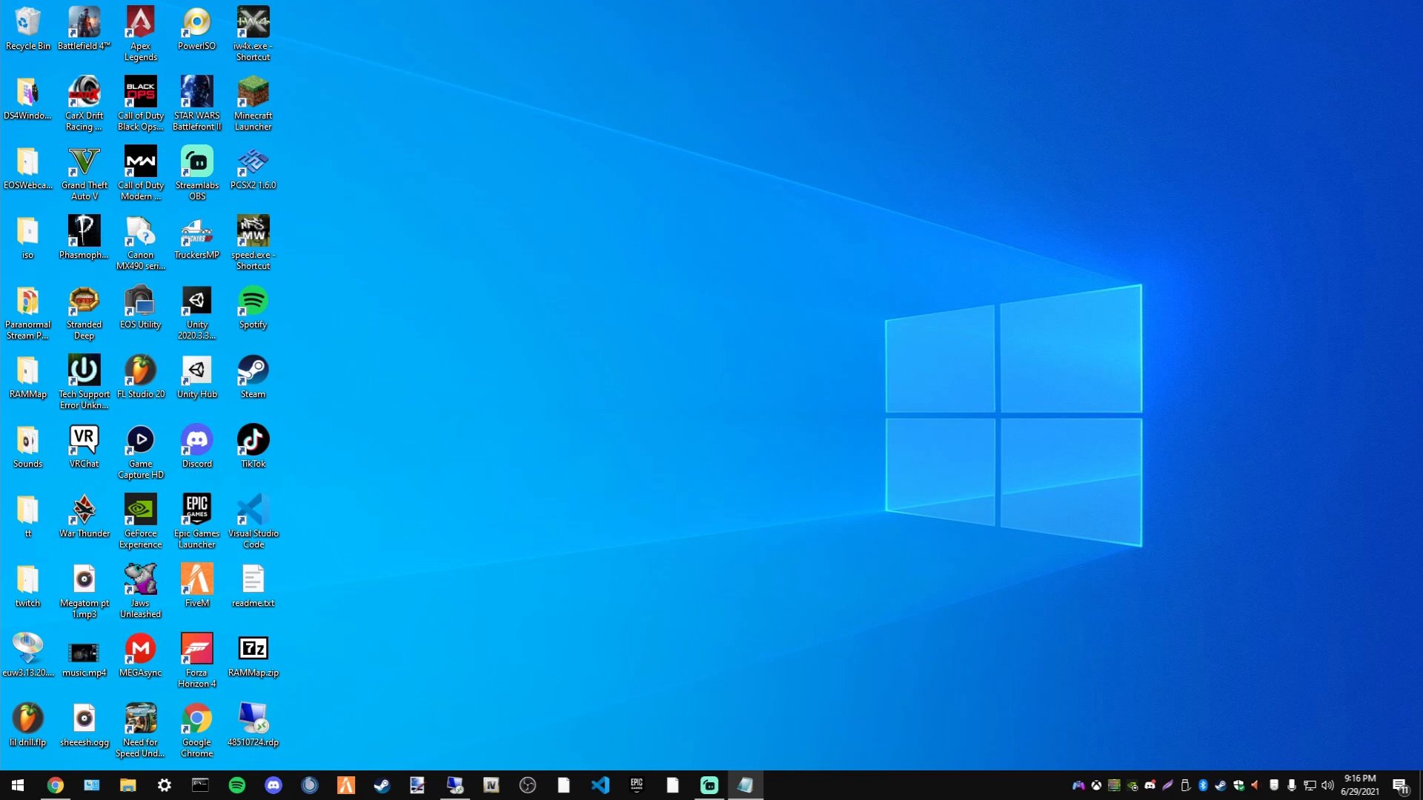
Step: Bring back the Vultr sign-up page and expand the 4 CPU, 8 GB, $40/mo plan row
left_click(55, 786)
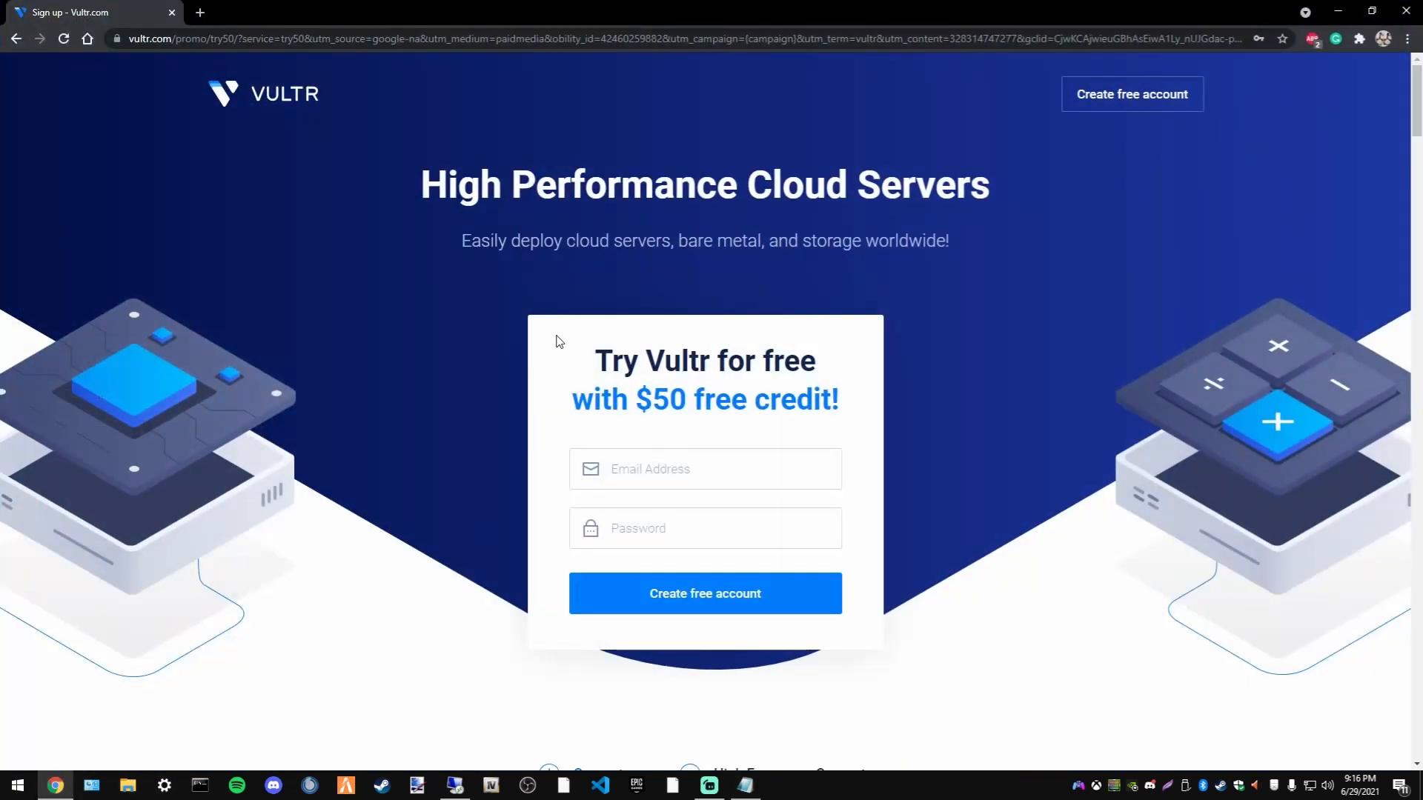
scroll(559, 342, "down", 7)
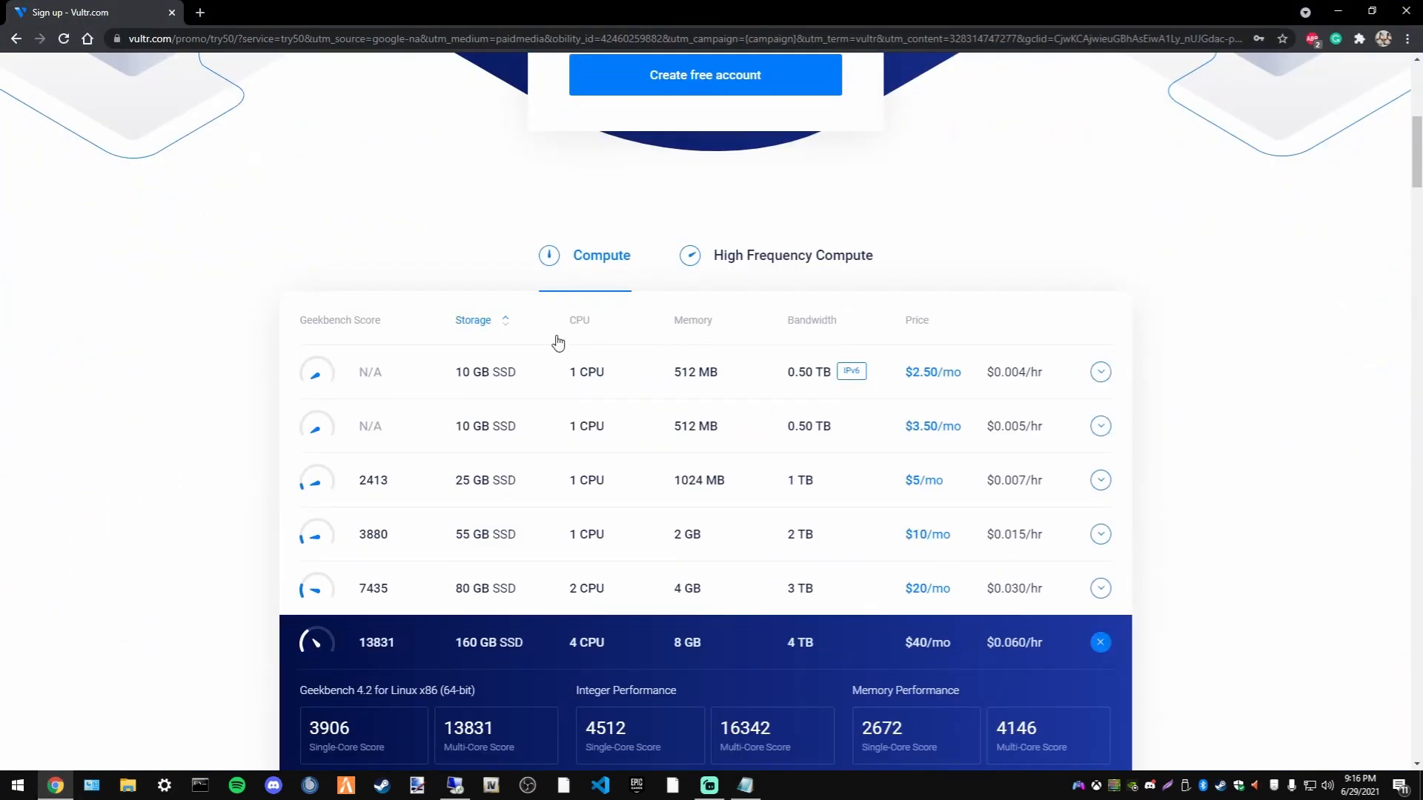
scroll(435, 513, "down", 2)
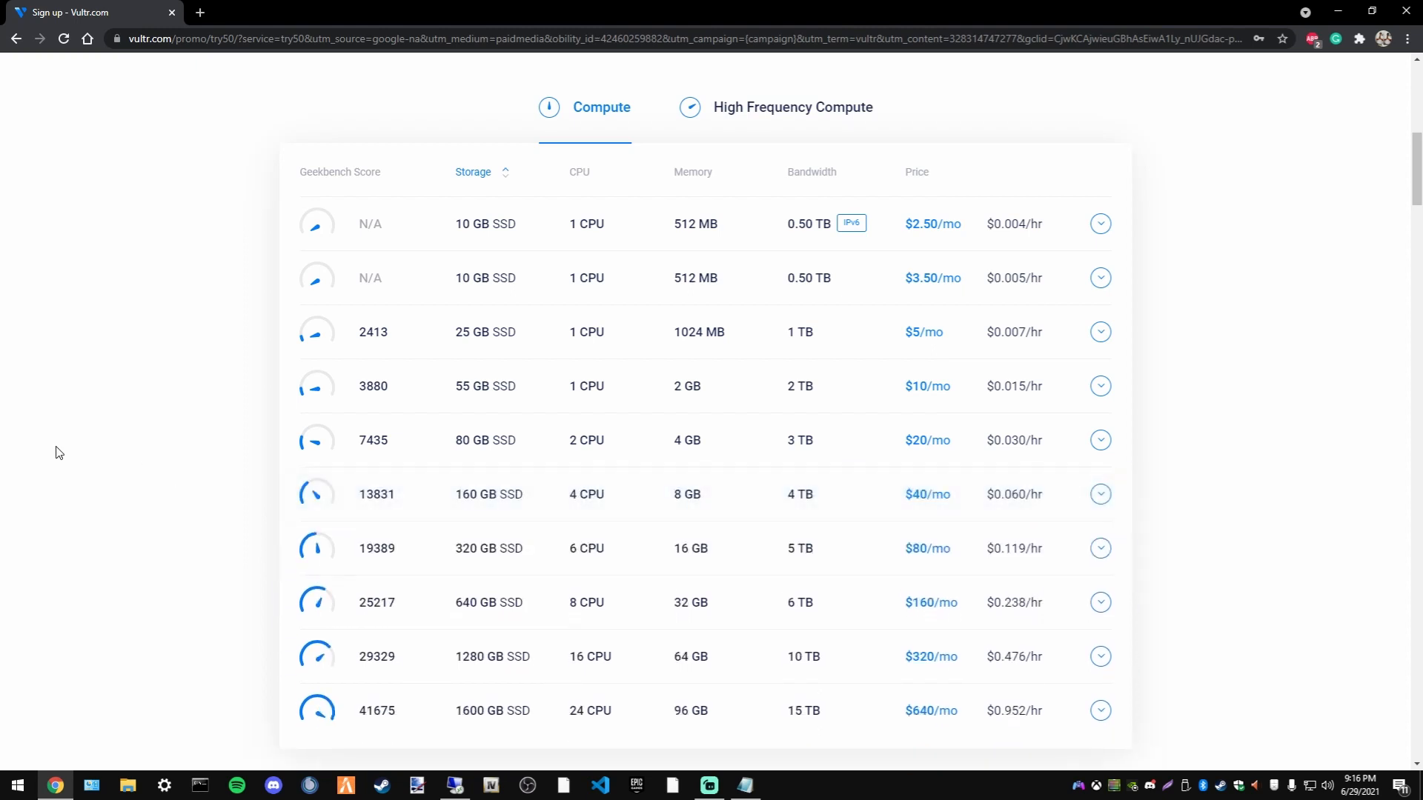
left_click(569, 504)
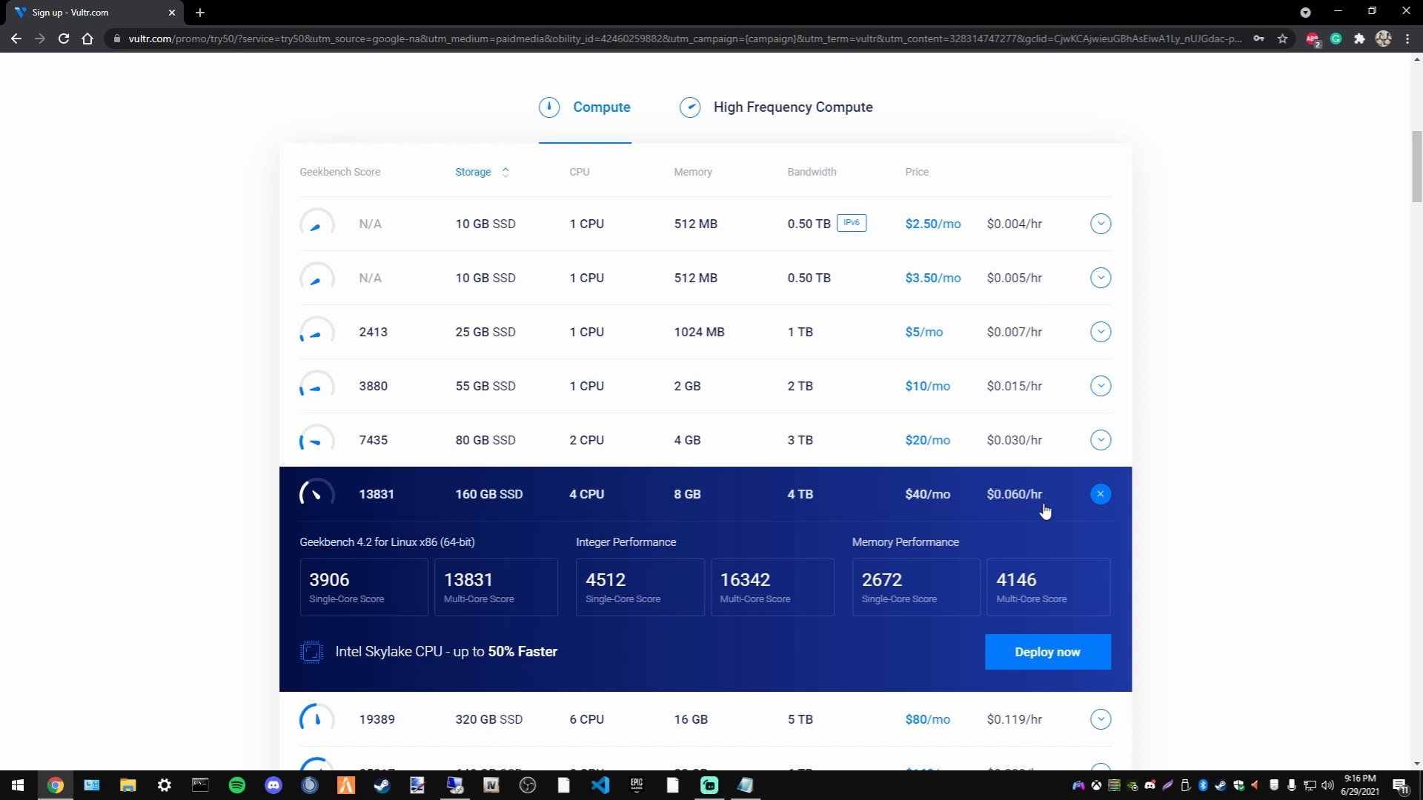
Step: Review the plan details, highlight the $50 free credit offer, and minimize the local browser
scroll(1045, 512, "down", 2)
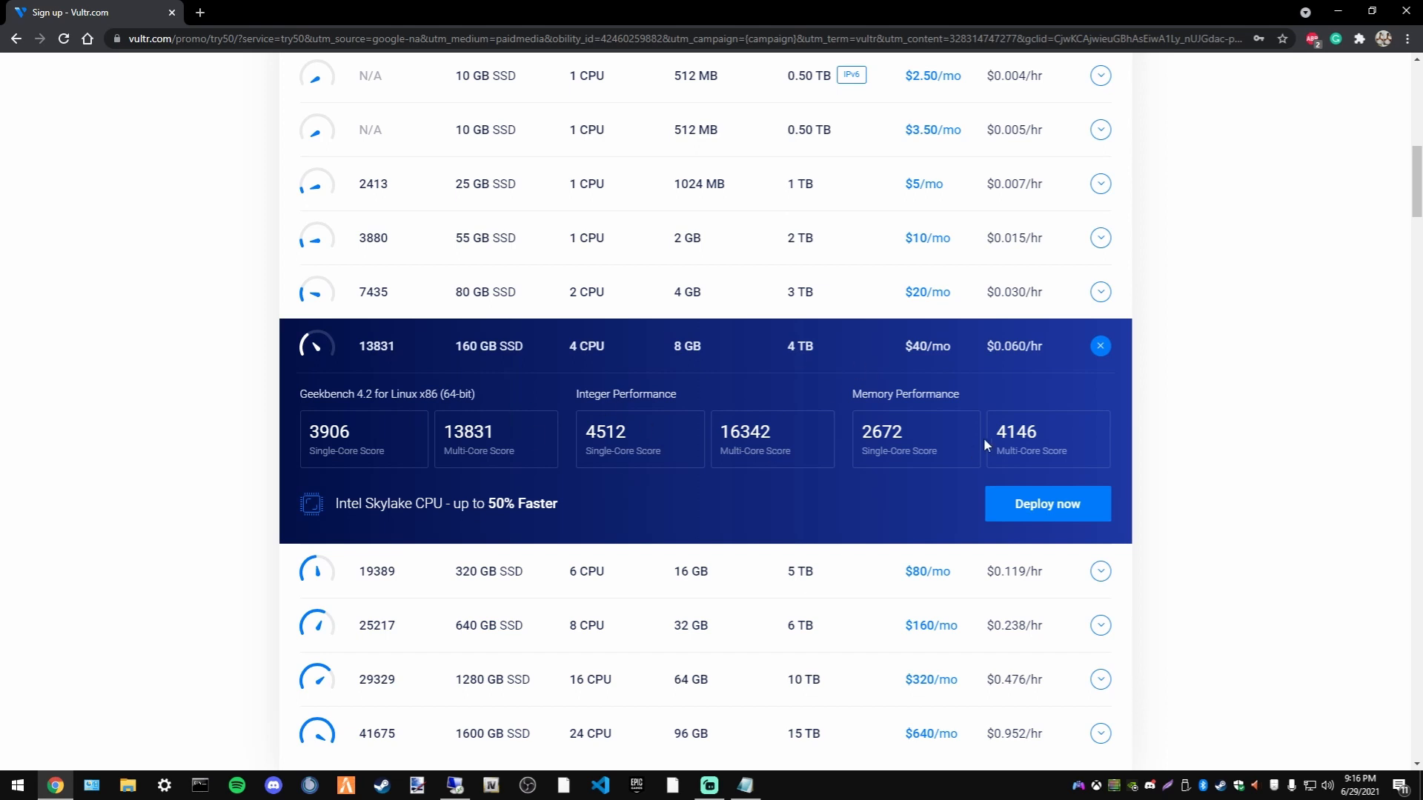
scroll(959, 435, "up", 9)
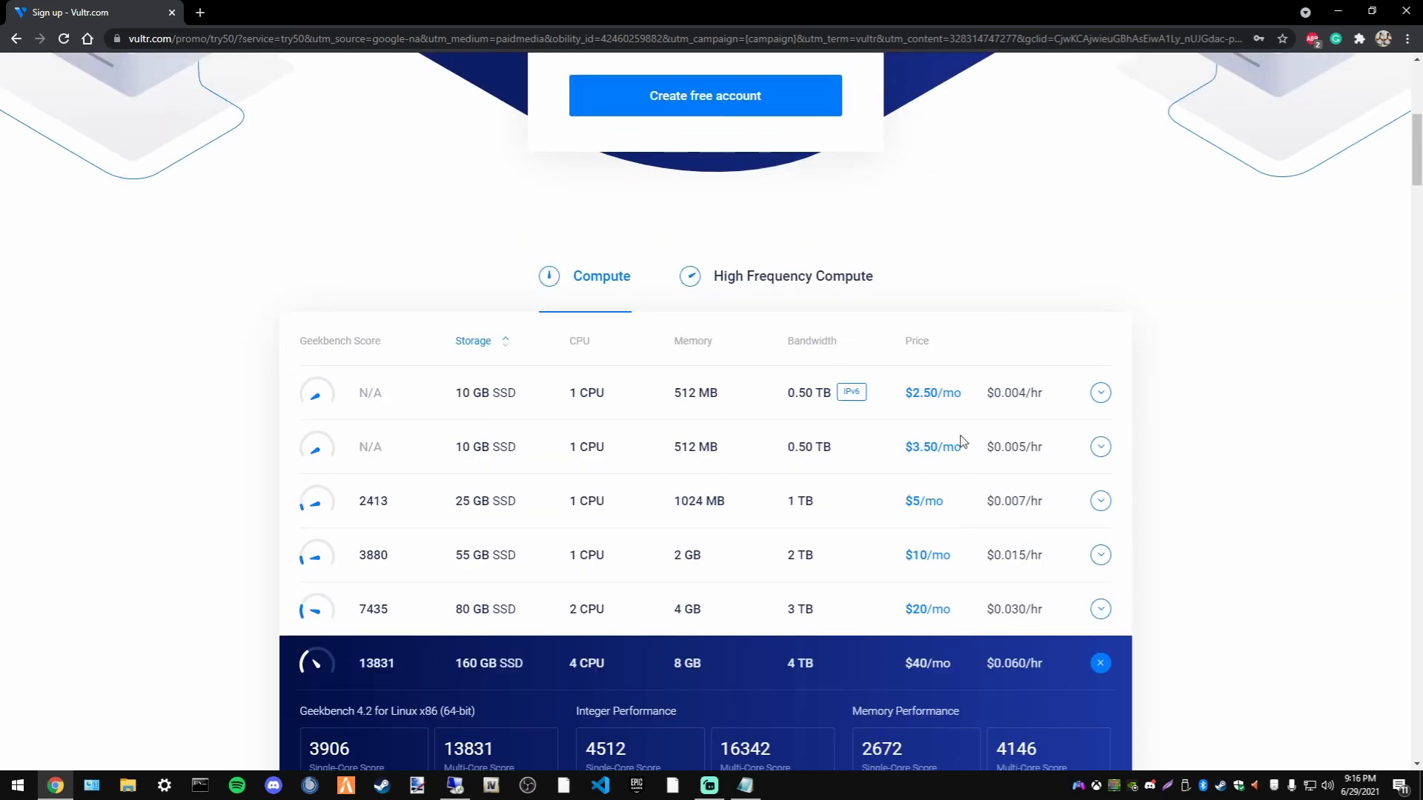
left_click_drag(636, 256, 851, 270)
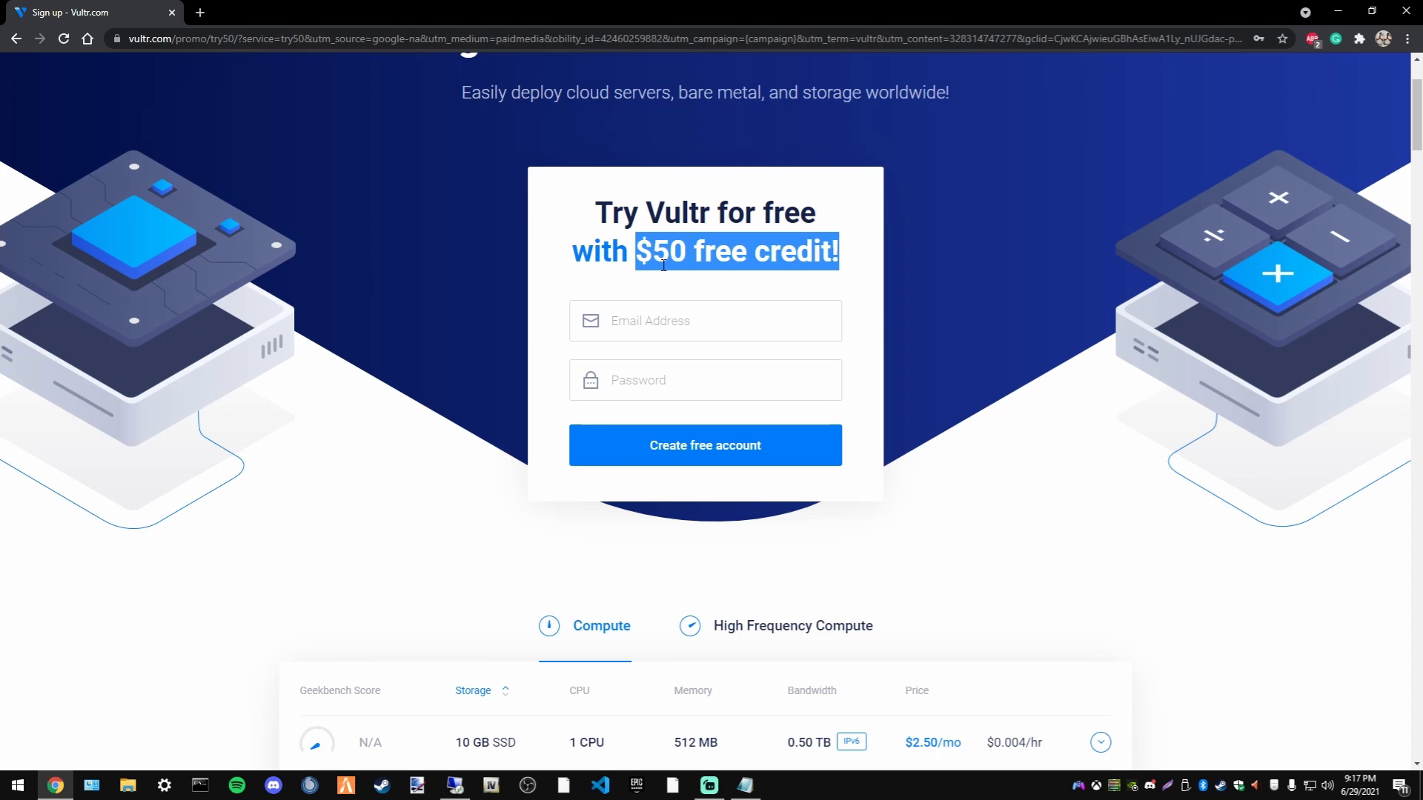
scroll(663, 266, "down", 9)
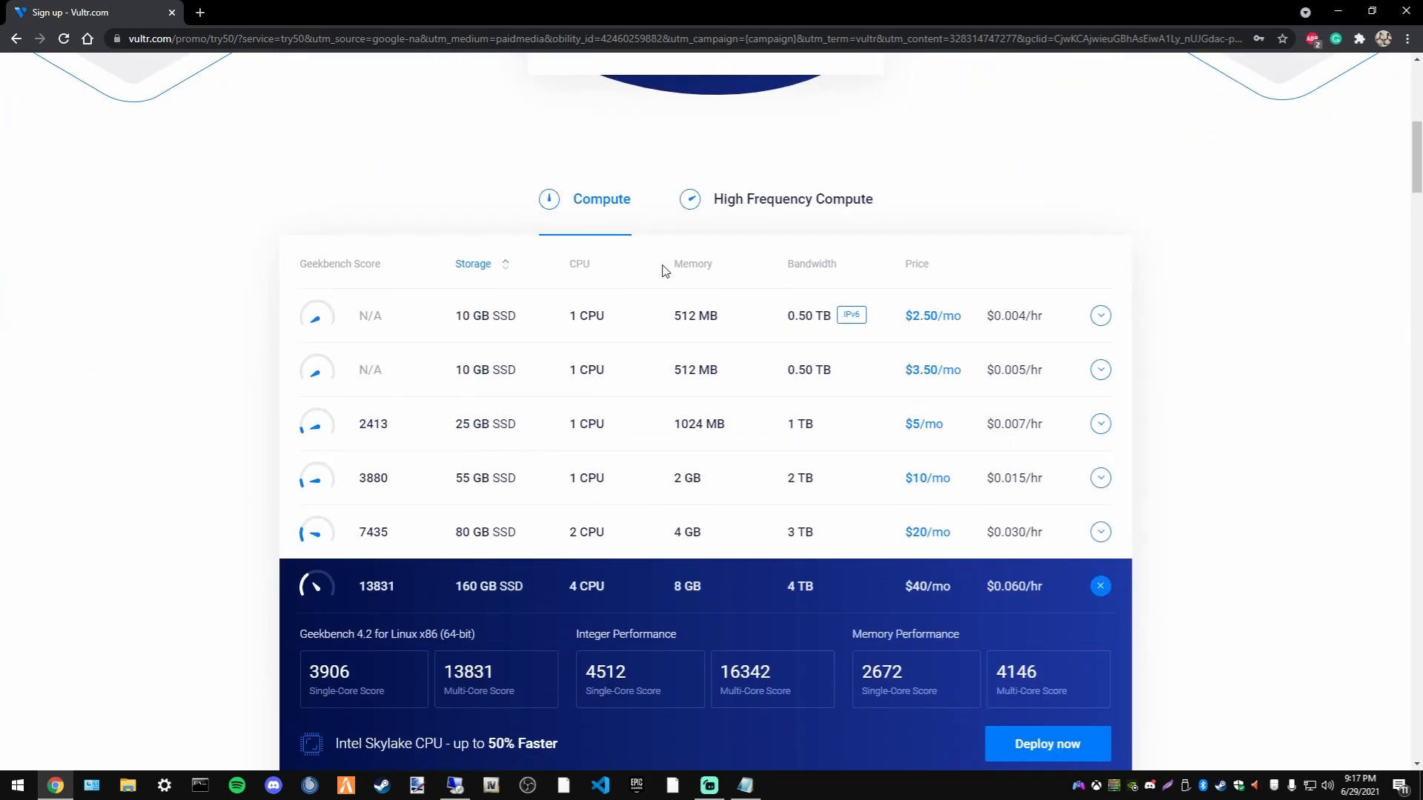
scroll(665, 269, "up", 9)
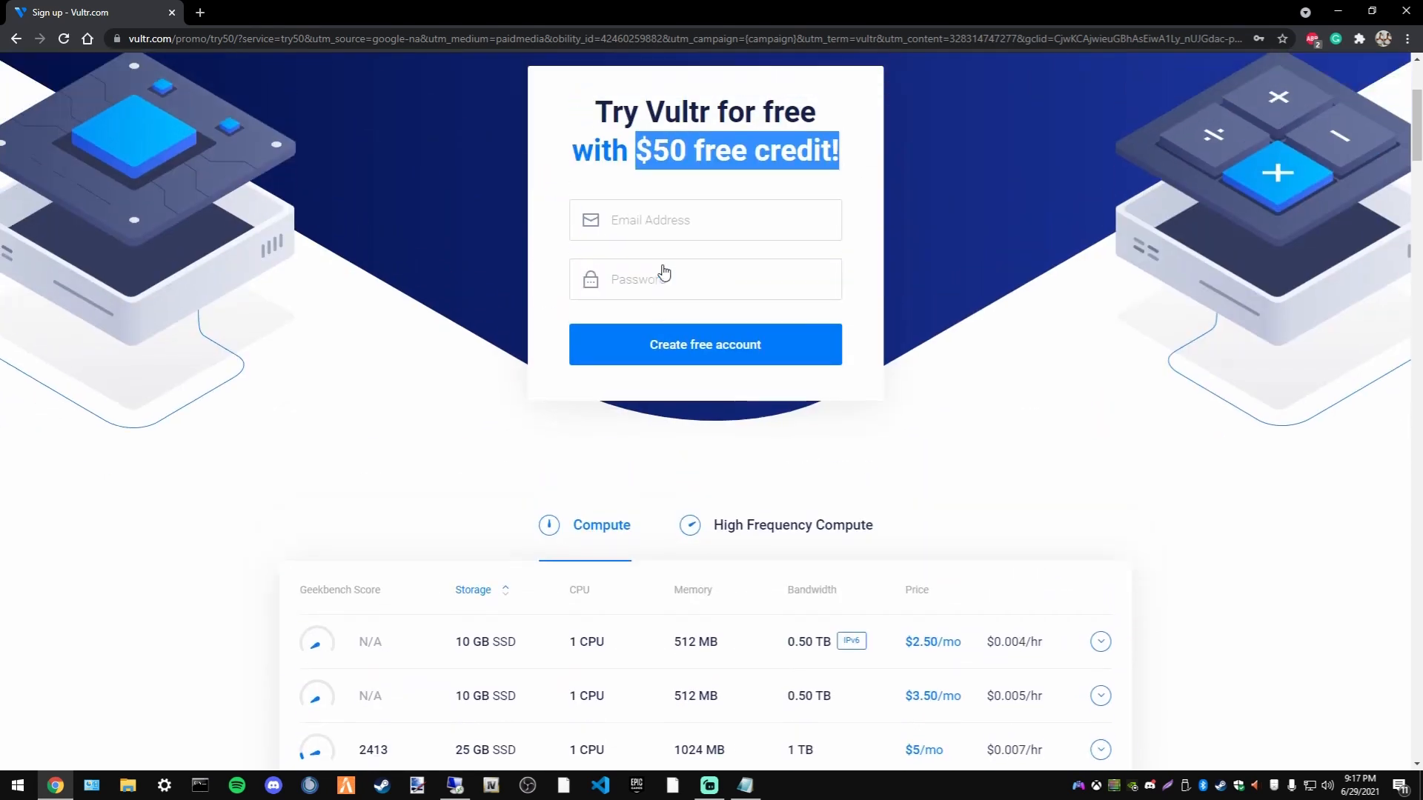
scroll(667, 437, "down", 8)
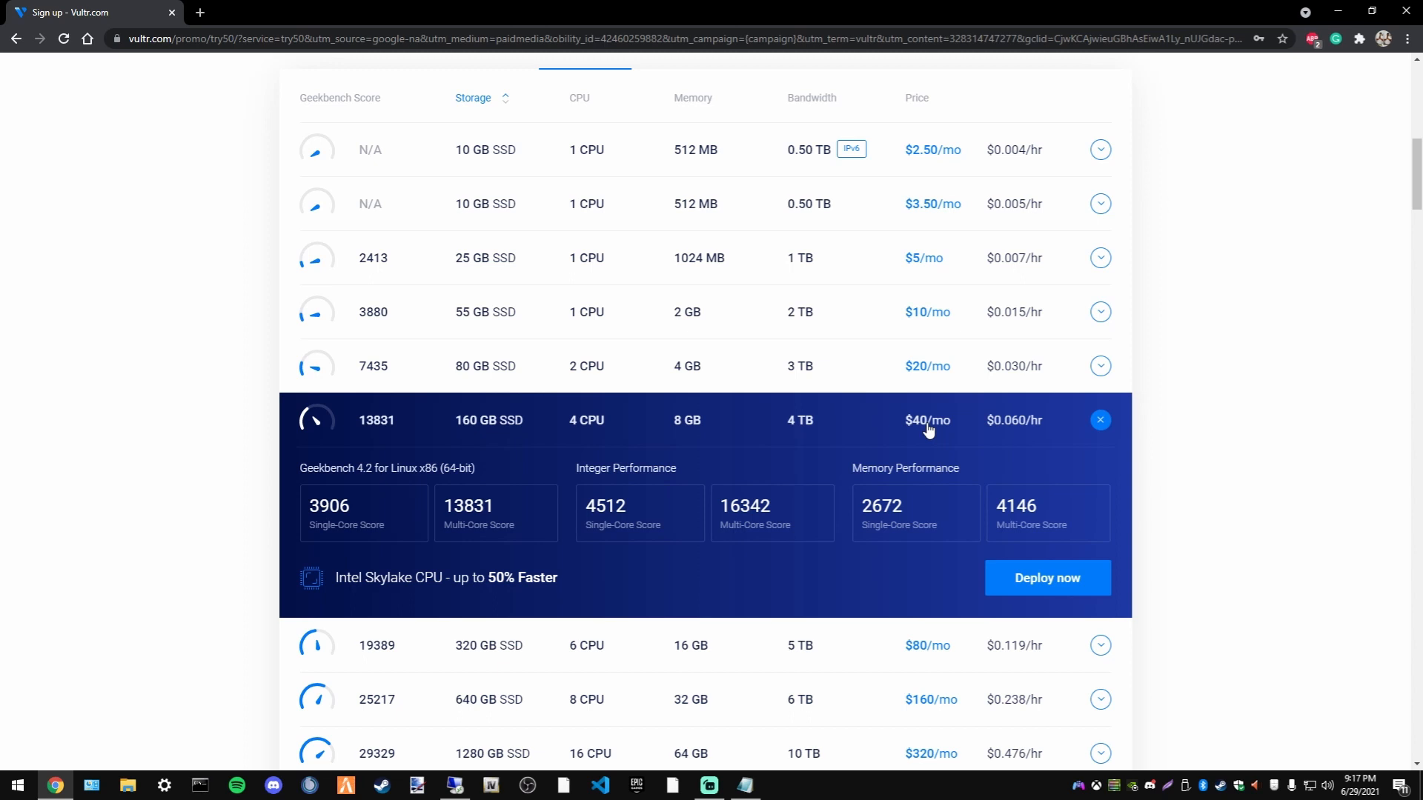
scroll(928, 430, "up", 9)
scroll(646, 375, "down", 10)
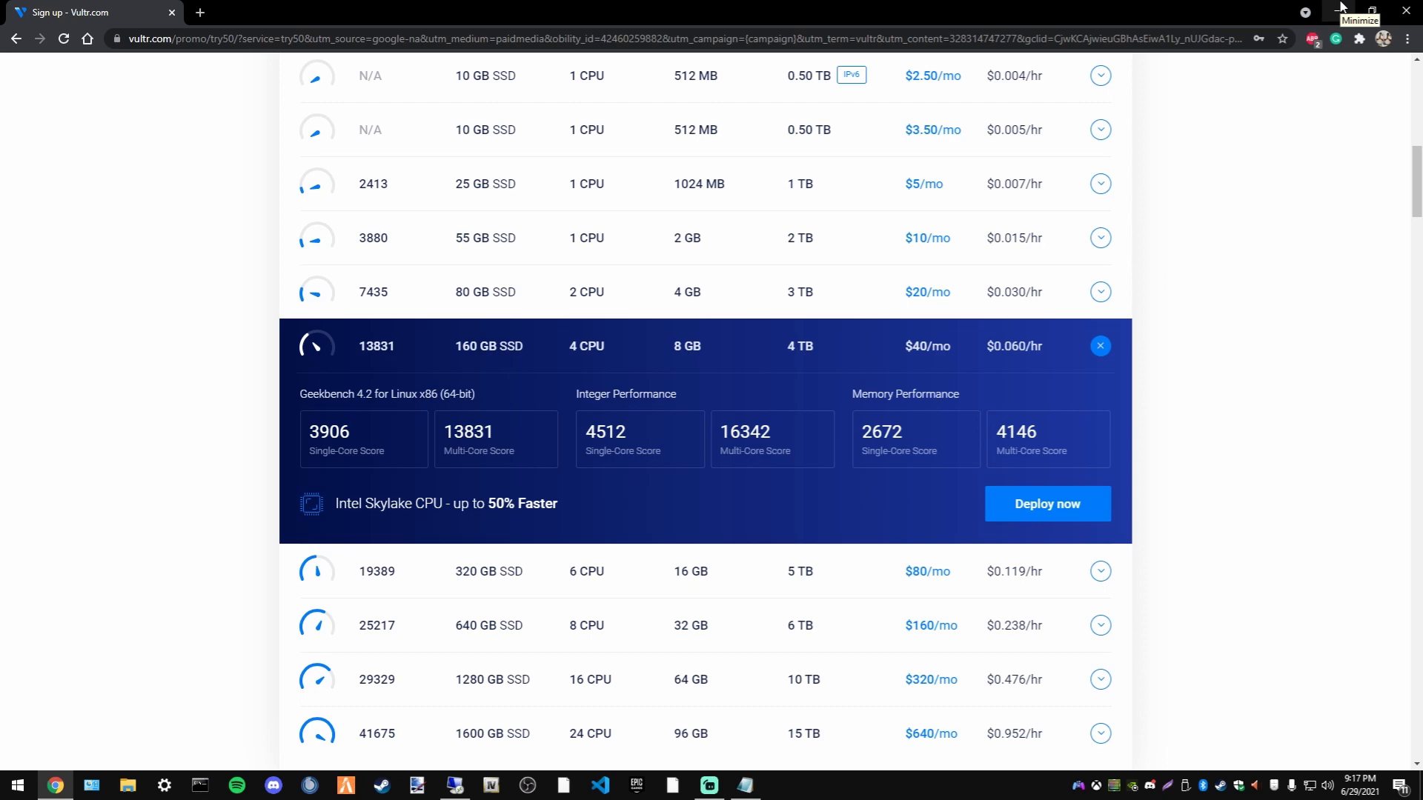
left_click(1342, 9)
Step: Switch to the remote server session and launch Server Manager, dismissing the Windows Admin Center prompt
left_click(453, 785)
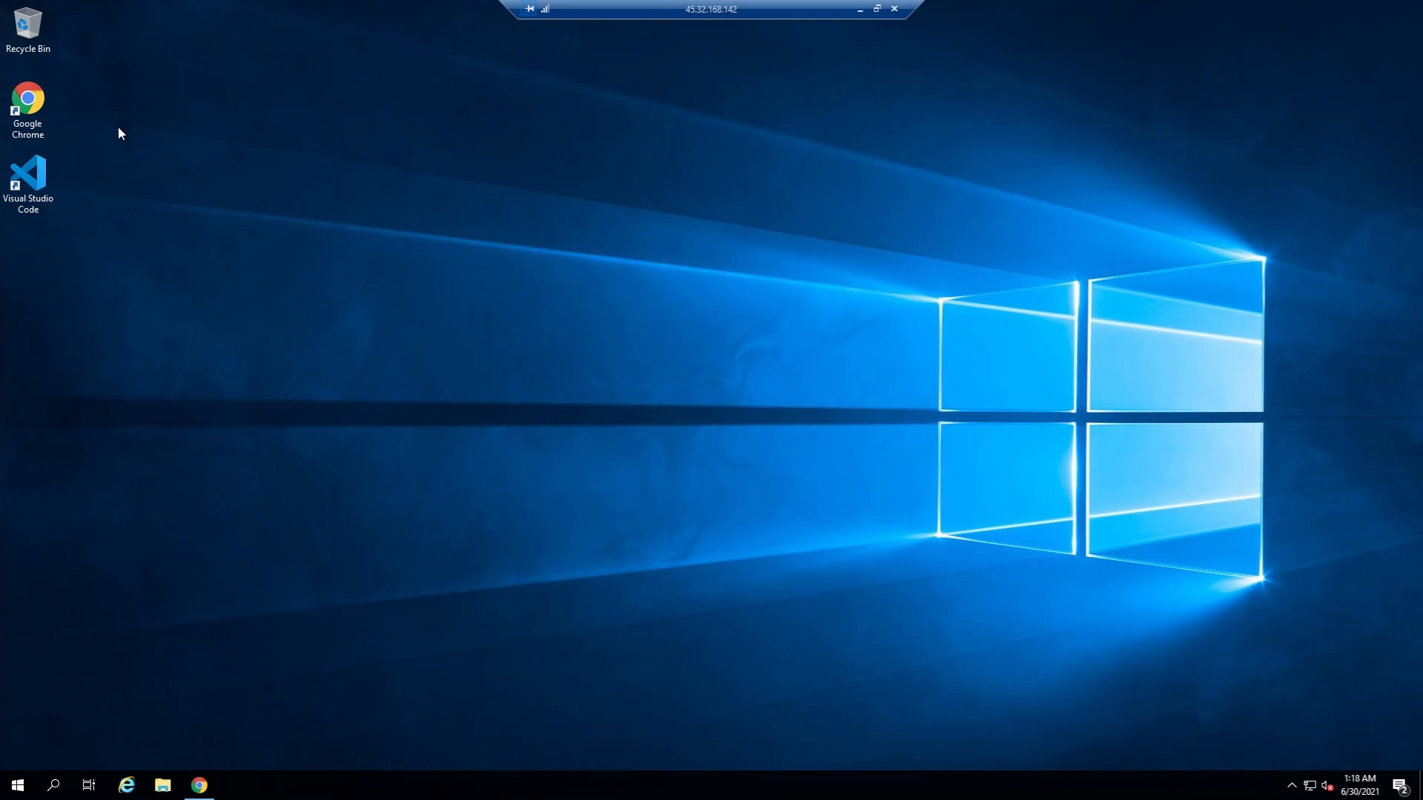
left_click_drag(133, 306, 4, 93)
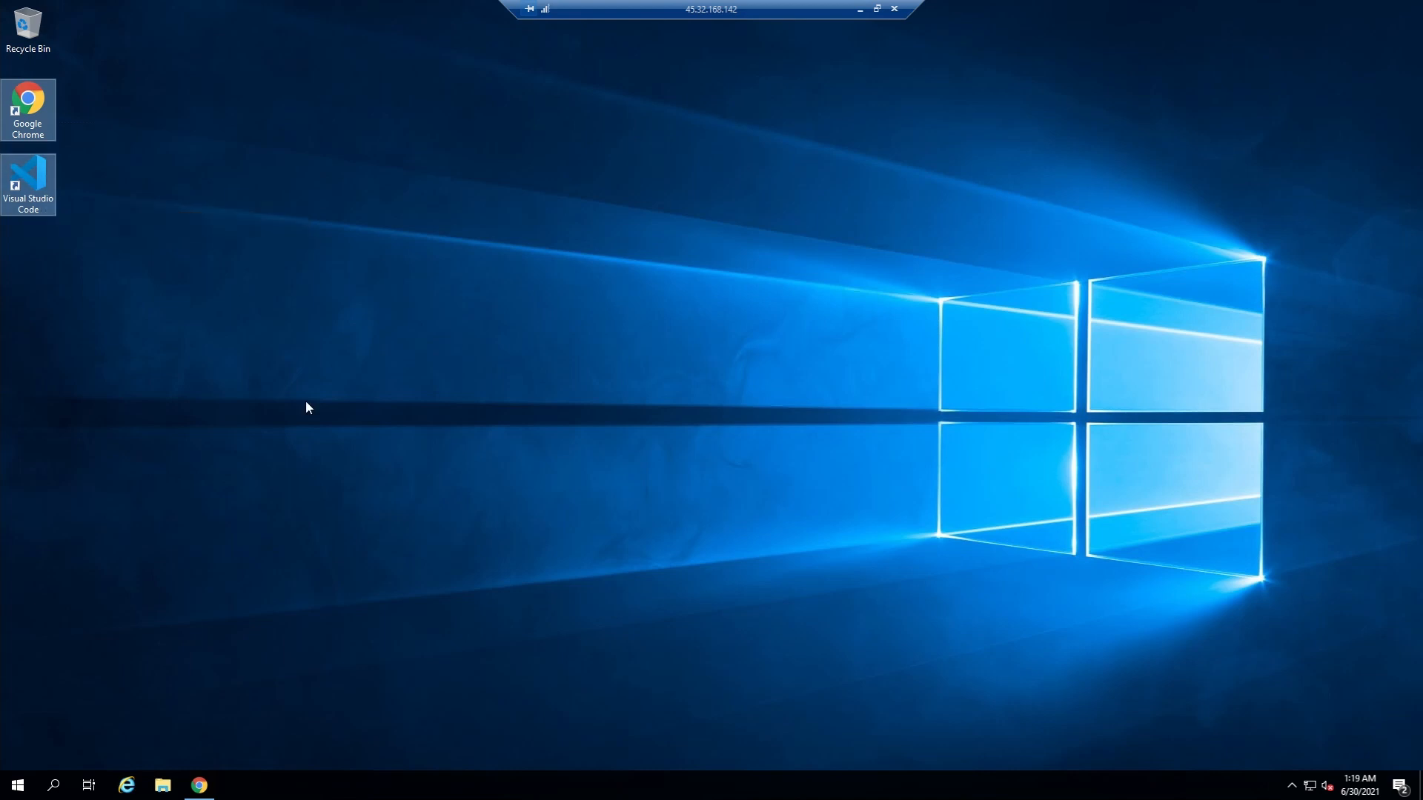
left_click(305, 434)
left_click(17, 785)
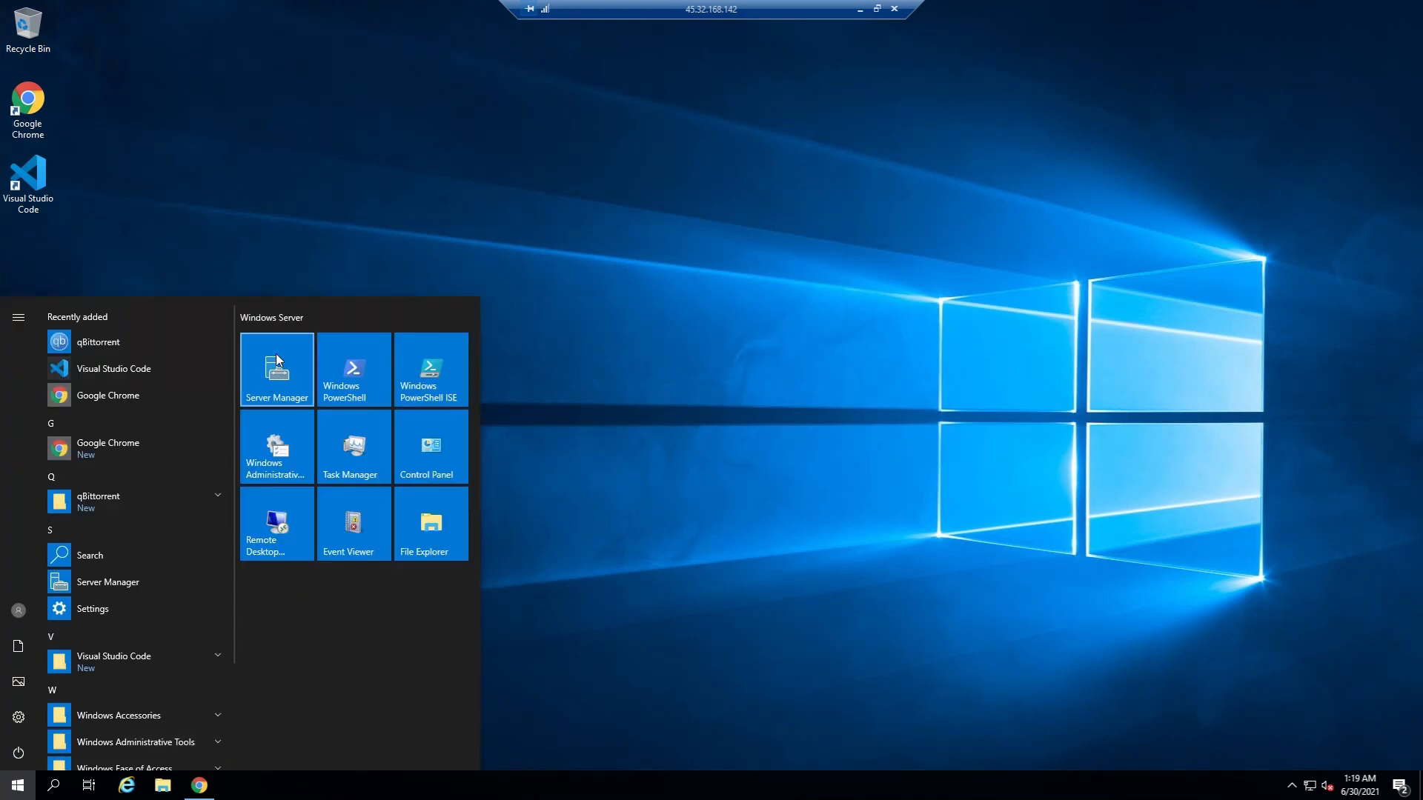
left_click(262, 386)
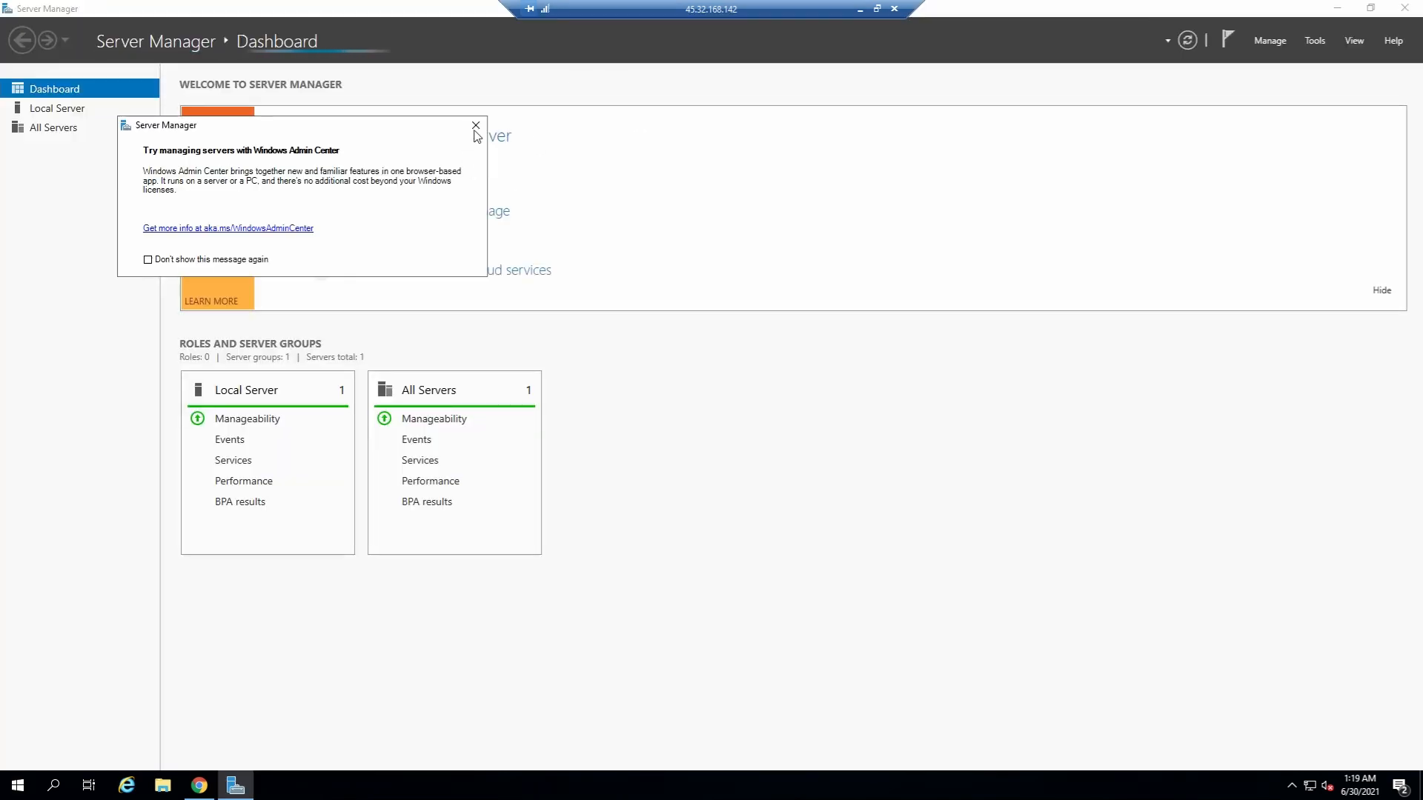
left_click(477, 126)
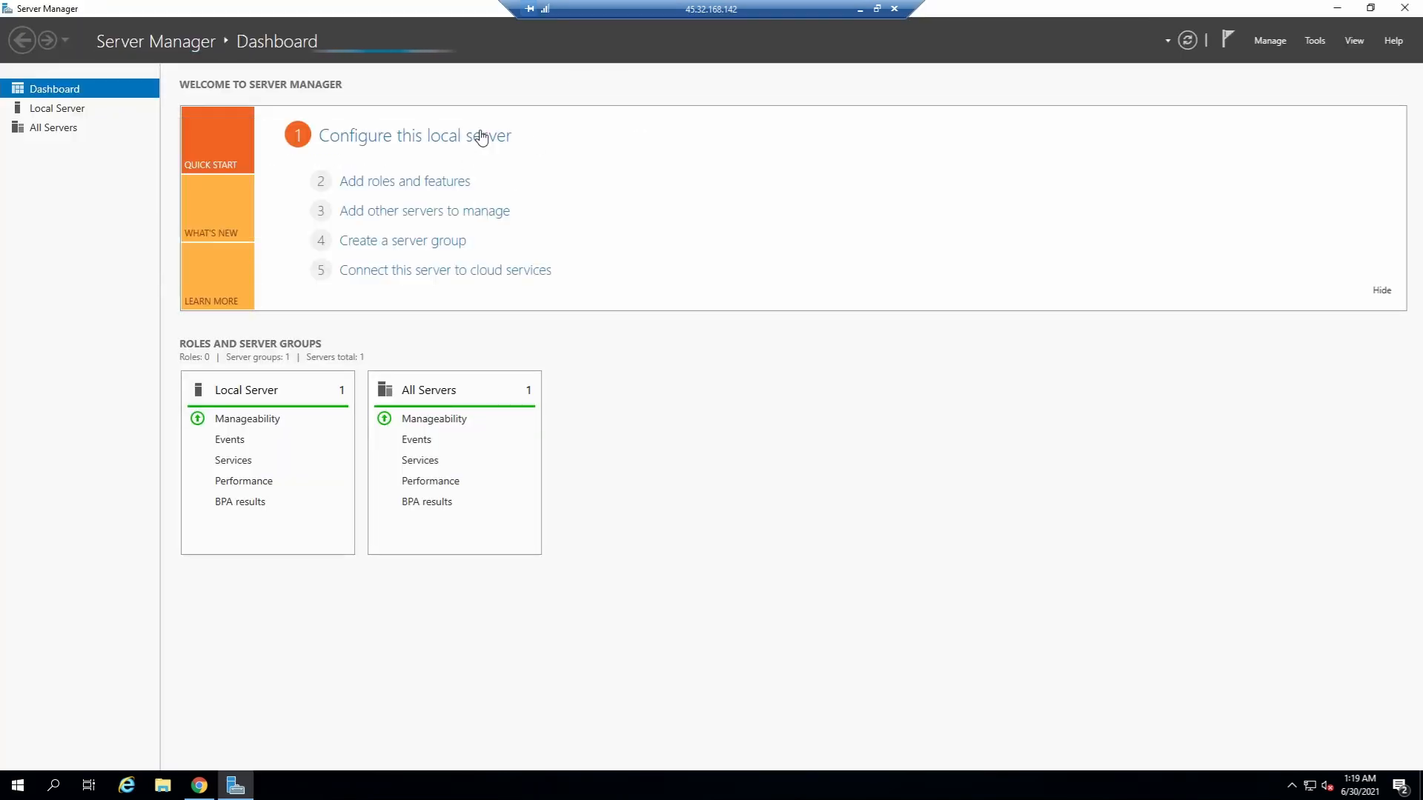
Step: Turn IE Enhanced Security Configuration off on the Local Server page, then close Server Manager
left_click(58, 112)
left_click(68, 90)
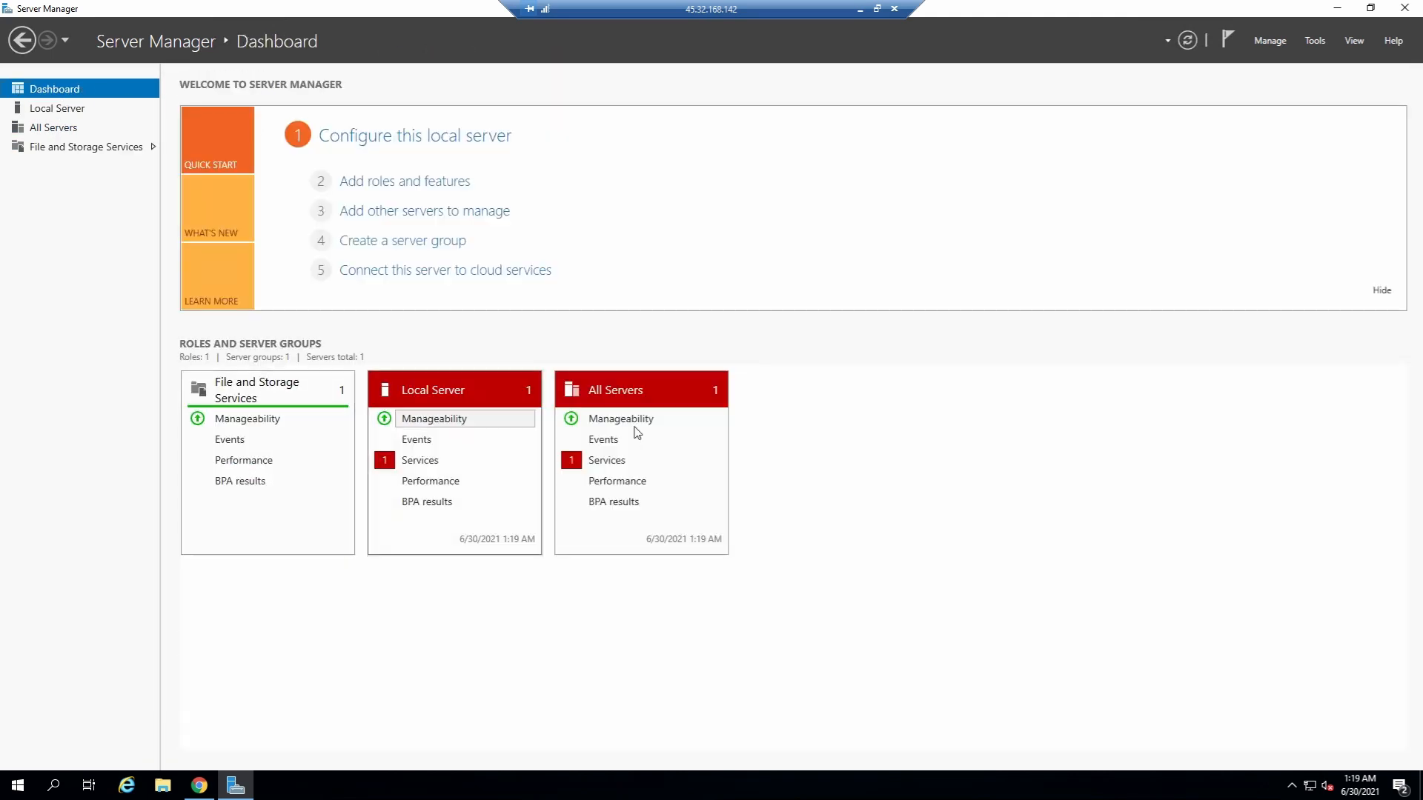
left_click(78, 111)
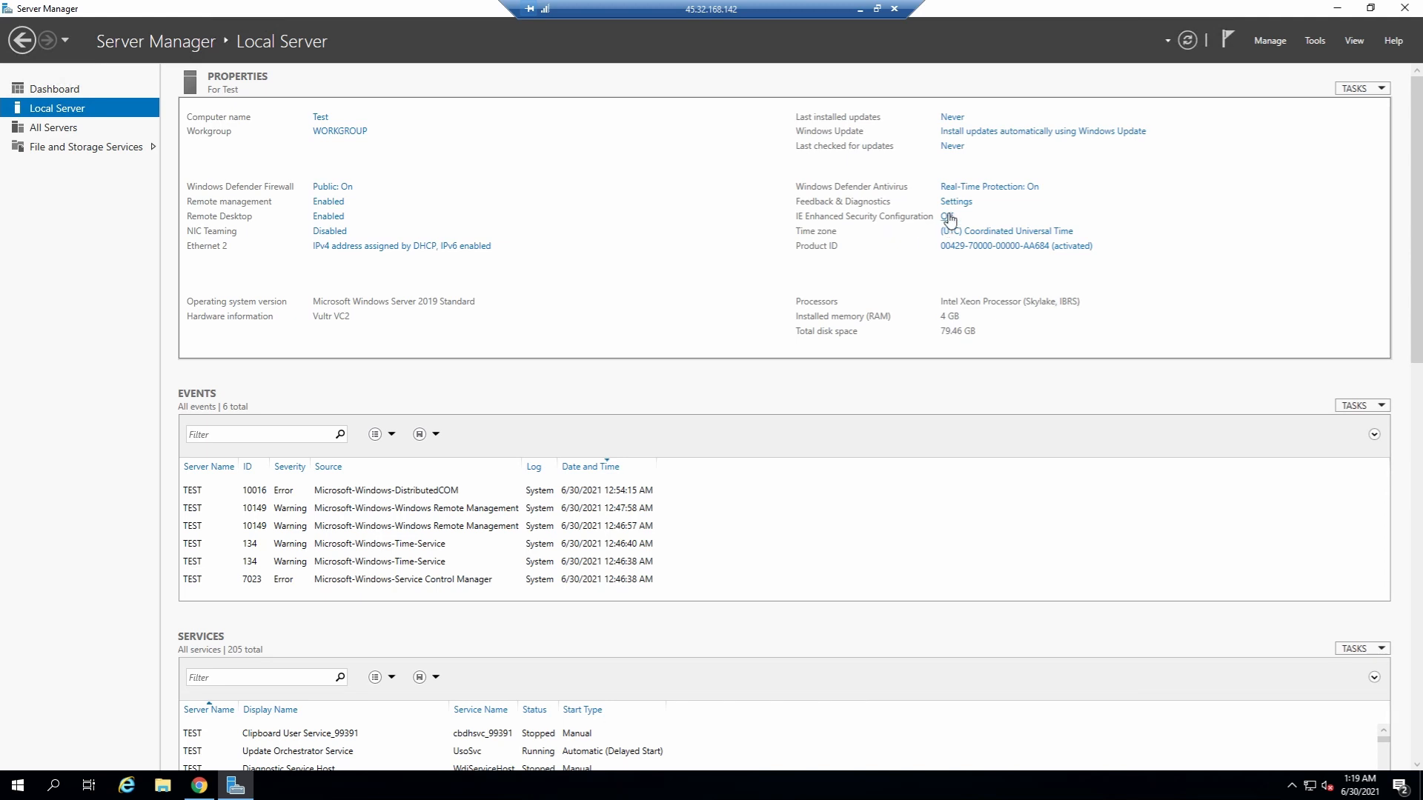
left_click(947, 219)
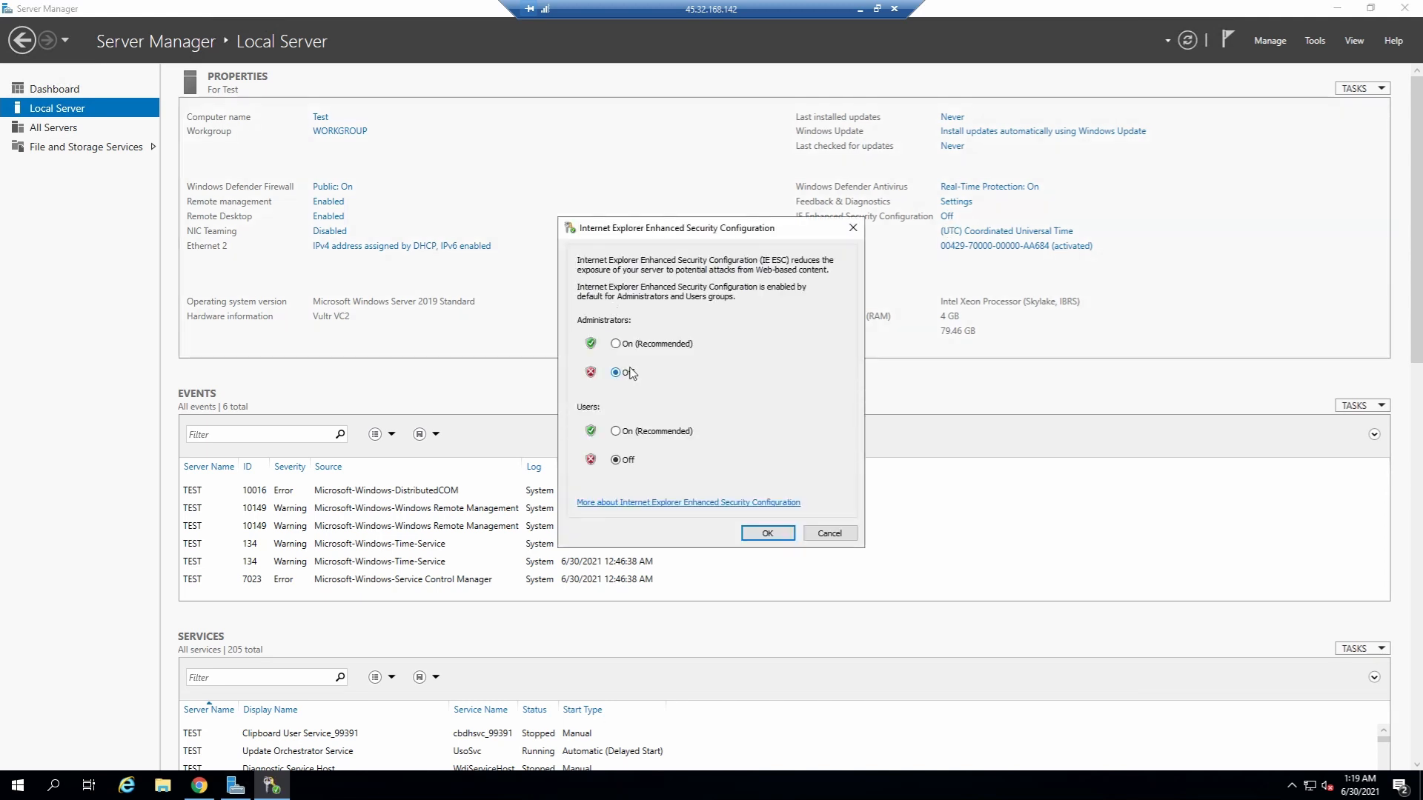
left_click(768, 534)
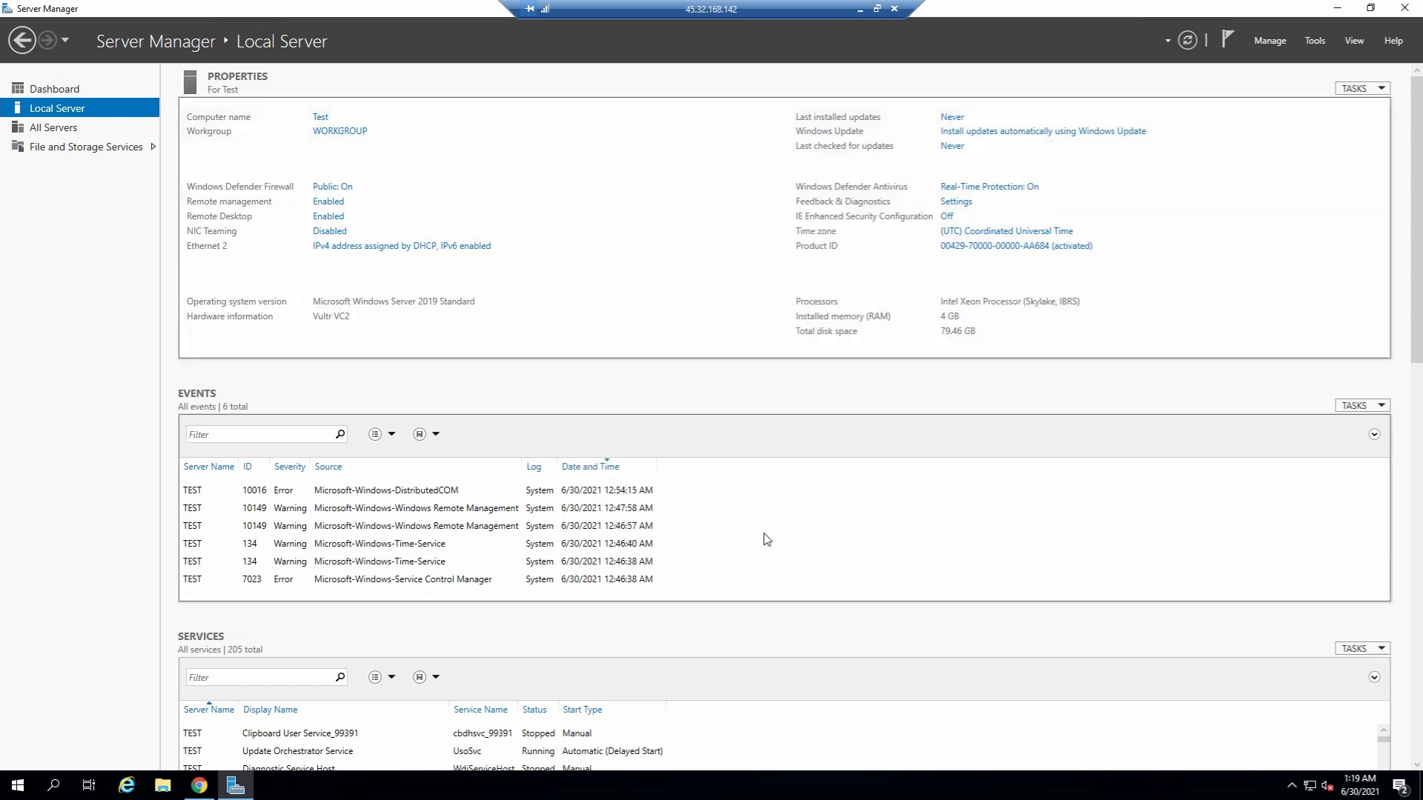
left_click(1188, 42)
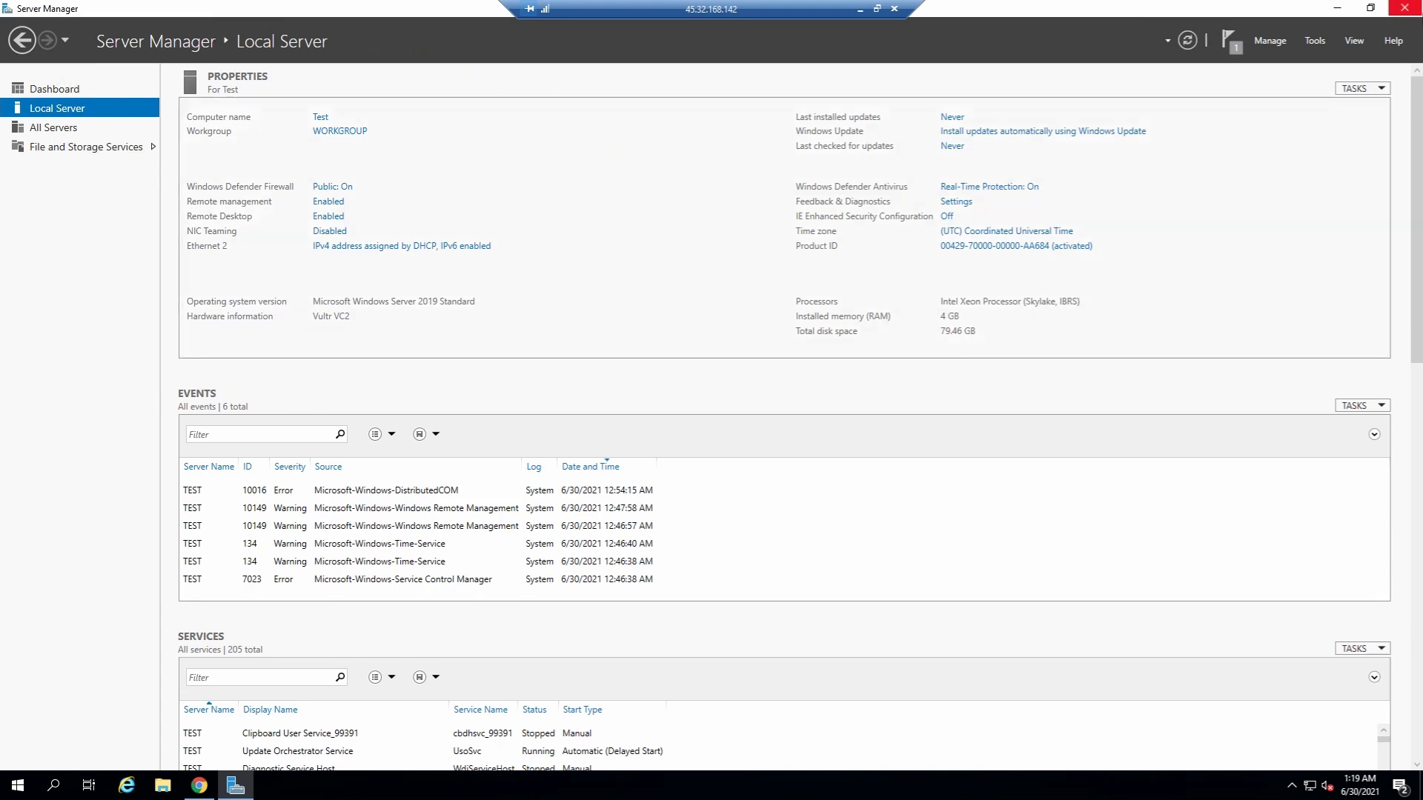
left_click(1405, 8)
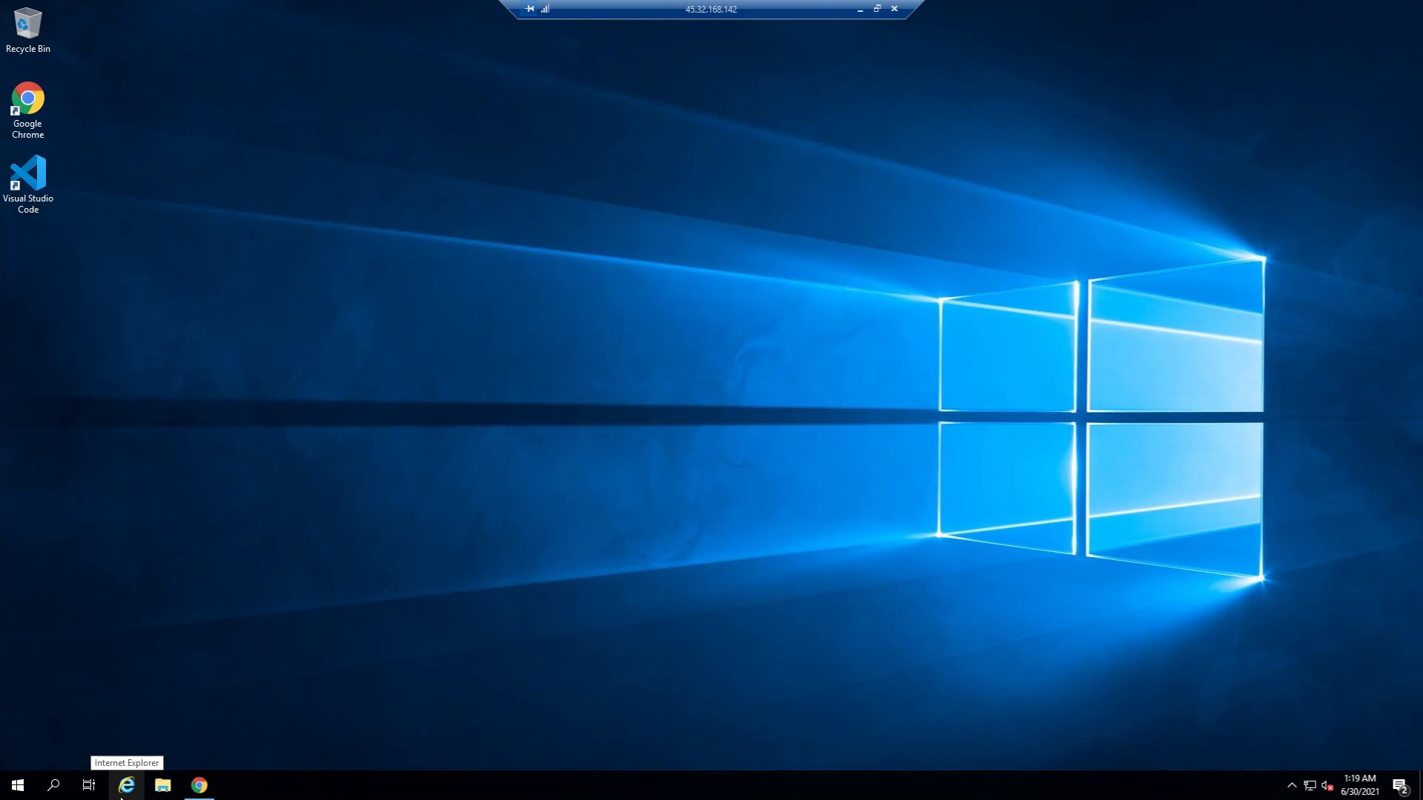
Step: Verify the change in Internet Explorer, close it, and restore Chrome with the IW4x support page
left_click(124, 792)
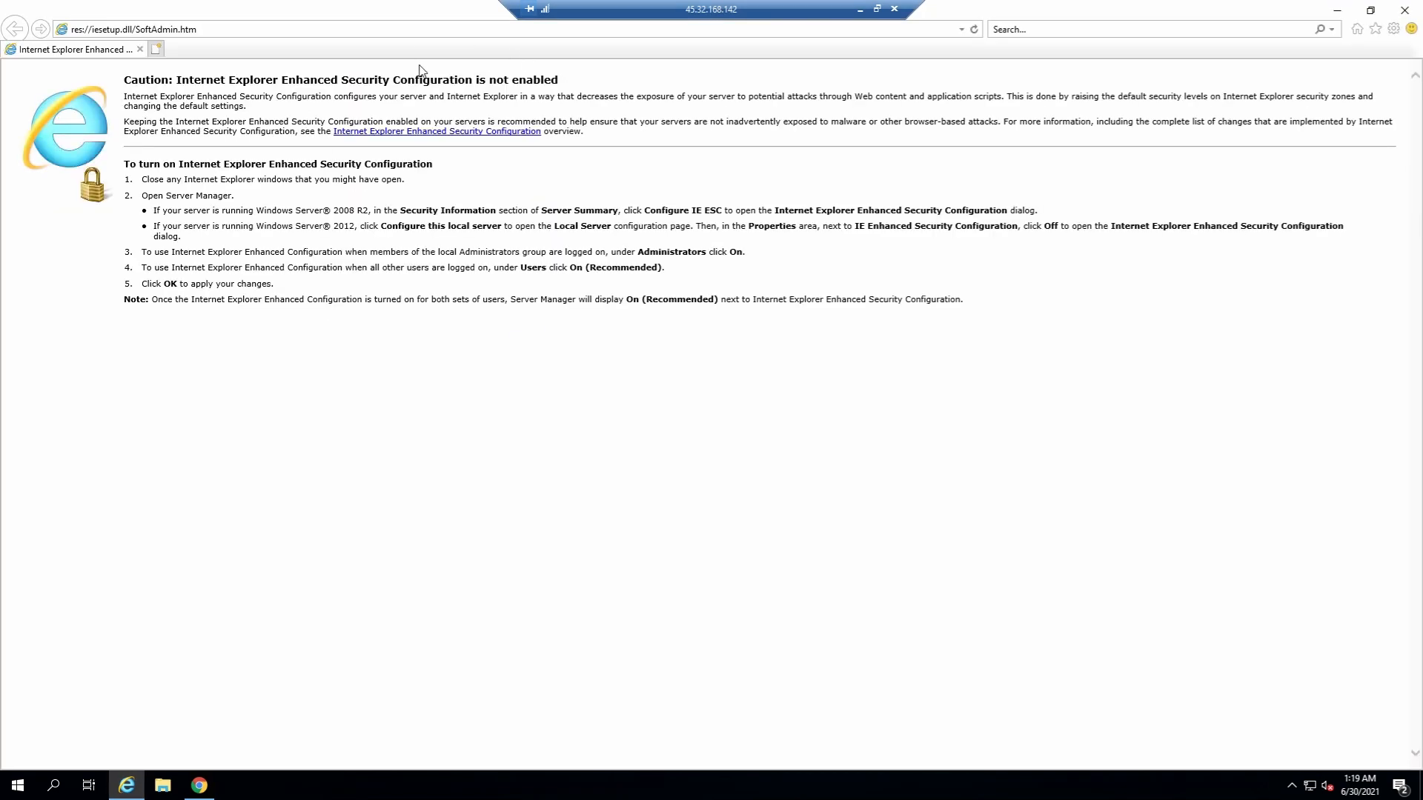
left_click(216, 28)
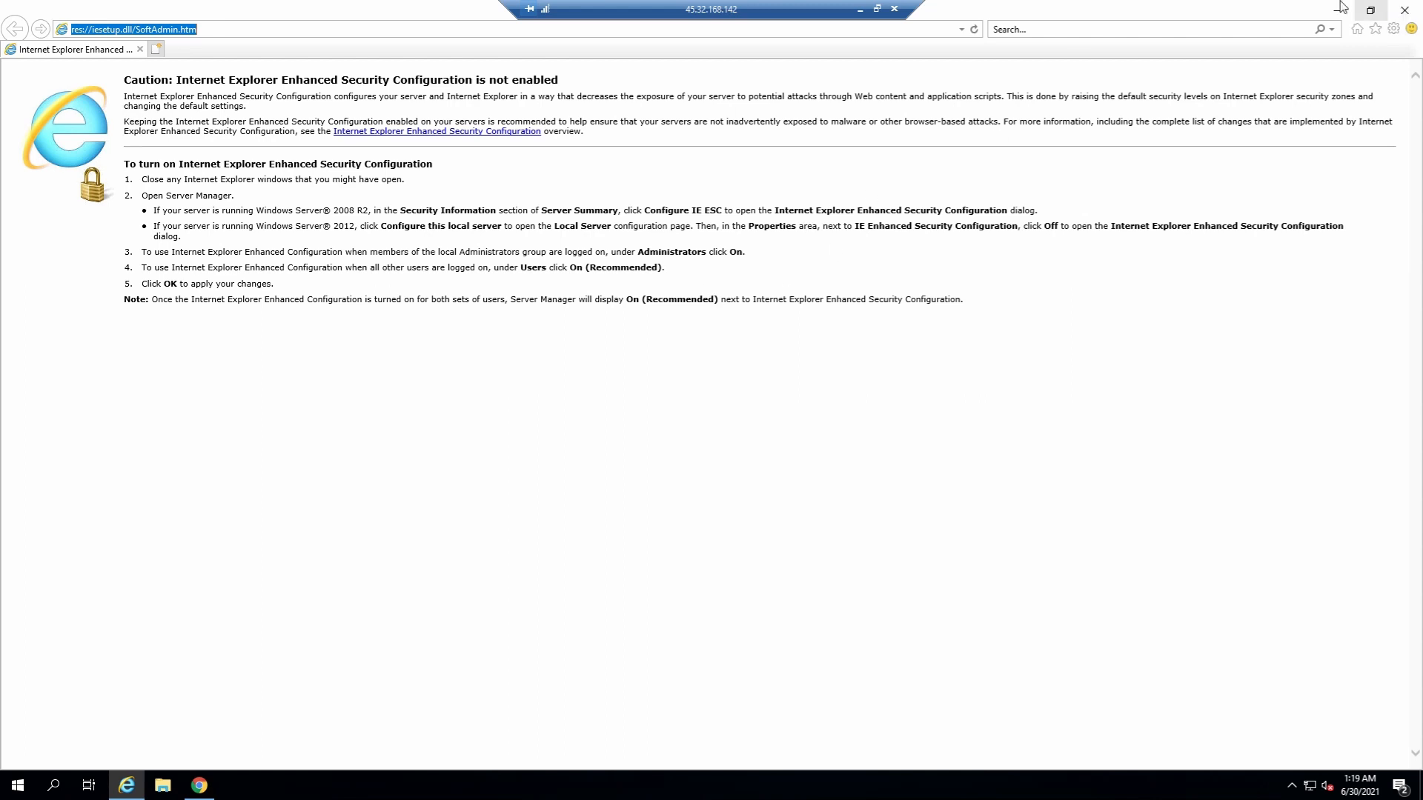
left_click(1404, 10)
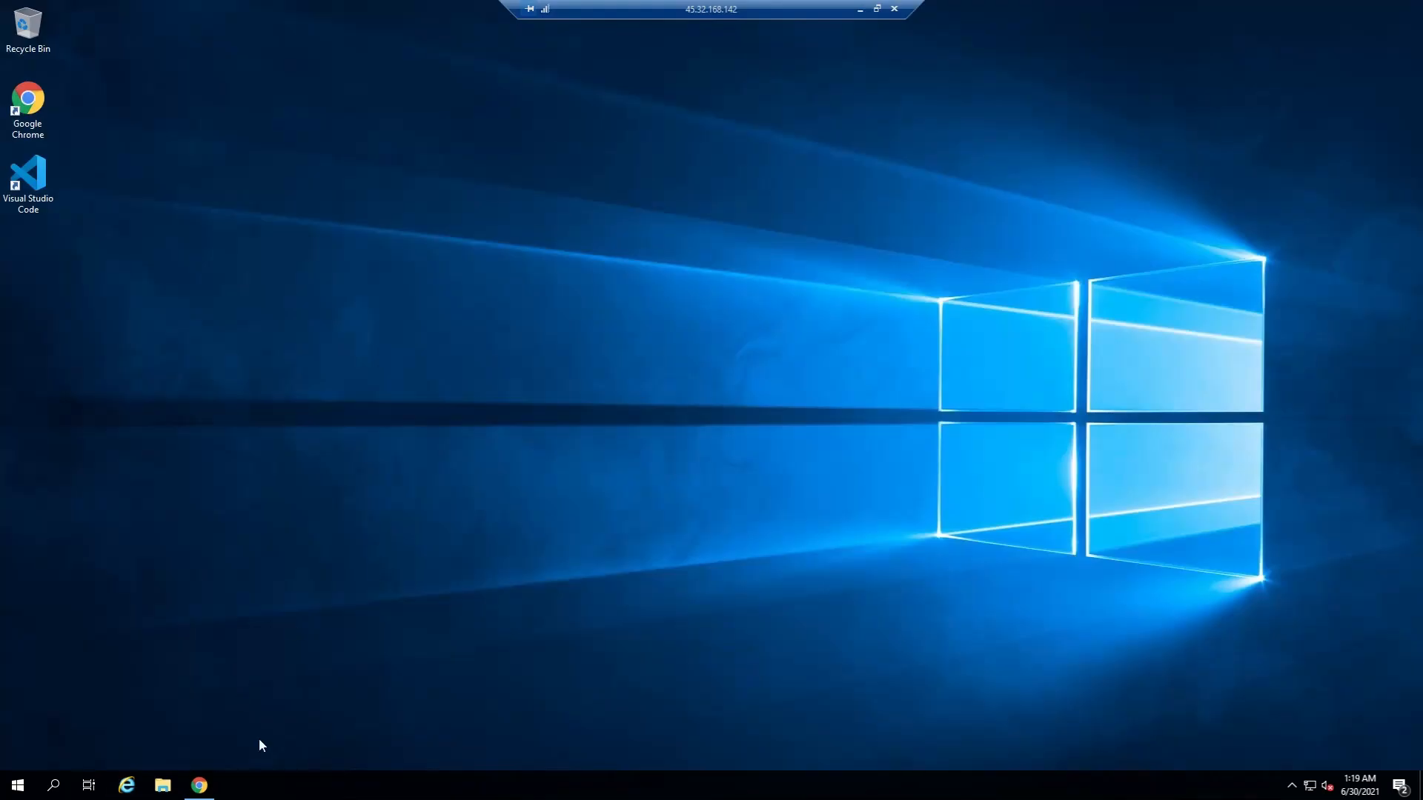
left_click(199, 785)
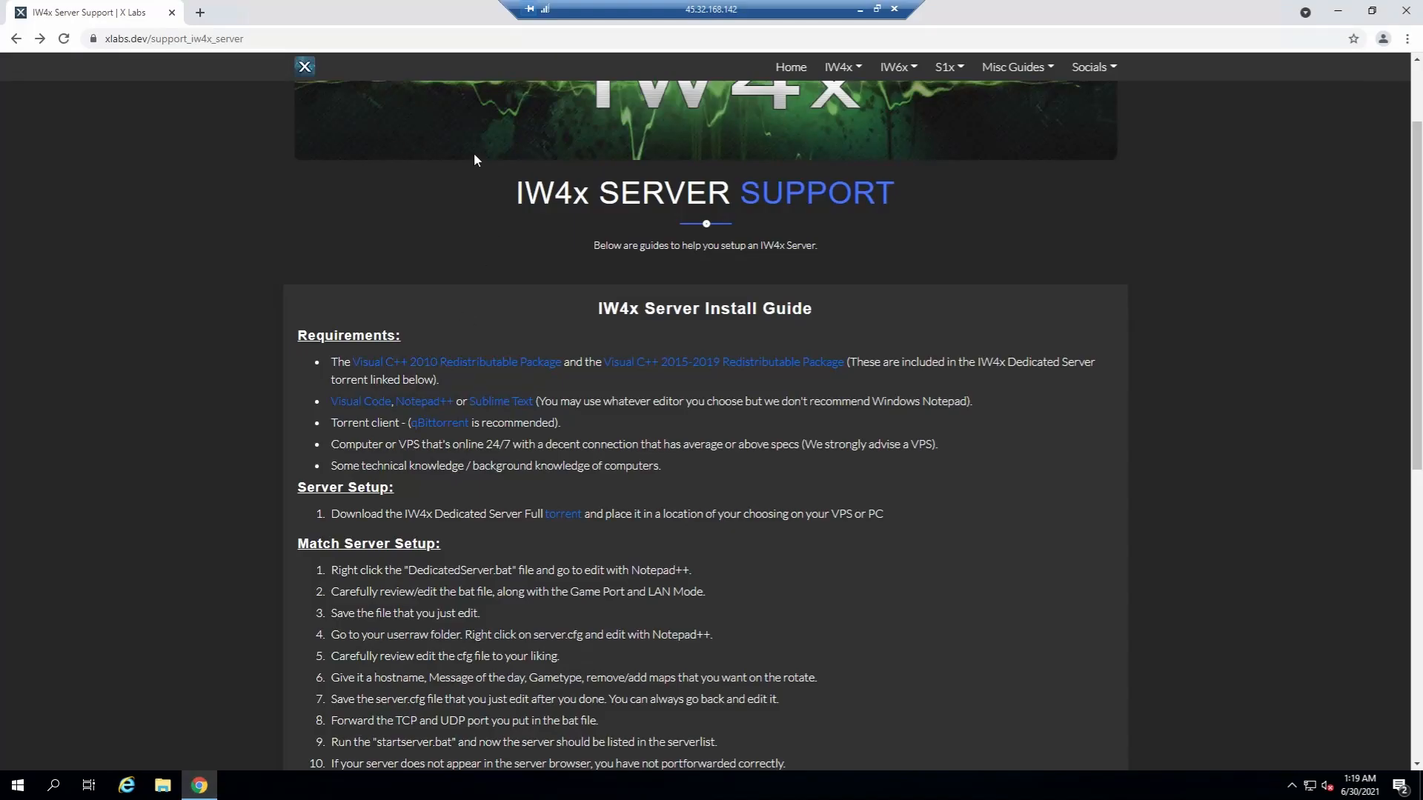
Step: Read the IW4x Server Support page from the guides list, then minimize Chrome and show hidden tray icons
left_click(836, 68)
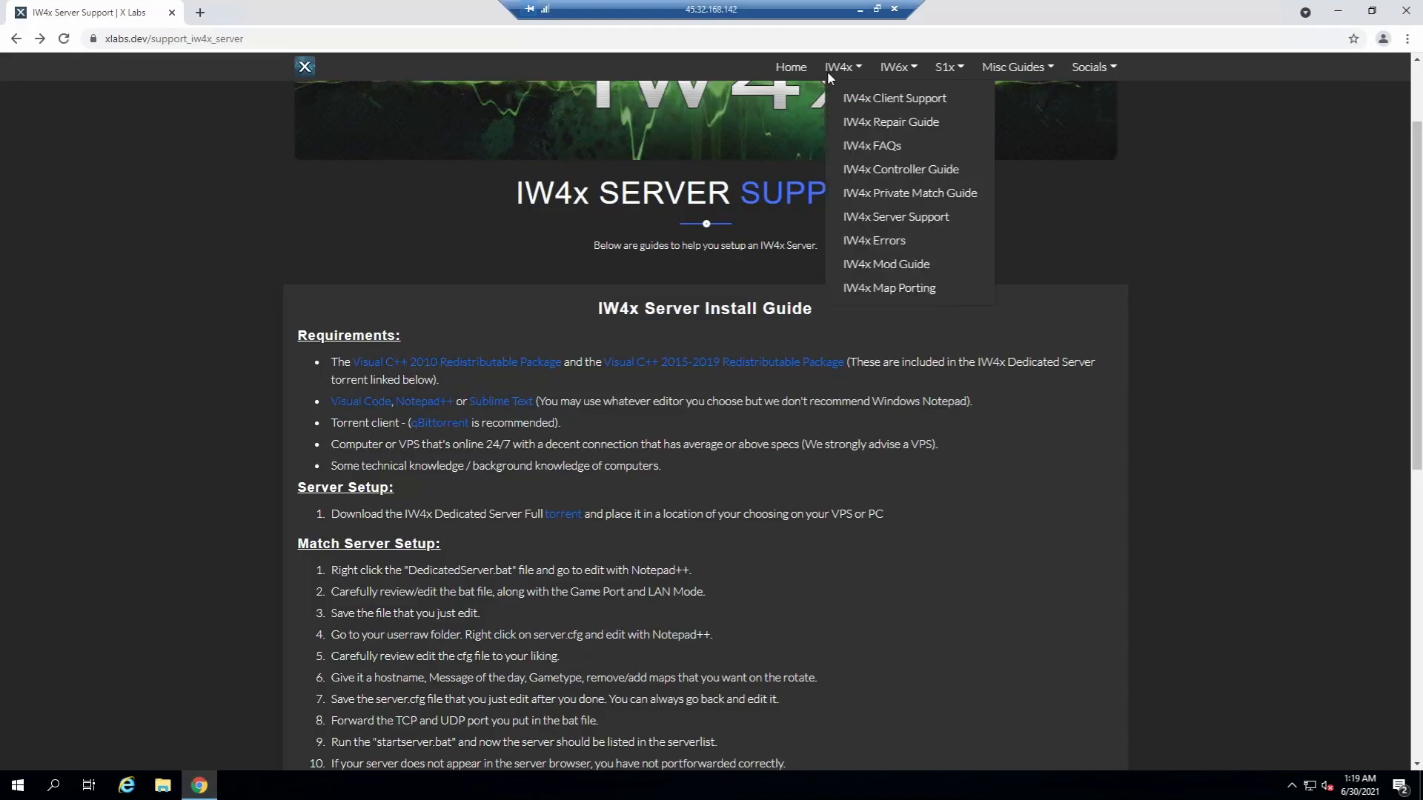
left_click(897, 216)
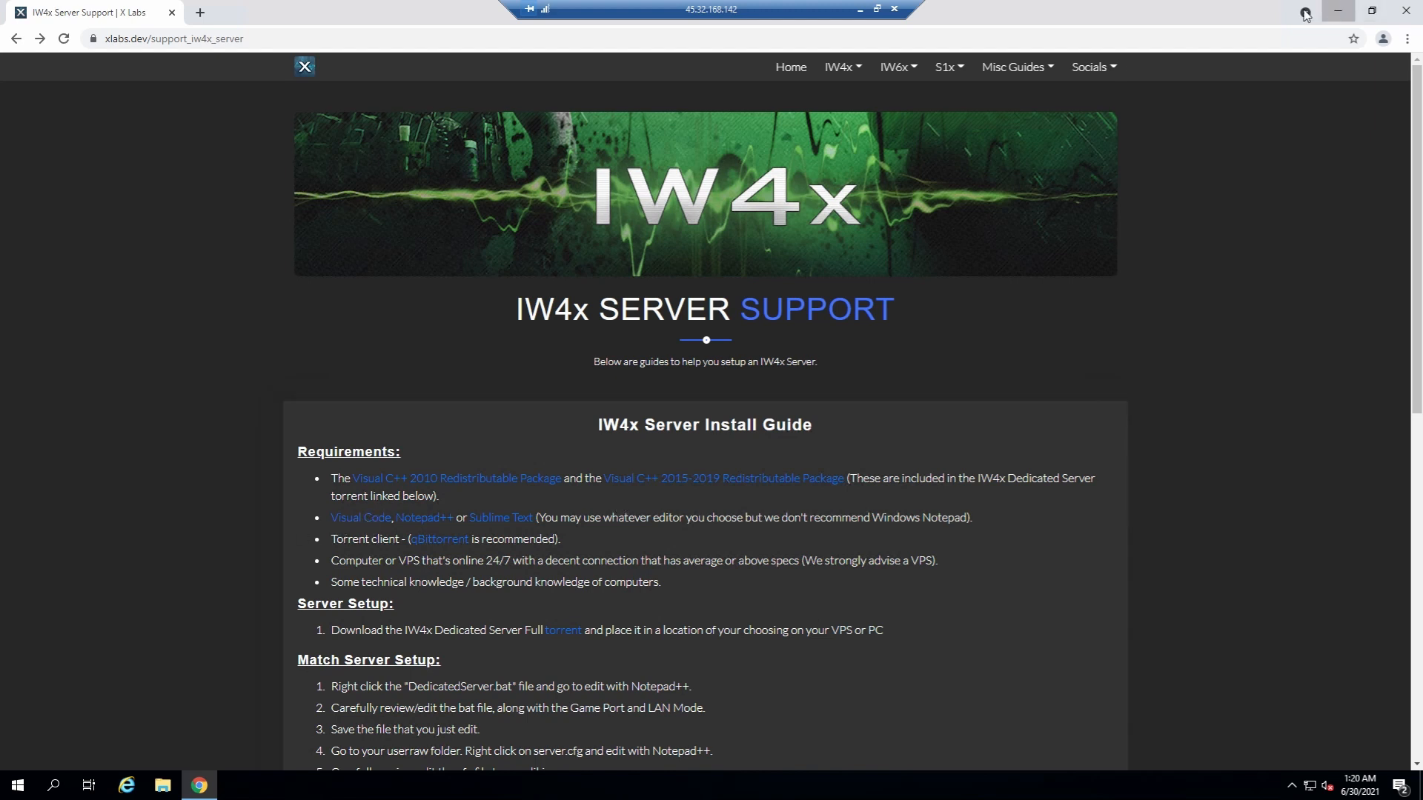
left_click(1338, 12)
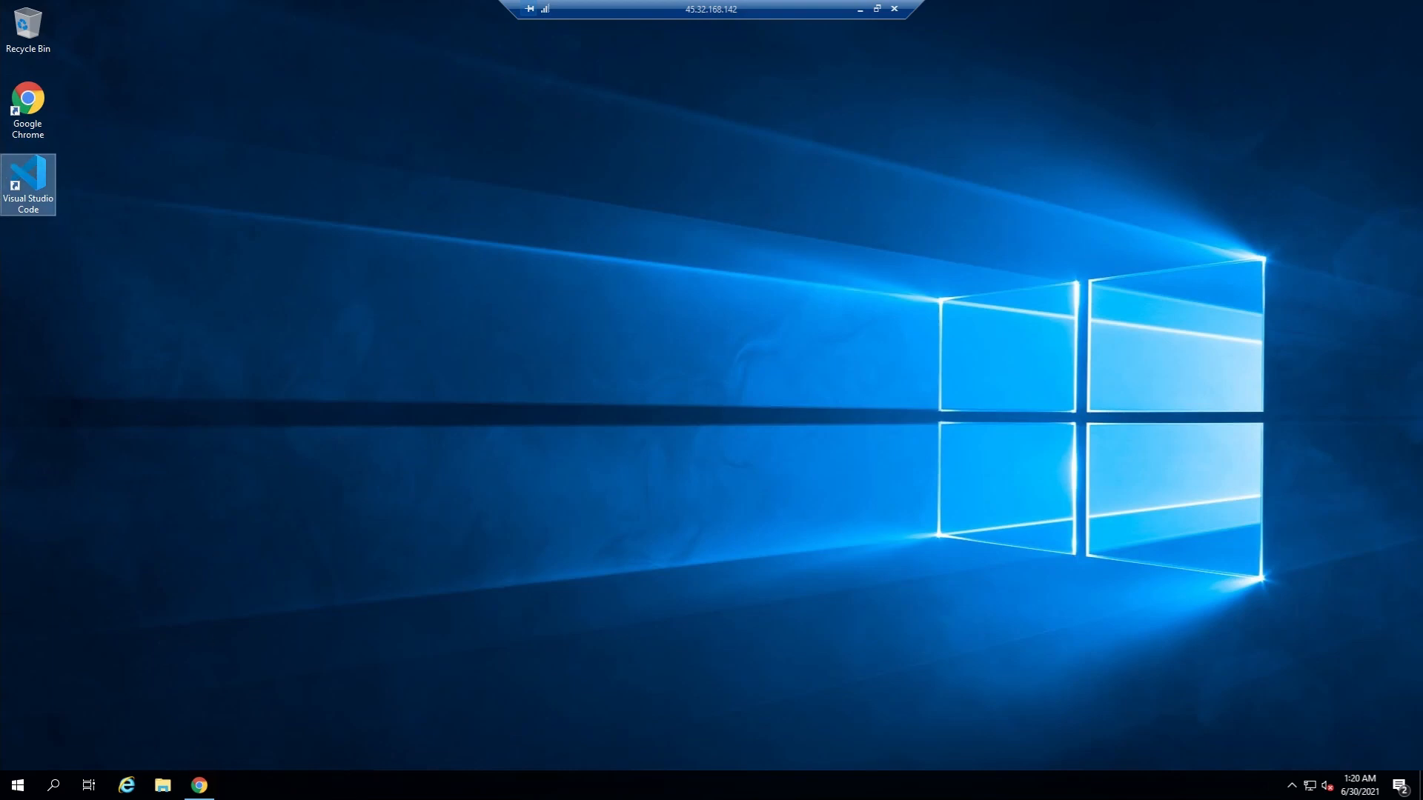
left_click(204, 786)
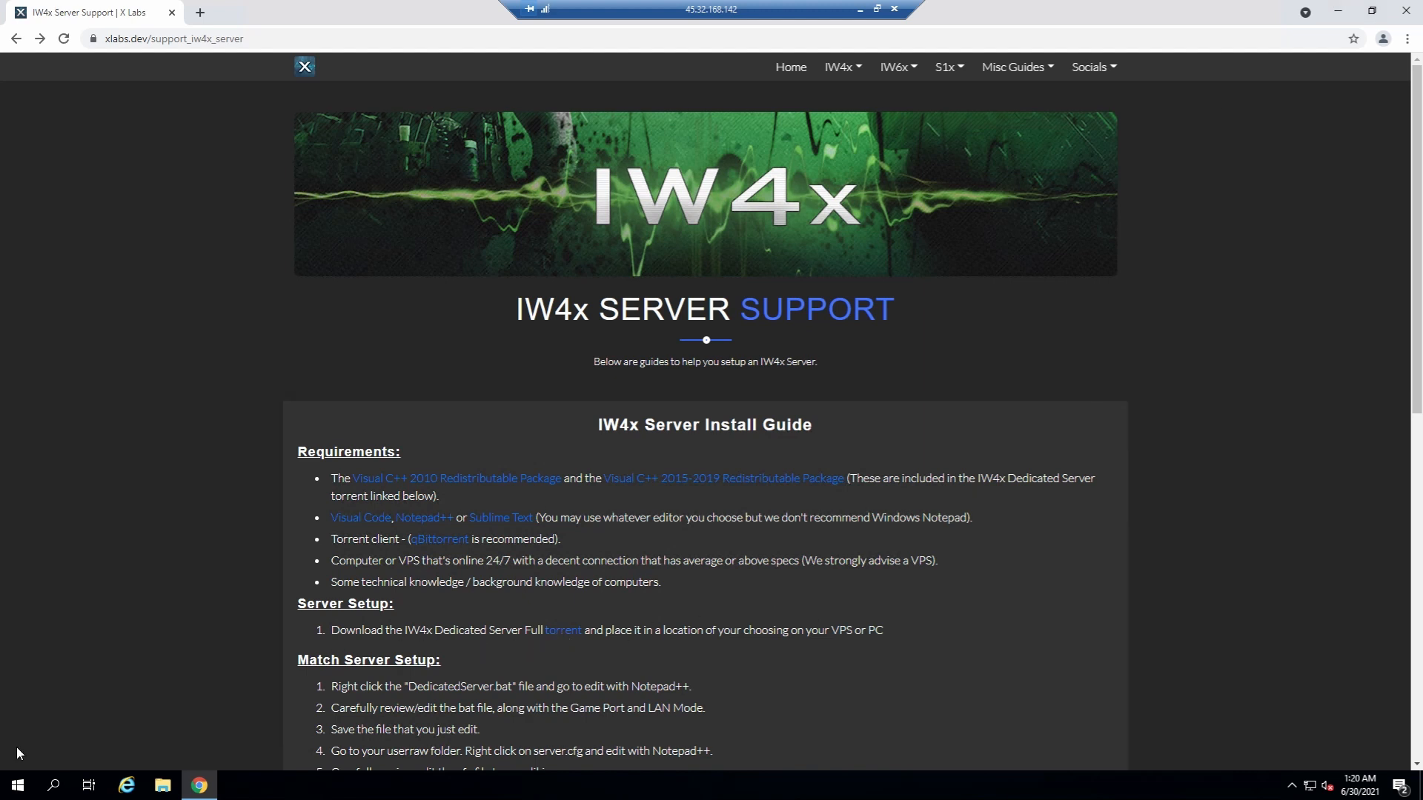
left_click(1338, 11)
left_click(1292, 786)
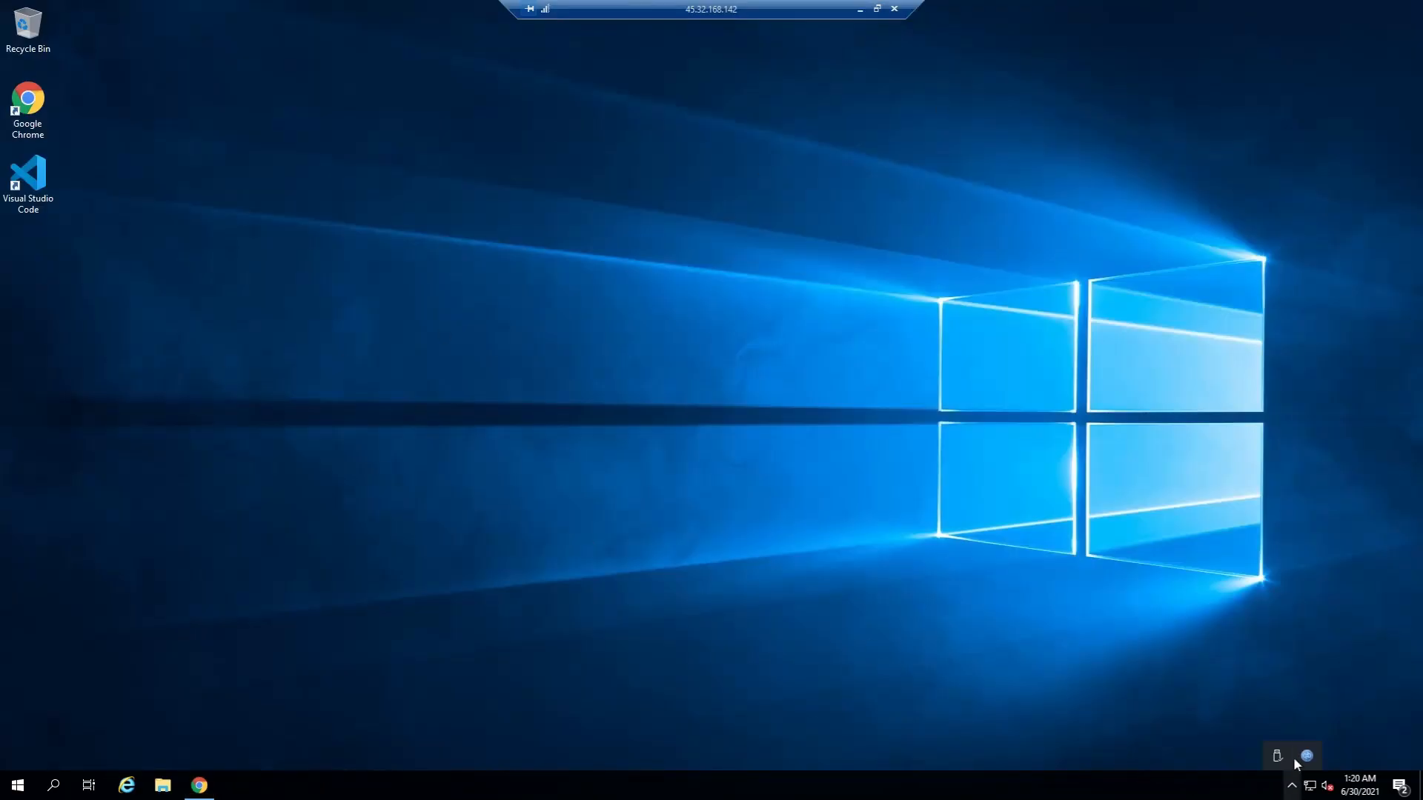
Step: Open the iw4x_dedicated_server_full folder from qBittorrent, select all its files, then go up to Downloads
left_click(1306, 755)
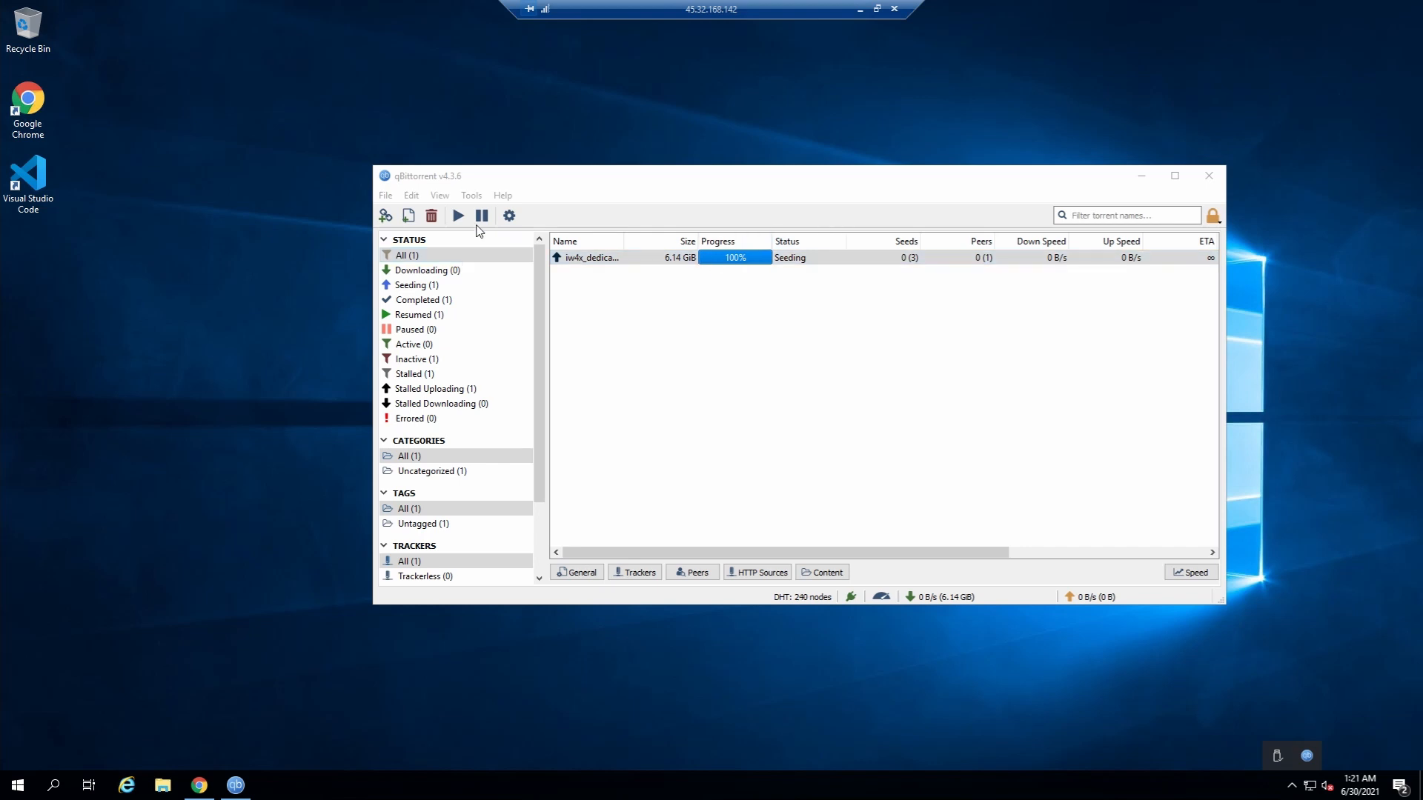
double_click(635, 259)
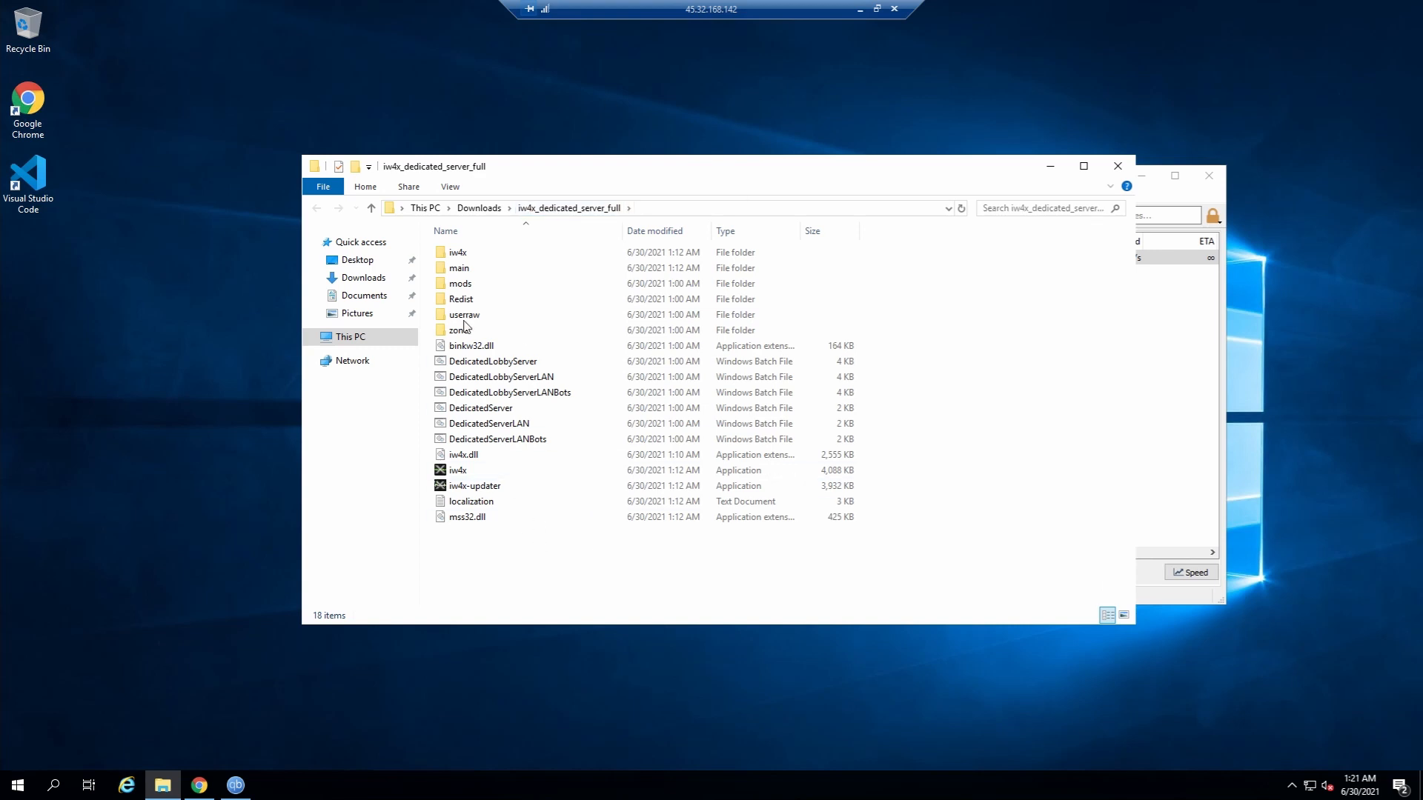
key("ctrl+a")
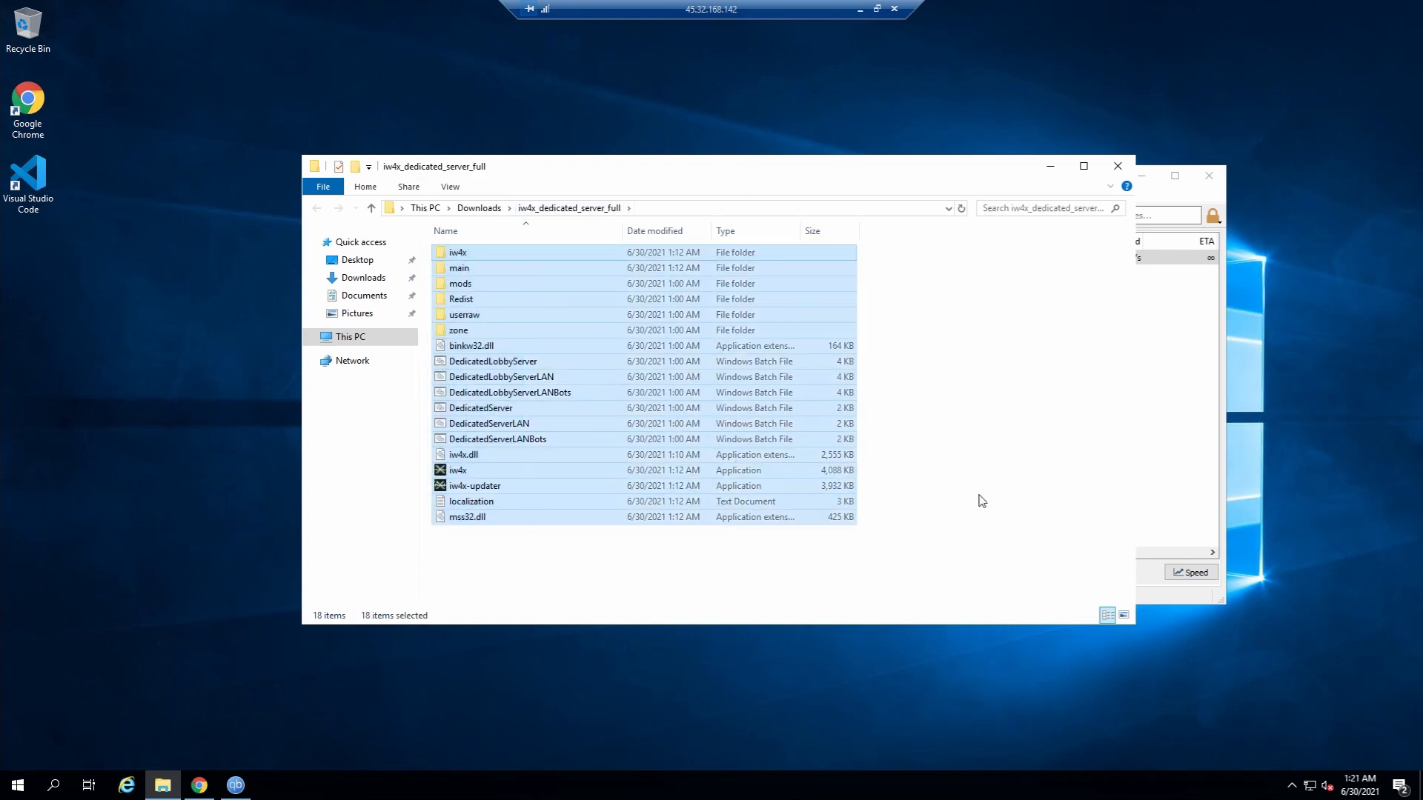
left_click(130, 329)
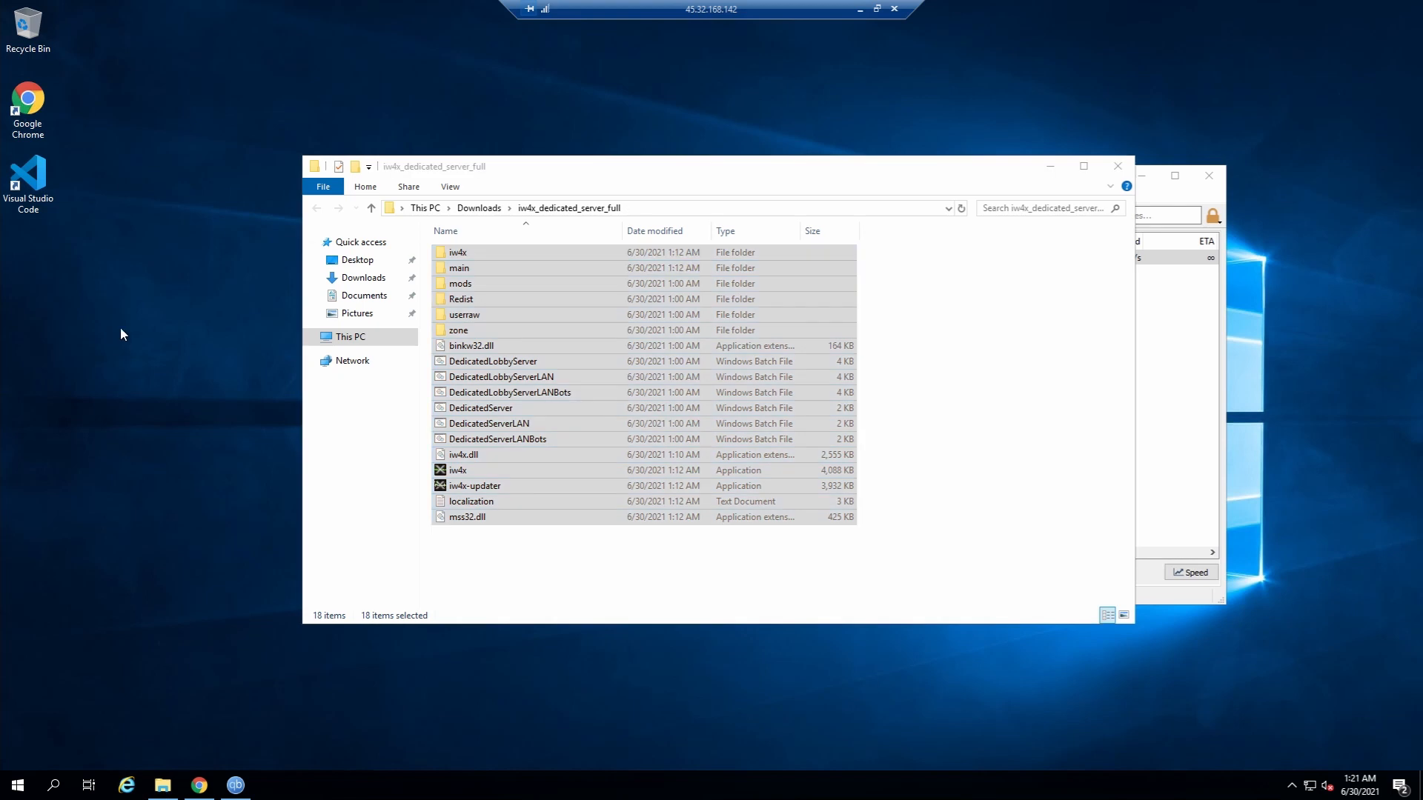
left_click(480, 209)
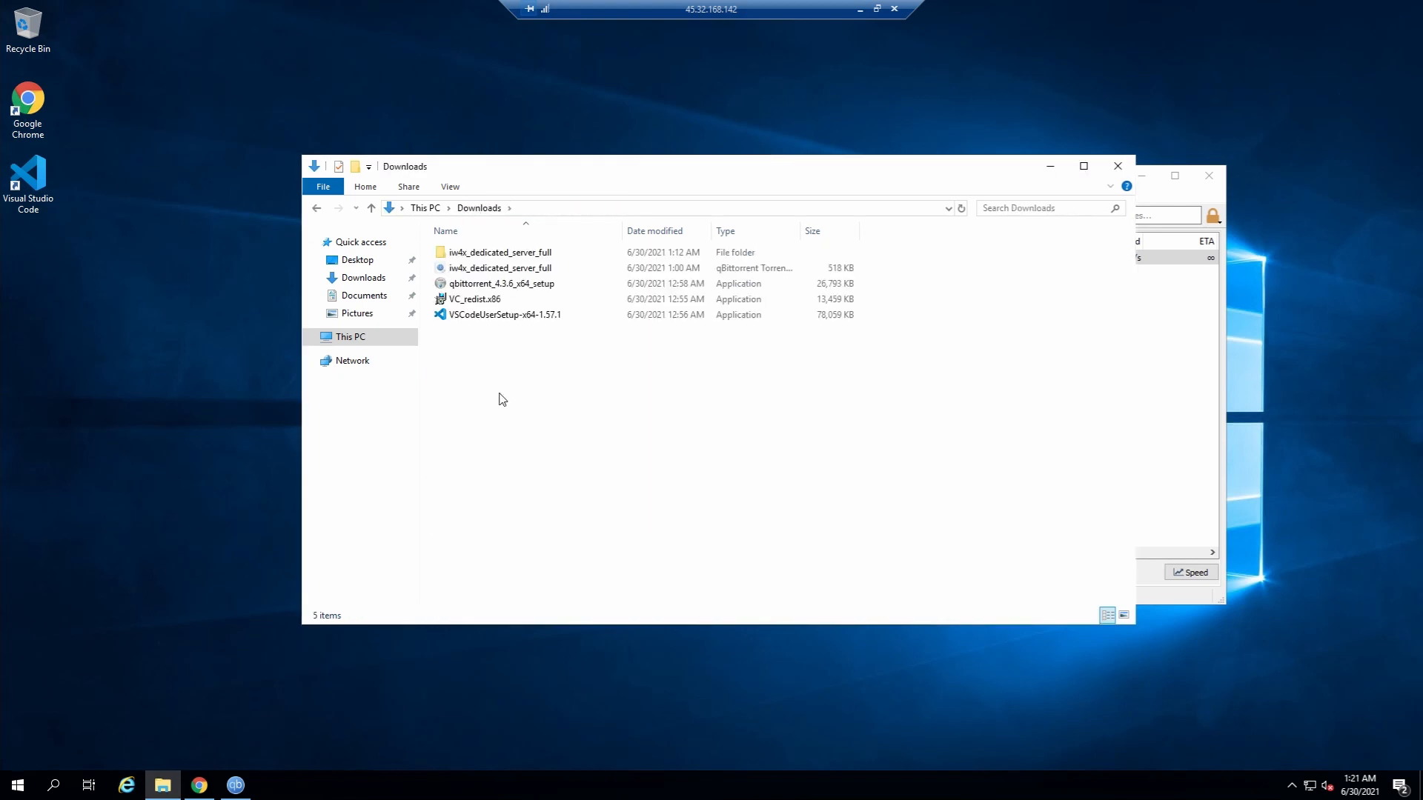
left_click(199, 785)
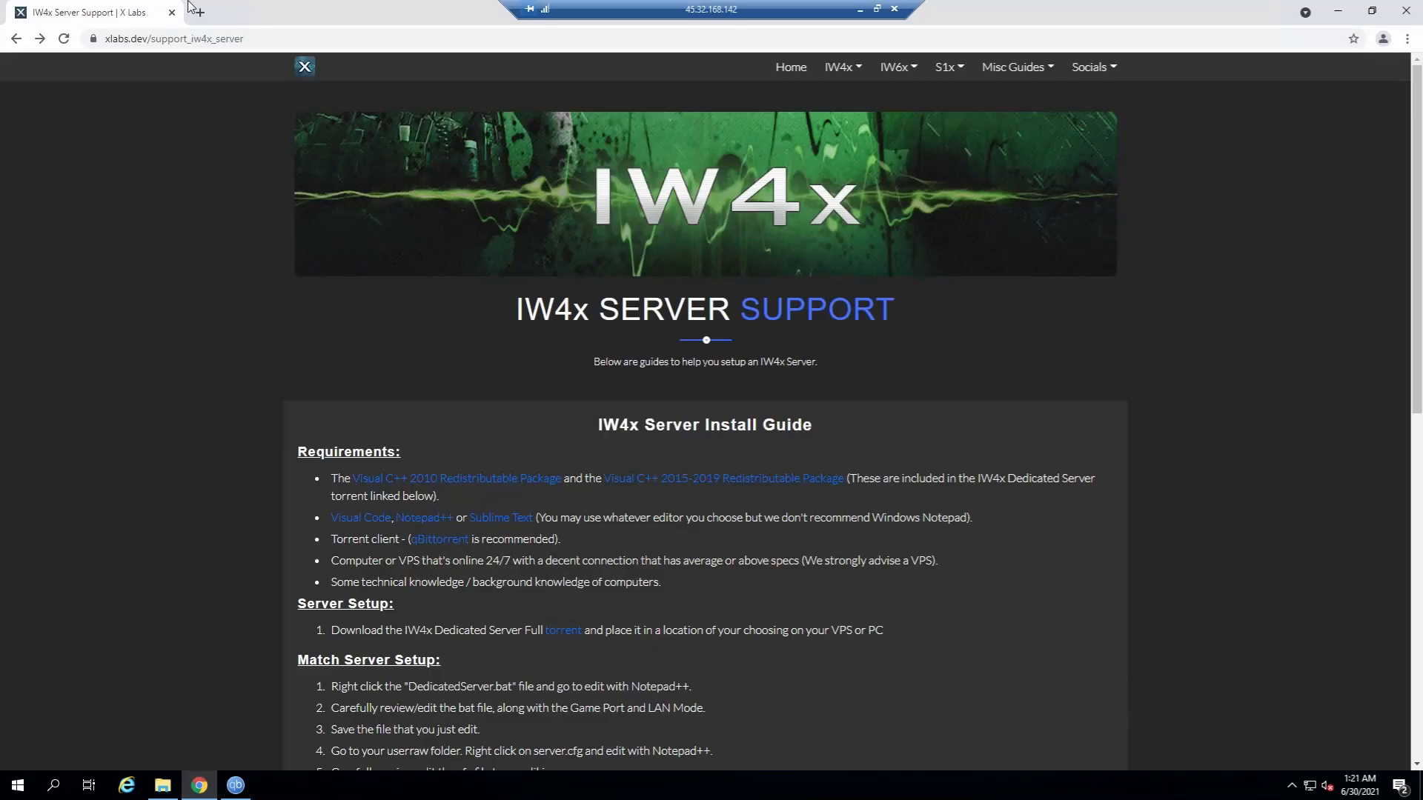
Step: Search for 7zip and download the 64-bit 7-Zip 19.00 installer from 7-zip.org
left_click(198, 12)
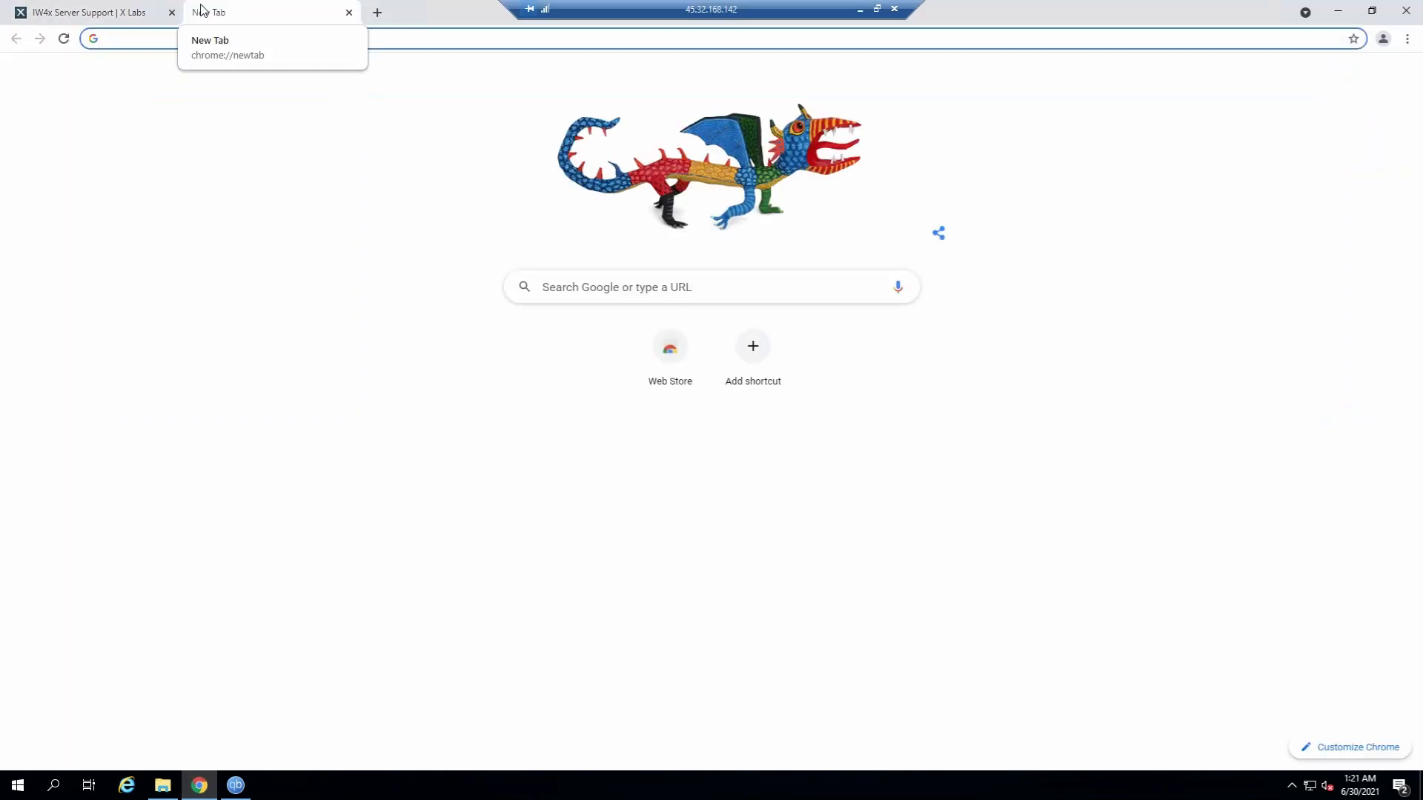
type("7zip")
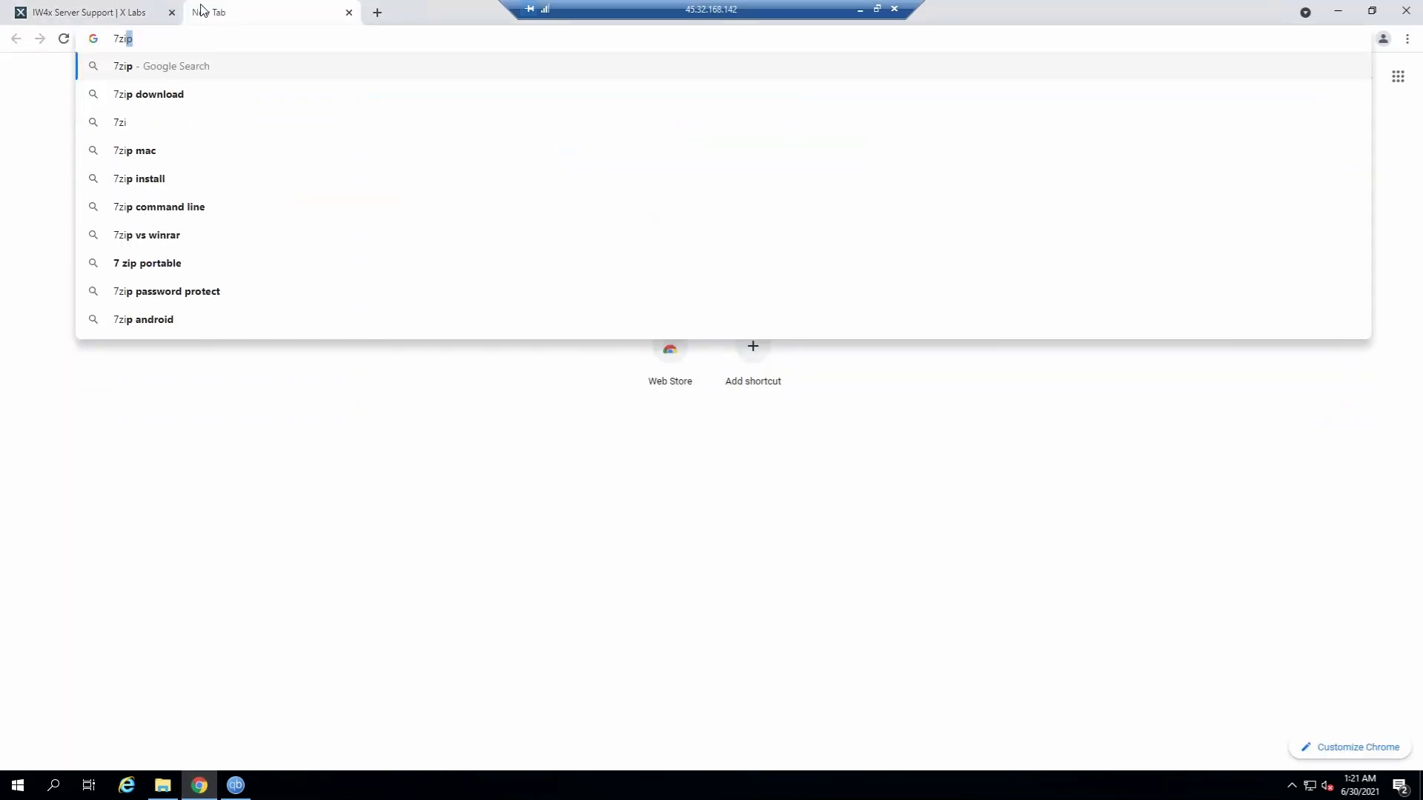
key("Return")
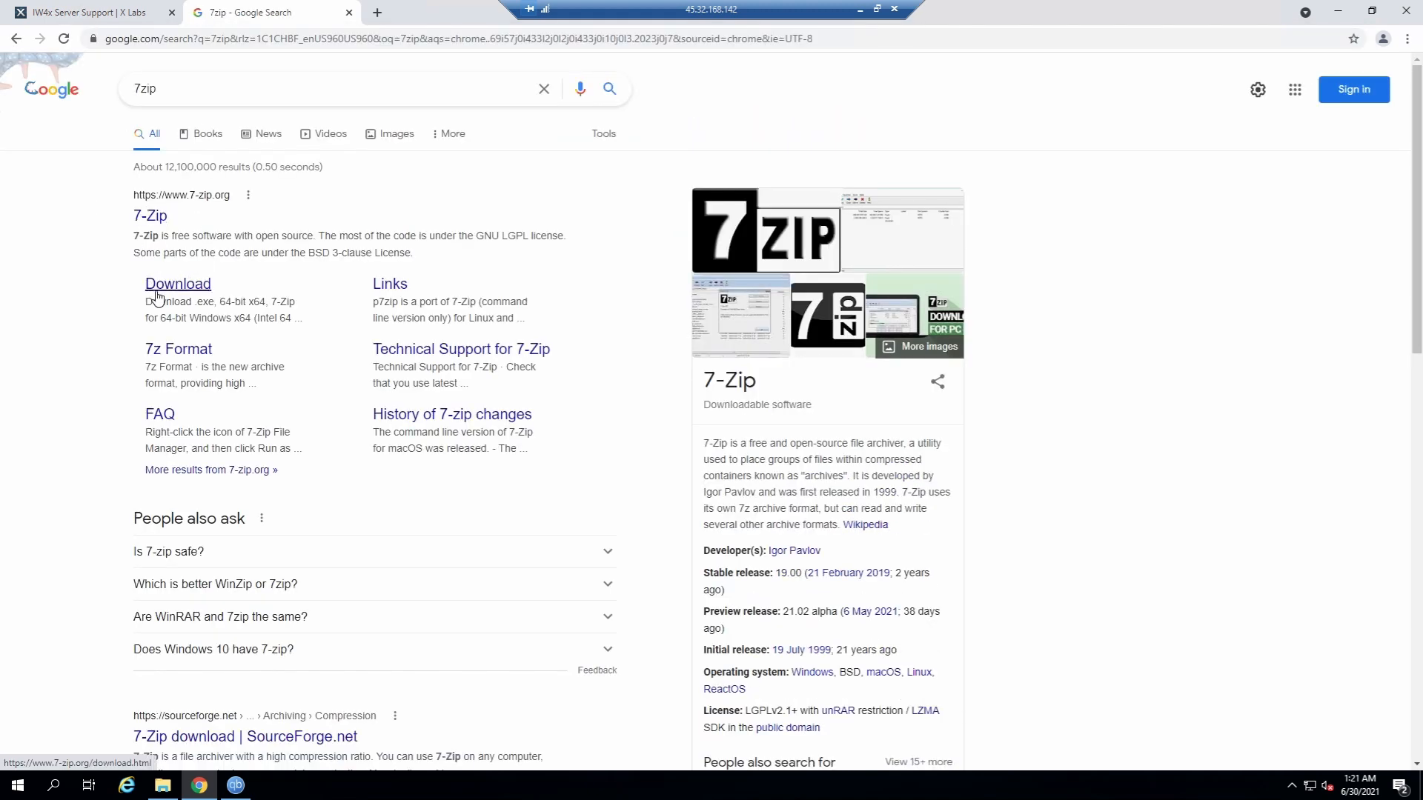
left_click(157, 296)
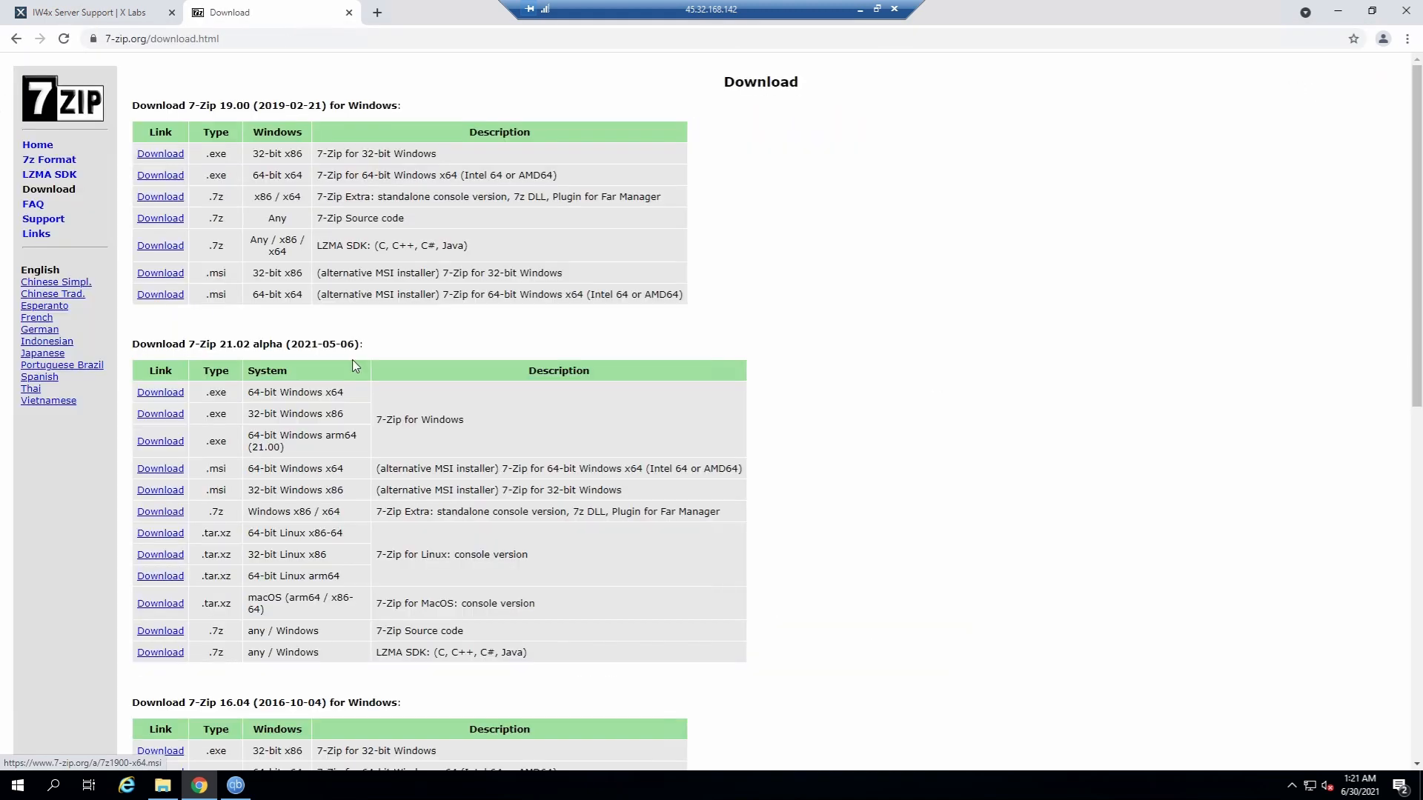
left_click(177, 177)
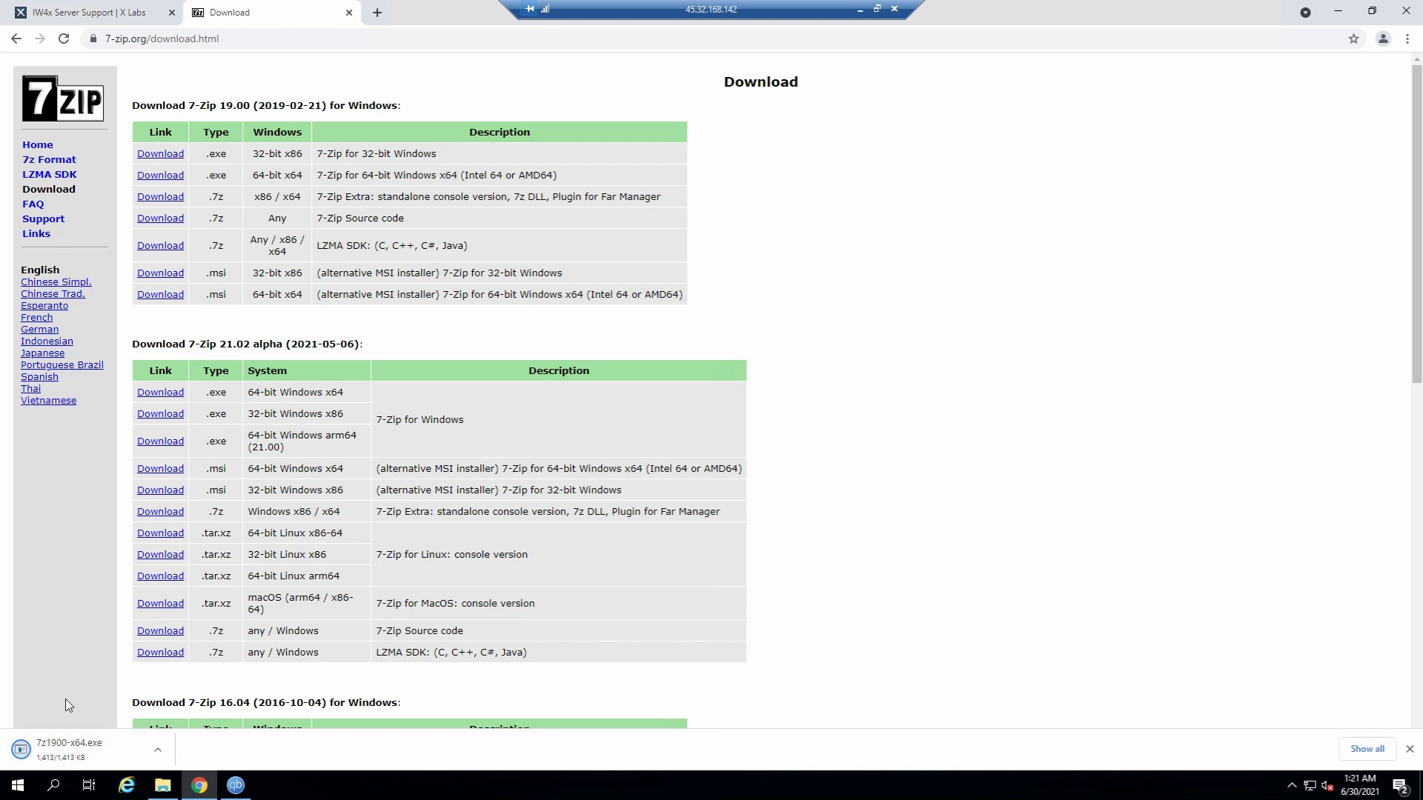
Step: Install 7-Zip 19.00 x64 to the default folder, then close its tab and minimize Chrome
left_click(63, 744)
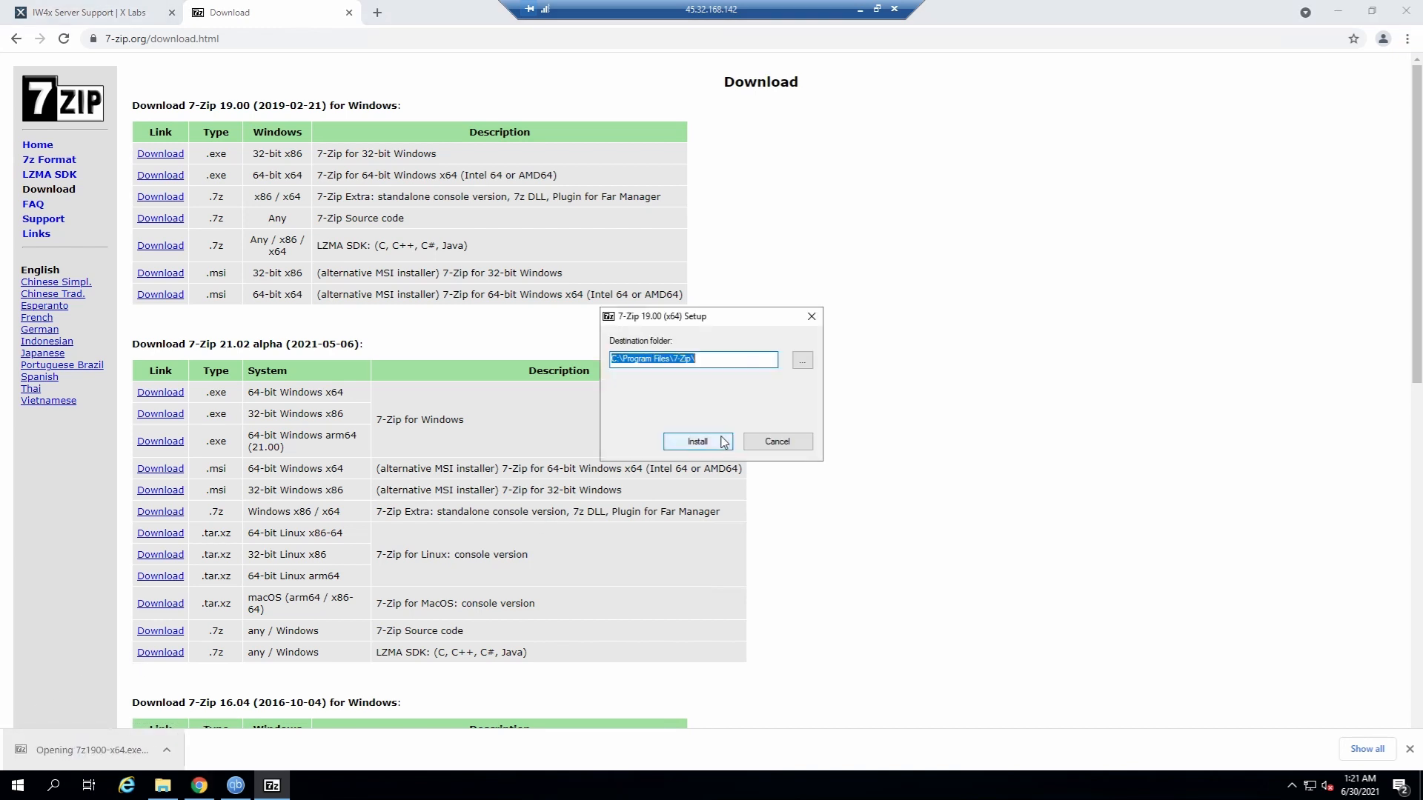
left_click(723, 441)
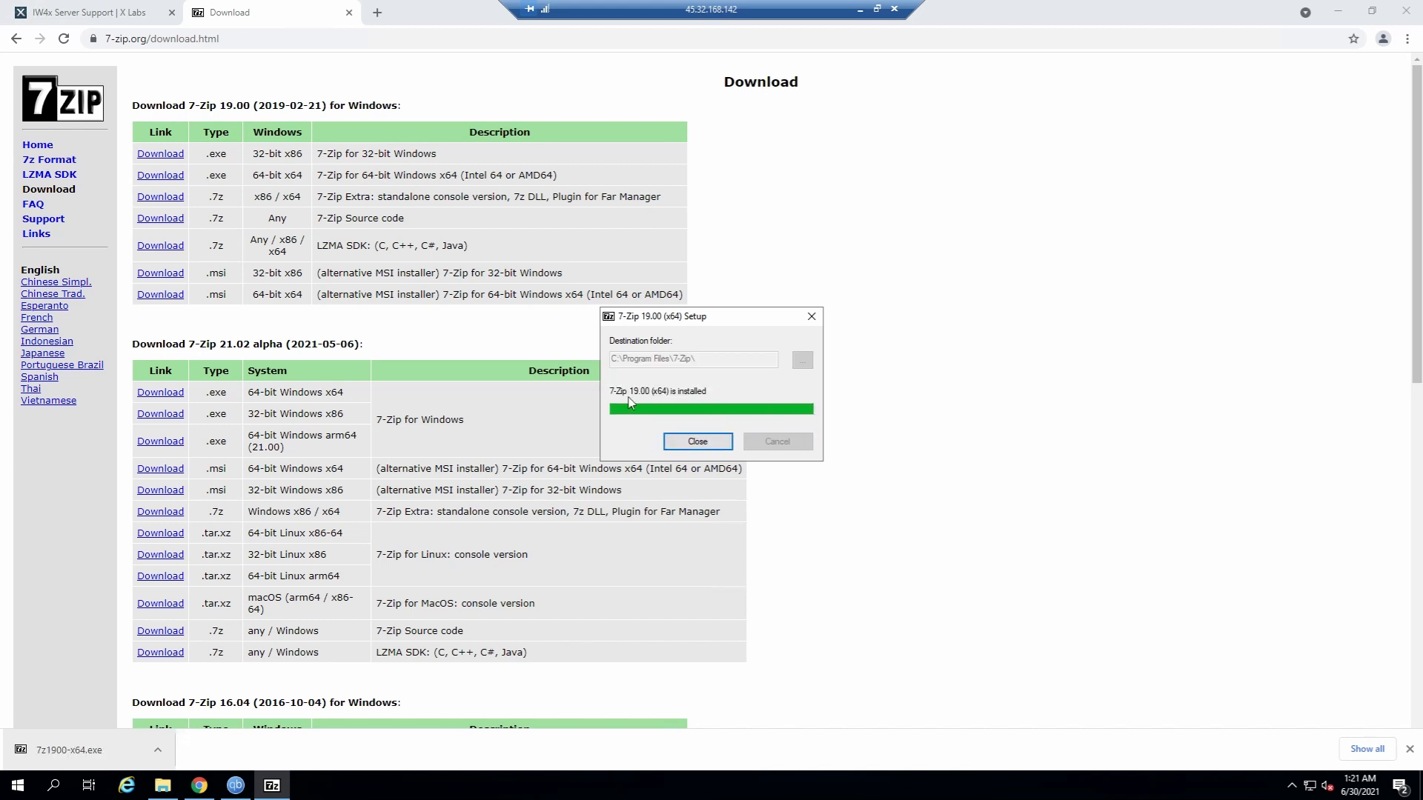
left_click(697, 441)
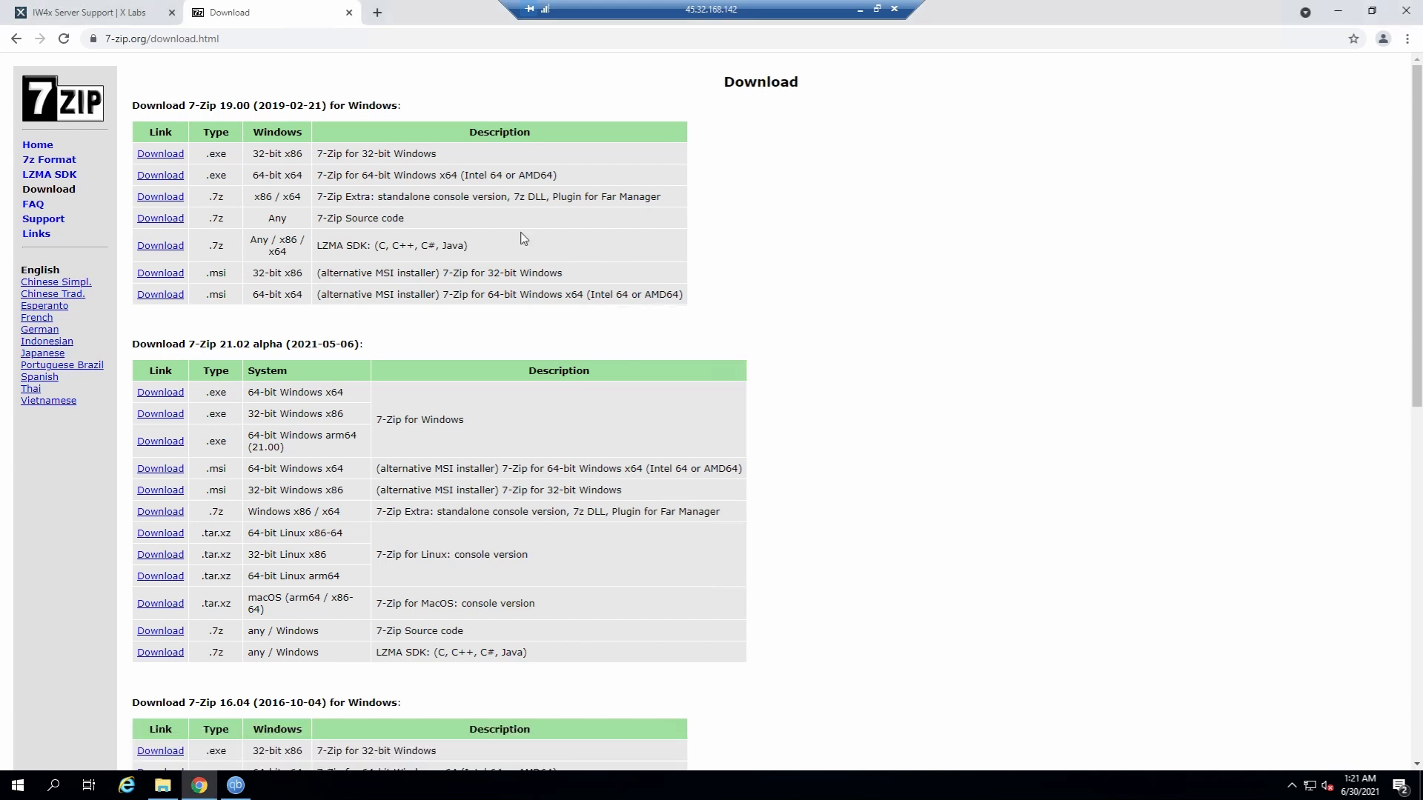
left_click(348, 12)
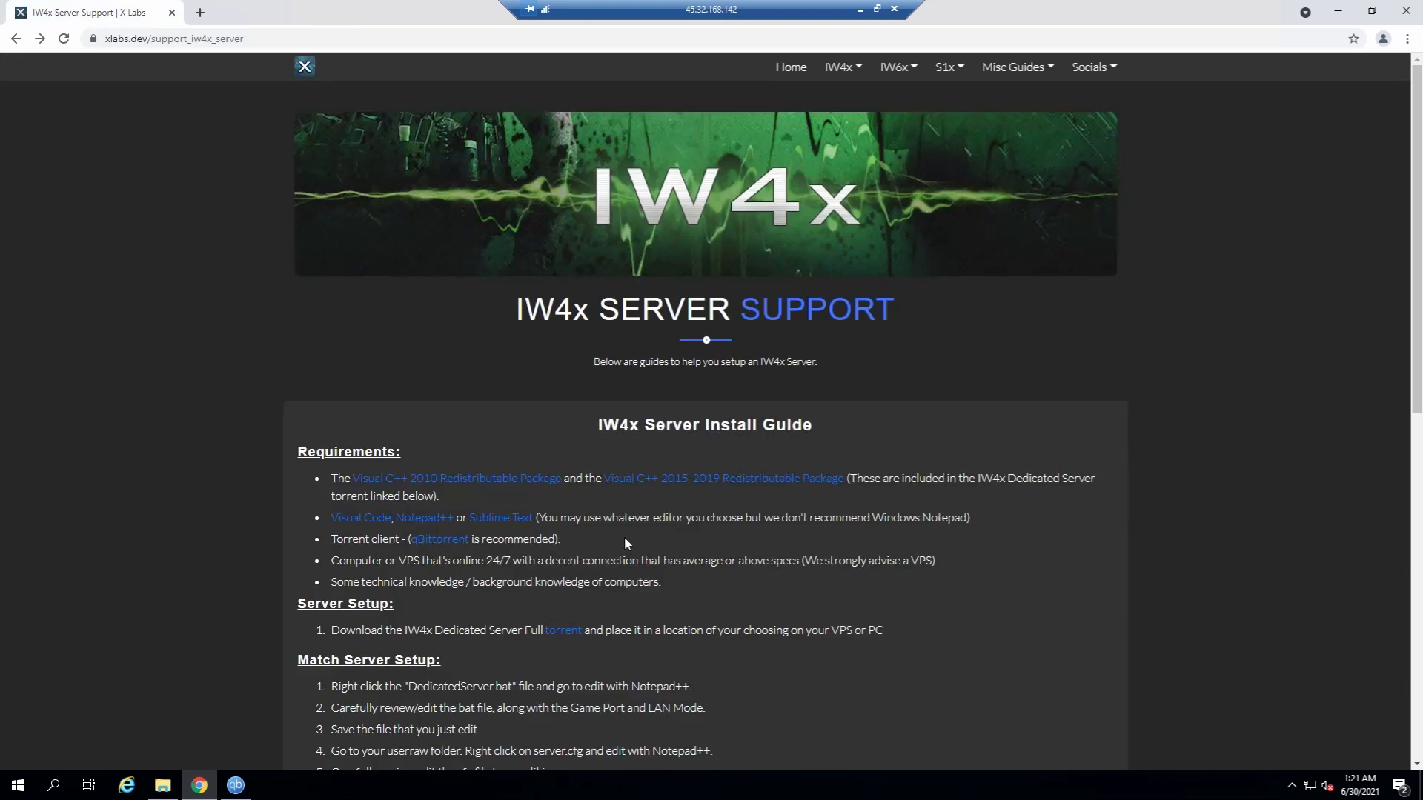
scroll(626, 686, "down", 3)
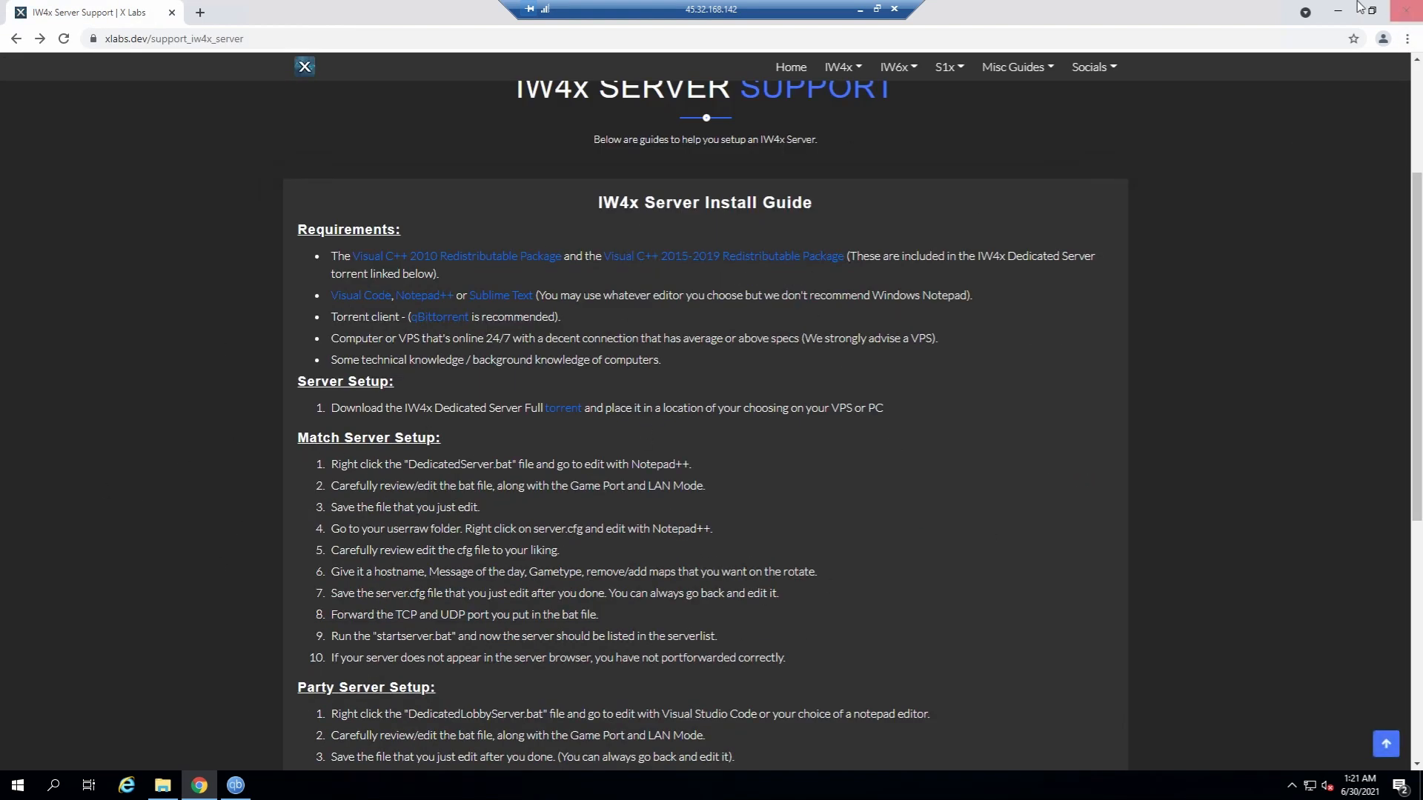
left_click(1338, 11)
Step: Move the server files folder from Downloads onto the desktop and close Explorer and qBittorrent
left_click_drag(124, 258, 133, 259)
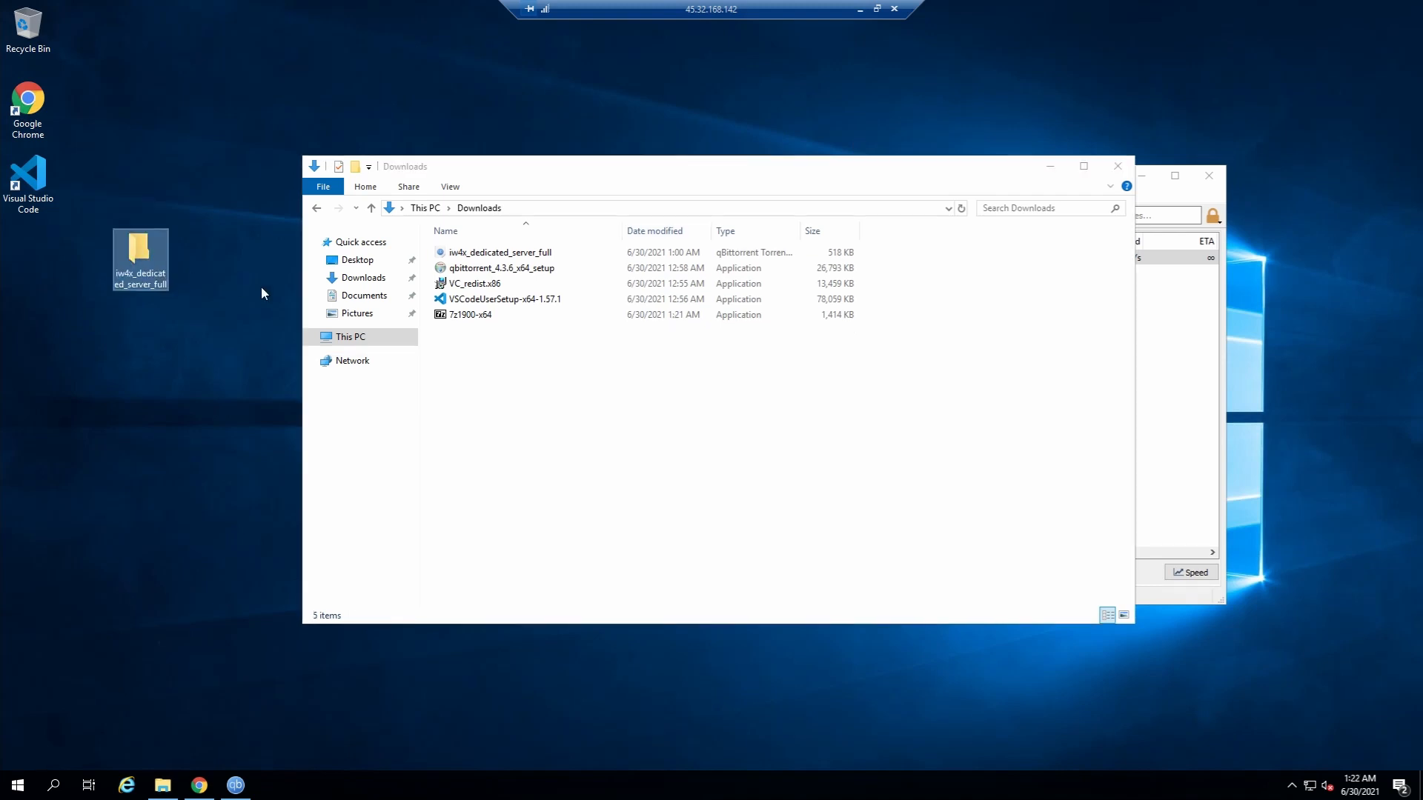
left_click_drag(205, 334, 26, 104)
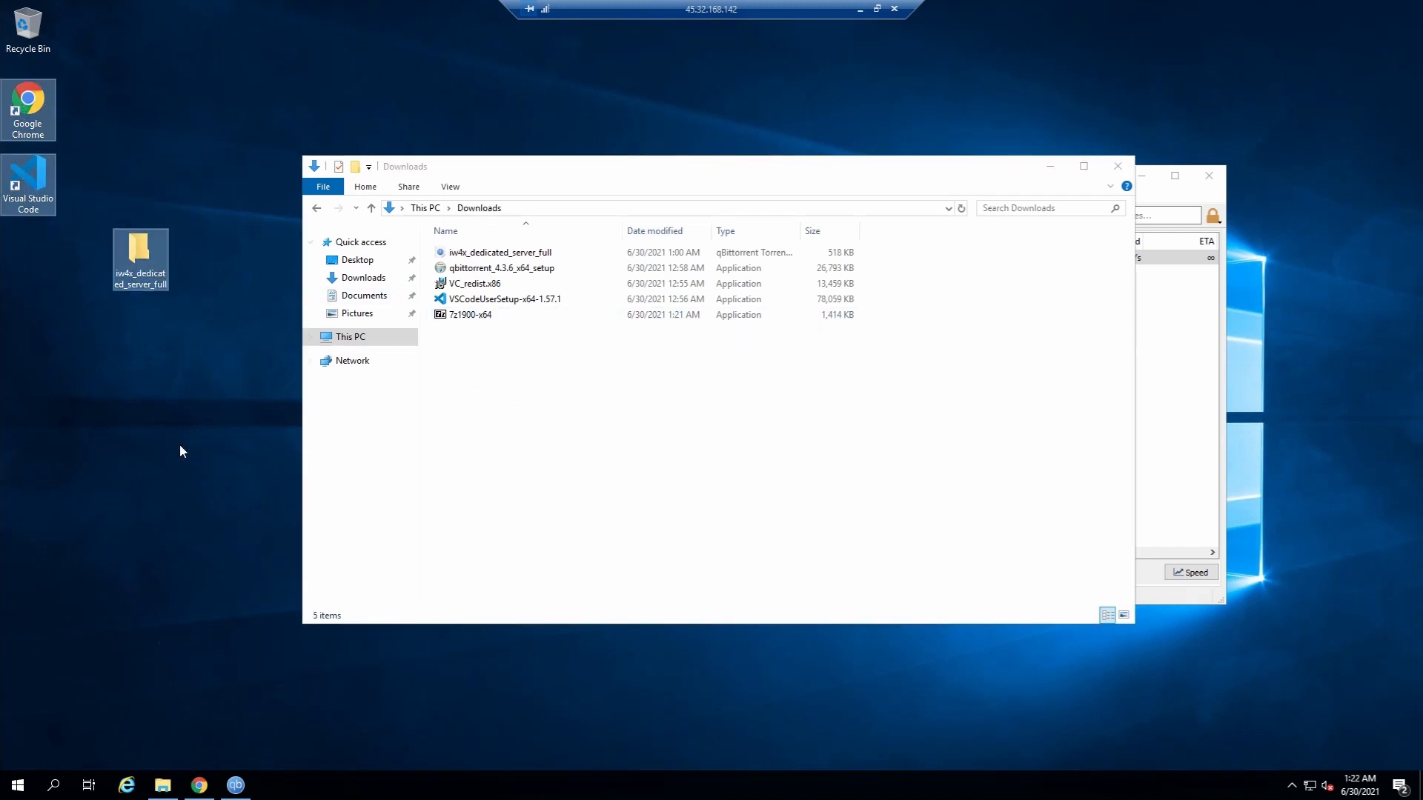
left_click(158, 428)
left_click(1119, 166)
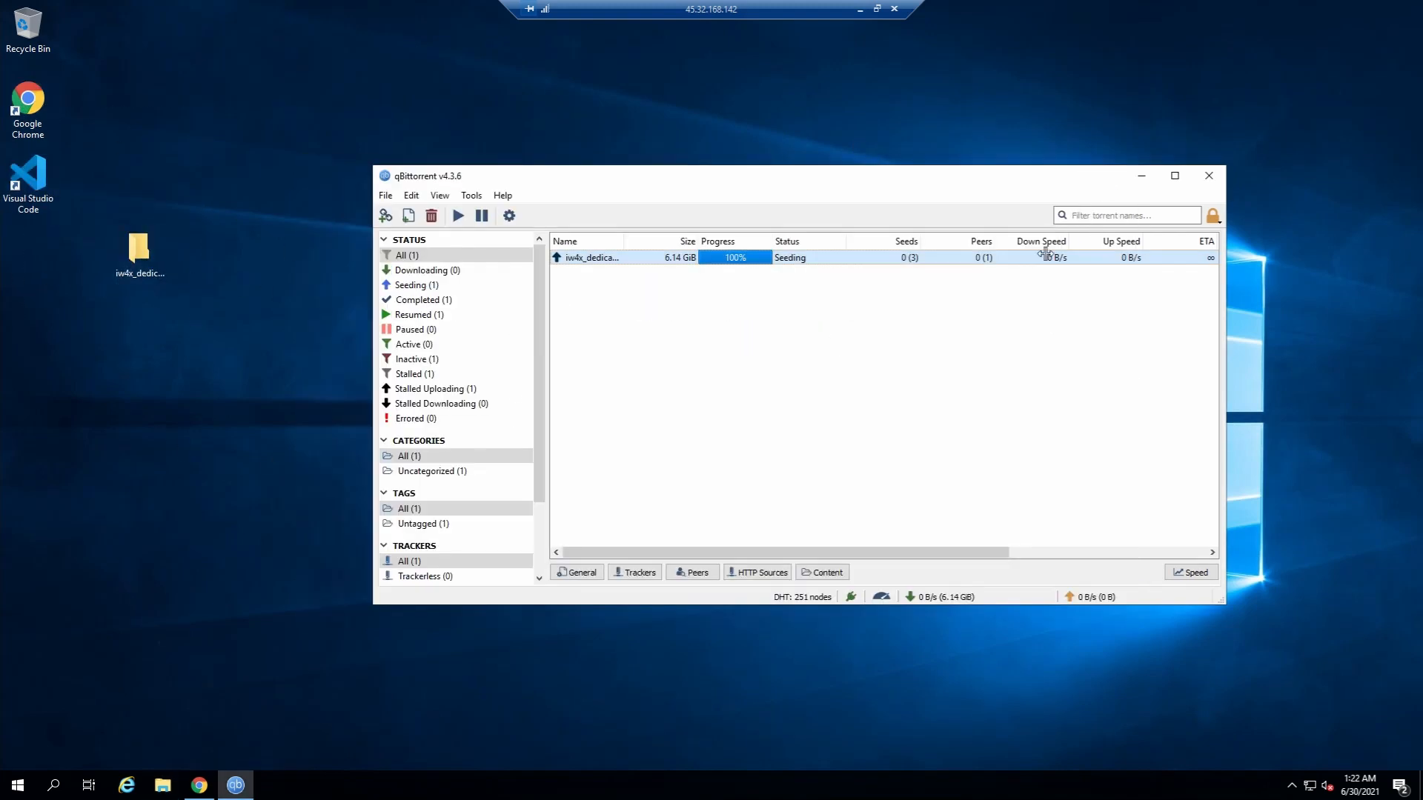
left_click(1183, 176)
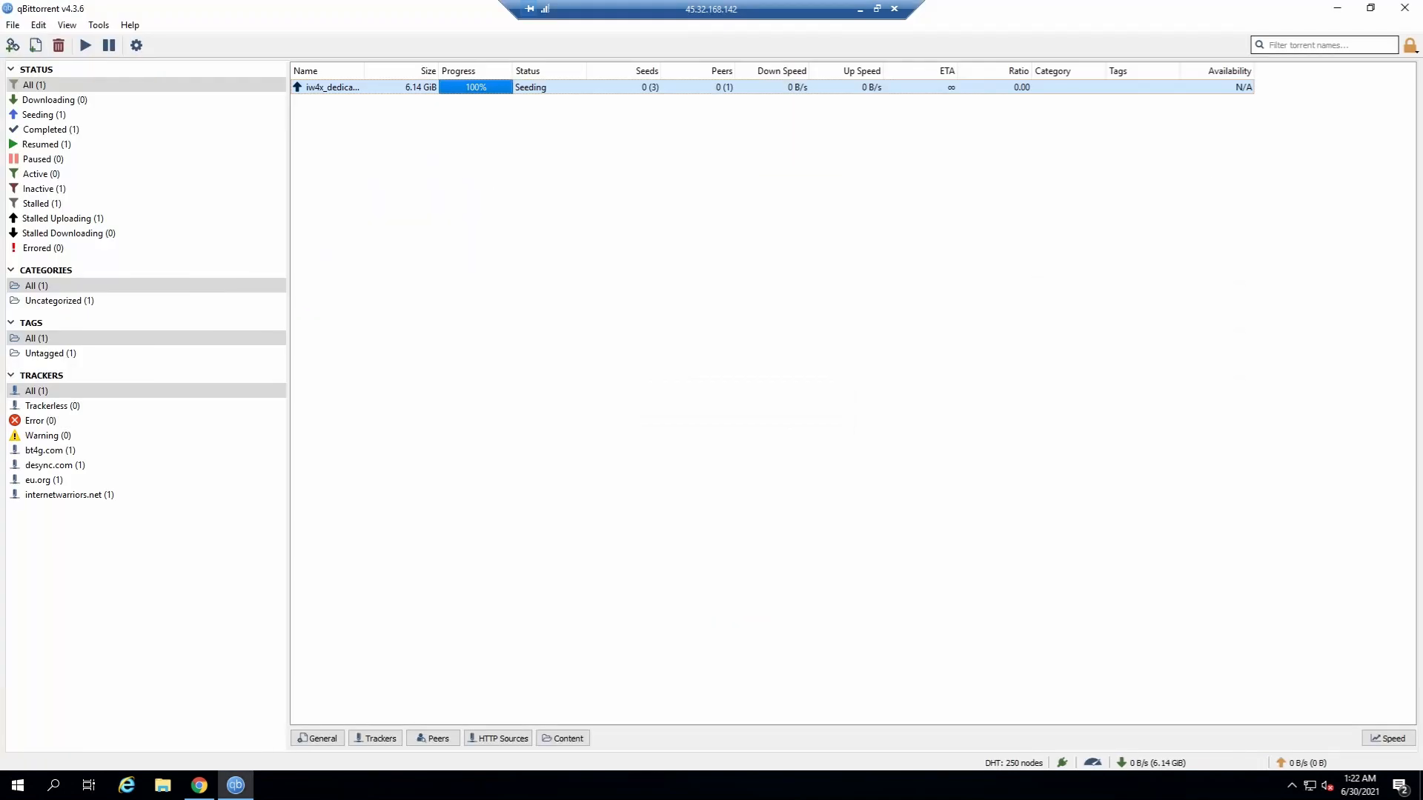
left_click(1405, 10)
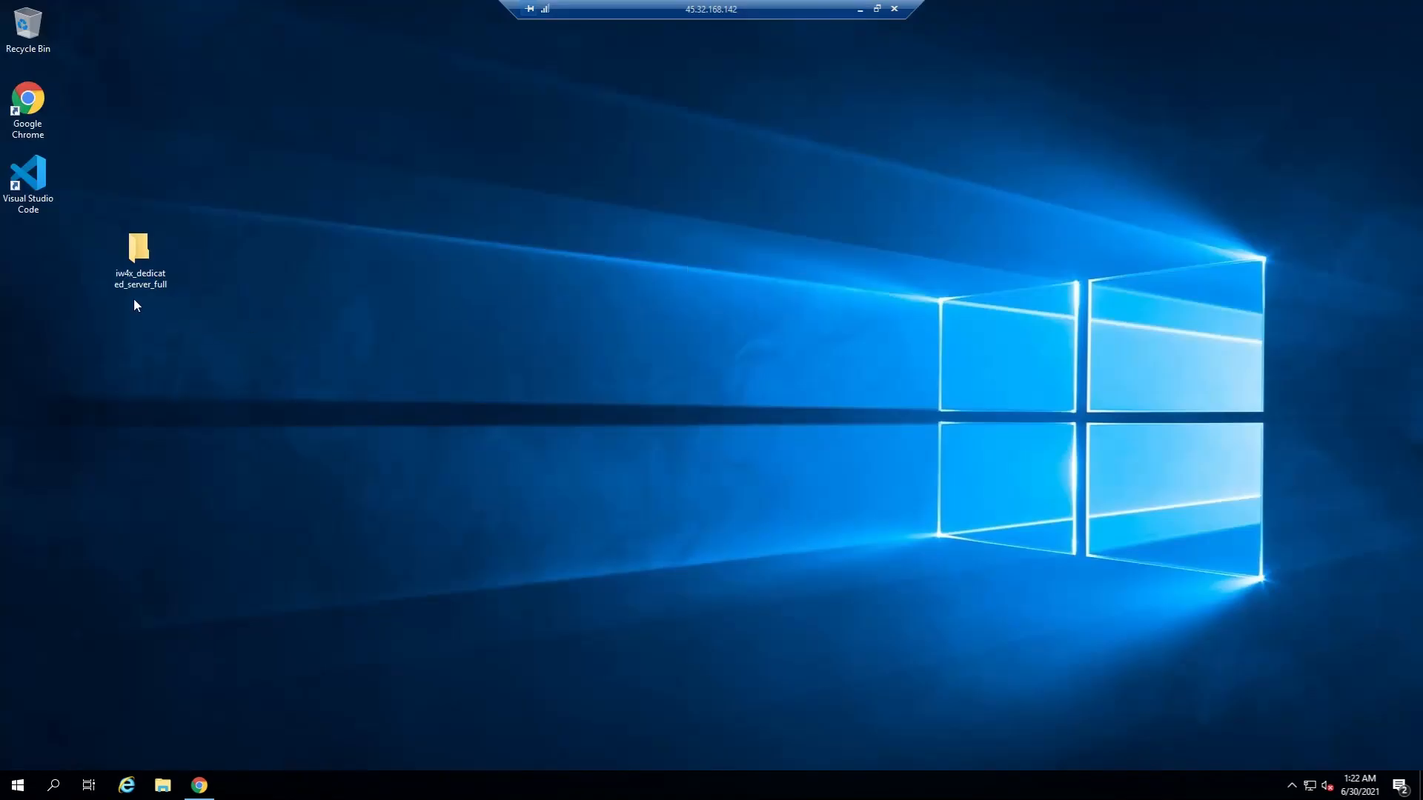
Step: Rename the desktop server folder to 'Iw4x Server' and line it up below Visual Studio Code
right_click(132, 259)
left_click(230, 504)
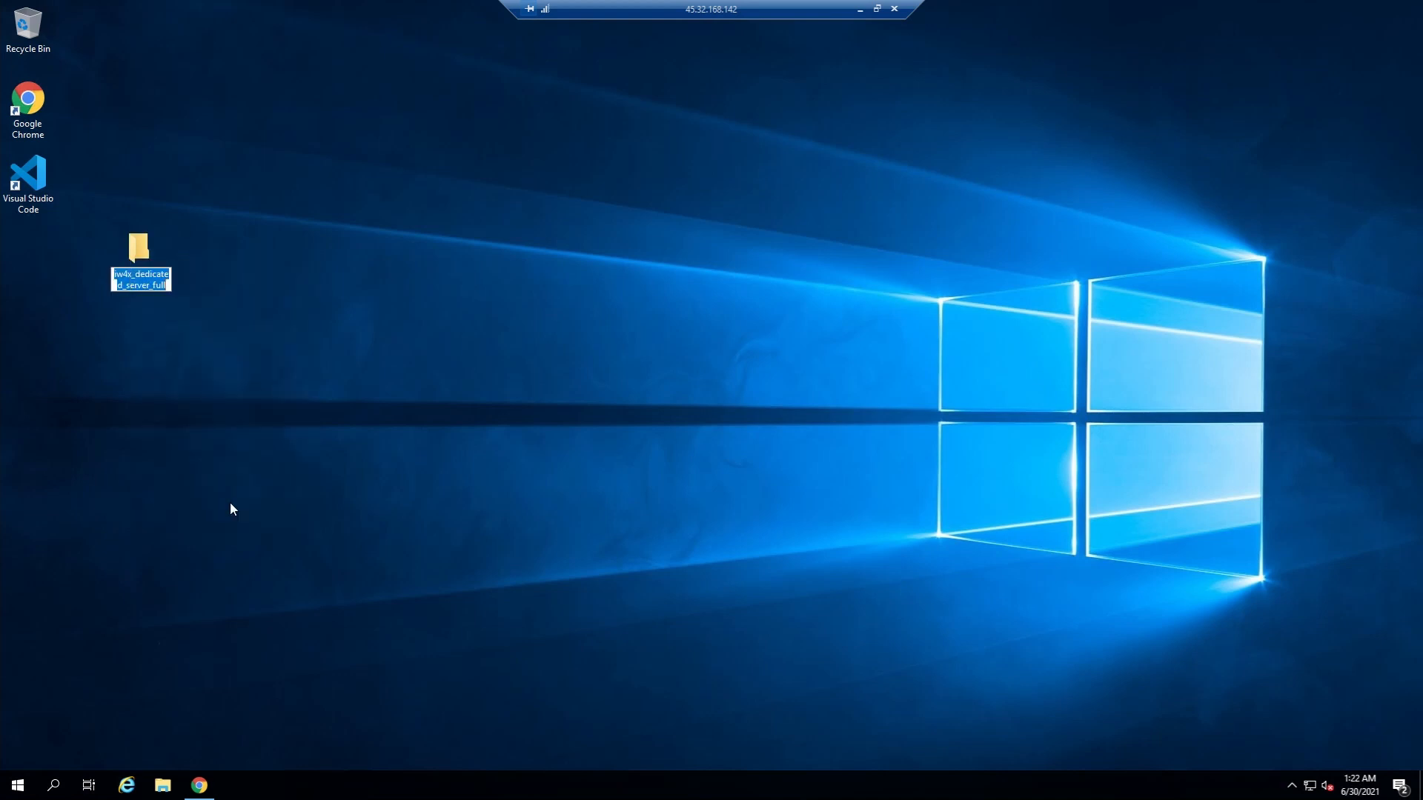
key("BackSpace")
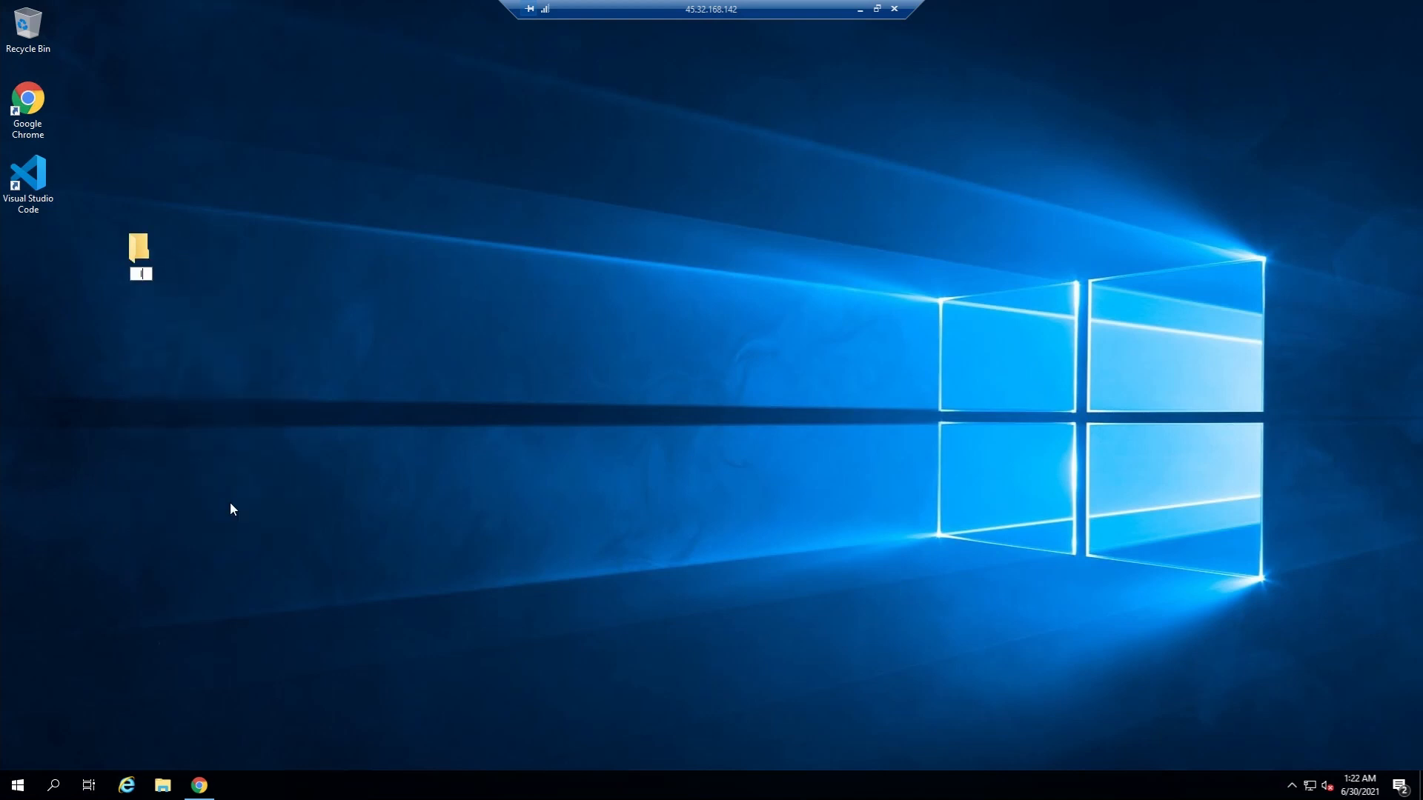
type("Iw4x Server")
key("Return")
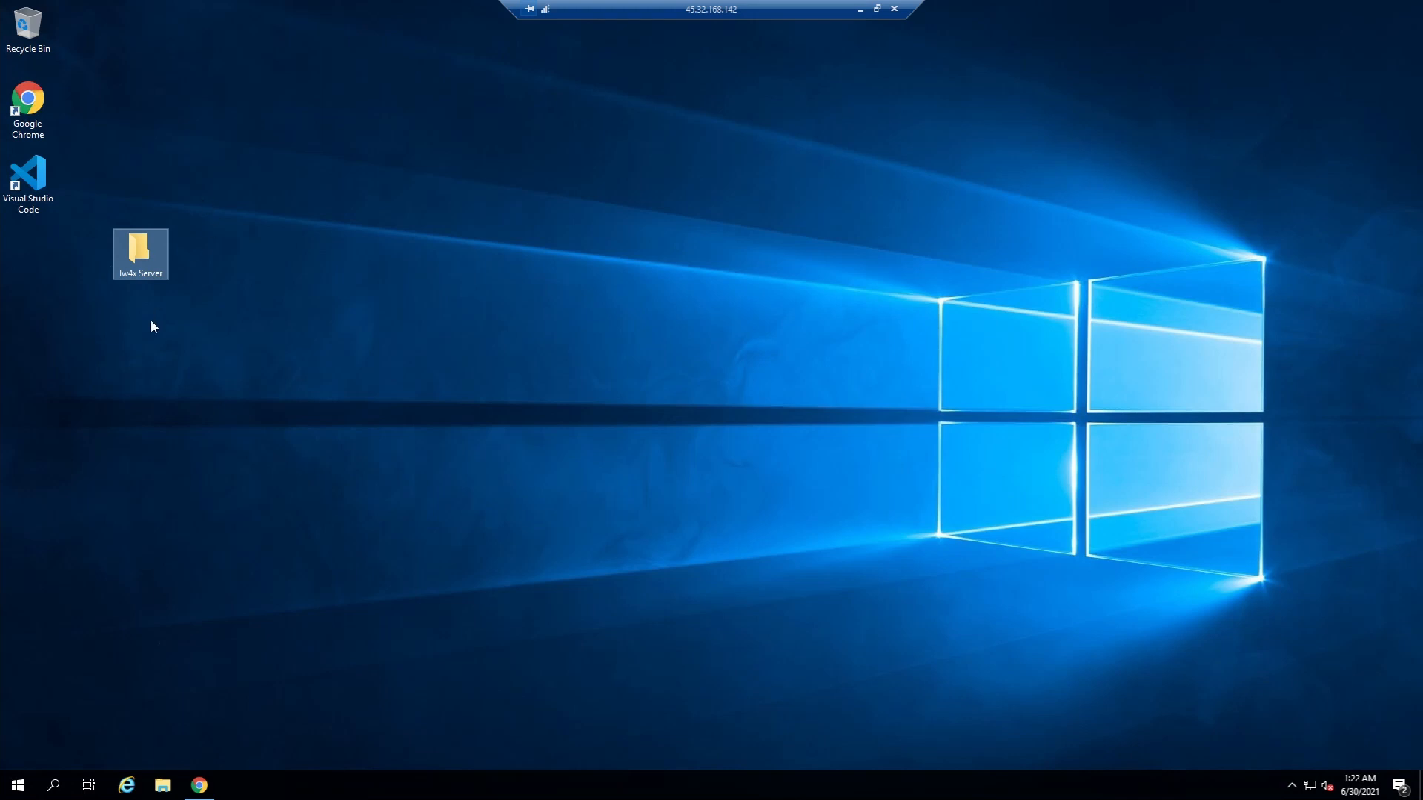
left_click_drag(141, 256, 34, 258)
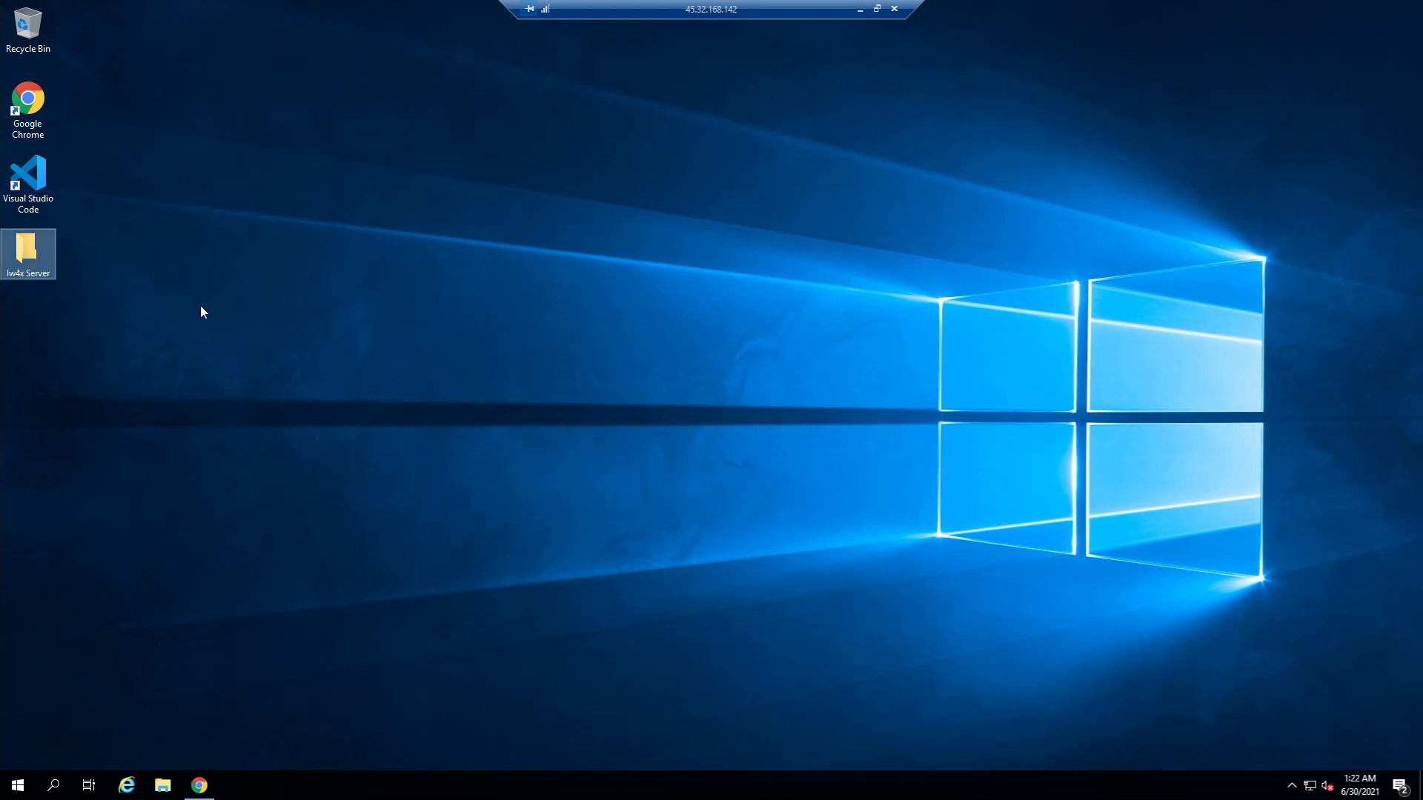
Step: Open the Iw4x Server folder to check its 18 files, then return to the Chrome guide
double_click(27, 252)
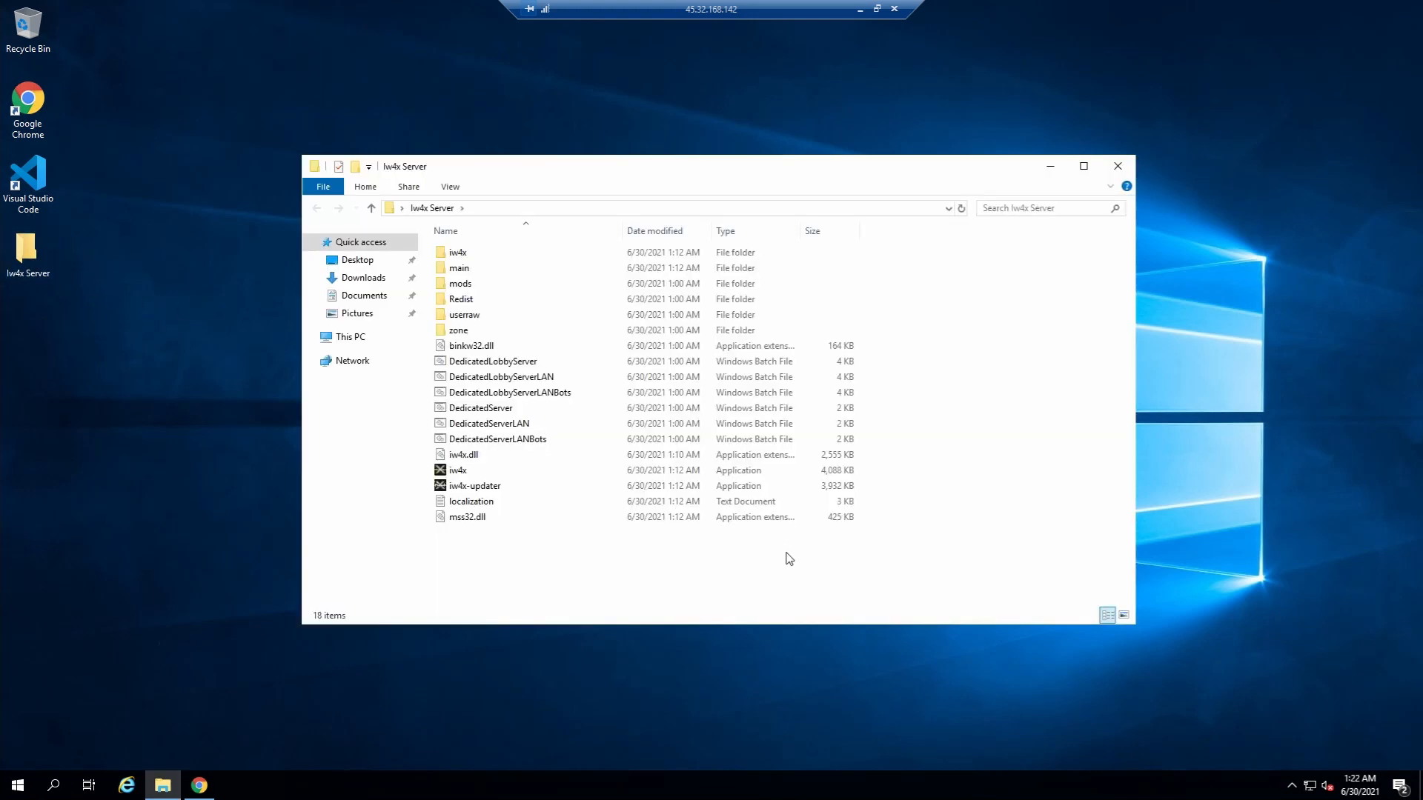
left_click_drag(790, 558, 422, 242)
left_click(919, 385)
left_click(198, 785)
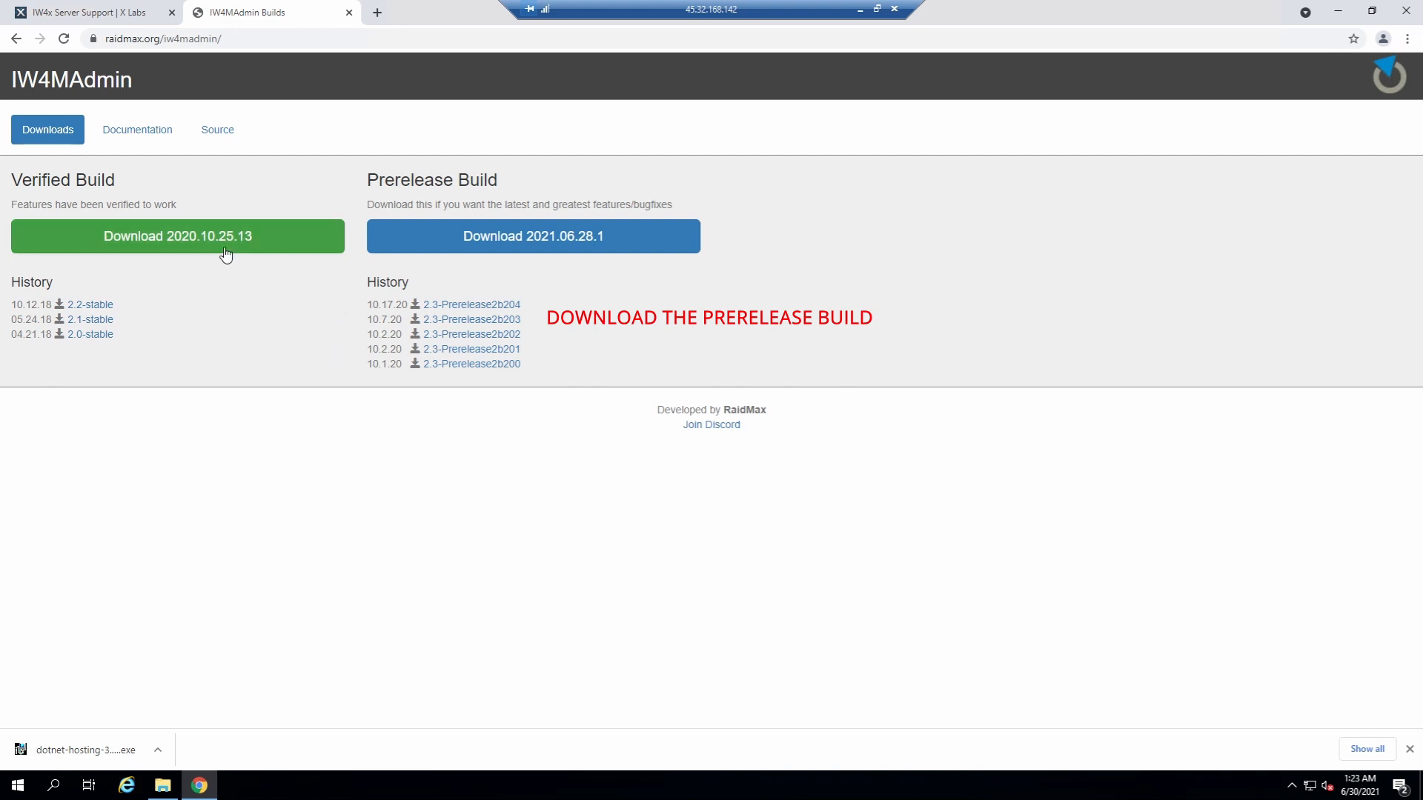
Step: Download the verified IW4MAdmin 2020.10.25.13 build, close the builds tab and minimize Chrome
left_click(1410, 749)
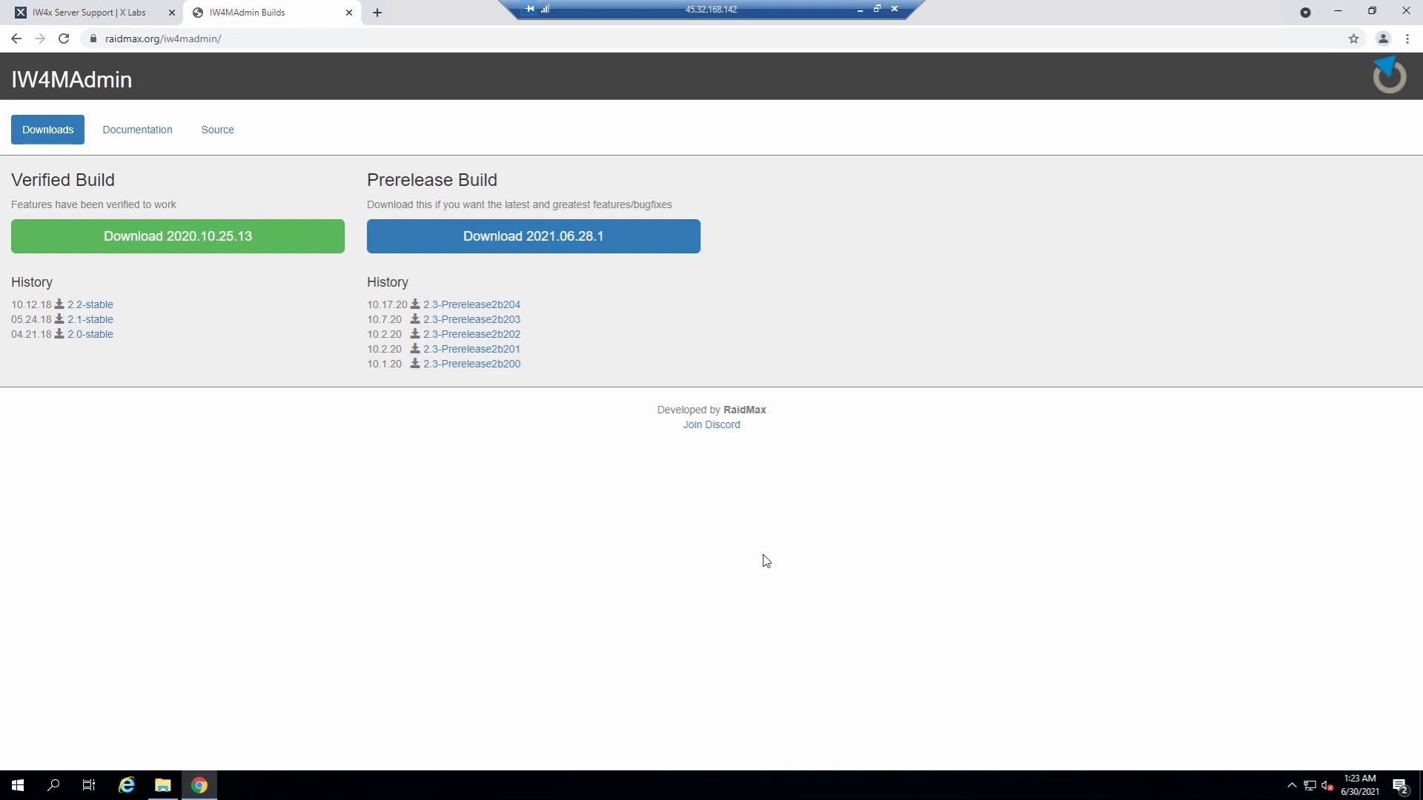
left_click(178, 237)
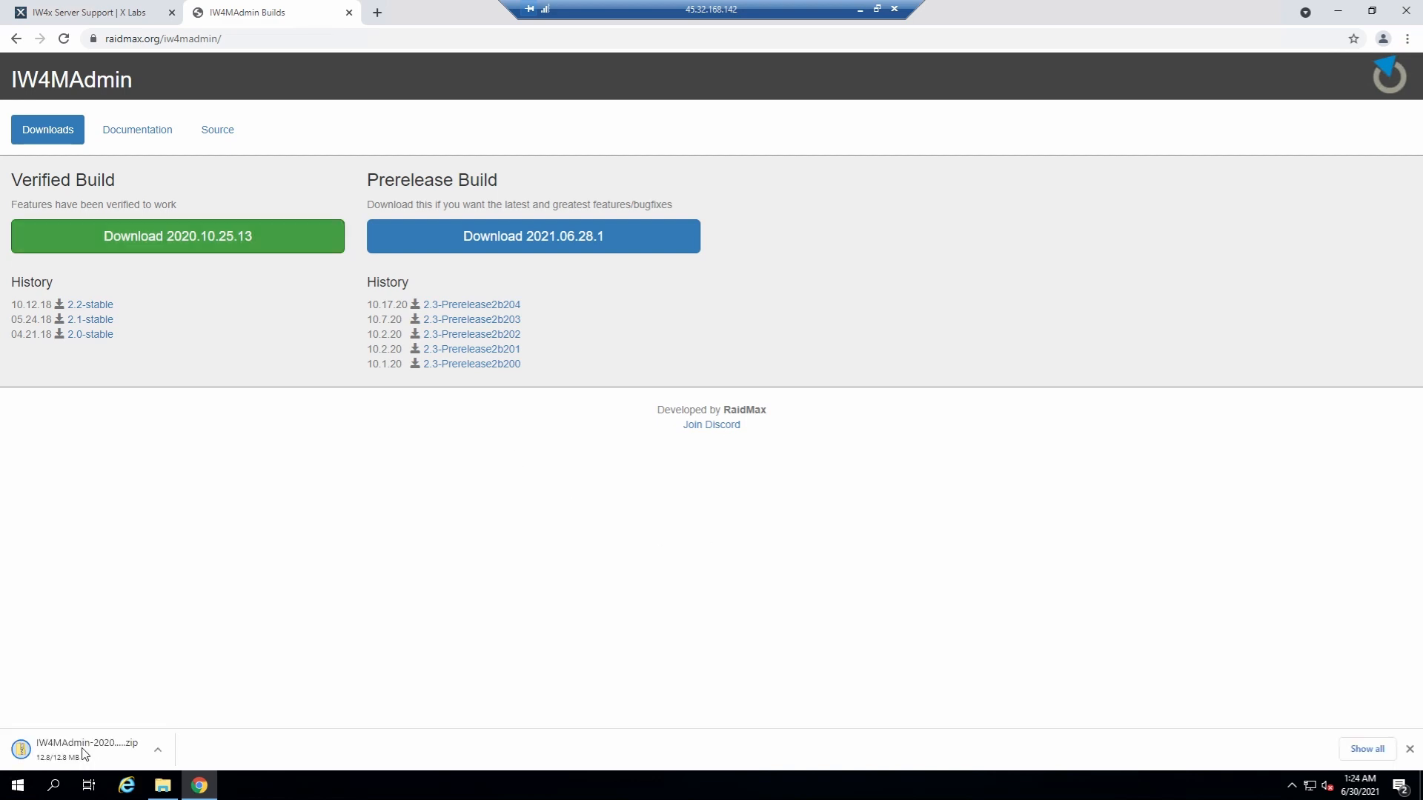
left_click(348, 13)
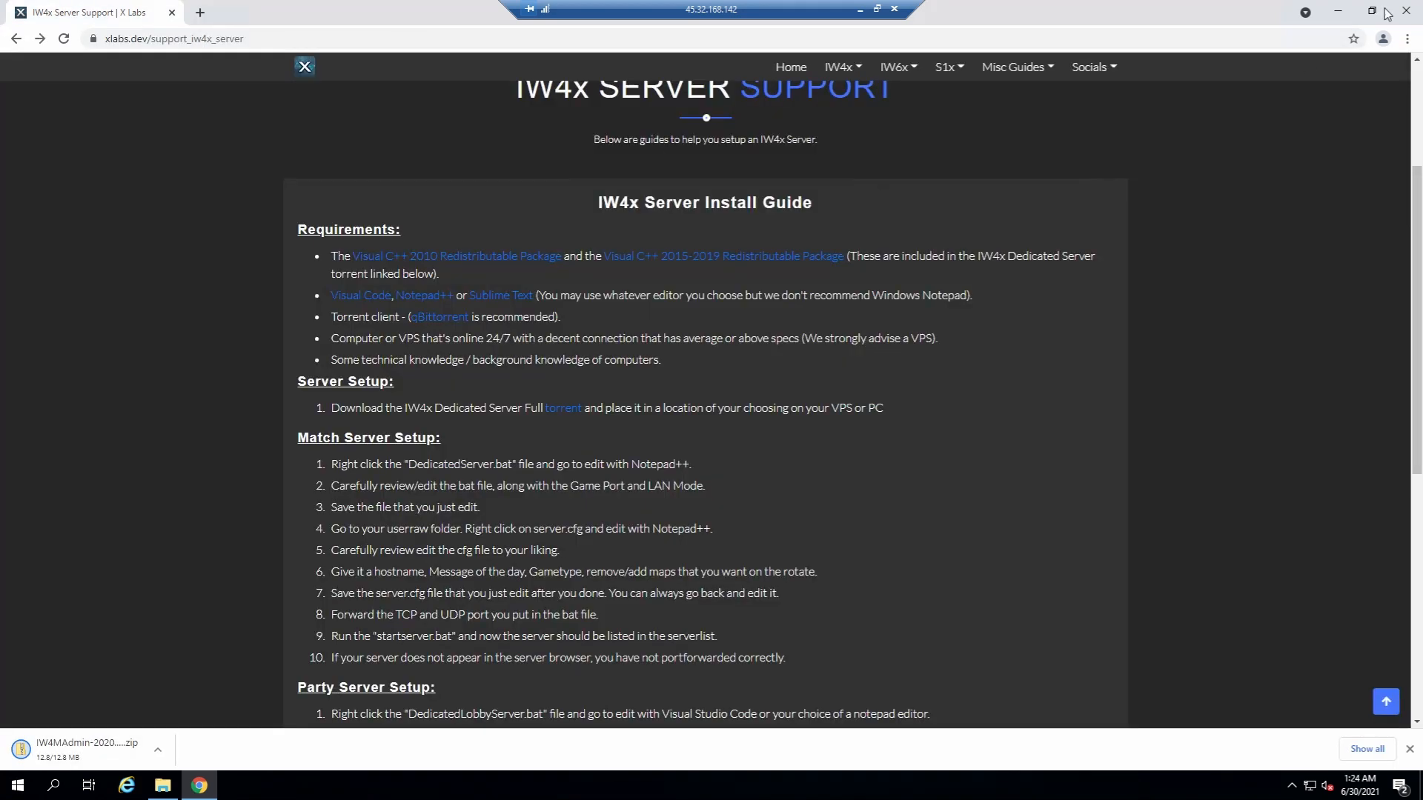
left_click(1337, 9)
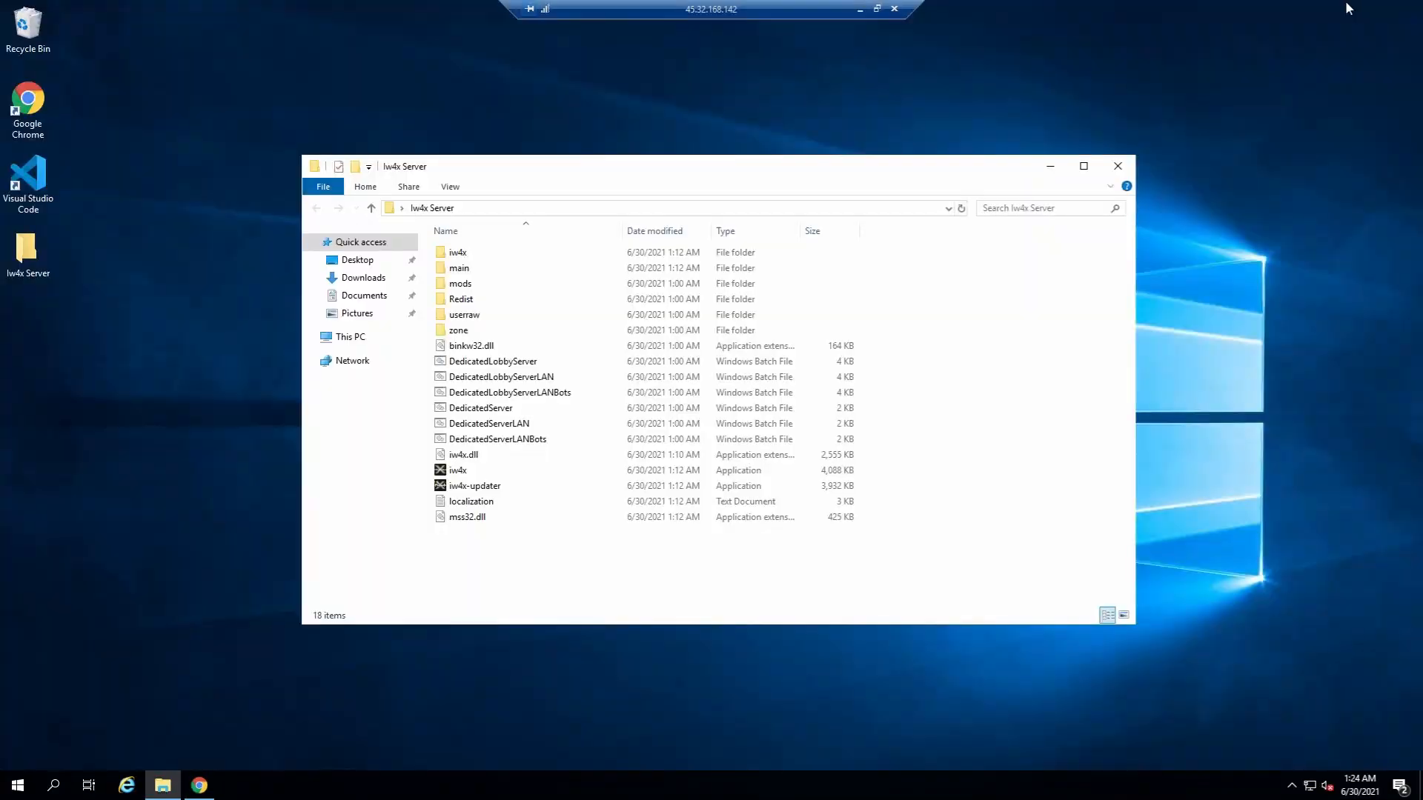
Step: Minimize the Iw4x Server window and open Downloads from the File Explorer jump list
left_click(1057, 170)
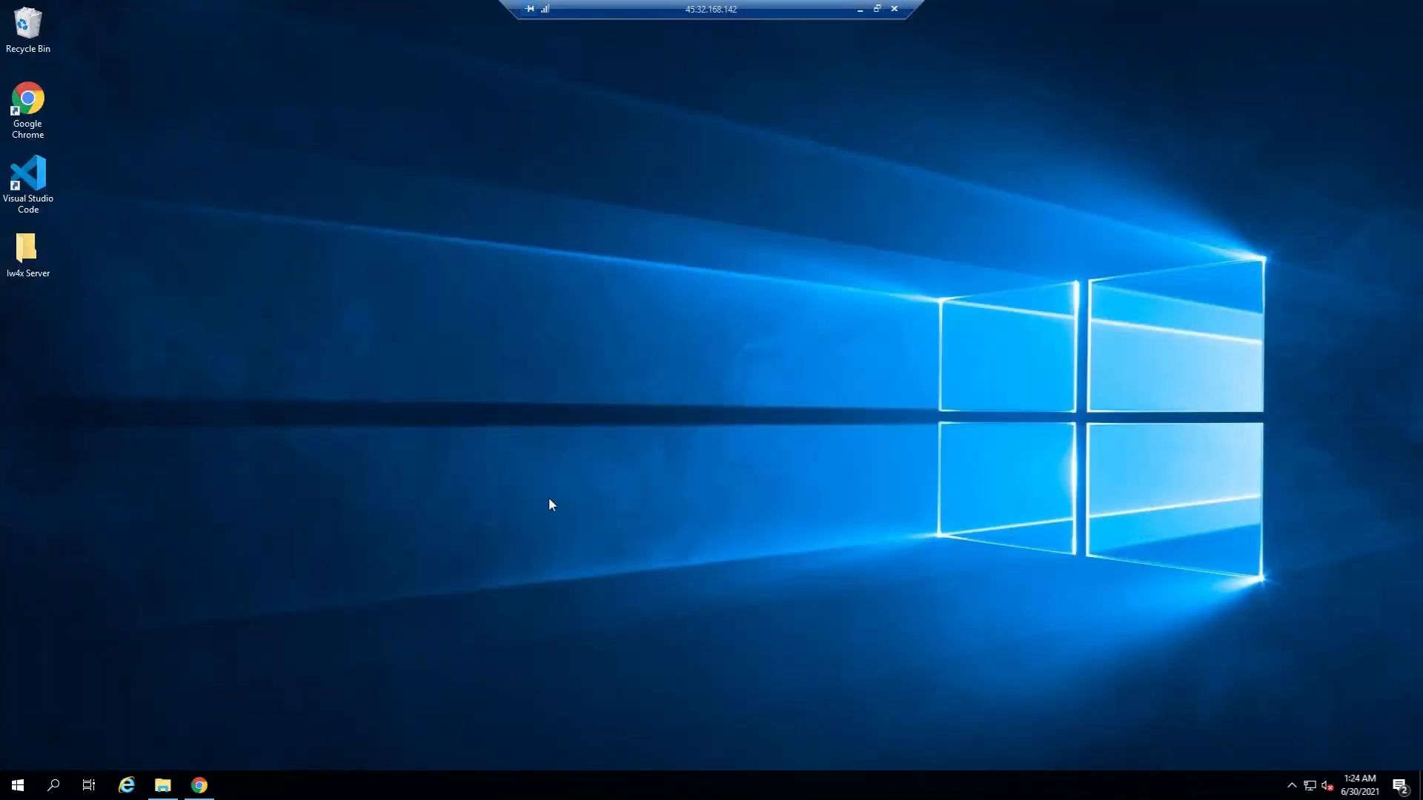
left_click(161, 784)
left_click(161, 784)
right_click(161, 784)
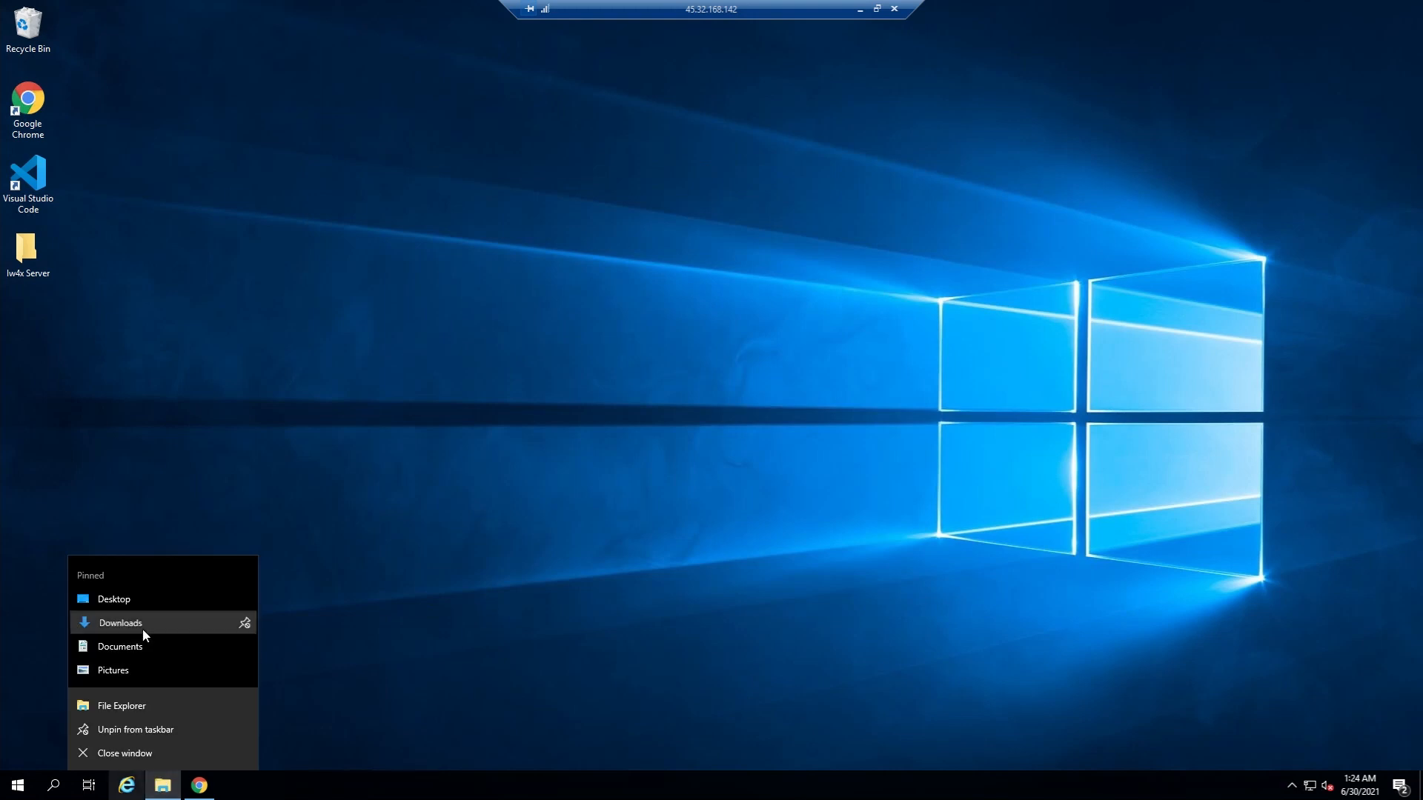
left_click(143, 628)
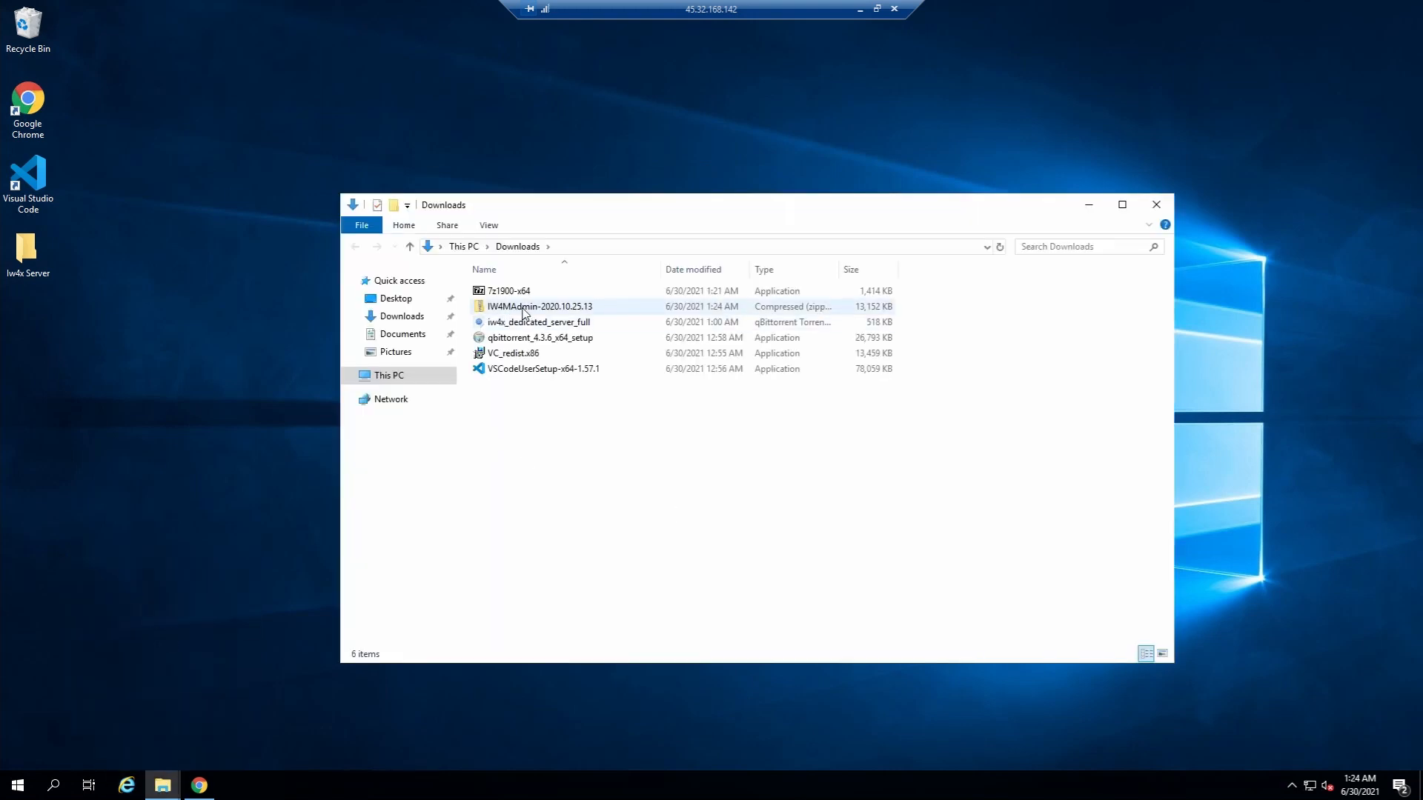
Step: Extract the IW4MAdmin zip with 7-Zip into an 'IW4MAdmin-2020.10.25.13' folder
right_click(524, 310)
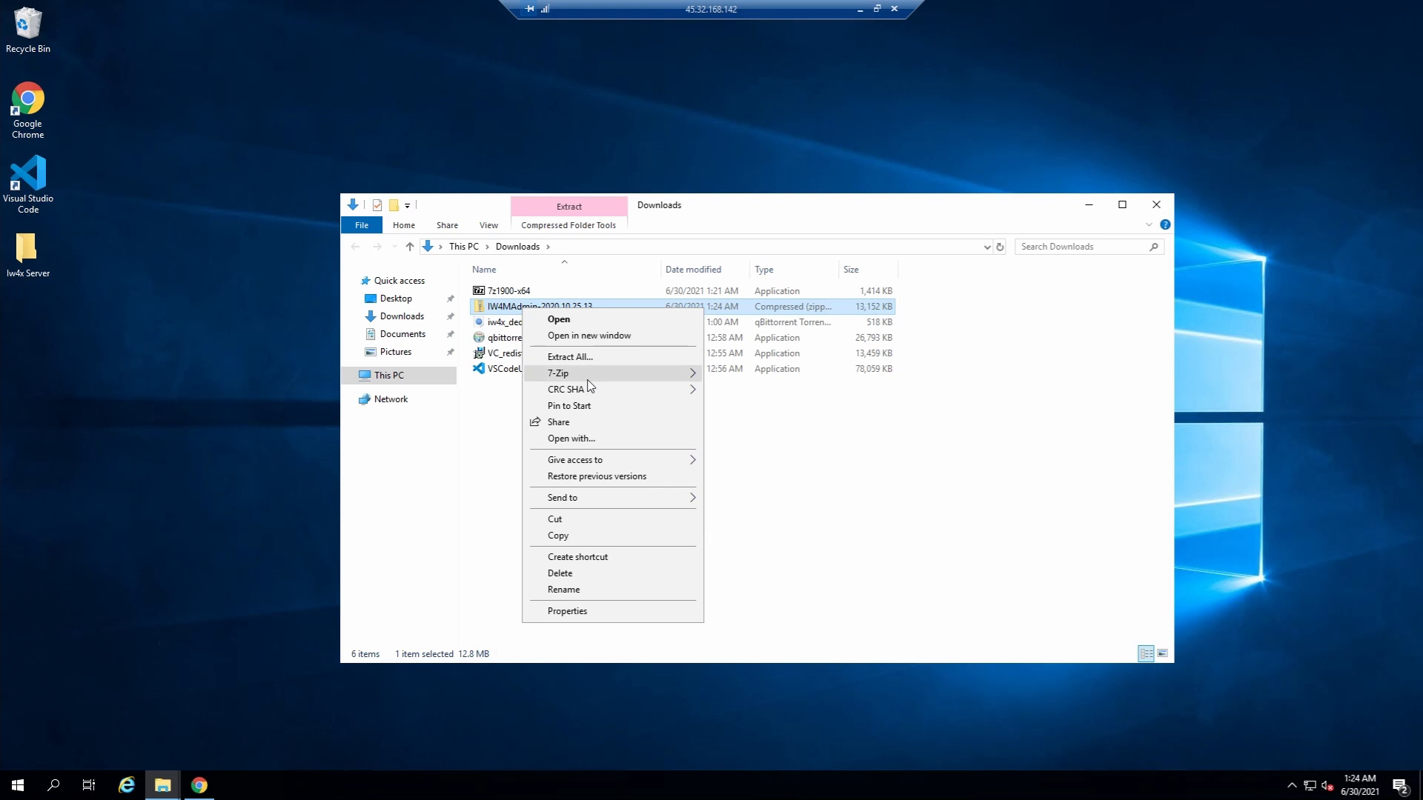
mouse_move(617, 378)
left_click(779, 443)
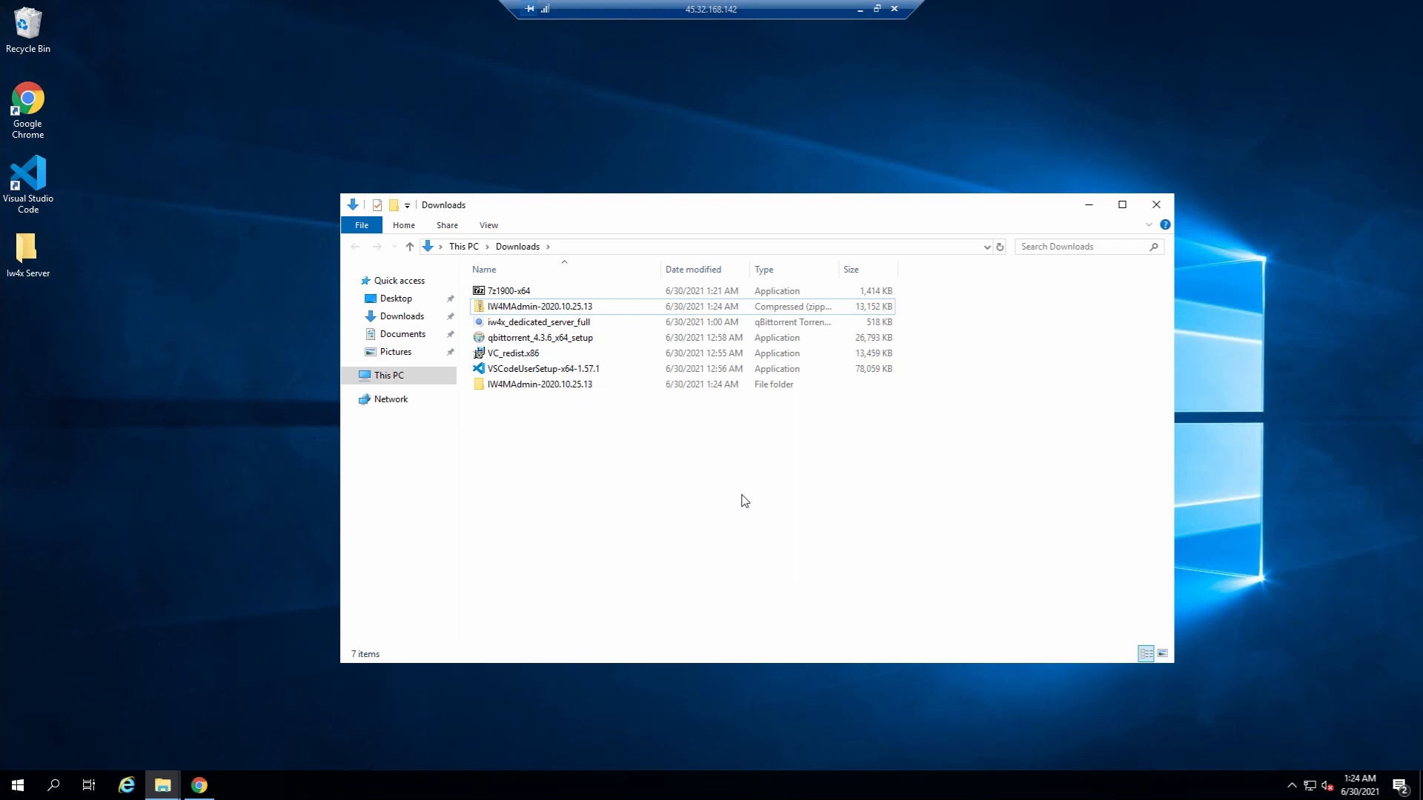
key("super+r")
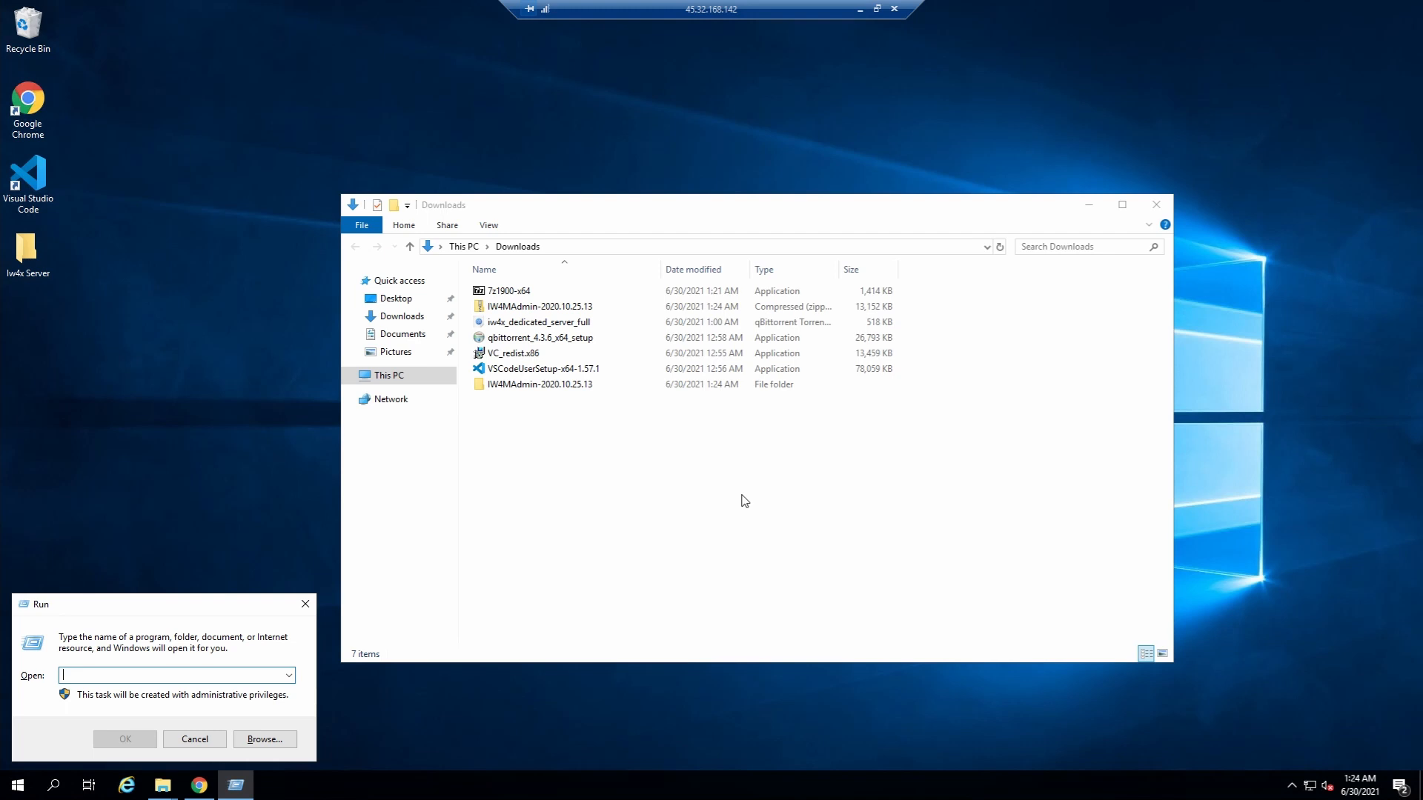
Step: Run %appdata%, navigate to AppData\Local, and arrange it beside the Downloads window
type("%appdata%")
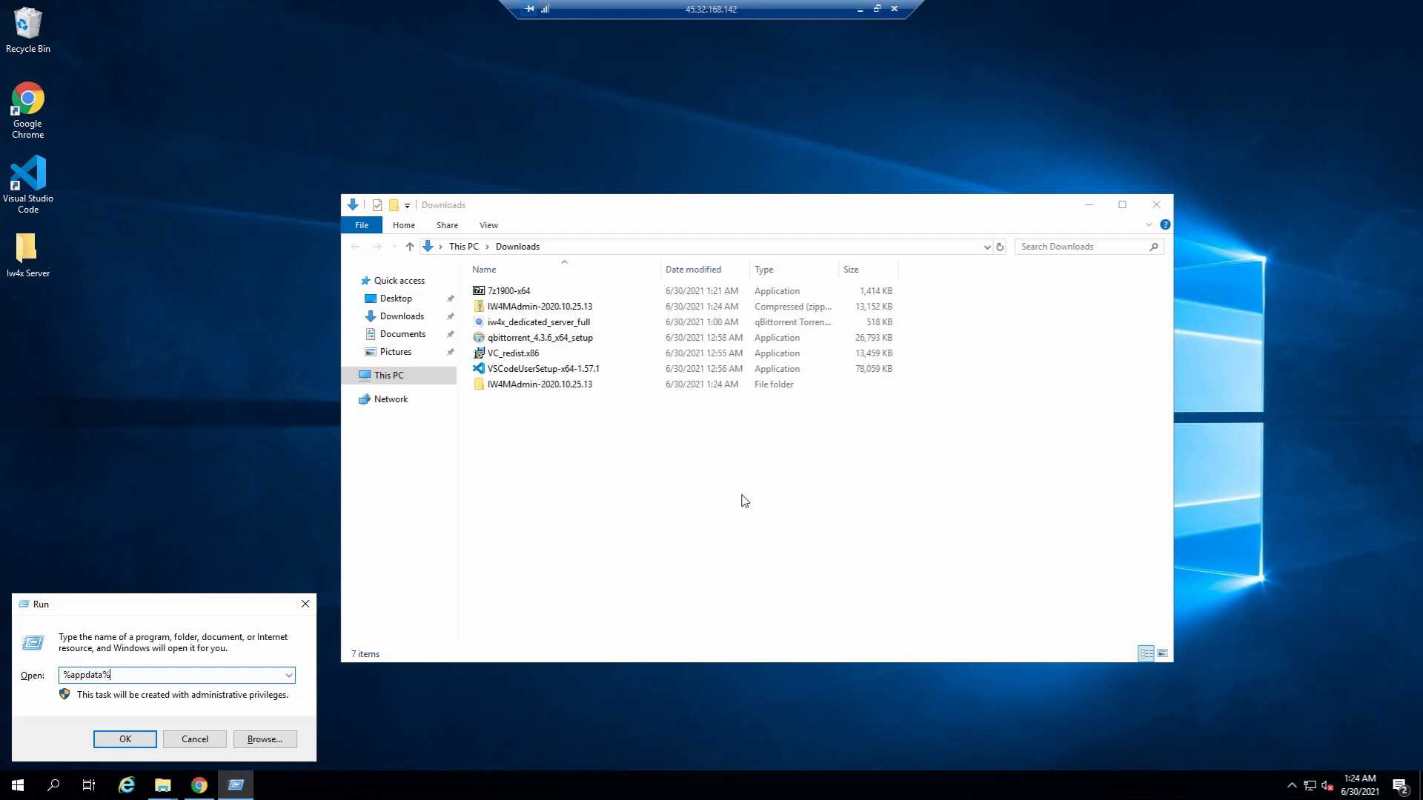
key("Return")
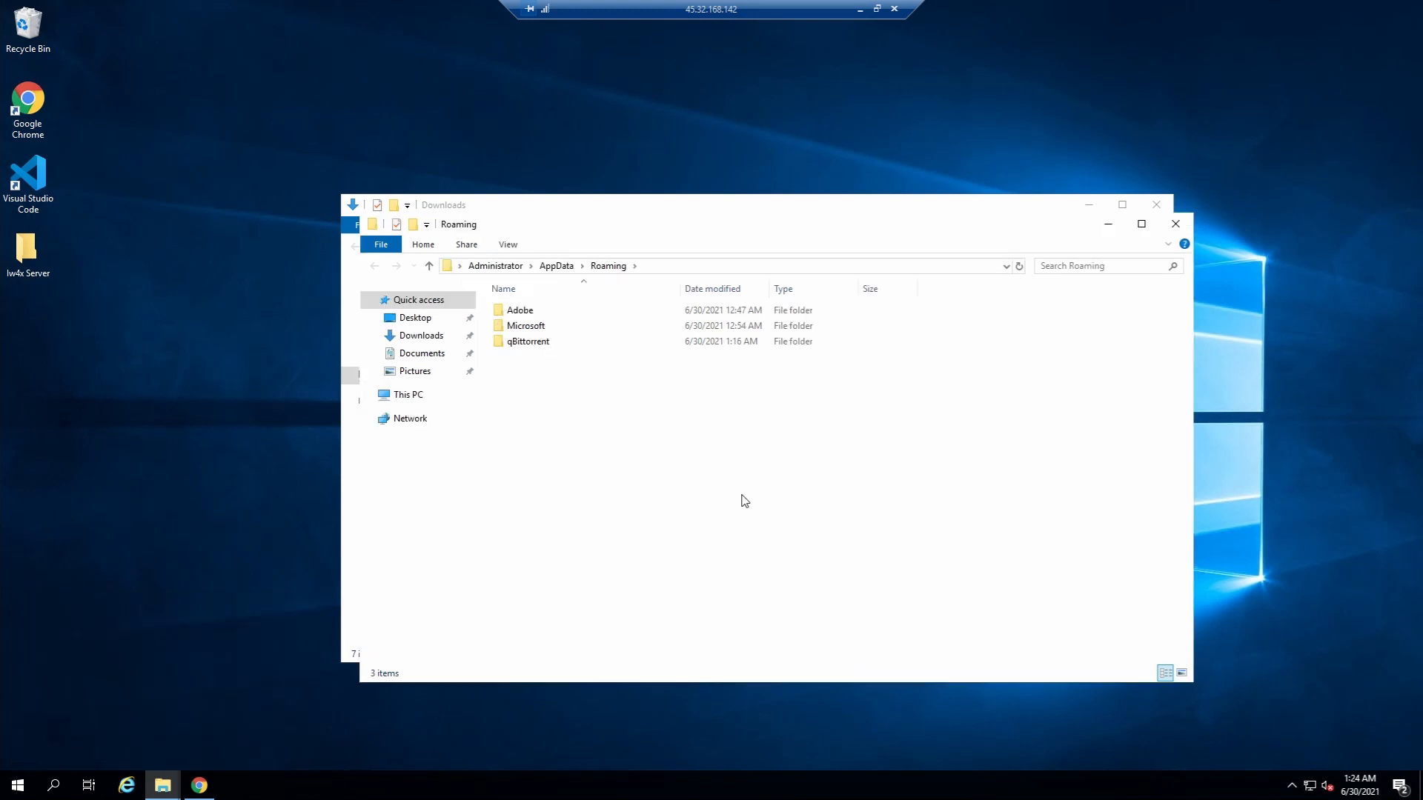
left_click(556, 265)
double_click(539, 313)
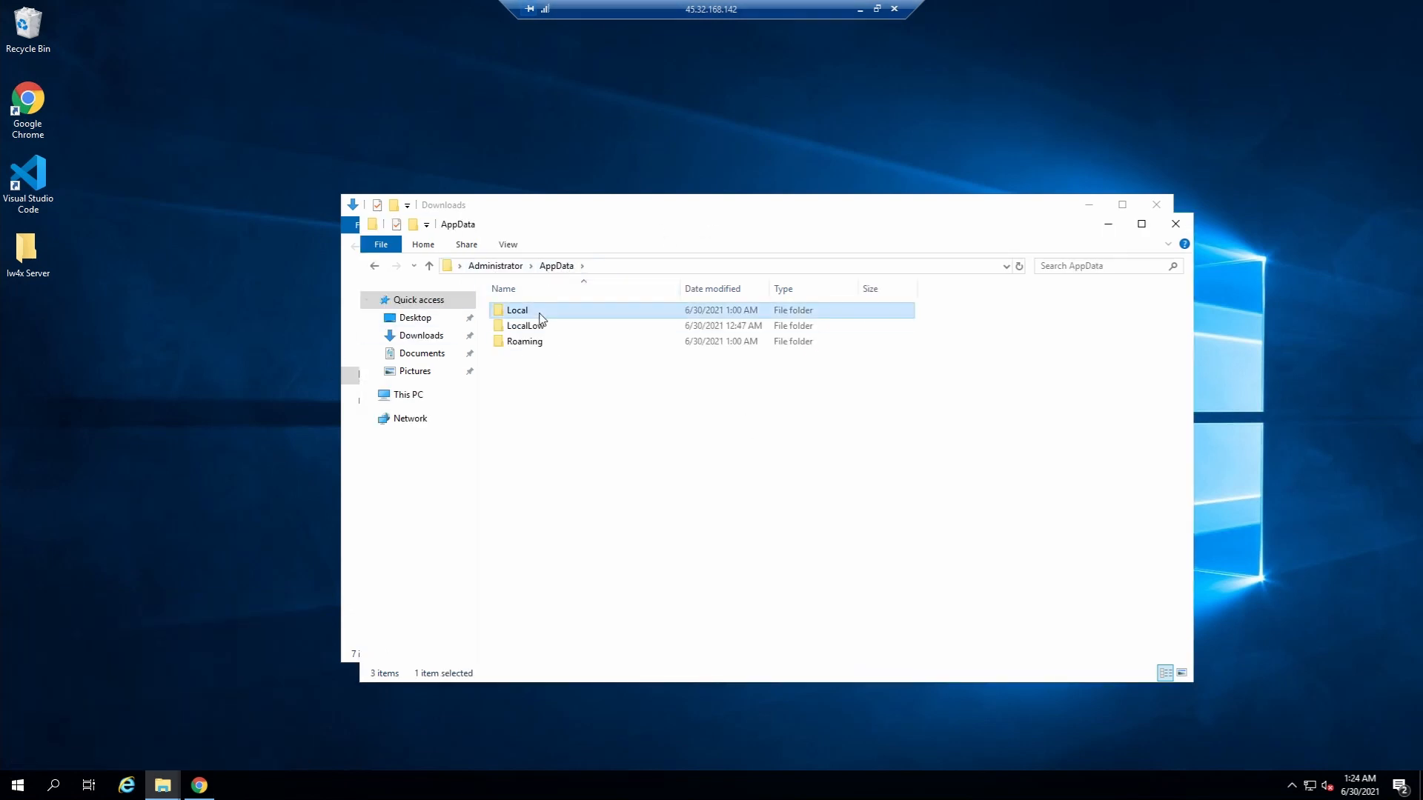
left_click_drag(671, 215, 842, 315)
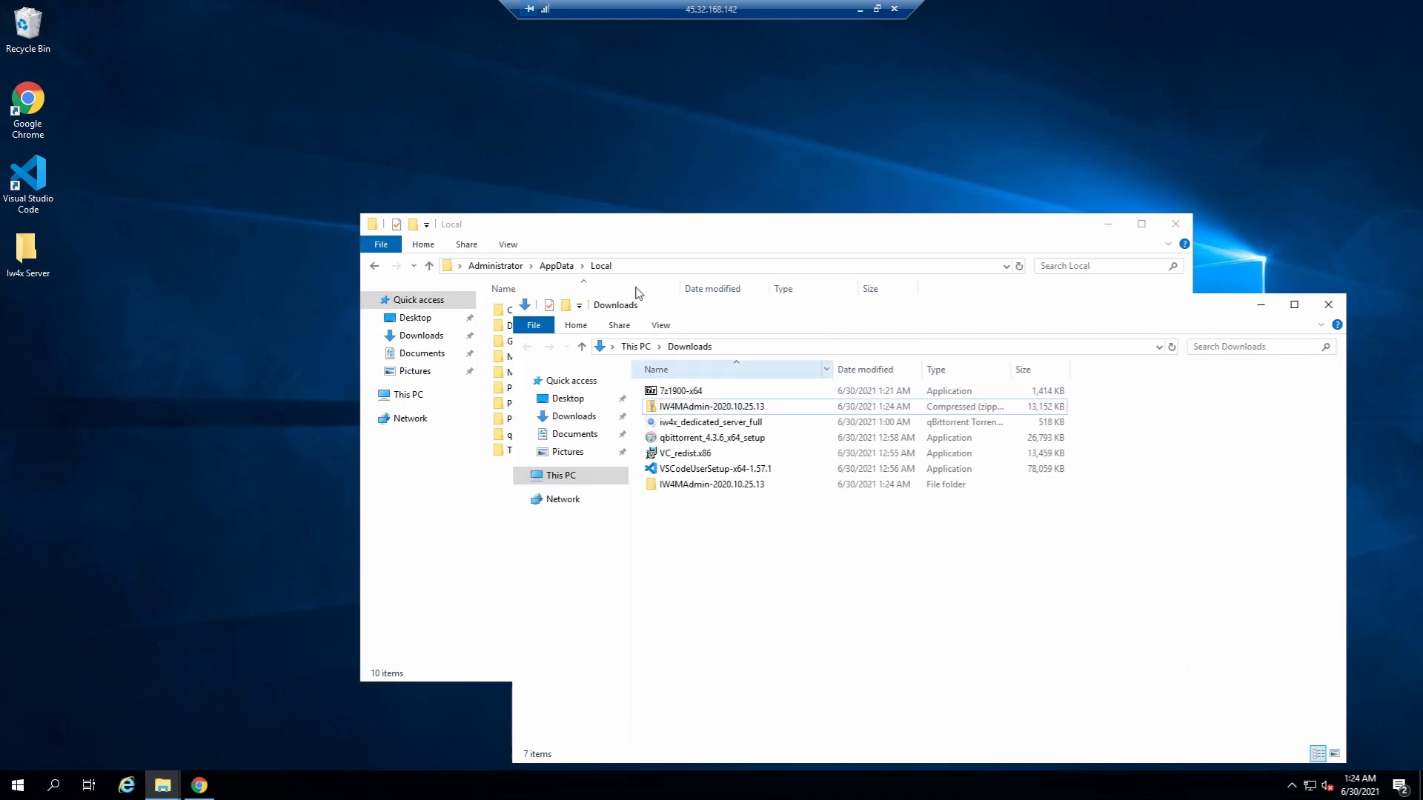
left_click_drag(671, 234, 430, 89)
left_click(975, 530)
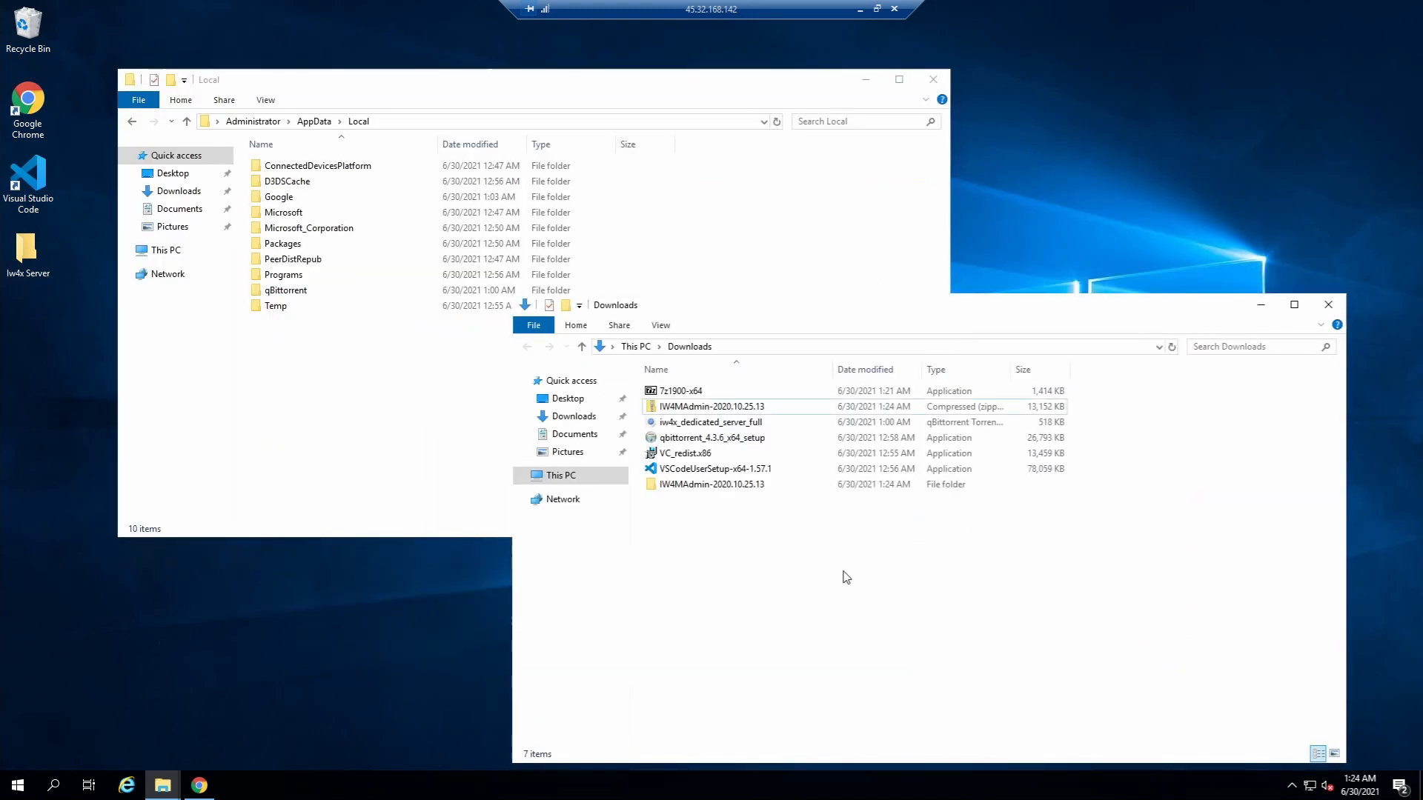
Step: Create a new folder named 'Iw4x Admin' inside AppData\Local
right_click(336, 361)
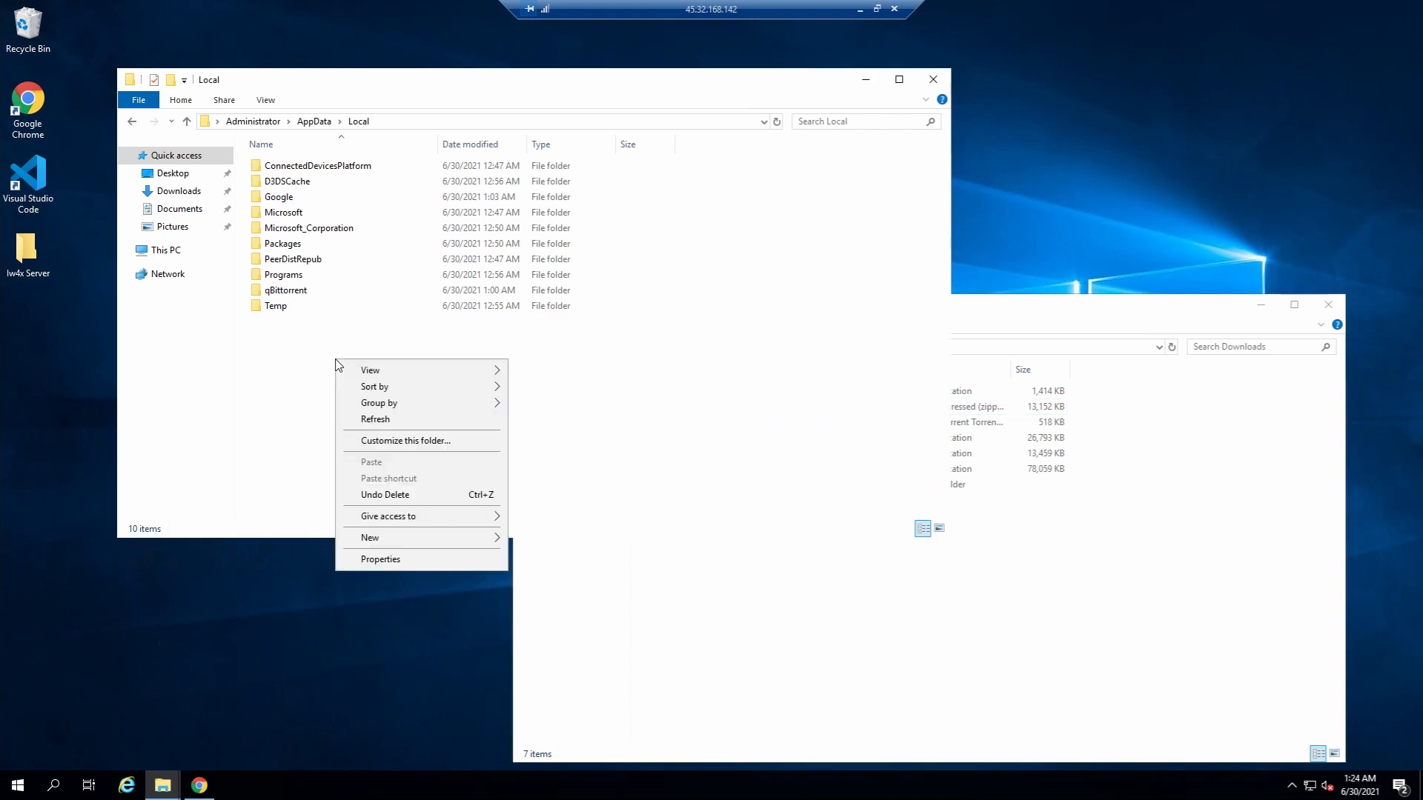
mouse_move(441, 539)
left_click(589, 537)
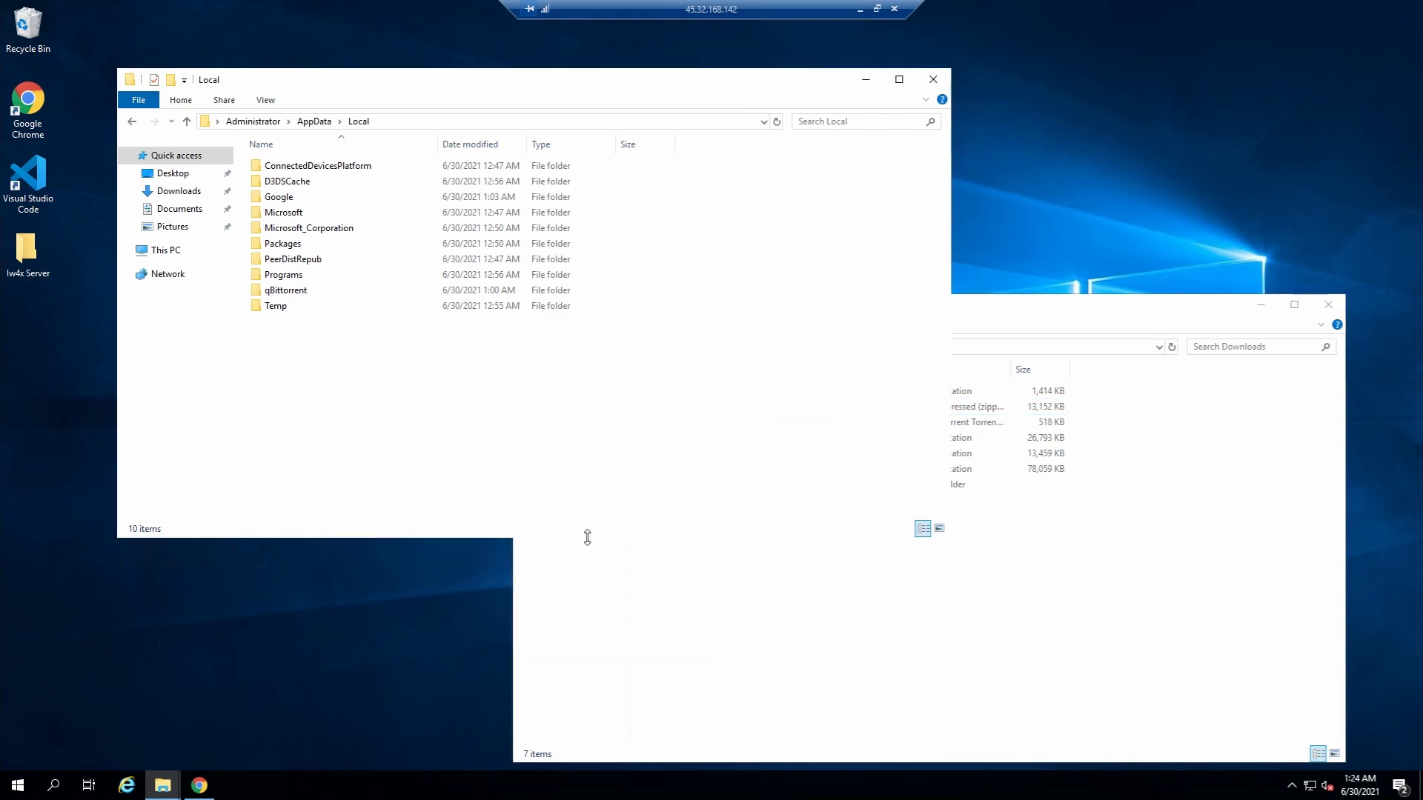
type("Iw4")
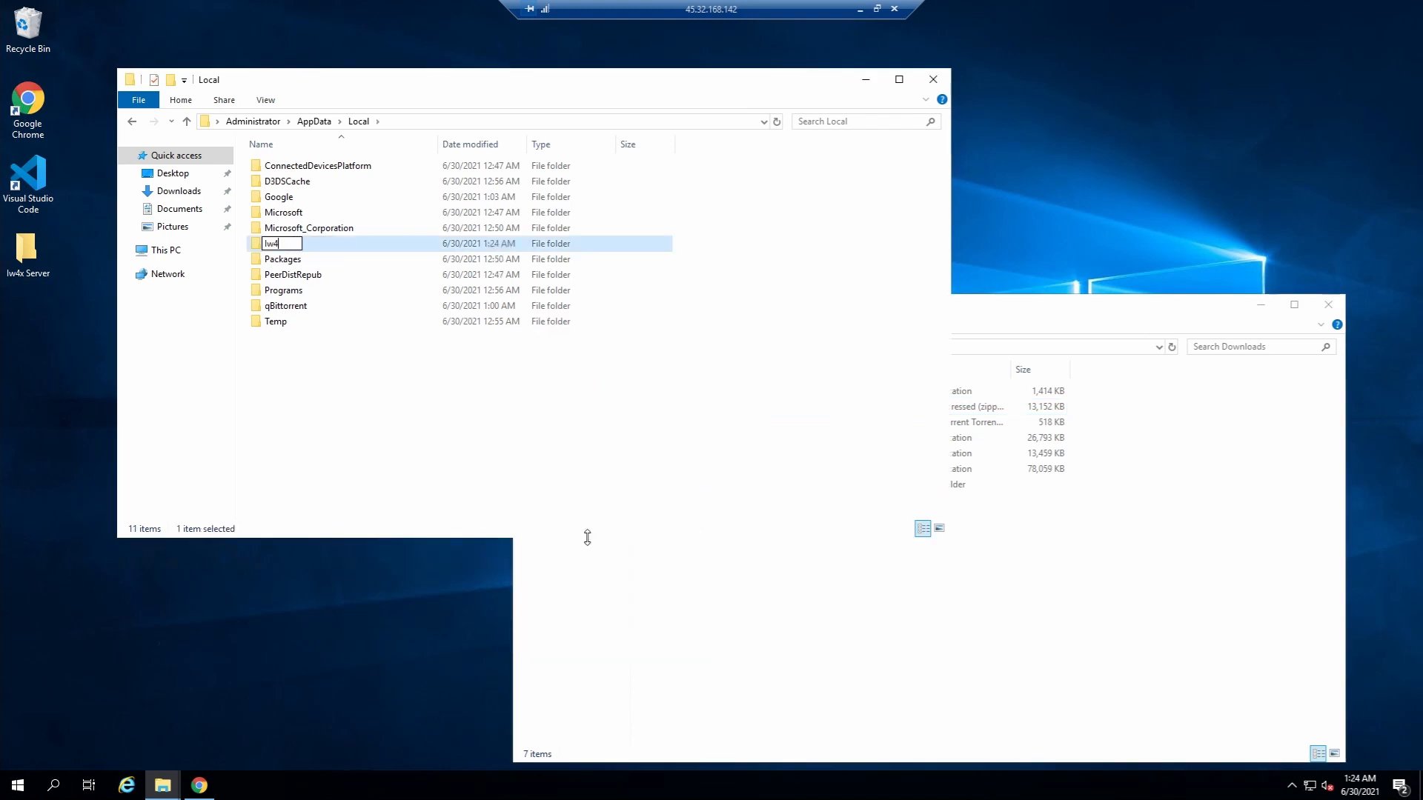
type("x Admin")
key("Return")
Step: Cut all eight extracted IW4MAdmin-2020.10.25.13 items and paste them into Iw4x Admin
left_click(856, 695)
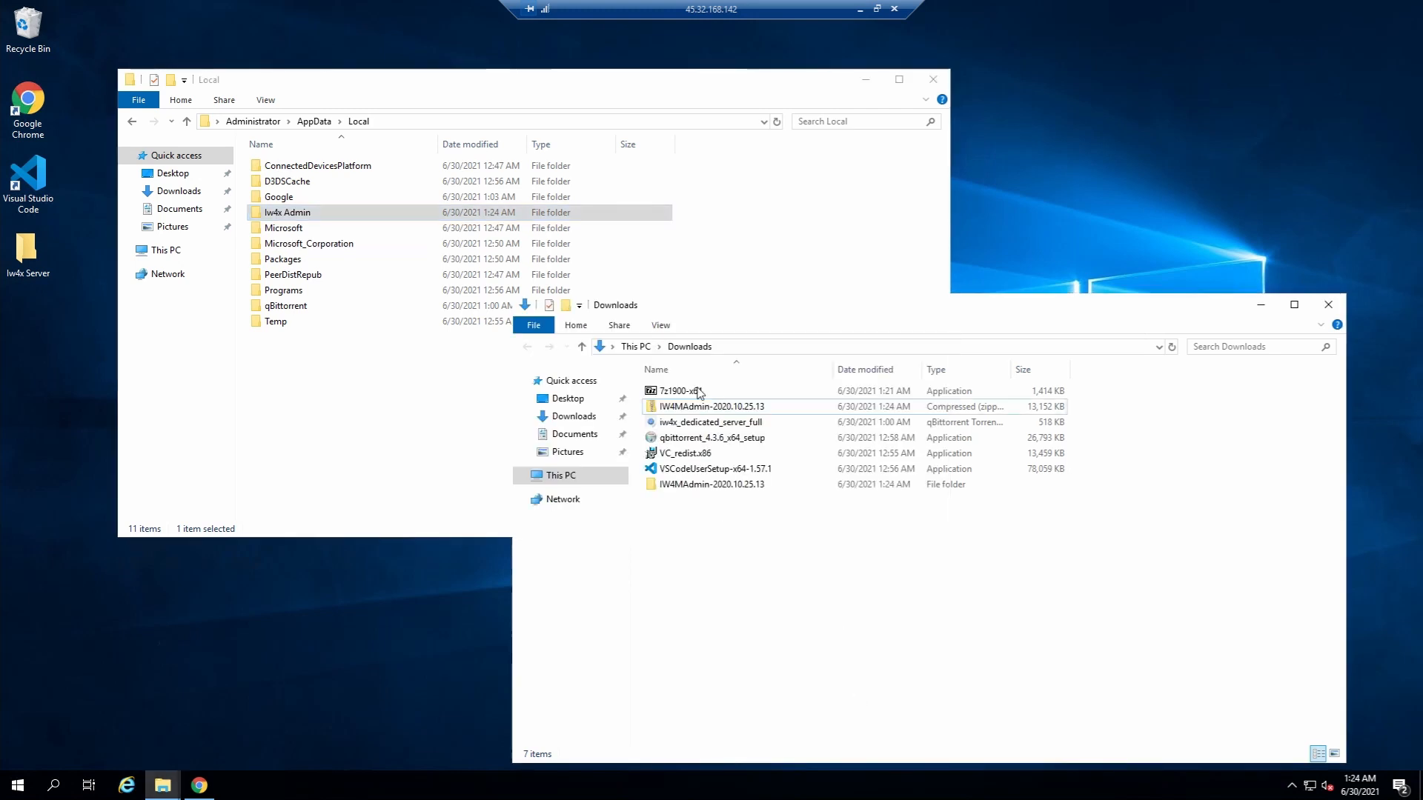
left_click(704, 486)
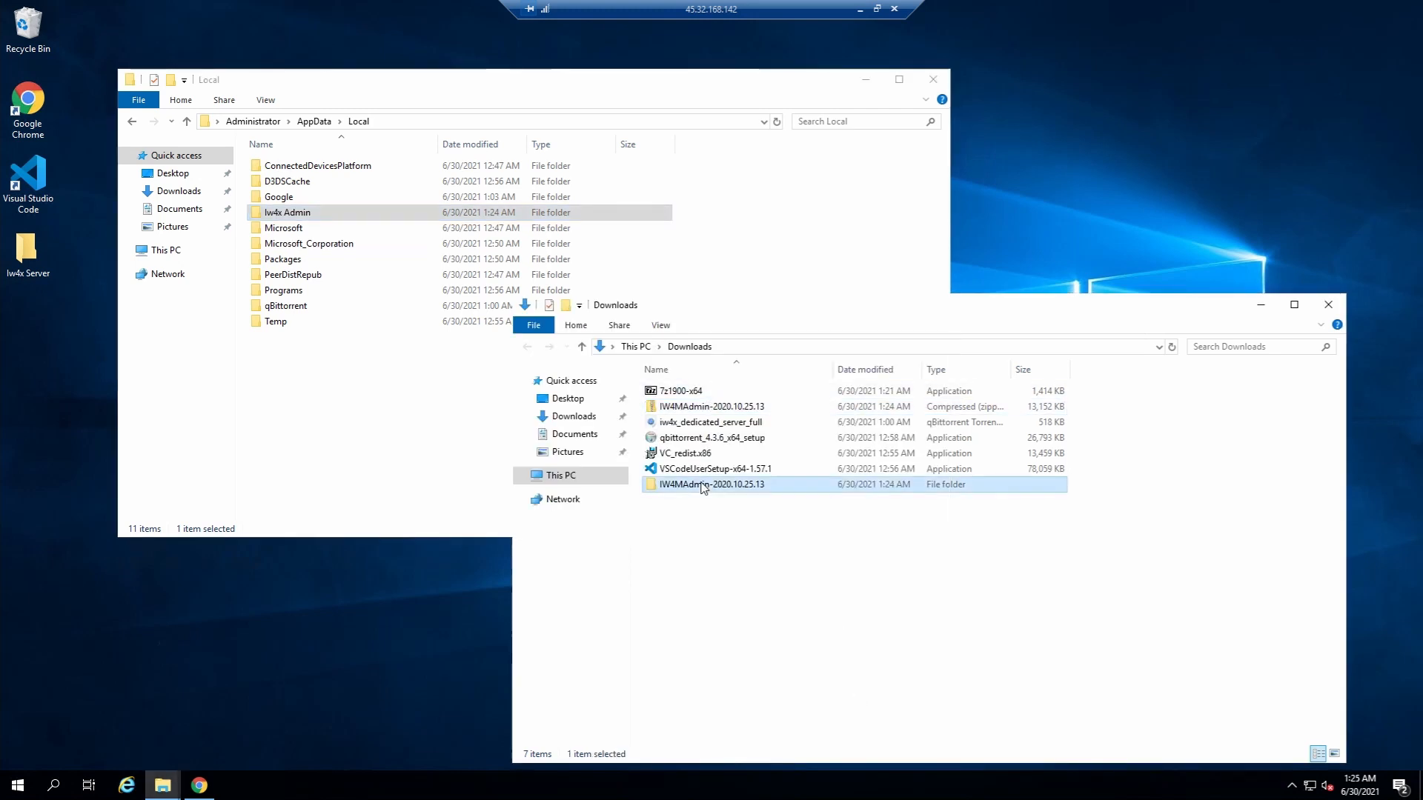
double_click(701, 485)
double_click(300, 213)
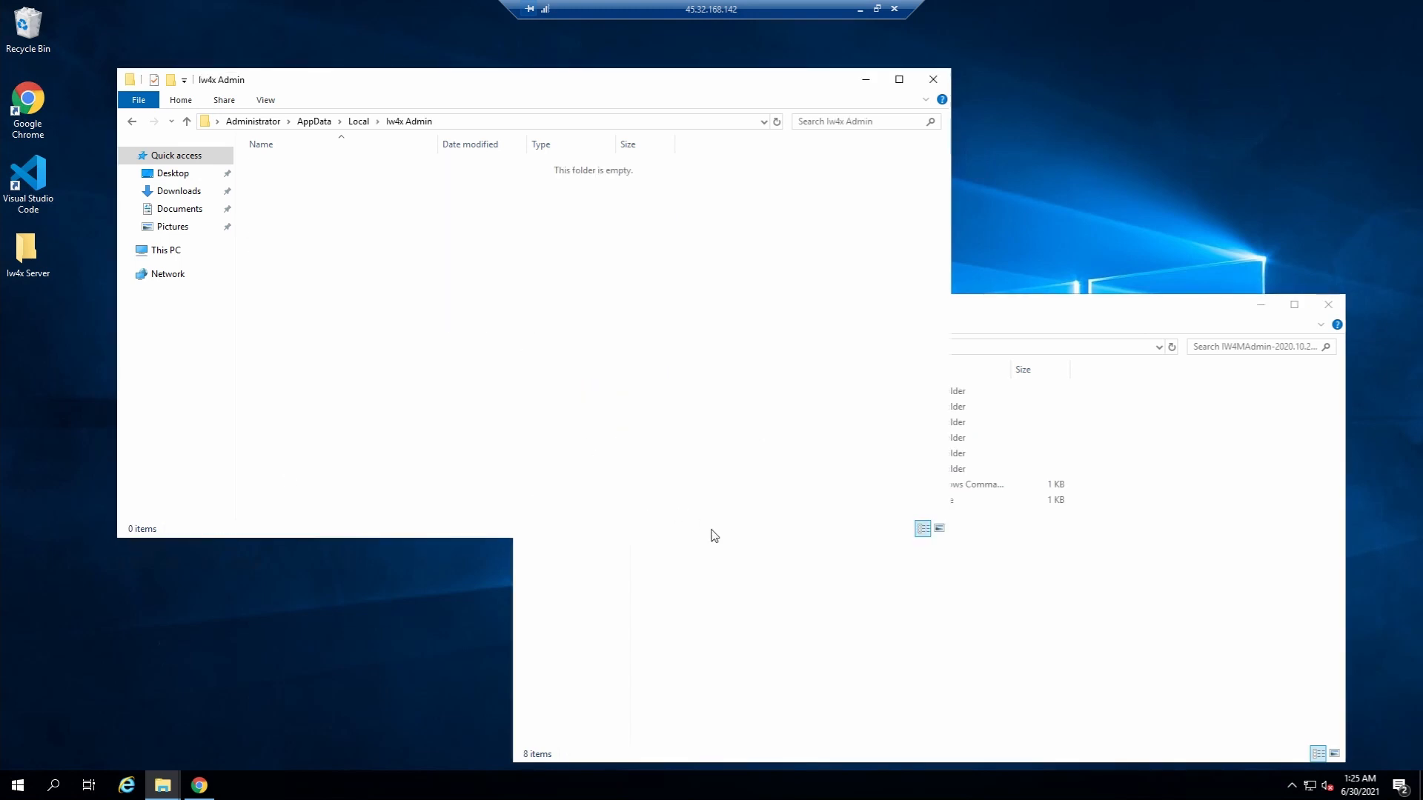
left_click(893, 650)
left_click_drag(916, 649, 644, 320)
key("ctrl+x")
left_click(422, 376)
key("ctrl+v")
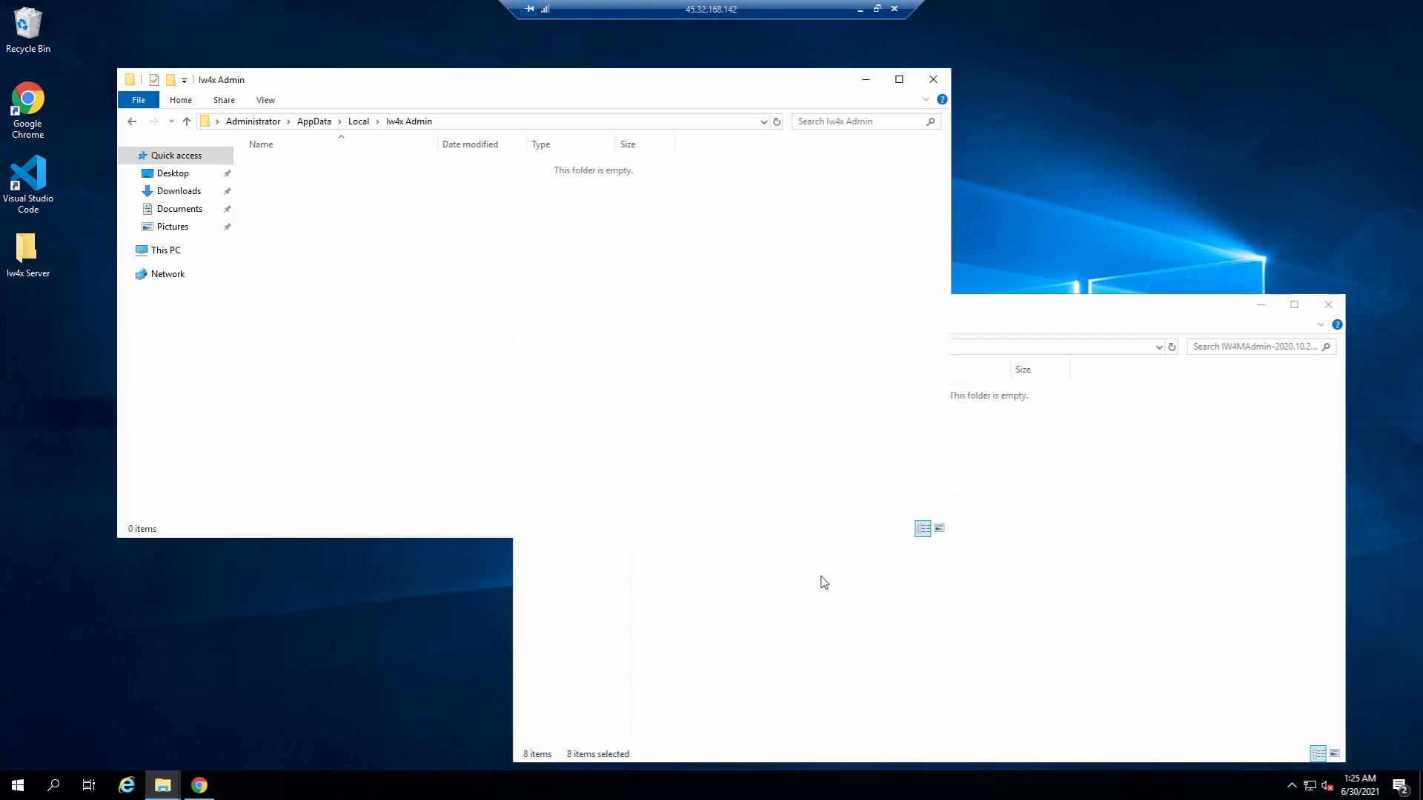
Step: Close the emptied extraction folder window and minimize the Iw4x Admin window
left_click(994, 613)
left_click(1328, 305)
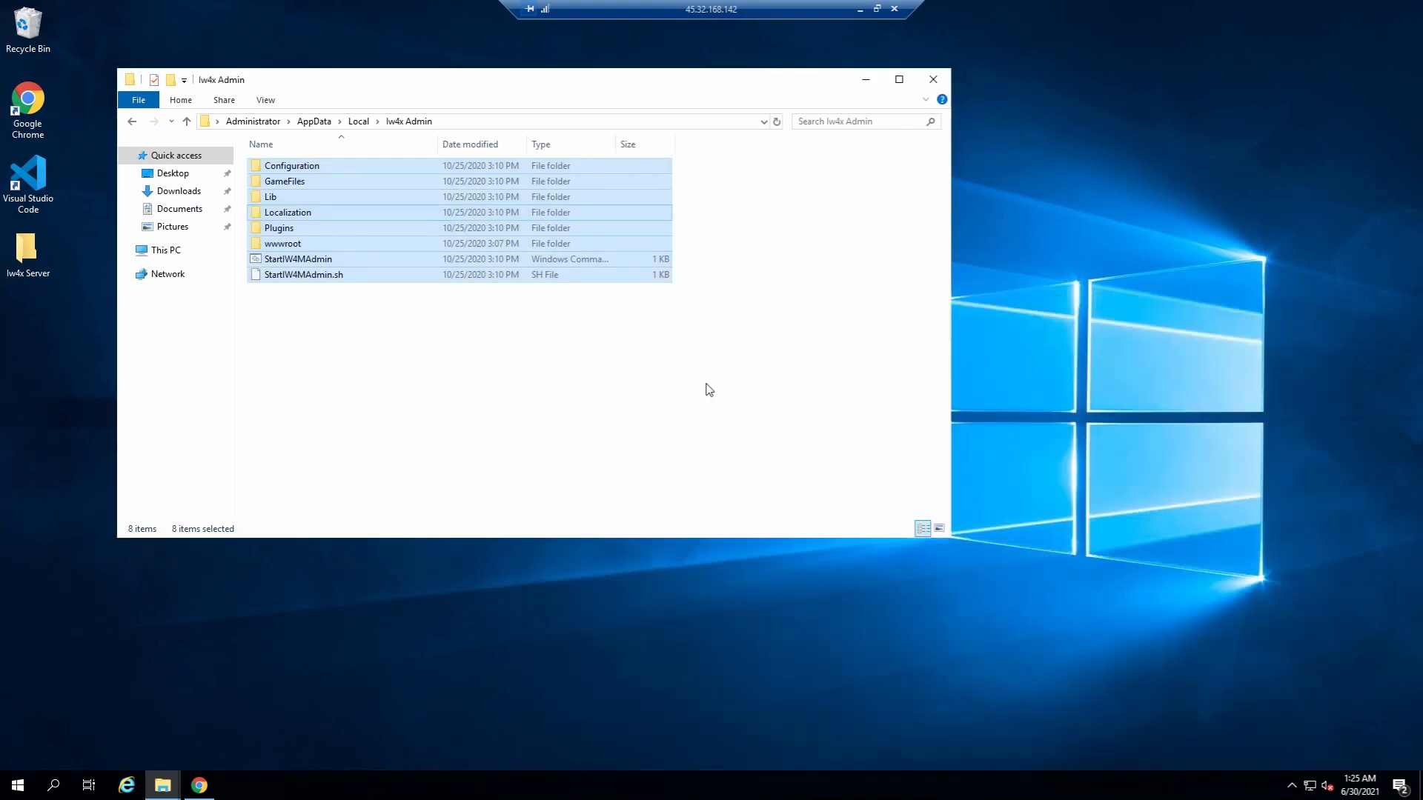
left_click(709, 390)
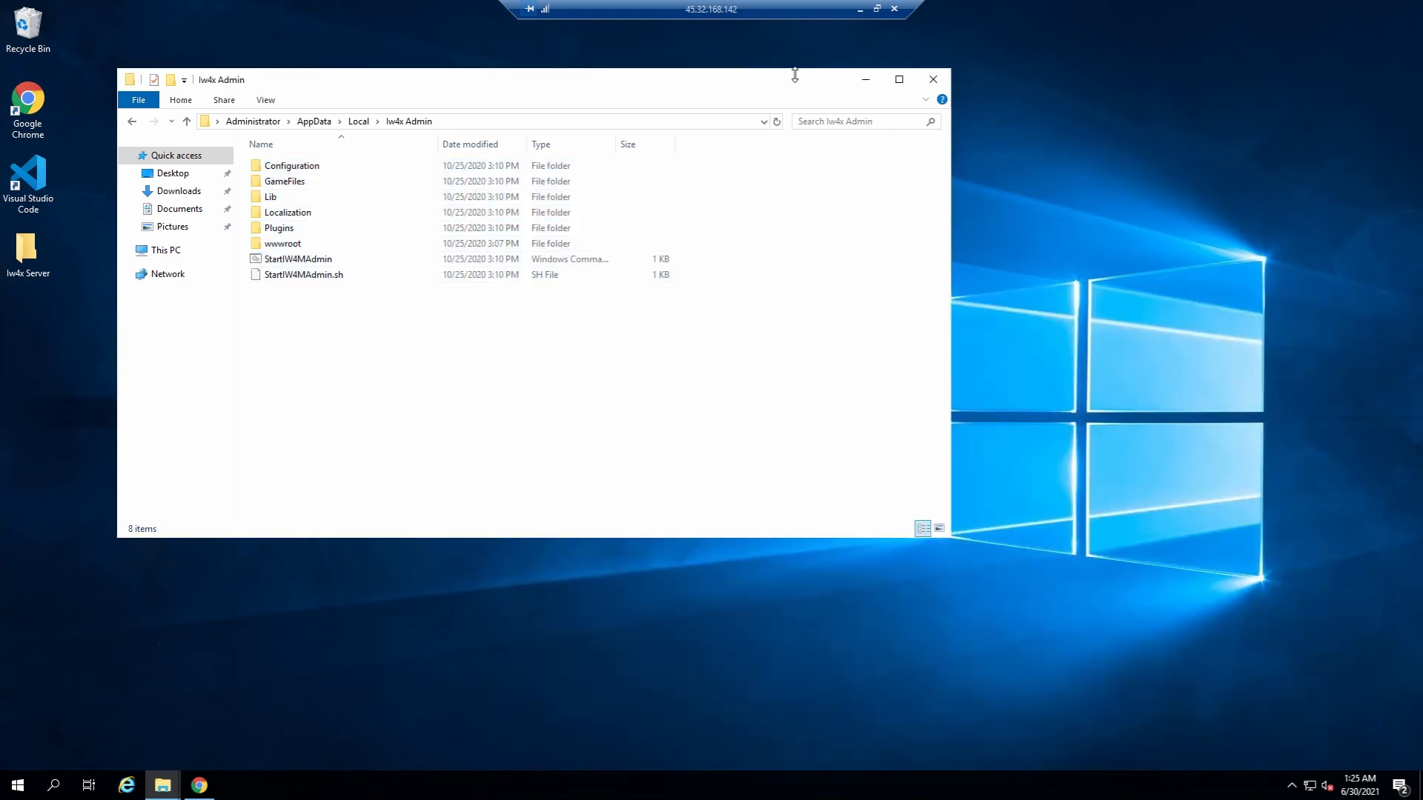
left_click_drag(795, 74, 902, 82)
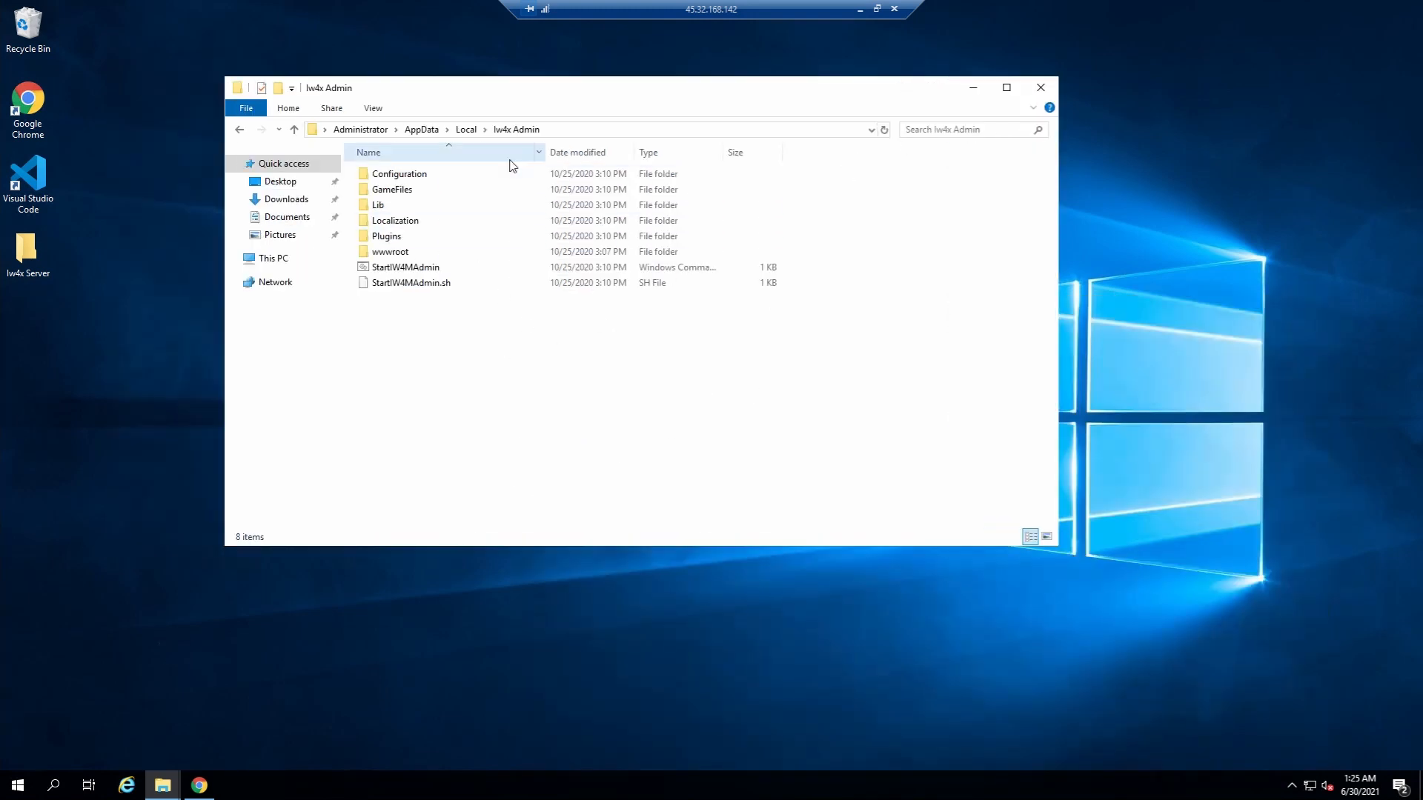
left_click(960, 93)
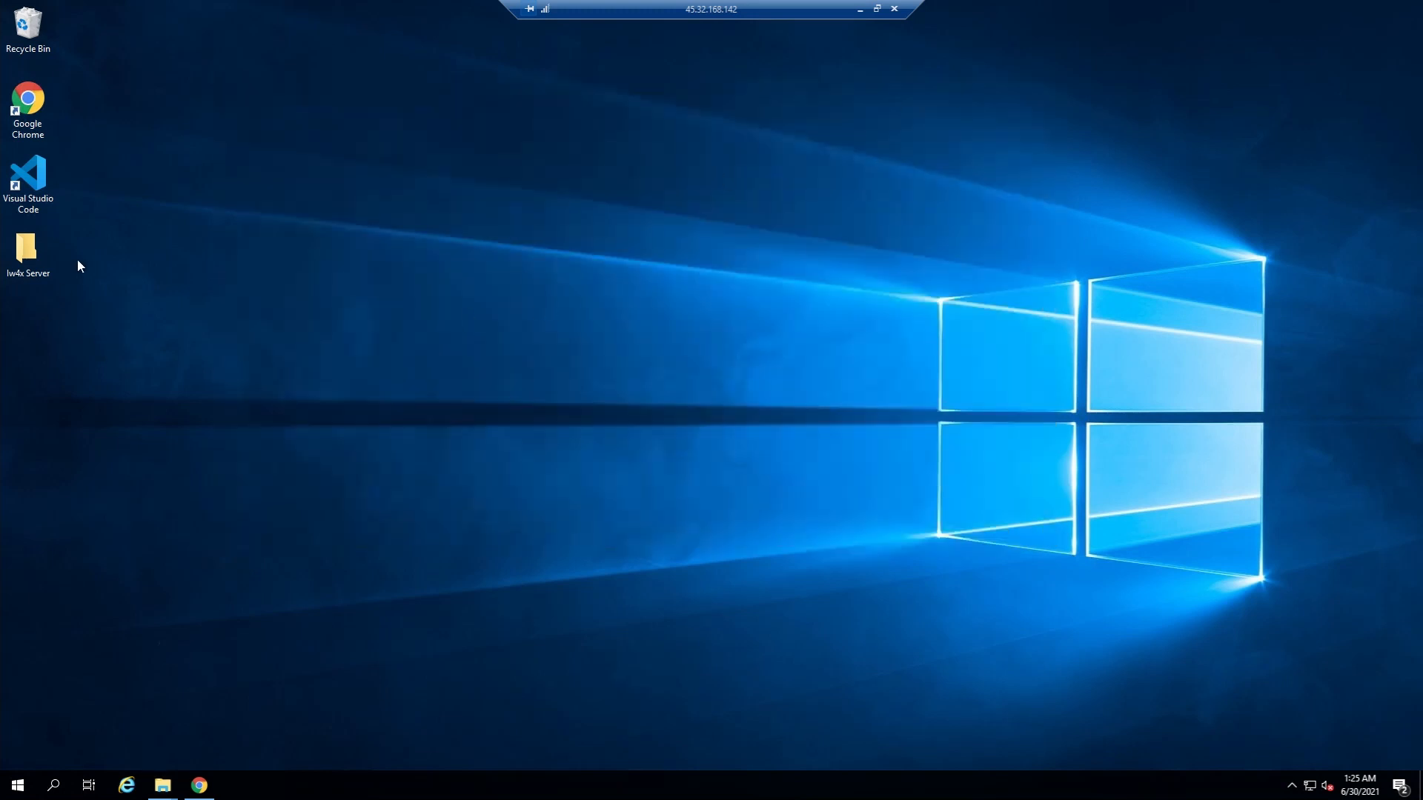
Step: Download the DirectX End-User Runtime Web Installer, run dxwebsetup.exe, and accept its license agreement
double_click(43, 254)
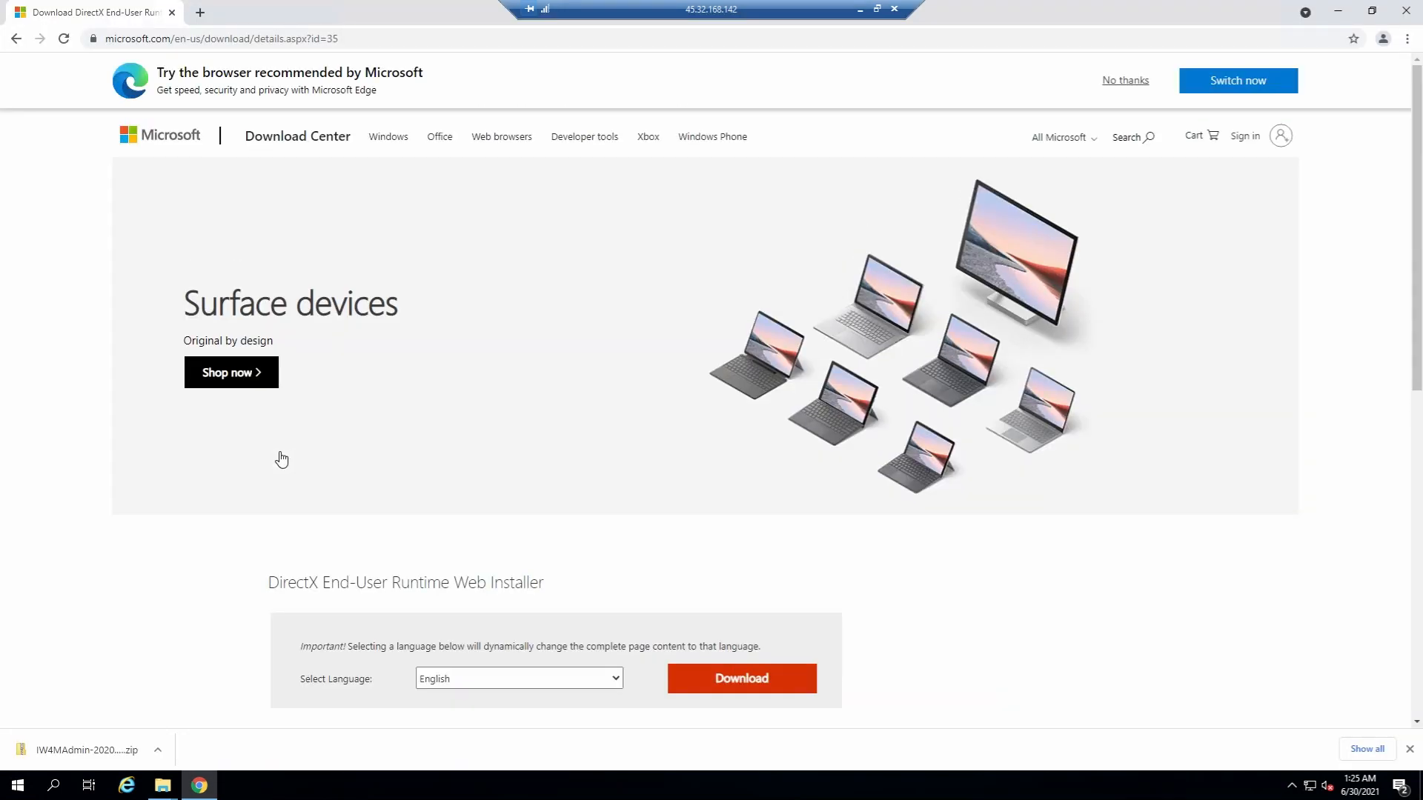
scroll(282, 460, "down", 2)
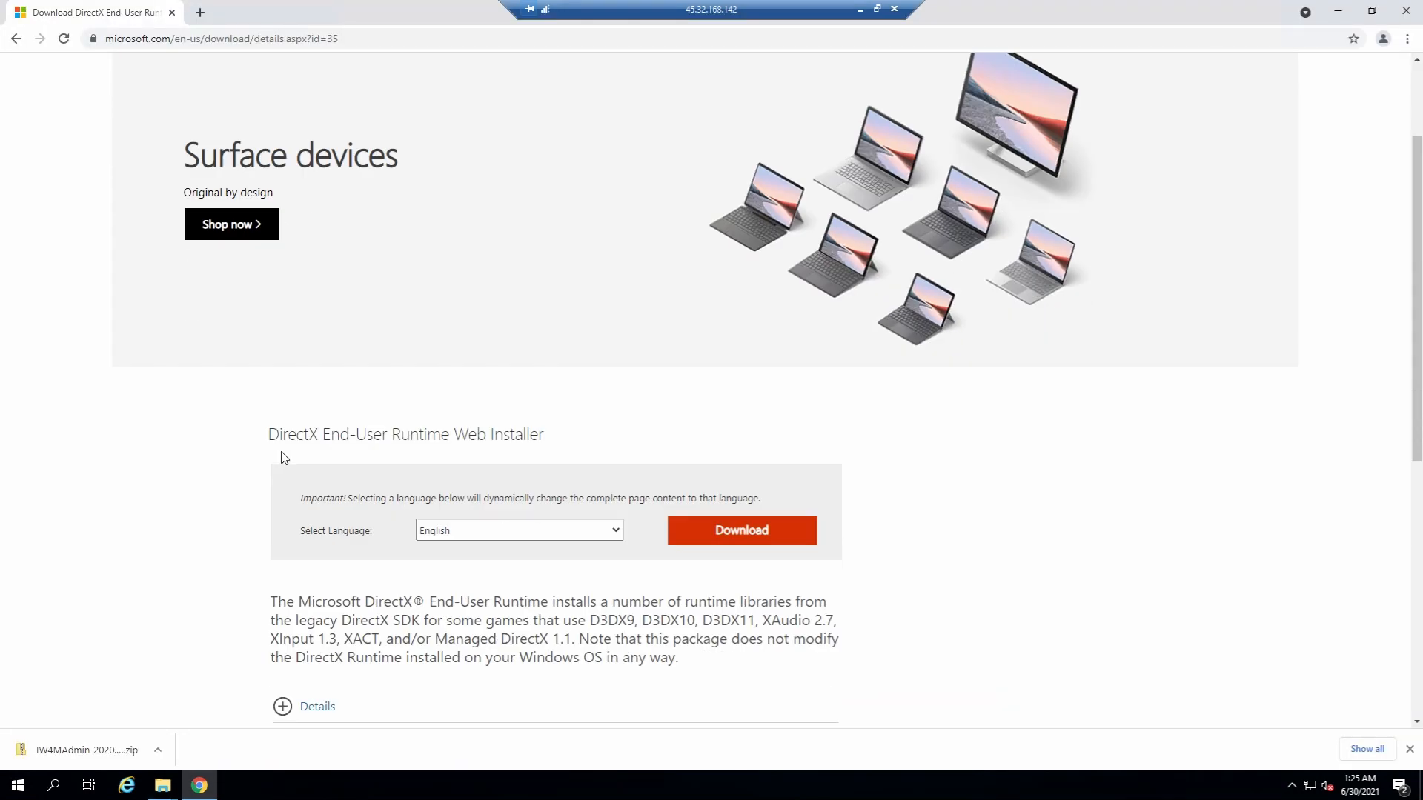
left_click(732, 539)
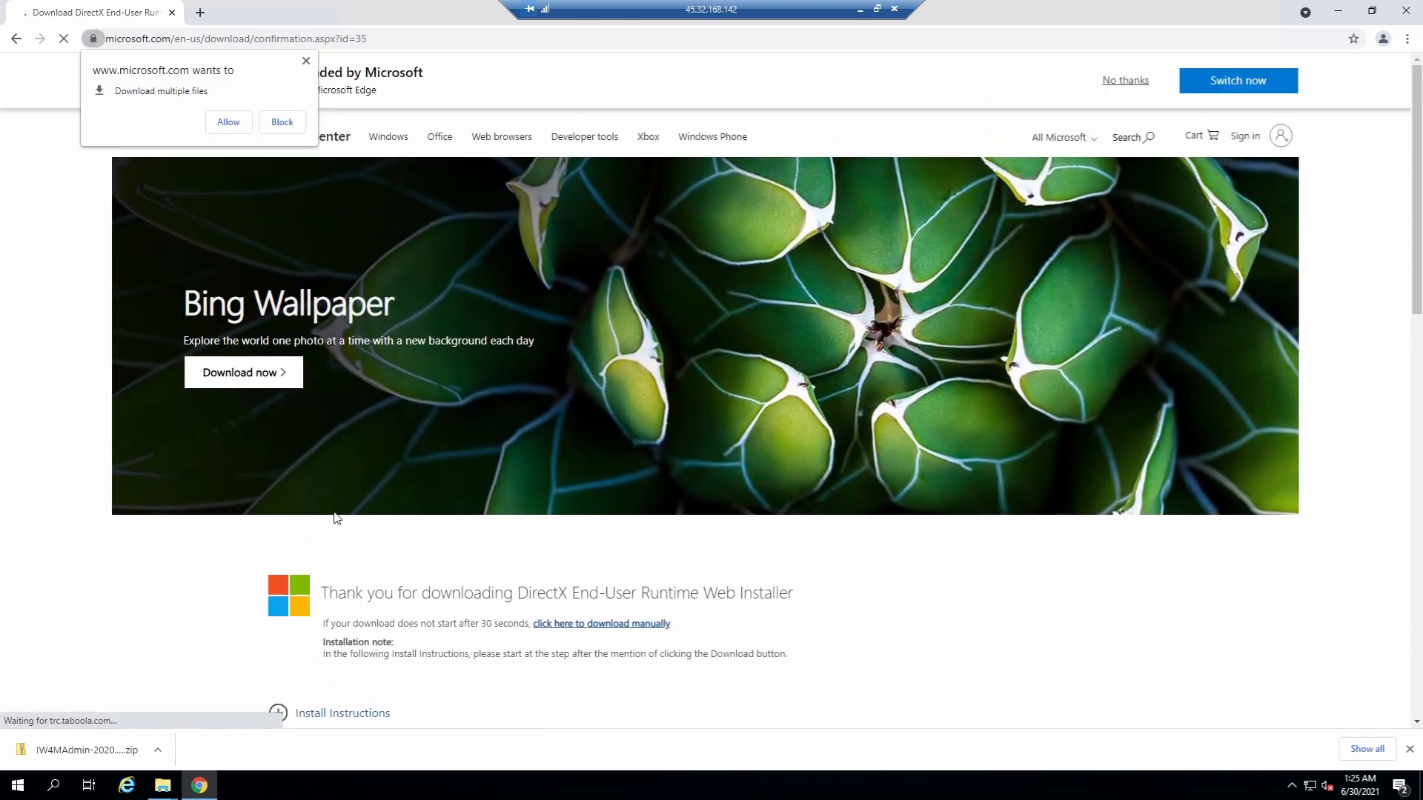
left_click(231, 118)
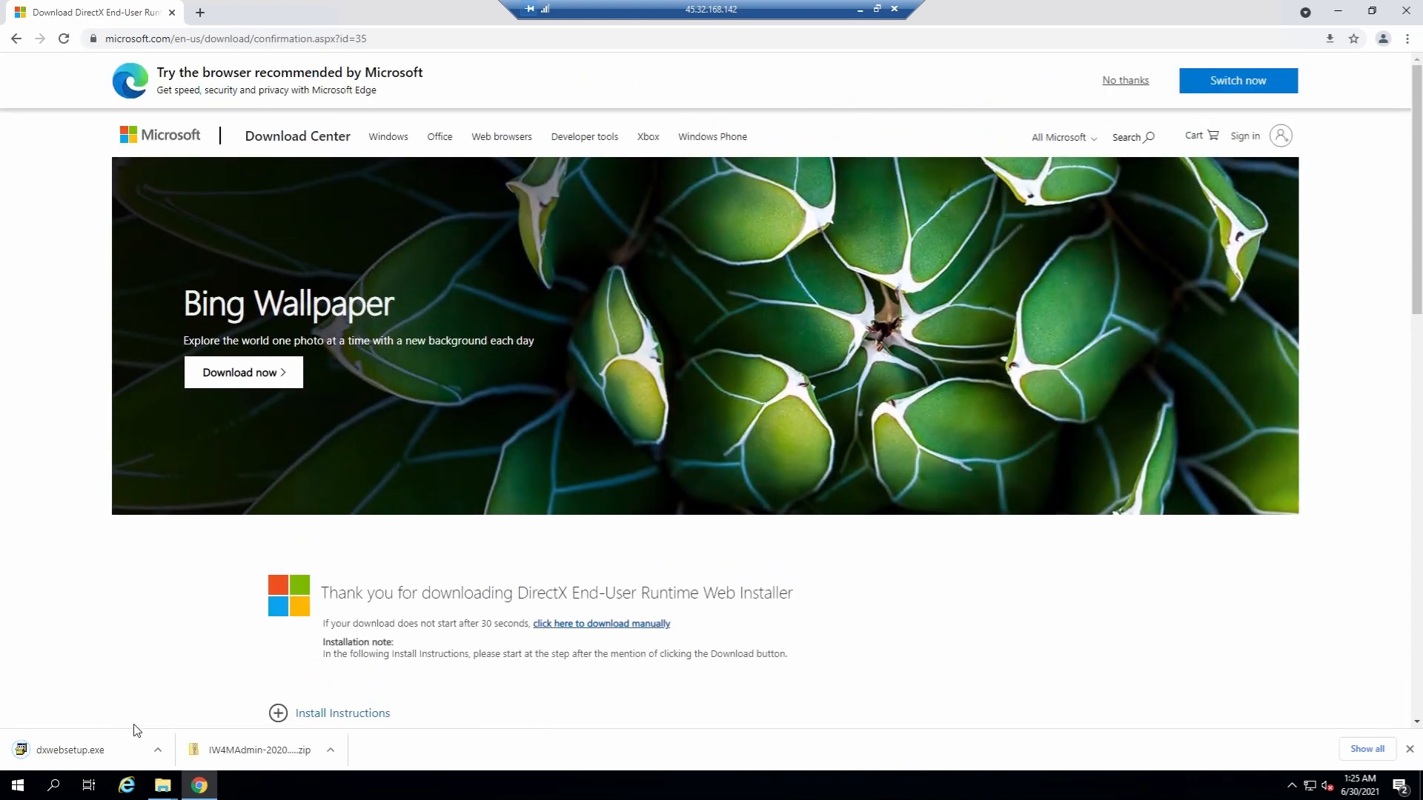
left_click(74, 750)
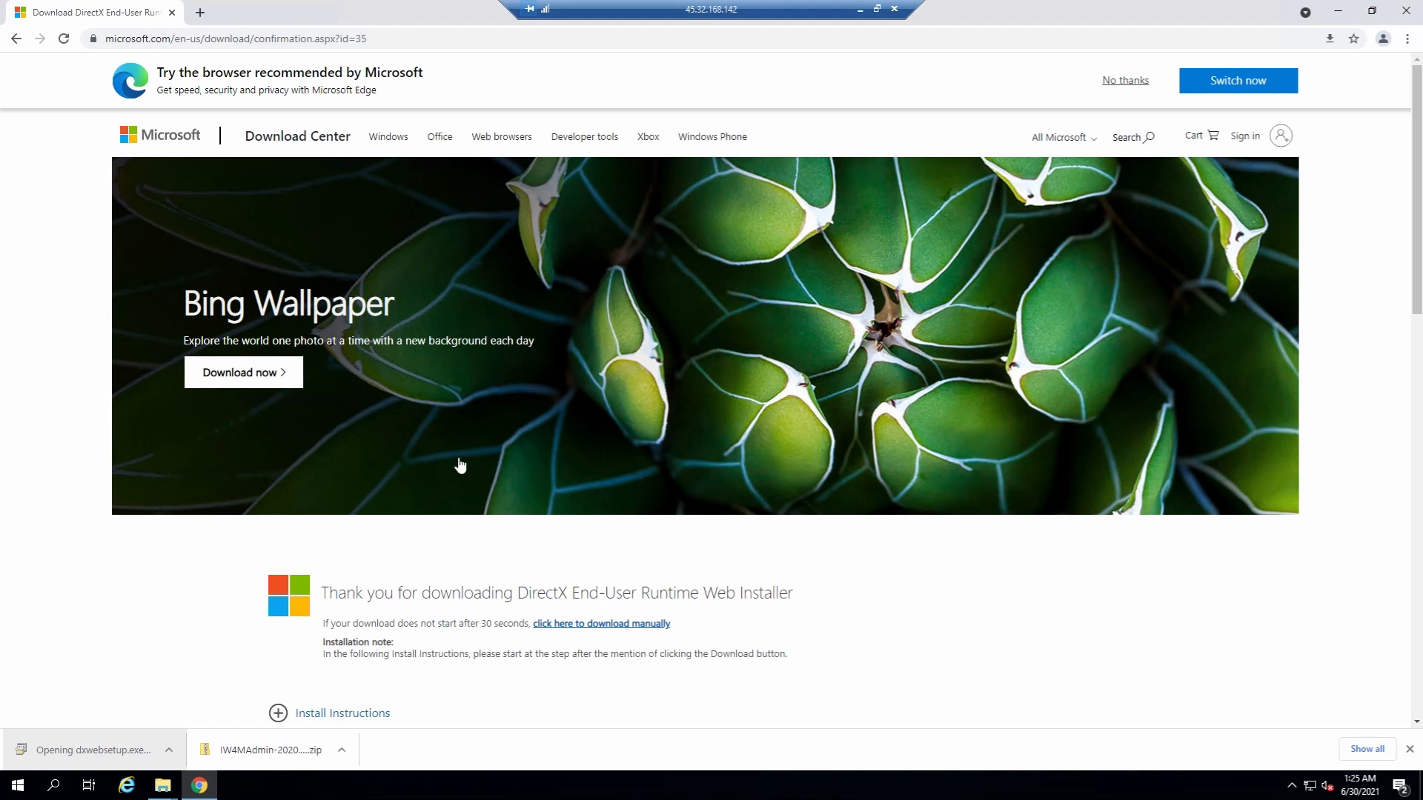
left_click(196, 234)
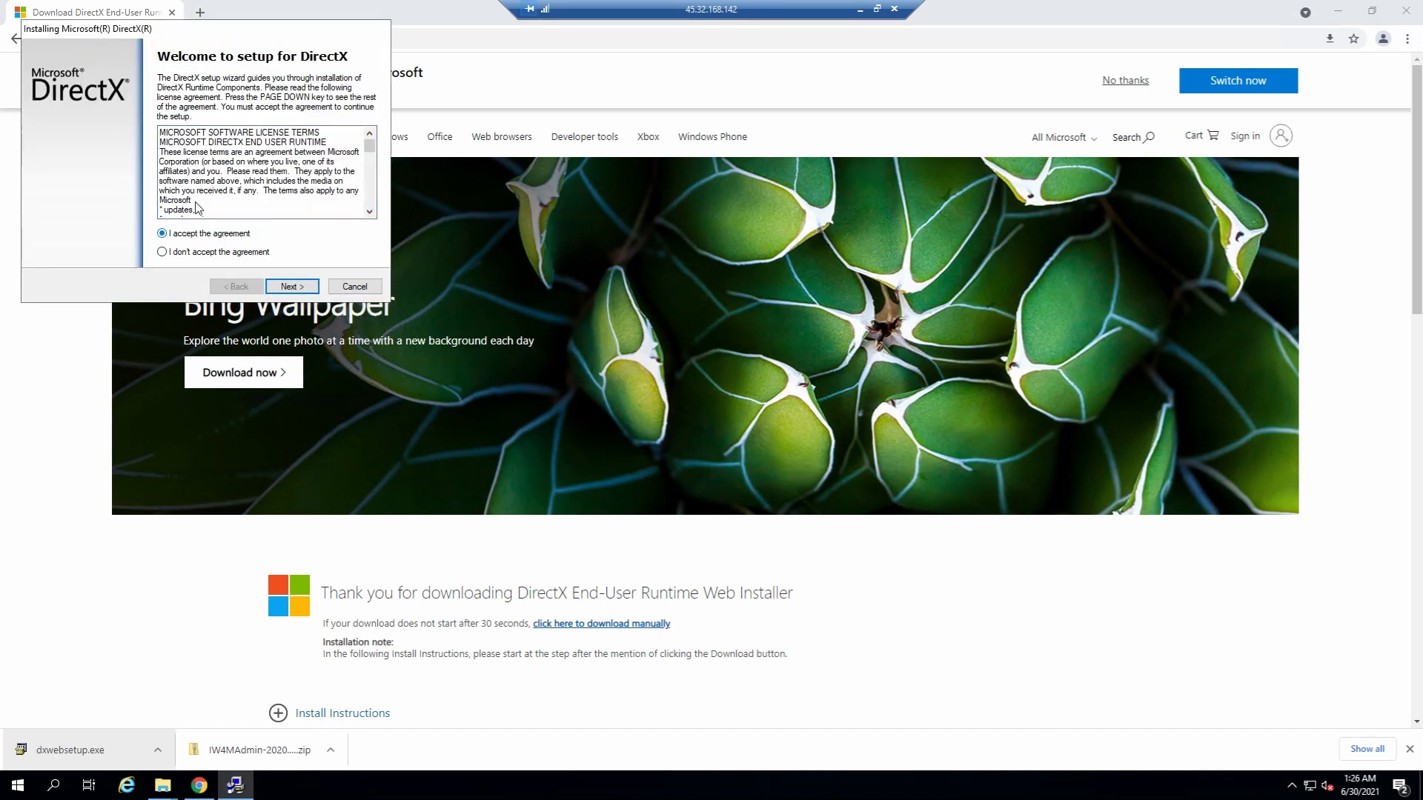
Step: Accept the DirectX license agreement and start downloading the DirectX runtime components
left_click_drag(257, 28, 636, 230)
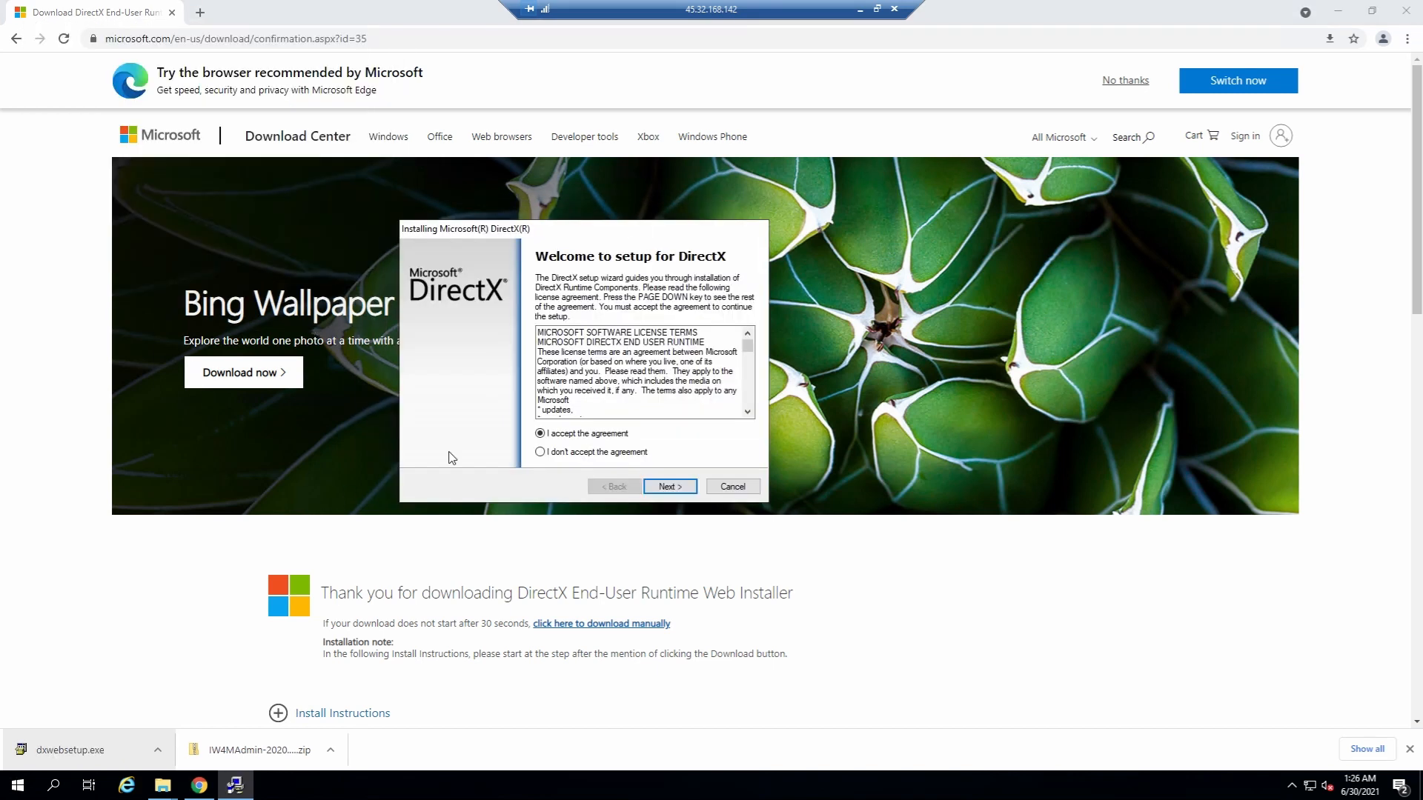
left_click(670, 487)
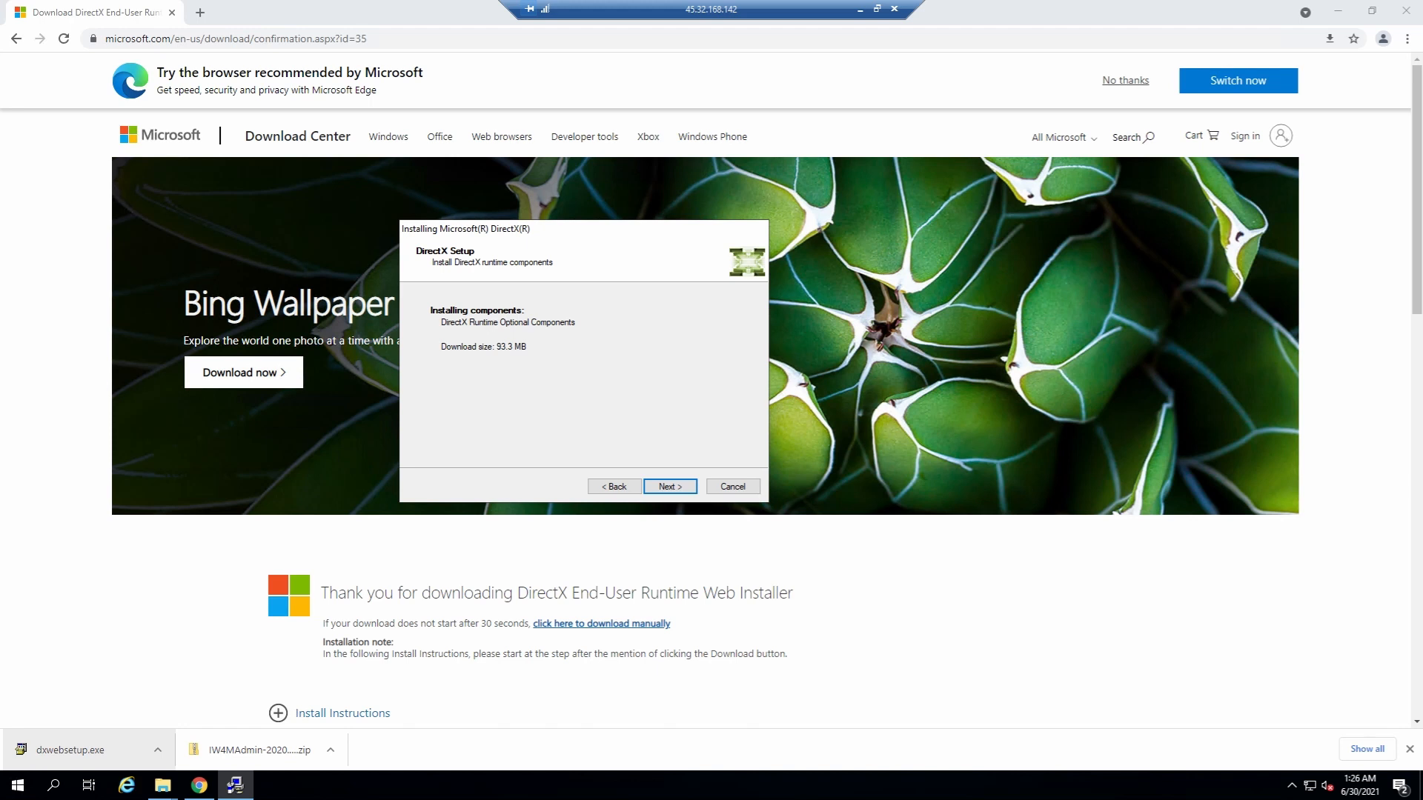
left_click(662, 488)
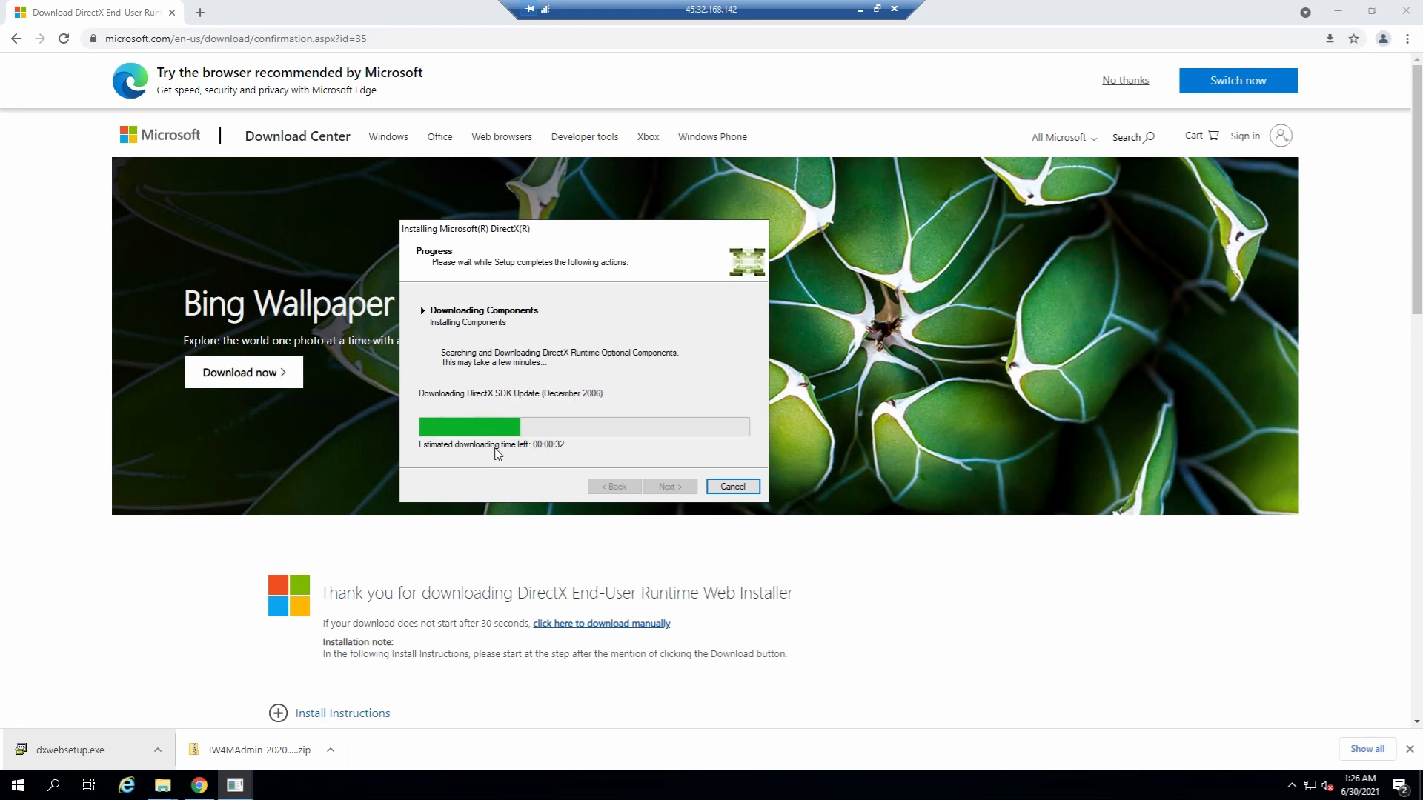
left_click(1338, 11)
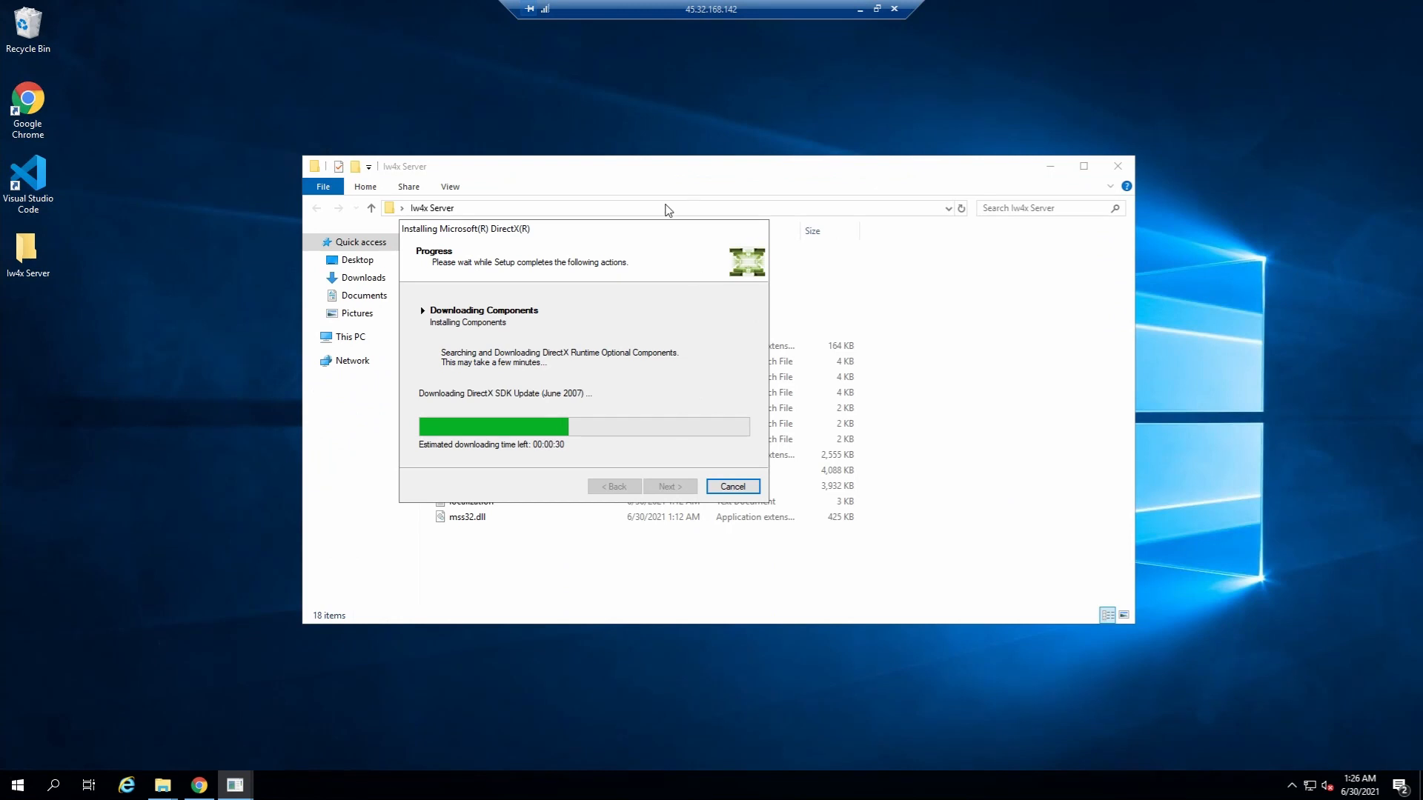
Step: Let the DirectX runtime installation complete, then finish and close the installer
left_click_drag(655, 232, 1063, 167)
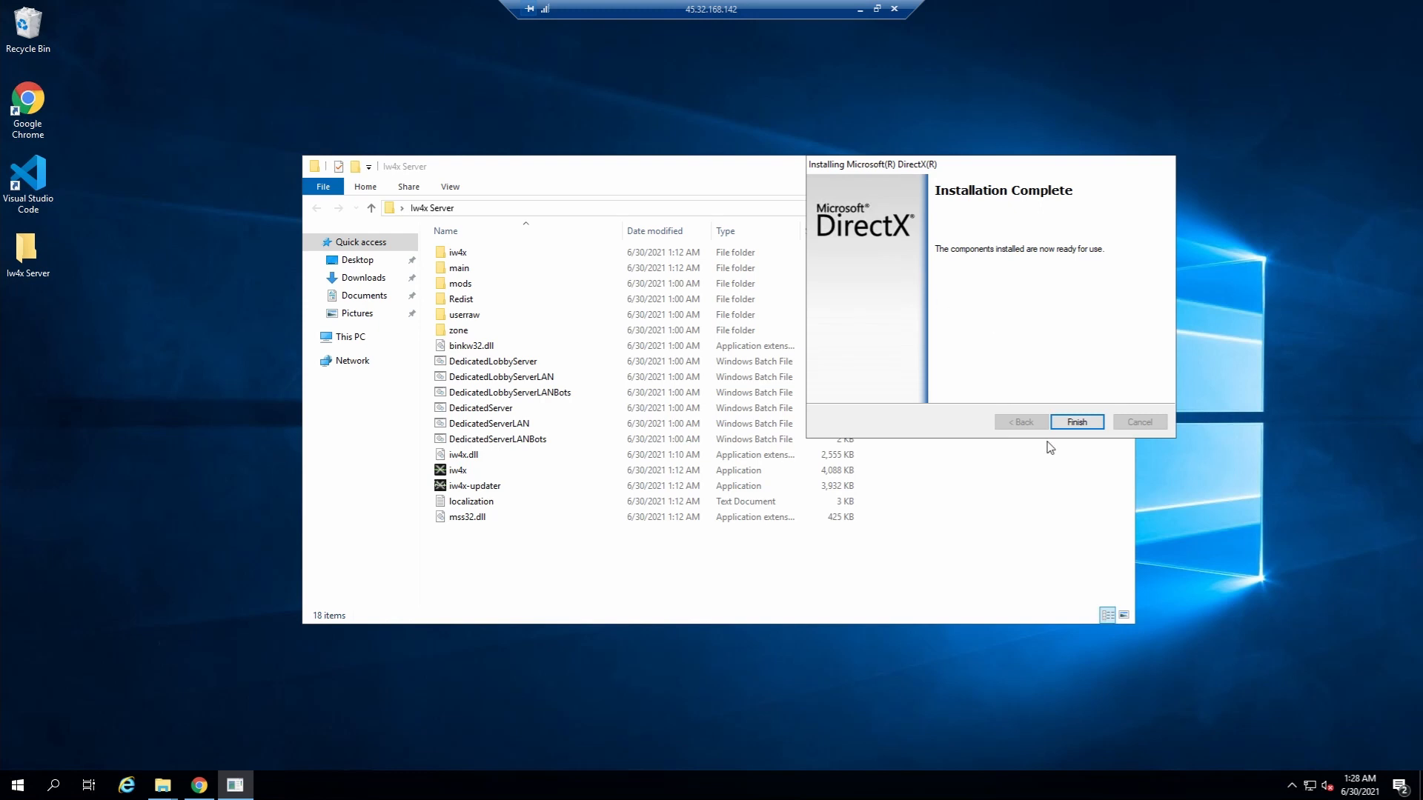
left_click(1076, 422)
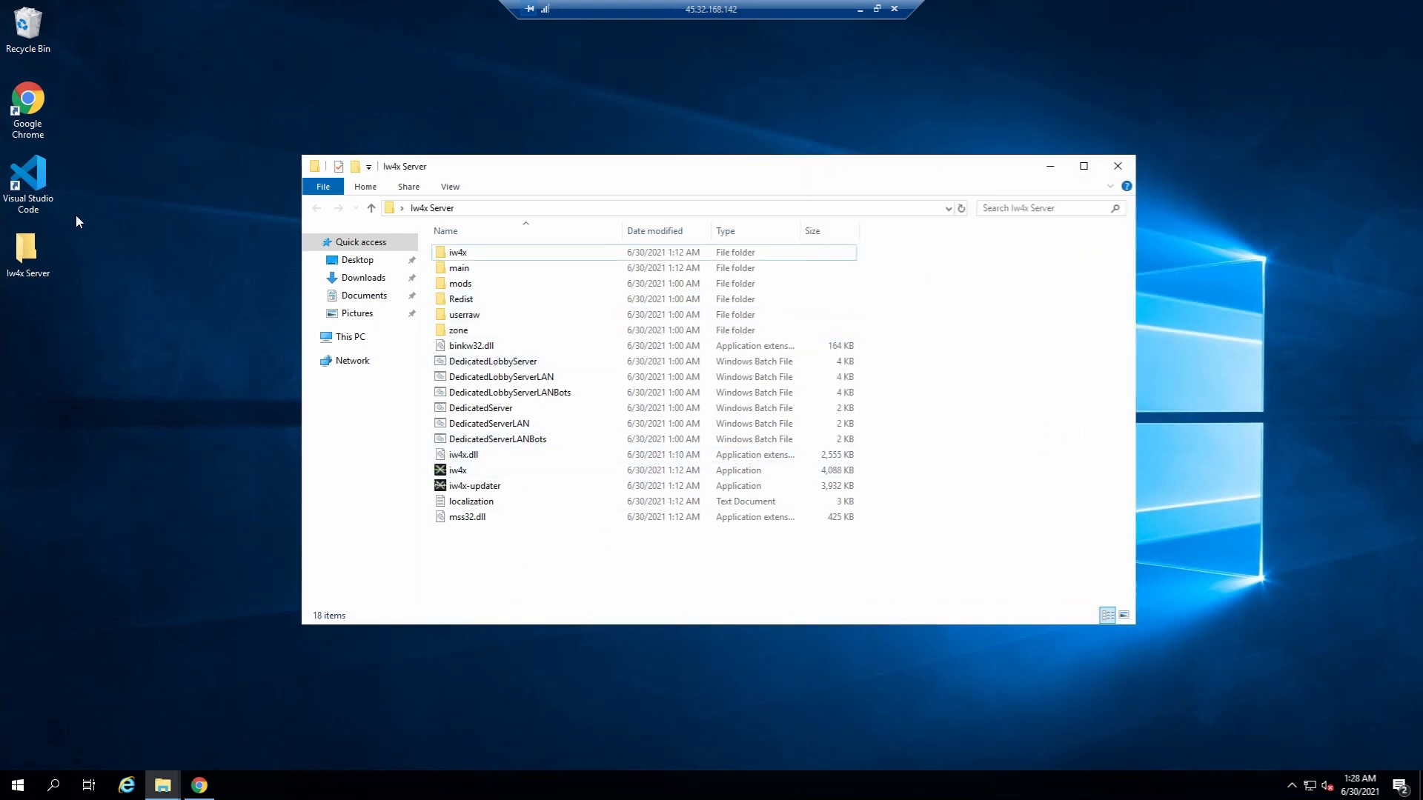
Step: Launch Visual Studio Code, close Getting Started, and tile it beside the Iw4x Server folder
left_click_drag(76, 215, 3, 151)
left_click(113, 448)
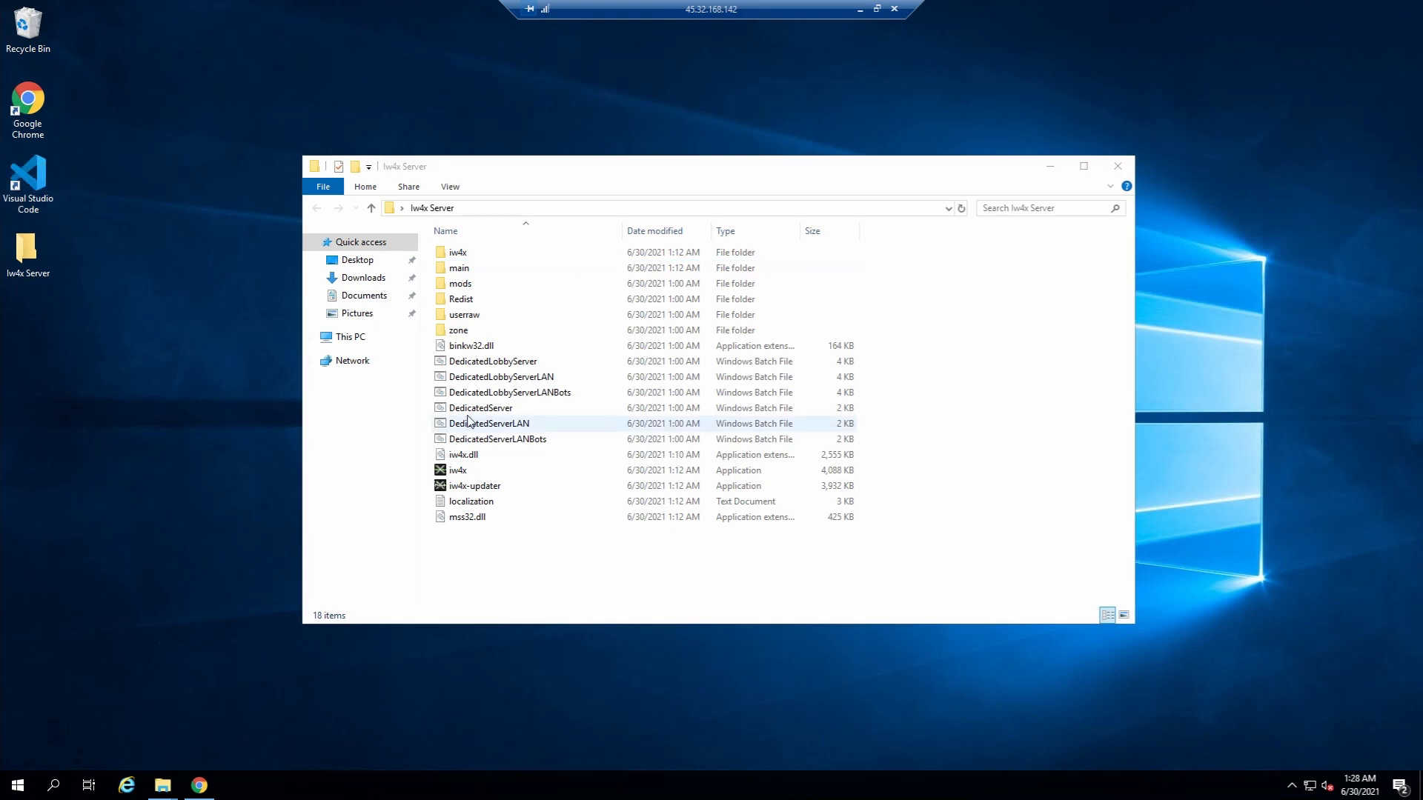
right_click(469, 414)
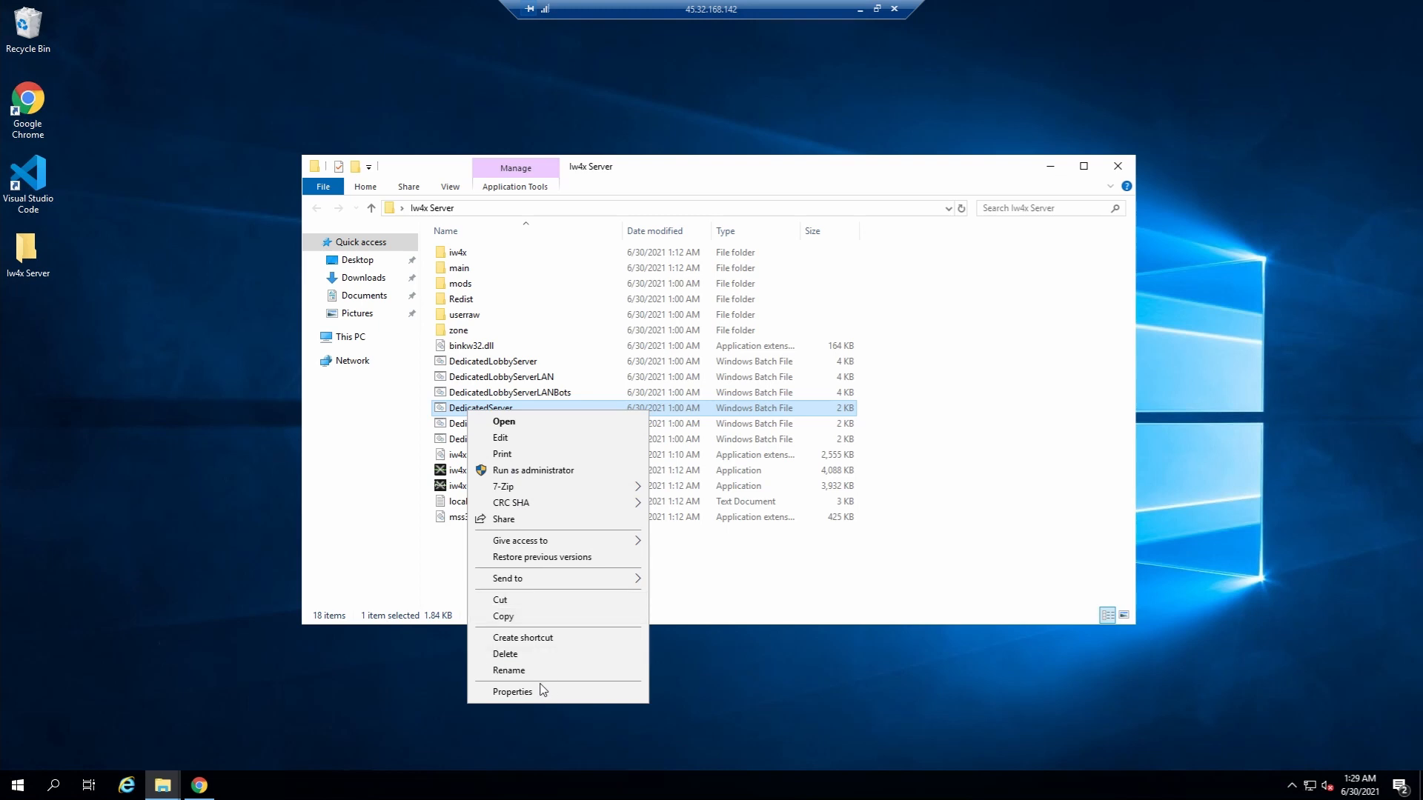
left_click(232, 328)
double_click(28, 182)
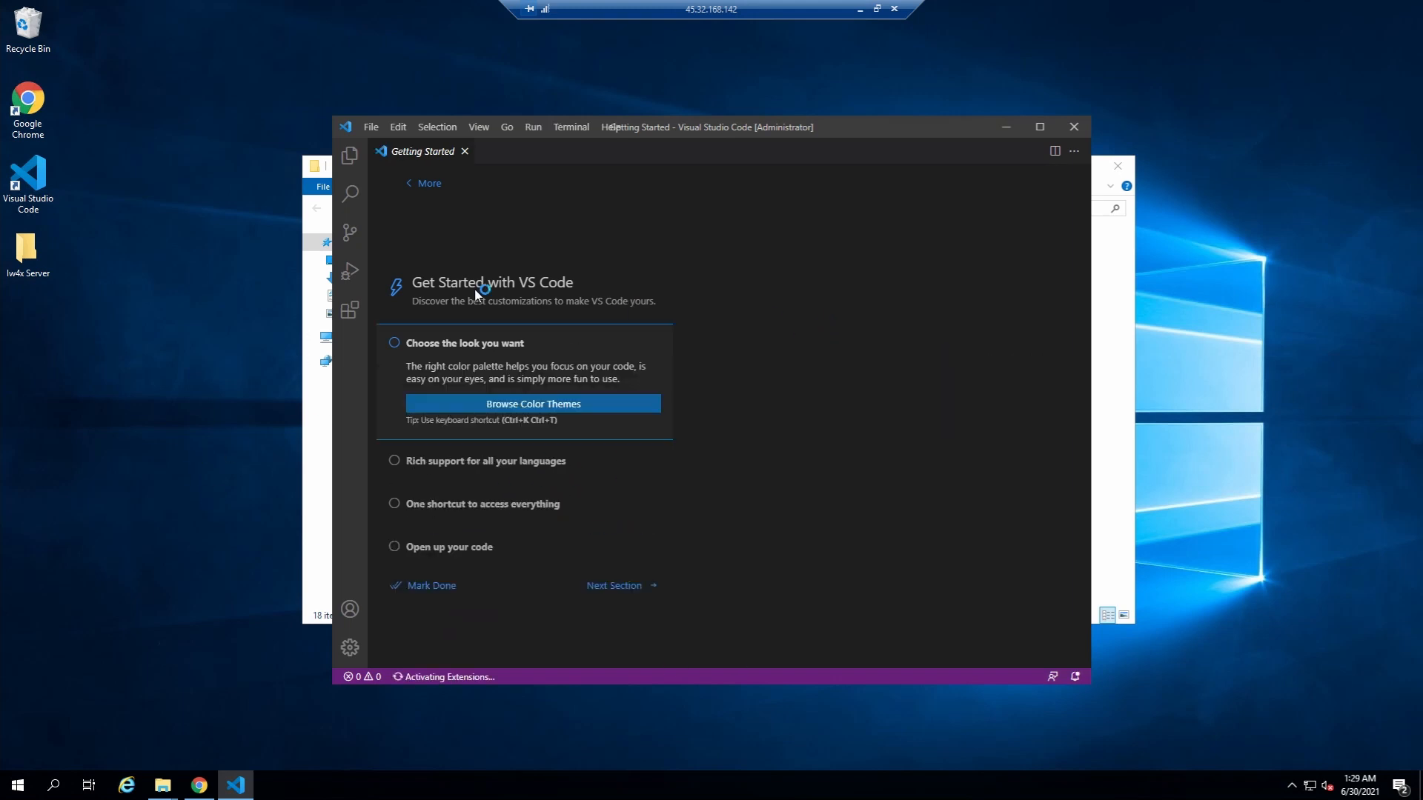
left_click(464, 152)
left_click_drag(923, 133, 1258, 71)
left_click_drag(667, 173, 339, 93)
Step: Drag DedicatedServer.bat from the Iw4x Server folder into Visual Studio Code
left_click(370, 498)
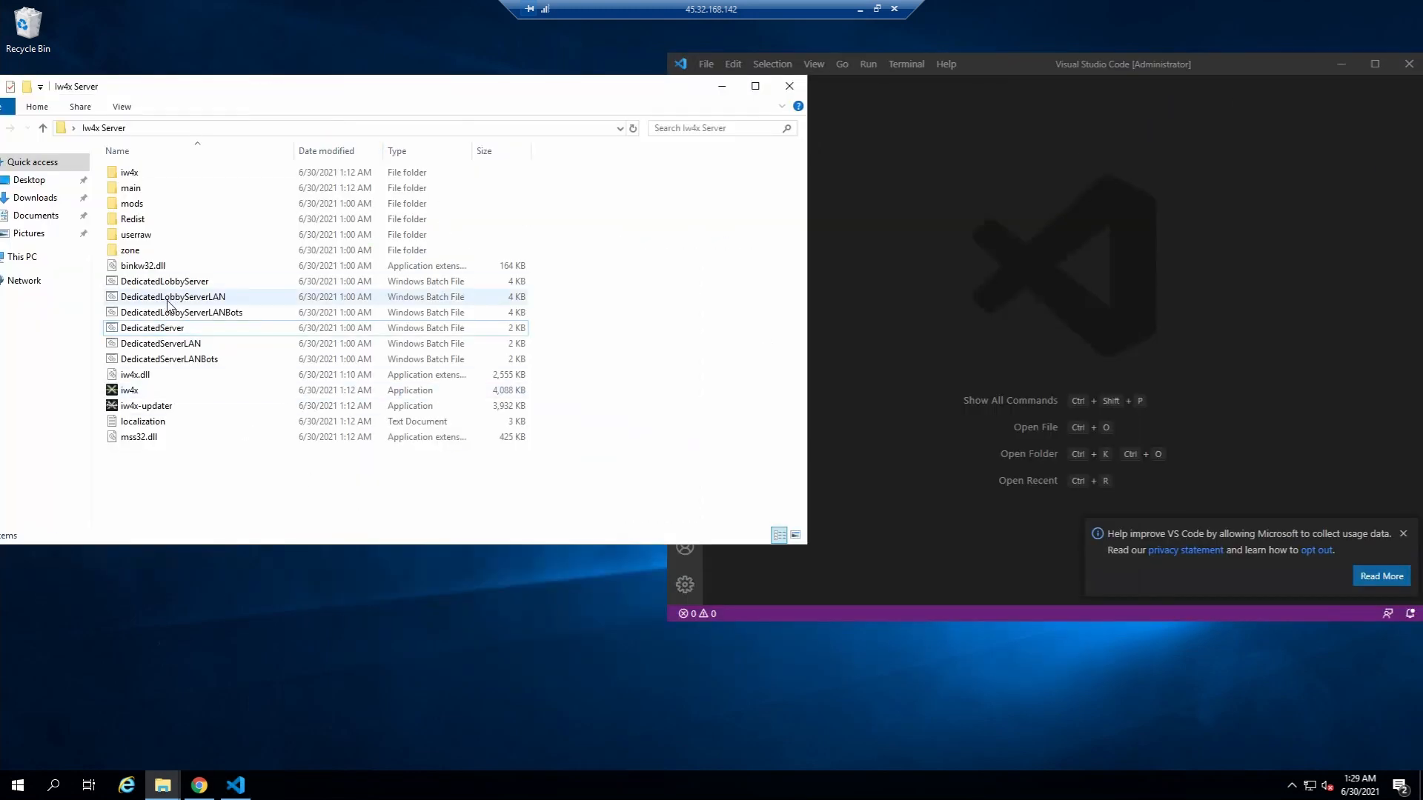
left_click_drag(122, 328, 511, 393)
left_click_drag(346, 428, 1082, 287)
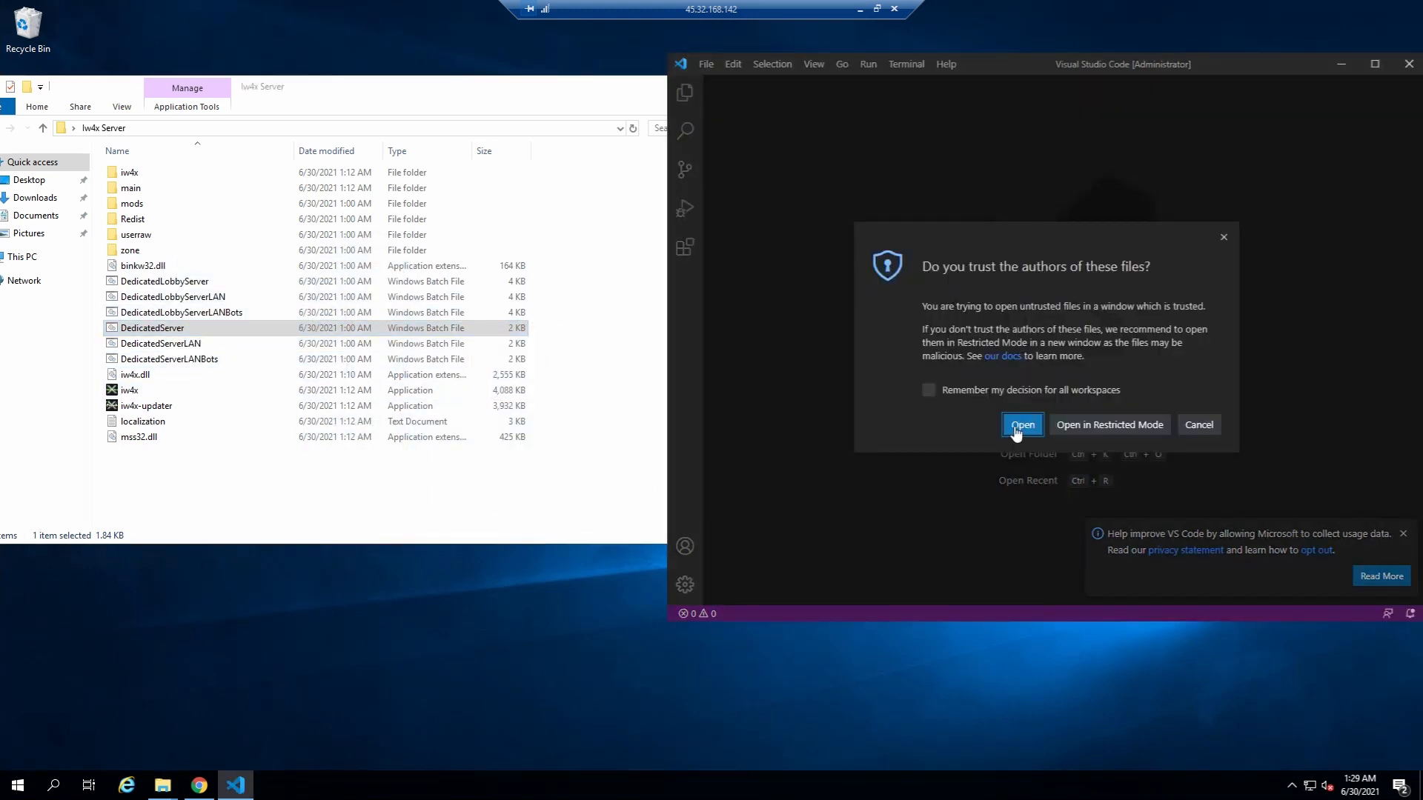
Step: Trust and open DedicatedServer.bat, dismiss the notification, and maximize the editor
left_click(1022, 426)
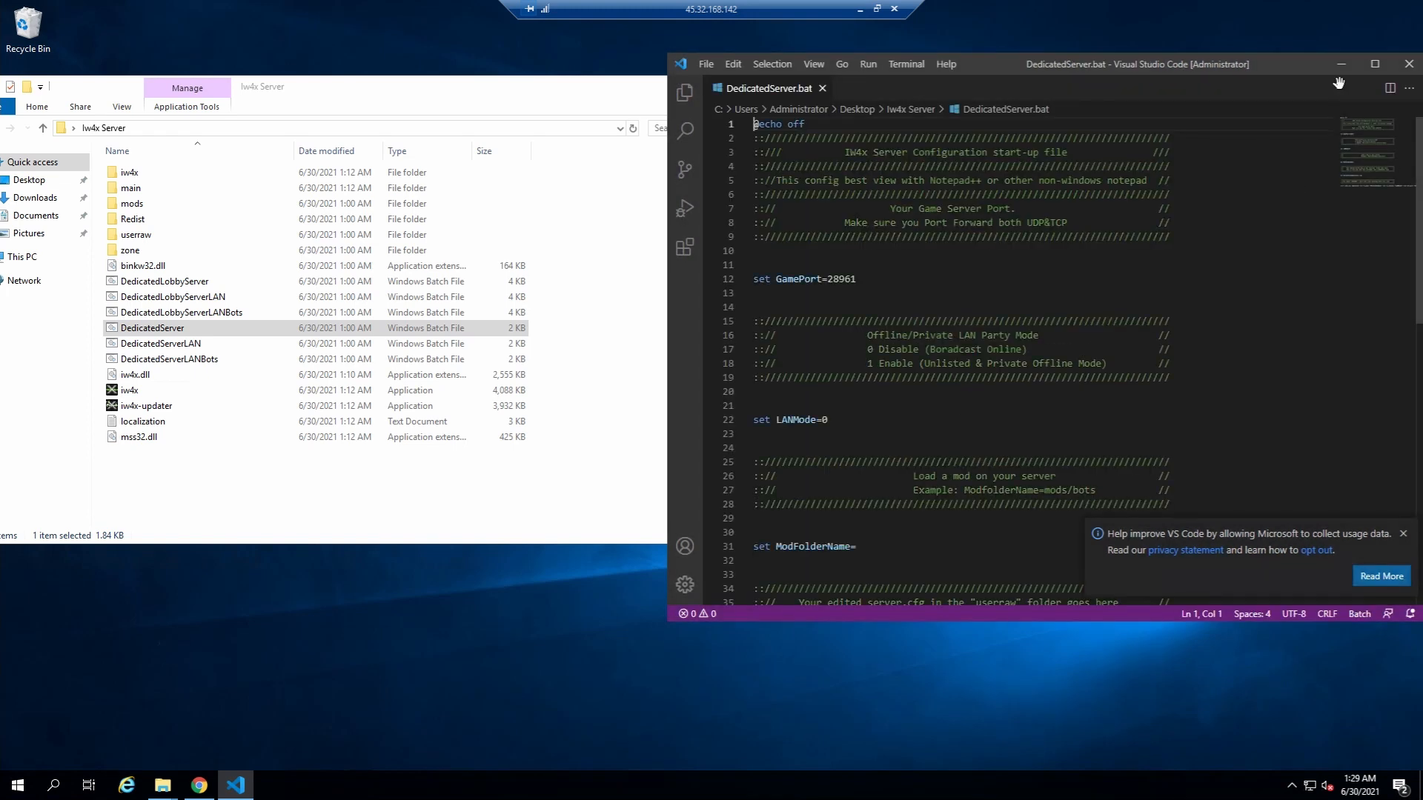
left_click(1403, 534)
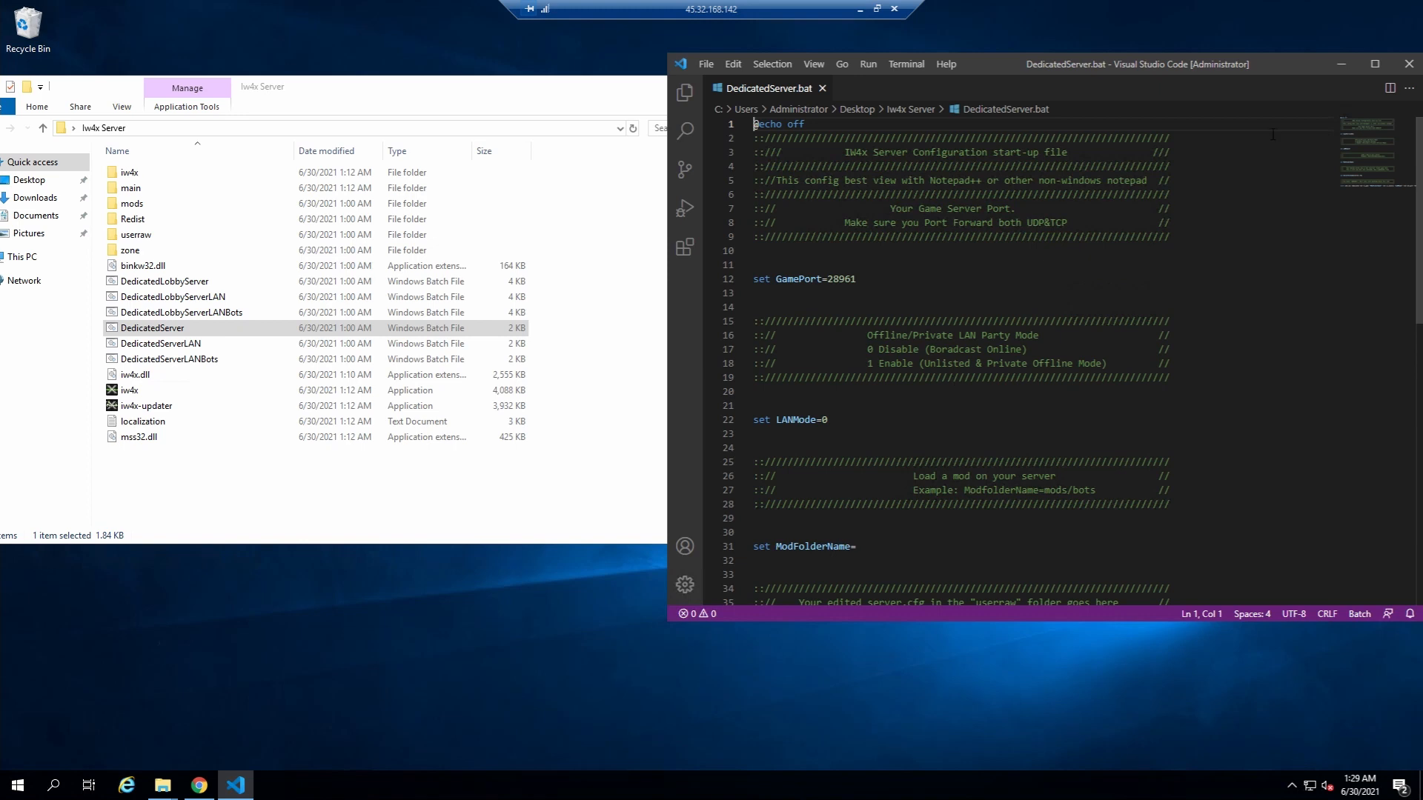
left_click(1375, 64)
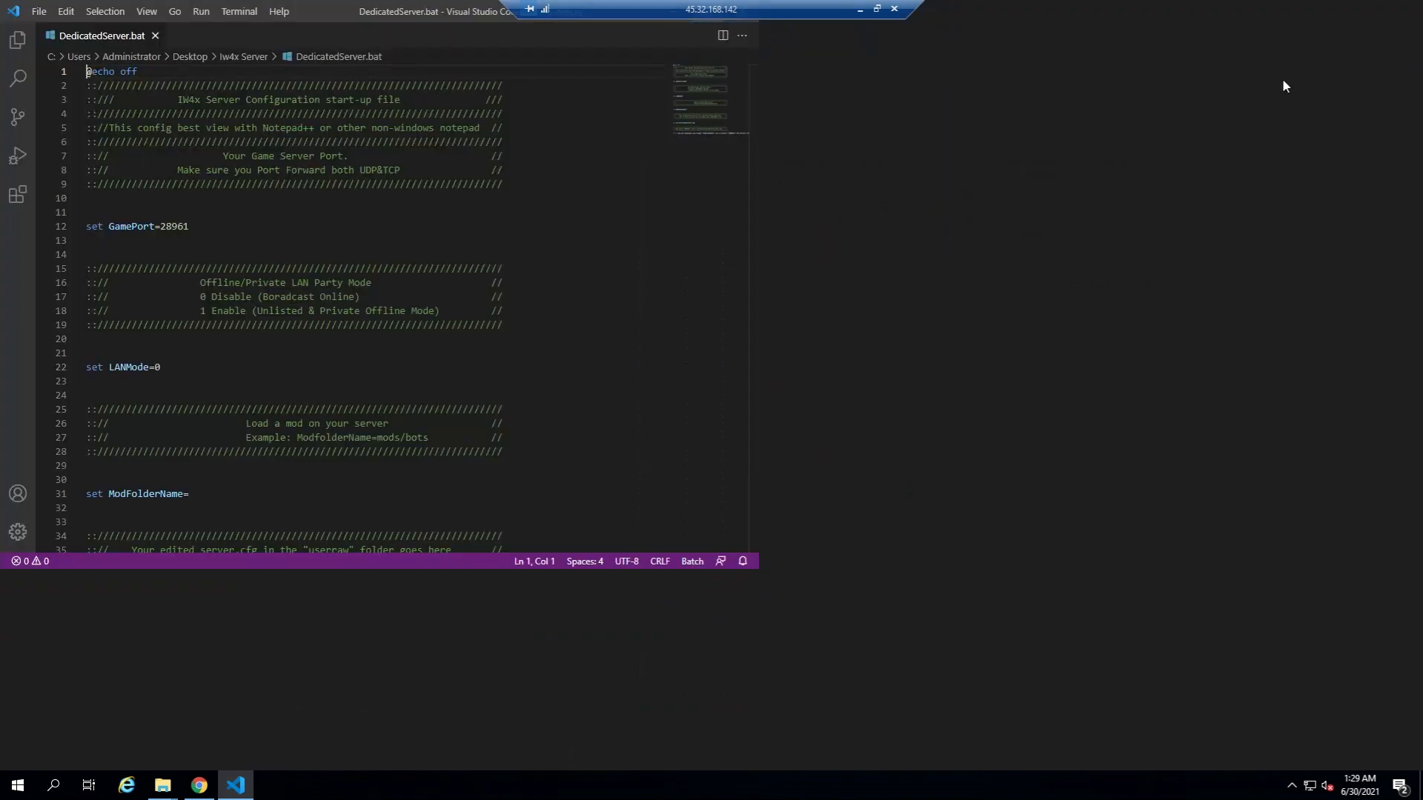
Step: Review the batch settings: GamePort 28961, LANMode 0, empty mod folder, ServerFilename server.cfg
scroll(1285, 87, "down", 2)
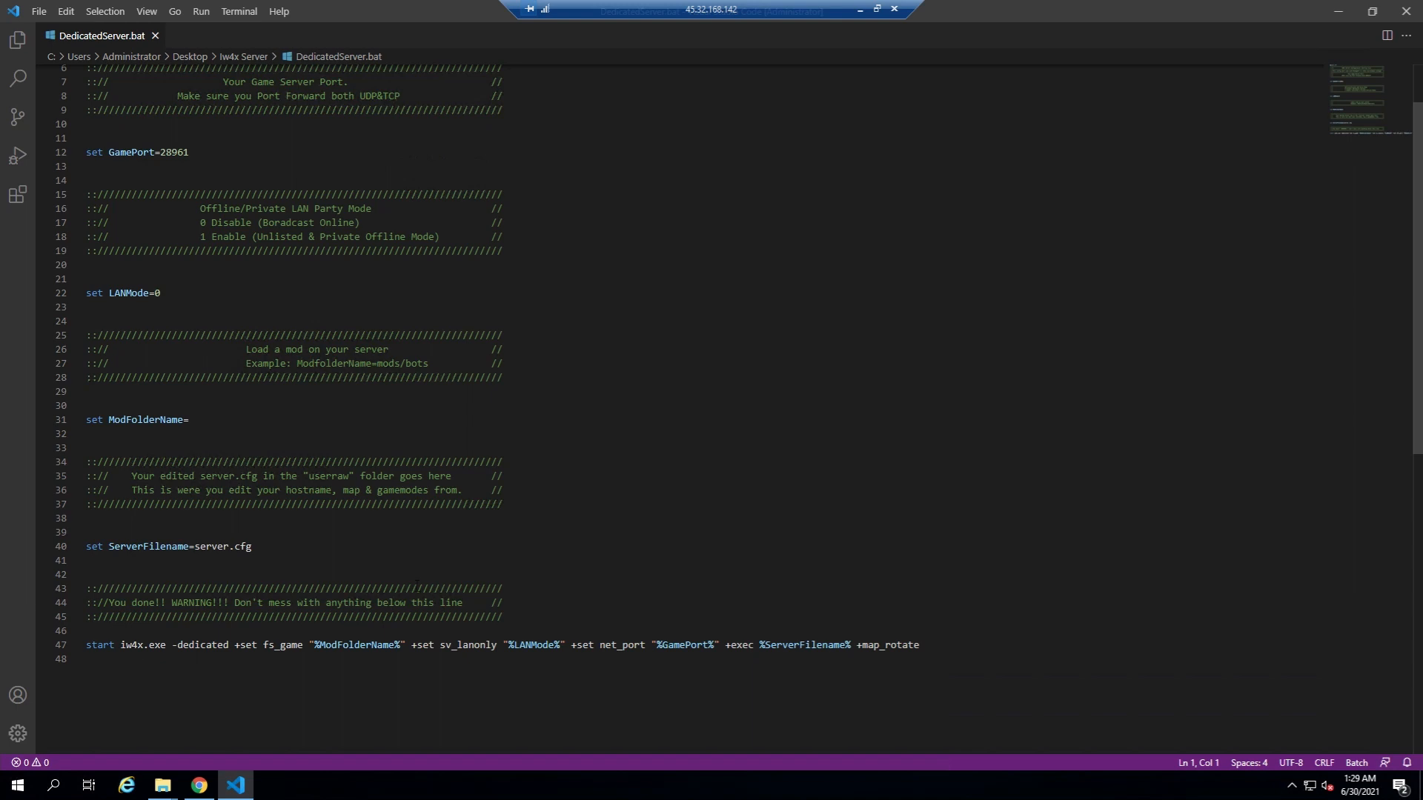
scroll(417, 586, "up", 2)
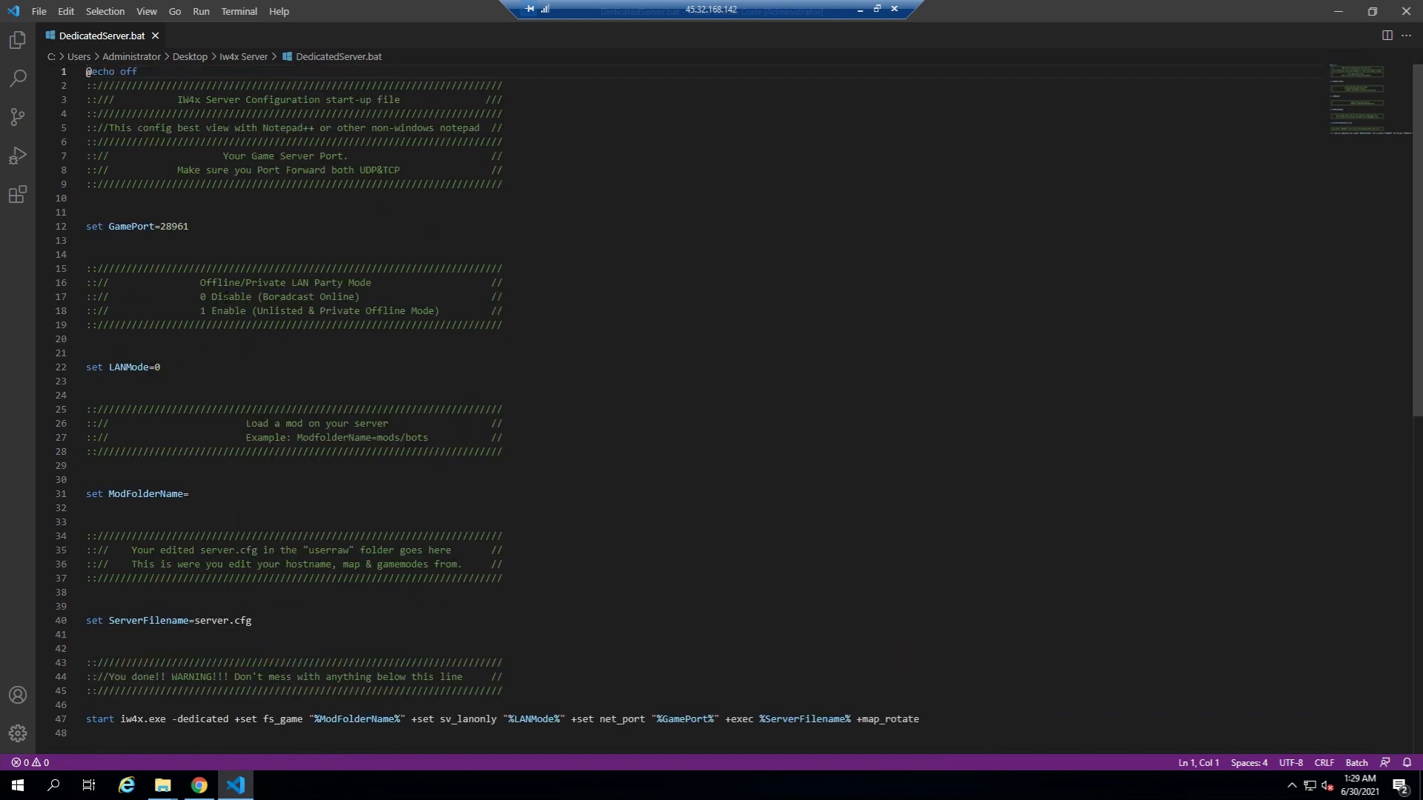
left_click_drag(200, 282, 368, 283)
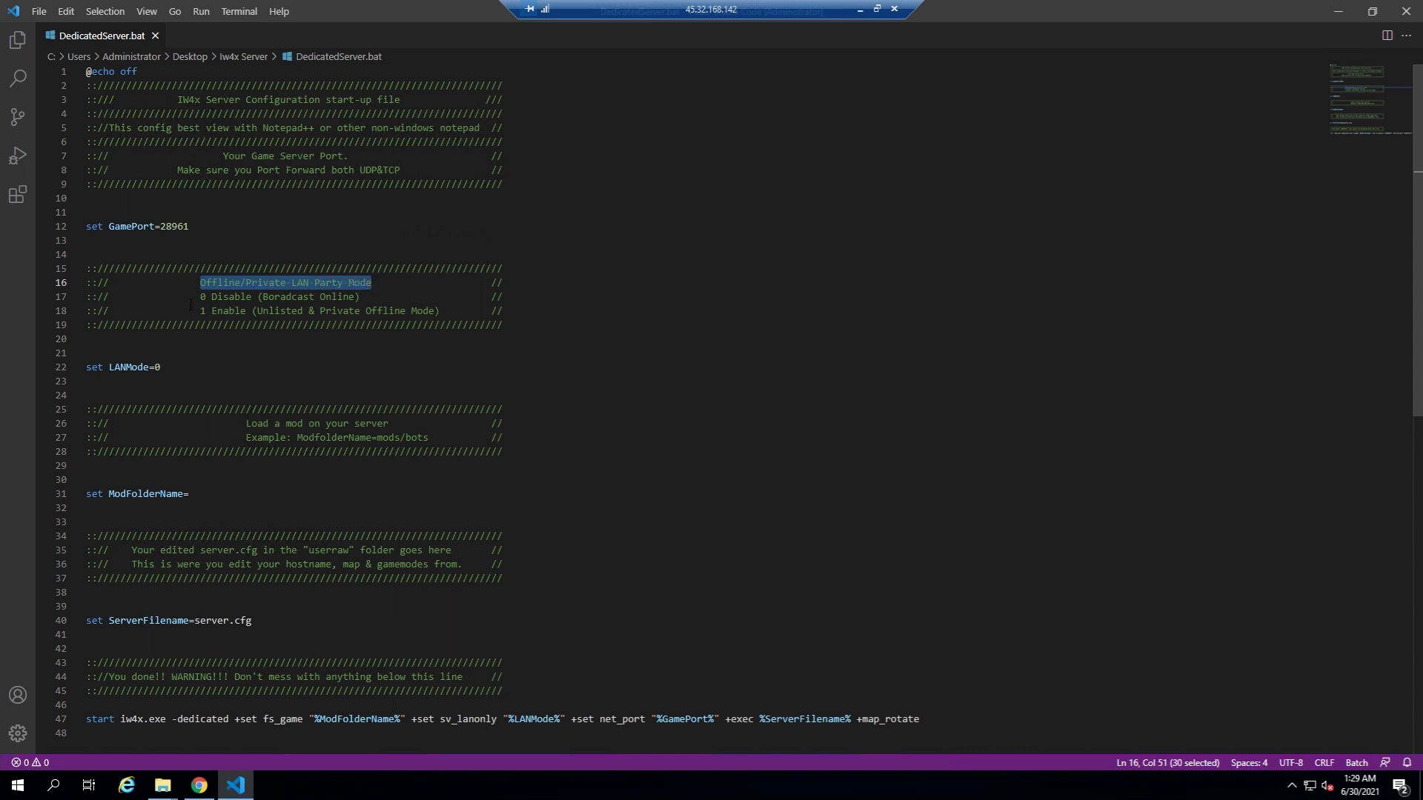
left_click_drag(206, 297, 257, 296)
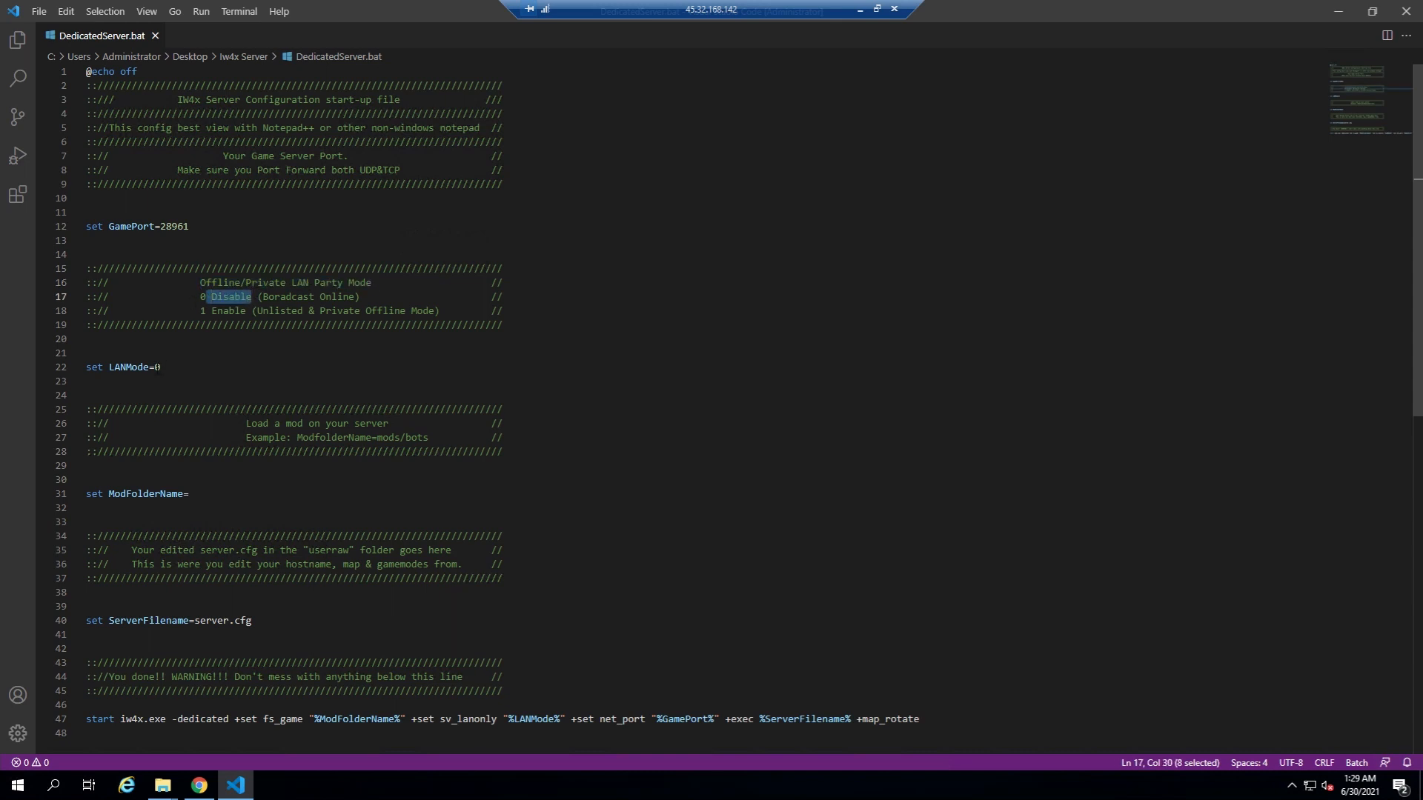
left_click(156, 367)
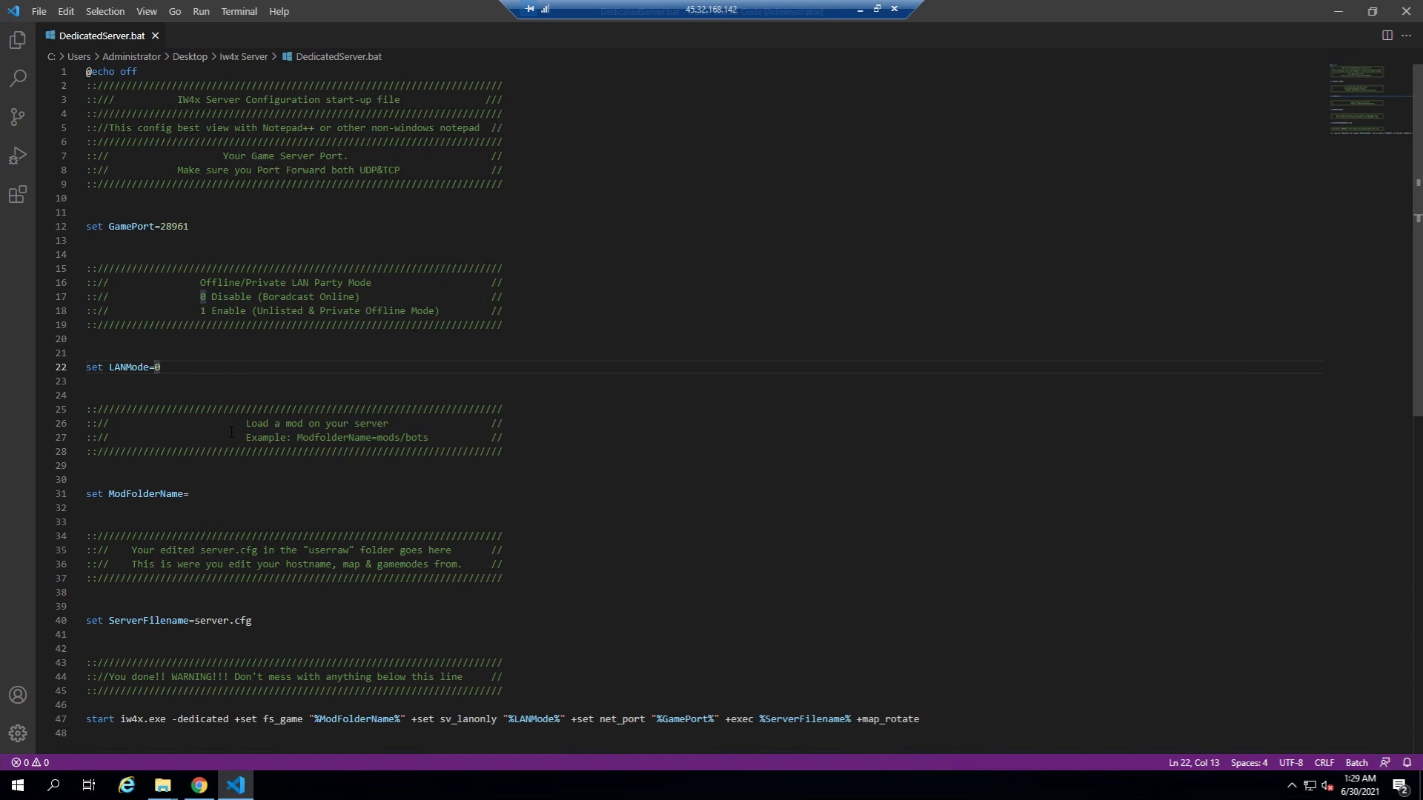
left_click_drag(224, 437, 418, 441)
left_click(349, 424)
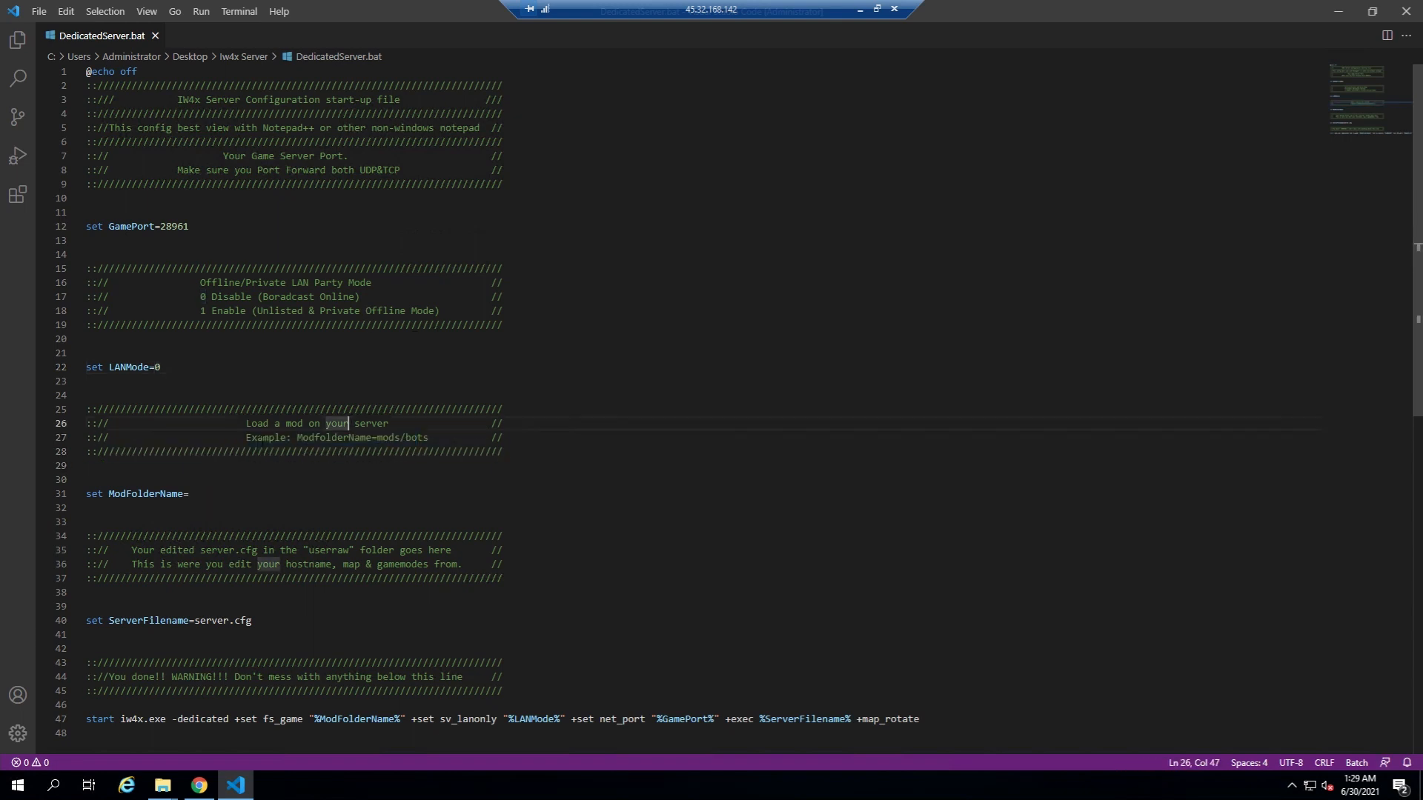
key("Left")
key("Left")
key("Left")
key("Left")
key("Left")
left_click_drag(253, 620, 206, 620)
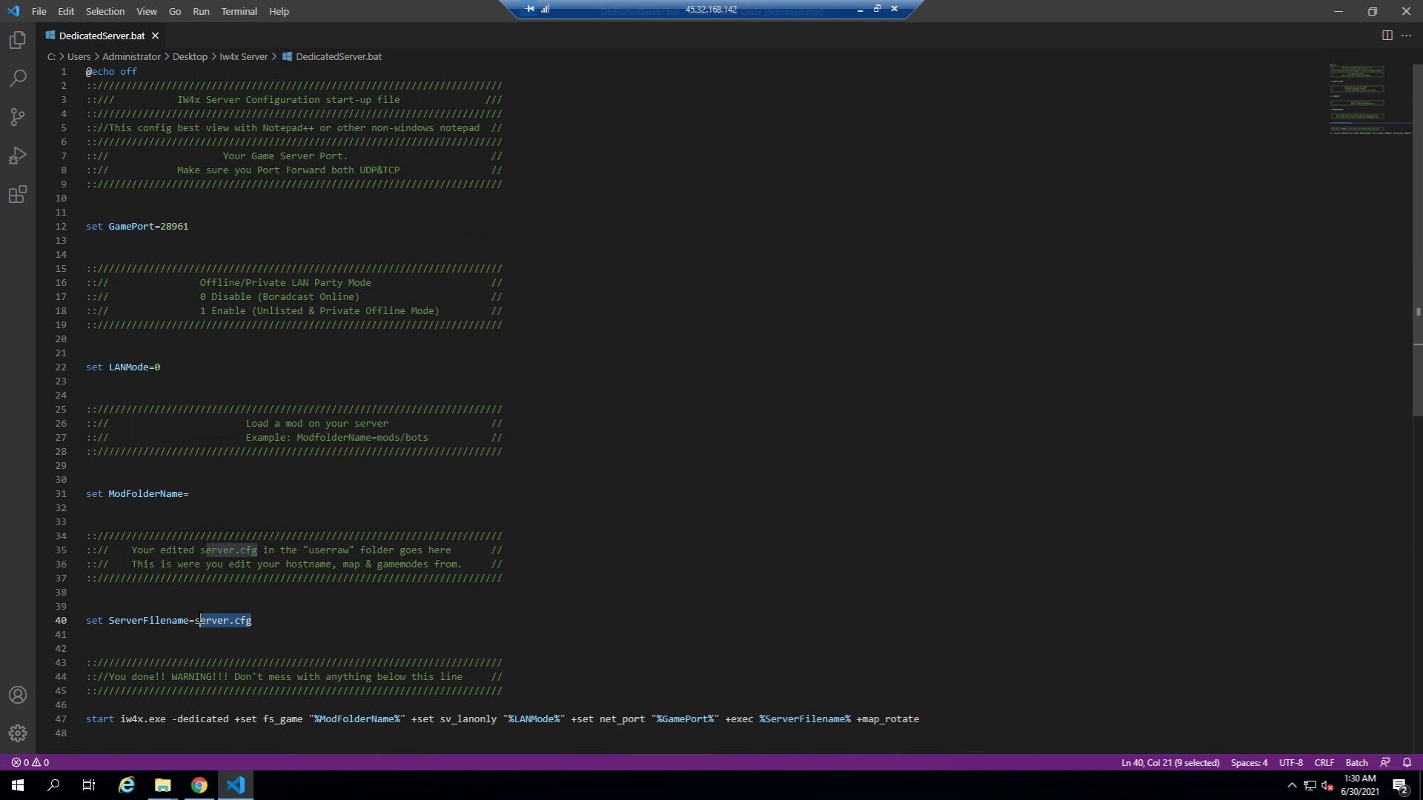
key("End")
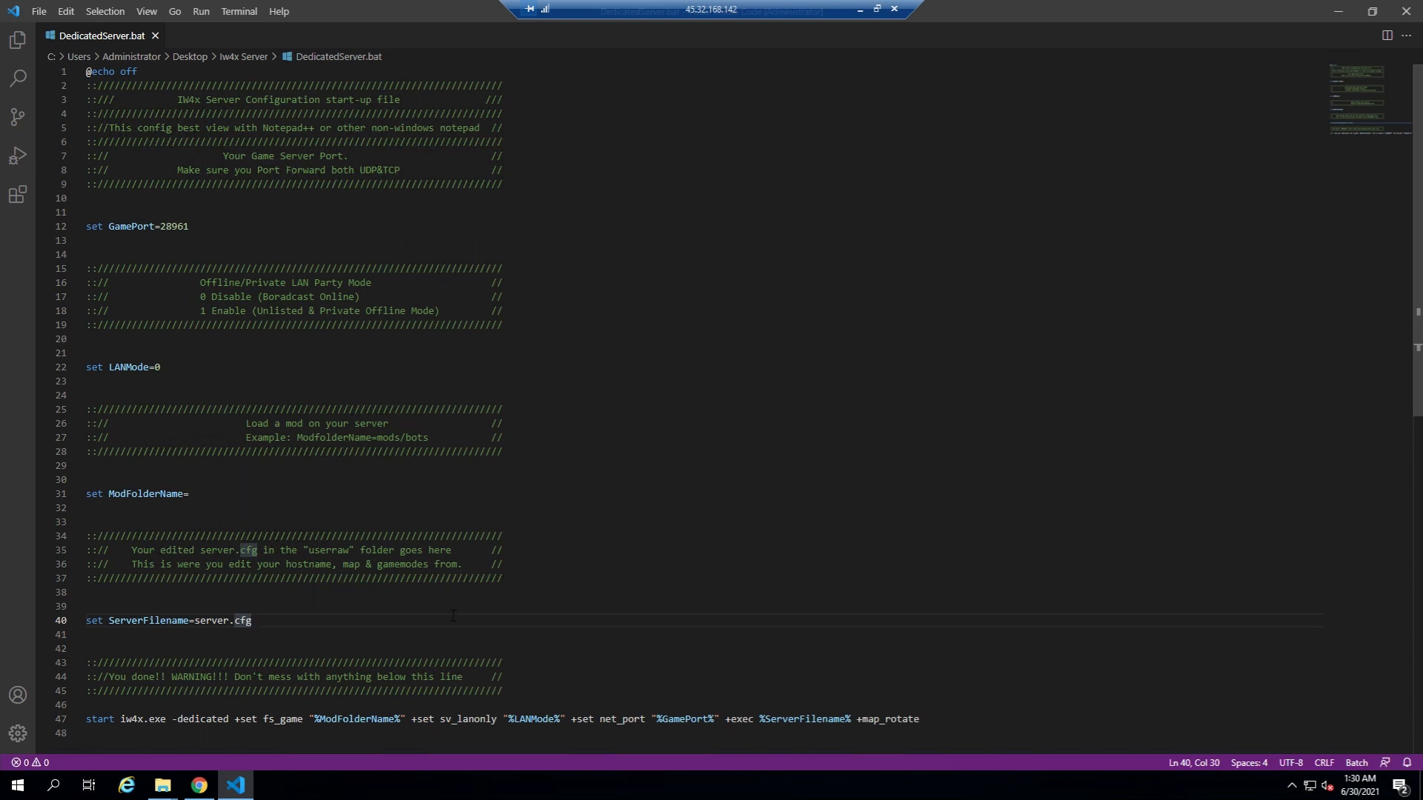
Step: Open userraw's server.cfg in Visual Studio Code and always use it for .cfg files
left_click(1335, 11)
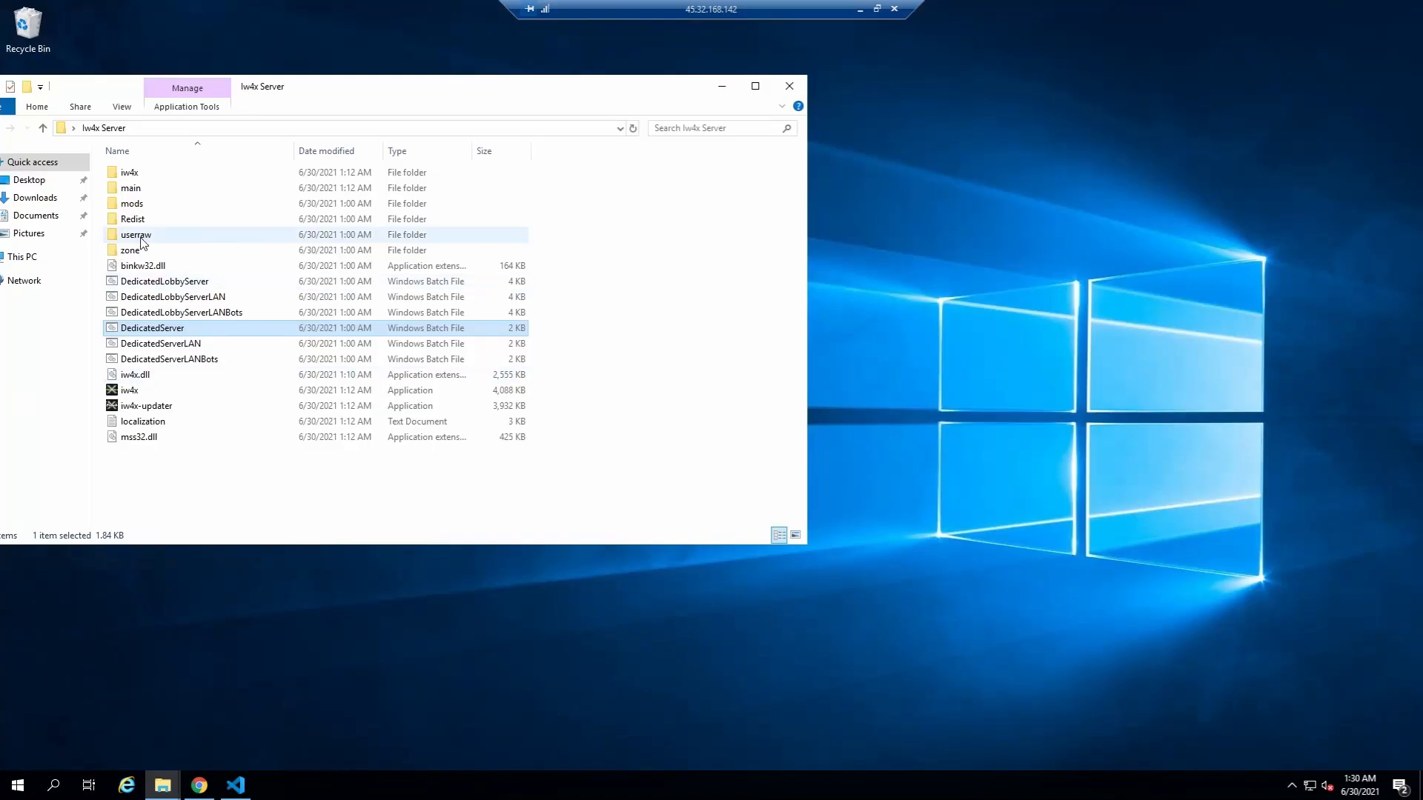
double_click(140, 236)
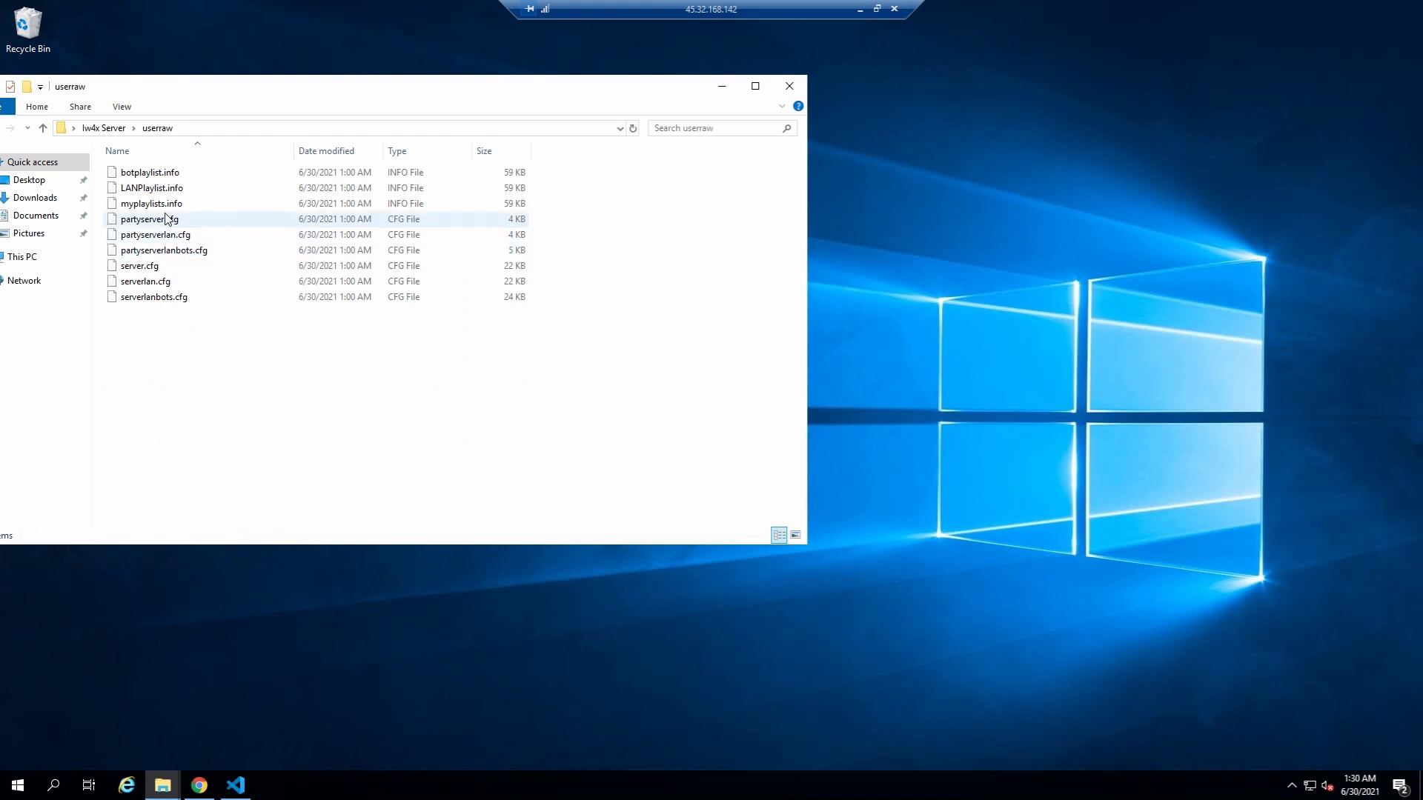
double_click(158, 268)
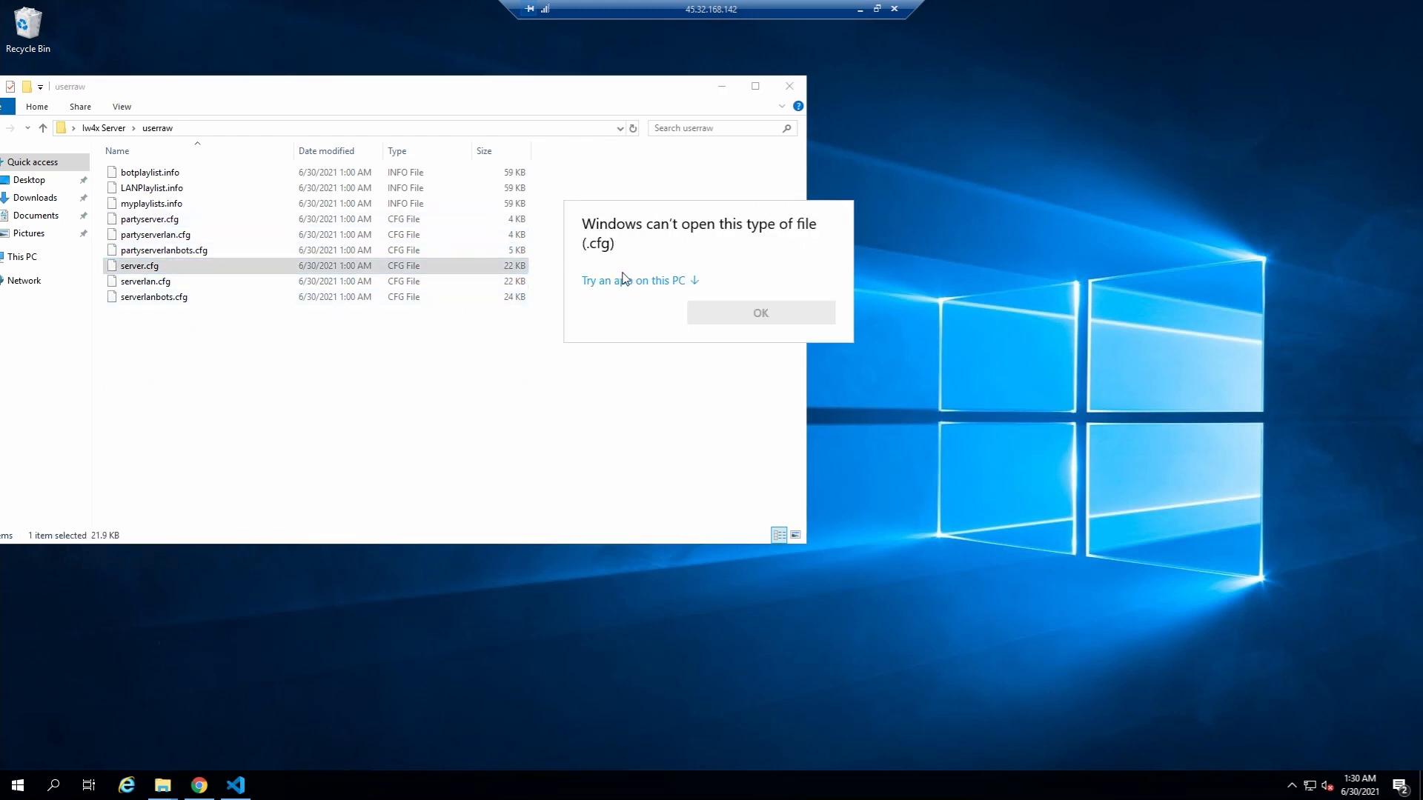
left_click(635, 289)
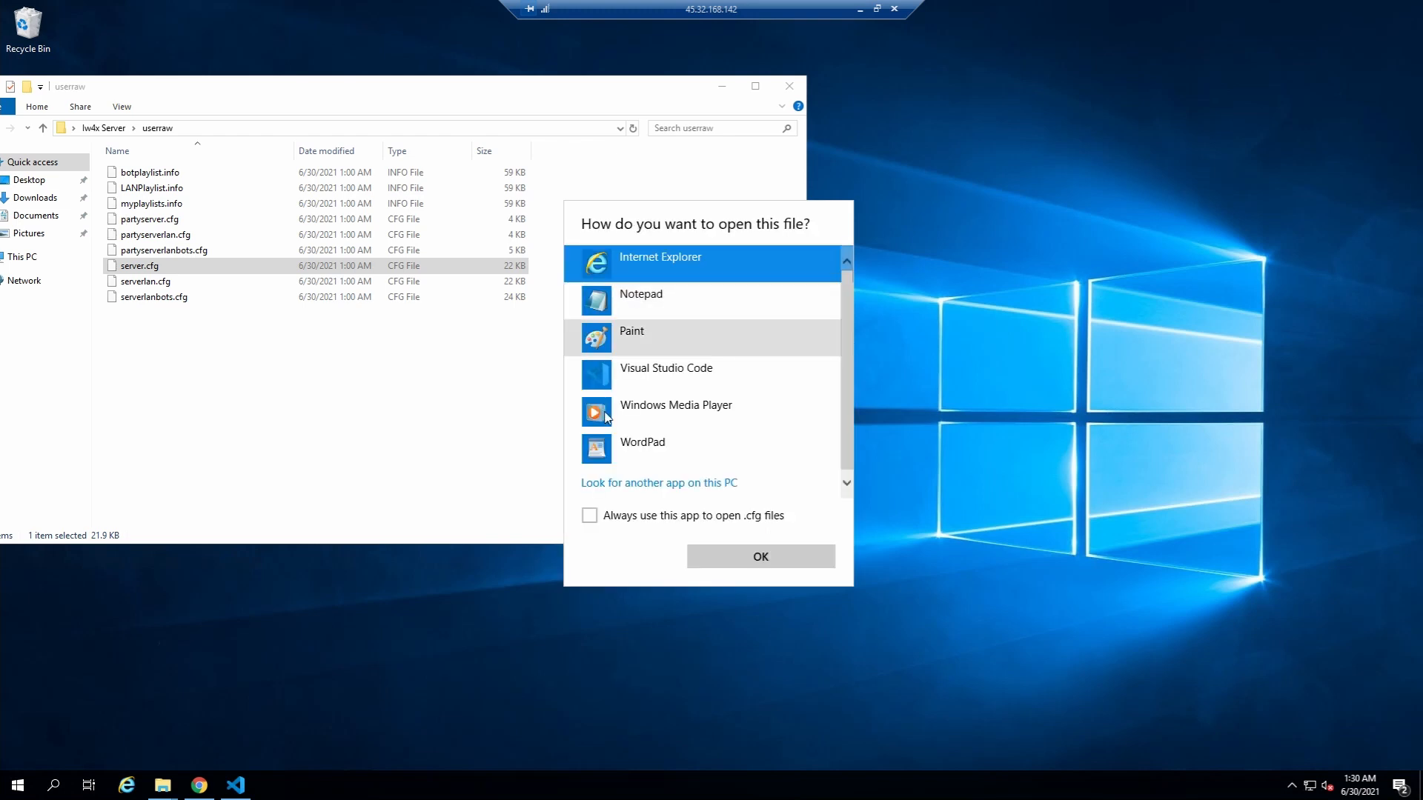
left_click(630, 374)
left_click(590, 516)
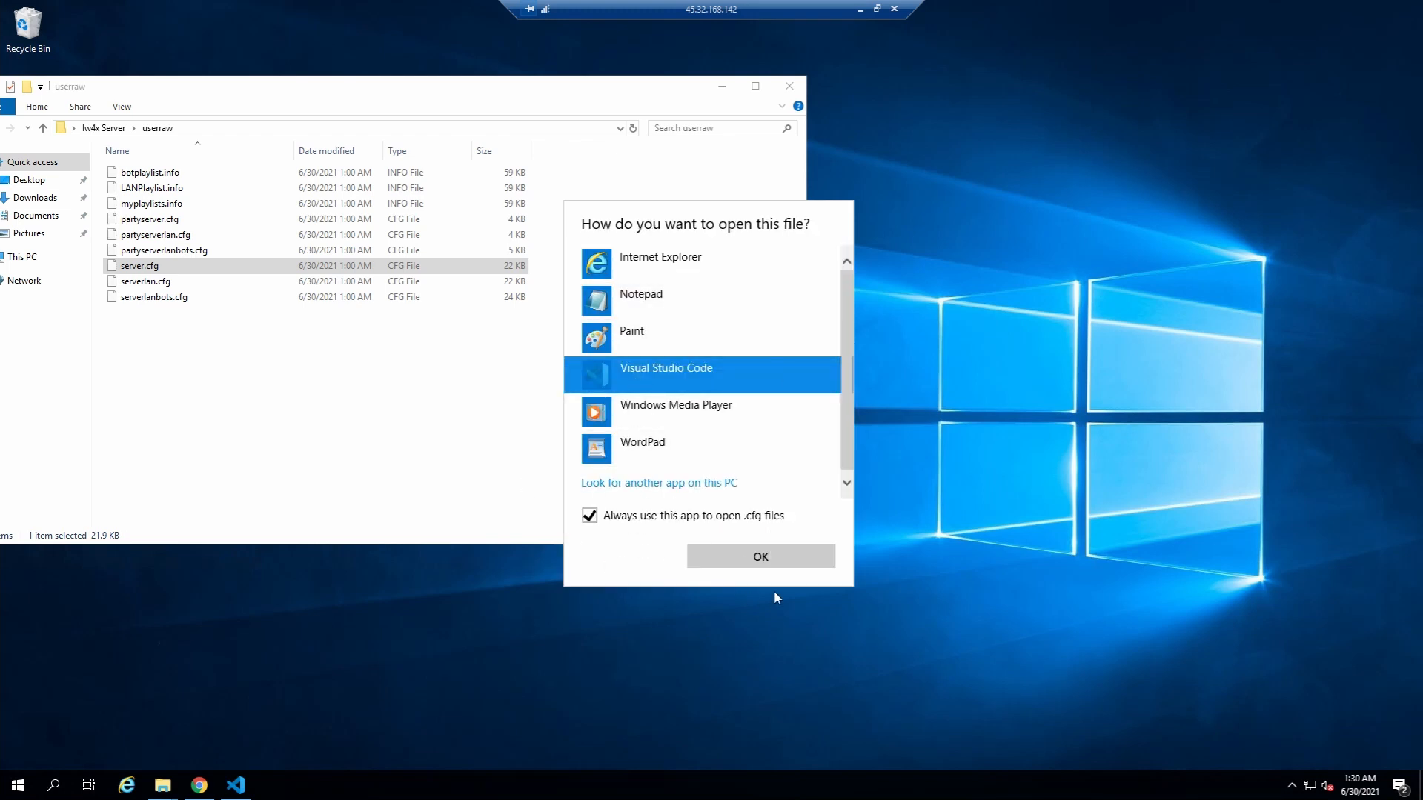
left_click(749, 556)
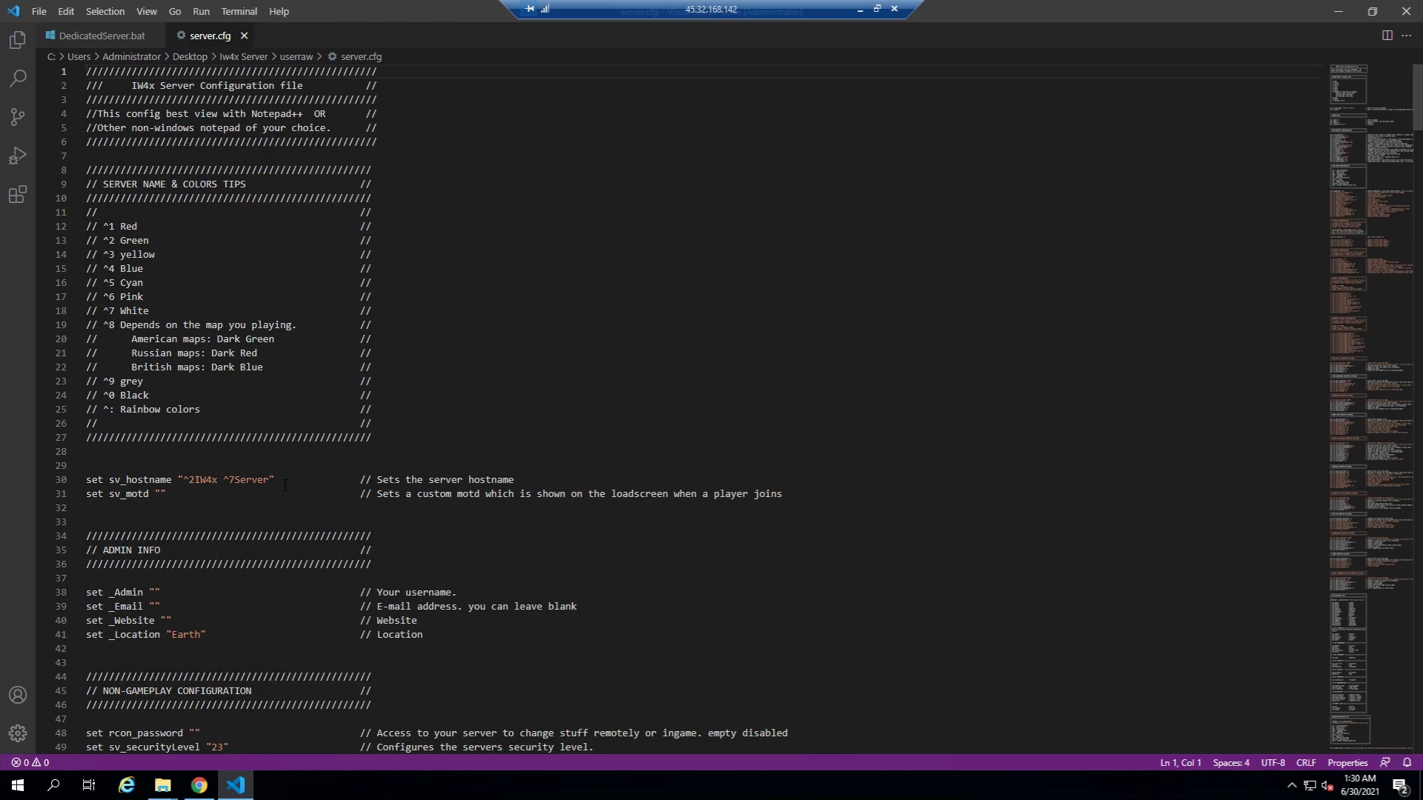
Step: Replace the default ^2IW4x ^7Server hostname with a new colour-coded YouTube Tutorial name
left_click_drag(275, 481, 227, 481)
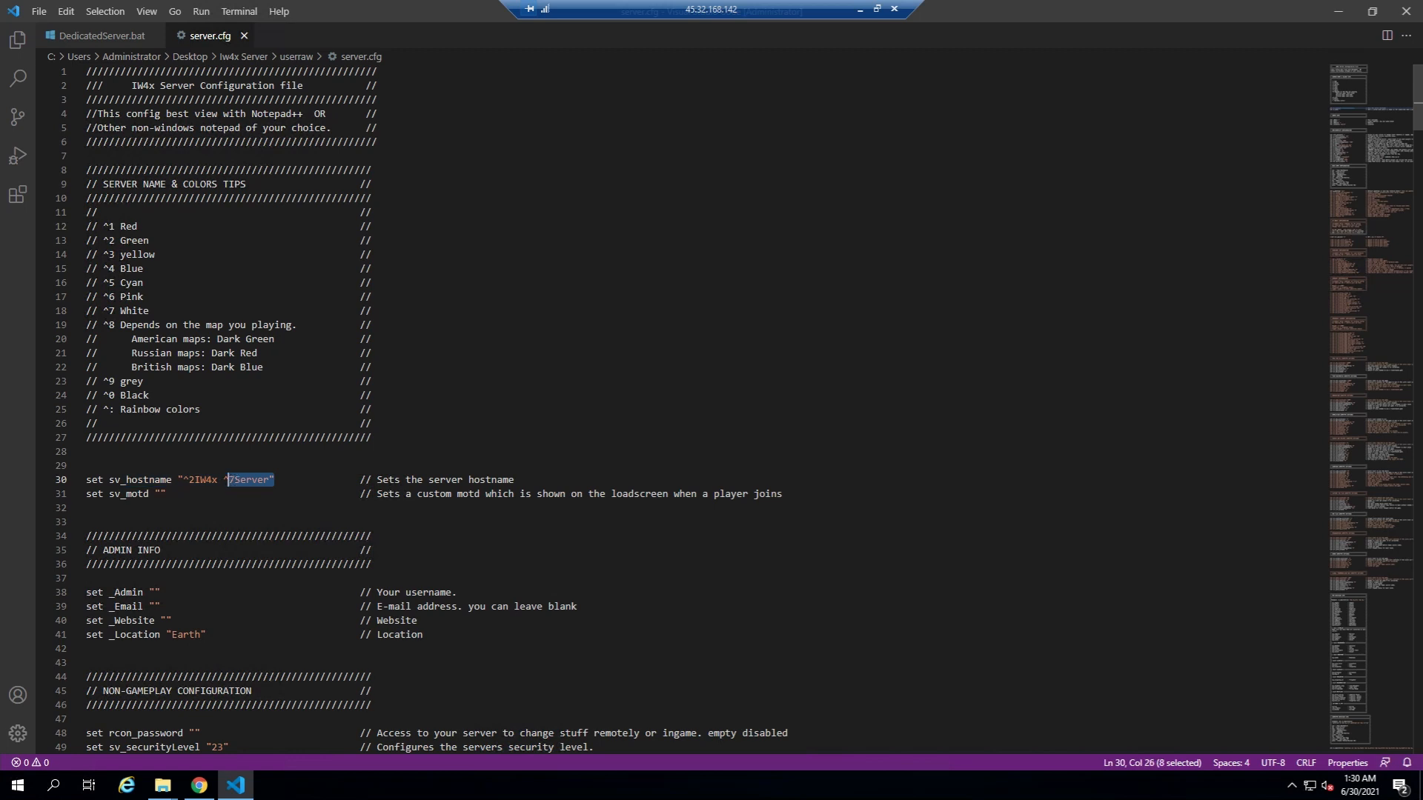
left_click(187, 480)
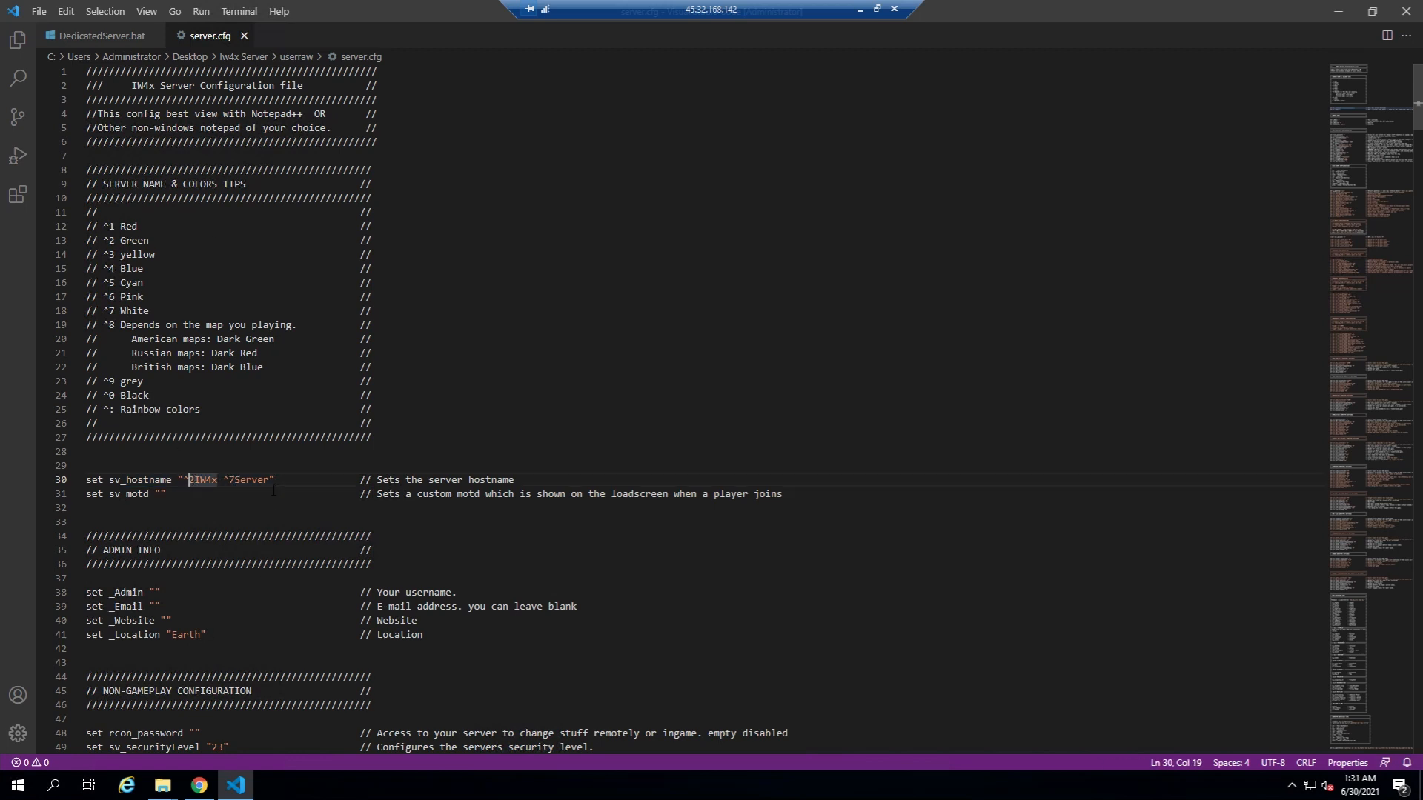
mouse_move(267, 490)
left_mouse_down()
mouse_move(188, 483)
mouse_move(271, 482)
left_mouse_up()
left_click(187, 484)
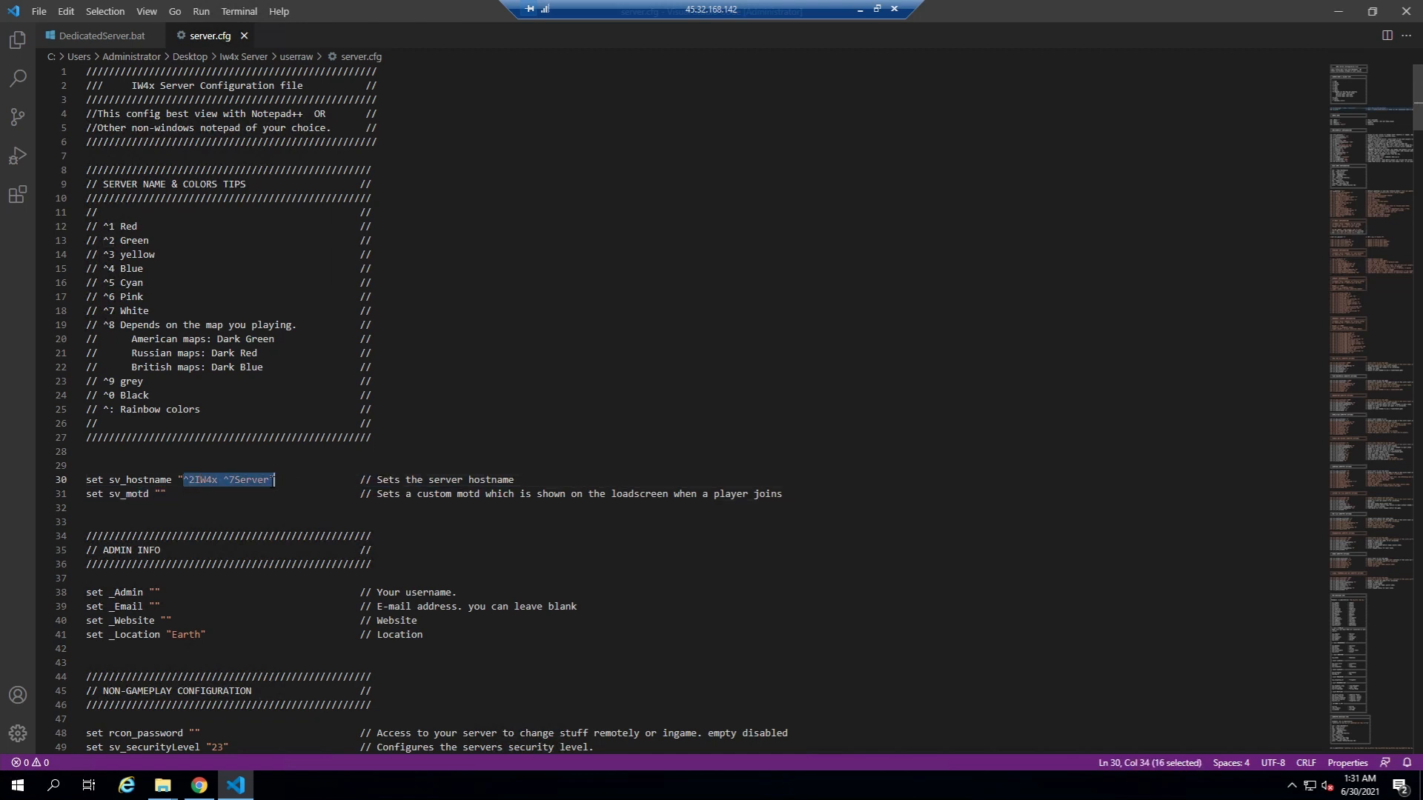
key("BackSpace")
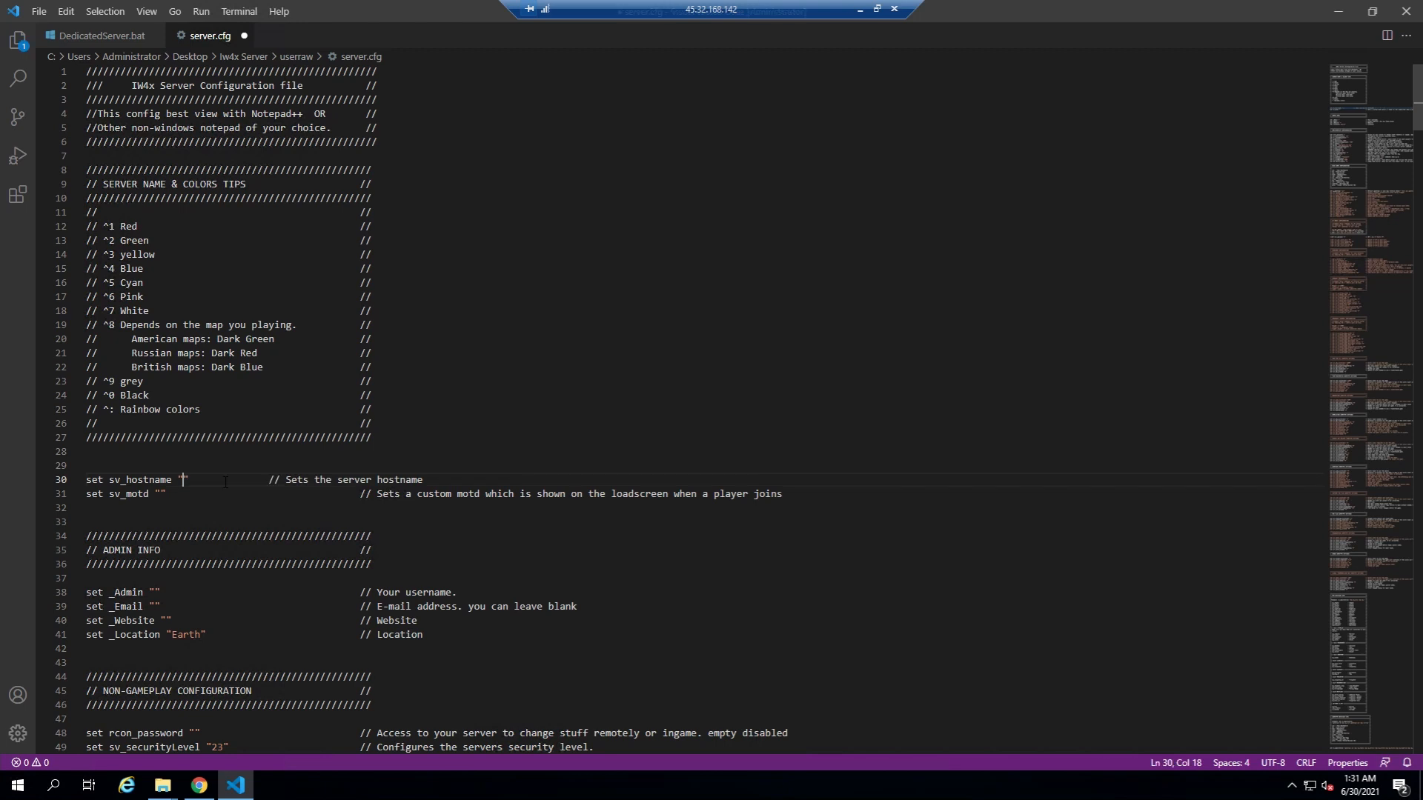
type("^2Eddy")
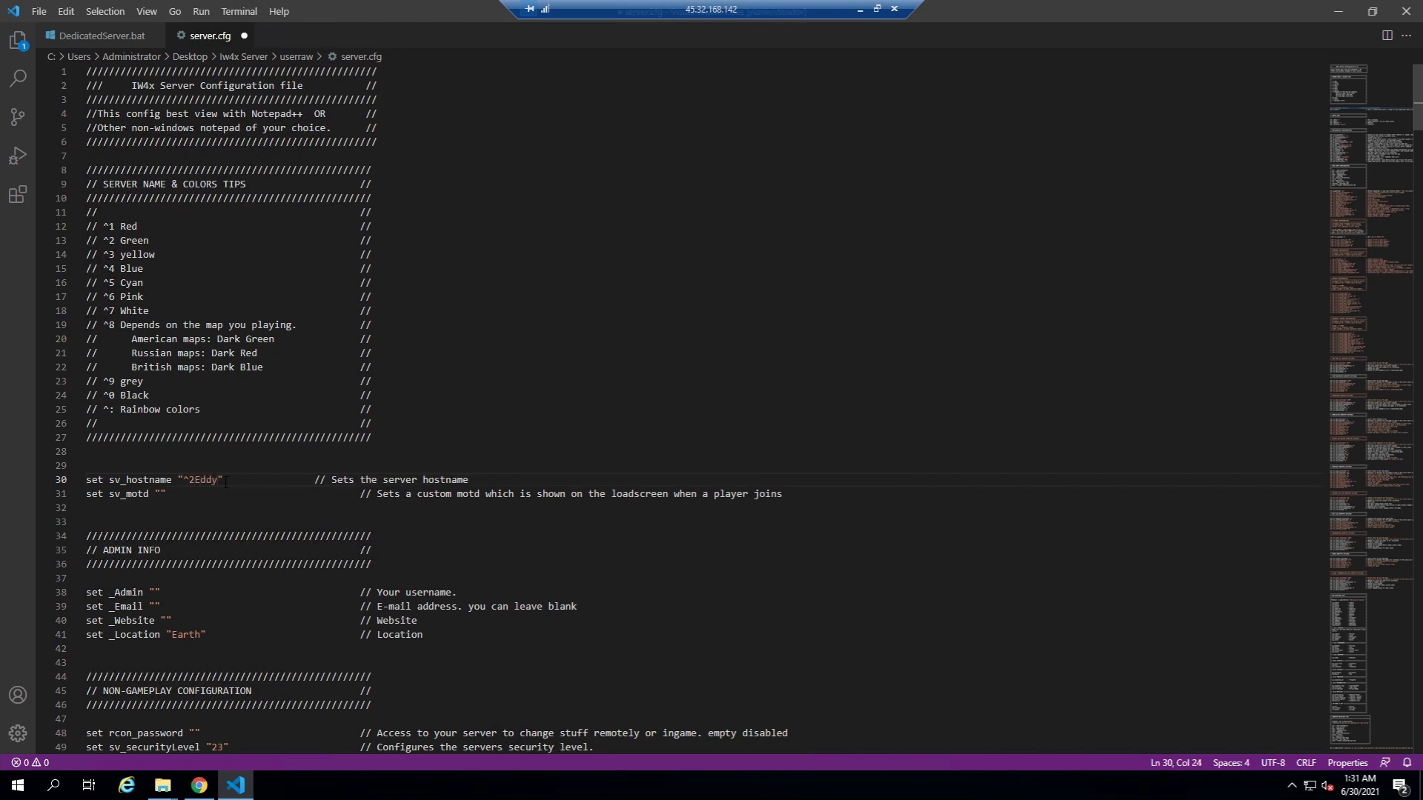
type("^:")
type("You")
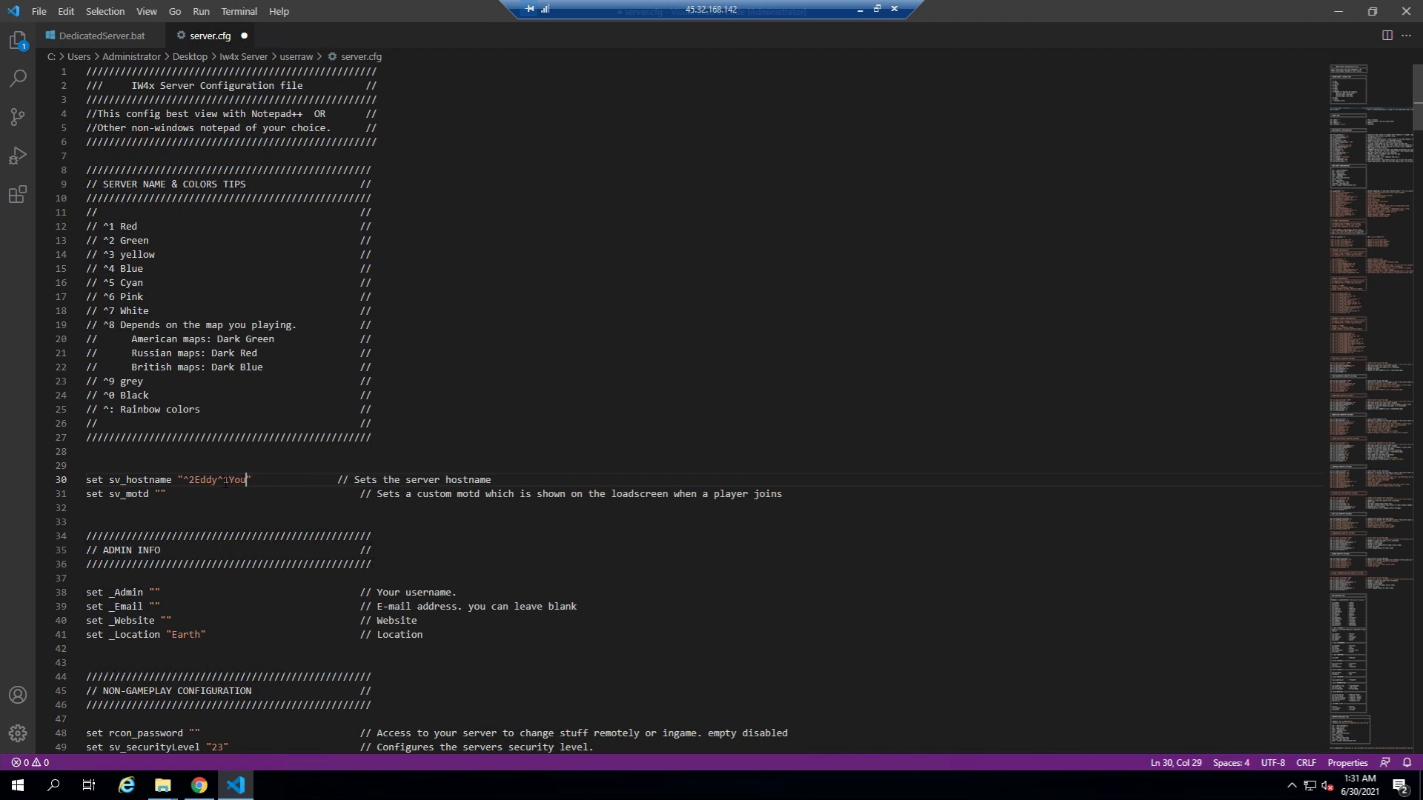
type("^7Tube")
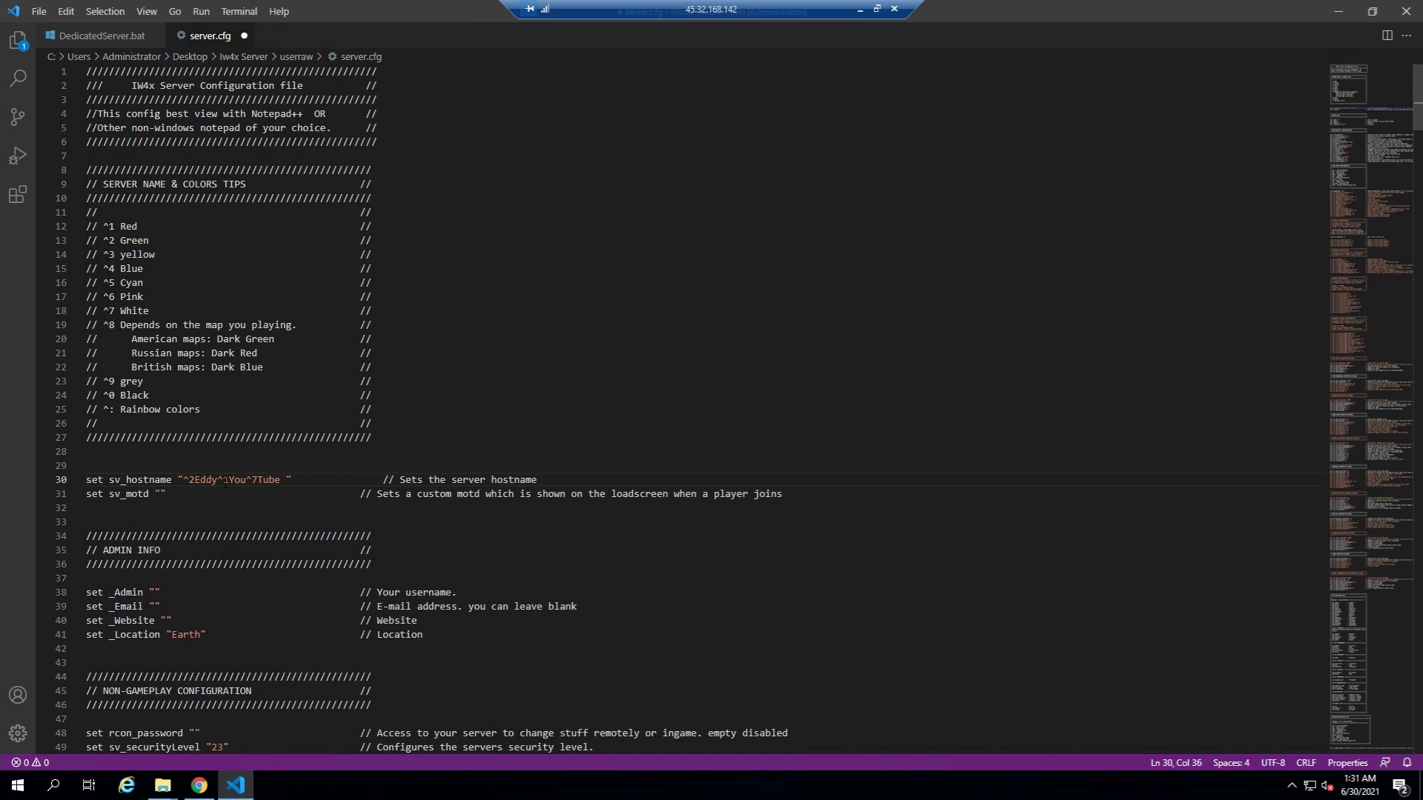
type(" ^3Tutorial")
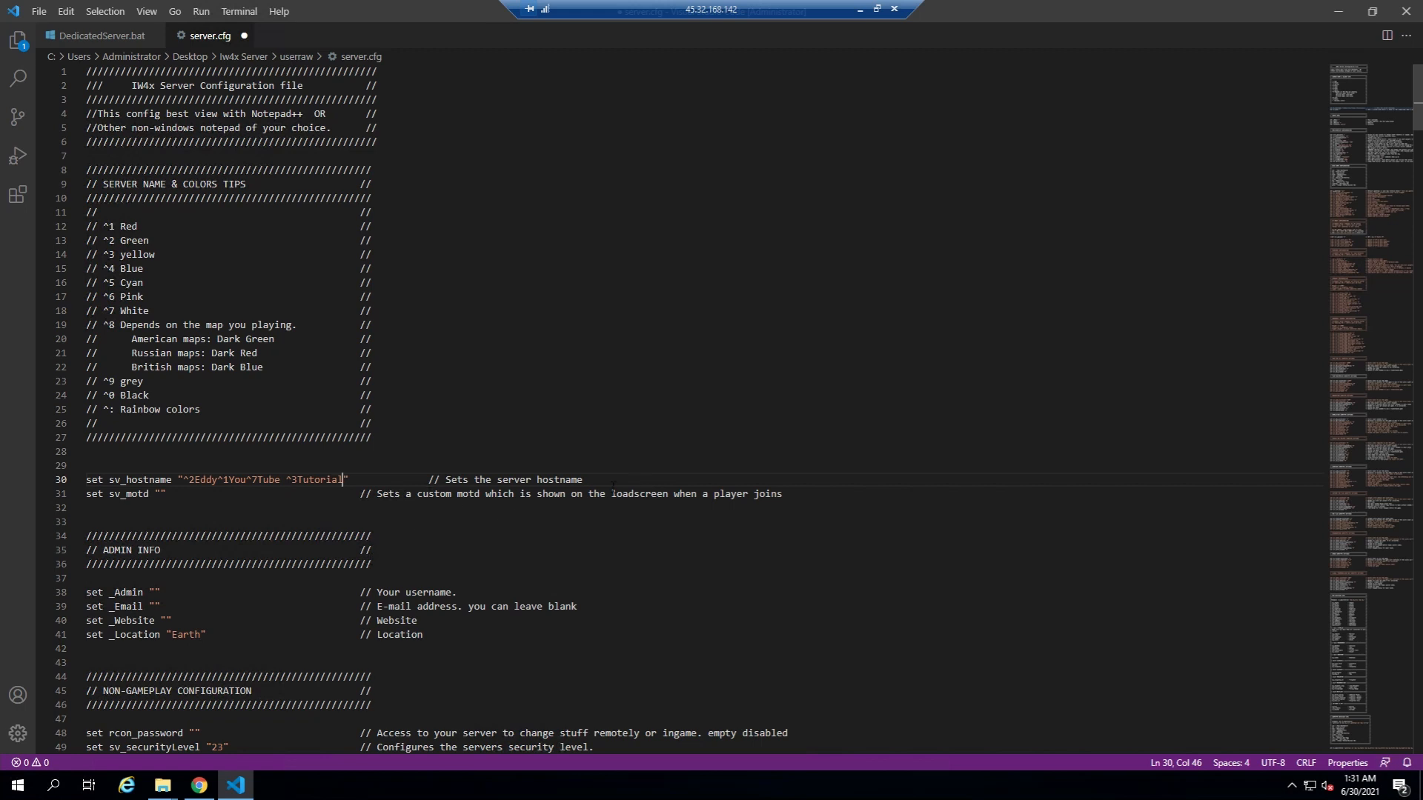
Step: Set sv_motd to 'Thank for joining have a good time ^2Enjoy' and save server.cfg
left_click_drag(612, 494, 708, 494)
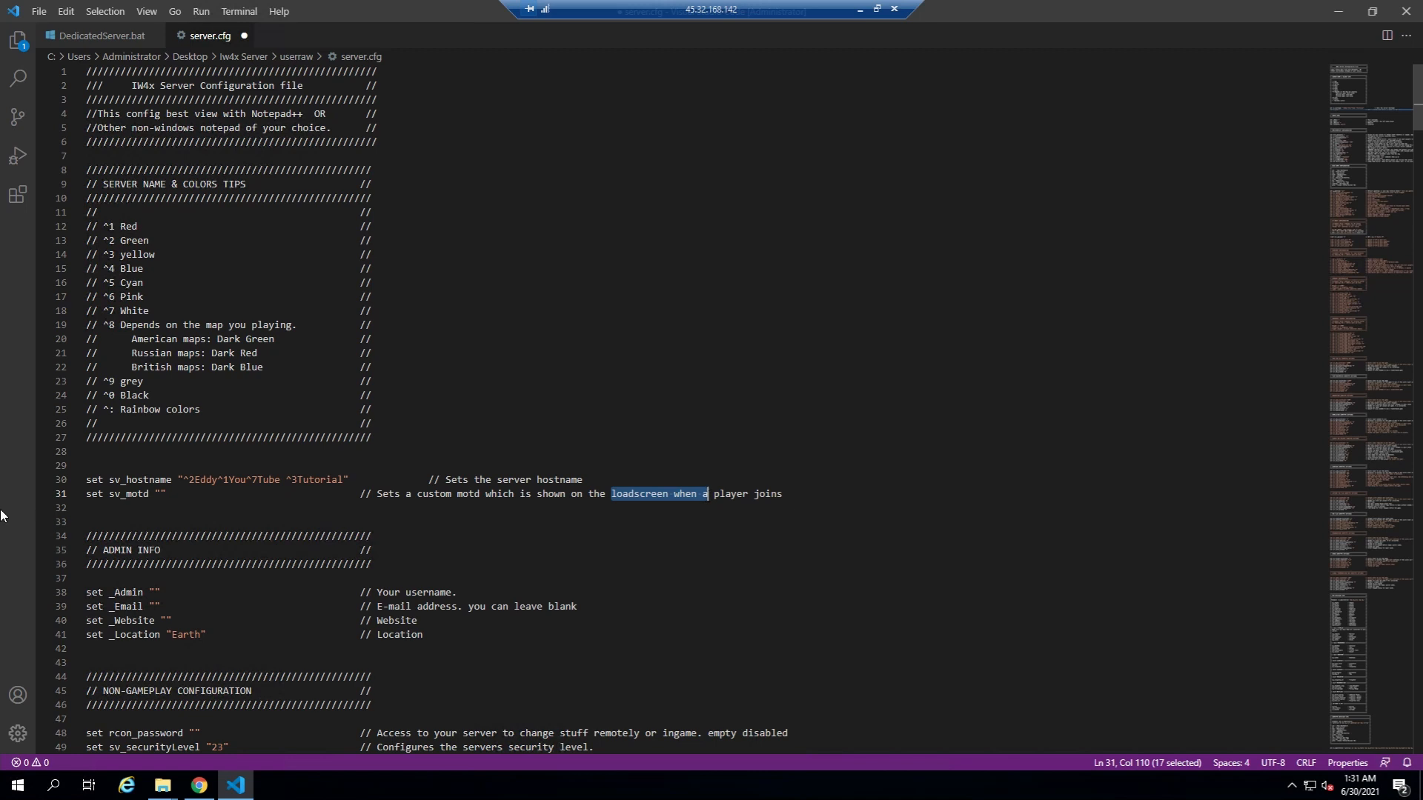
left_click(157, 496)
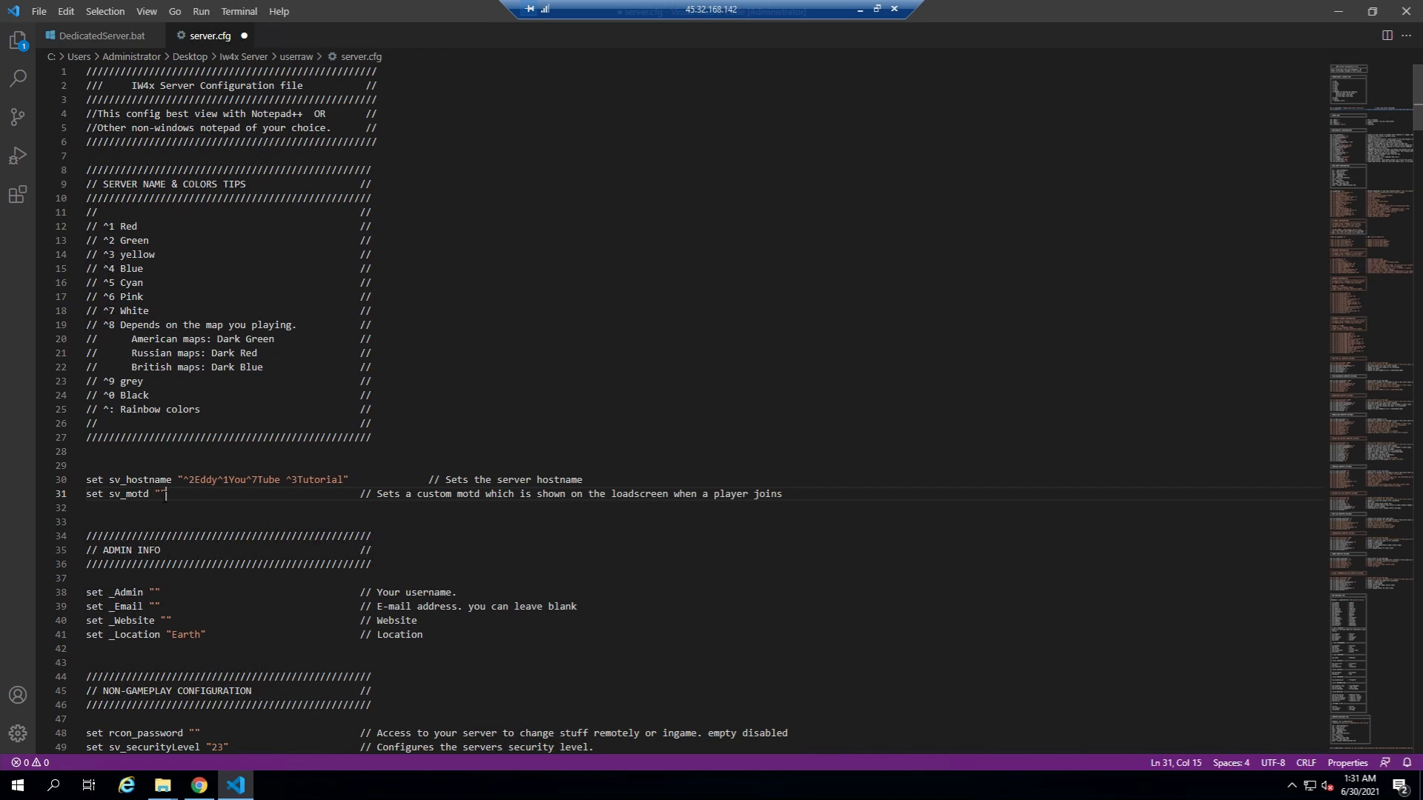
key("Left")
type("Thank f")
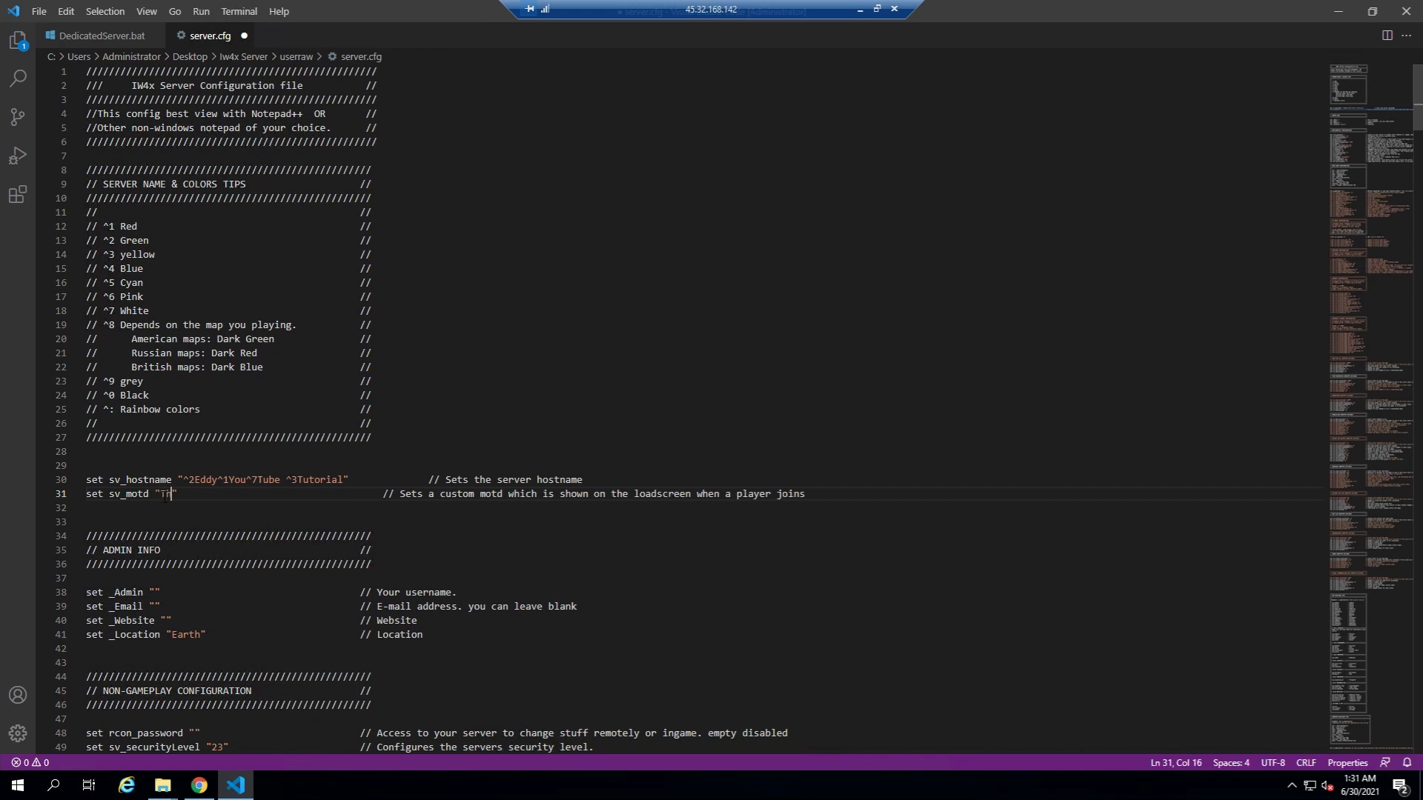
type("or ")
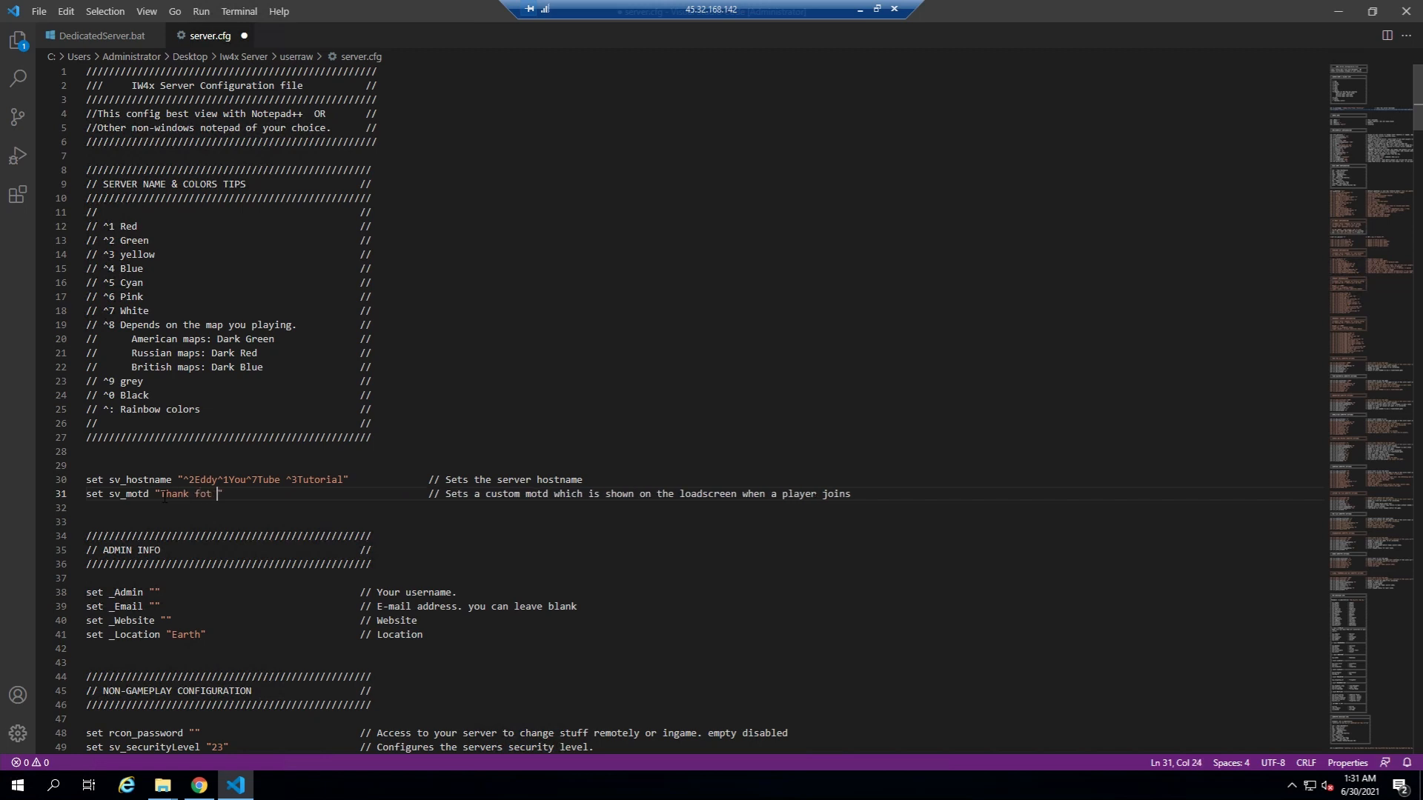
type("joinin")
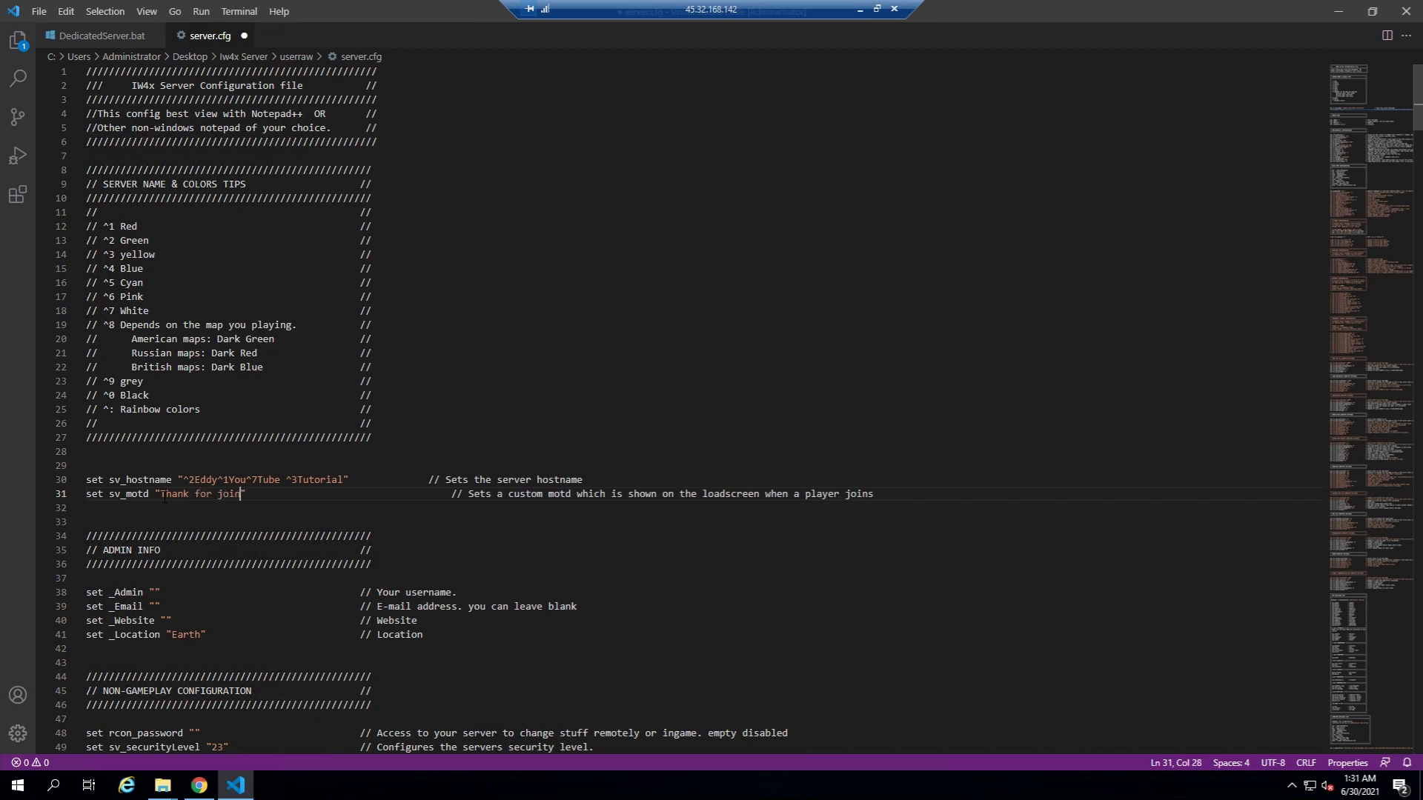
key("BackSpace")
type("g have a ")
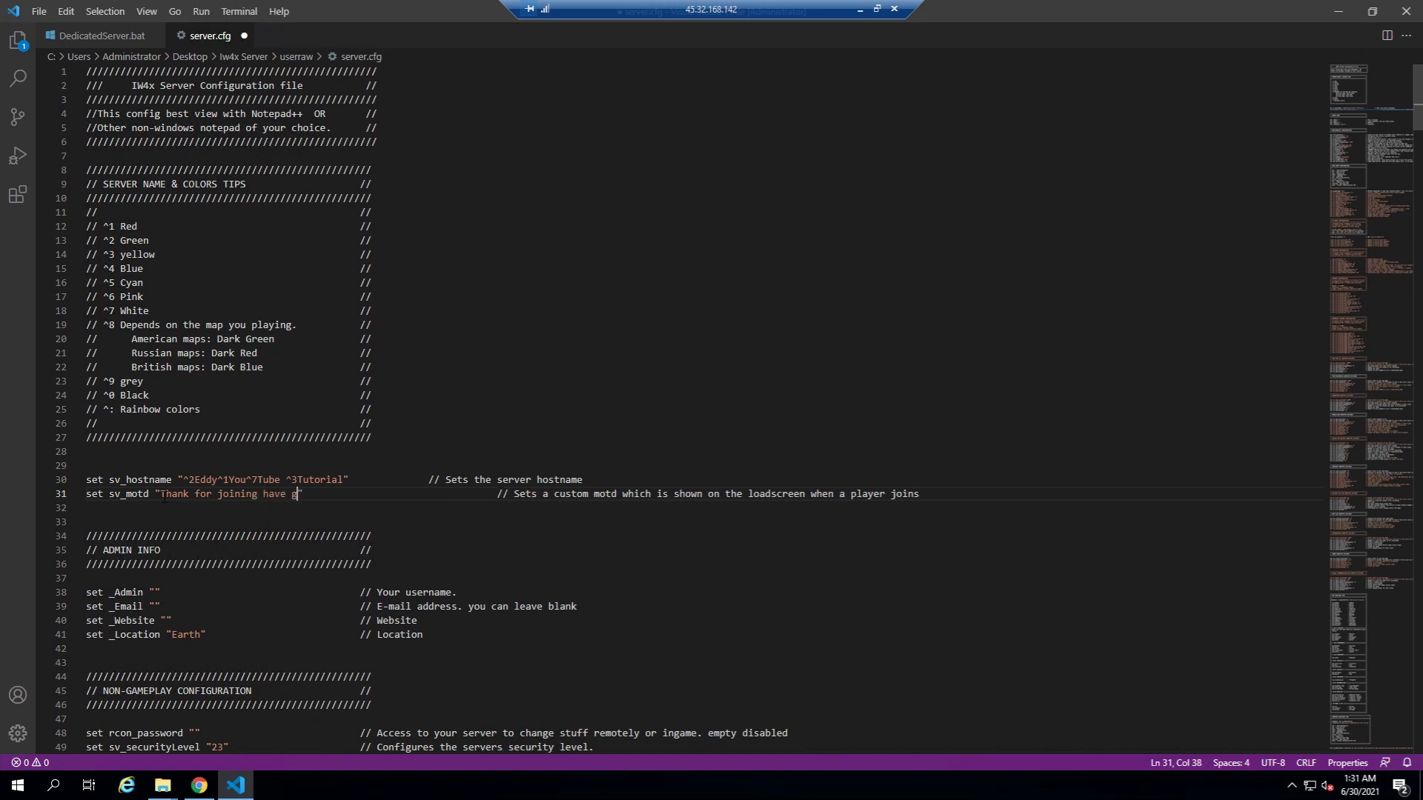
type("good time ")
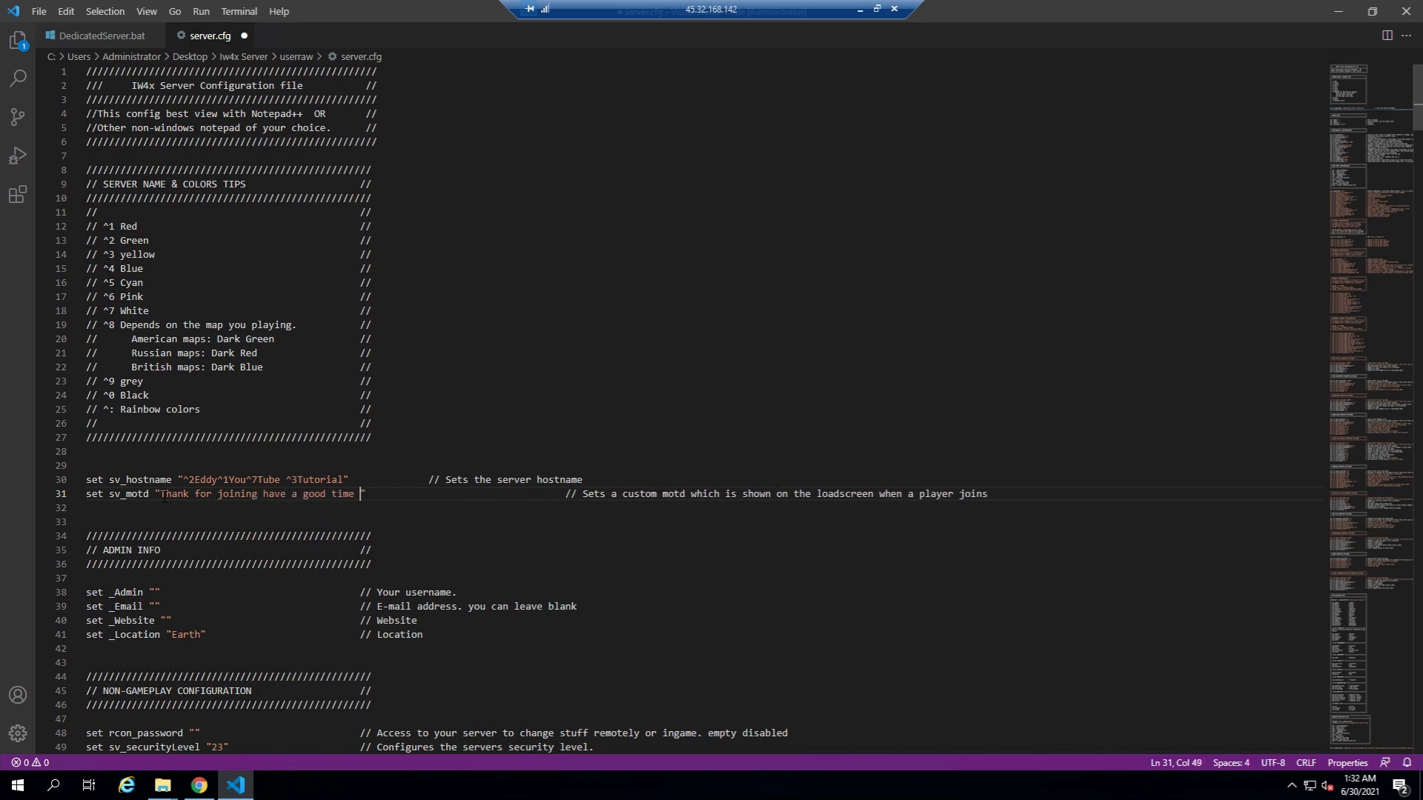
type("^2En")
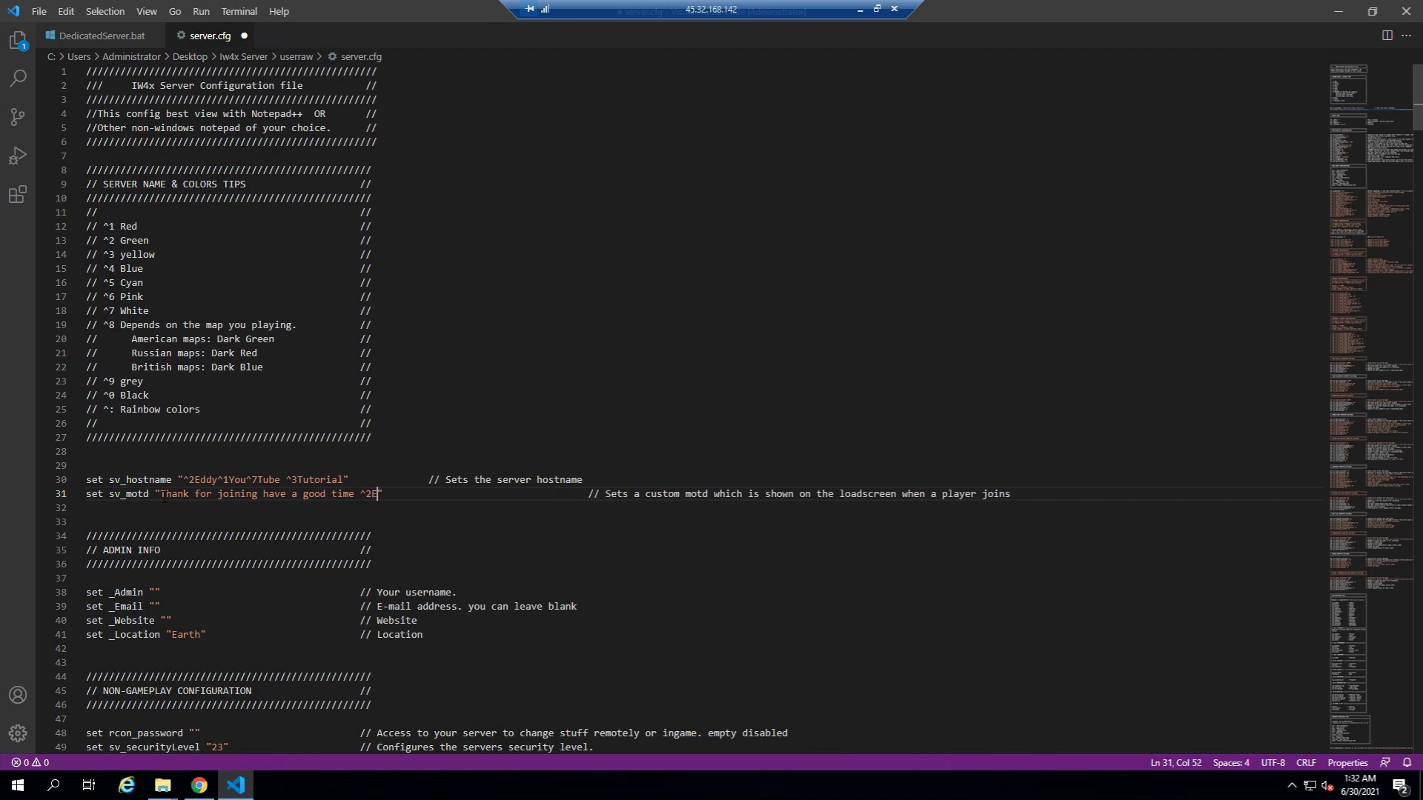
type("joy")
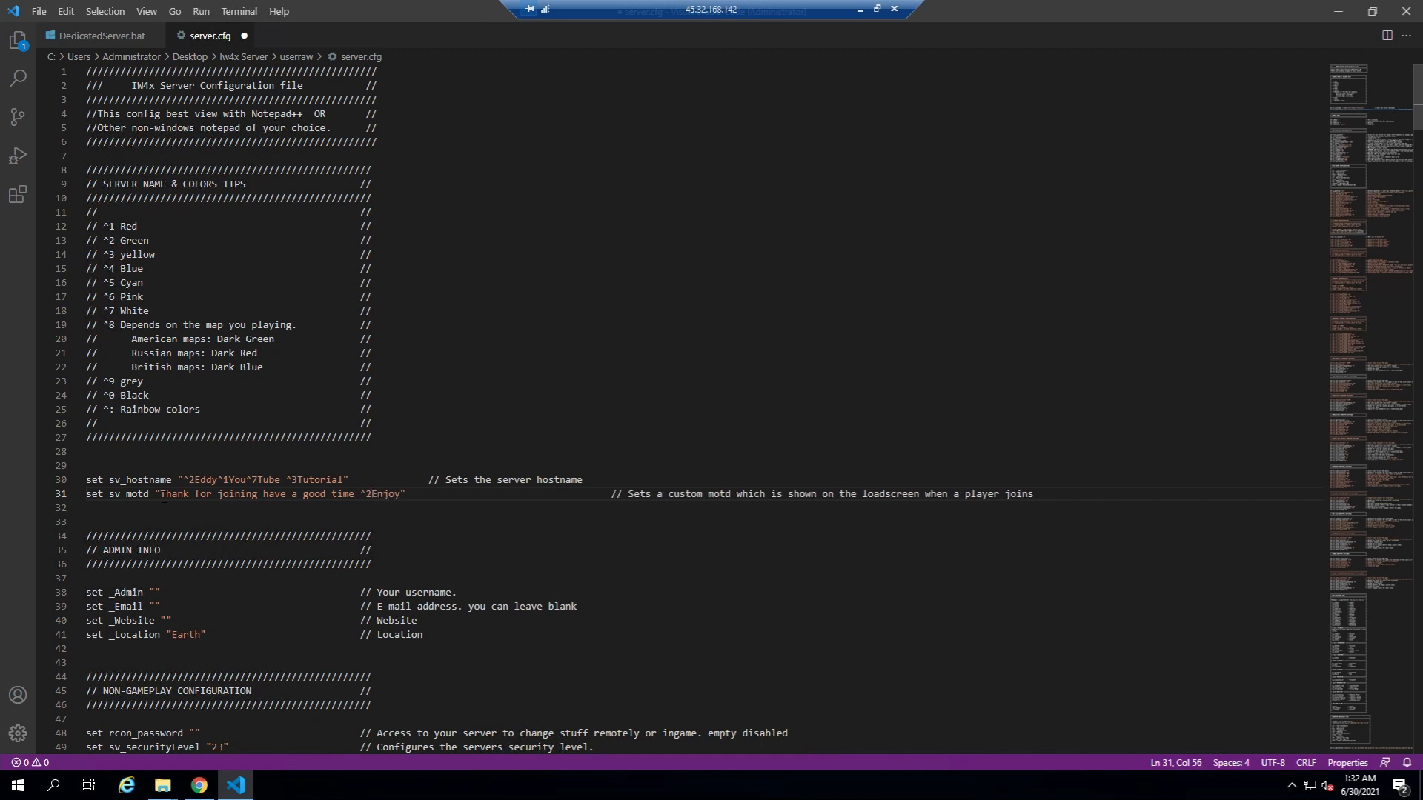
key("ctrl+s")
scroll(164, 498, "down", 3)
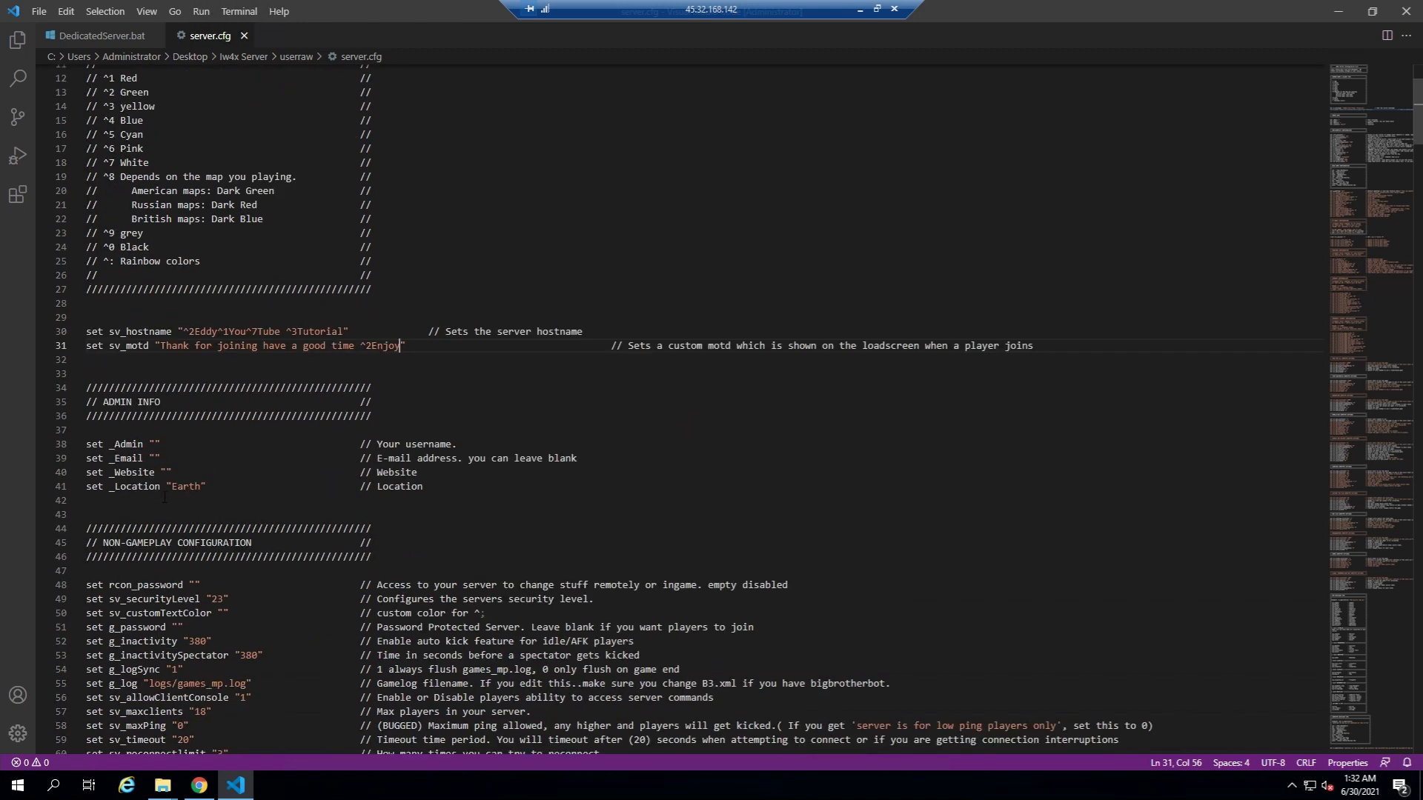
scroll(165, 498, "down", 2)
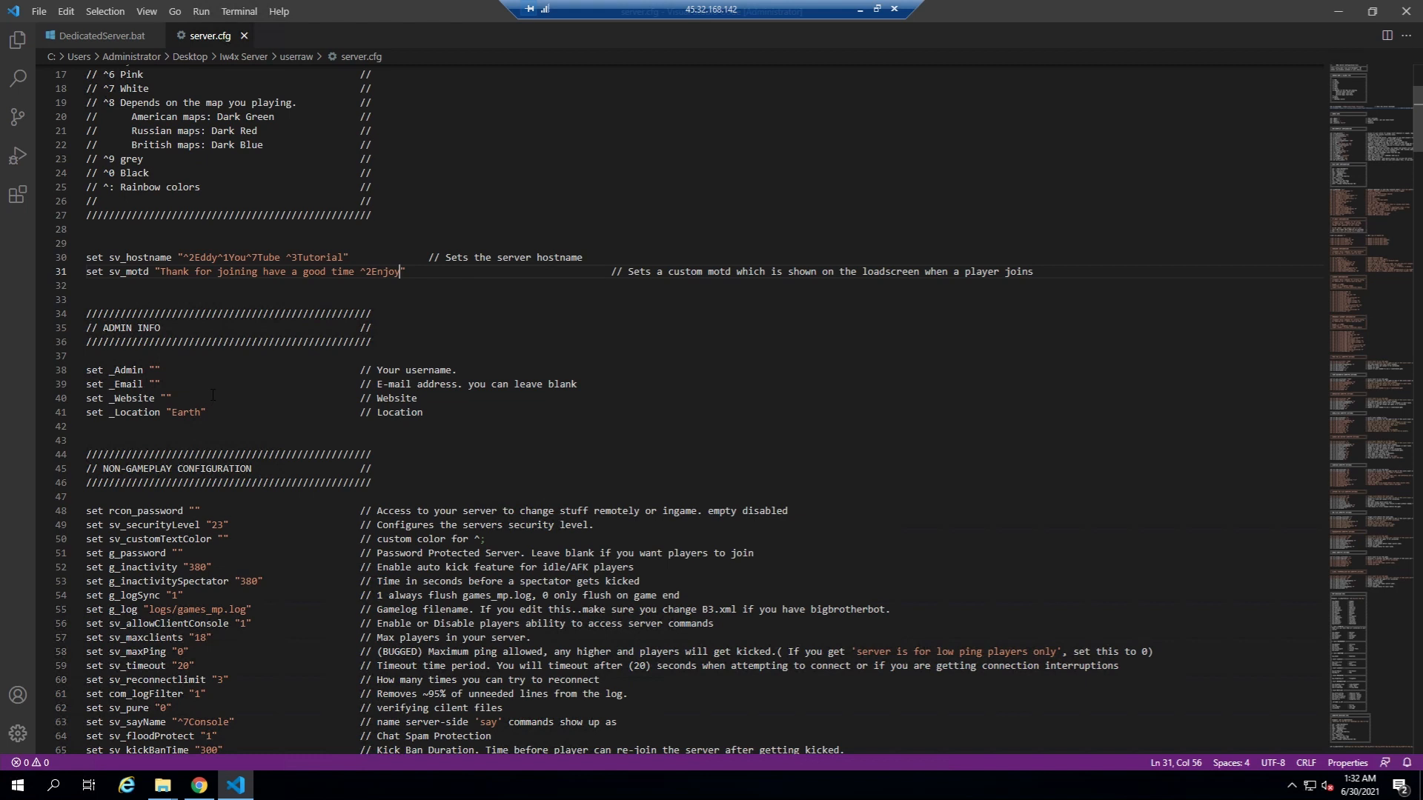
scroll(196, 320, "down", 3)
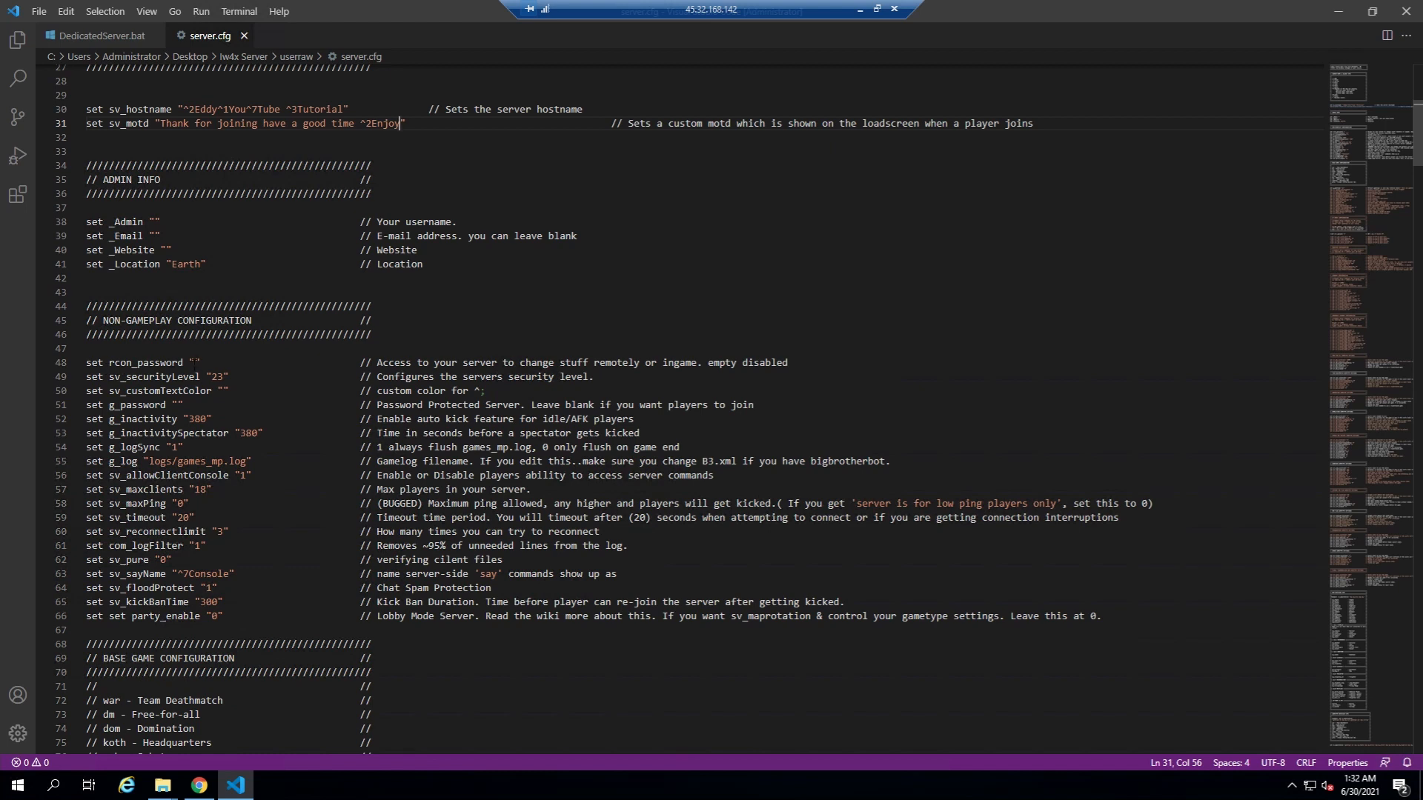
left_click(191, 363)
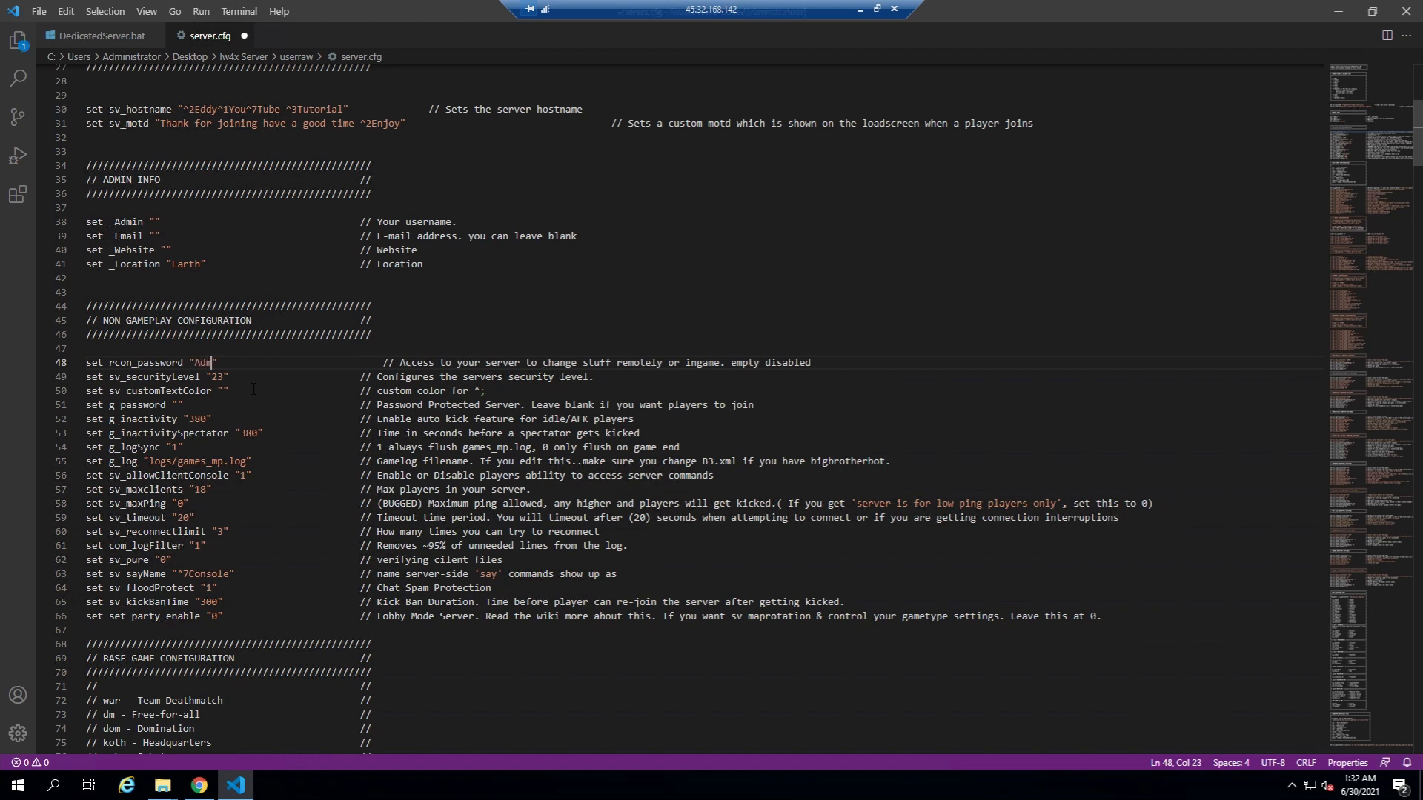
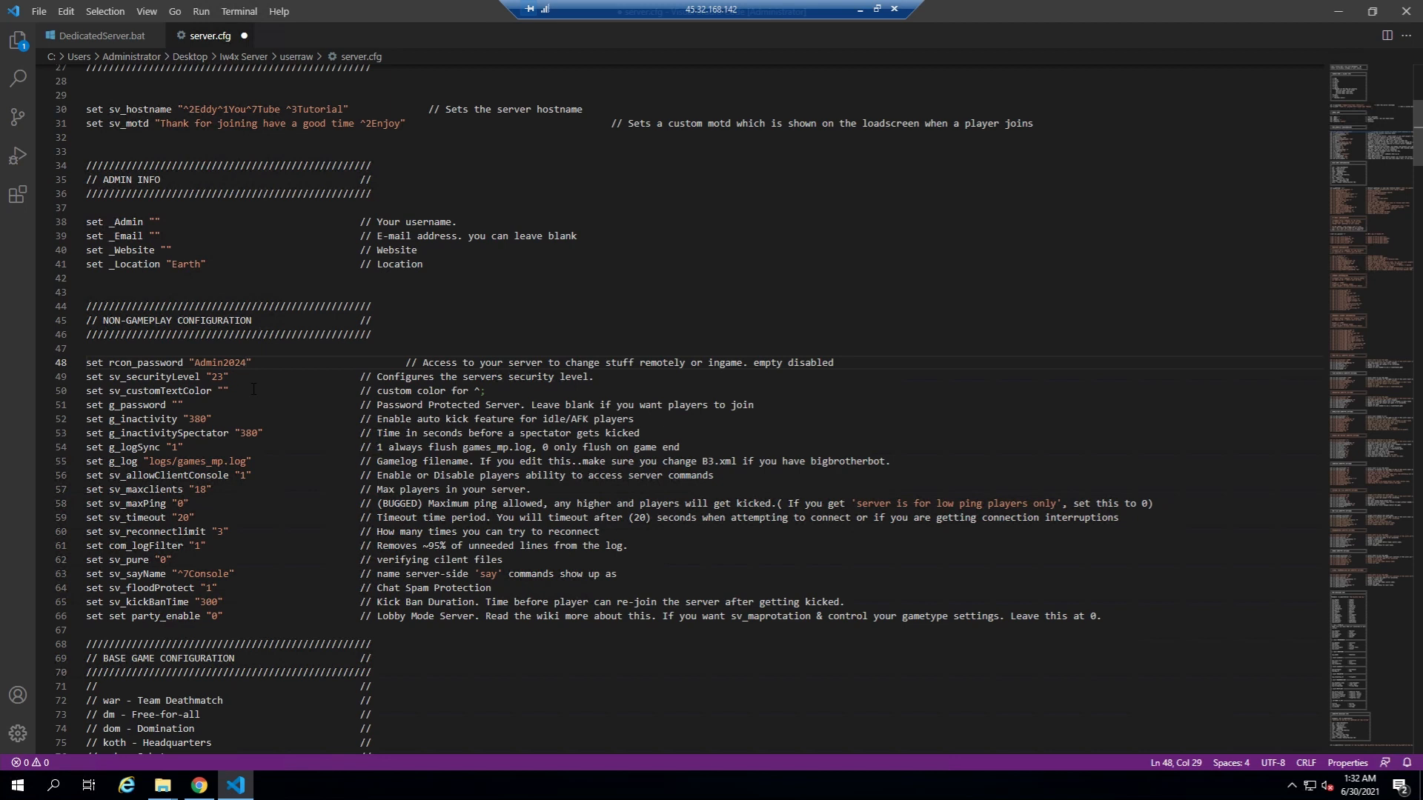
key("ctrl+s")
scroll(178, 376, "down", 11)
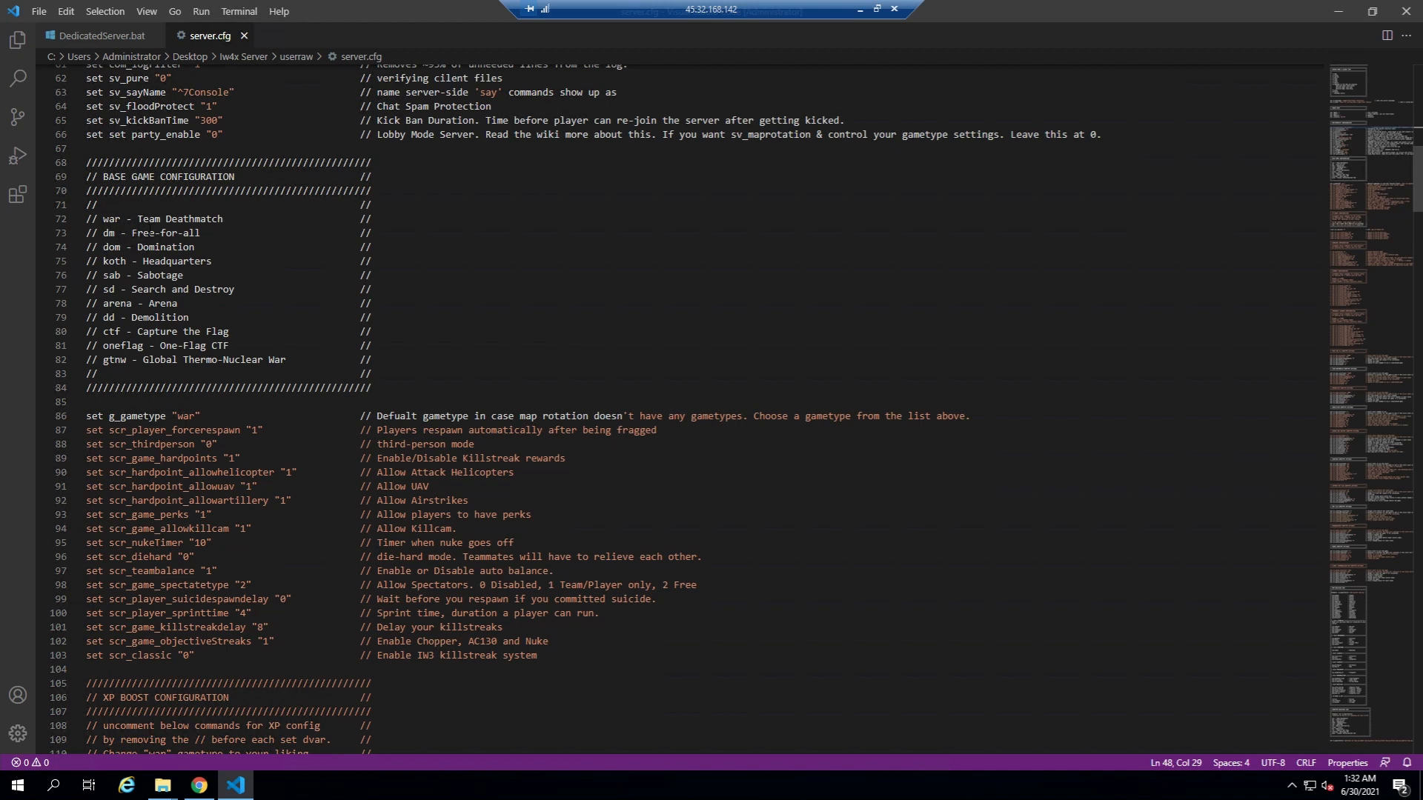
scroll(161, 233, "down", 5)
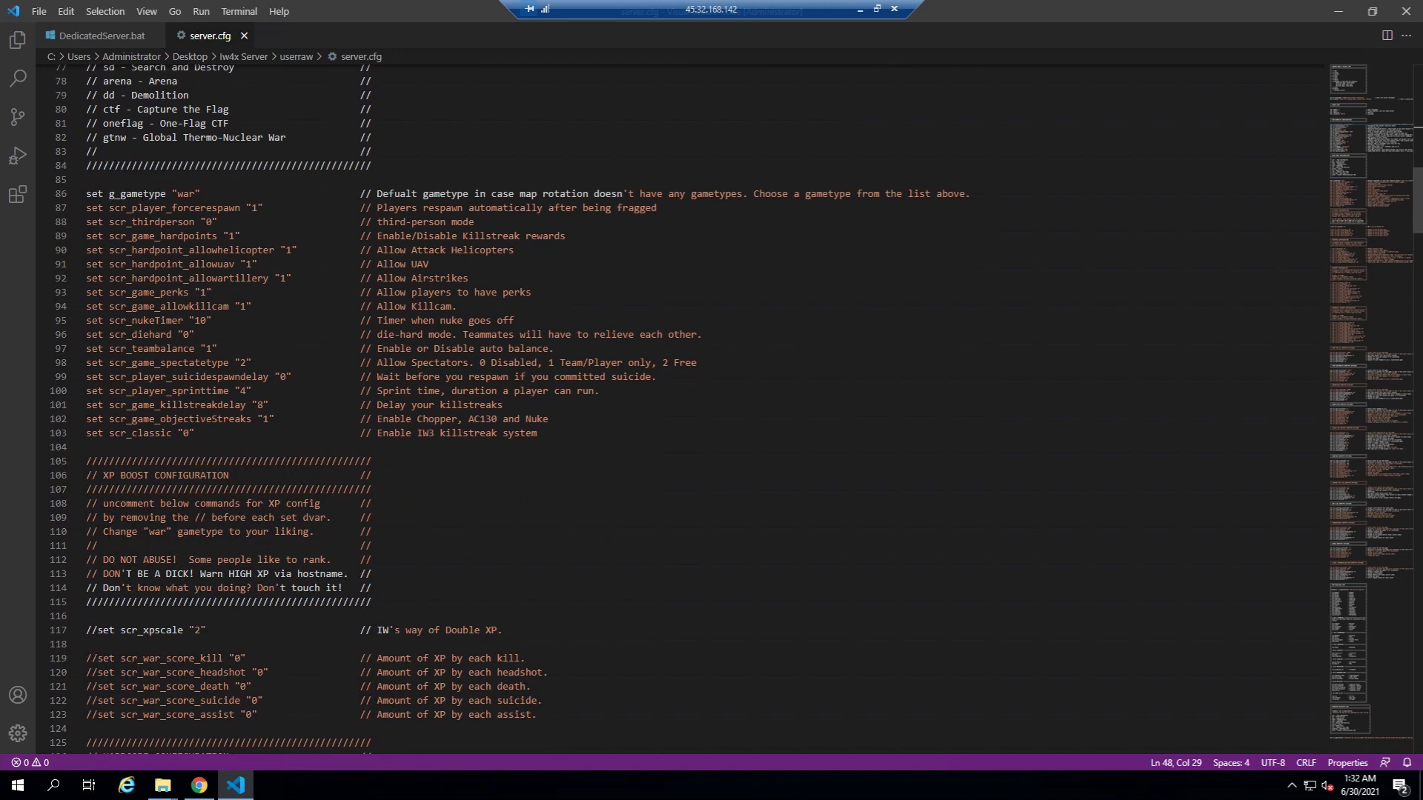
scroll(123, 236, "down", 4)
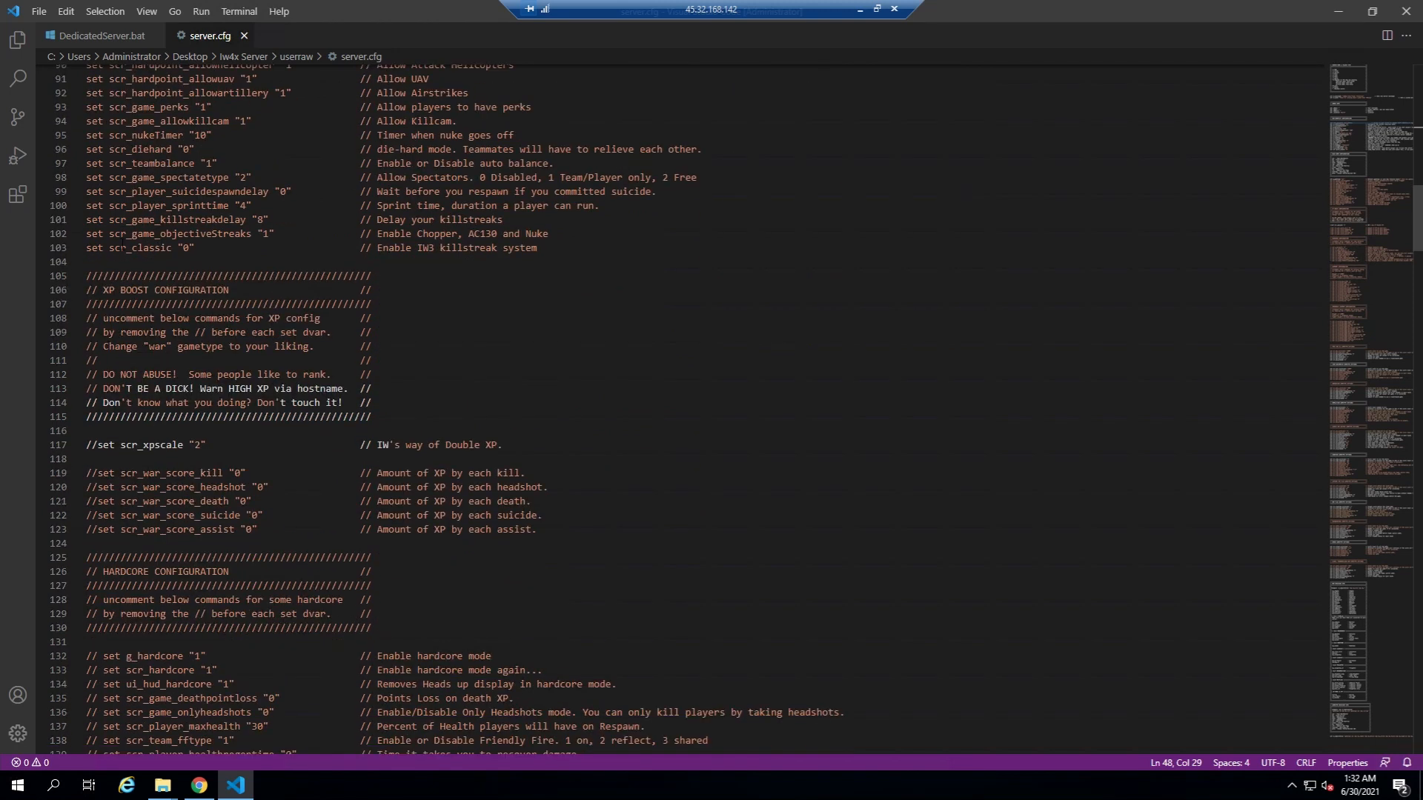
scroll(116, 215, "up", 3)
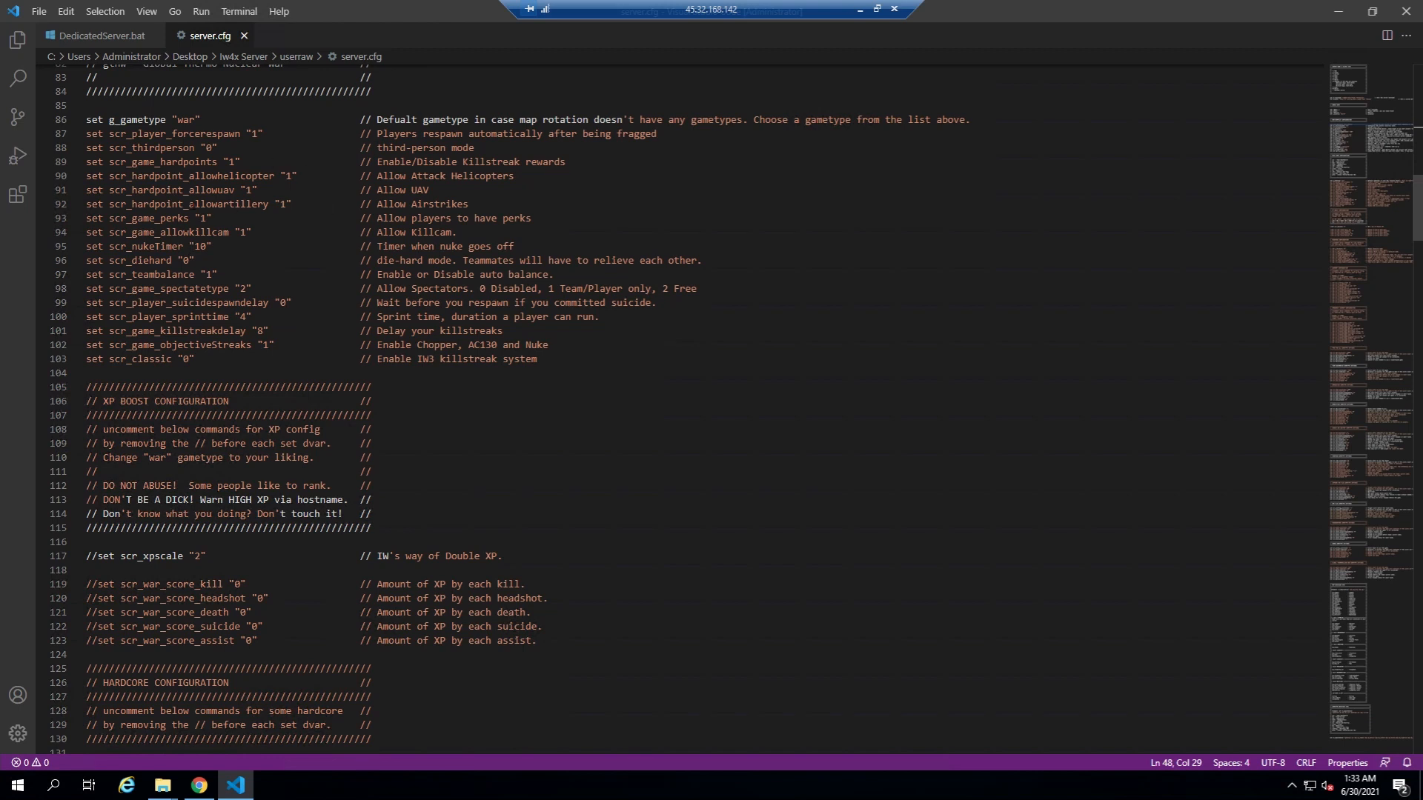
scroll(59, 267, "down", 3)
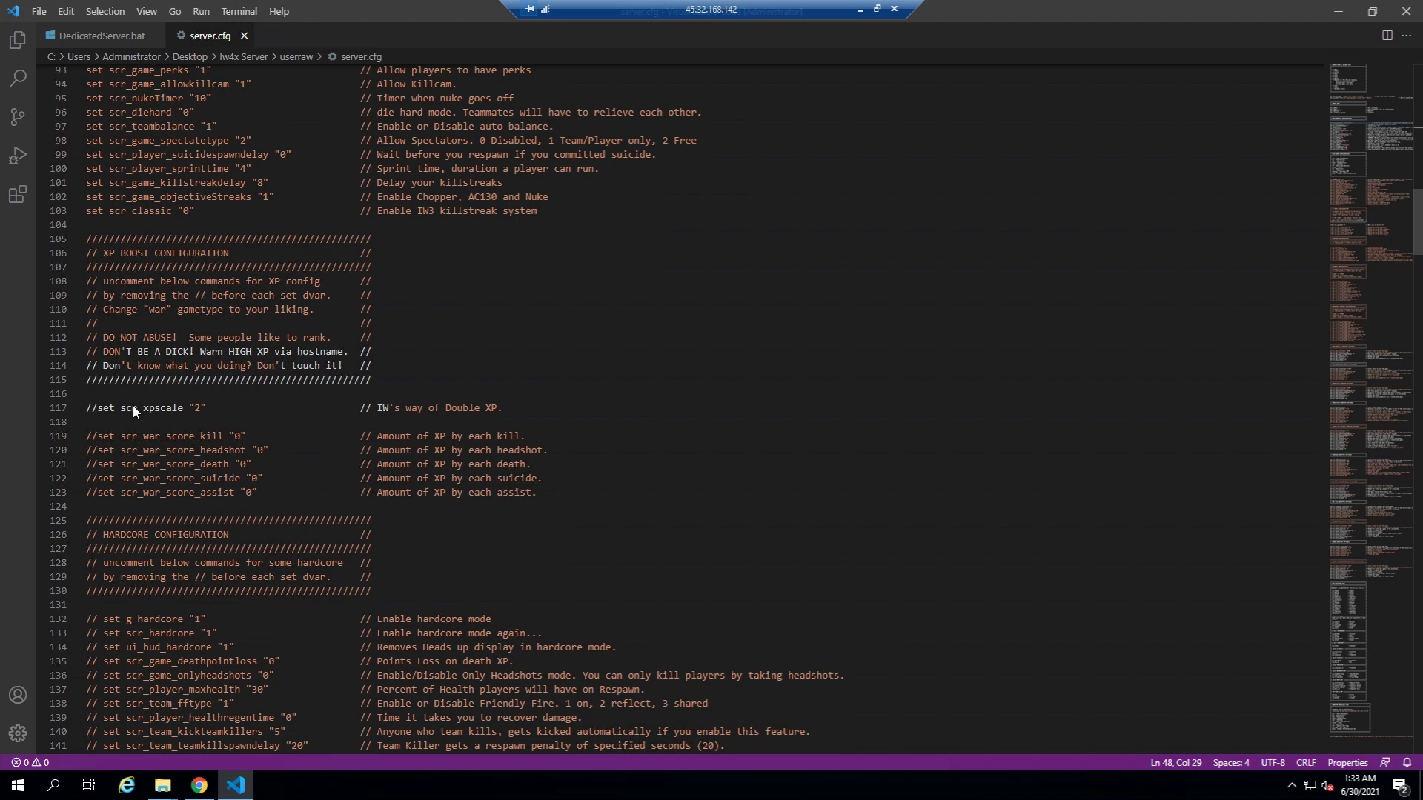
scroll(270, 408, "down", 3)
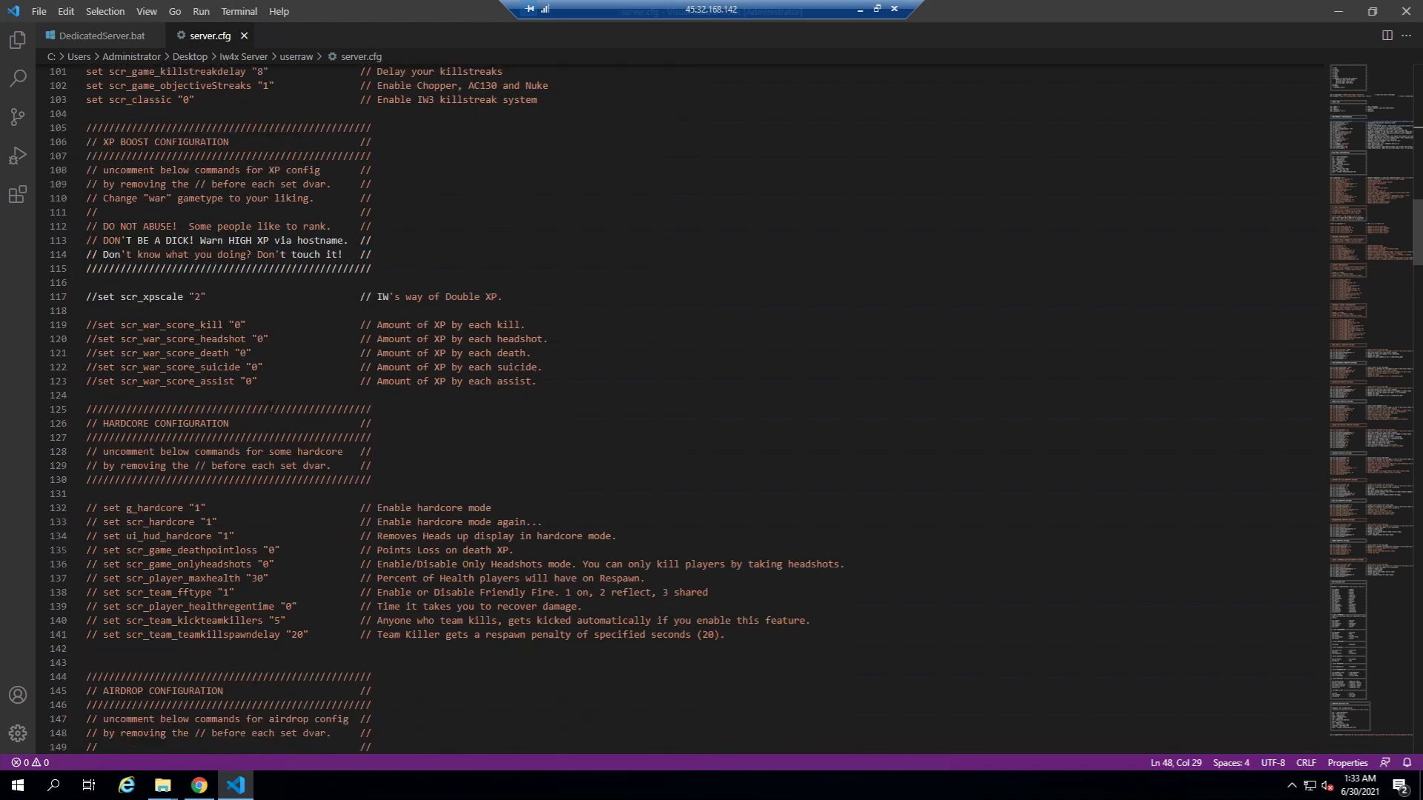
scroll(270, 406, "down", 7)
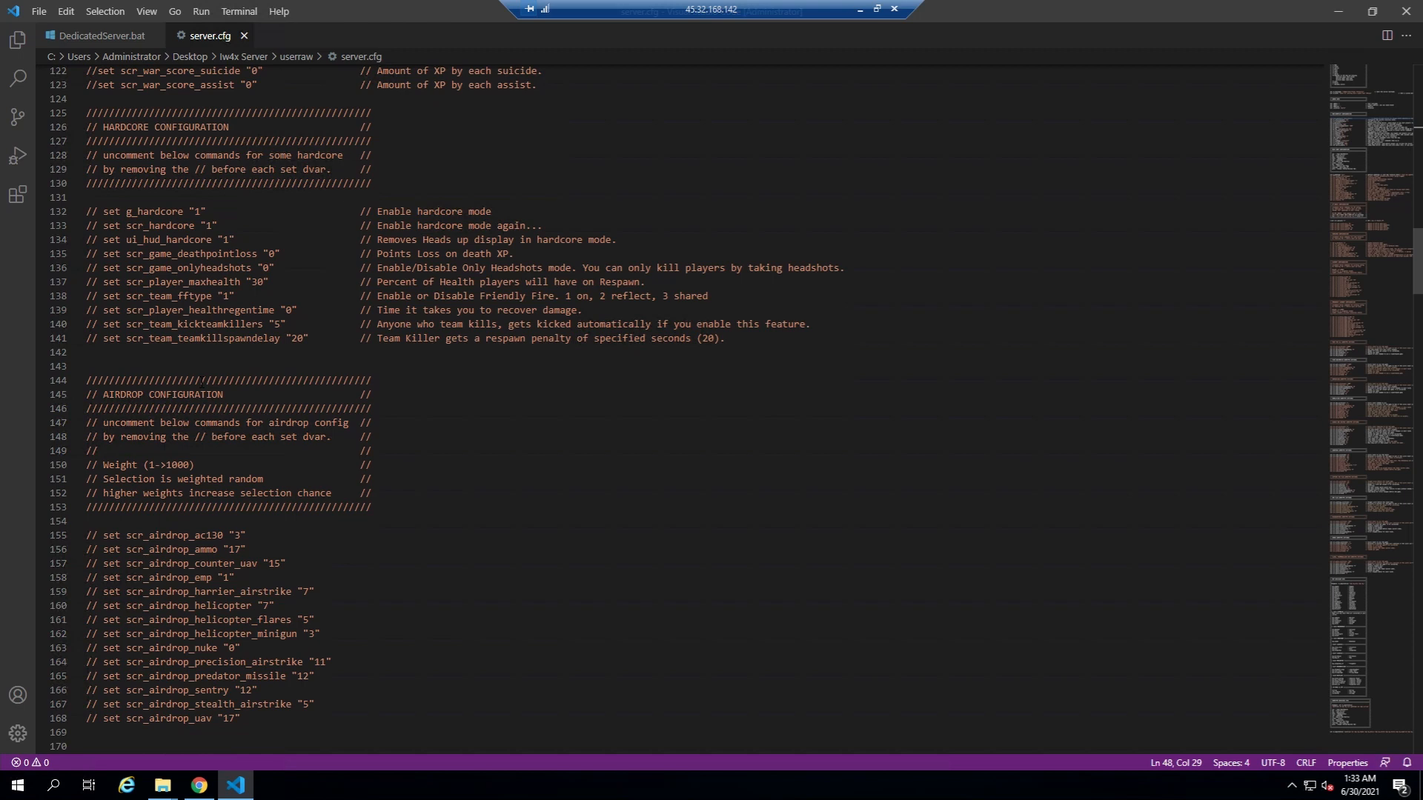
scroll(203, 380, "down", 8)
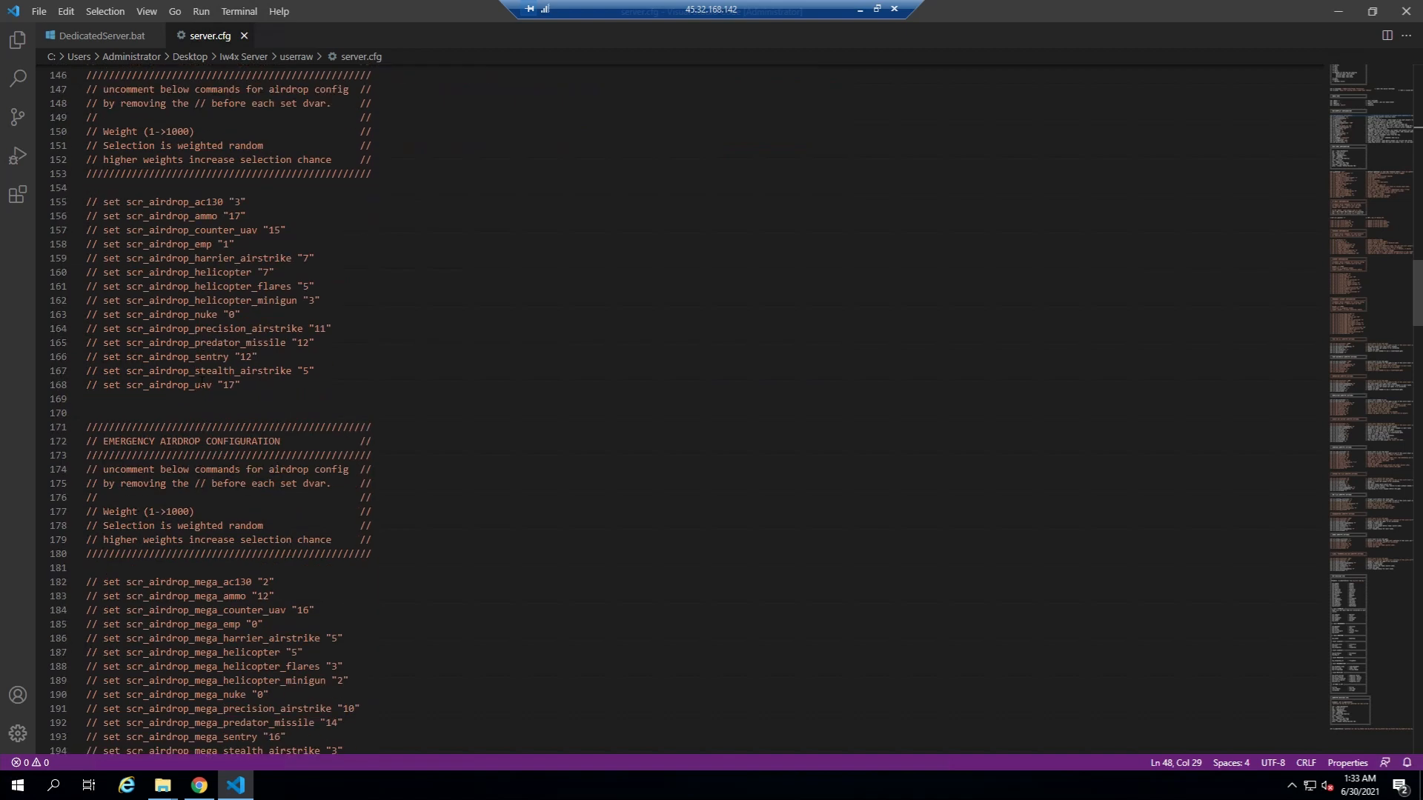
scroll(202, 380, "down", 12)
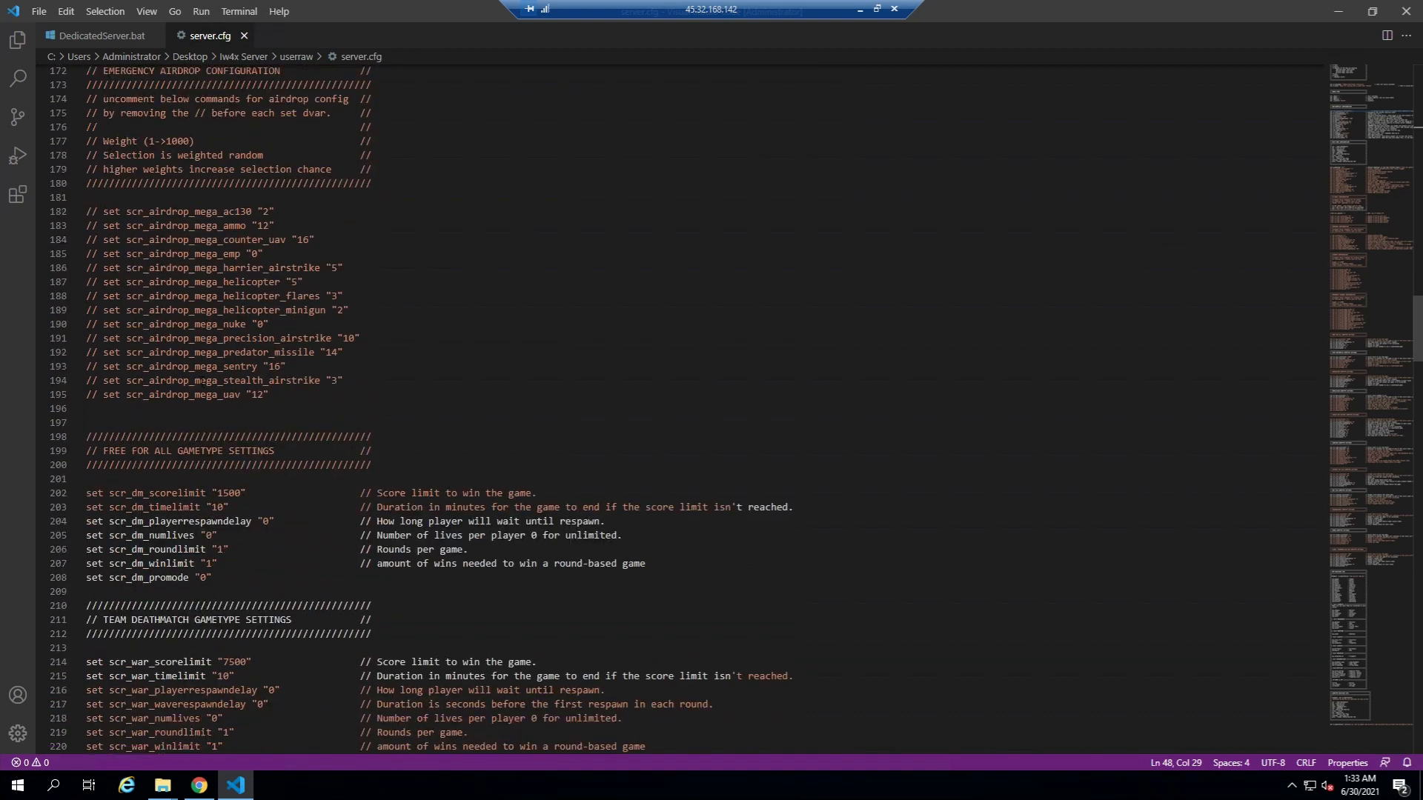
scroll(201, 382, "down", 3)
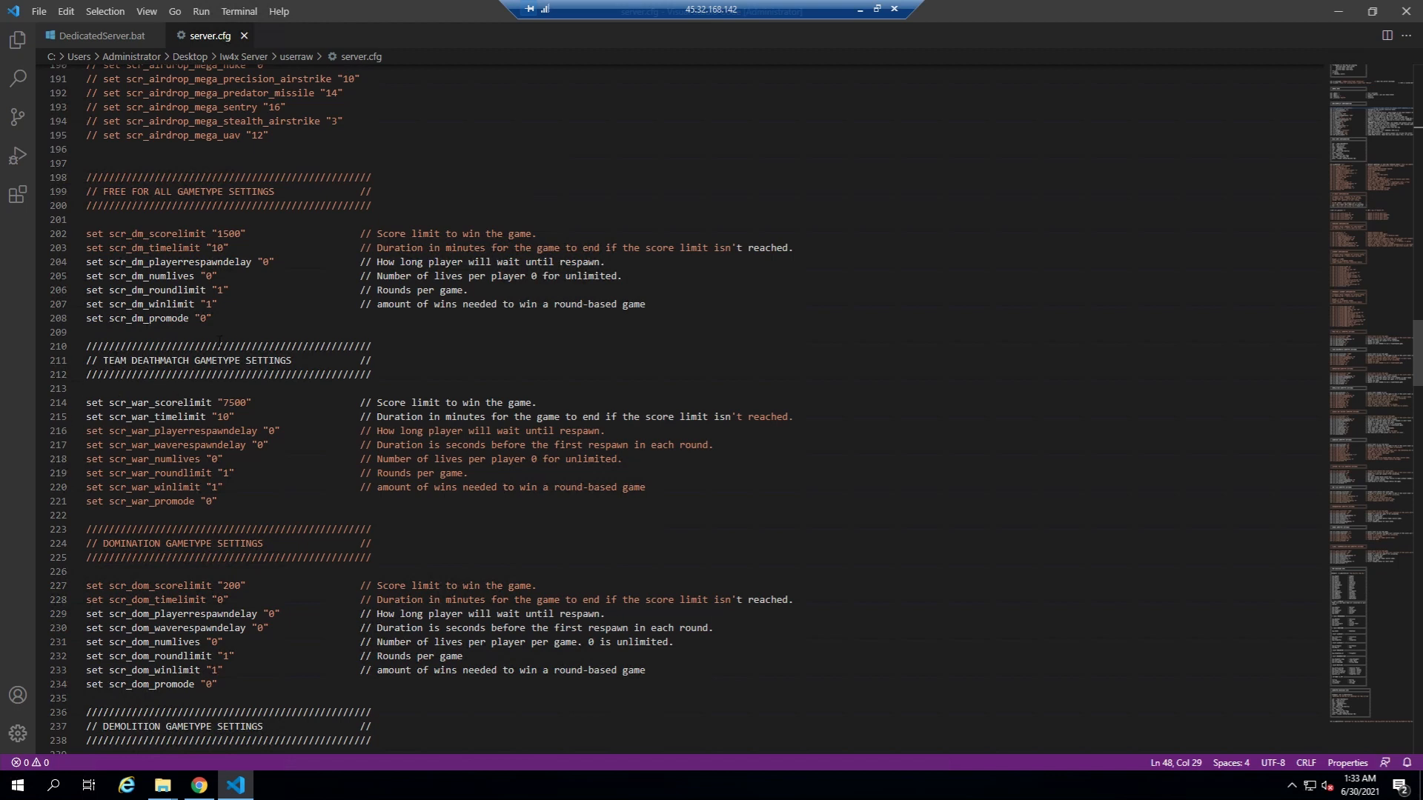
scroll(203, 382, "down", 2)
scroll(165, 506, "down", 2)
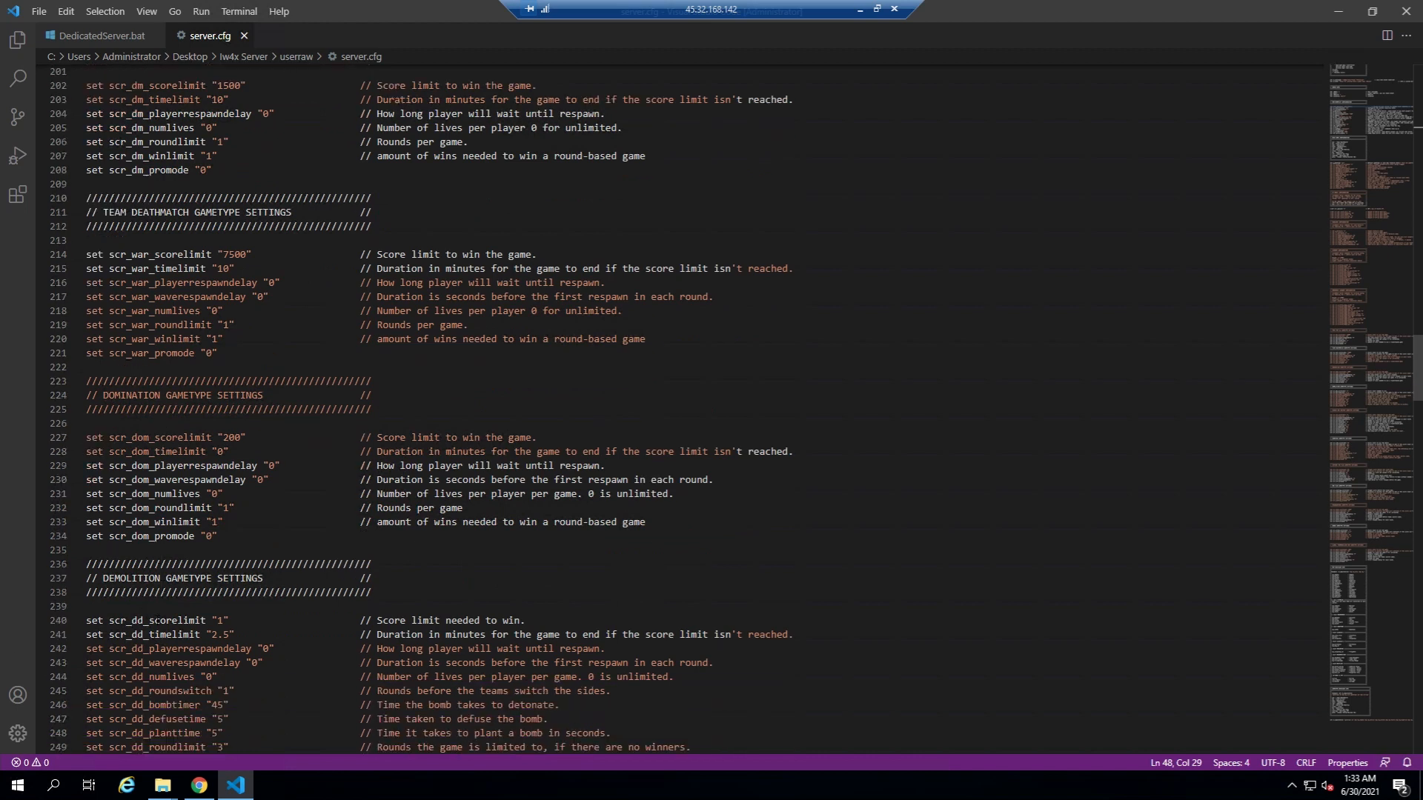
scroll(248, 593, "down", 4)
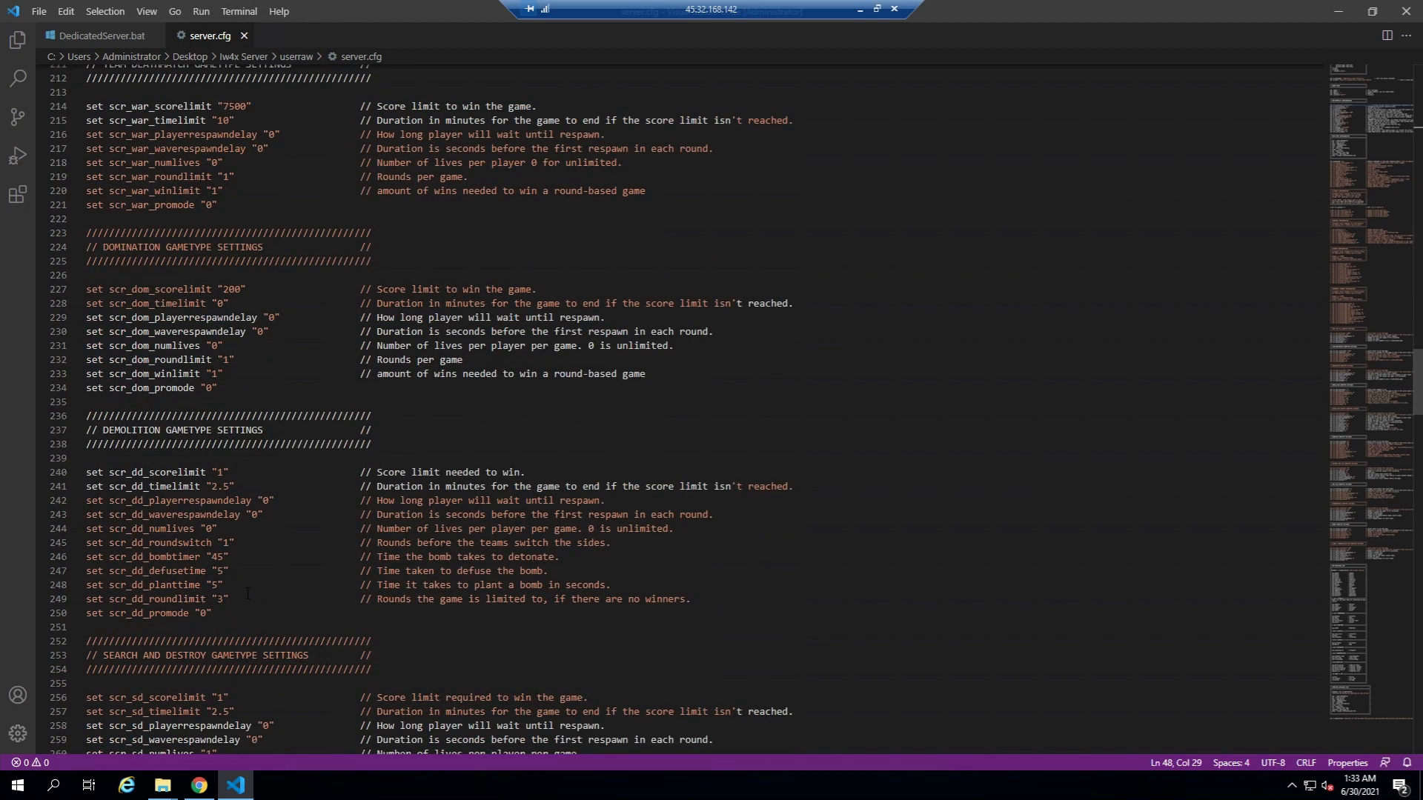
scroll(238, 565, "up", 10)
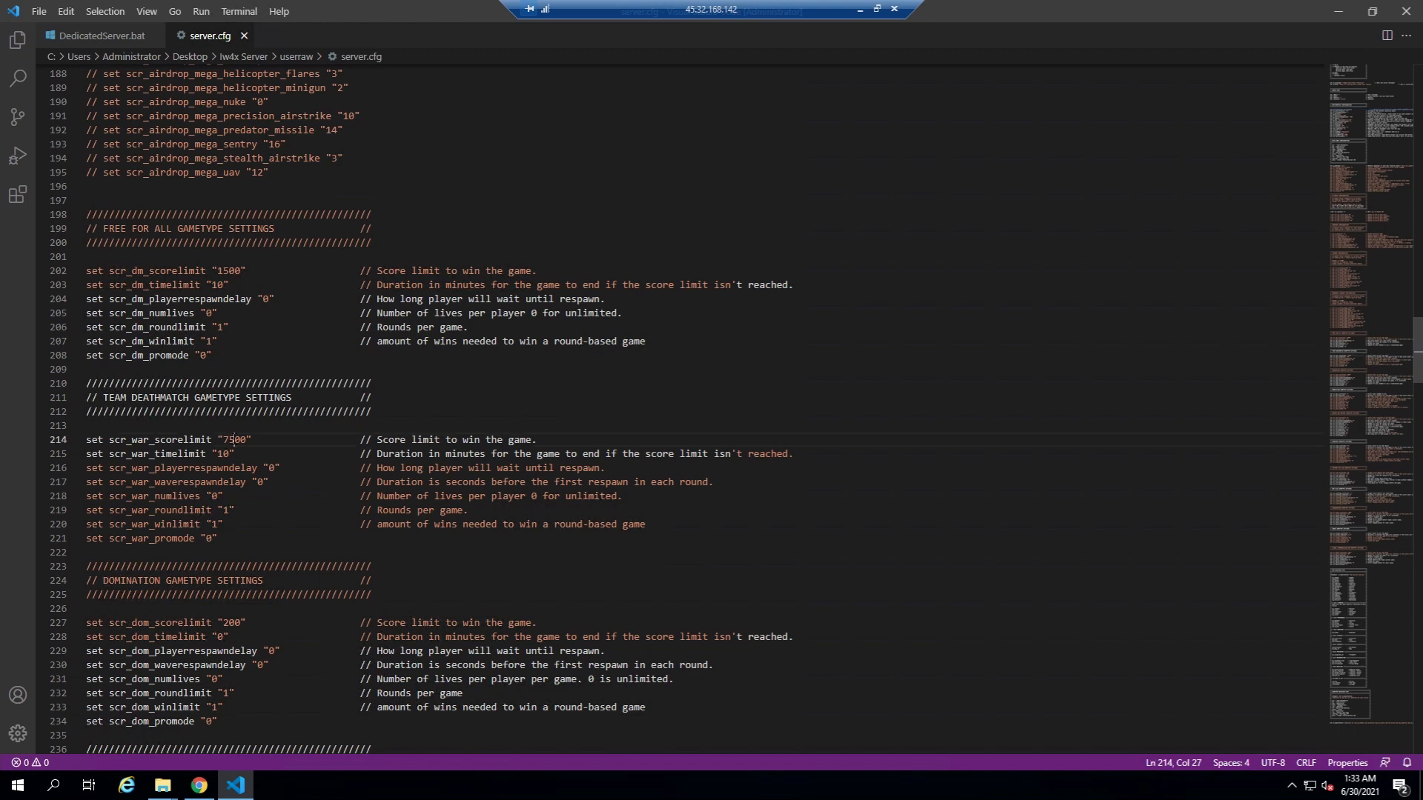
Step: Change the Team Deathmatch score limit from 7500 to 10000 and time limit from 10 to 30, then save
double_click(235, 440)
type("1000")
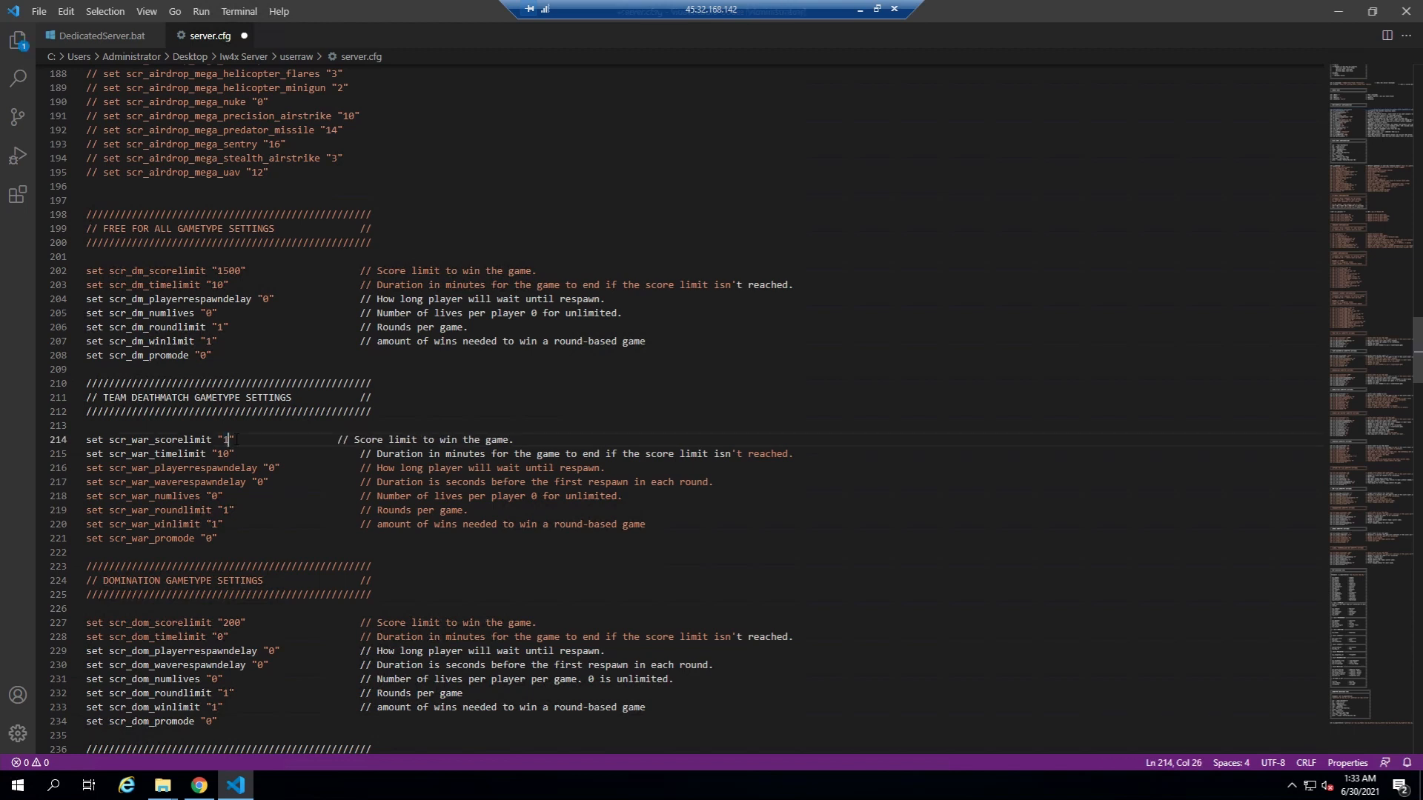
type("0")
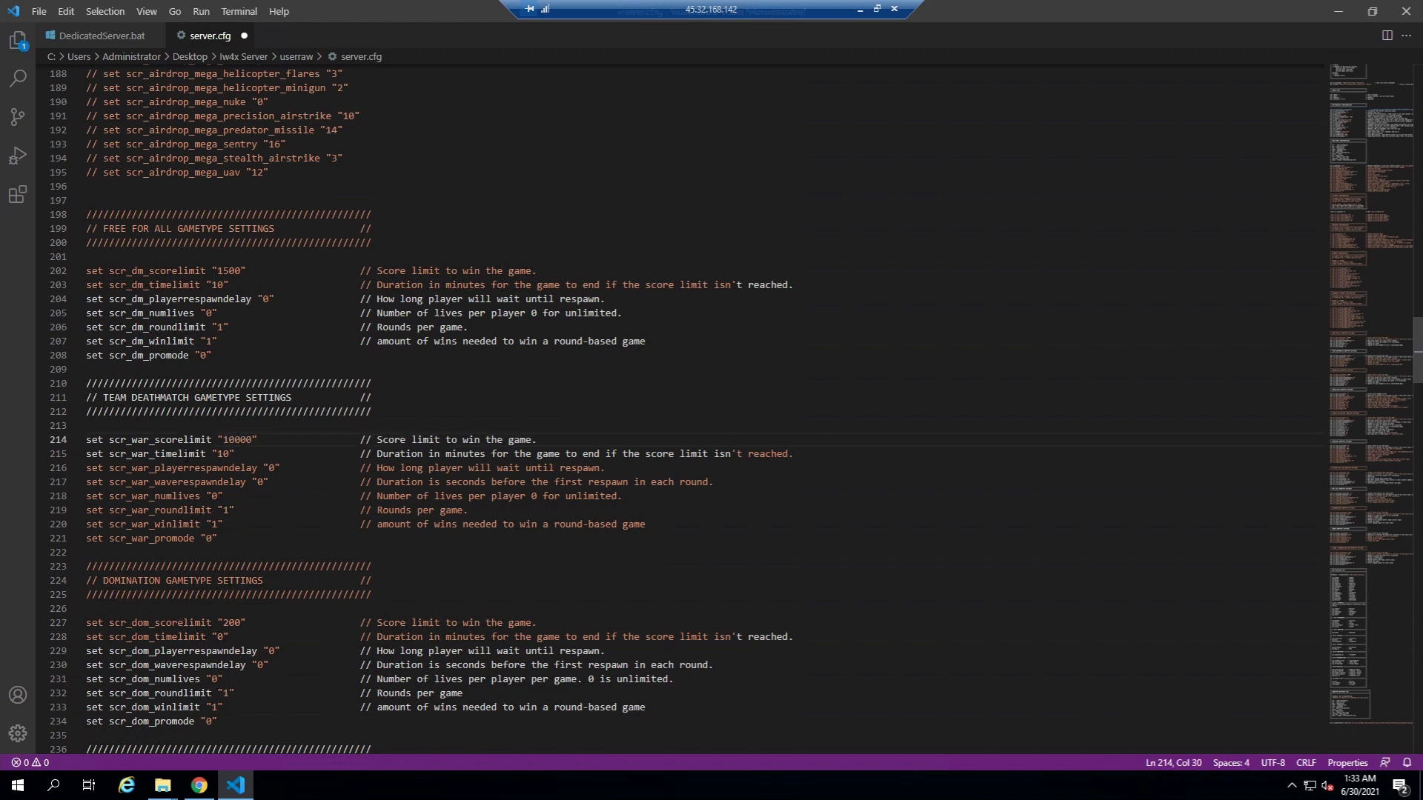
double_click(223, 454)
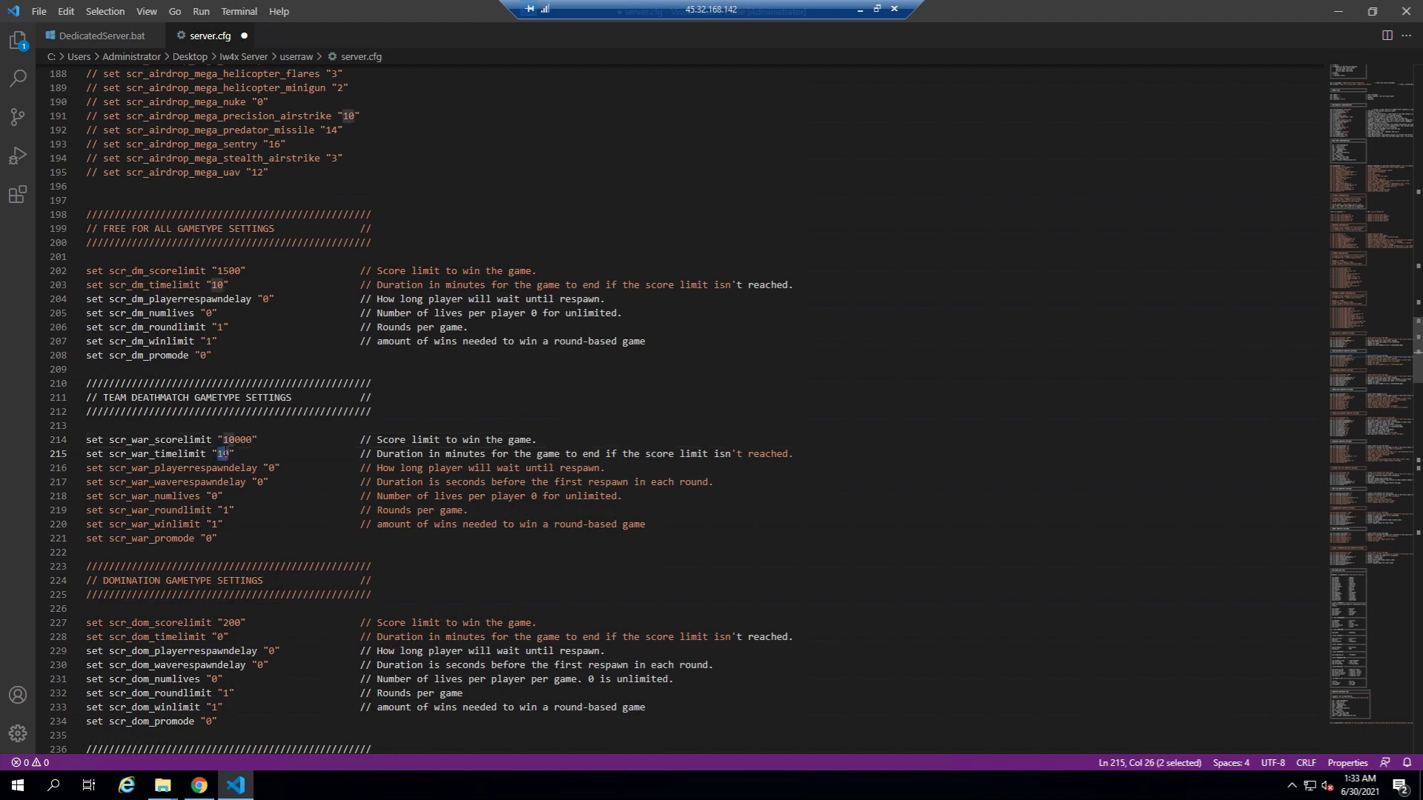
type("30")
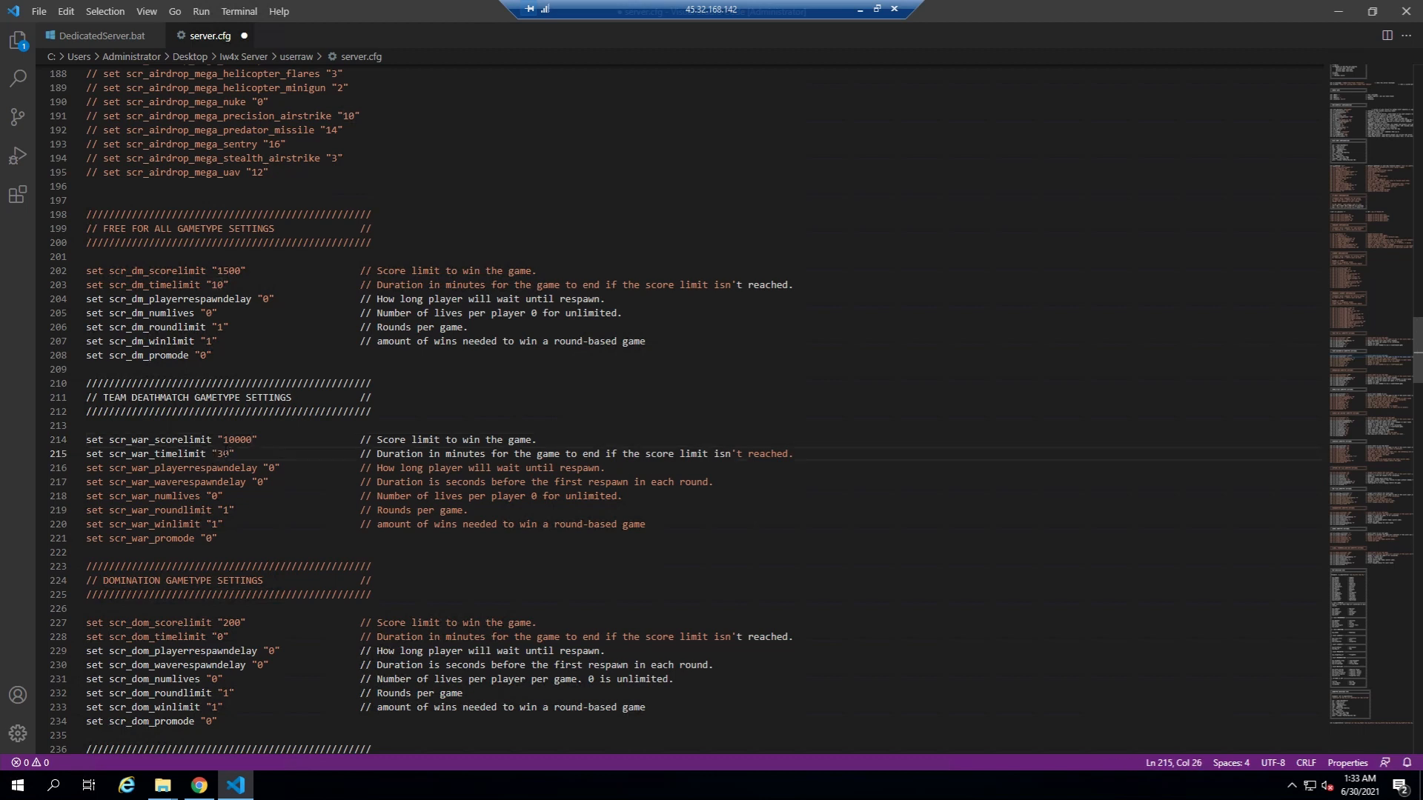
key("ctrl+s")
scroll(260, 459, "down", 10)
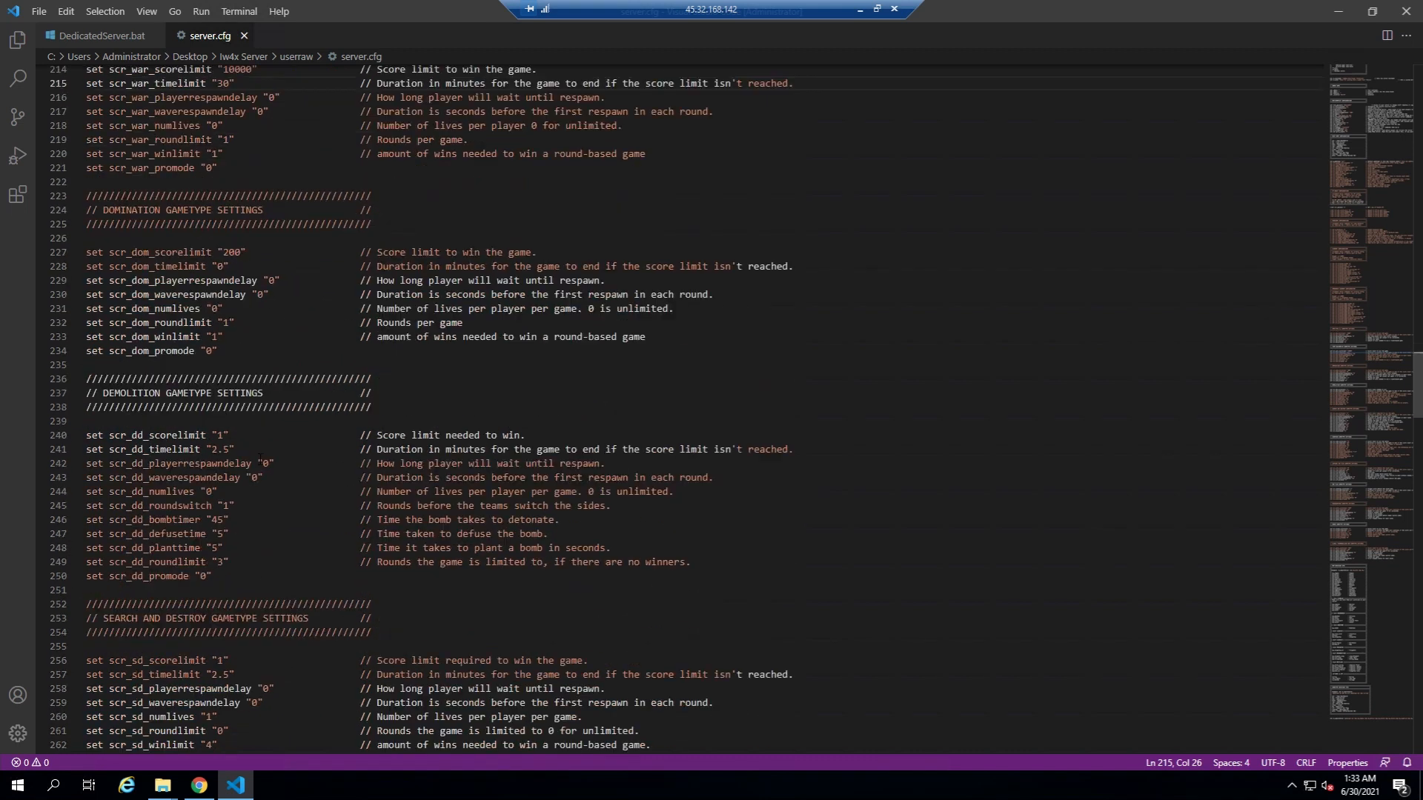
scroll(261, 460, "down", 3)
scroll(260, 455, "down", 5)
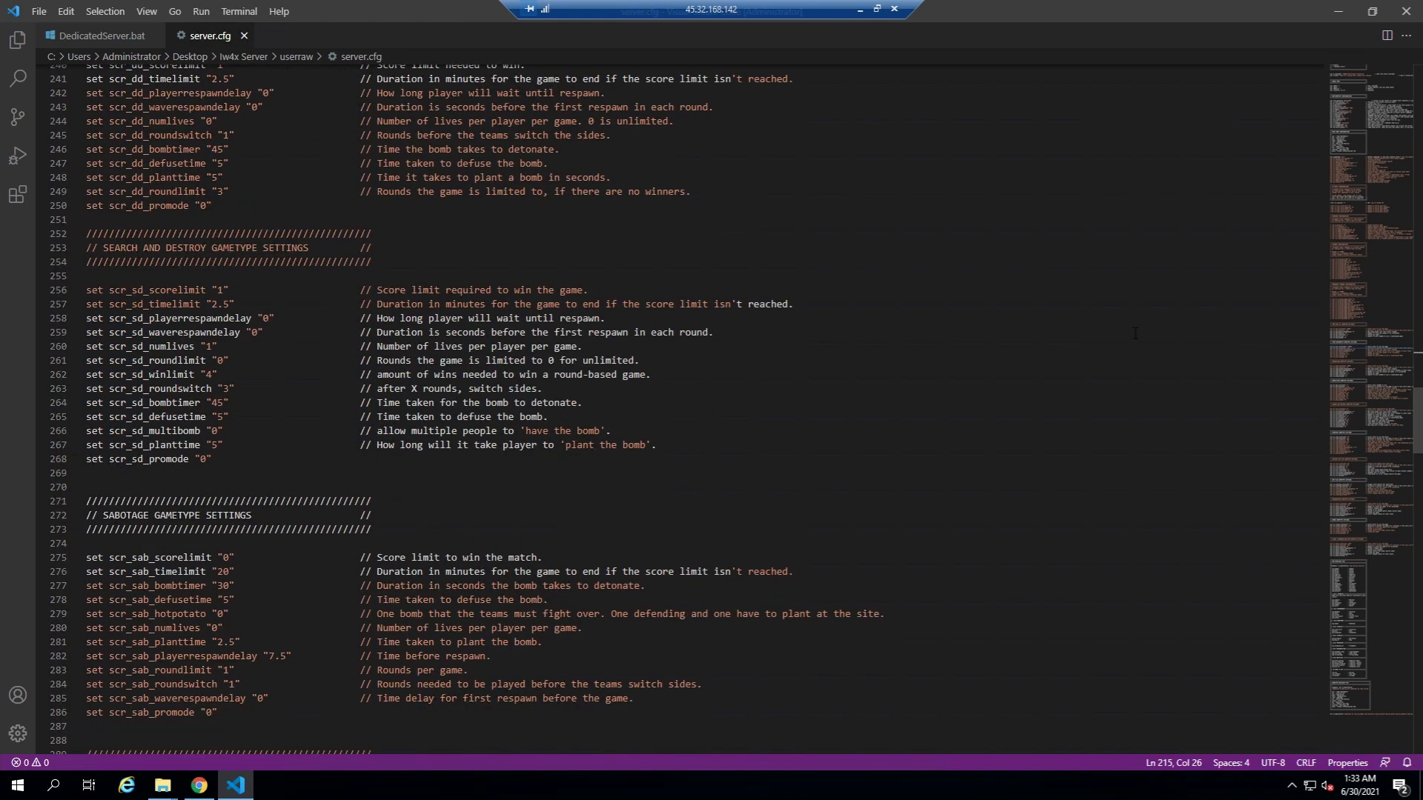
left_click_drag(1365, 420, 1391, 512)
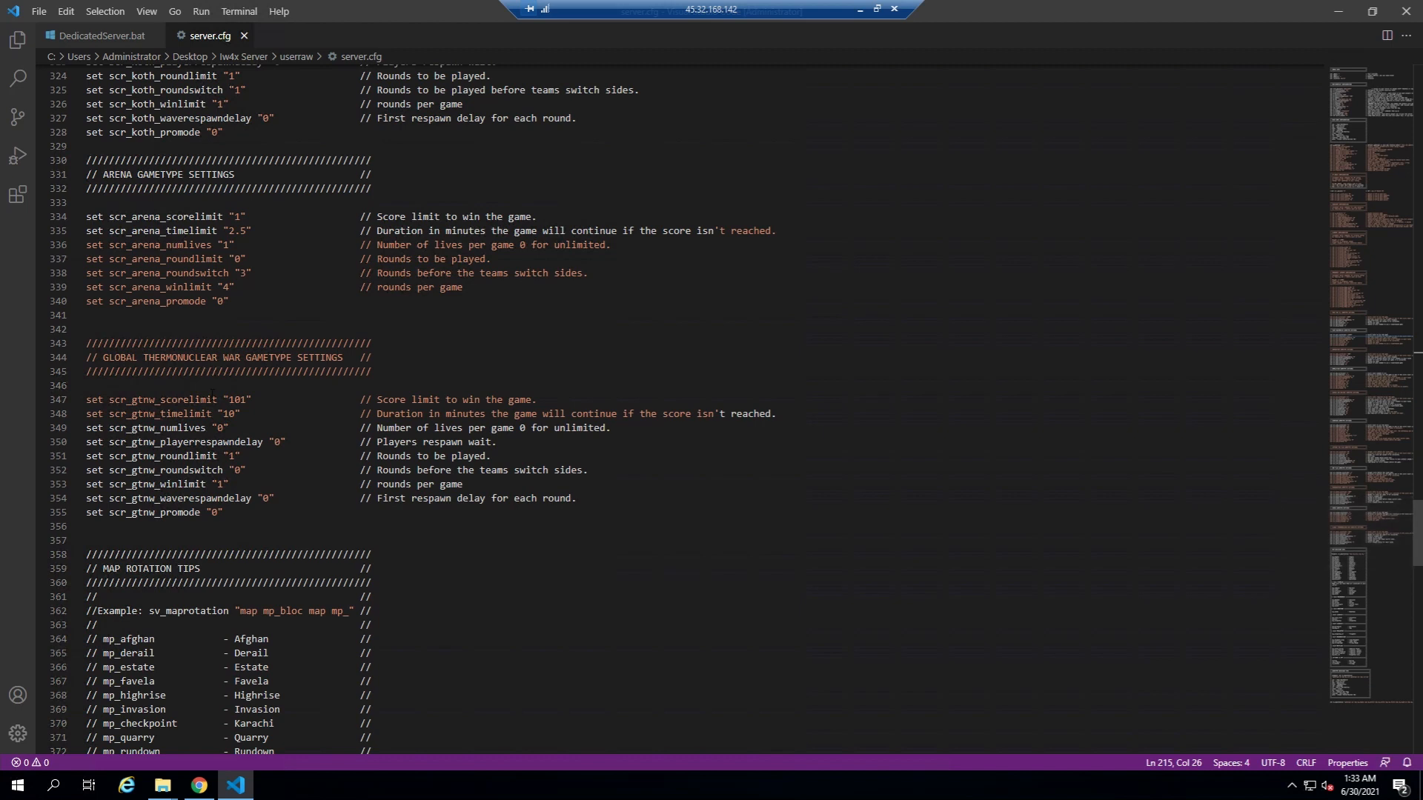
scroll(148, 244, "down", 4)
scroll(138, 271, "down", 5)
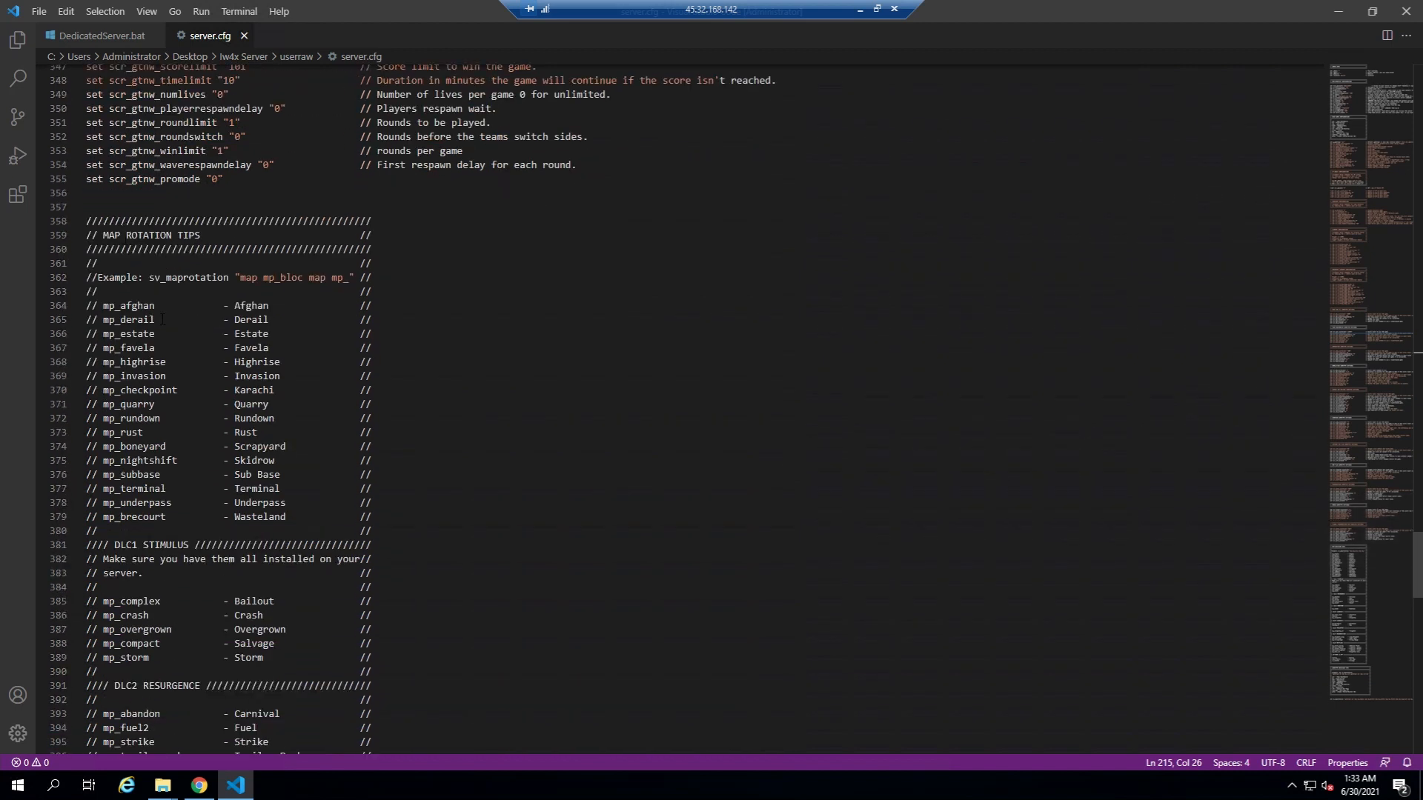
Step: Scroll to the sv_maprotation line 462 and select all map entries after 'gametype war'
left_click_drag(174, 304, 97, 306)
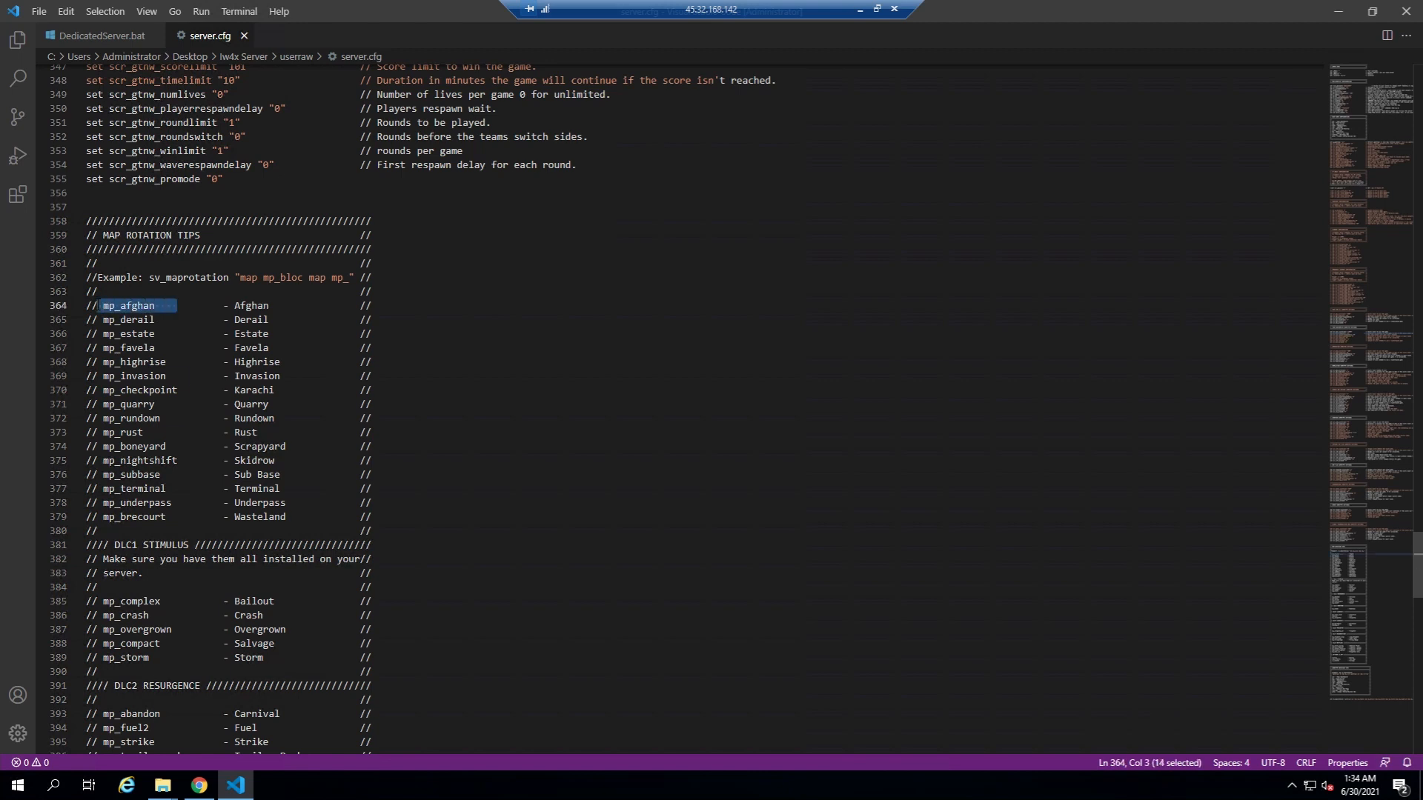
left_click_drag(224, 292, 281, 300)
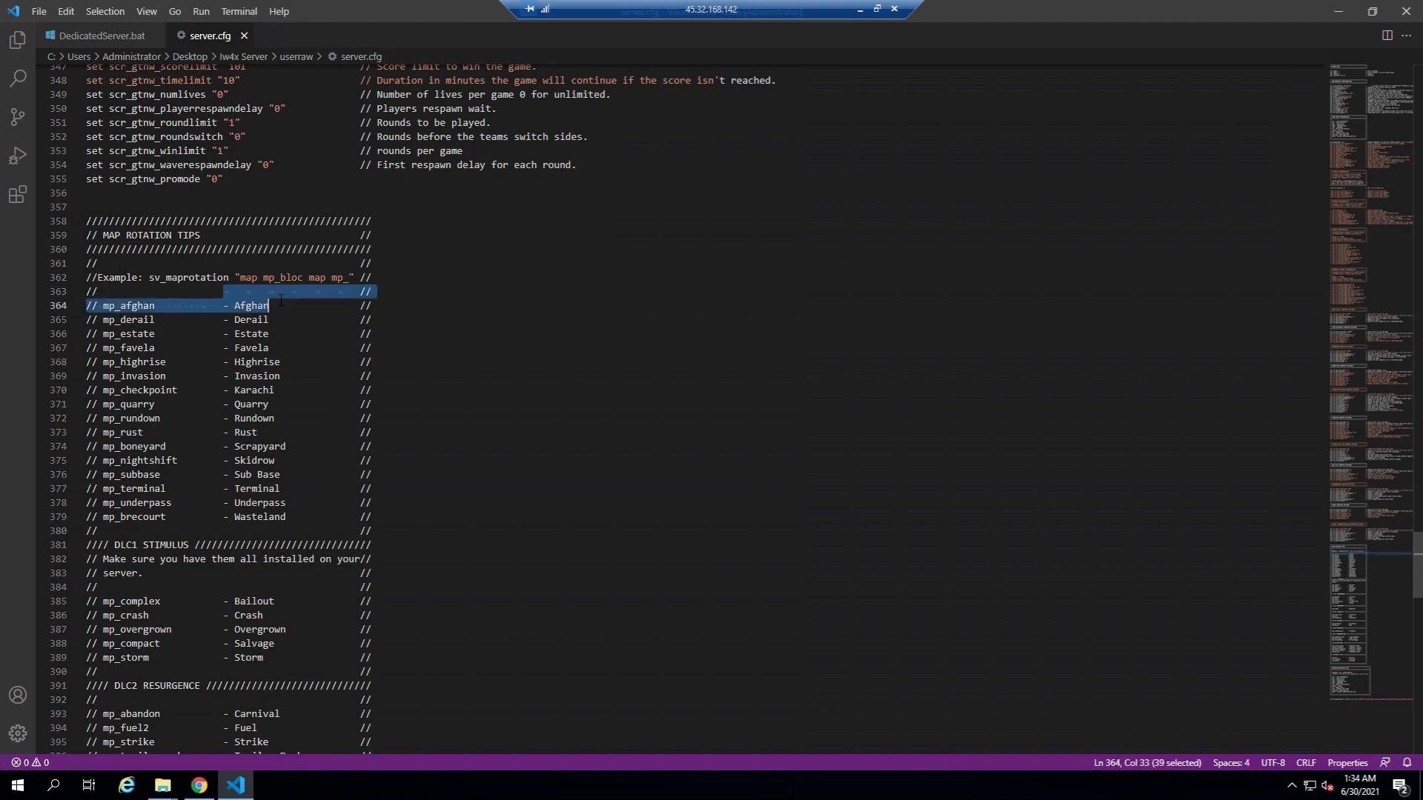
left_click(235, 363)
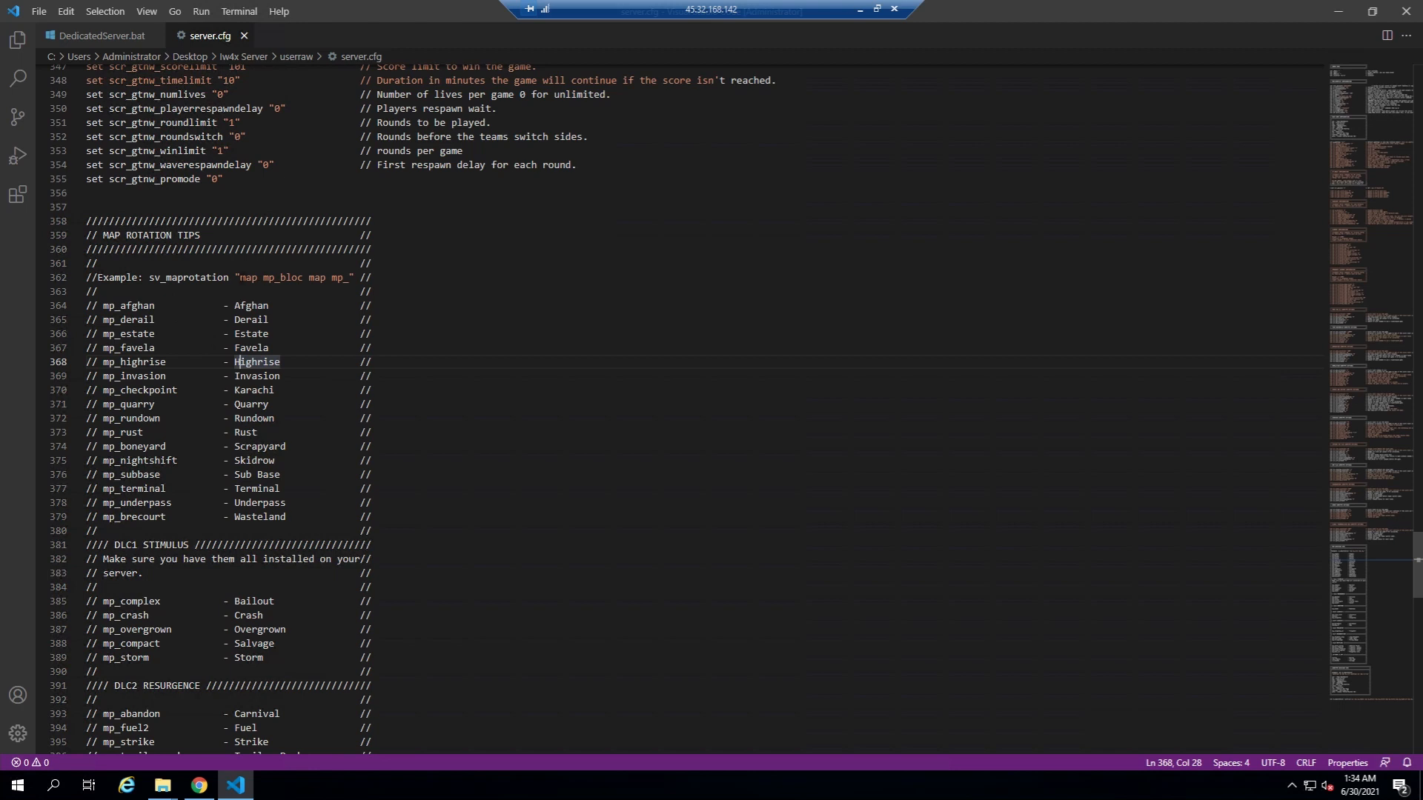
scroll(207, 297, "down", 2)
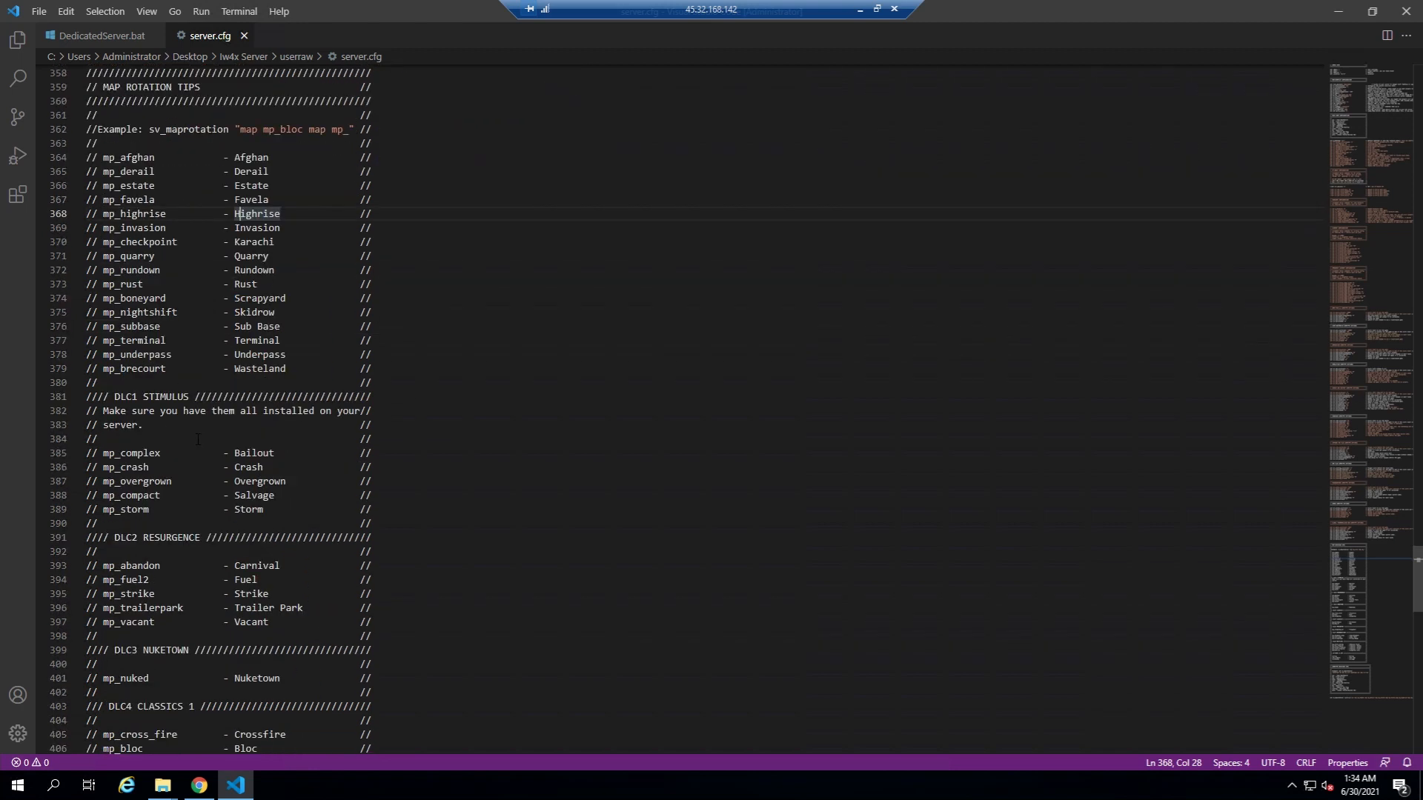
scroll(194, 436, "down", 2)
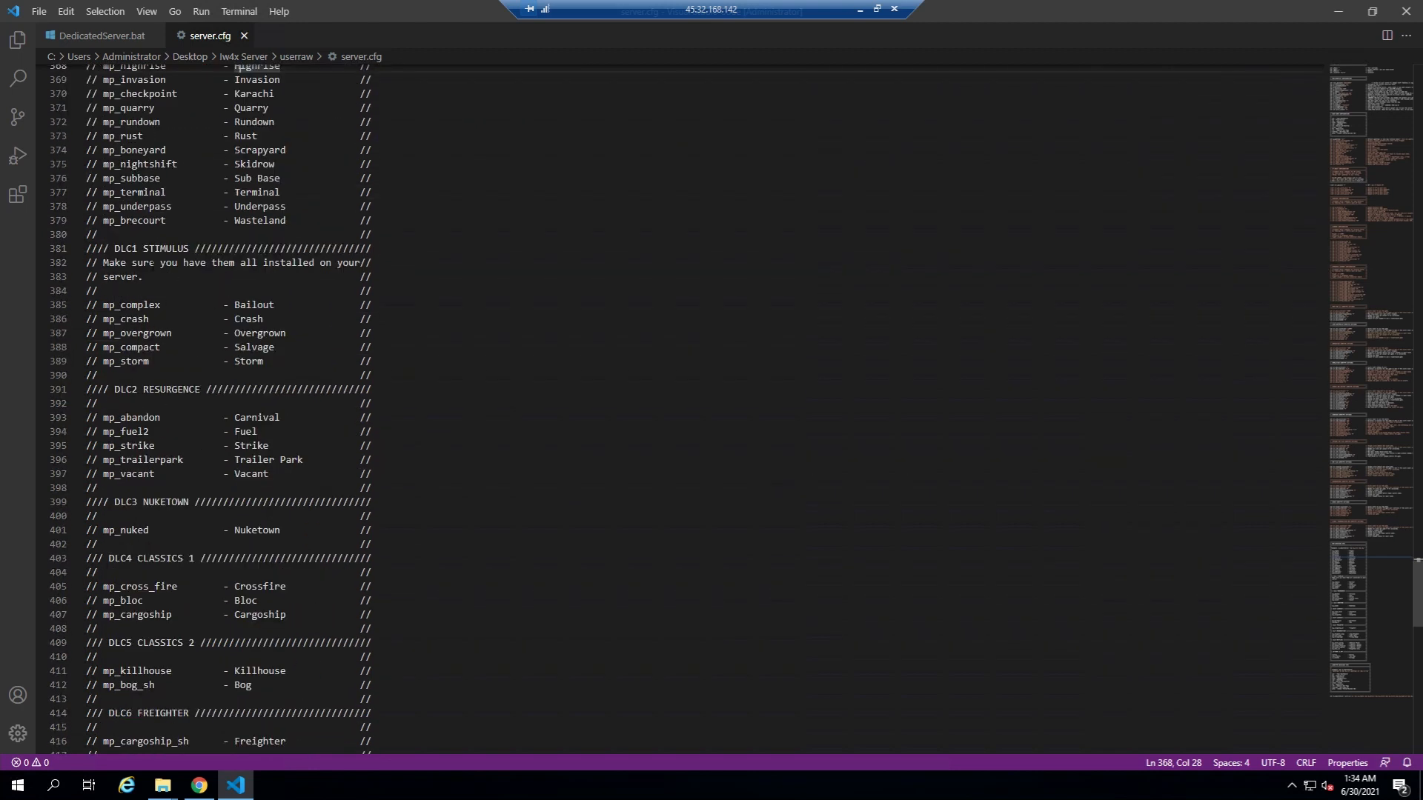
scroll(161, 300, "down", 10)
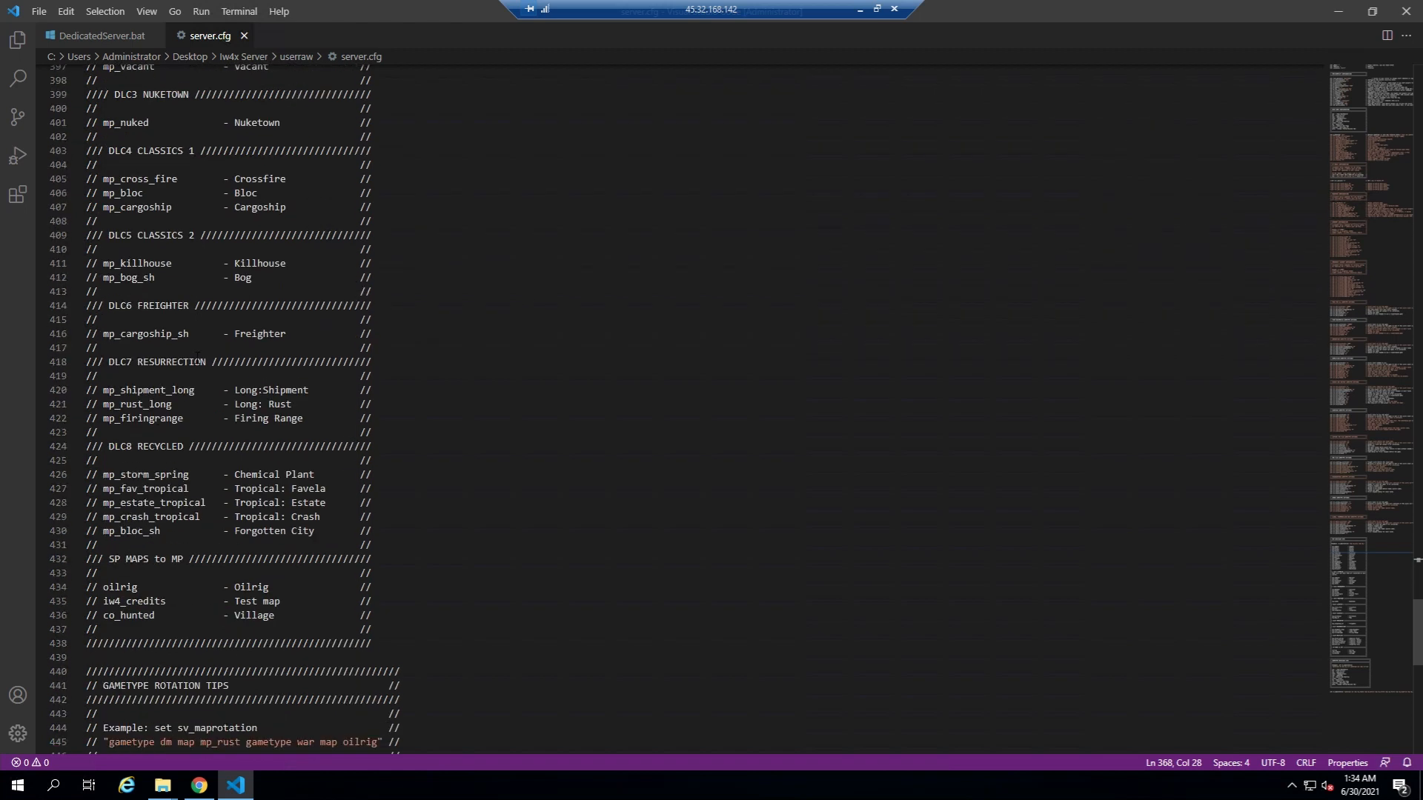
scroll(196, 357, "down", 2)
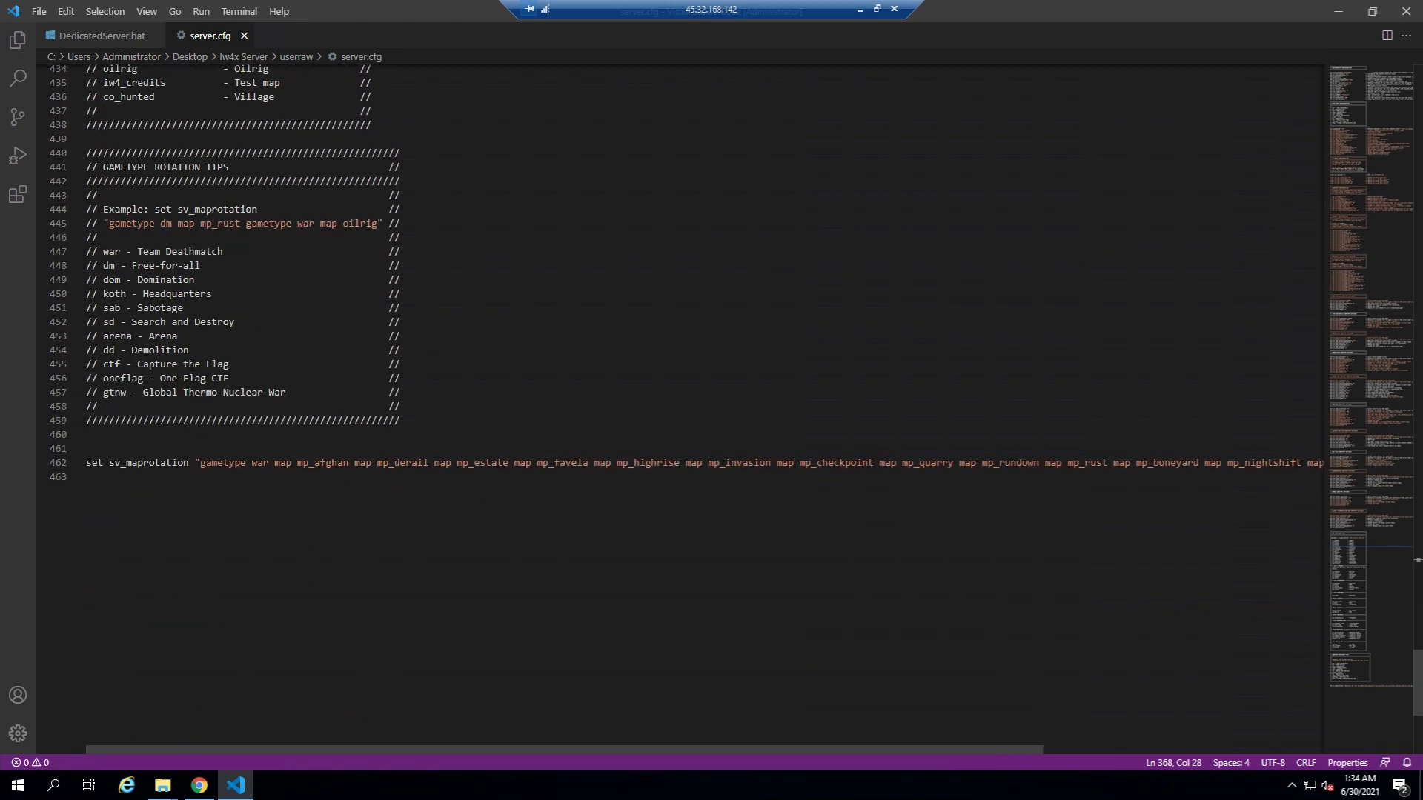
left_click_drag(90, 467, 195, 465)
left_click(87, 477)
left_click_drag(531, 749, 859, 752)
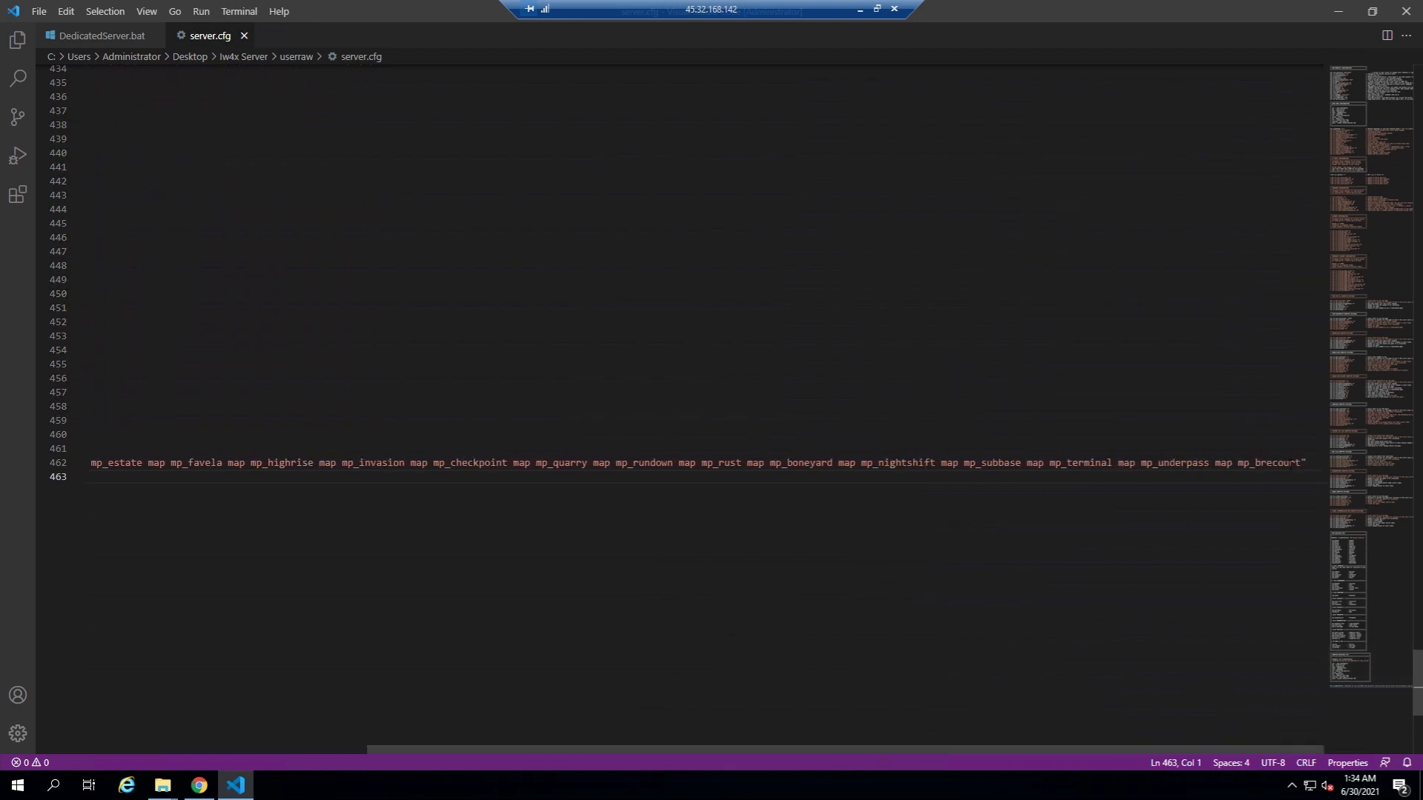
left_click_drag(1302, 465, 274, 463)
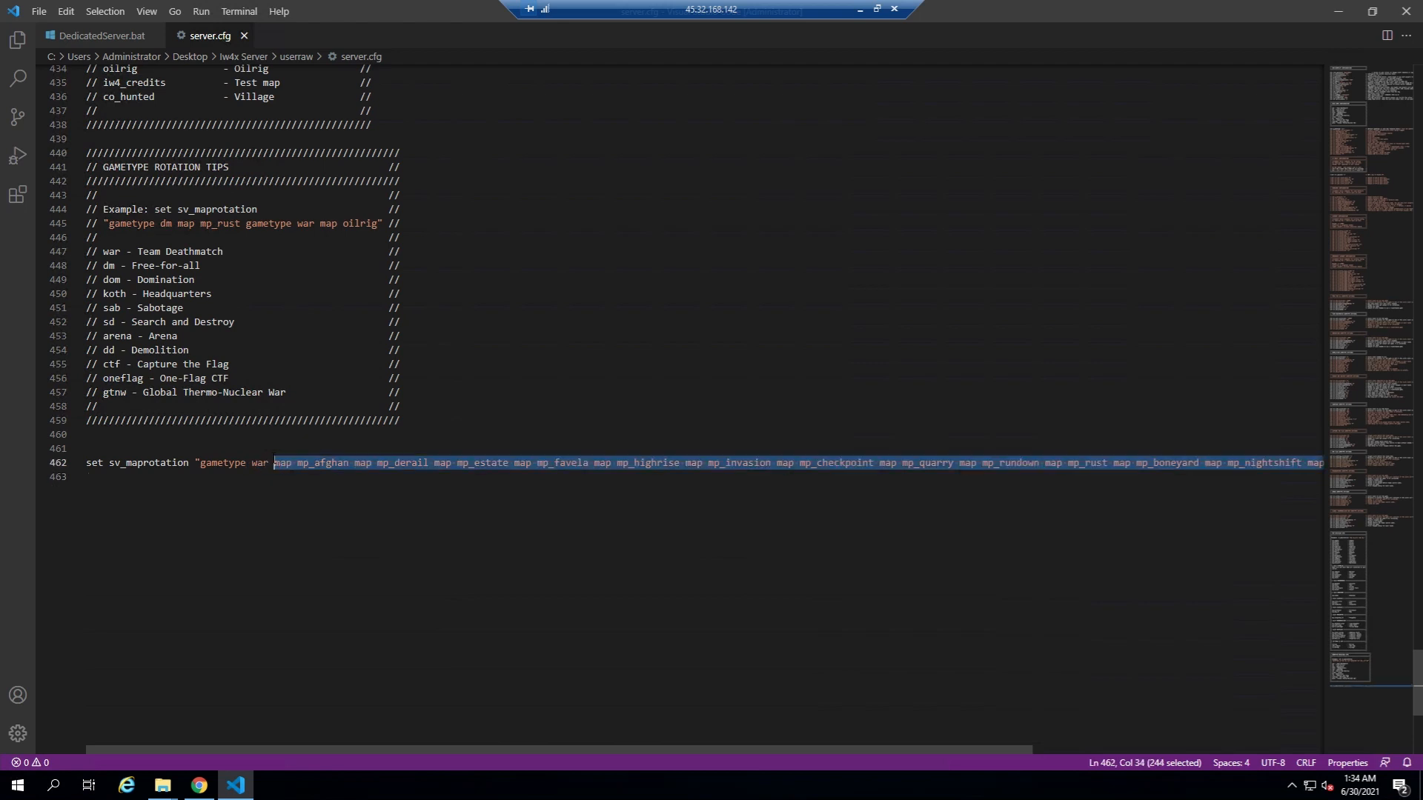
Step: Delete the selected map list so sv_maprotation reads only 'gametype war'
key("BackSpace")
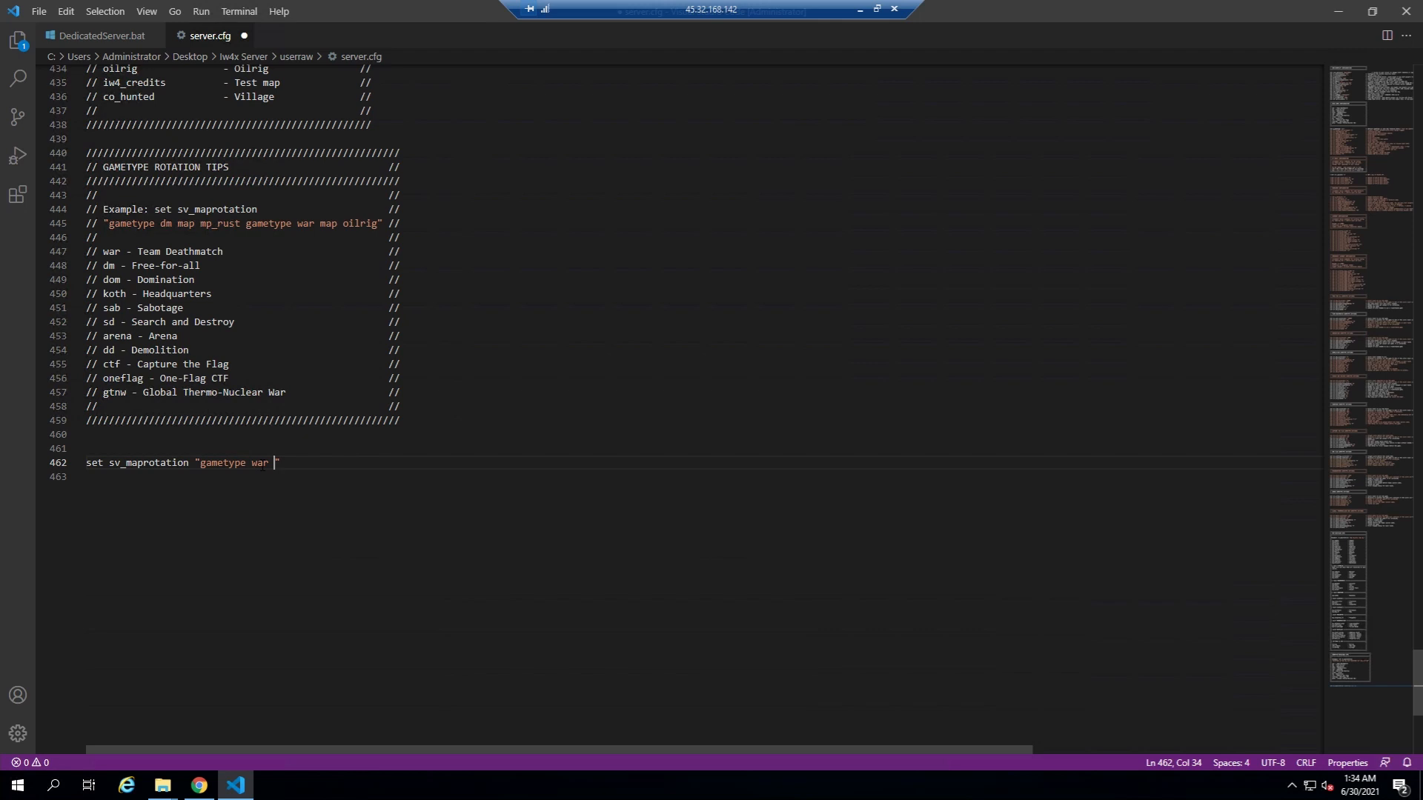
scroll(173, 356, "up", 20)
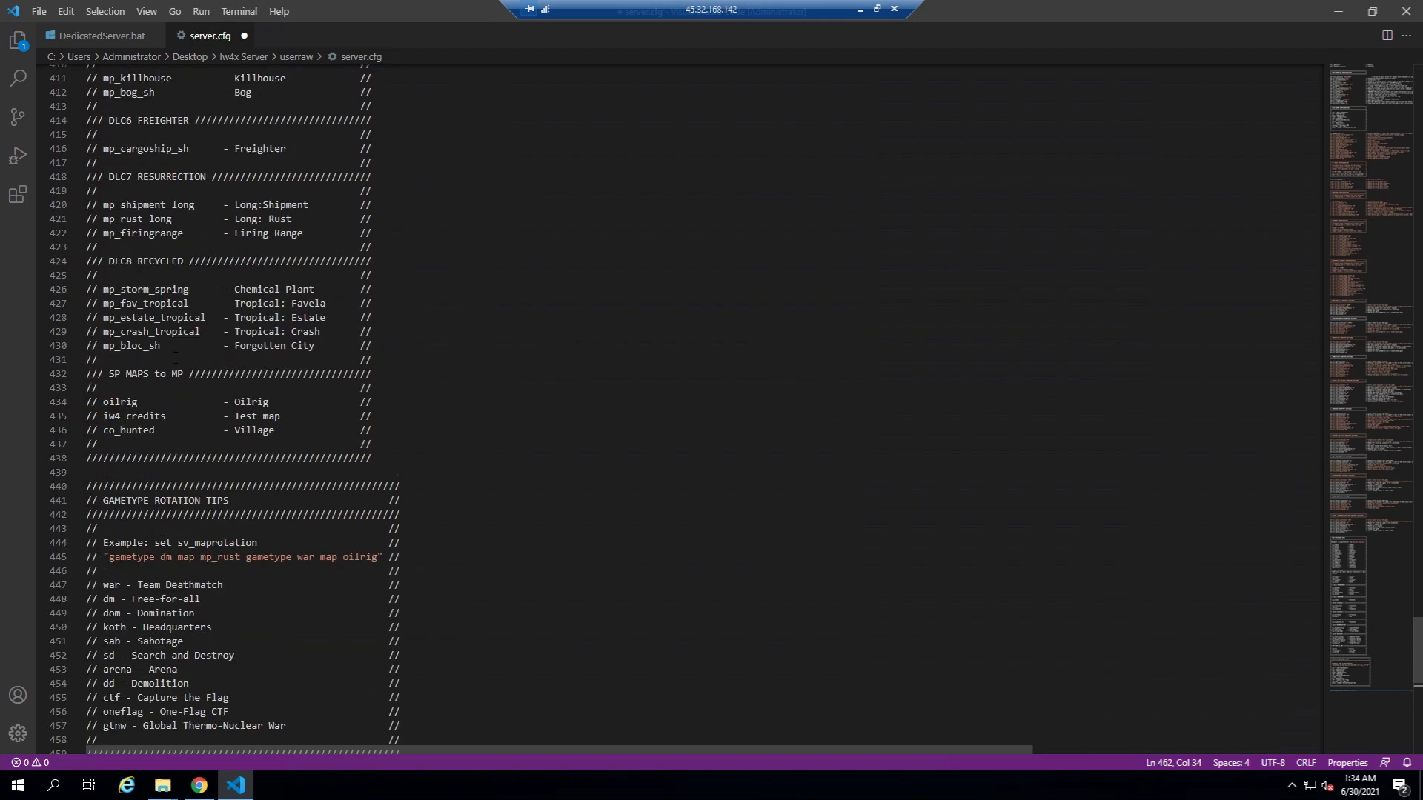
scroll(173, 357, "up", 20)
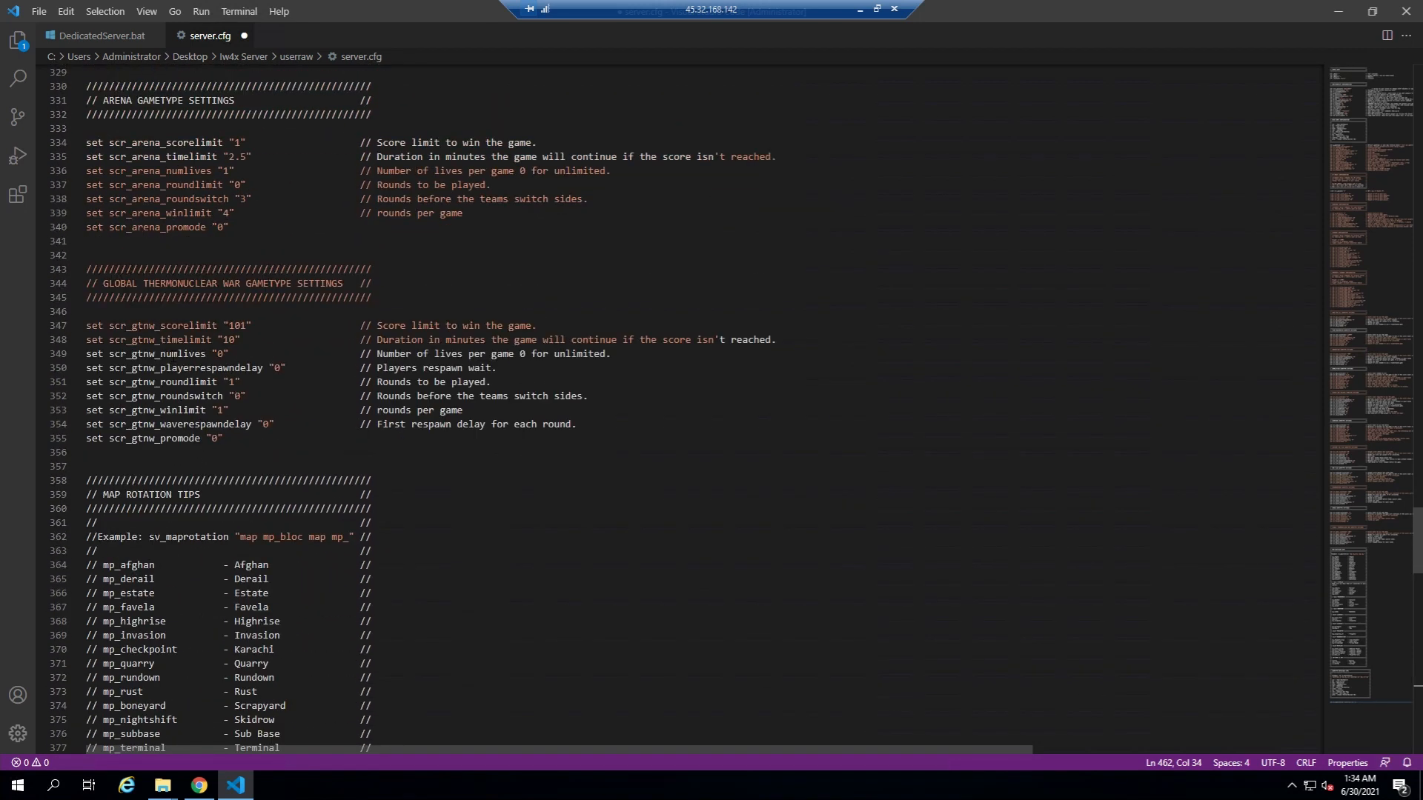
scroll(174, 357, "up", 20)
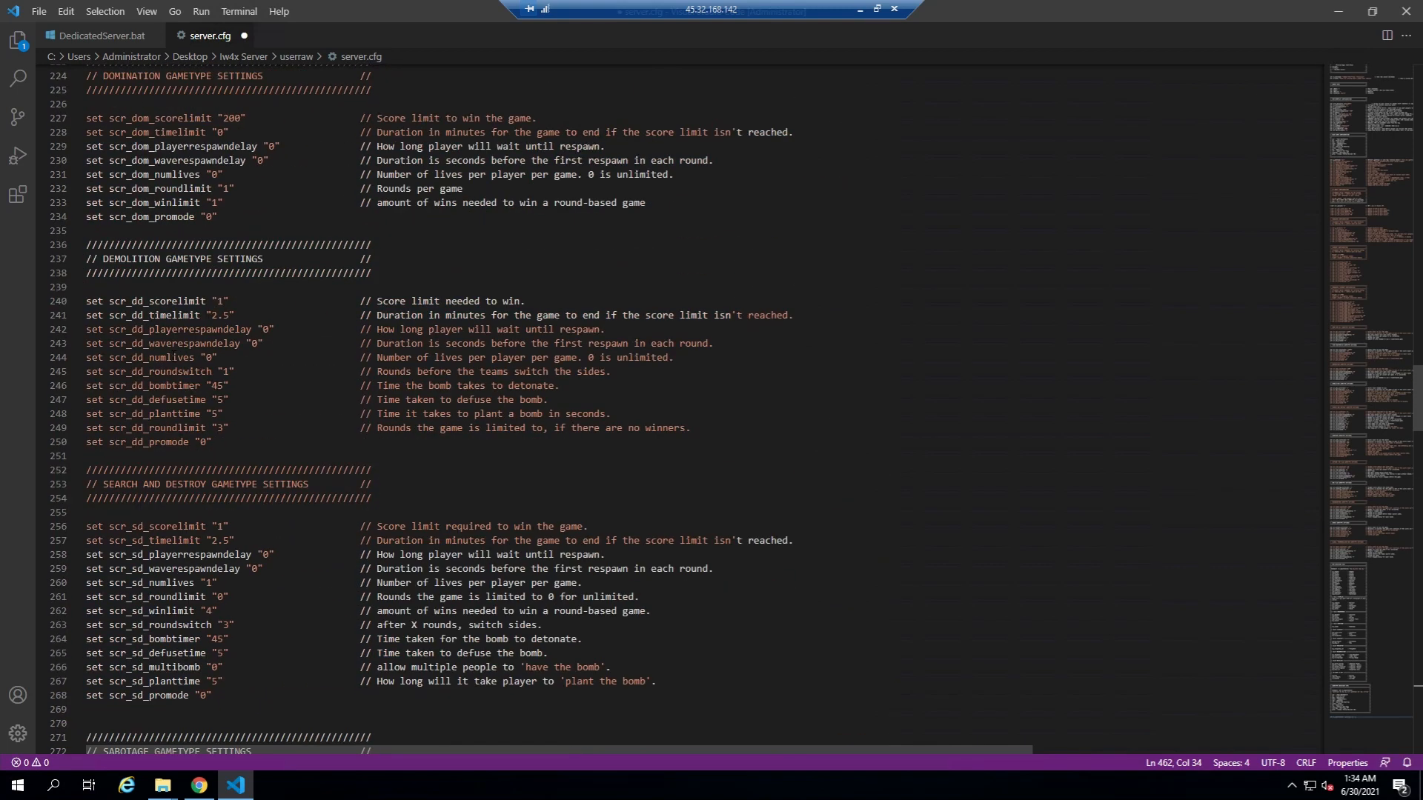
scroll(174, 356, "up", 20)
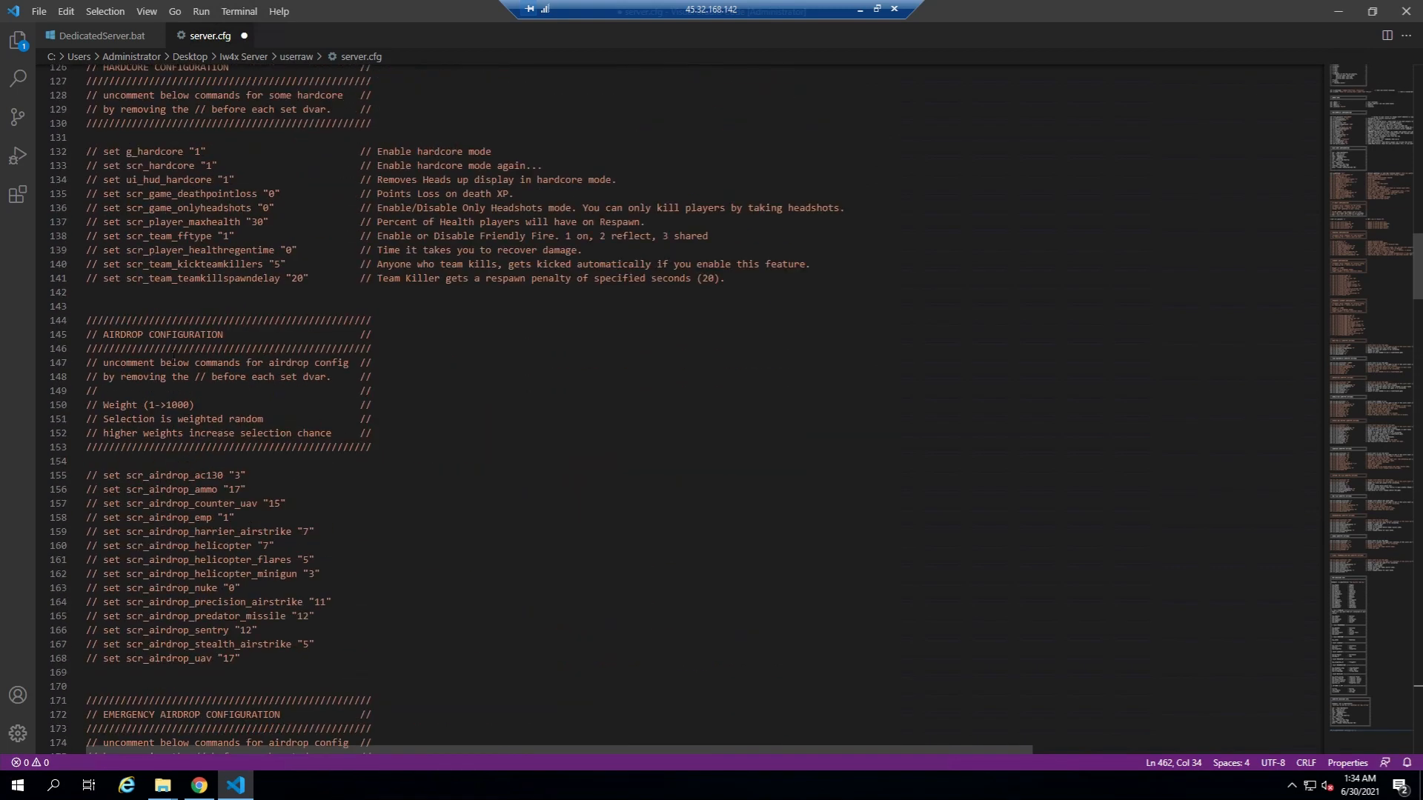
scroll(604, 410, "up", 8)
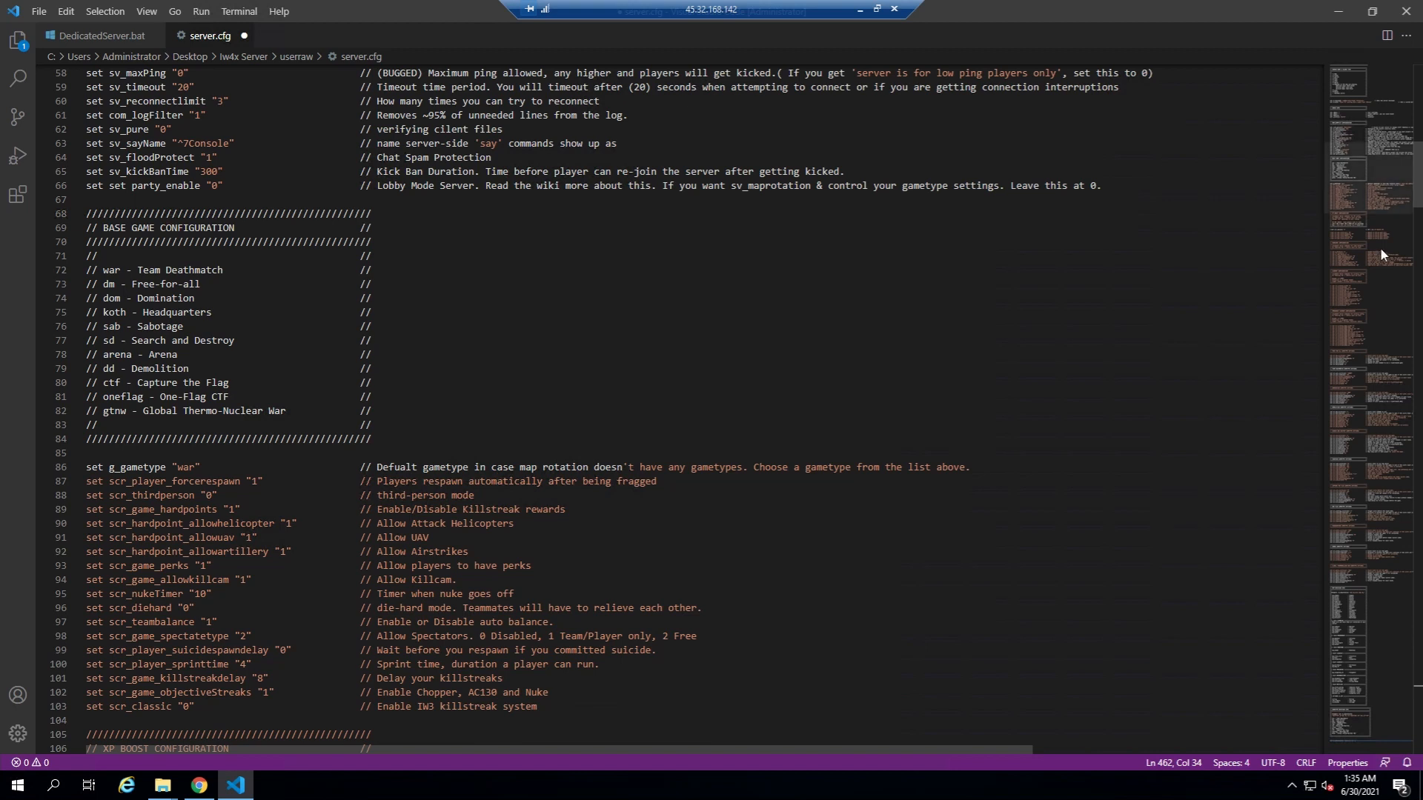
left_click_drag(1368, 148, 1359, 667)
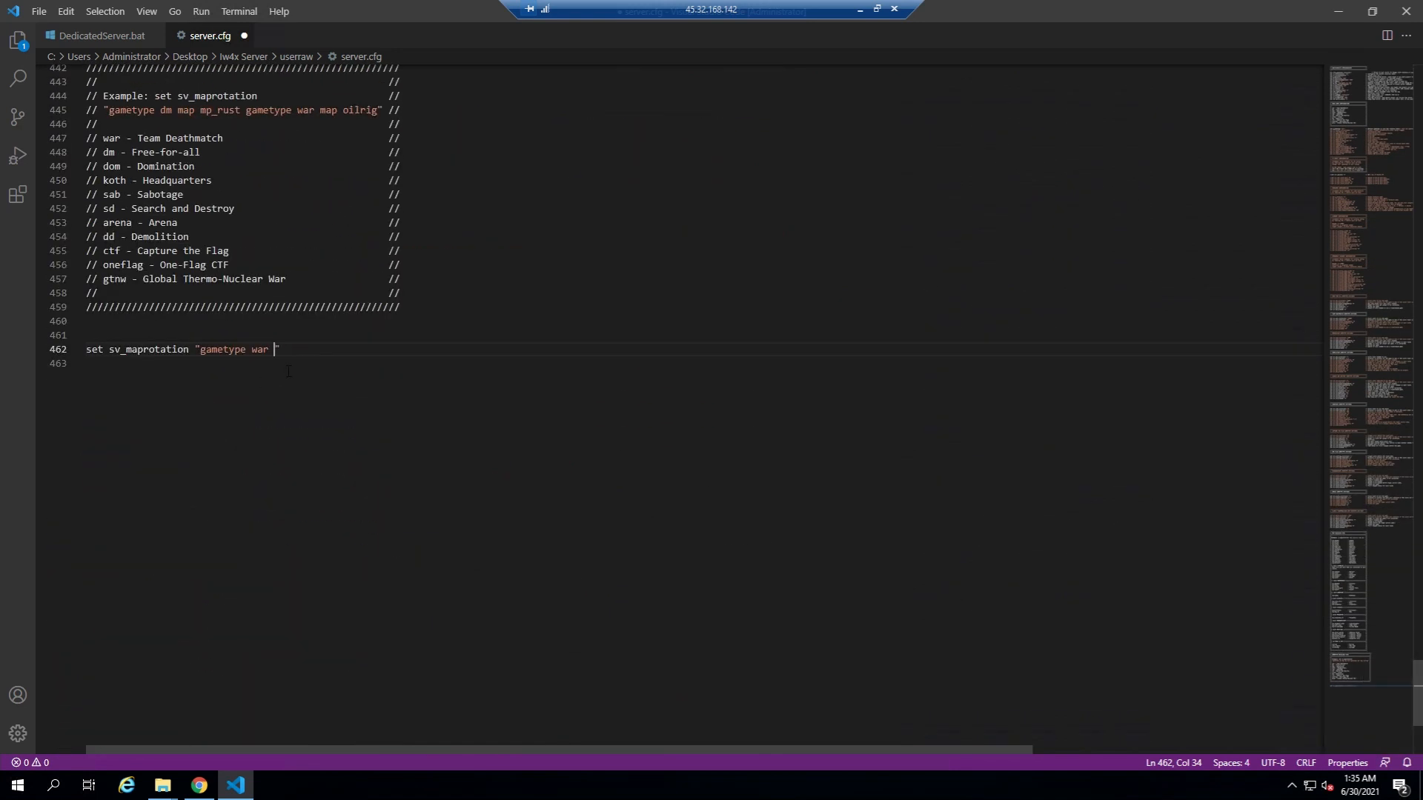
Step: Add 'map mp_nuked' after 'gametype war' in the sv_maprotation line
scroll(275, 356, "up", 10)
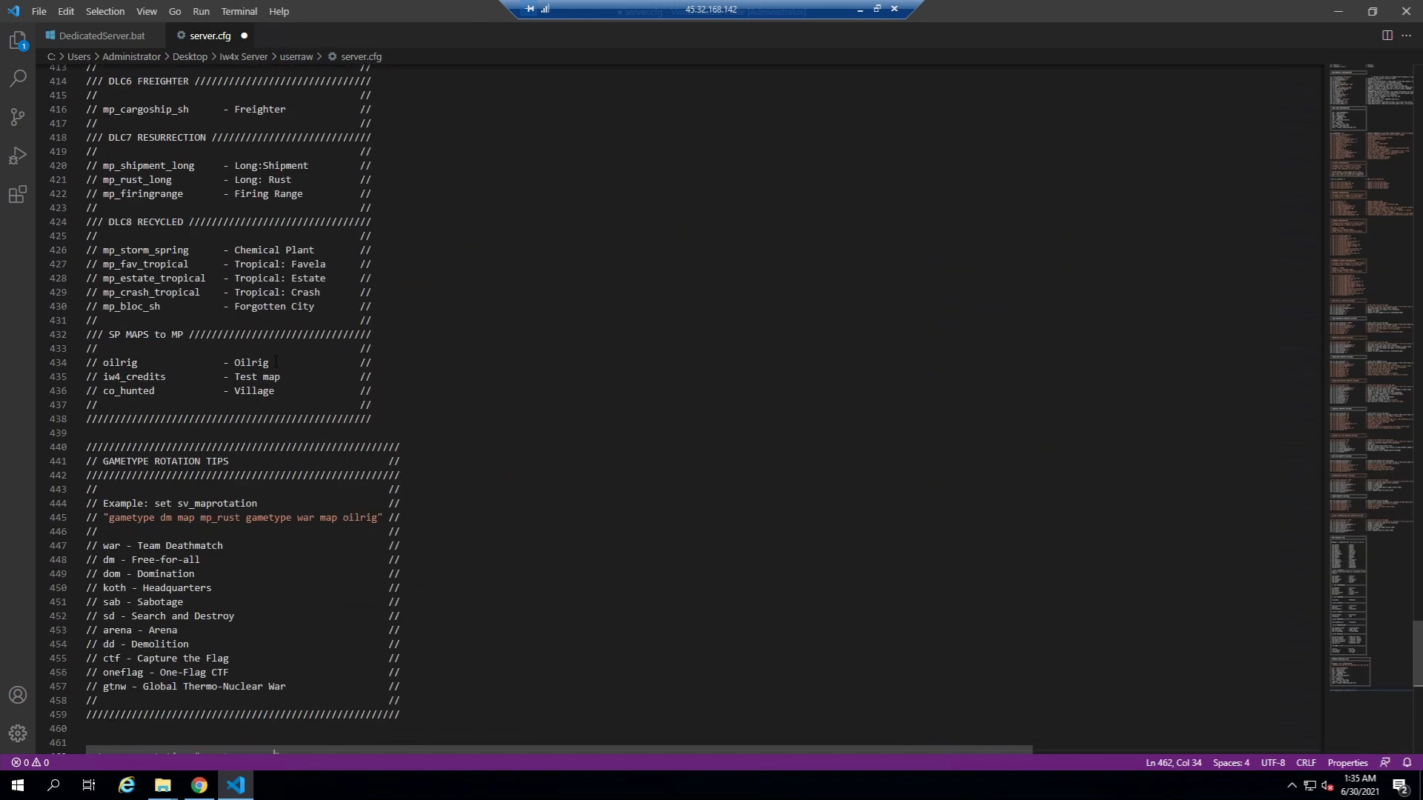
scroll(275, 360, "down", 6)
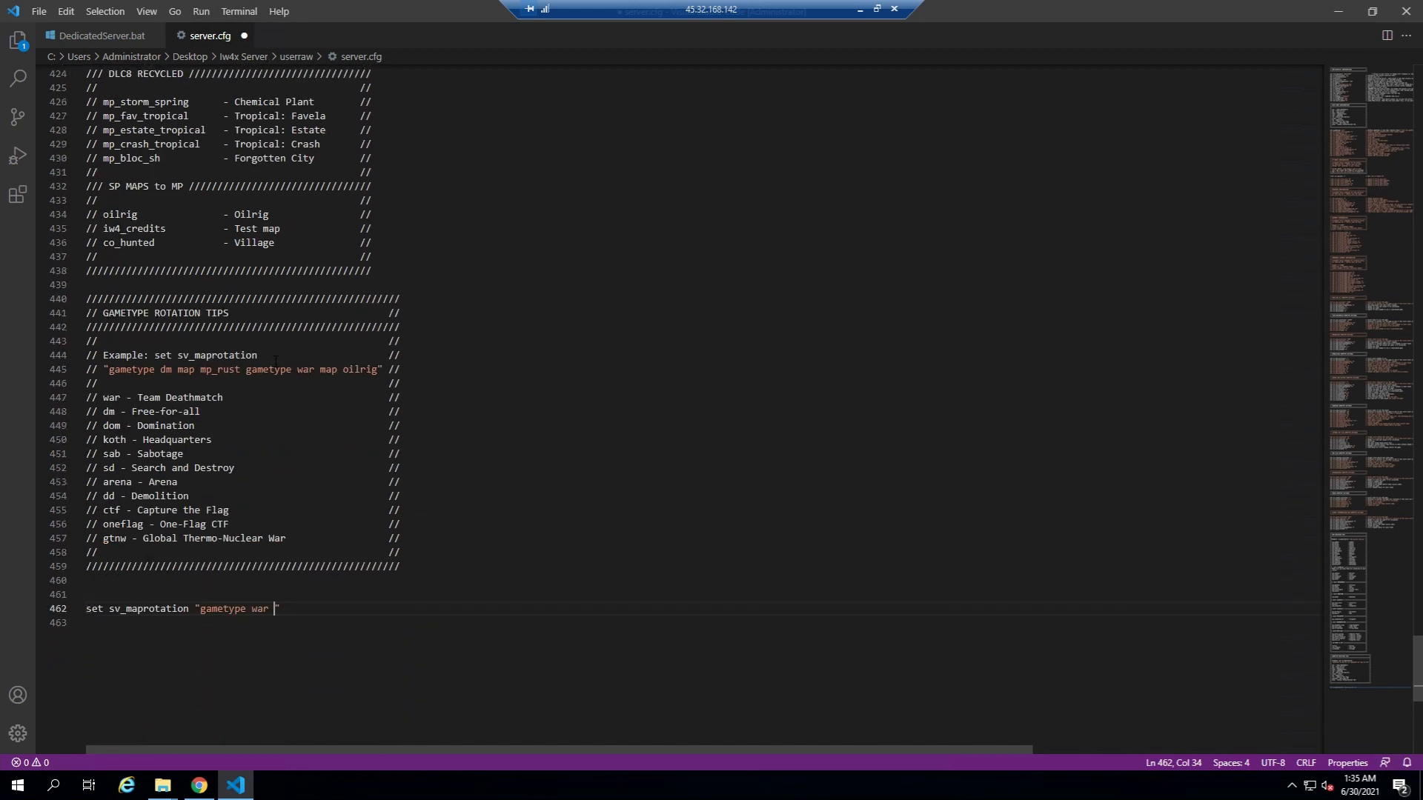
type("map ")
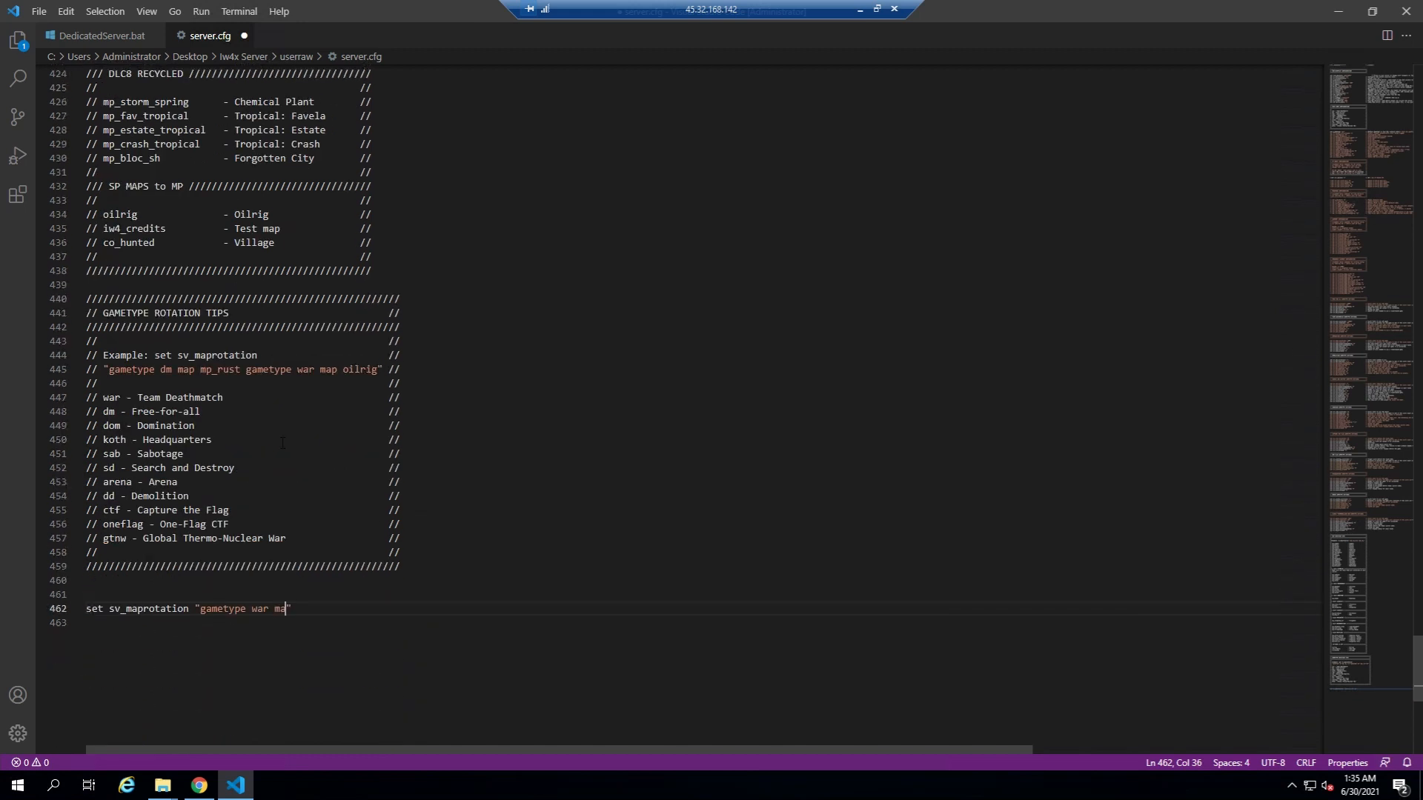
type("mp_nuked")
scroll(282, 443, "up", 1)
scroll(282, 442, "up", 10)
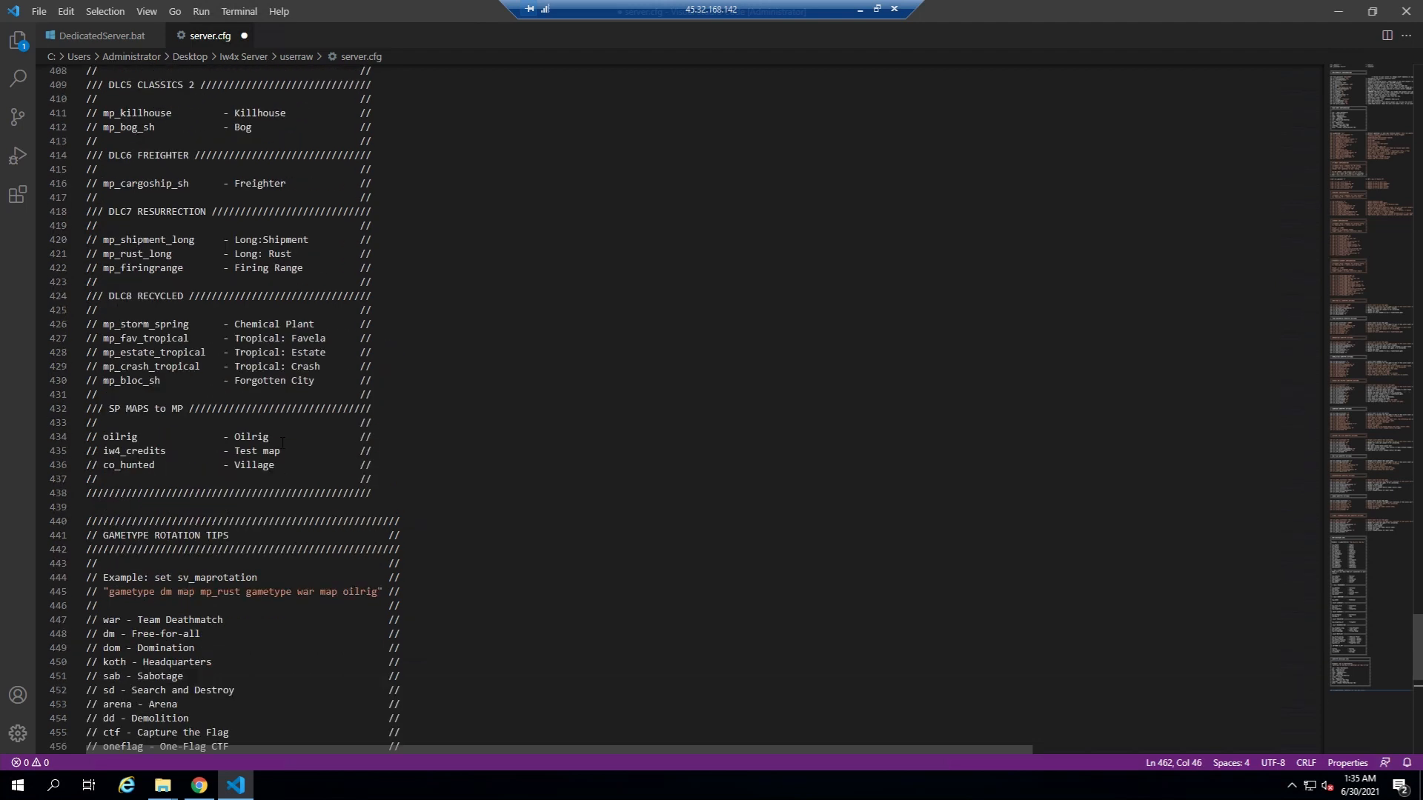
scroll(224, 361, "up", 4)
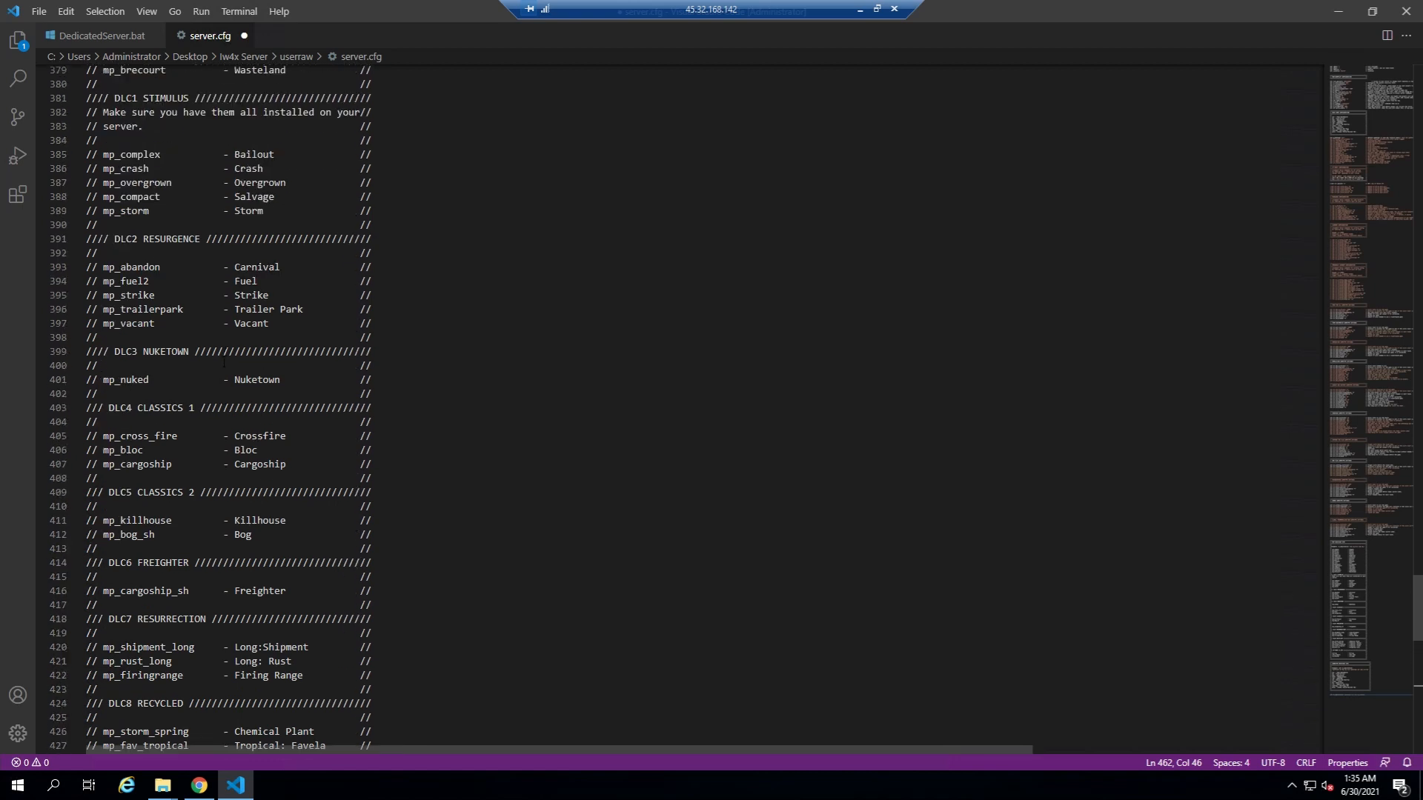
scroll(218, 334, "up", 4)
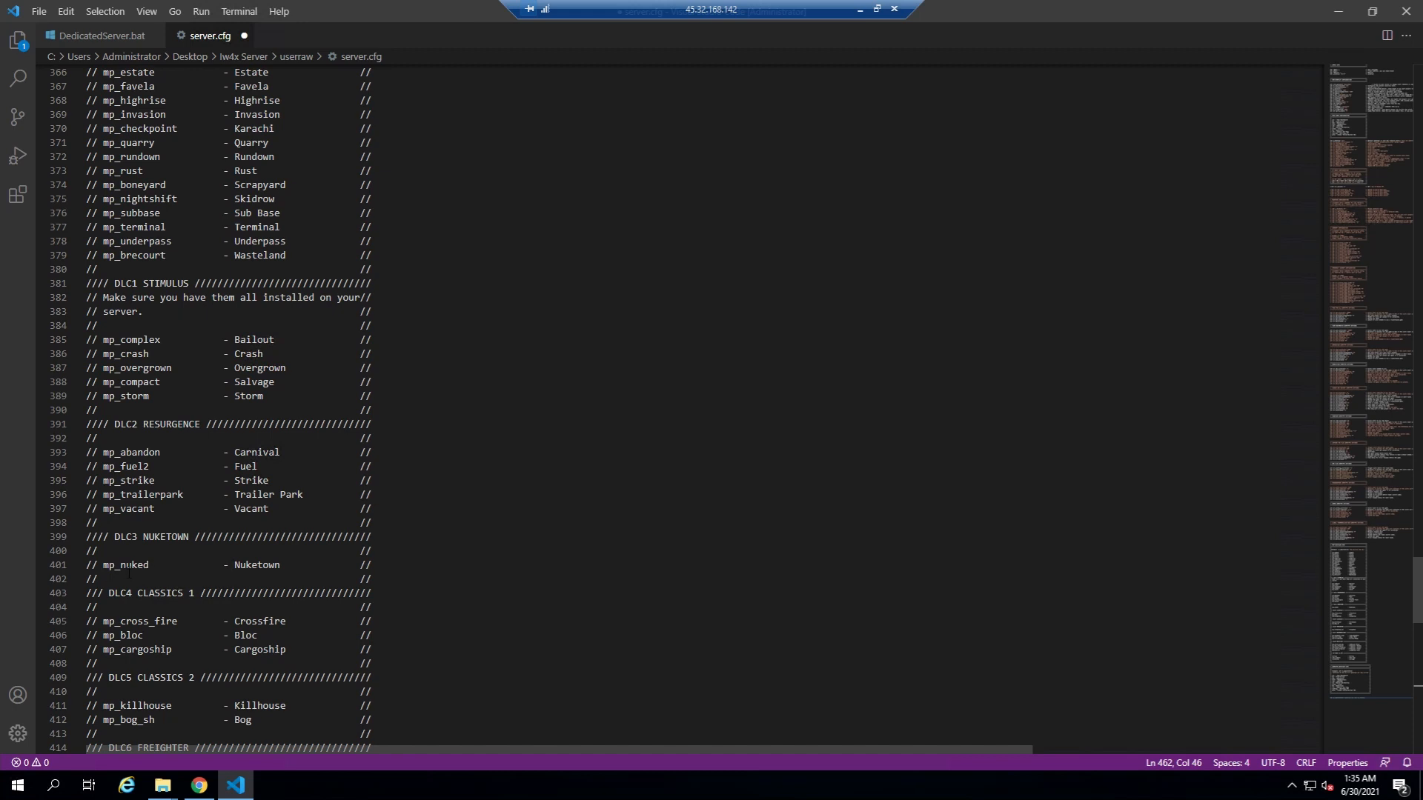
scroll(148, 621, "down", 7)
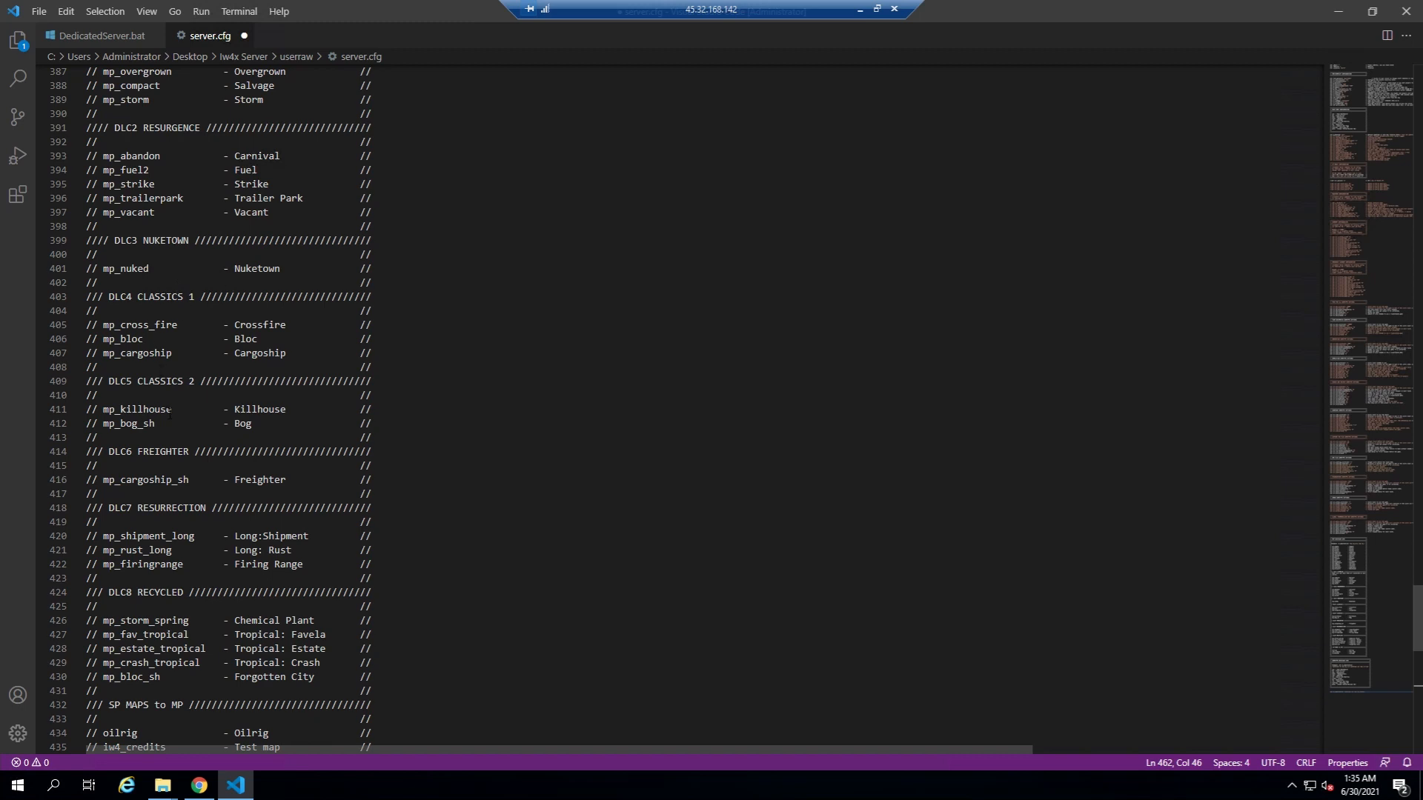
scroll(451, 475, "down", 14)
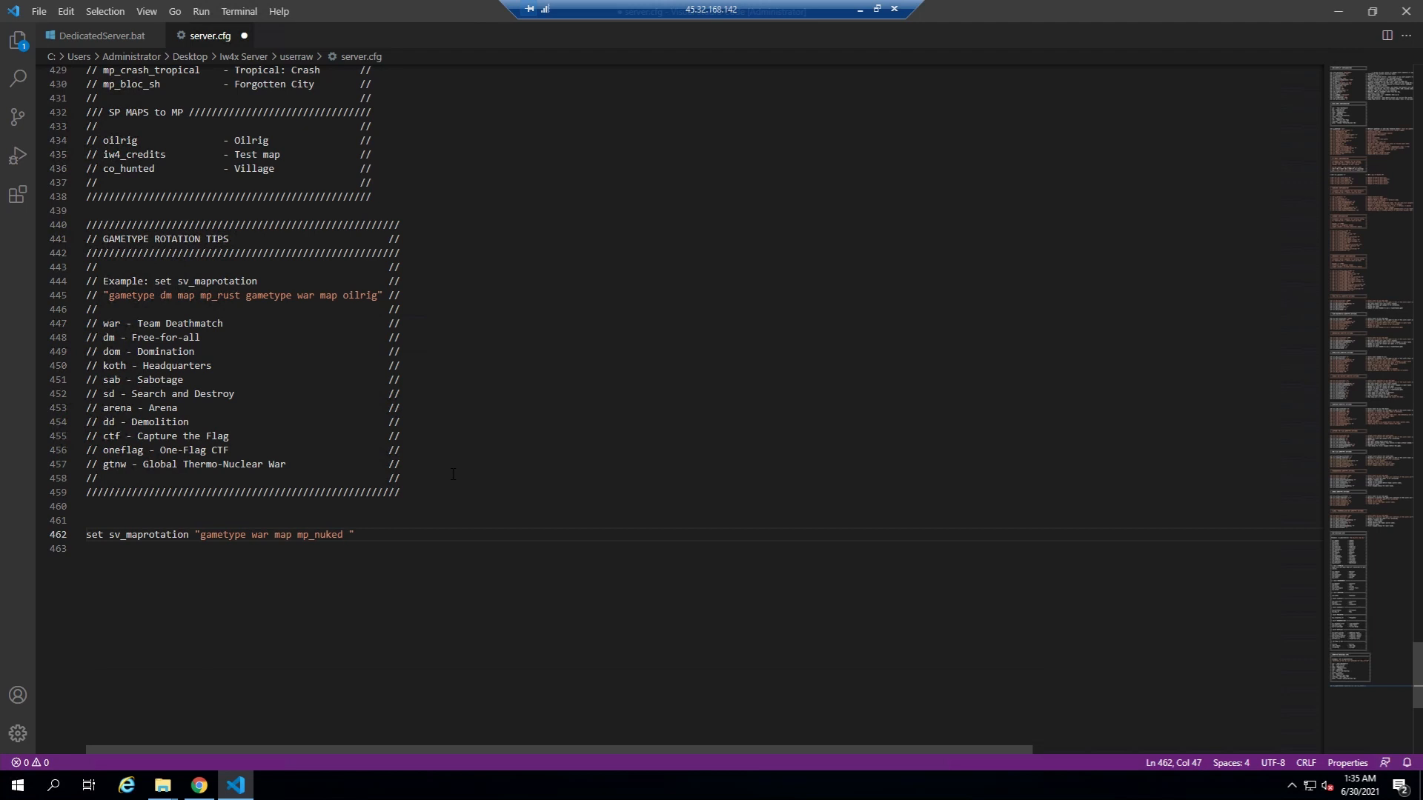
Step: Append 'map mp_killhouse' to the rotation and save server.cfg
type("map mp_killhouse")
key("ctrl+s")
left_click_drag(1358, 571, 1388, 669)
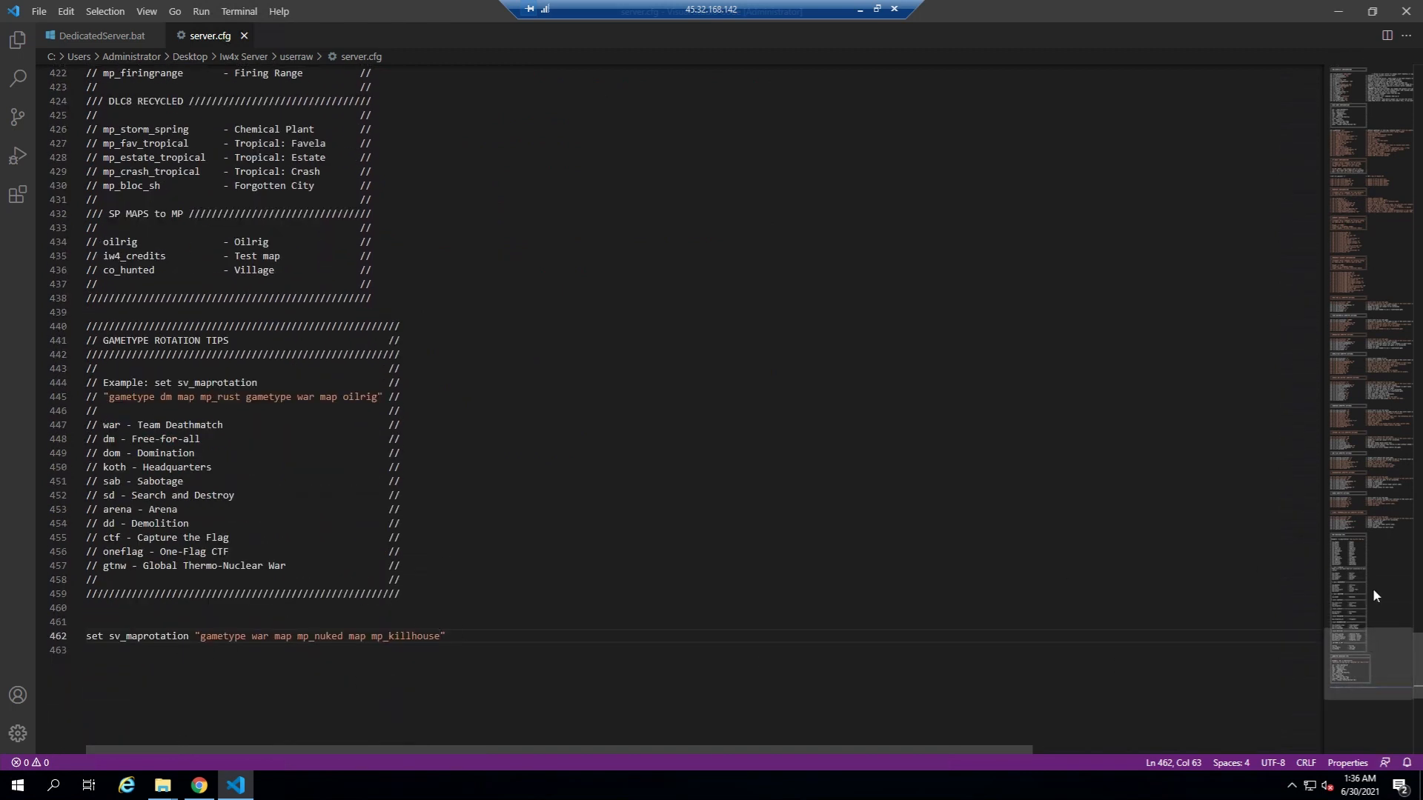
left_click_drag(1373, 588, 1399, 384)
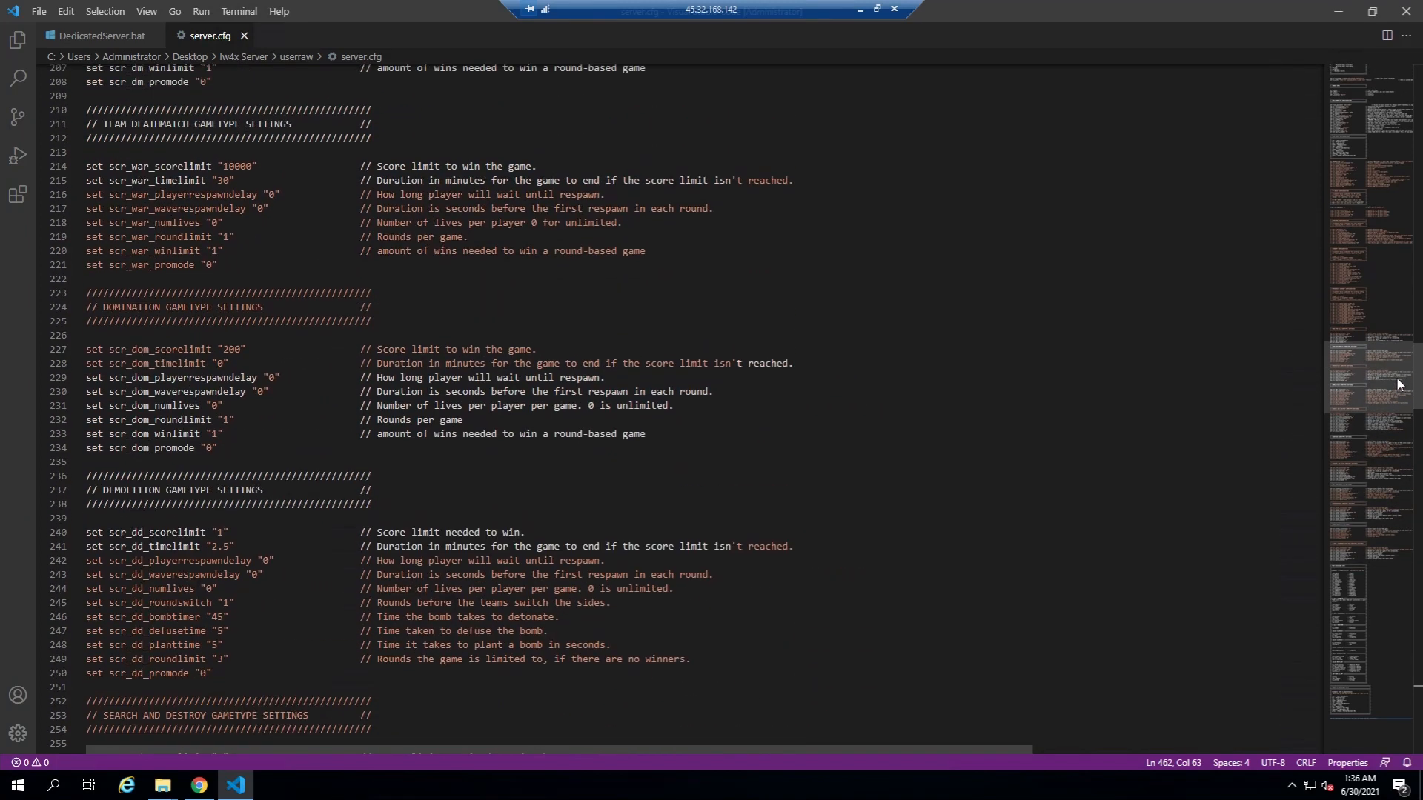
scroll(217, 257, "up", 3)
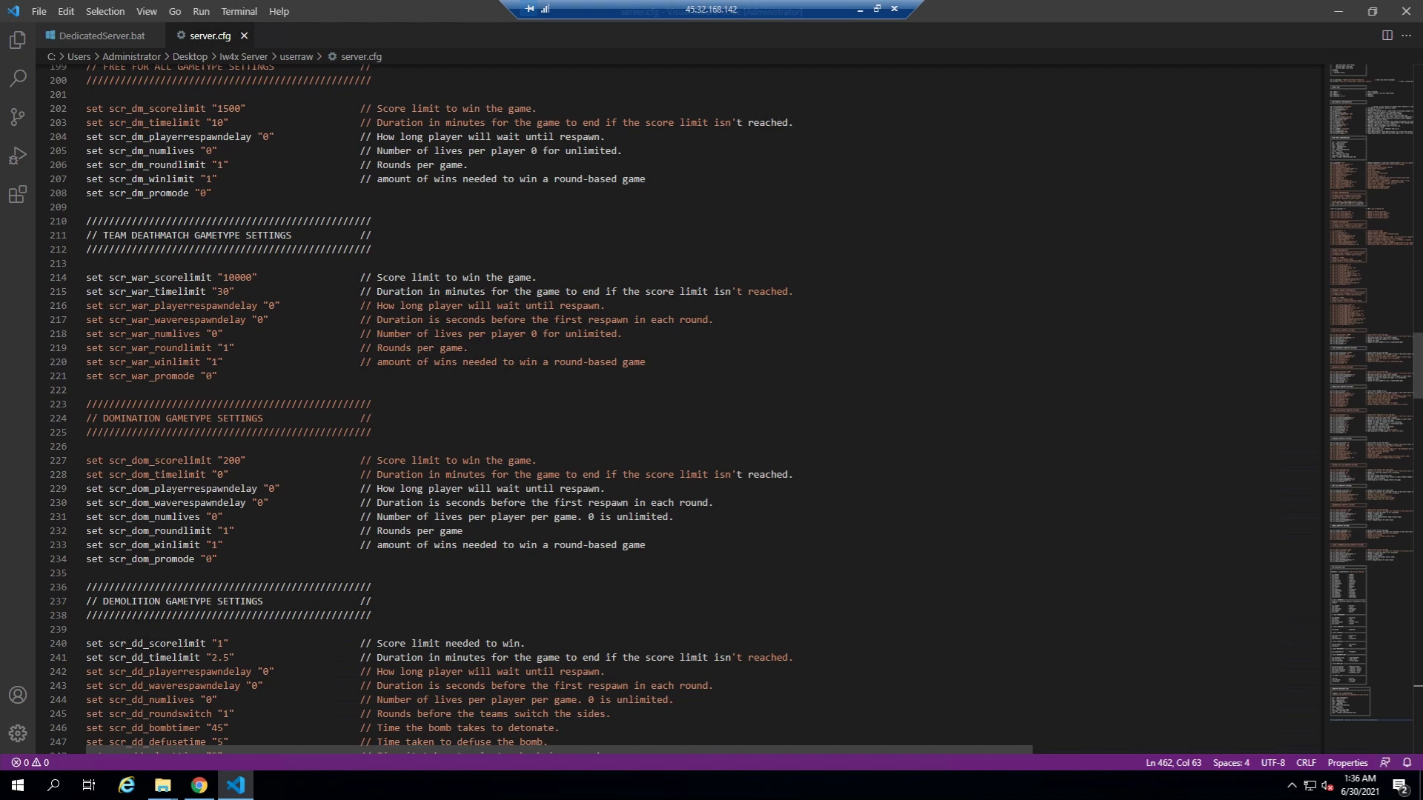
scroll(465, 394, "up", 7)
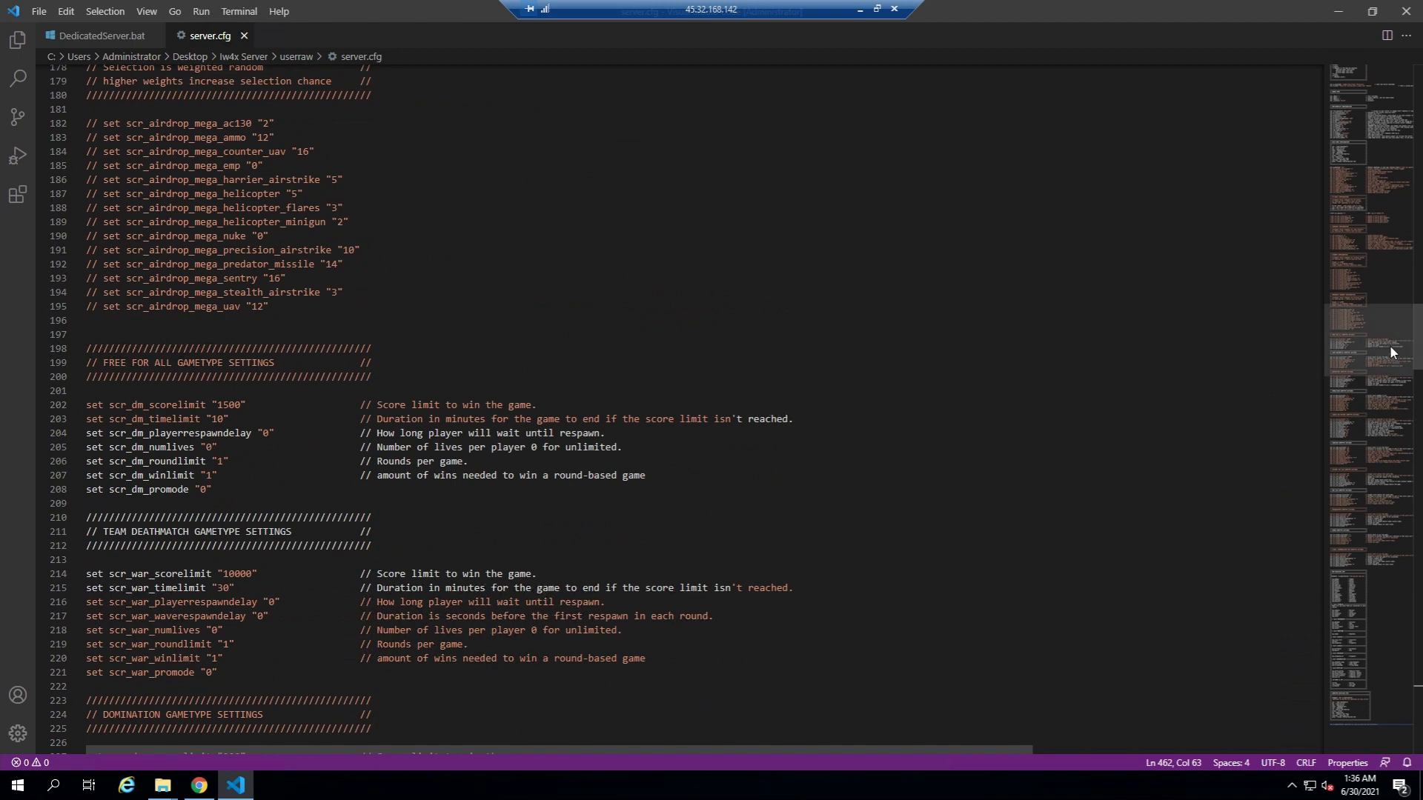
left_click_drag(1388, 333, 1359, 87)
scroll(393, 346, "down", 4)
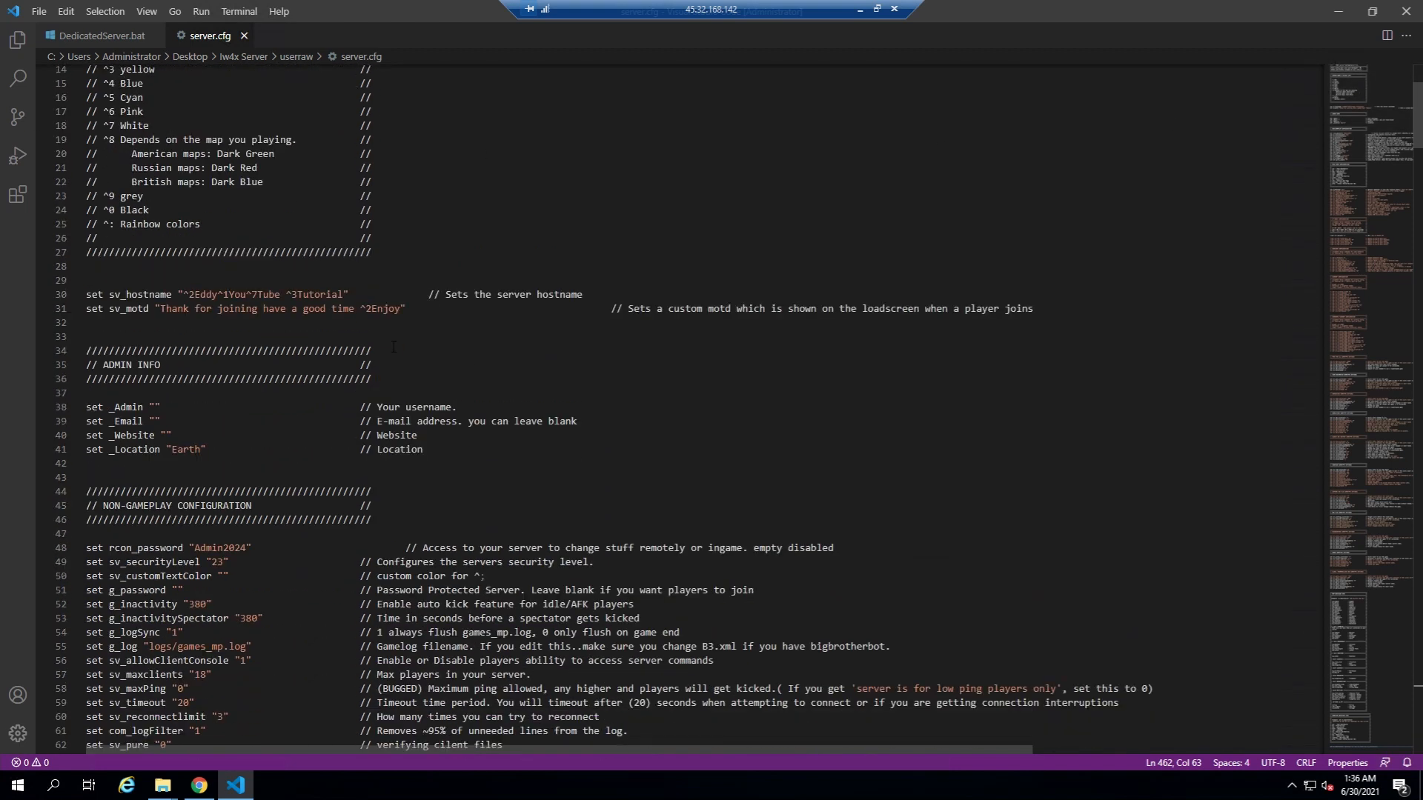
scroll(296, 444, "down", 5)
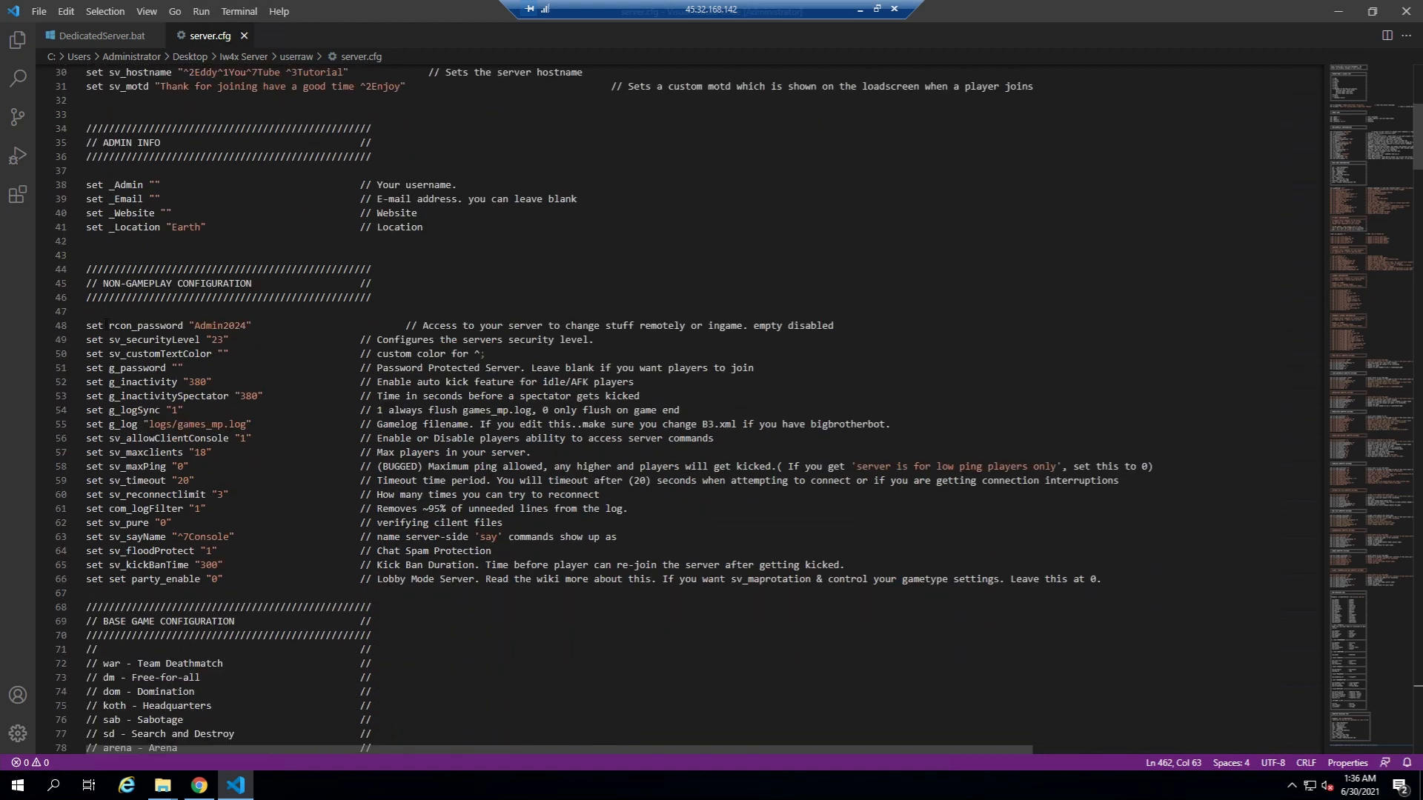
left_click_drag(106, 324, 267, 327)
left_click(266, 327)
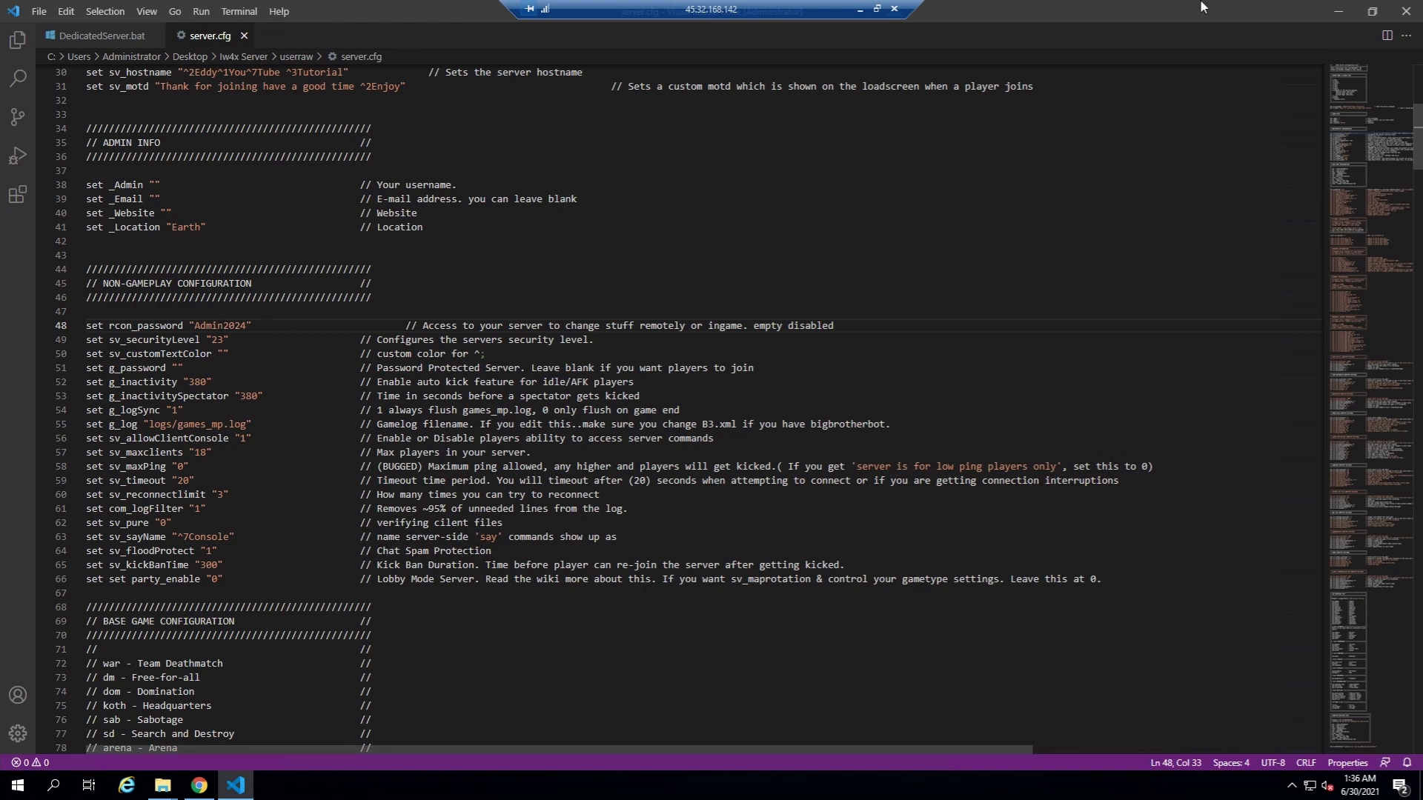
Step: Minimize VS Code and open Windows Defender Firewall via Control Panel's System and Security, maximized
left_click(1331, 19)
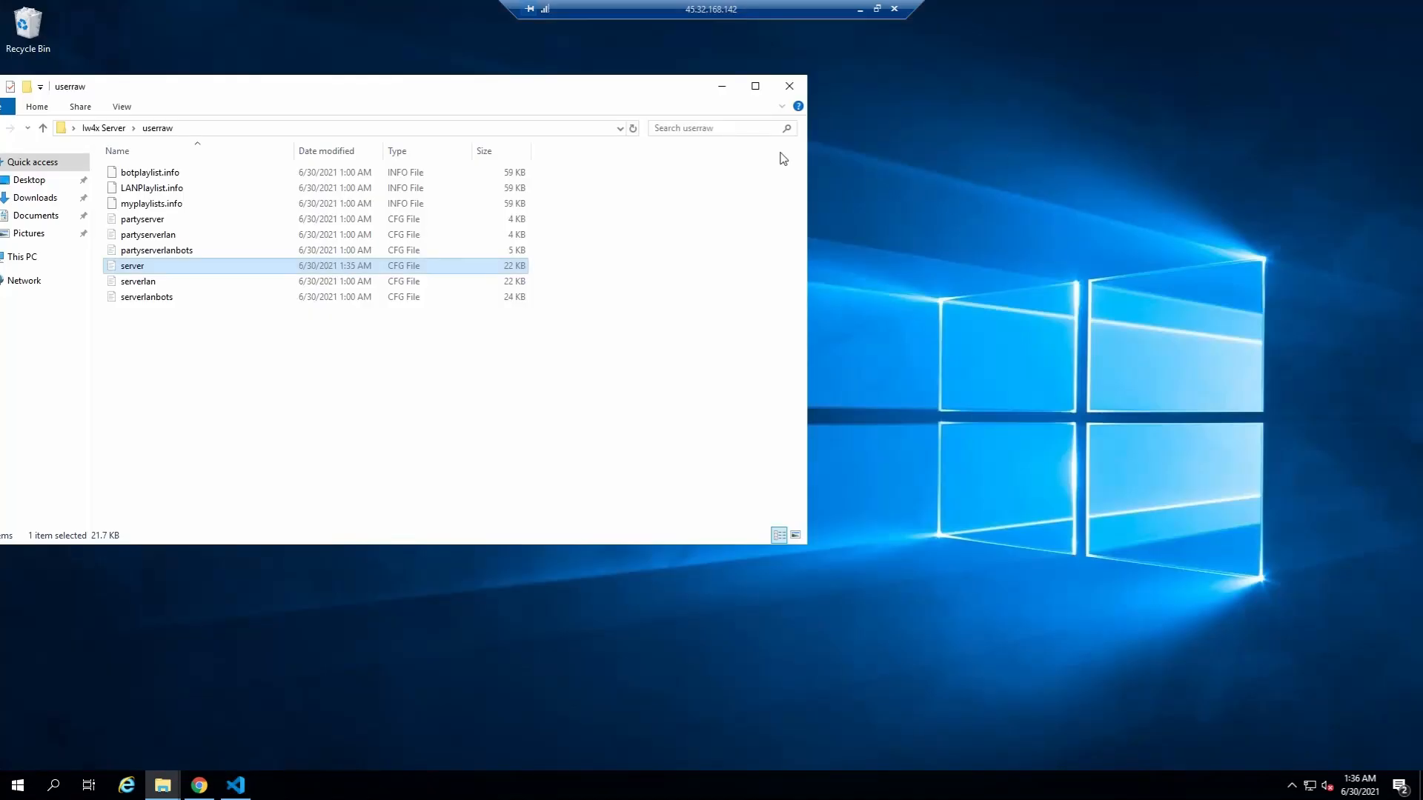
left_click_drag(694, 89, 918, 78)
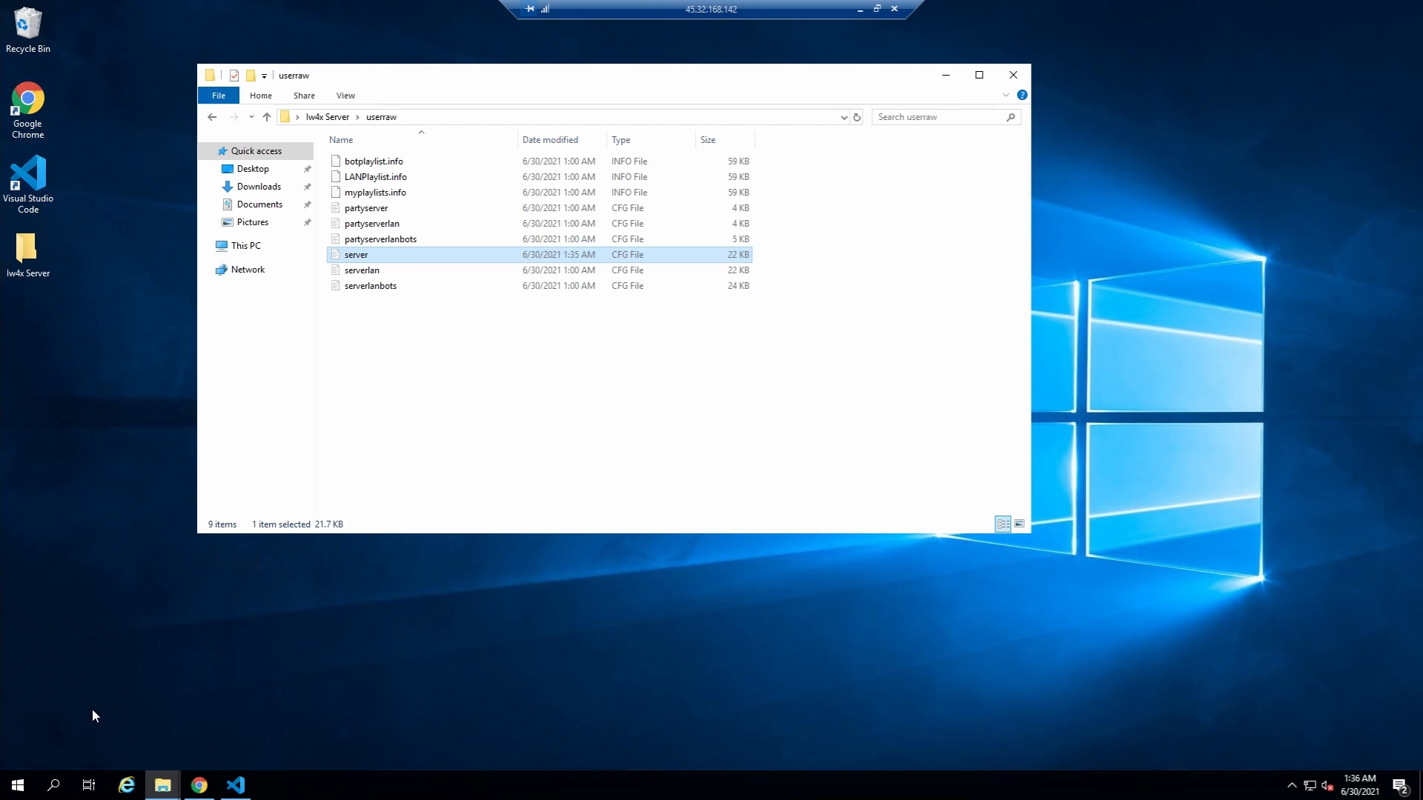
left_click(17, 785)
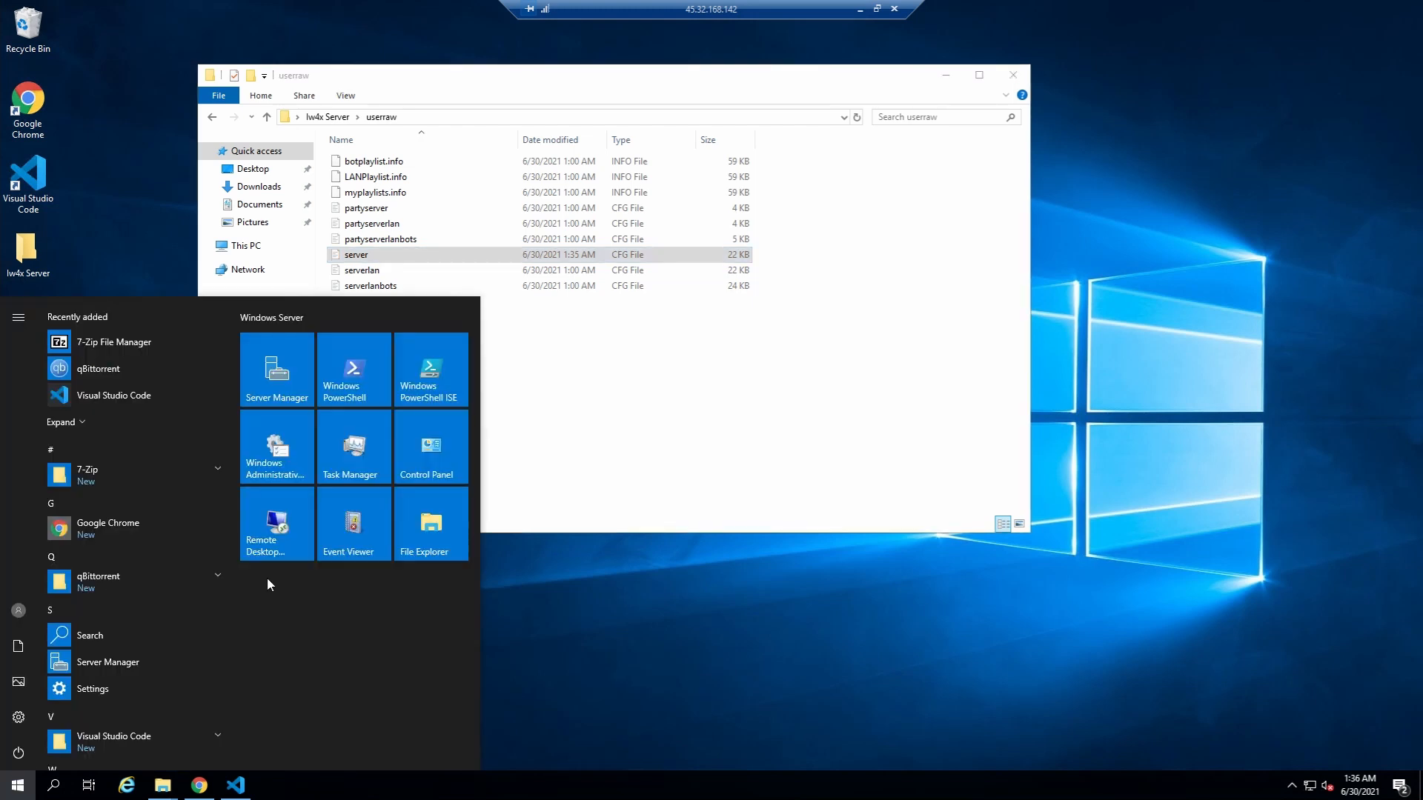
type("cont")
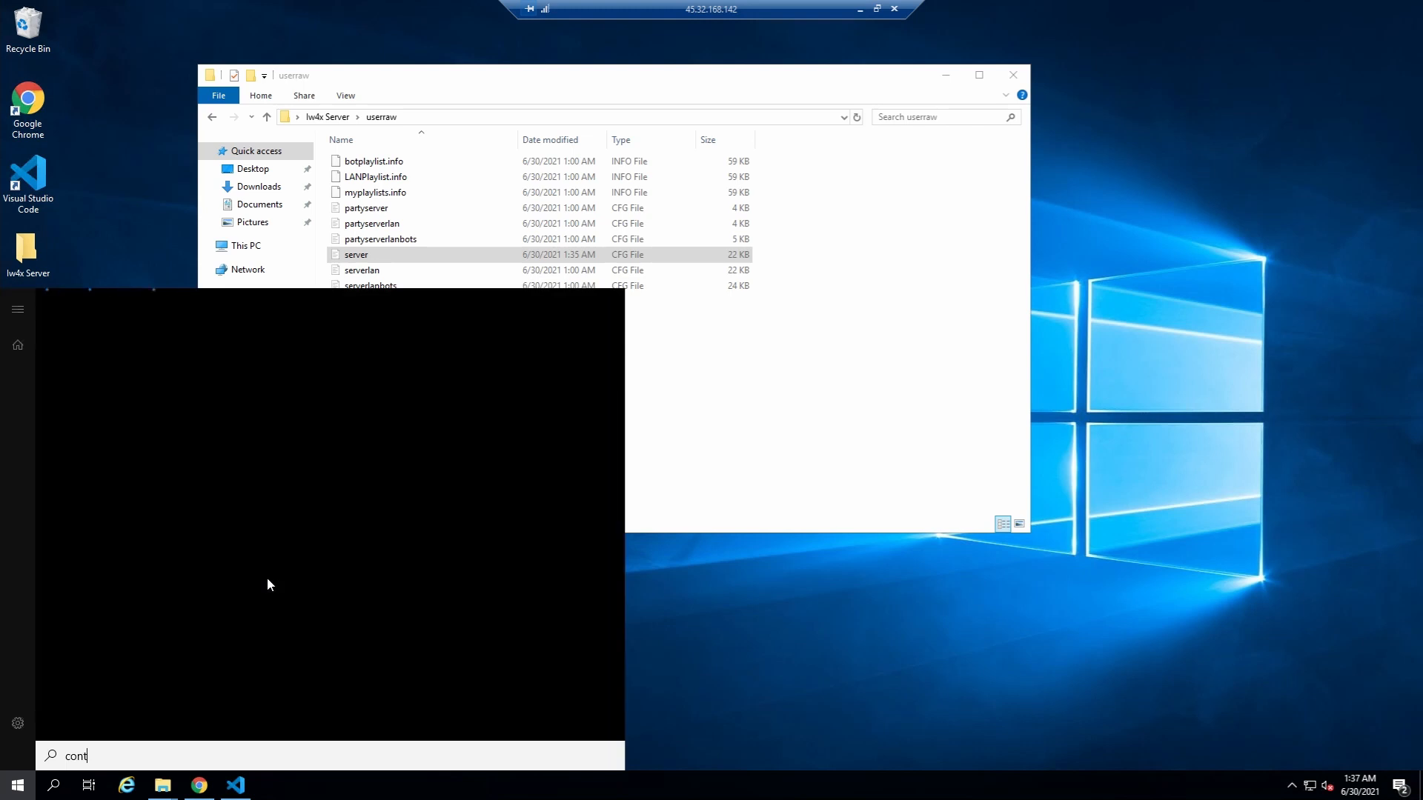
key("Return")
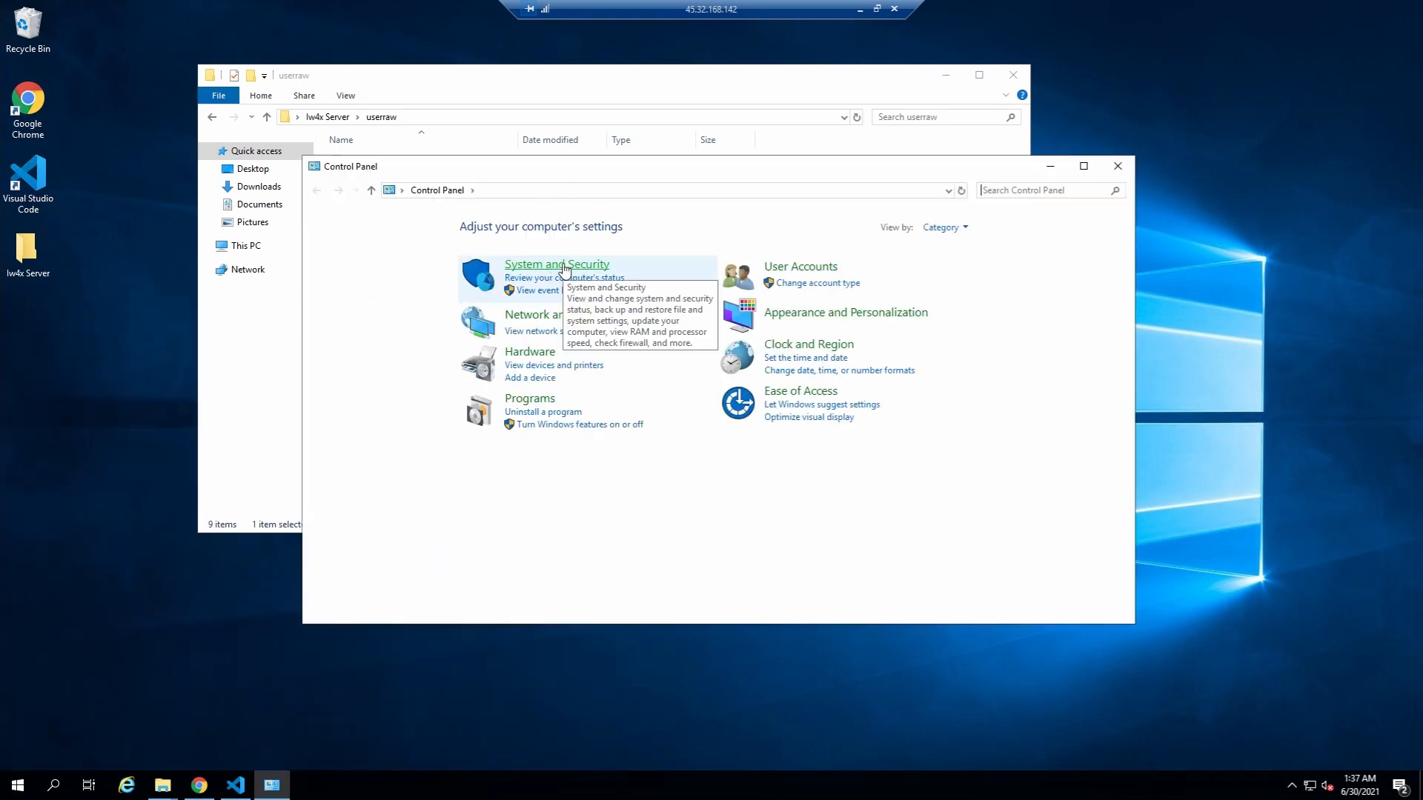
left_click(557, 265)
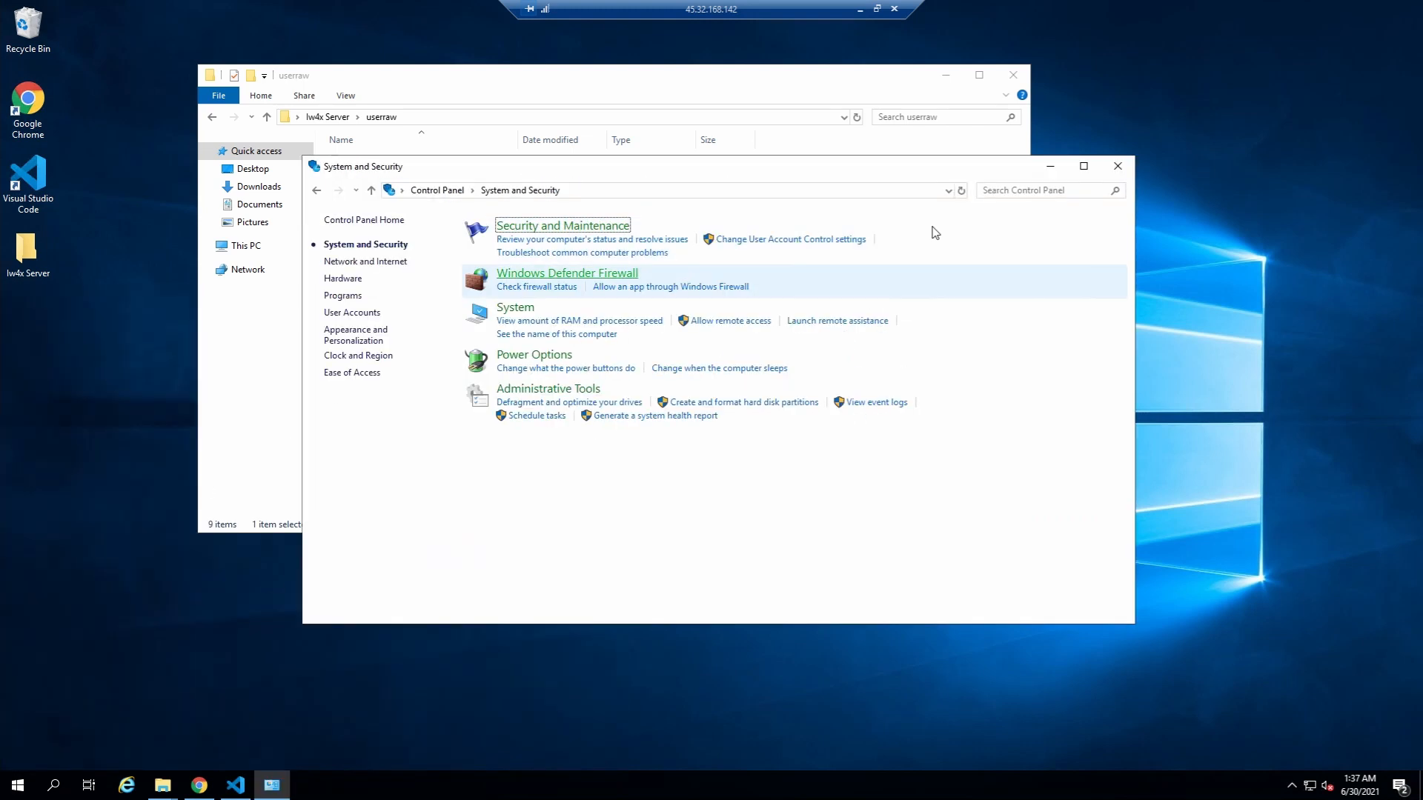
left_click(567, 273)
left_click(1084, 166)
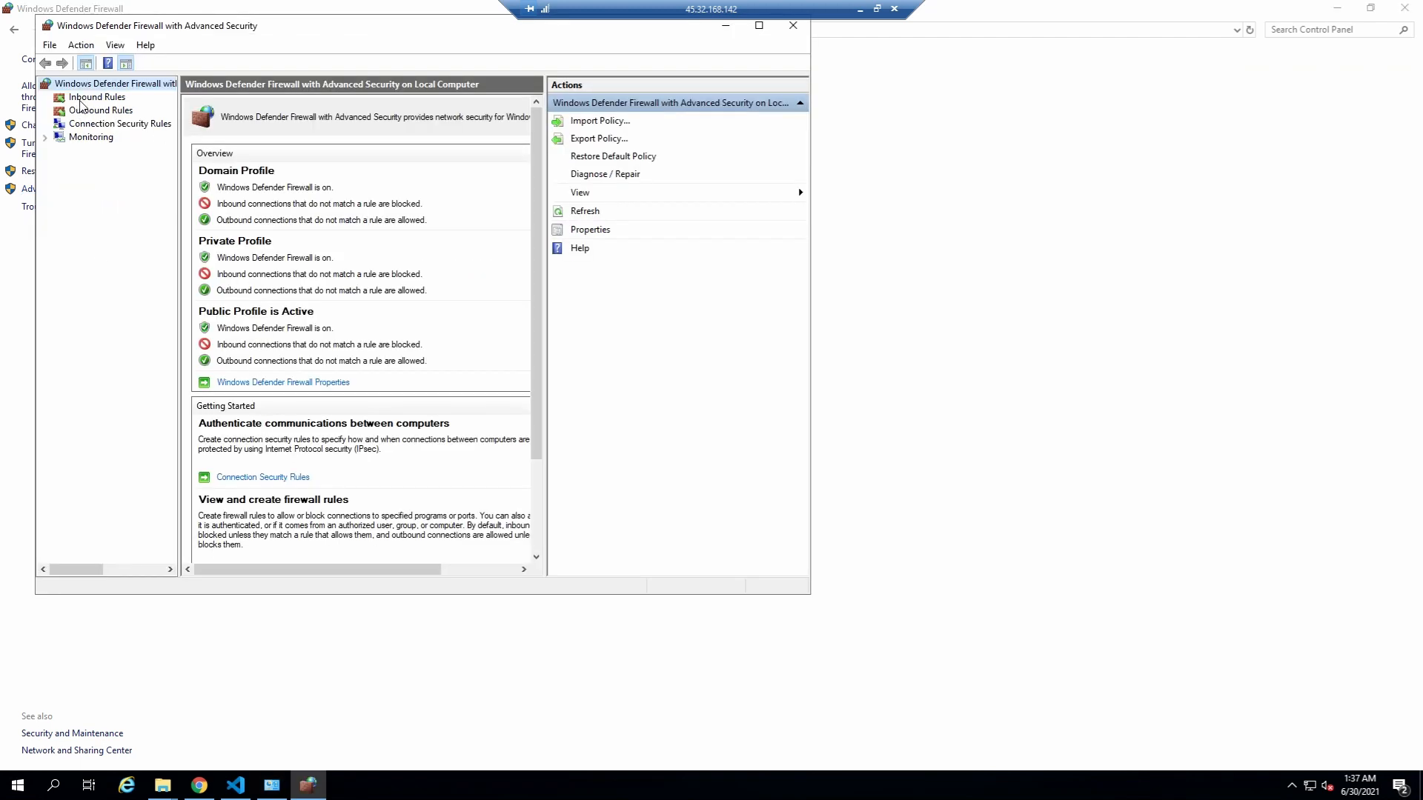
Step: Start a new port-based inbound rule and check DedicatedServer.bat for the server port
left_click(81, 99)
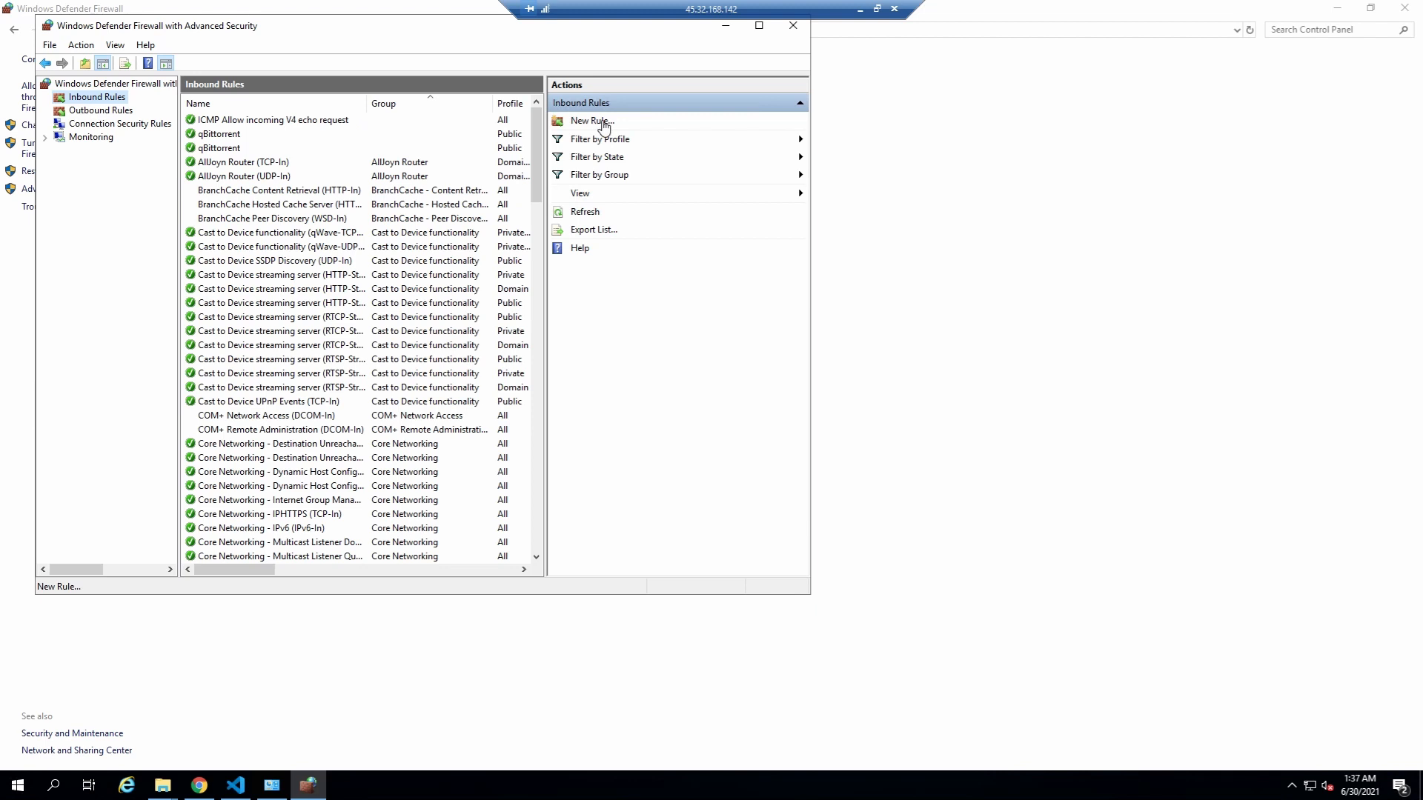
left_click(591, 121)
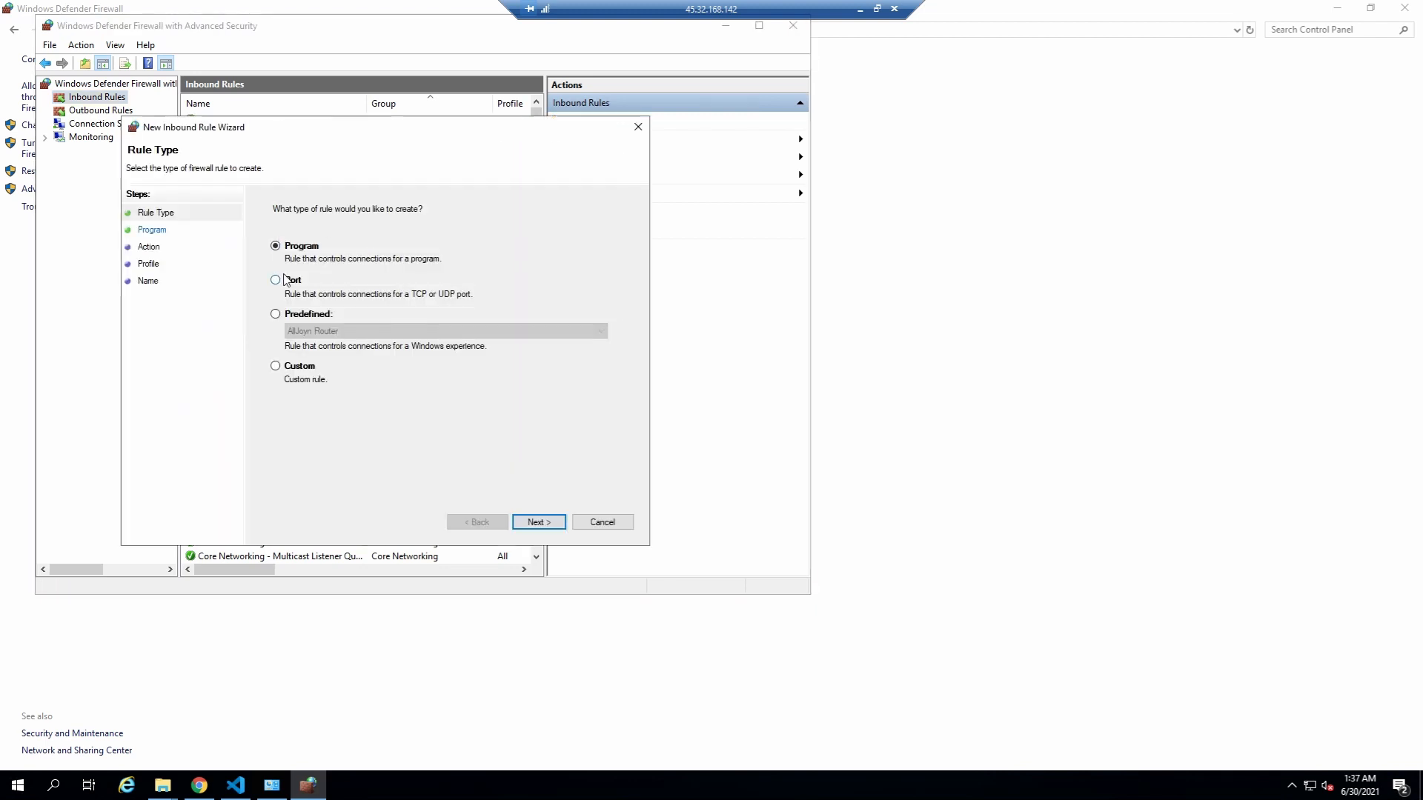
left_click(285, 281)
left_click(531, 524)
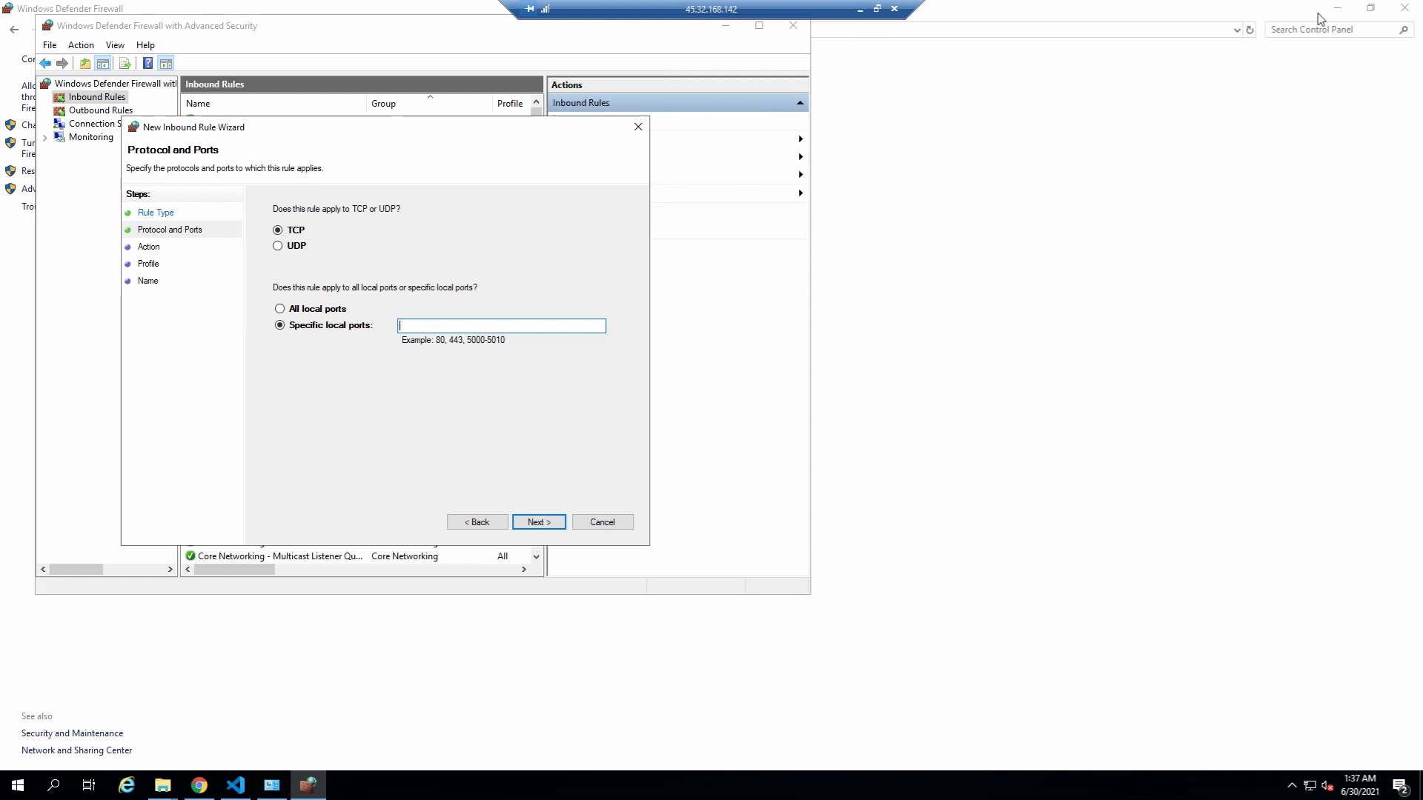
left_click(1338, 9)
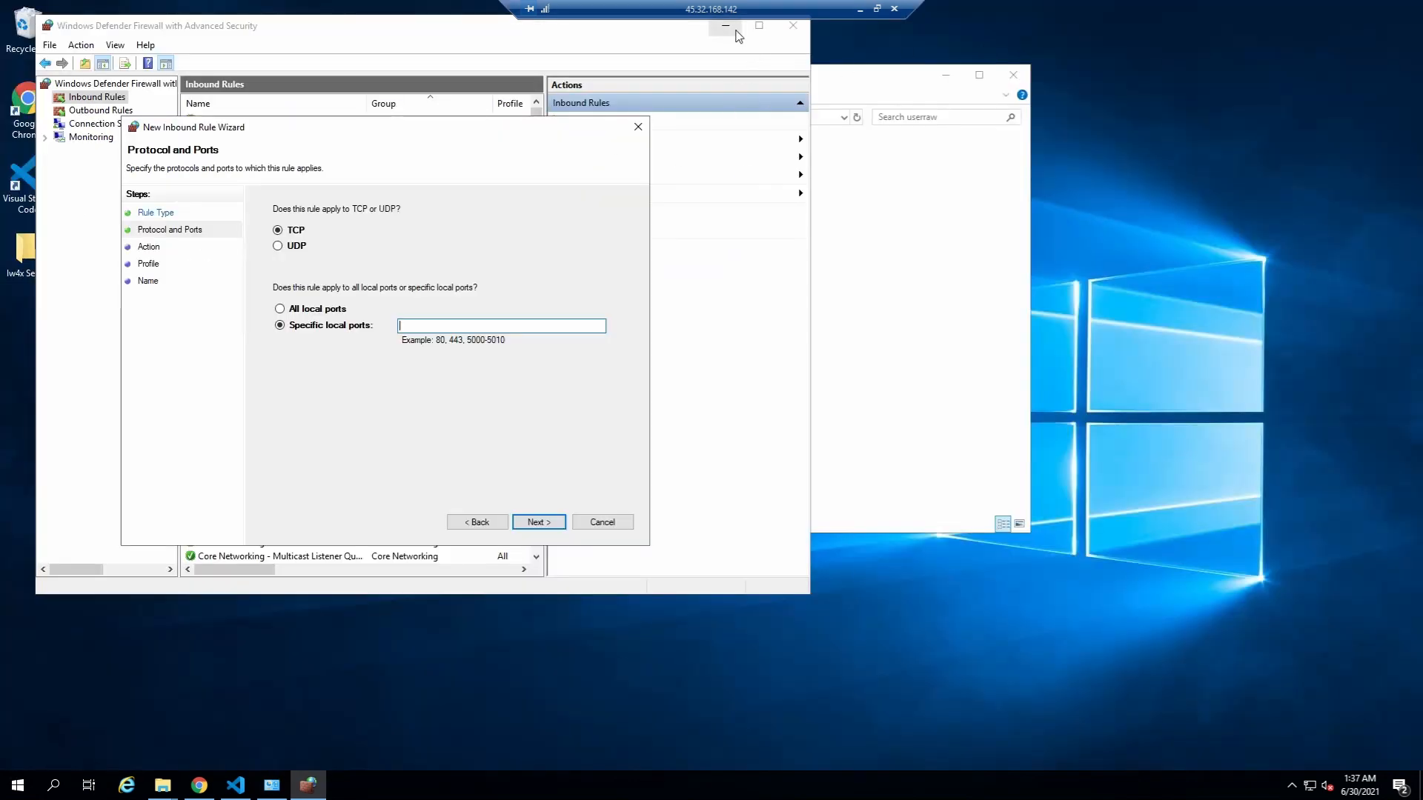
left_click(236, 785)
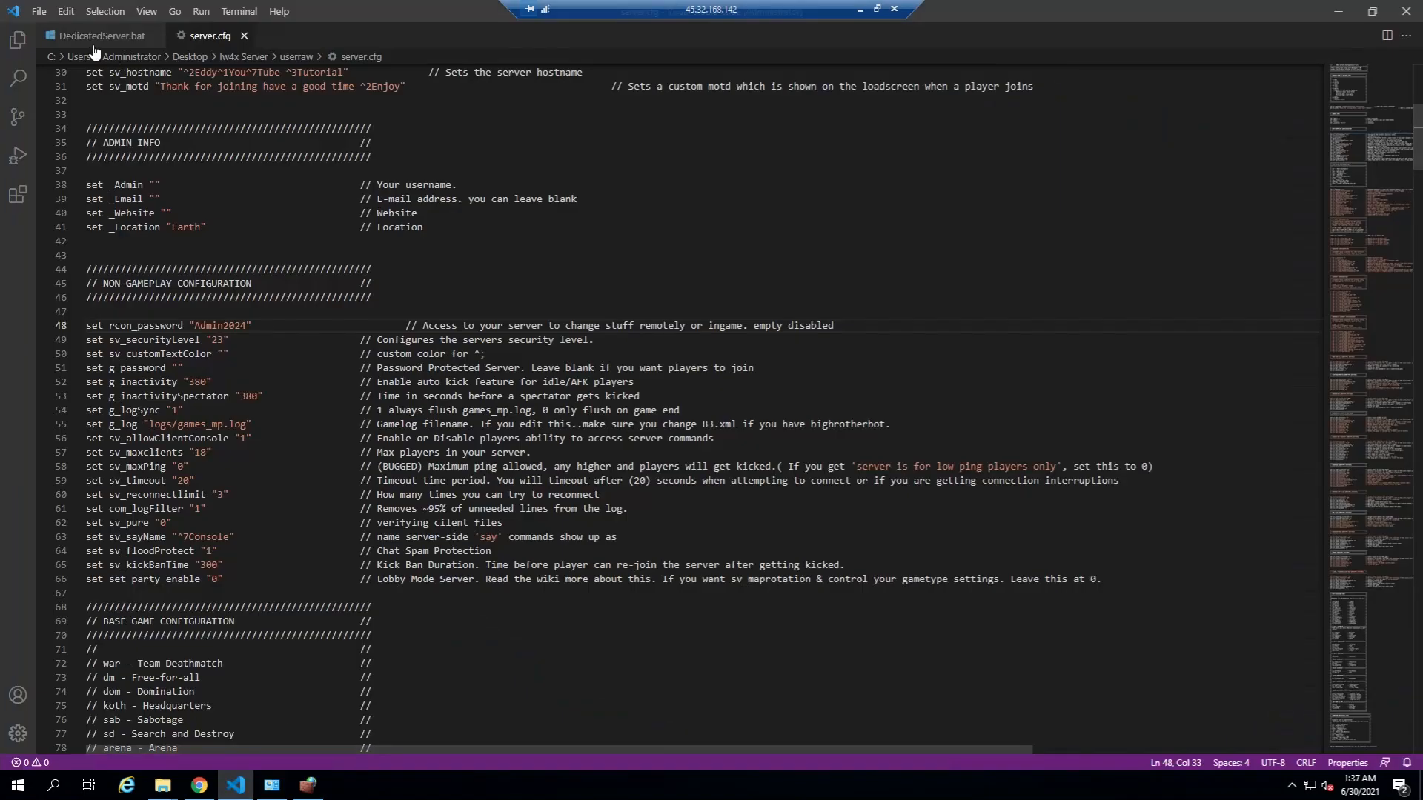
left_click(89, 43)
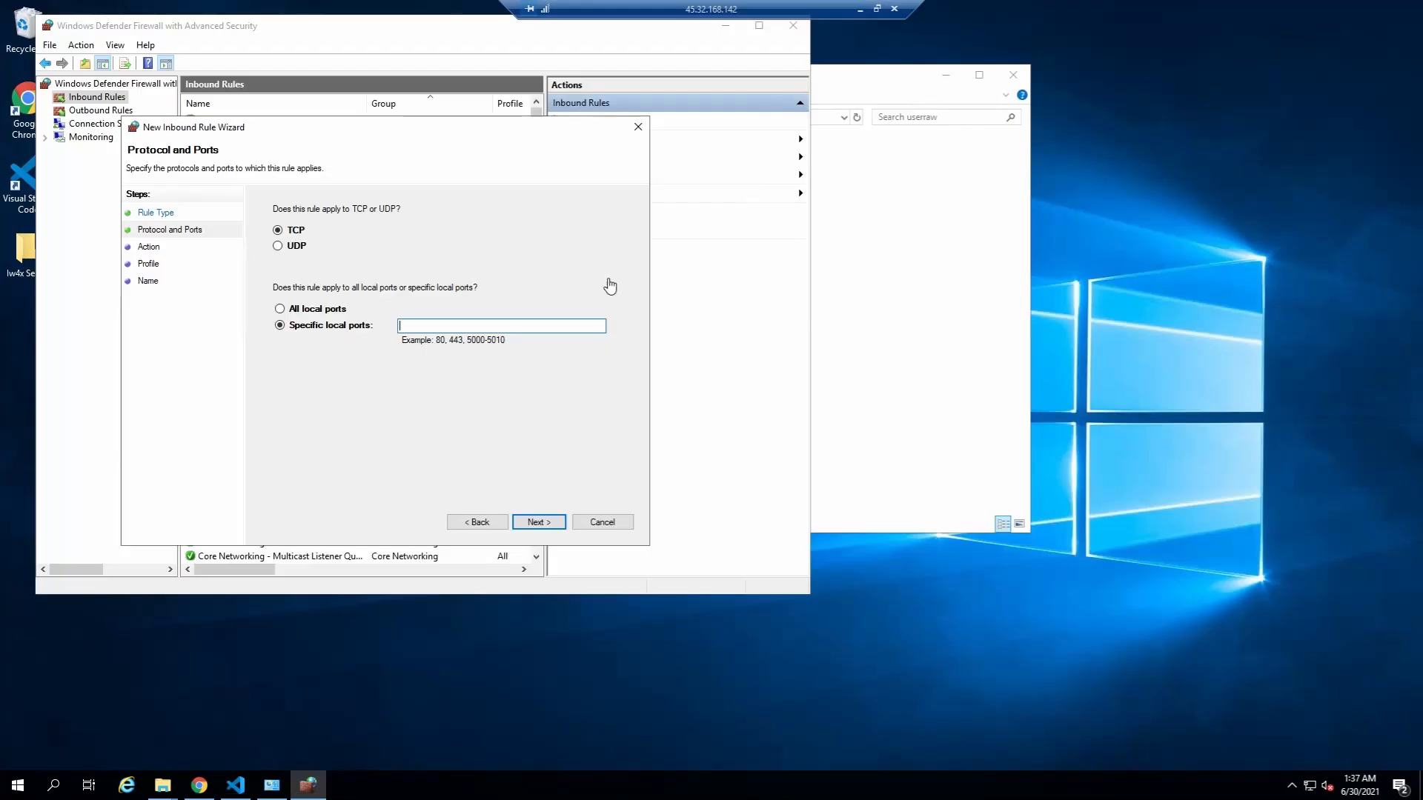
left_click(1338, 11)
Step: Set the rule to allow TCP port 28961 on all profiles and name it mw2server
type("28961")
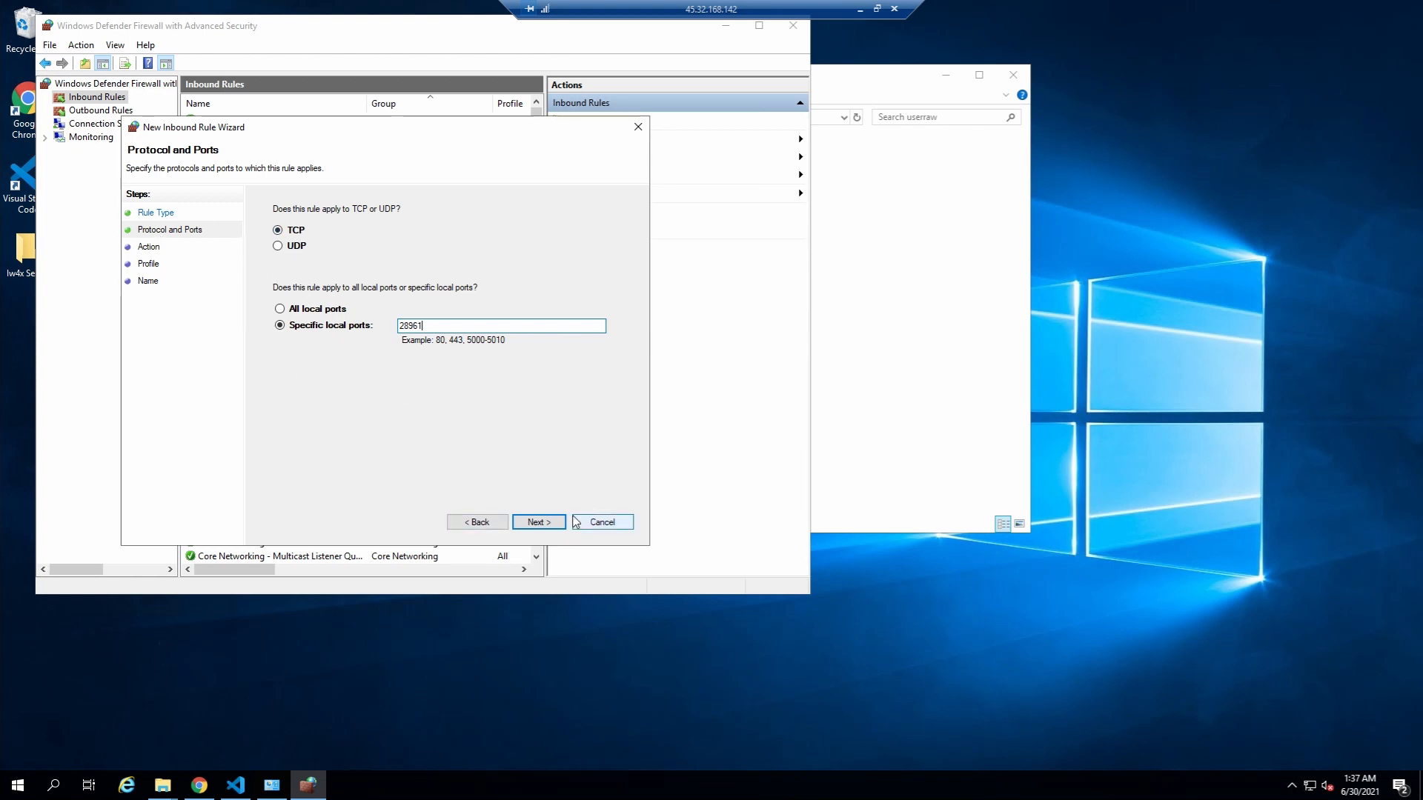
left_click(546, 525)
left_click(547, 525)
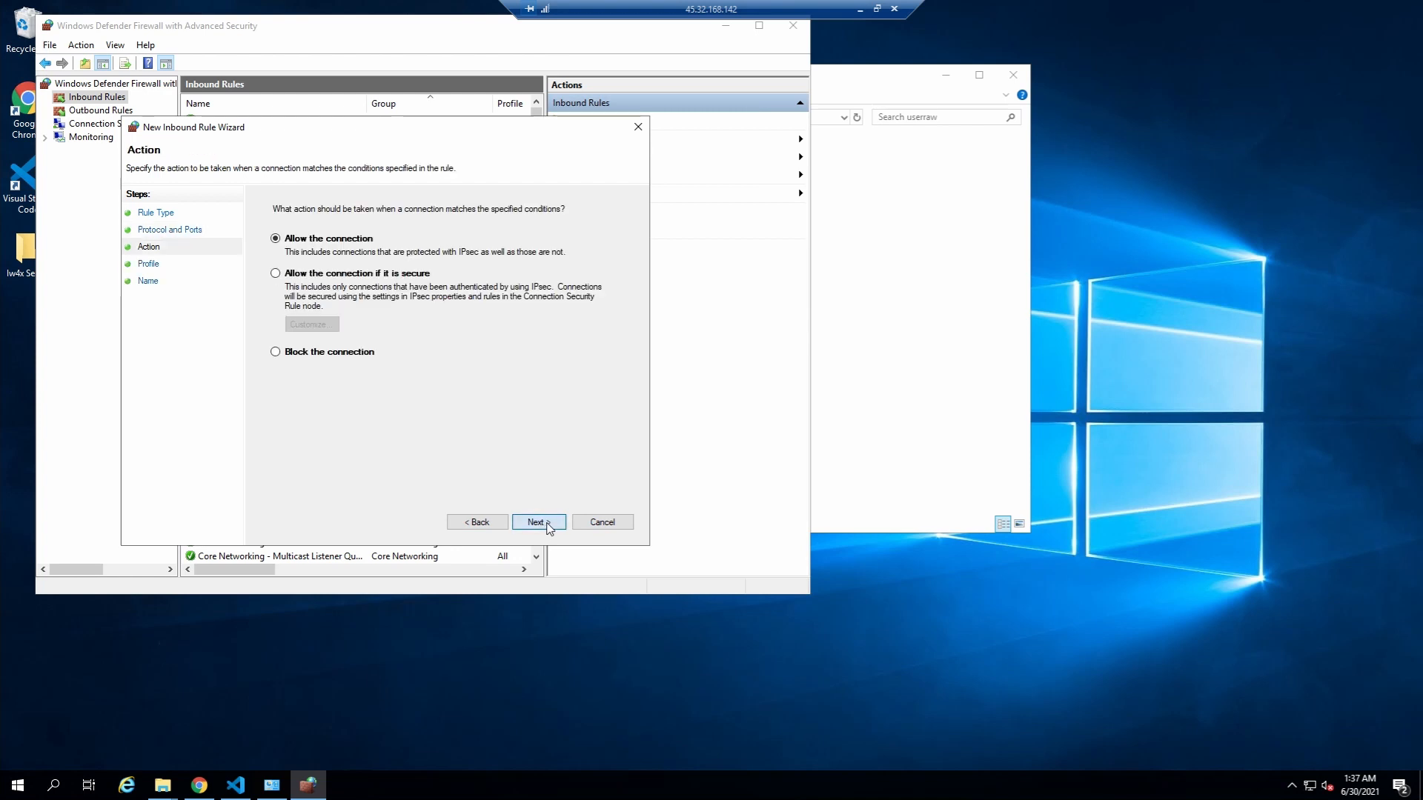
left_click(547, 525)
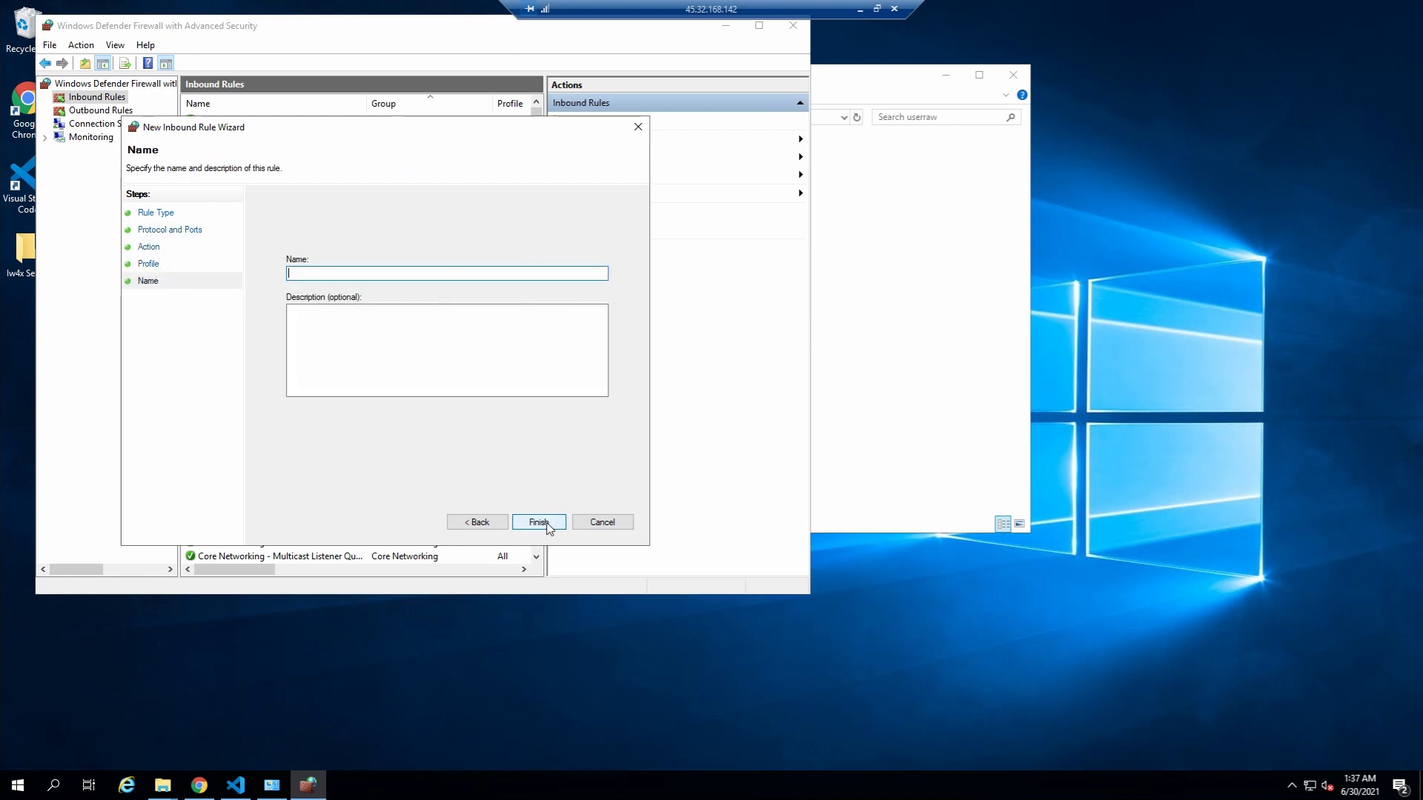
type("mw2server")
key("ctrl+a")
key("ctrl+c")
left_click(547, 523)
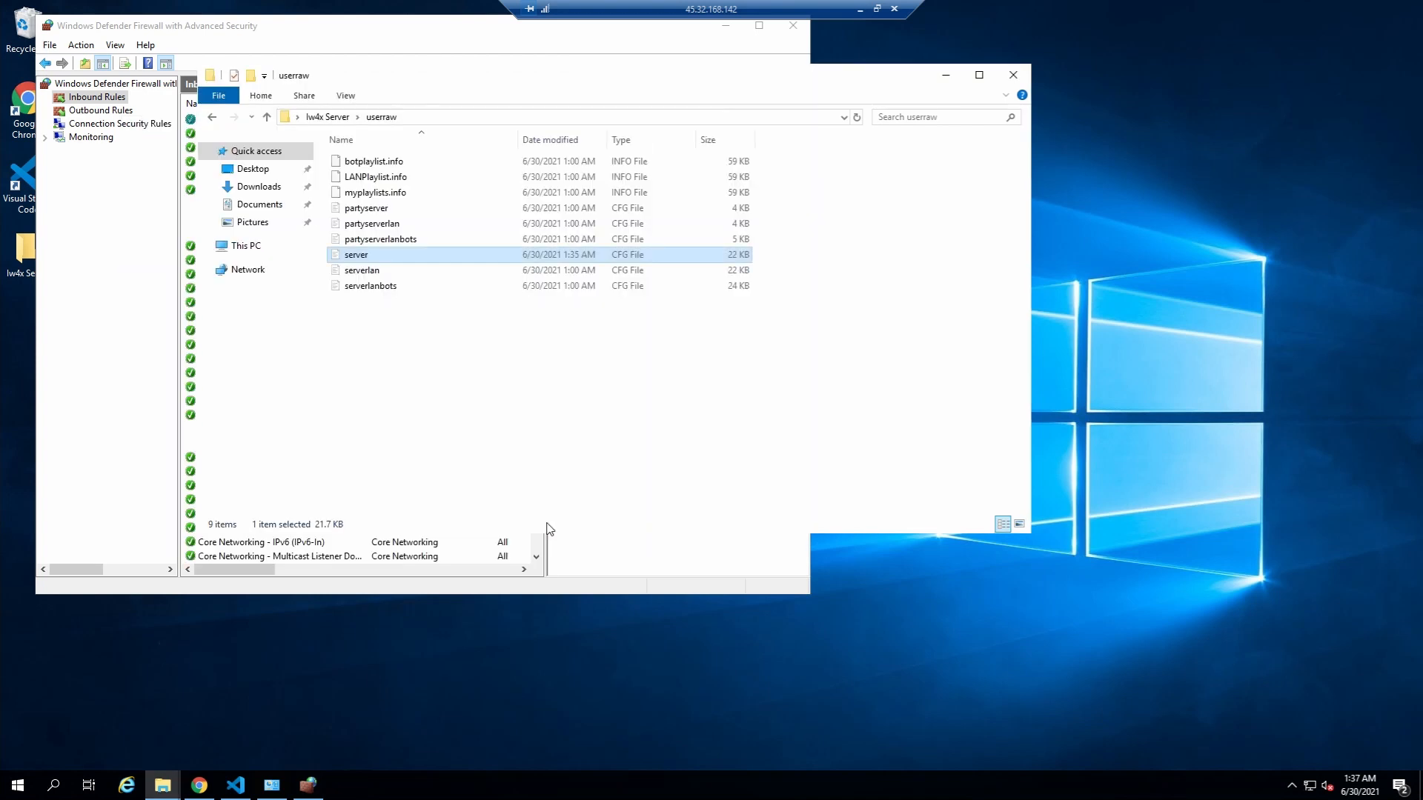
left_click(946, 74)
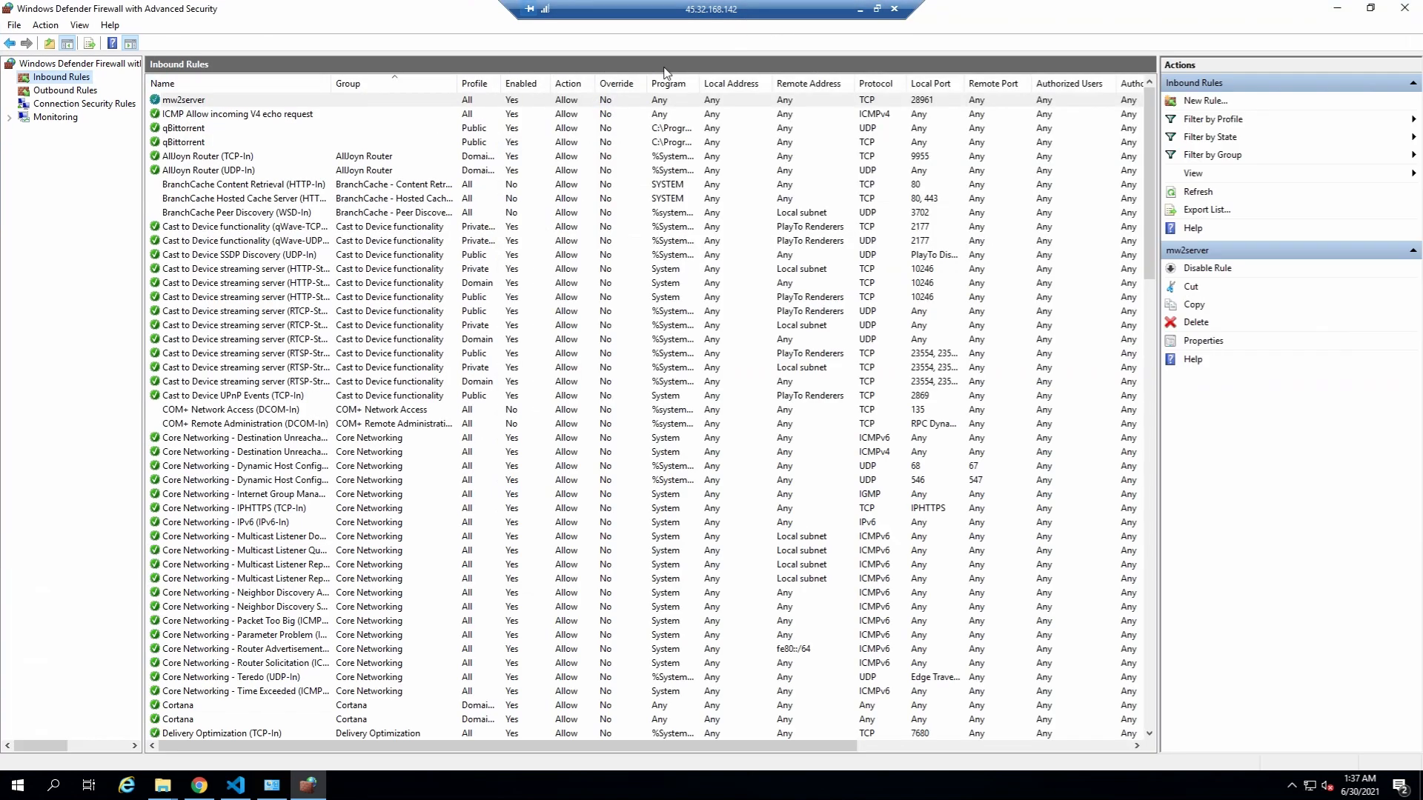
Step: Create a second inbound rule allowing UDP local port 28961 on all profiles, named mw2server
left_click(758, 29)
left_click(1204, 101)
left_click(311, 301)
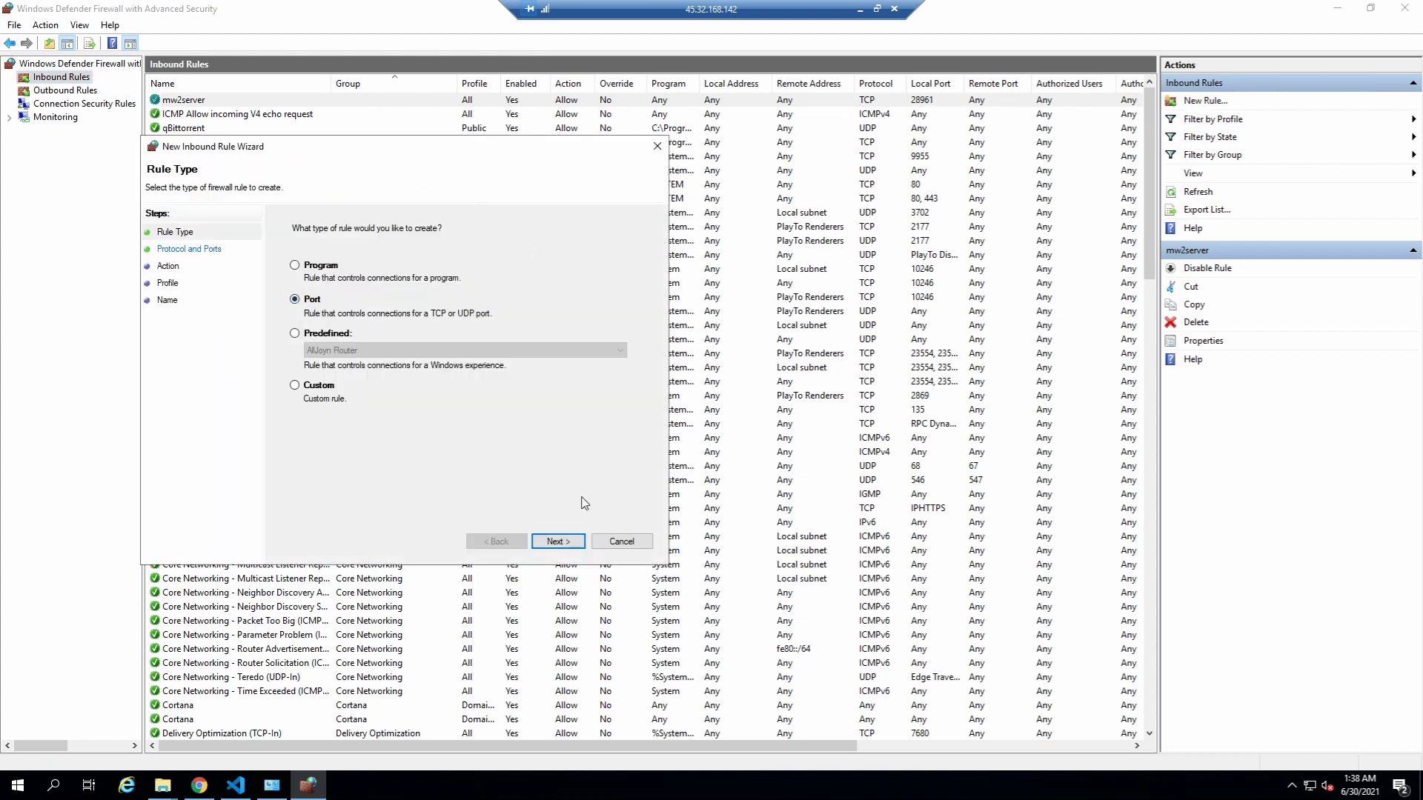
left_click(567, 540)
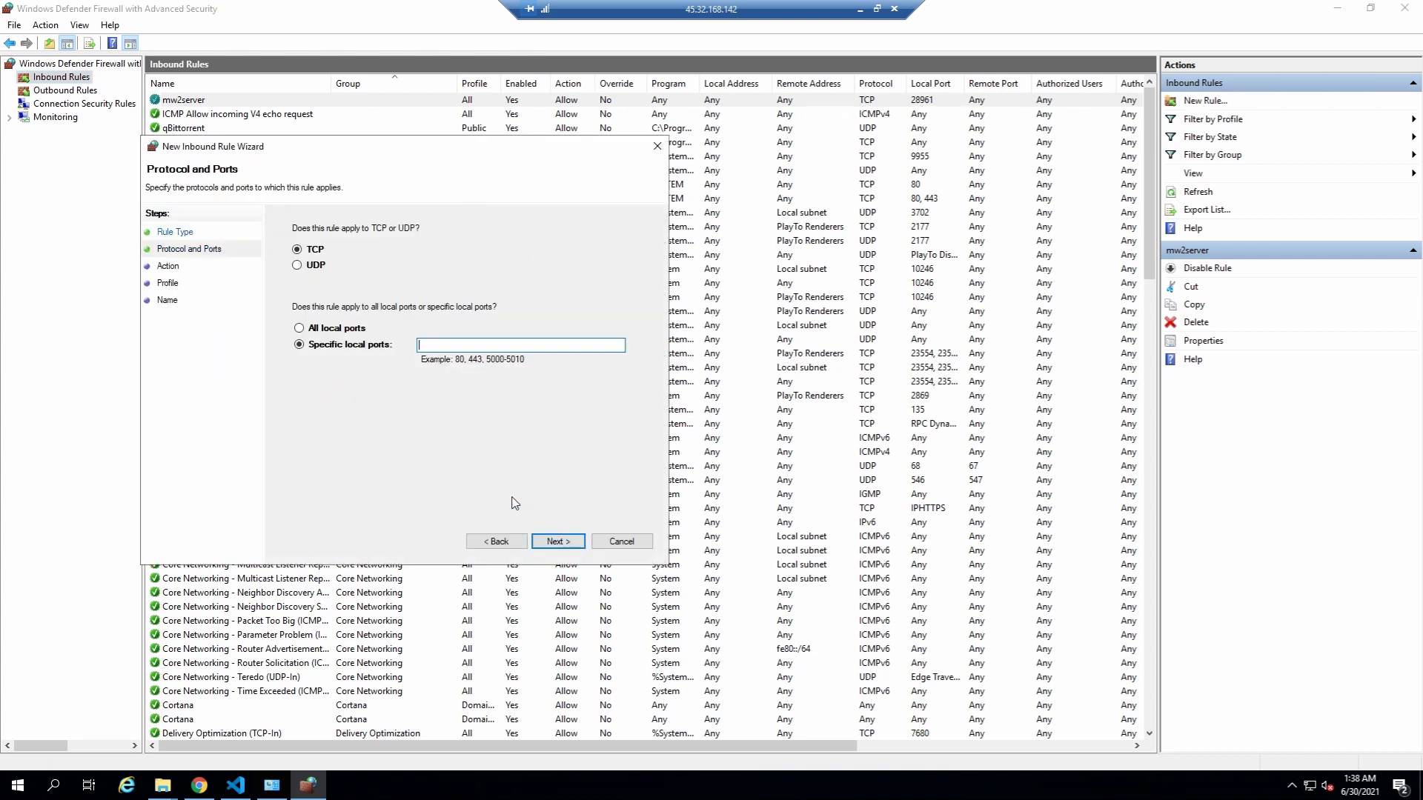
left_click(299, 269)
left_click(429, 347)
left_click(559, 542)
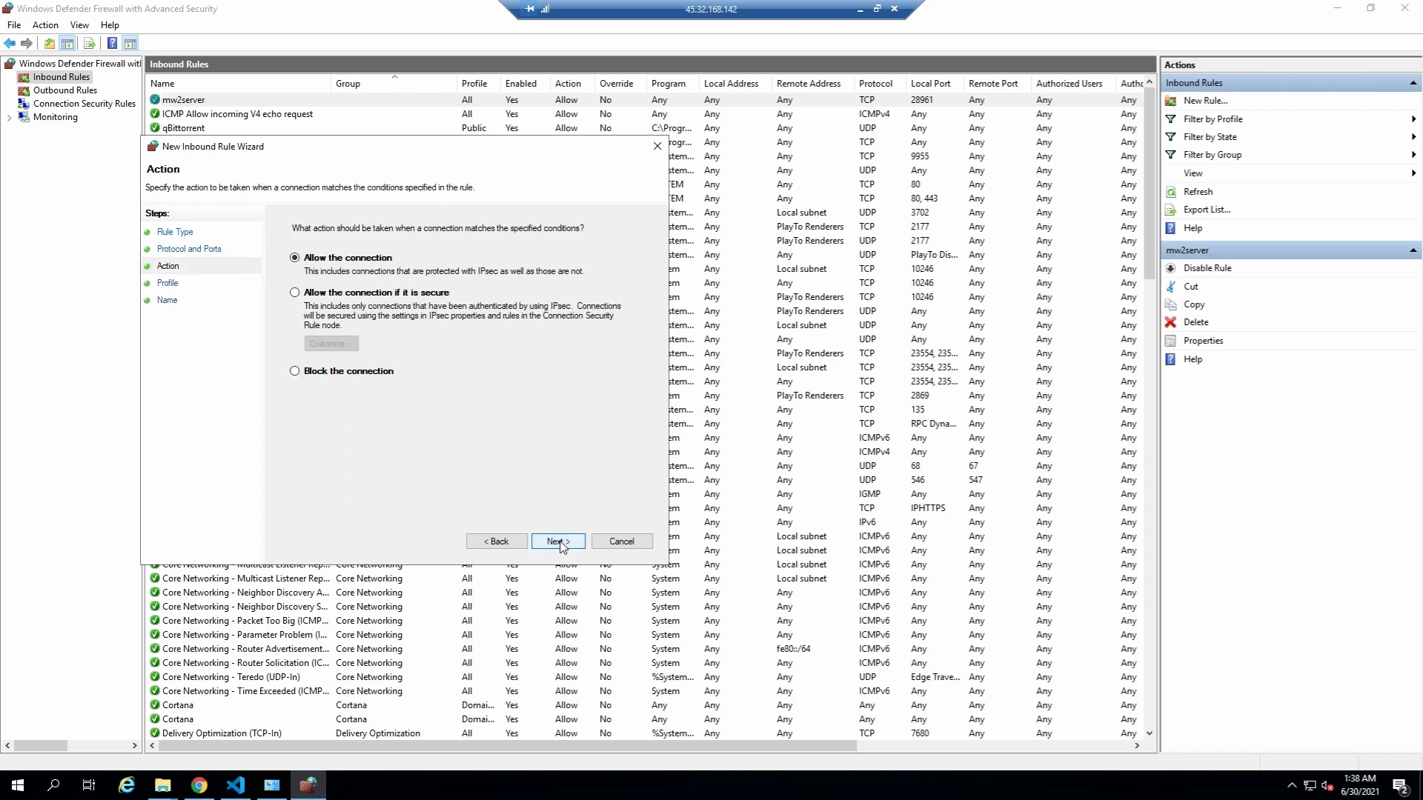
left_click(558, 542)
left_click(559, 544)
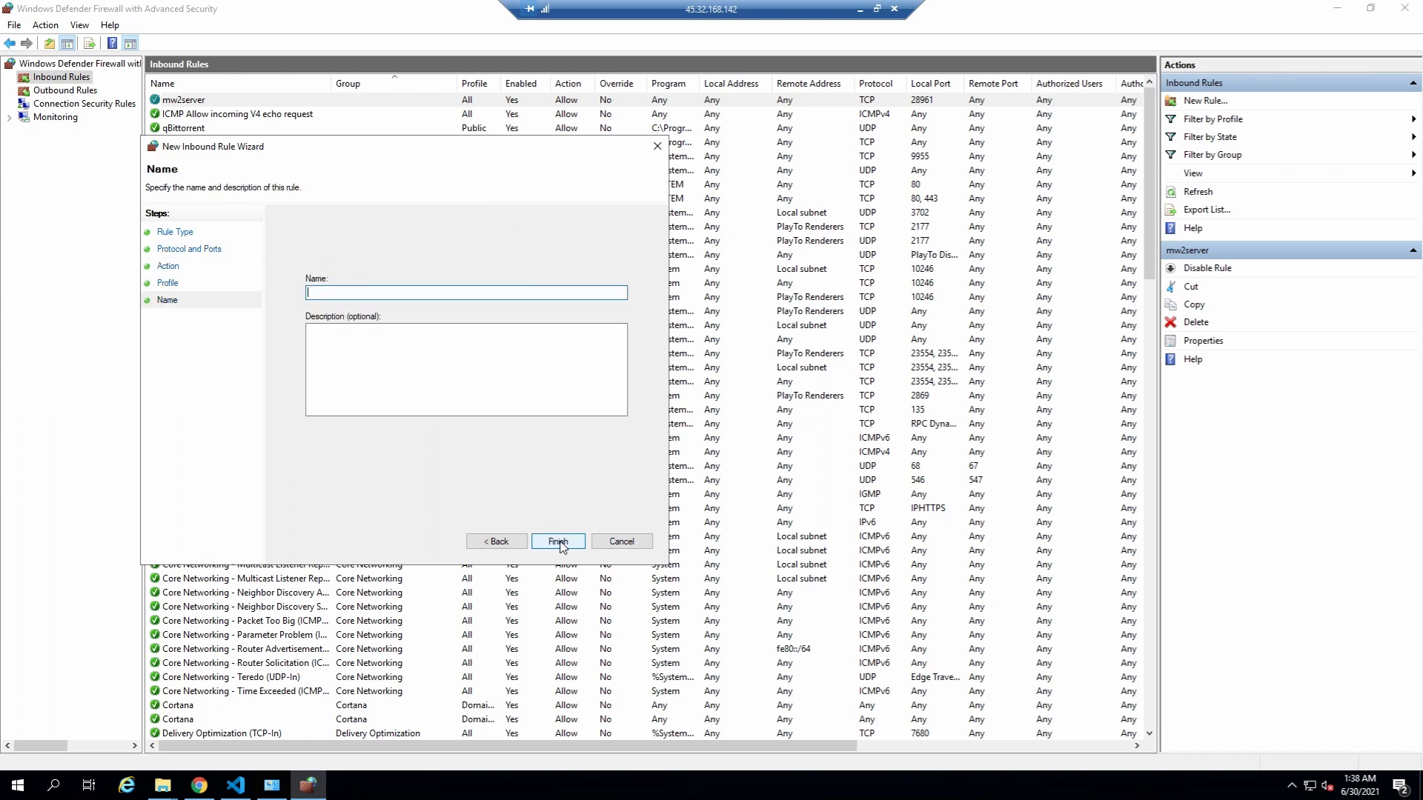
key("ctrl+v")
left_click(558, 542)
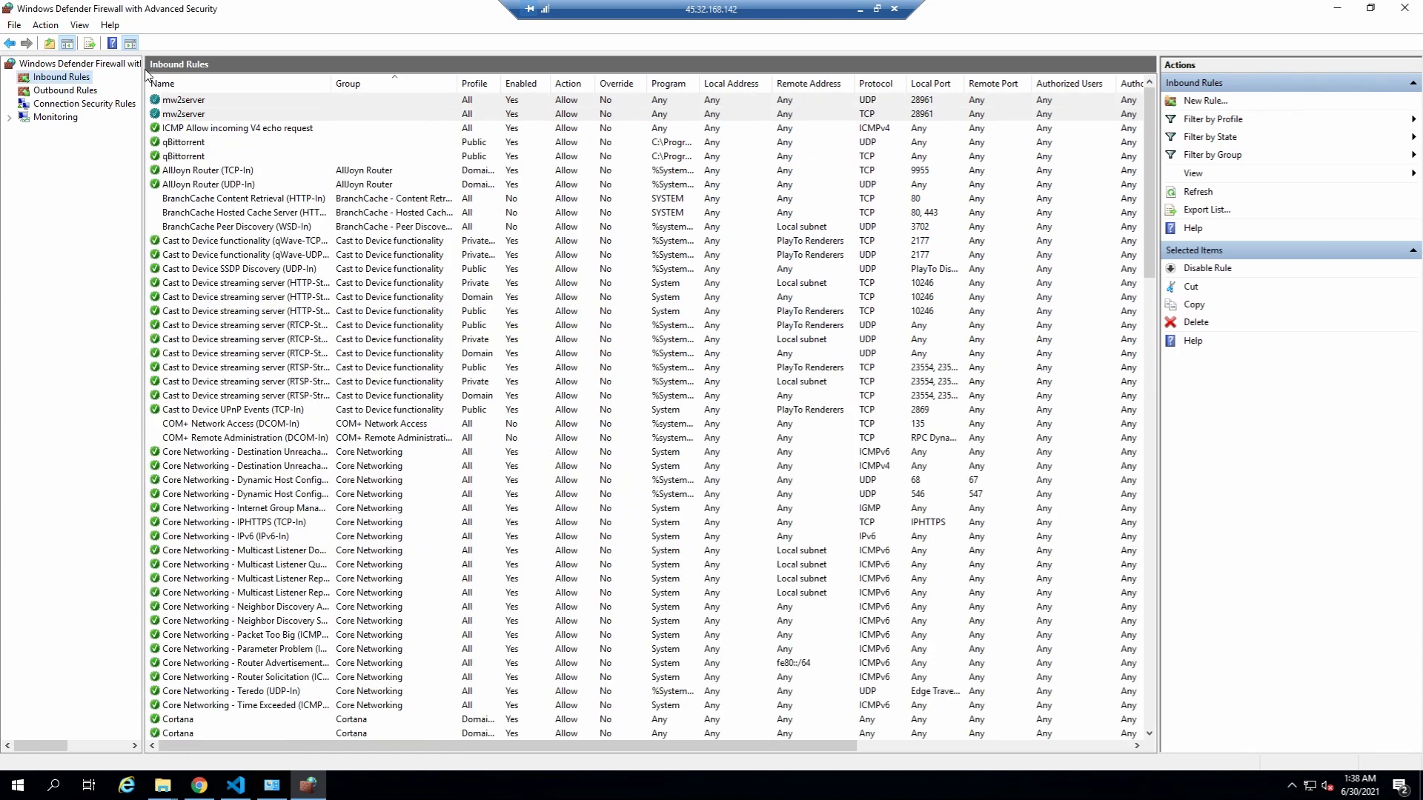
Step: Create an outbound rule allowing TCP remote port 28961 on all profiles, named mw2server
left_click(59, 91)
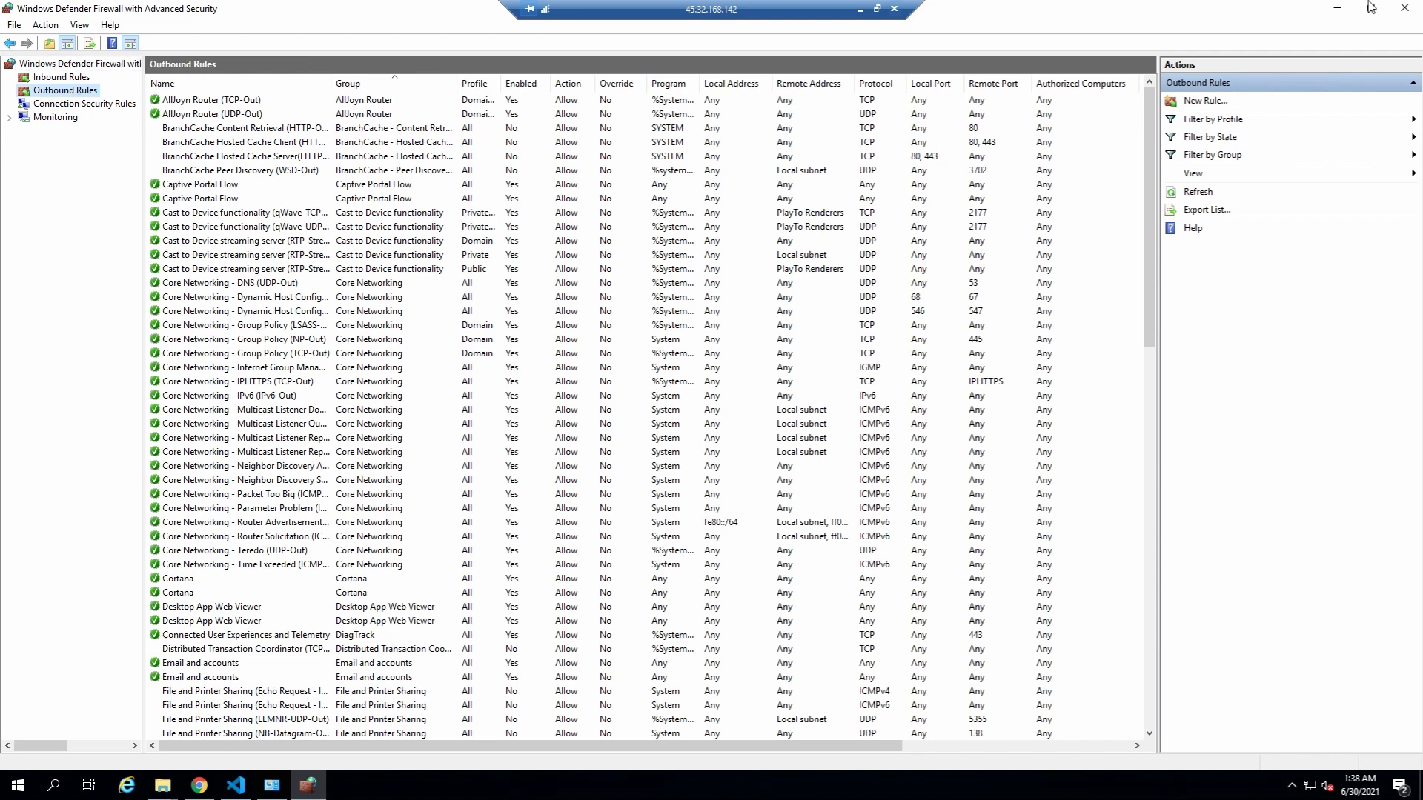
left_click(1265, 101)
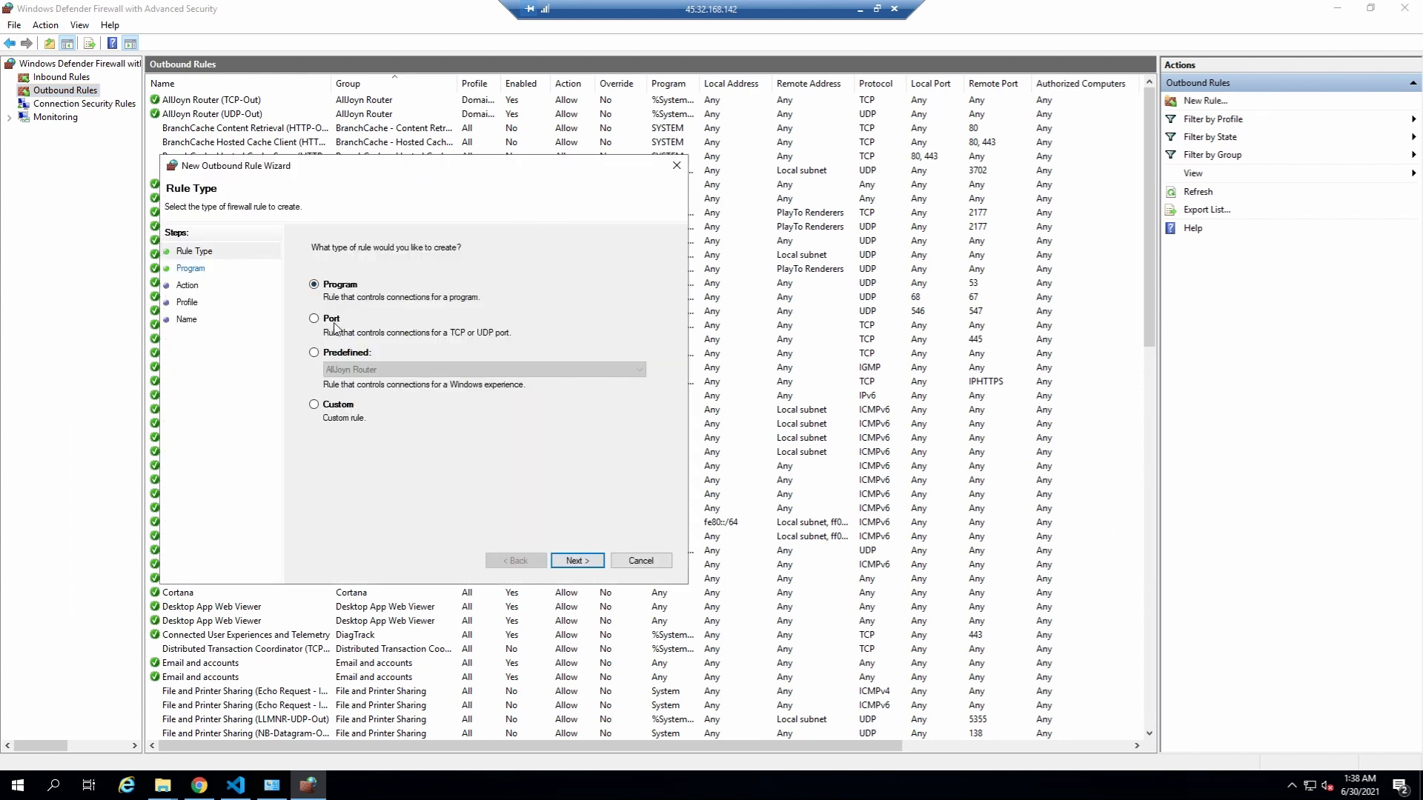
left_click(335, 319)
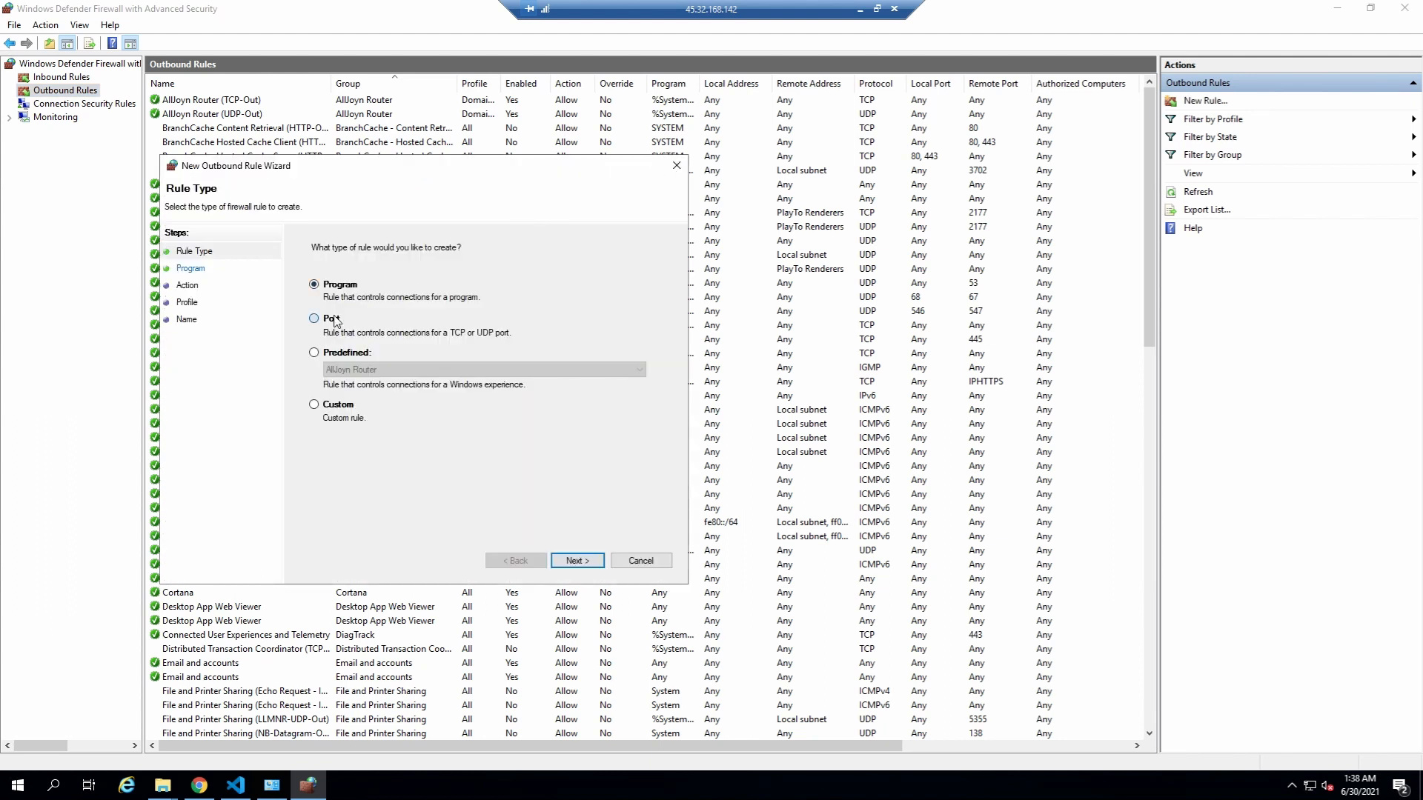
left_click(580, 561)
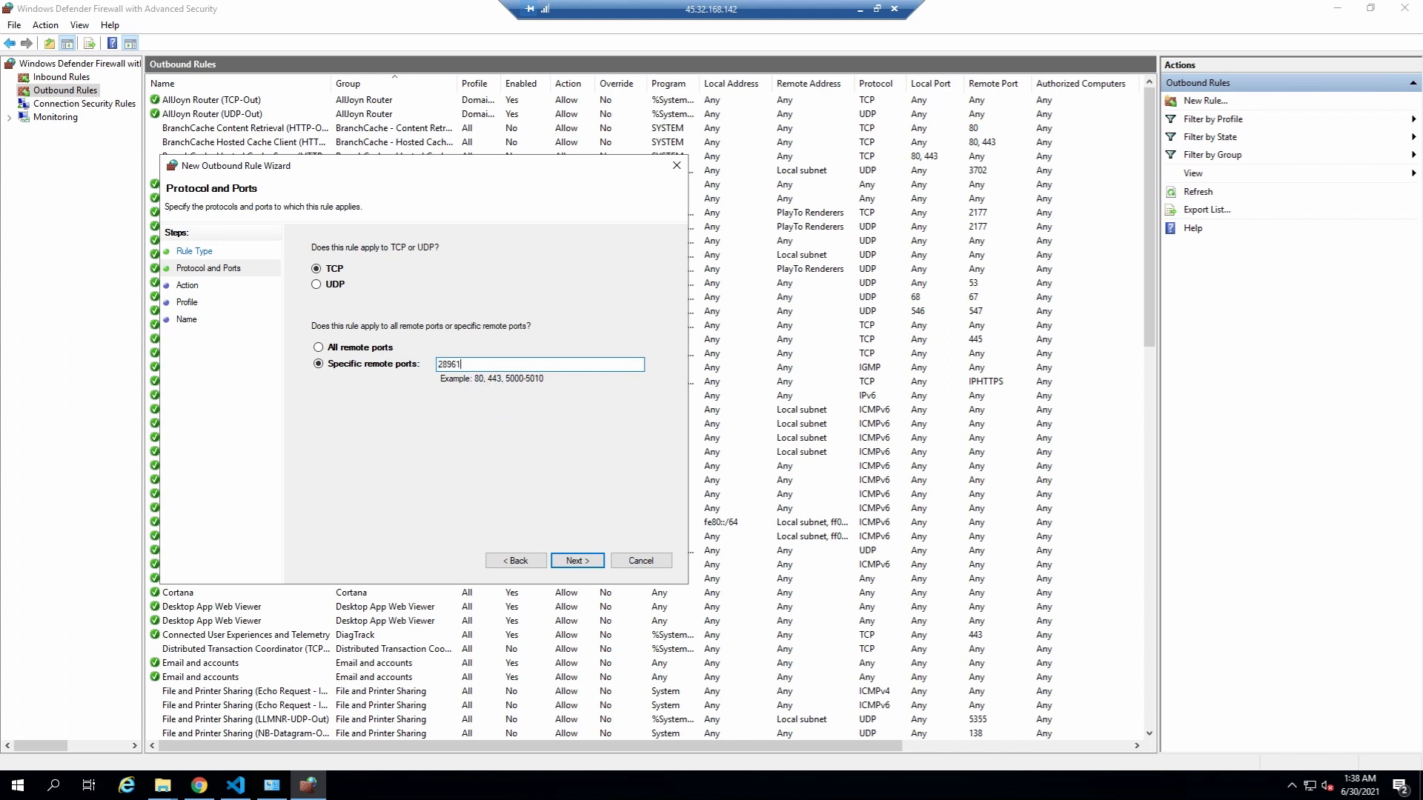
left_click(578, 560)
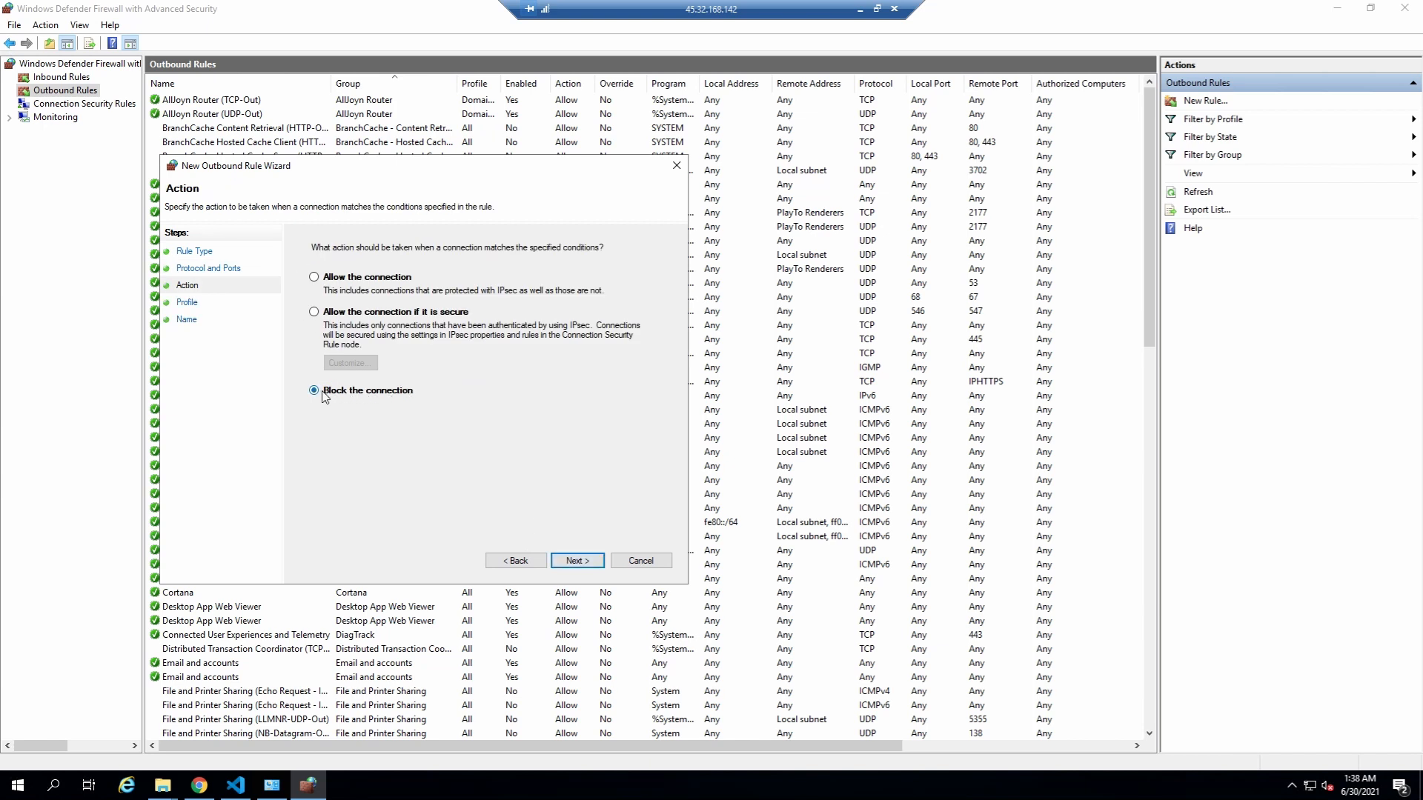
left_click(333, 279)
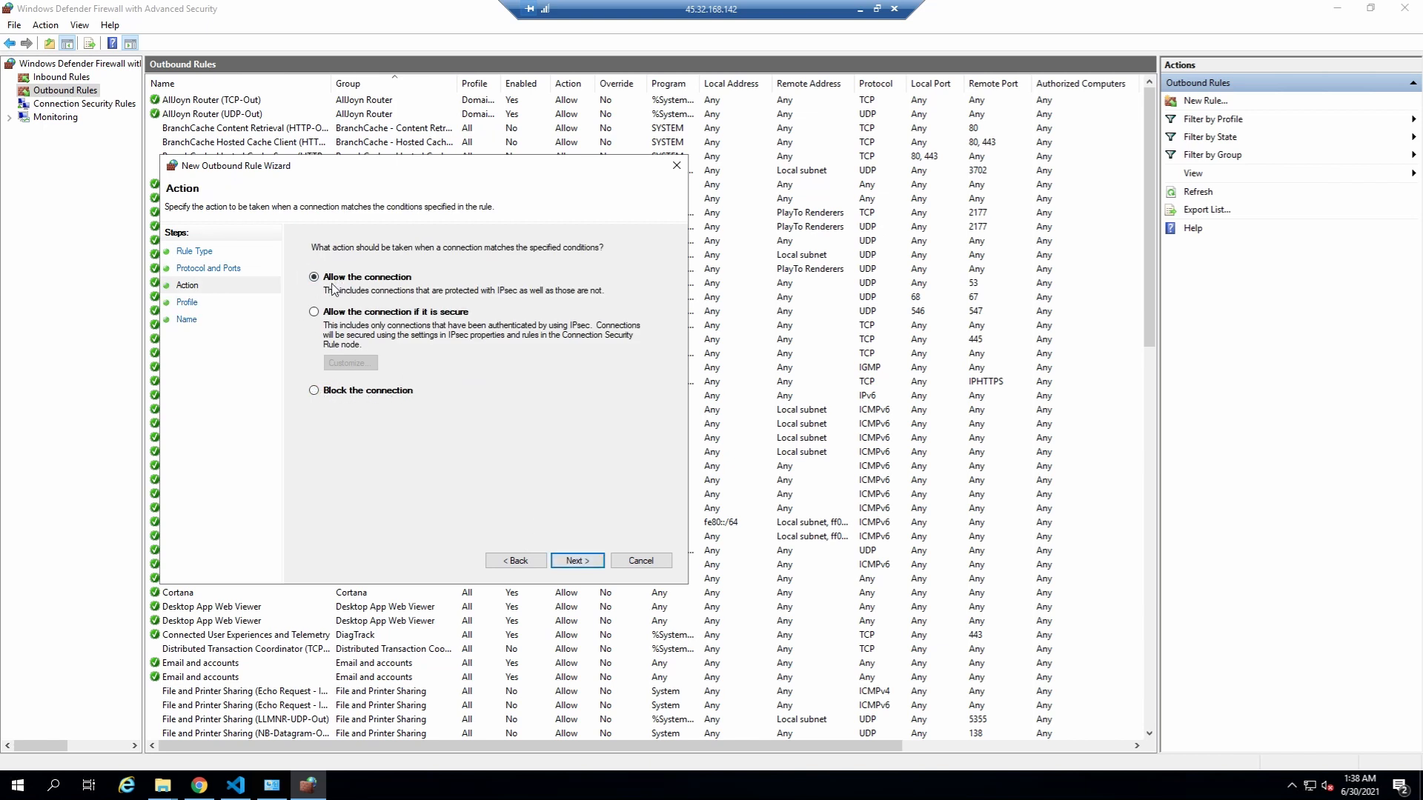
left_click(577, 563)
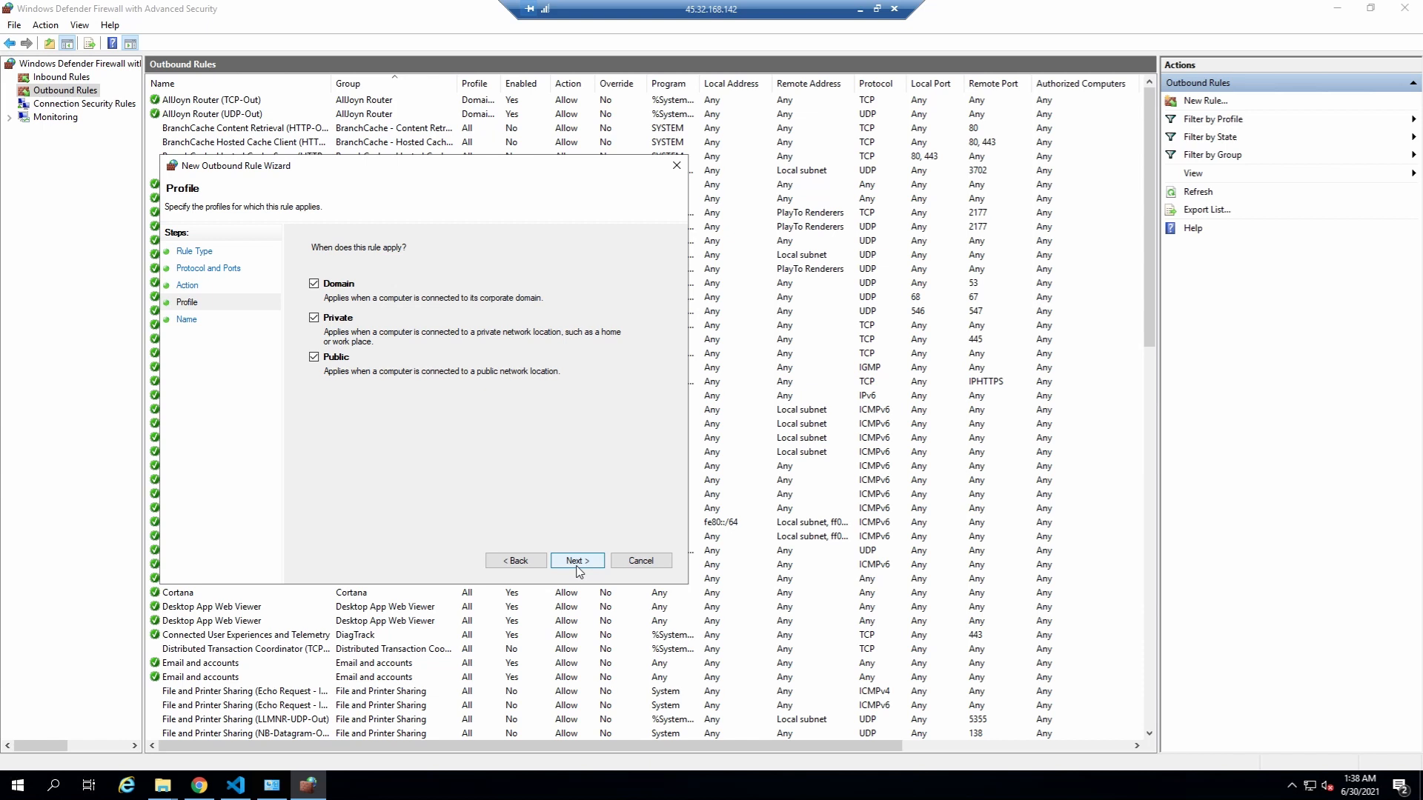
left_click(577, 564)
key("ctrl+v")
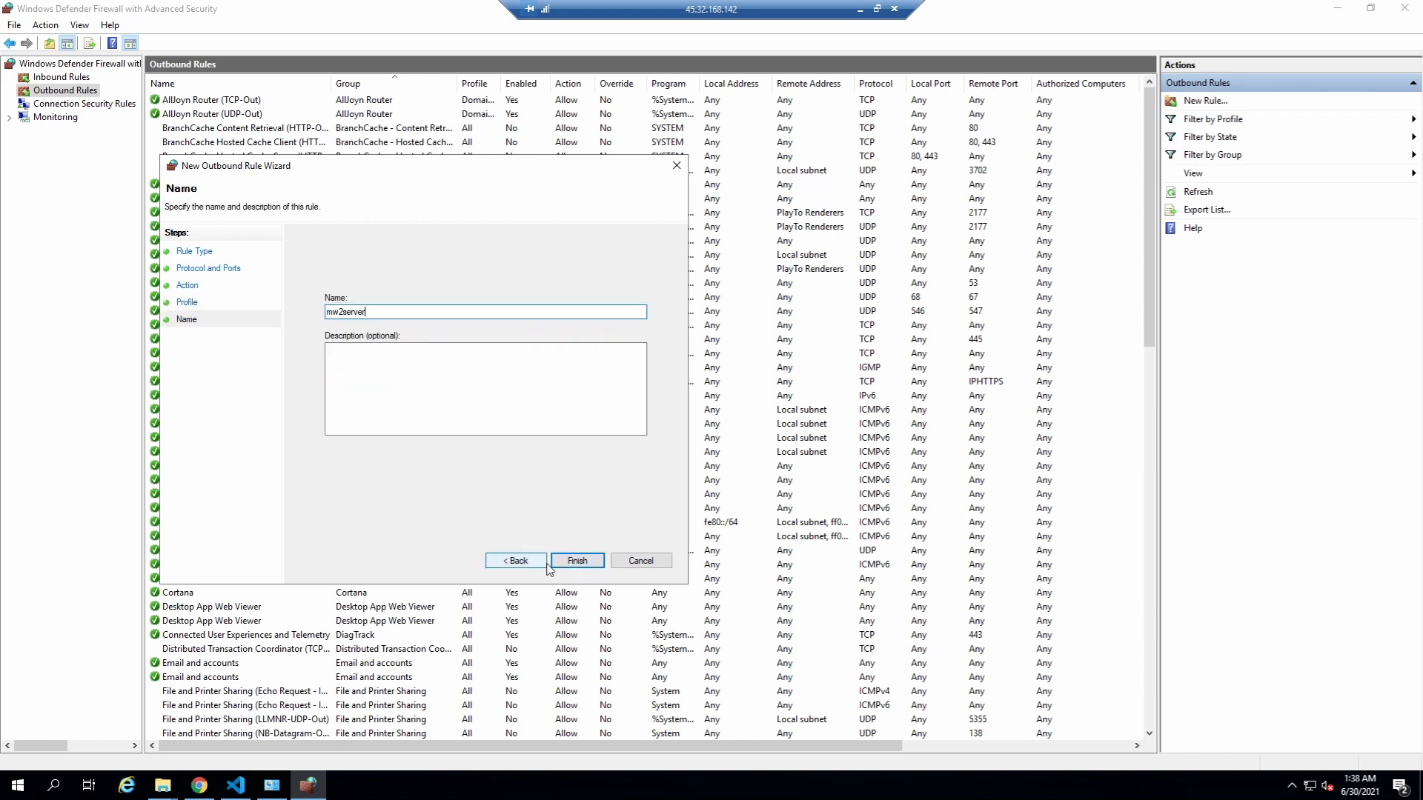
left_click(545, 564)
left_click(582, 562)
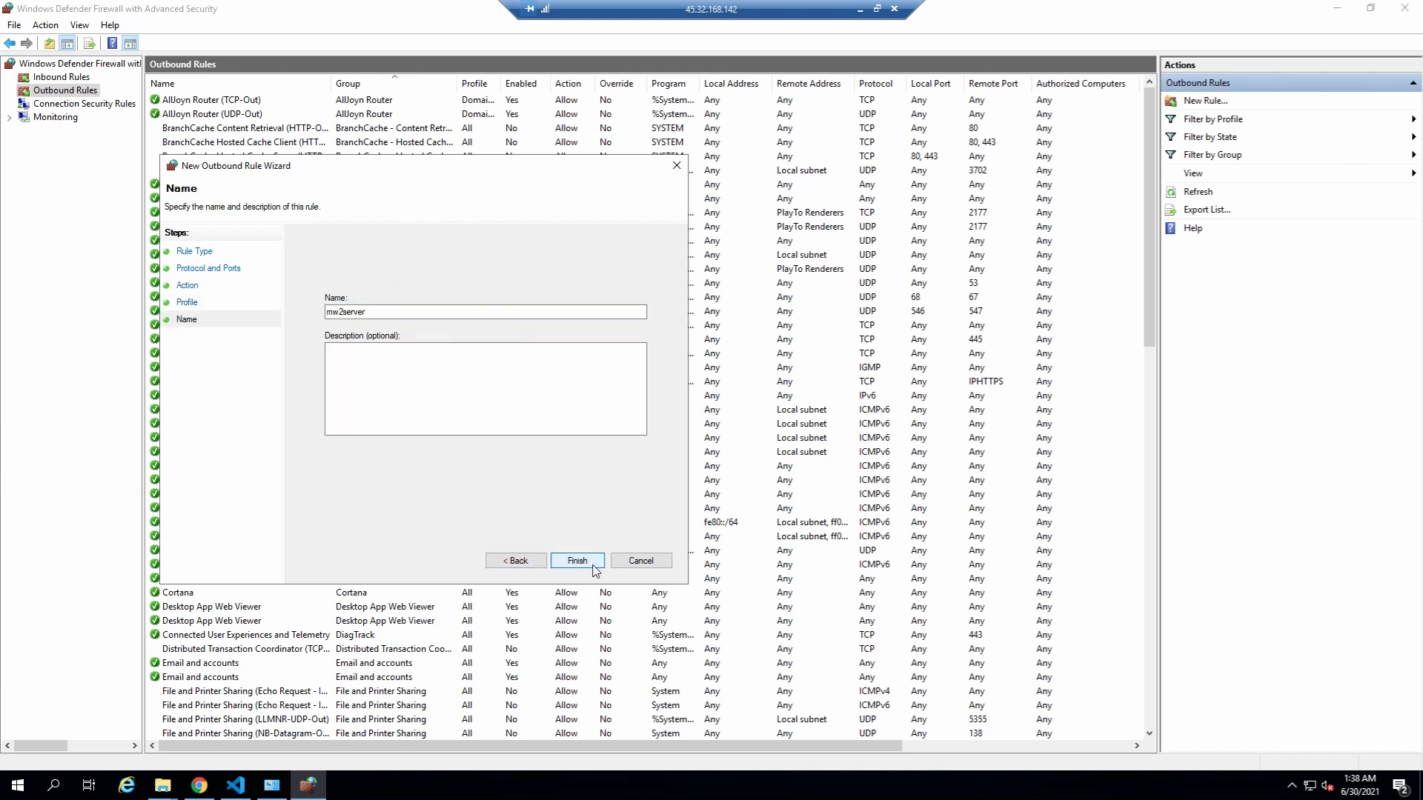
left_click(584, 562)
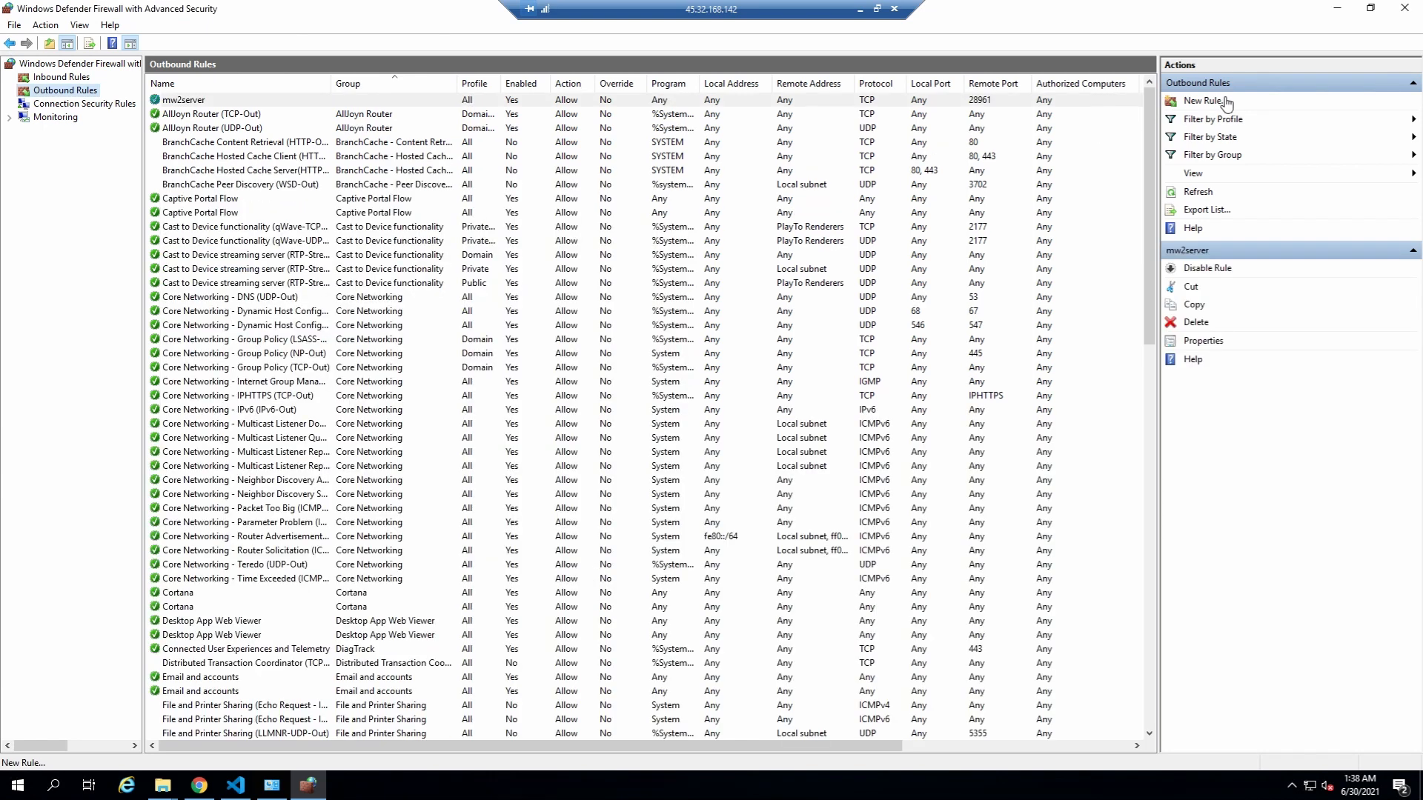
Step: Start another port-based outbound rule for UDP remote port 28961
left_click(1209, 101)
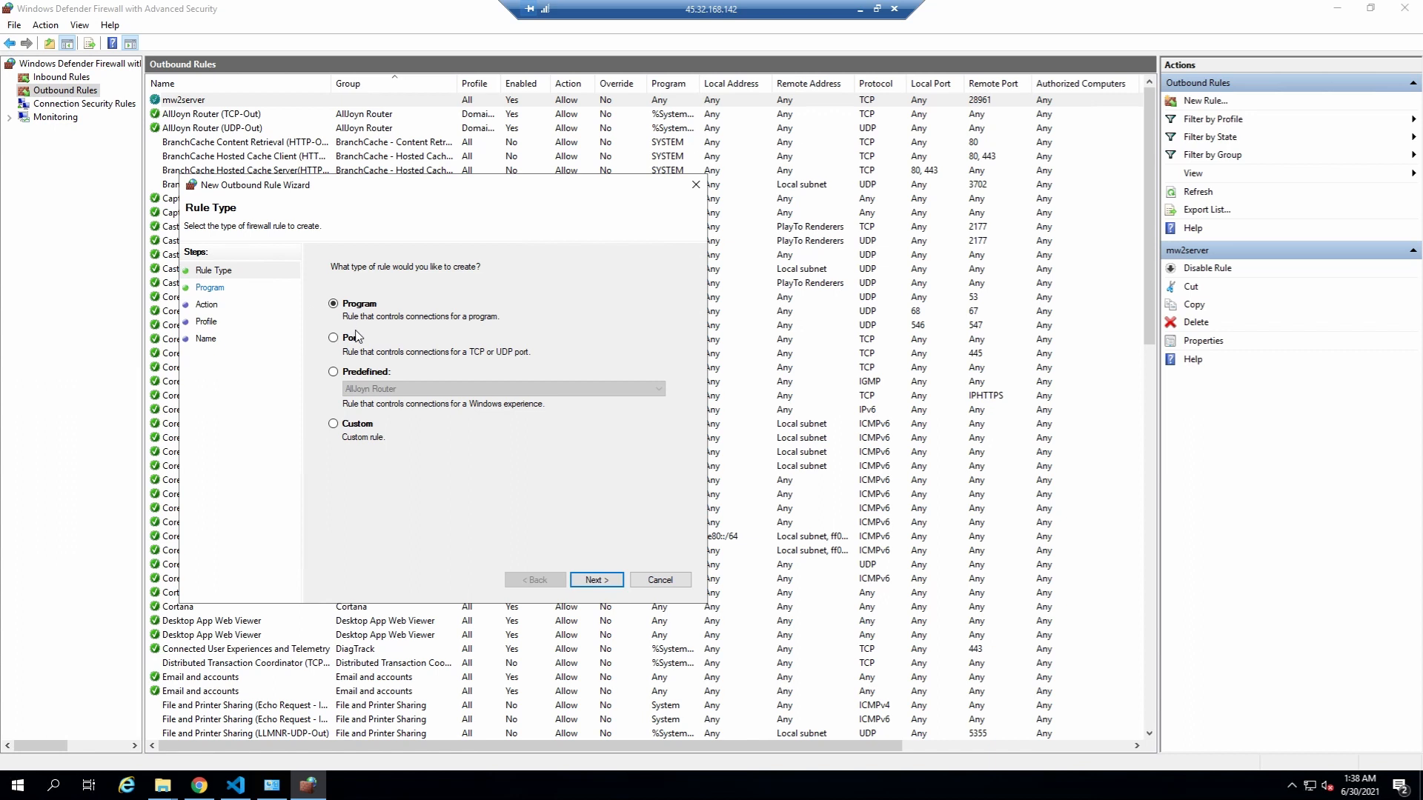
left_click(354, 338)
left_click(595, 581)
left_click(358, 307)
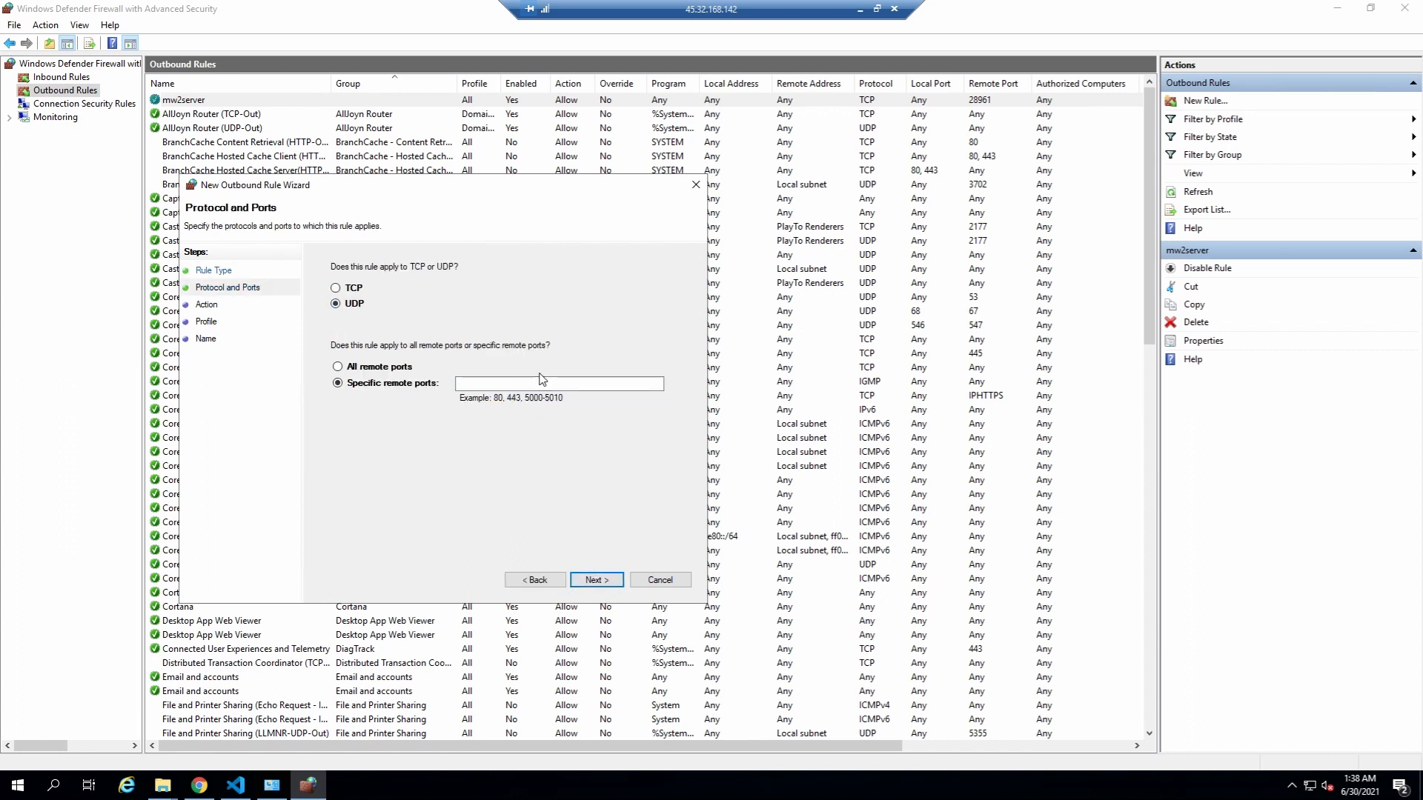
left_click(526, 383)
type("28961")
Step: Allow the connection on all profiles, name the rule mw2server, and close the firewall window
left_click(575, 581)
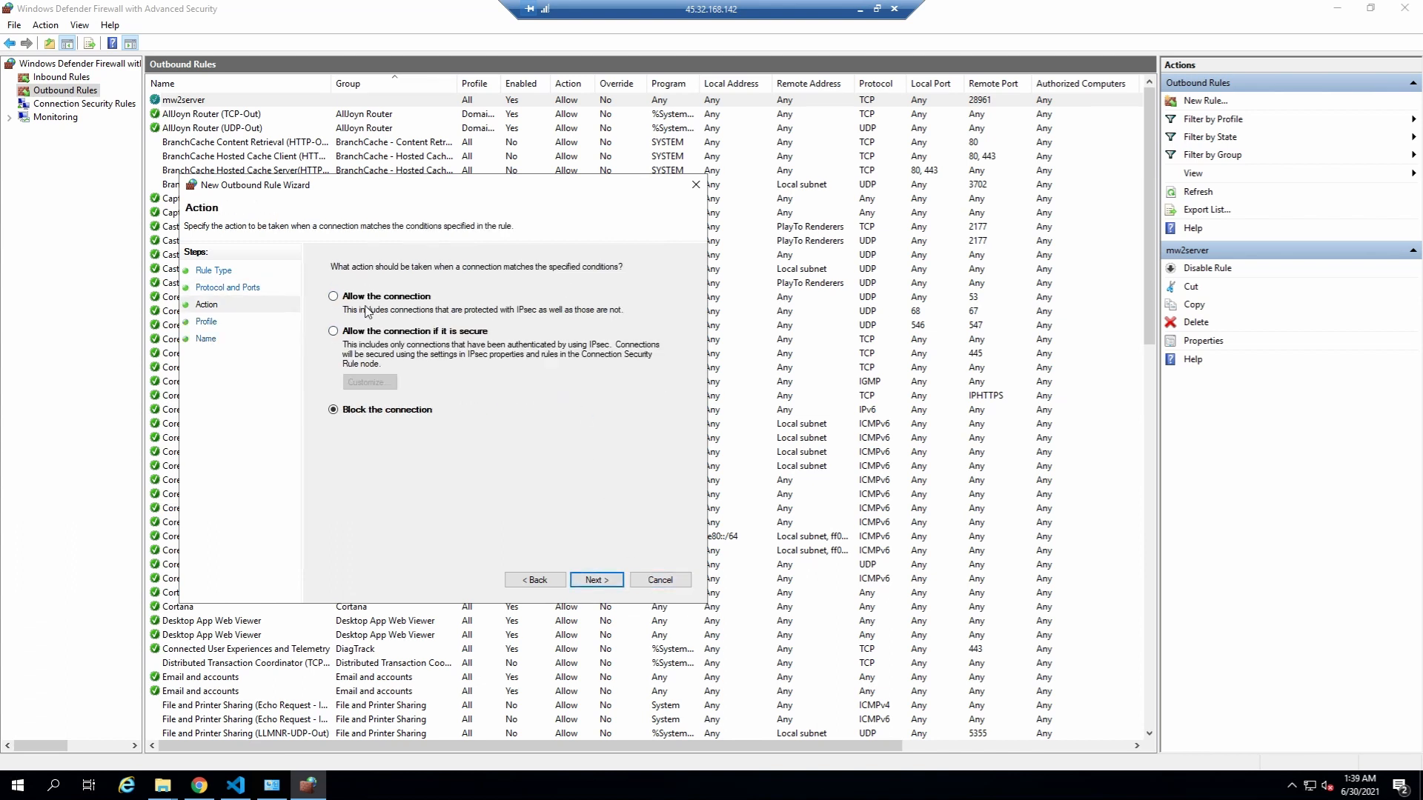
left_click(391, 298)
left_click(594, 583)
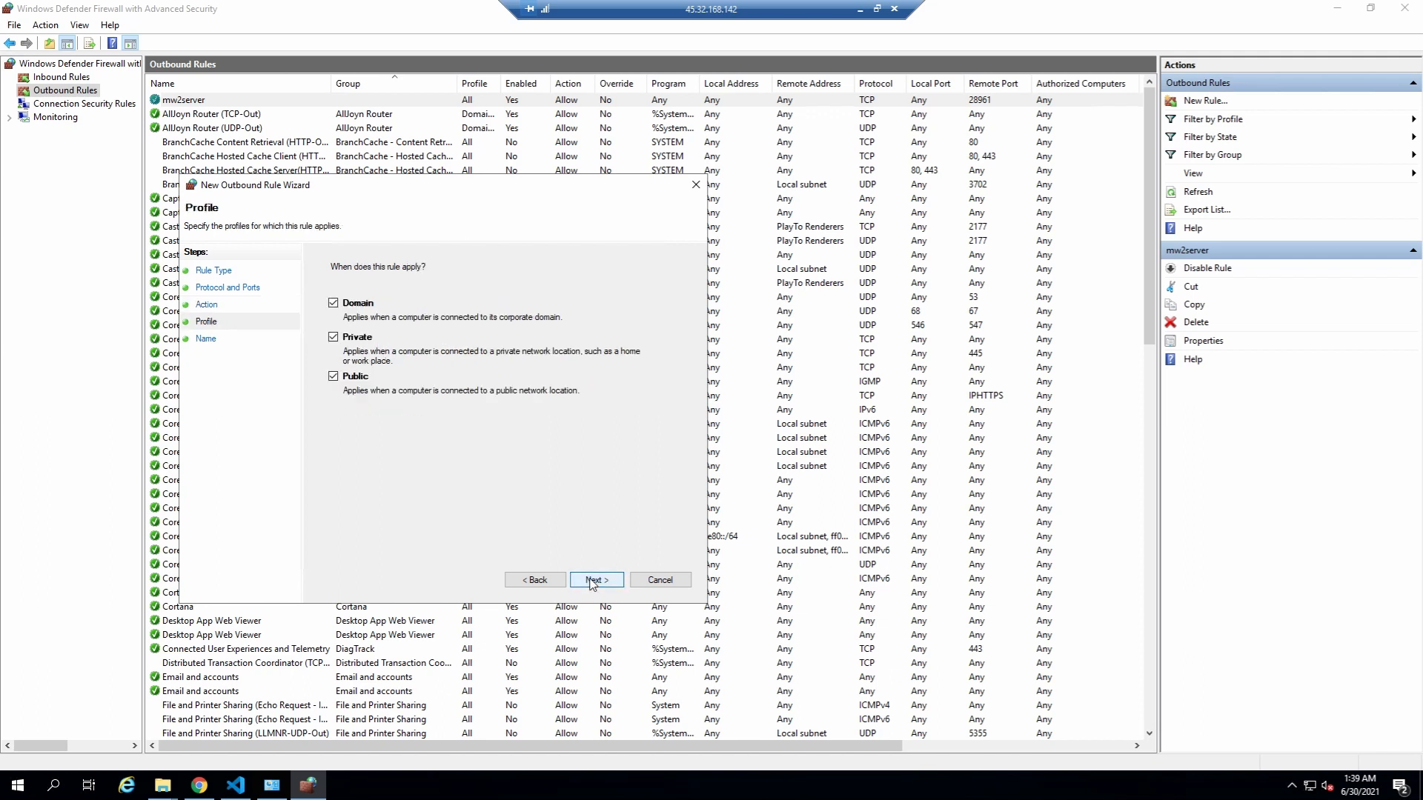
left_click(592, 583)
type("mw2server")
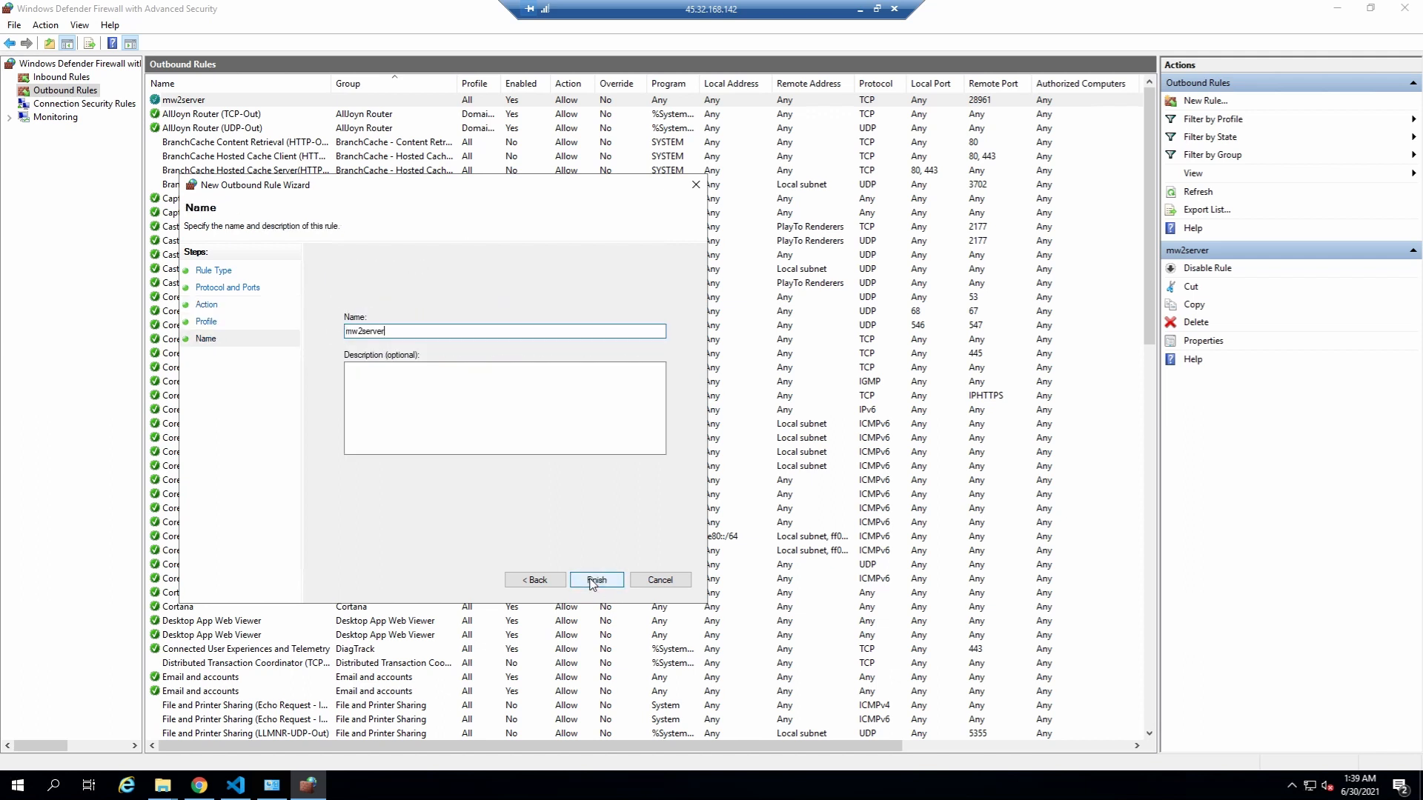
left_click(594, 580)
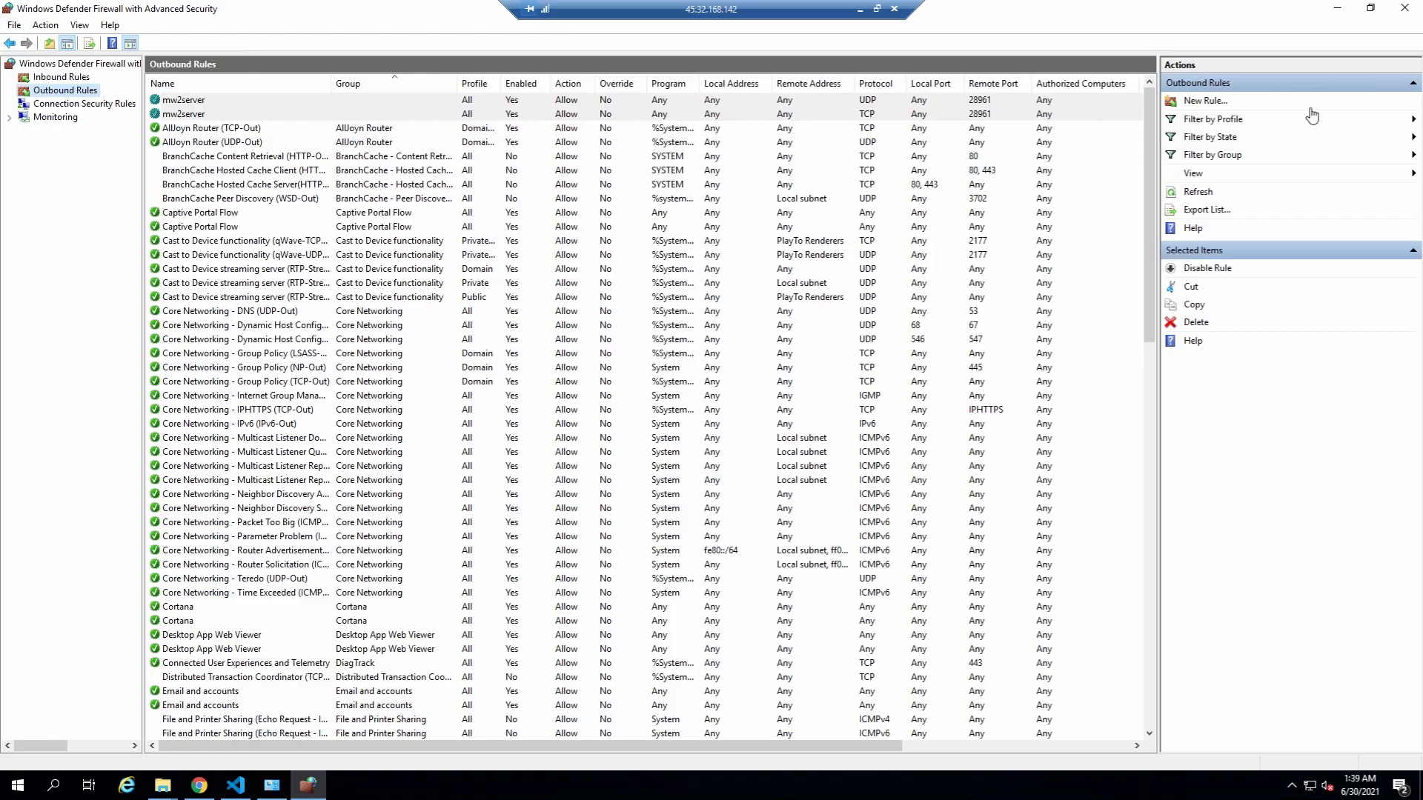
left_click(1404, 8)
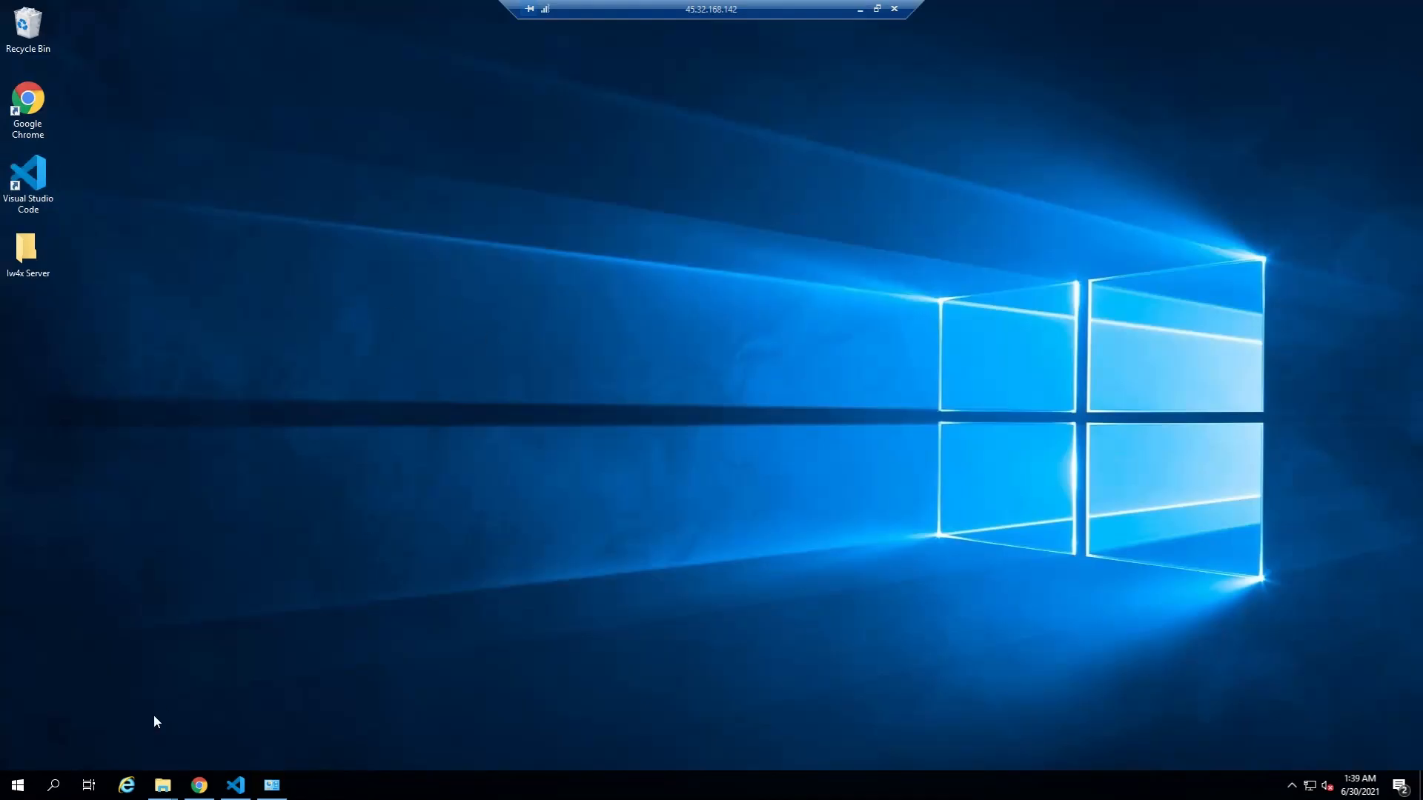
Step: Run DedicatedServer from the Iw4x Server folder and move its console window to the right
left_click(162, 785)
left_click(85, 722)
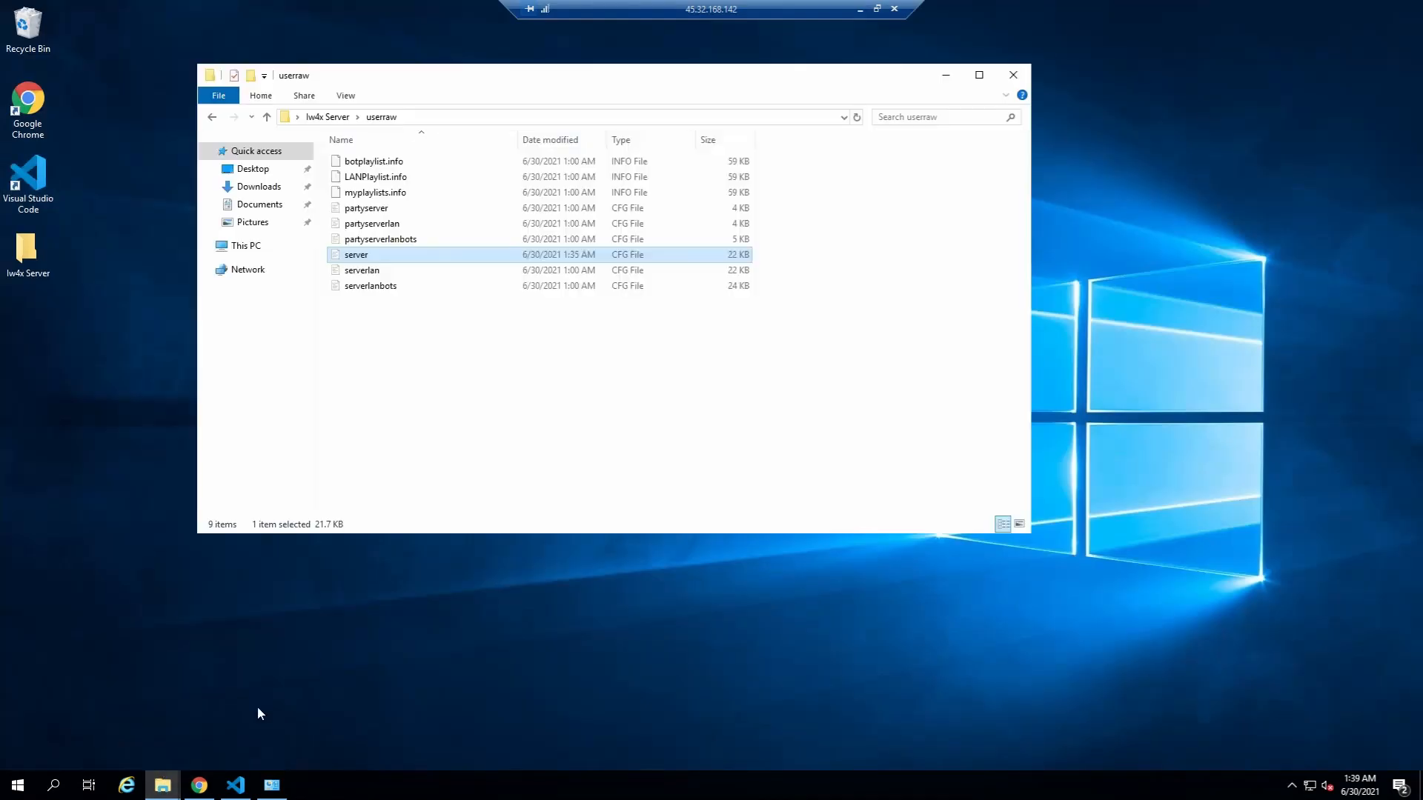
left_click(327, 116)
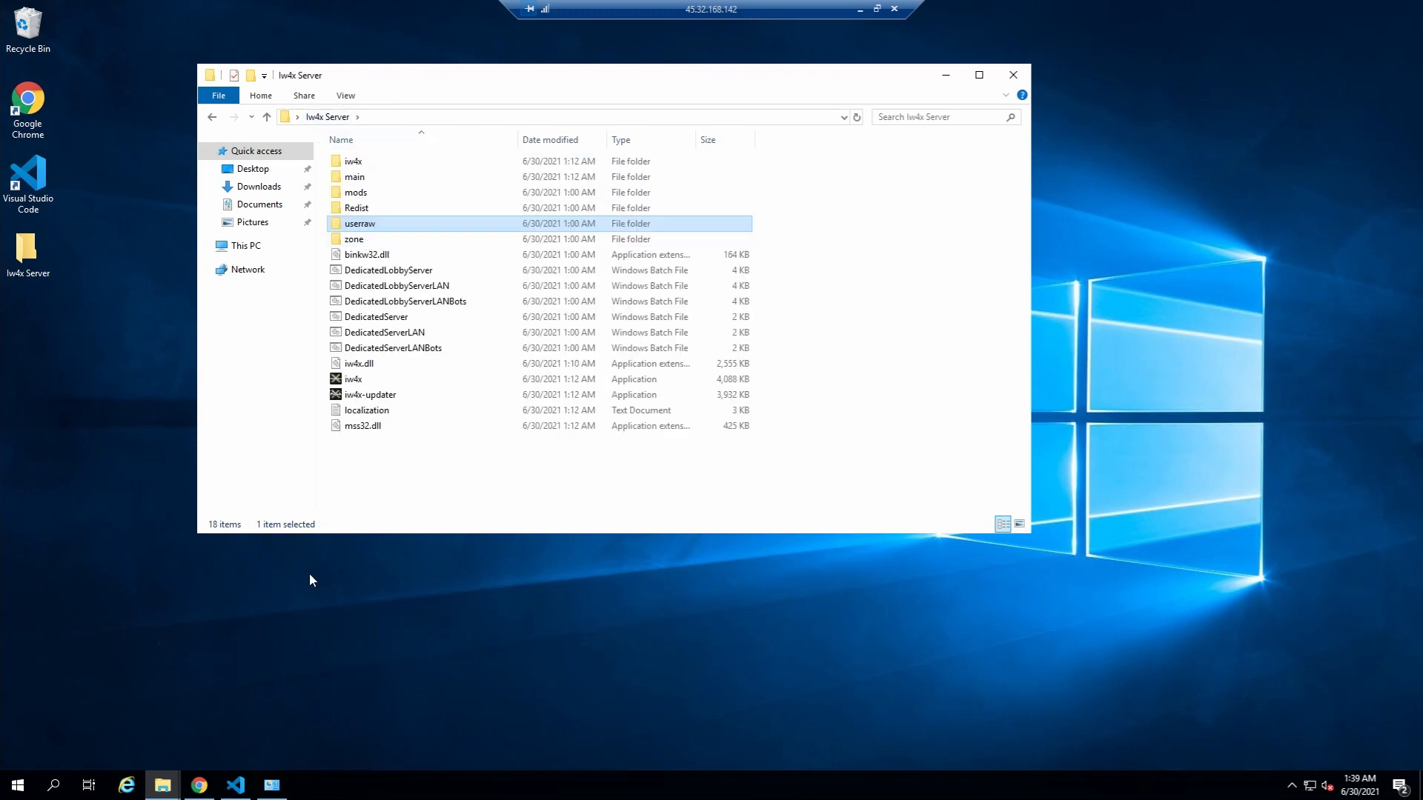
double_click(404, 319)
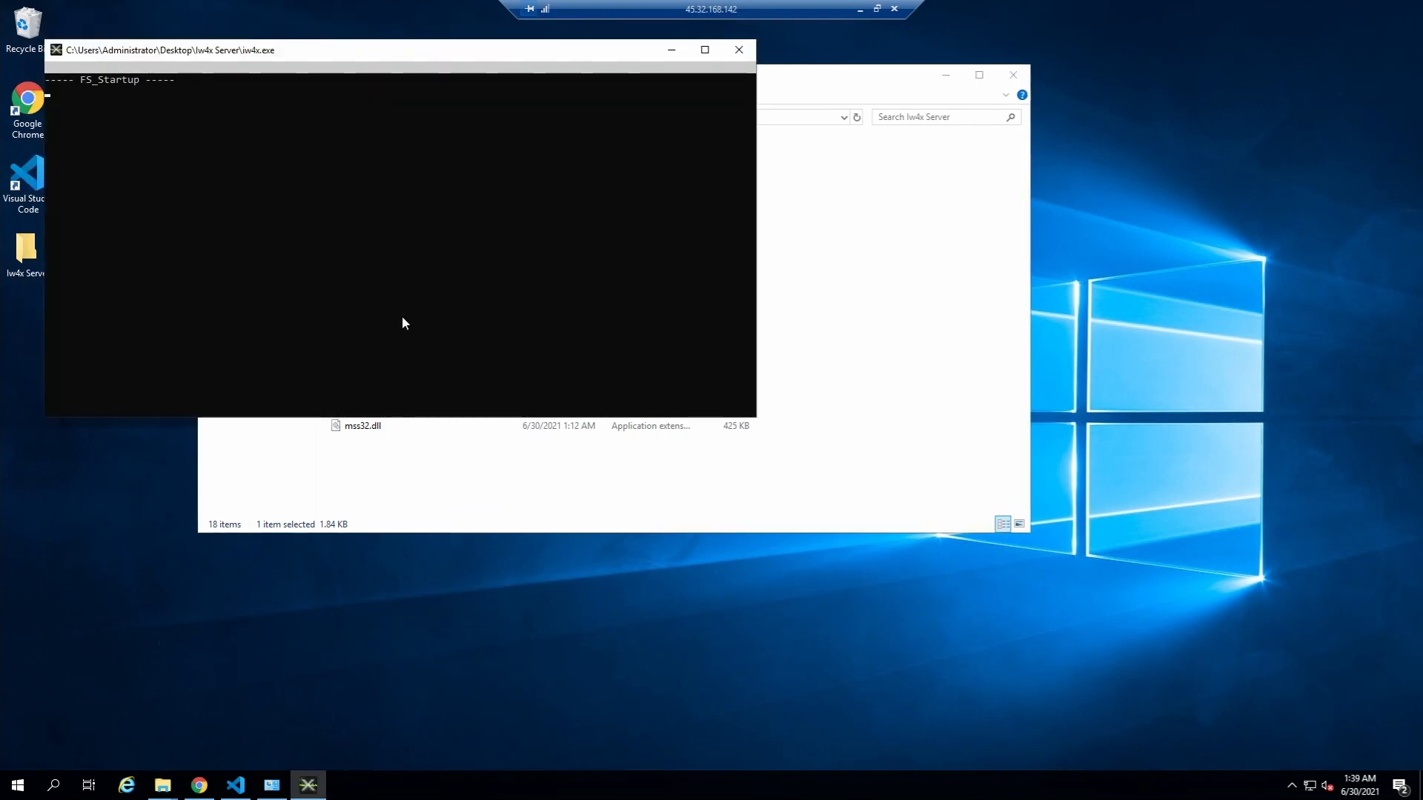
left_click_drag(349, 47, 993, 139)
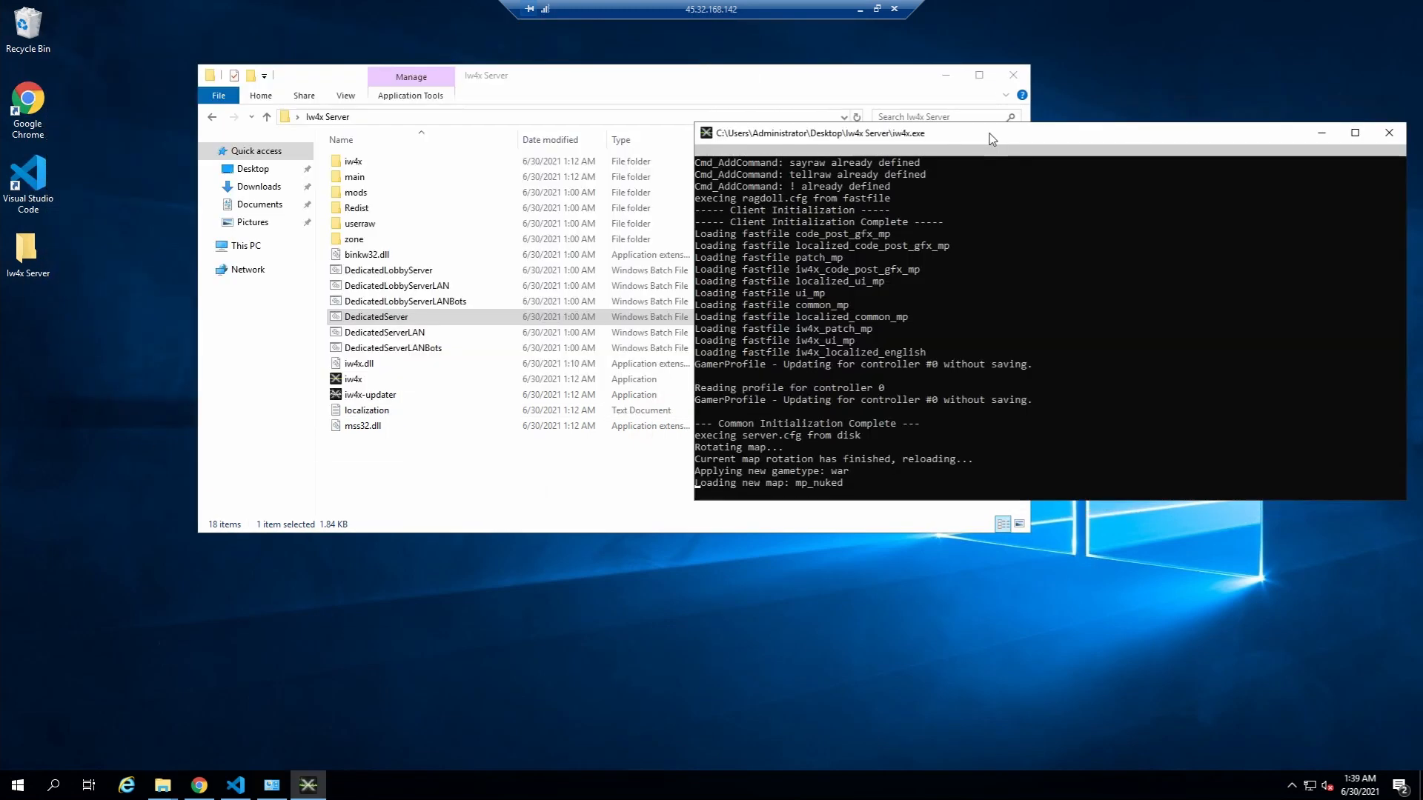
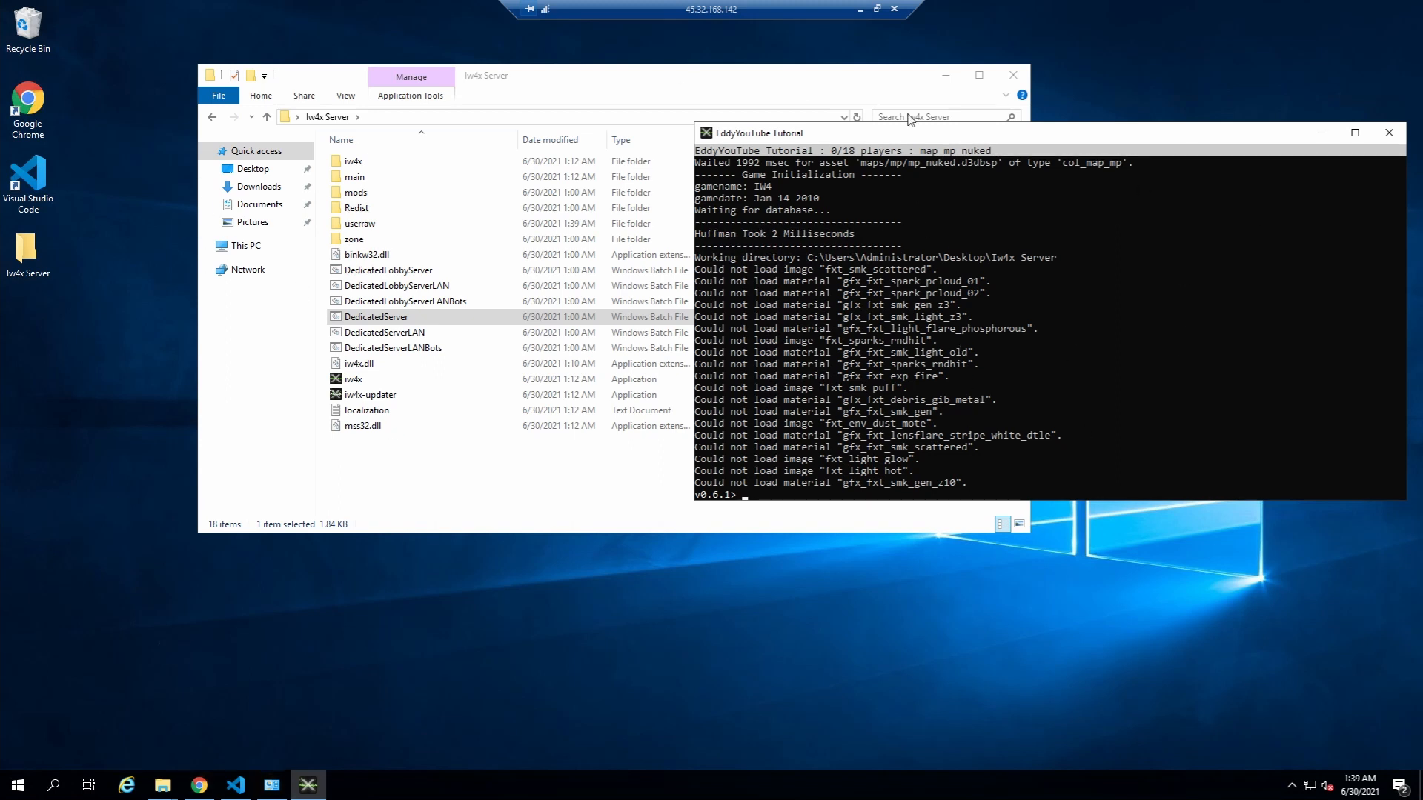
Step: Minimize the remote session and launch IW4x Multiplayer from the local desktop shortcut
left_click(860, 9)
double_click(253, 93)
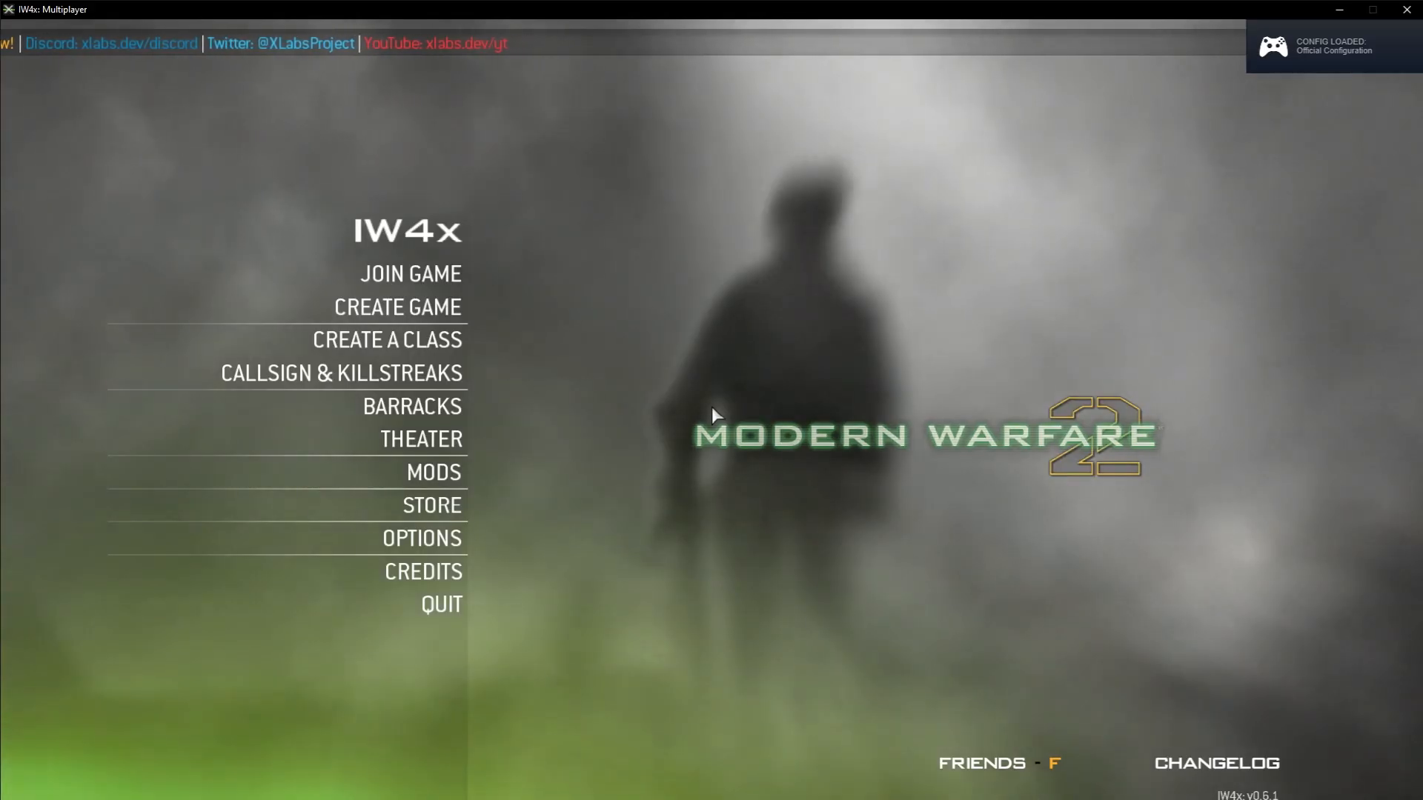
Step: In Join Game, switch Source to Internet and join the tutorial Team Deathmatch server on Nuketown
left_click(379, 280)
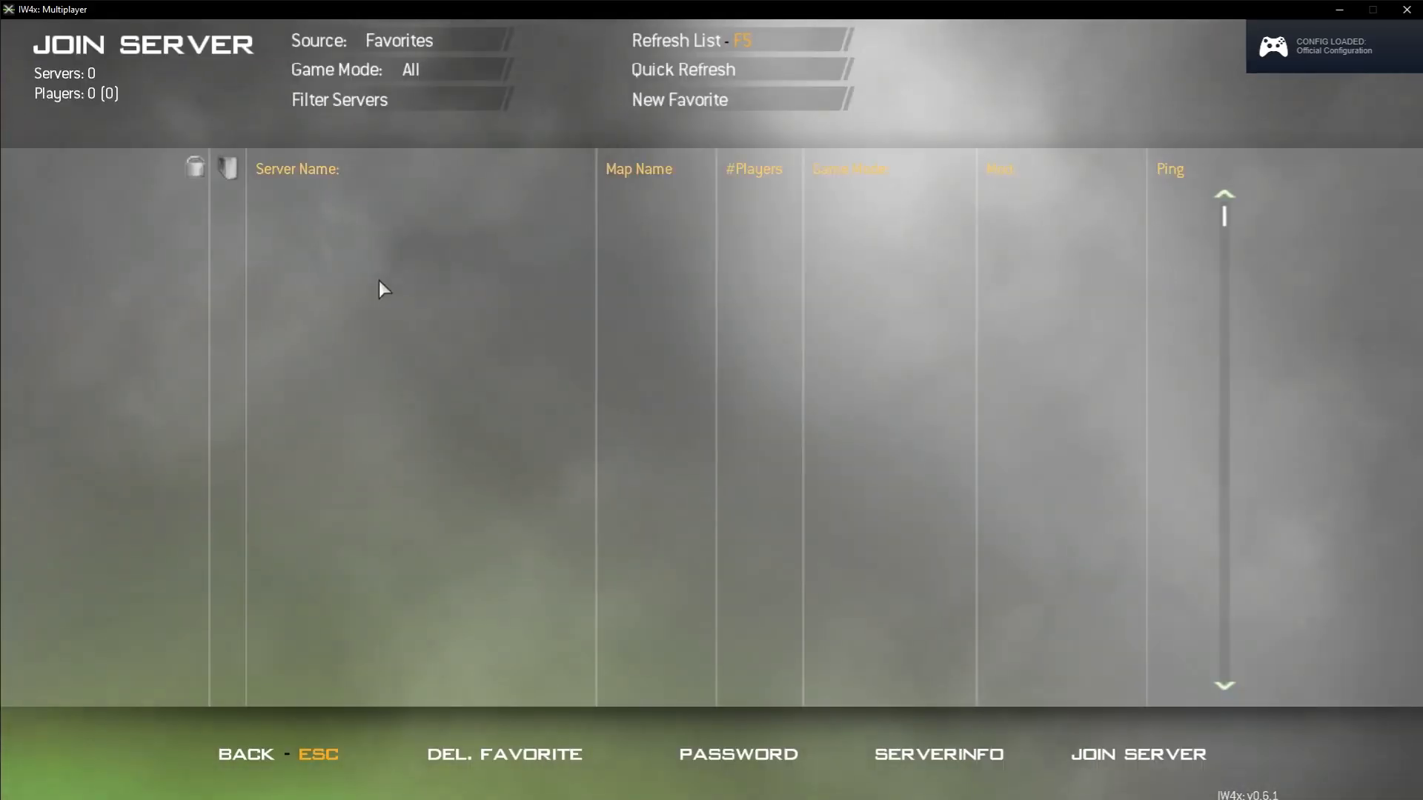
left_click(401, 38)
left_click(412, 35)
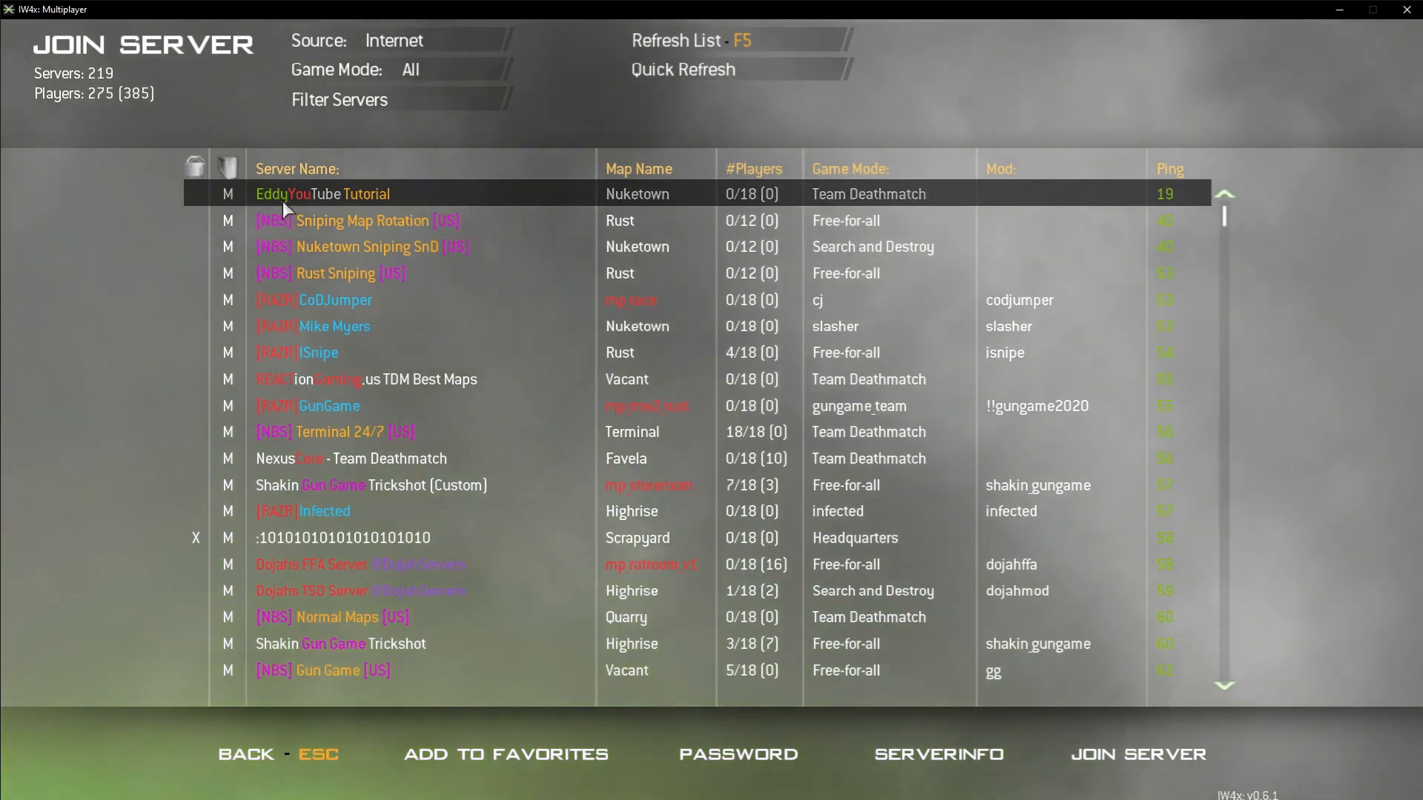
left_click(606, 224)
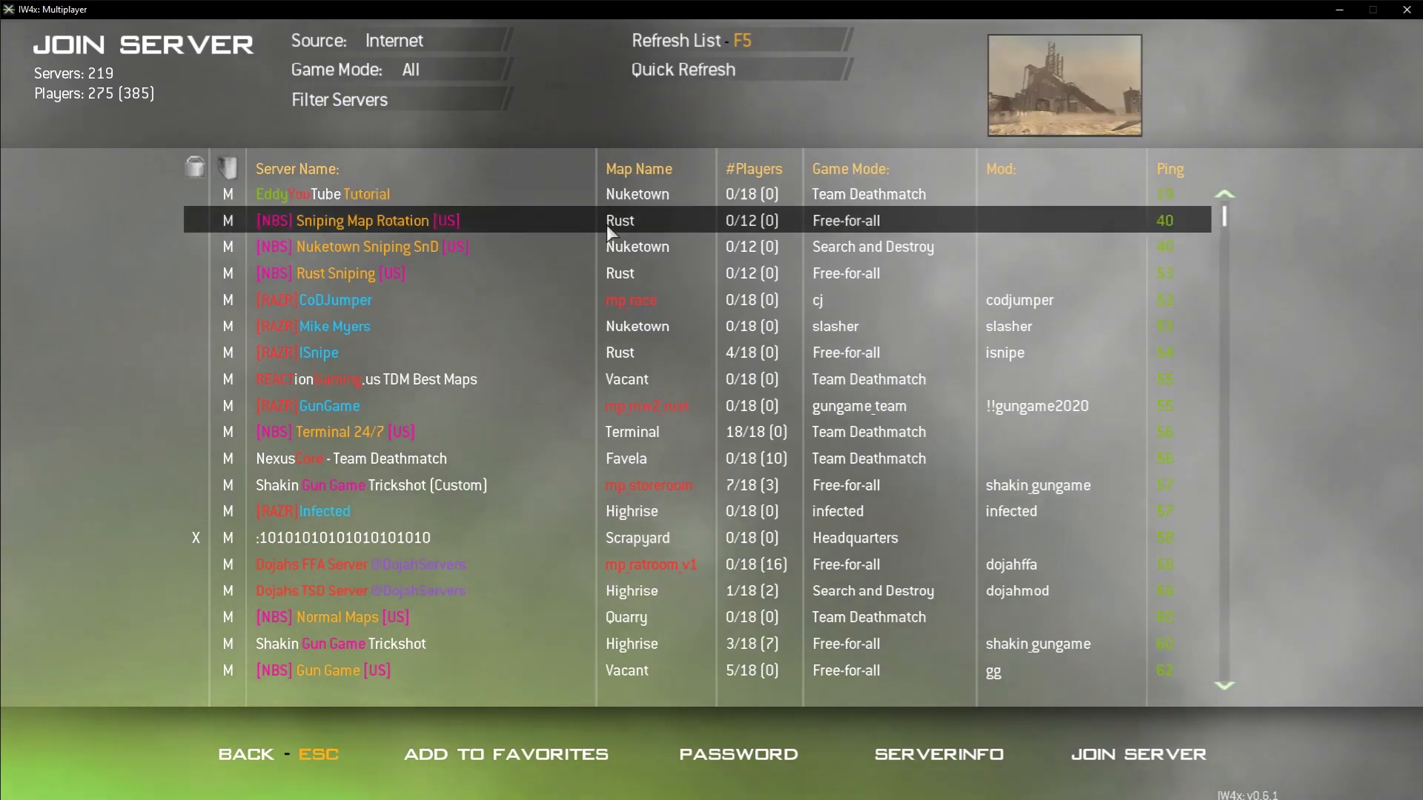
left_click(644, 189)
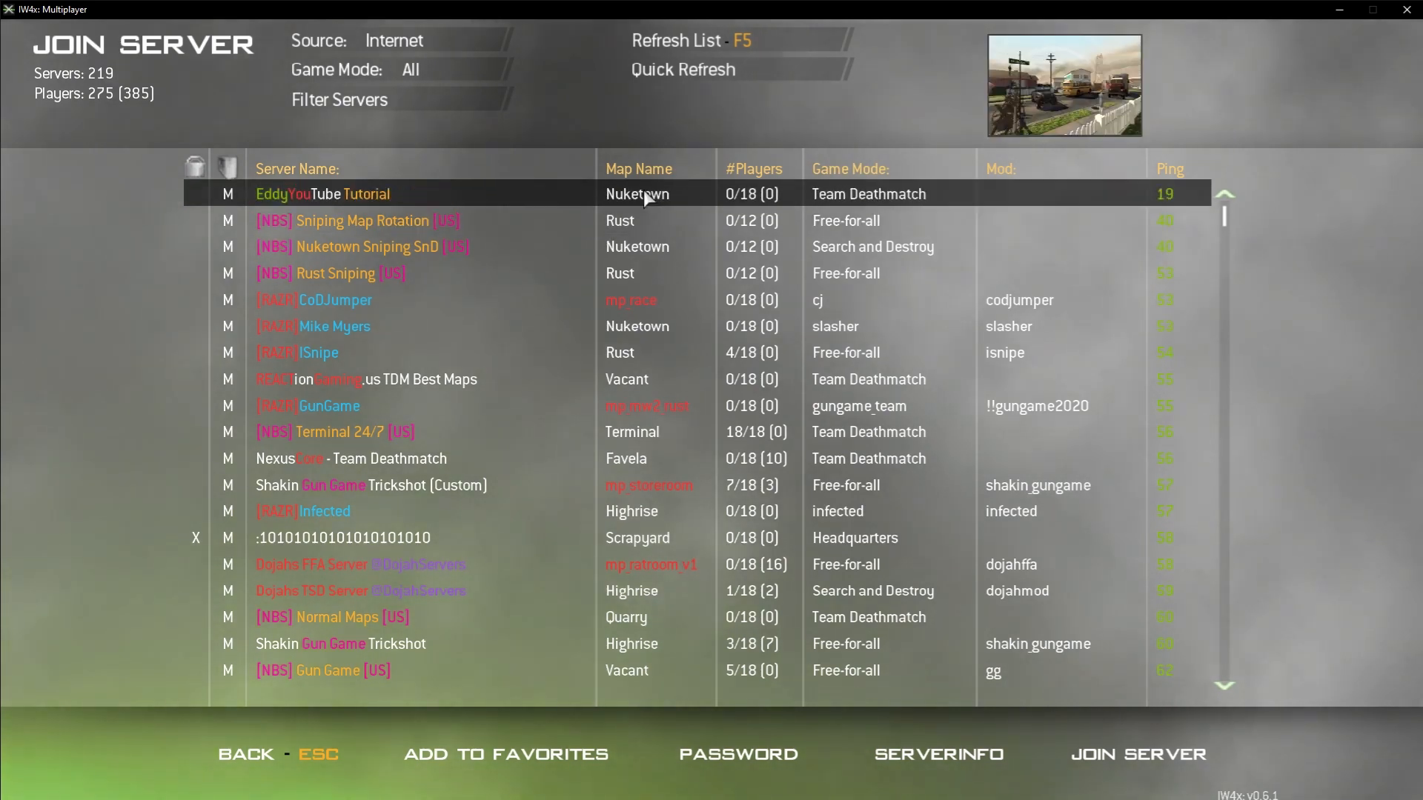
left_click(792, 224)
left_click(776, 198)
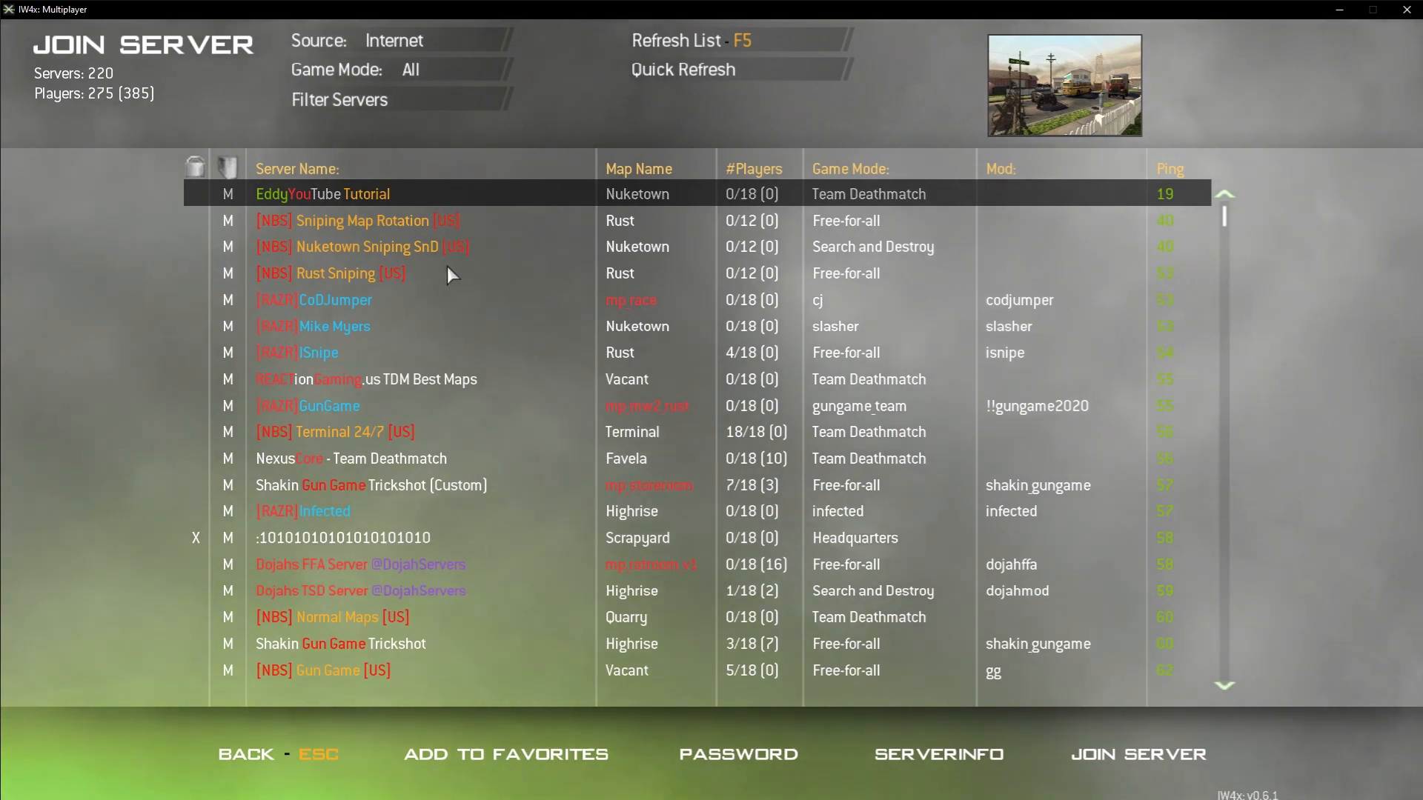
double_click(321, 189)
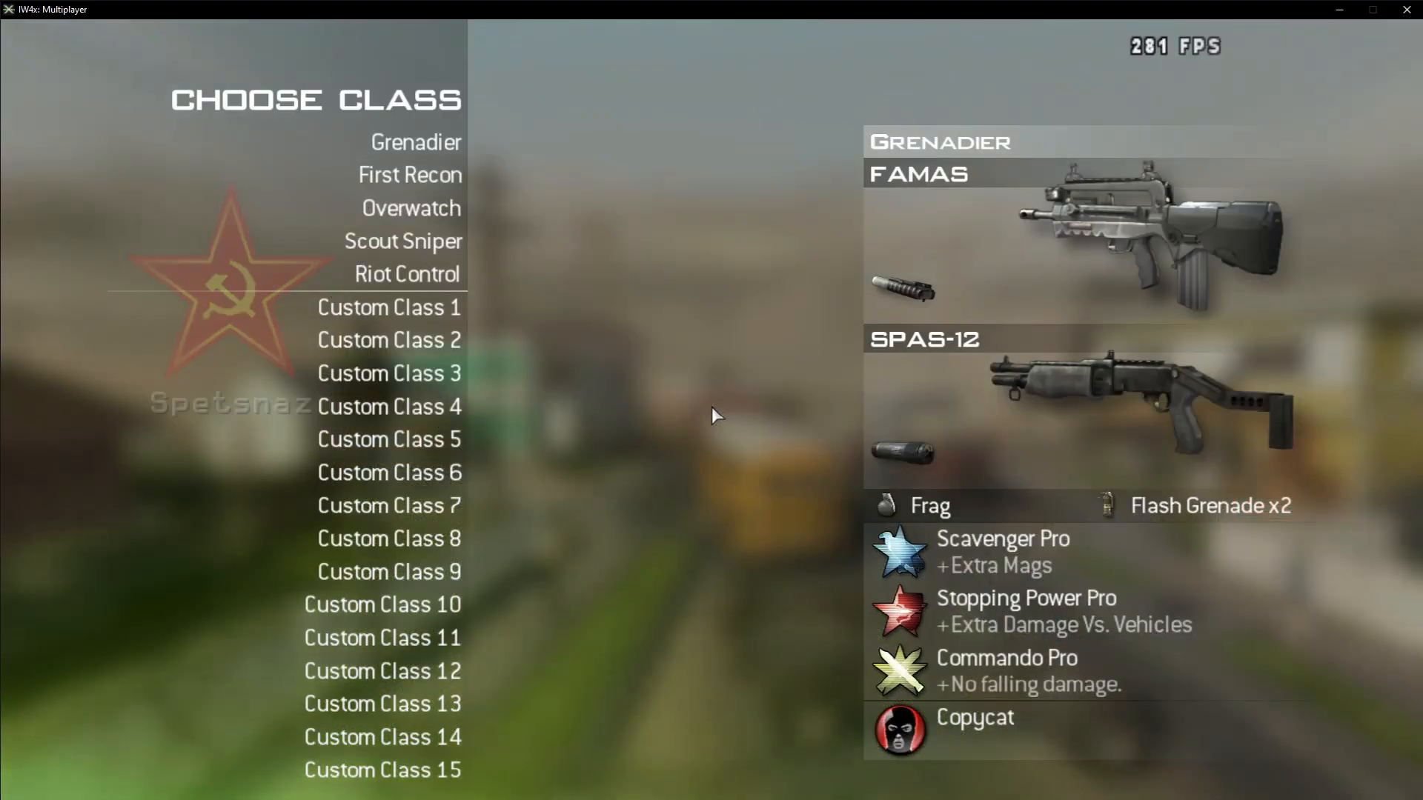
Step: Check the remote server console for the player connection, then return to the game
key("alt+Tab")
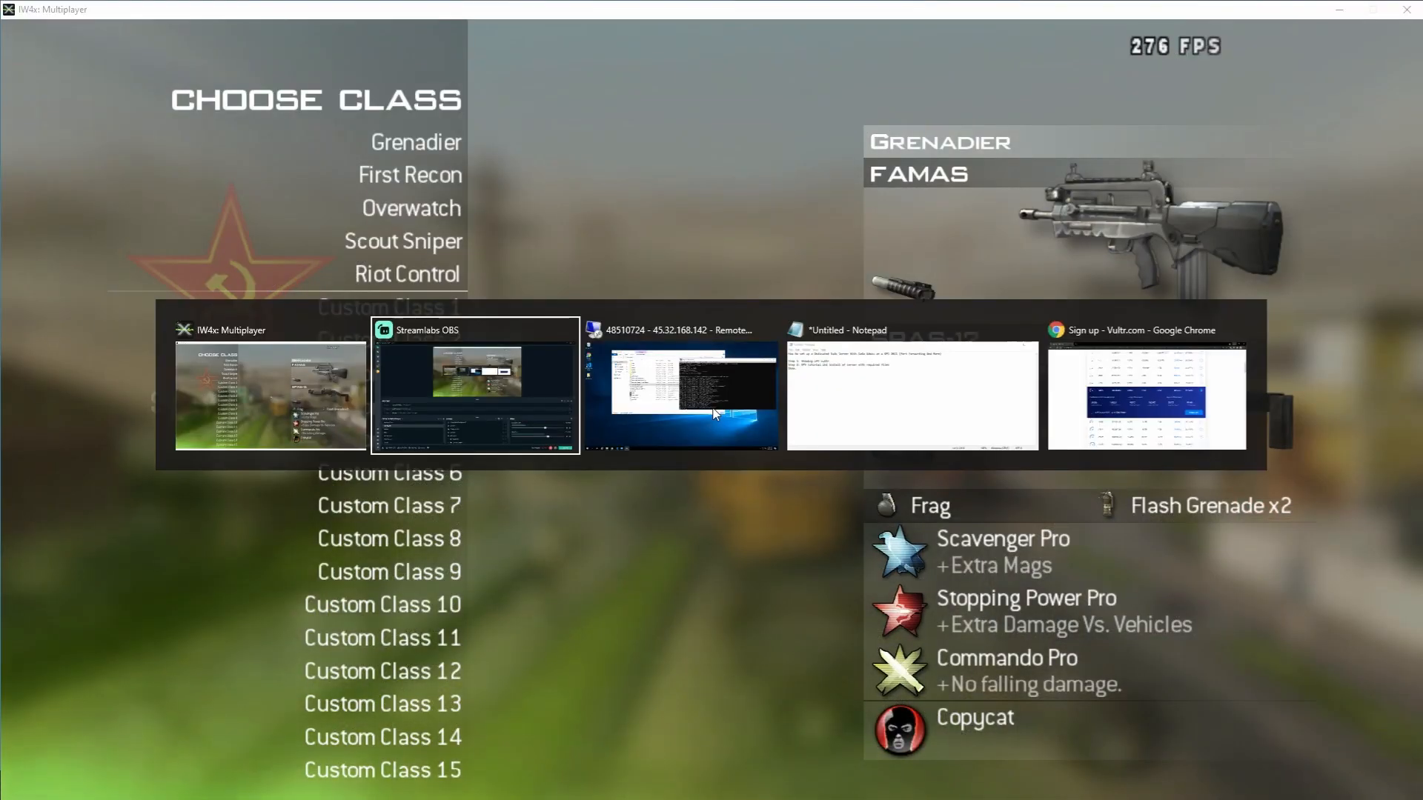
left_click(714, 413)
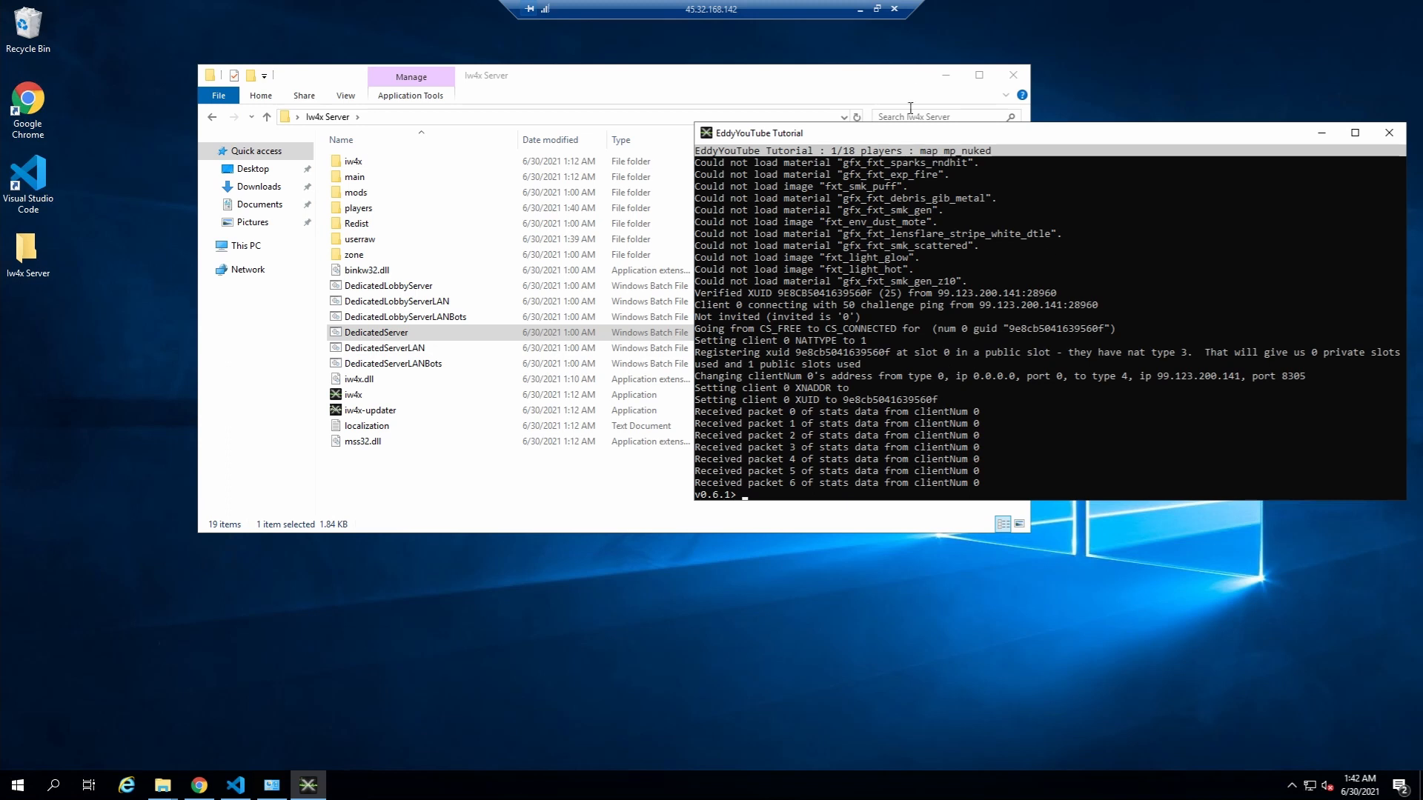
left_click(861, 9)
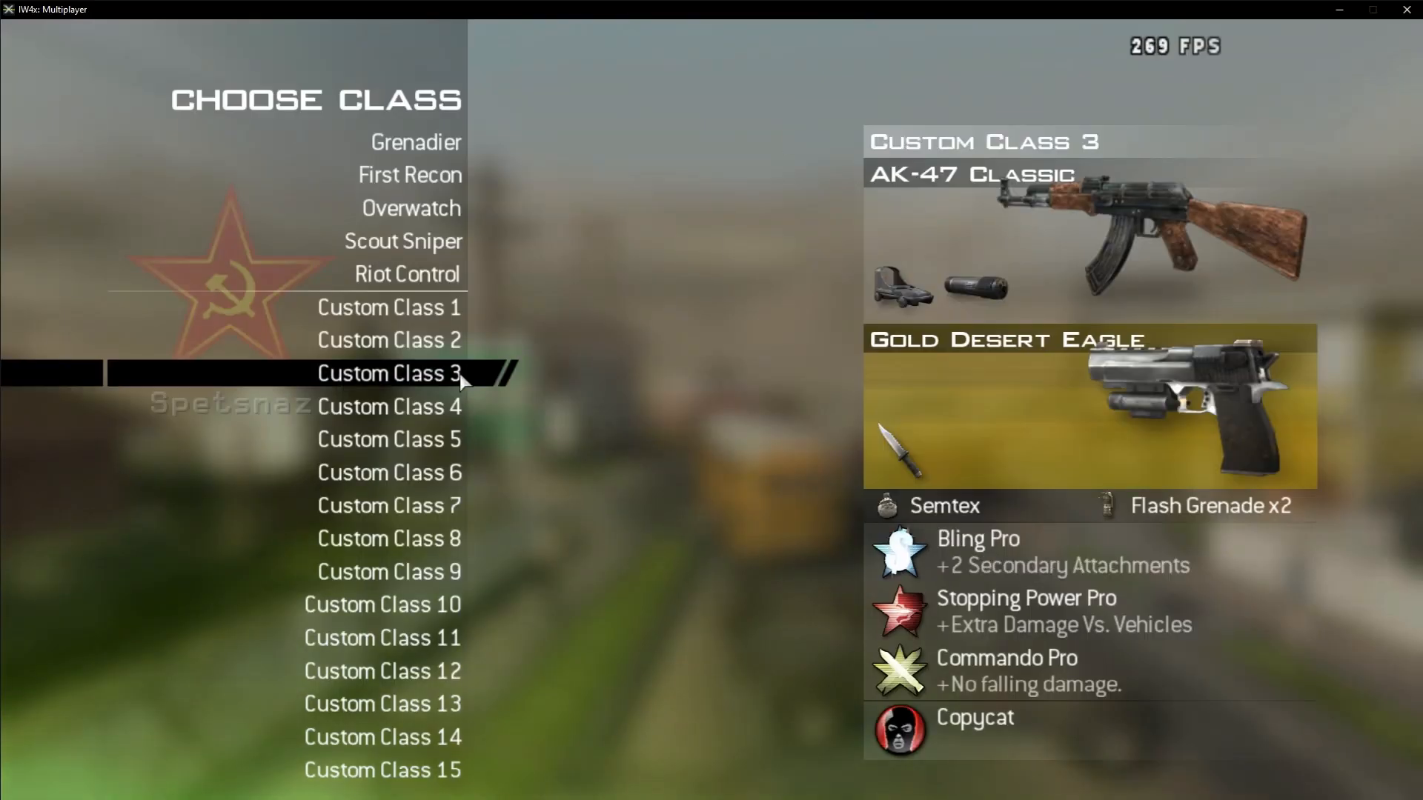
Step: Spawn on Nuketown with Custom Class 3 and advance through the map, checking the scoreboard
left_click(367, 326)
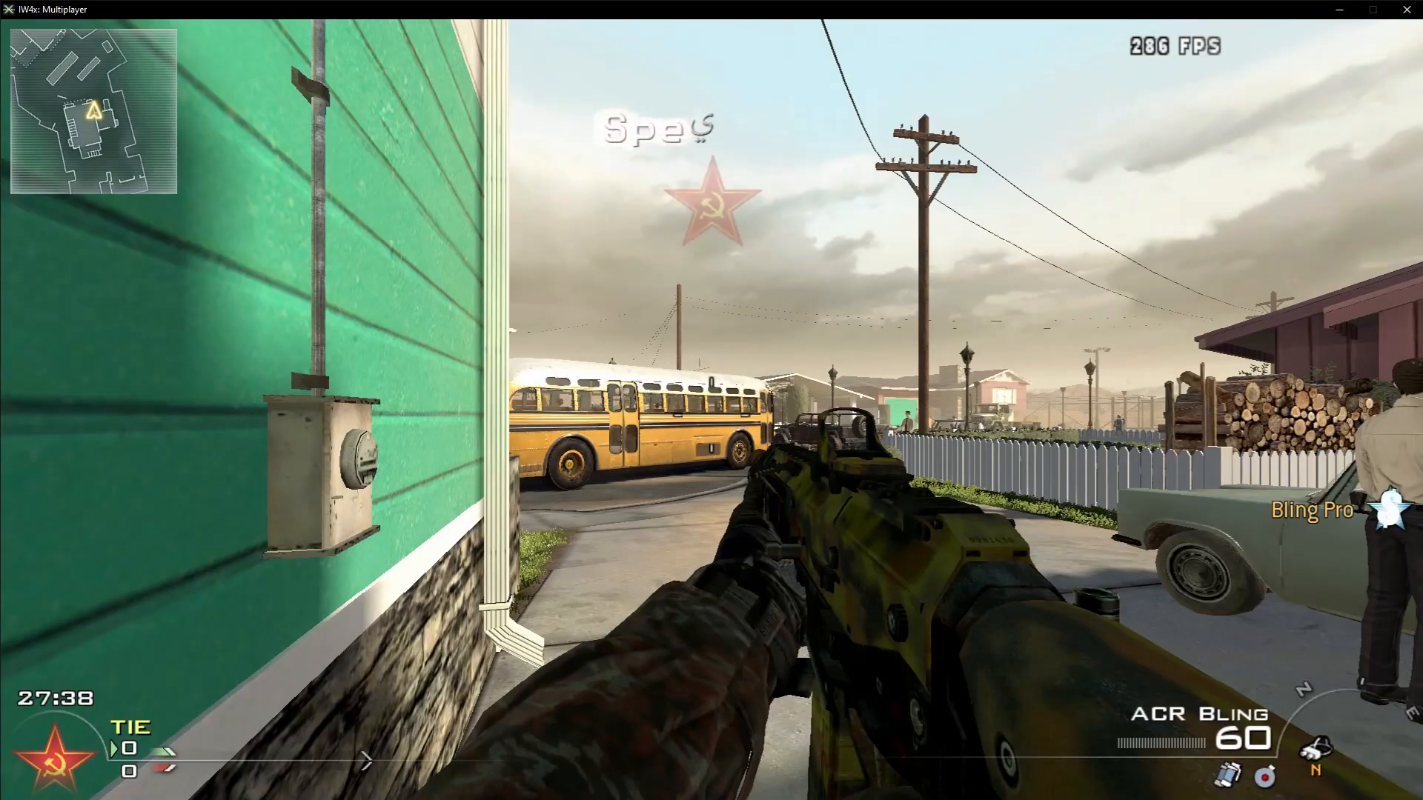
key("Tab")
key("w")
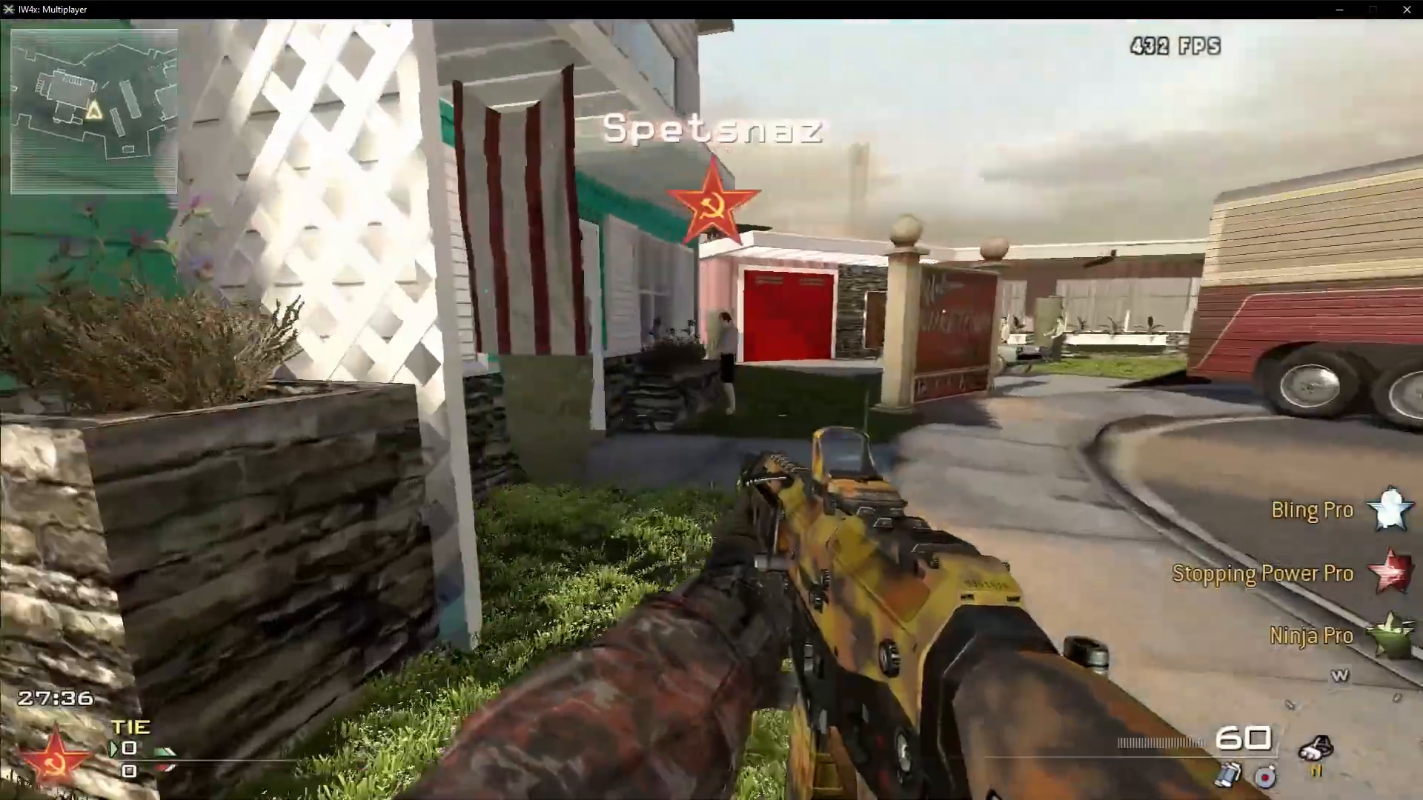
right_click(711, 410)
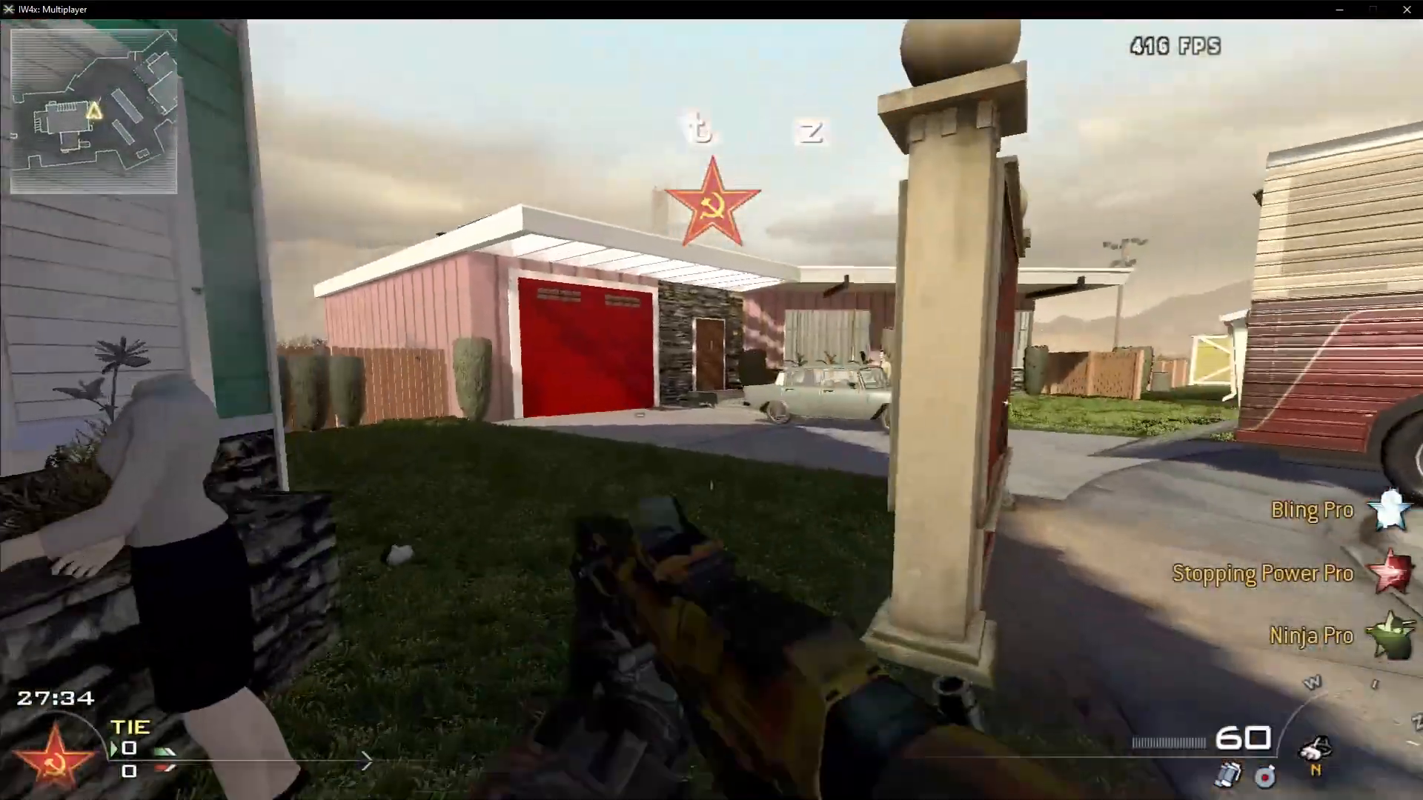
key("Tab")
key("w")
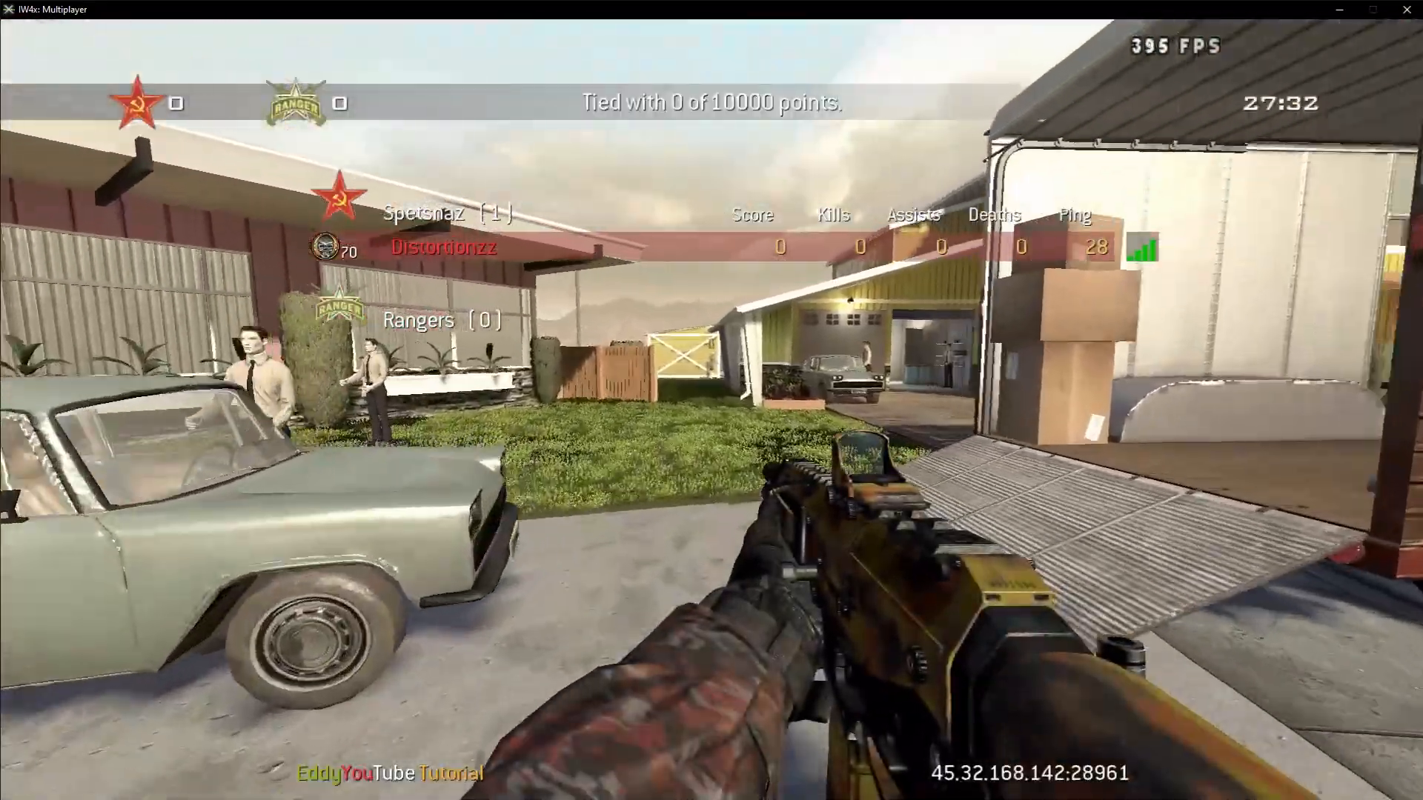
key("w")
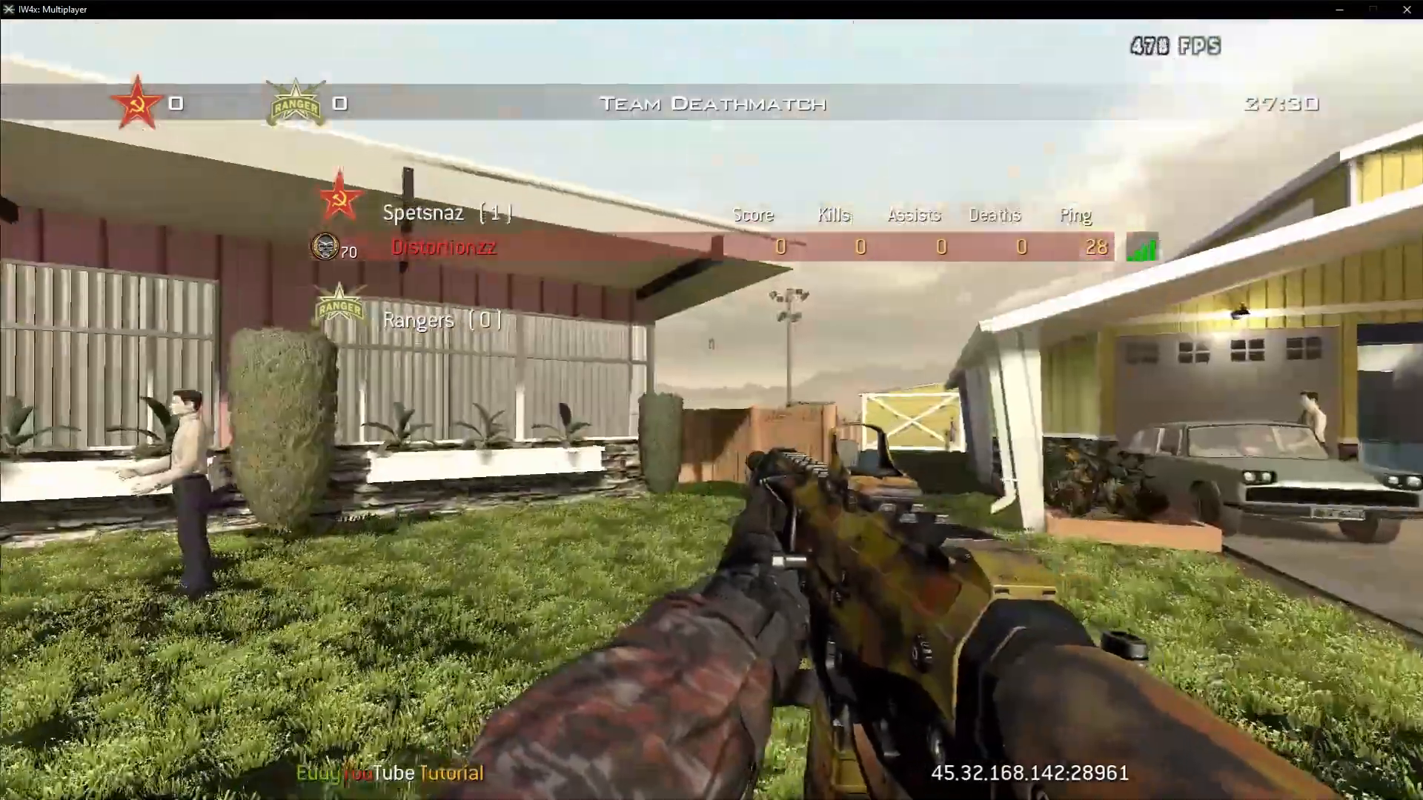
key("w")
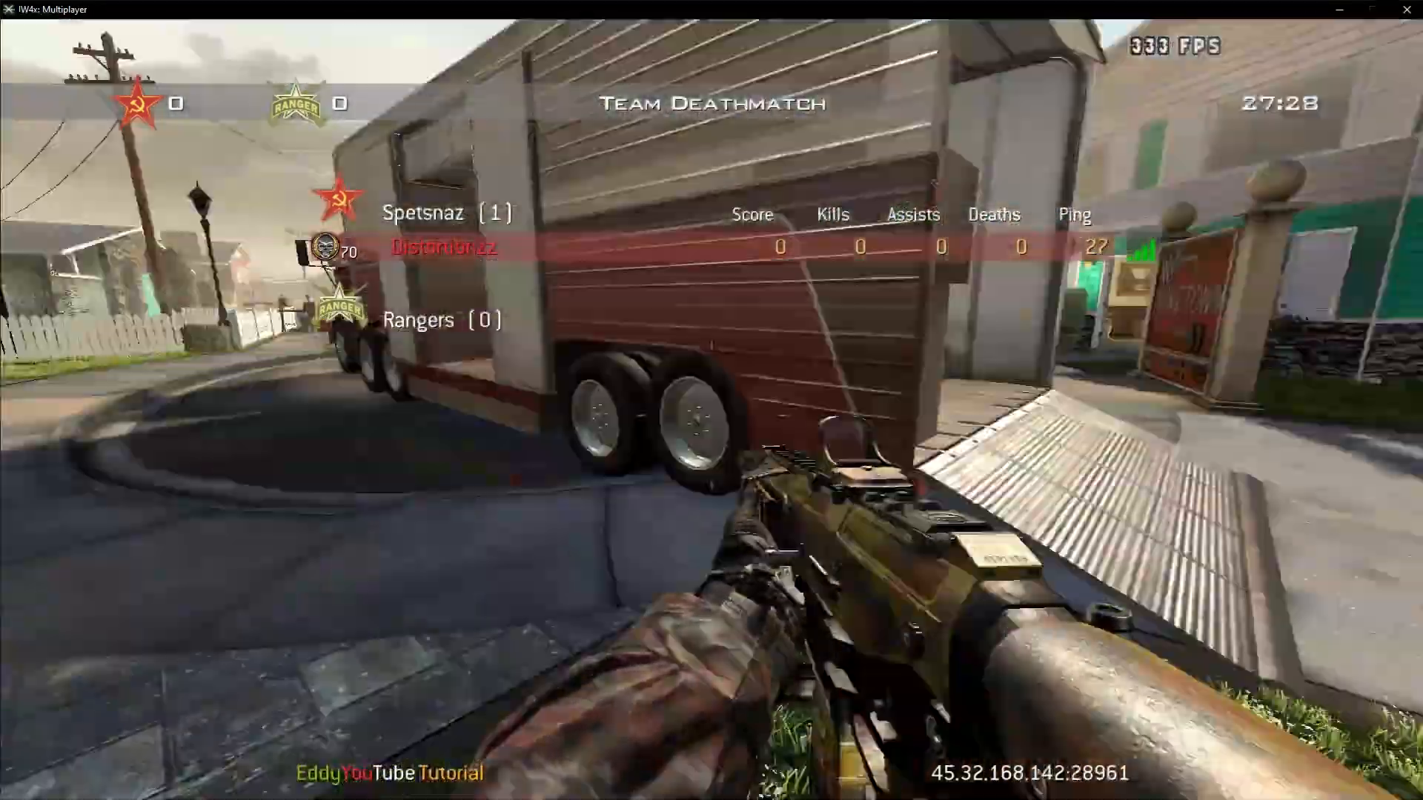
key("w")
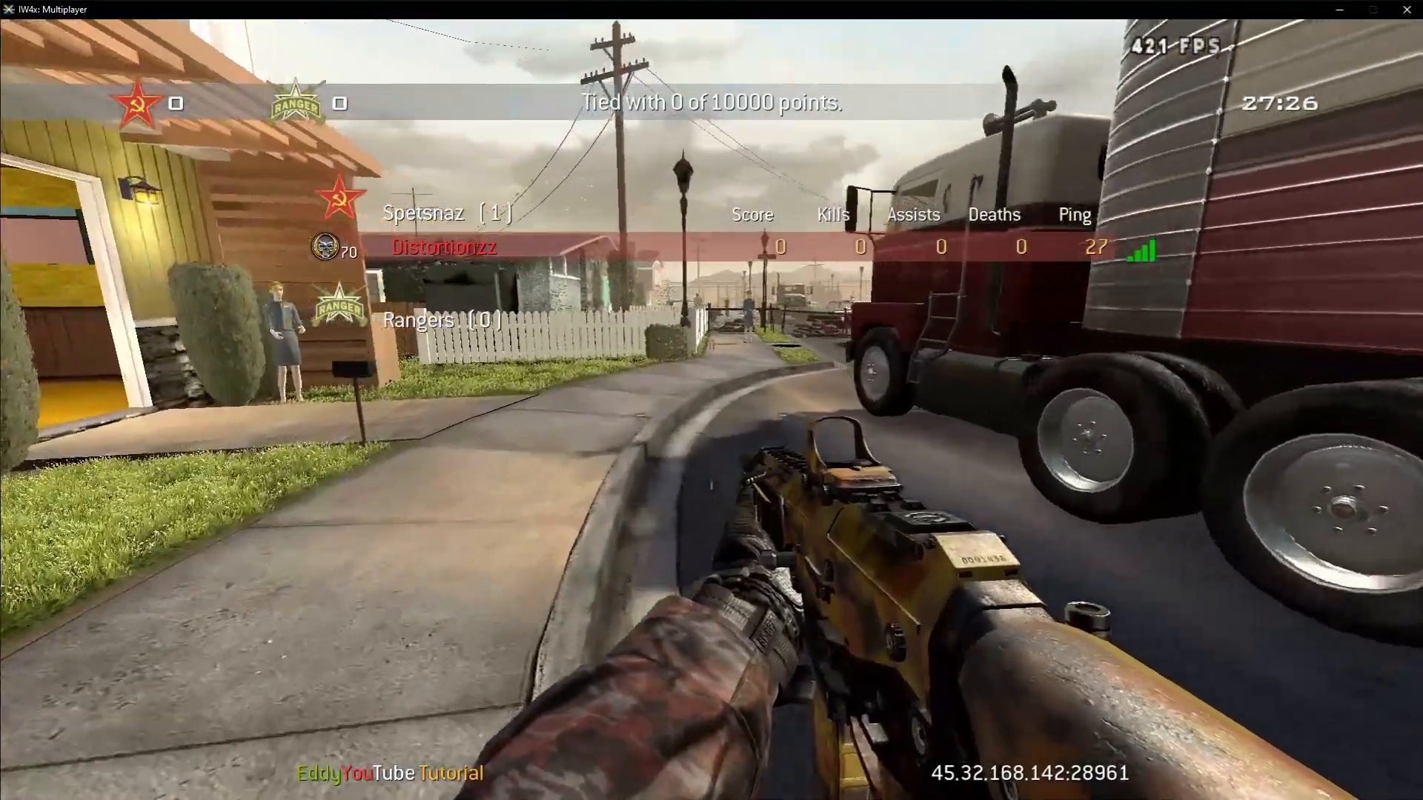
key("w")
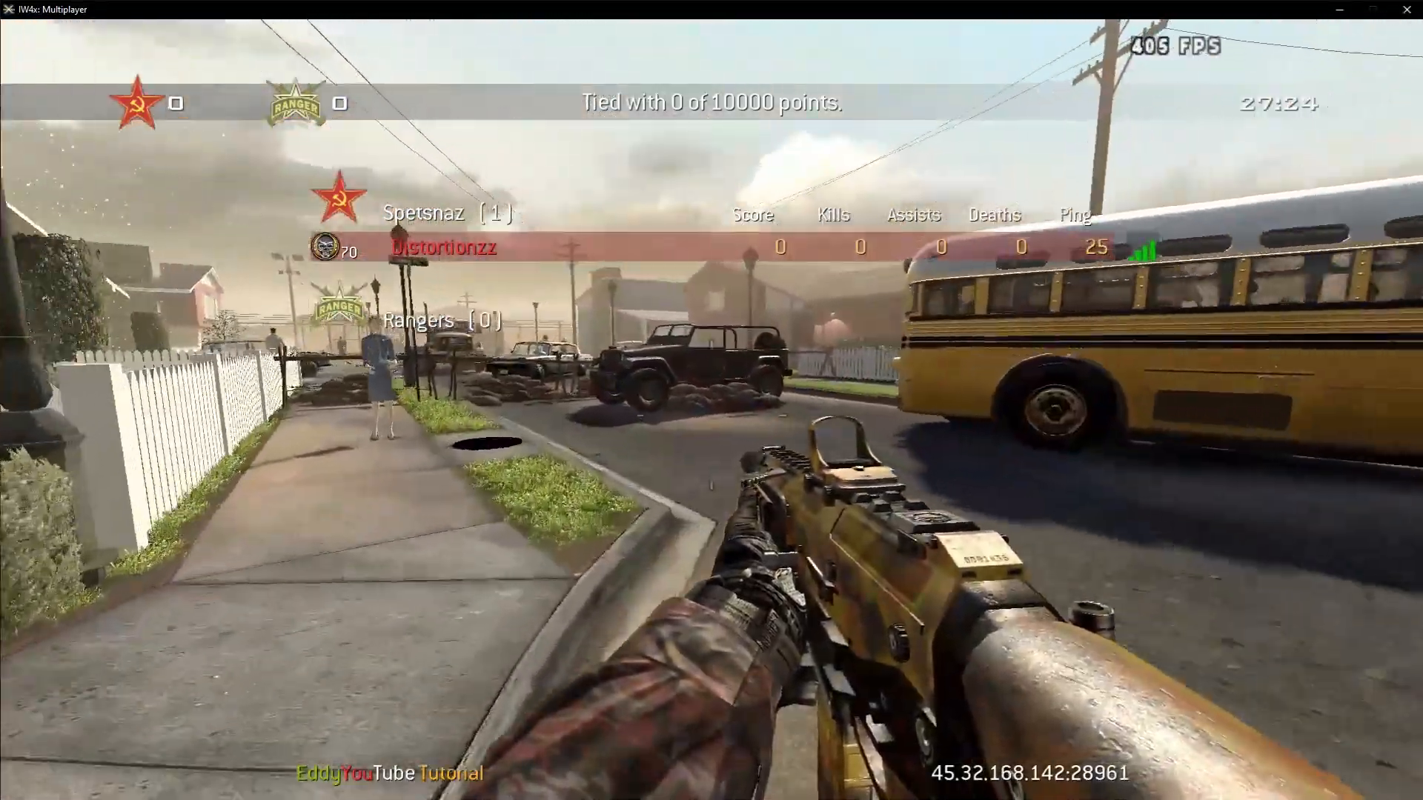
key("w")
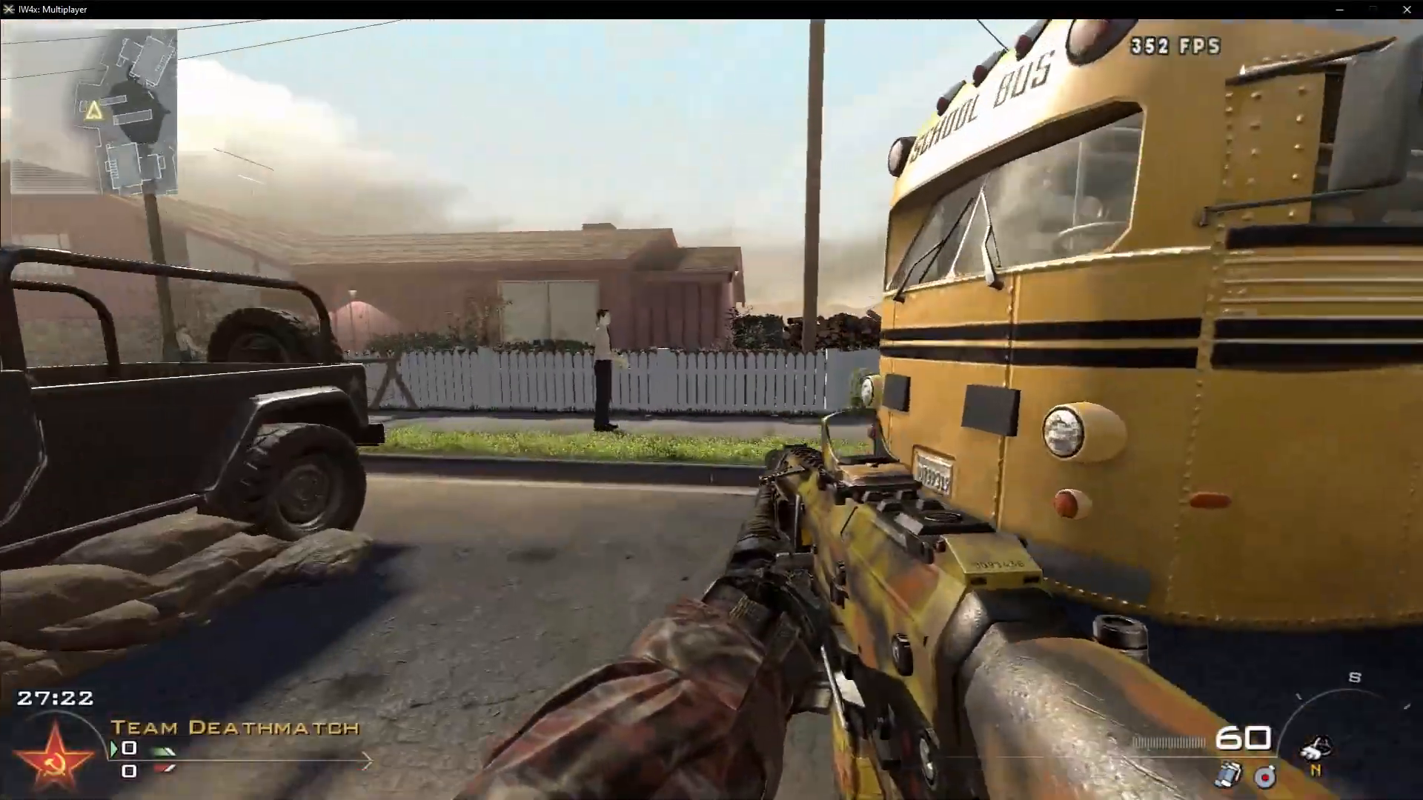
Step: Move around the bus, swap weapons, shoot and reload at the mannequin, then bring up the in-game menu
right_click(712, 410)
key("w")
key("a")
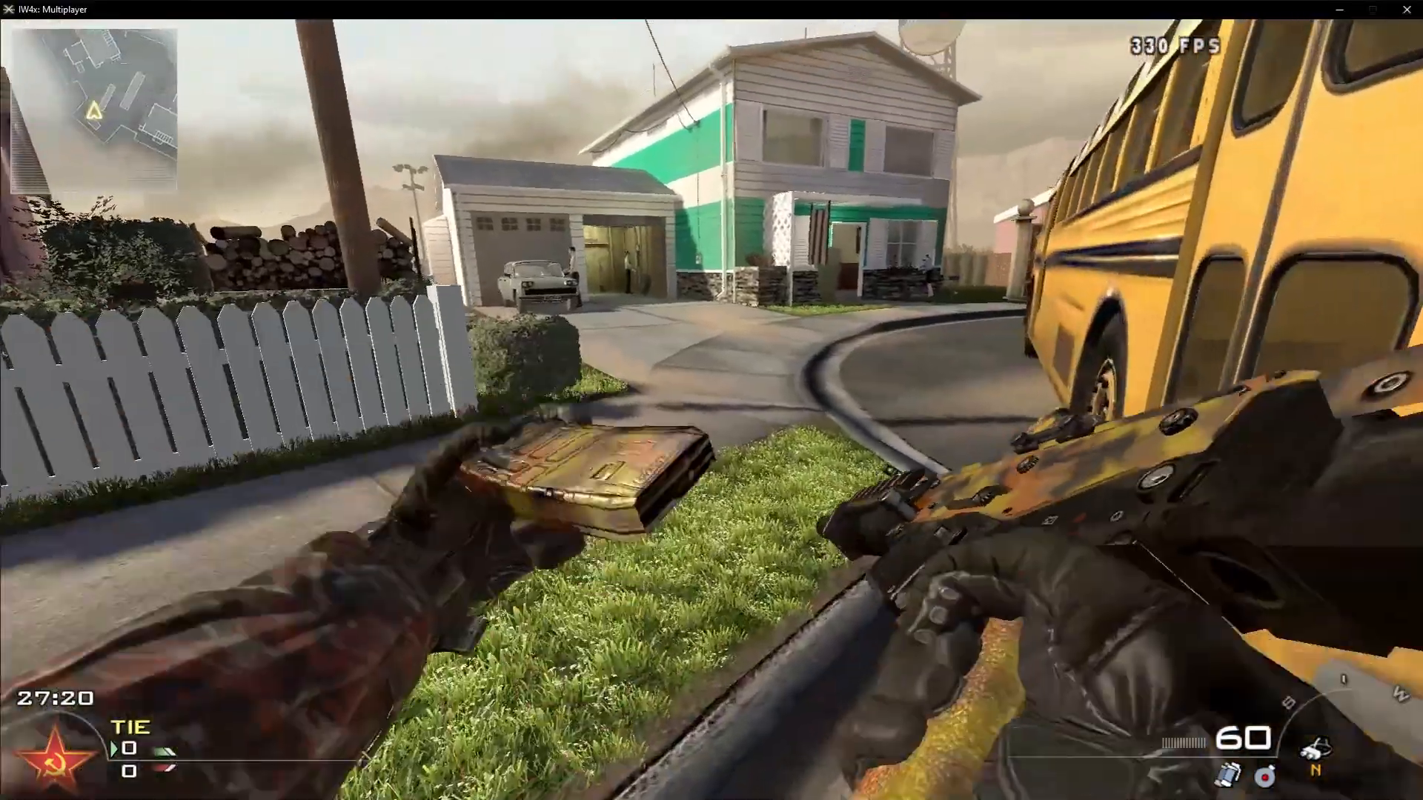
key("s")
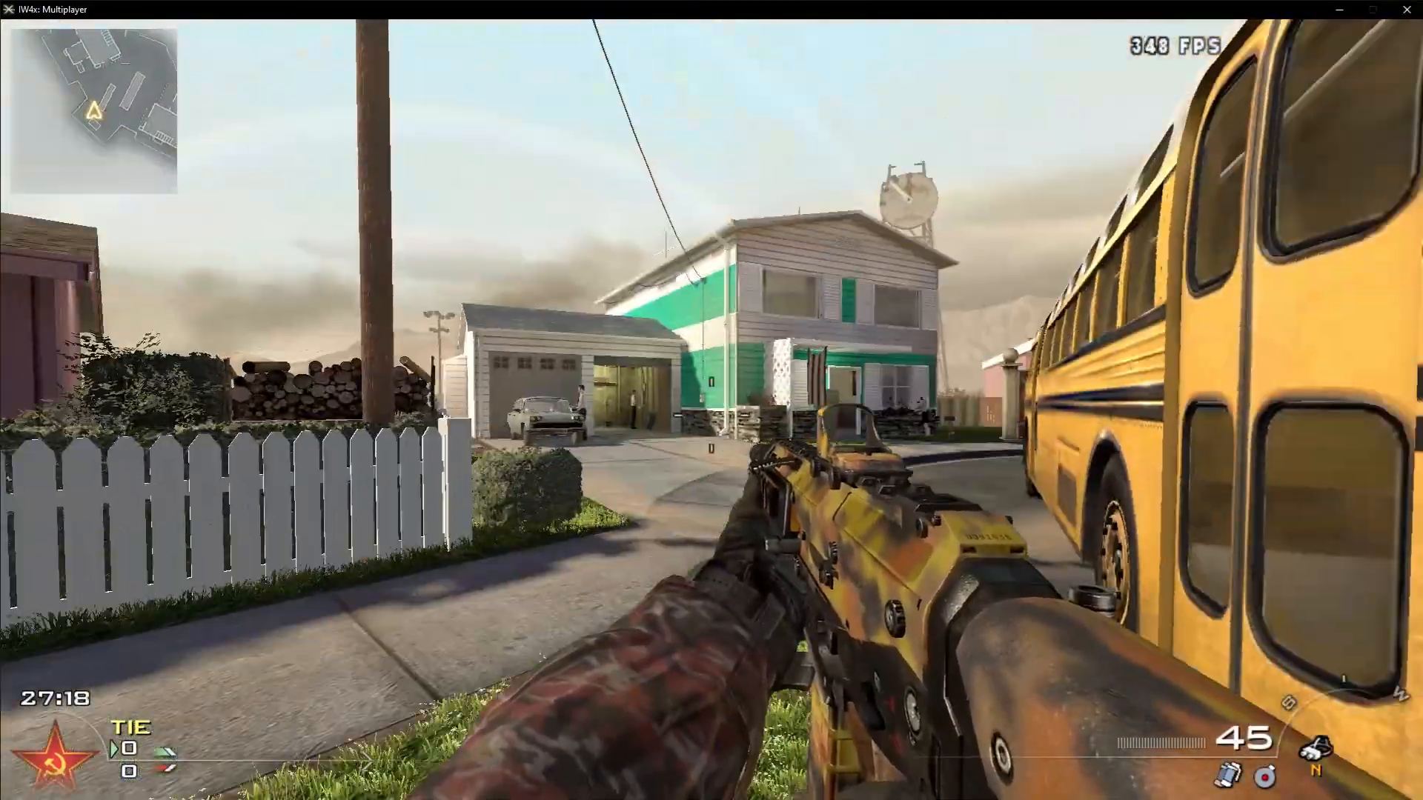
key("shift+w")
key("d")
key("1")
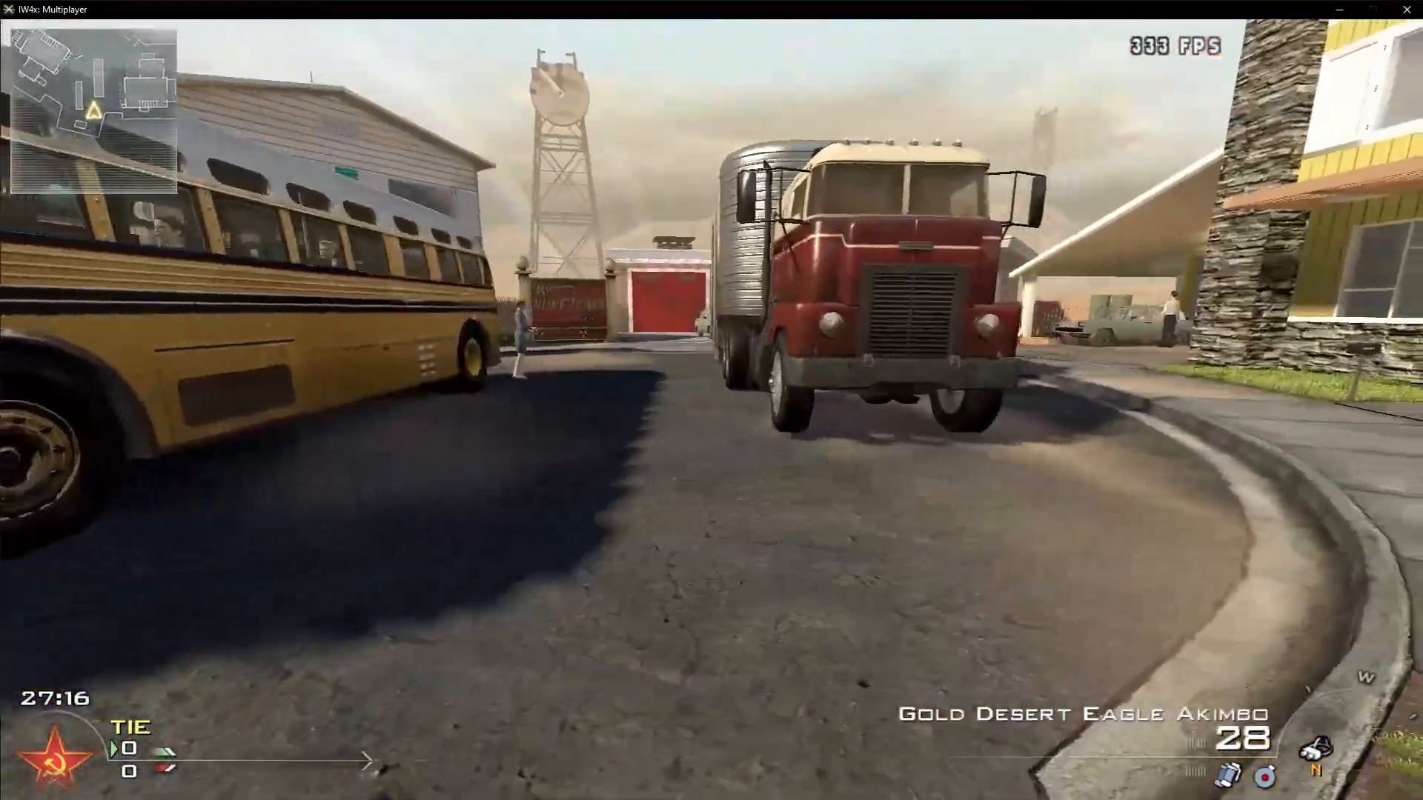
key("1")
key("1")
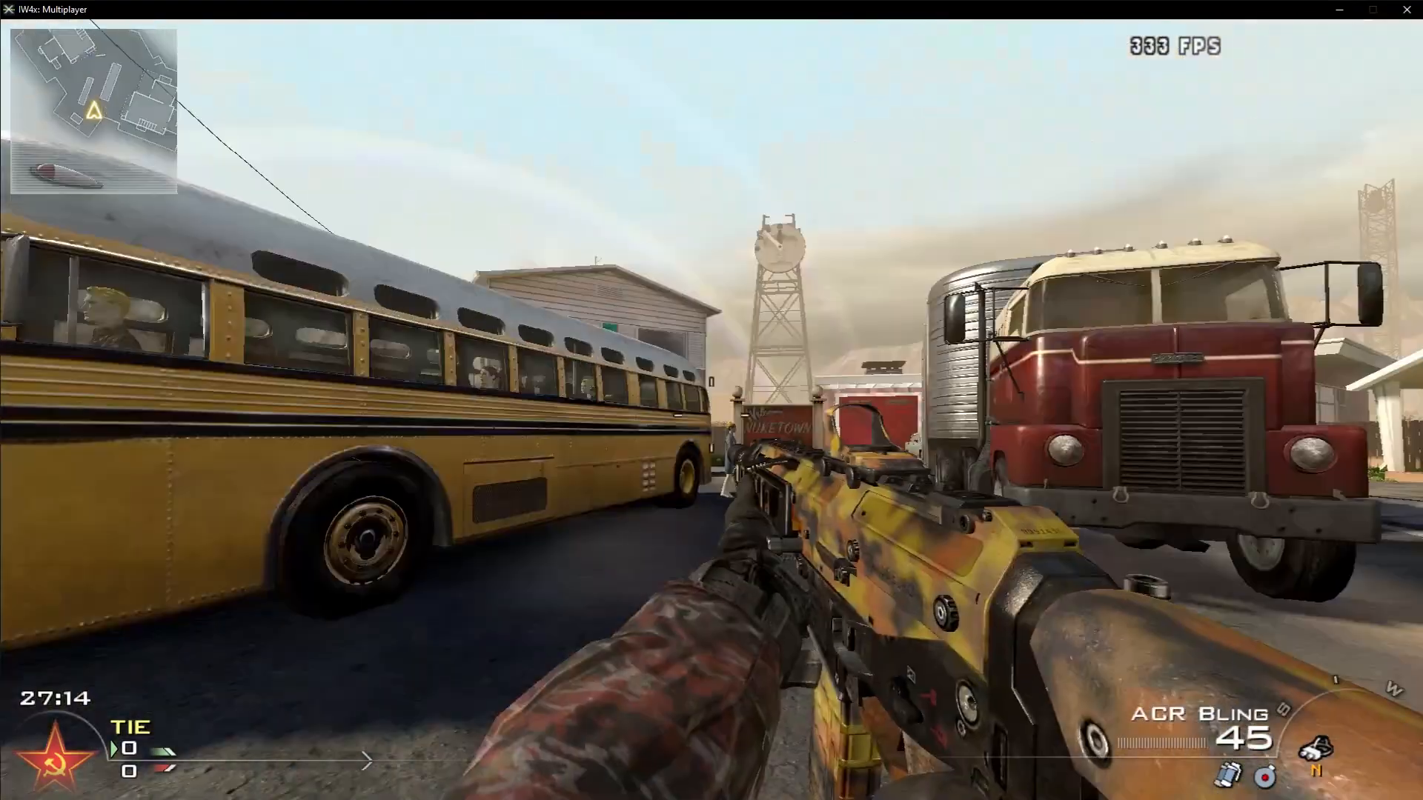
key("1")
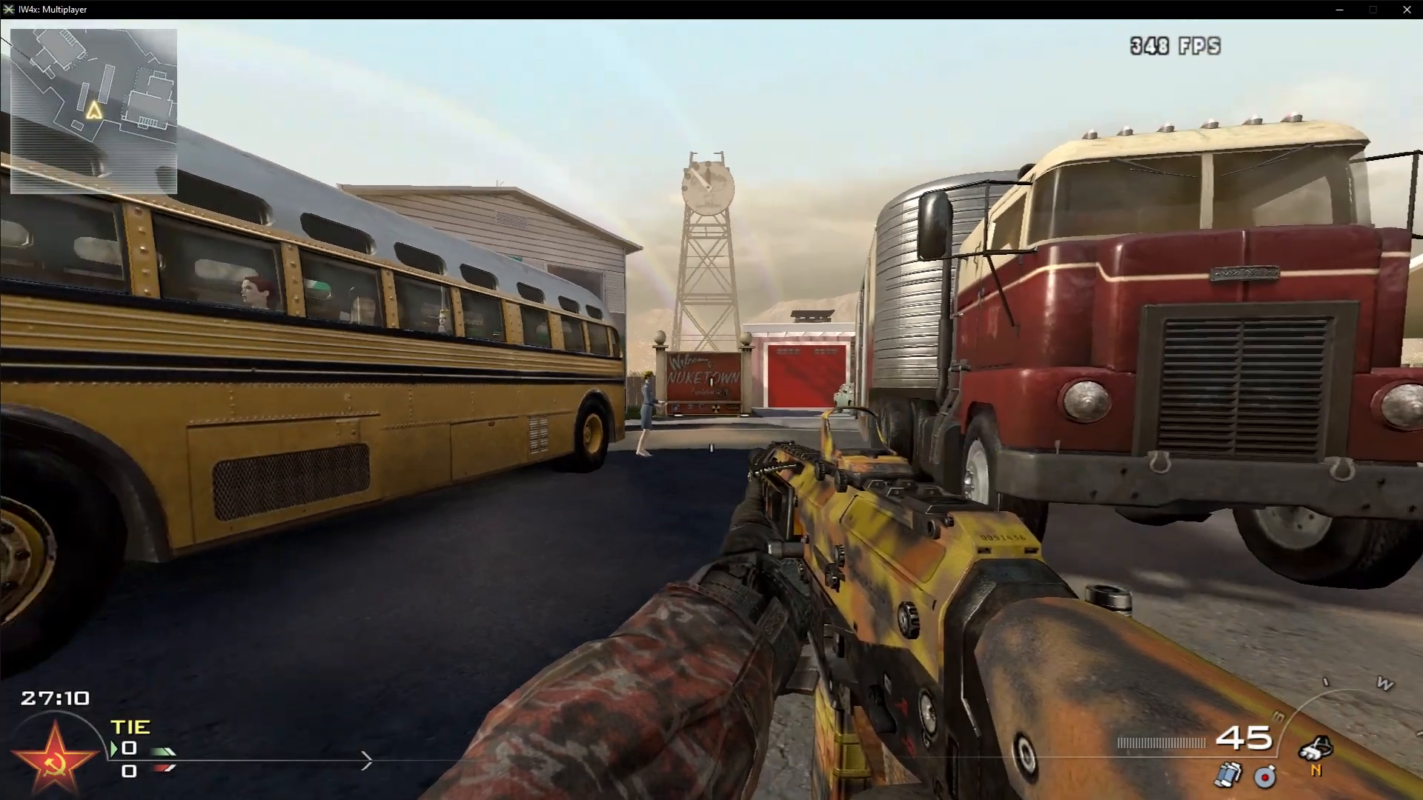
right_click(711, 409)
left_click(712, 410)
key("r")
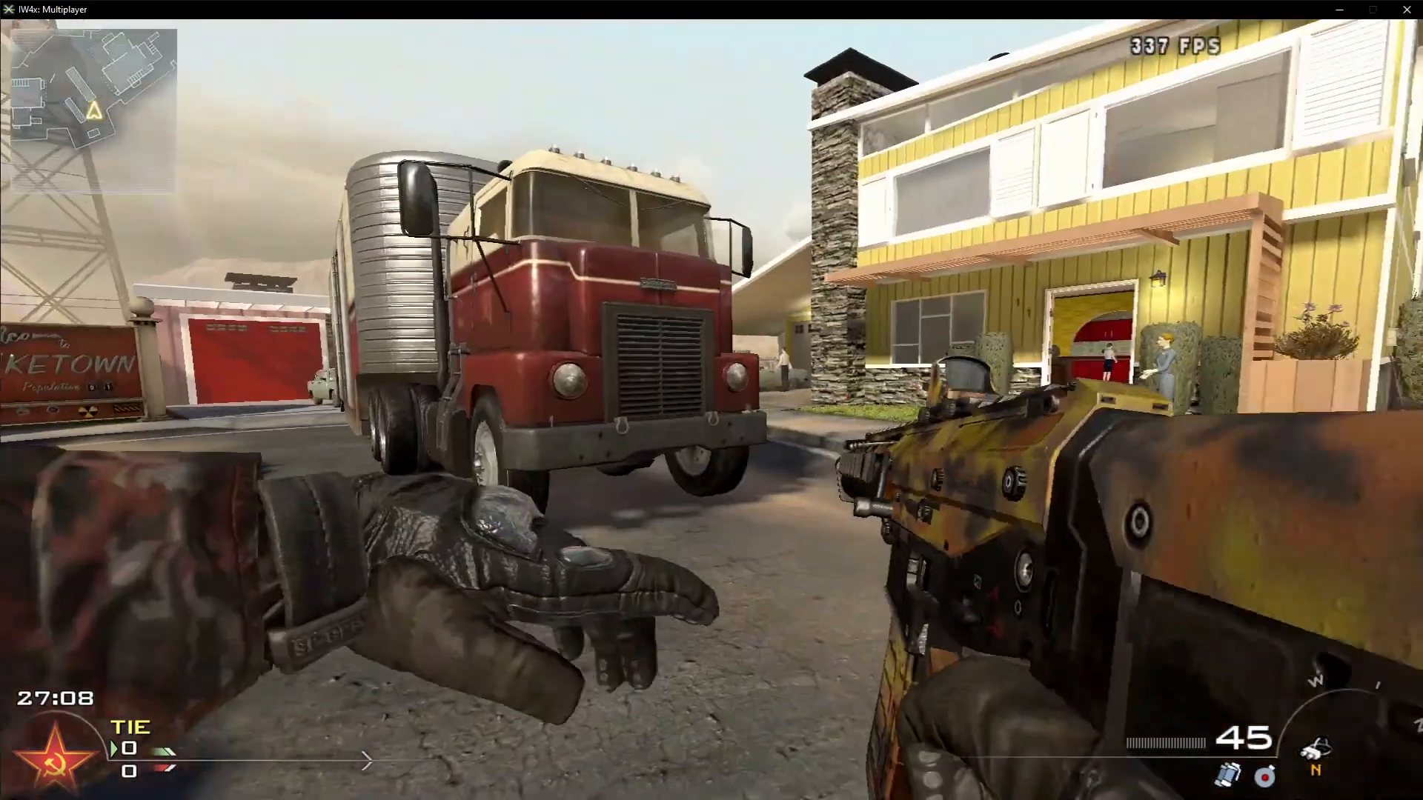
key("Escape")
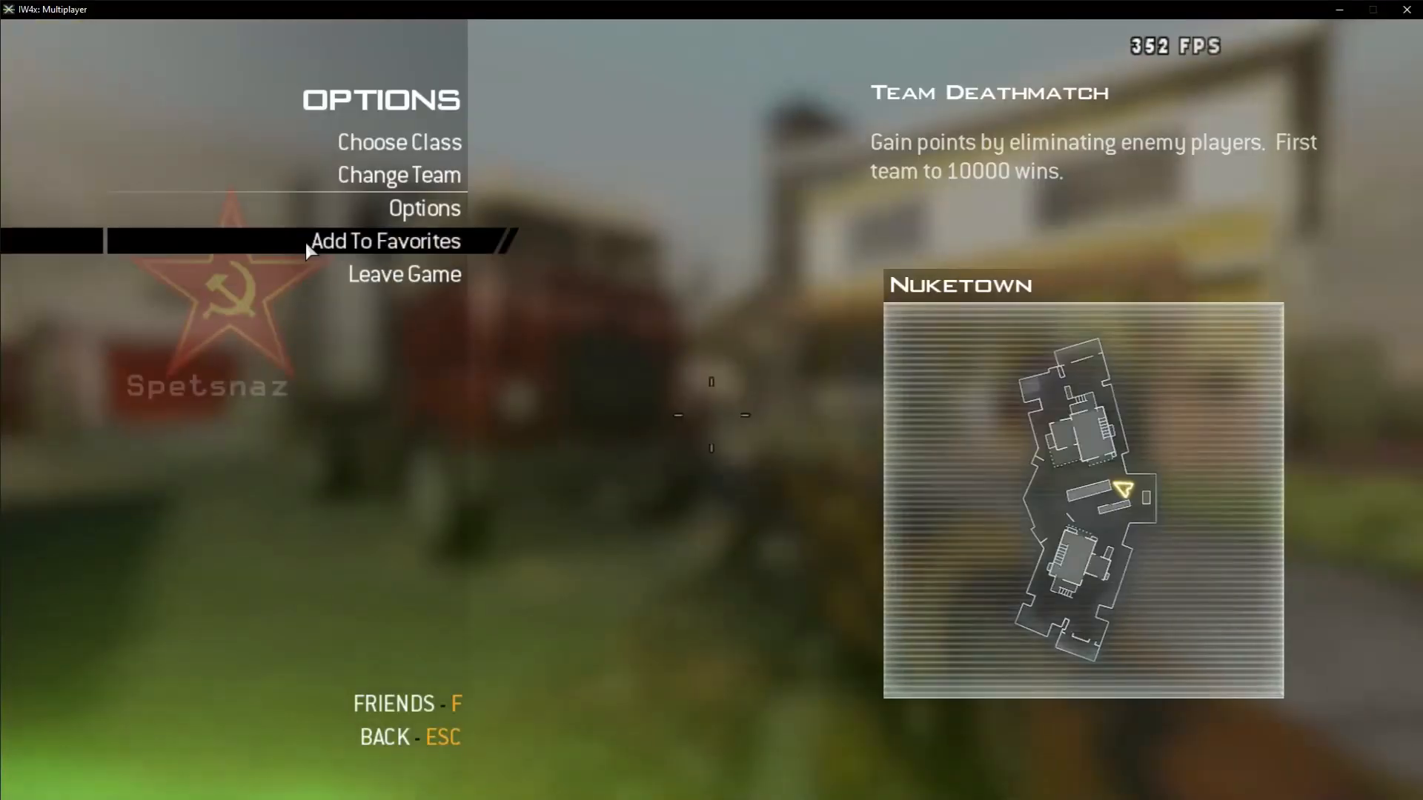
Step: Leave the match, quit IW4x, and return to the remote server desktop
left_click(344, 278)
left_click(848, 369)
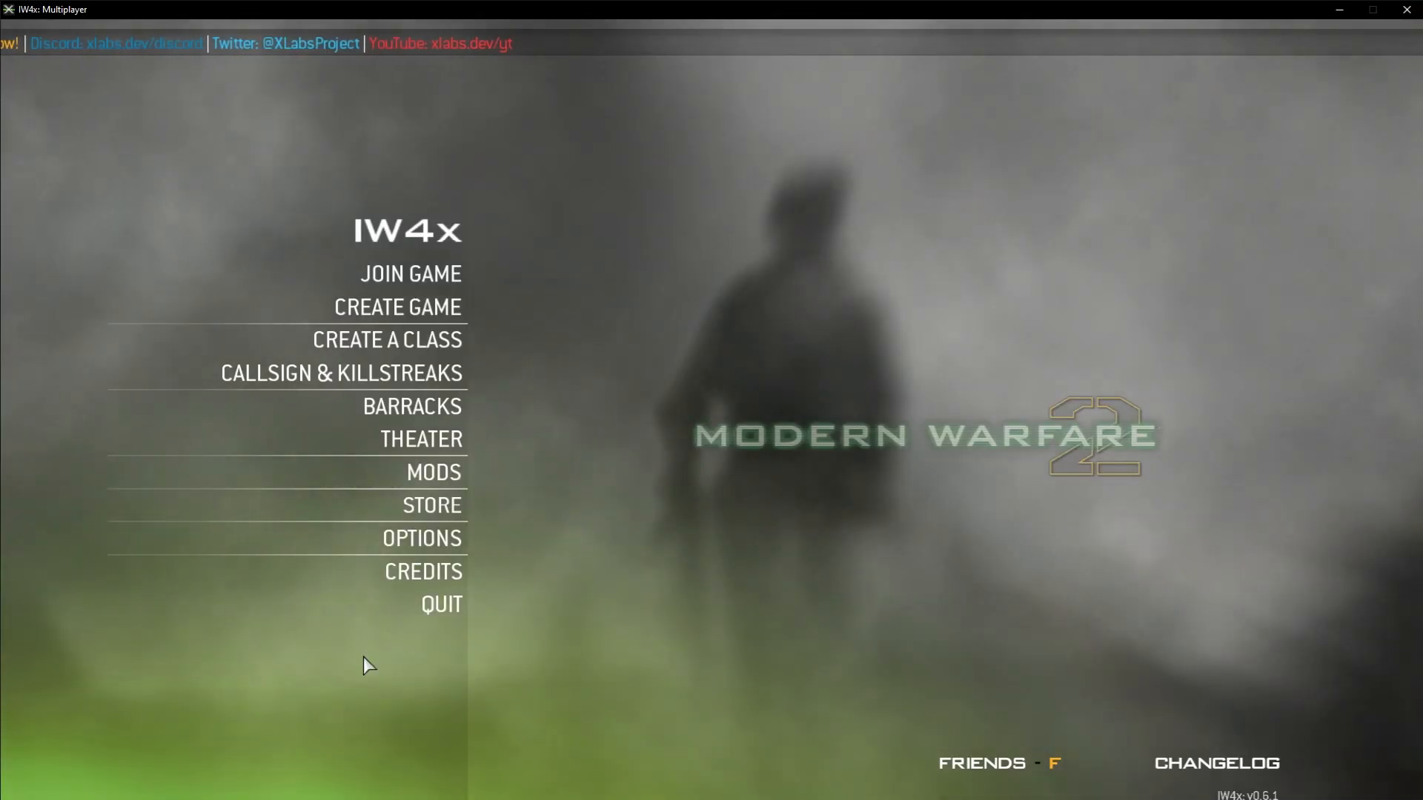
left_click(415, 609)
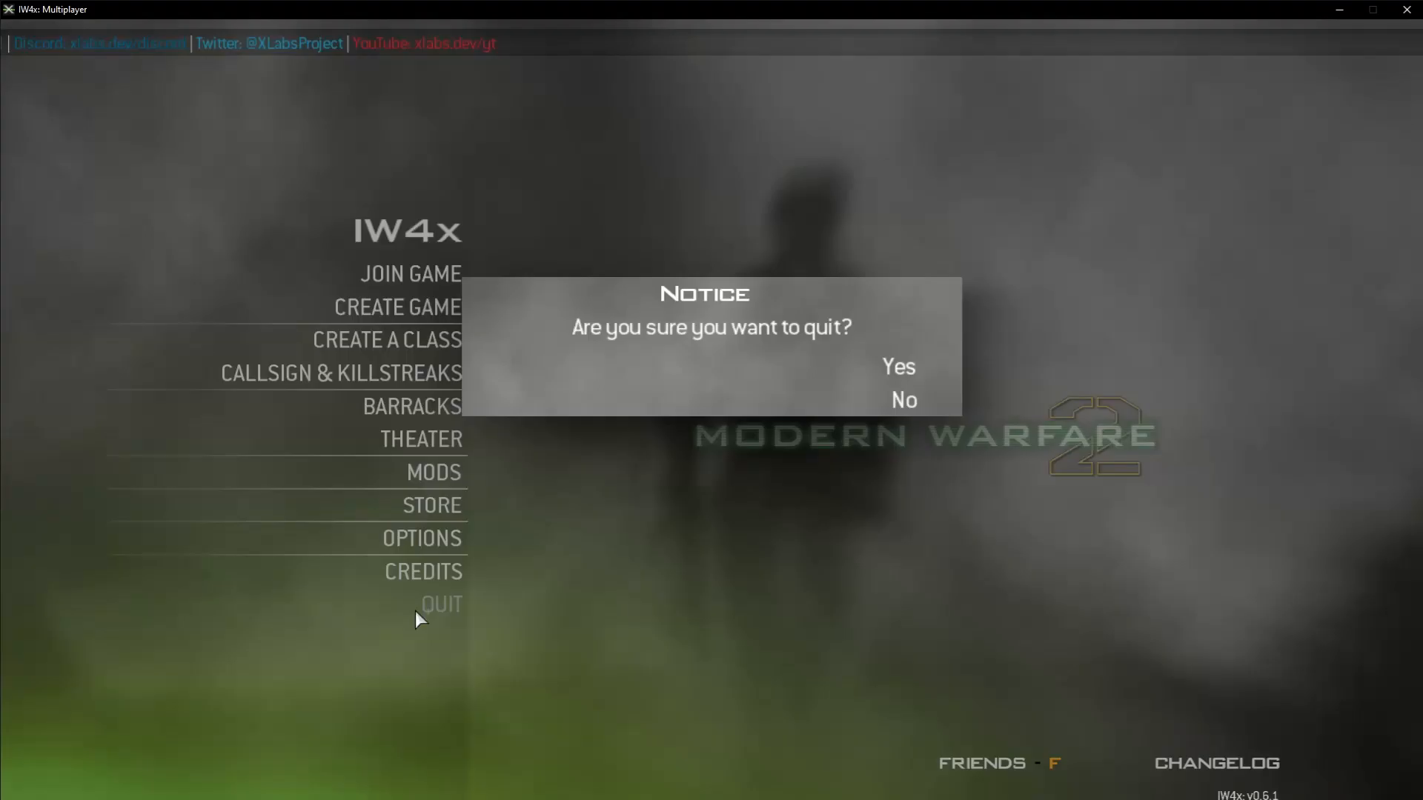
left_click(808, 378)
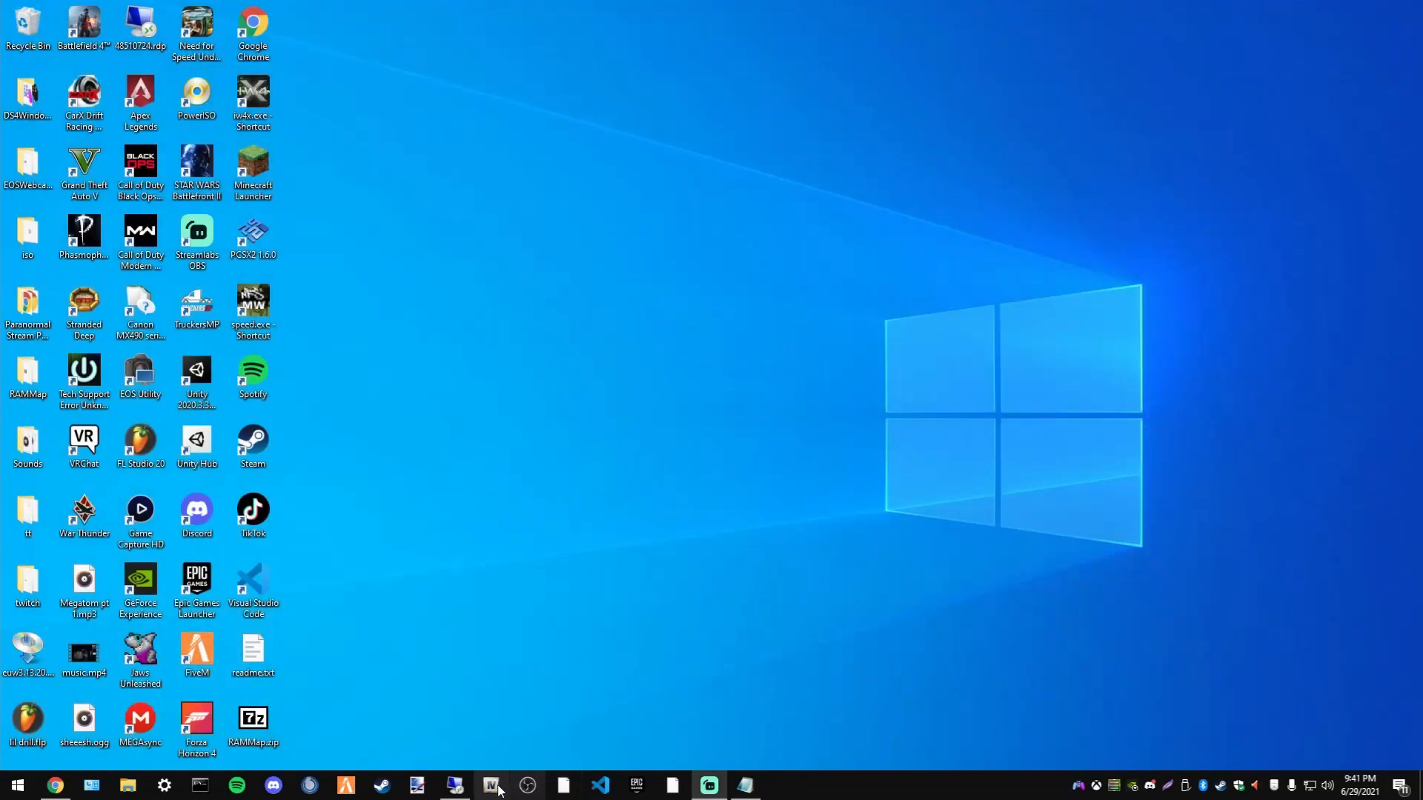
left_click(451, 787)
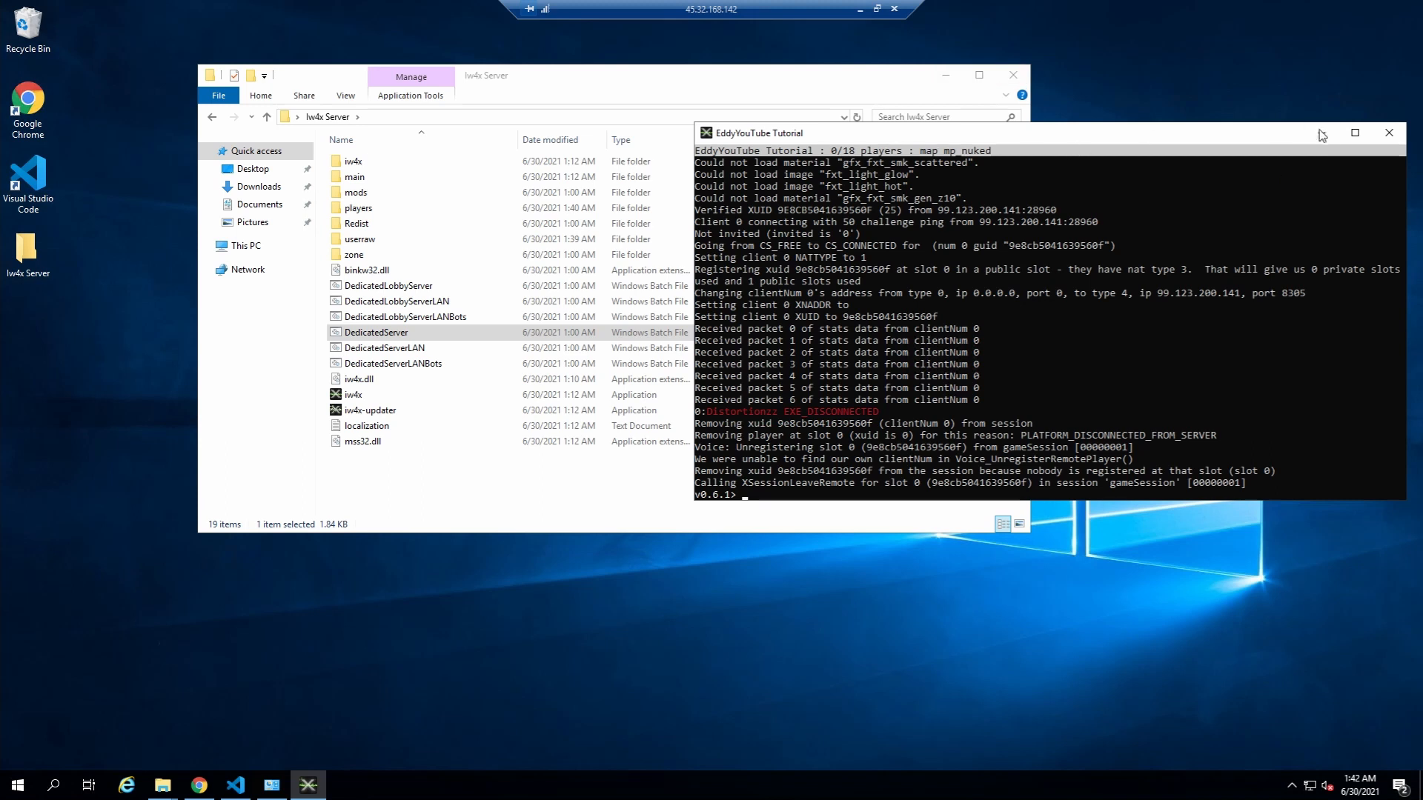
Step: Restore the Iw4x Server folder and send DedicatedServer to the desktop as a shortcut
left_click(946, 76)
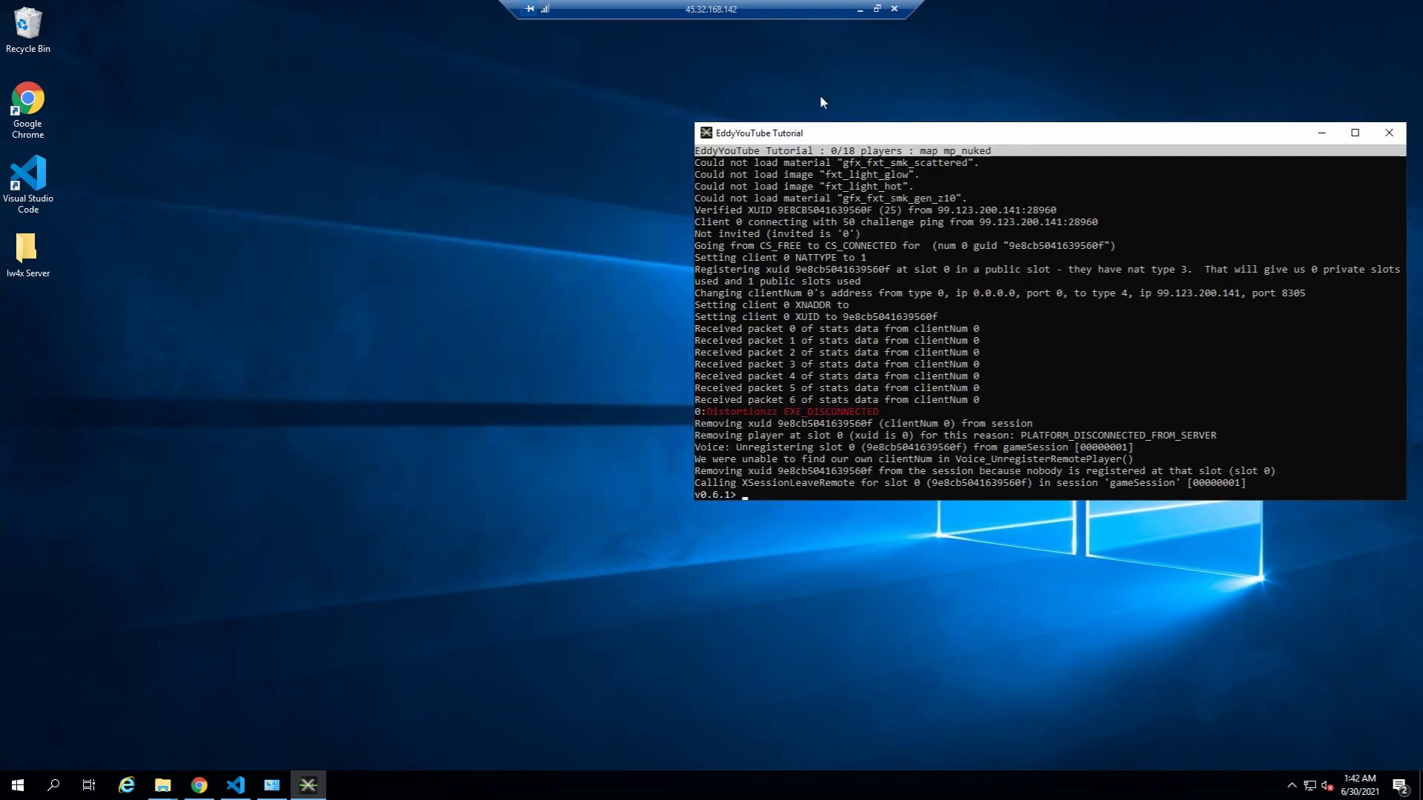
left_click(161, 784)
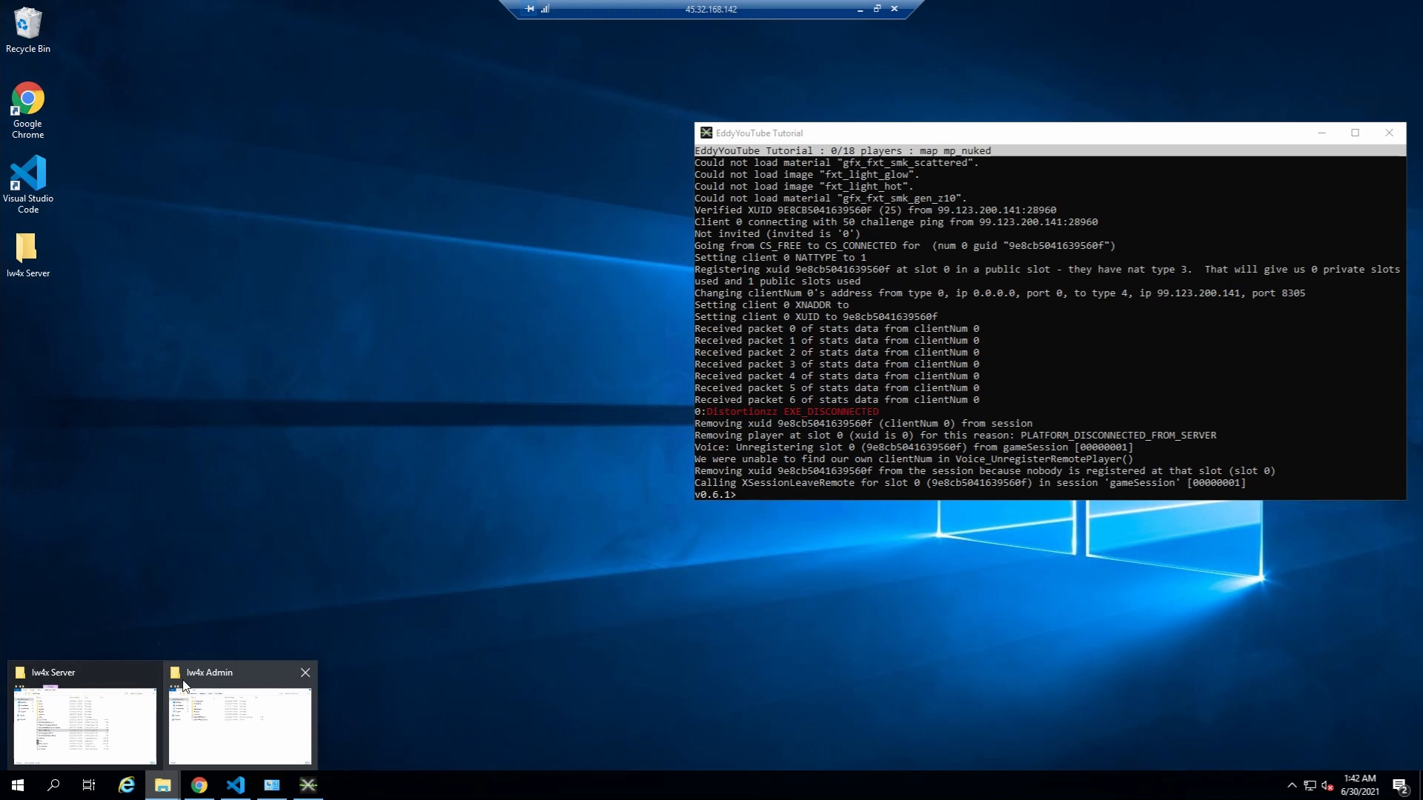
left_click(85, 715)
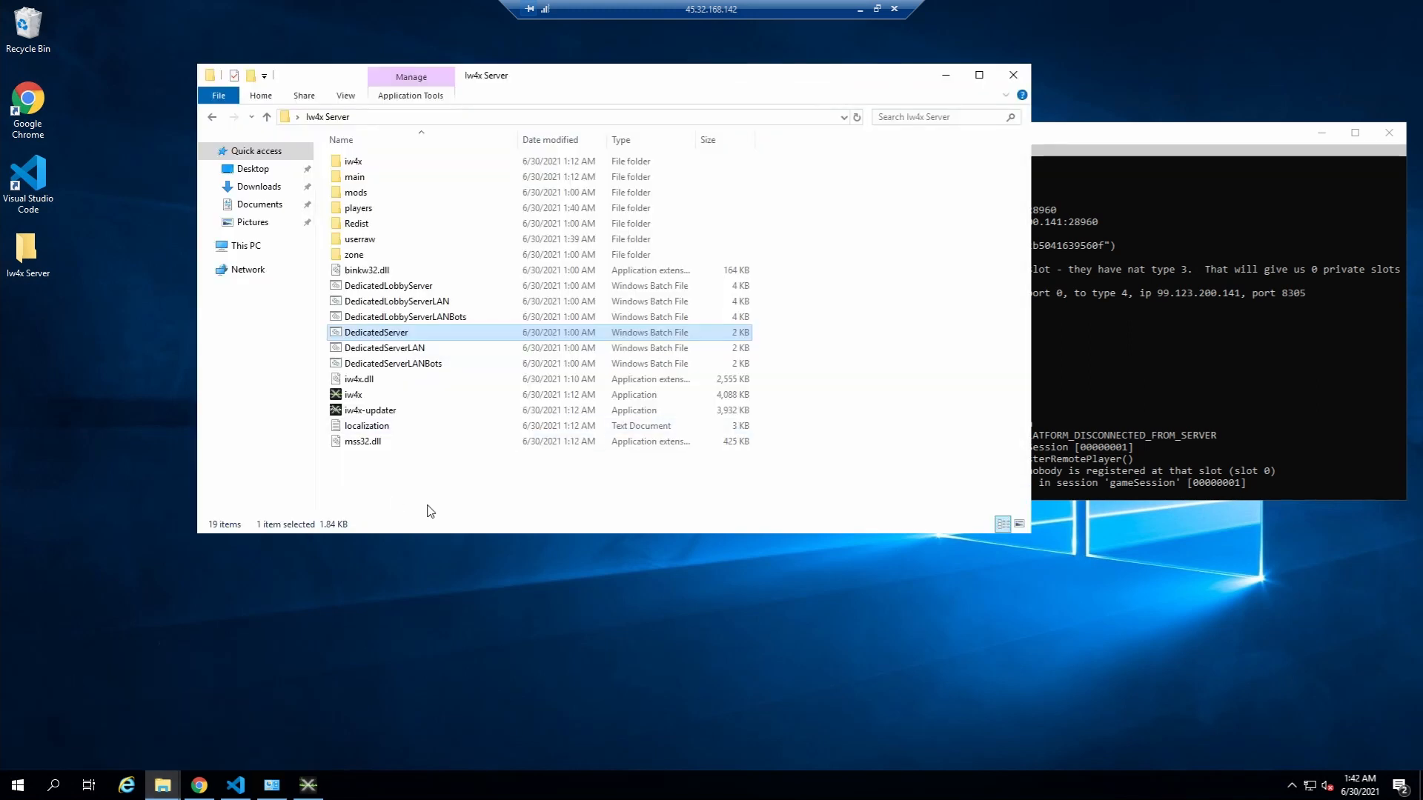
right_click(380, 333)
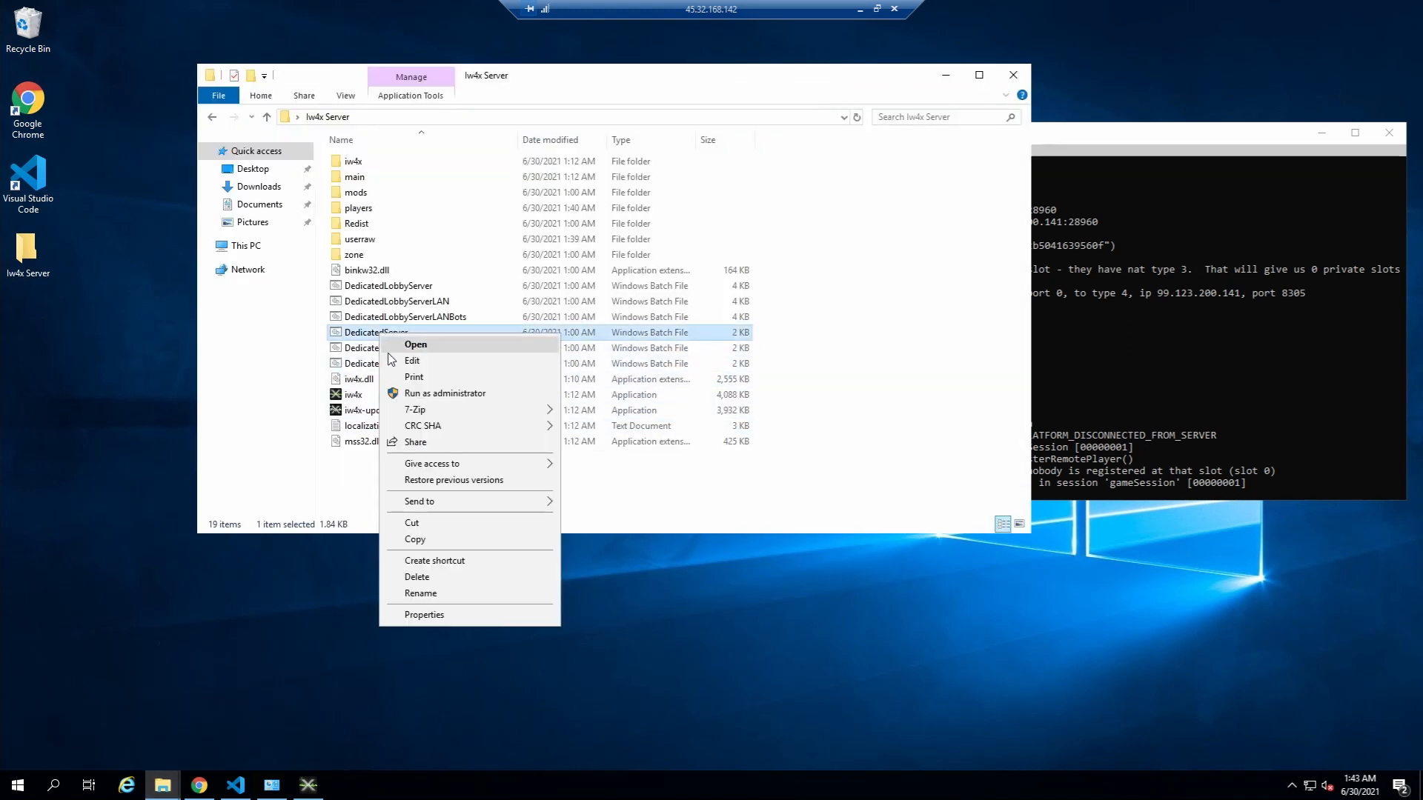
mouse_move(467, 508)
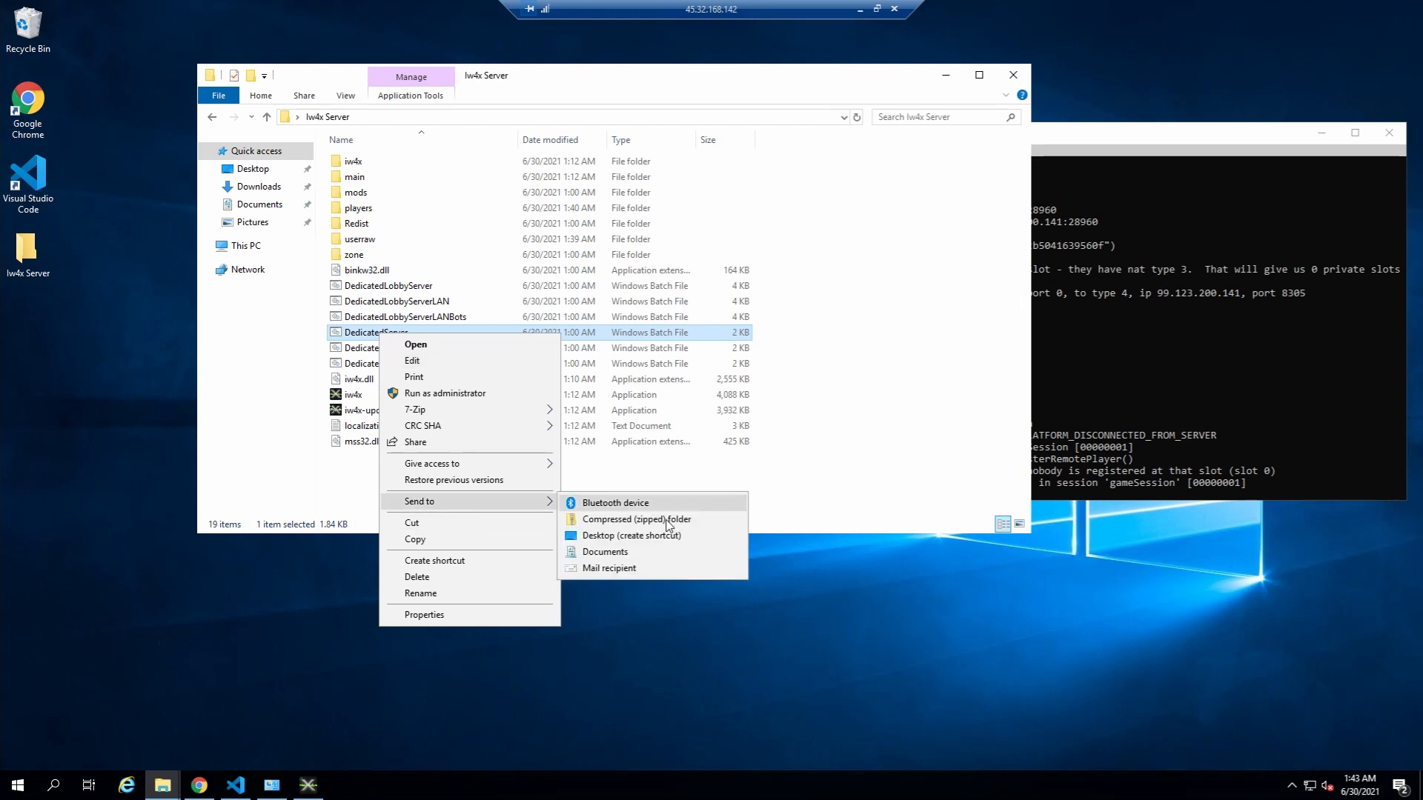
left_click(646, 536)
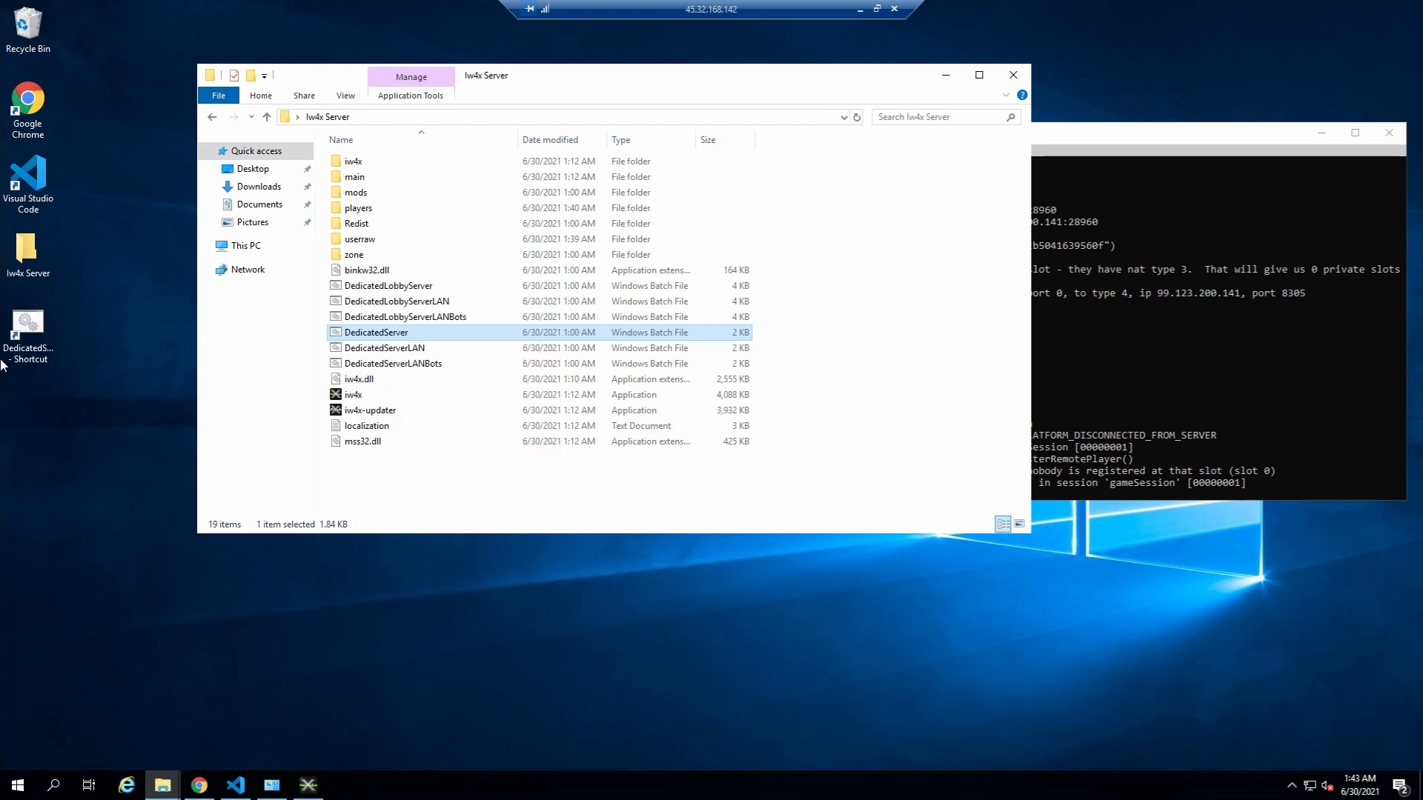
Step: Rename the new desktop shortcut to Iw4x Server
right_click(29, 333)
left_click(119, 593)
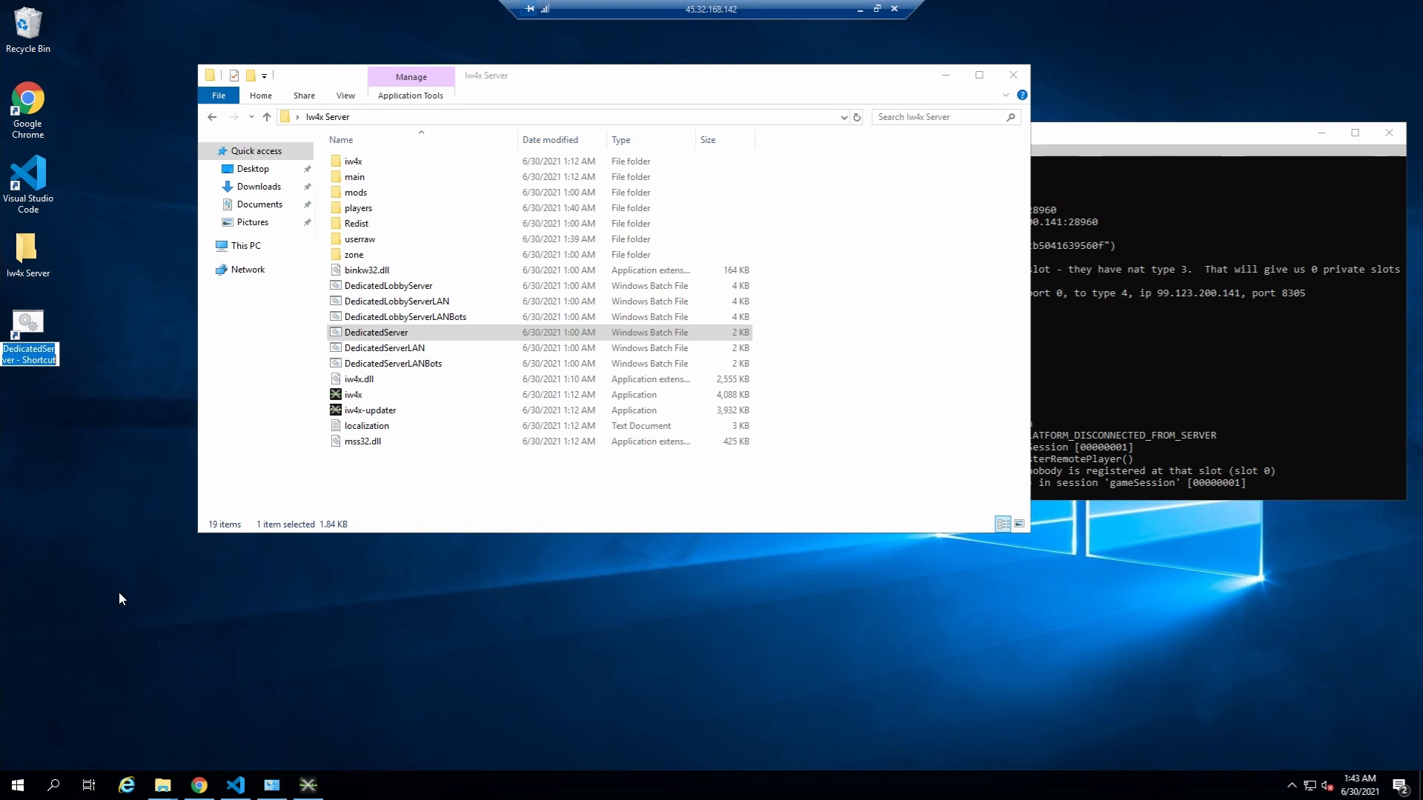
type("Iw4x Server")
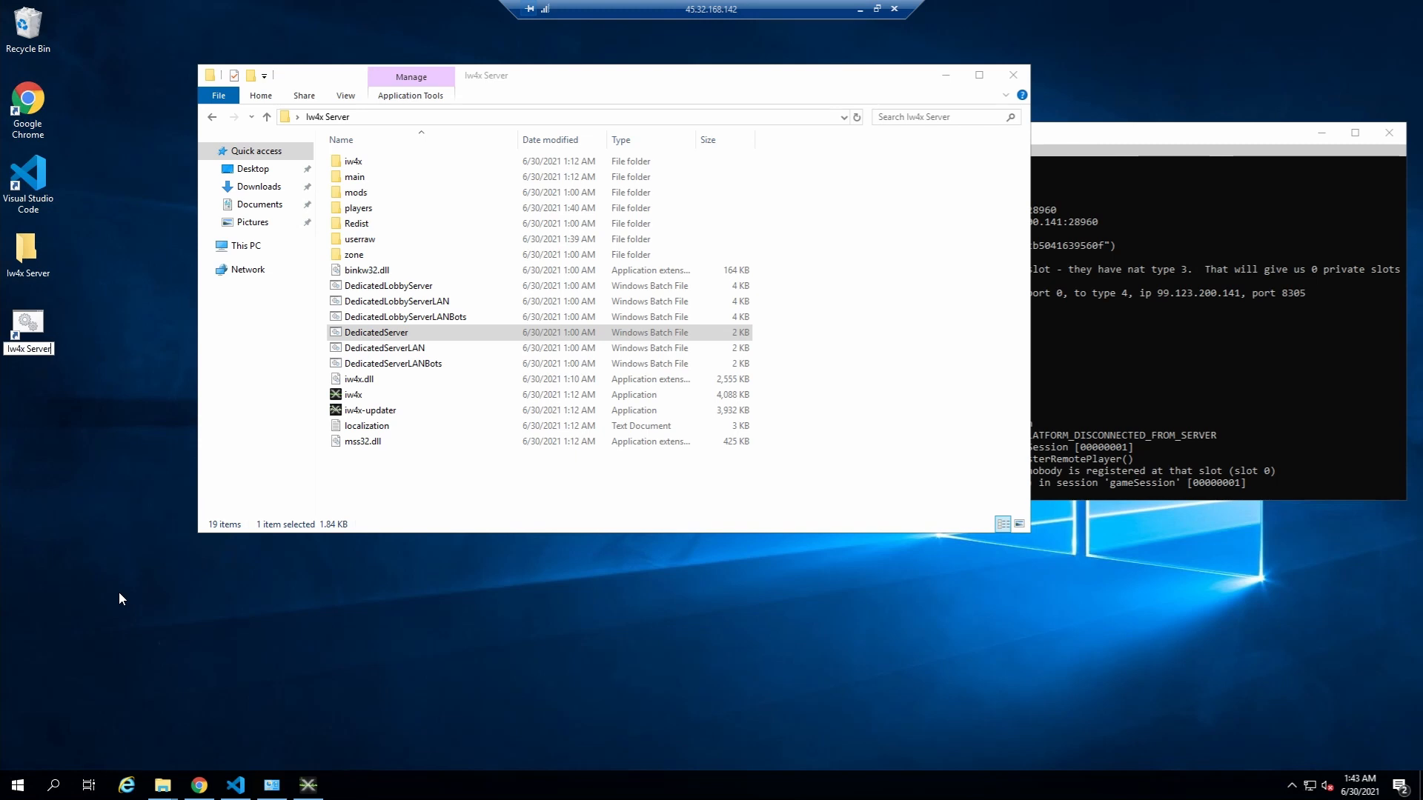
key("Return")
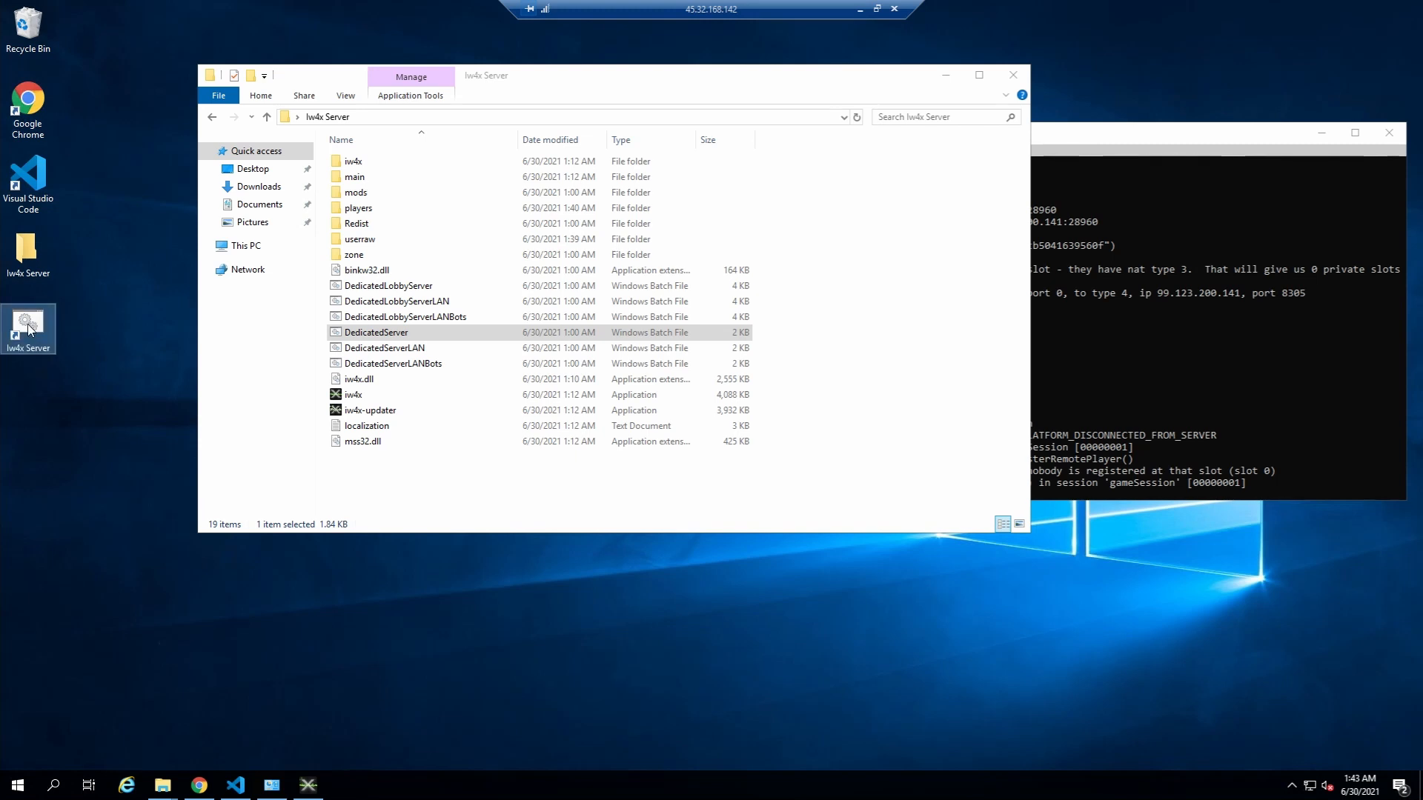
Step: Bring the server console forward, minimize the Iw4x Server folder, and open the Iw4x Admin folder
left_click(1112, 289)
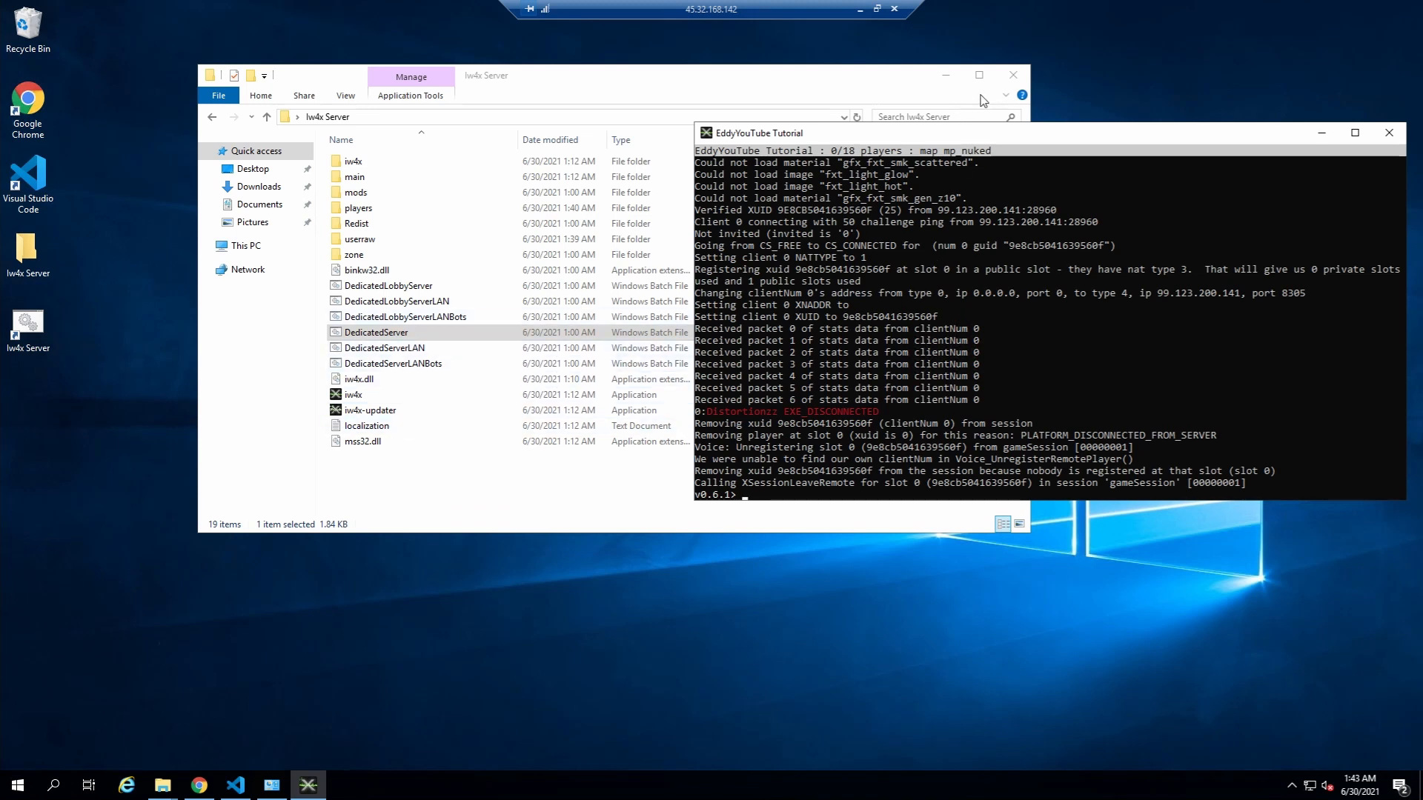
left_click(941, 76)
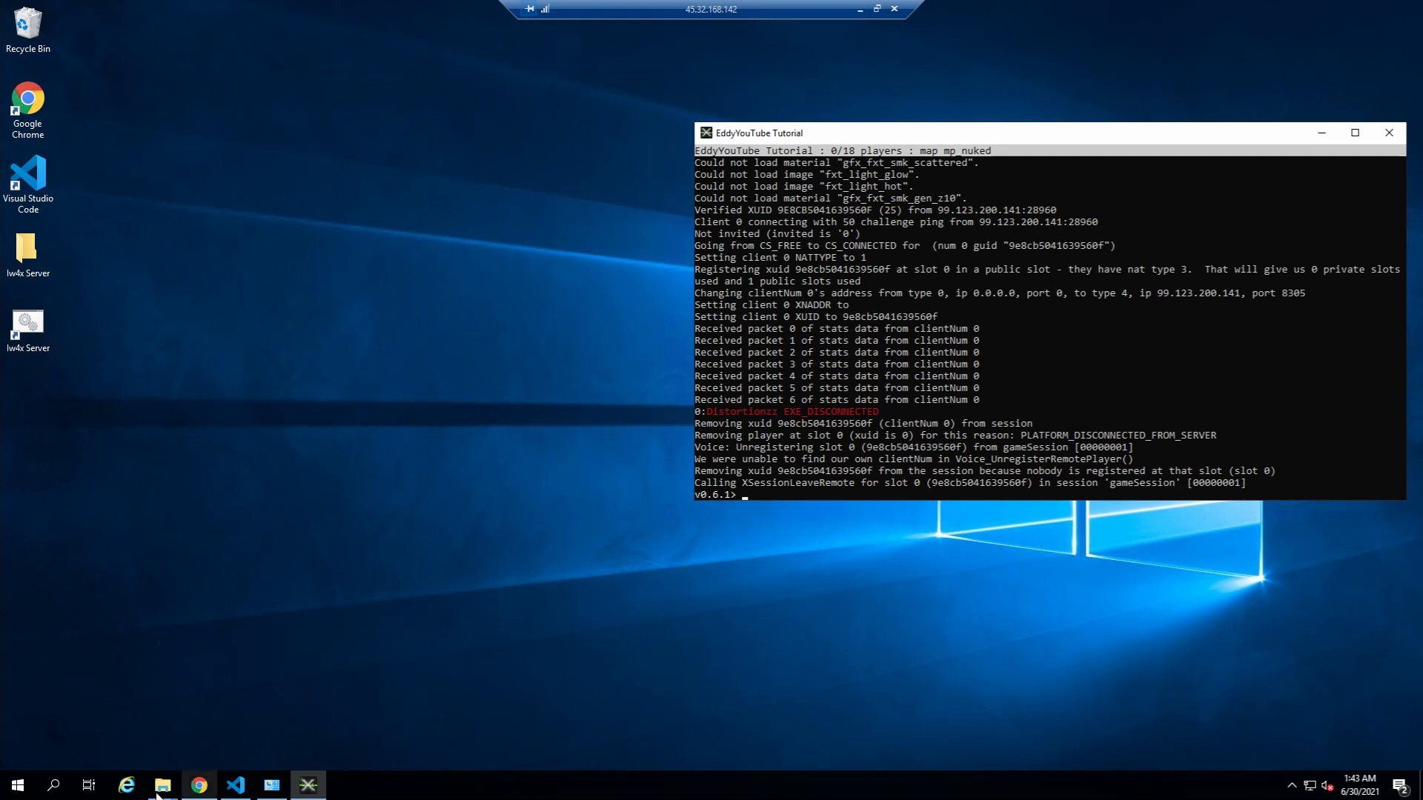
mouse_move(162, 784)
left_click(207, 693)
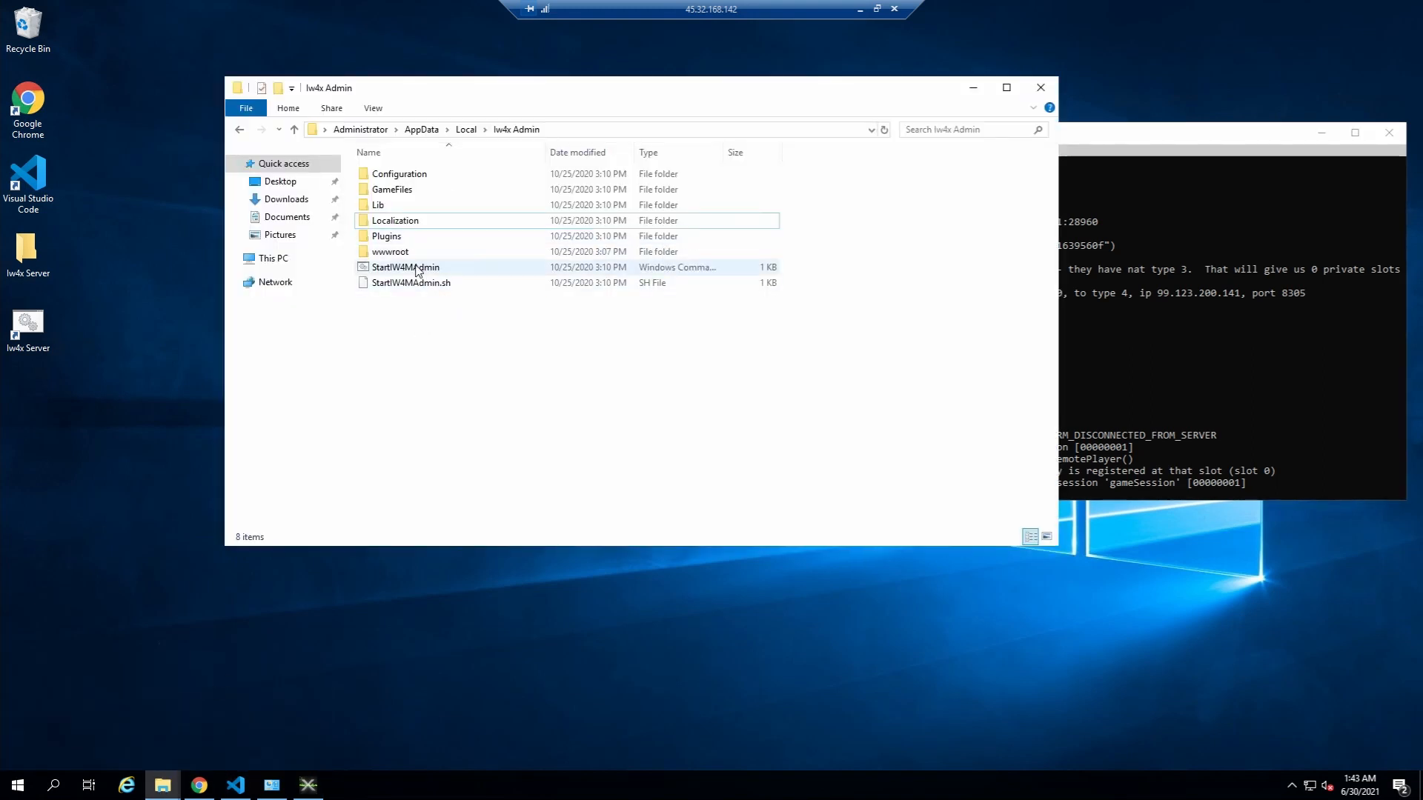
Step: Send StartIW4MAdmin to the desktop as a shortcut and close the Iw4x Admin folder
right_click(390, 269)
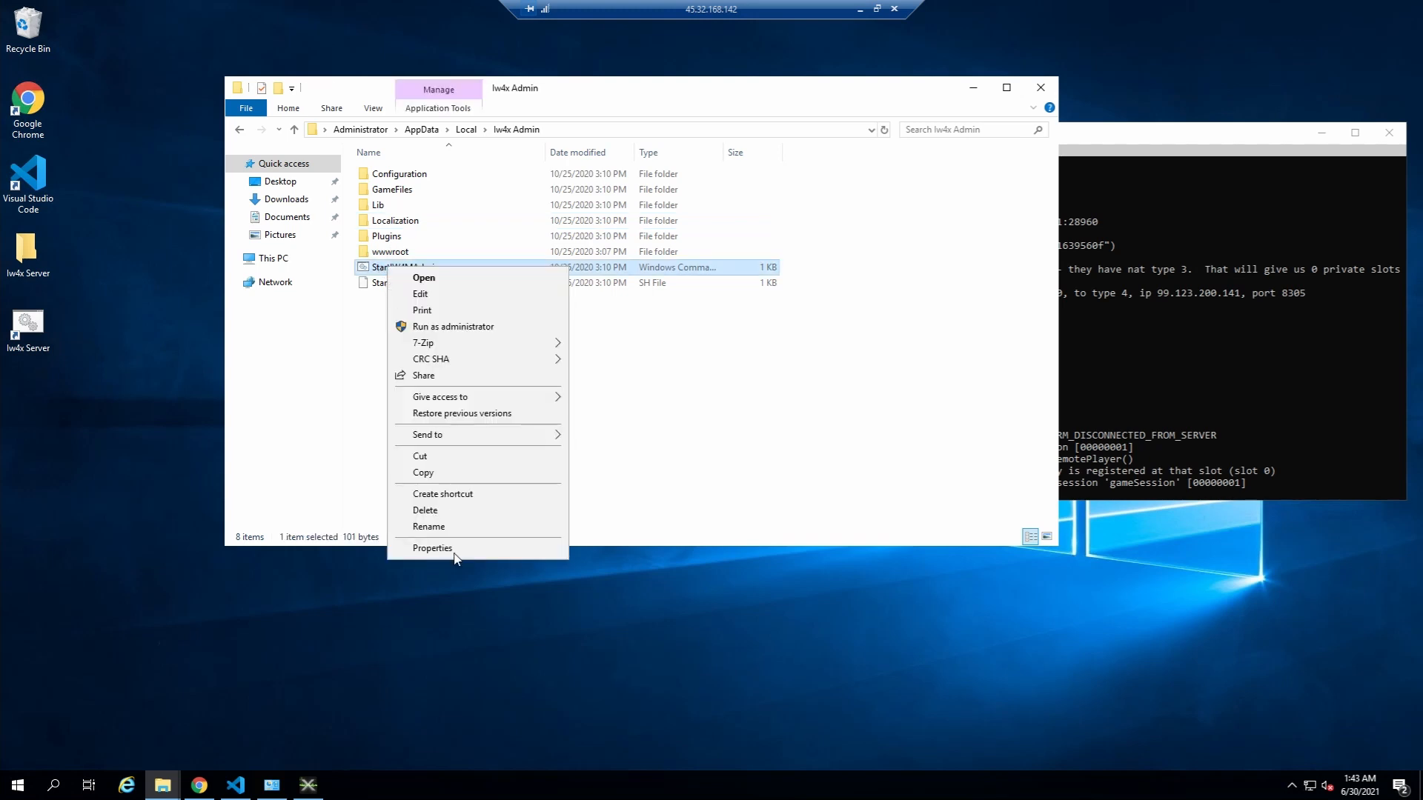
mouse_move(455, 437)
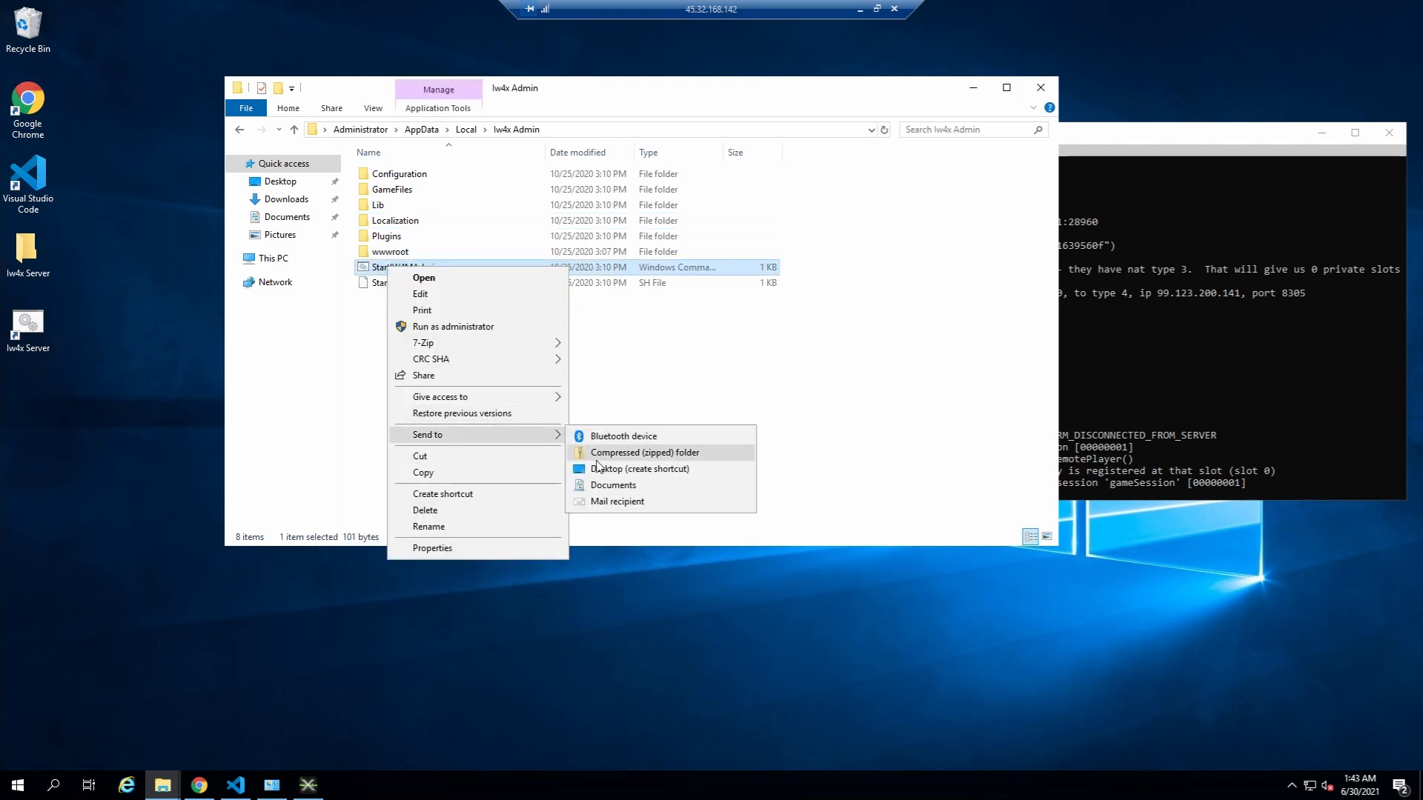
left_click(605, 470)
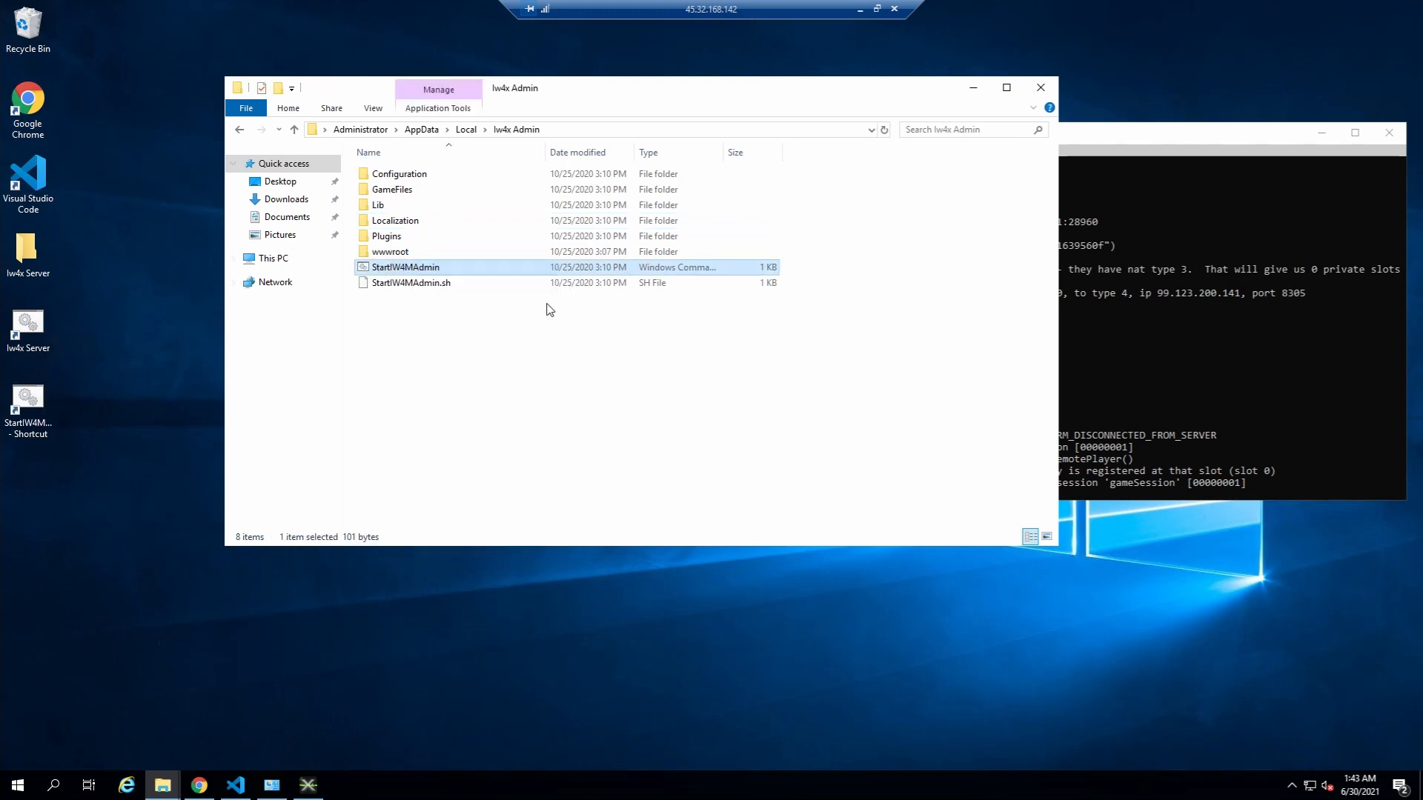
left_click(1045, 90)
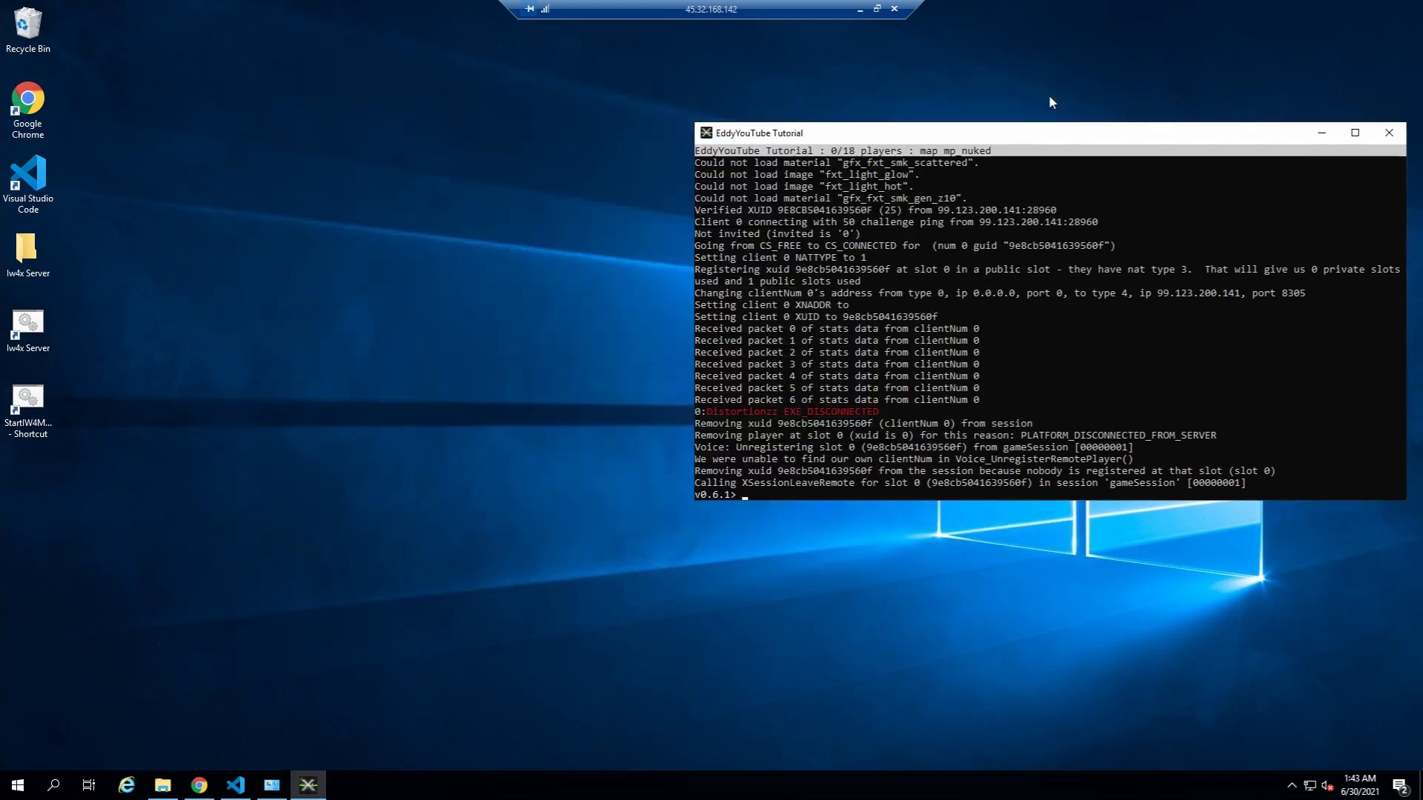
Step: Rename the new admin shortcut to Admin Panel
right_click(8, 419)
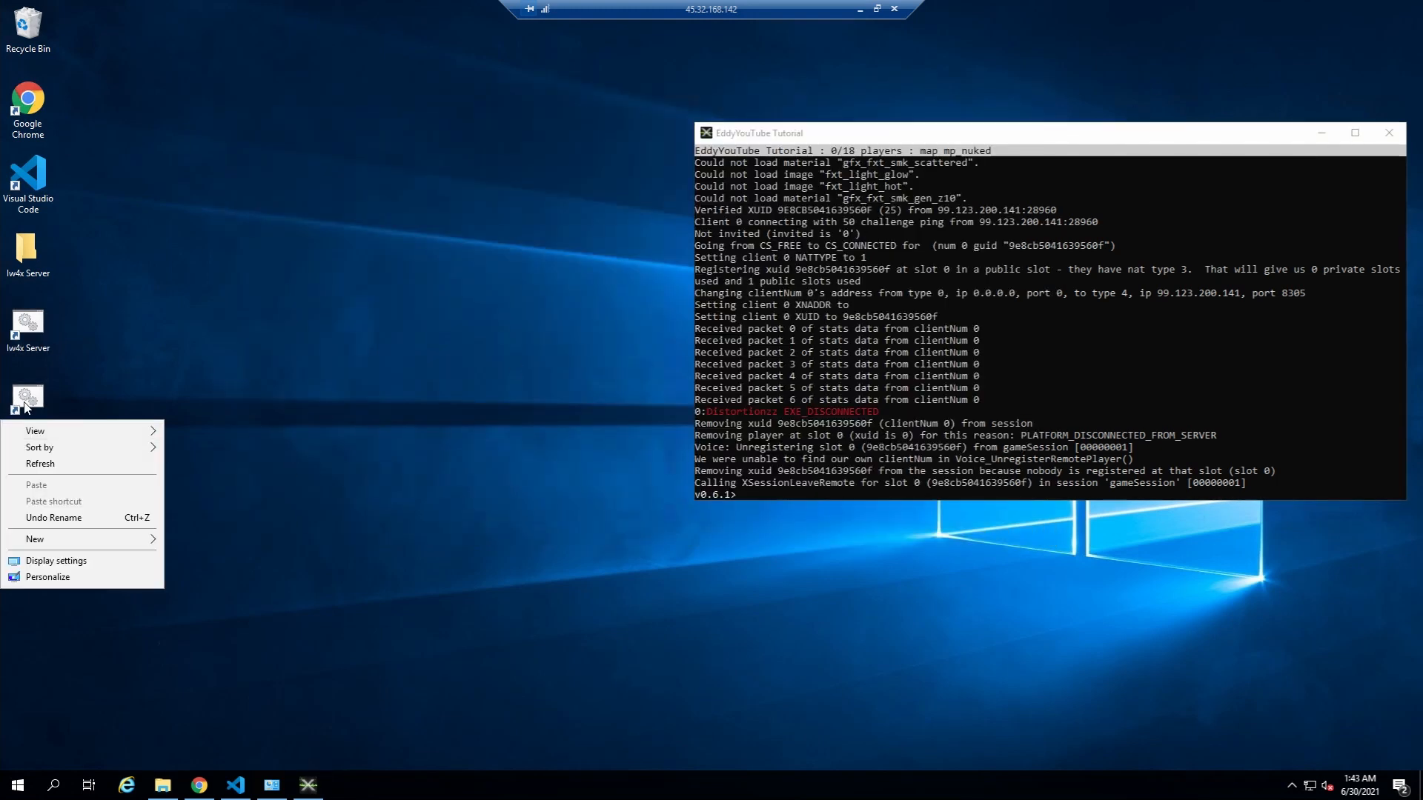
right_click(24, 406)
left_click(118, 646)
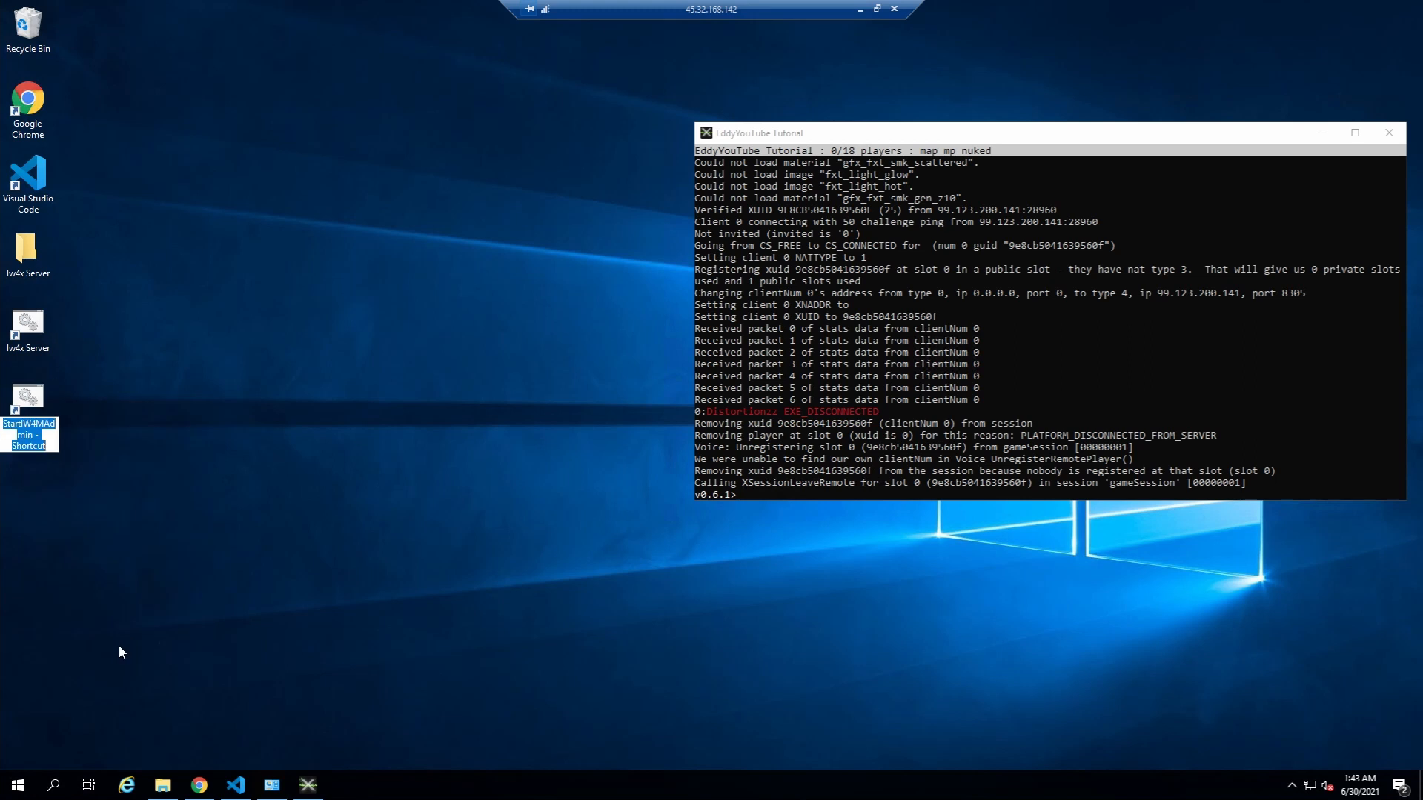
type("Admin")
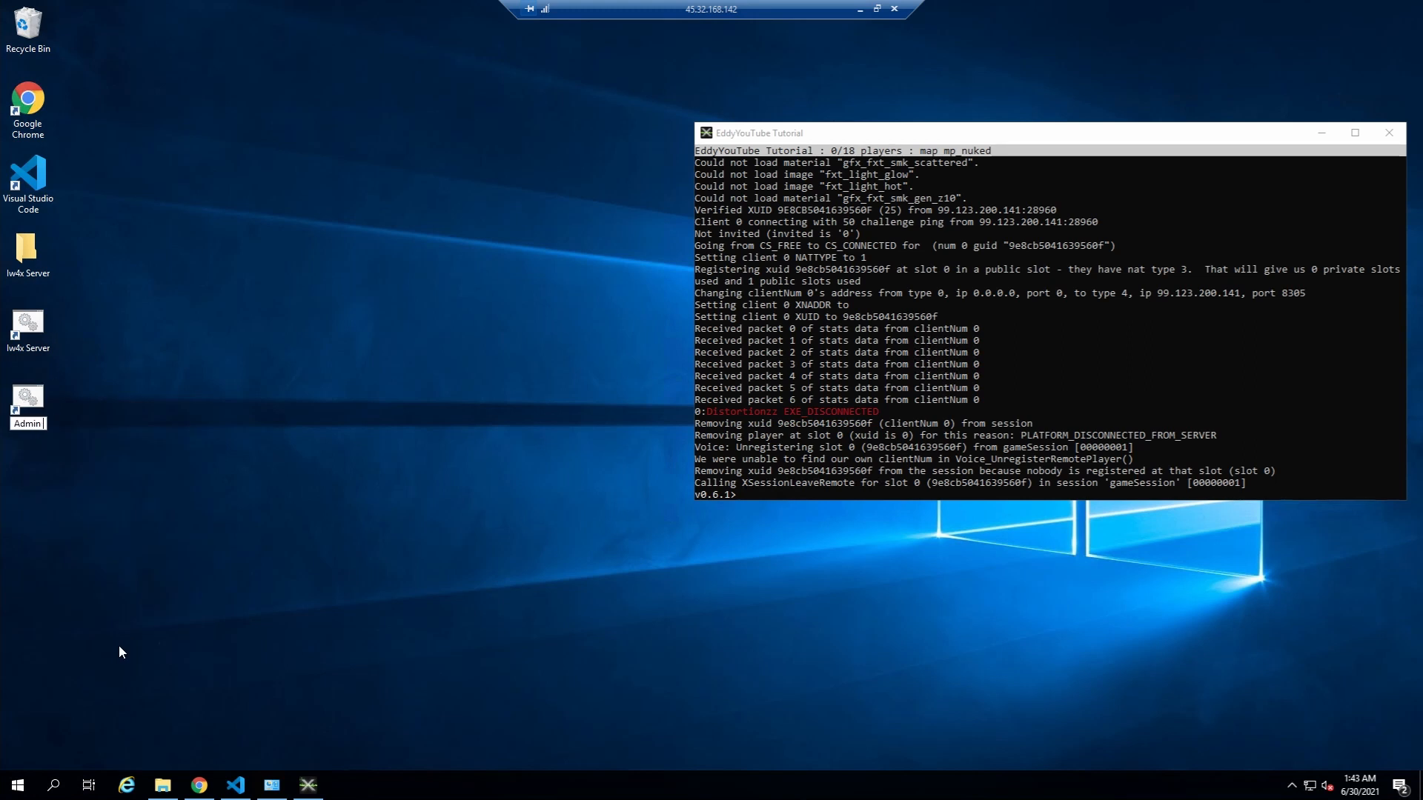
type(" Panel")
key("Return")
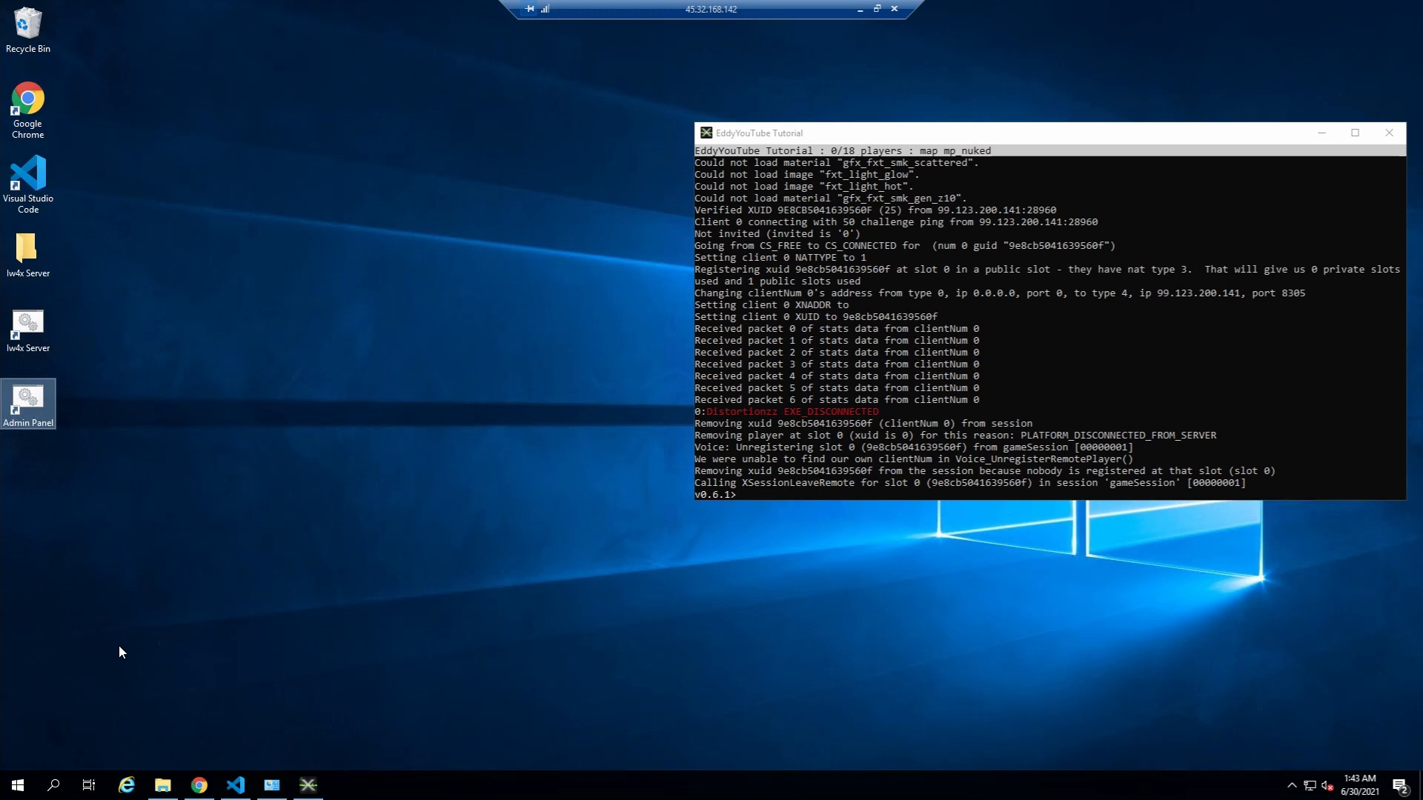
double_click(34, 406)
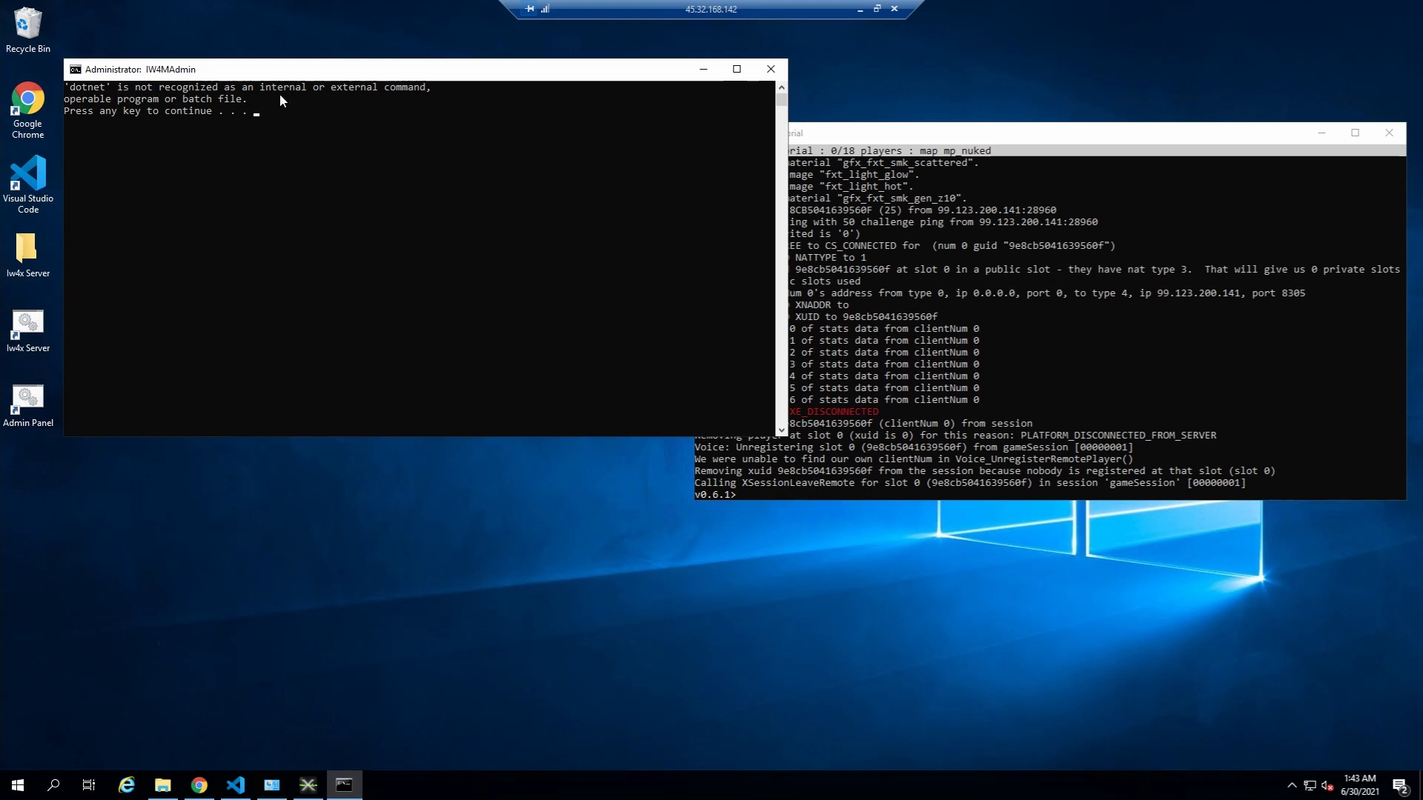
left_click_drag(269, 123, 287, 122)
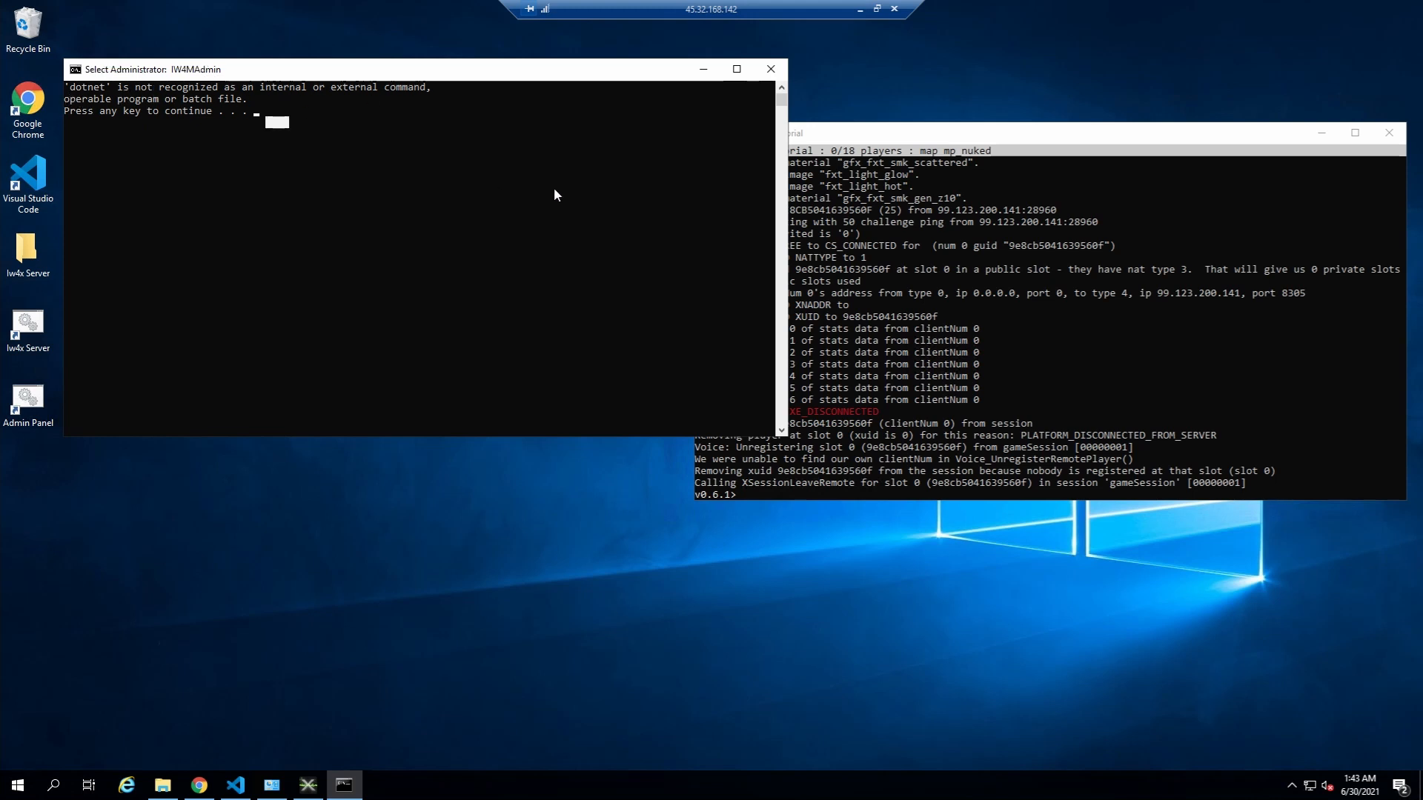
right_click(238, 179)
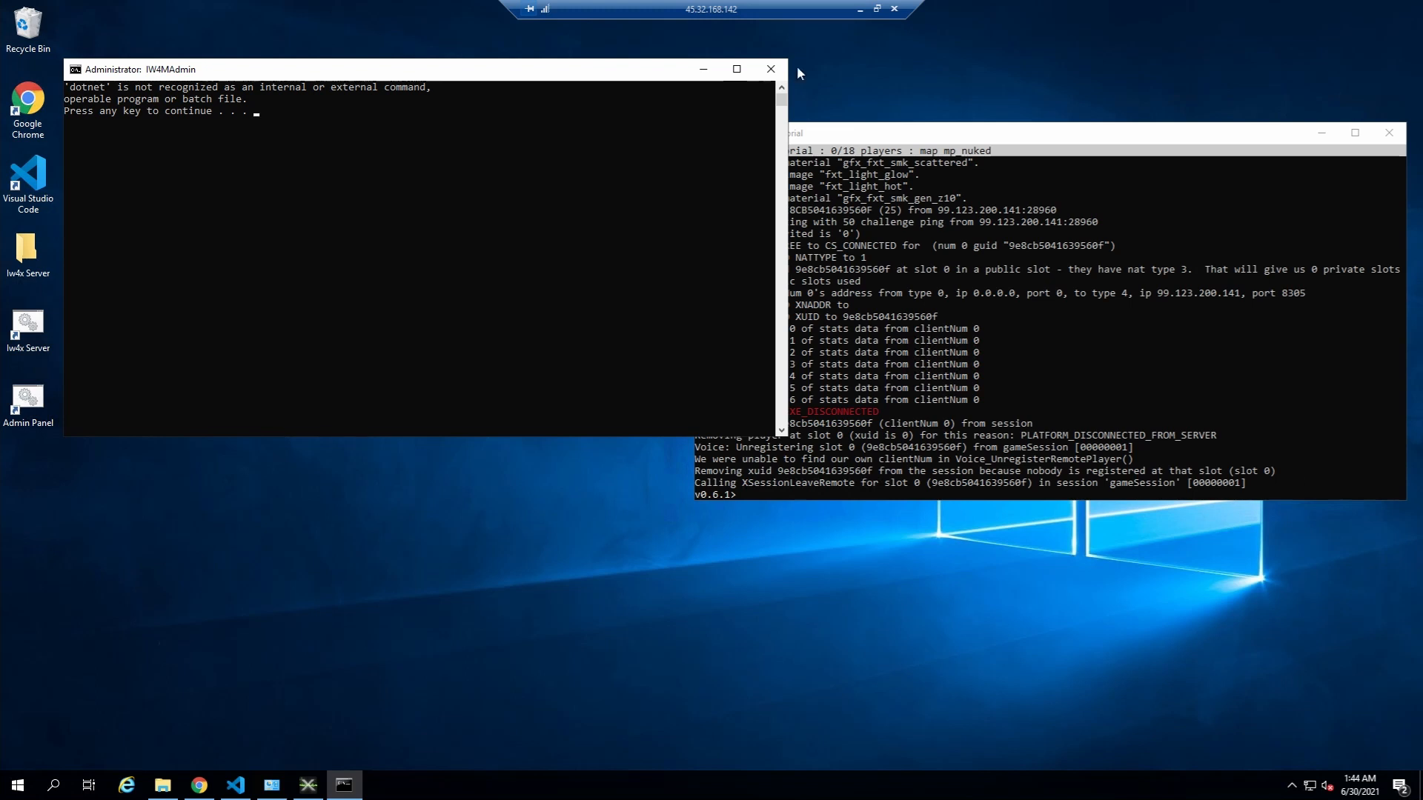
left_click(777, 73)
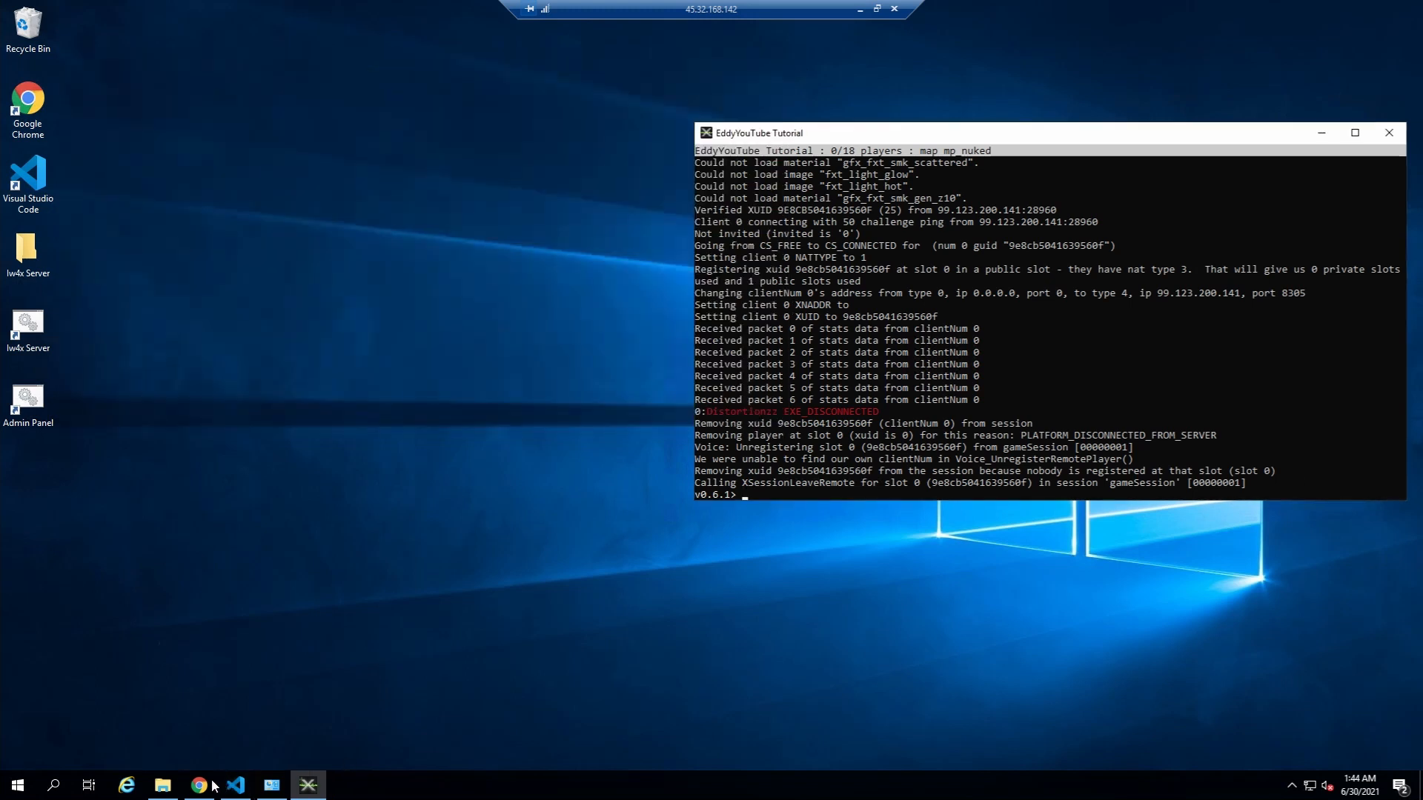
Step: In Chrome, search for dotnet core and open the official .NET download page
left_click(199, 786)
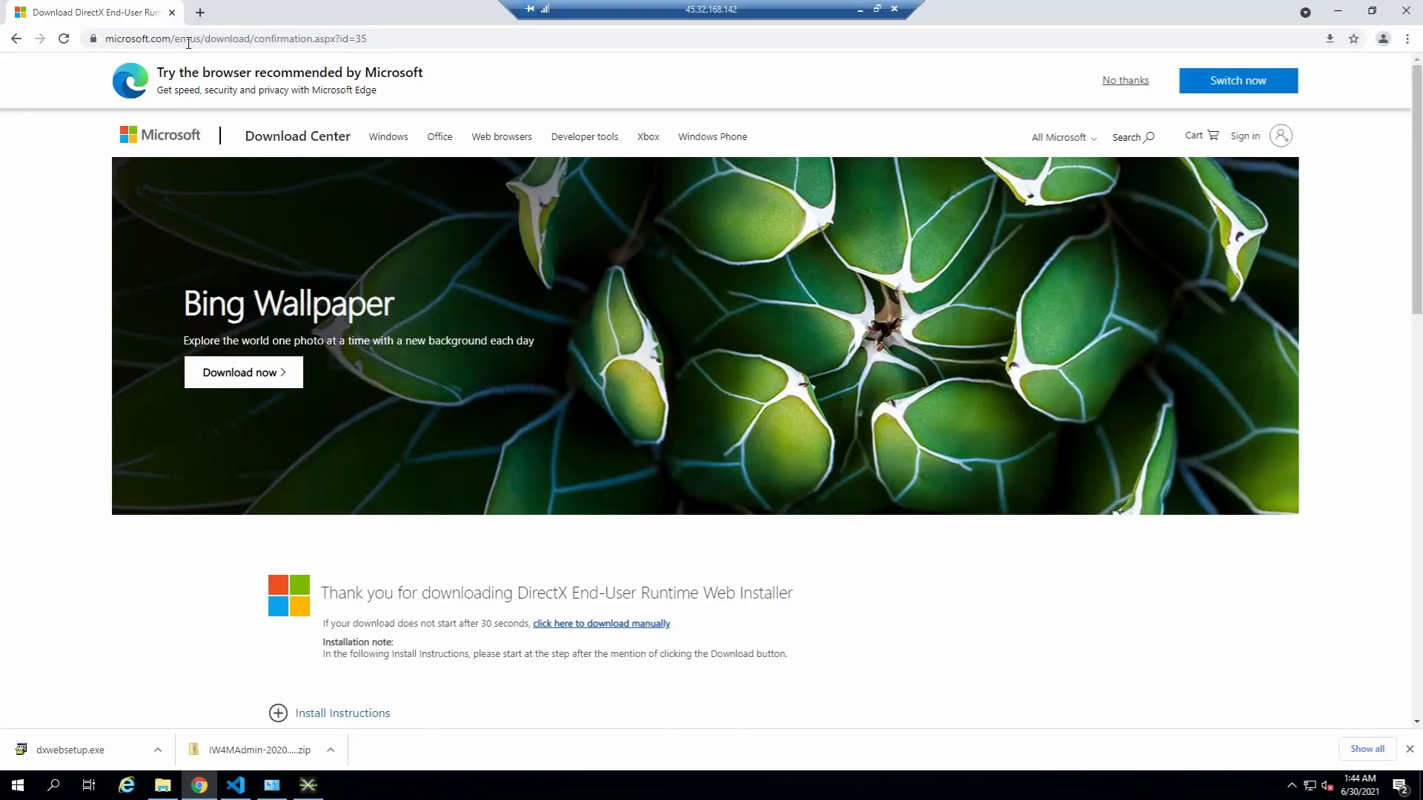
left_click(189, 42)
type("dotnet.microsoft.com")
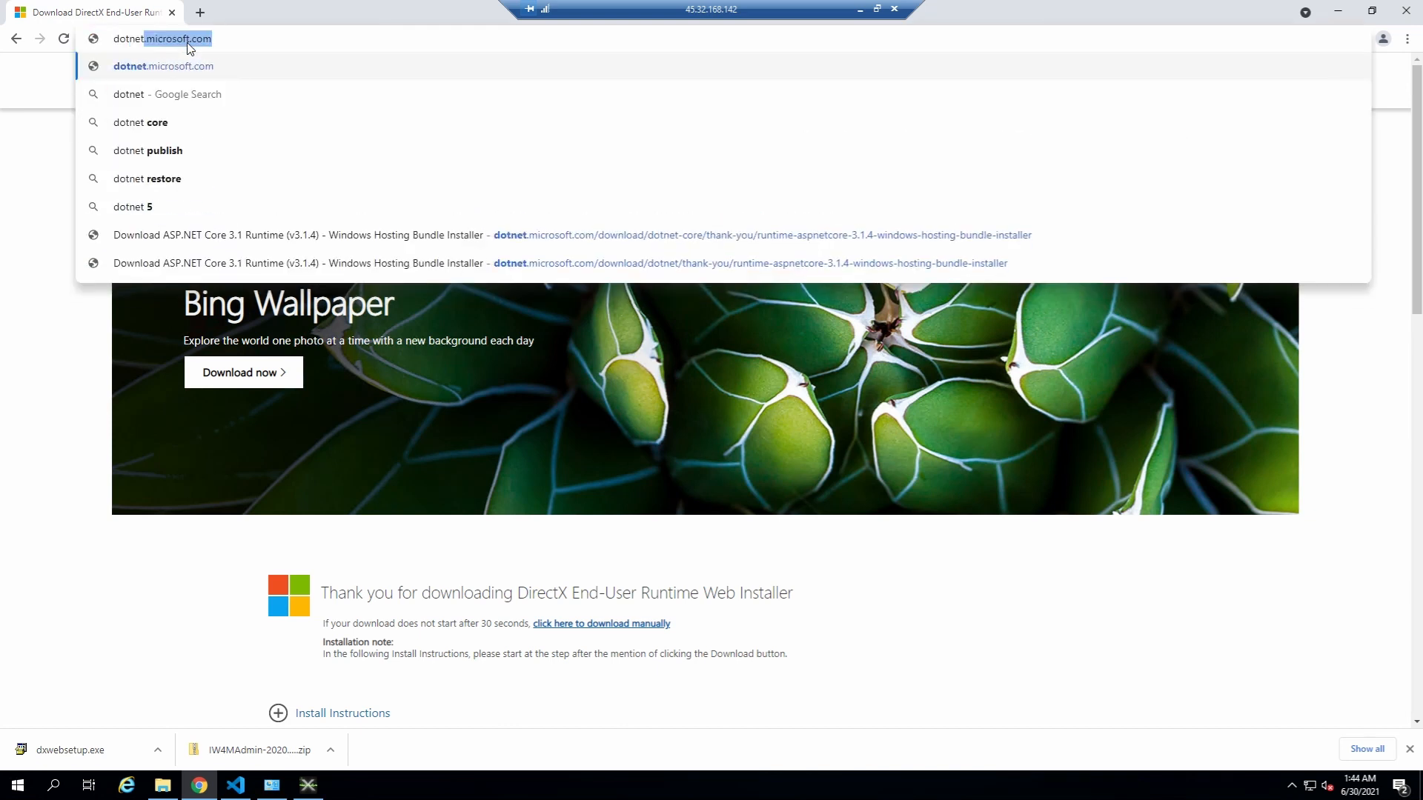
key("Return")
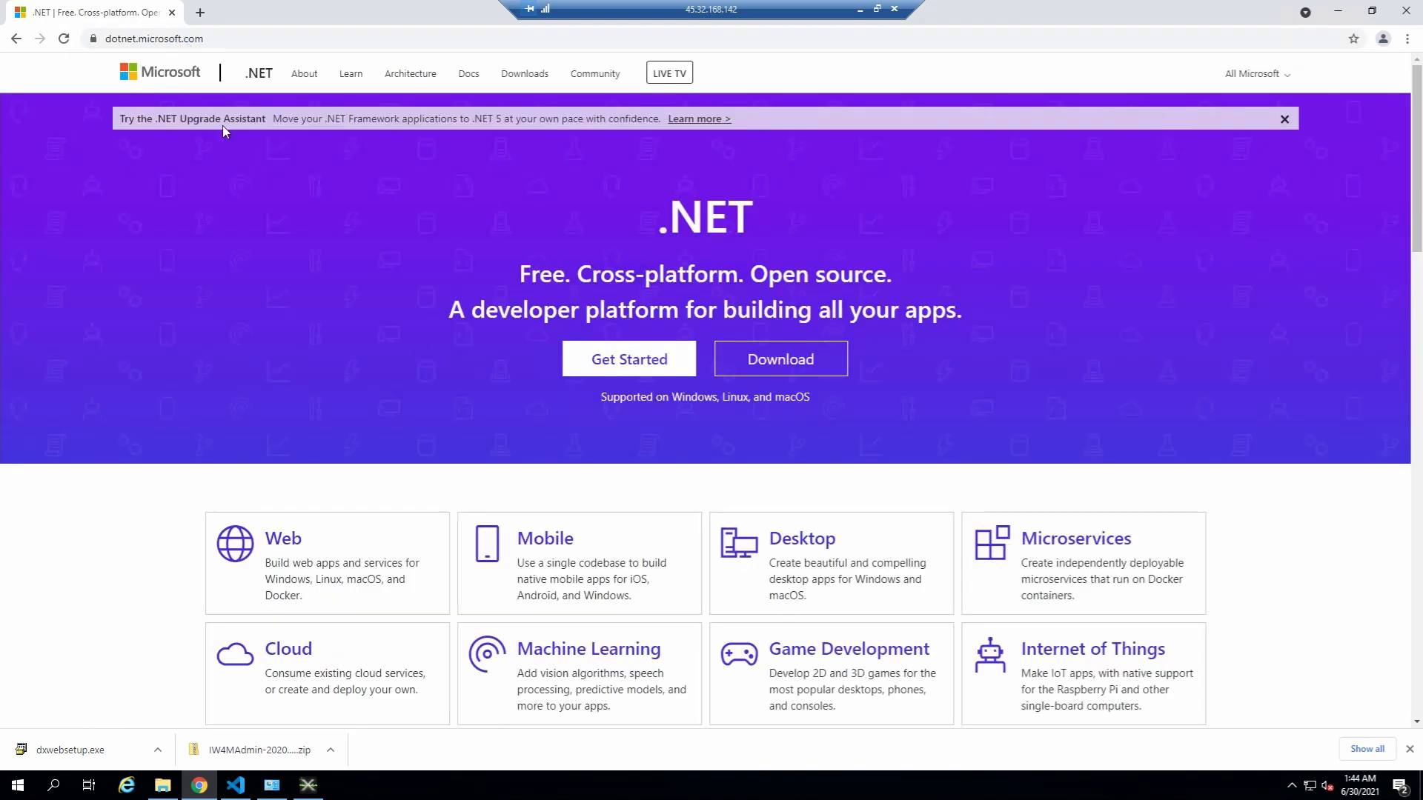
left_click(191, 44)
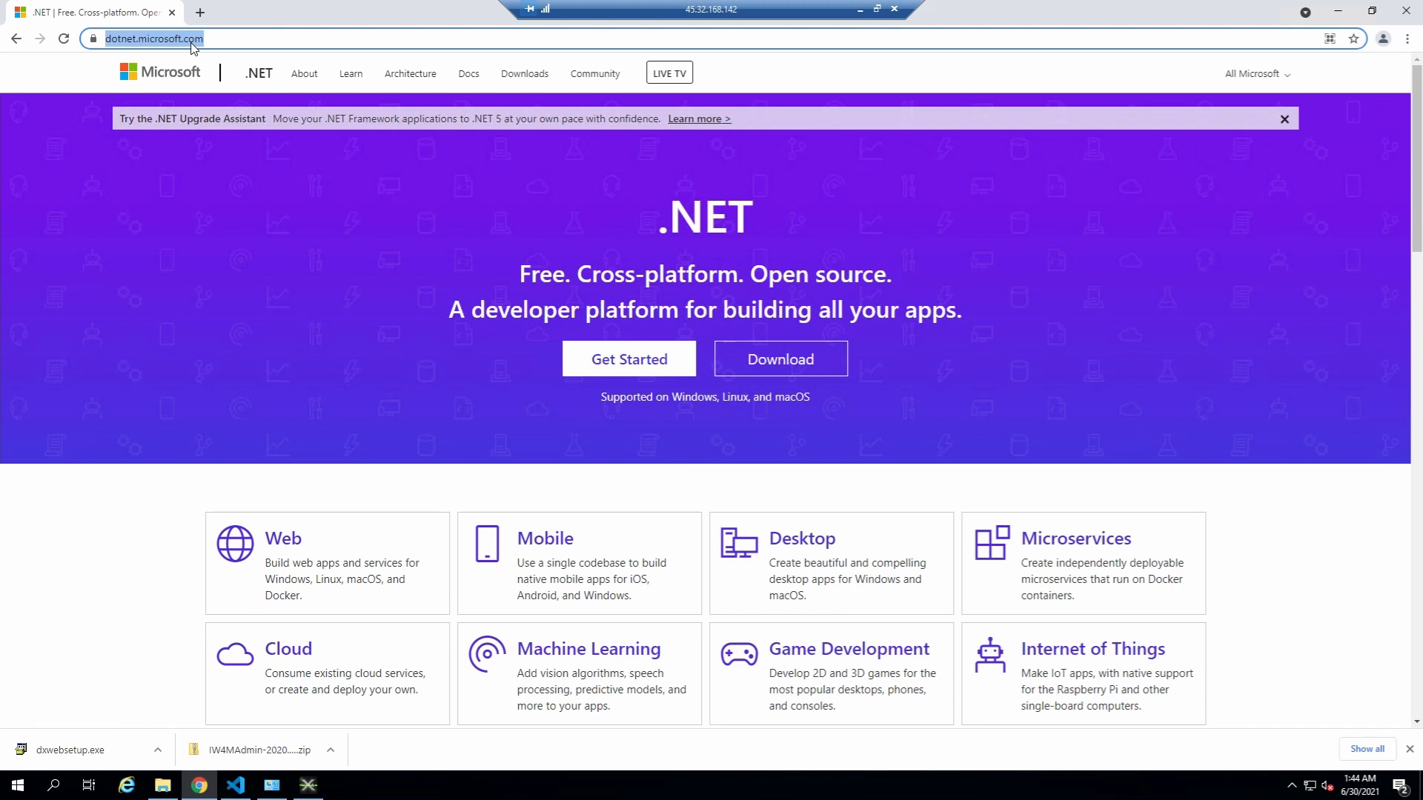
type("dotnet")
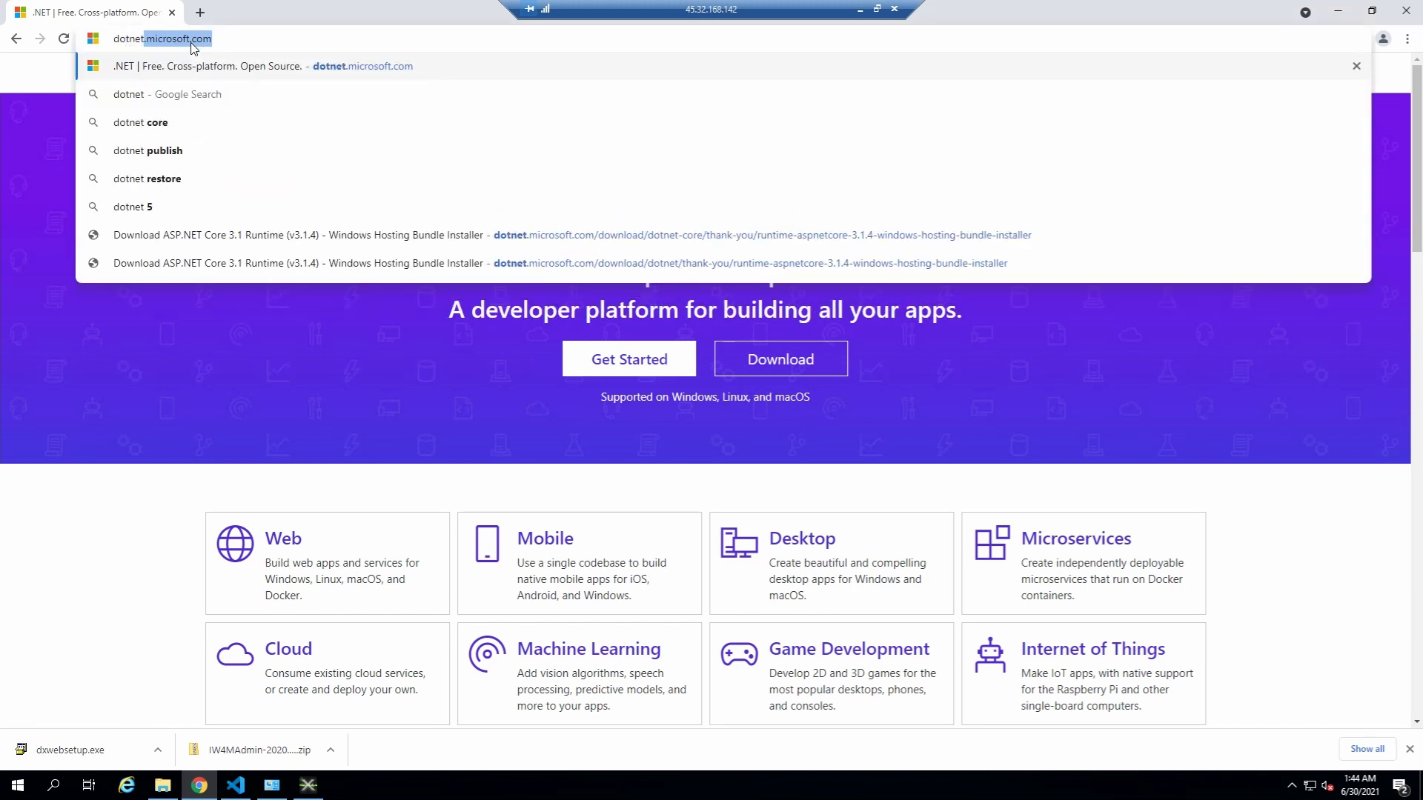
left_click(149, 126)
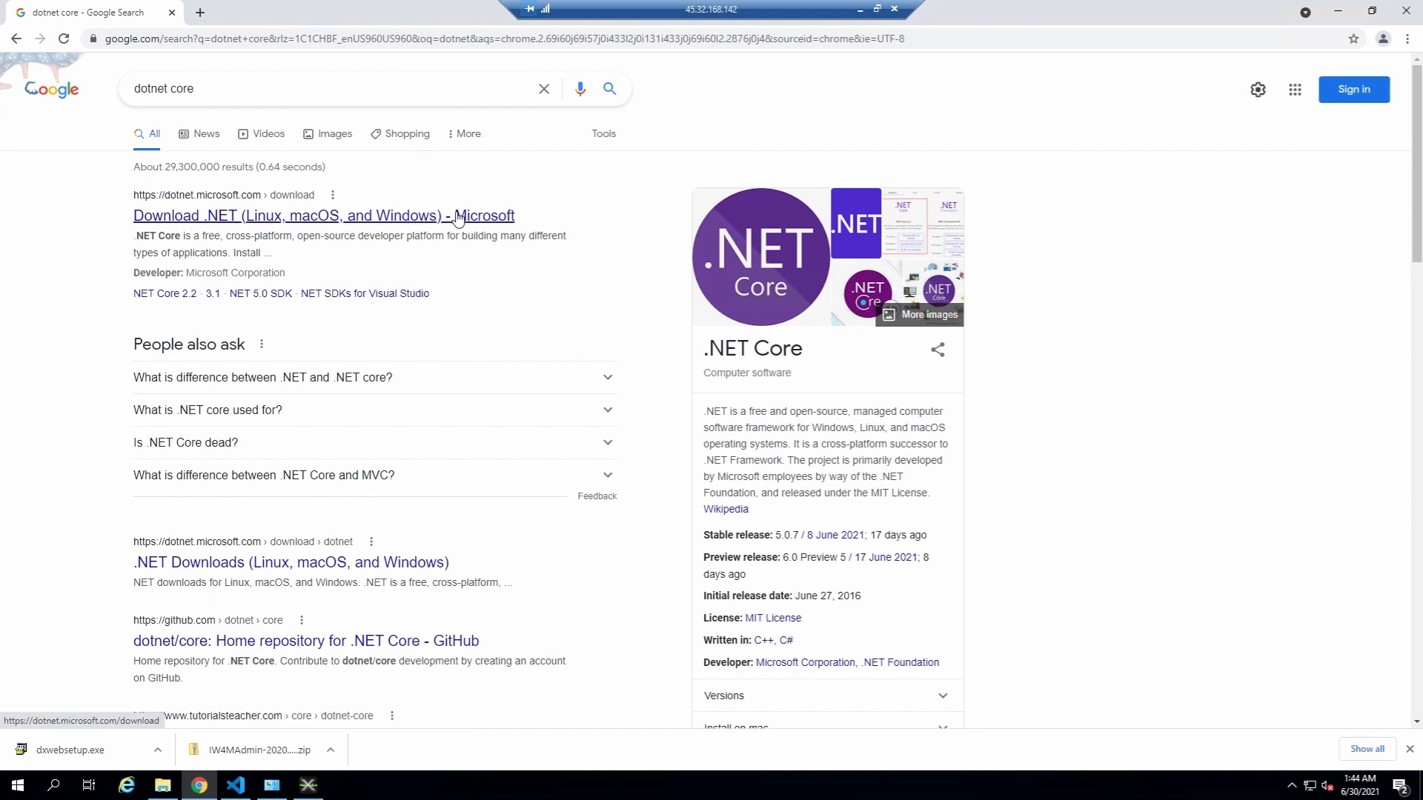
left_click(458, 217)
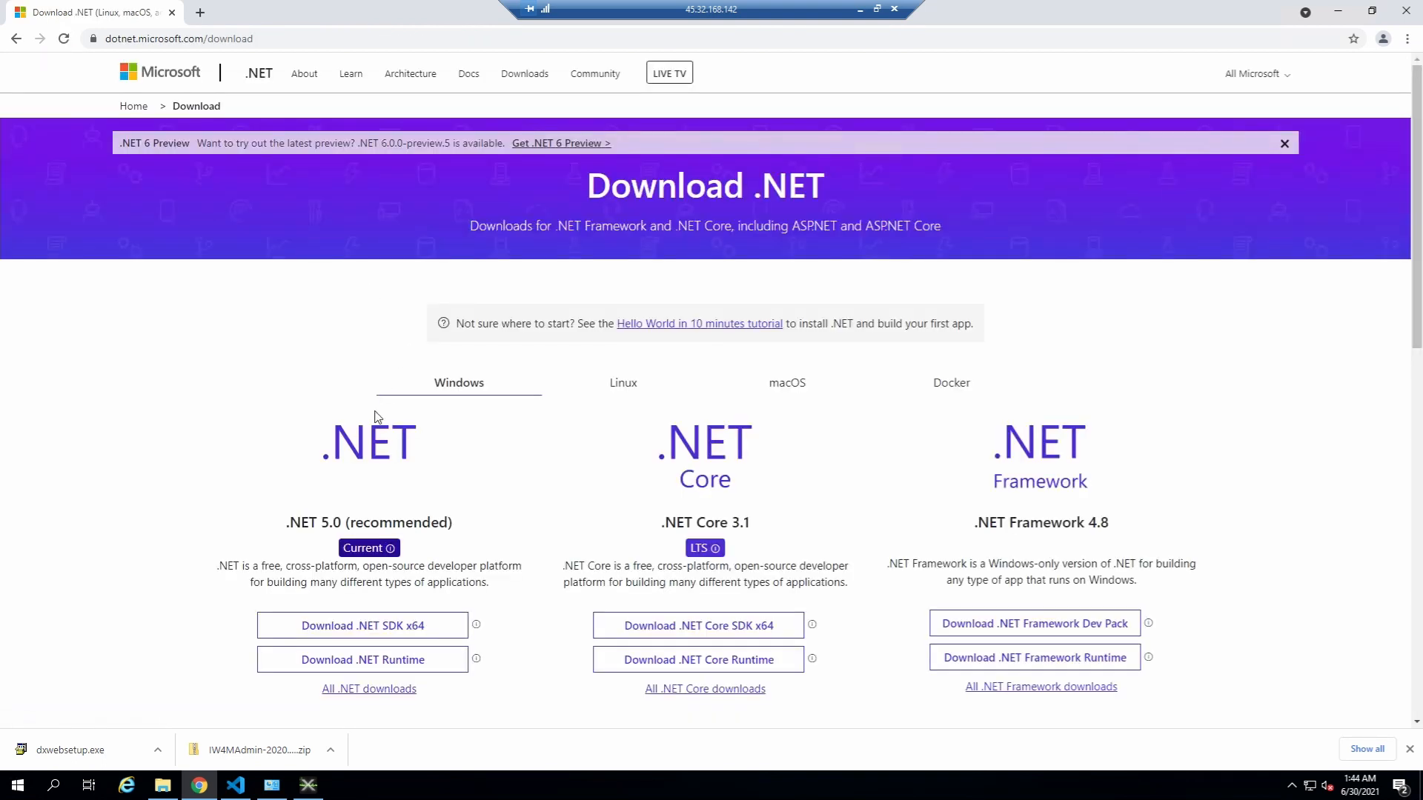
Step: Go to the .NET Core 3.1 downloads and download the ASP.NET Core 3.1 Windows Hosting Bundle
scroll(375, 413, "down", 4)
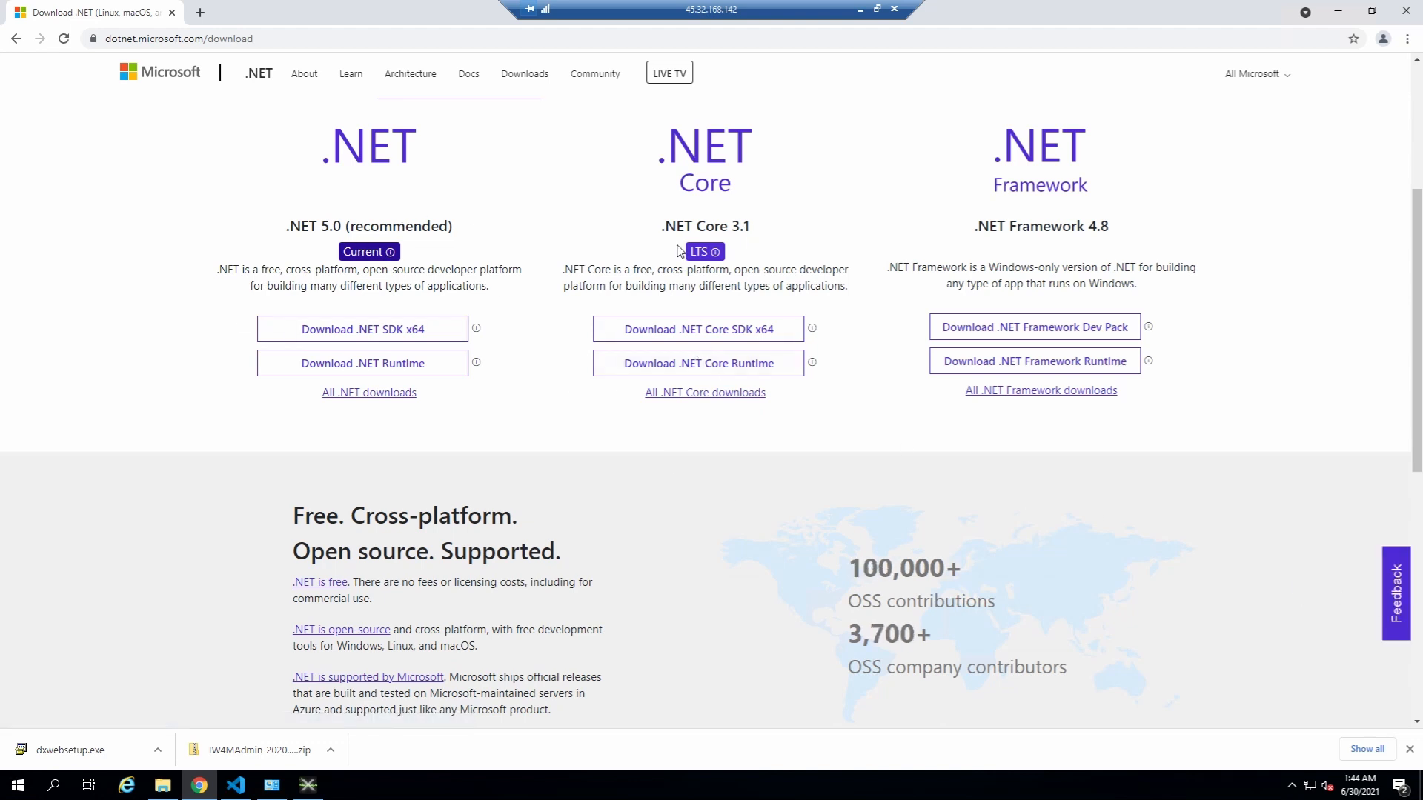
left_click(676, 393)
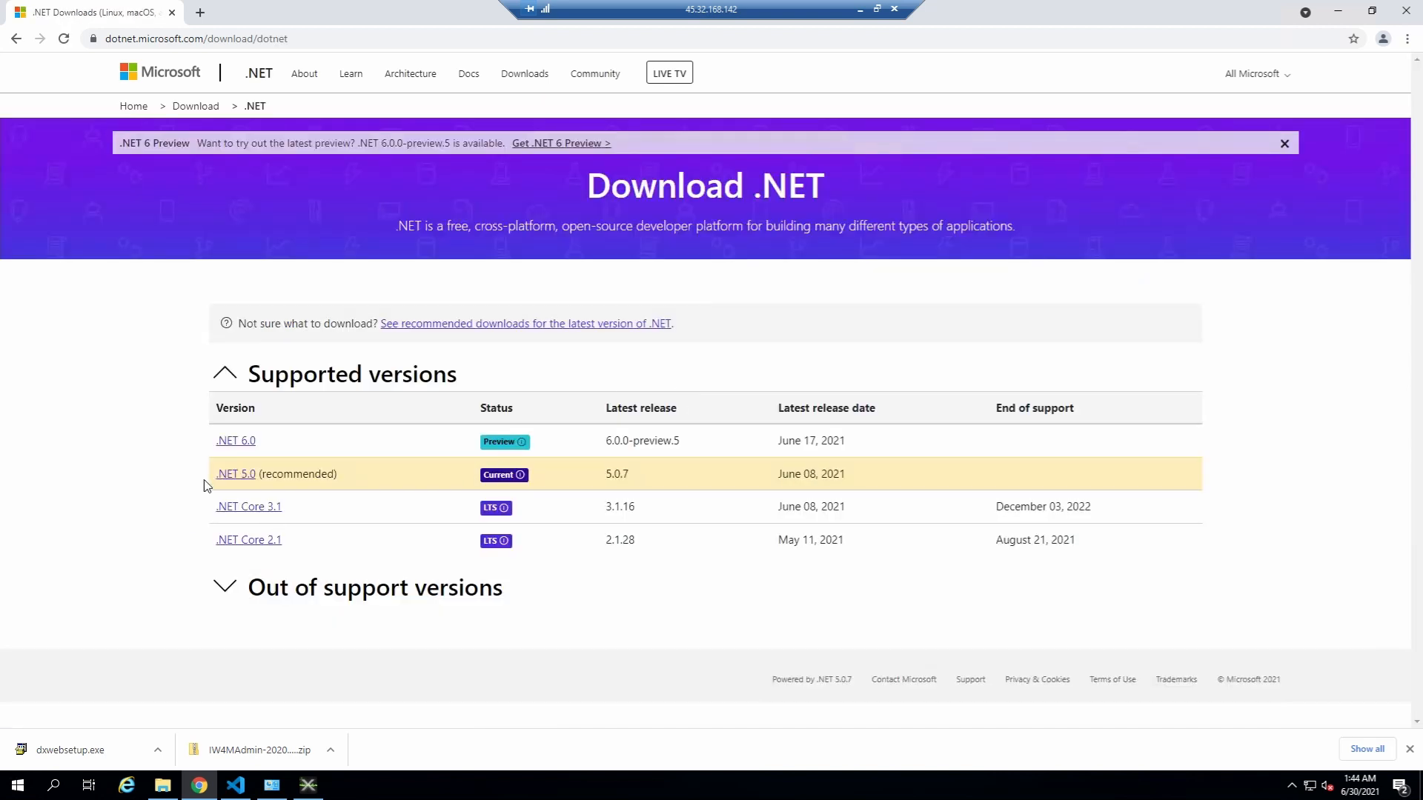
left_click(250, 511)
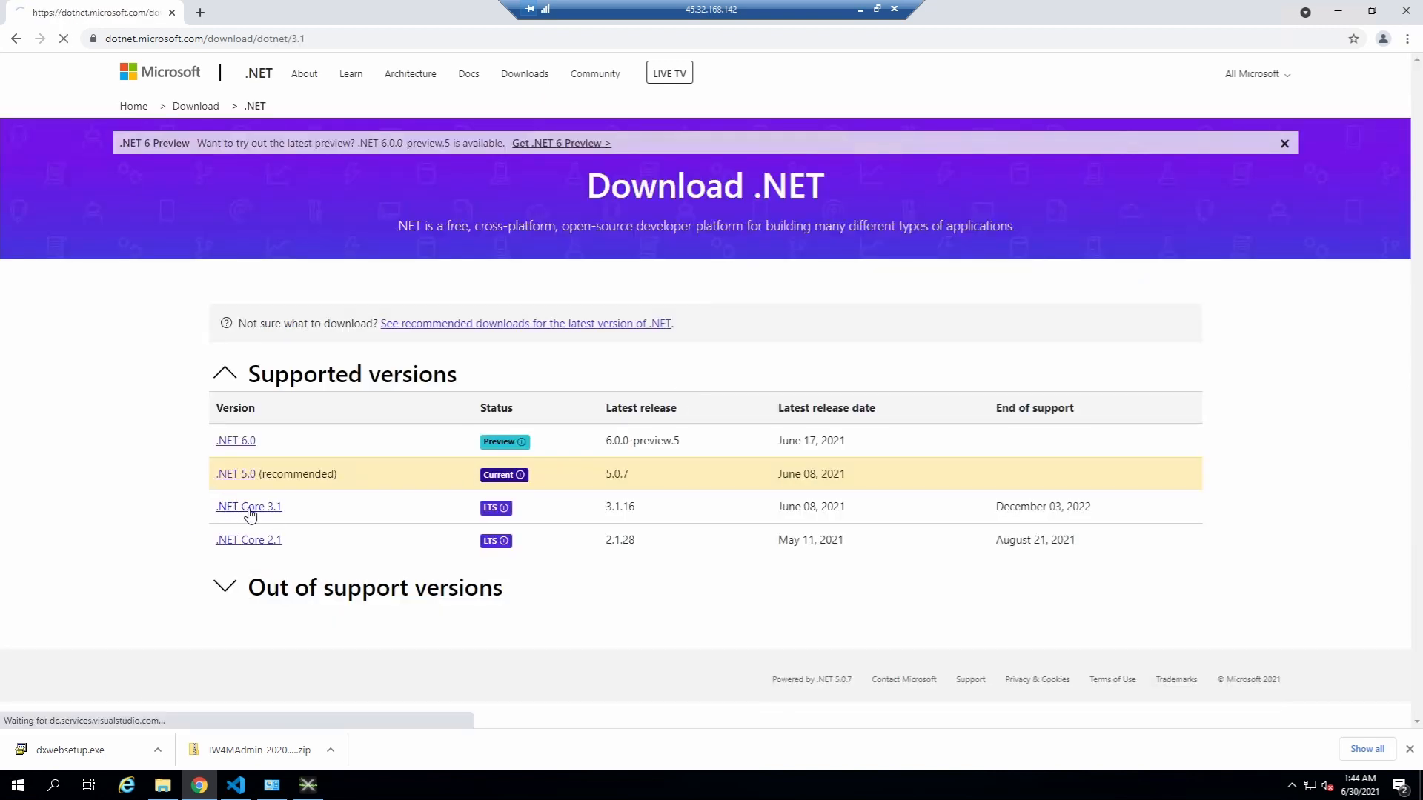
scroll(253, 481, "down", 2)
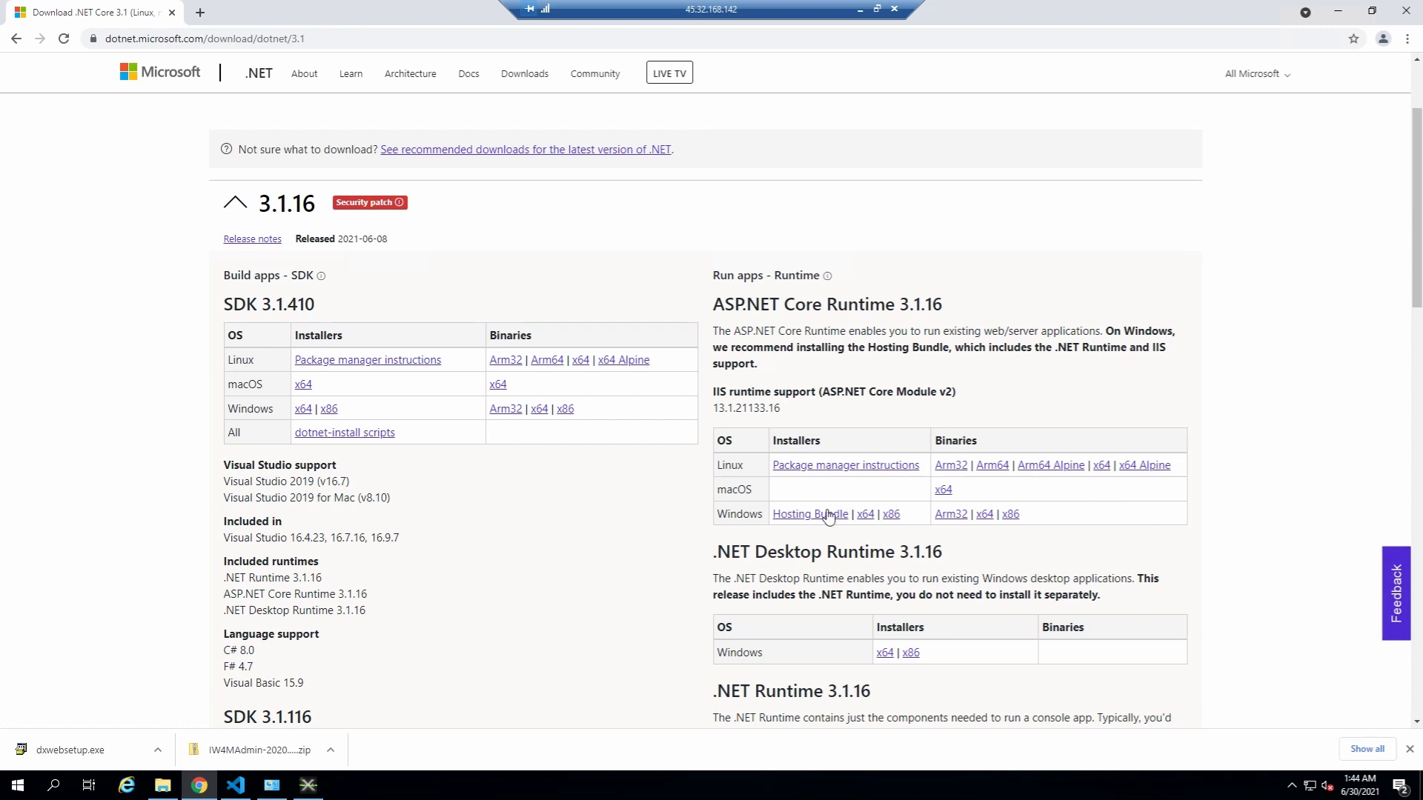
left_click_drag(727, 515, 761, 516)
left_click(831, 521)
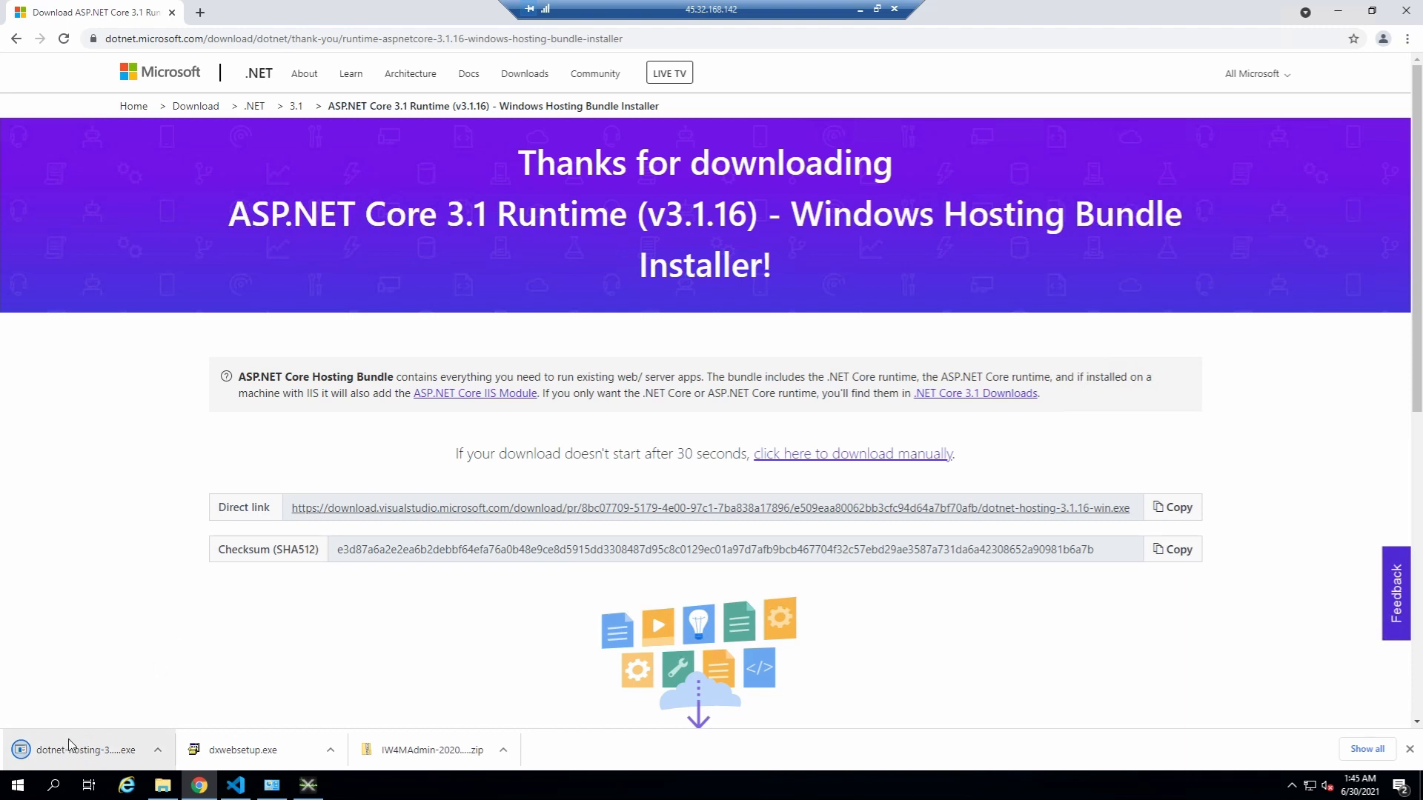
Step: Install the .NET Core 3.1.16 Windows Server Hosting bundle accepting the licence, then close Chrome
left_click(51, 755)
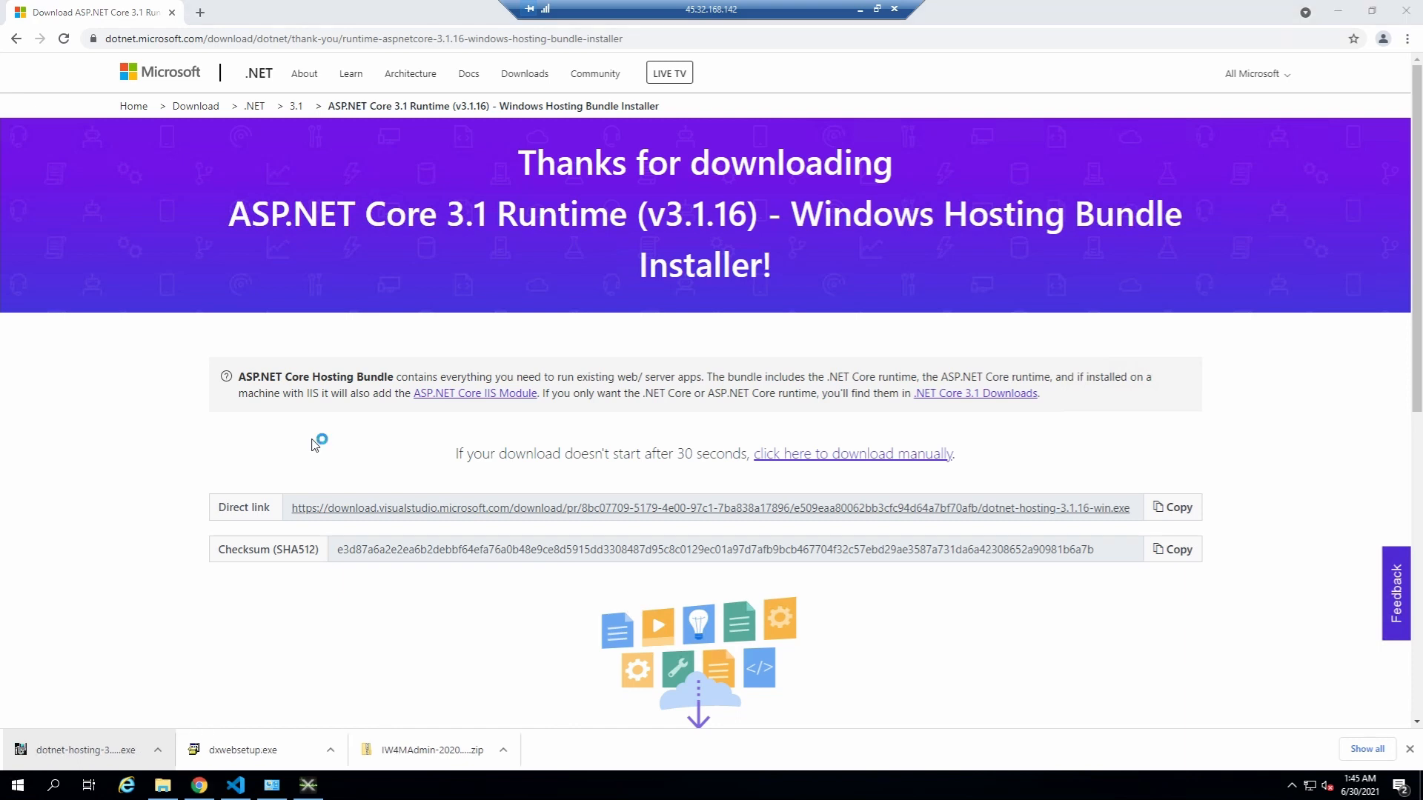
left_click(716, 465)
left_click(784, 490)
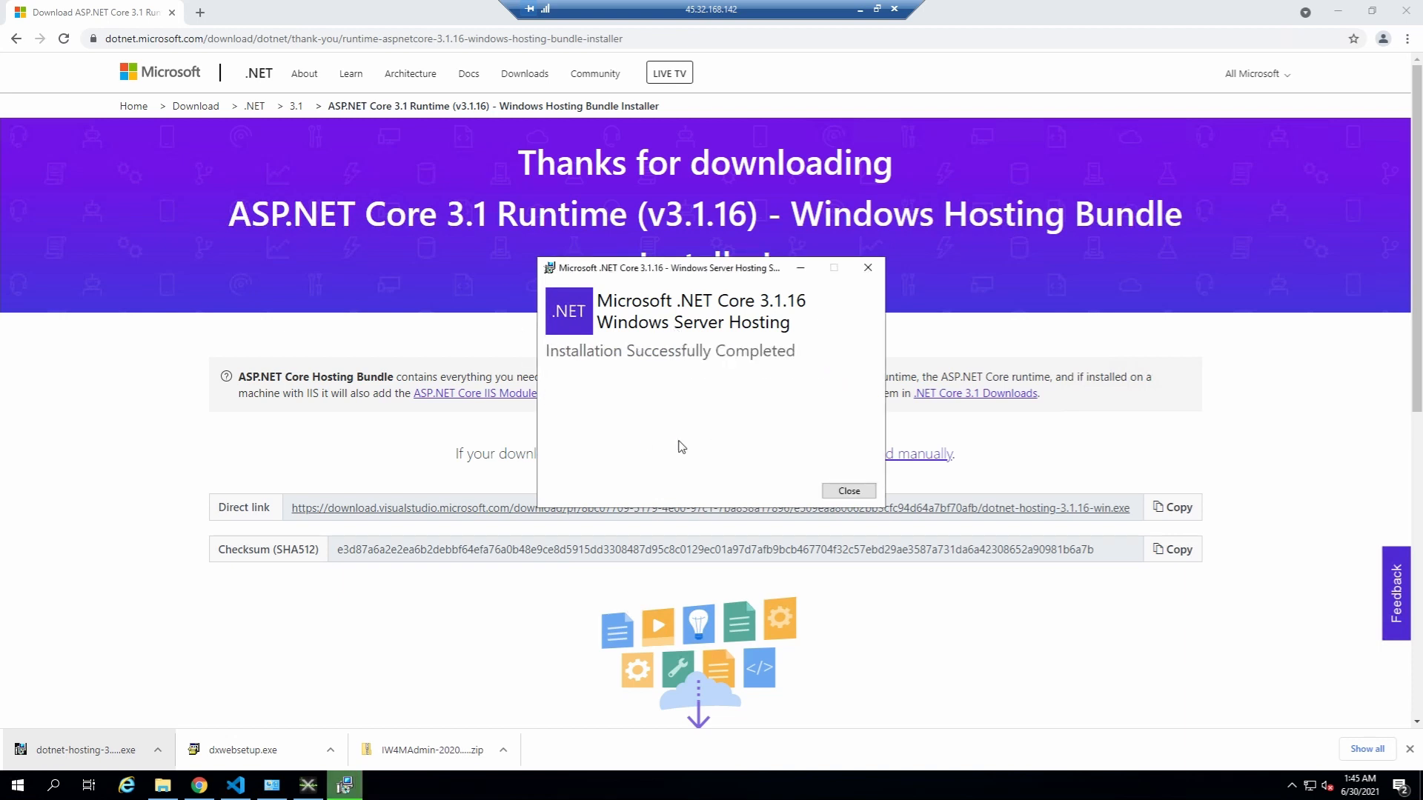
left_click(863, 493)
left_click(1406, 11)
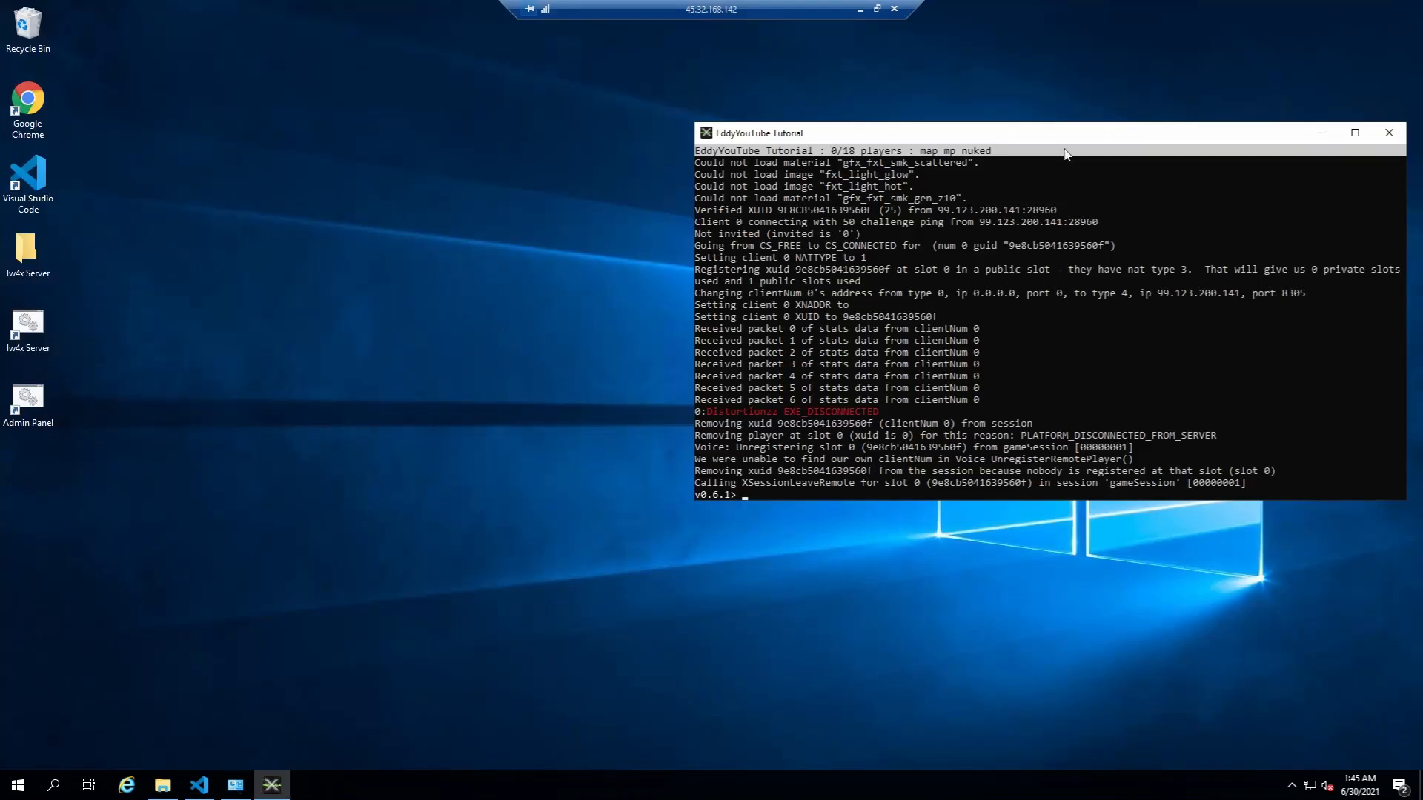
Step: Minimize the Iw4x Server folder and launch IW4MAdmin from the Admin Panel desktop shortcut
left_click(165, 787)
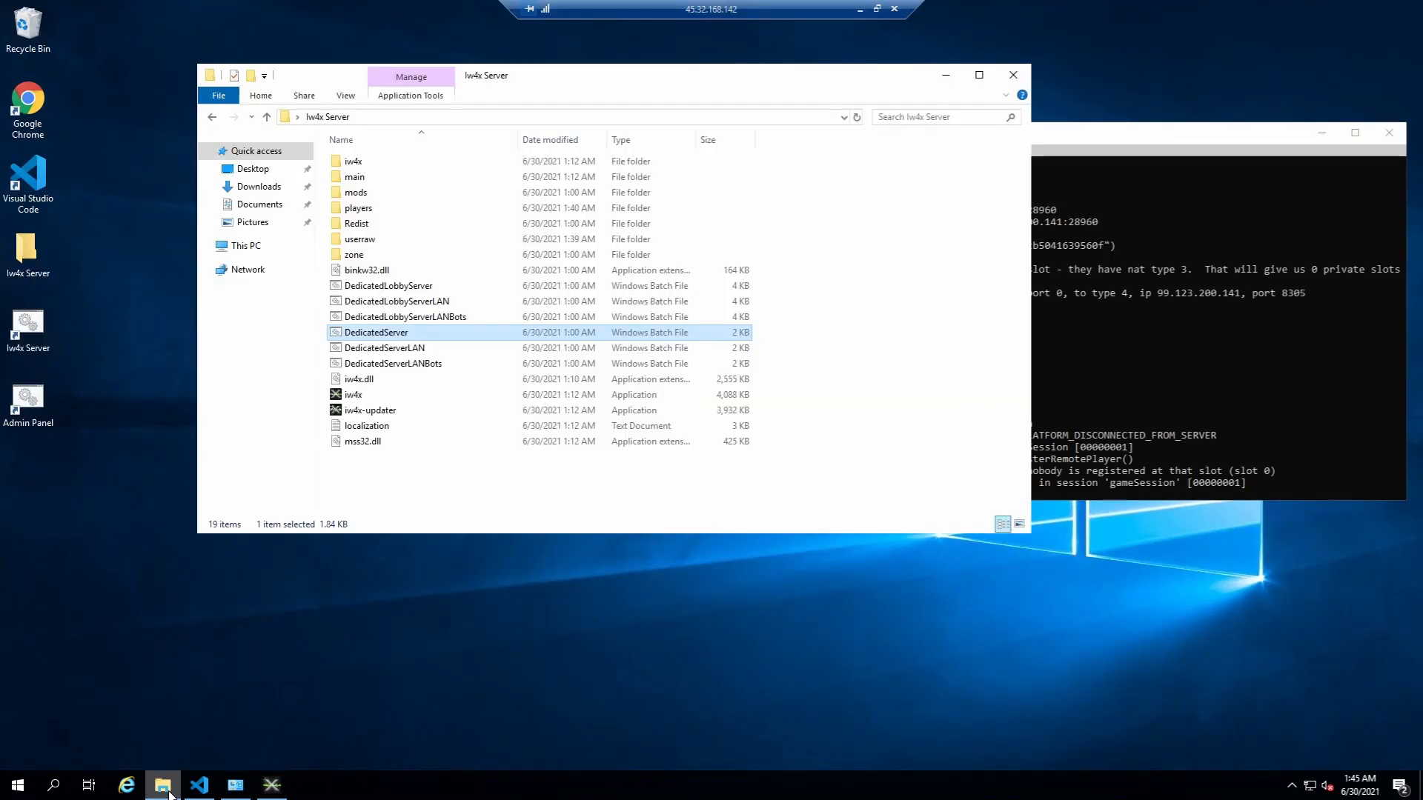
left_click(165, 787)
double_click(30, 401)
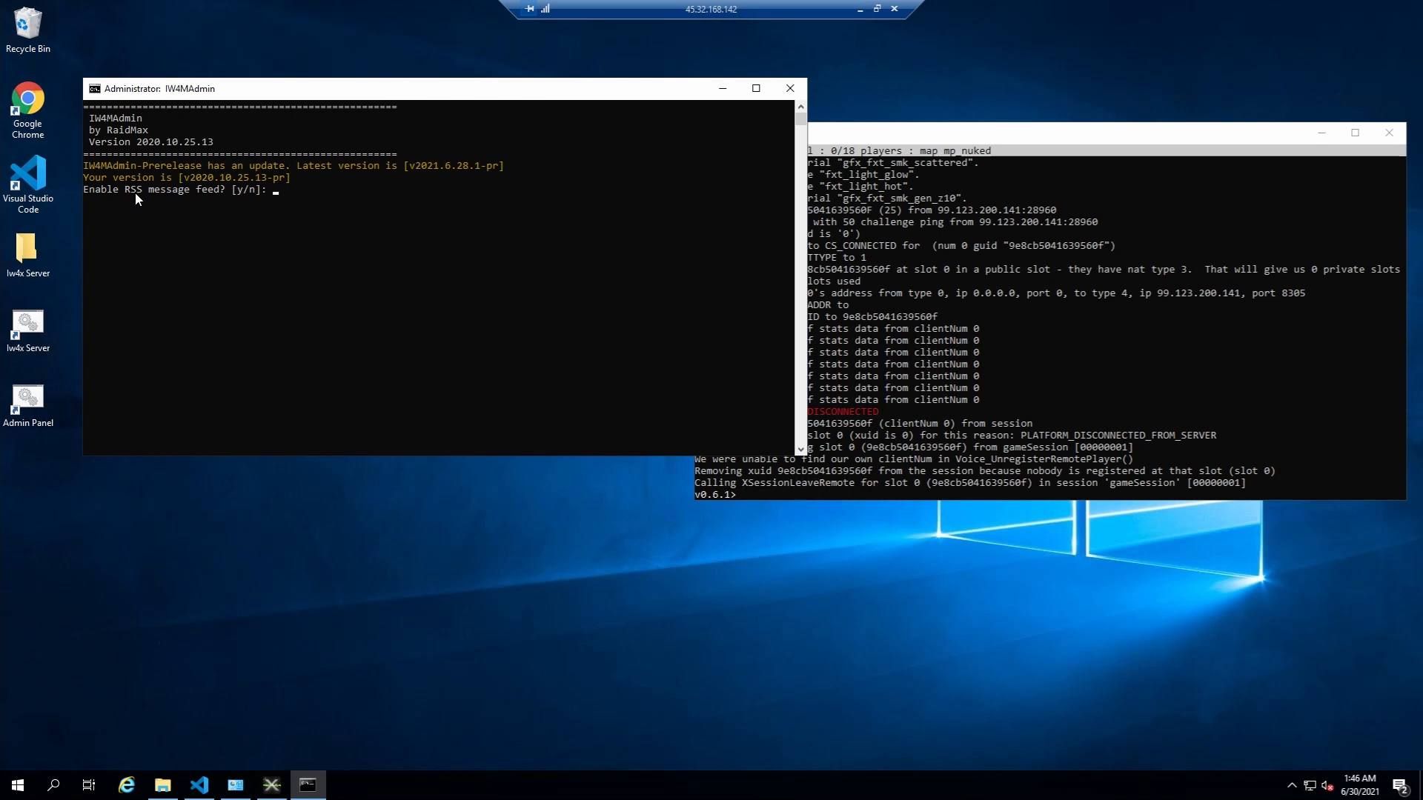
Step: Answer n for RSS feed, privileged login and profanity deterring, and y to enable the webfront
type("n")
key("Return")
type("n")
key("Return")
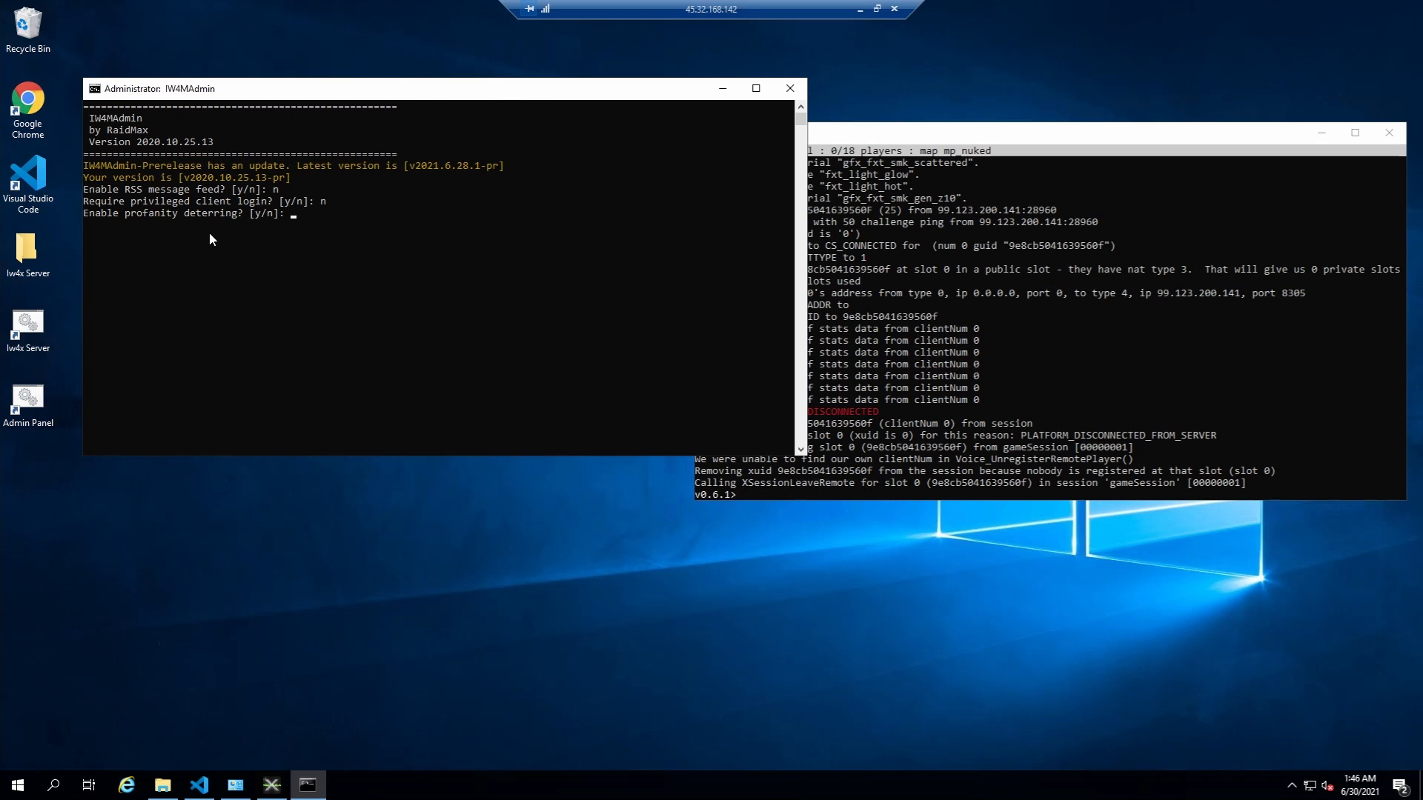
type("n")
key("Return")
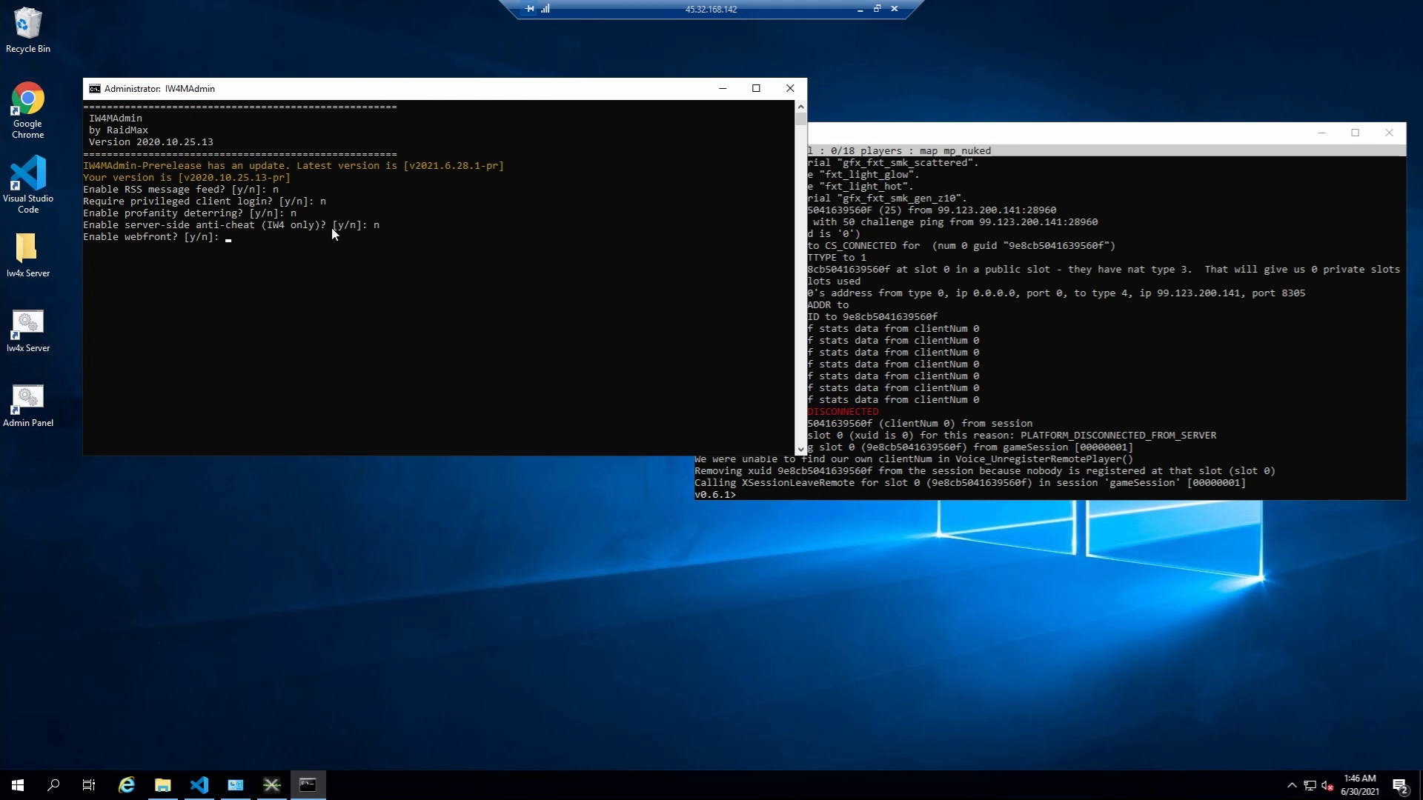
type("y")
key("Return")
Step: Answer no to multiple owners and to the stepped privilege hierarchy
type("n")
key("Return")
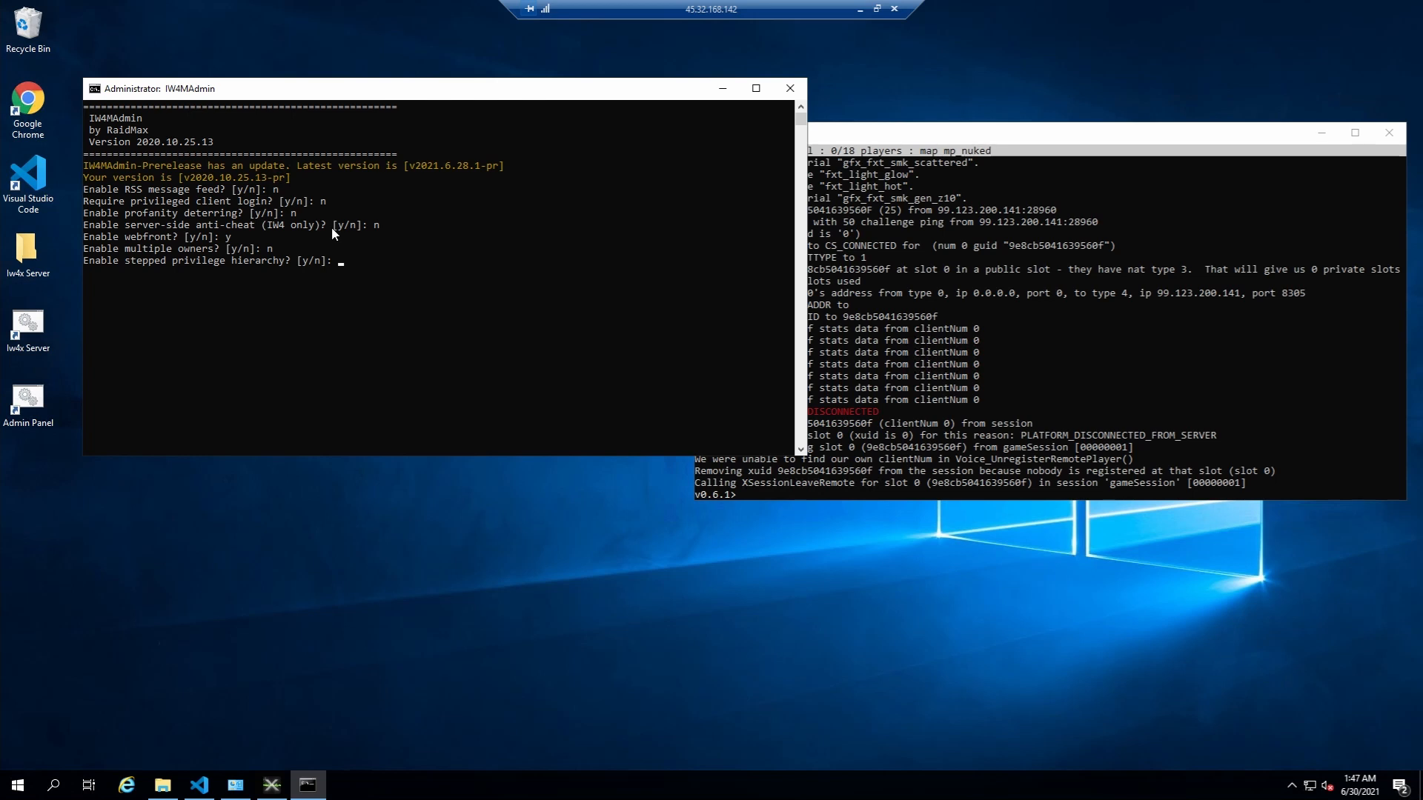
type("n")
key("Return")
Step: Set the say name to ^3[^1Admin^3]:^7
type("^3")
type("[^1Admin")
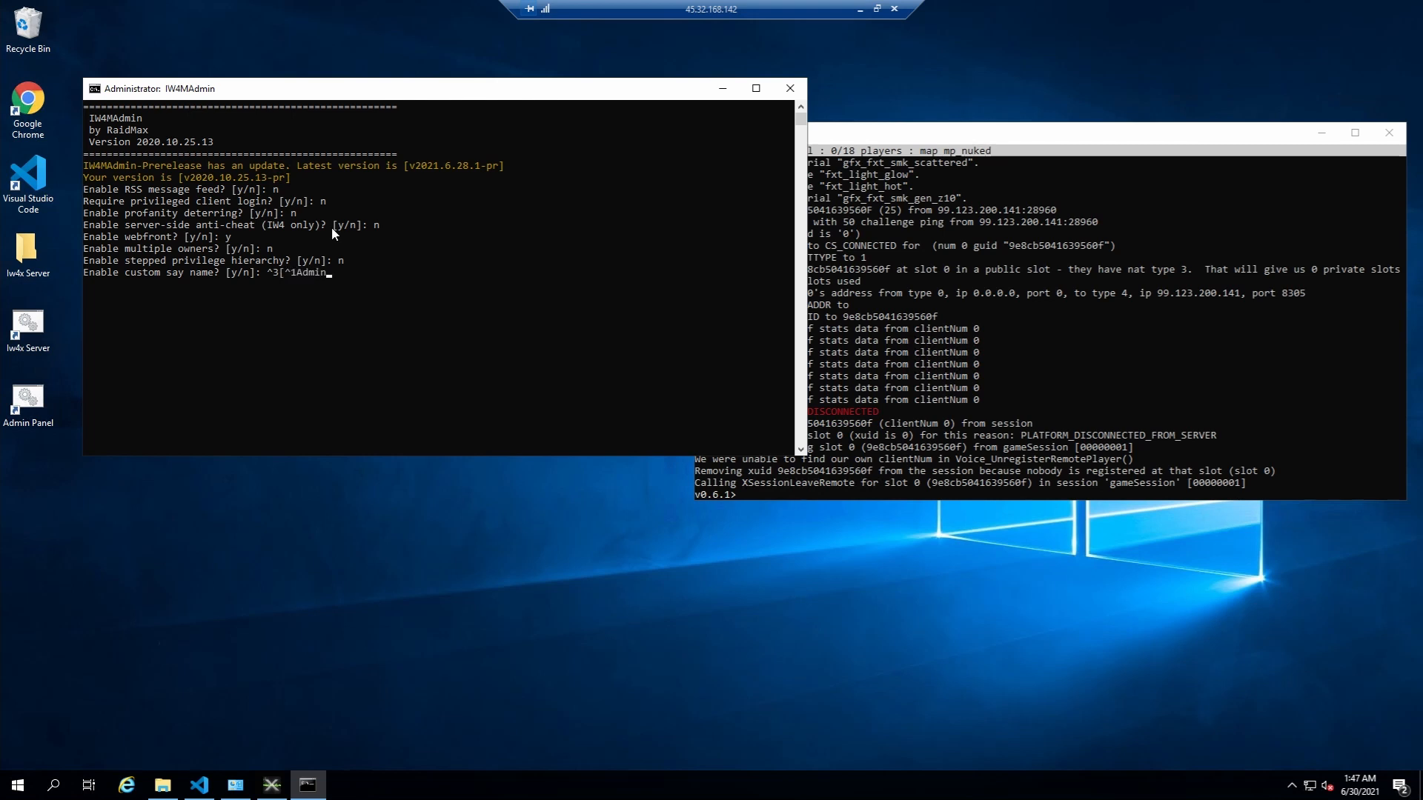
type("^3]")
type(":^&")
key("BackSpace")
type("7")
key("Return")
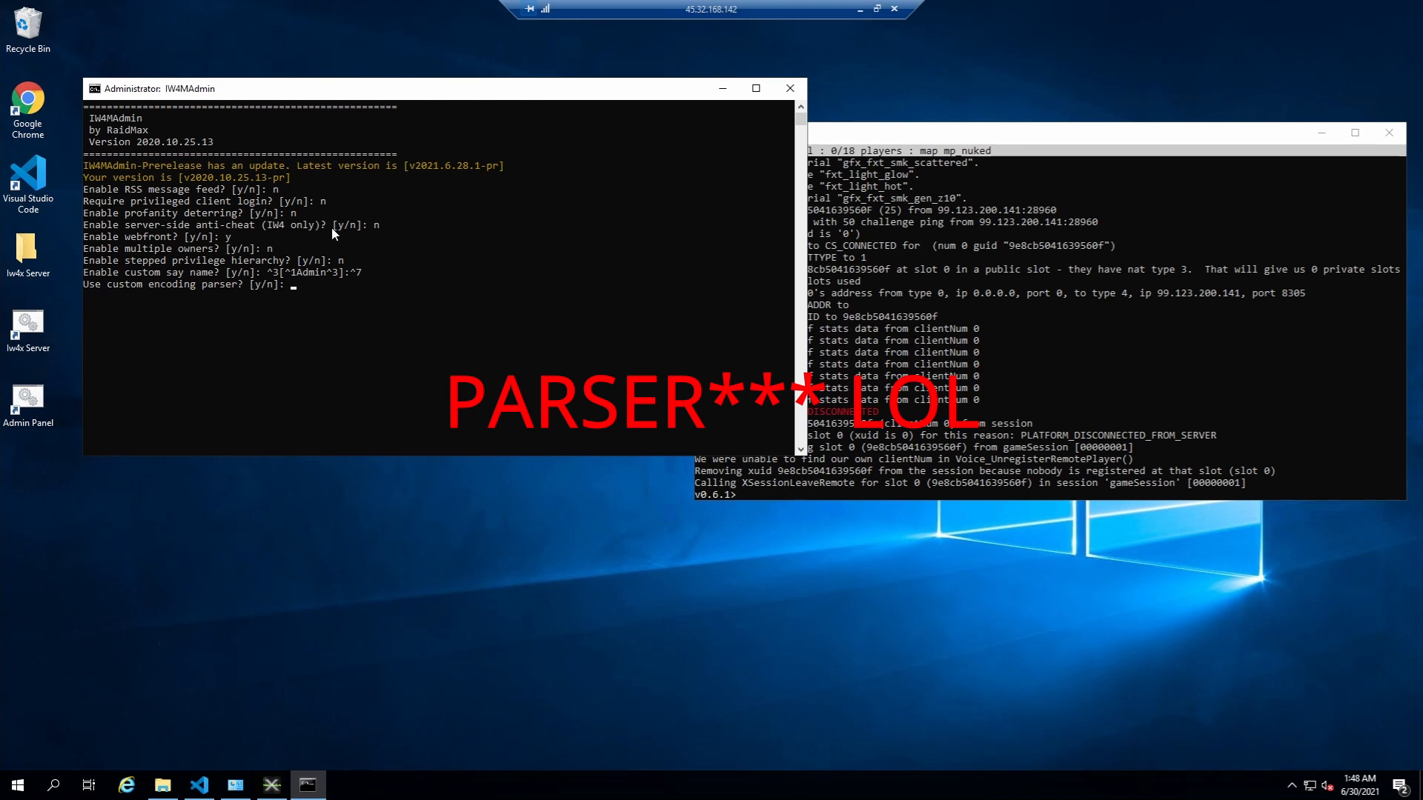
Step: Decline the custom encoding parser and social media links
type("n")
key("Return")
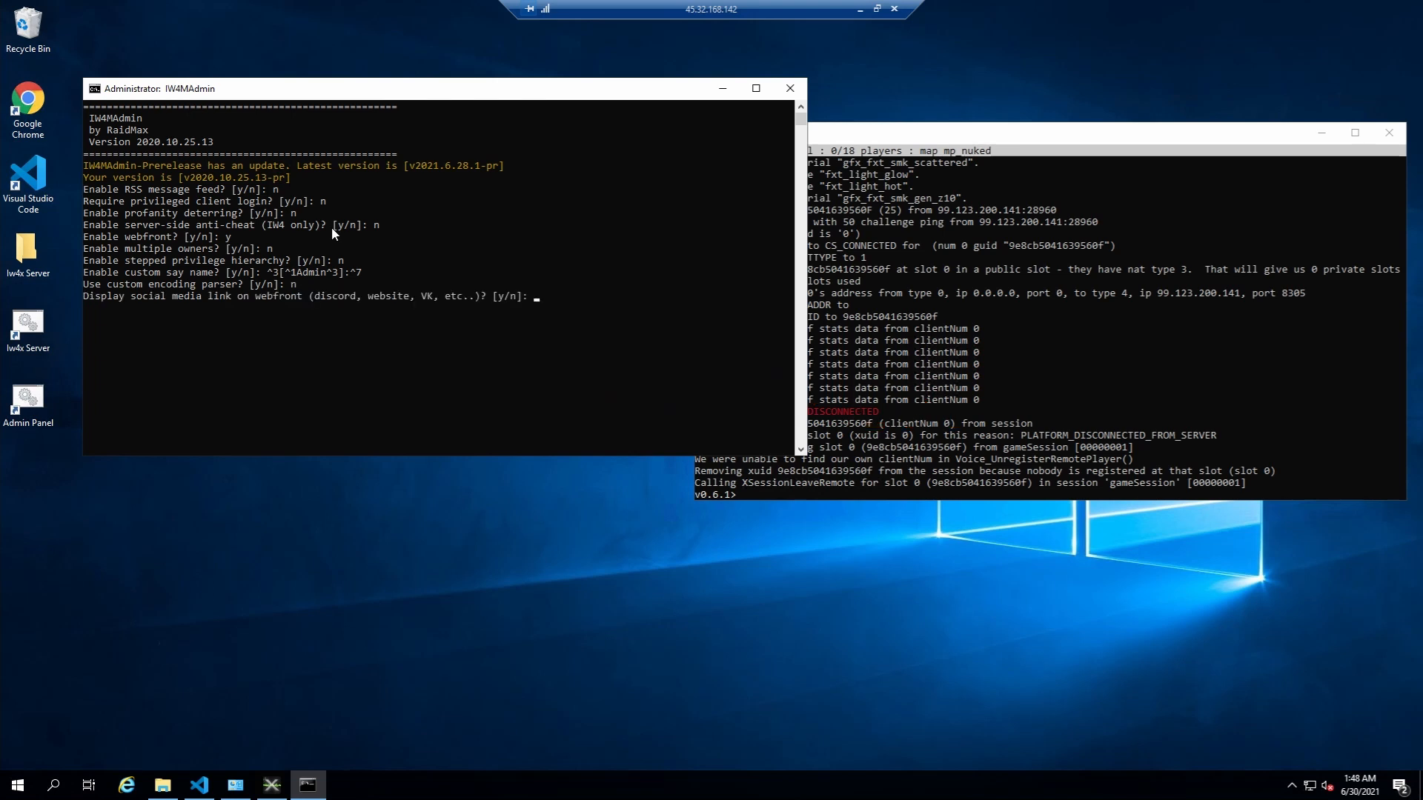
type("n")
key("Return")
left_click_drag(220, 237, 253, 240)
left_click(252, 239)
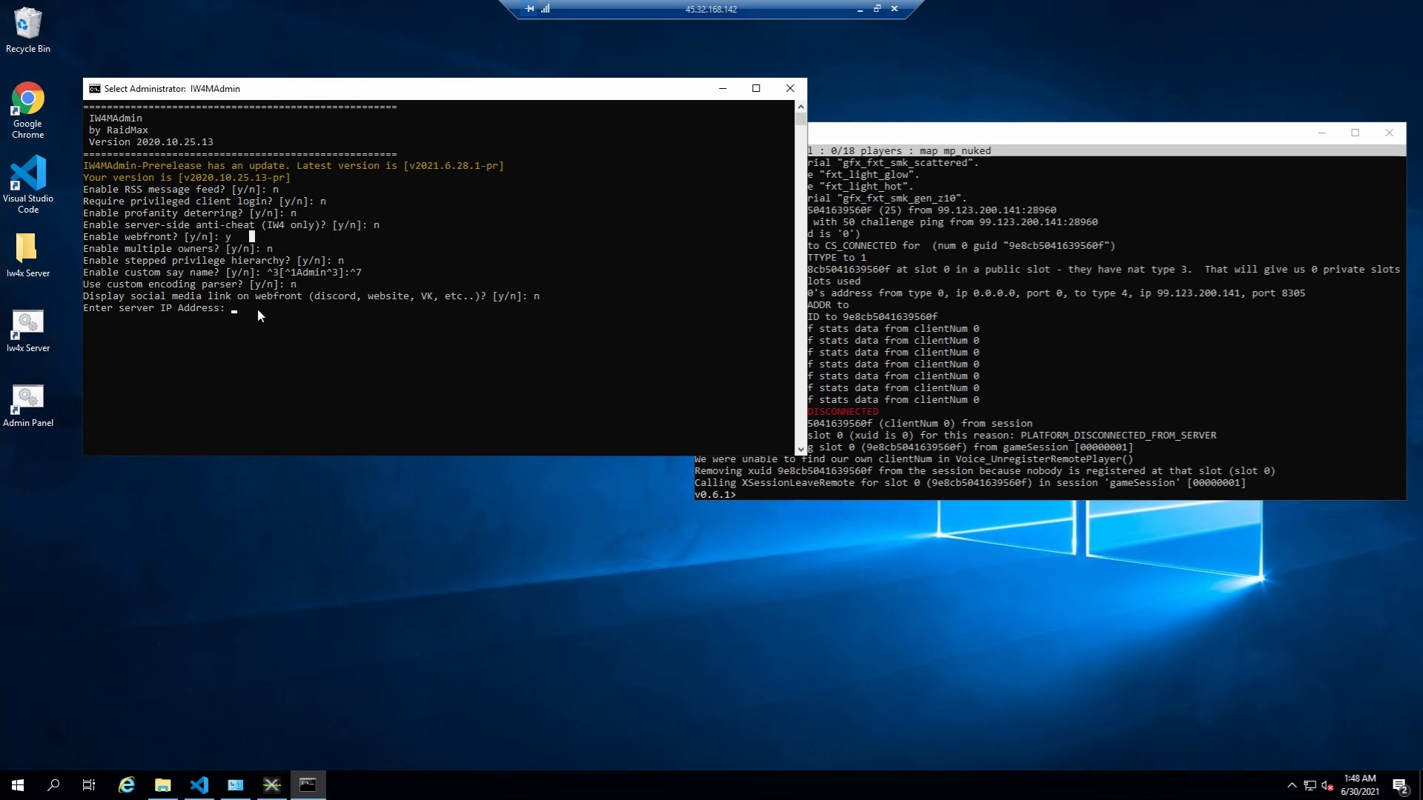
Step: Enter 45.32.168.142 as the server IP address
left_click(257, 309)
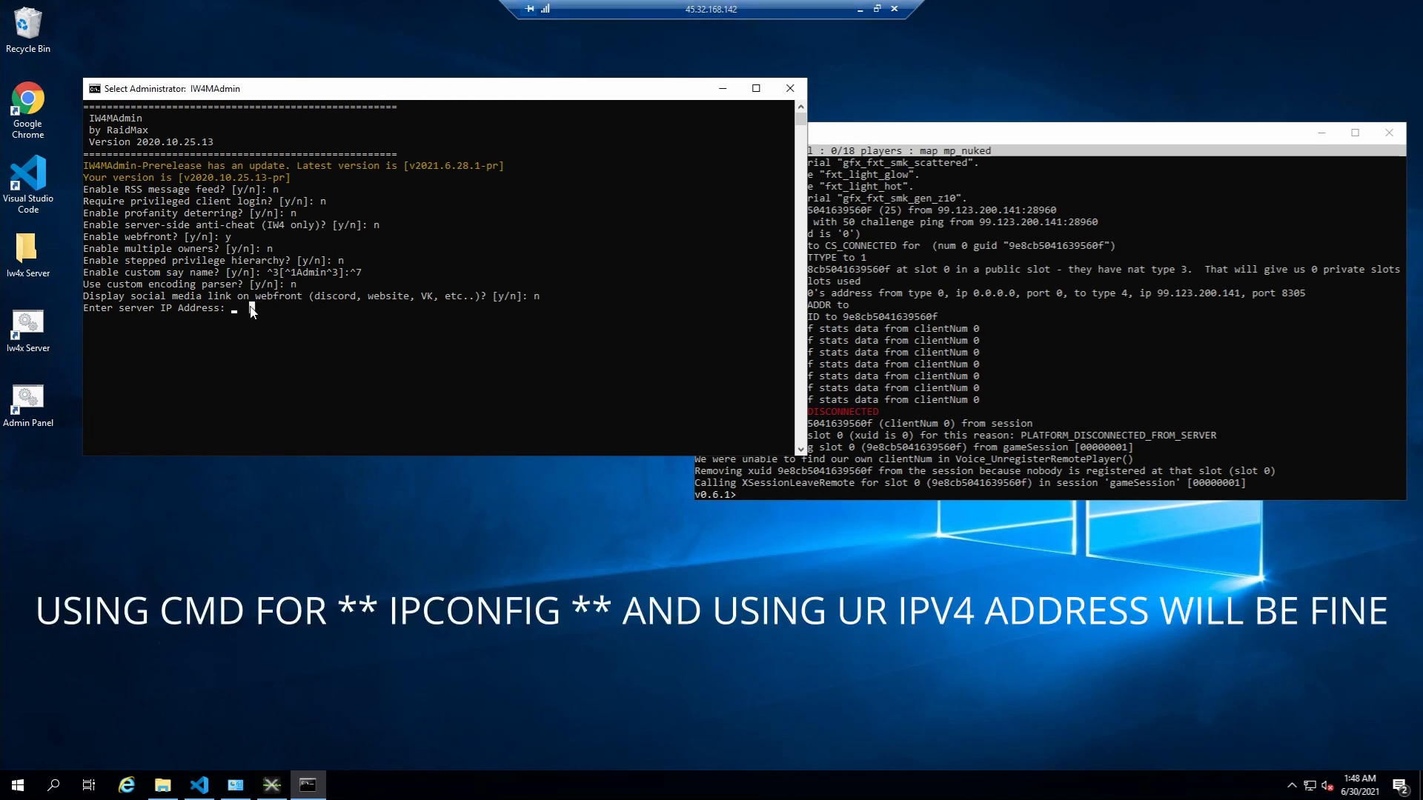
type("45.32.168.142")
key("Return")
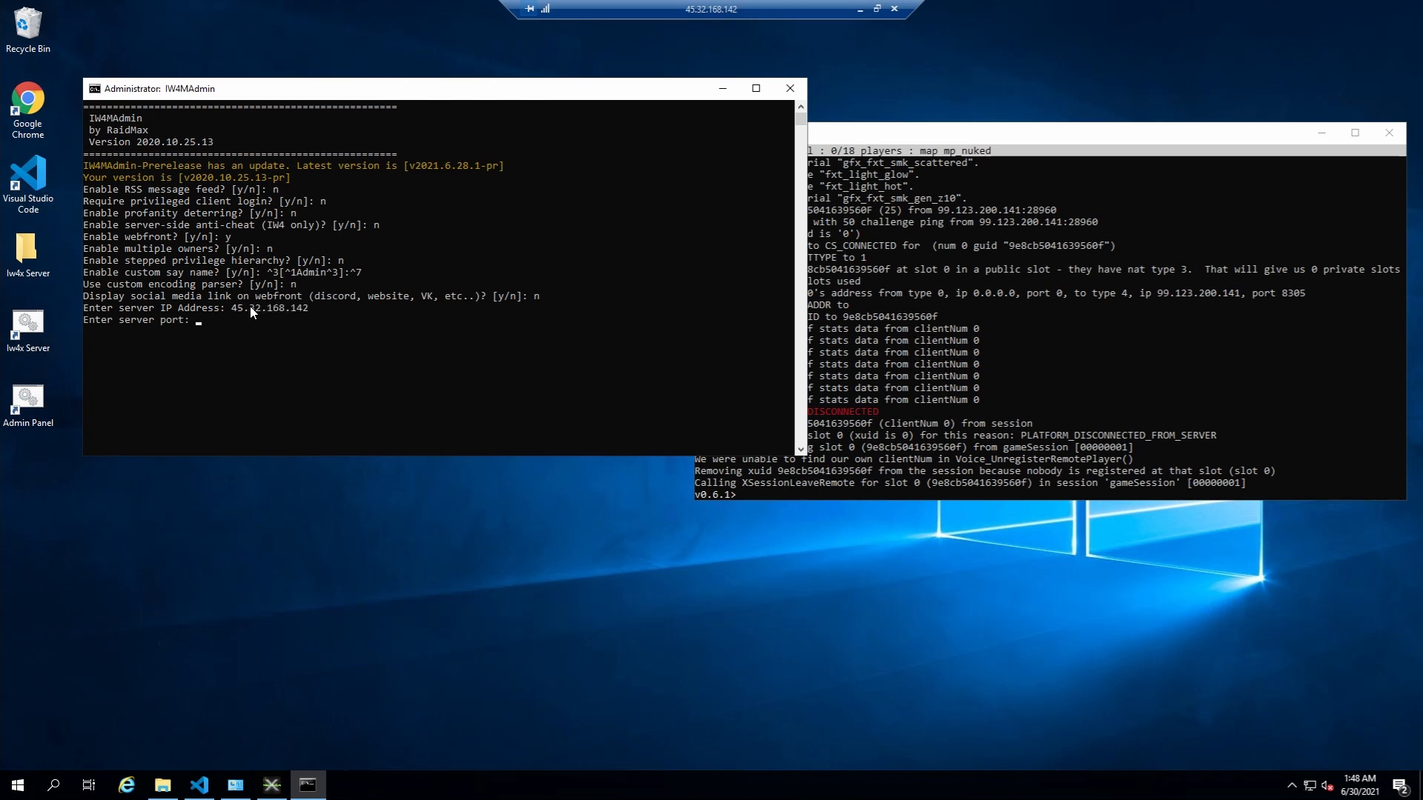
Step: Look up net_port in the server console and submit 28961 as the server port
left_click(842, 358)
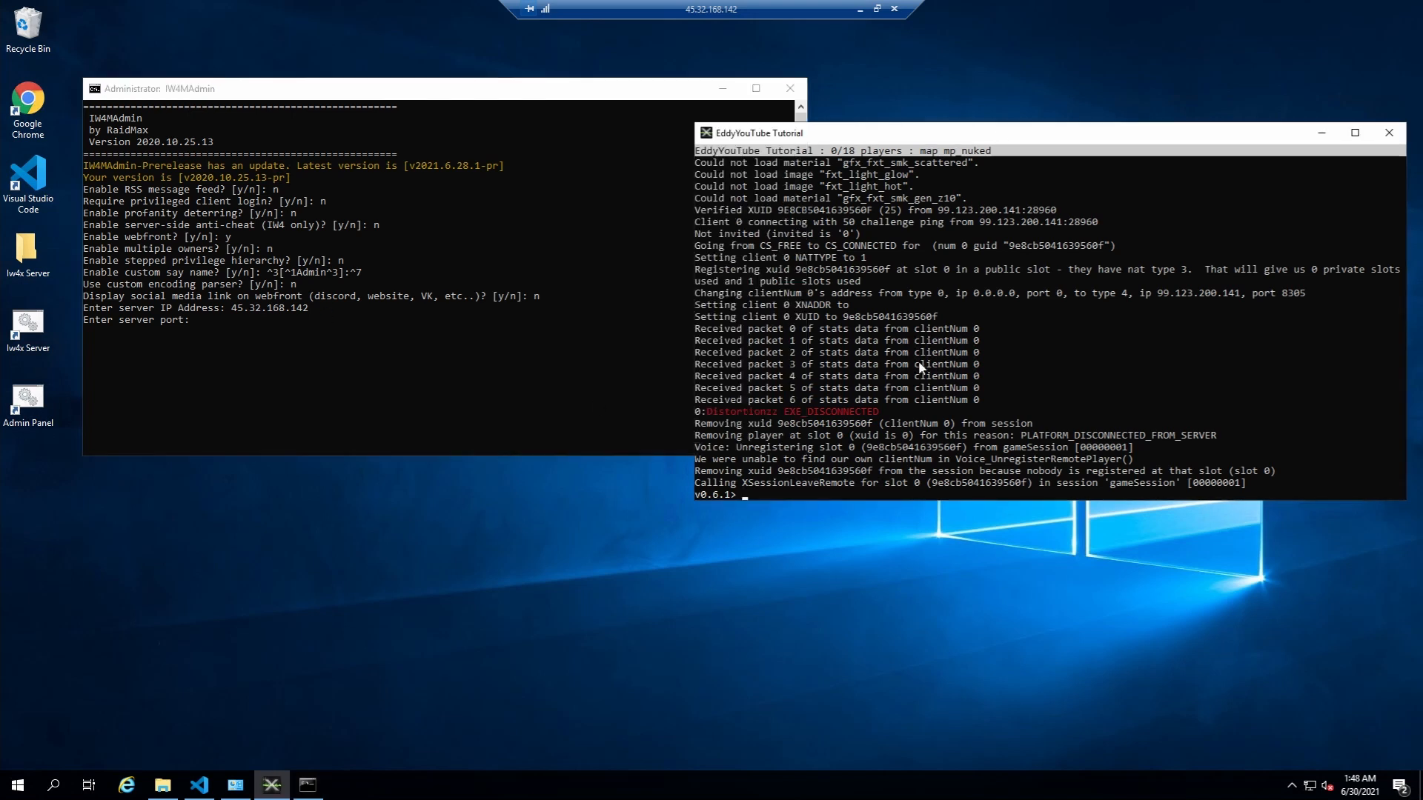
type("net_port")
key("Return")
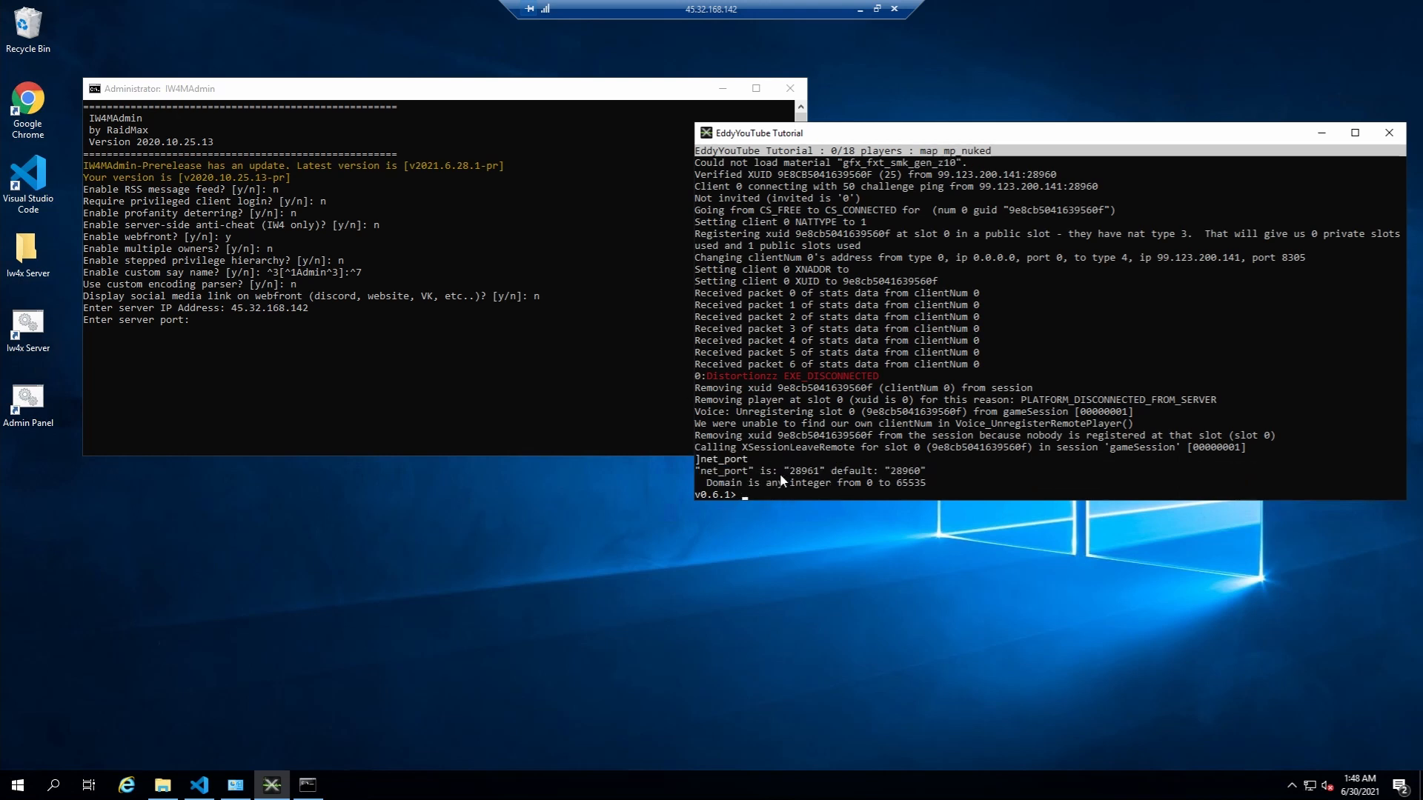
left_click_drag(787, 469, 825, 478)
left_click(303, 346)
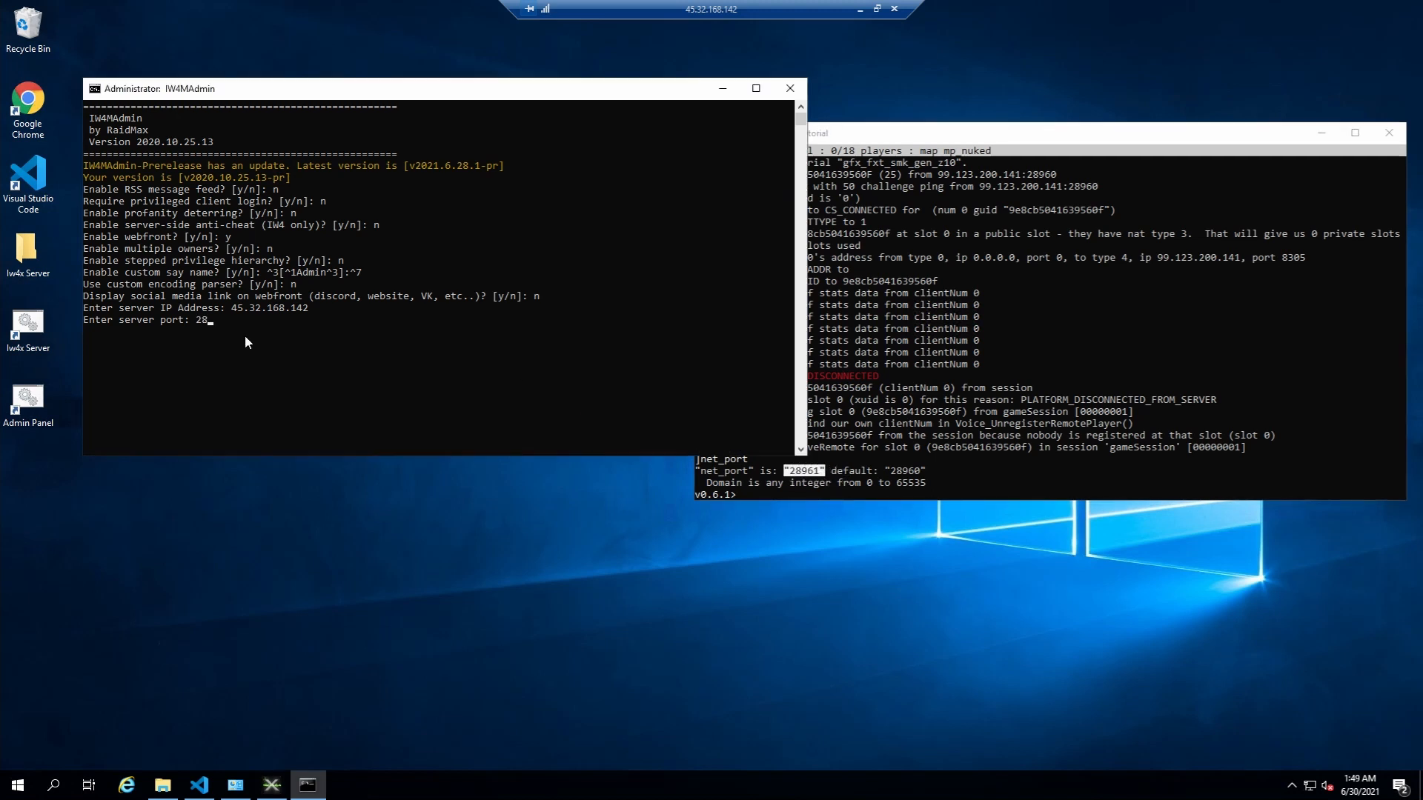
key("Return")
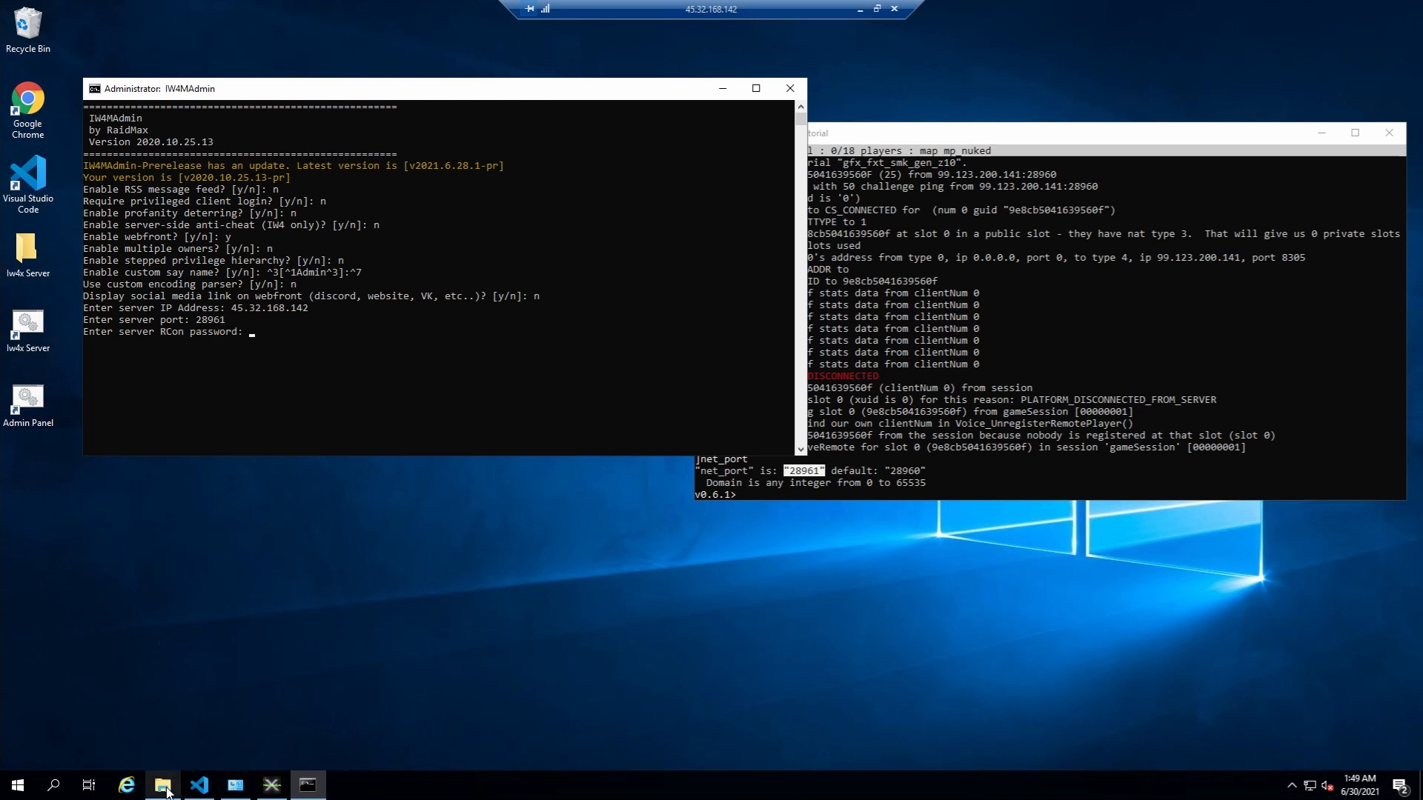
left_click(199, 785)
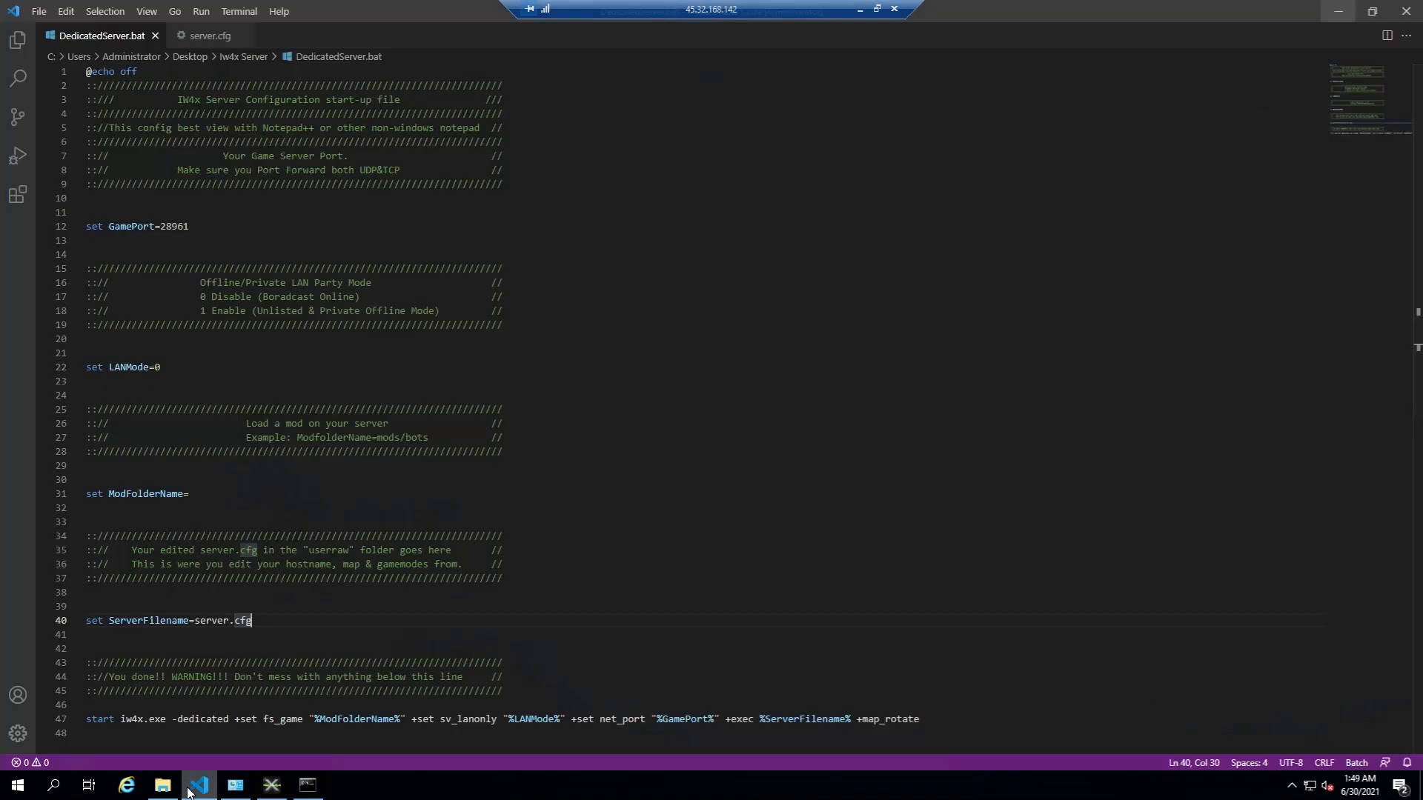
Step: Read the RCon password from server.cfg and enter it in the IW4MAdmin setup
left_click(199, 36)
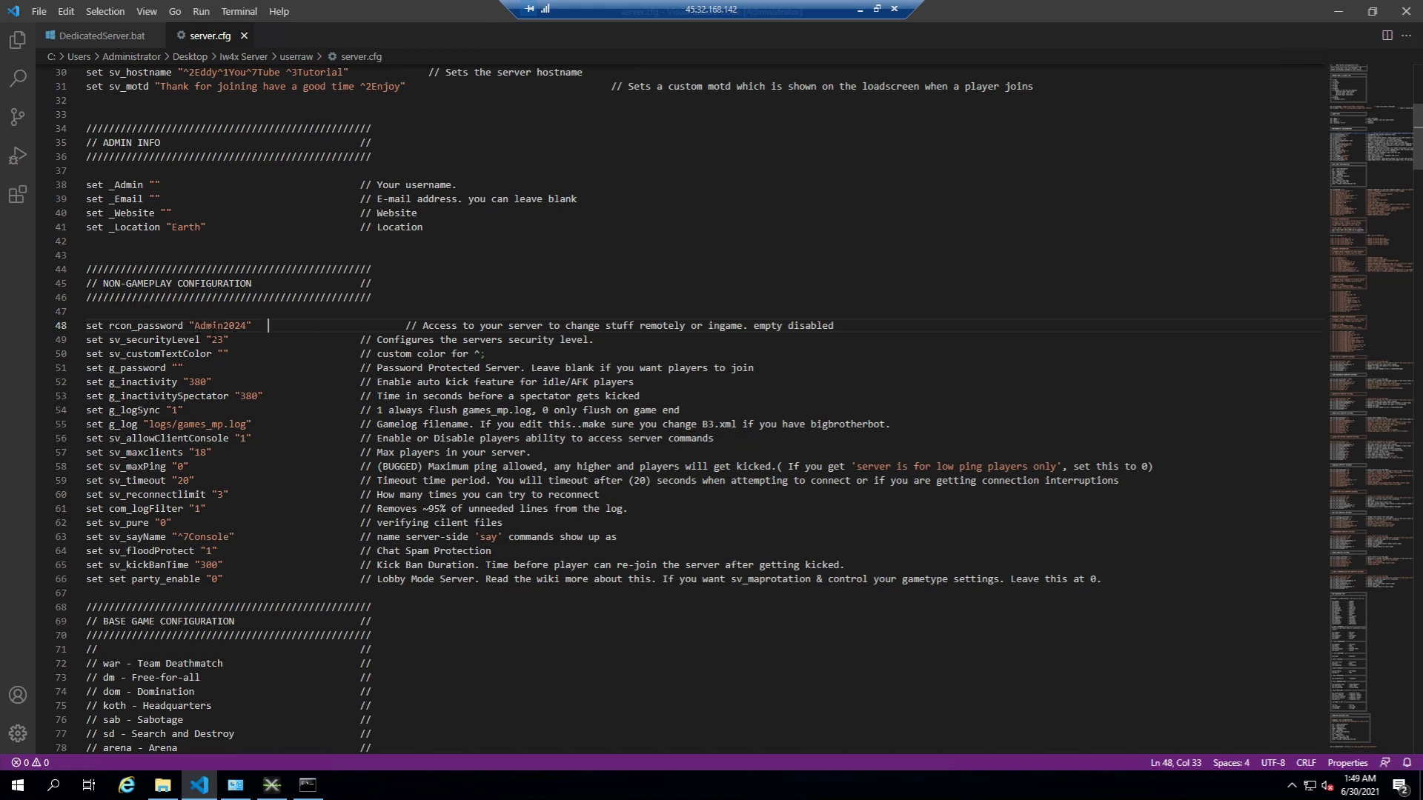
left_click(1338, 11)
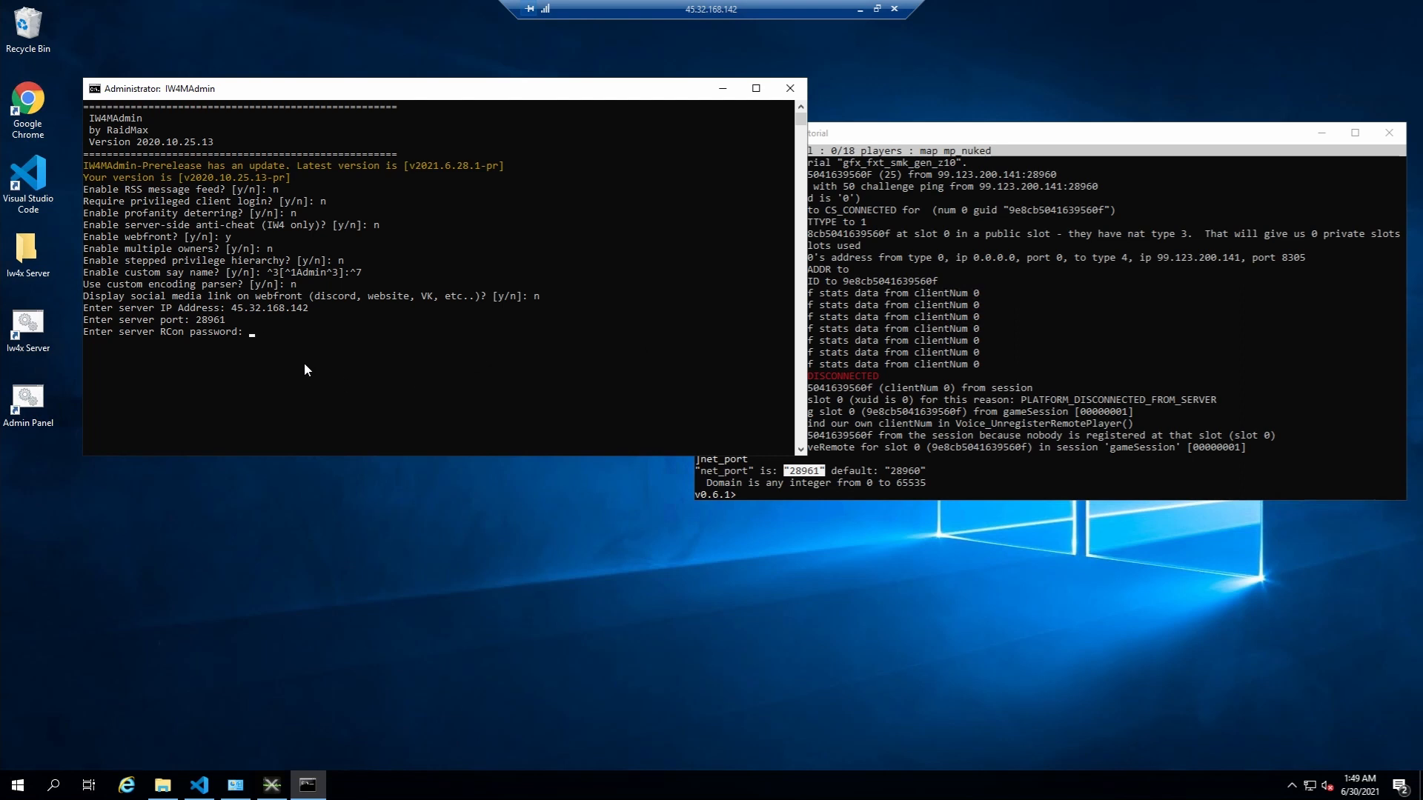
key("Return")
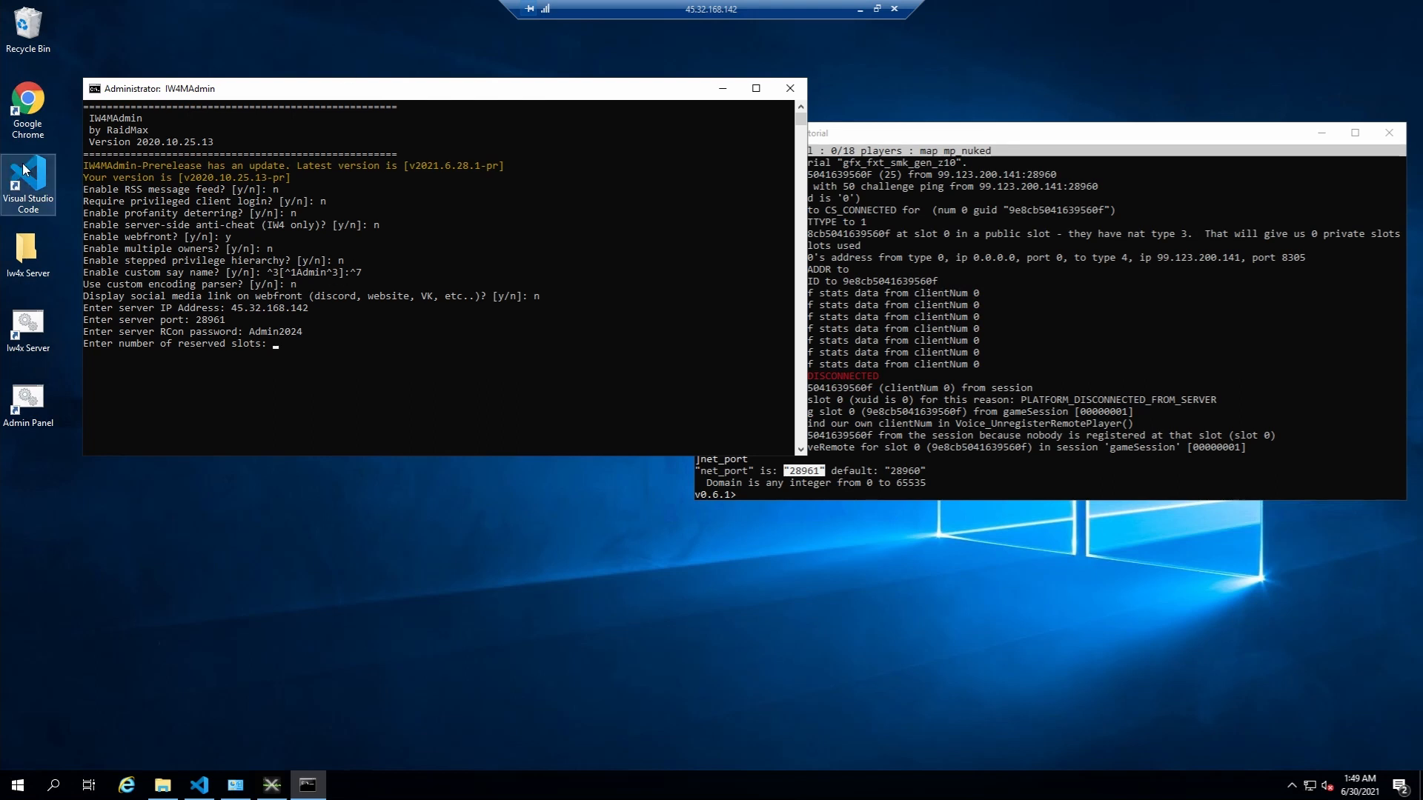
Step: Set 3 reserved slots, choose IW4x Parser for RCon and events, and add no more servers
type("3")
key("Return")
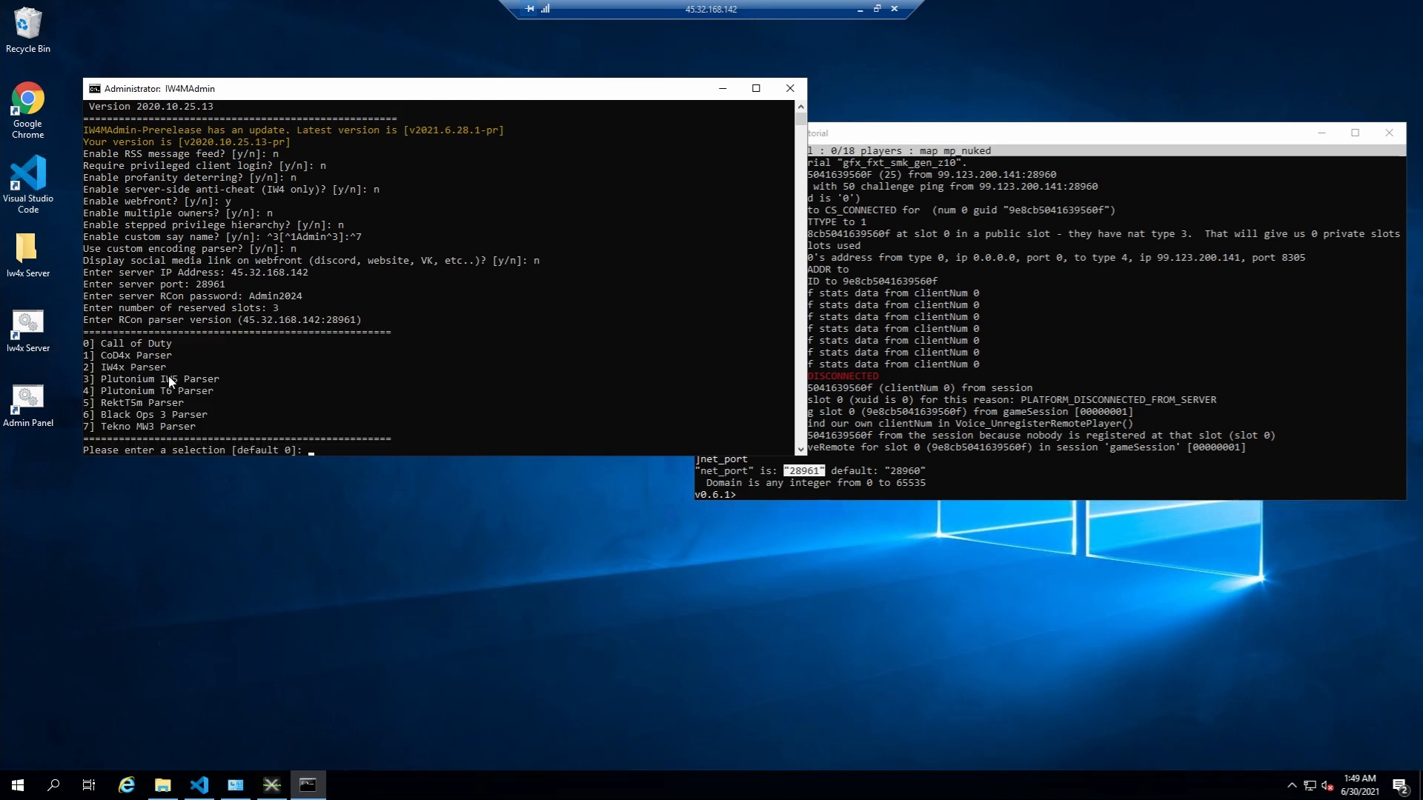
scroll(148, 440, "down", 1)
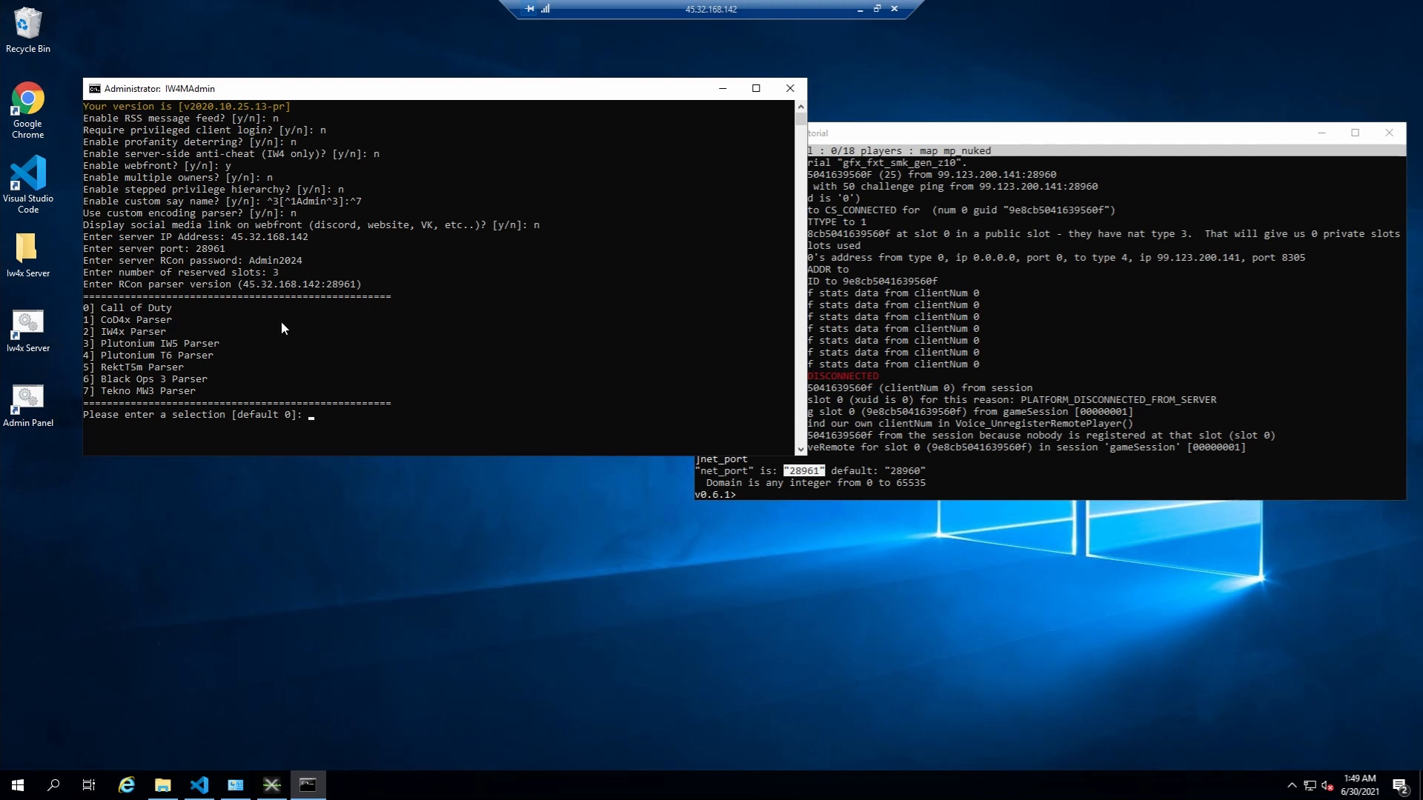
type("2")
key("Return")
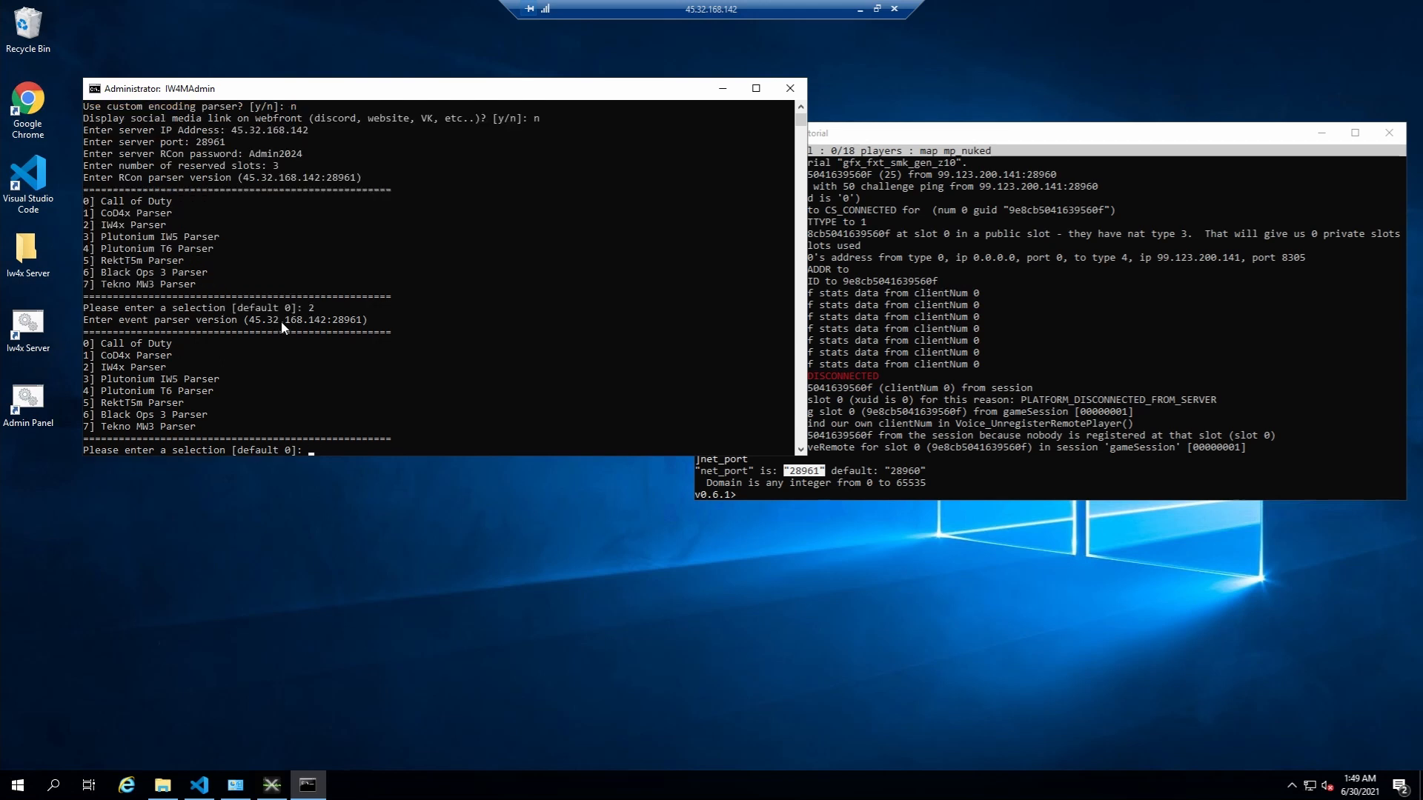
type("2")
key("Return")
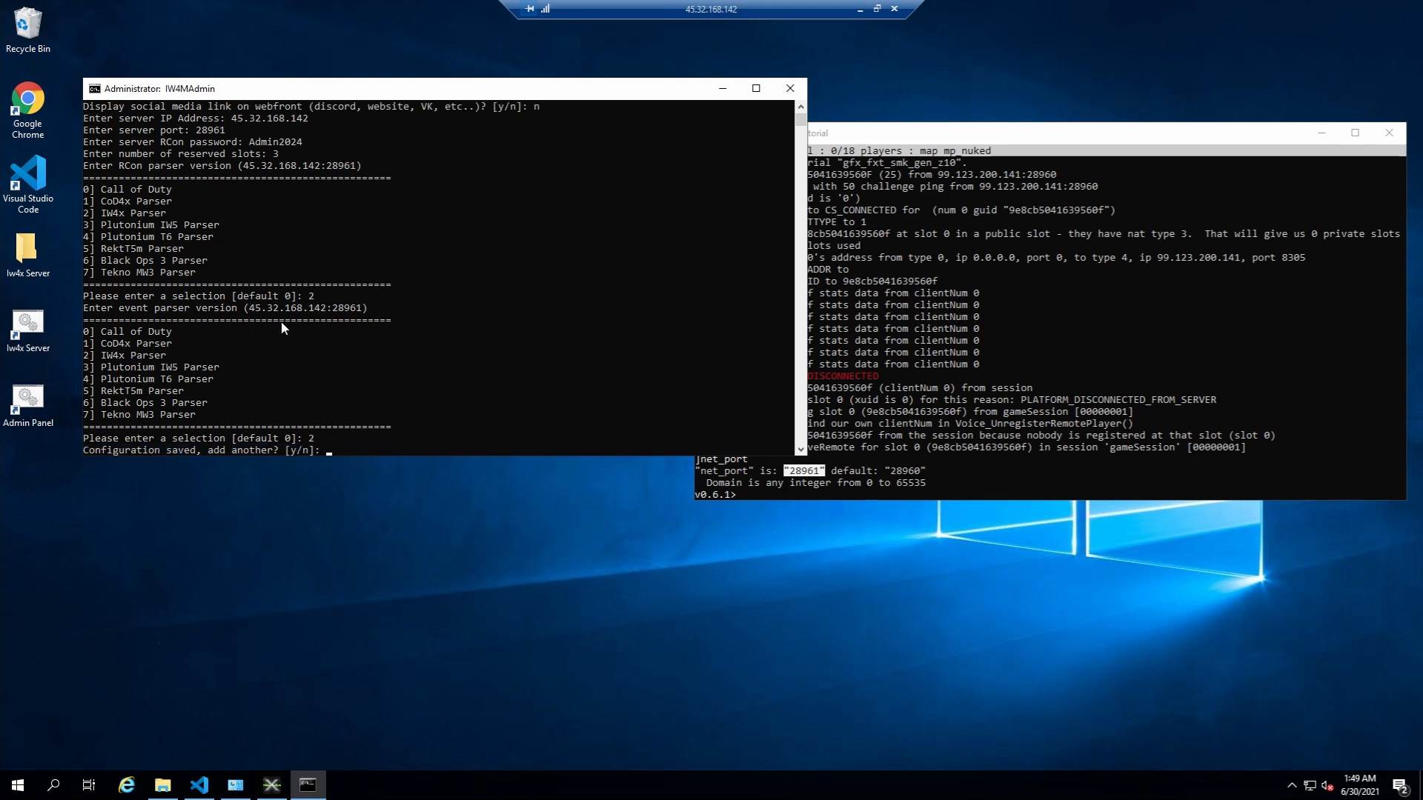
type("n")
key("Return")
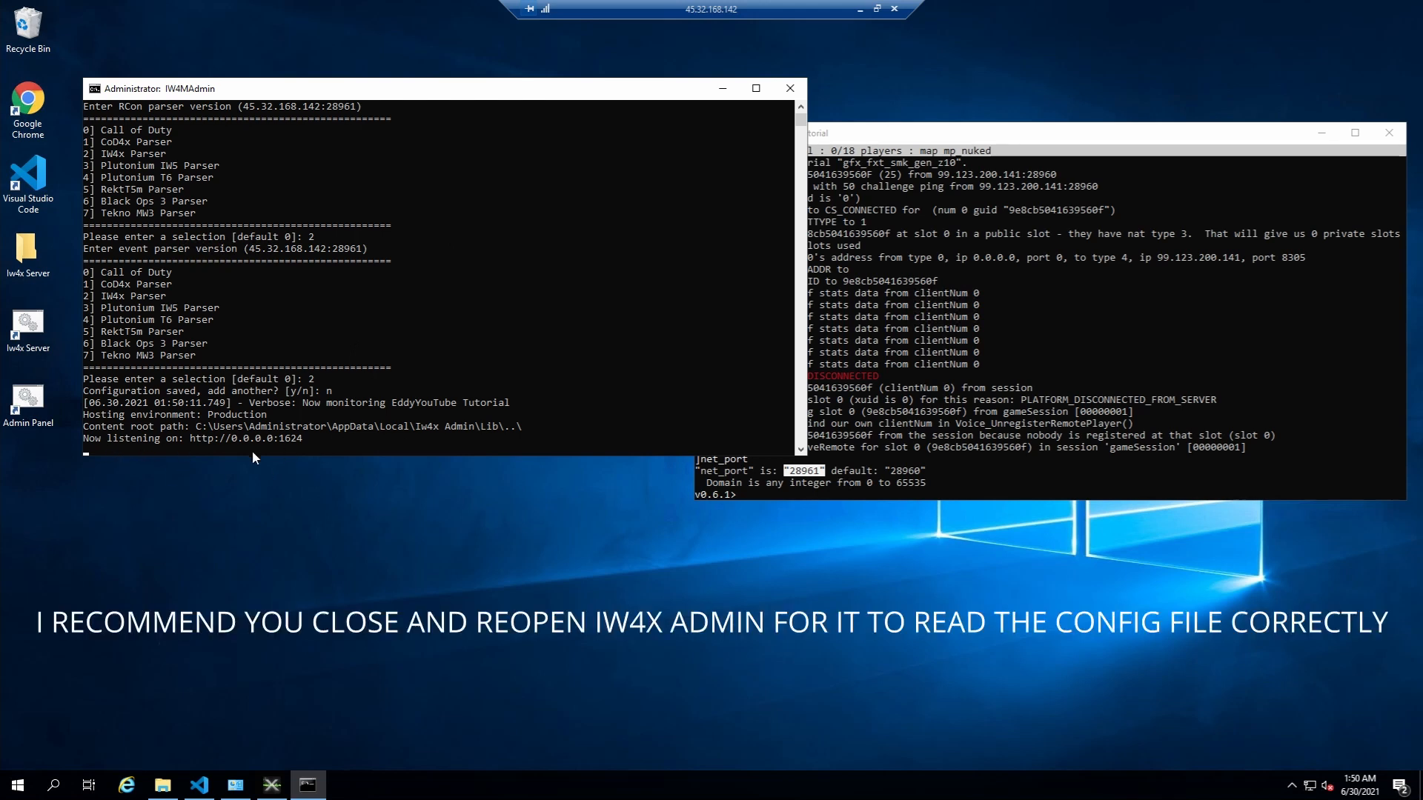
mouse_move(226, 439)
left_mouse_down()
mouse_move(277, 437)
mouse_move(241, 444)
left_mouse_up()
double_click(259, 444)
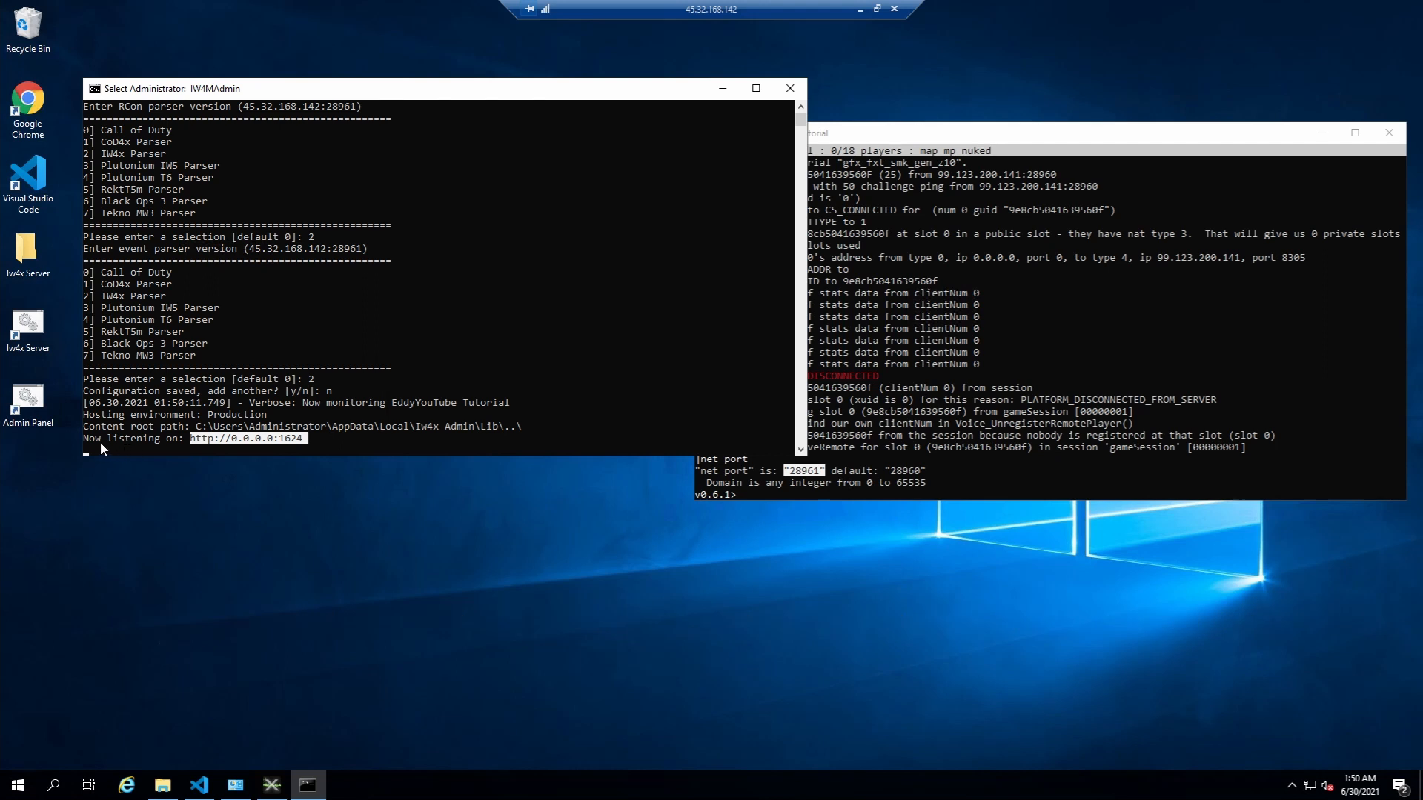
left_click(141, 439)
left_click(120, 441)
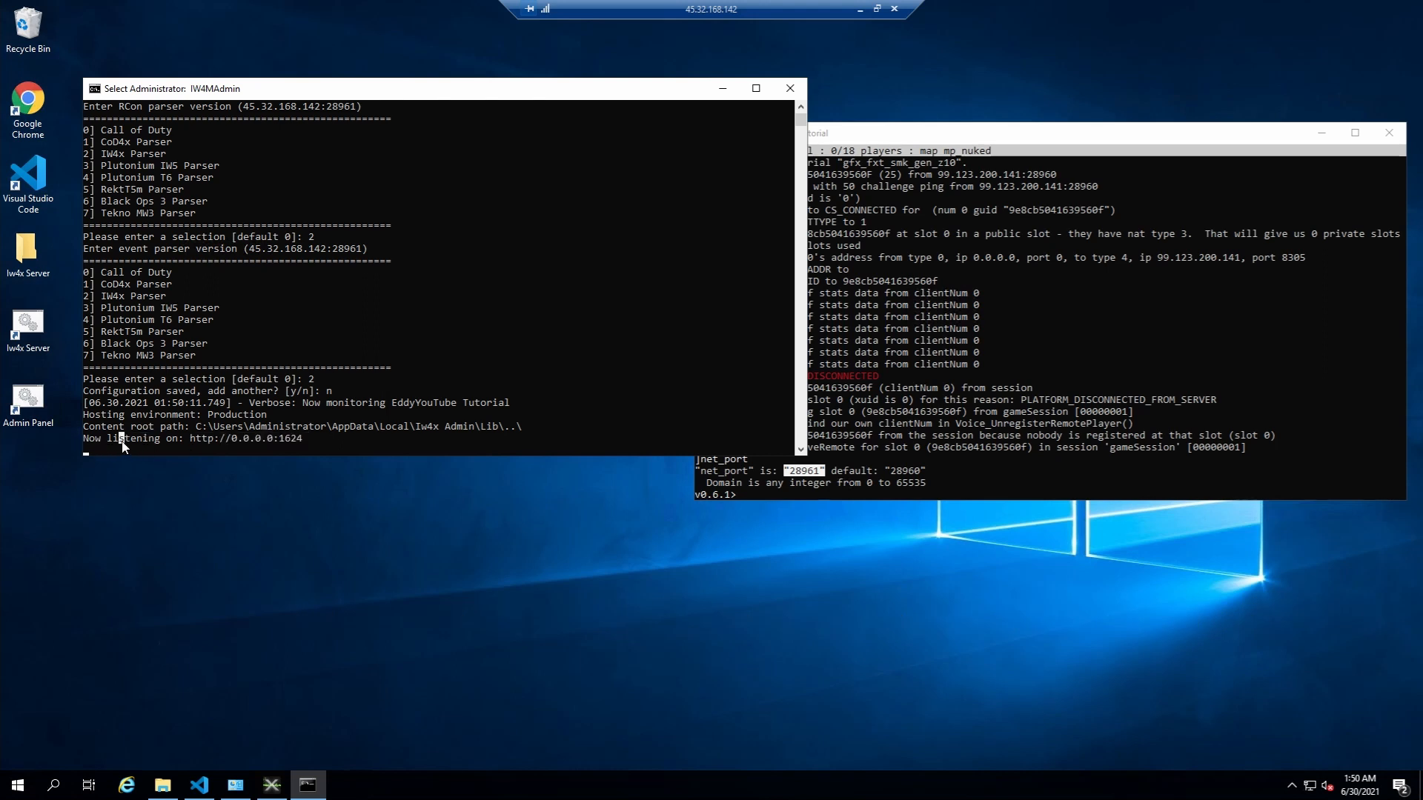
left_click(360, 438)
Step: Move the IW4MAdmin console down to reveal the game server console and monitored-server line
left_click(643, 332)
left_click_drag(632, 90, 648, 300)
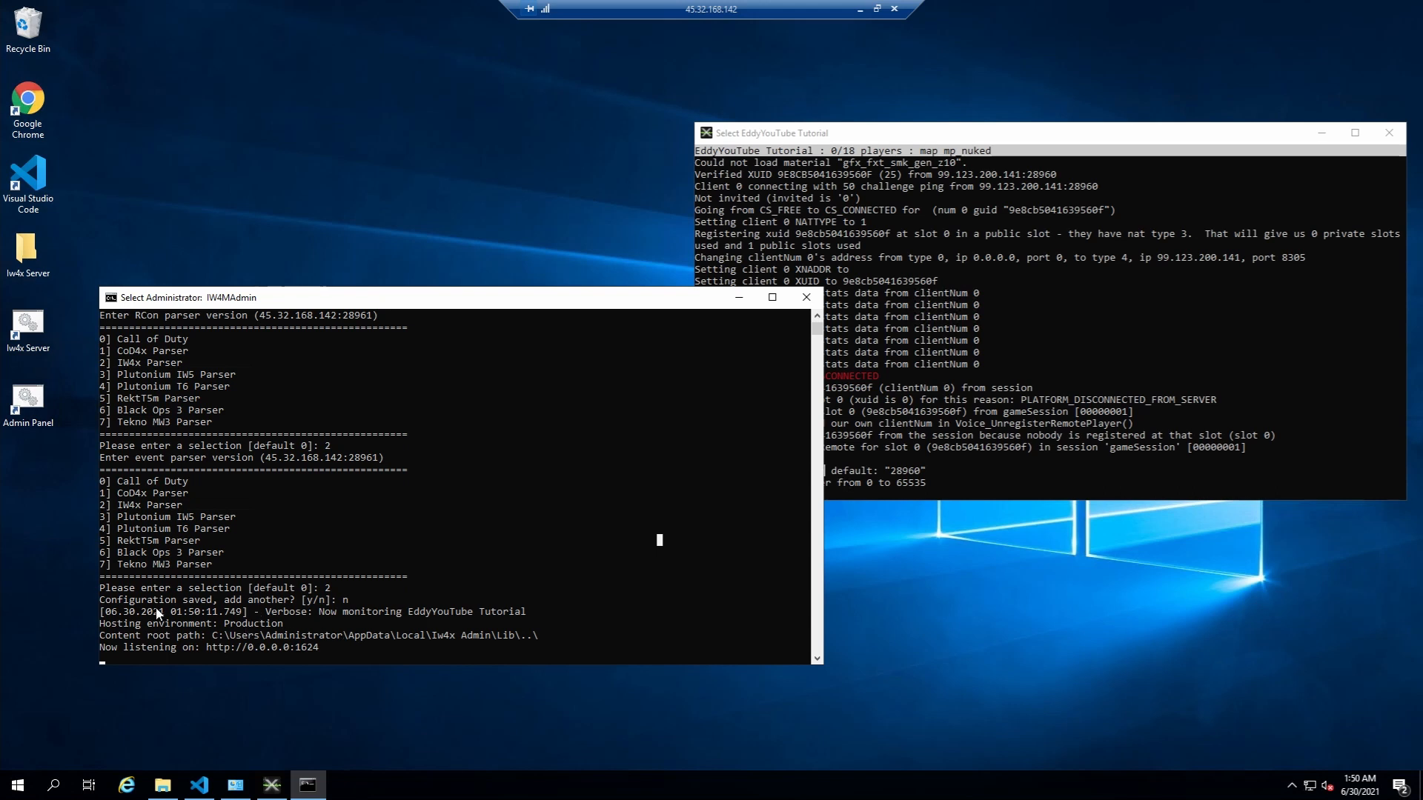
left_click_drag(332, 615, 469, 614)
left_click(458, 613)
Step: Launch IW4x from the local desktop and open the online server list
left_click(861, 9)
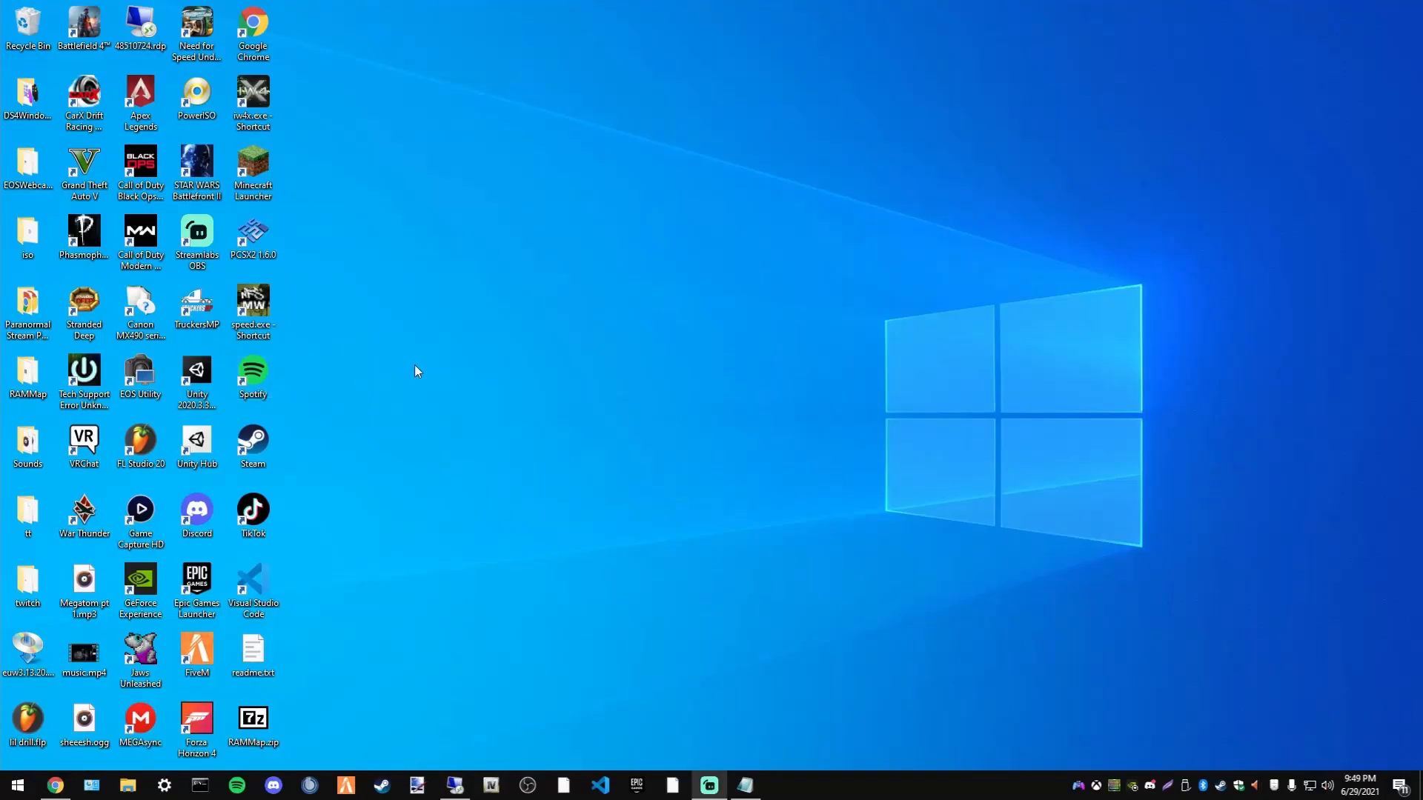
double_click(273, 103)
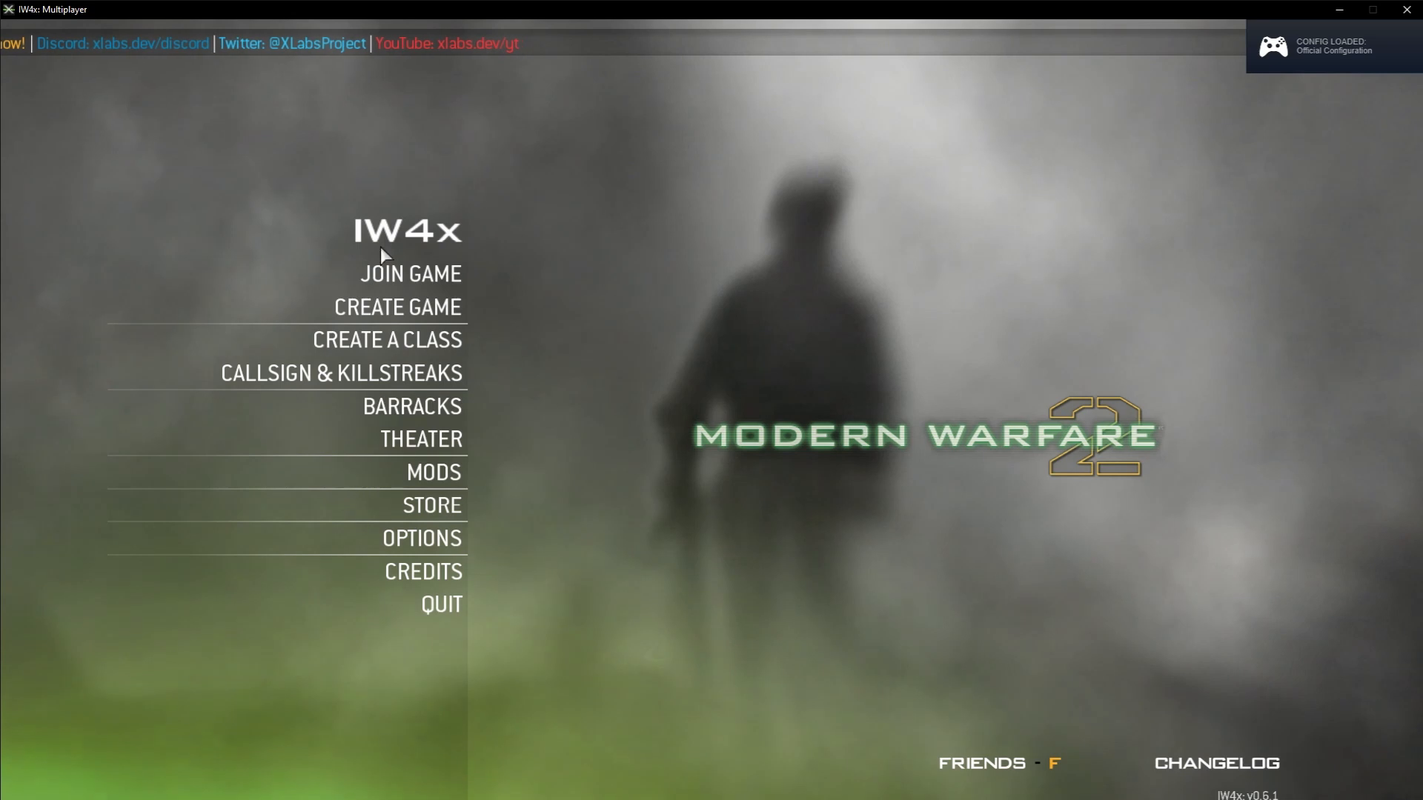
left_click(375, 282)
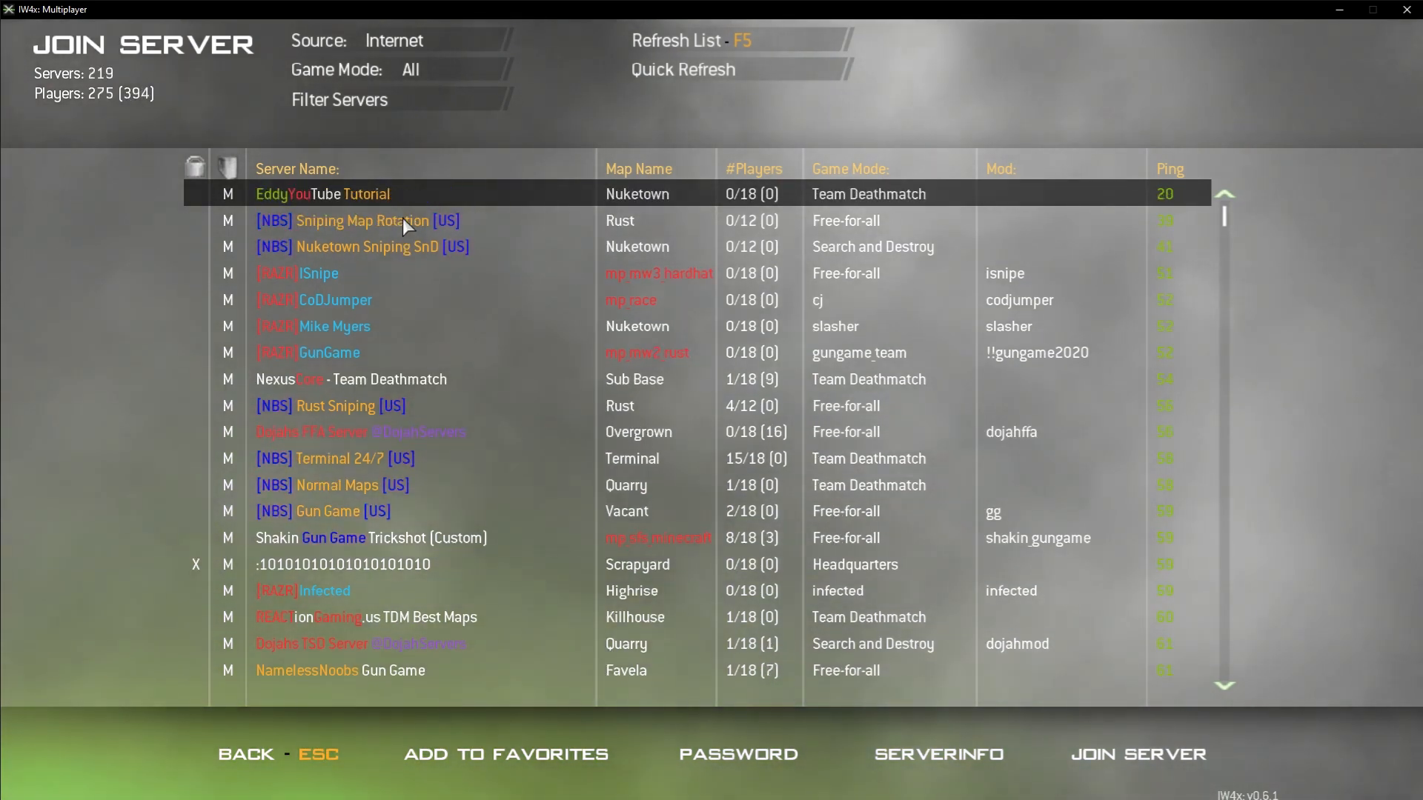
Step: Add EddyYouTube Tutorial to favourites, filter to Favorites, and join it
left_click(532, 758)
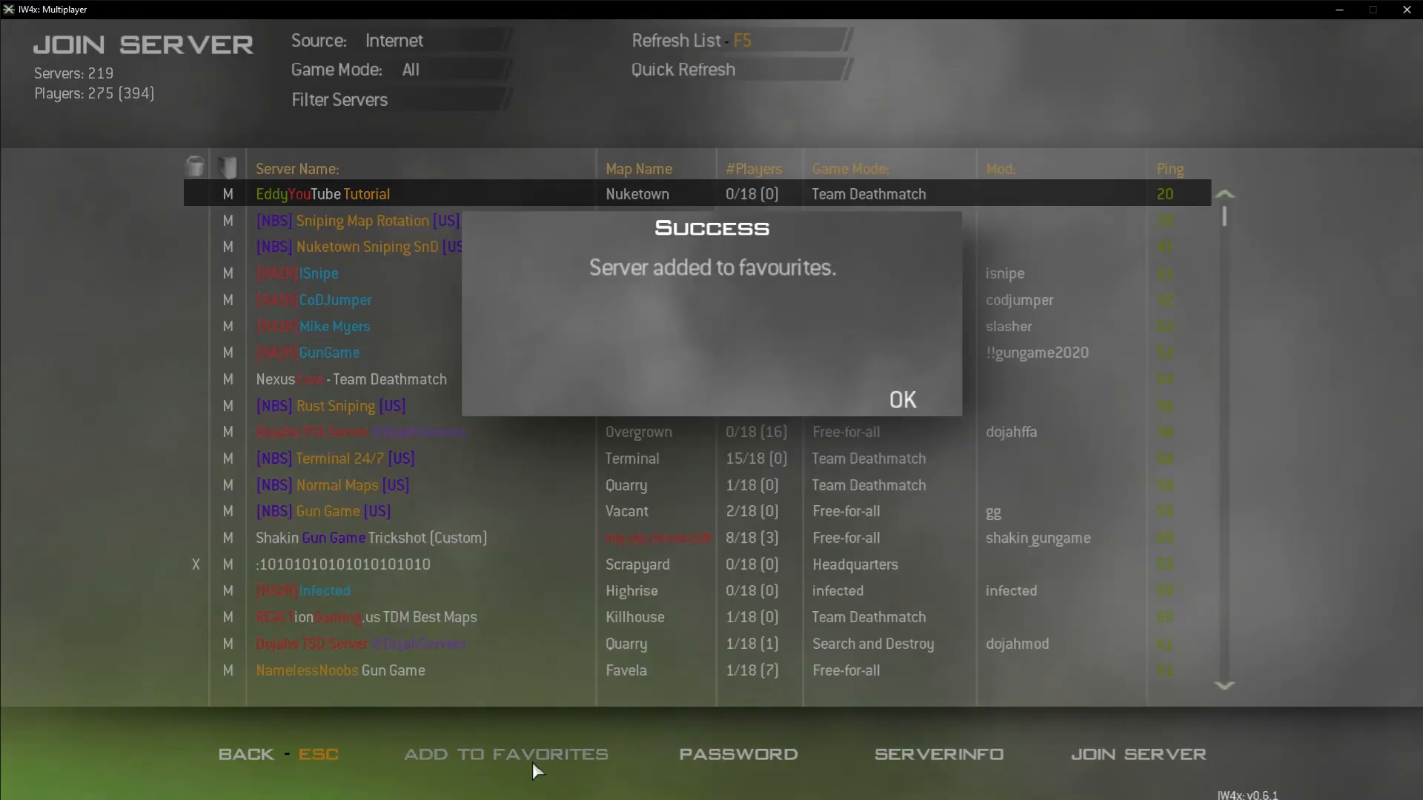
left_click(898, 400)
left_click(443, 40)
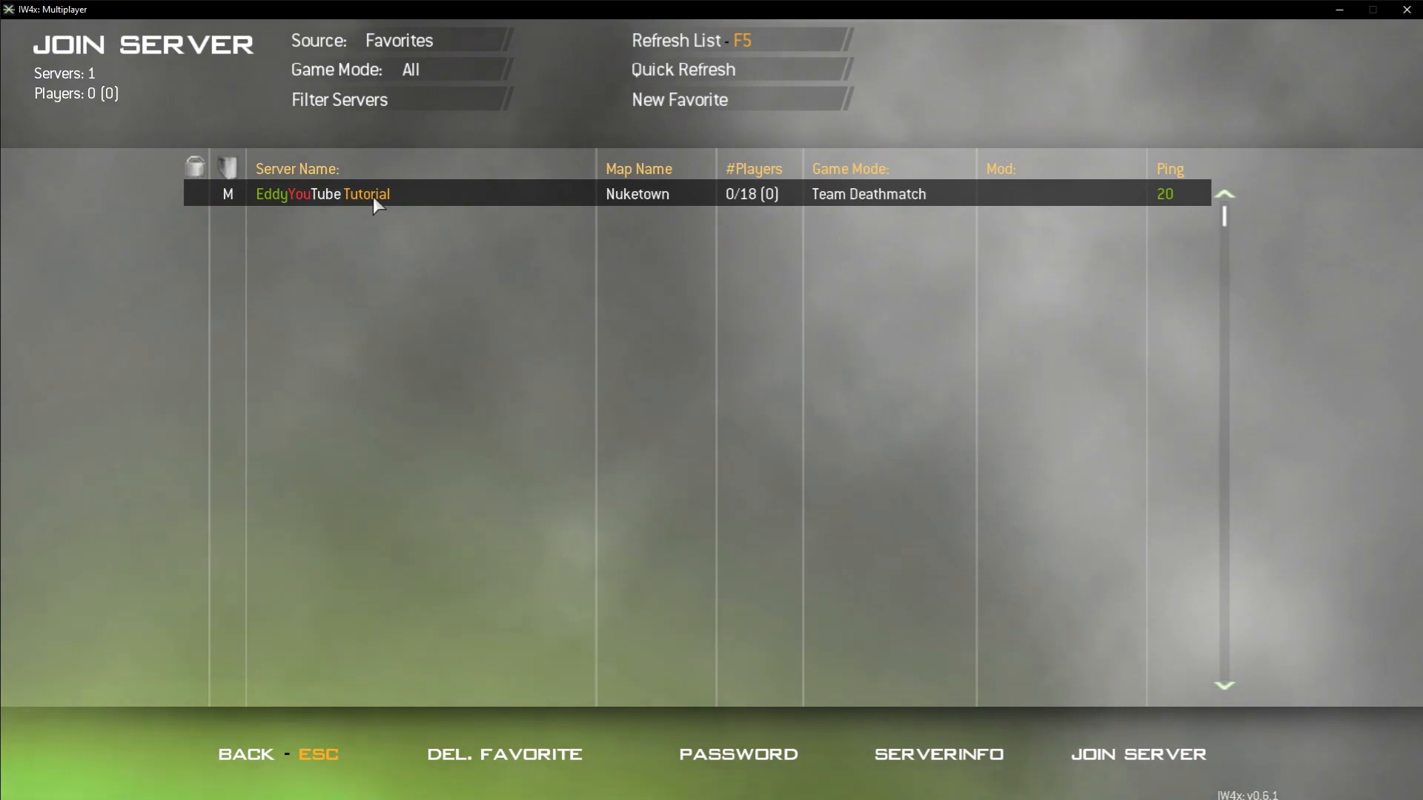
double_click(372, 197)
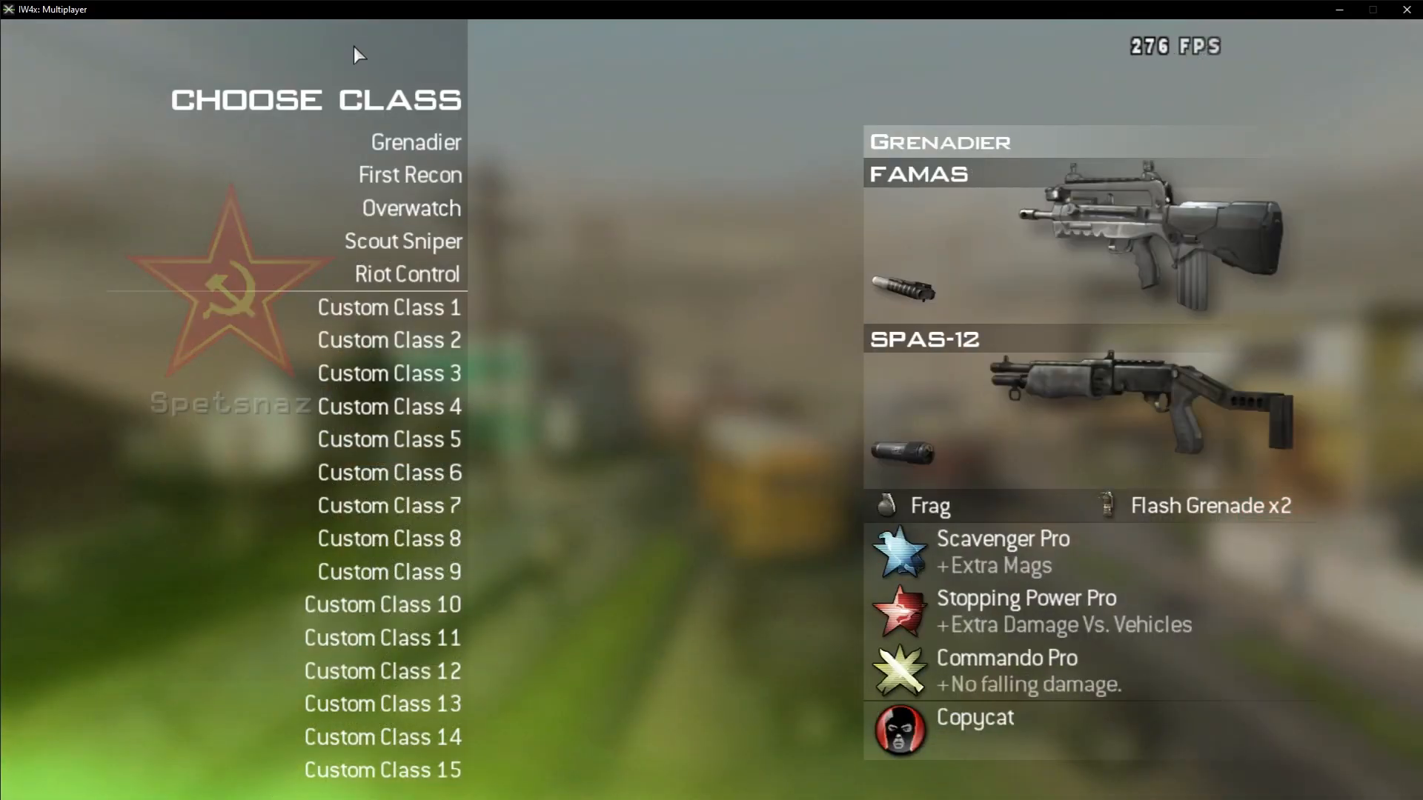
Step: Spawn with a custom class, walk onto the deck, and send !owner in chat
left_click(367, 310)
key("w")
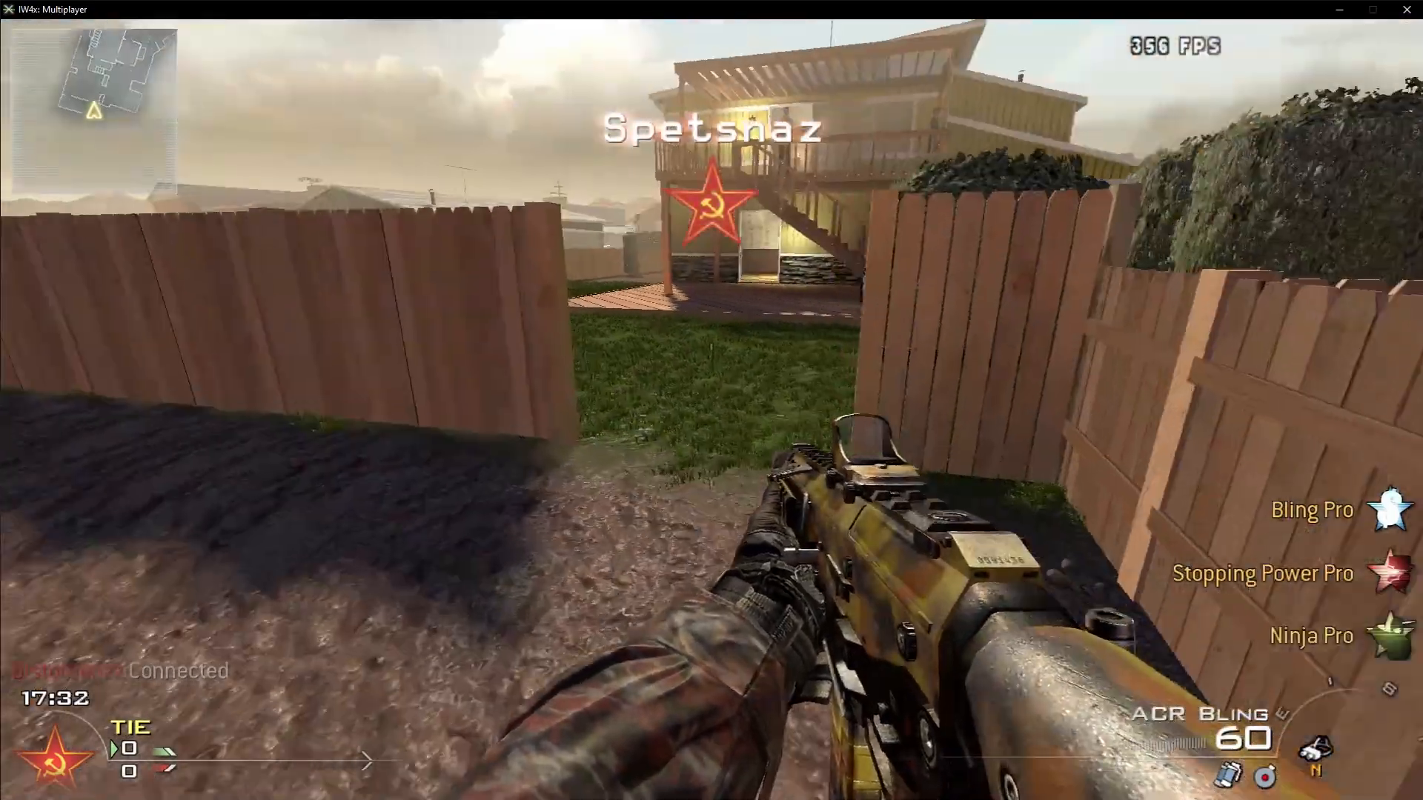
key("1")
key("1")
key("w")
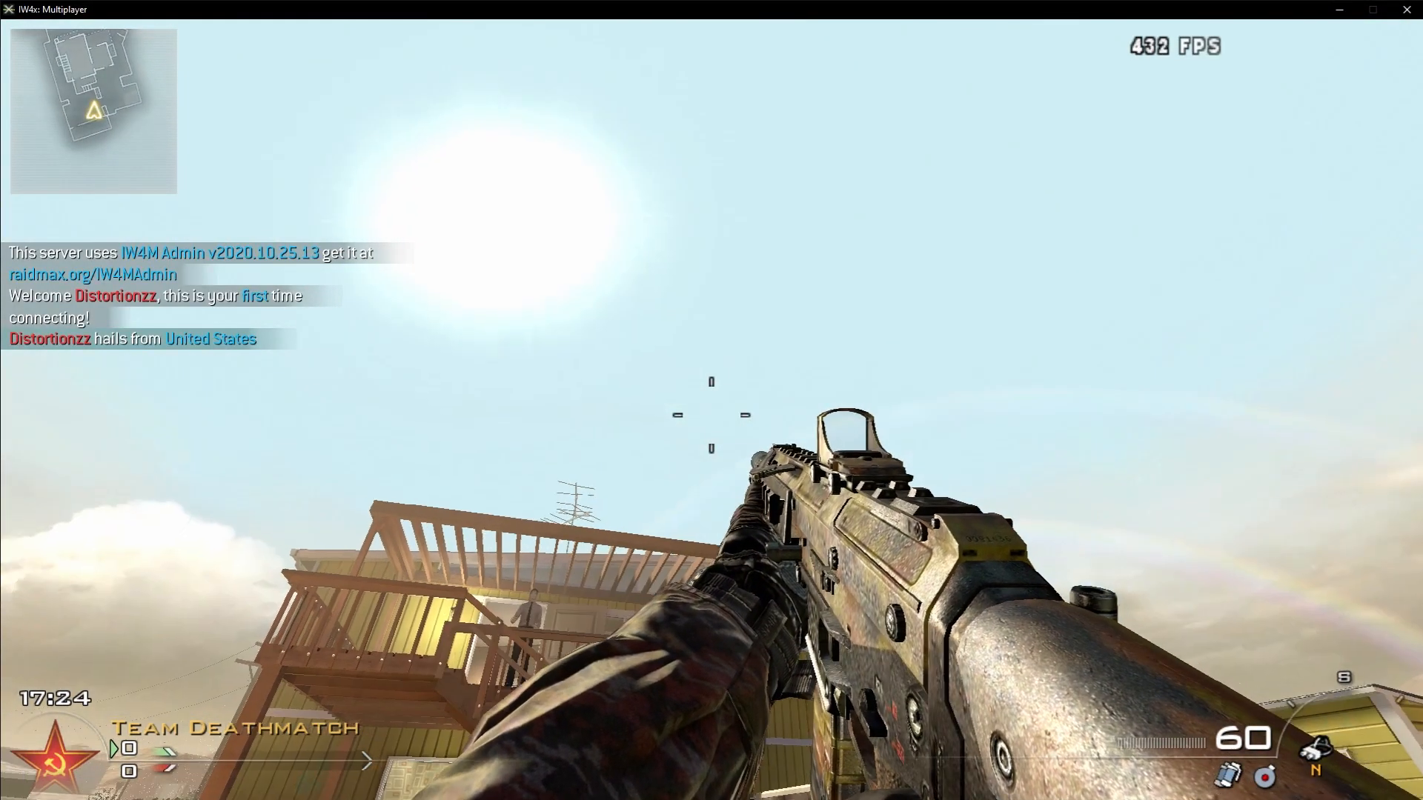
key("w")
key("w")
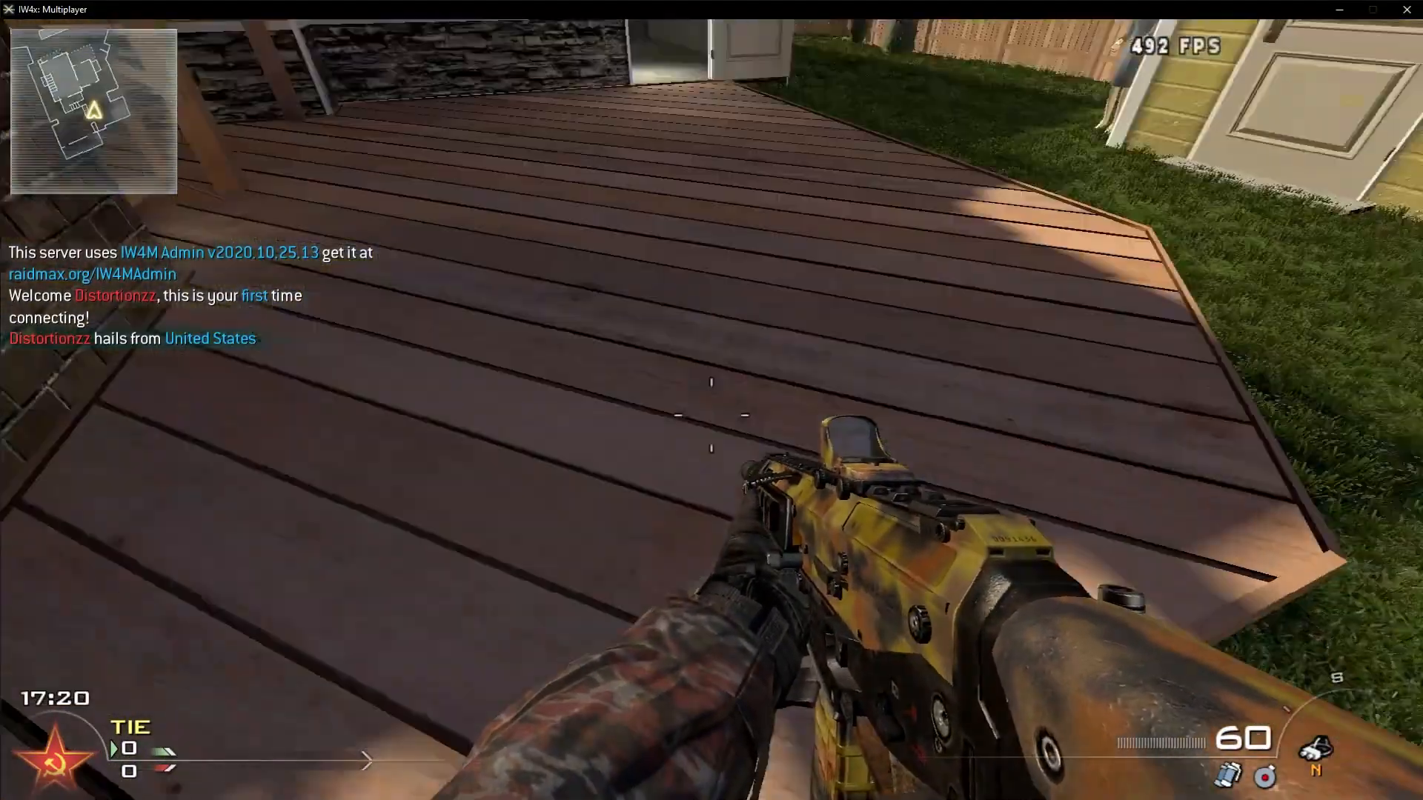
key("s")
key("d")
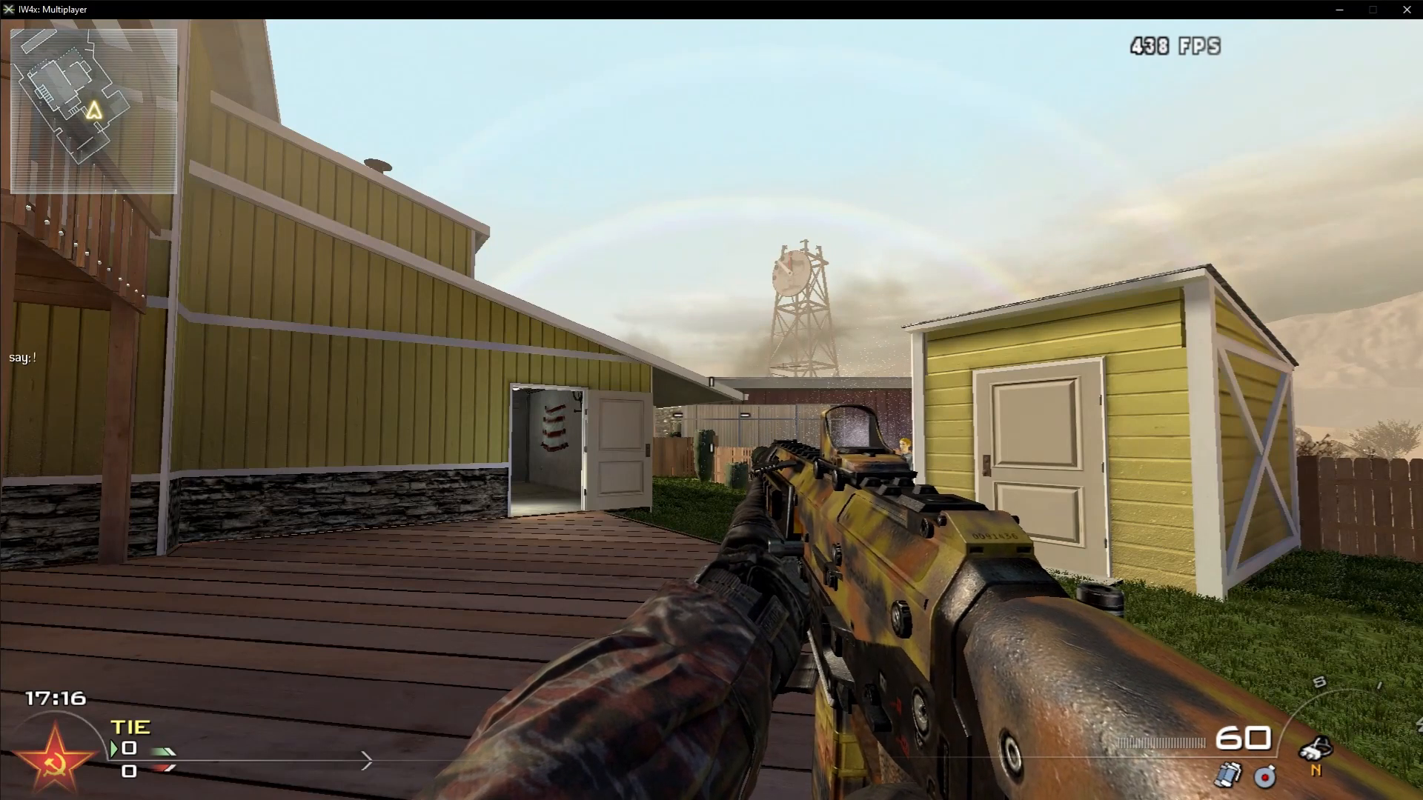
type("!owner")
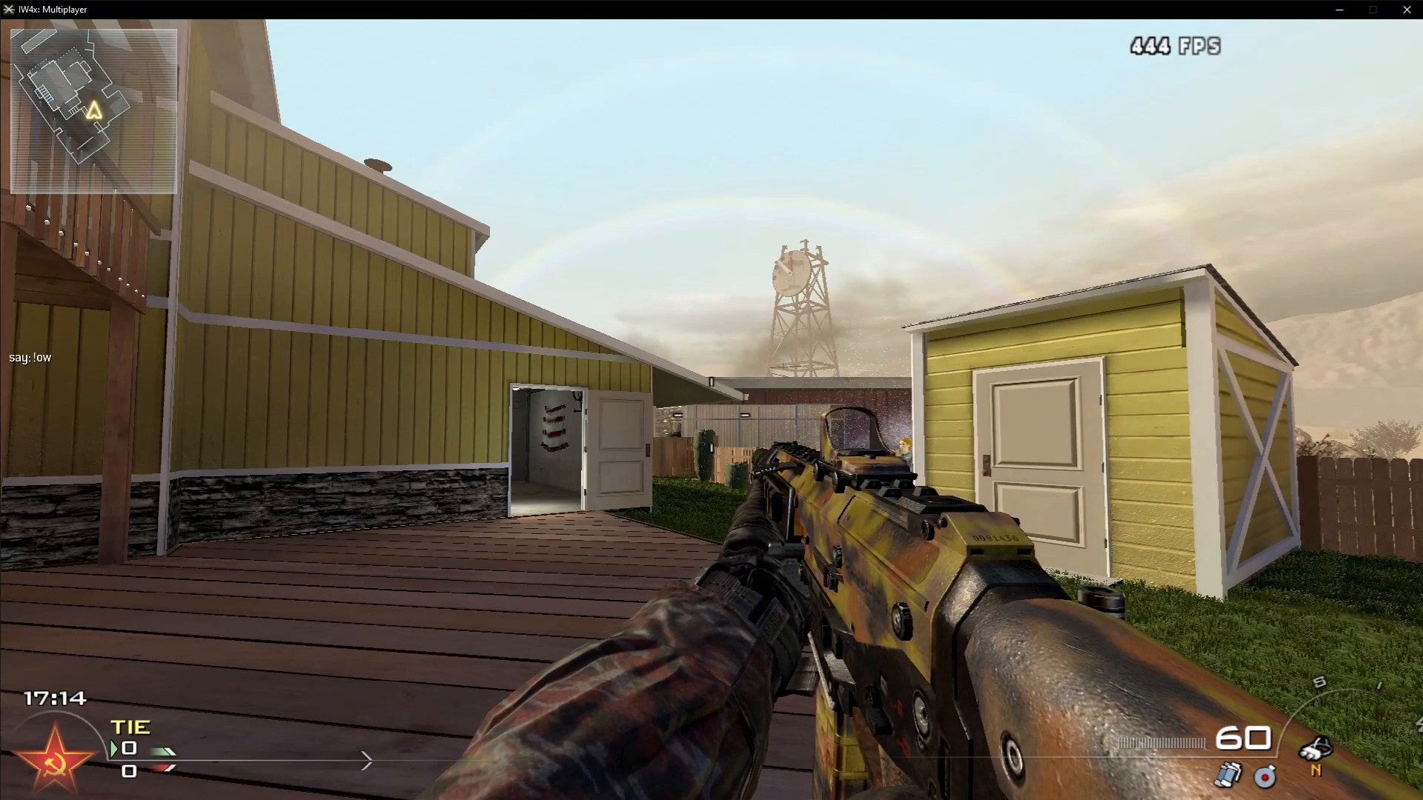
key("Return")
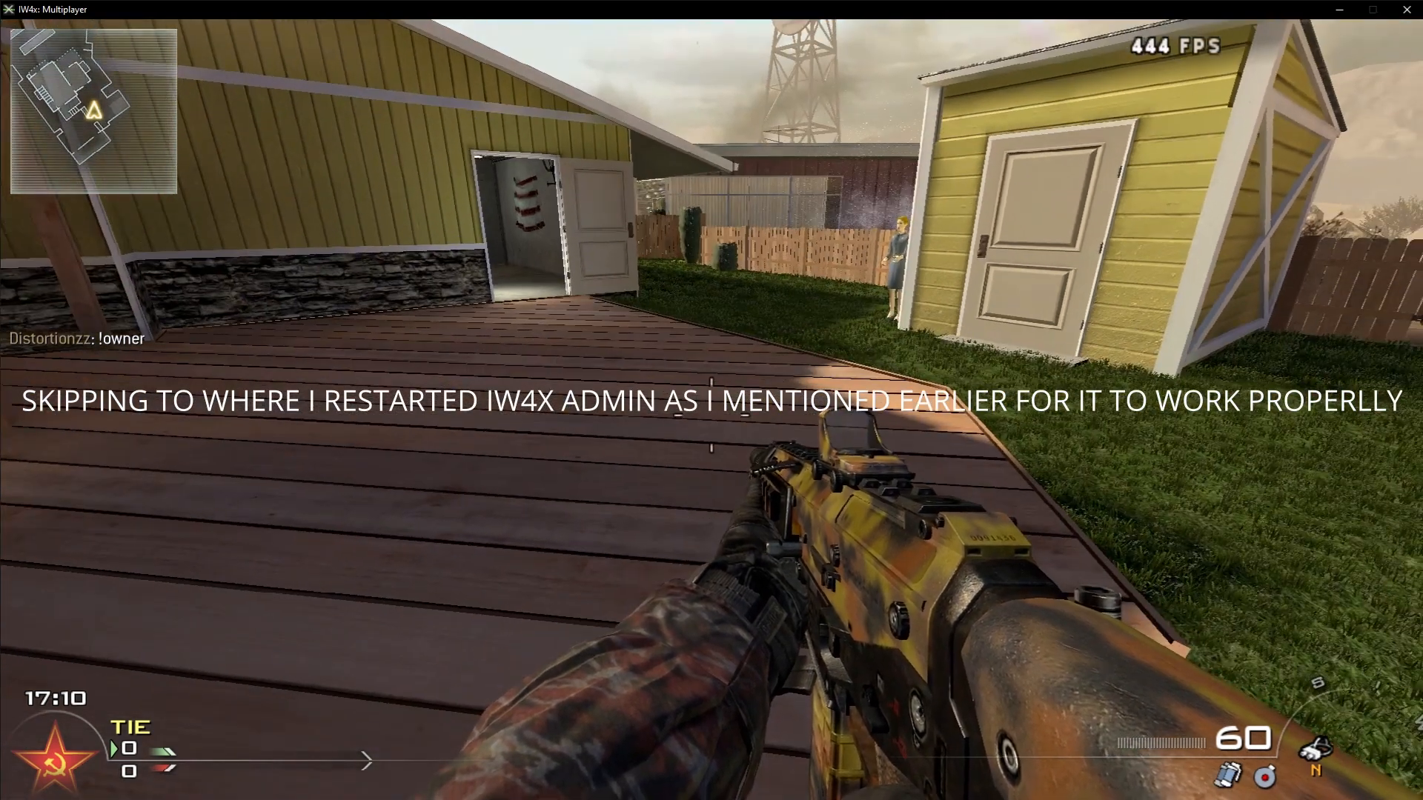
Step: Send !owner again through the in-game console, close it, and switch to the remote desktop
key("grave")
type("!owner")
key("Return")
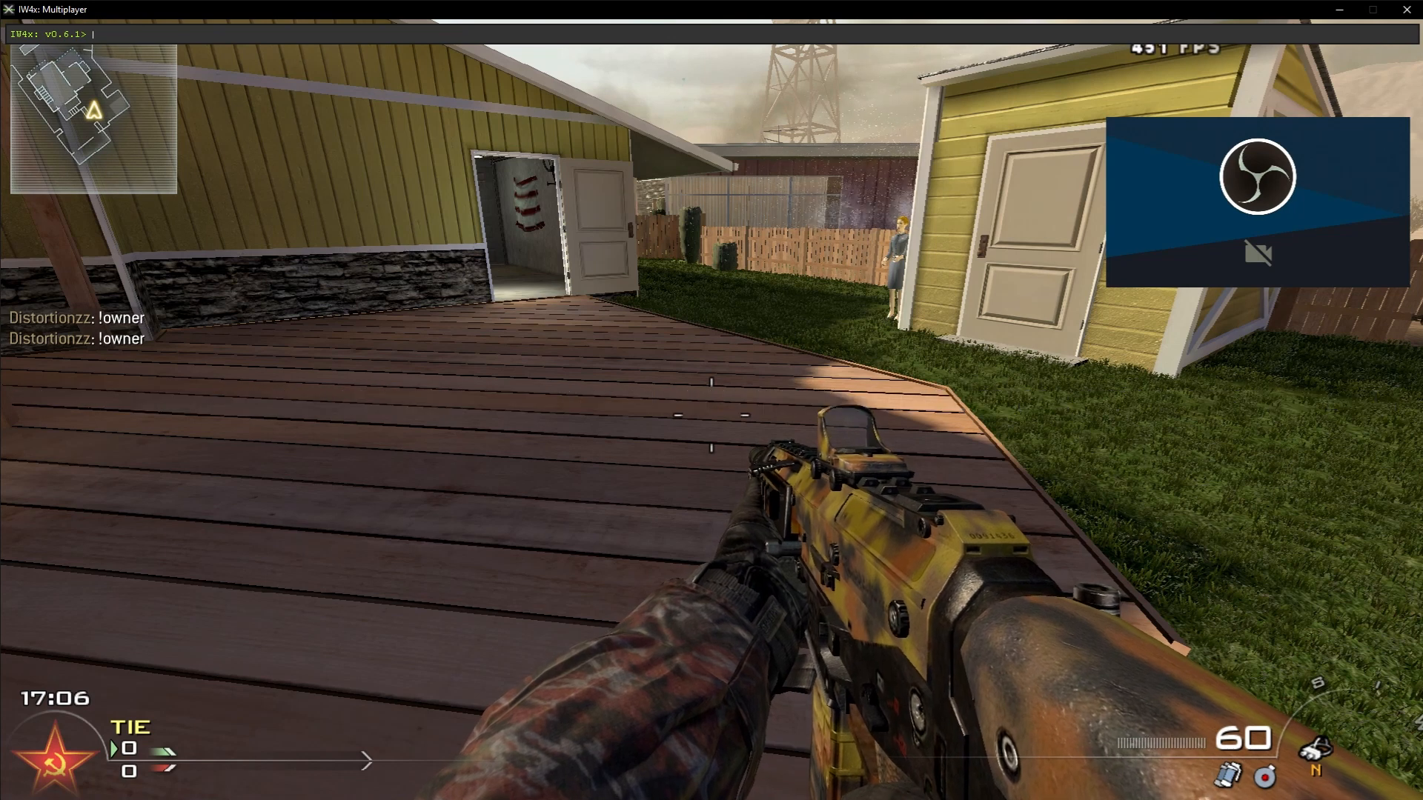
key("shift+grave")
key("grave")
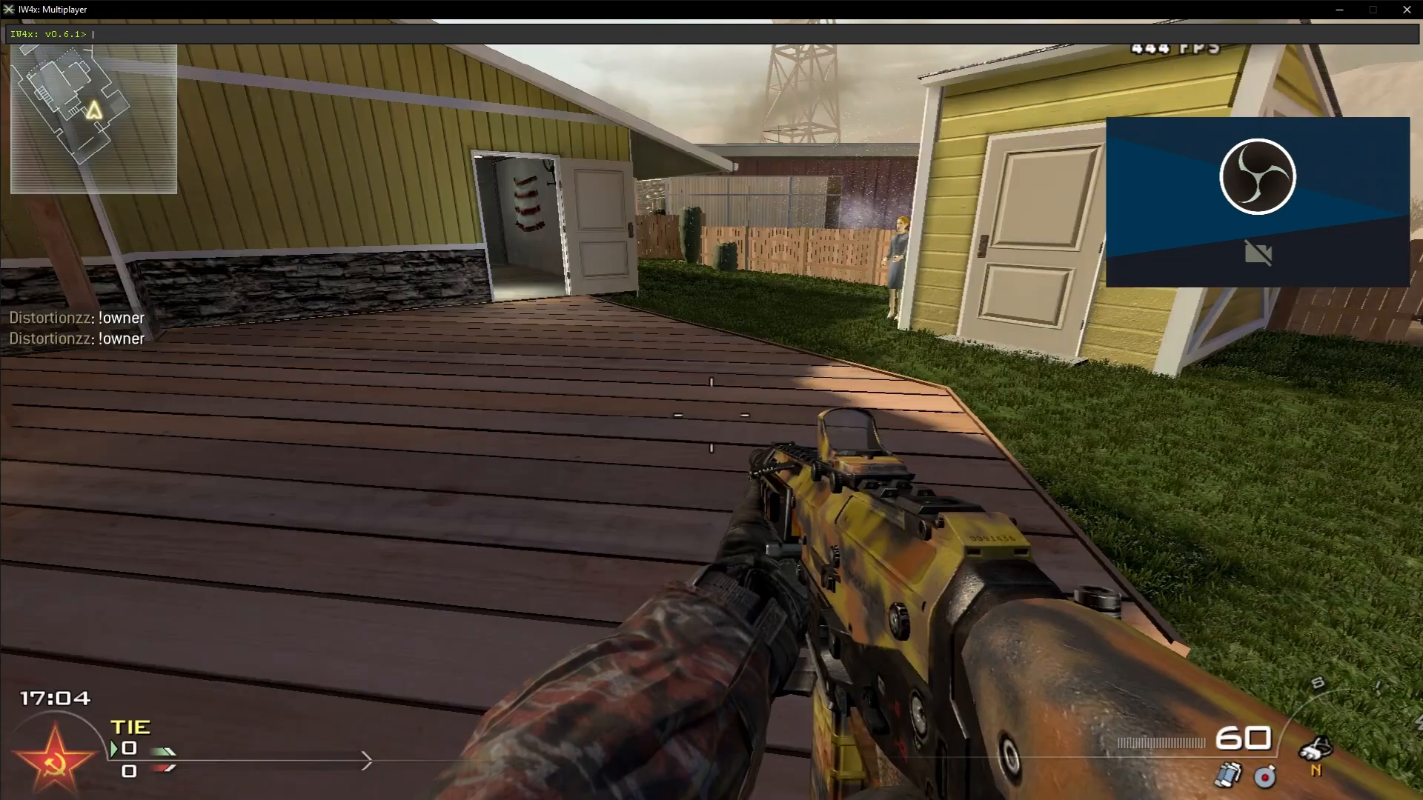
key("grave")
key("alt+Tab")
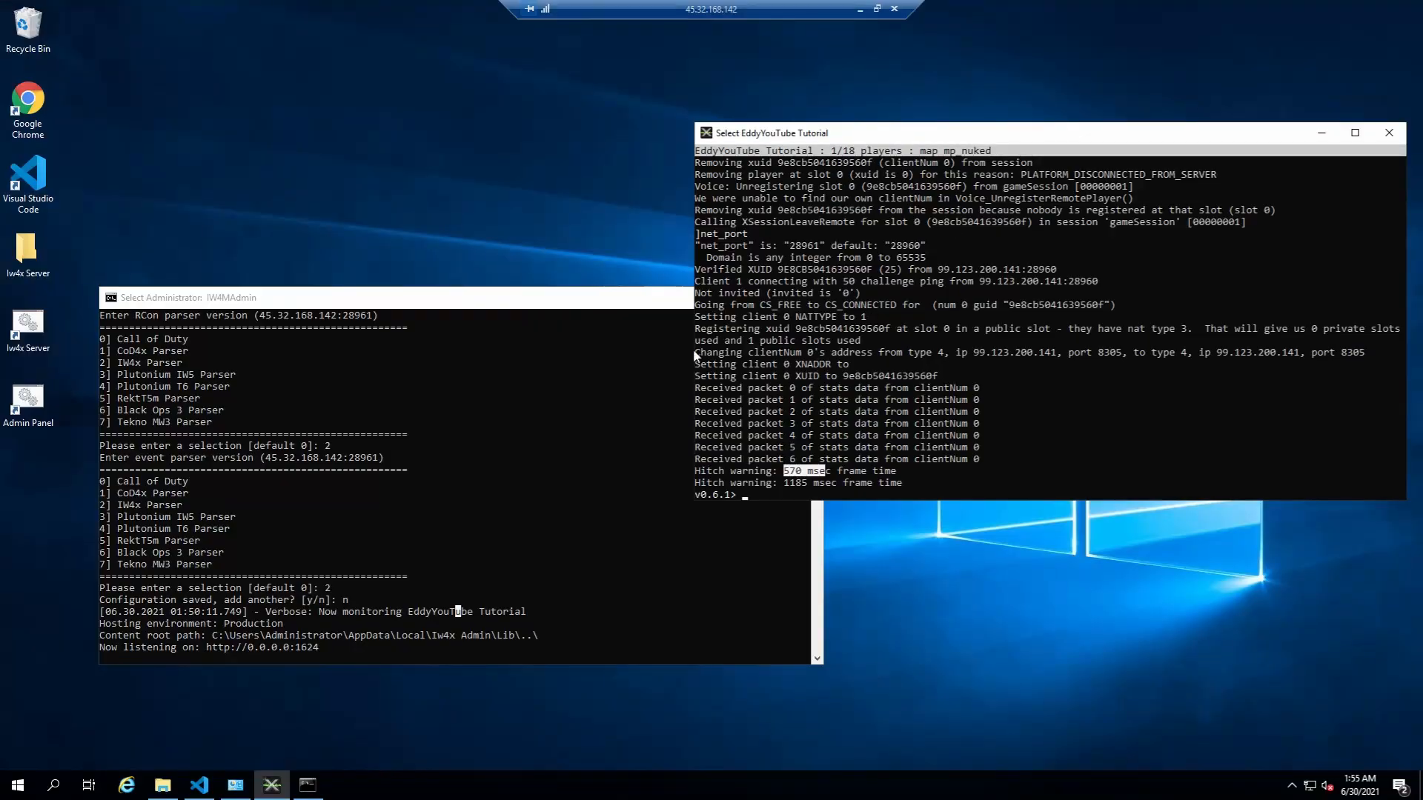
Step: Close the running IW4MAdmin console and relaunch it from the Admin Panel shortcut
left_click(503, 519)
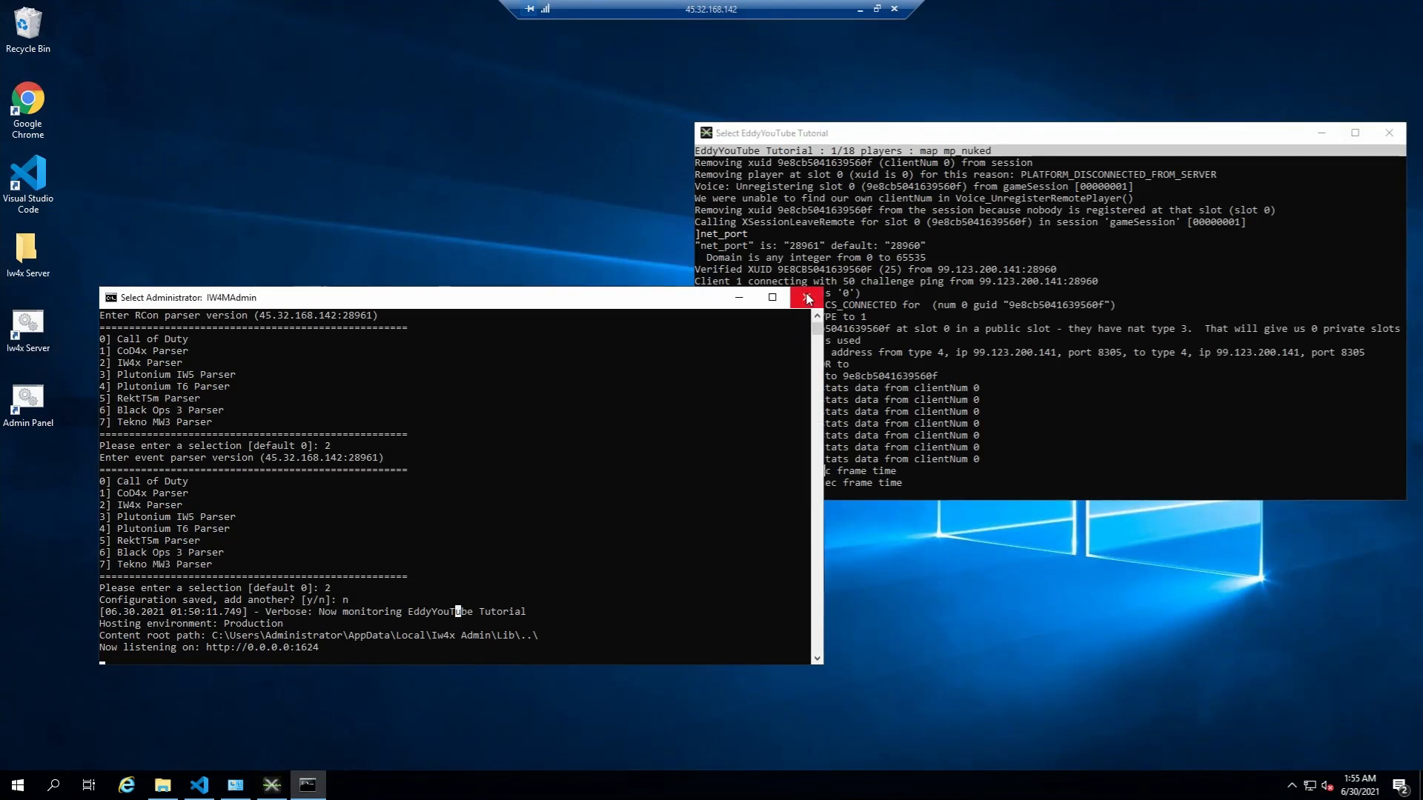
left_click(806, 298)
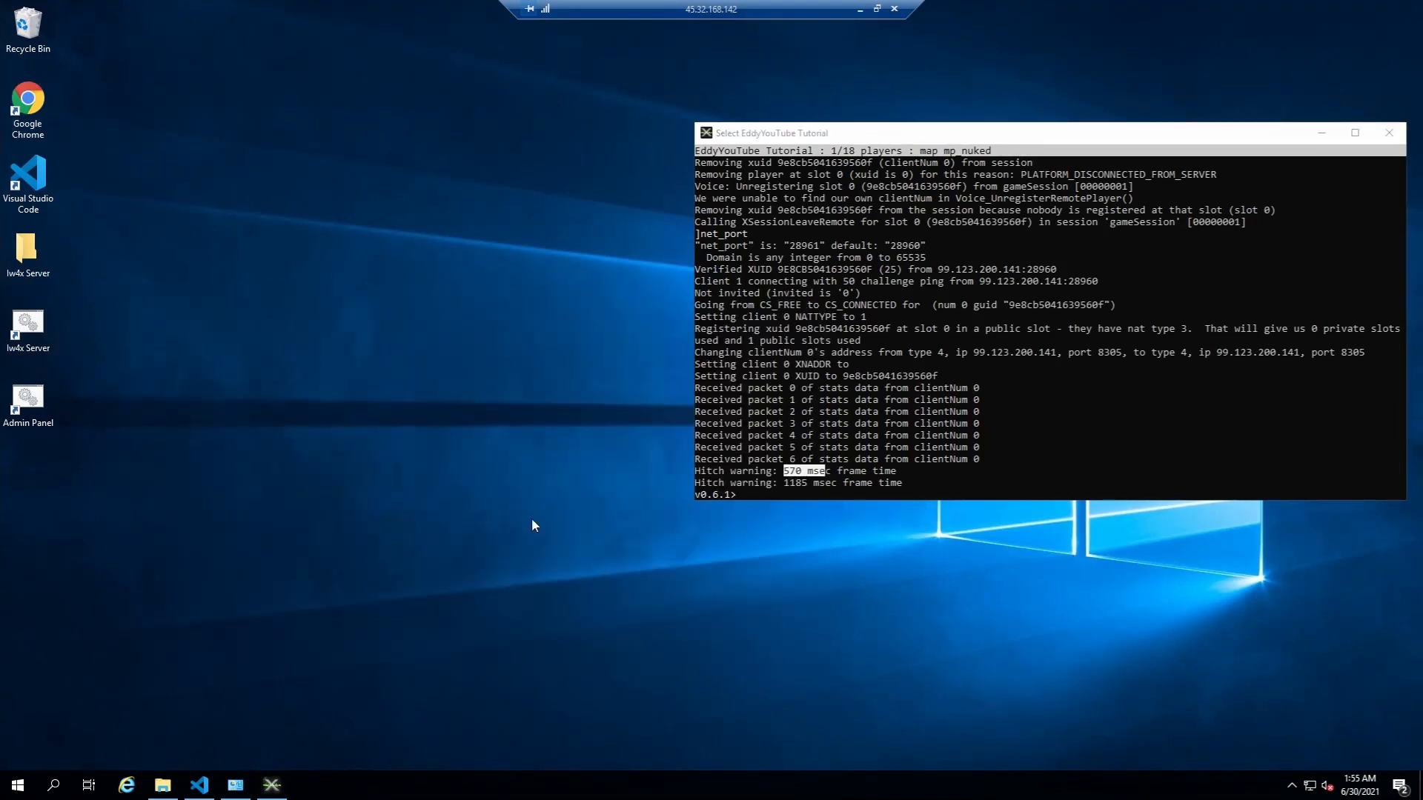
double_click(28, 400)
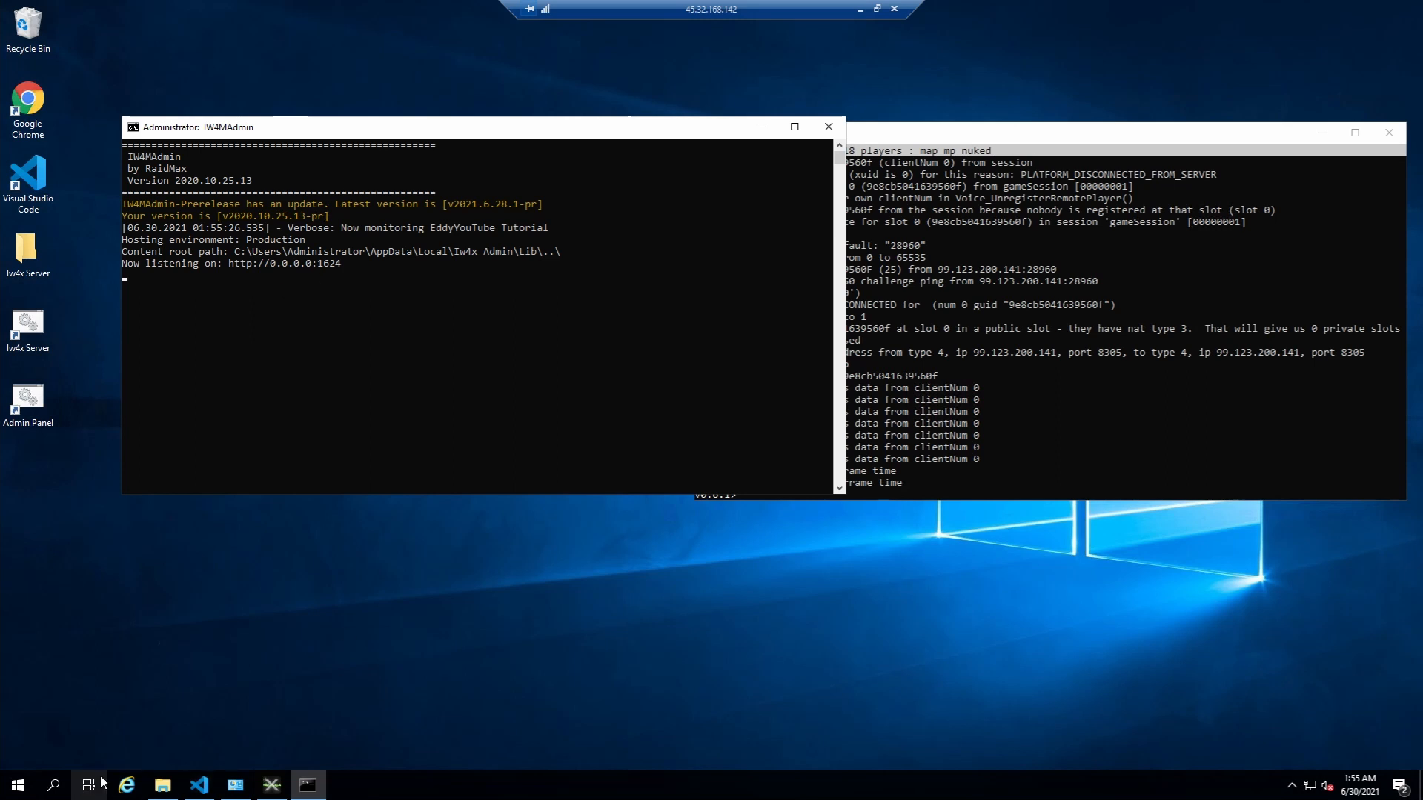
double_click(28, 100)
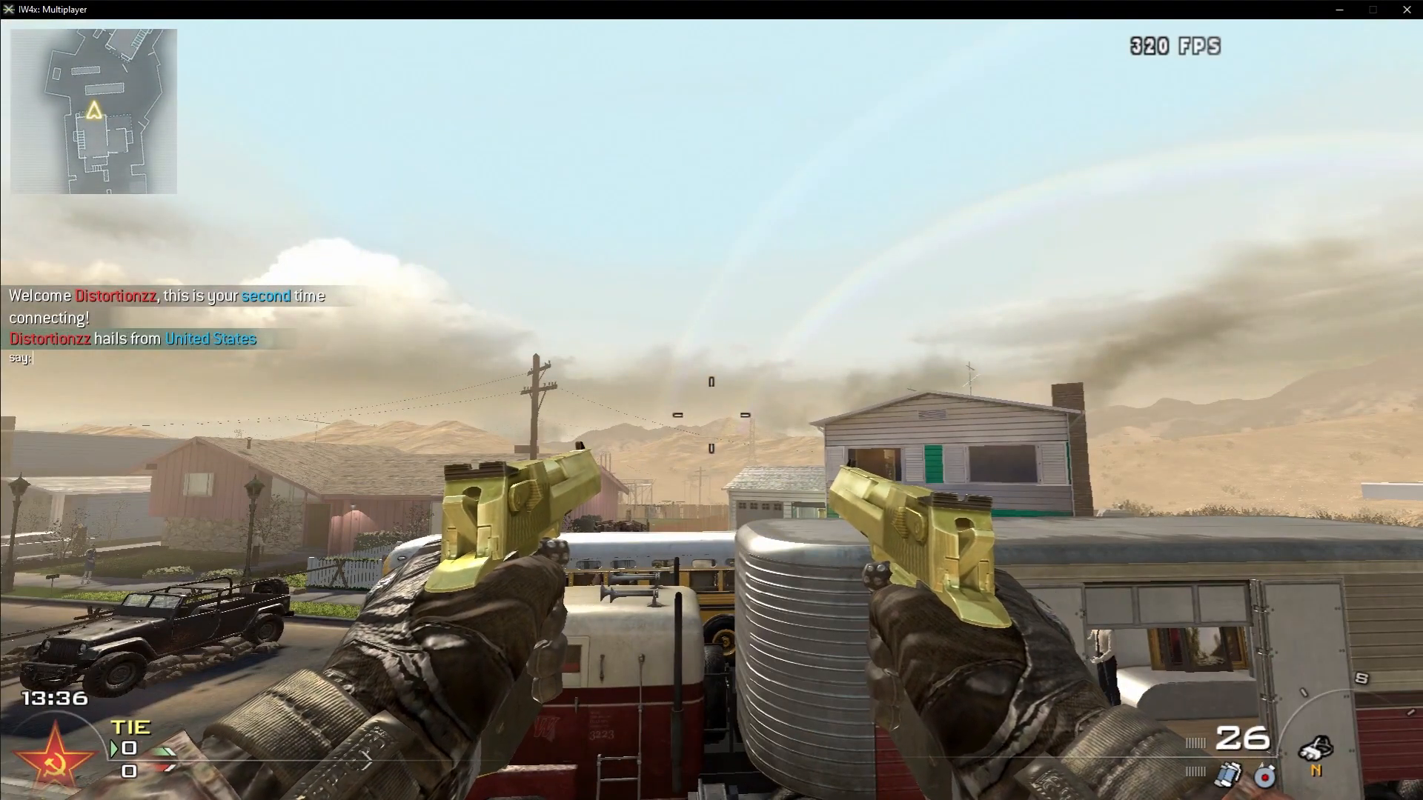
Step: Send !owner in chat to claim the server, then run across the lawn into the green house
type("tionzz: !owner")
key("Return")
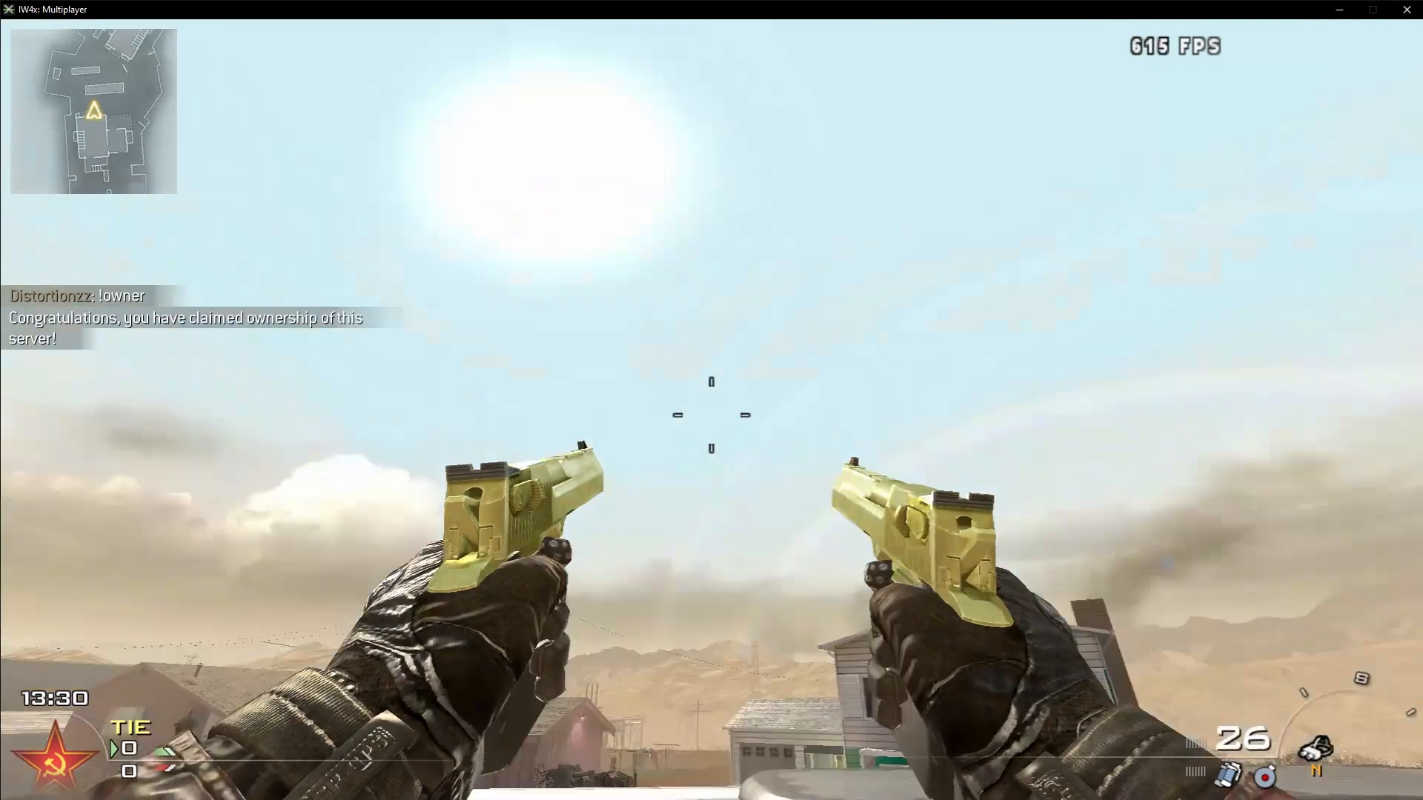
key("w")
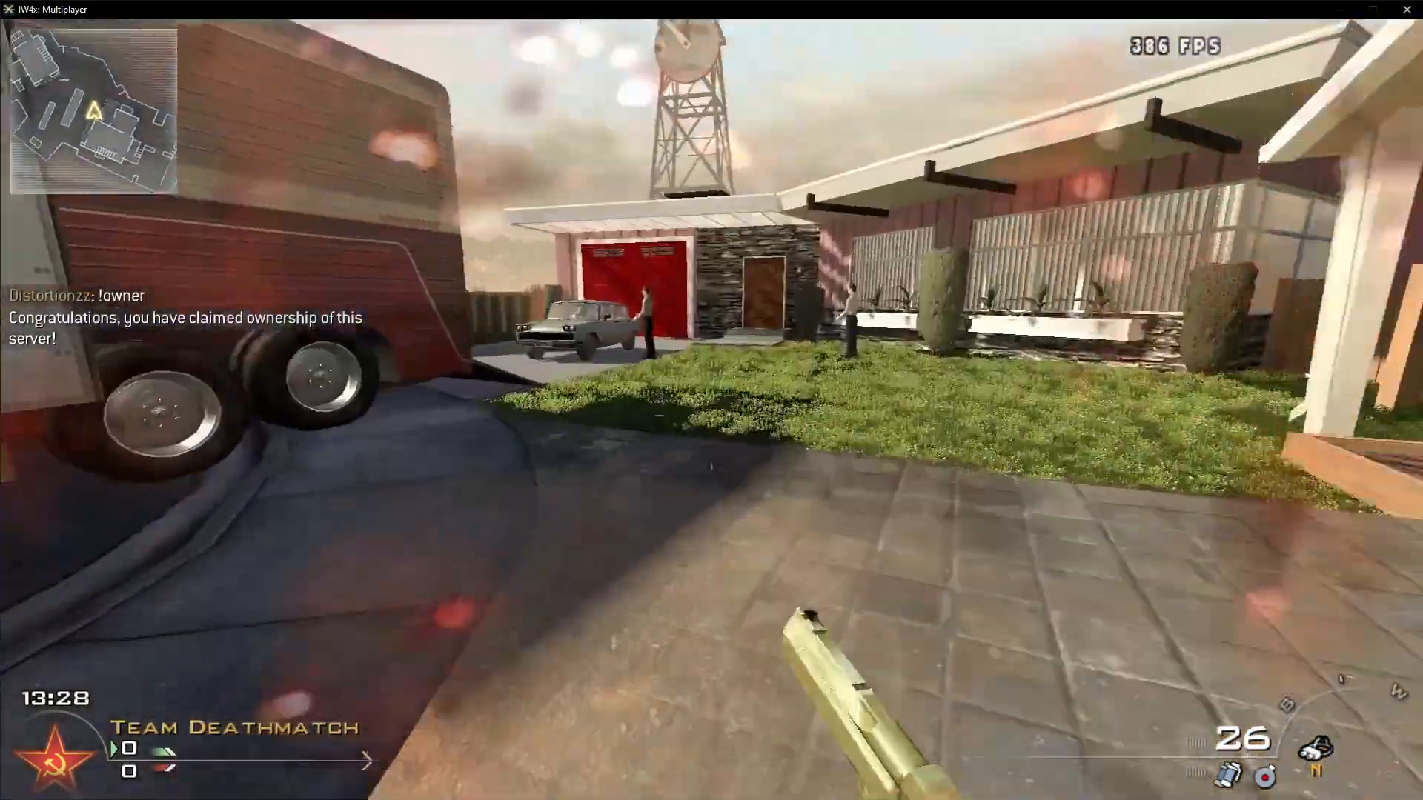
key("1")
key("space")
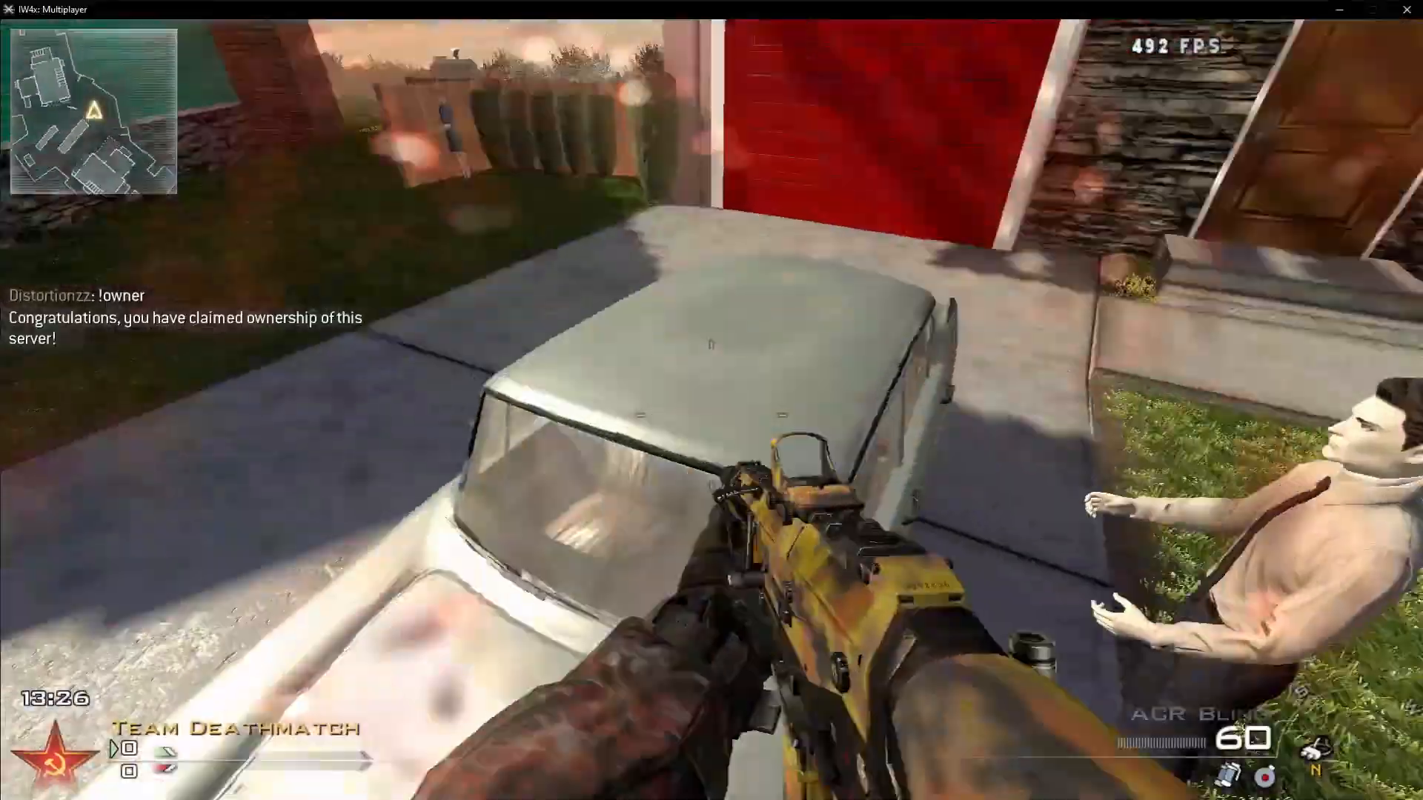
key("2")
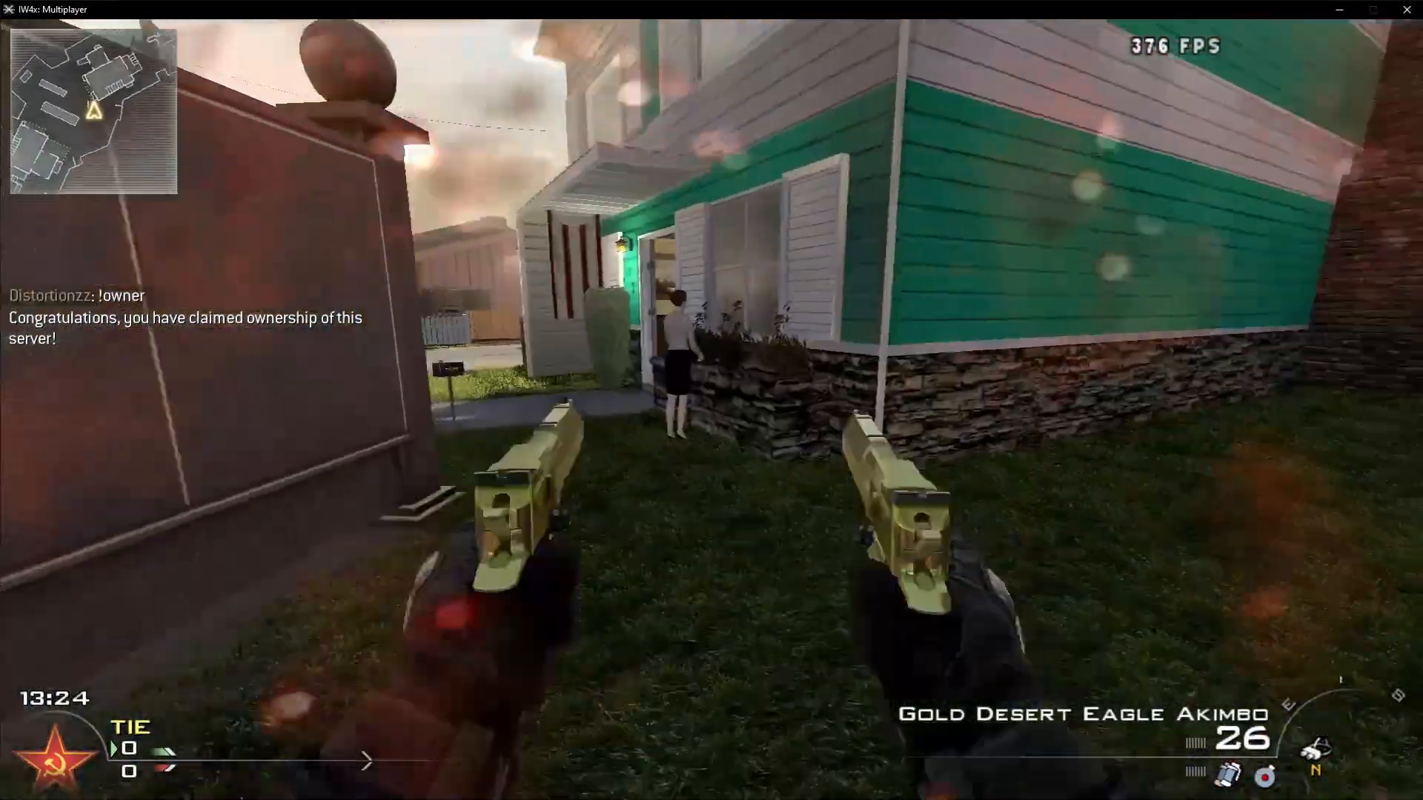
key("1")
key("w")
key("2")
Step: Run through the house, past the shed and through the white garage toward the bus
key("1")
key("2")
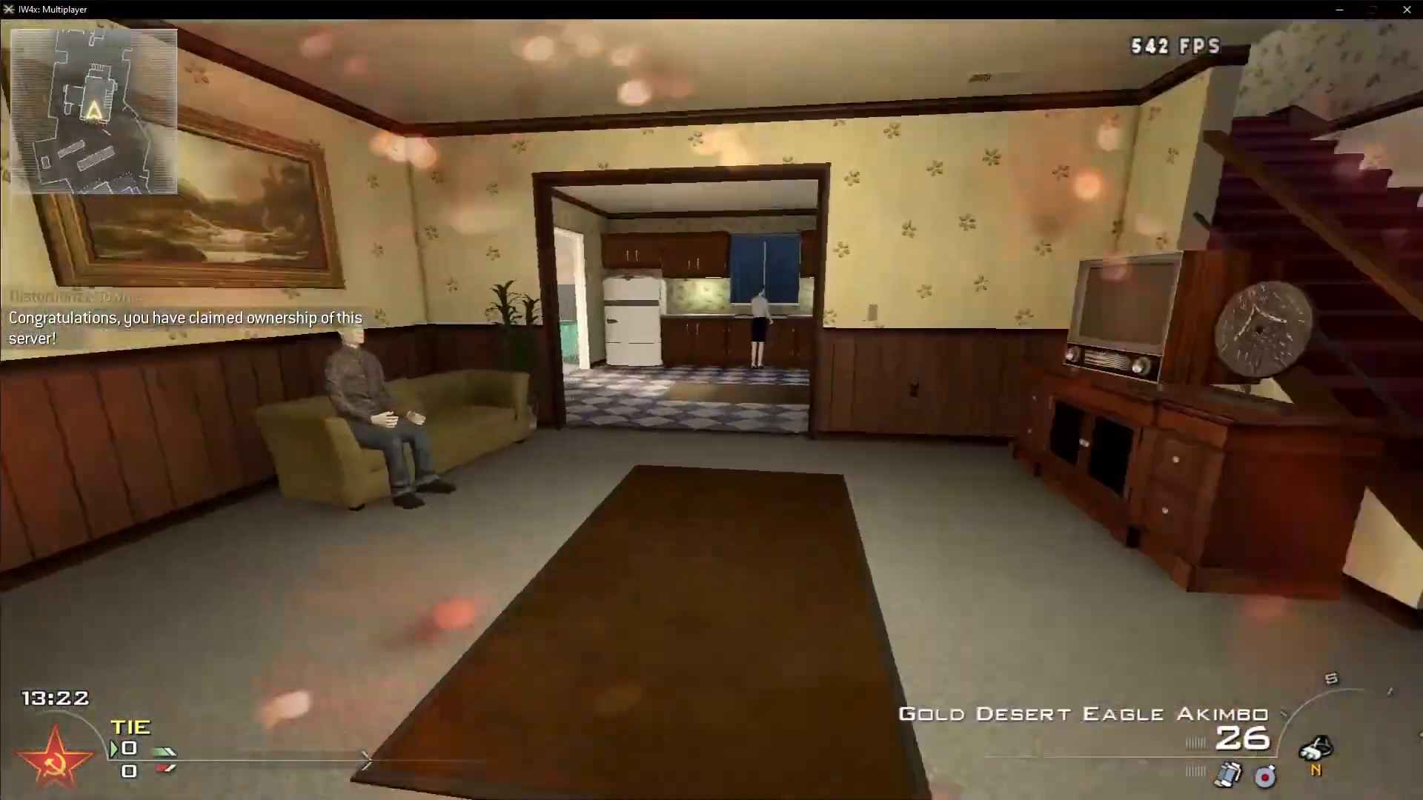
key("1")
key("w")
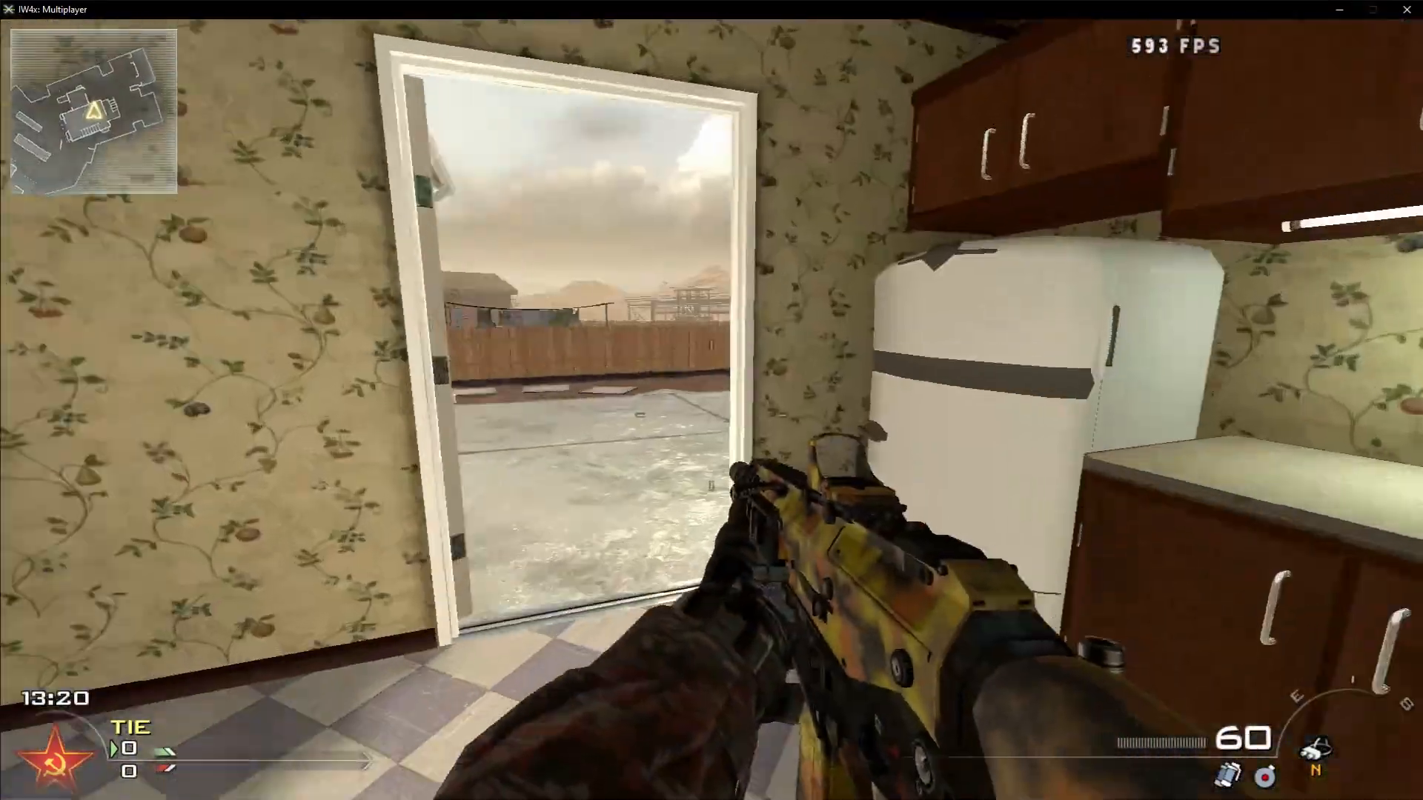
key("w")
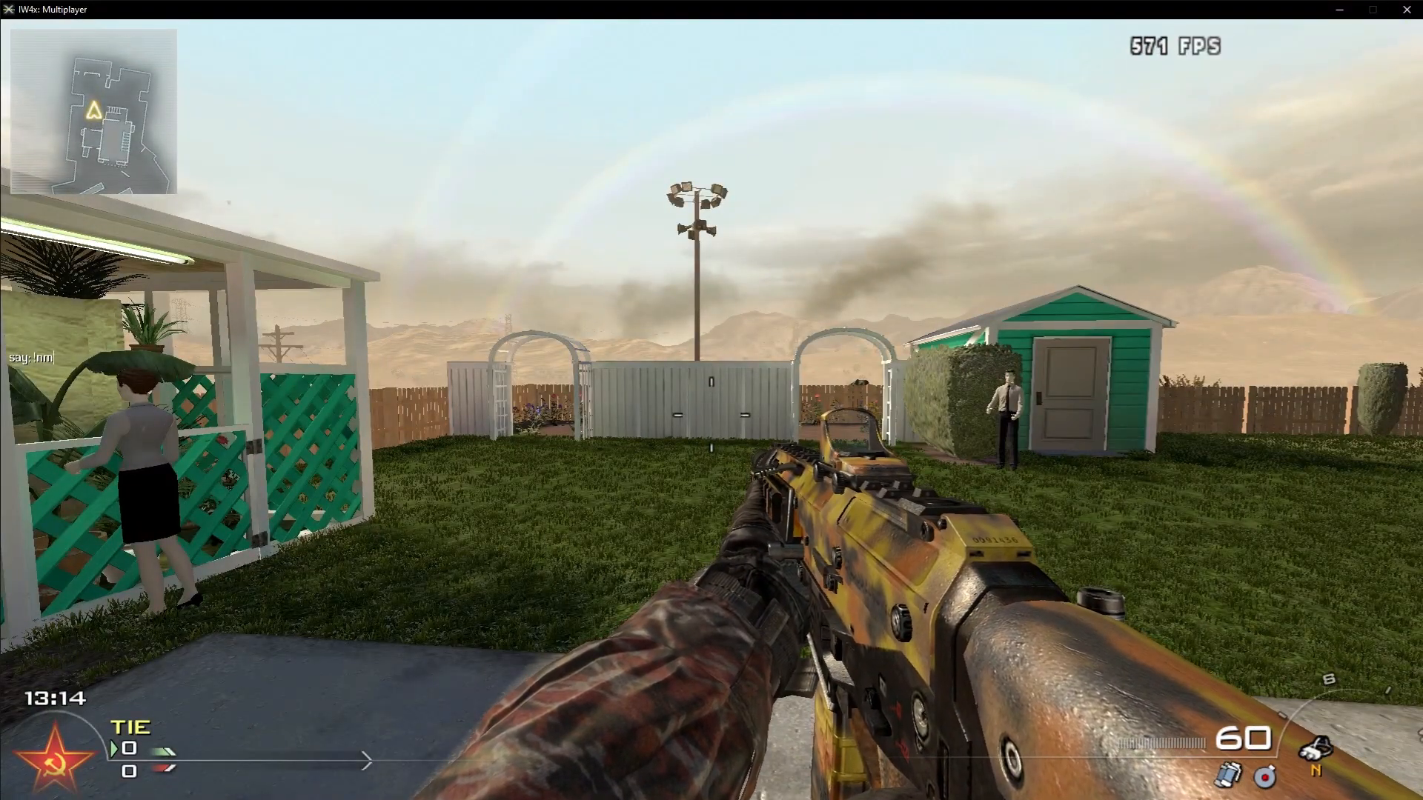
key("w")
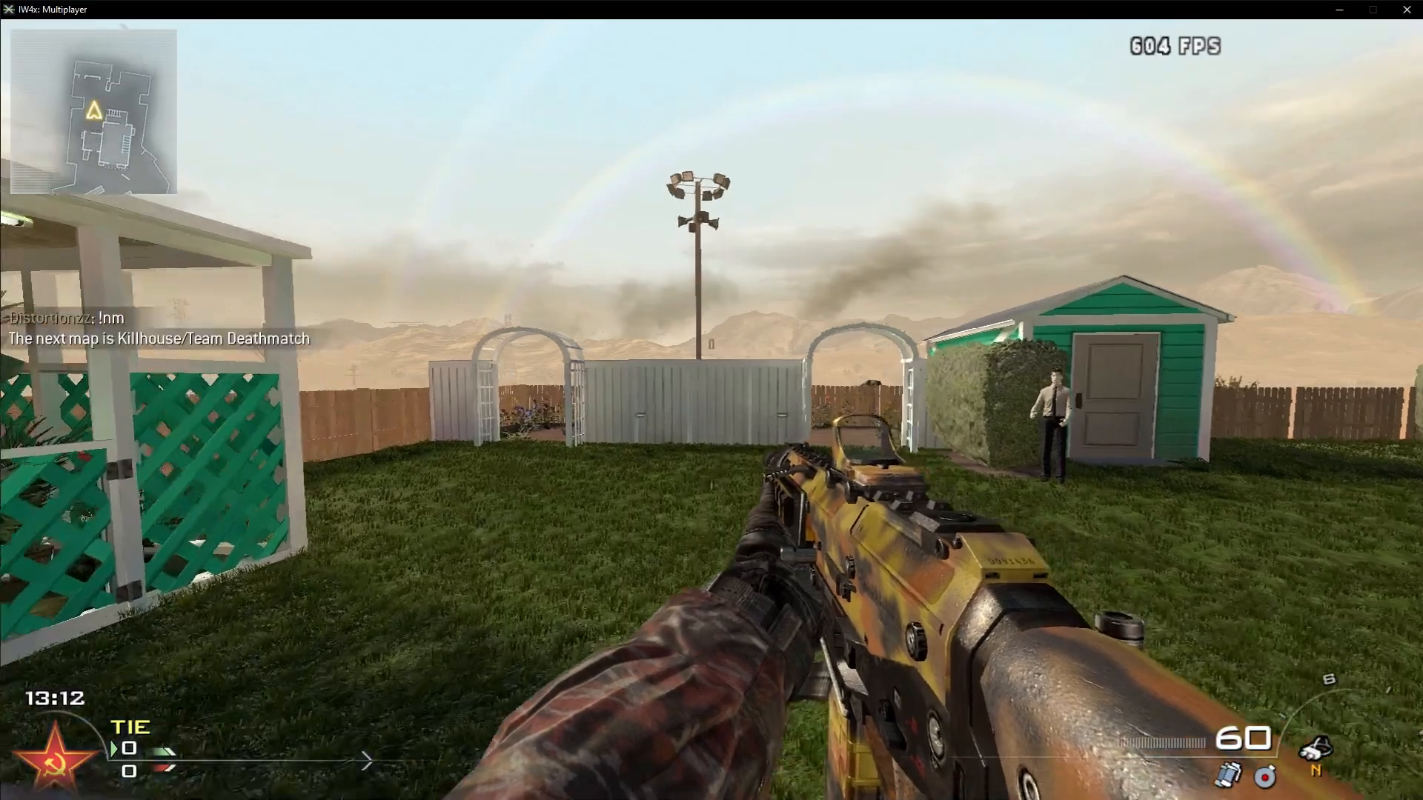
key("1")
key("1")
key("w")
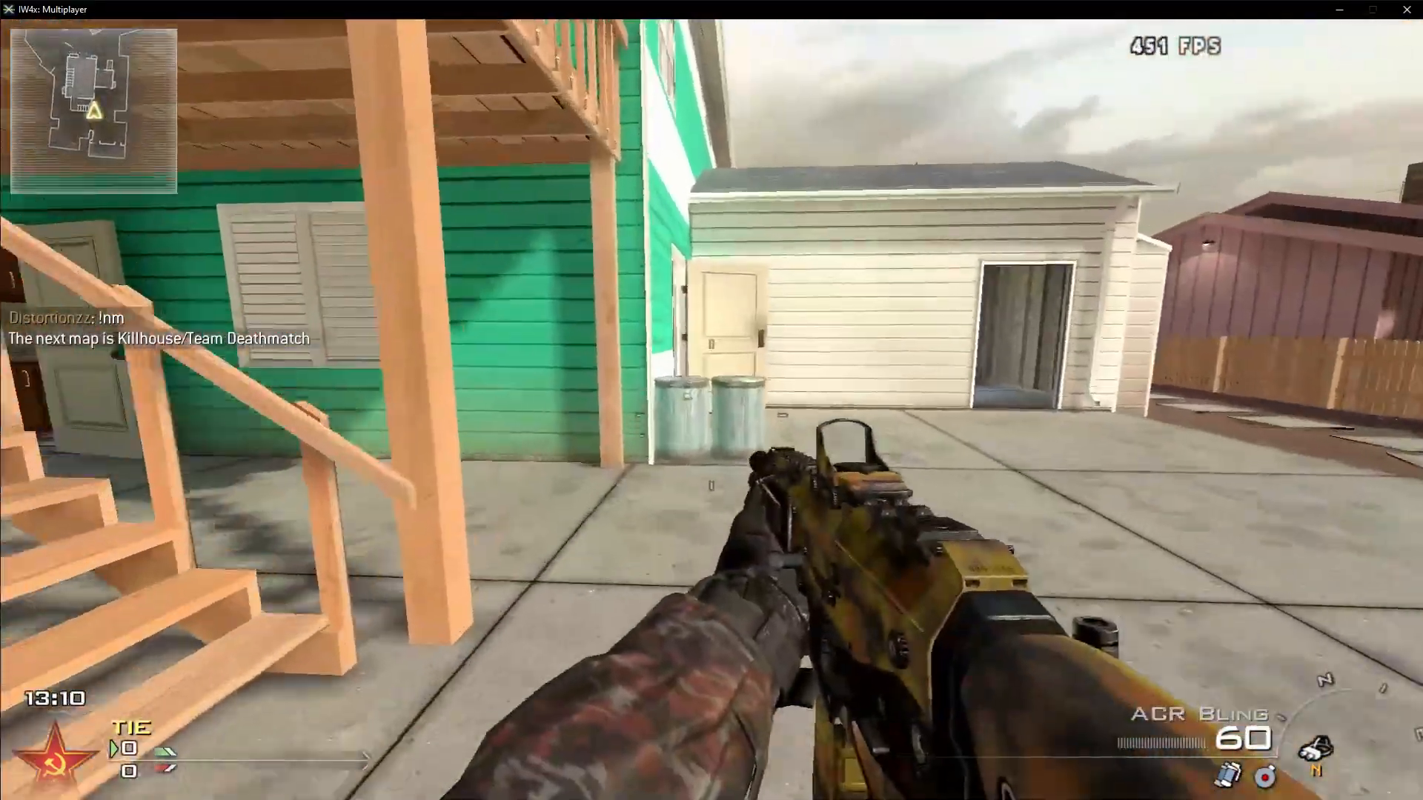
key("w")
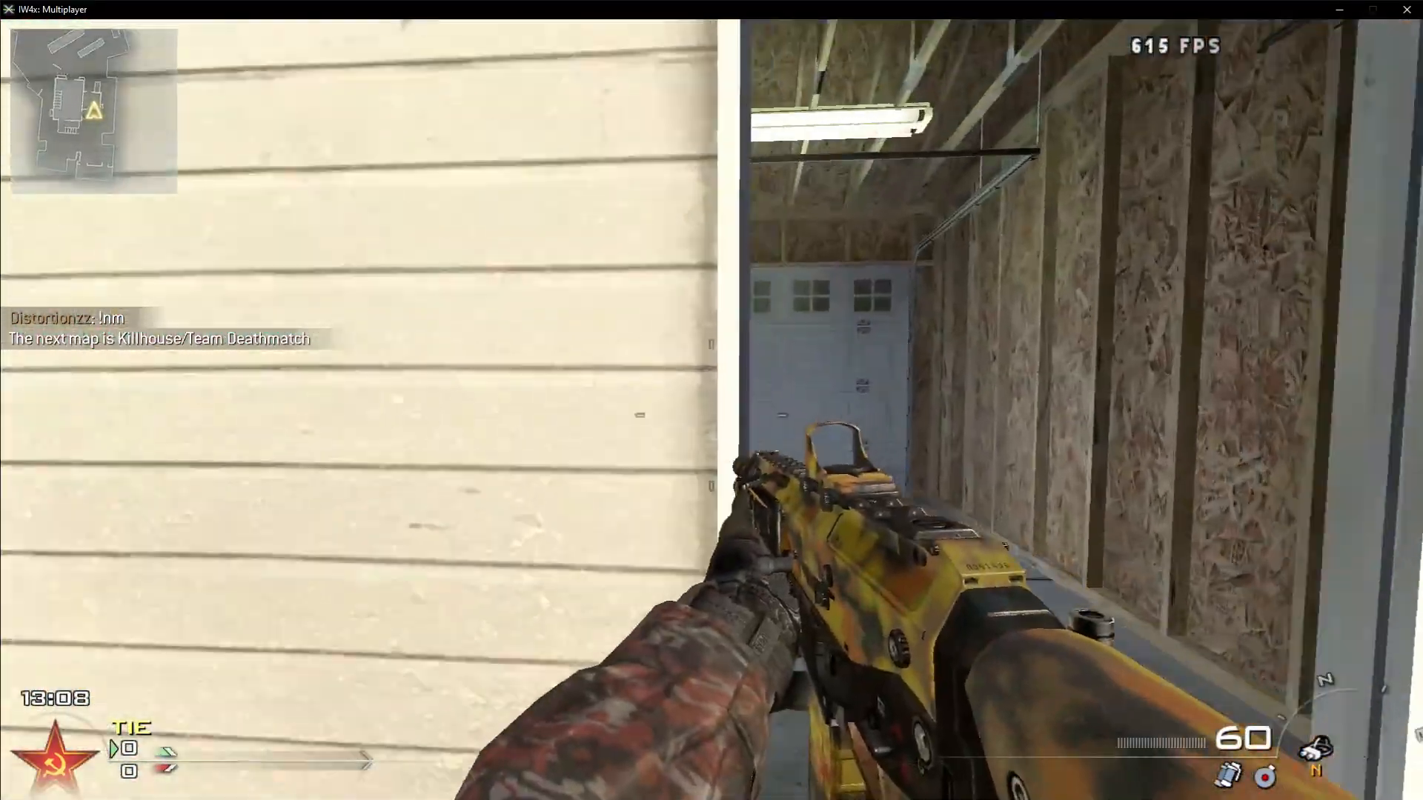
Step: Fast-restart the map with !fr, spawn with Custom Class 8, and check the scoreboard
type("w")
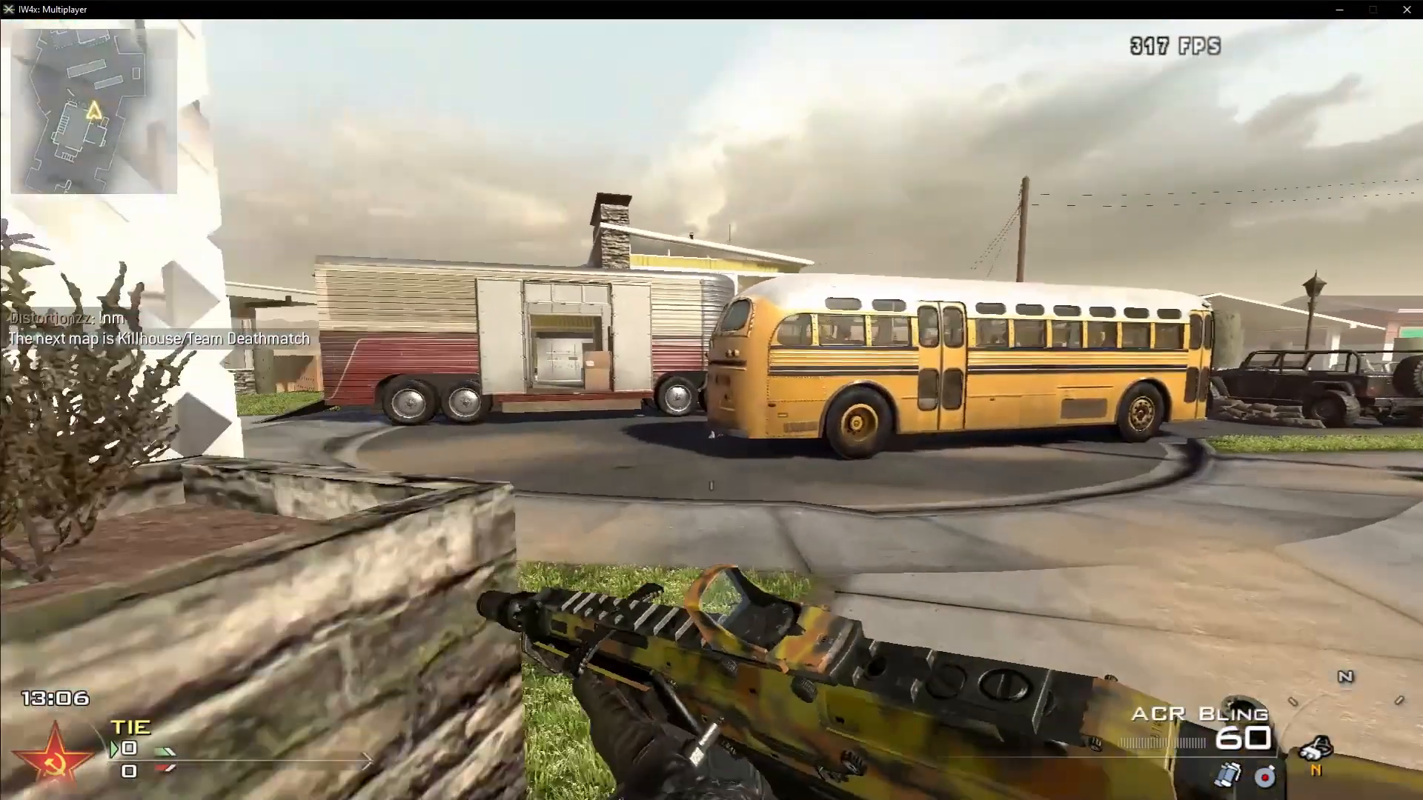
type("t!")
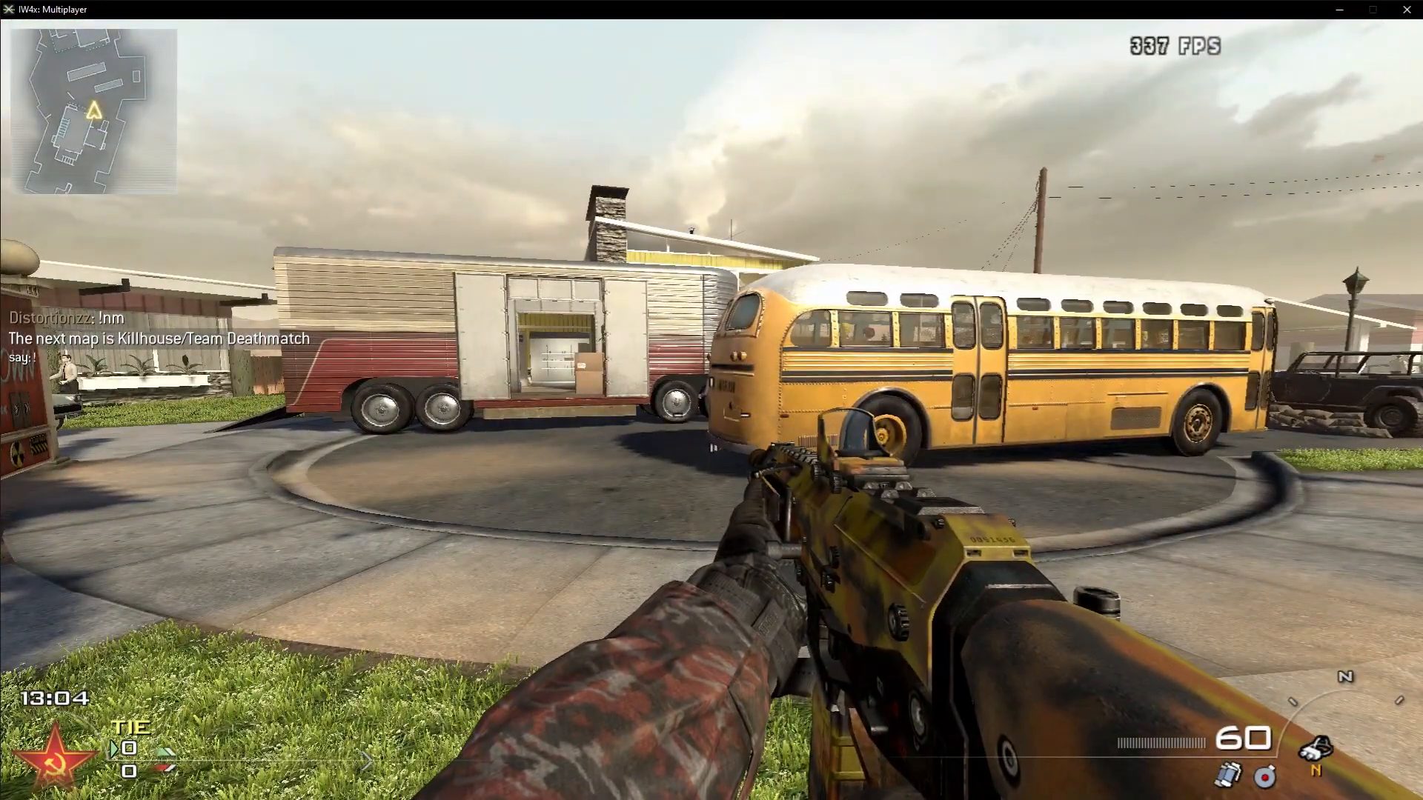
type("ff")
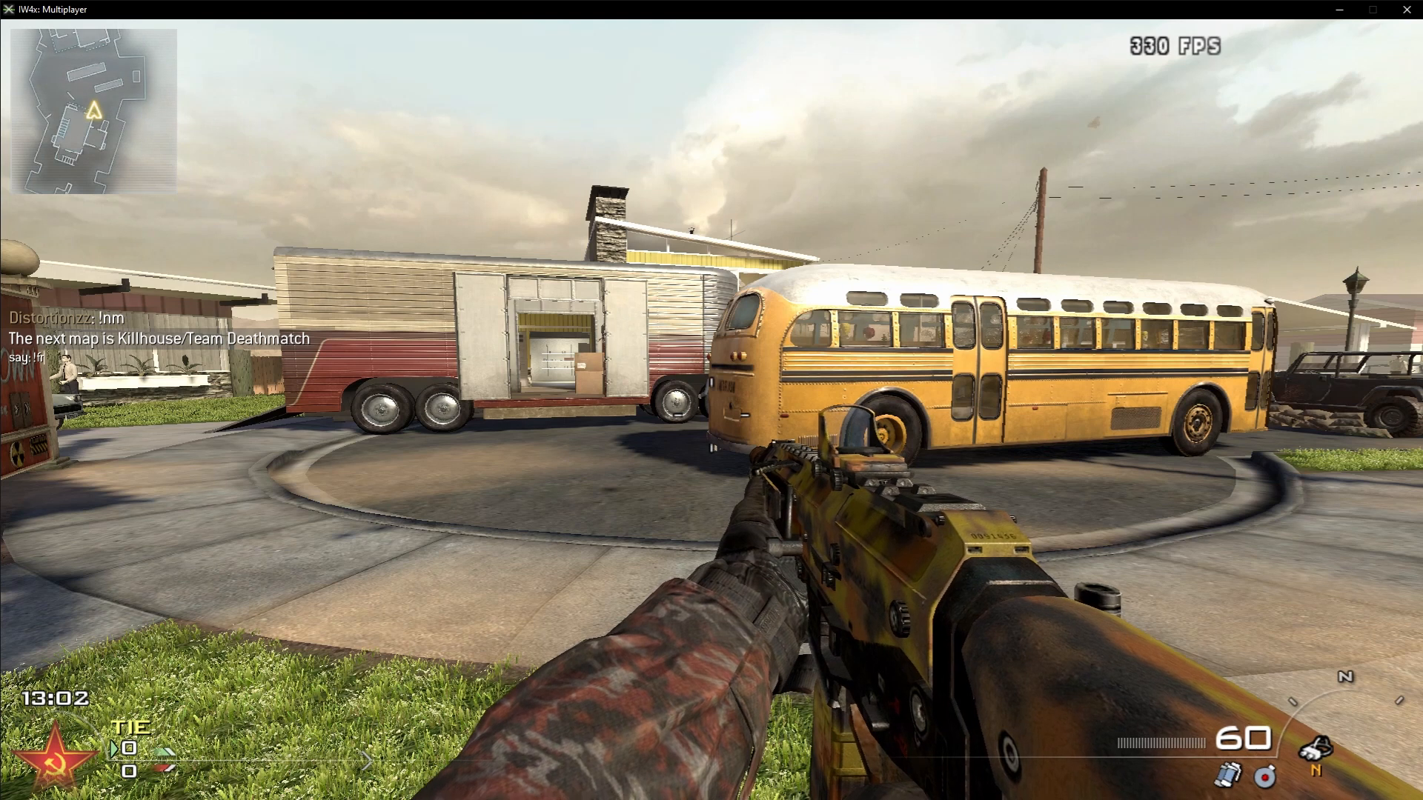
key("Return")
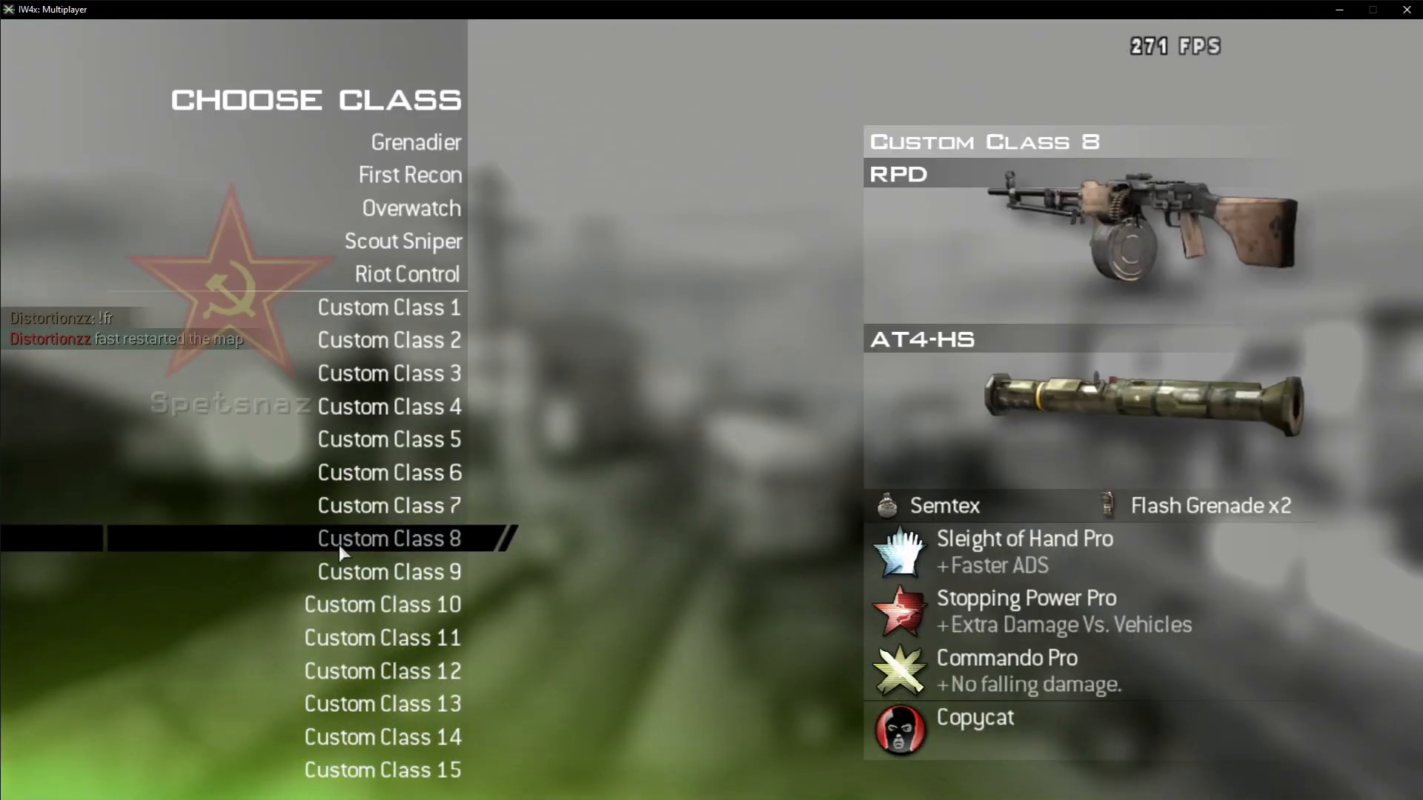
left_click(341, 541)
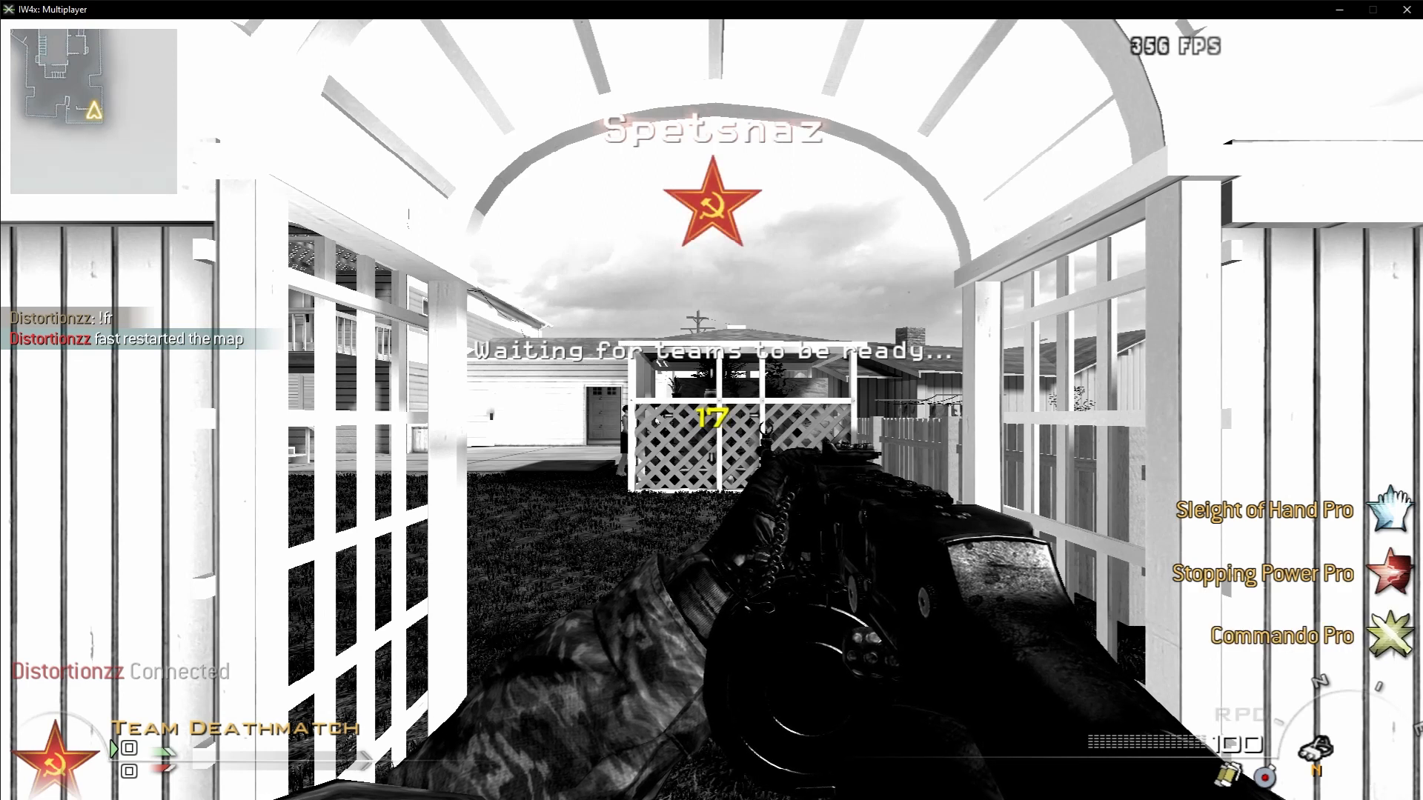
key("Tab")
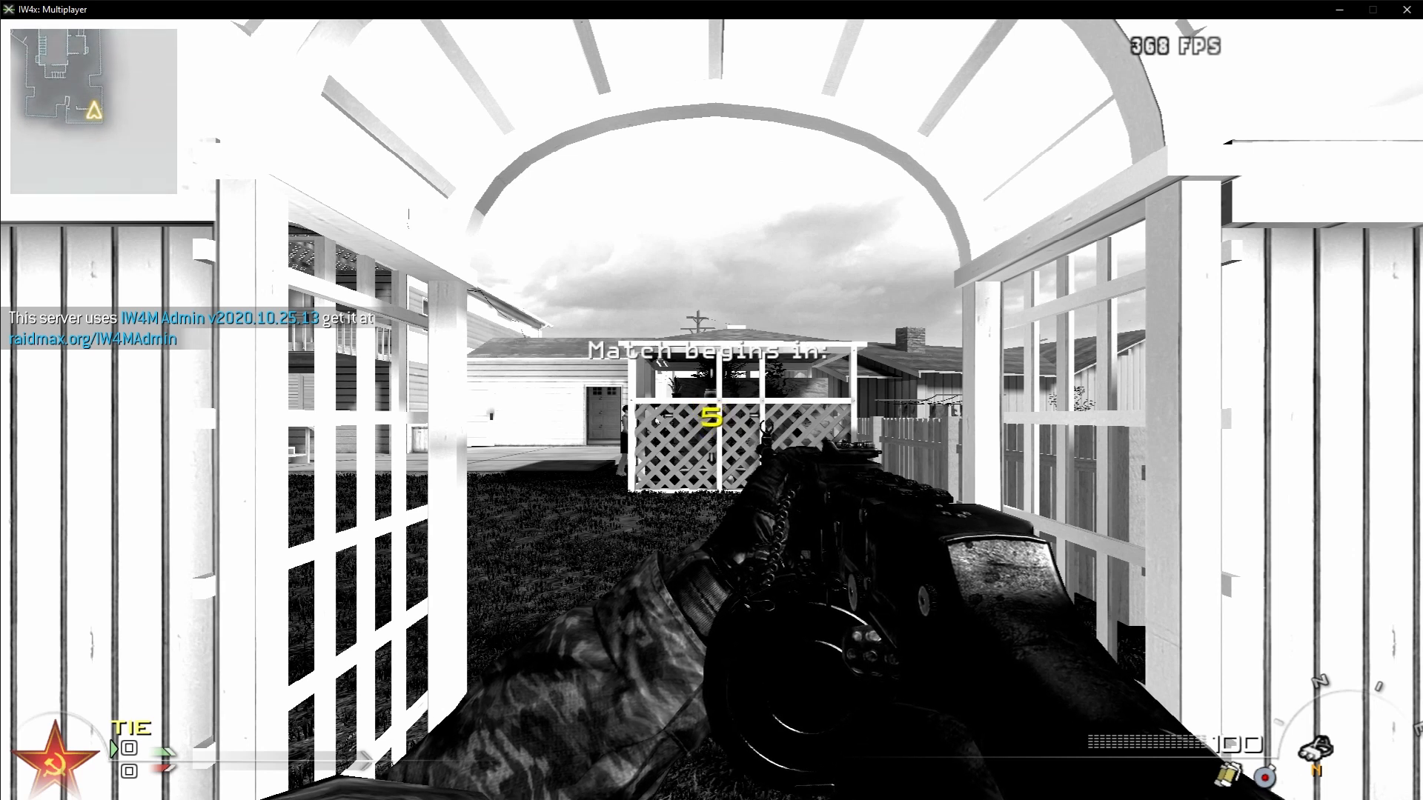
key("Tab")
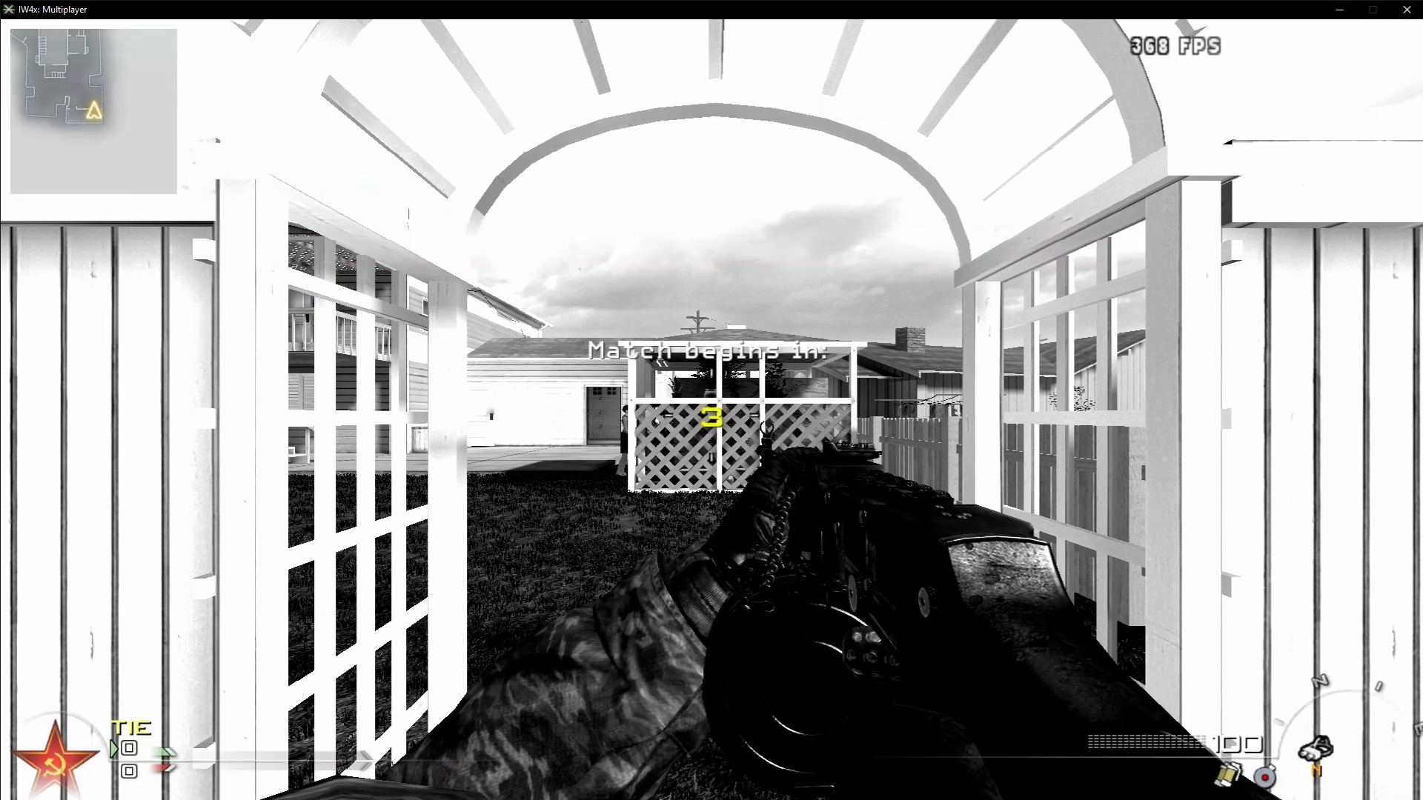
key("alt+Tab")
key("alt+Tab")
key("alt+Tab")
key("alt+Tab")
key("alt+Tab")
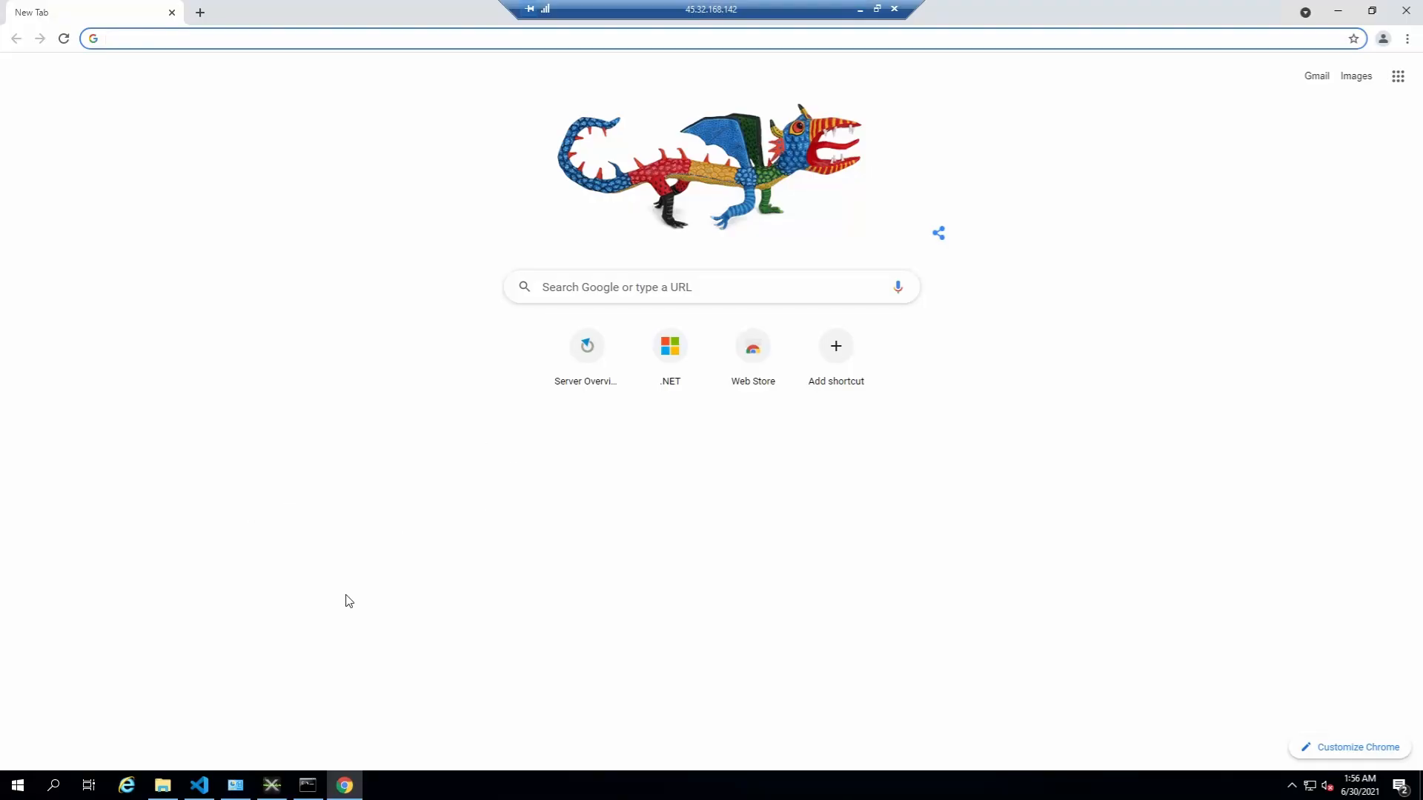
Step: Check EddyYouTube Tutorial on Nuketown at 1/18 players in Server Overview, then open Help
left_click(343, 579)
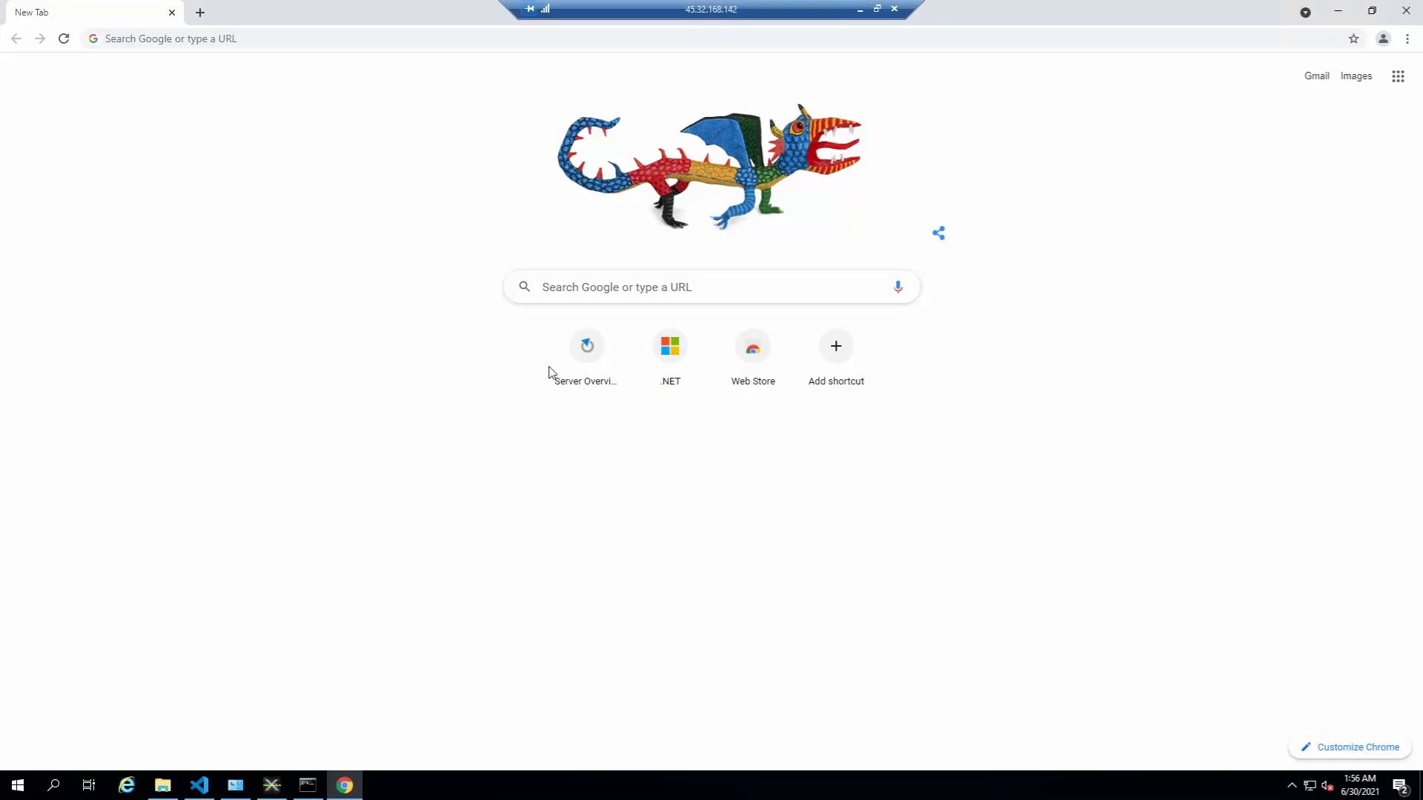
left_click(567, 352)
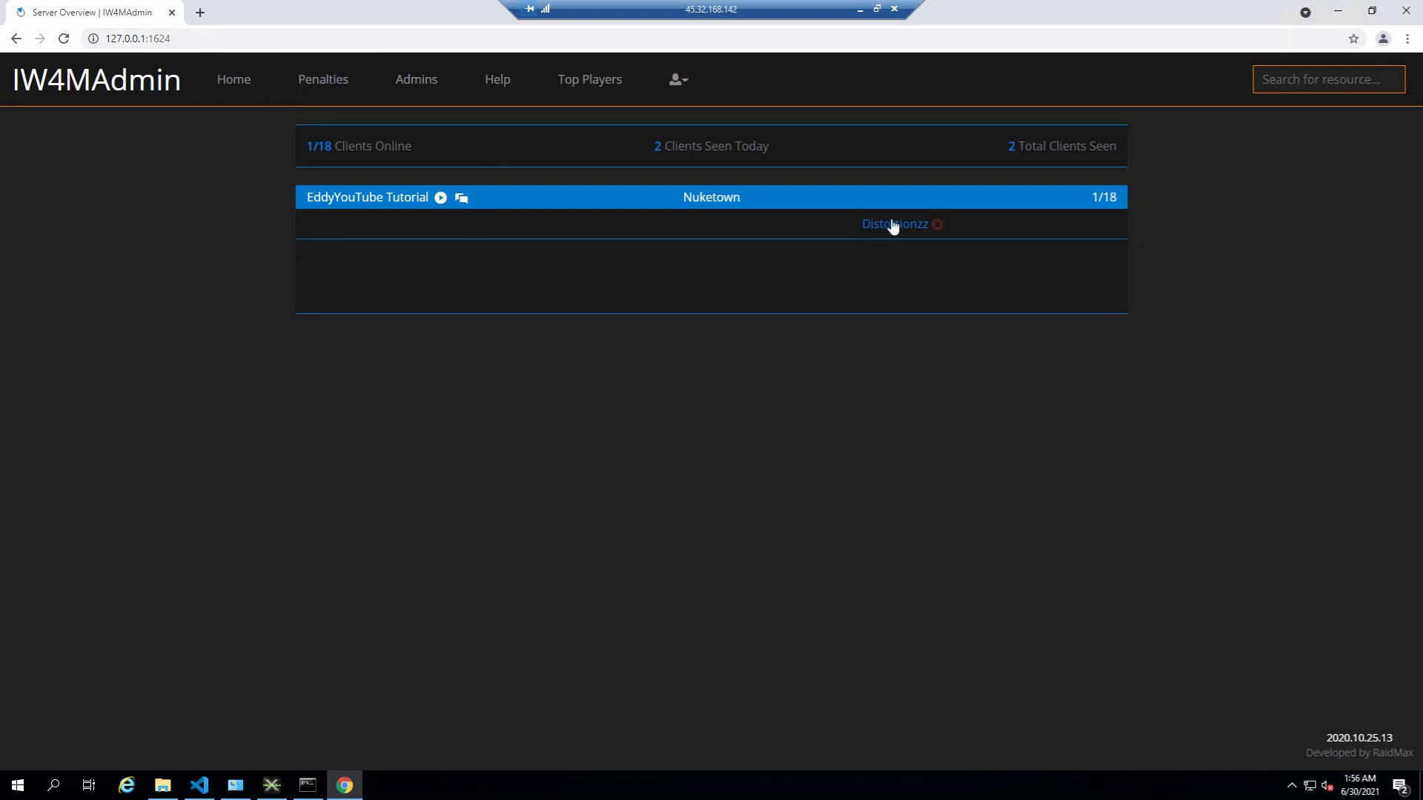
left_click(497, 85)
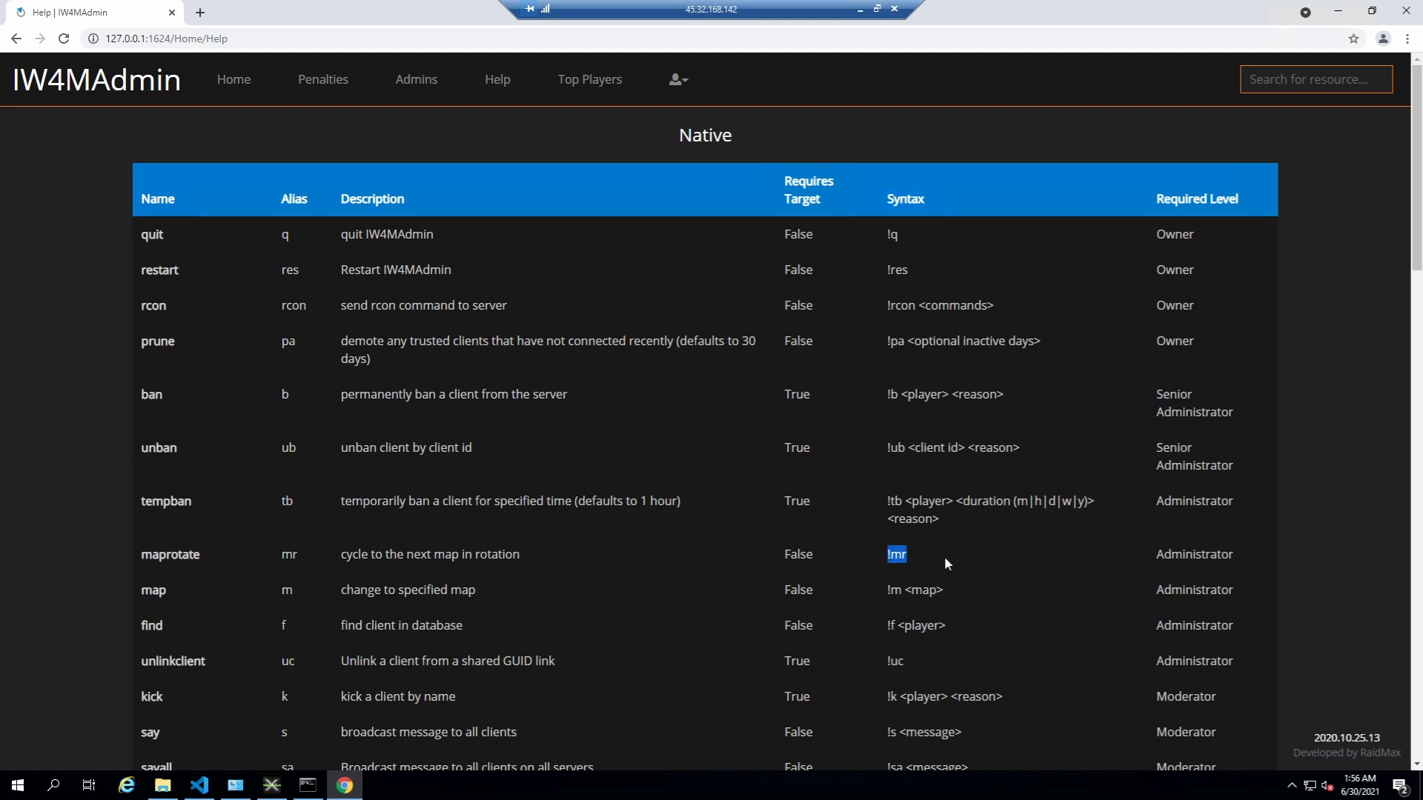
Step: Browse the commands table and highlight the setlevel command's description and syntax
scroll(652, 479, "down", 5)
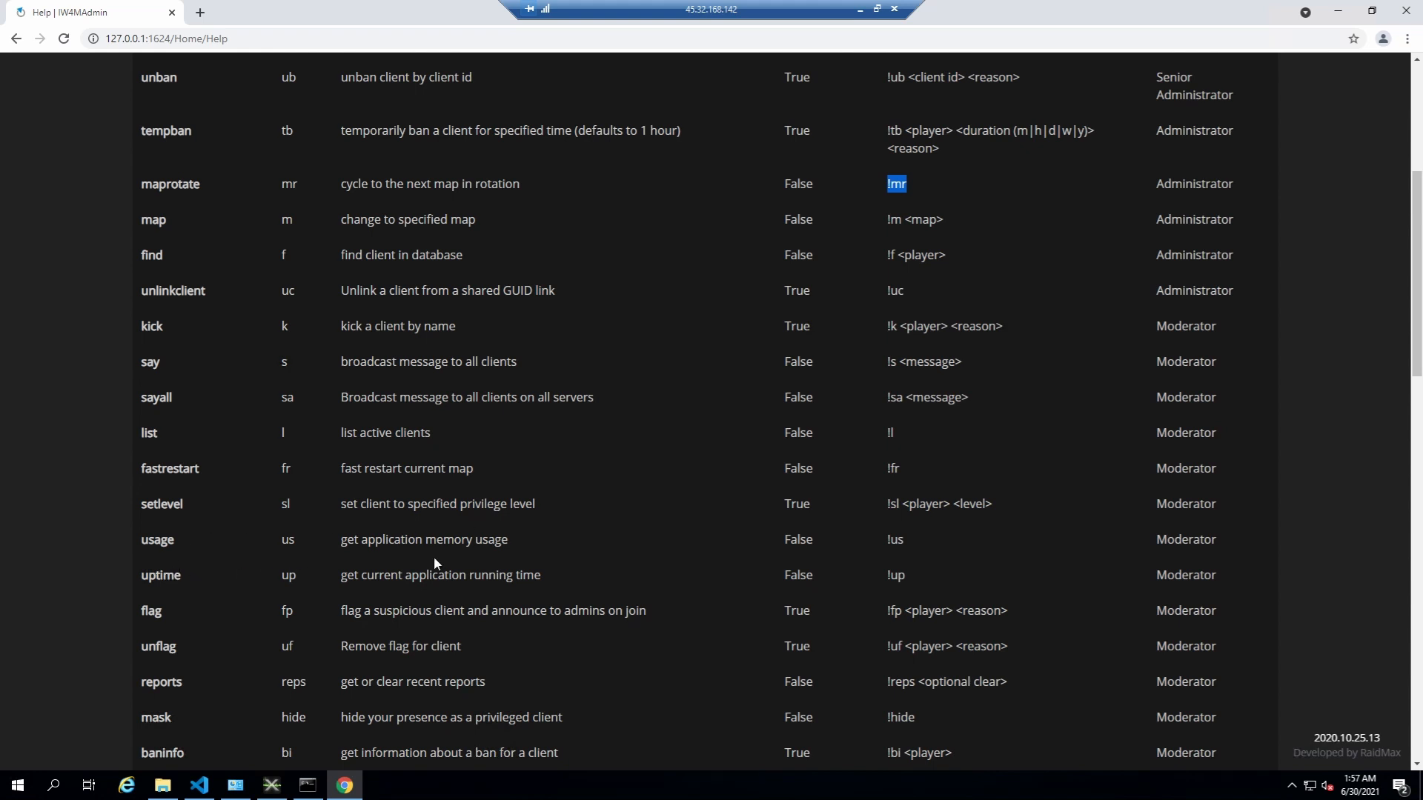
scroll(435, 563, "down", 1)
scroll(435, 563, "down", 1)
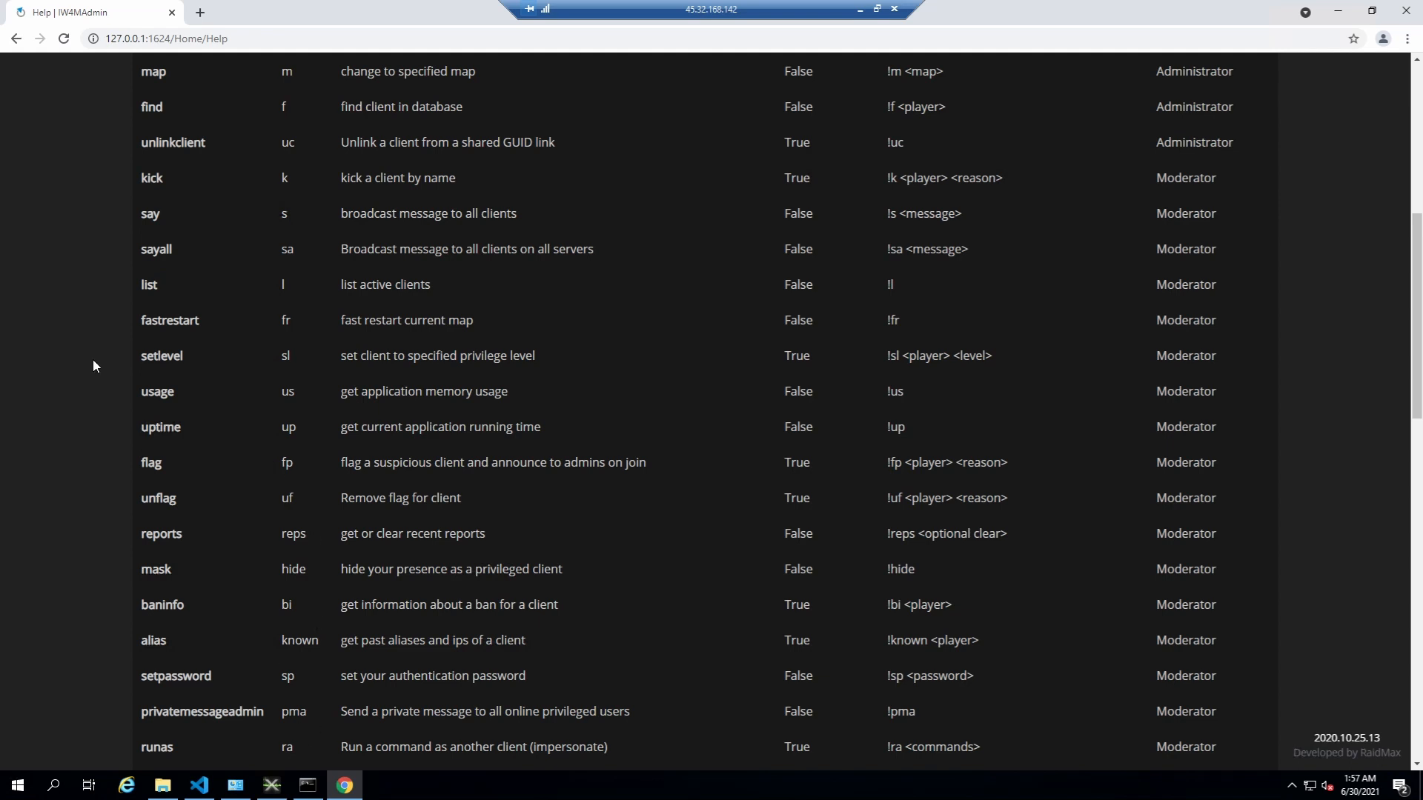
scroll(213, 198, "up", 2)
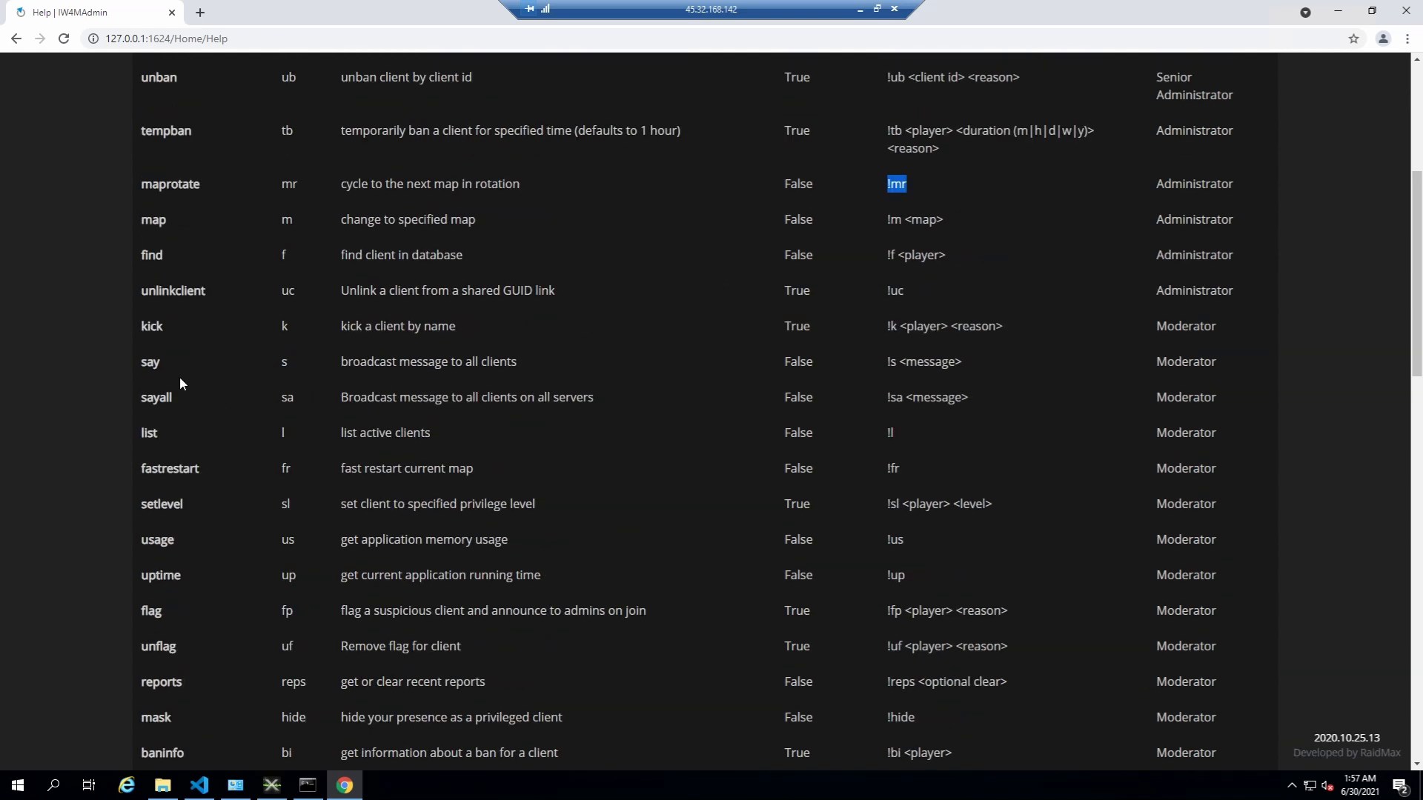
left_click_drag(366, 504, 624, 488)
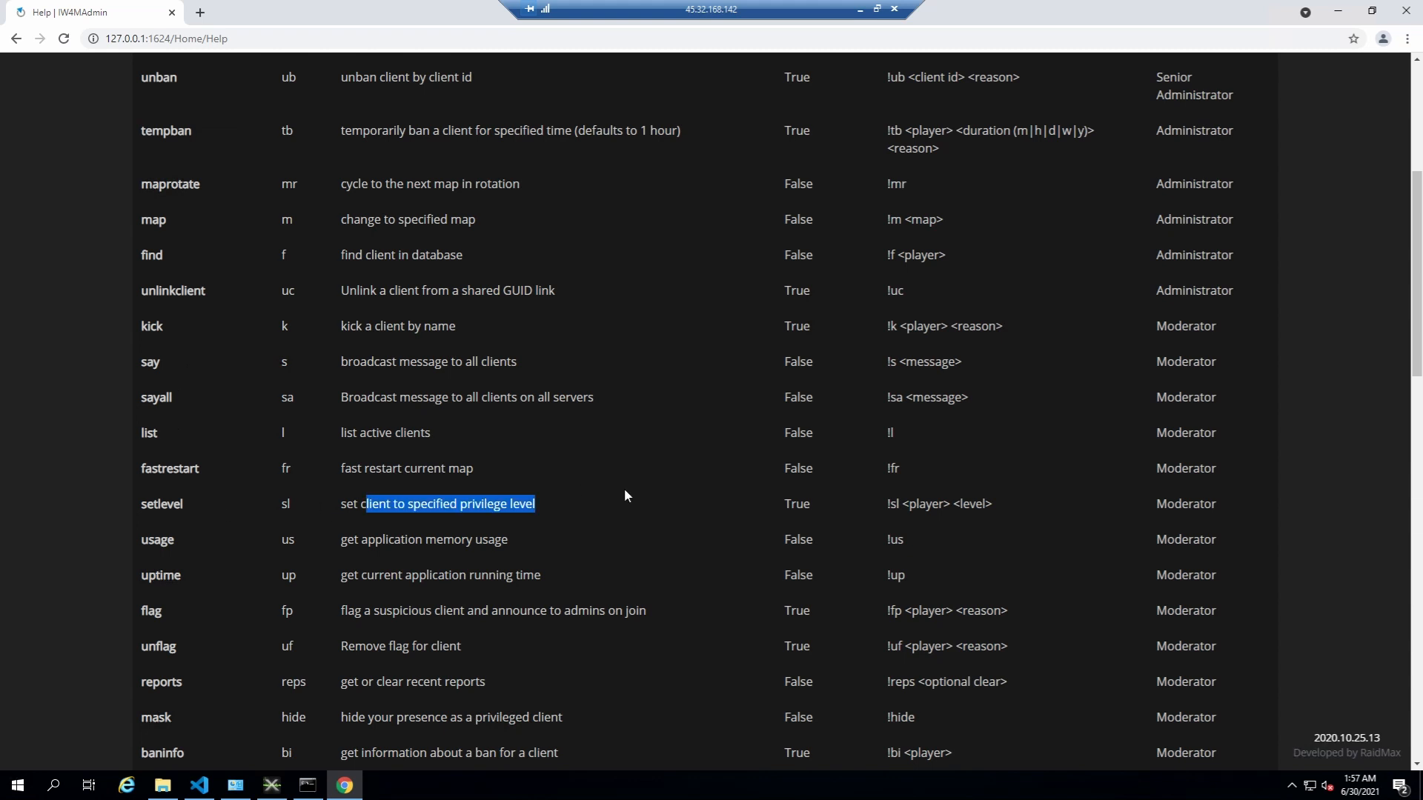
left_click_drag(870, 494, 1010, 505)
scroll(994, 534, "up", 5)
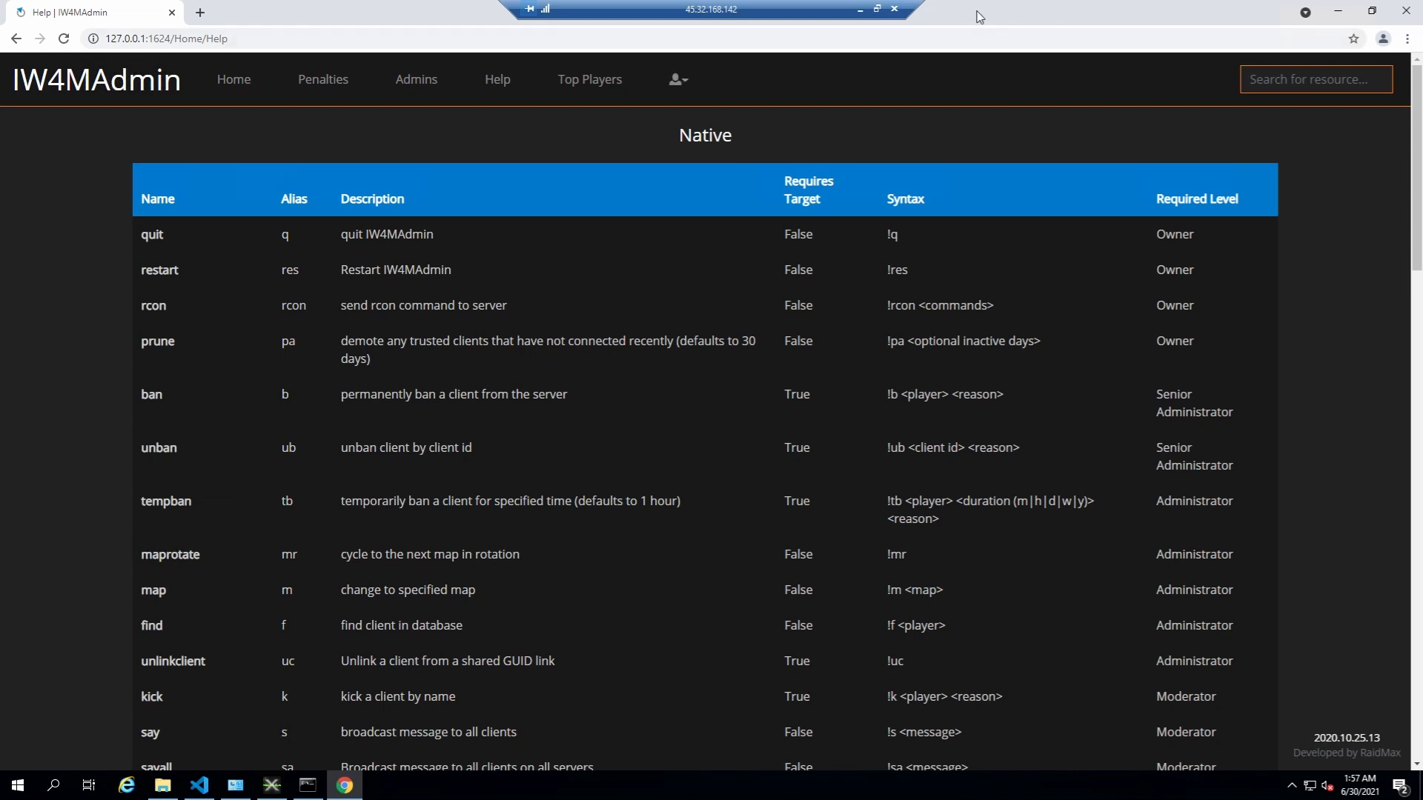
Step: Close Chrome, minimize the IW4MAdmin and game-server consoles, and open the Iw4x Server folder
left_click(1406, 11)
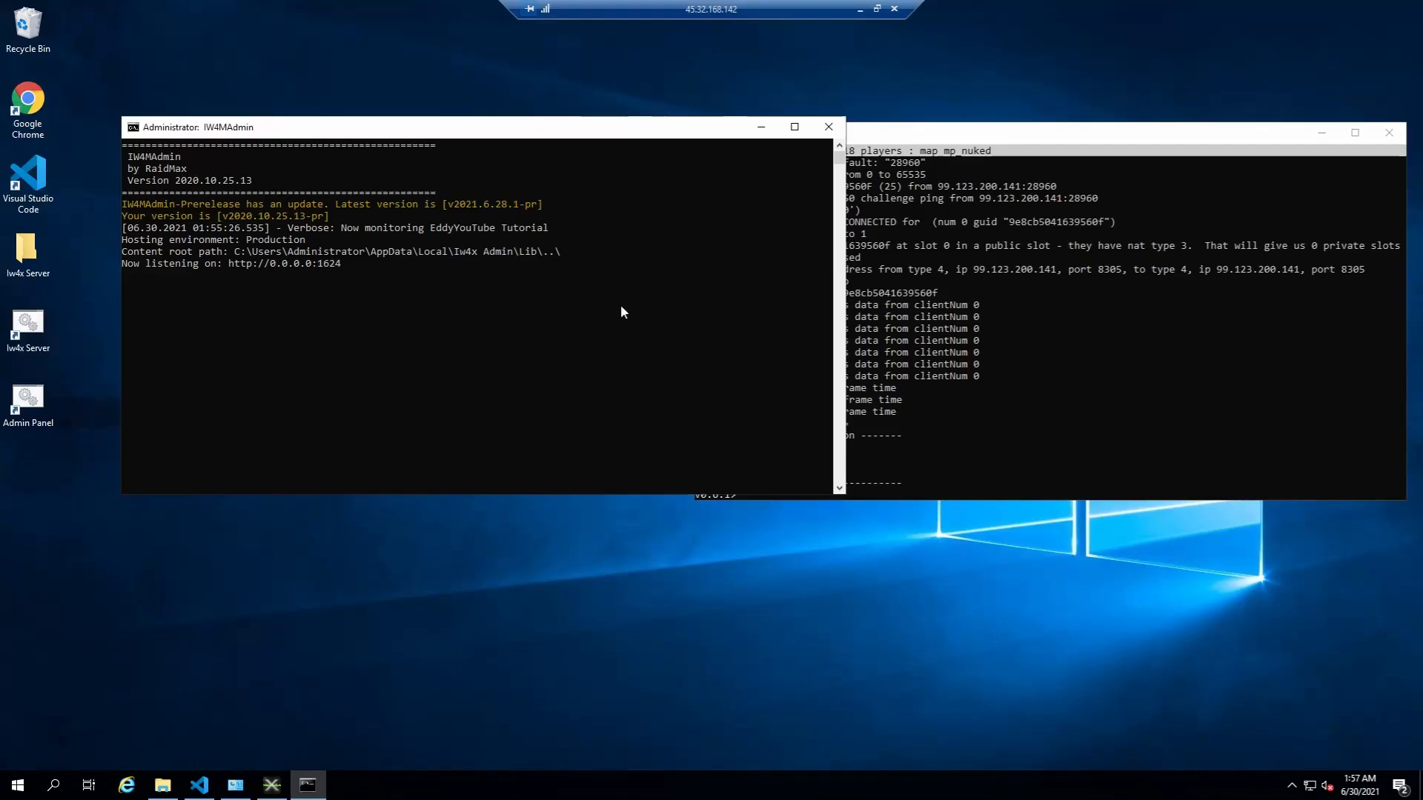
left_click(545, 358)
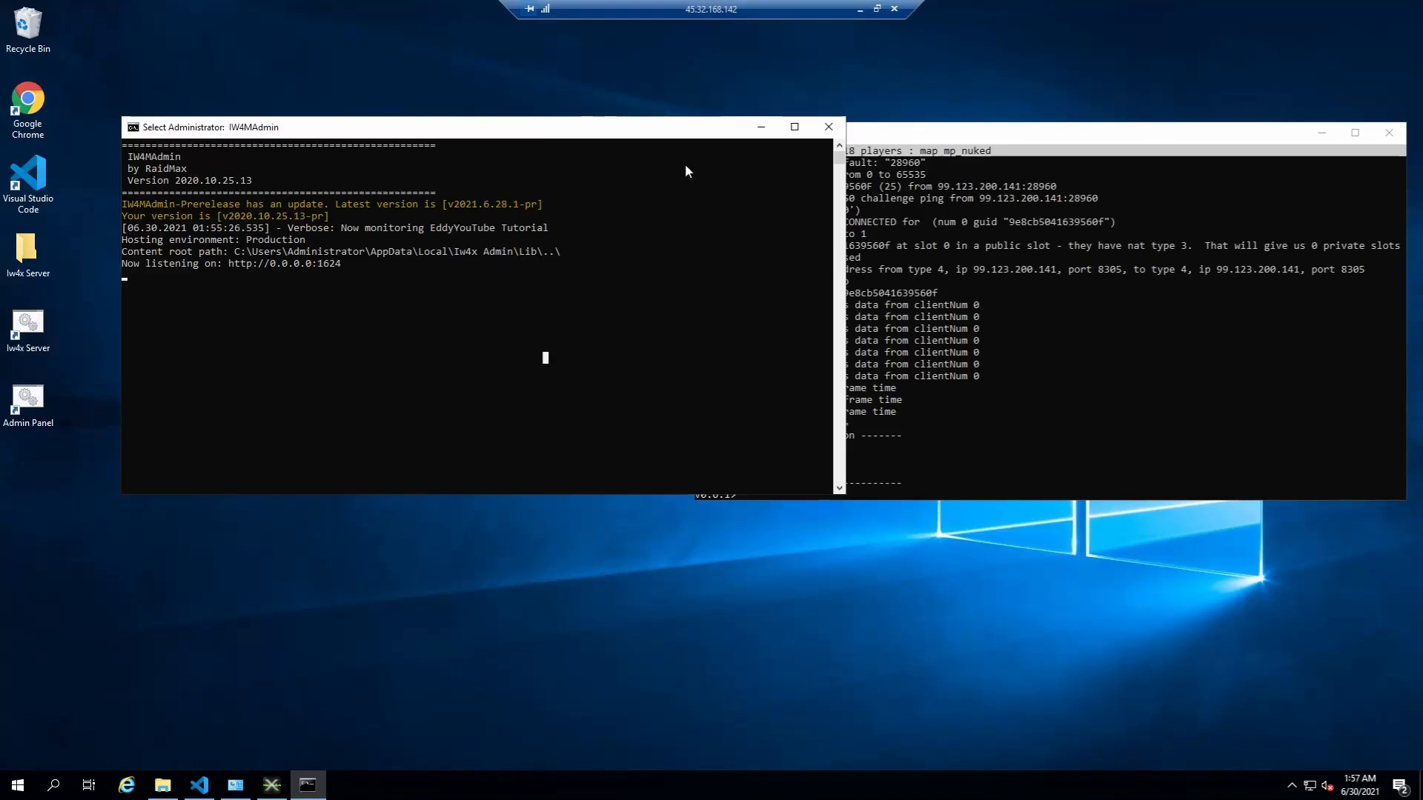
left_click_drag(659, 136, 577, 123)
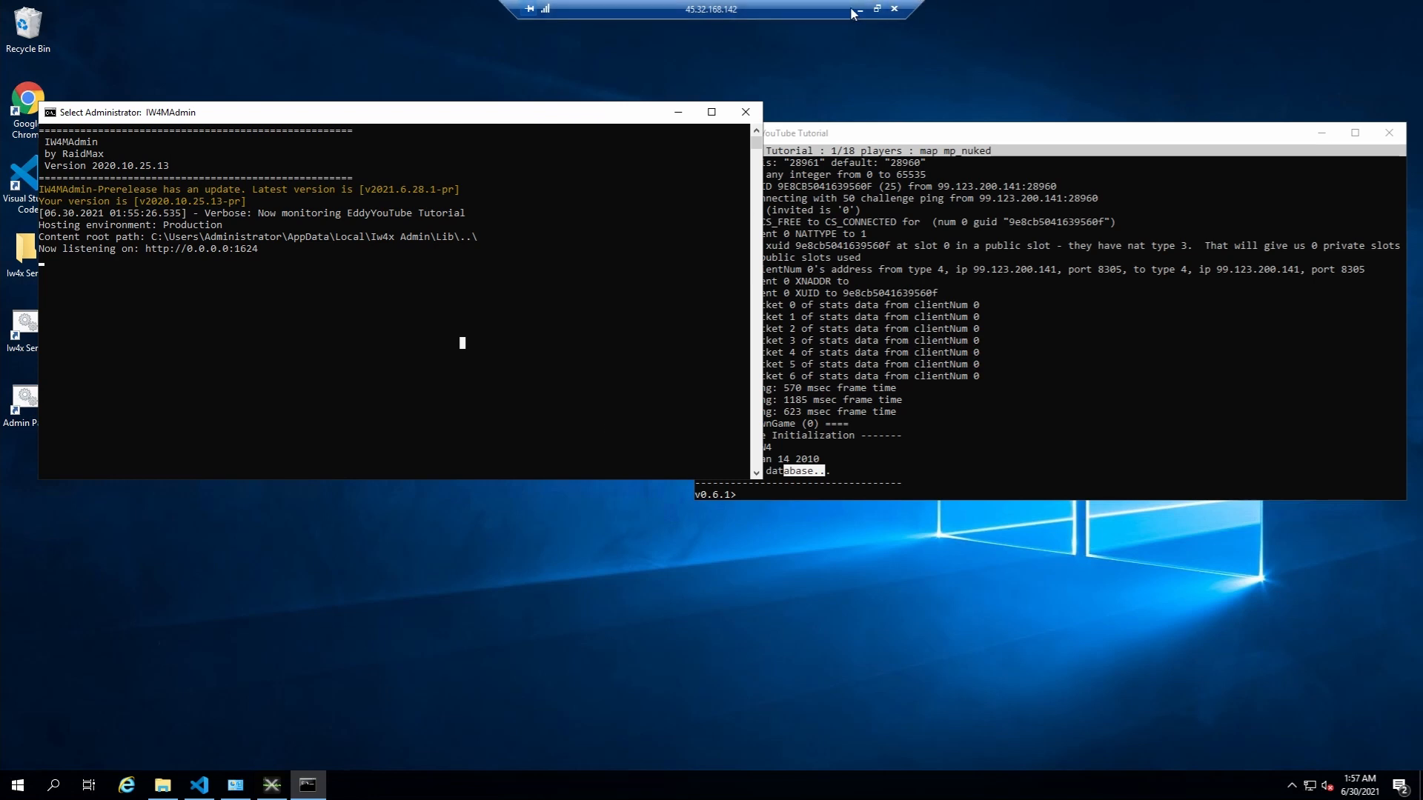
left_click_drag(351, 121, 473, 145)
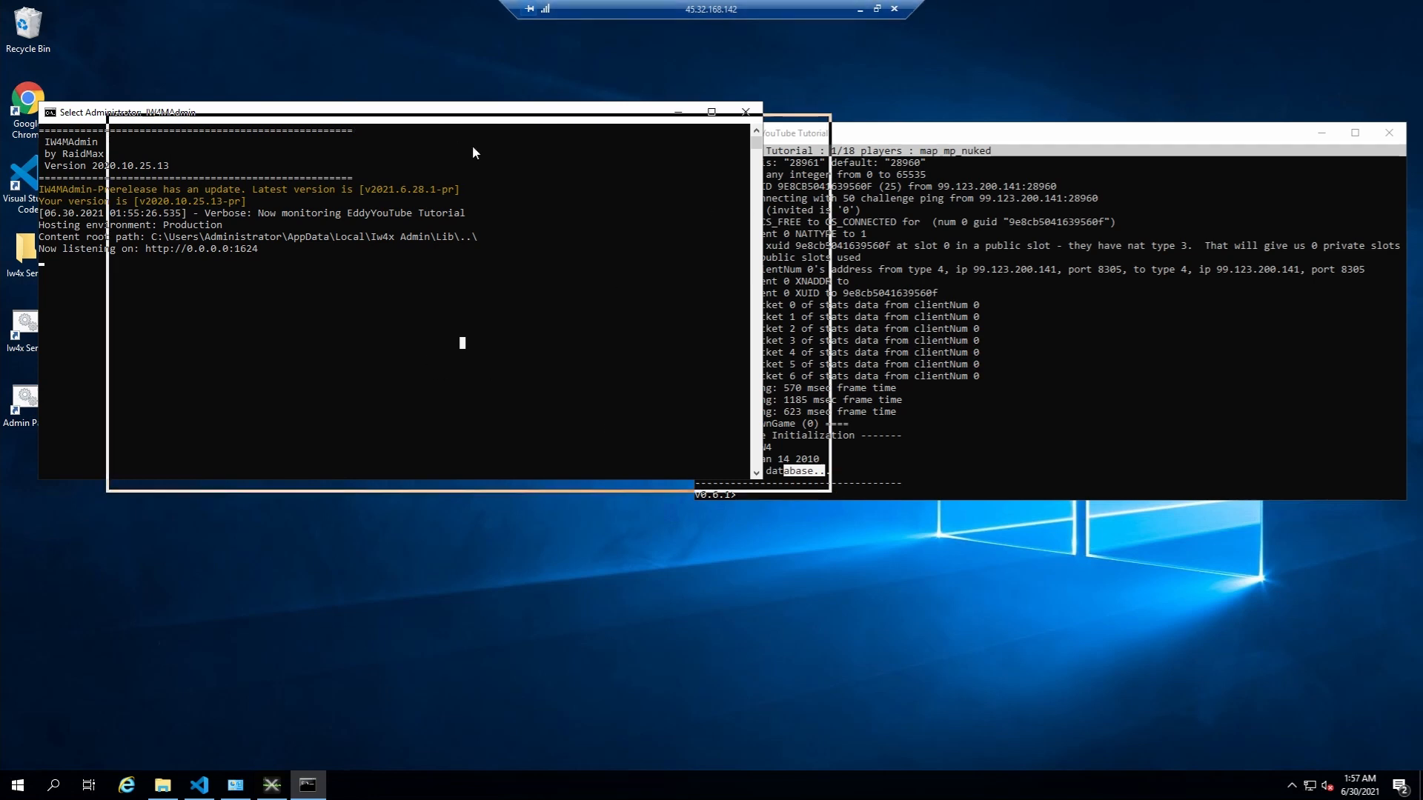
left_click(809, 140)
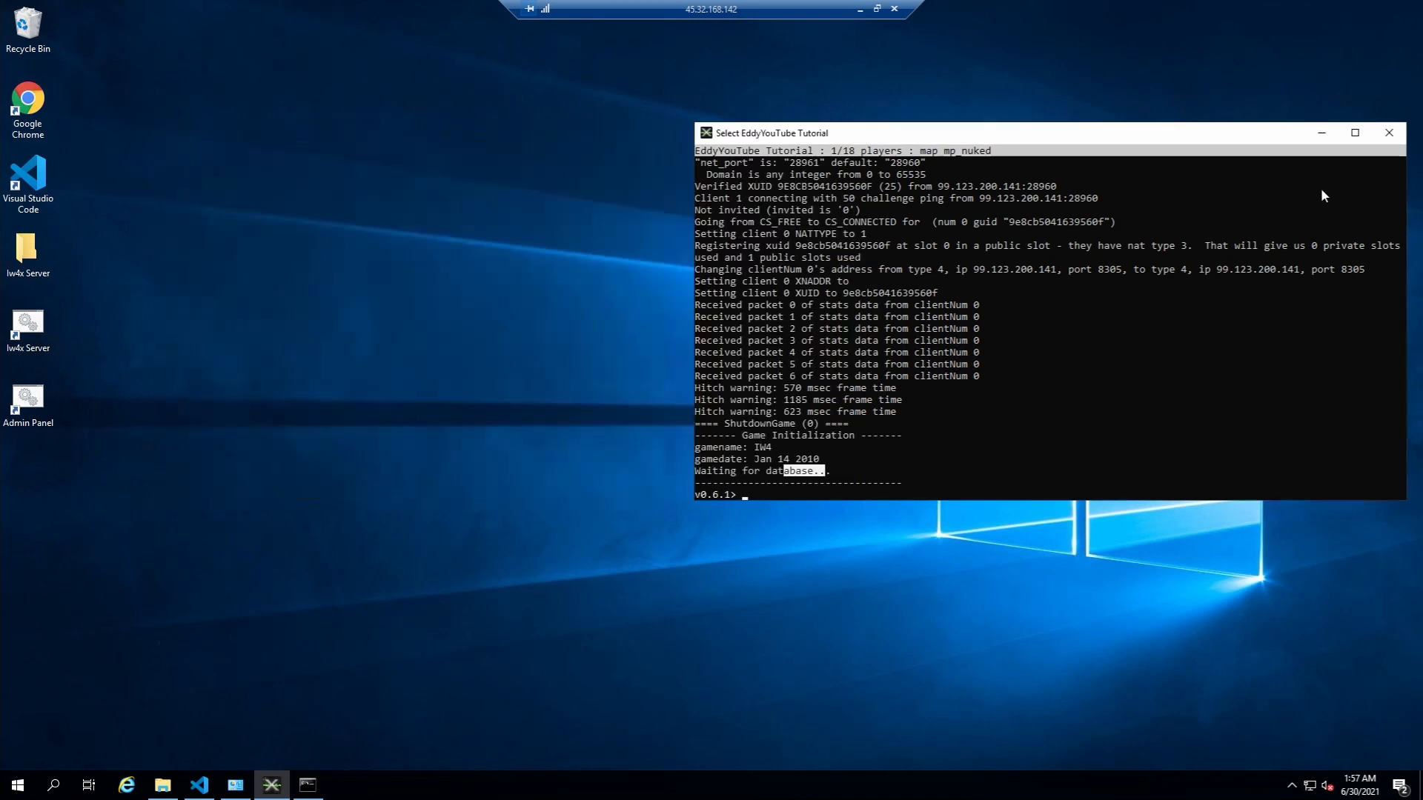
left_click(1322, 136)
double_click(34, 259)
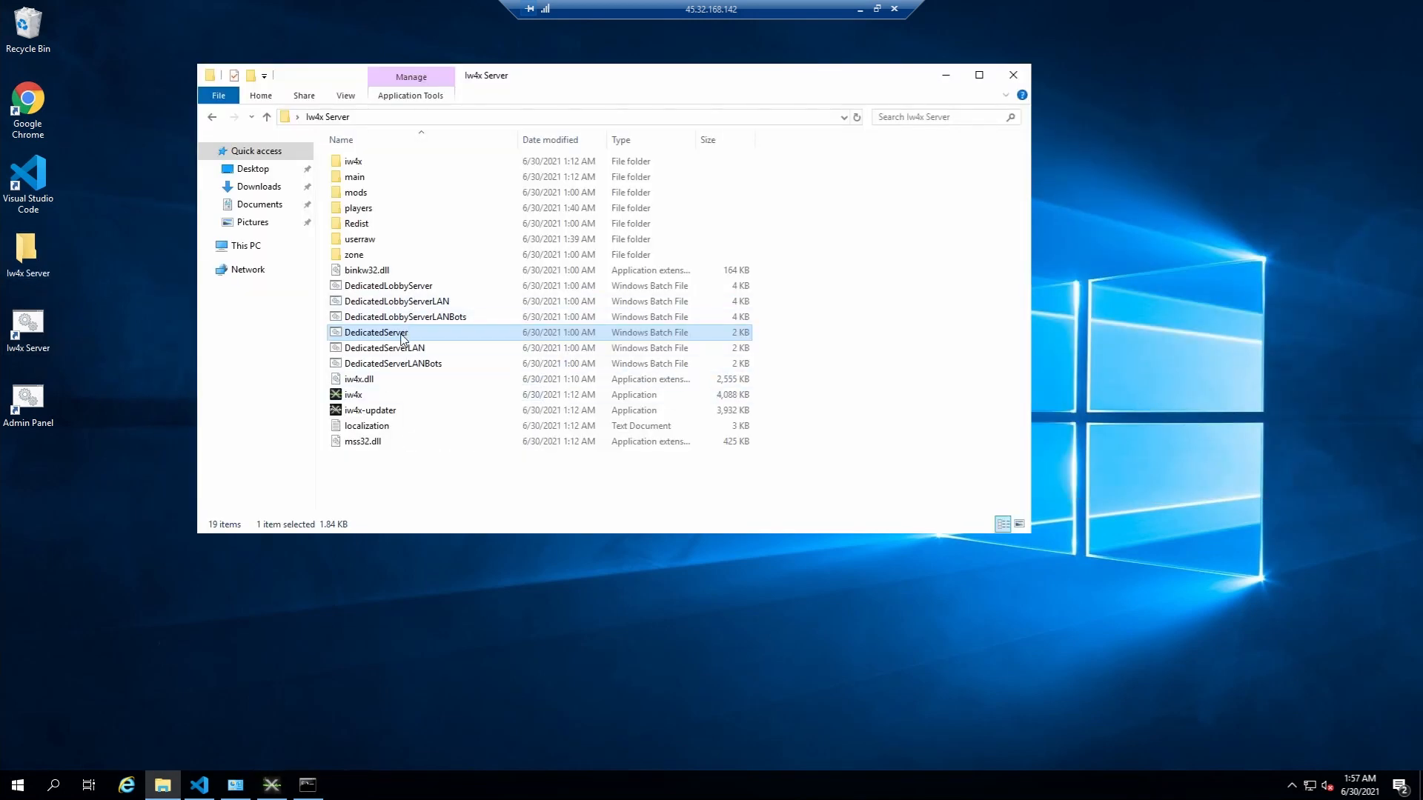
Step: Copy the DedicatedServer batch file and paste a duplicate into the same folder
right_click(404, 335)
left_click(437, 540)
left_click(476, 505)
right_click(475, 505)
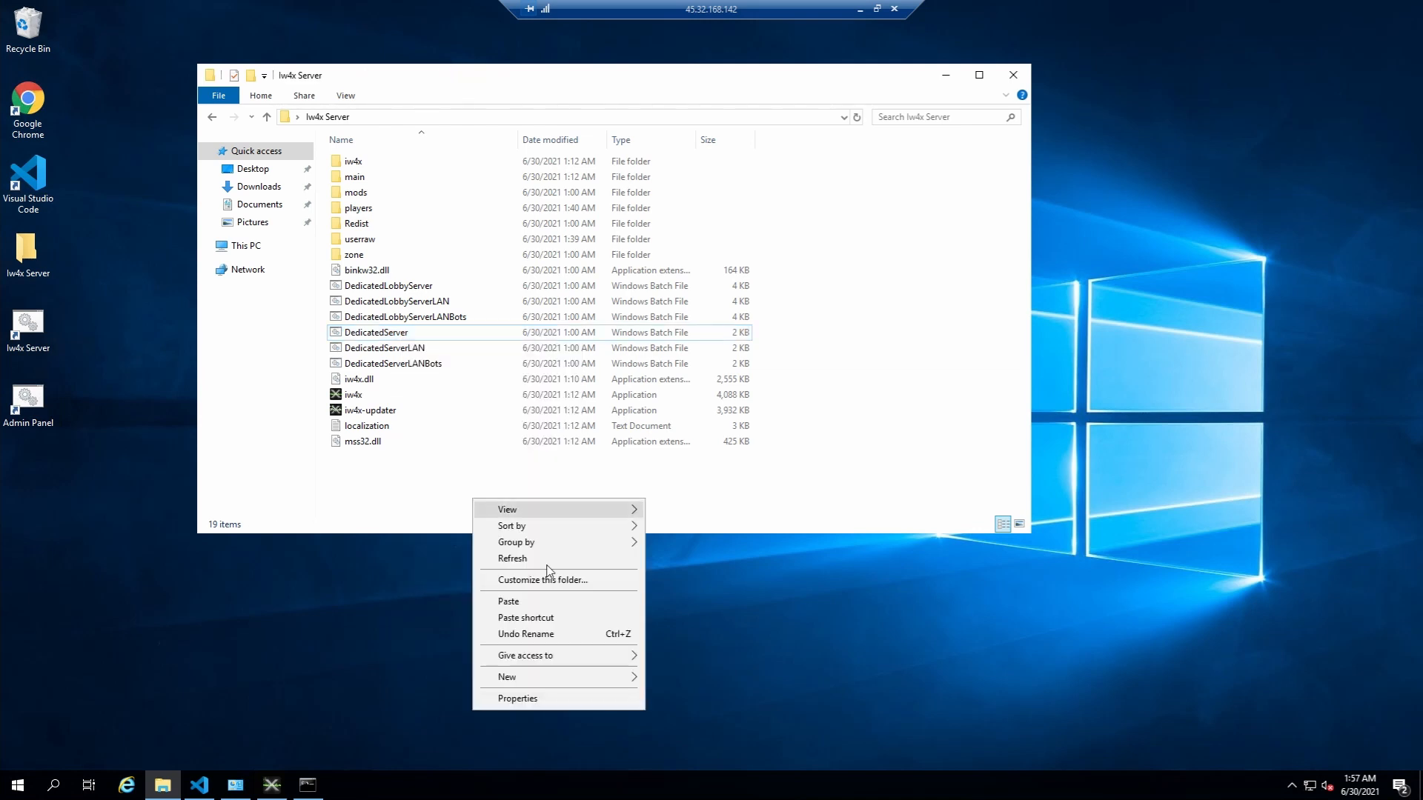
left_click(528, 603)
Step: Rename the pasted copy to DedicatedServer2
right_click(419, 457)
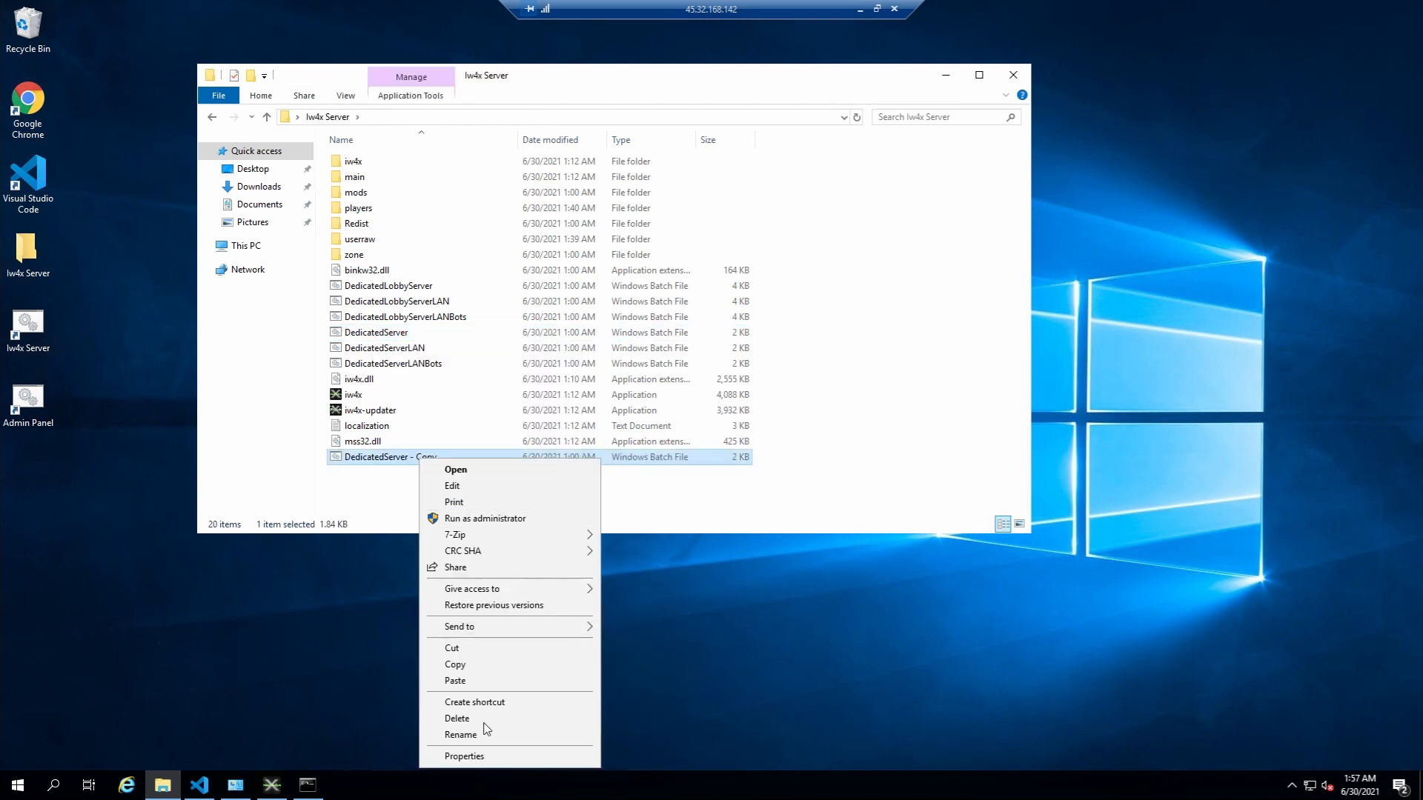
left_click(475, 736)
key("End")
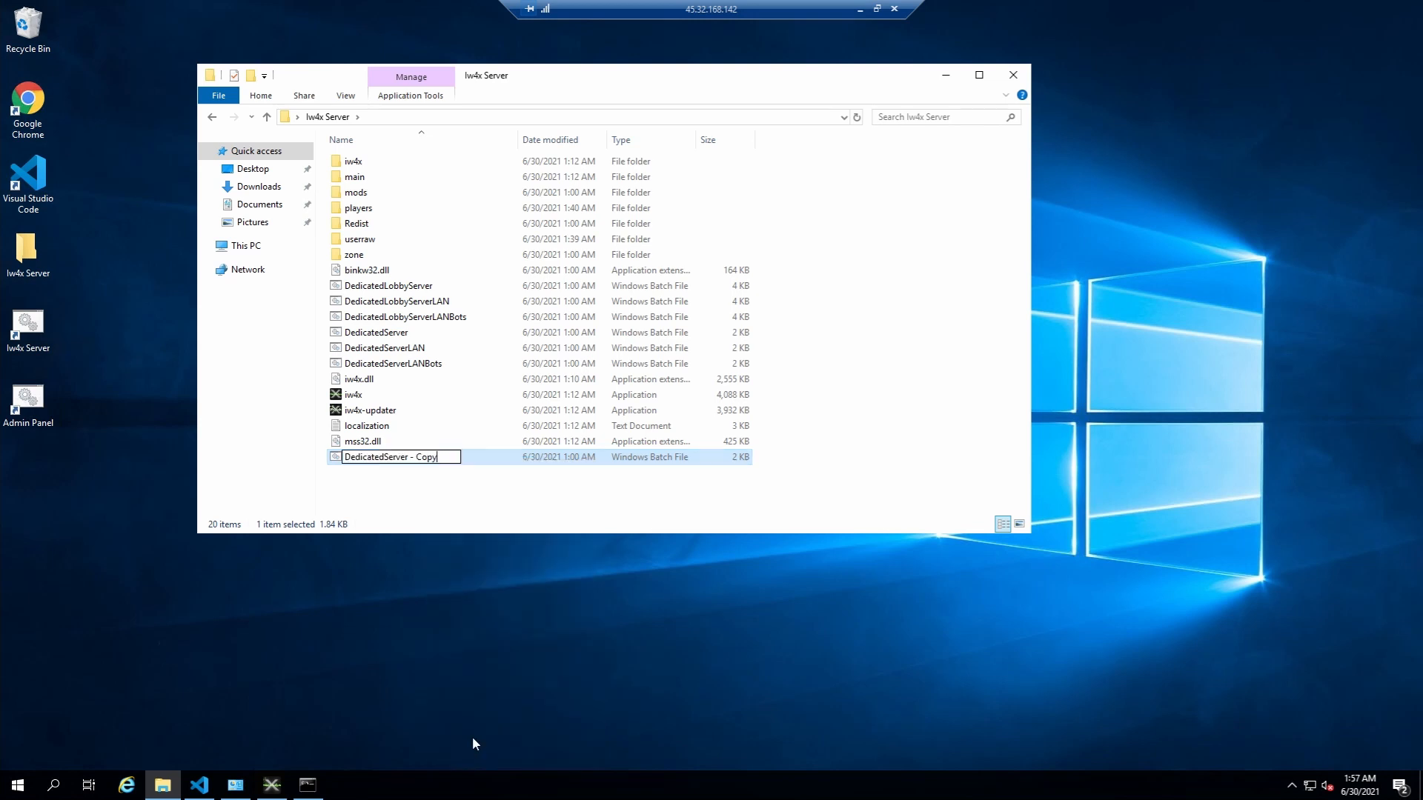
key("BackSpace")
key("BackSpace")
key("BackSpace")
type("2")
key("Return")
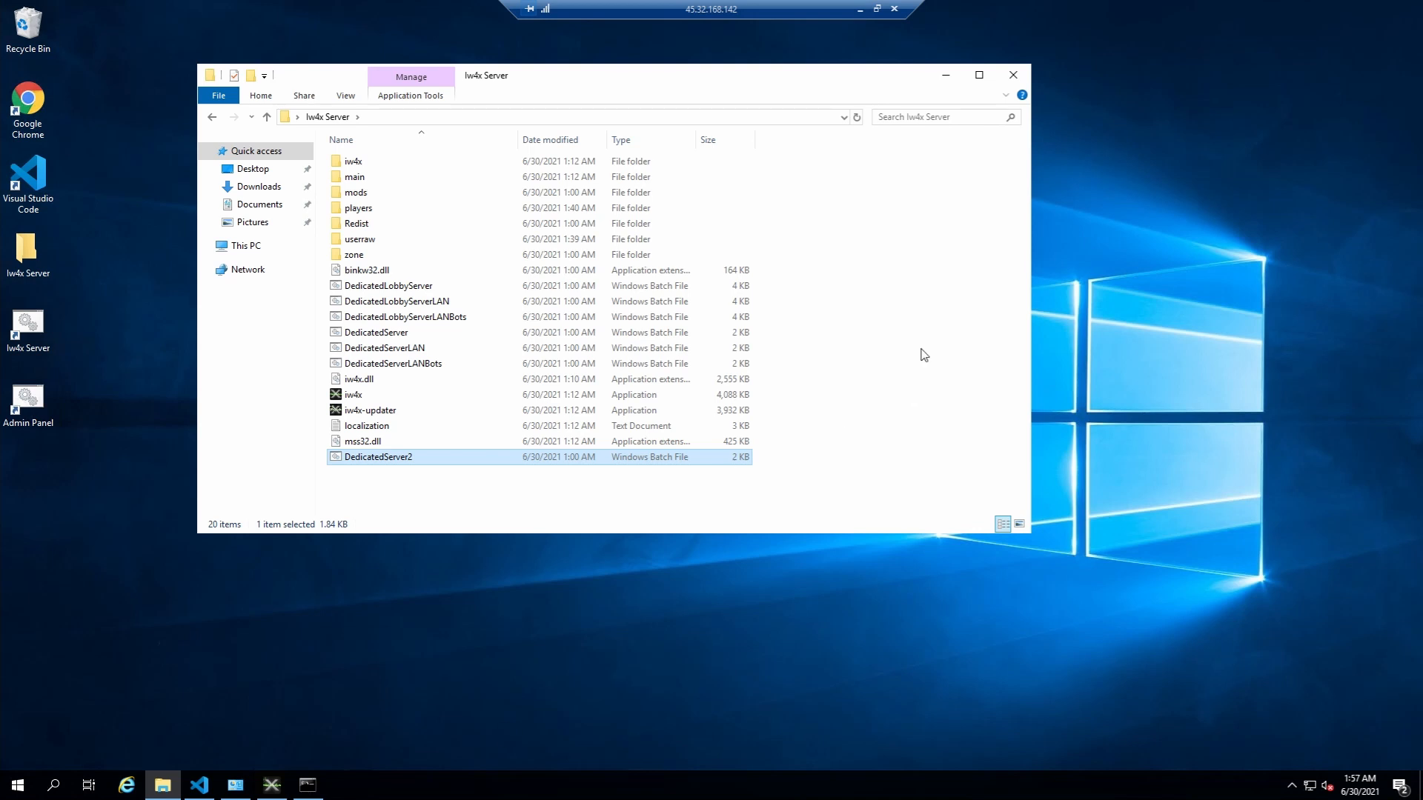
Step: Refresh the folder listing and switch back to the server.cfg editor
right_click(925, 355)
left_click(935, 378)
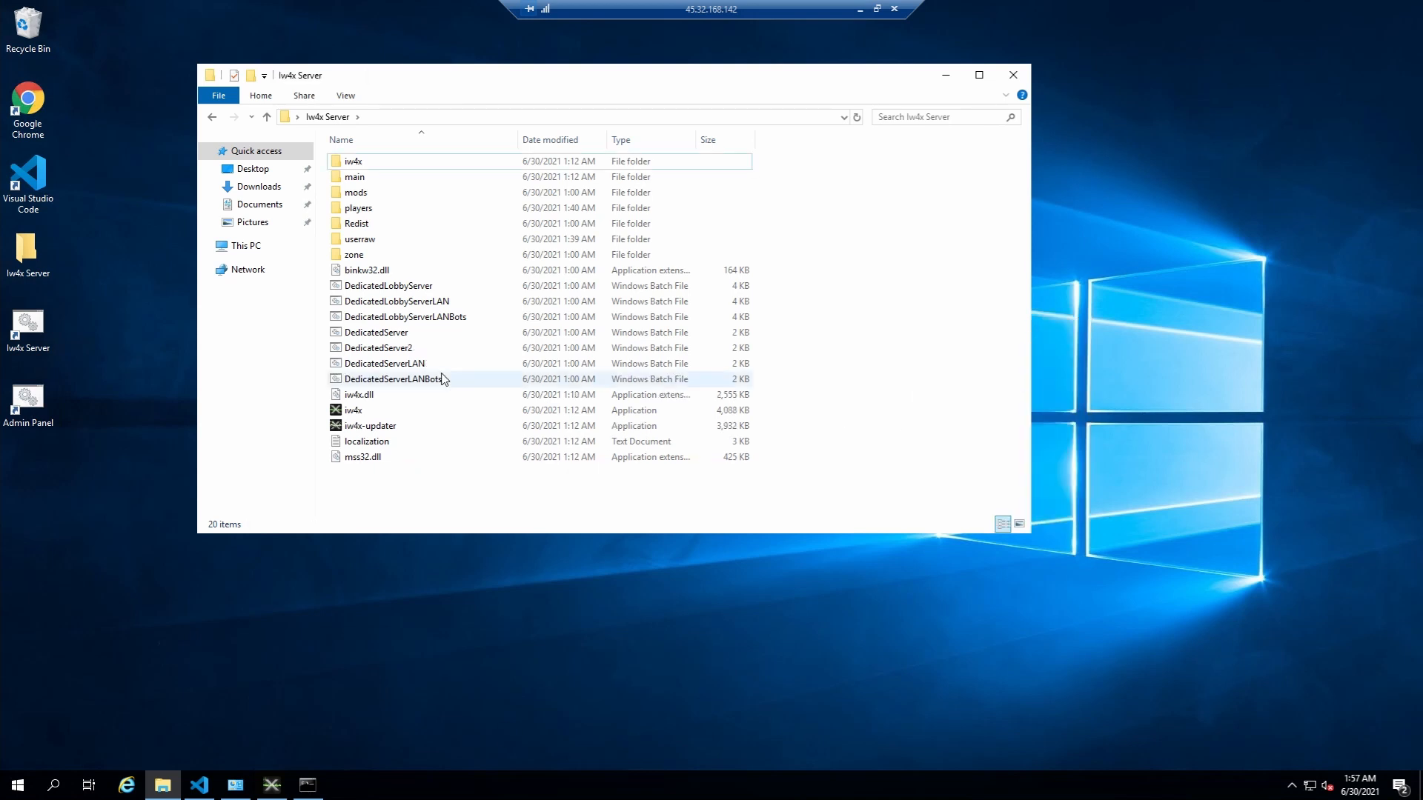
right_click(379, 353)
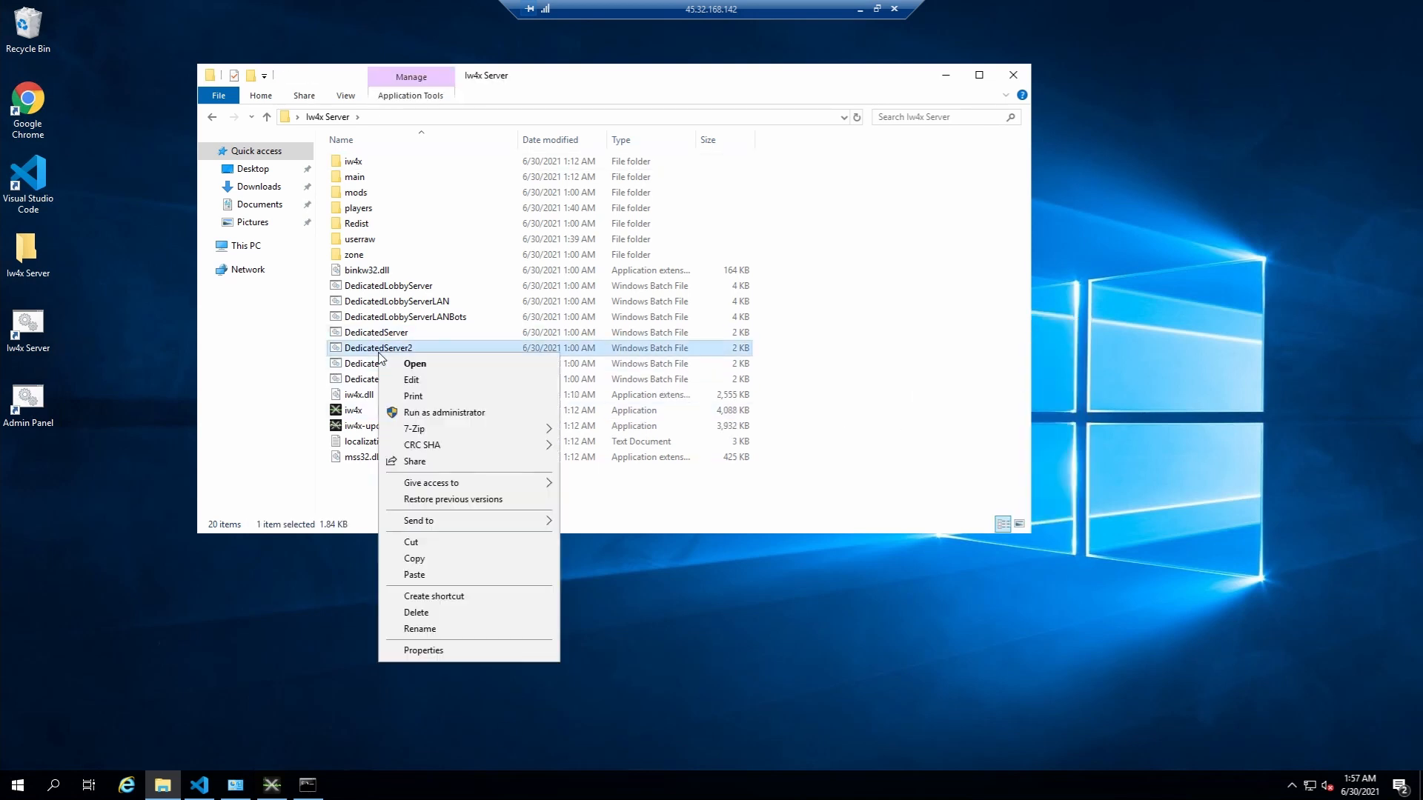
left_click(199, 785)
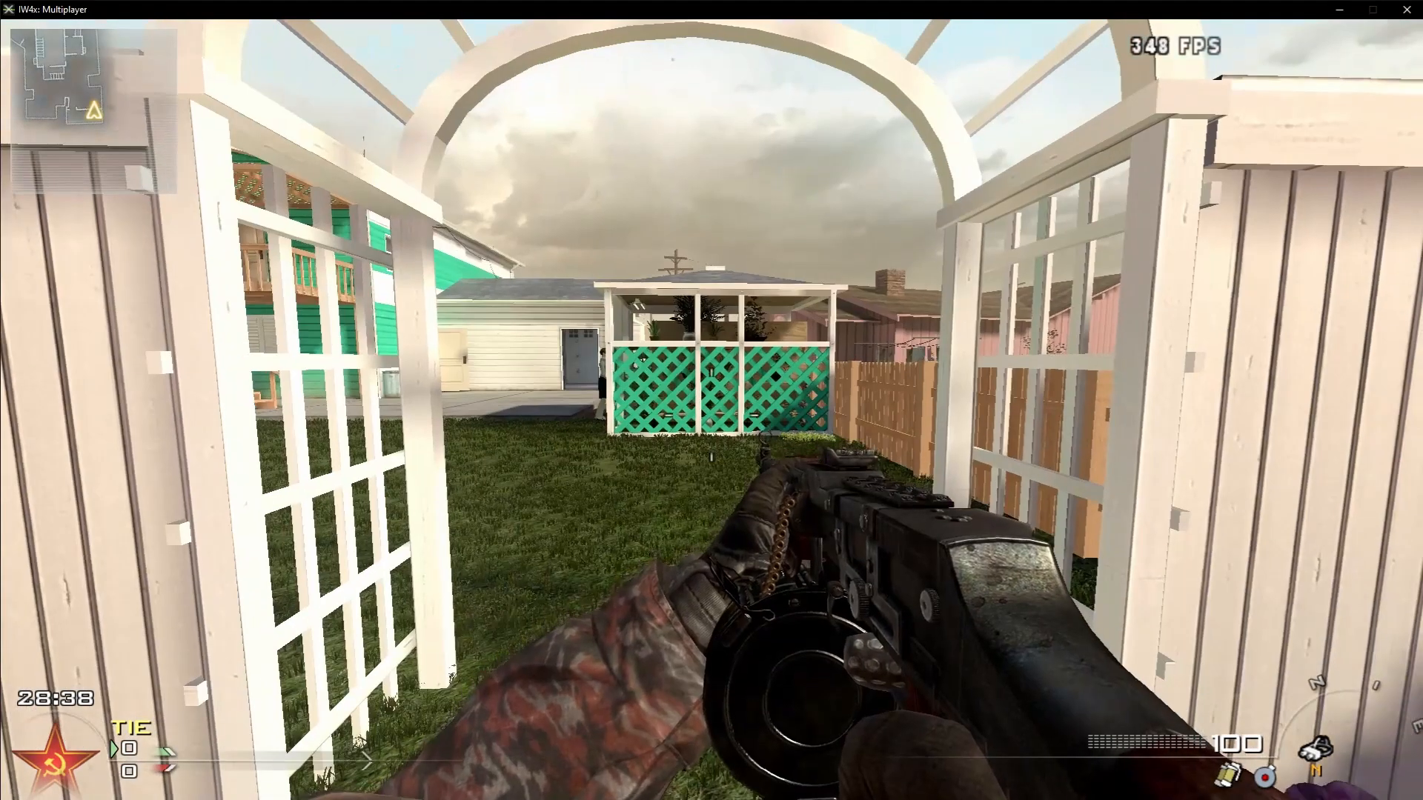
Step: Leave the Nuketown match, quit IW4x, and return to the remote server session
key("Tab")
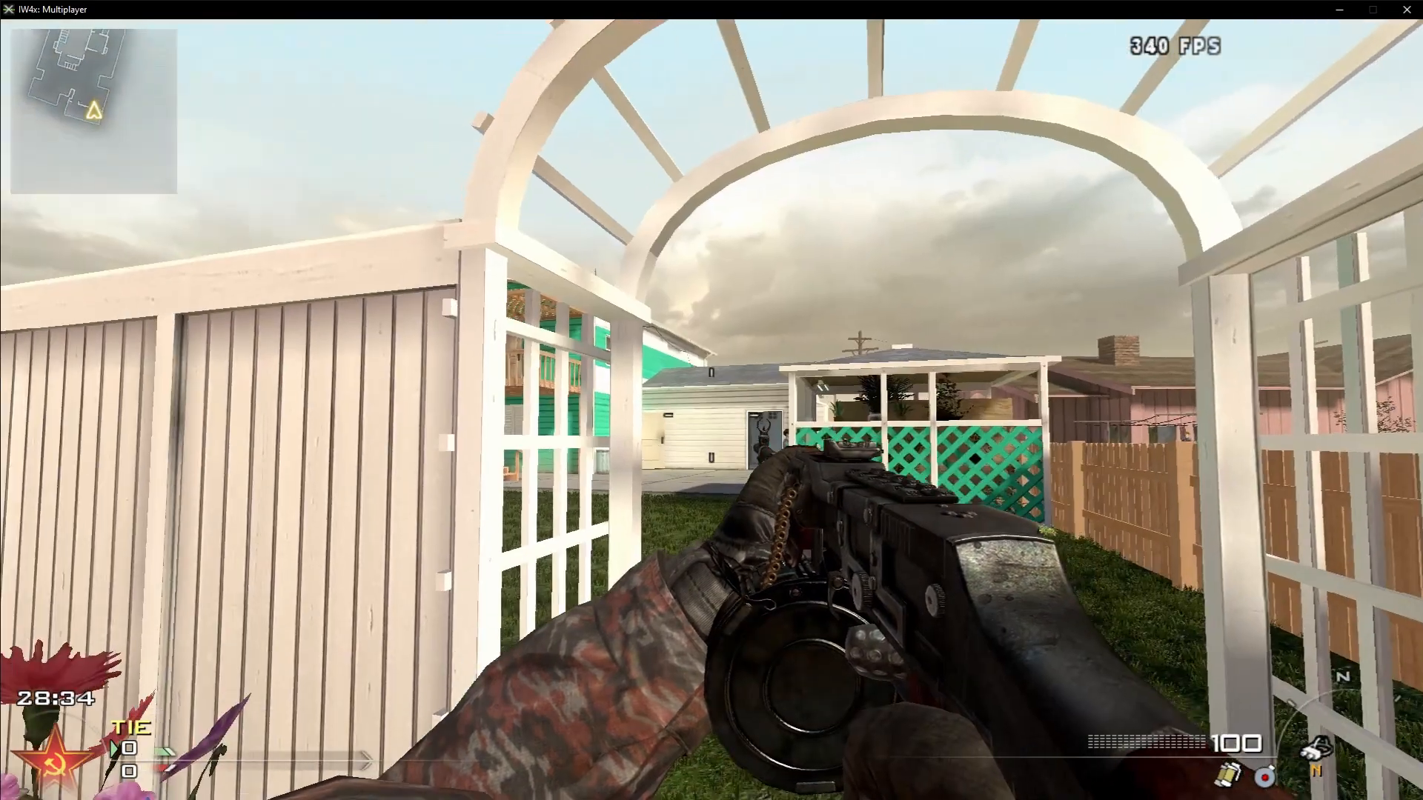
key("Escape")
left_click(439, 276)
left_click(705, 364)
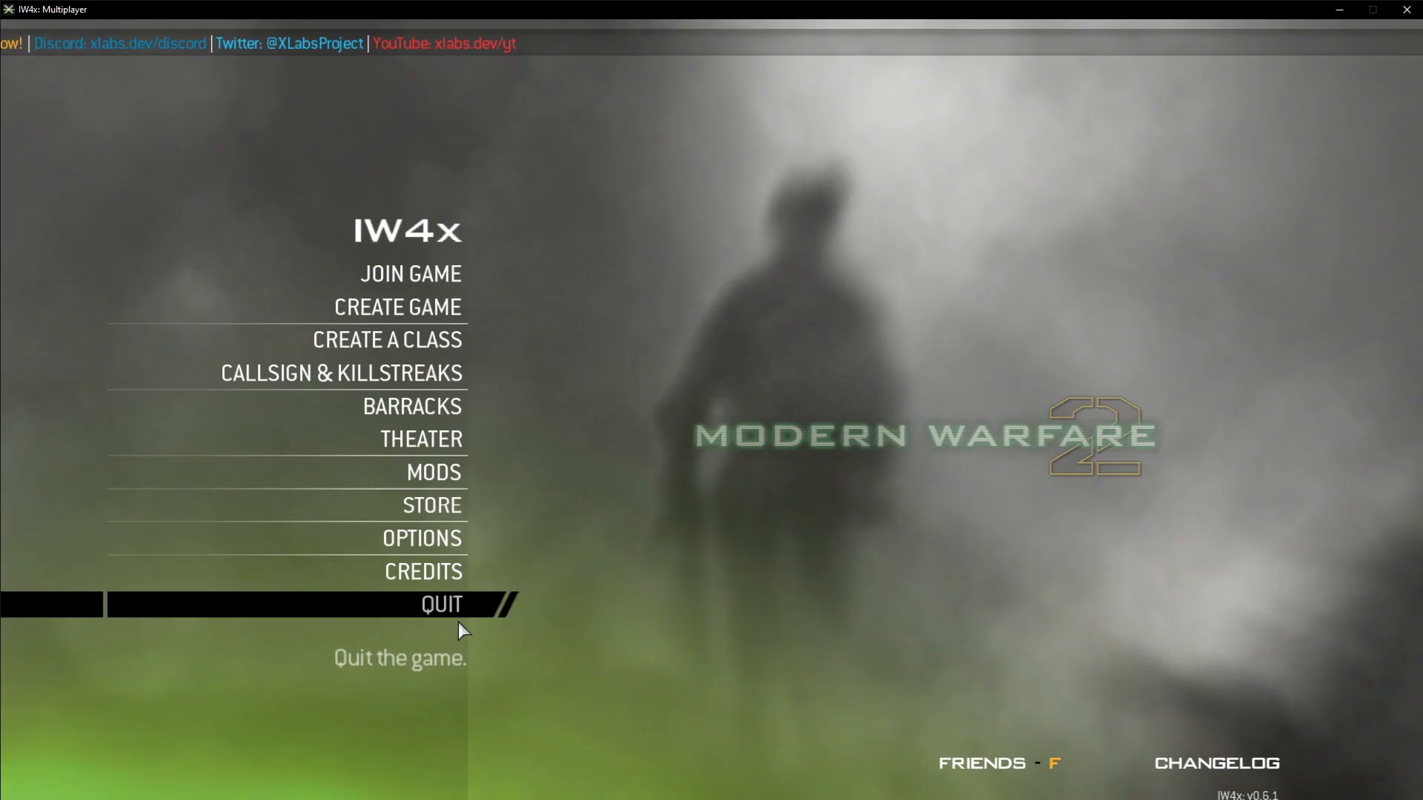
left_click(458, 621)
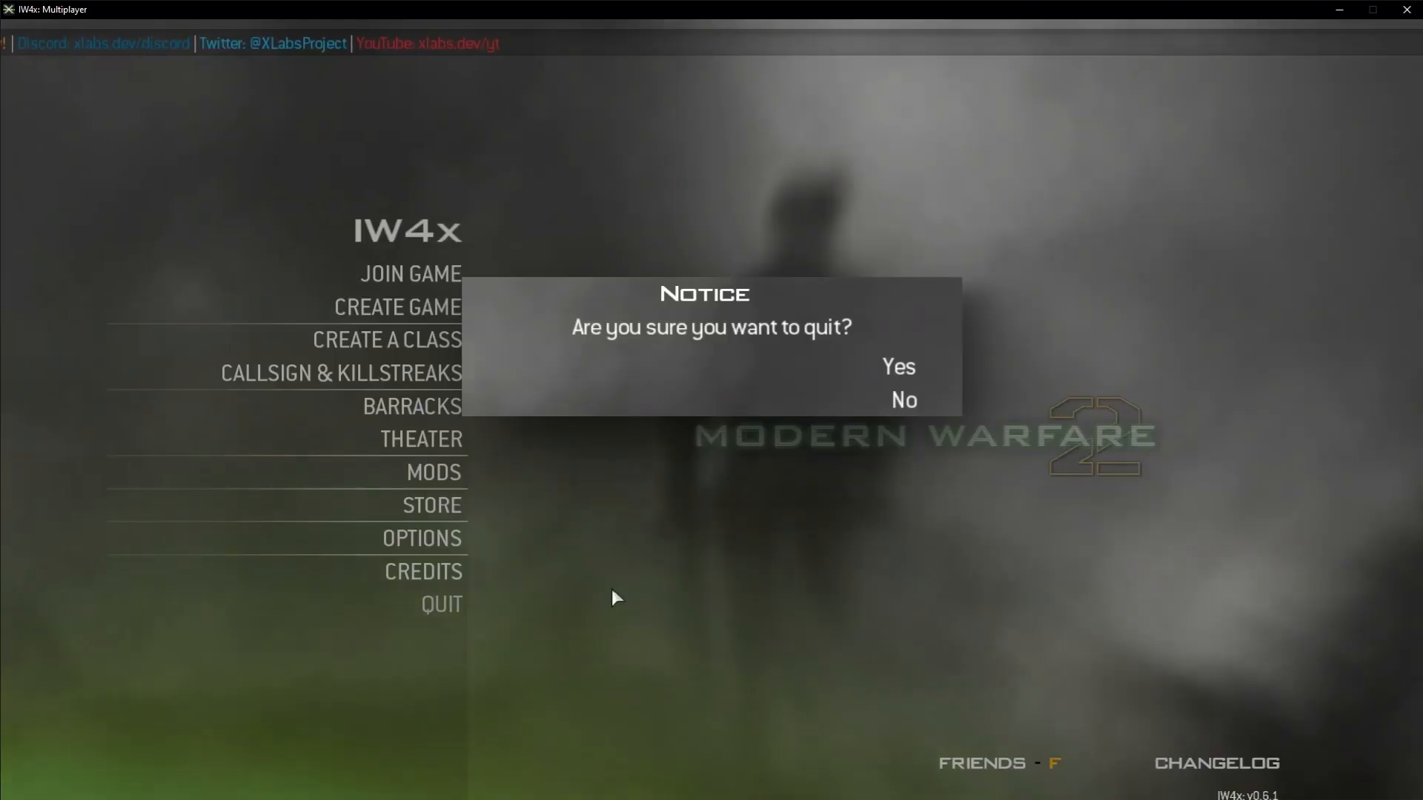
left_click(848, 367)
left_click(432, 785)
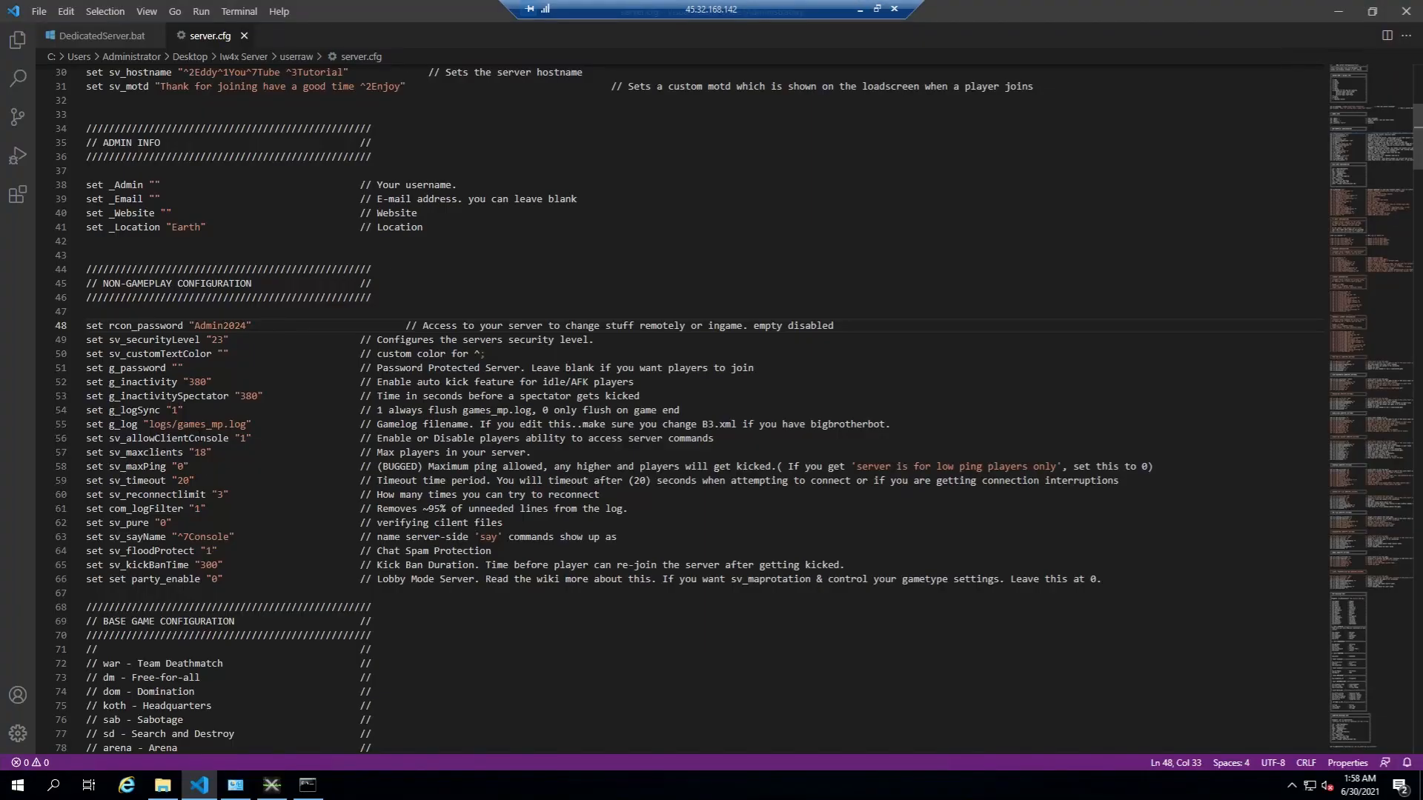
Step: Open DedicatedServer2.bat in VS Code alongside the server folder window
left_click_drag(427, 9, 1037, 27)
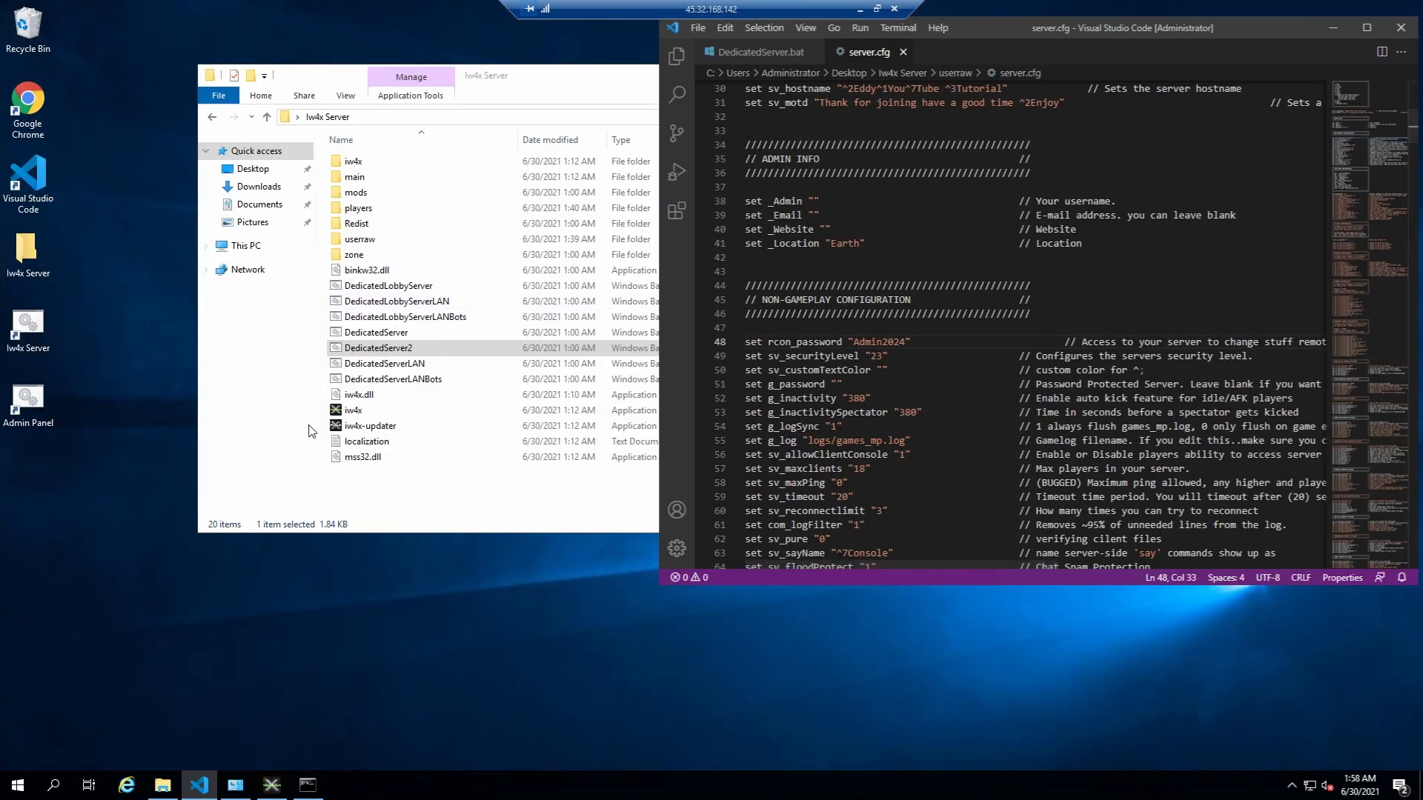
left_click_drag(385, 348, 1084, 278)
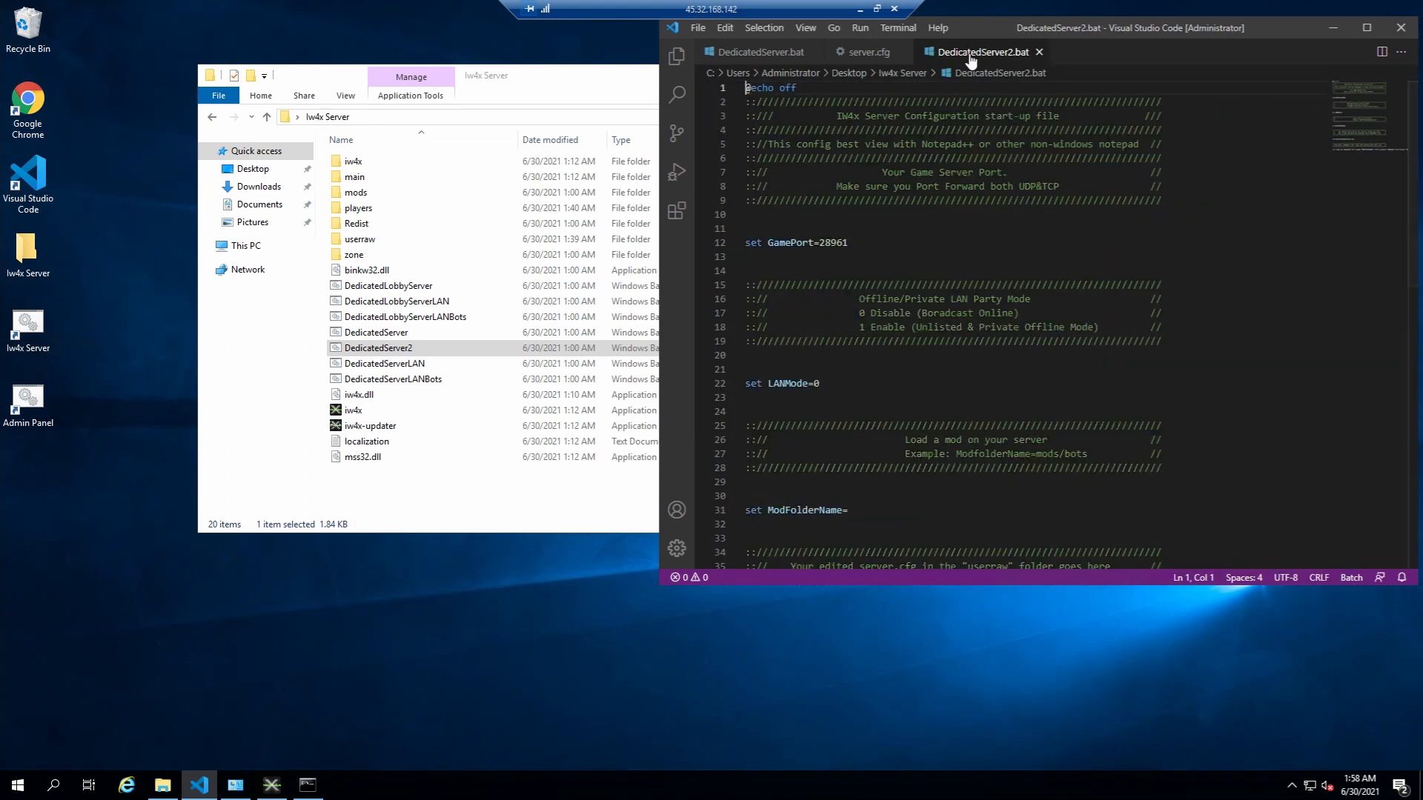
left_click_drag(971, 51, 845, 54)
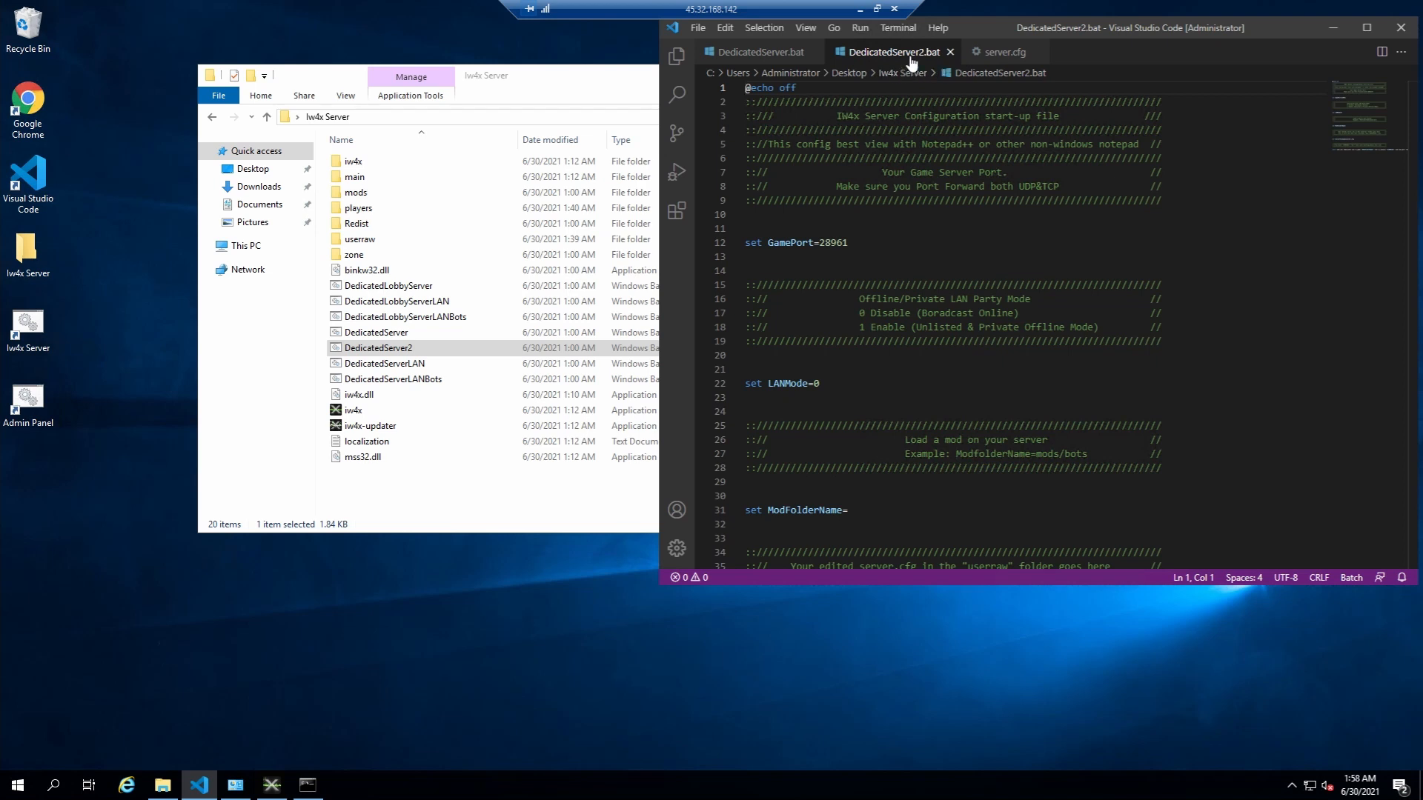
Step: Change GamePort from 28961 to 28960, save the file, and minimize the editor
left_click(862, 239)
key("Down")
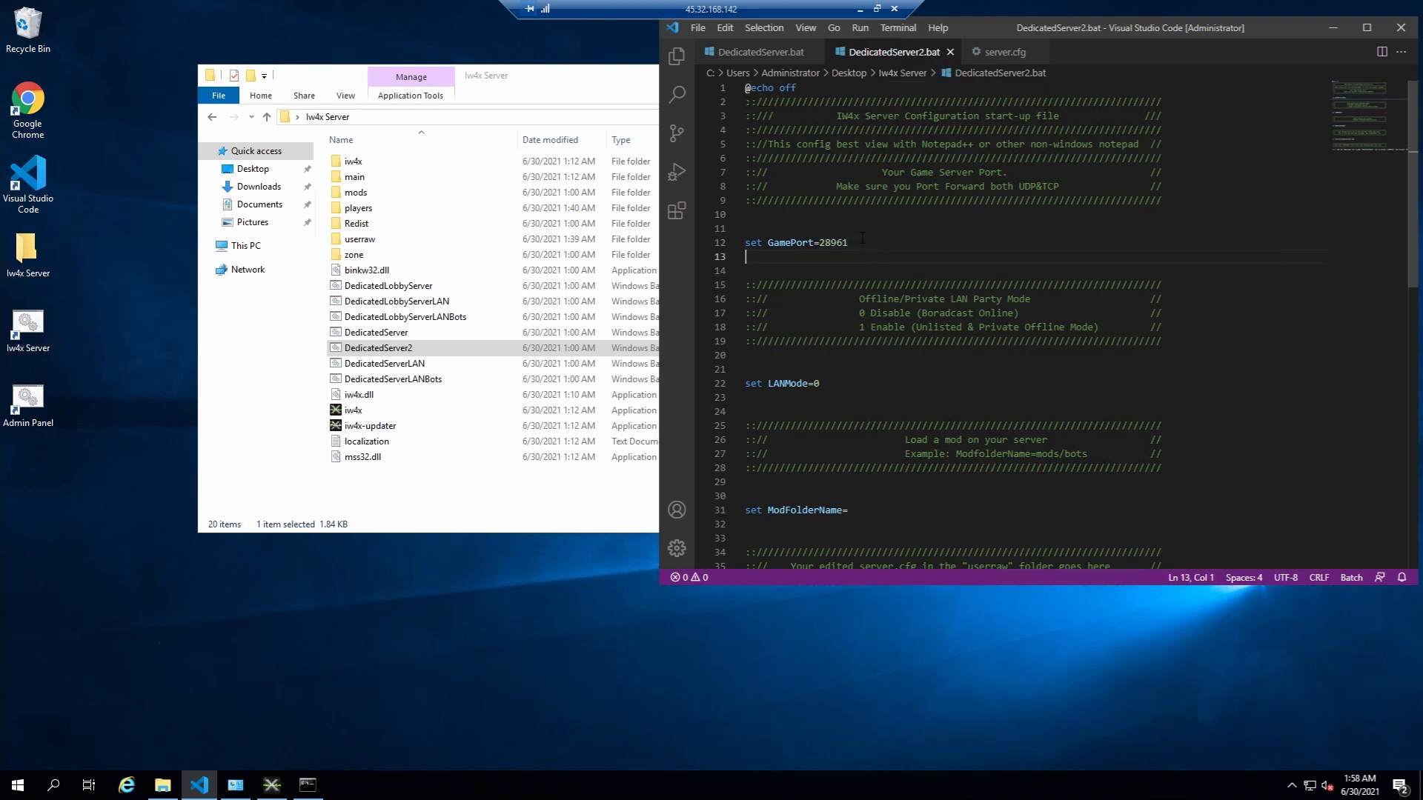
key("Up")
key("BackSpace")
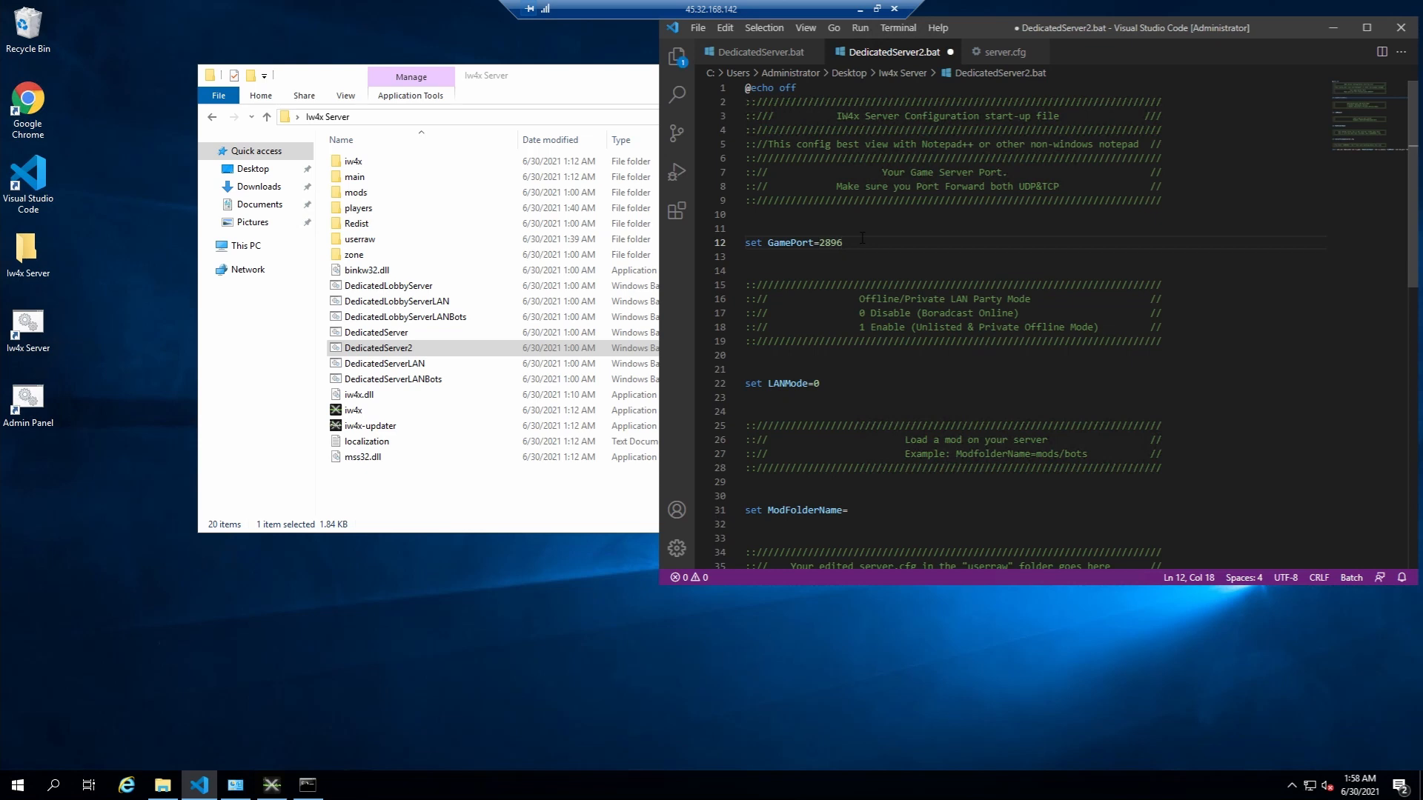
key("ctrl+s")
scroll(862, 238, "down", 8)
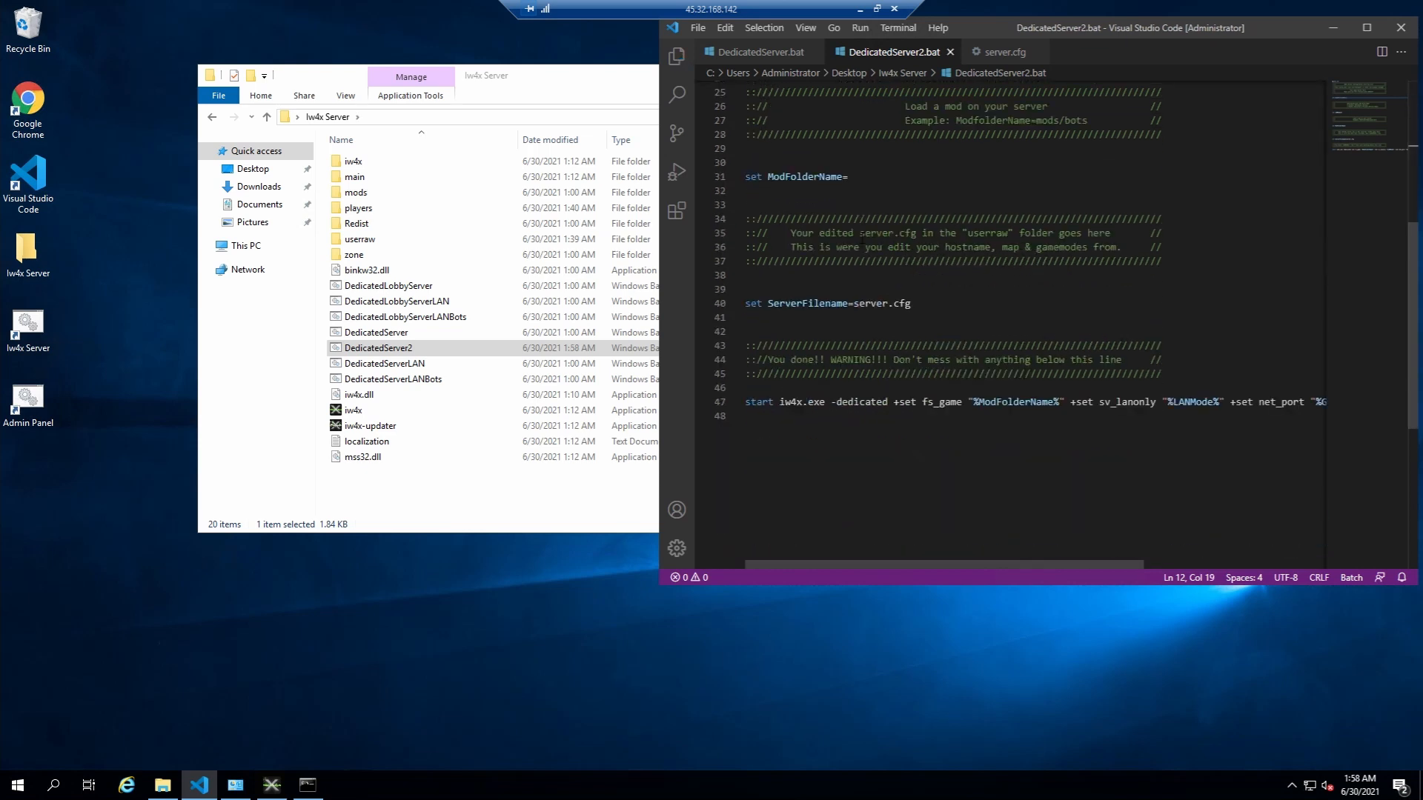
left_click(1330, 28)
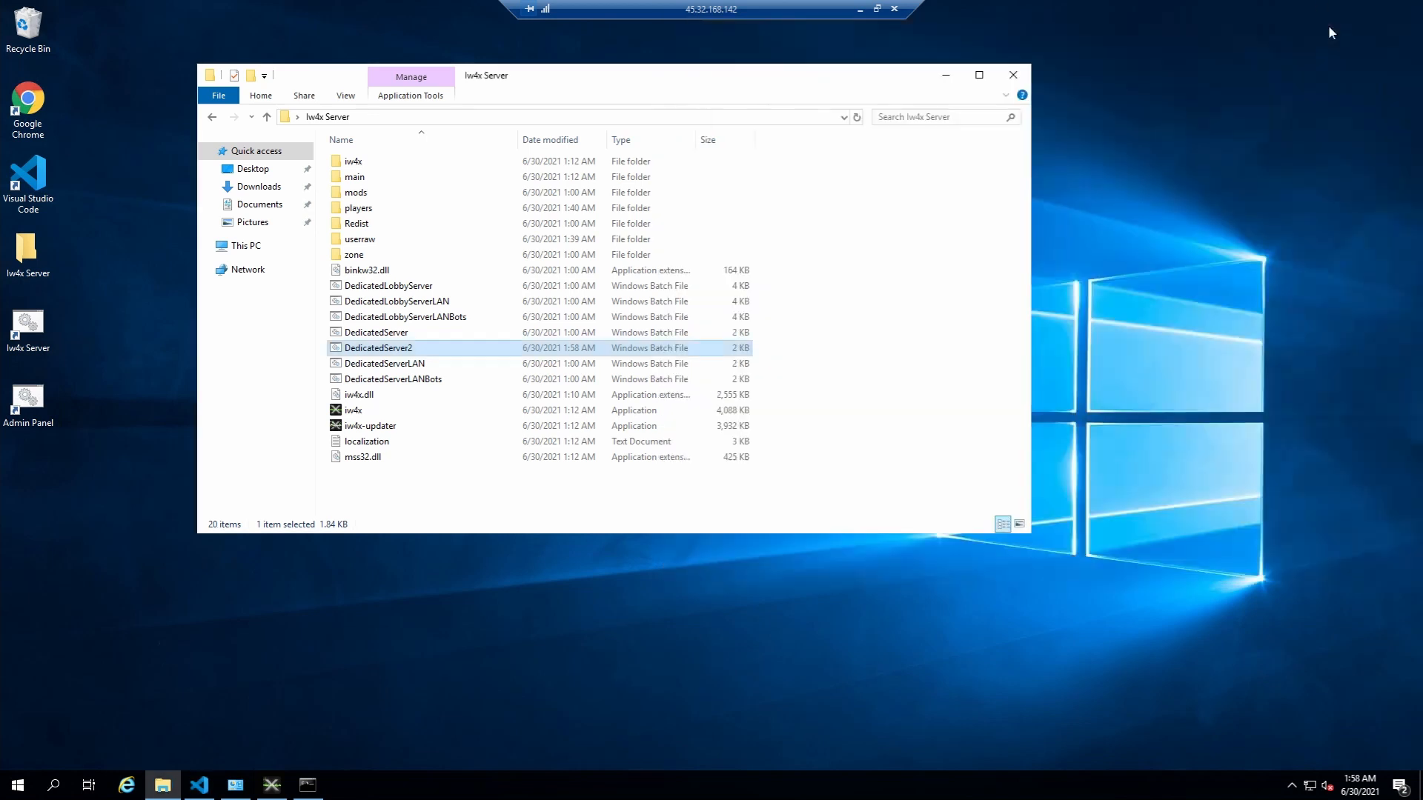
Step: In the userraw folder, copy the server config and paste a duplicate
double_click(398, 238)
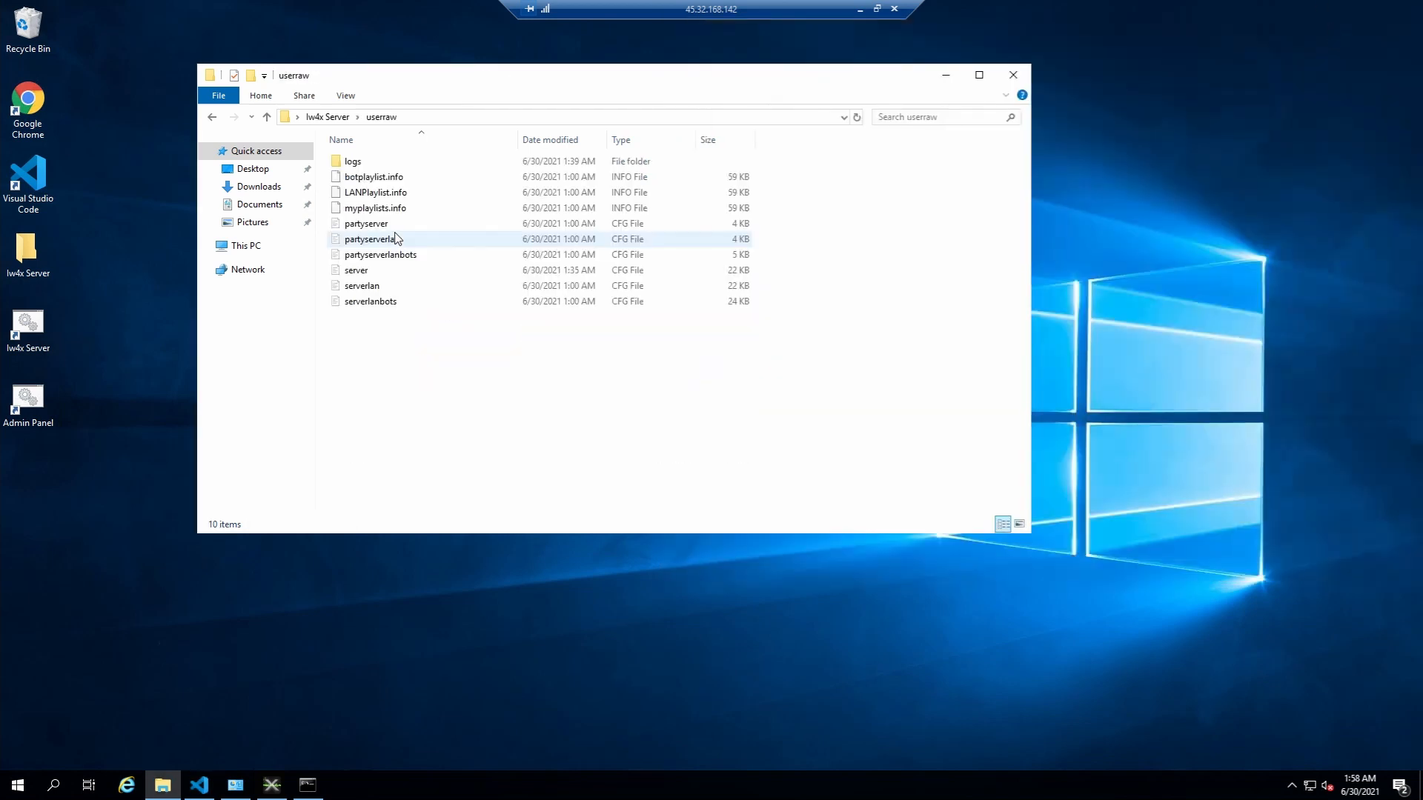
right_click(356, 273)
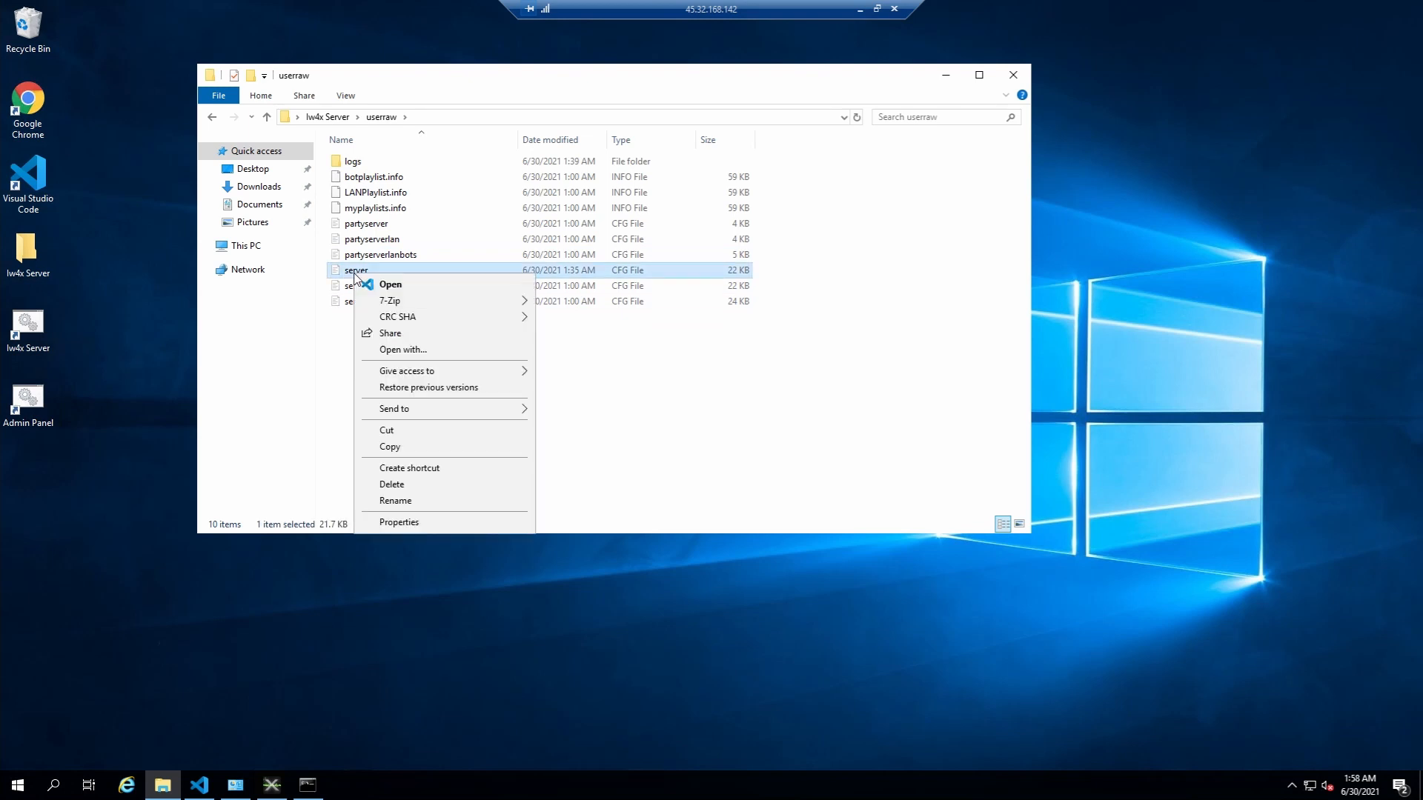
left_click(393, 444)
right_click(417, 417)
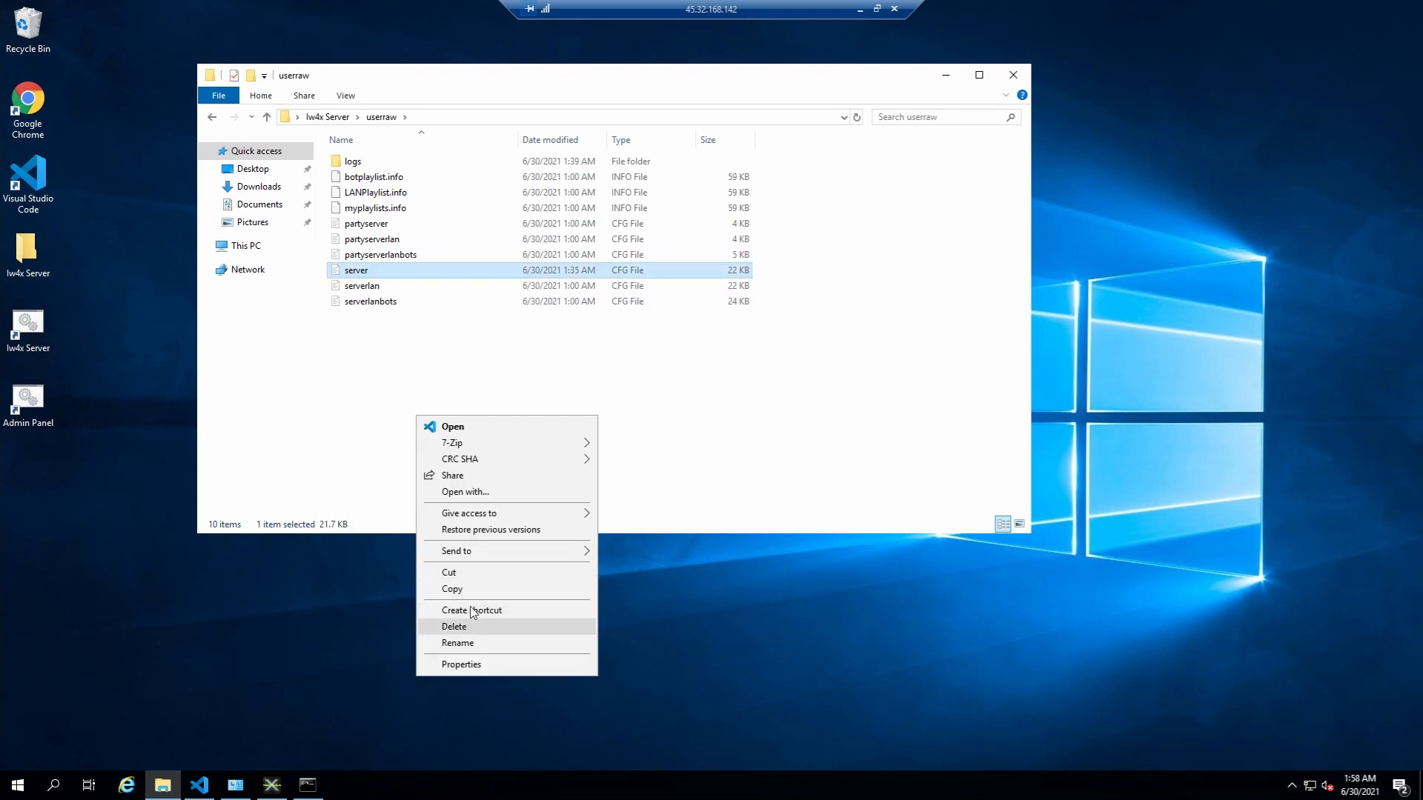
left_click(674, 407)
right_click(671, 402)
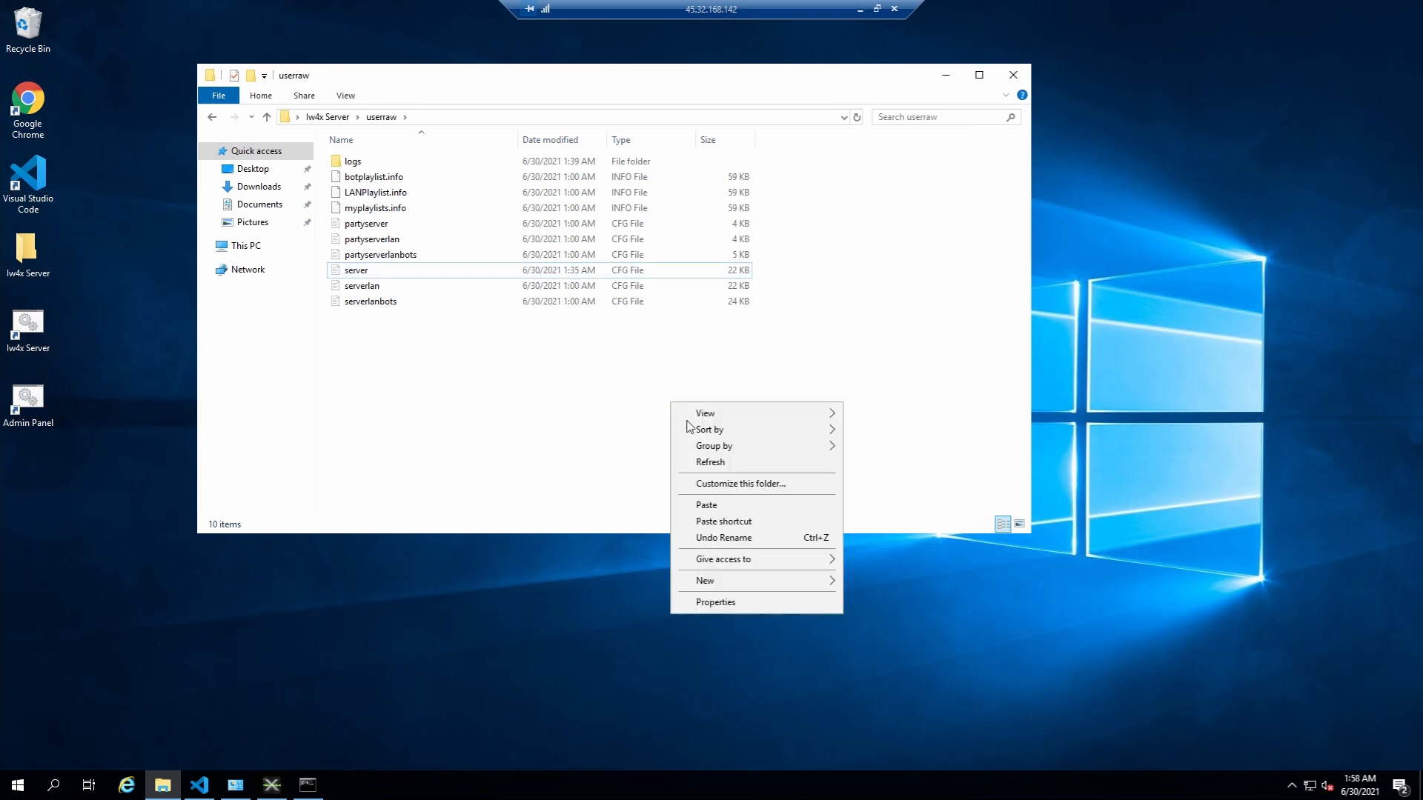
left_click(733, 507)
Step: Rename the pasted copy to server2 and open it in the code editor
right_click(391, 273)
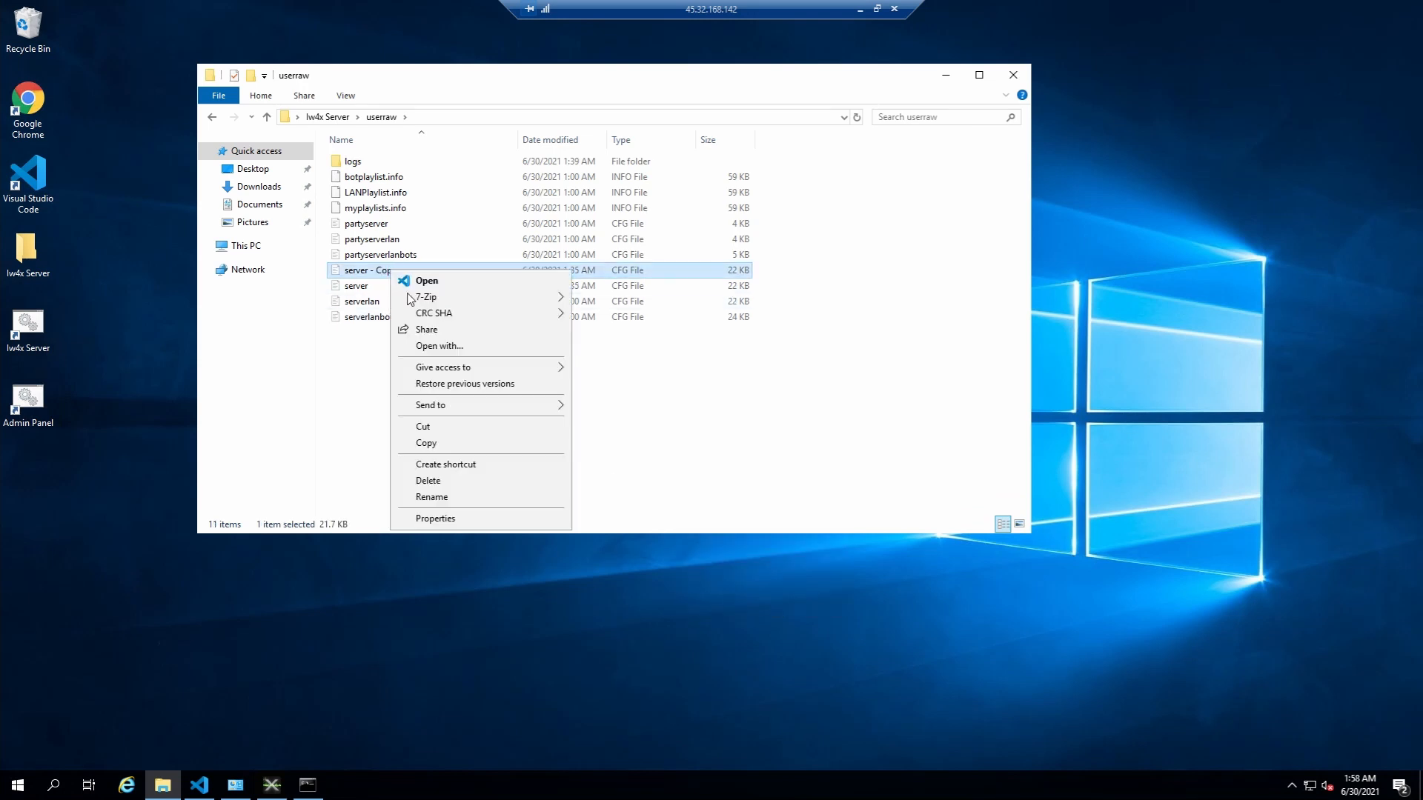
left_click(470, 501)
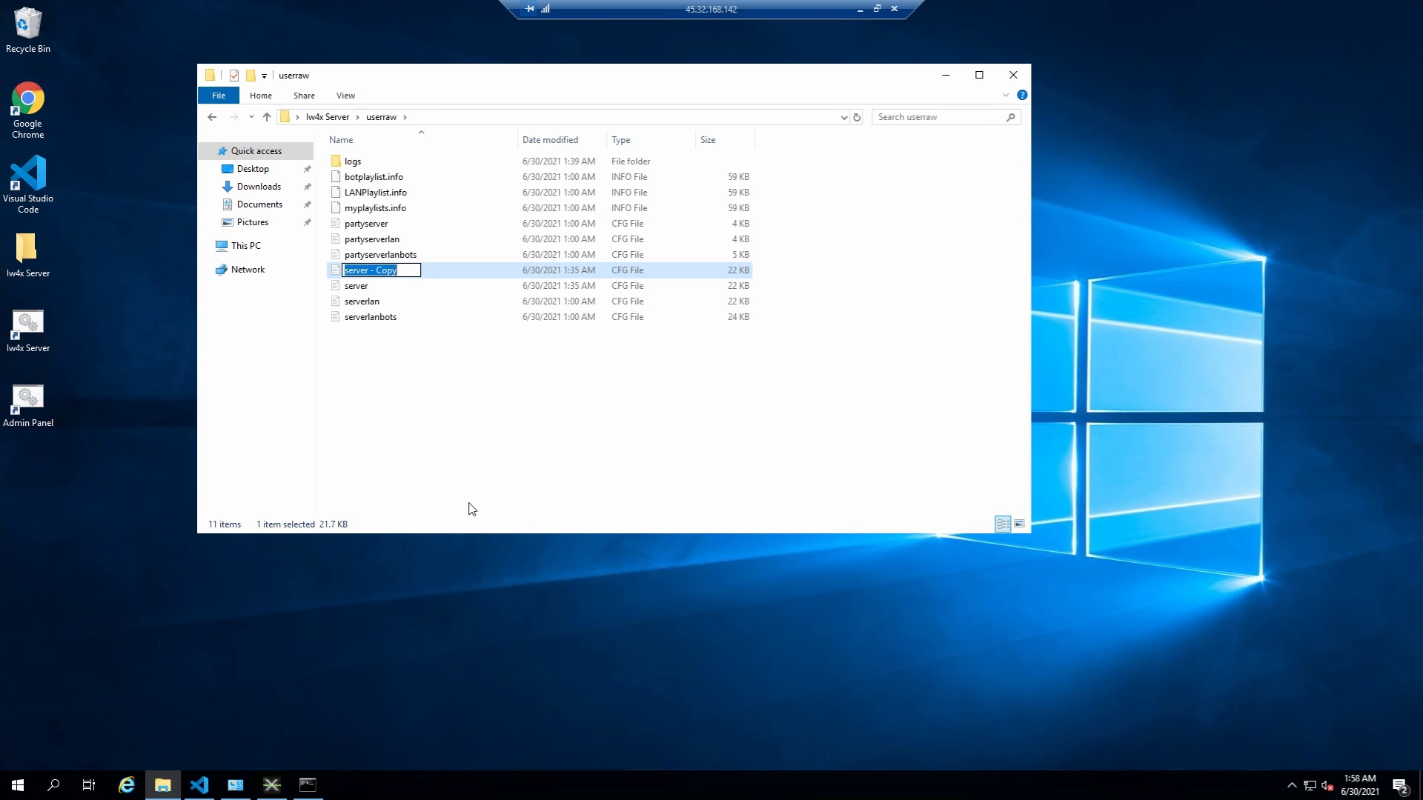
key("BackSpace")
type("server2")
key("Return")
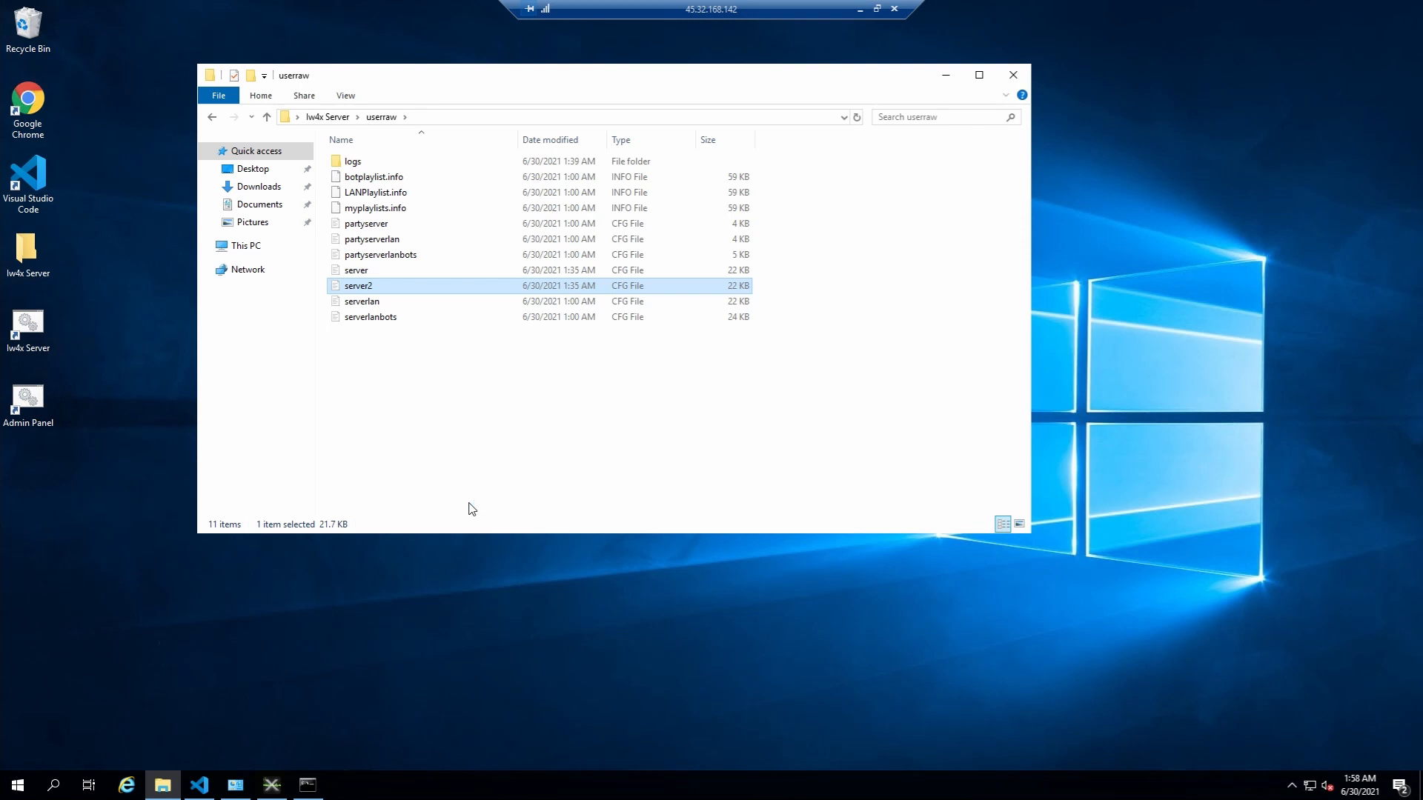
key("Return")
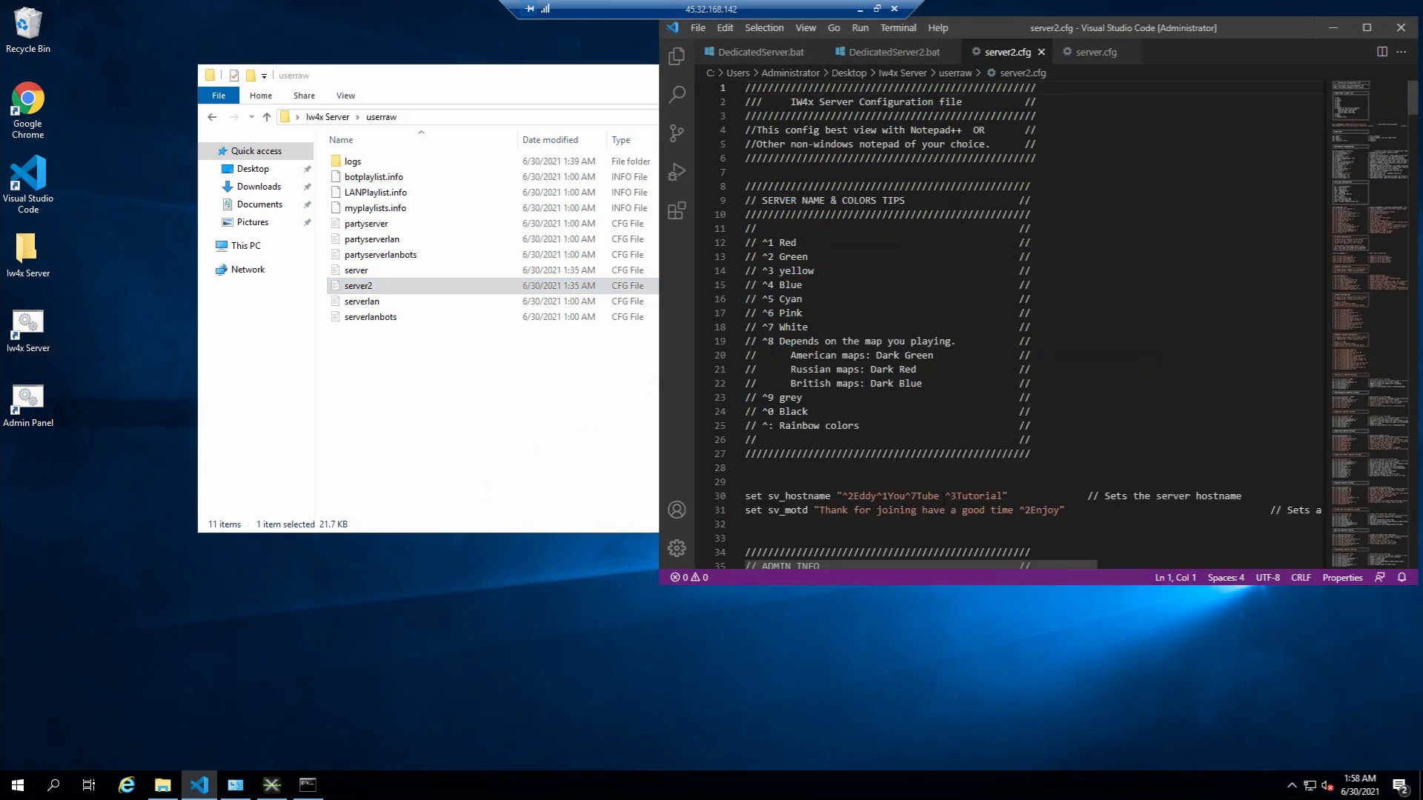
Step: Append ' #2' after Tutorial in server2.cfg's sv_hostname and save the file
left_click(1002, 496)
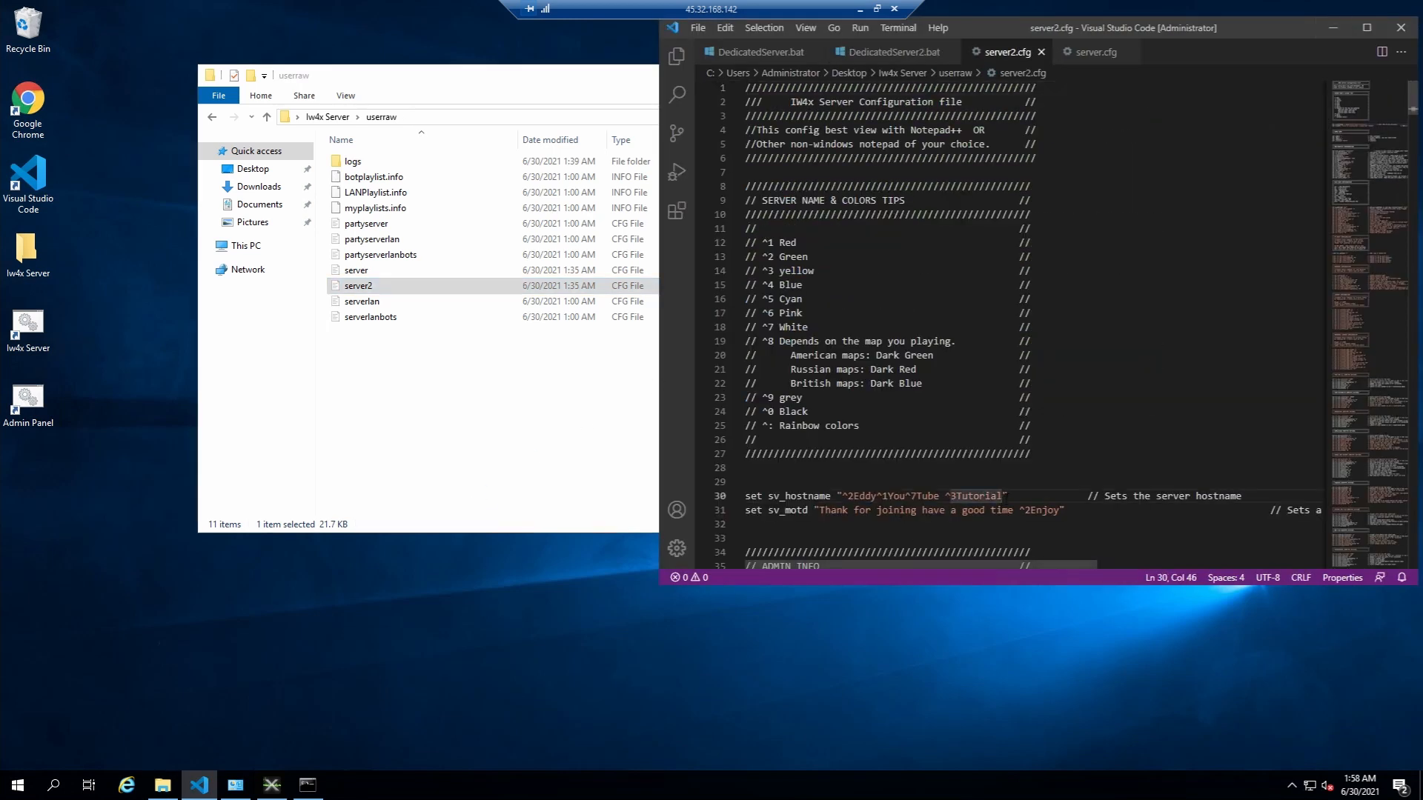
type("#2")
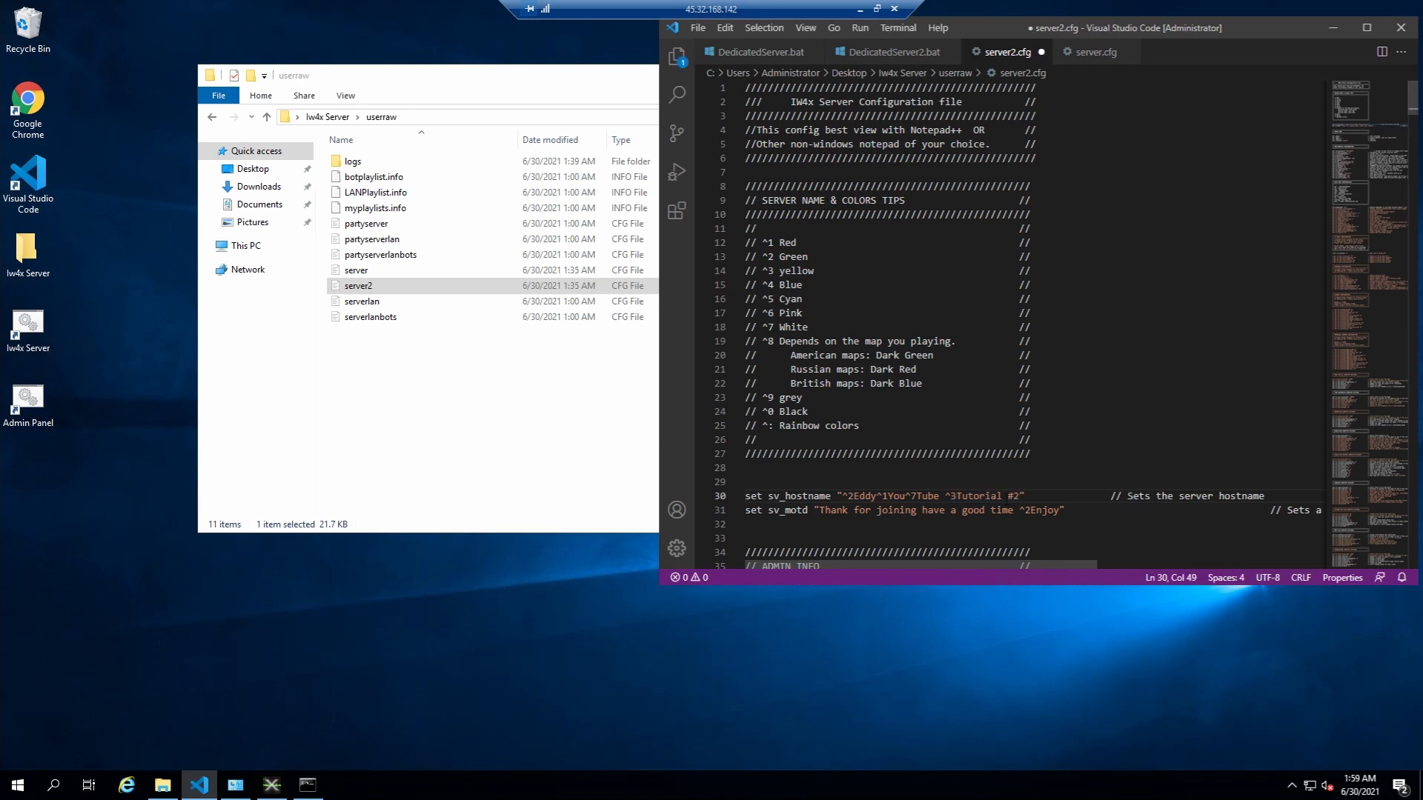
scroll(1173, 245, "down", 9)
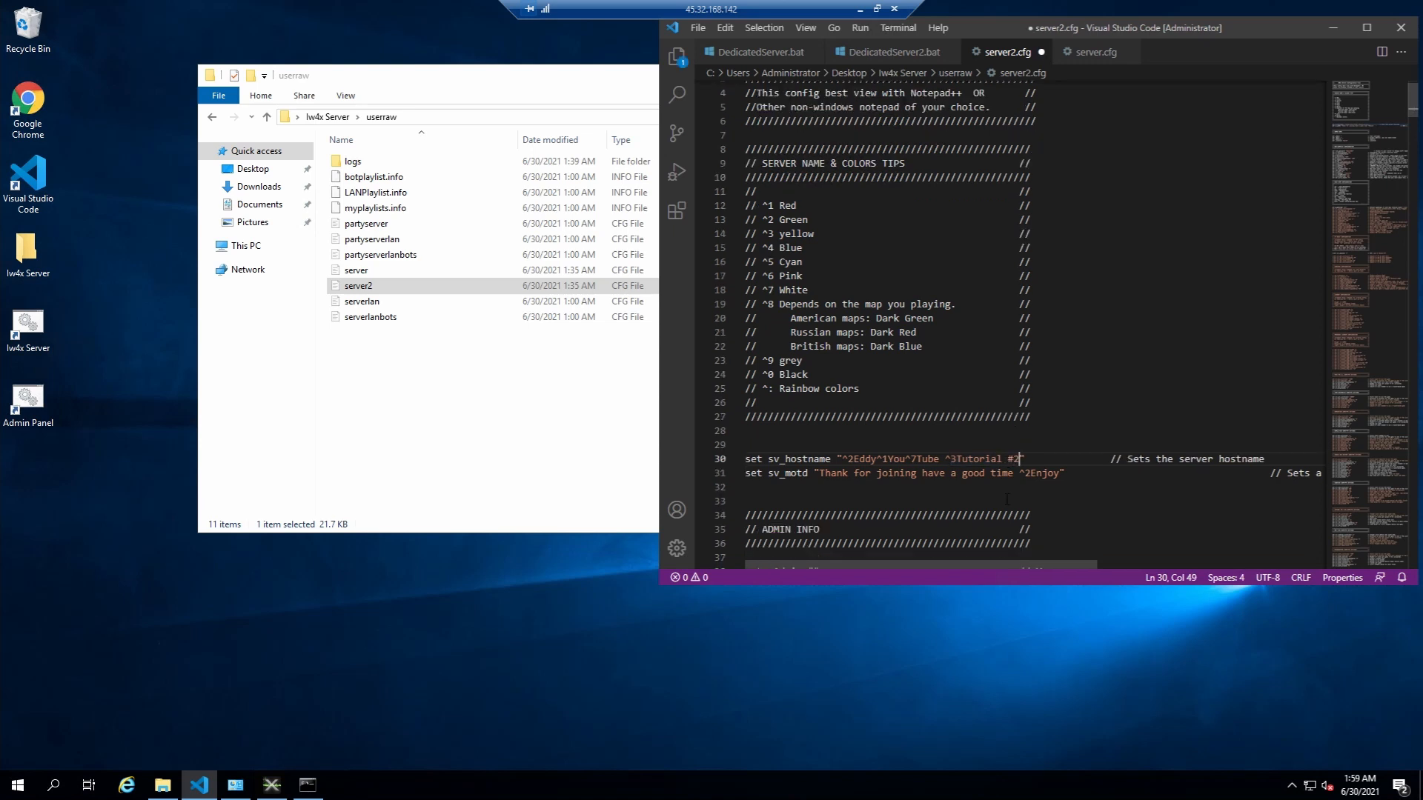
left_click_drag(1415, 119, 1391, 87)
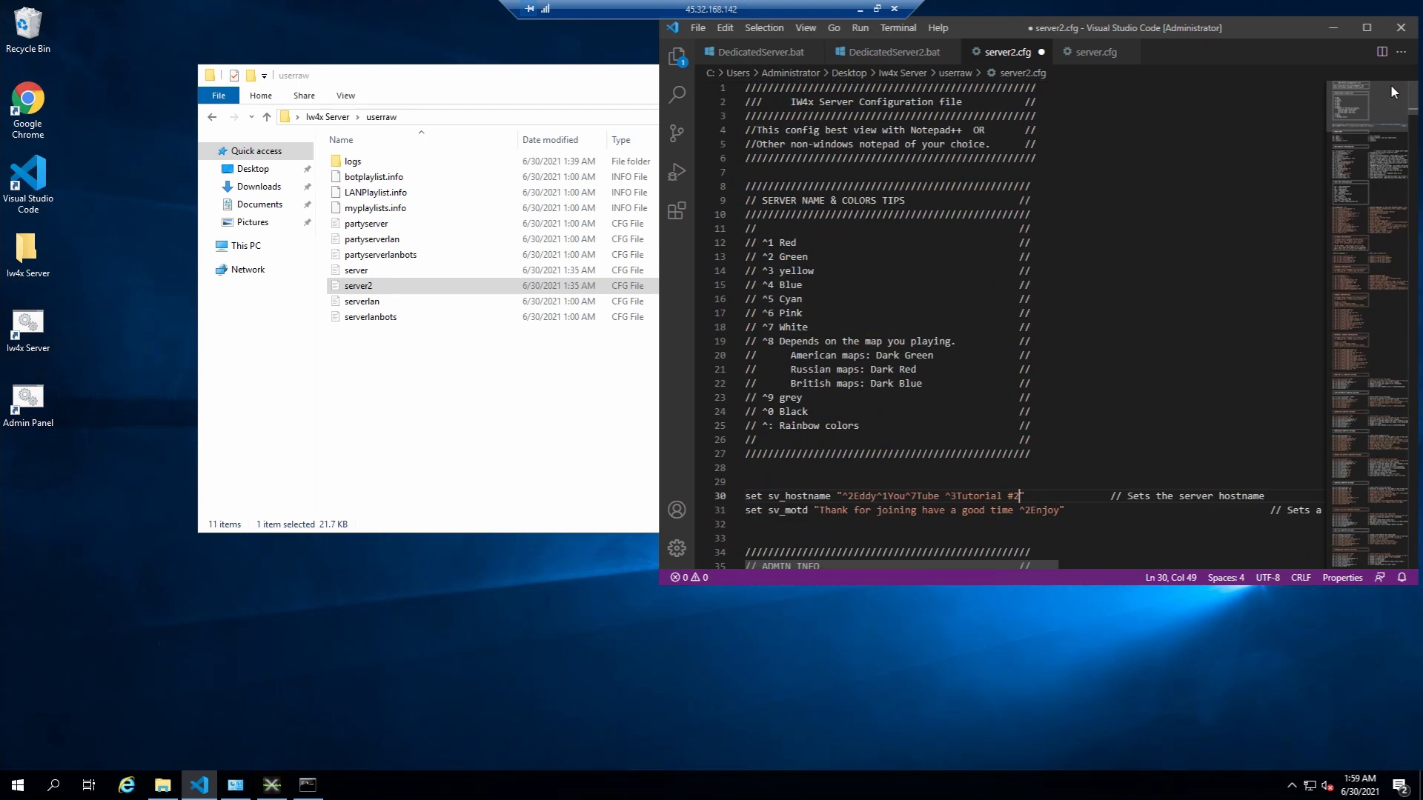
key("ctrl+s")
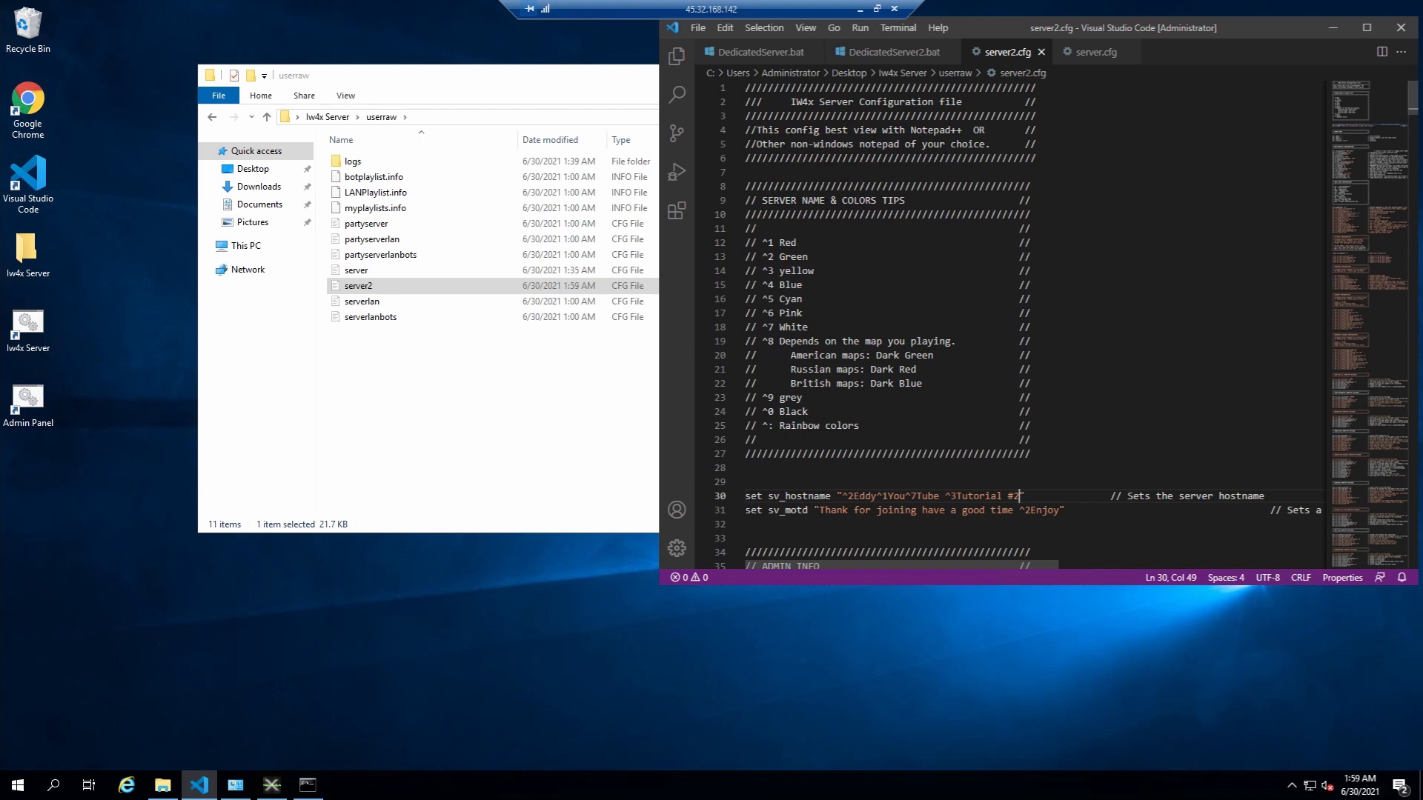
Step: Close the editor and open the advanced firewall console's Inbound Rules, maximized
left_click(1406, 28)
left_click(215, 779)
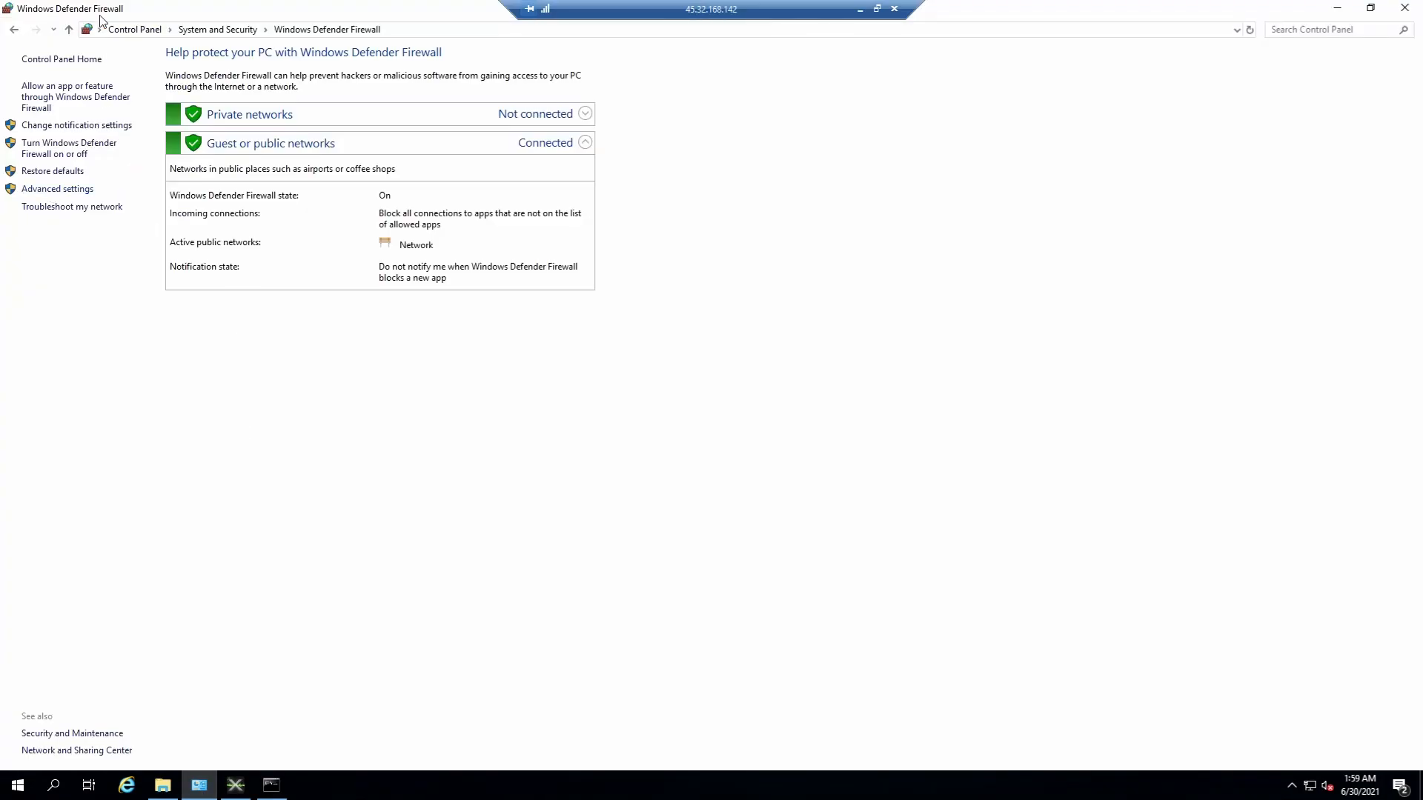
left_click(33, 191)
left_click(737, 34)
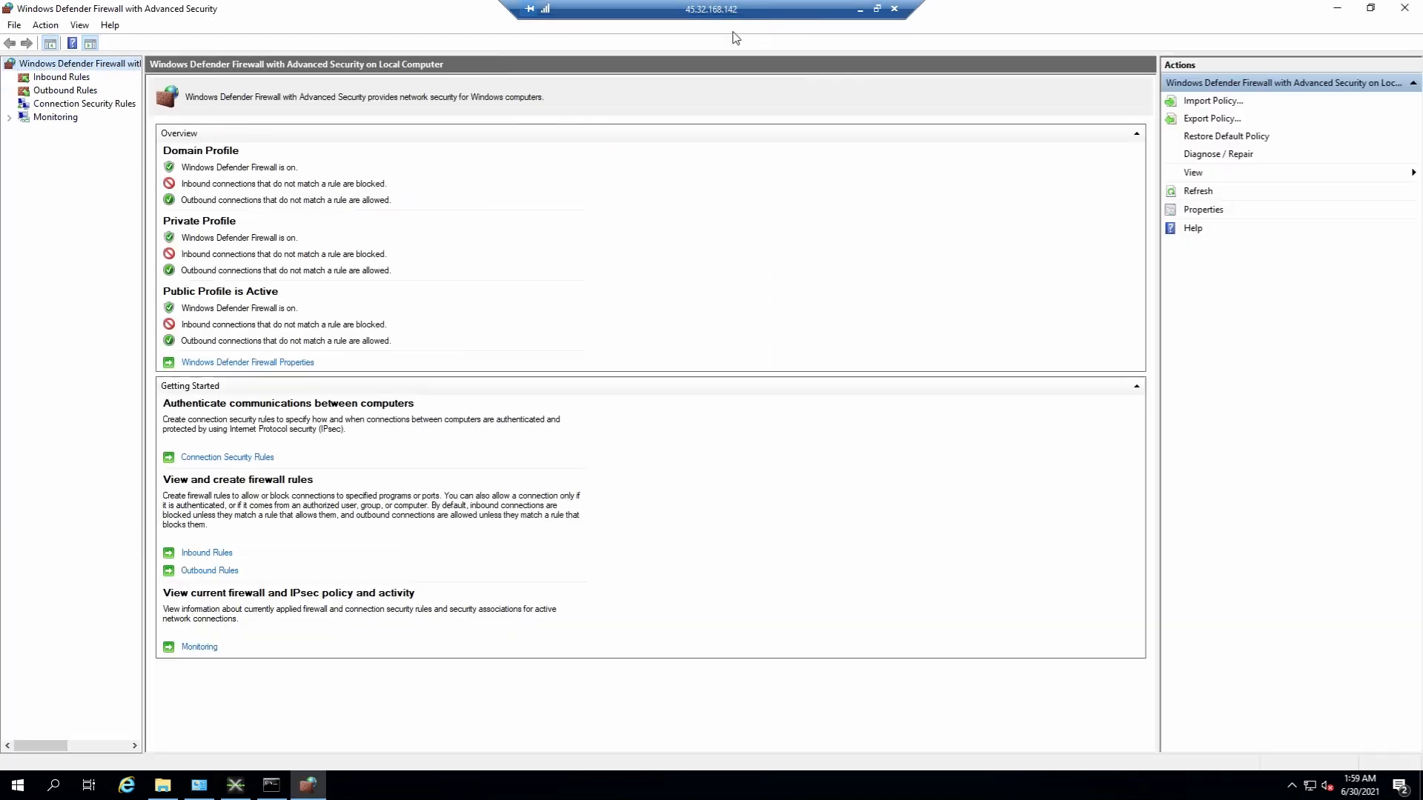
left_click(87, 78)
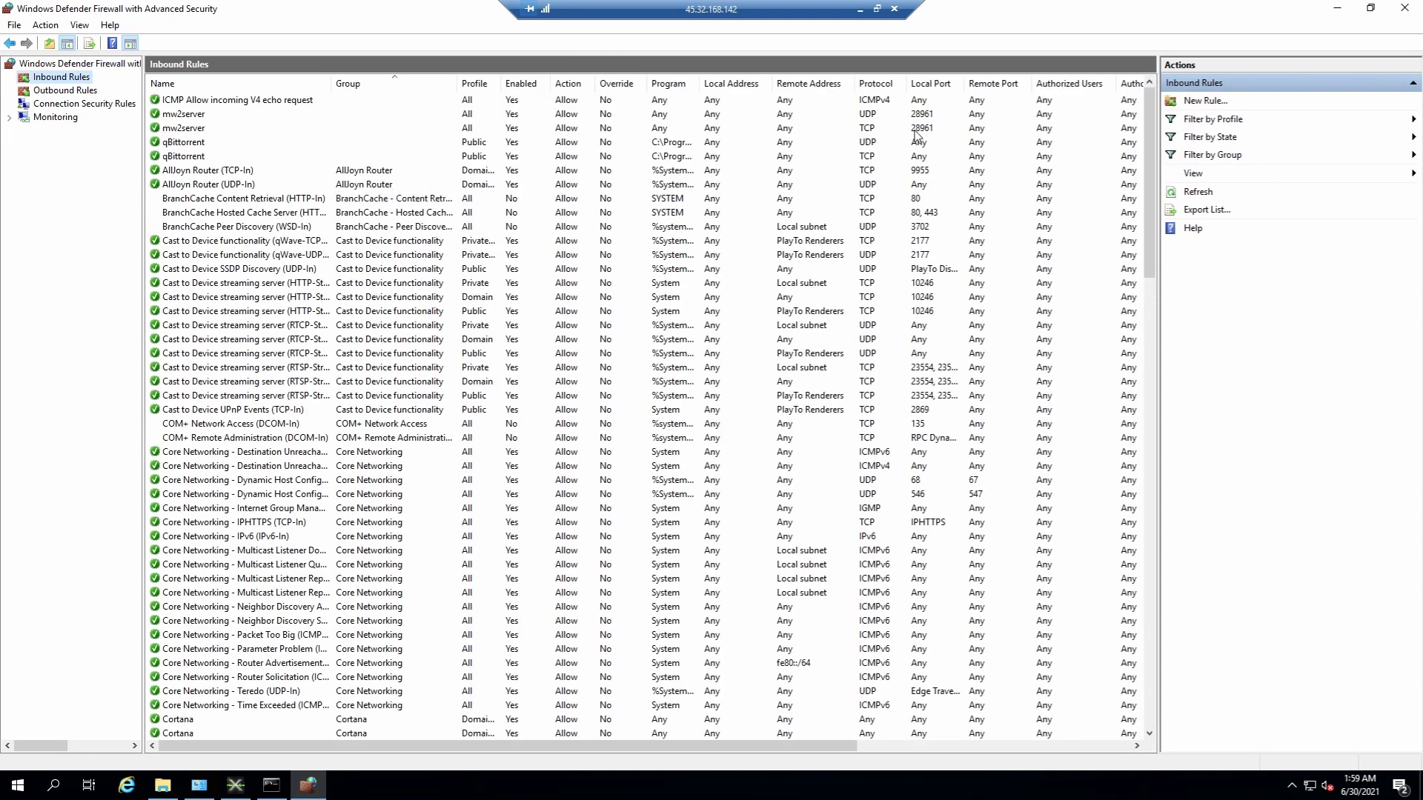
Step: Create an inbound rule mw2server2 allowing TCP port 28960
left_click(1199, 101)
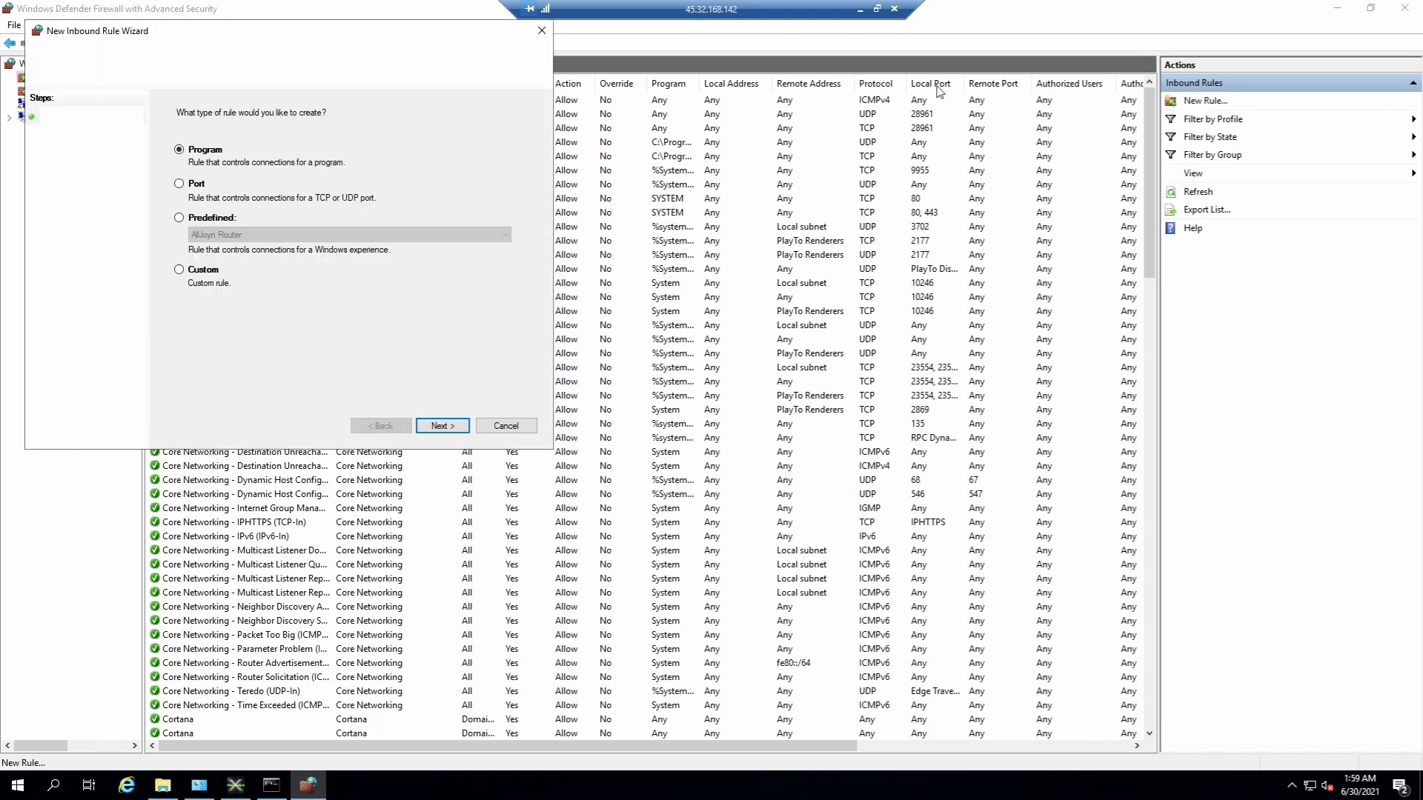
left_click(206, 185)
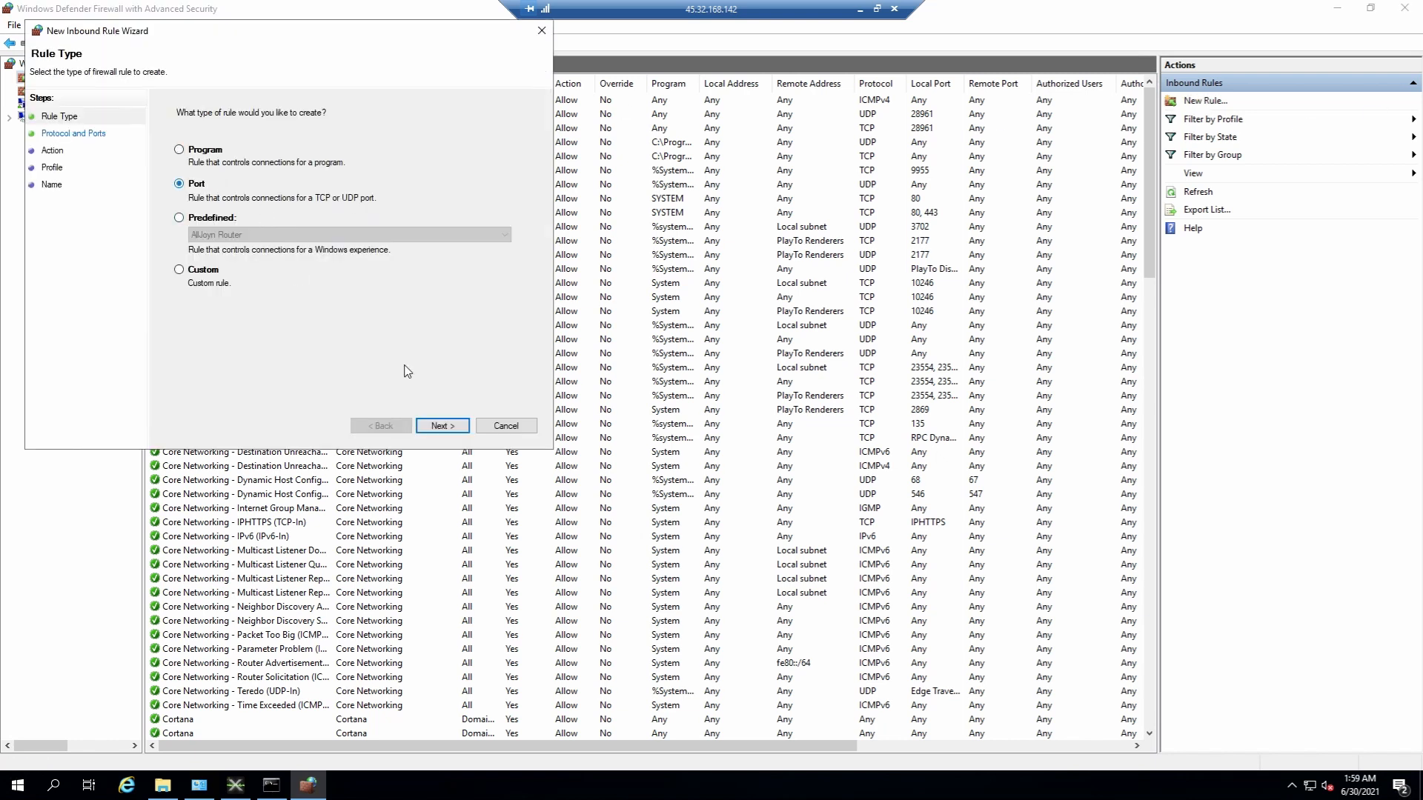
left_click(438, 430)
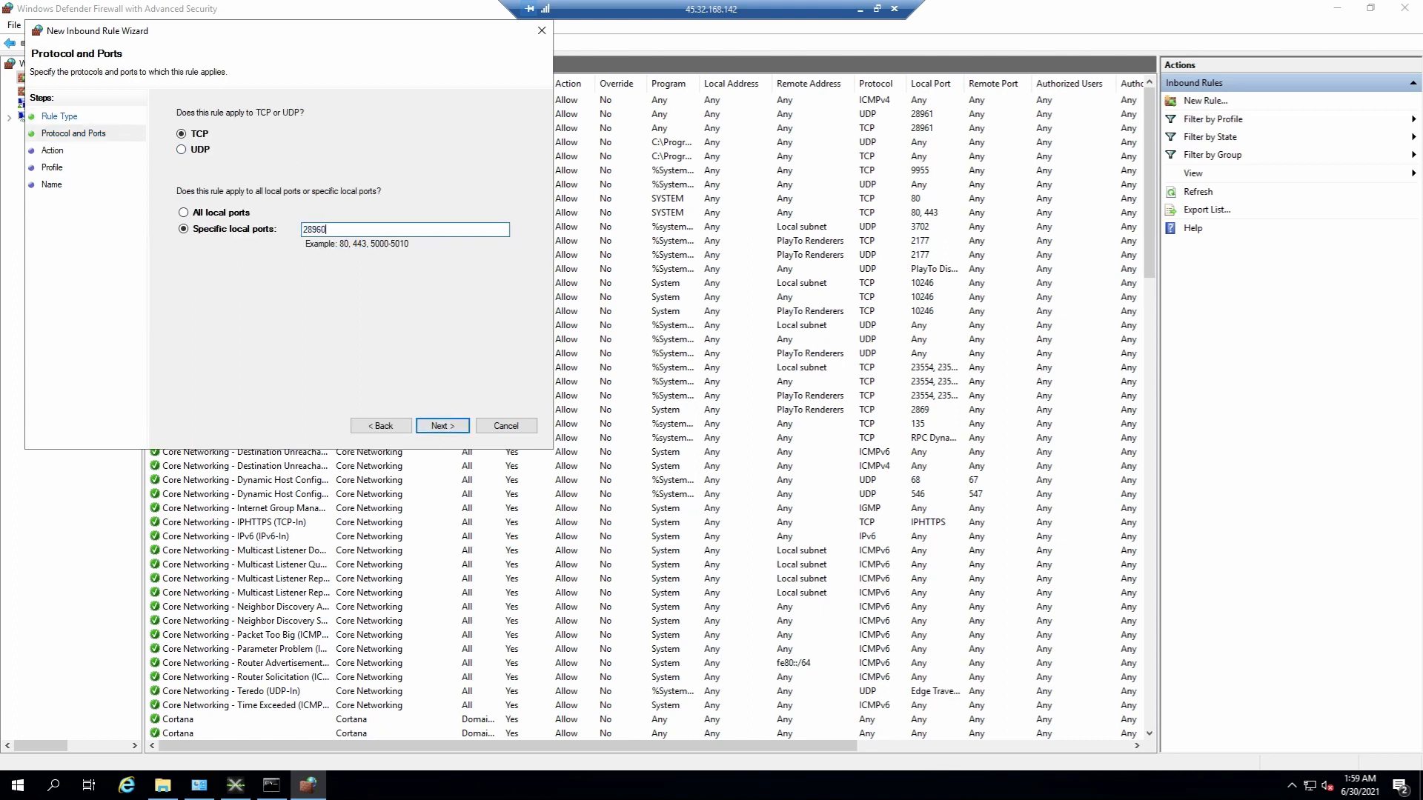
left_click(435, 429)
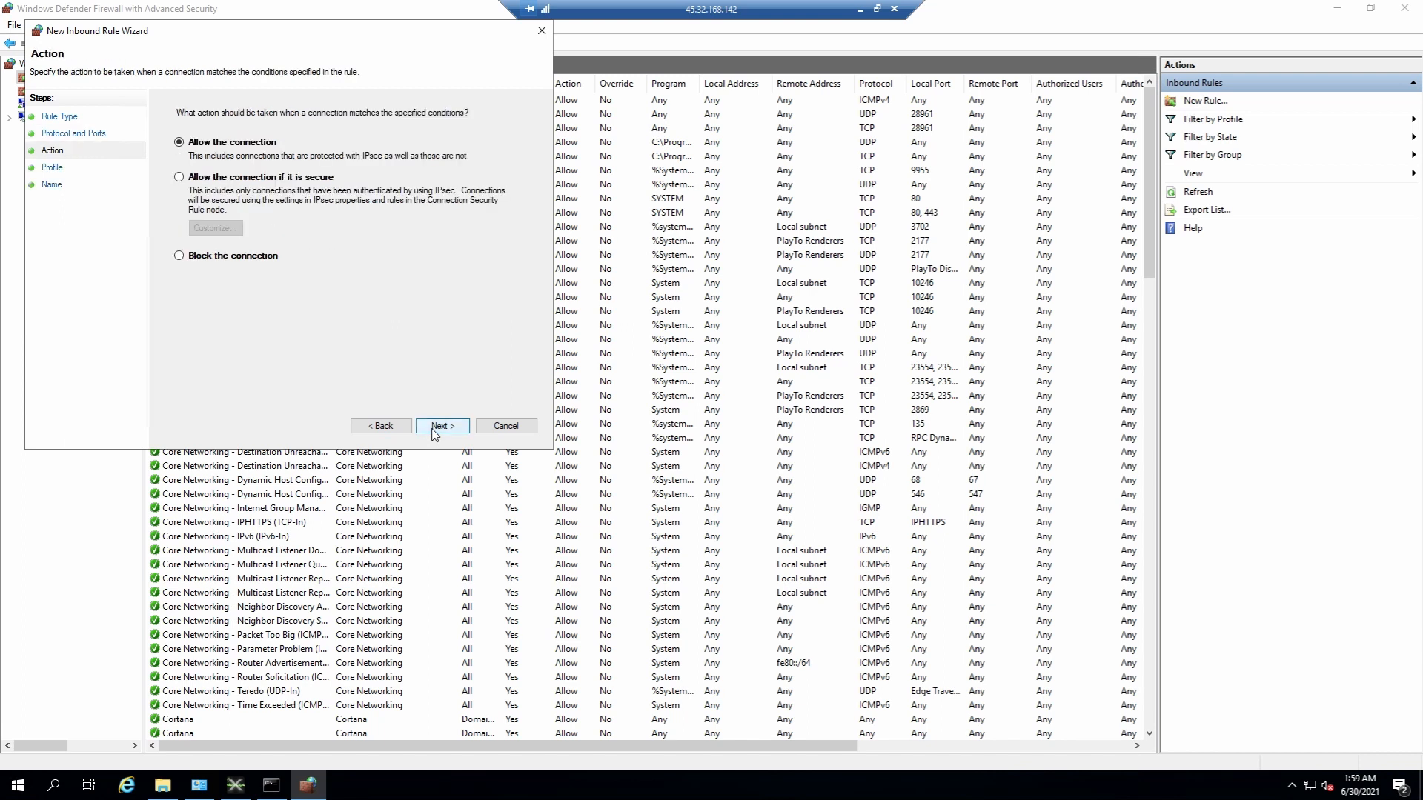
left_click(435, 428)
left_click(435, 427)
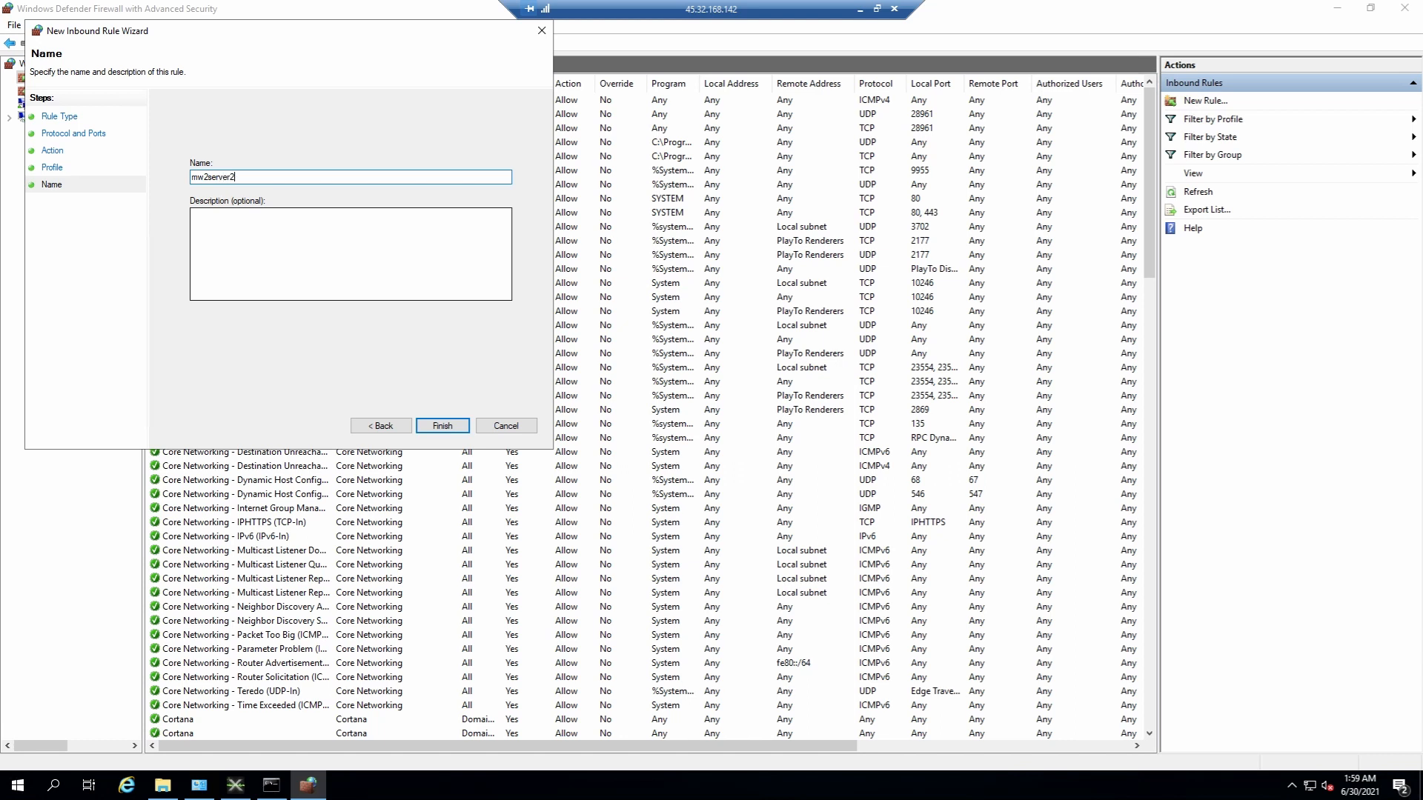
key("ctrl+a")
key("ctrl+c")
key("Return")
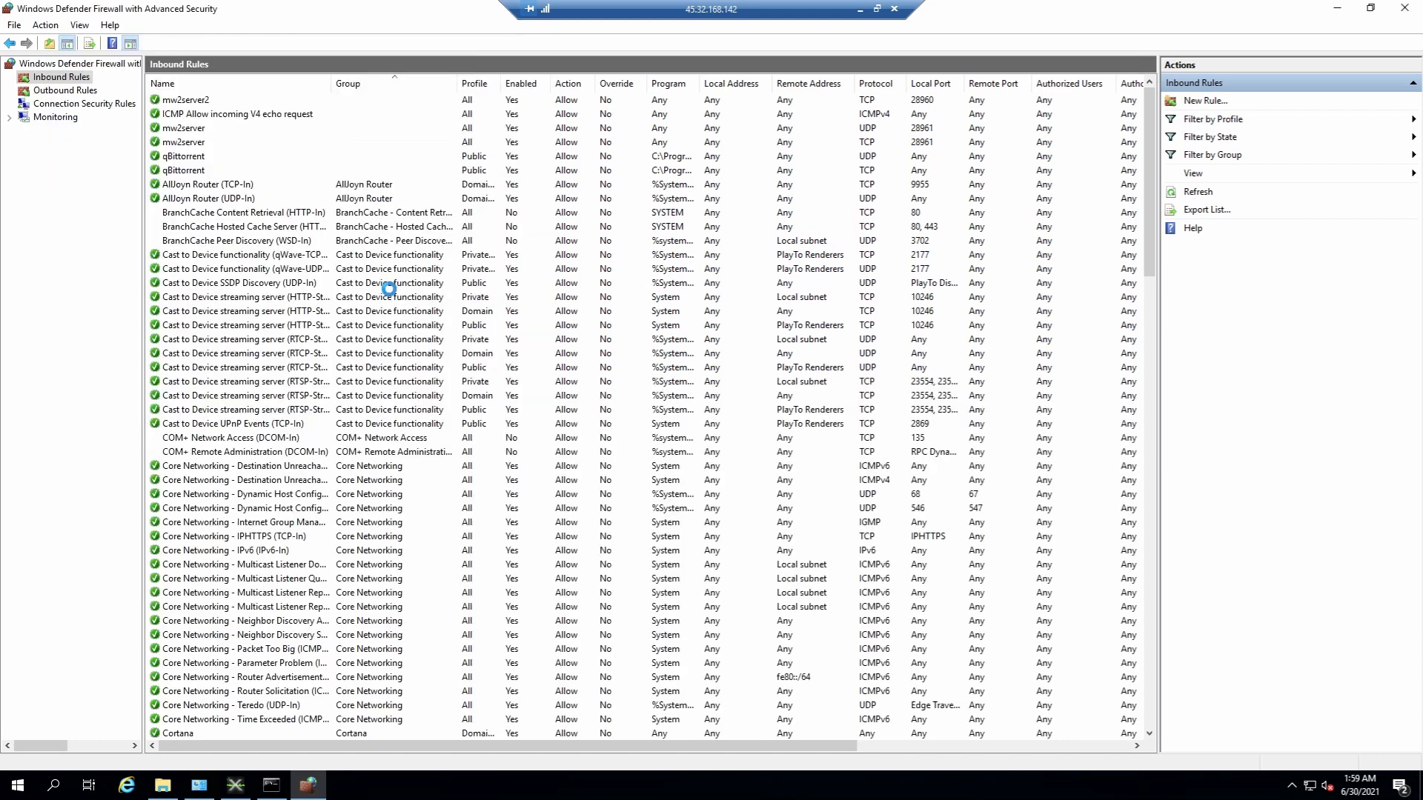
Step: Create a matching inbound rule mw2server2 allowing UDP port 28960
left_click(1206, 101)
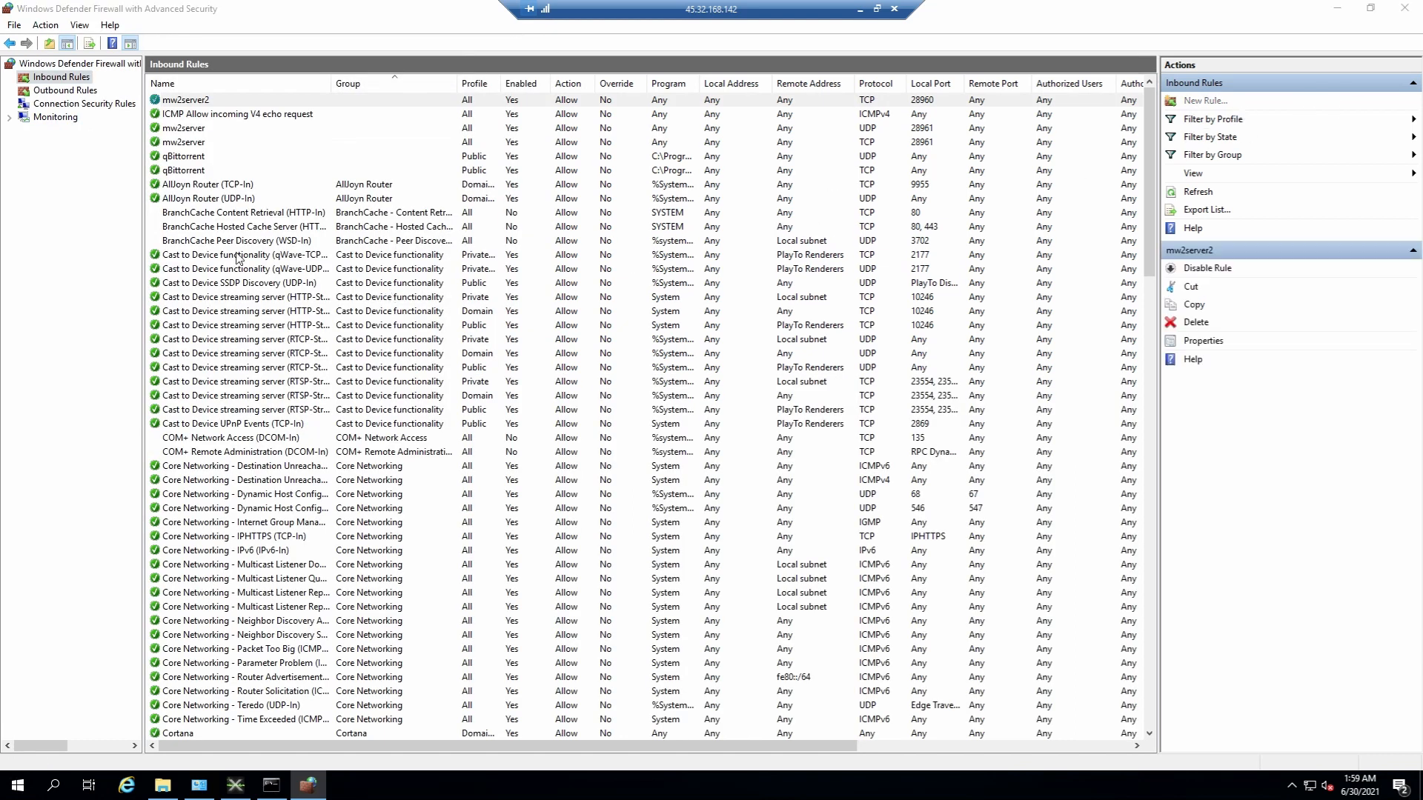
left_click(216, 203)
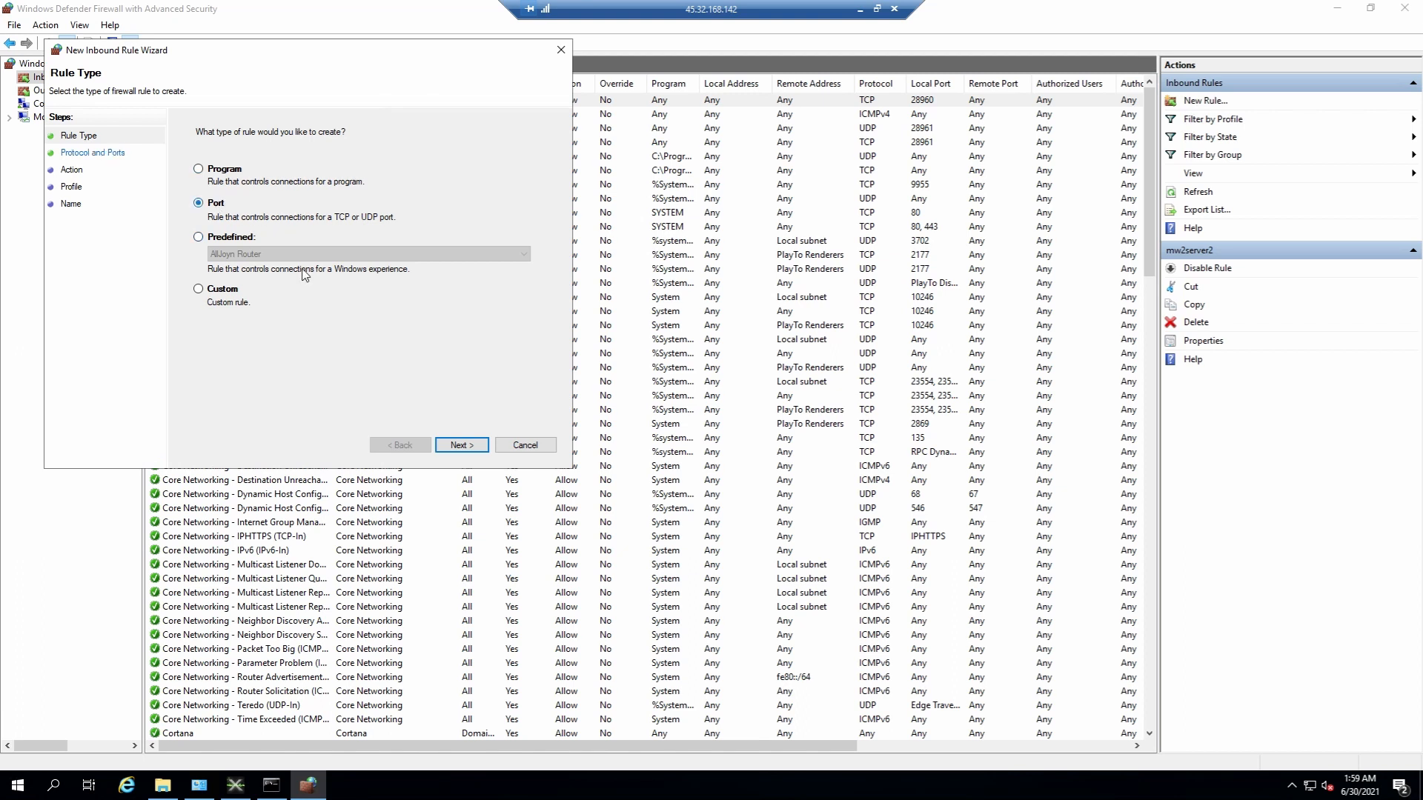
left_click(453, 444)
left_click(221, 169)
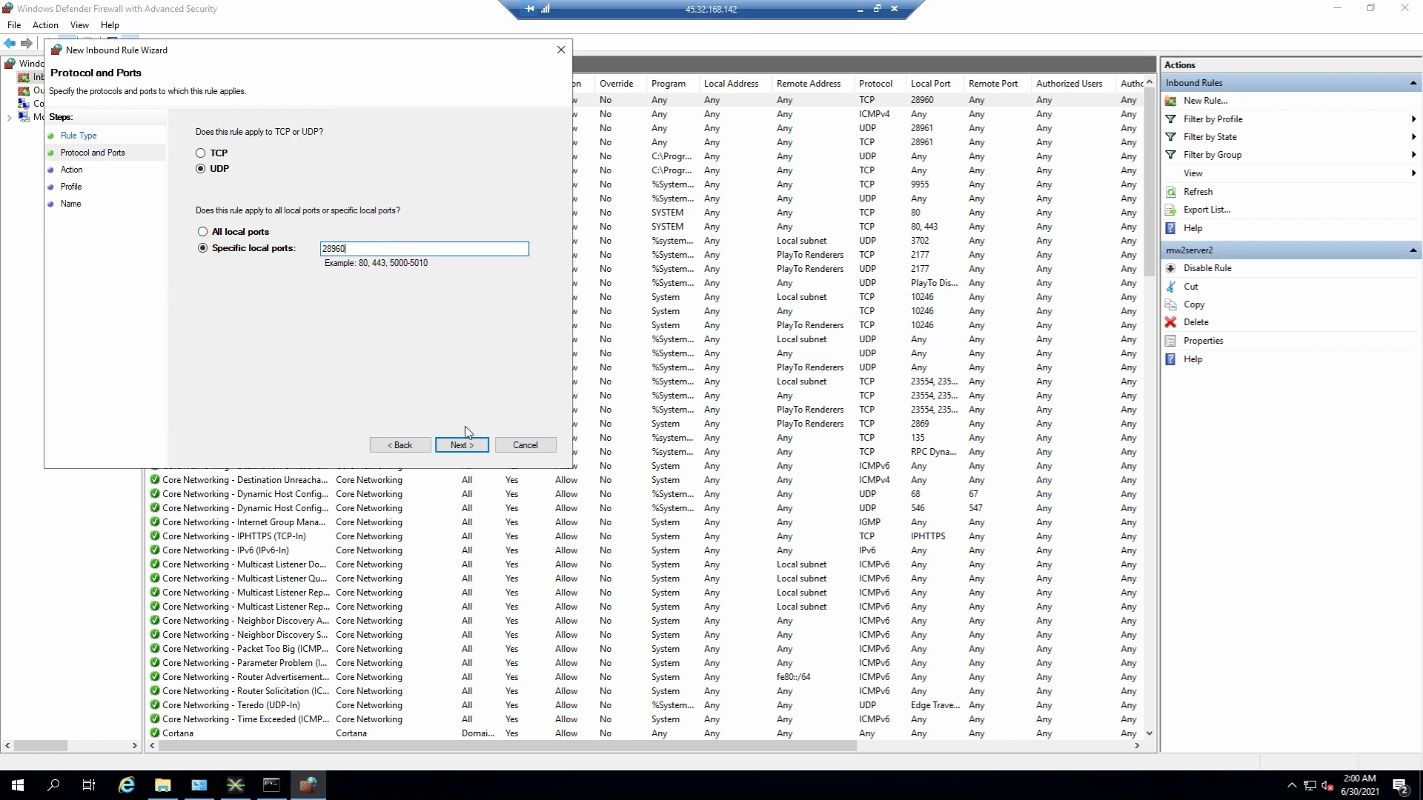
left_click(461, 444)
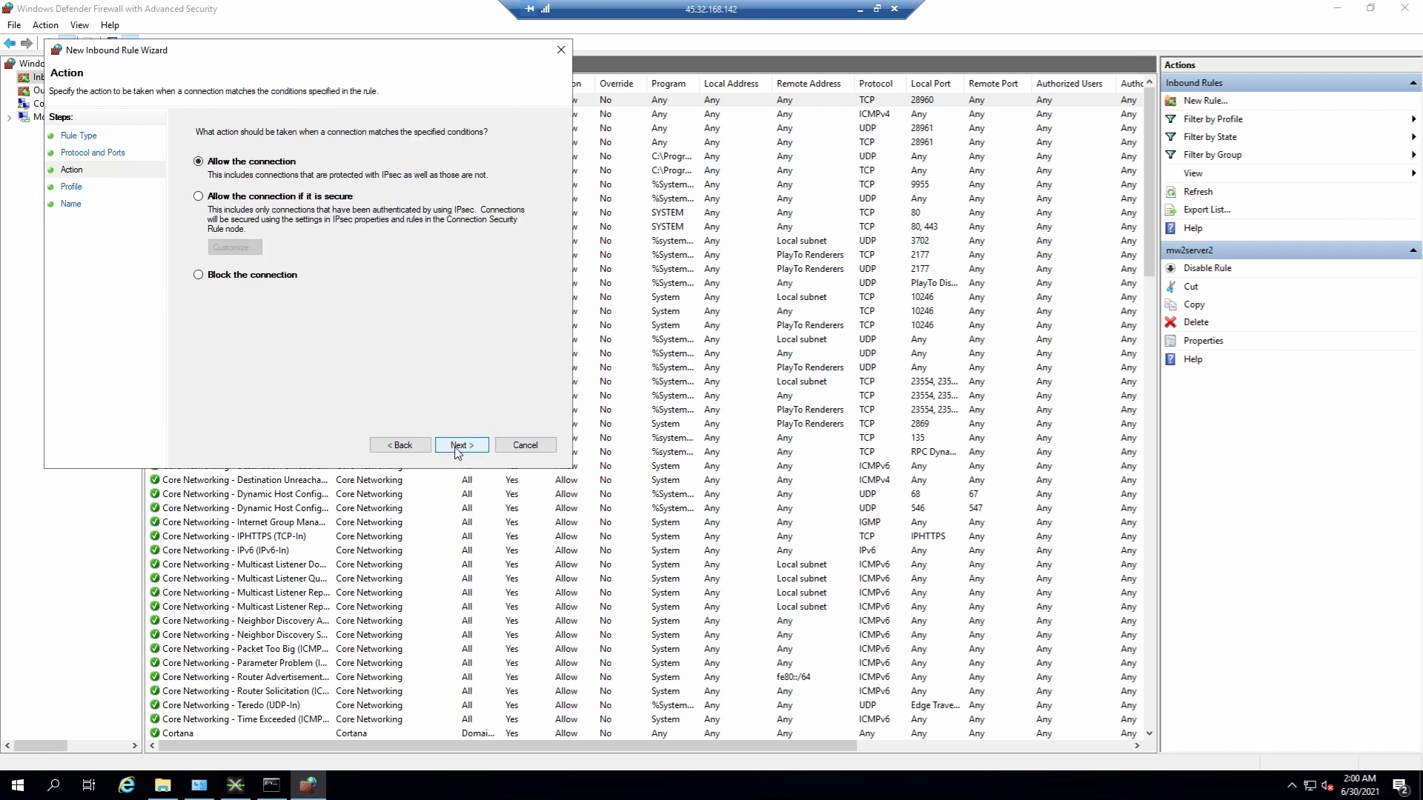
left_click(460, 445)
left_click(460, 445)
key("ctrl+v")
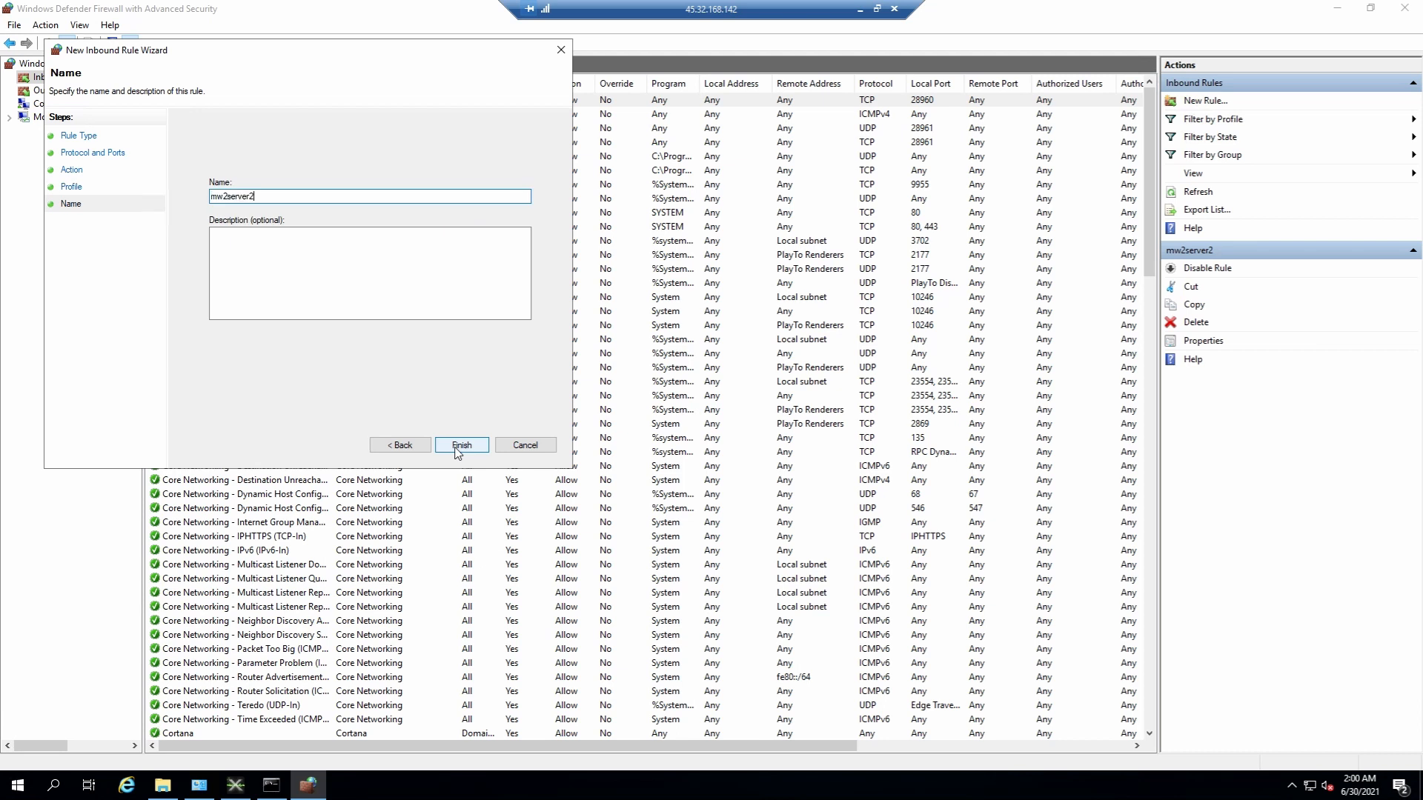
left_click(457, 444)
left_click(55, 92)
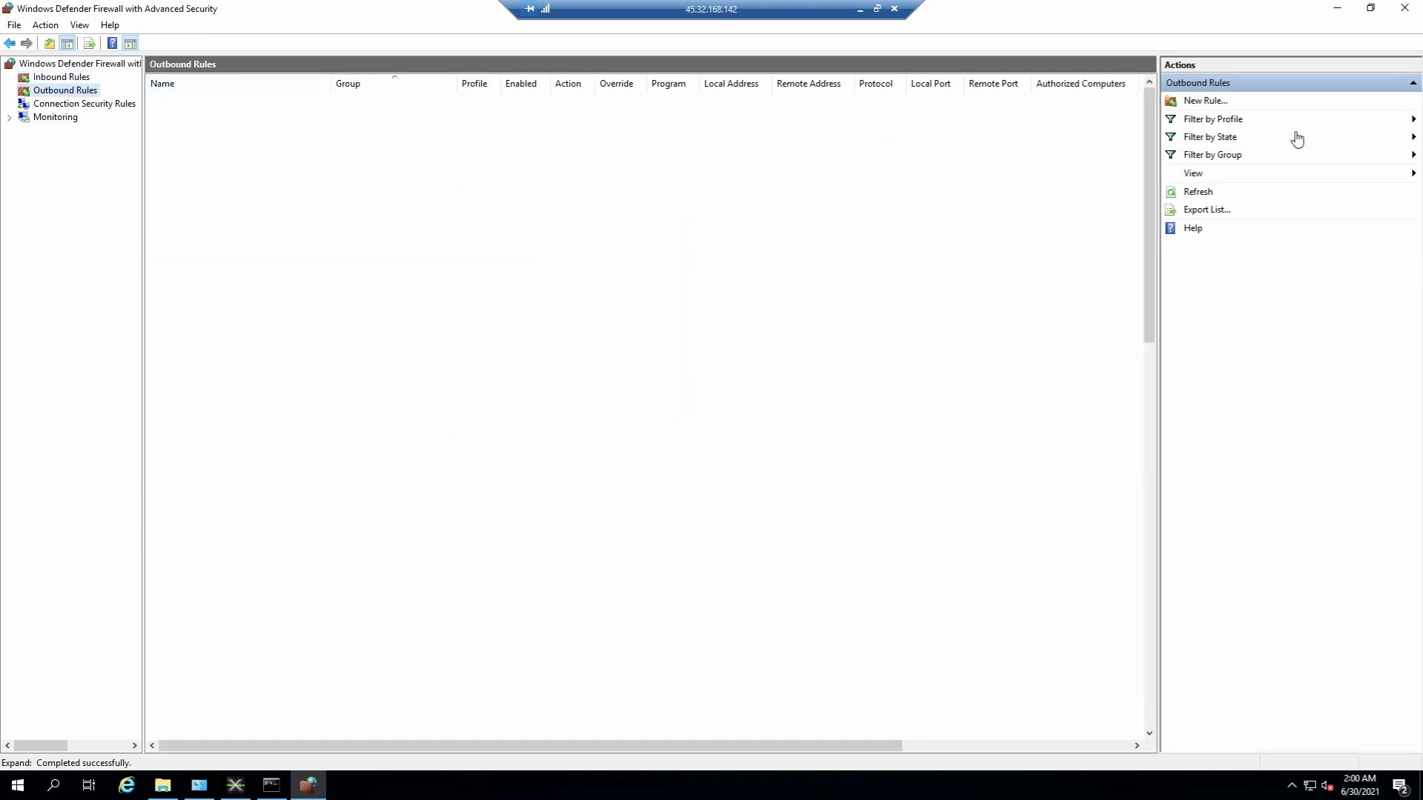
Step: Create an outbound rule mw2server2 allowing TCP remote port 28960
left_click(1205, 100)
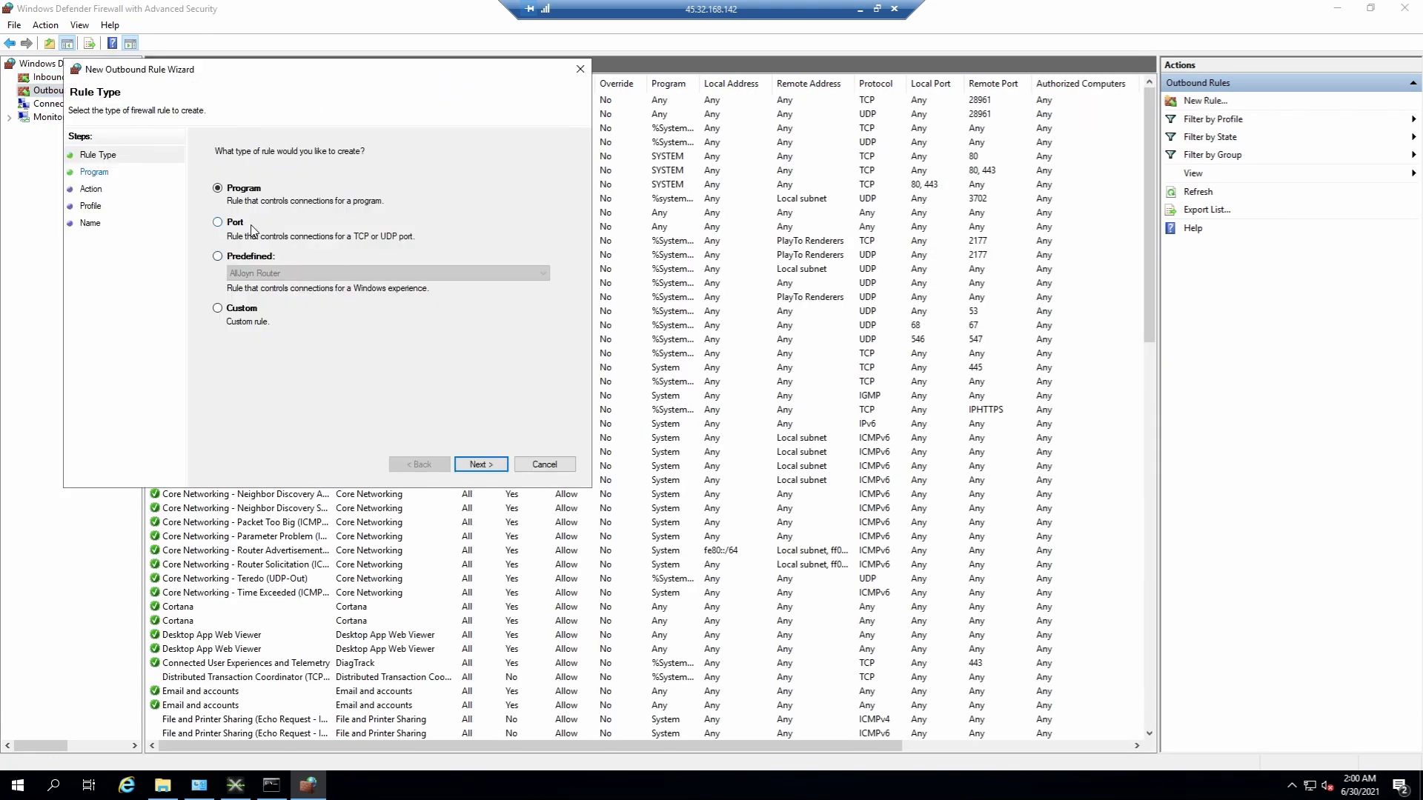
left_click(249, 225)
left_click(489, 462)
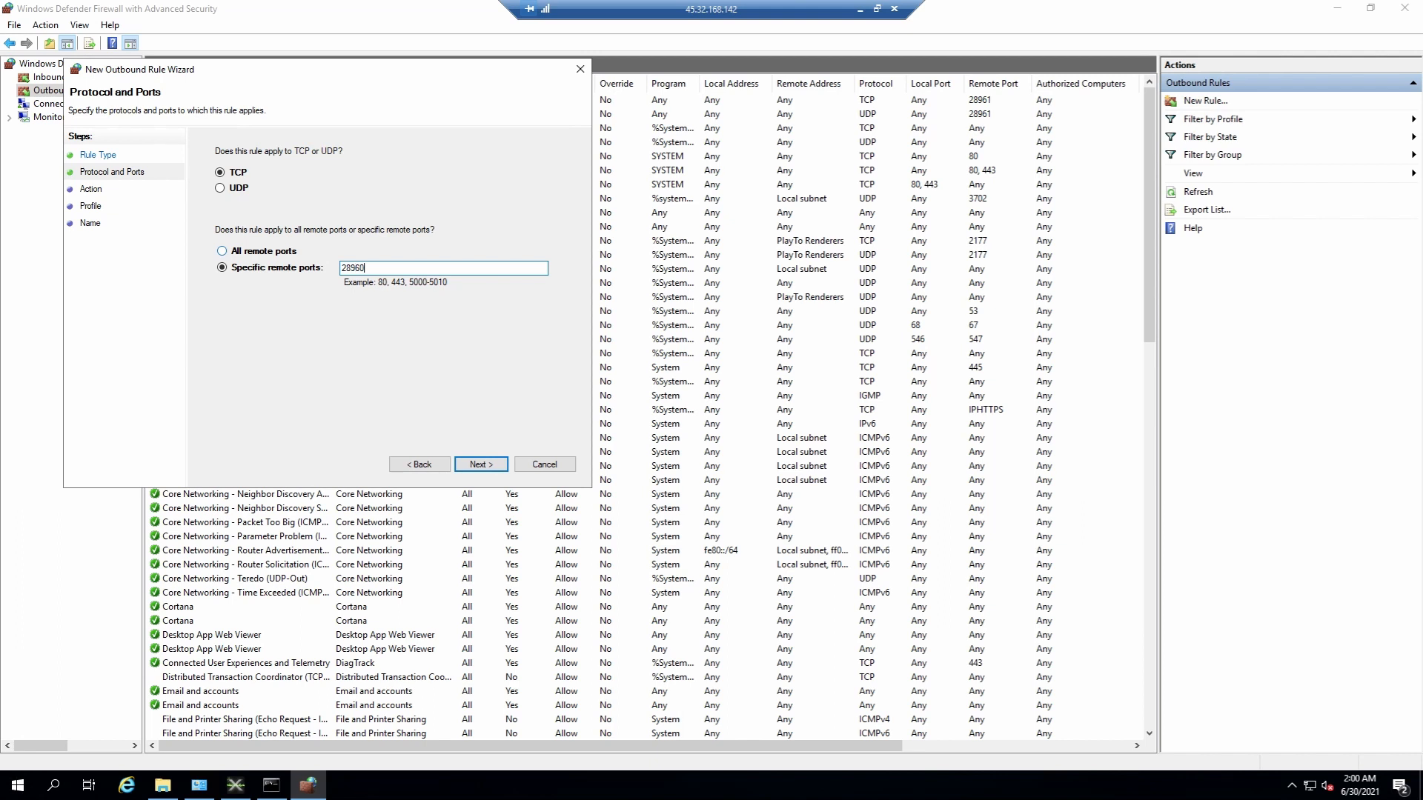
left_click(481, 464)
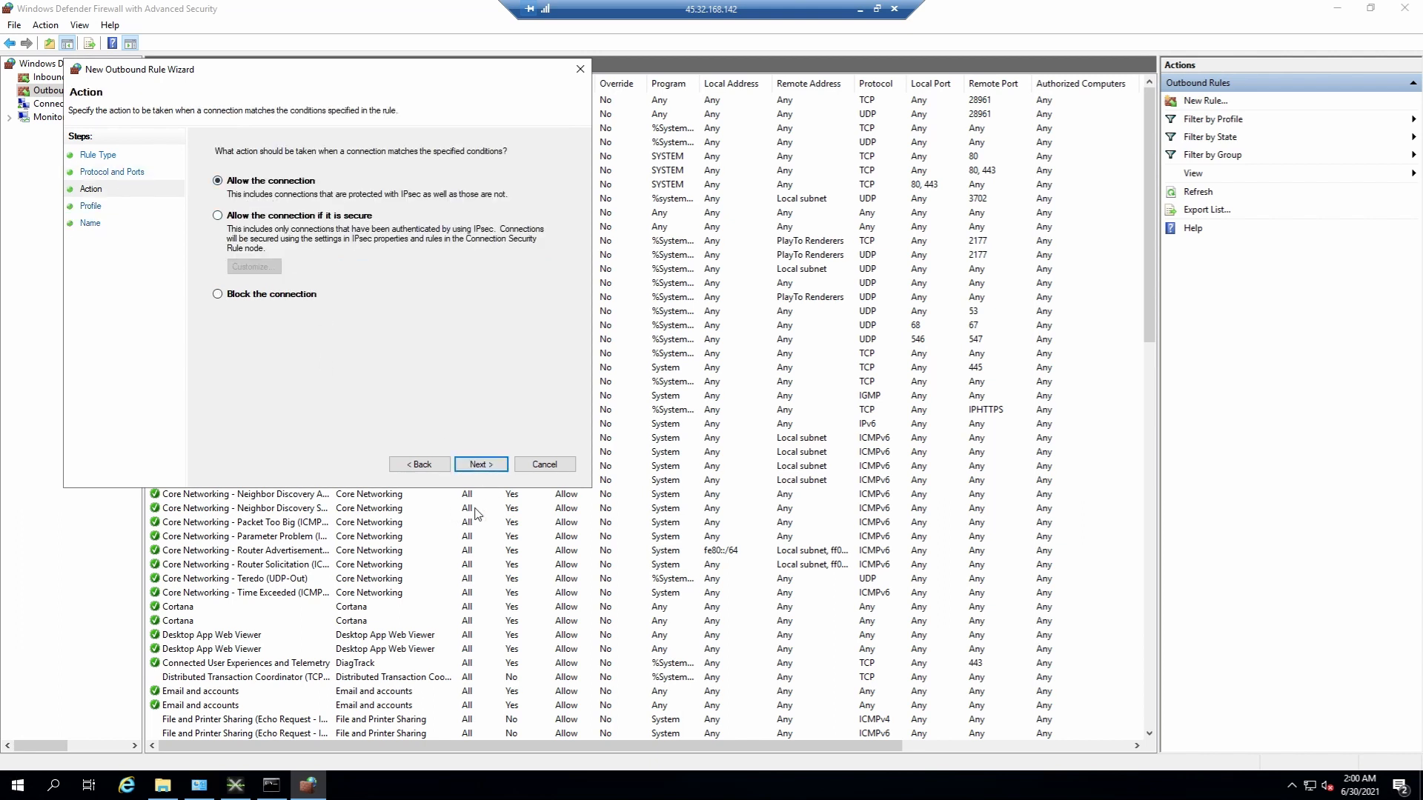
left_click(480, 465)
left_click(479, 465)
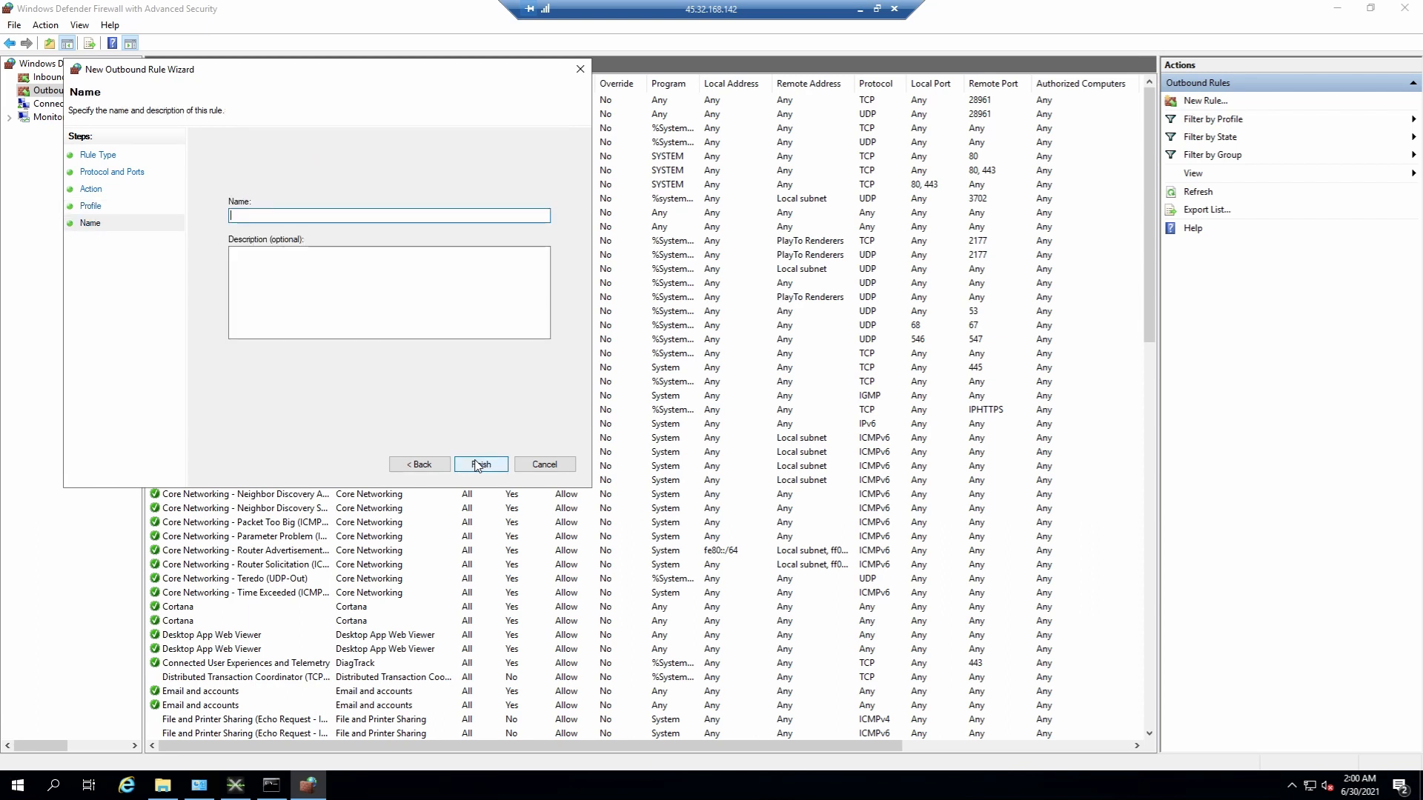
type("mw2server2")
left_click(479, 465)
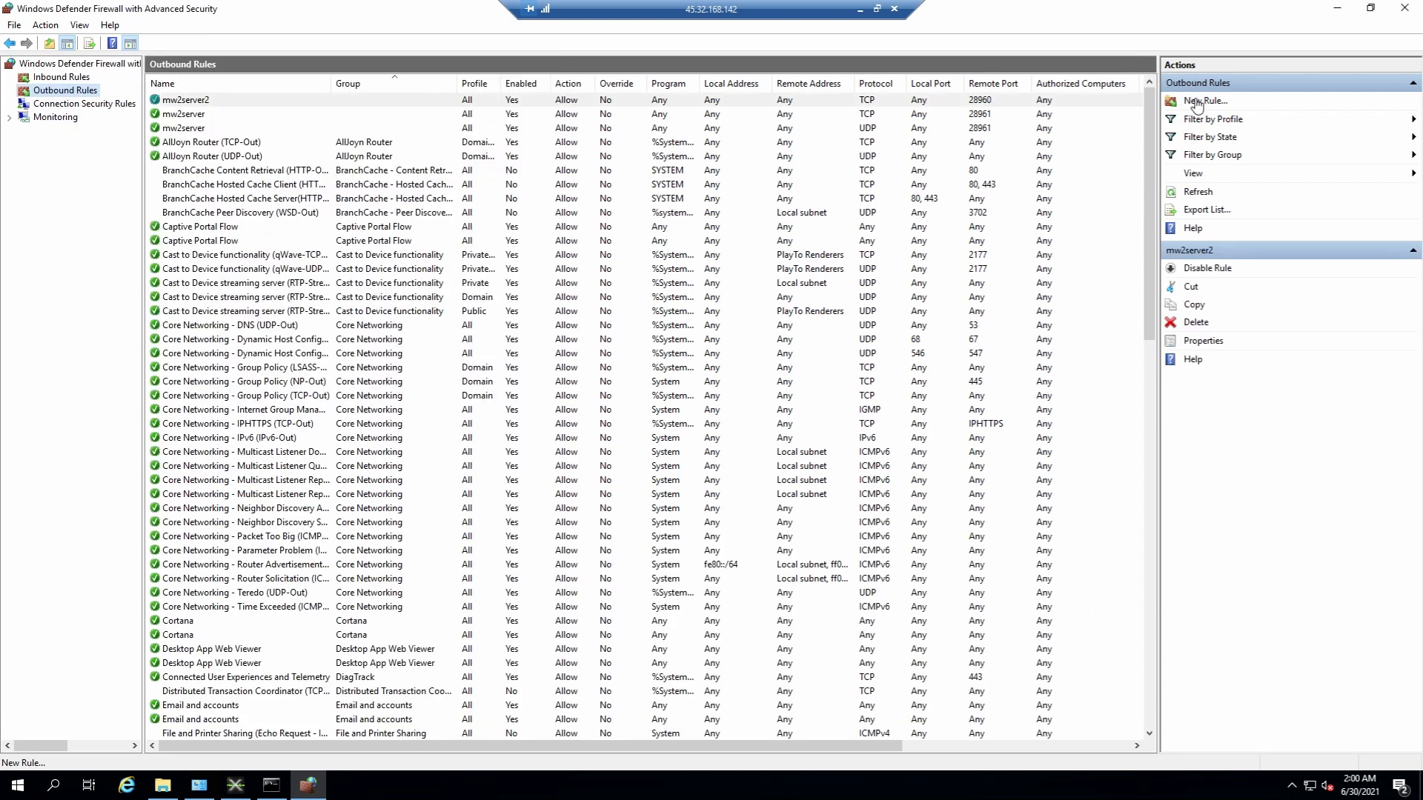
Step: Add an outbound UDP rule mw2server2 for remote port 28960, then close the console
left_click(1197, 104)
left_click(237, 241)
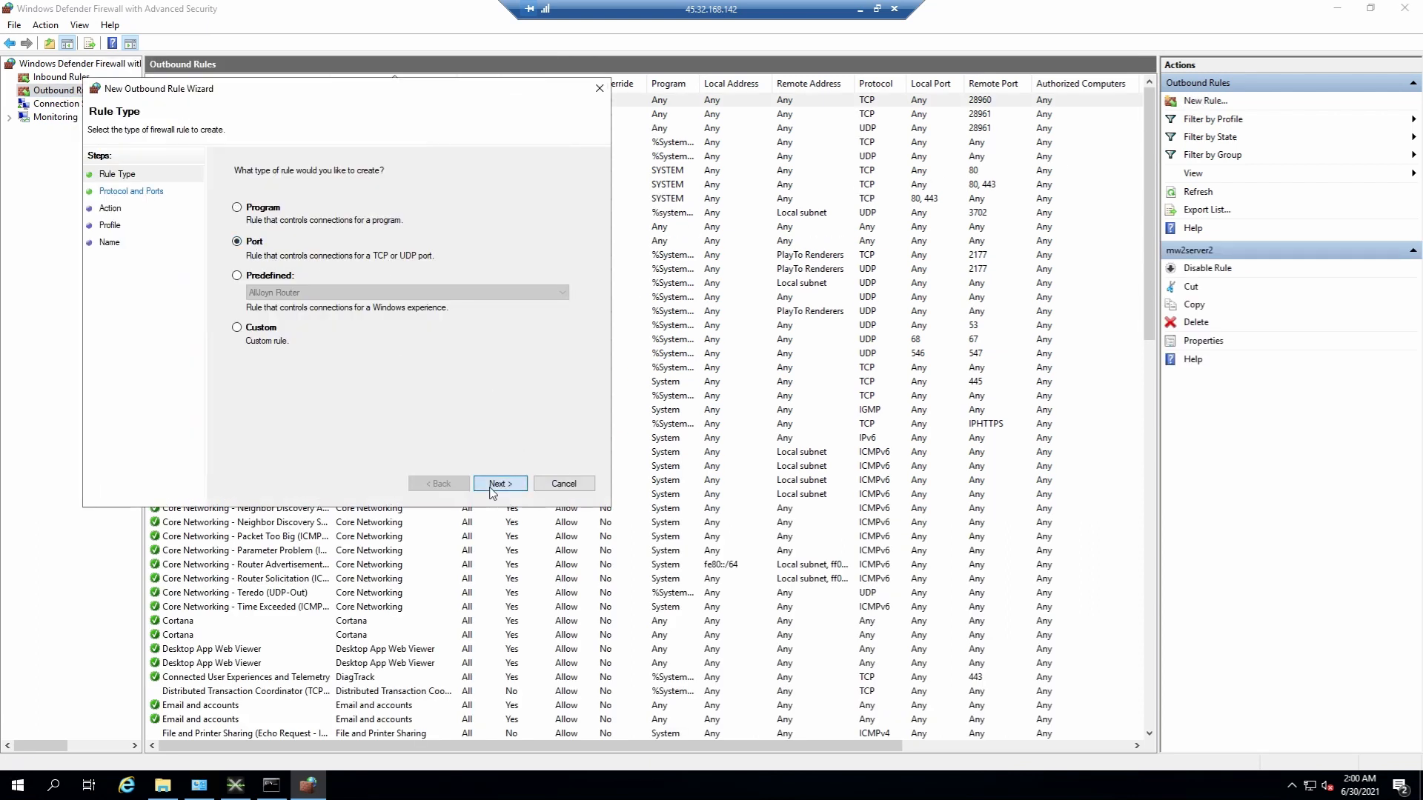
left_click(495, 483)
left_click(258, 208)
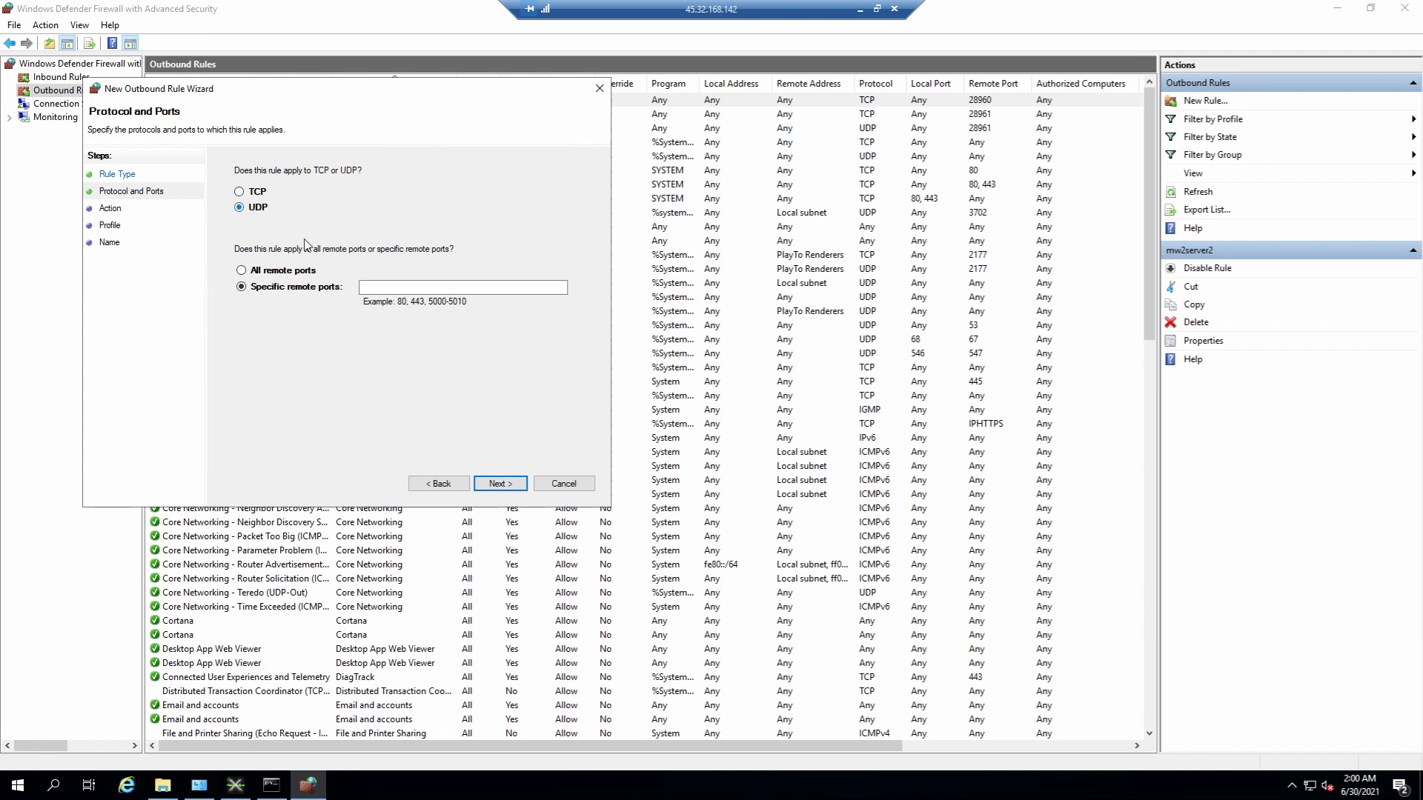
left_click(433, 282)
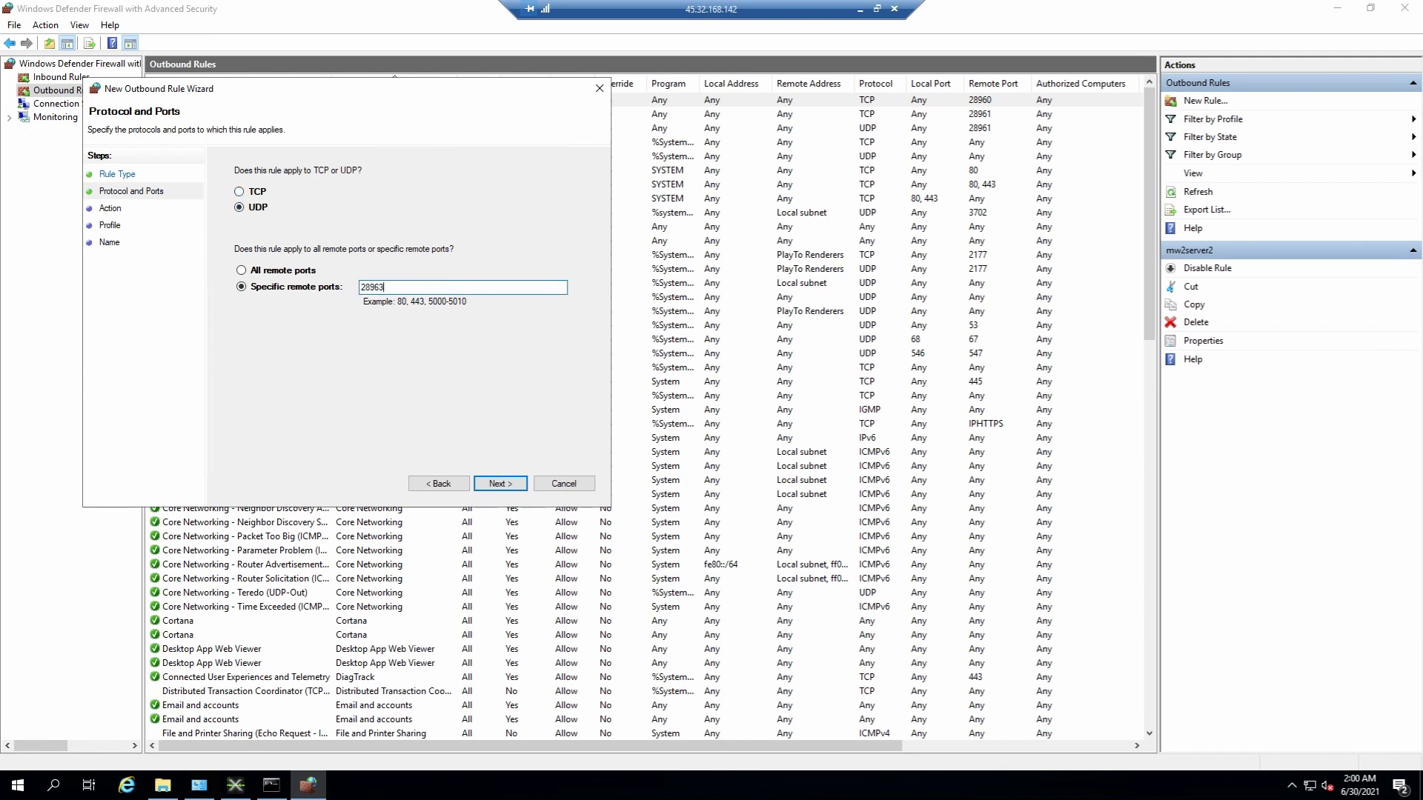
type("28960")
left_click(499, 484)
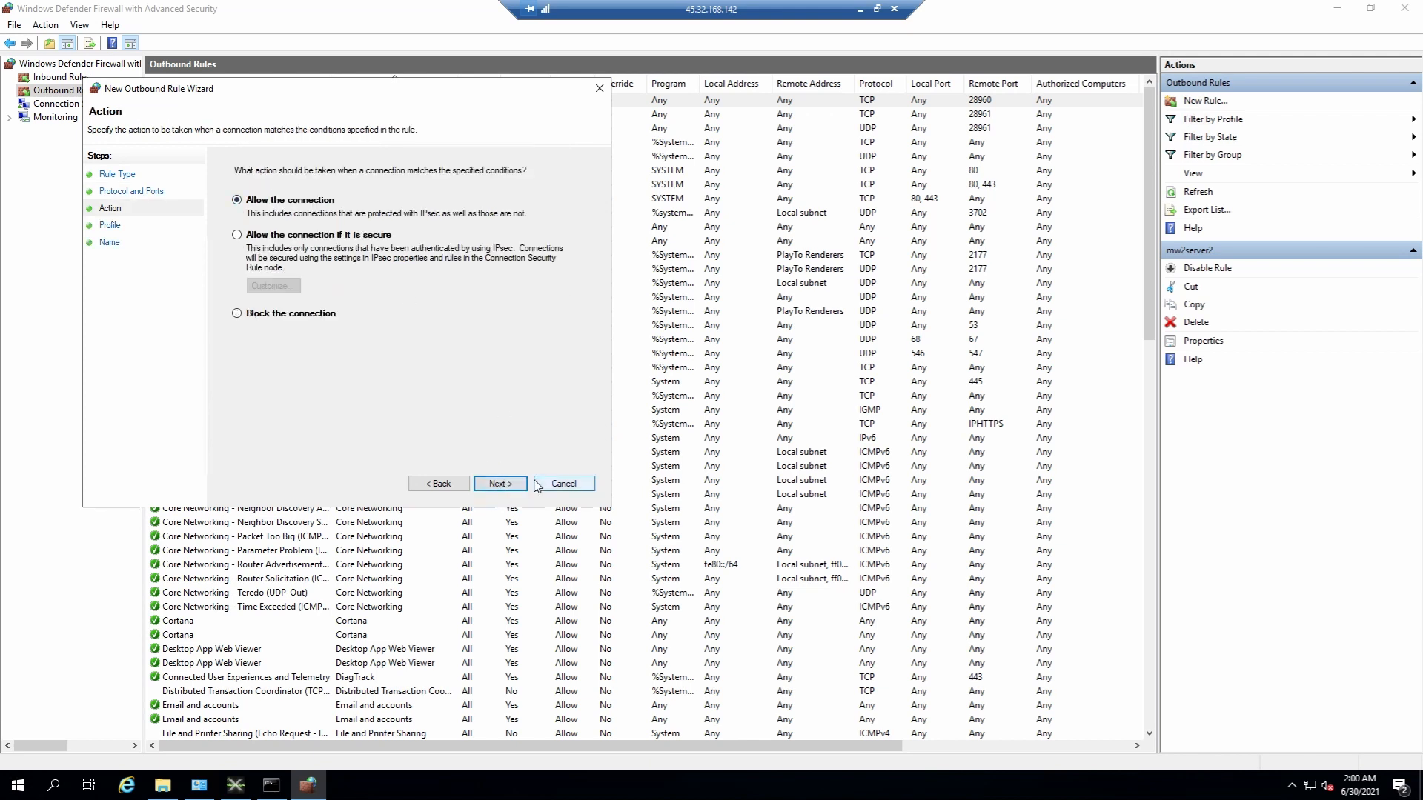
left_click(516, 483)
left_click(495, 483)
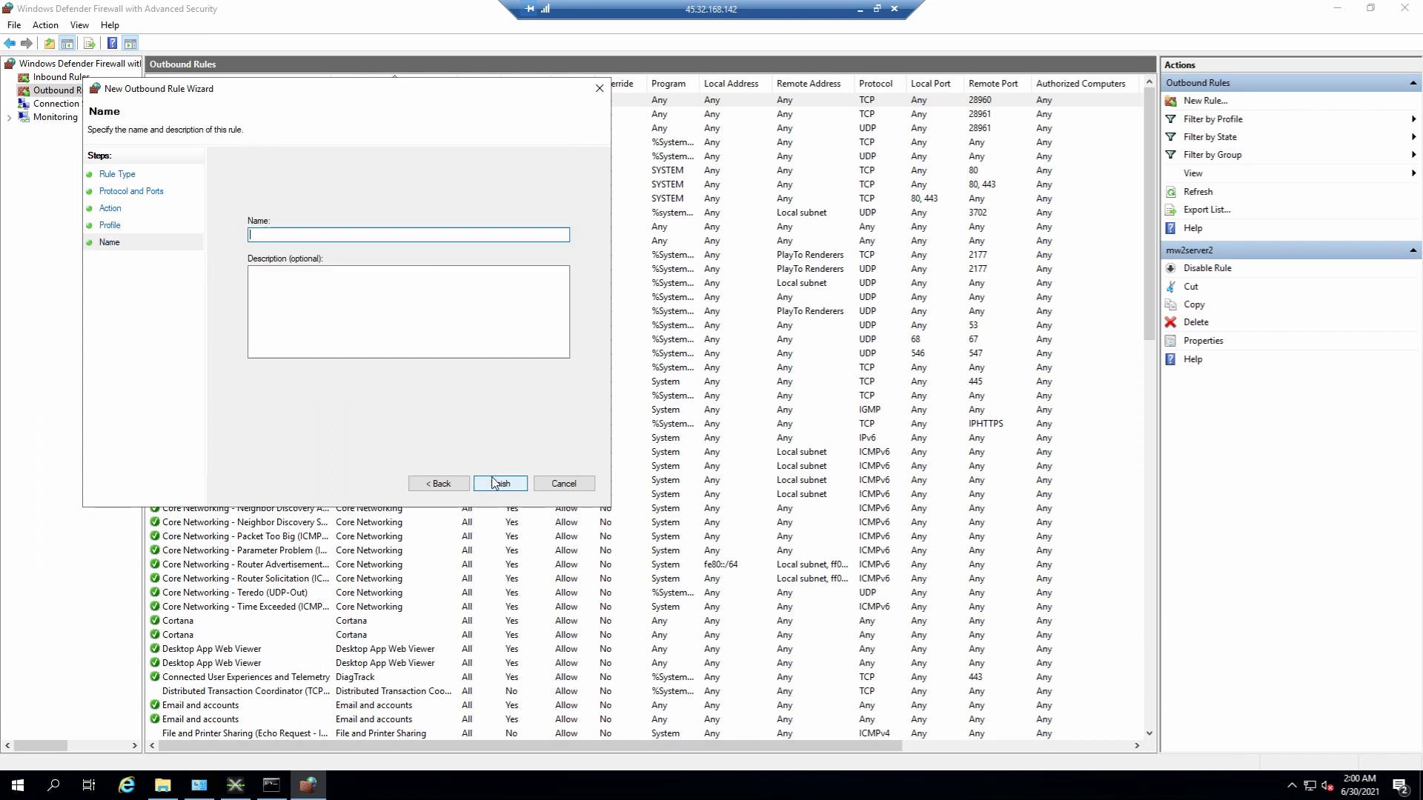
type("mw2server2")
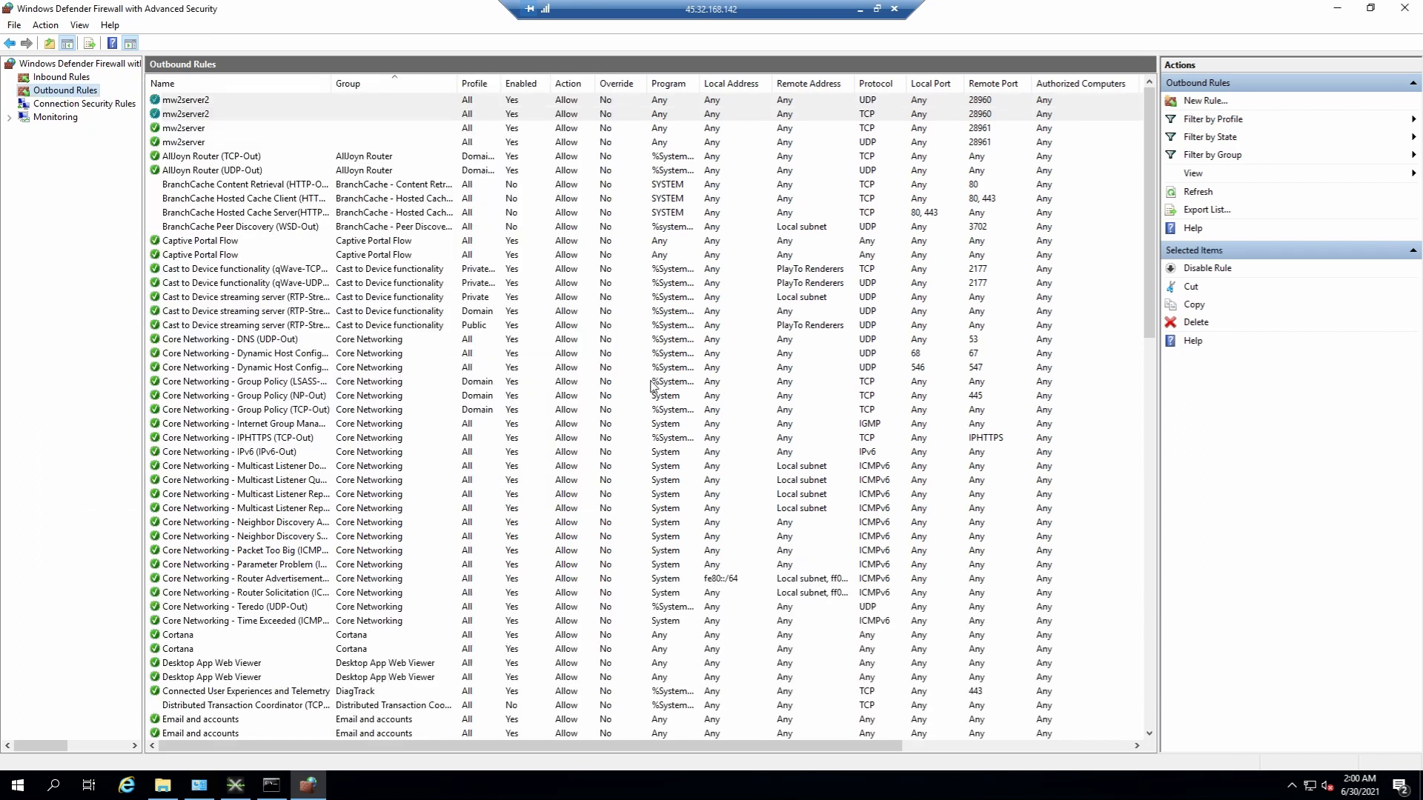
left_click(1404, 7)
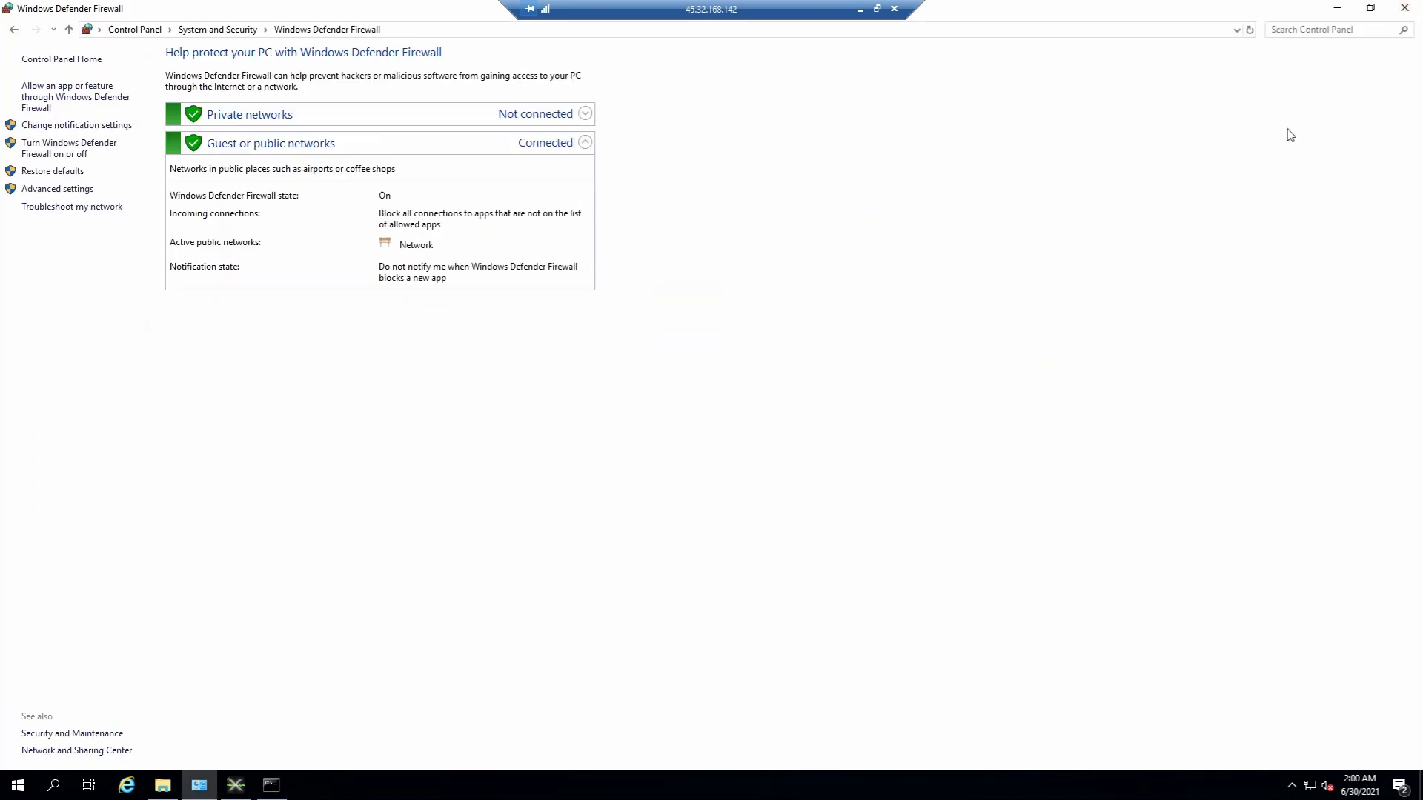
Step: Send a shortcut to DedicatedServer2 from the Iw4x Server folder to the desktop
left_click(1405, 7)
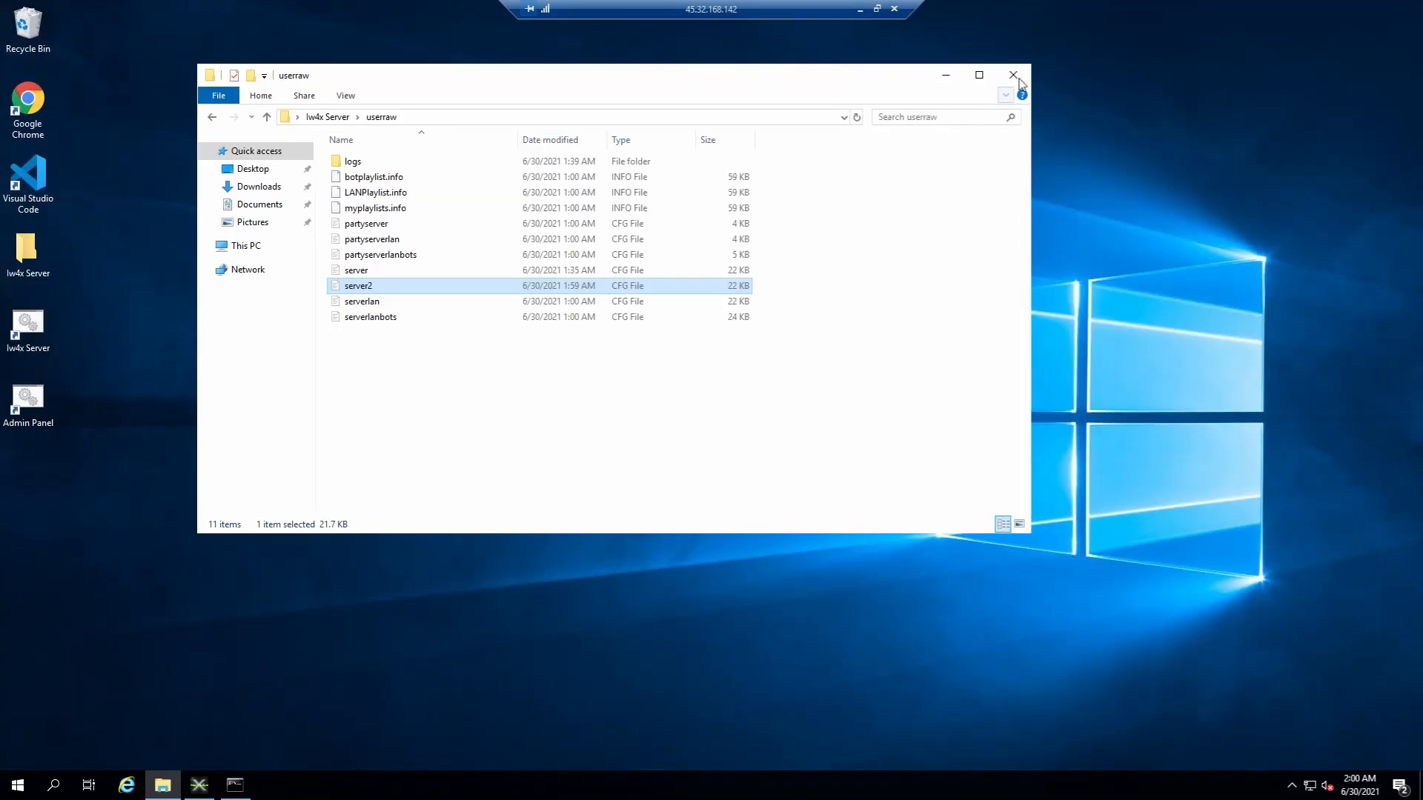
left_click(337, 117)
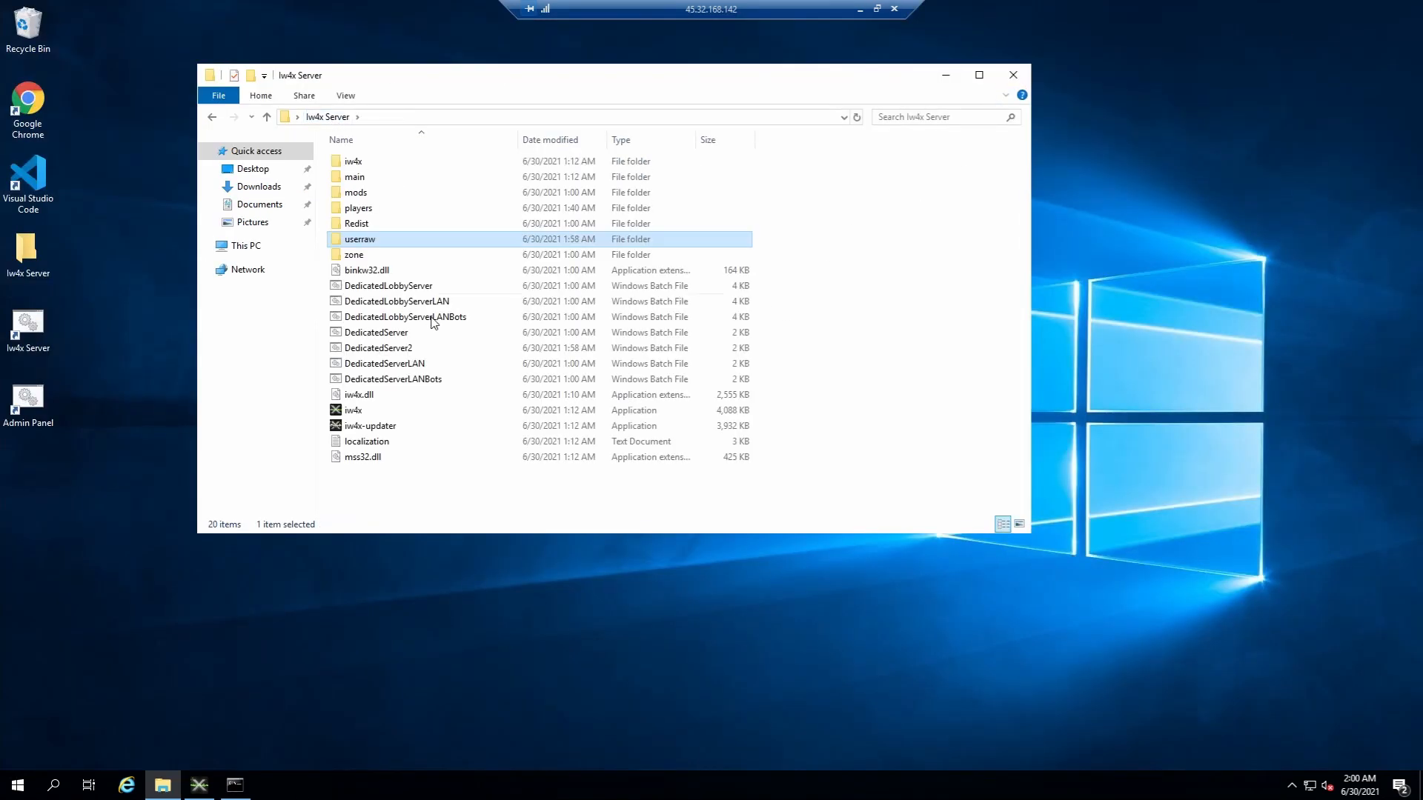
left_click(385, 349)
right_click(385, 350)
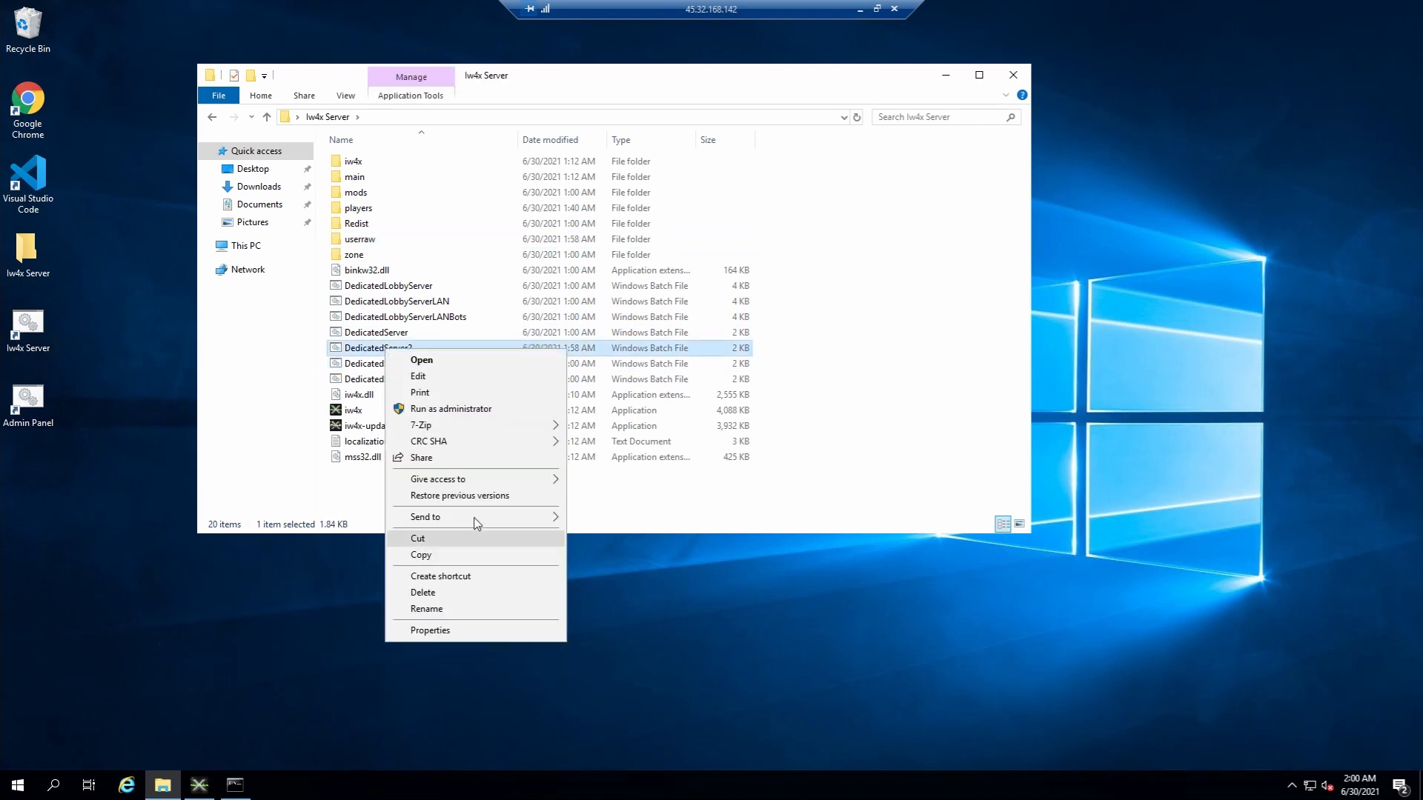
mouse_move(478, 518)
left_click(622, 554)
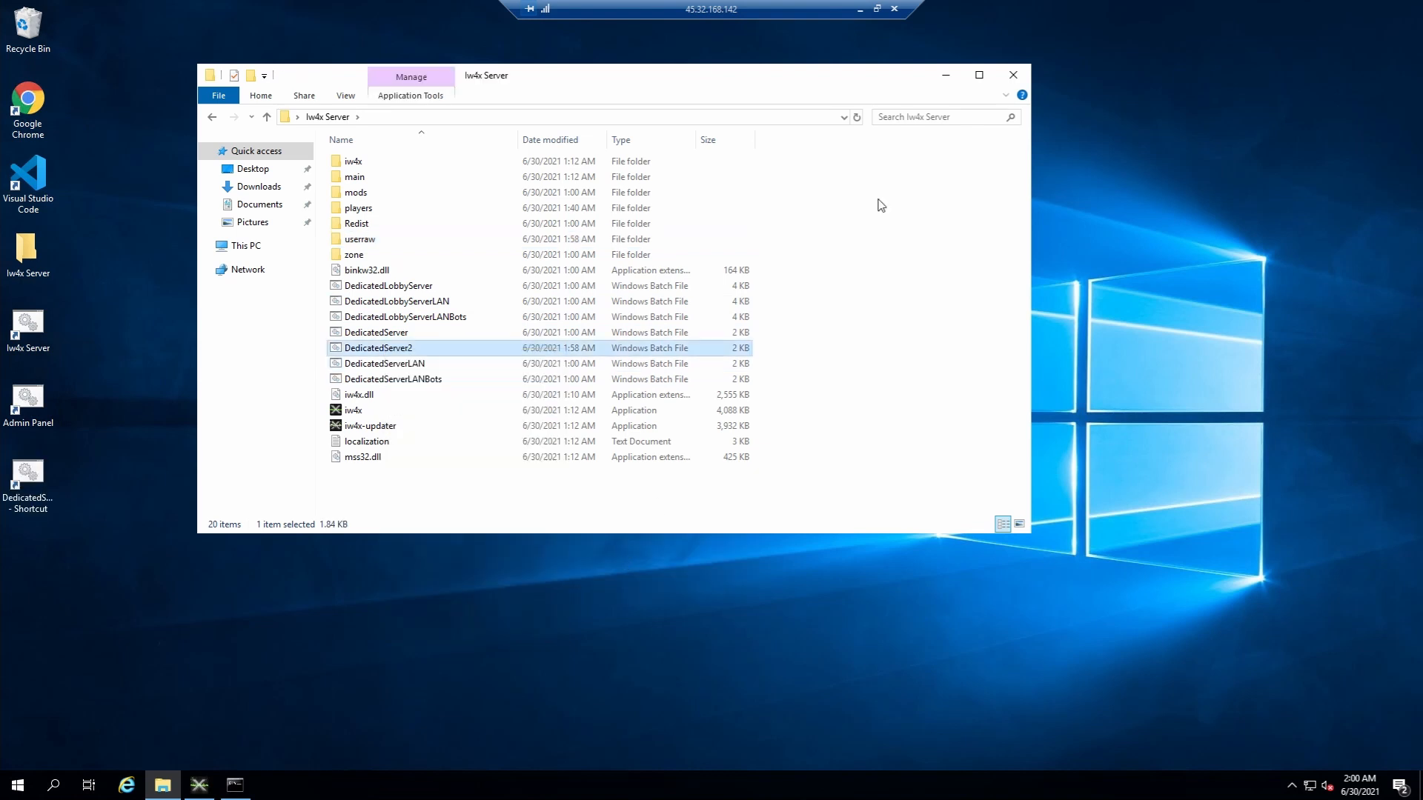
left_click(1014, 77)
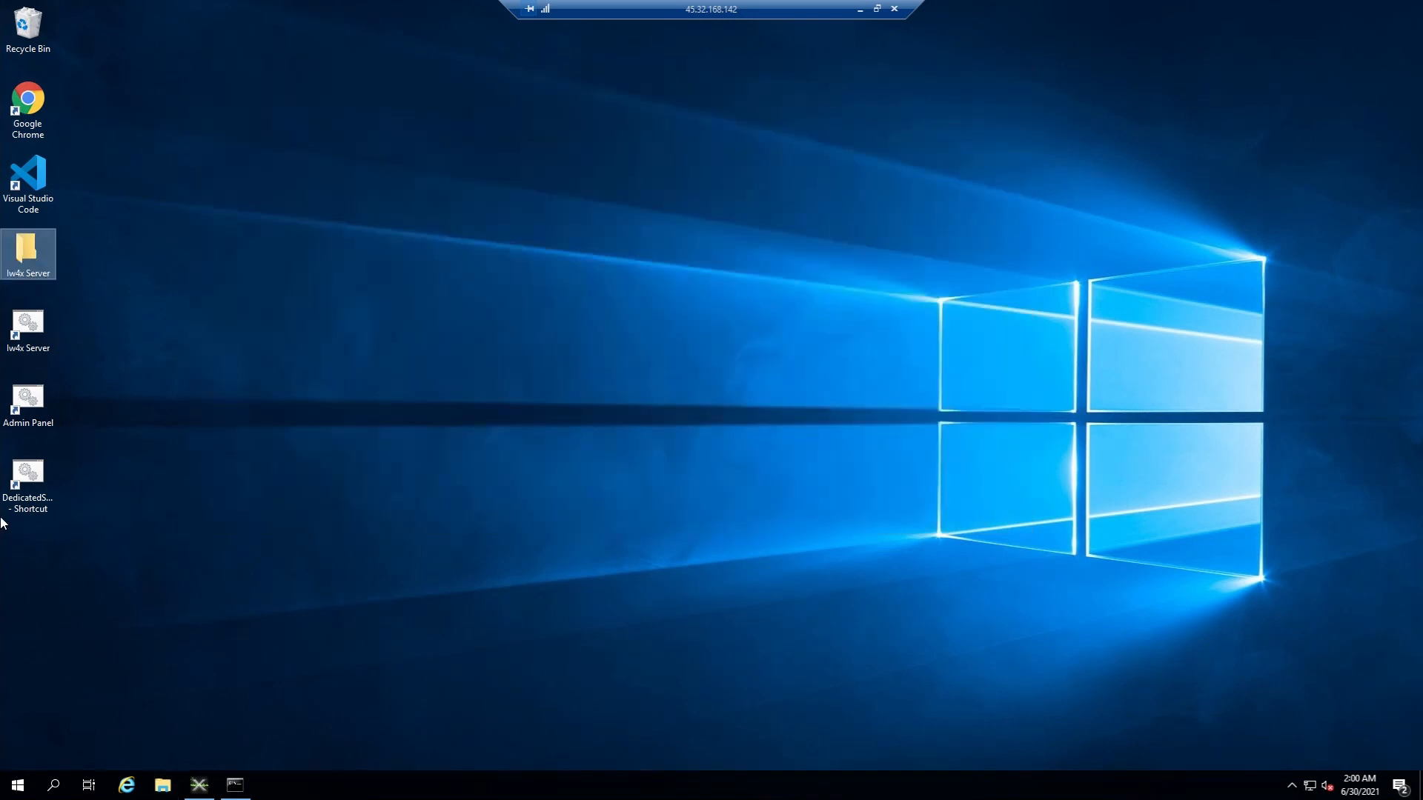
Step: Rename the new desktop shortcut to 'Iw4x Server 2'
right_click(28, 469)
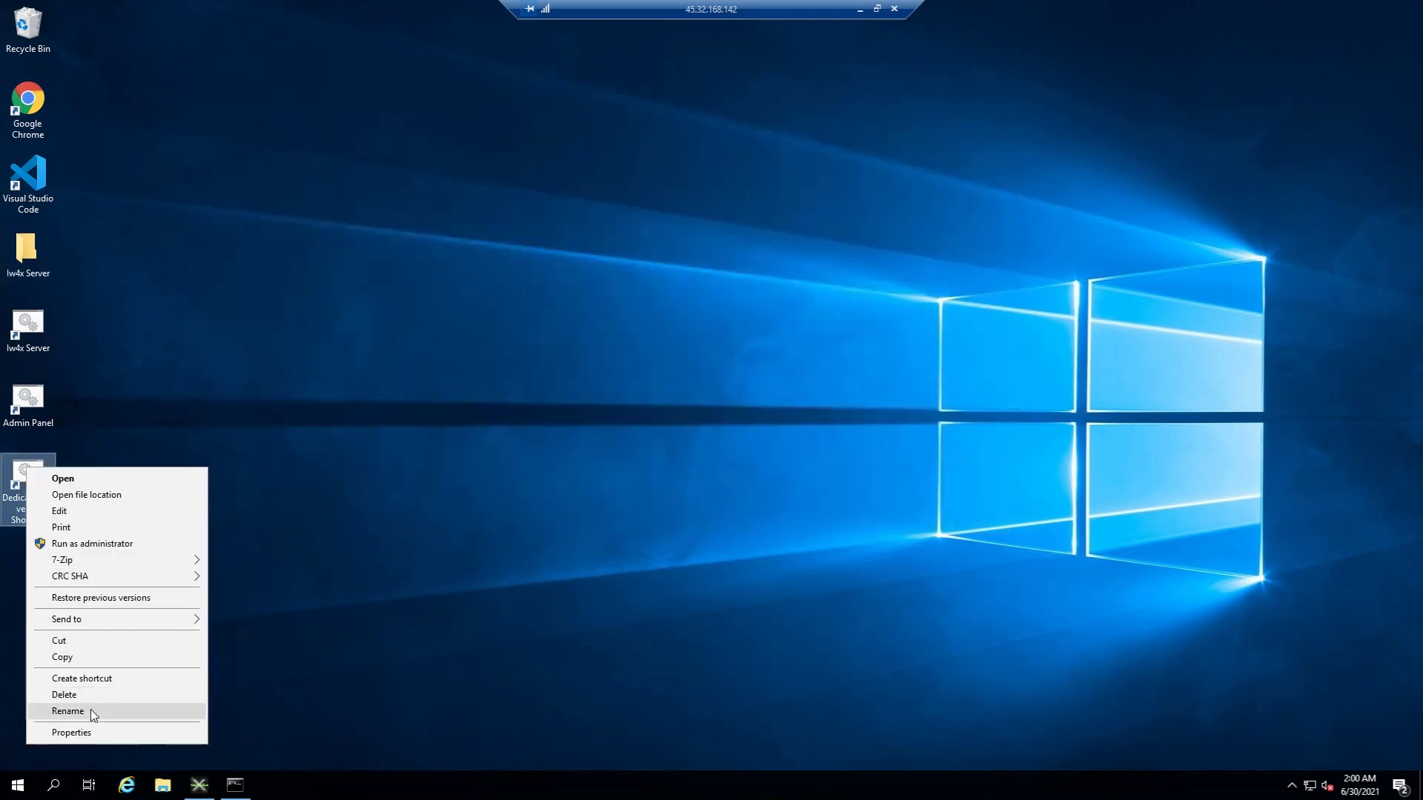
left_click(90, 709)
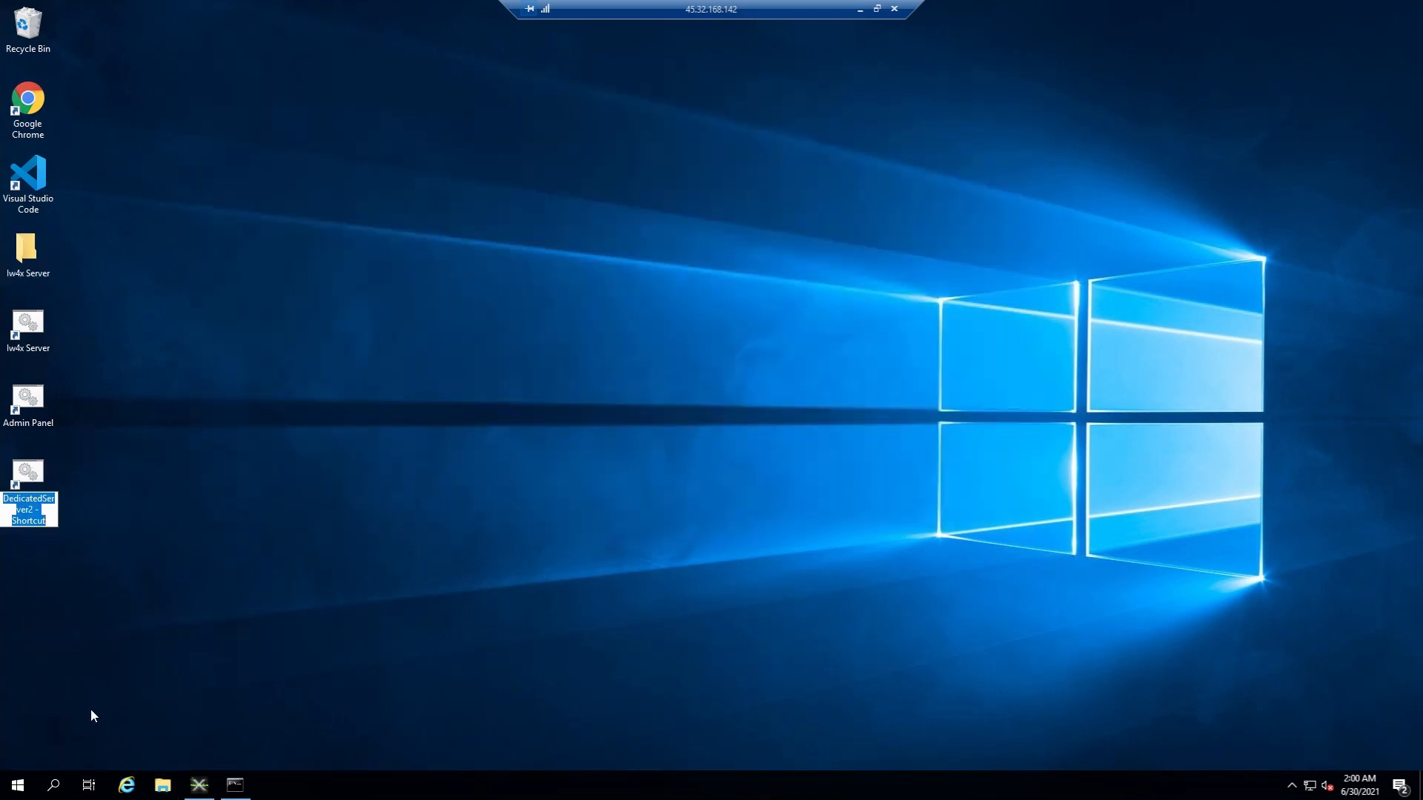
type("Iw4")
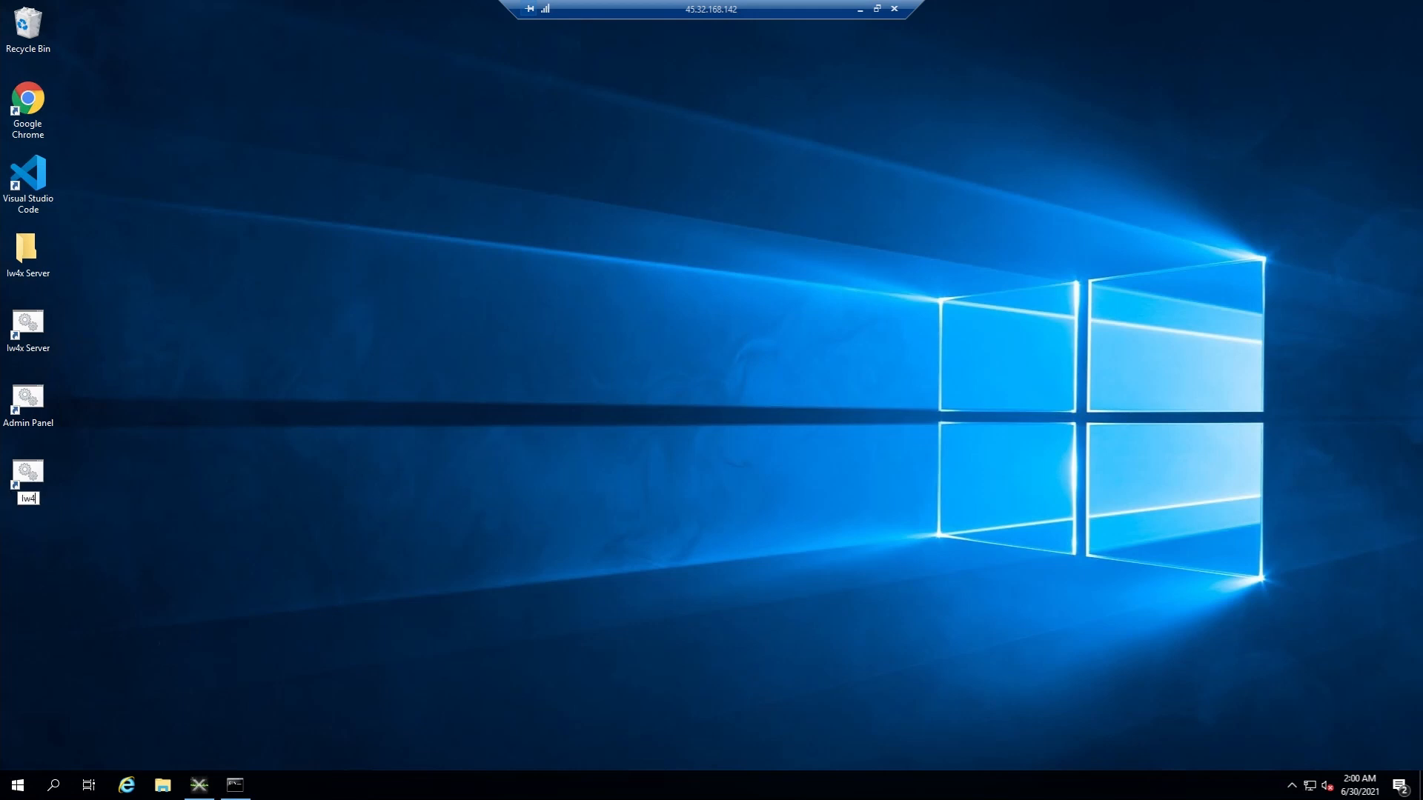
type("x Server 2")
key("Return")
key("Return")
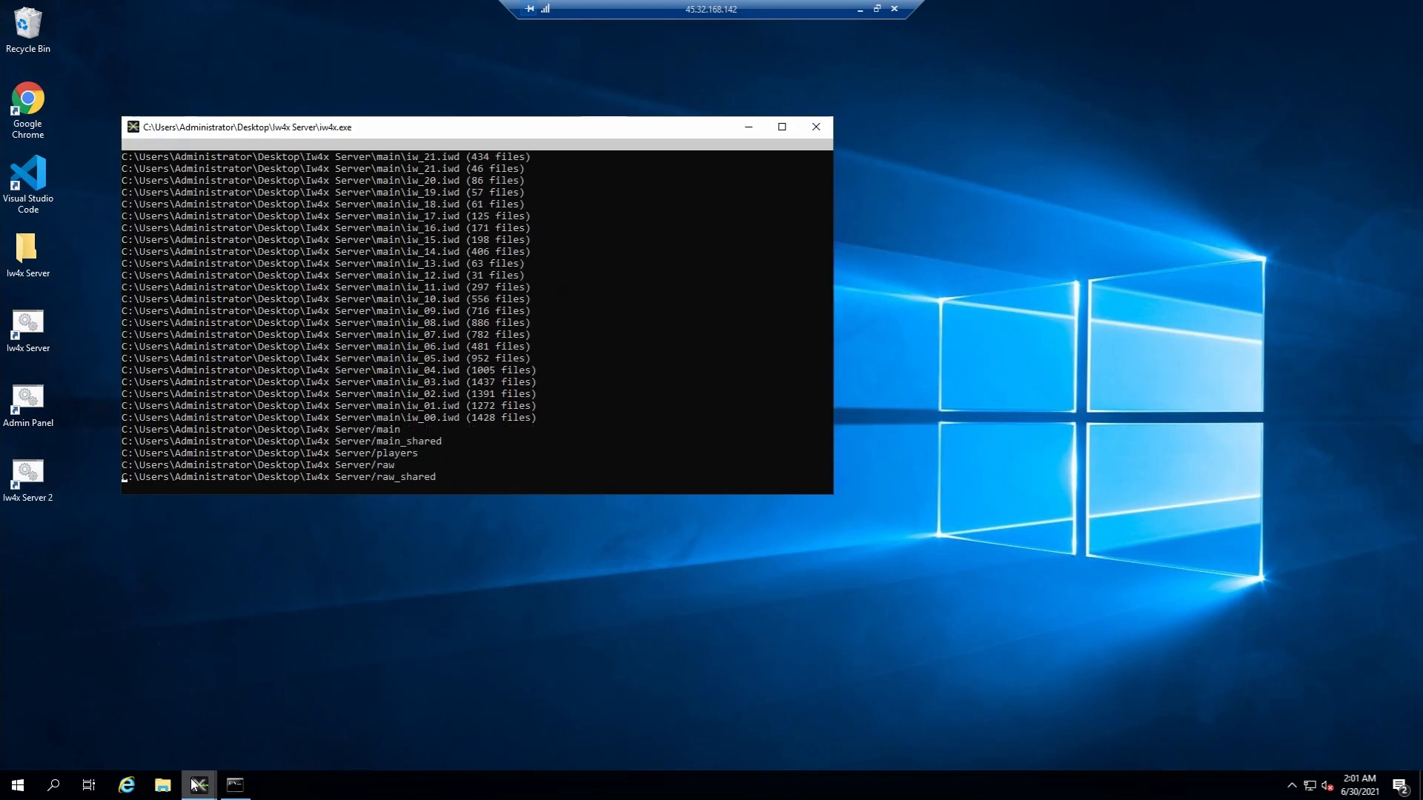
Step: Place the EddyYouTube Tutorial and iw4x.exe consoles side by side at the screen bottom
mouse_move(199, 784)
left_click(123, 735)
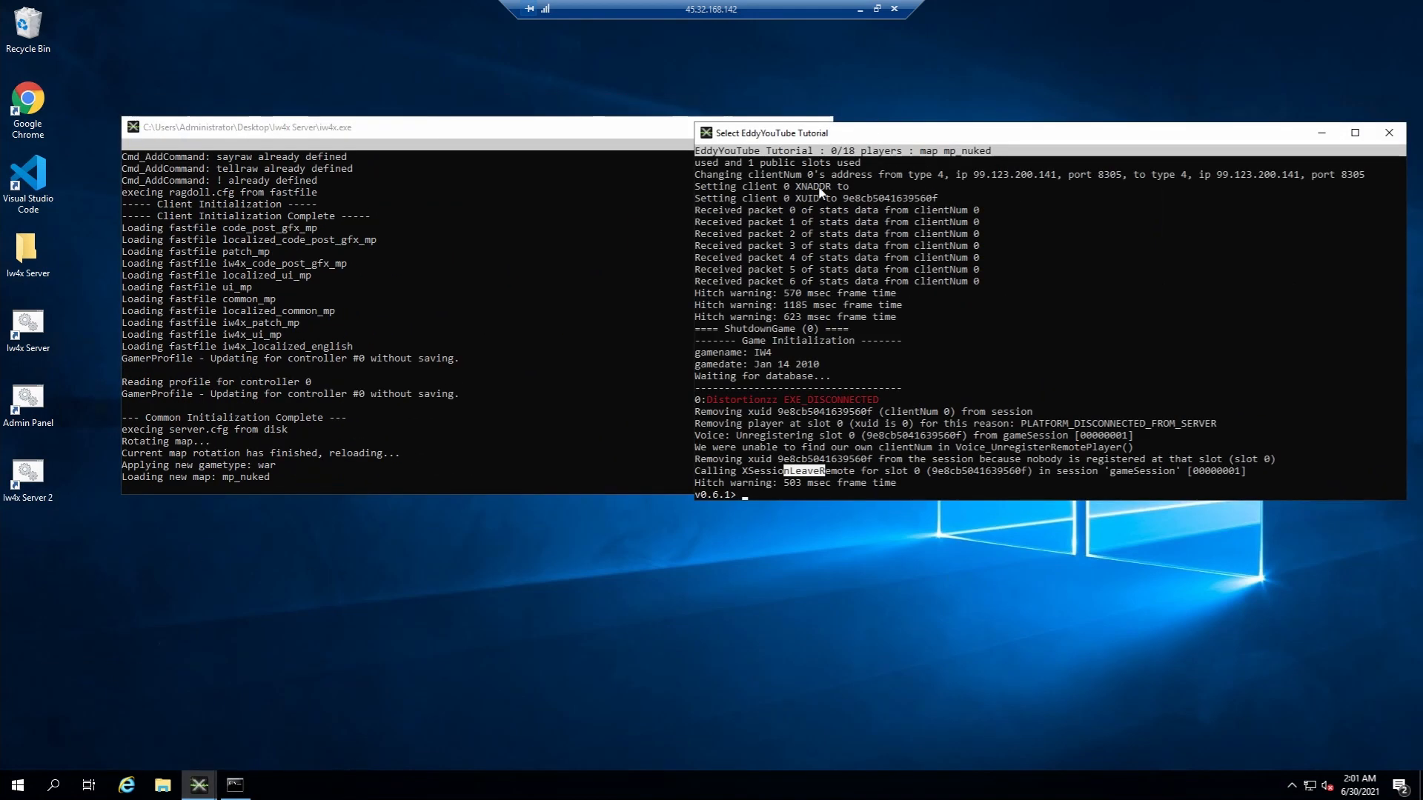
left_click_drag(899, 136, 902, 392)
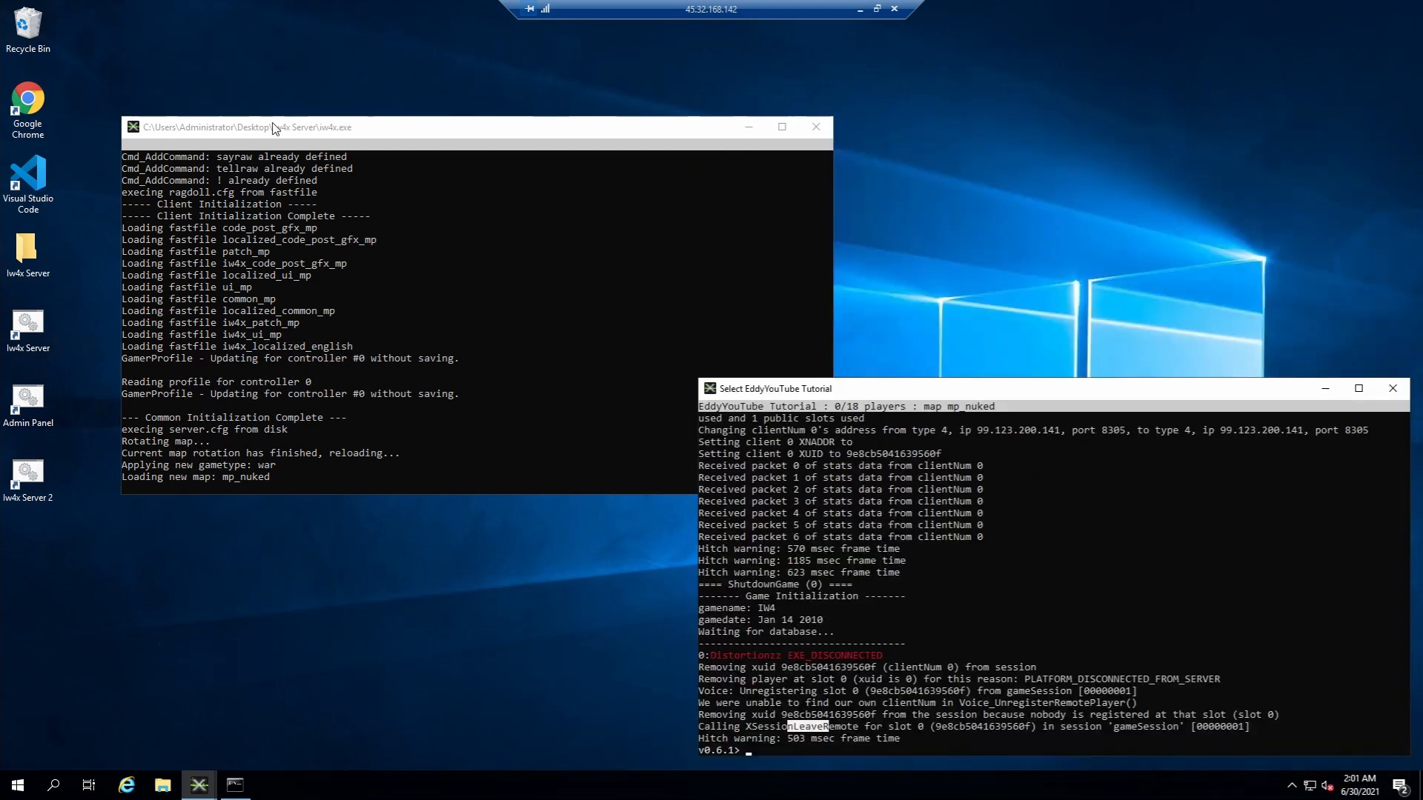
left_click_drag(275, 129, 152, 390)
left_click(858, 394)
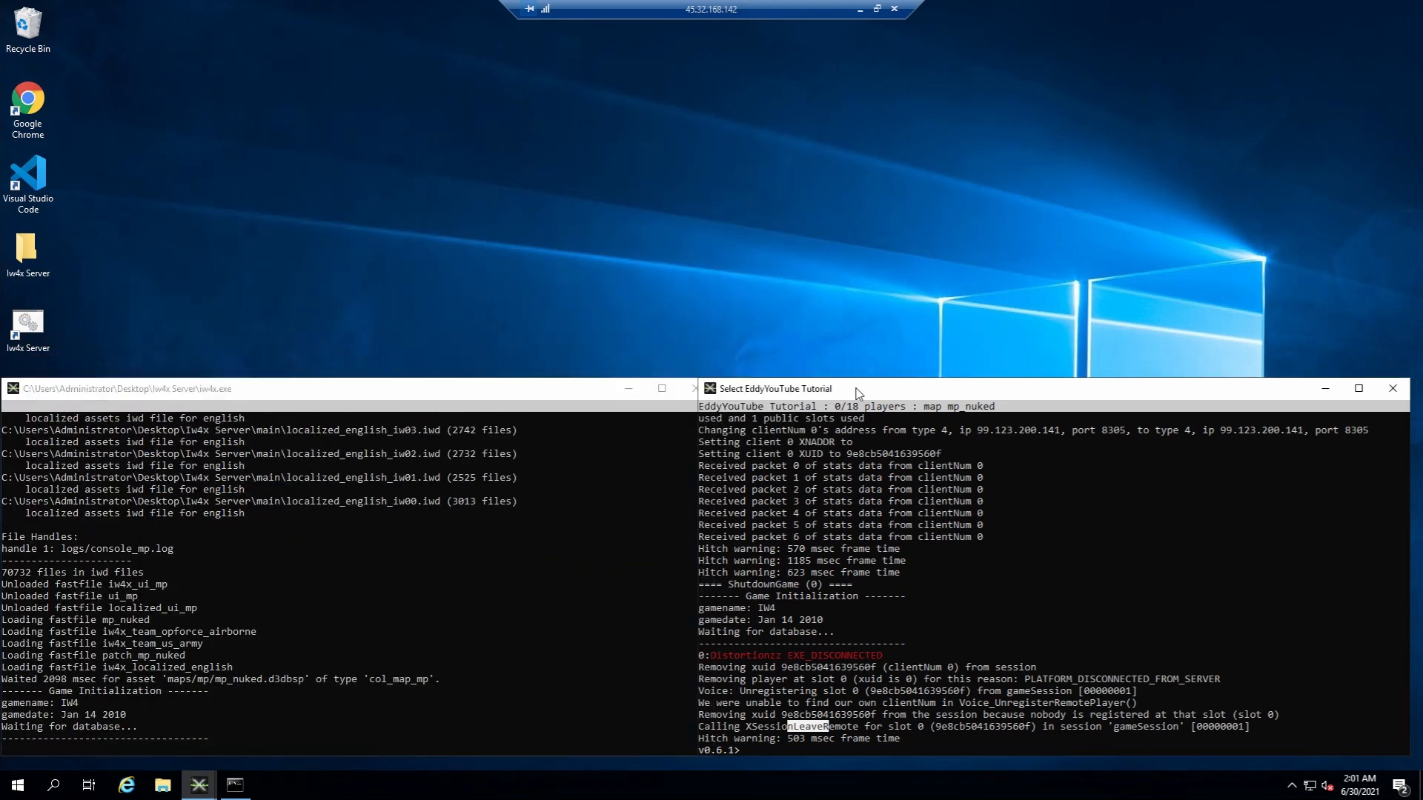
left_click_drag(858, 393, 877, 394)
left_click(536, 473)
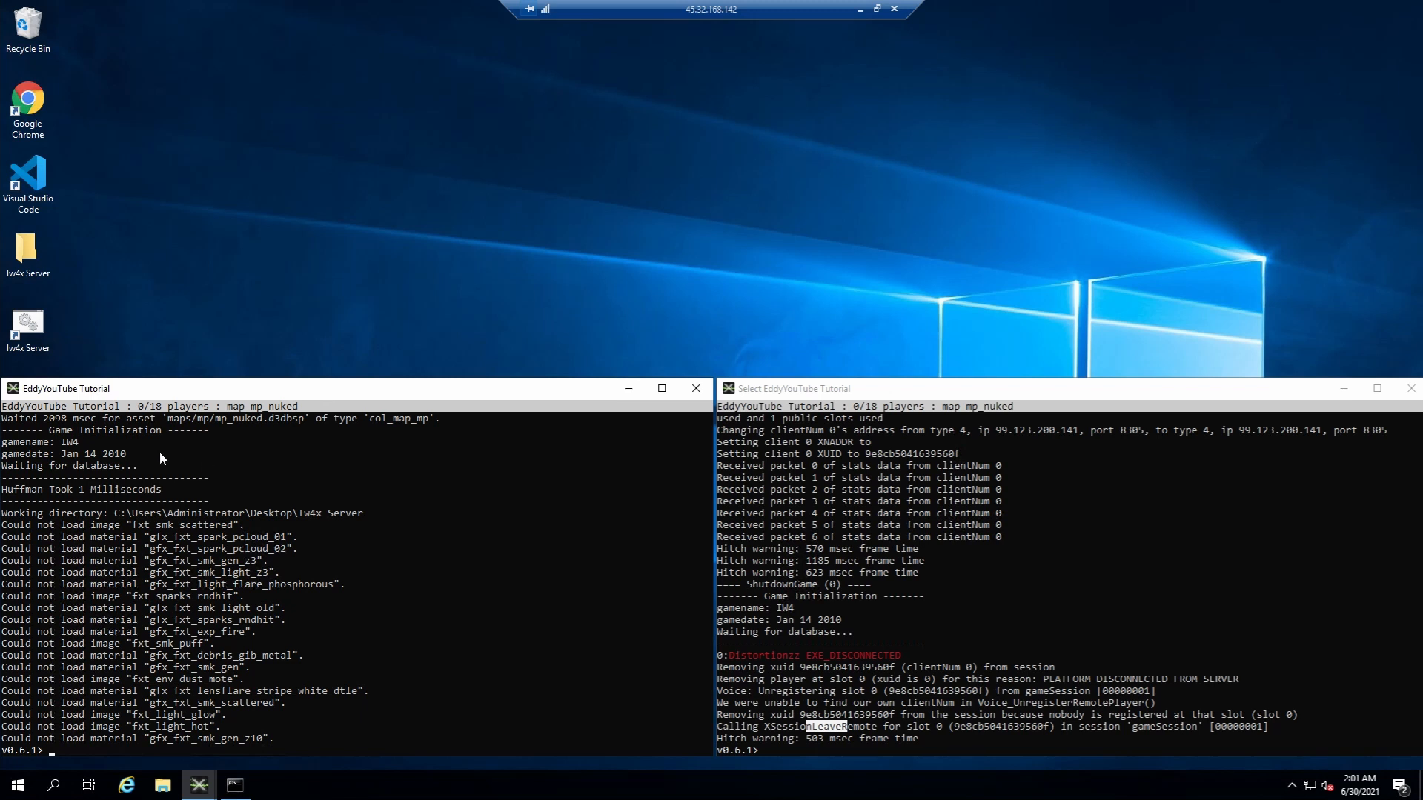
Step: Close the second server console and open DedicatedServer2.bat in Visual Studio Code
left_click(696, 389)
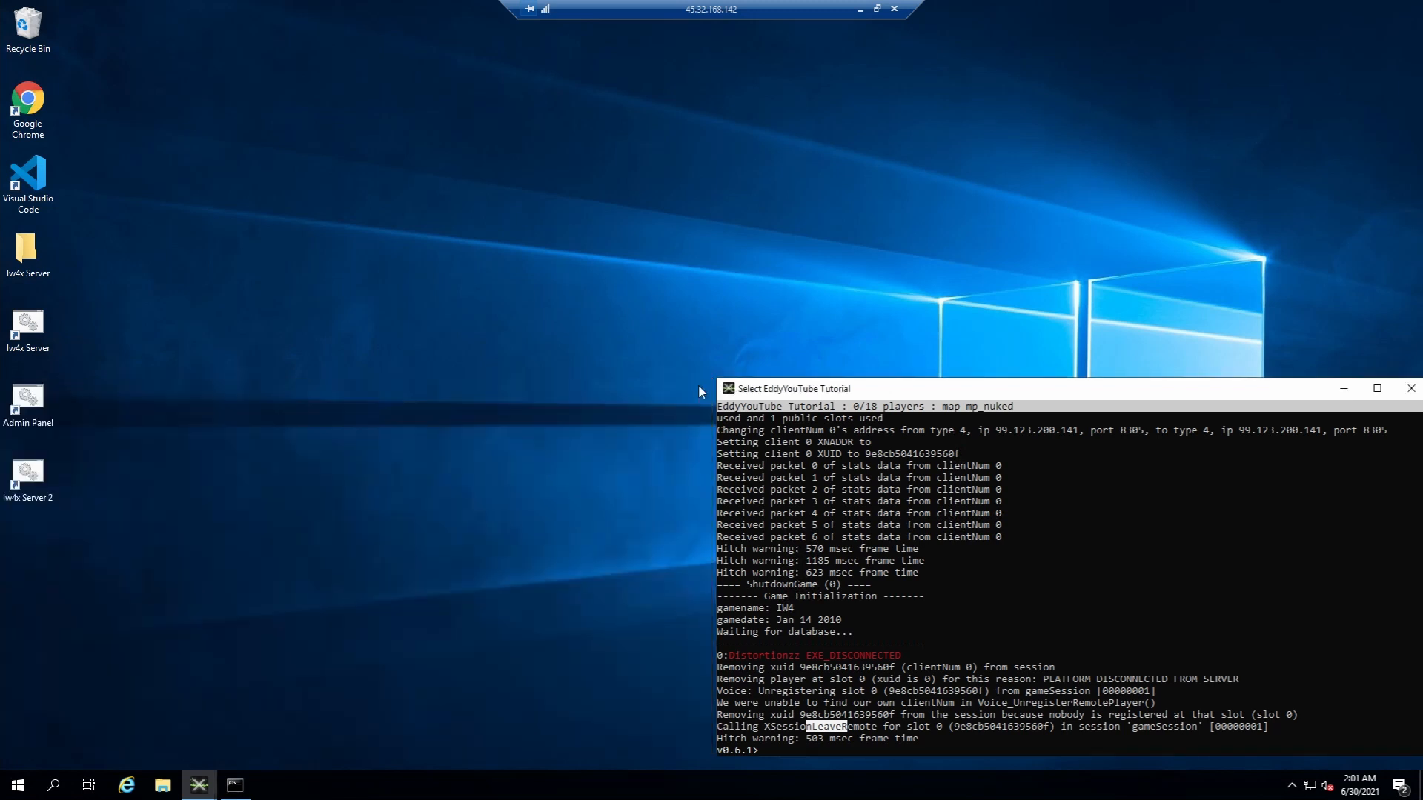
left_click(53, 172)
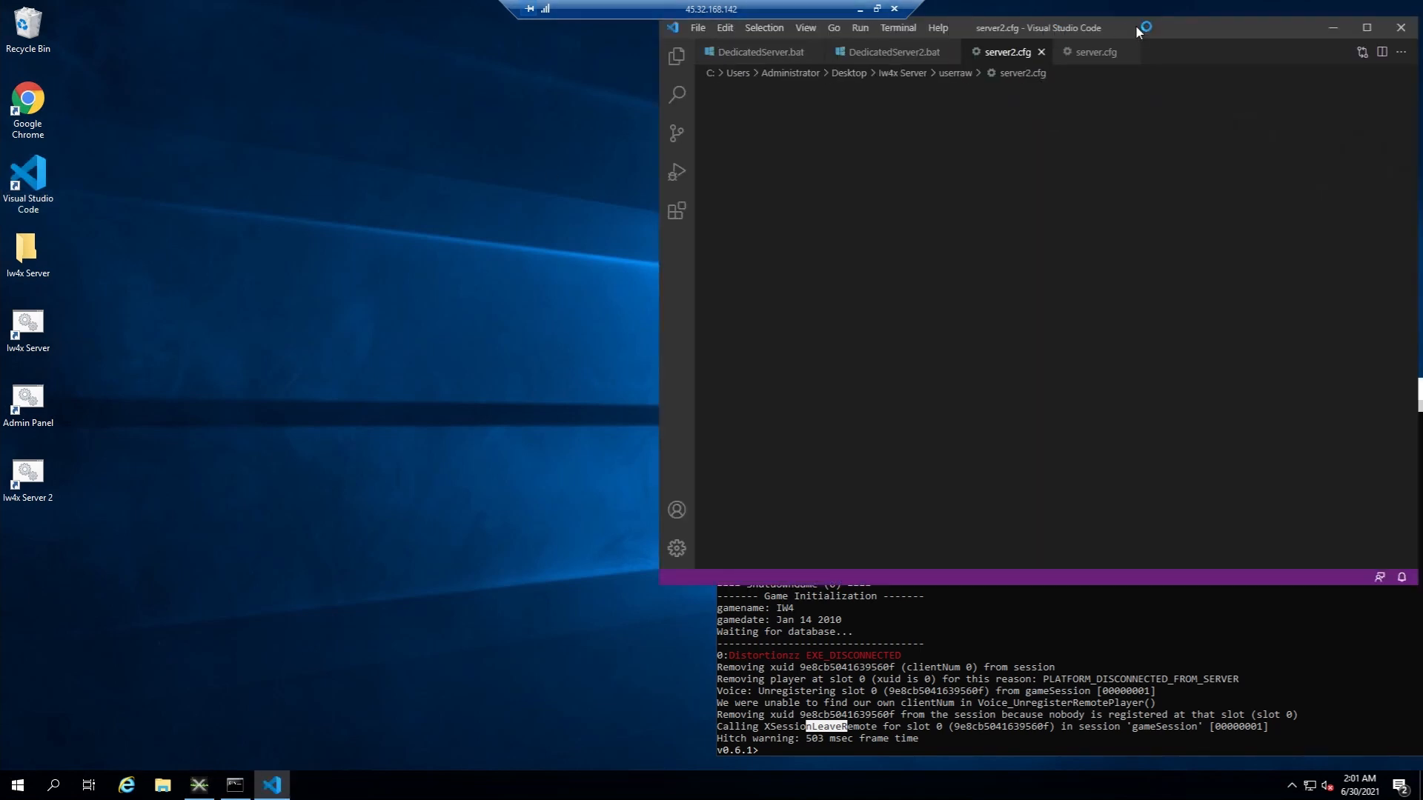
left_click(902, 51)
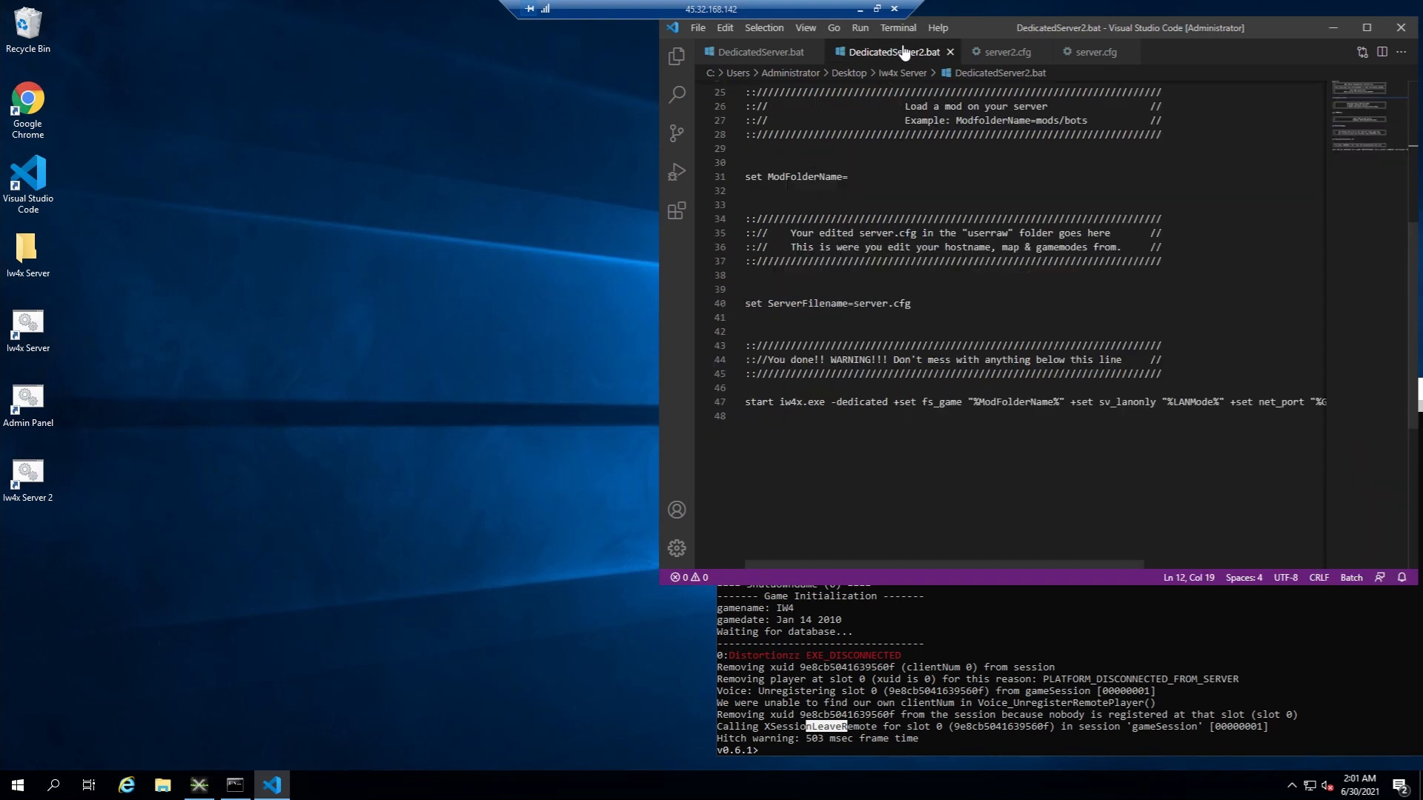
left_click(998, 52)
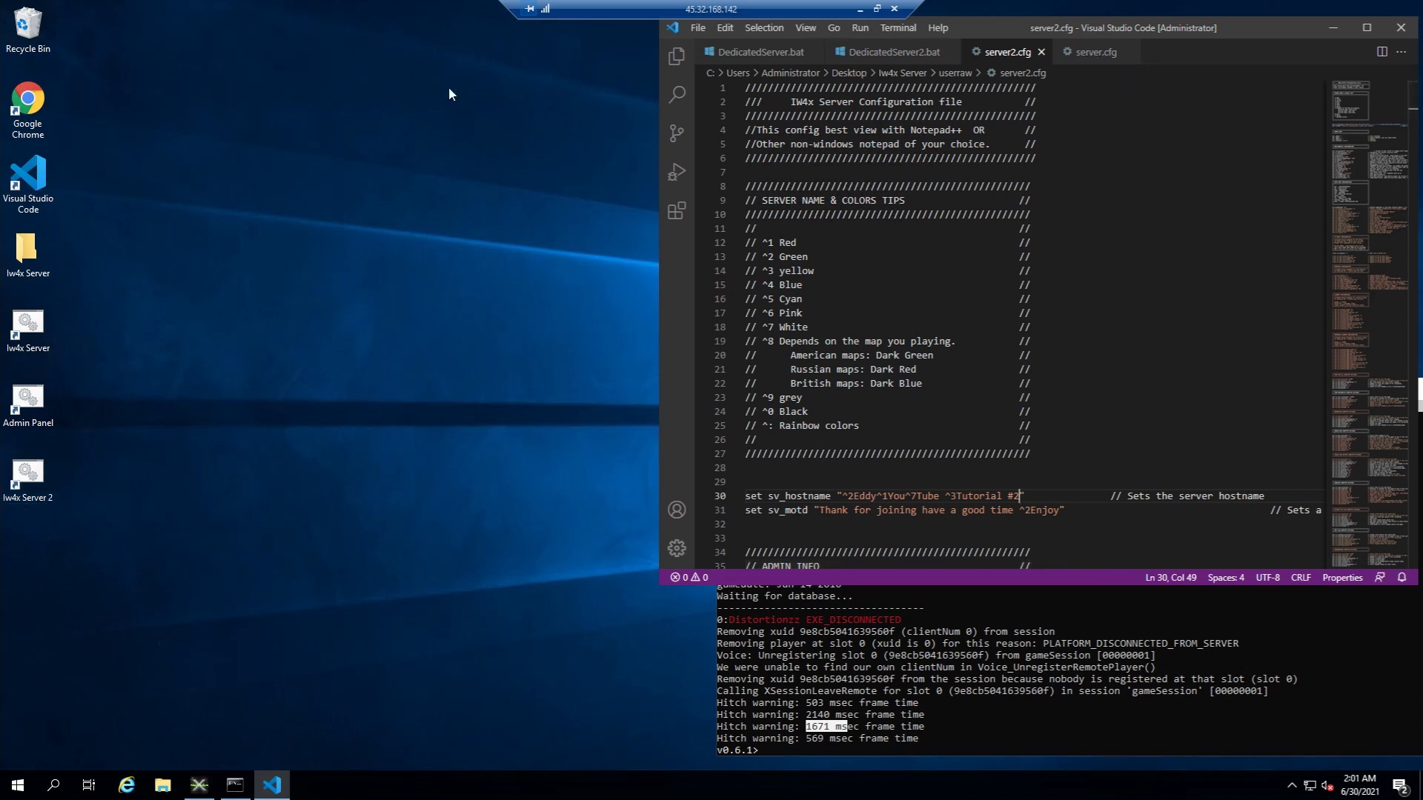
left_click(886, 55)
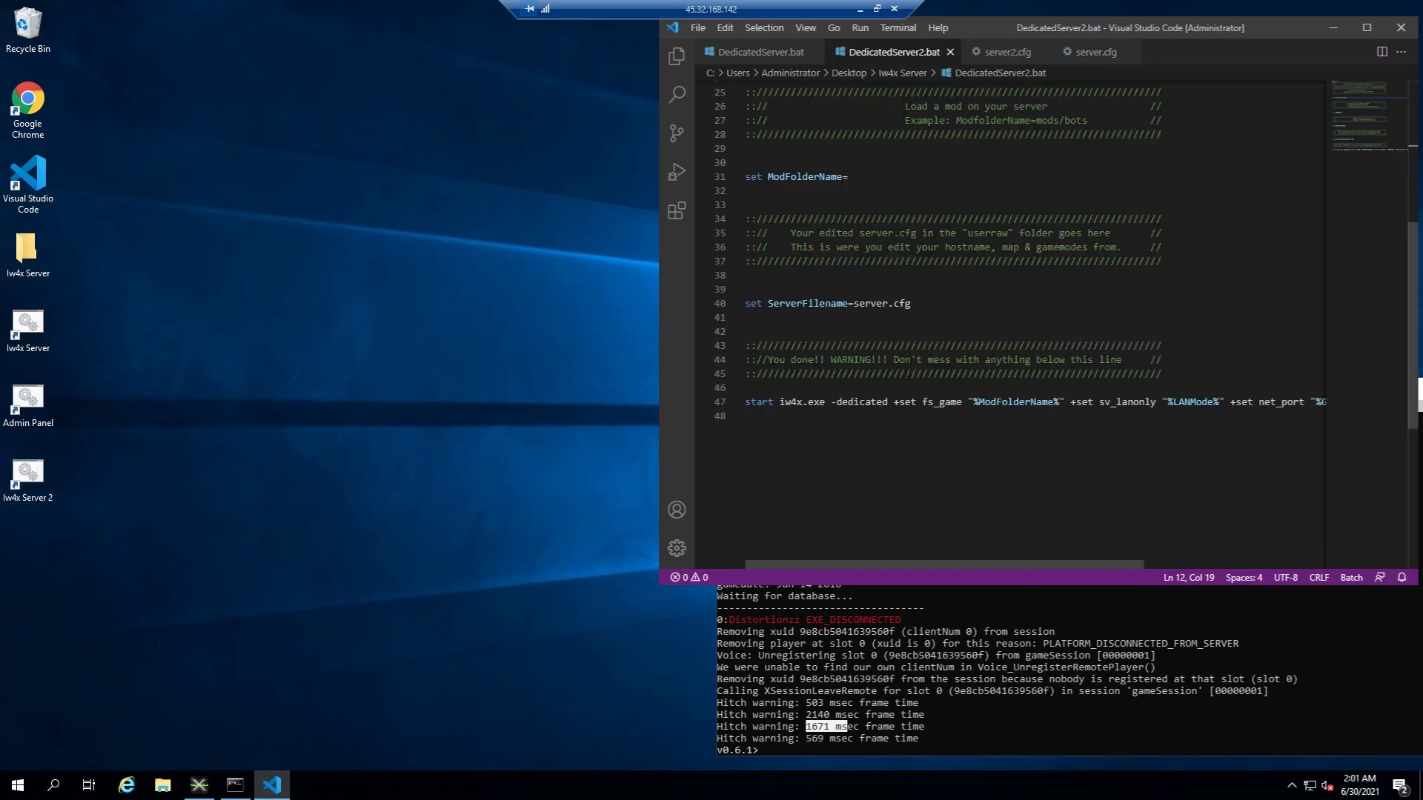
Step: Change ServerFilename to server2.cfg, save the batch file, and close the editor
left_click(893, 305)
type("2")
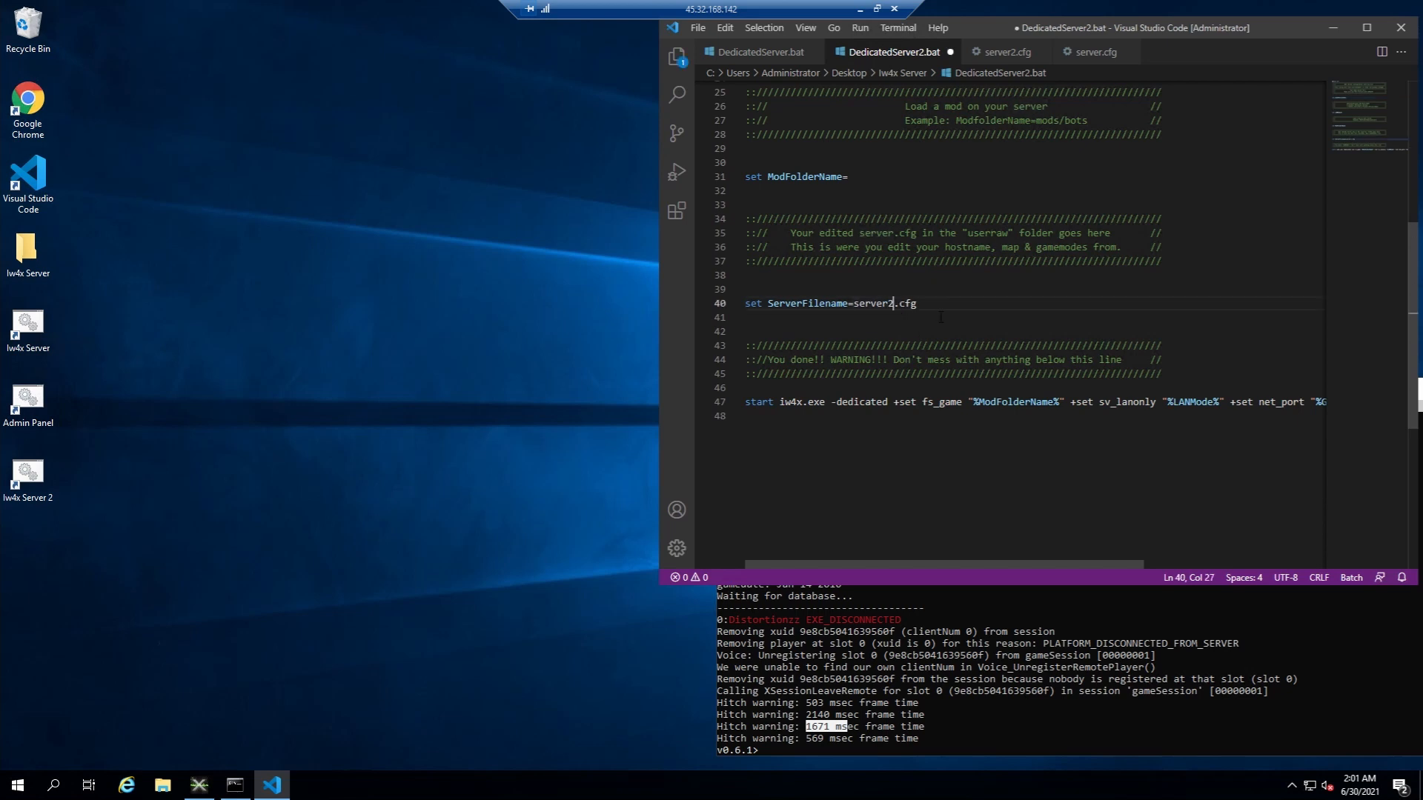
key("ctrl+s")
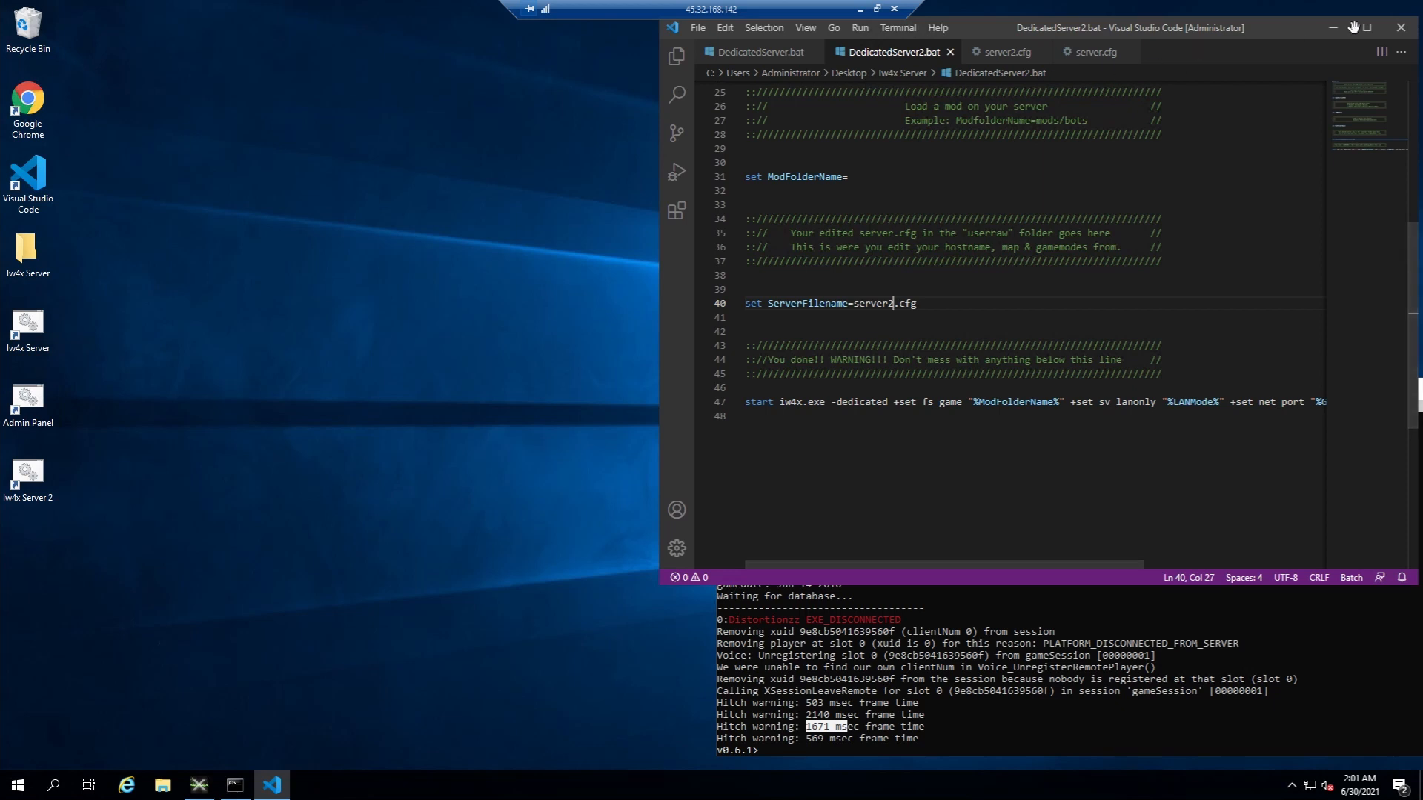
left_click(1390, 32)
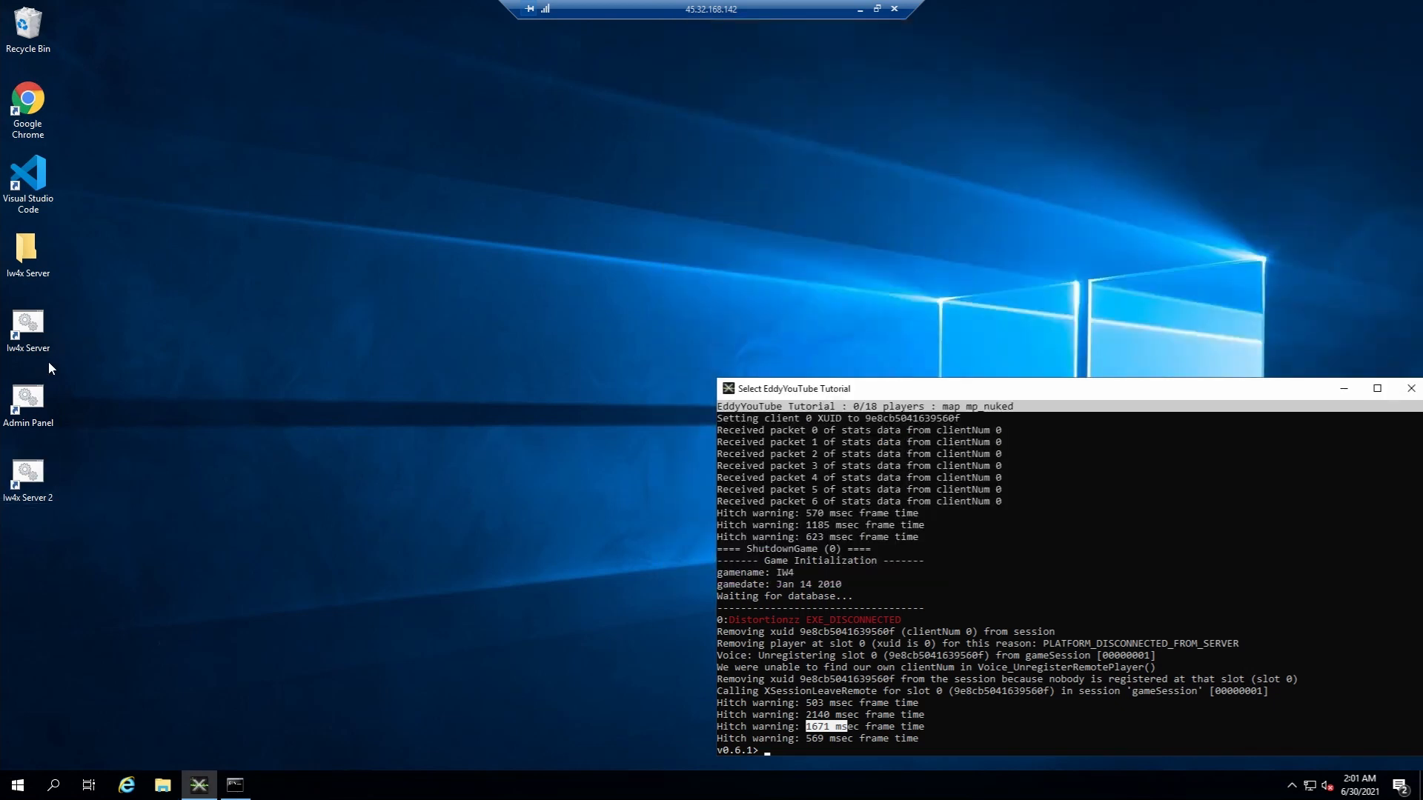
Step: Launch Iw4x Server 2, line both server consoles up along the bottom, and minimize IW4MAdmin
double_click(27, 475)
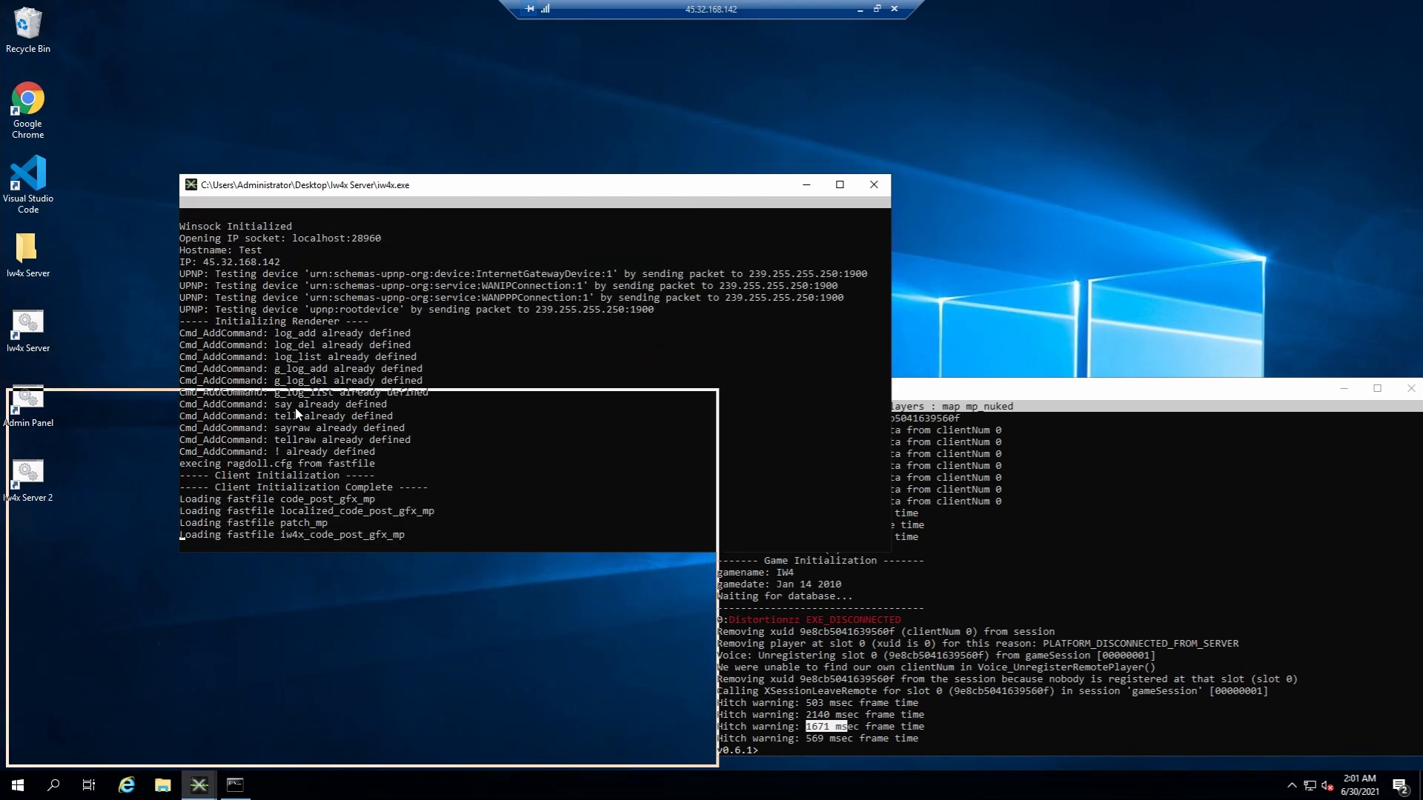
left_click_drag(295, 414, 293, 408)
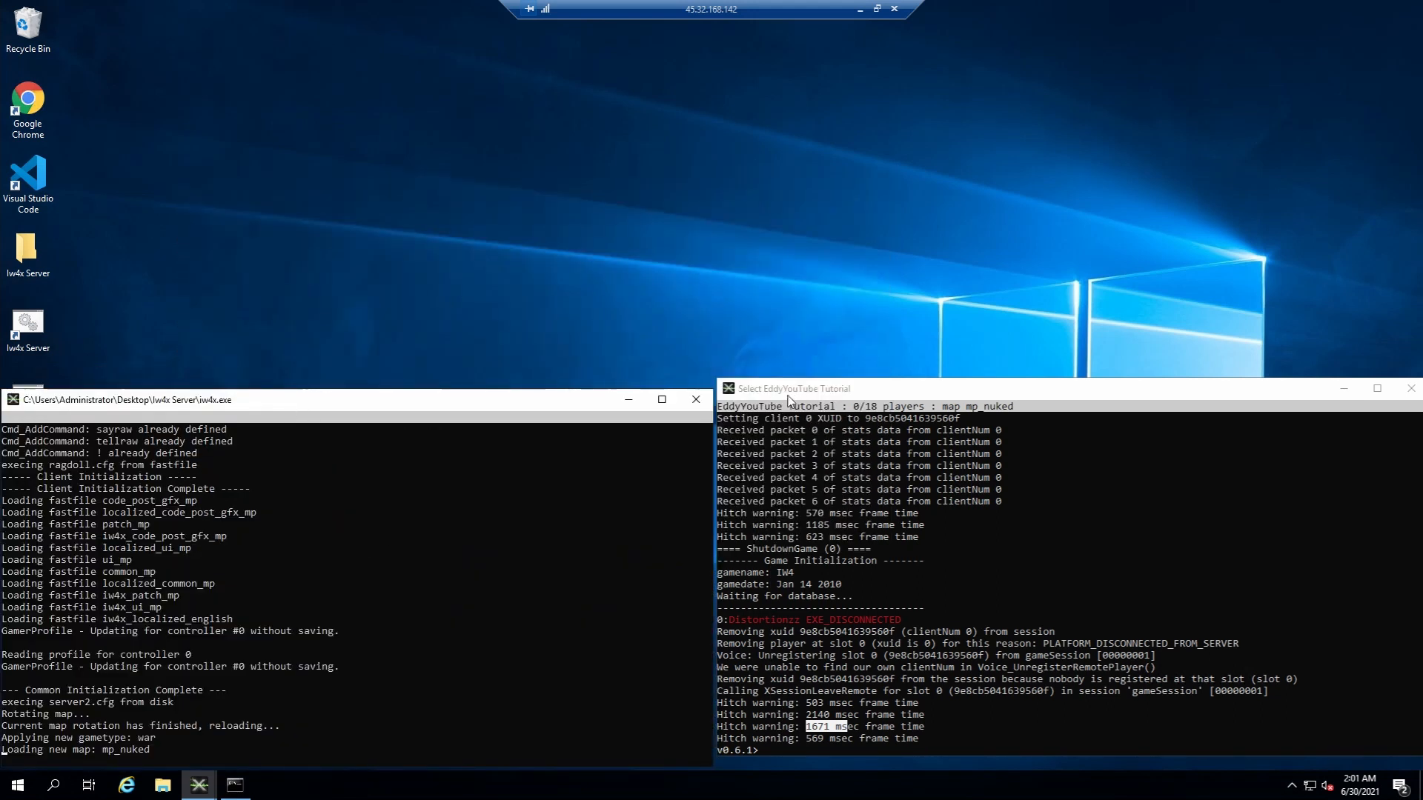
left_click_drag(789, 401, 790, 413)
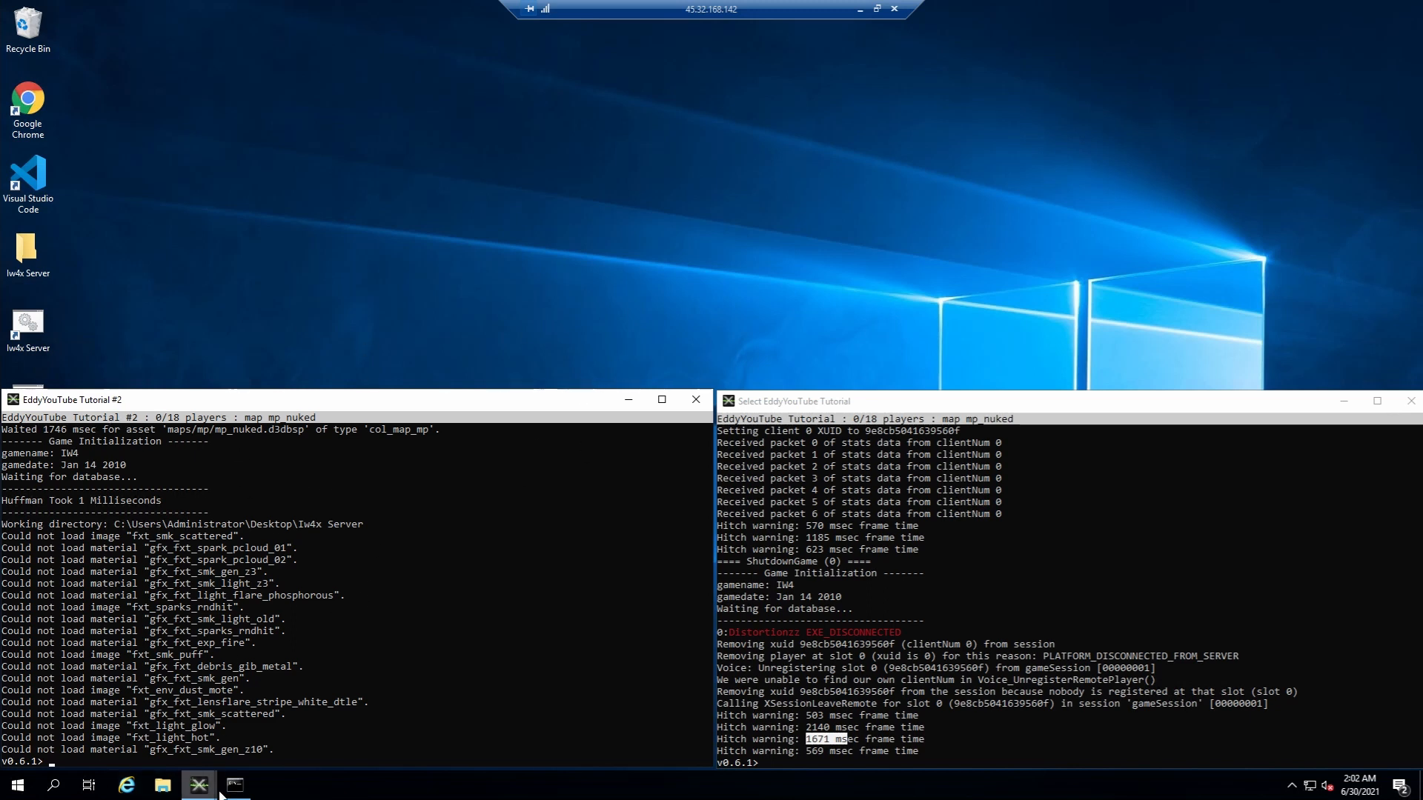
left_click(245, 789)
left_click(247, 790)
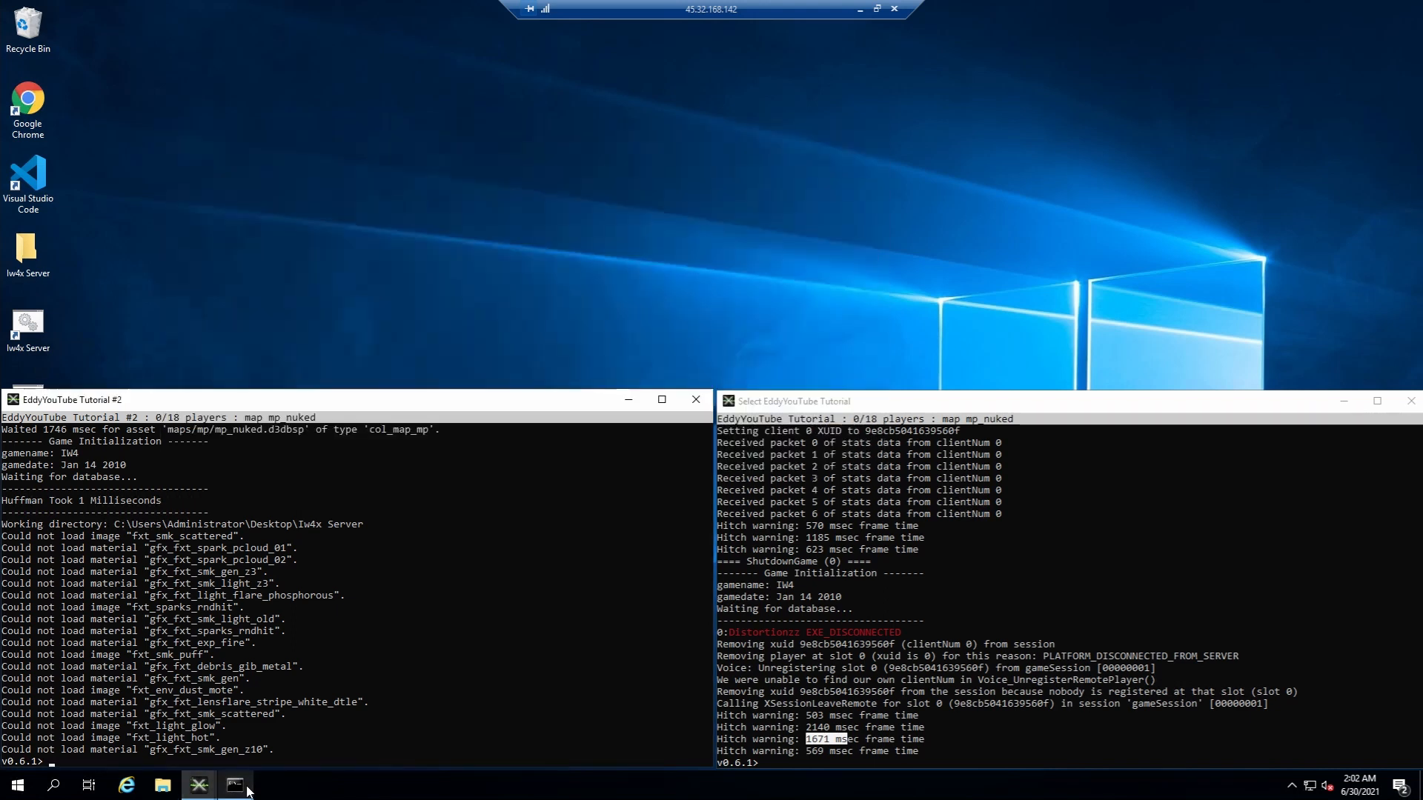
Step: Open the IW4MAdmin configuration editor in Chrome from the account options menu
double_click(50, 118)
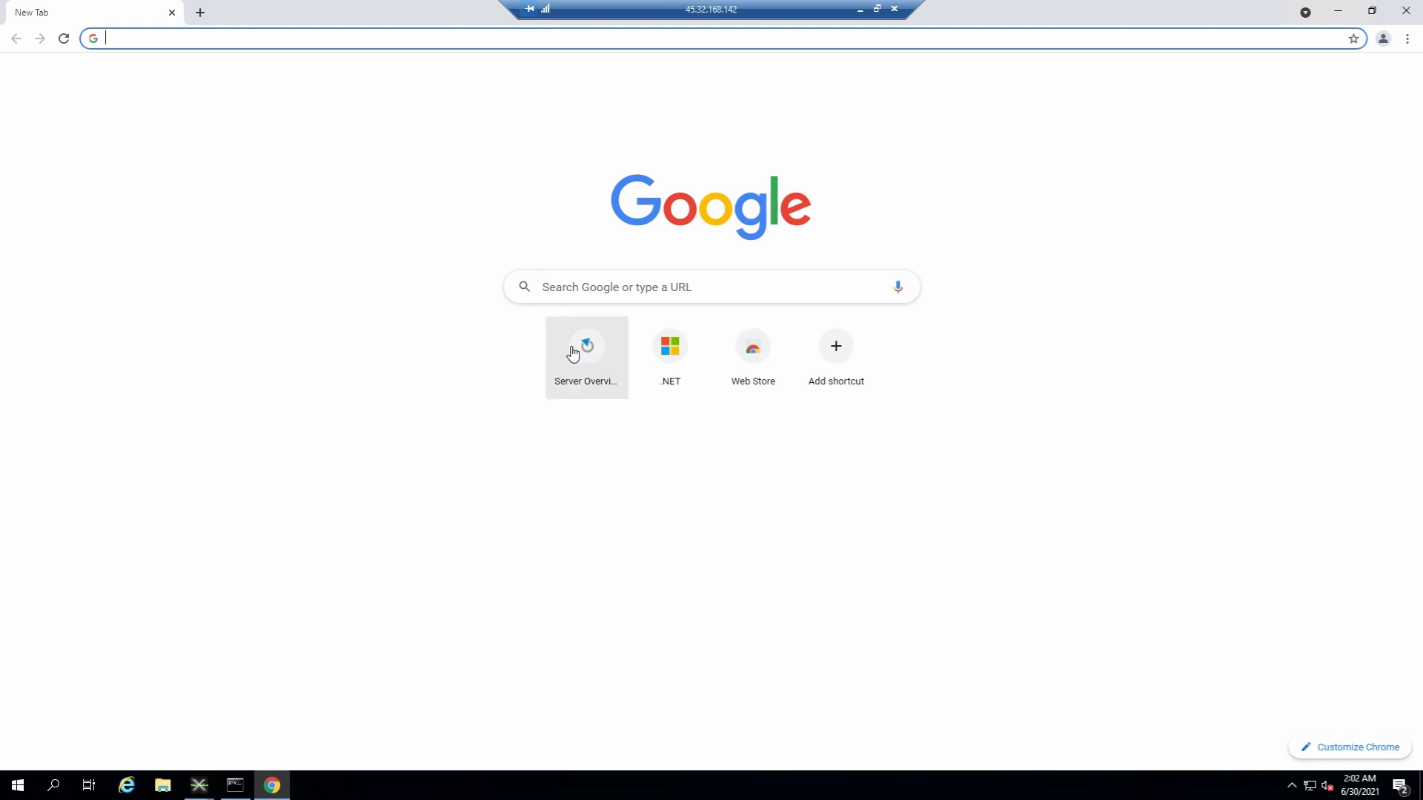
left_click(573, 353)
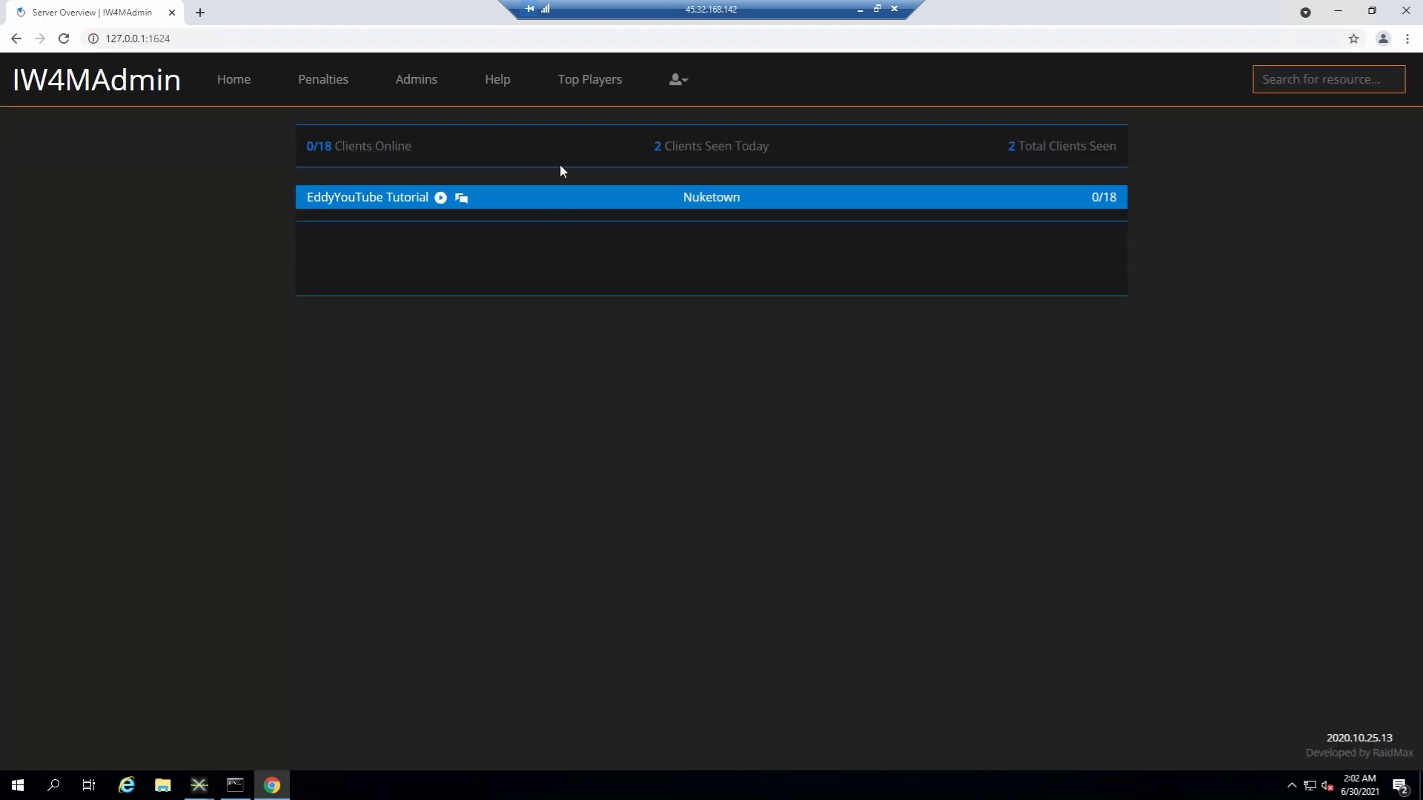
left_click(675, 83)
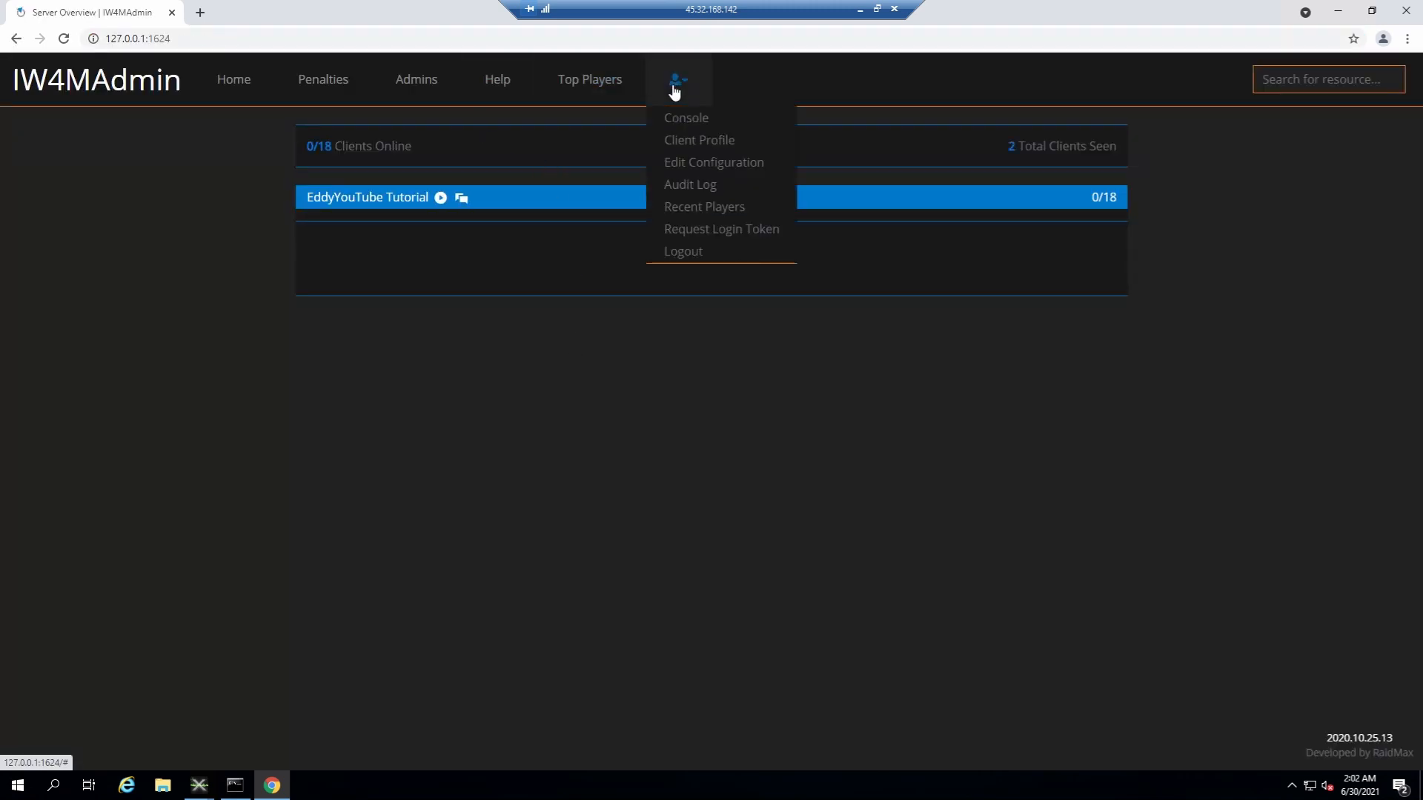
left_click(714, 163)
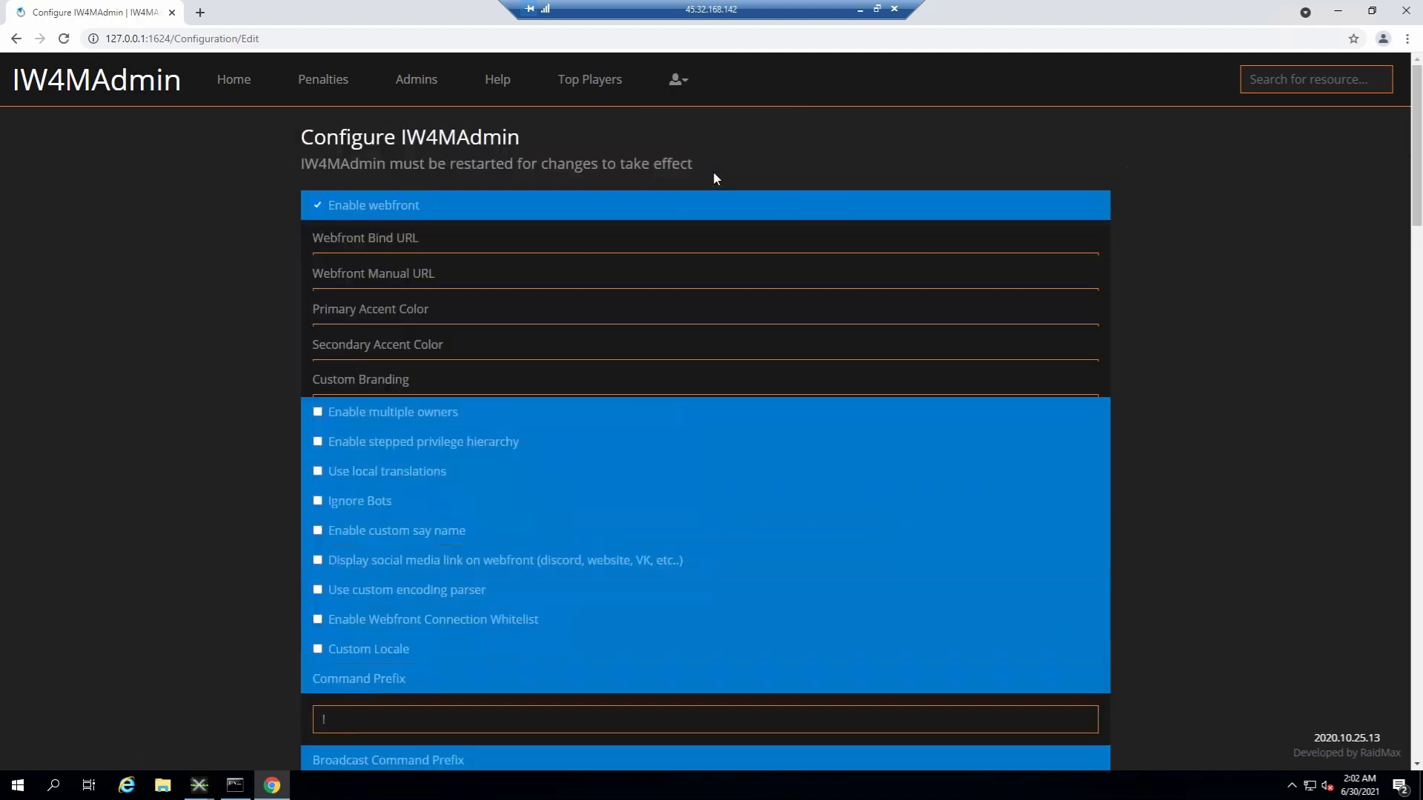
scroll(715, 178, "down", 1)
left_click_drag(1418, 157, 1395, 688)
Step: Add a new server entry with IP 45.32.168.142, port 28960 and the RCon password
left_click(393, 701)
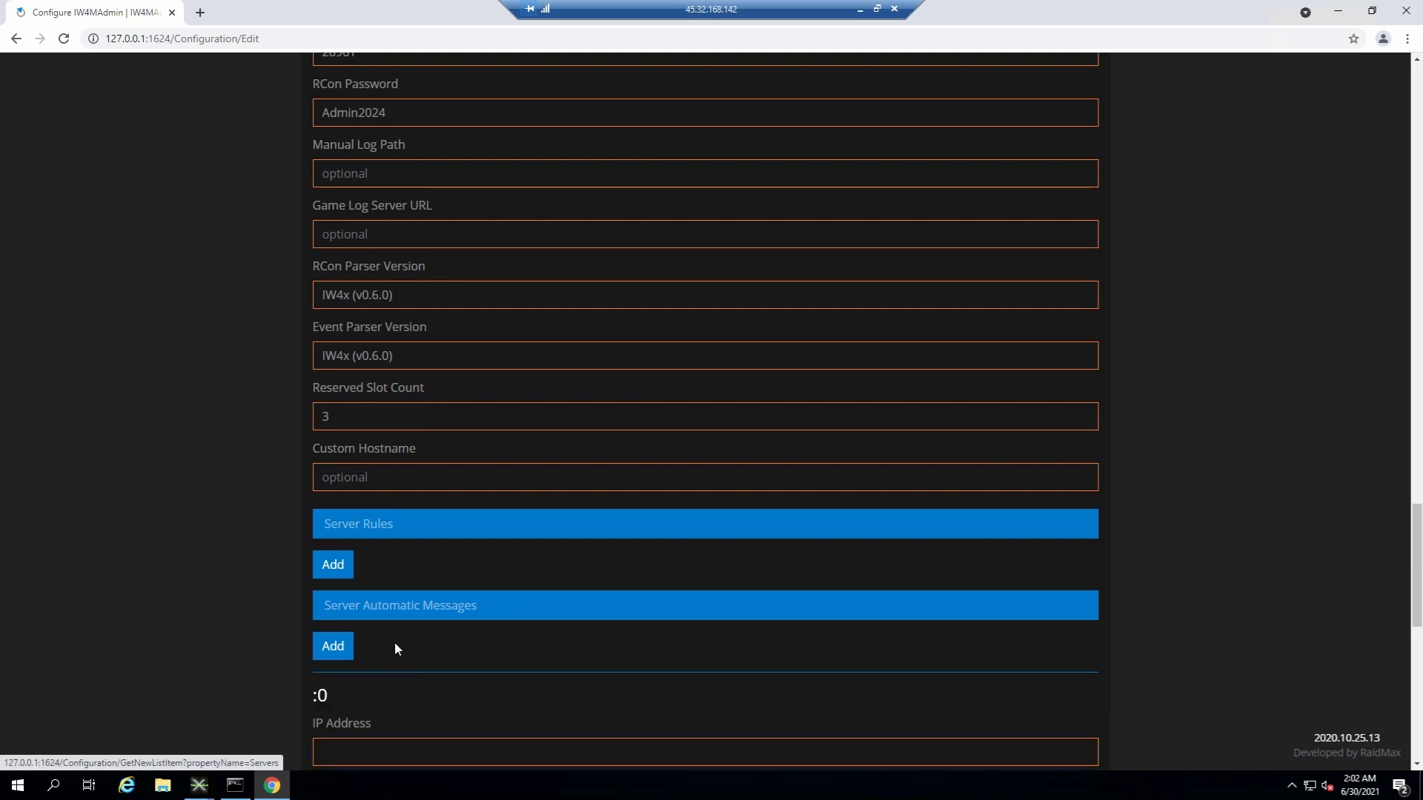
scroll(404, 623, "down", 4)
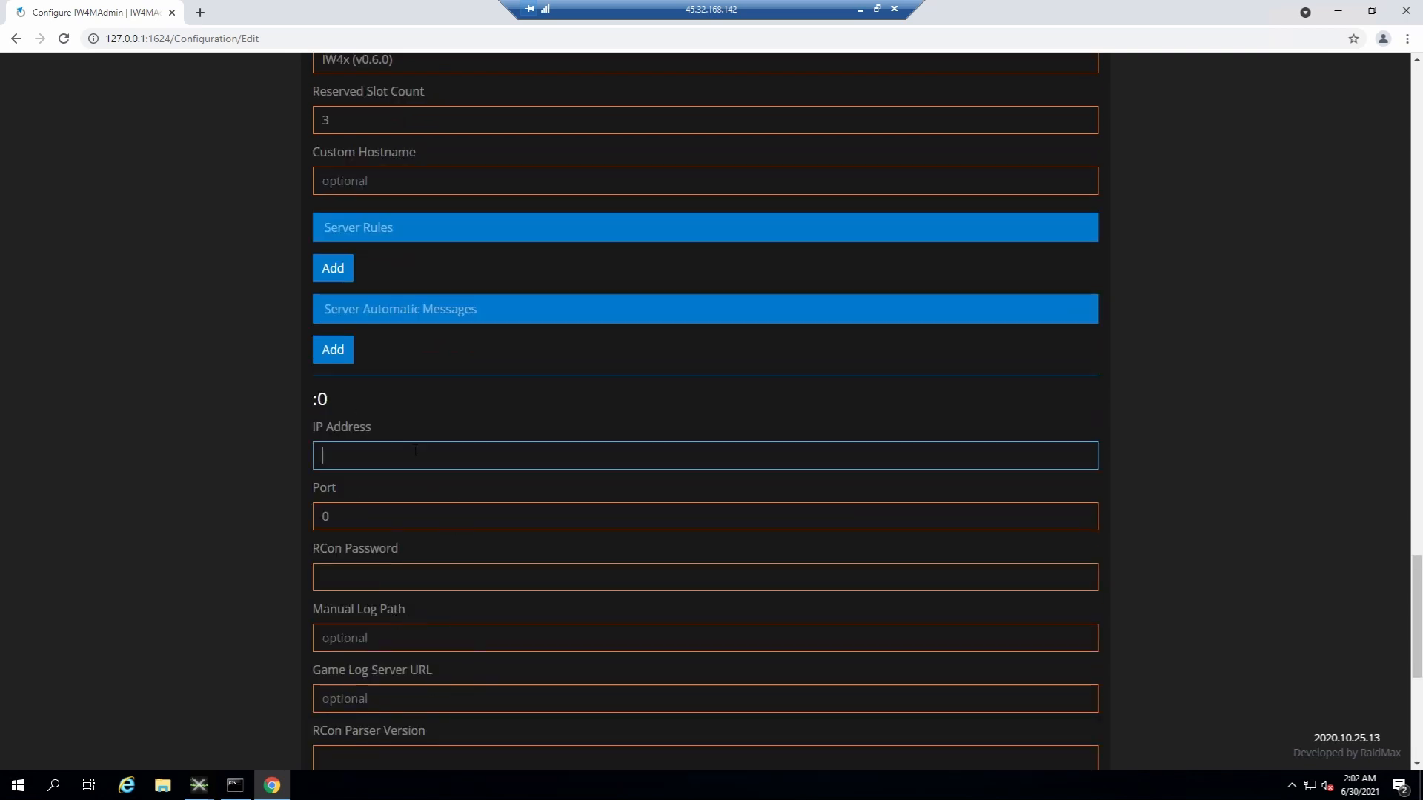
type("45.32.168.142")
key("Tab")
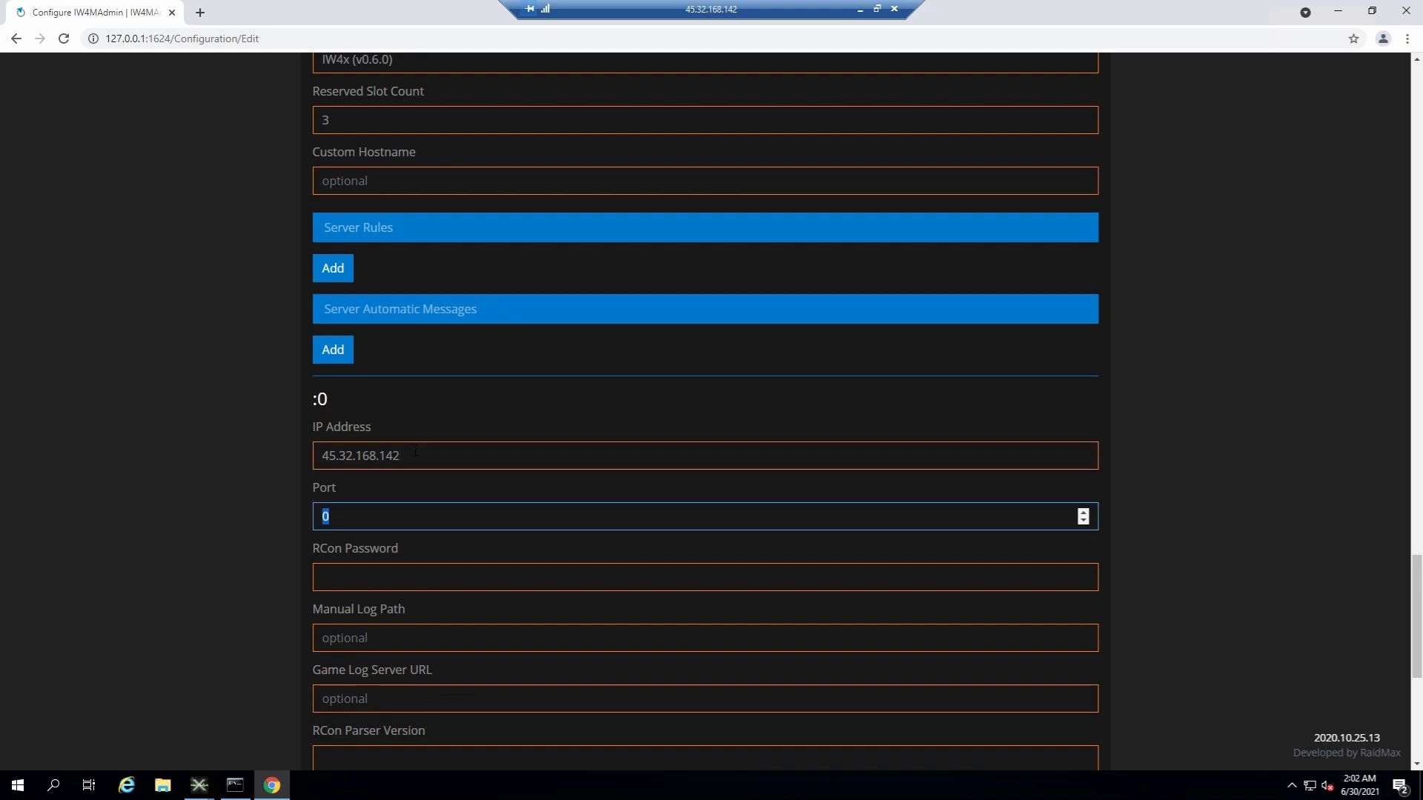
type("28960")
left_click(396, 583)
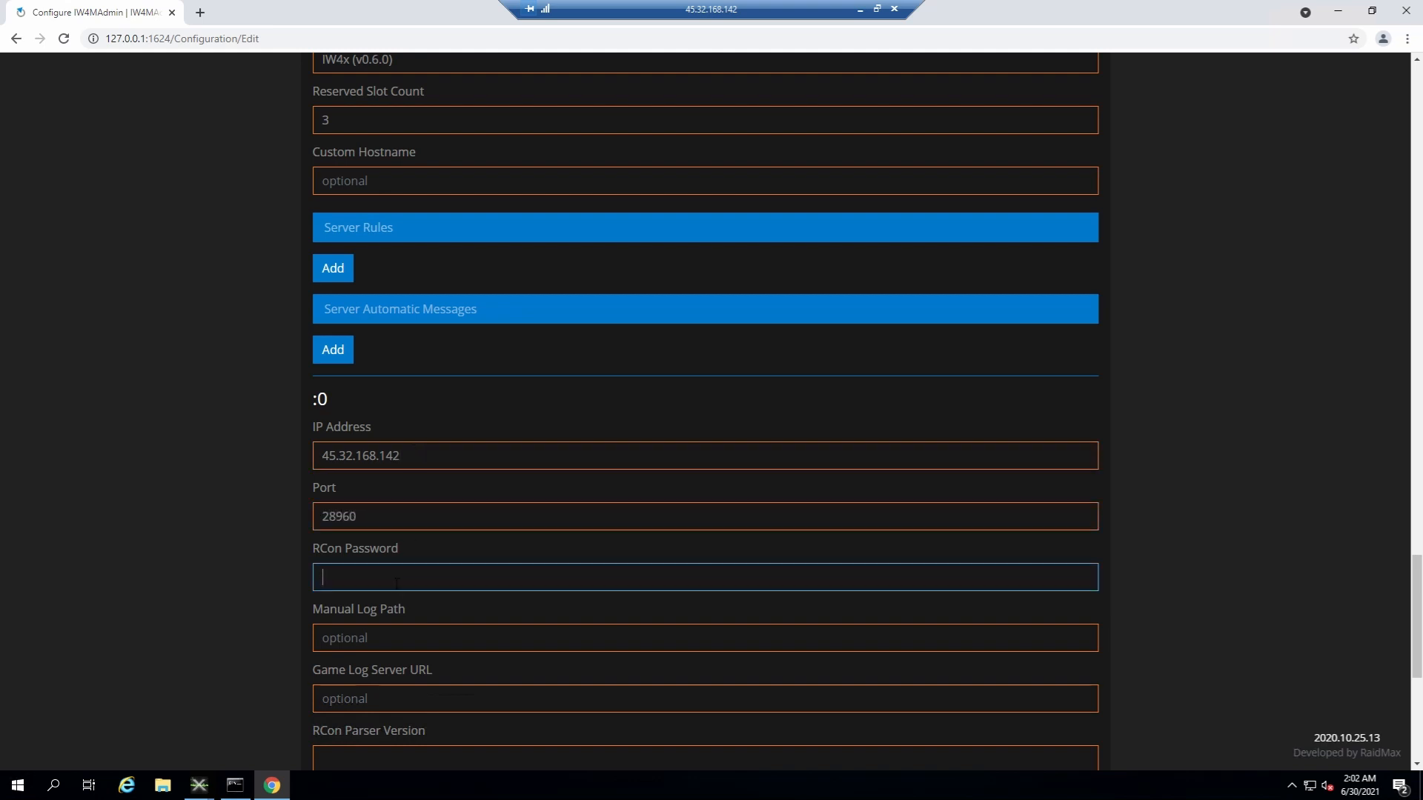
Step: Save the configuration, dismiss the saved message, and minimize Chrome
scroll(396, 583, "down", 6)
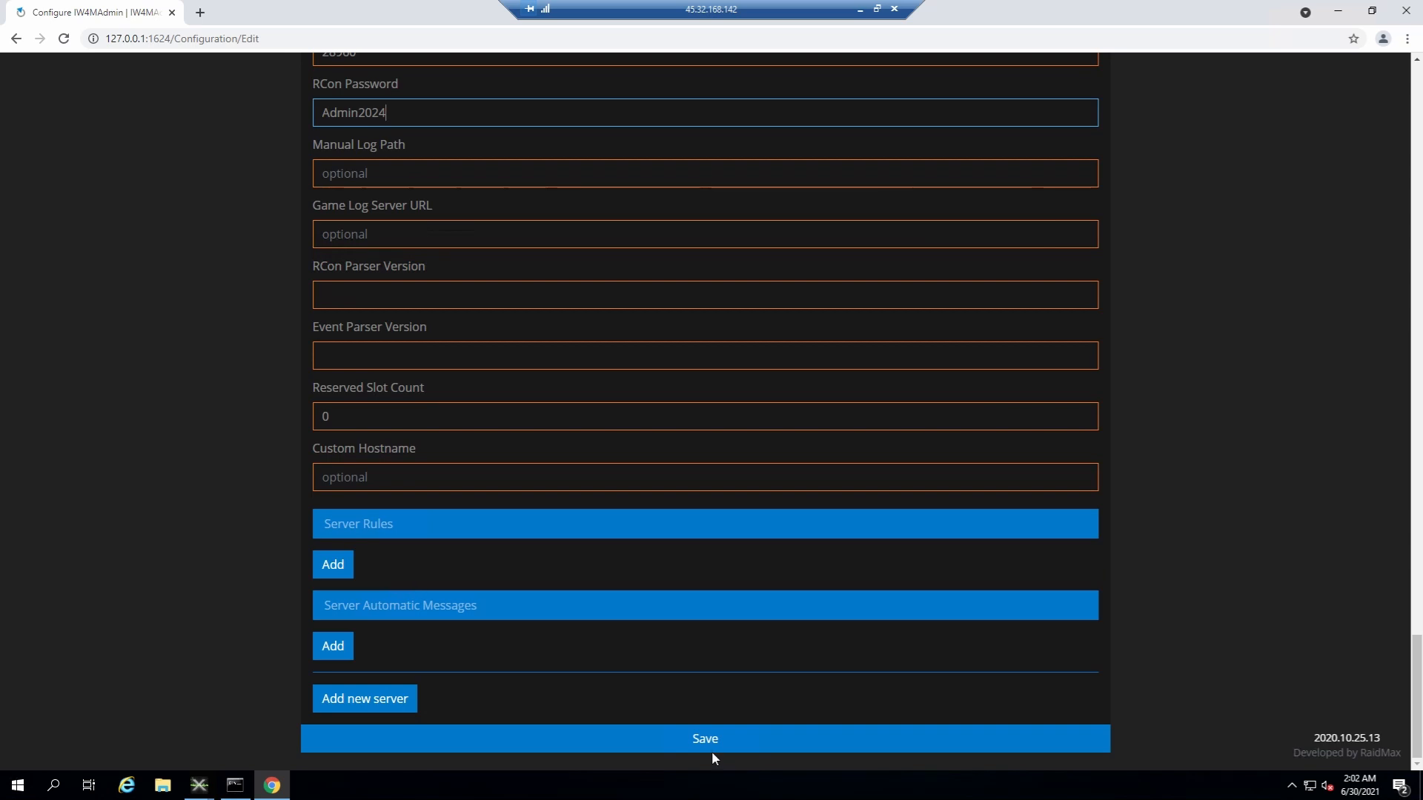
left_click(711, 750)
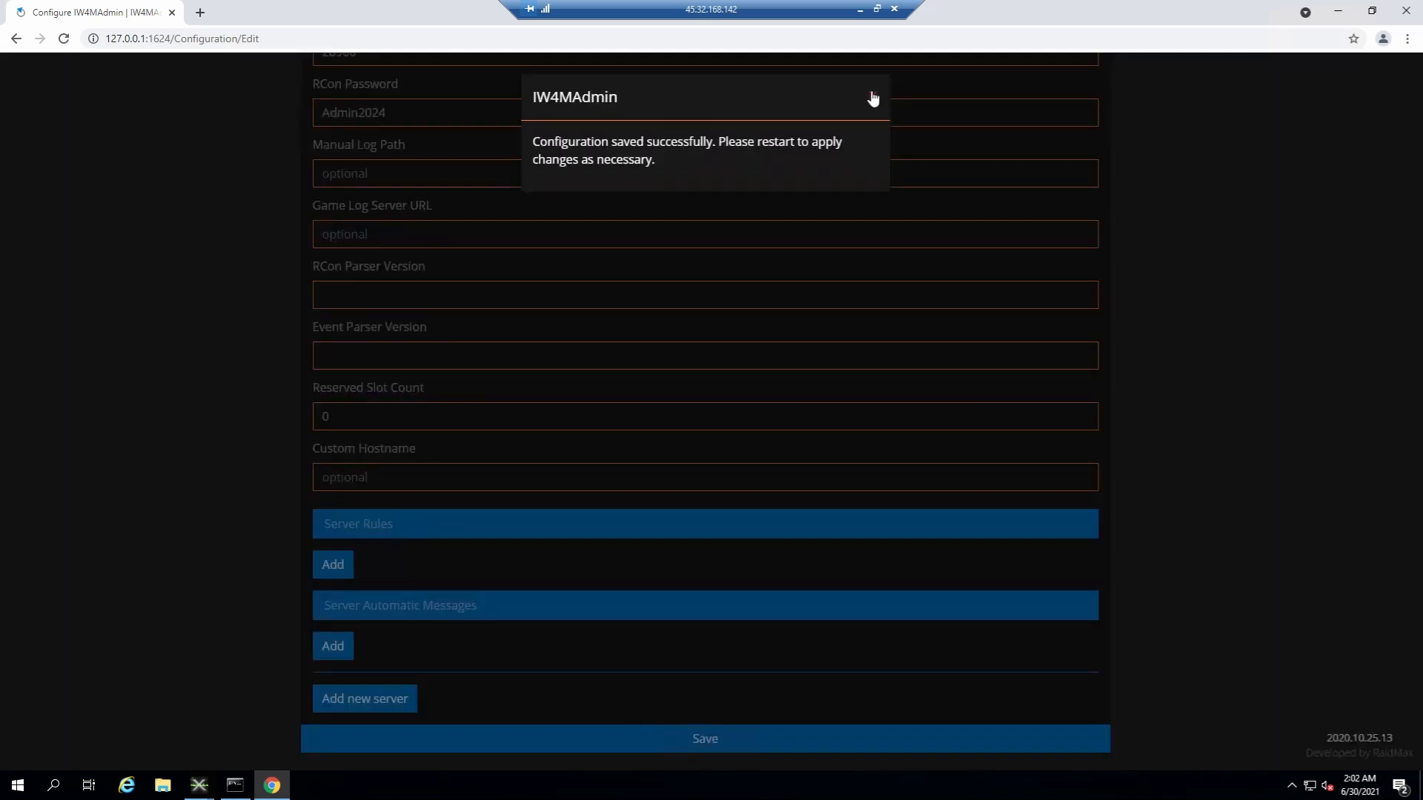
left_click(874, 97)
left_click(1343, 9)
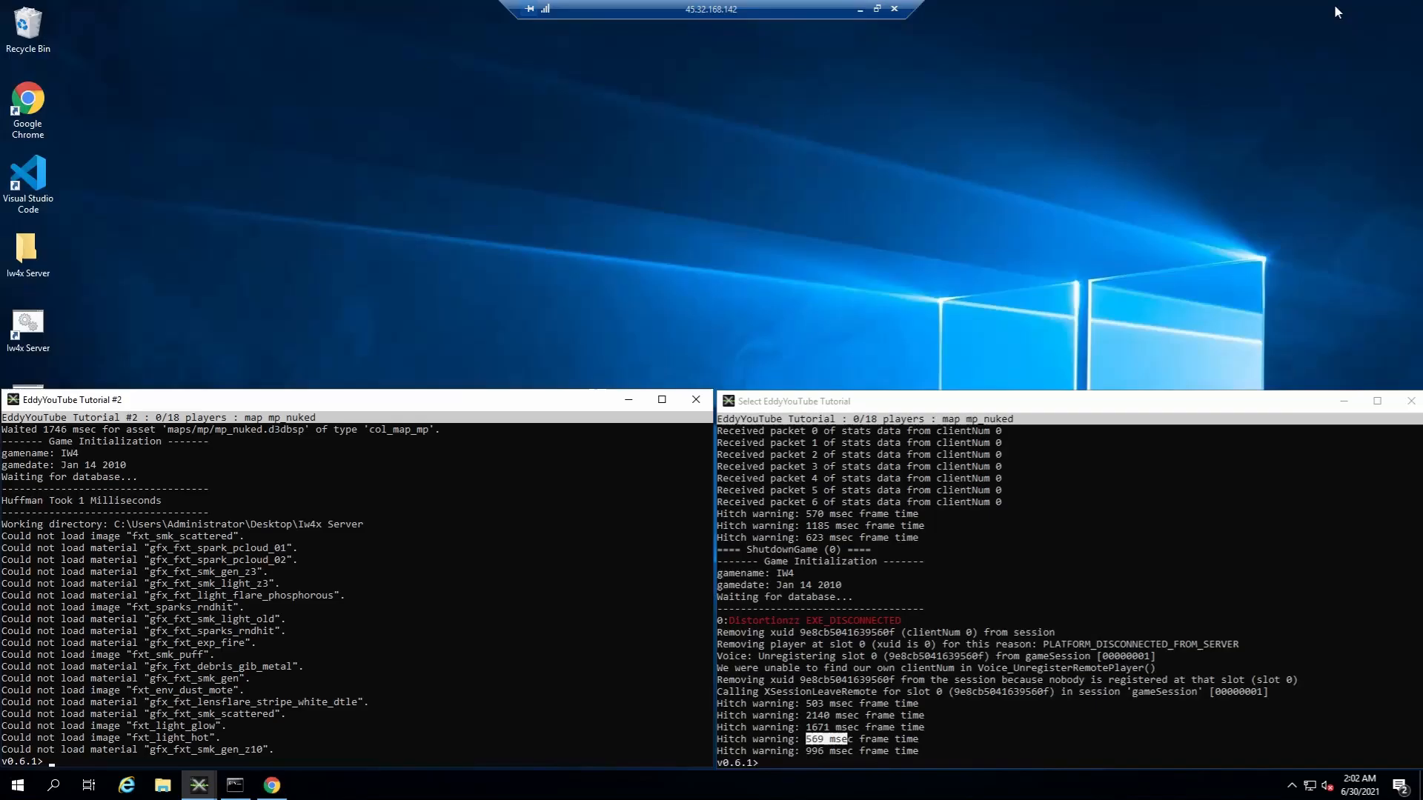
Step: Close IW4MAdmin and relaunch it from the Admin Panel shortcut, placing its console on the left
left_click(235, 785)
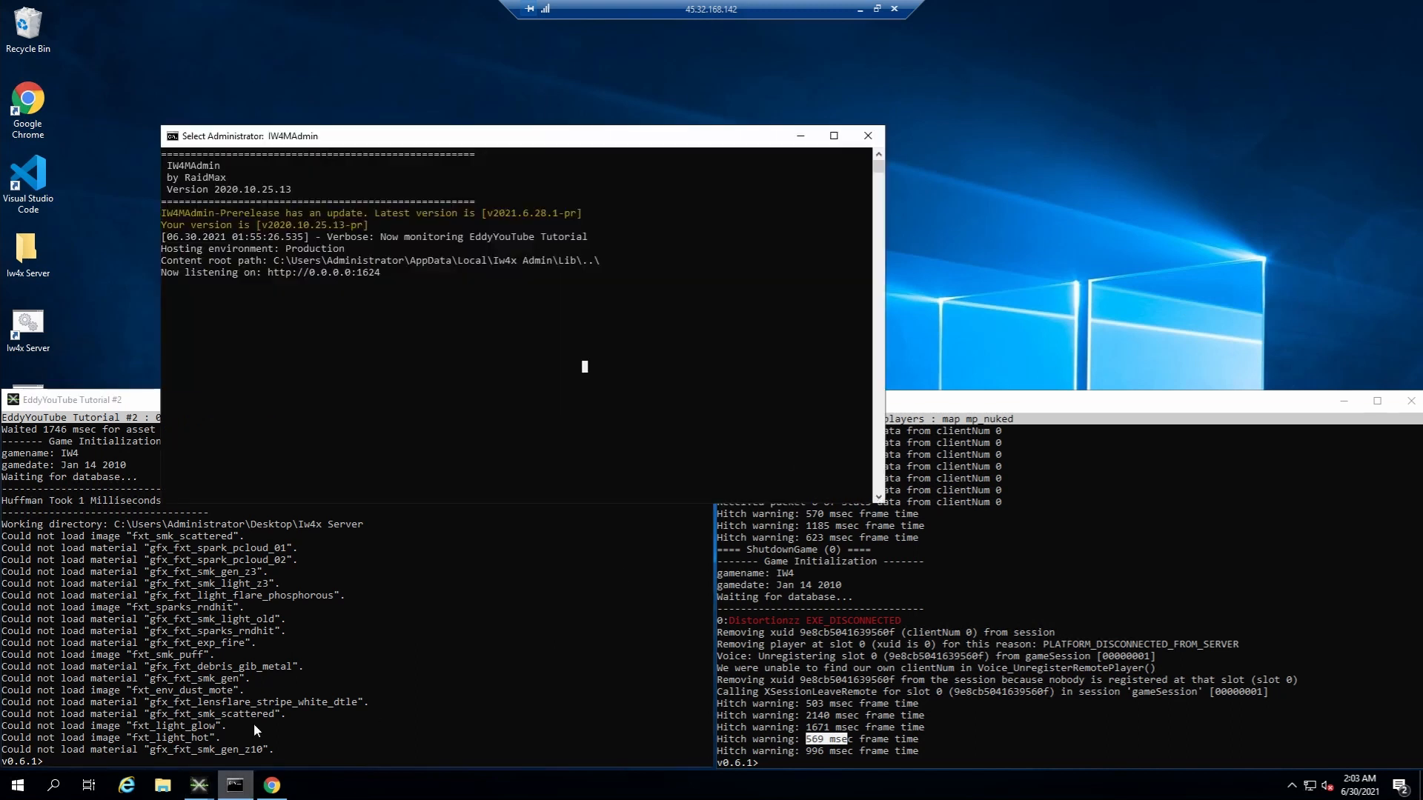
left_click(868, 136)
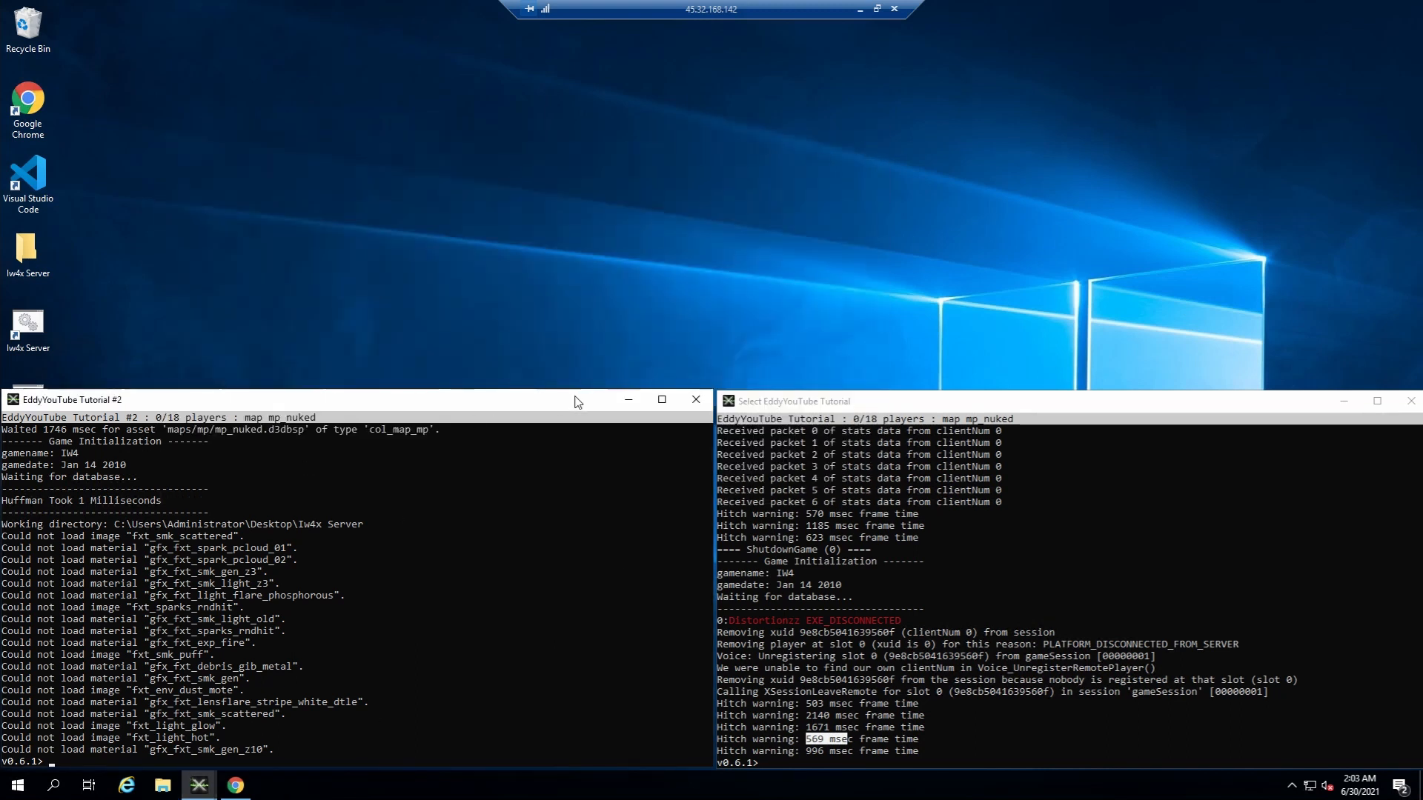
left_click_drag(575, 398, 1232, 16)
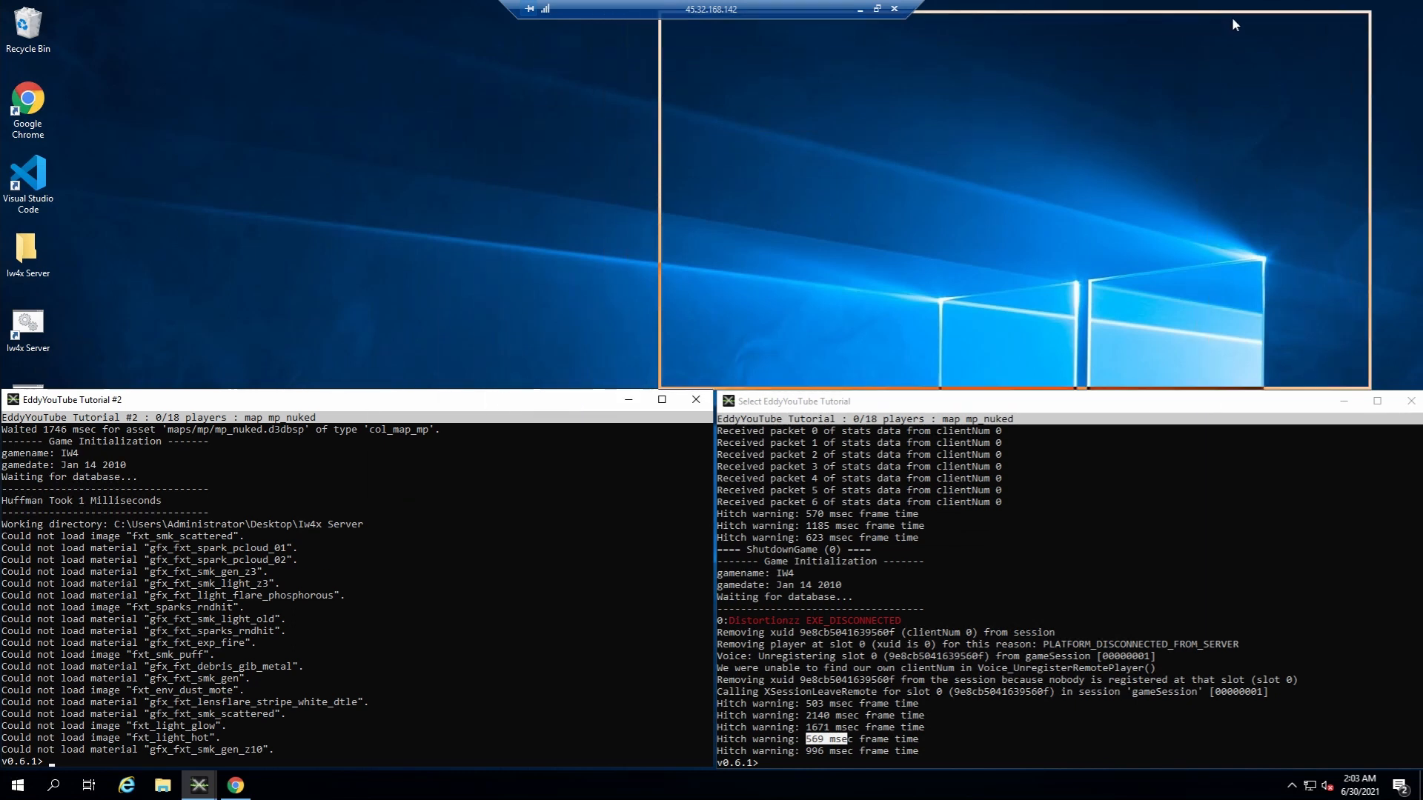
double_click(28, 404)
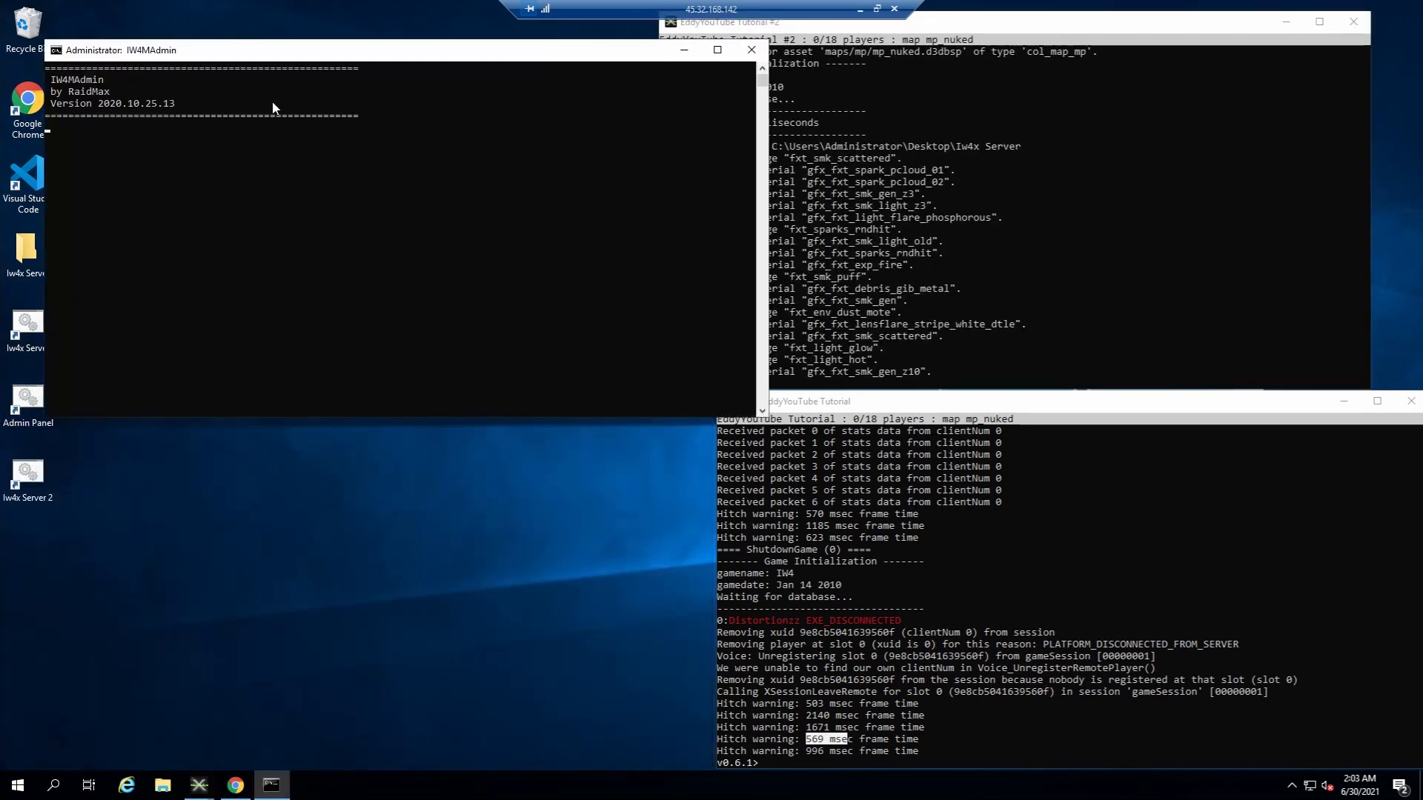
left_click_drag(284, 63, 234, 282)
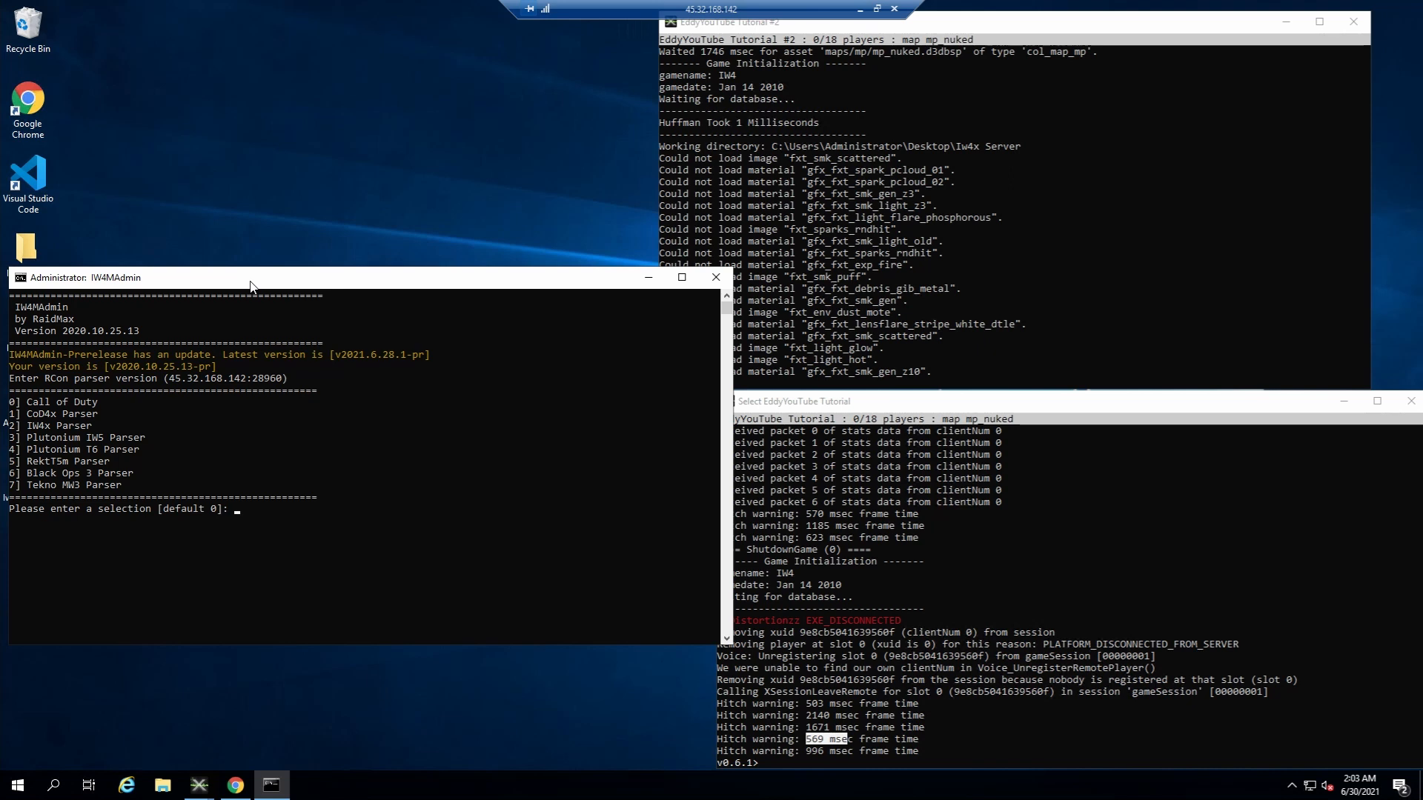
Step: Choose the IW4x Parser (2) for both RCon and events so both servers are monitored
key("Return")
type("2")
key("Return")
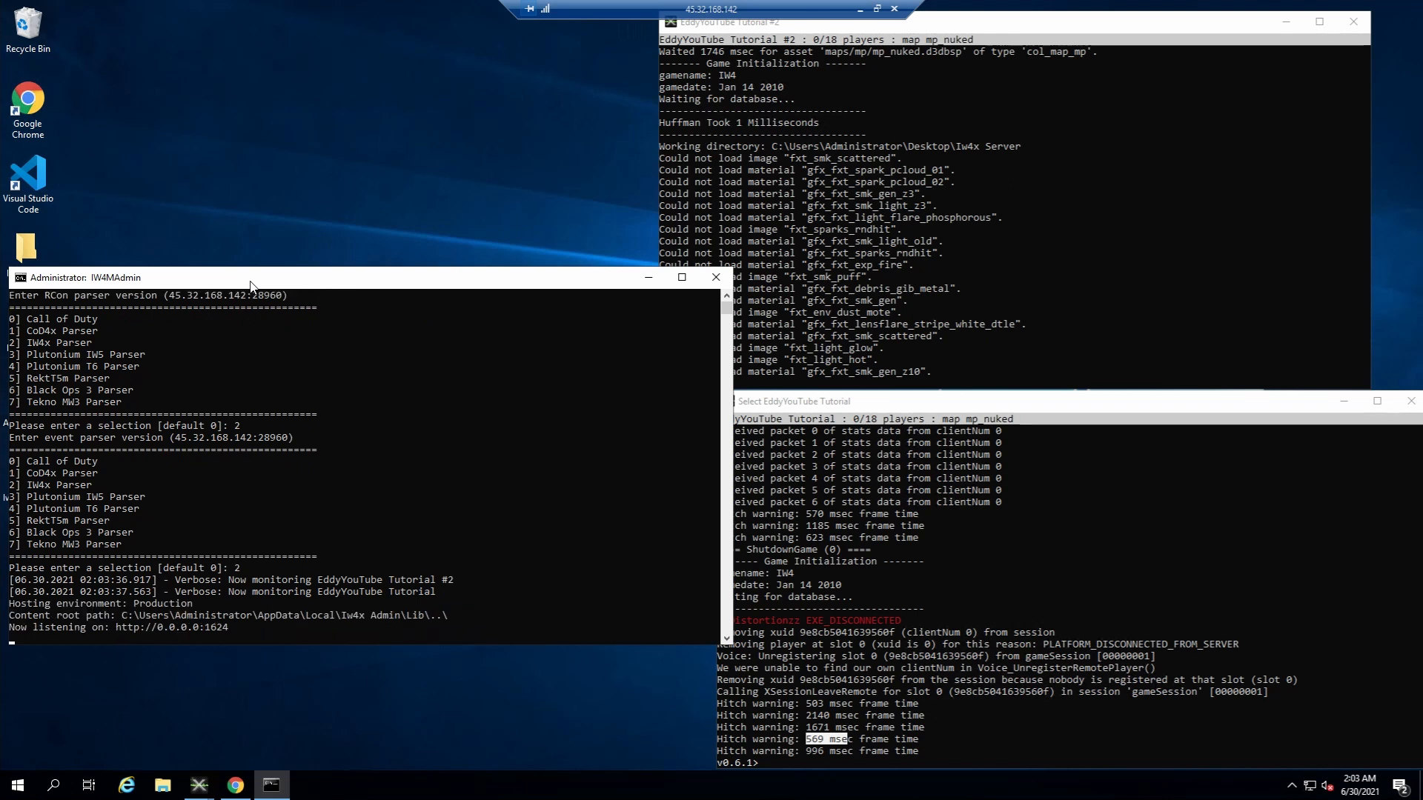
left_click(444, 580)
Step: Bring Chrome back and reload the IW4MAdmin configuration page
left_click(235, 785)
left_click(64, 40)
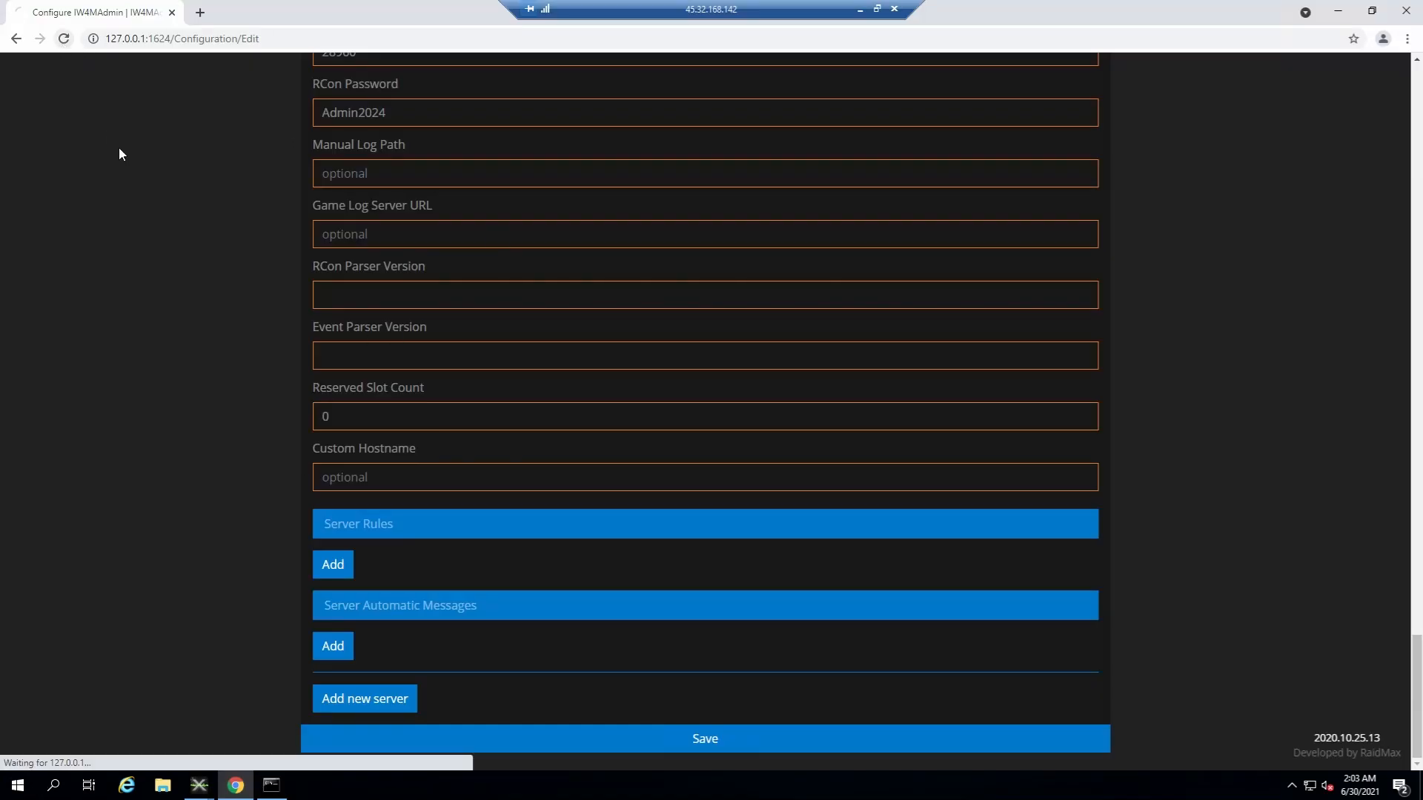
scroll(128, 179, "up", 9)
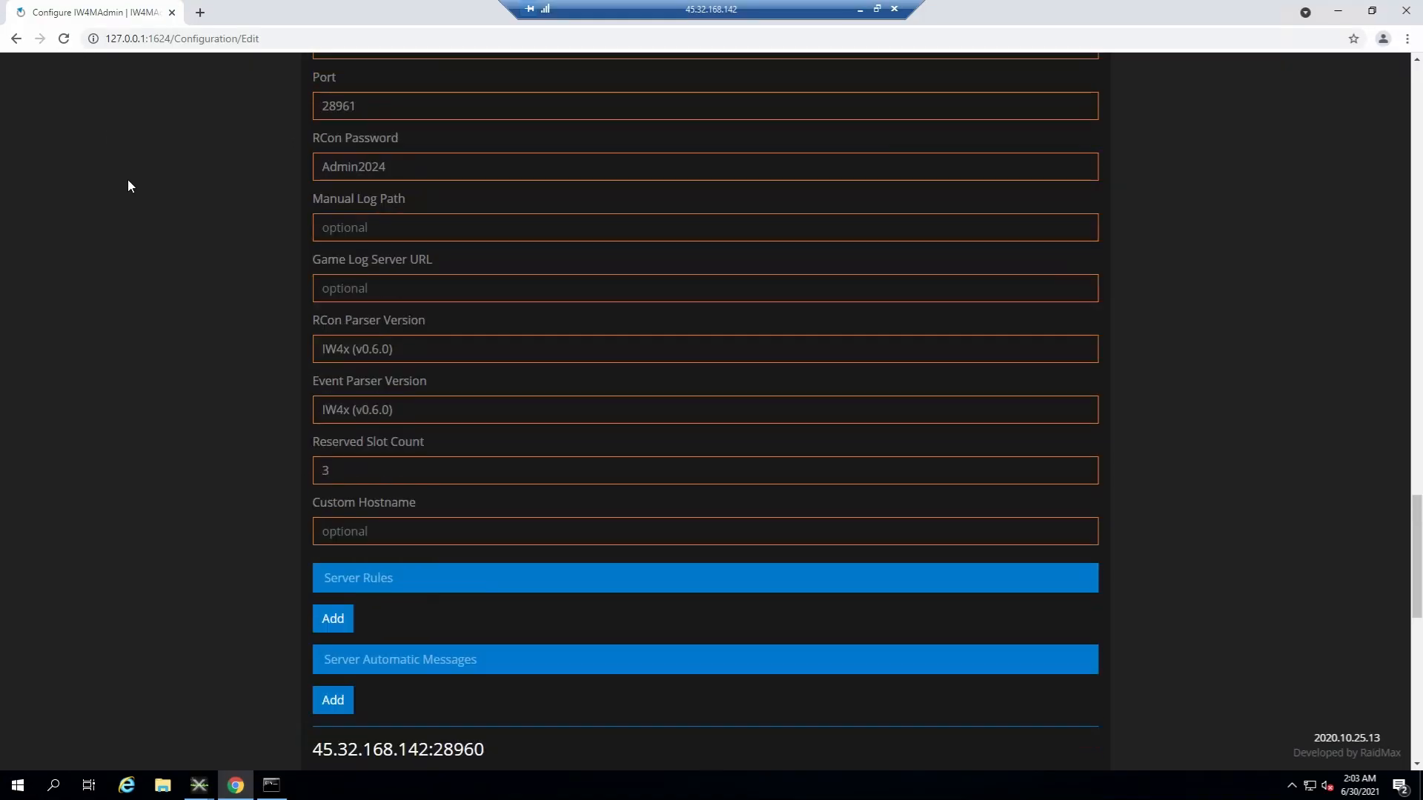
scroll(128, 180, "down", 11)
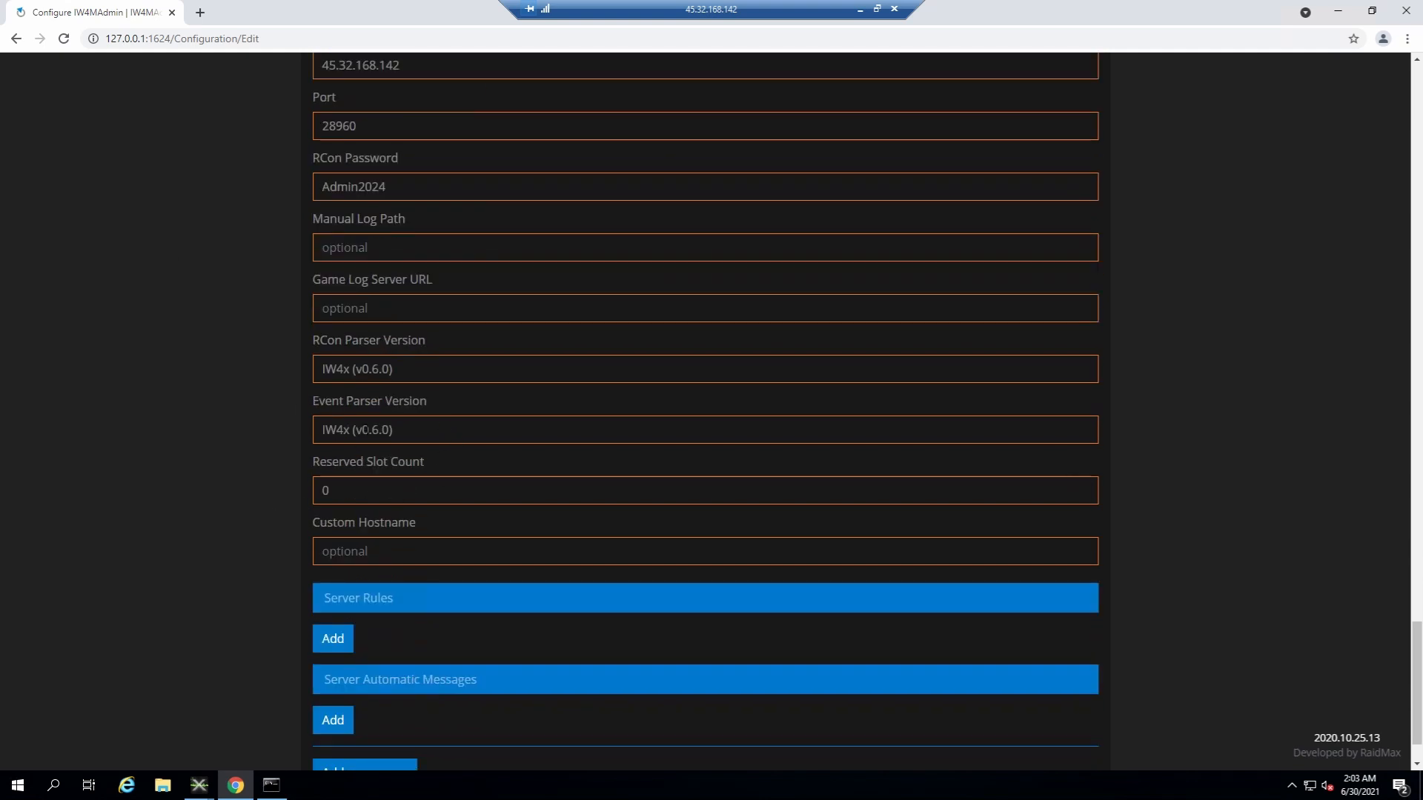
scroll(169, 461, "down", 1)
scroll(102, 390, "up", 16)
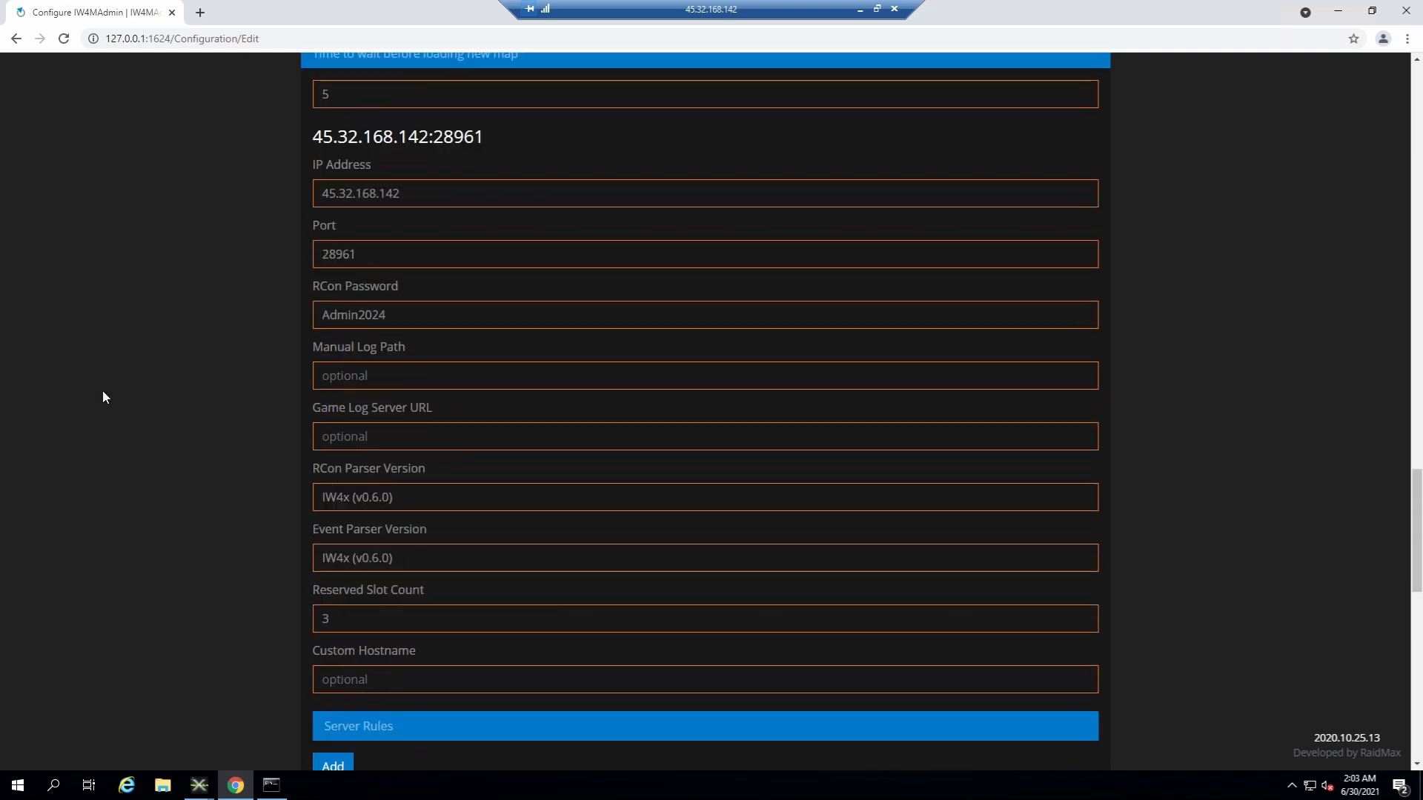
scroll(178, 222, "up", 10)
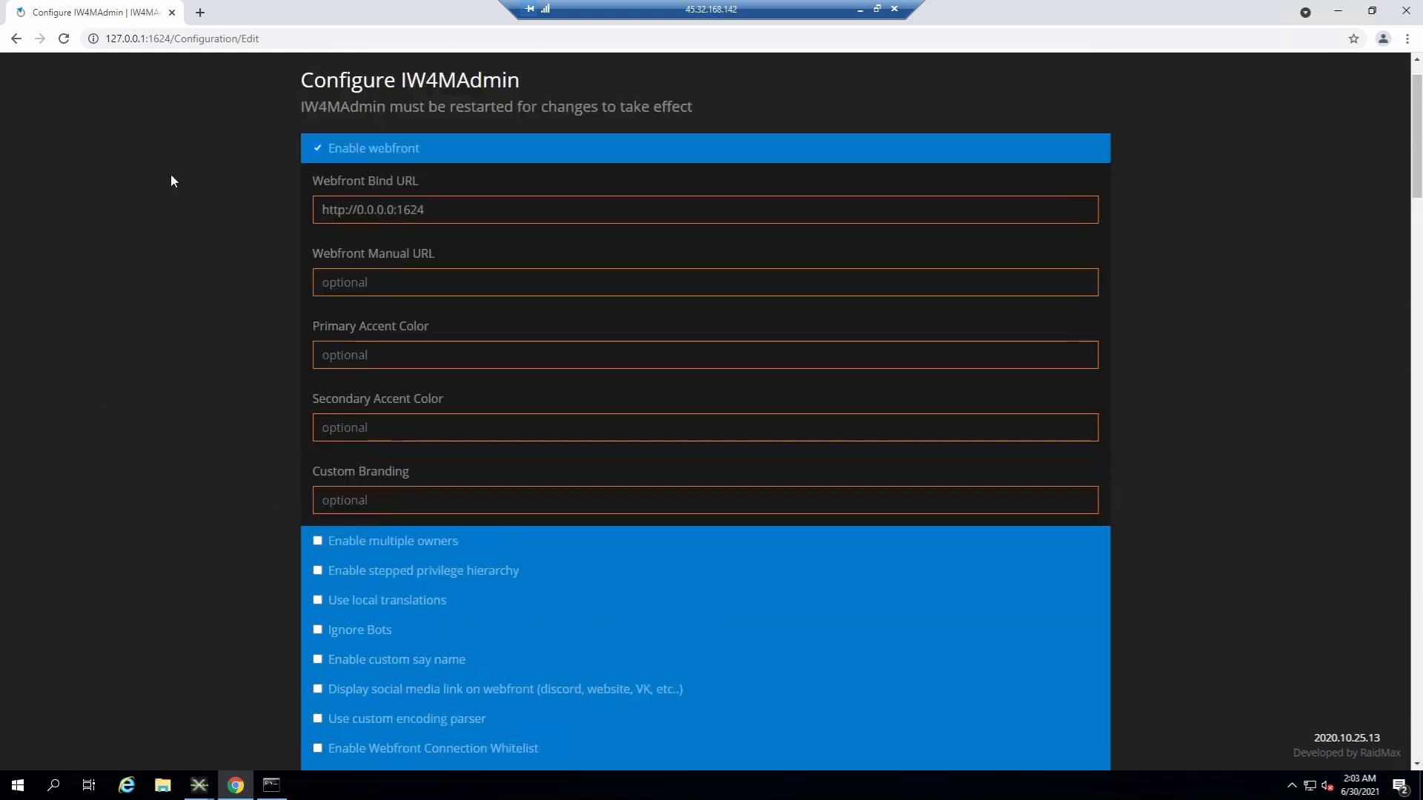
Step: Return to the overview listing both tutorial servers with 0/36 clients, then minimize Remote Desktop
left_click(255, 95)
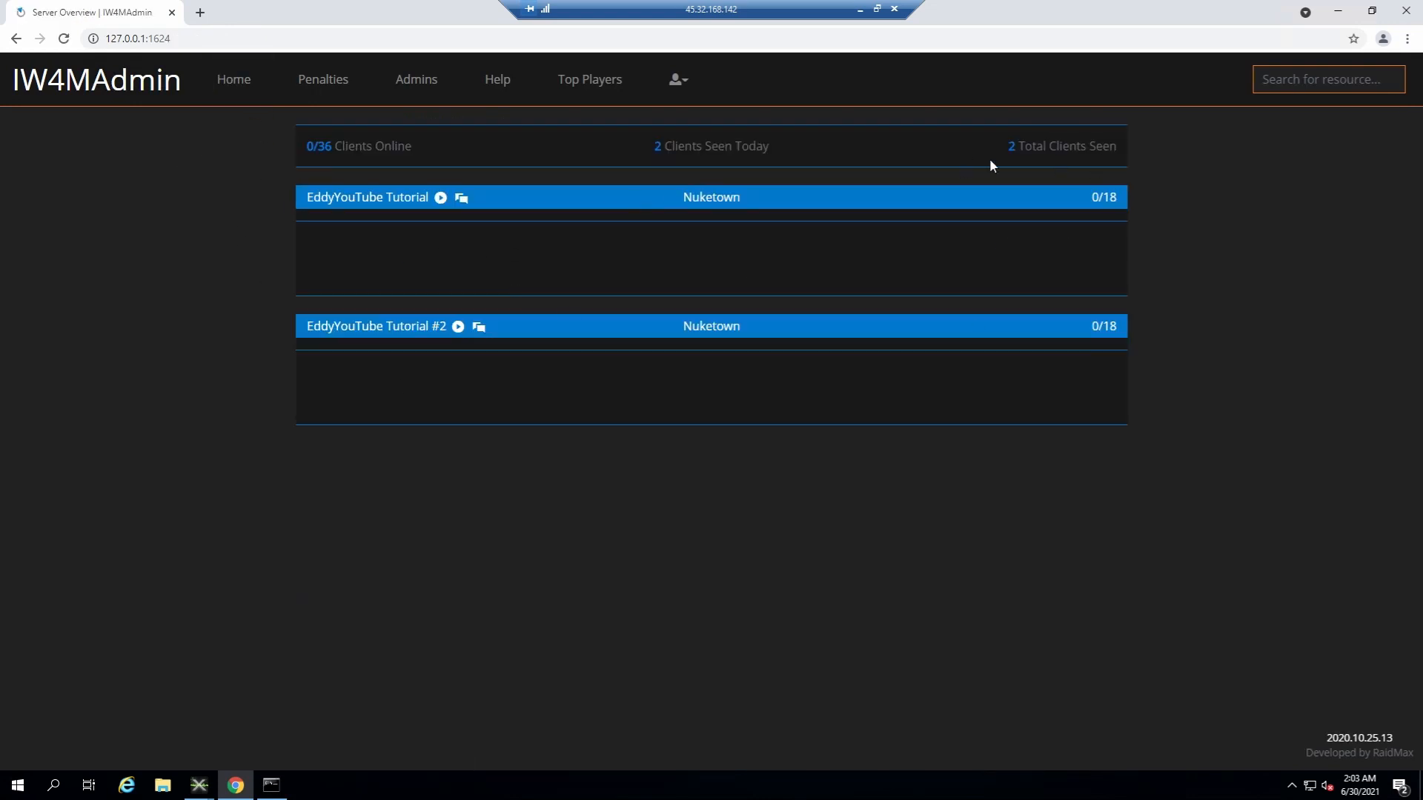
left_click_drag(991, 164, 1170, 151)
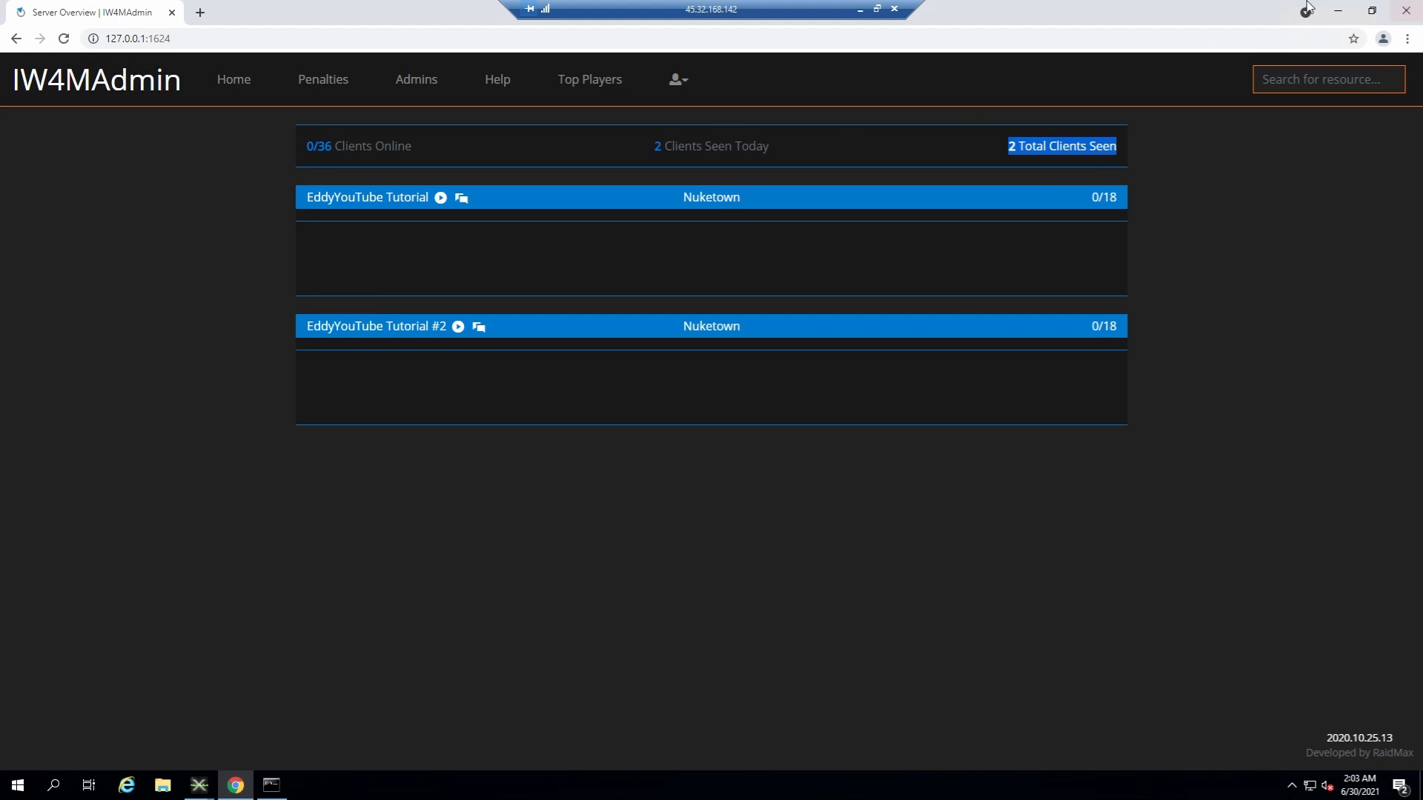
left_click(859, 10)
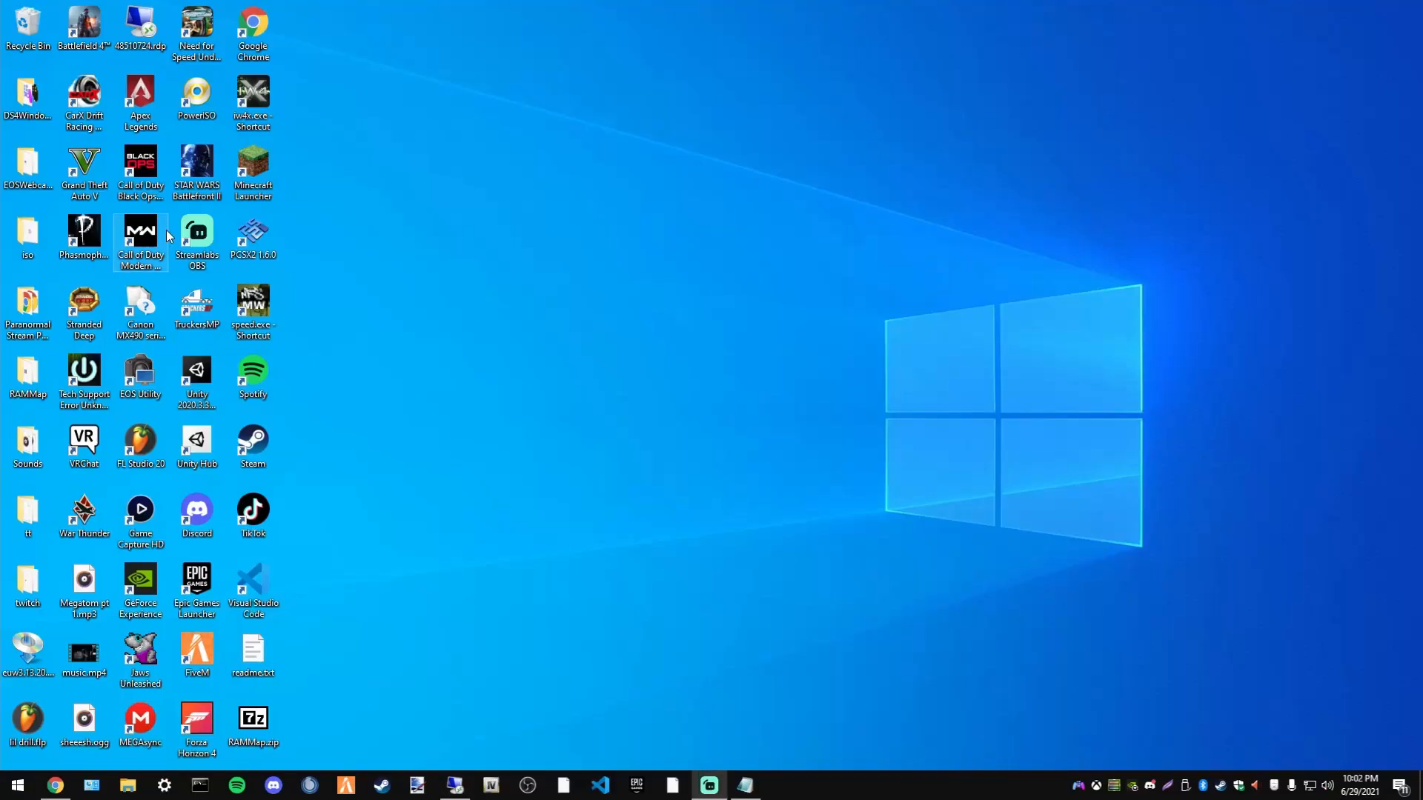
Step: Launch IW4x Multiplayer, open JOIN GAME, and switch the server Source from Favorites to Internet
double_click(277, 105)
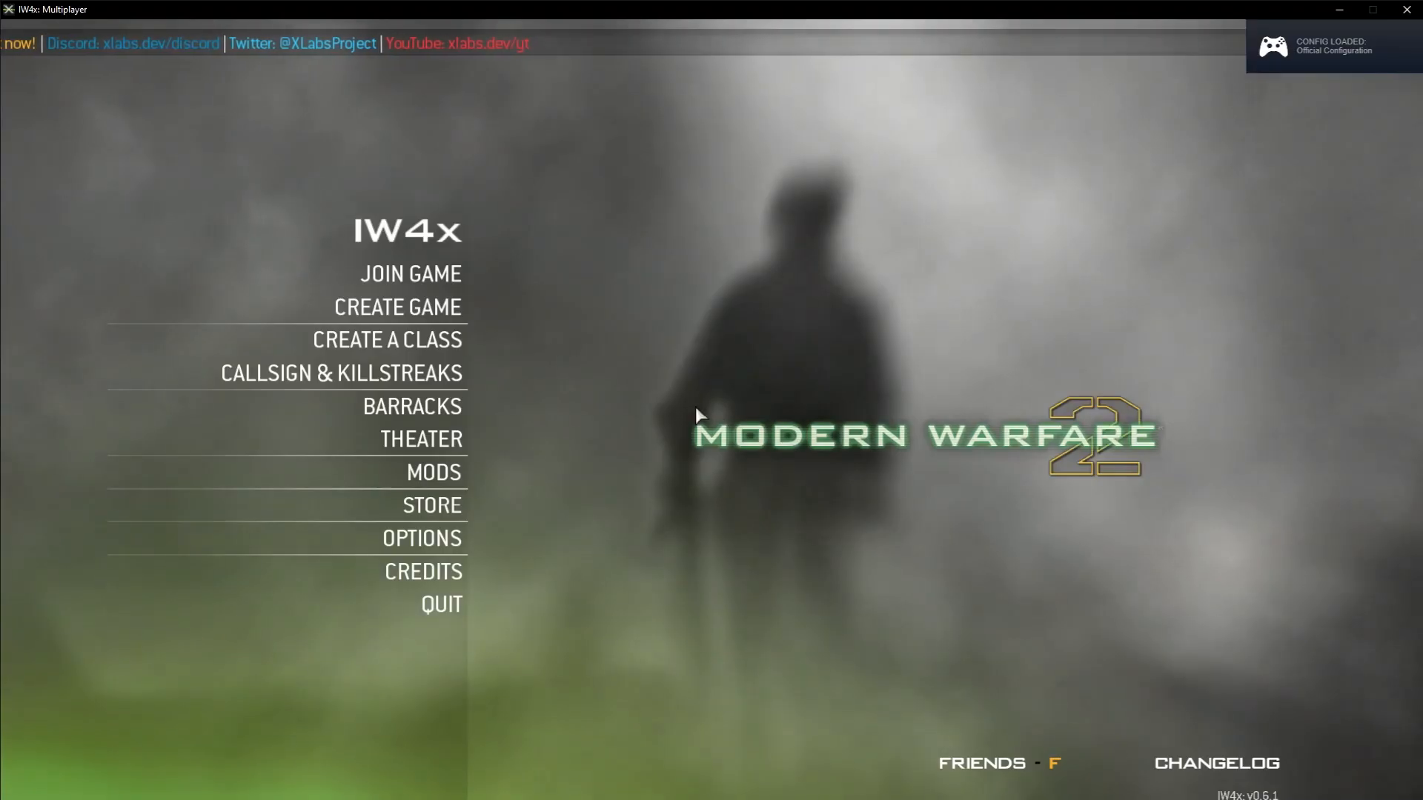
left_click(409, 272)
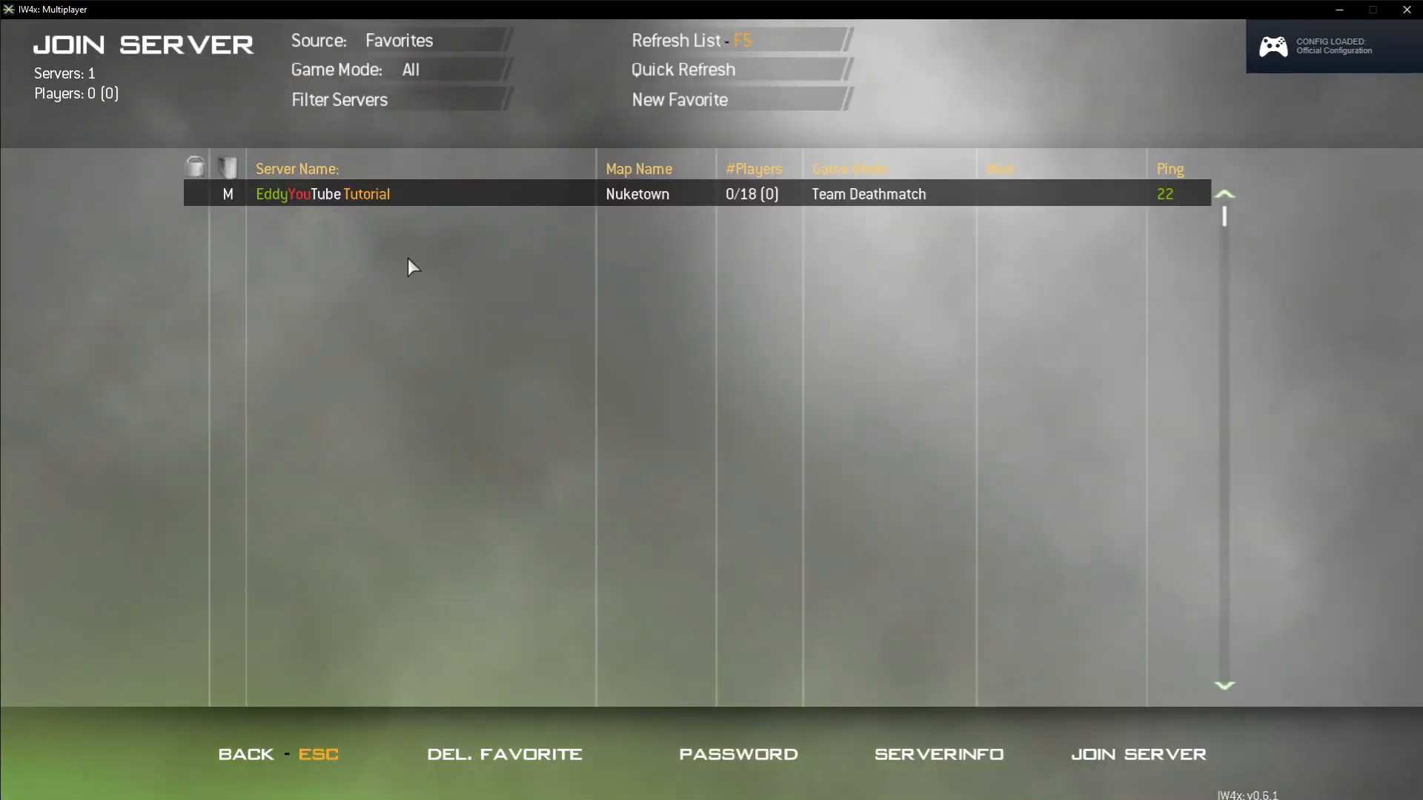
left_click(406, 46)
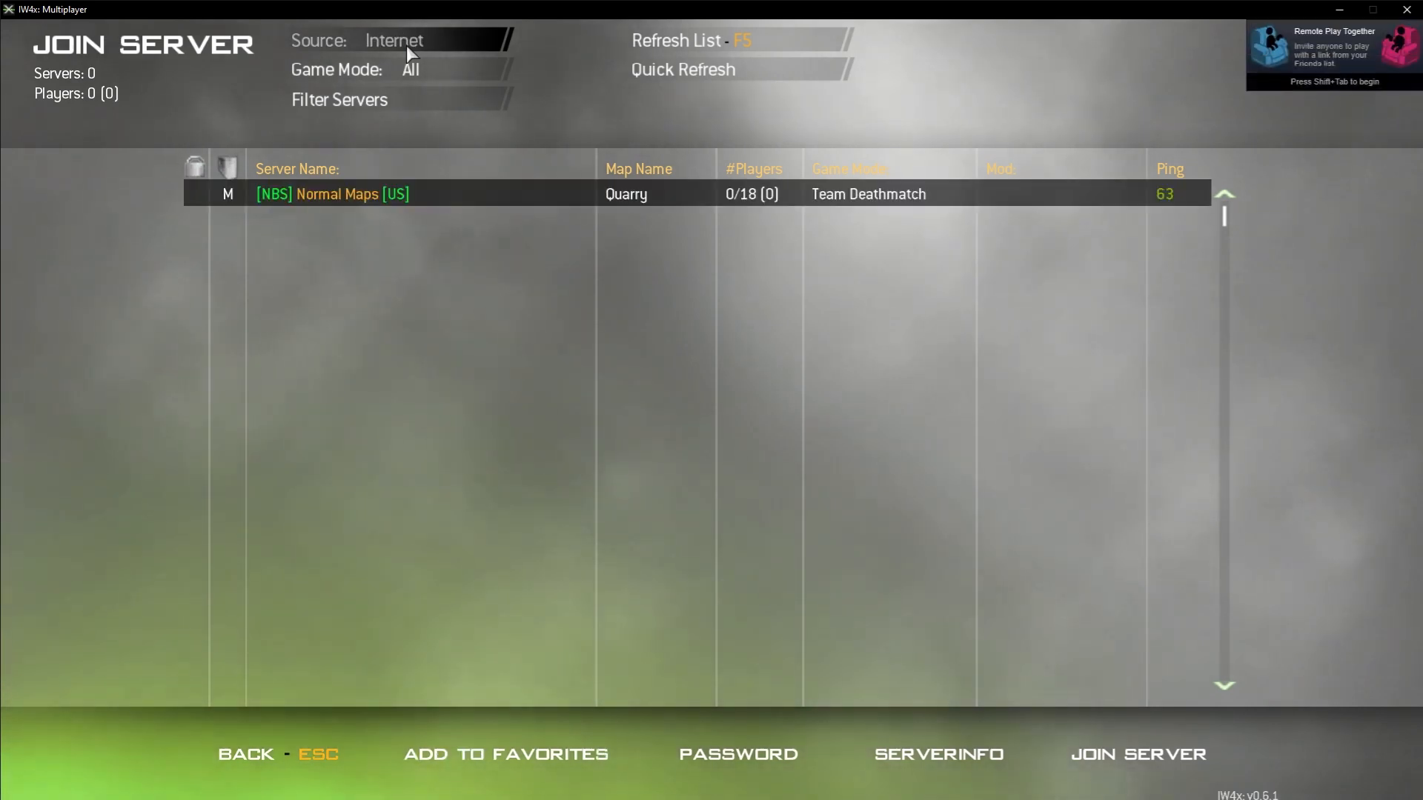
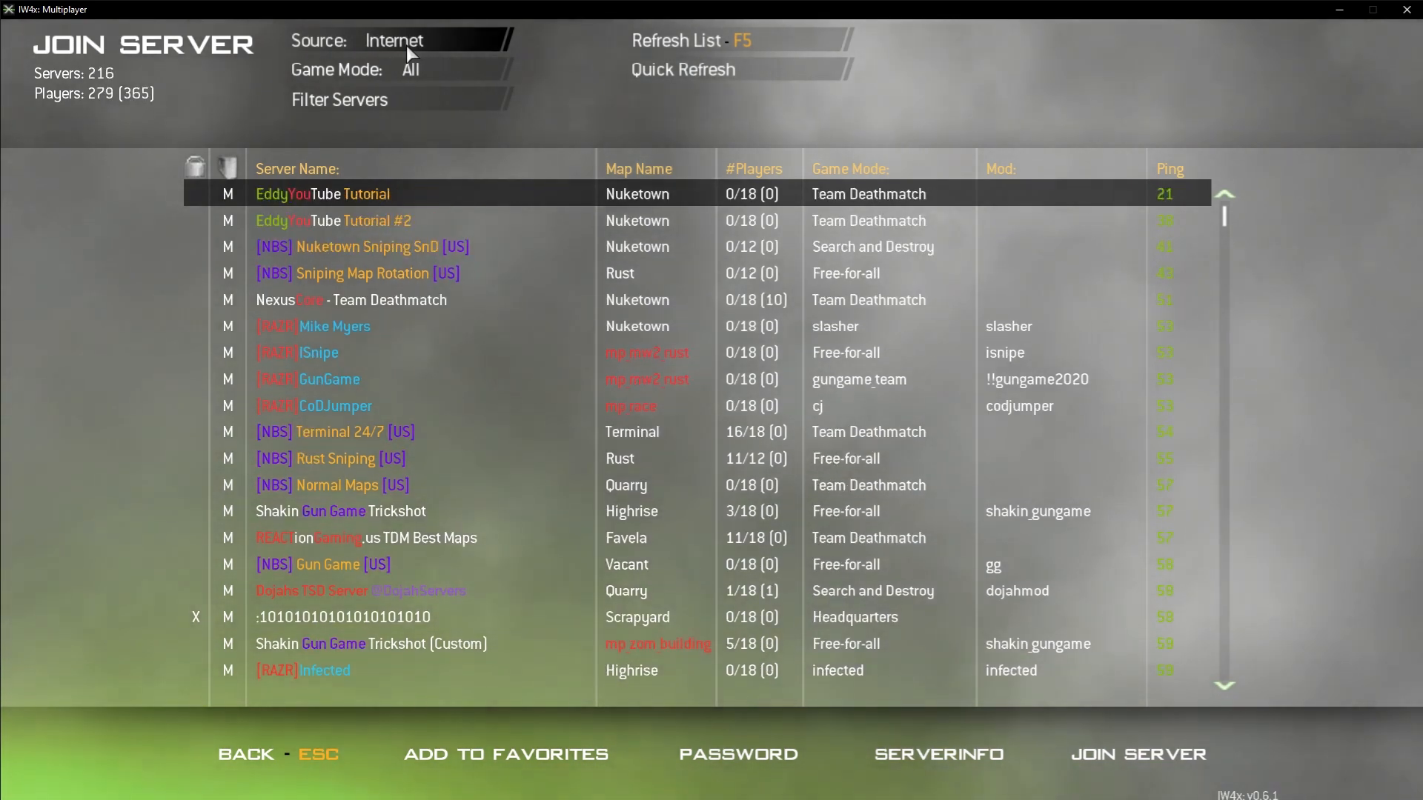
Step: Add the Tutorial #2 server to IW4x favourites and dismiss the confirmation
left_click(423, 220)
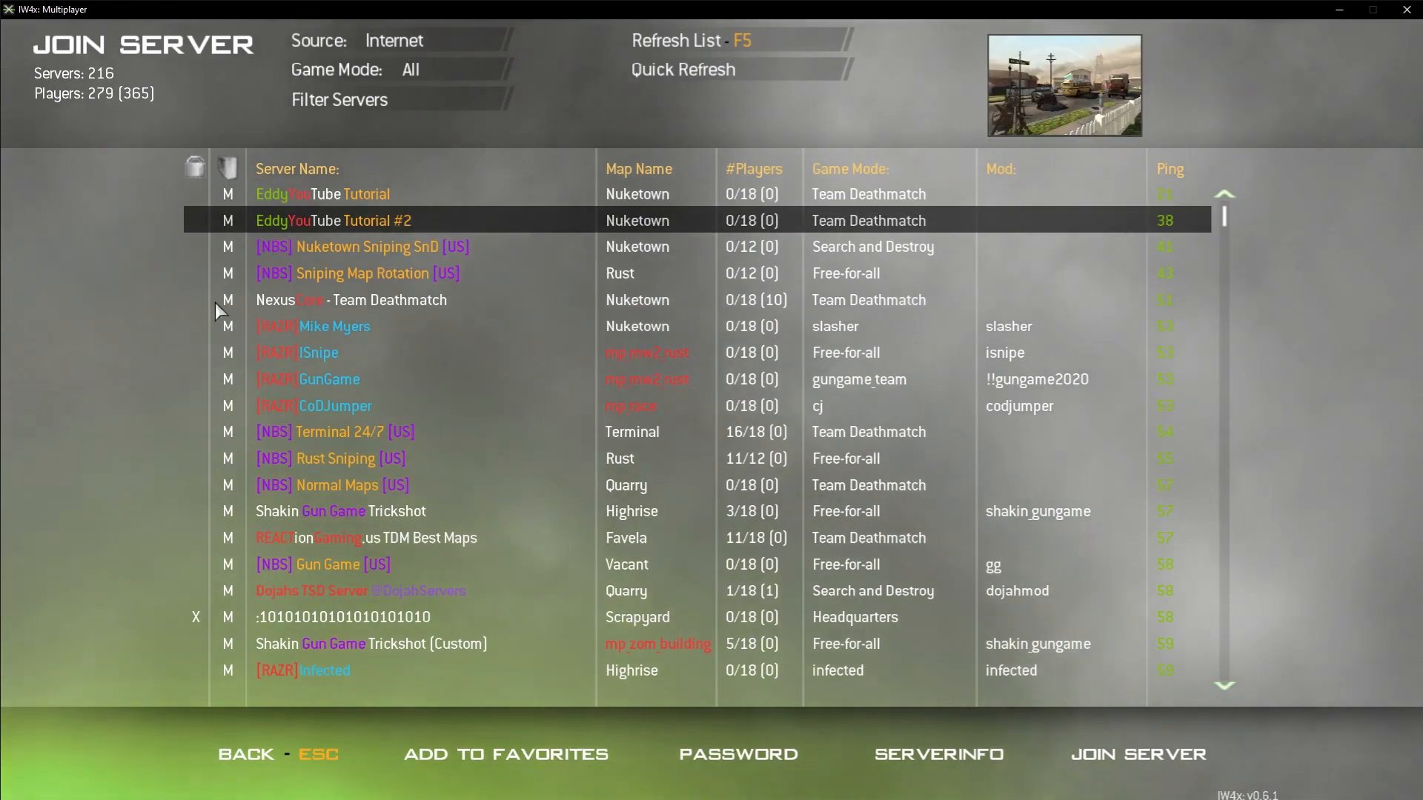
left_click(455, 763)
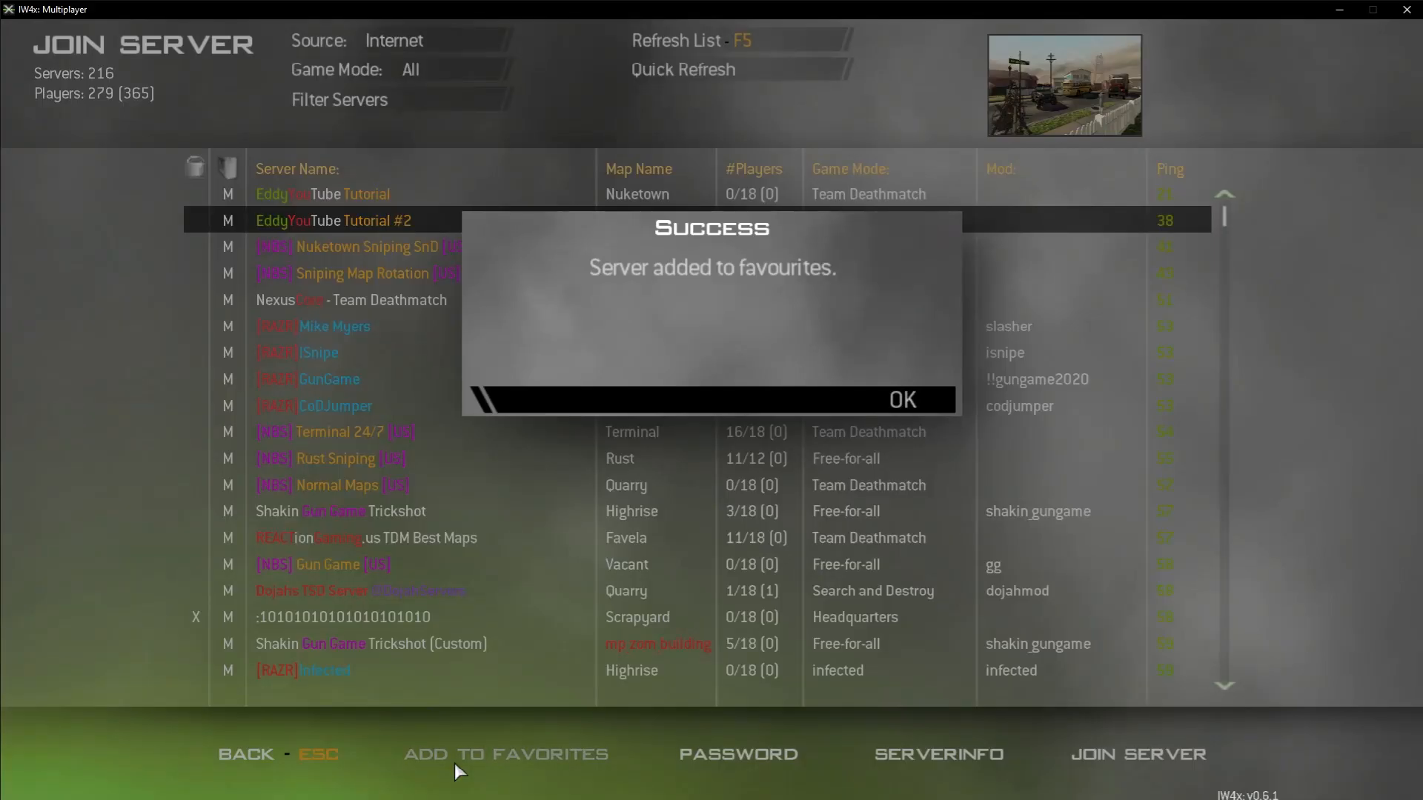
left_click(825, 411)
Step: Switch the server source to Favorites and refresh until Tutorial #2 appears
left_click(386, 43)
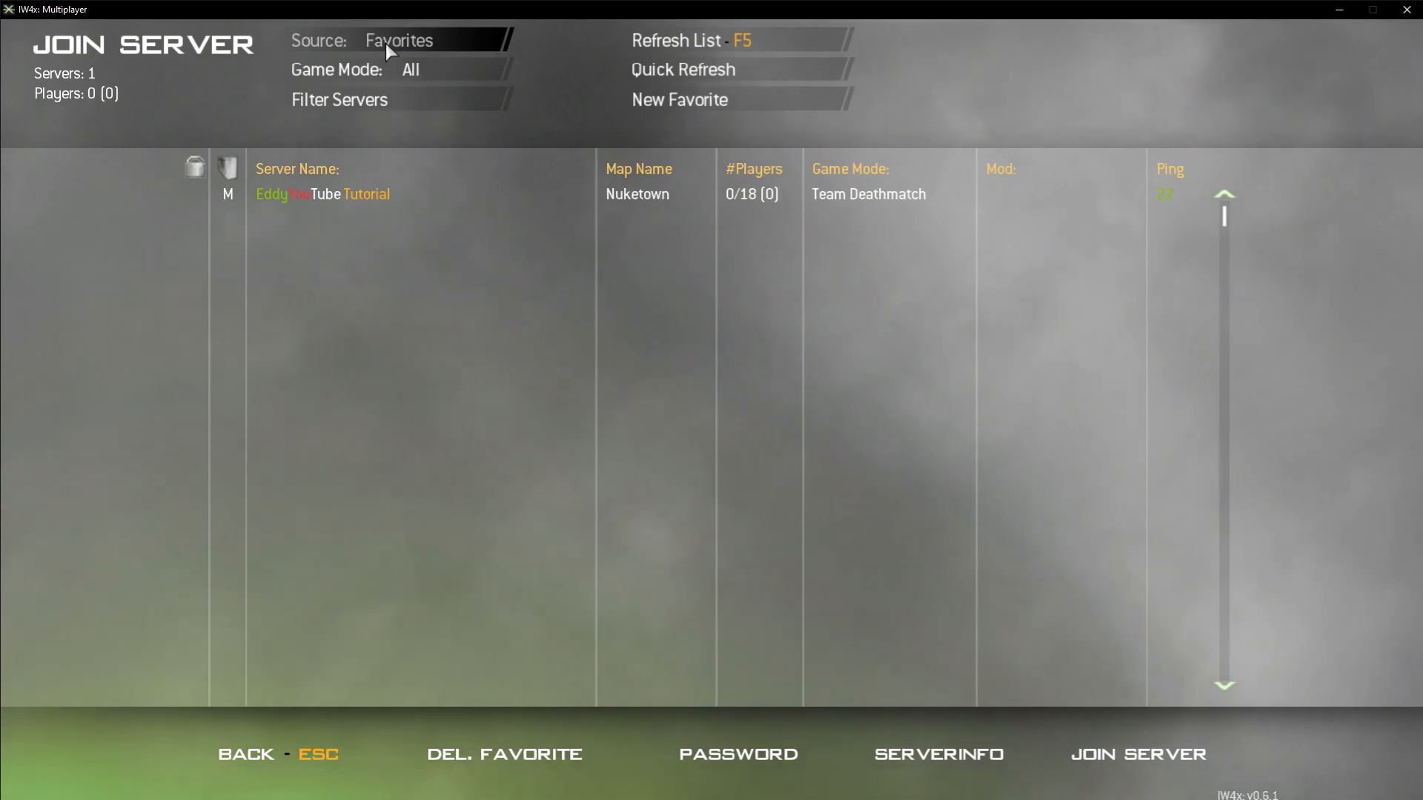
left_click(642, 77)
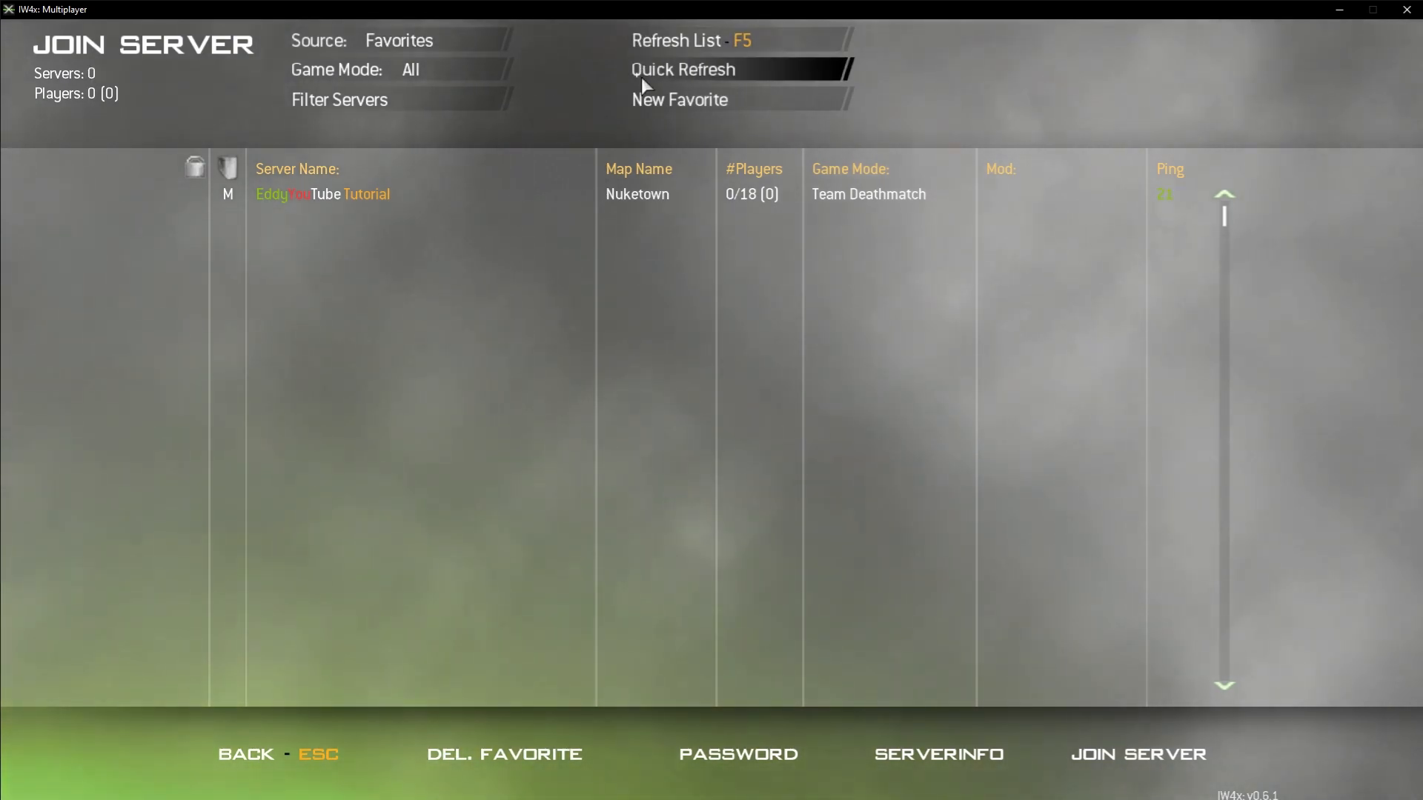
left_click(642, 77)
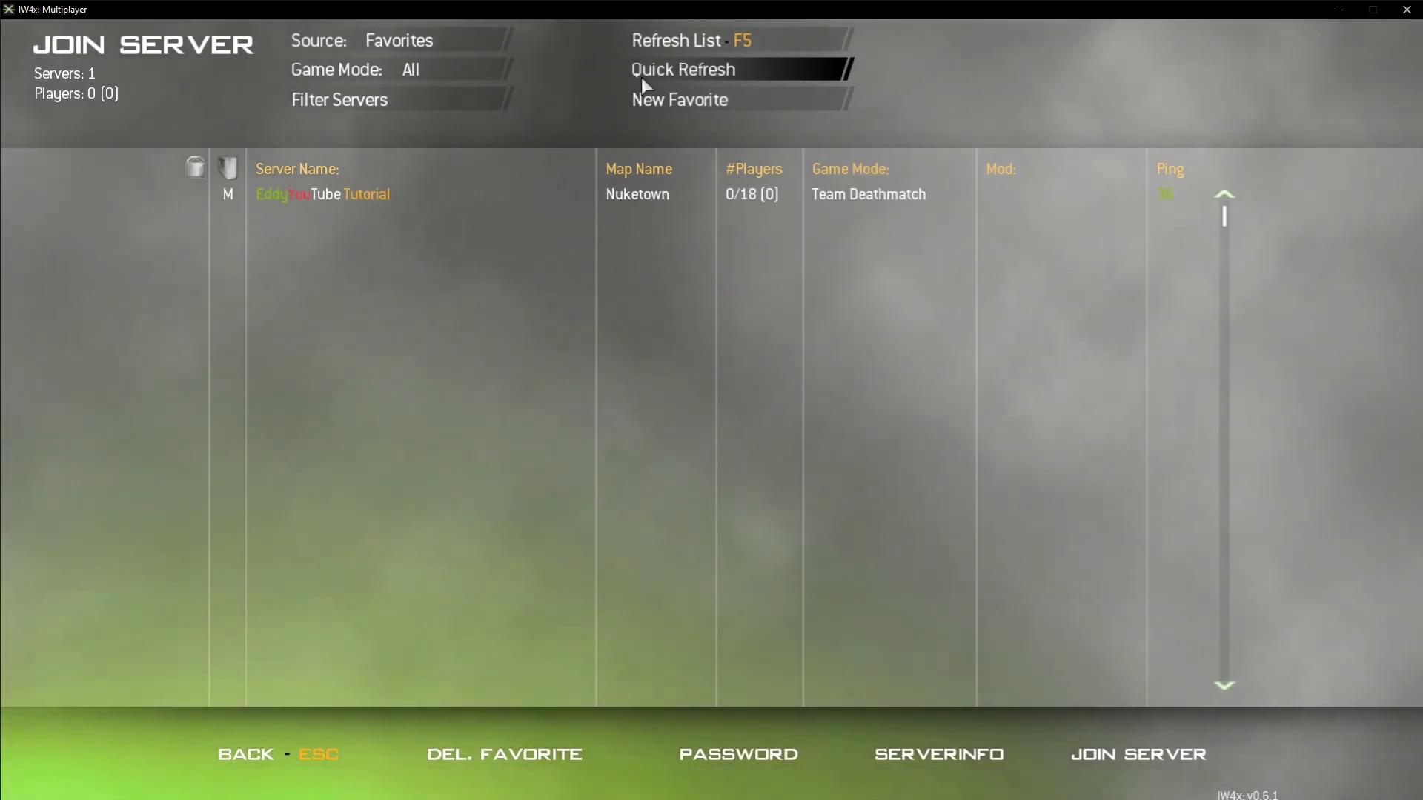
left_click(642, 78)
left_click(642, 77)
left_click(642, 77)
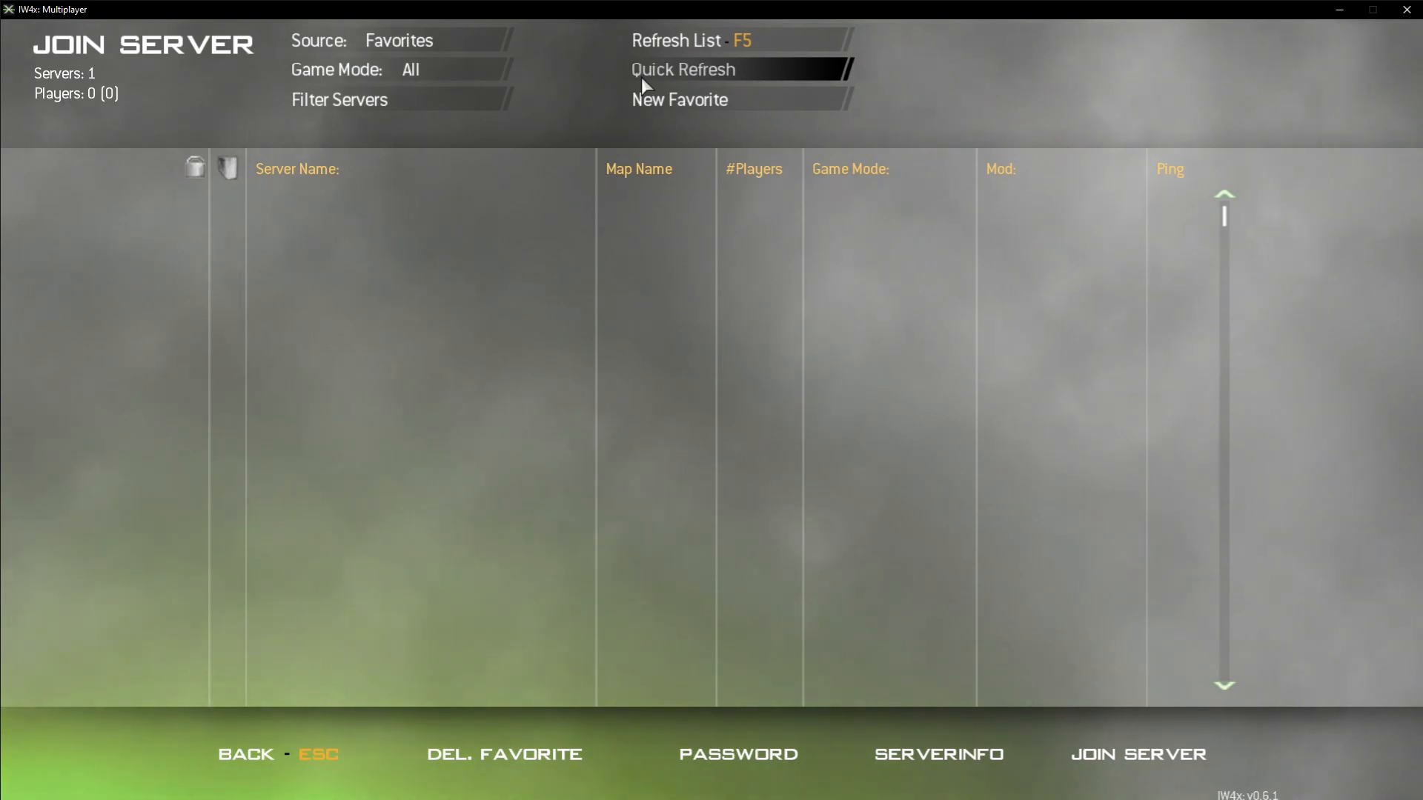
left_click(421, 35)
left_click(429, 35)
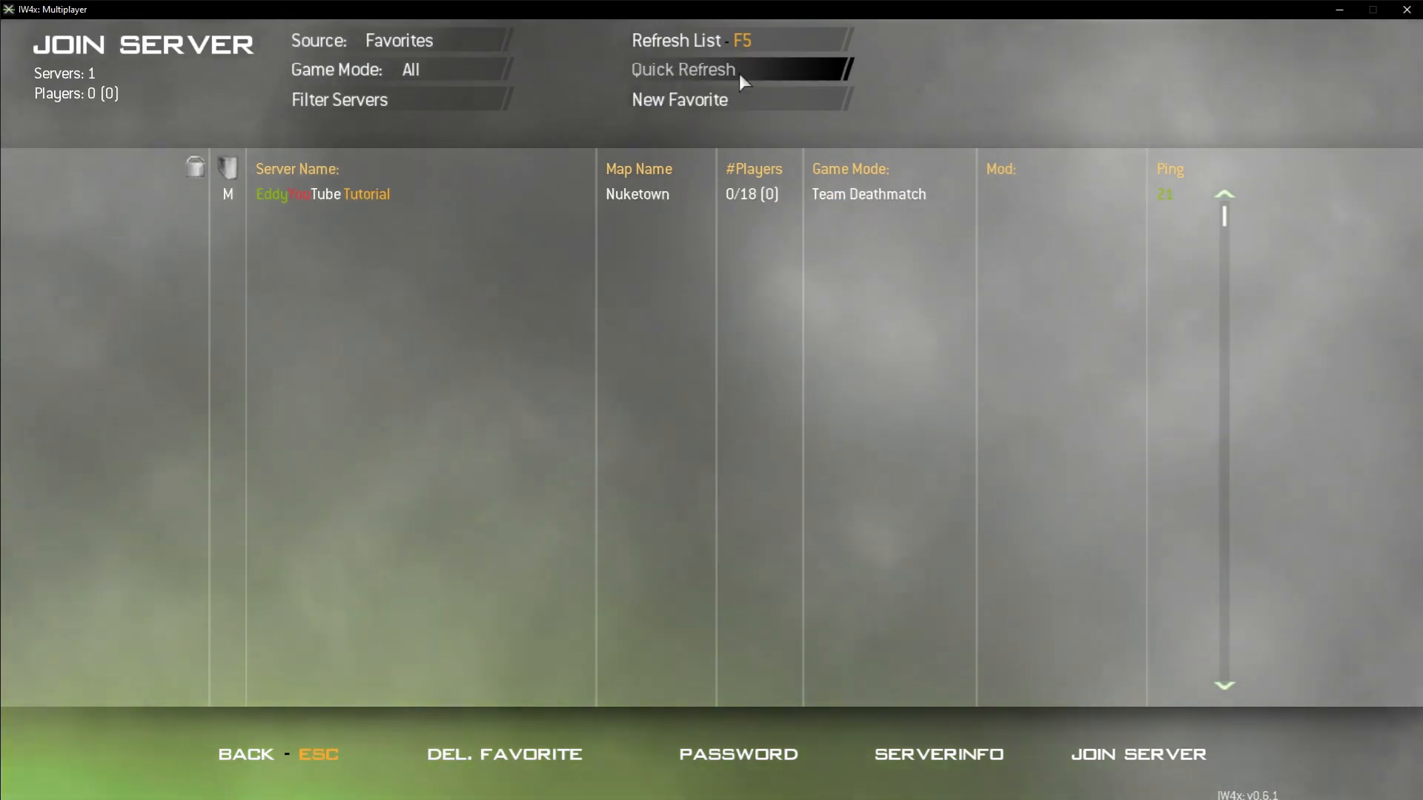
Step: Reopen the server browser and join the Tutorial #2 server
left_click(215, 754)
left_click(393, 273)
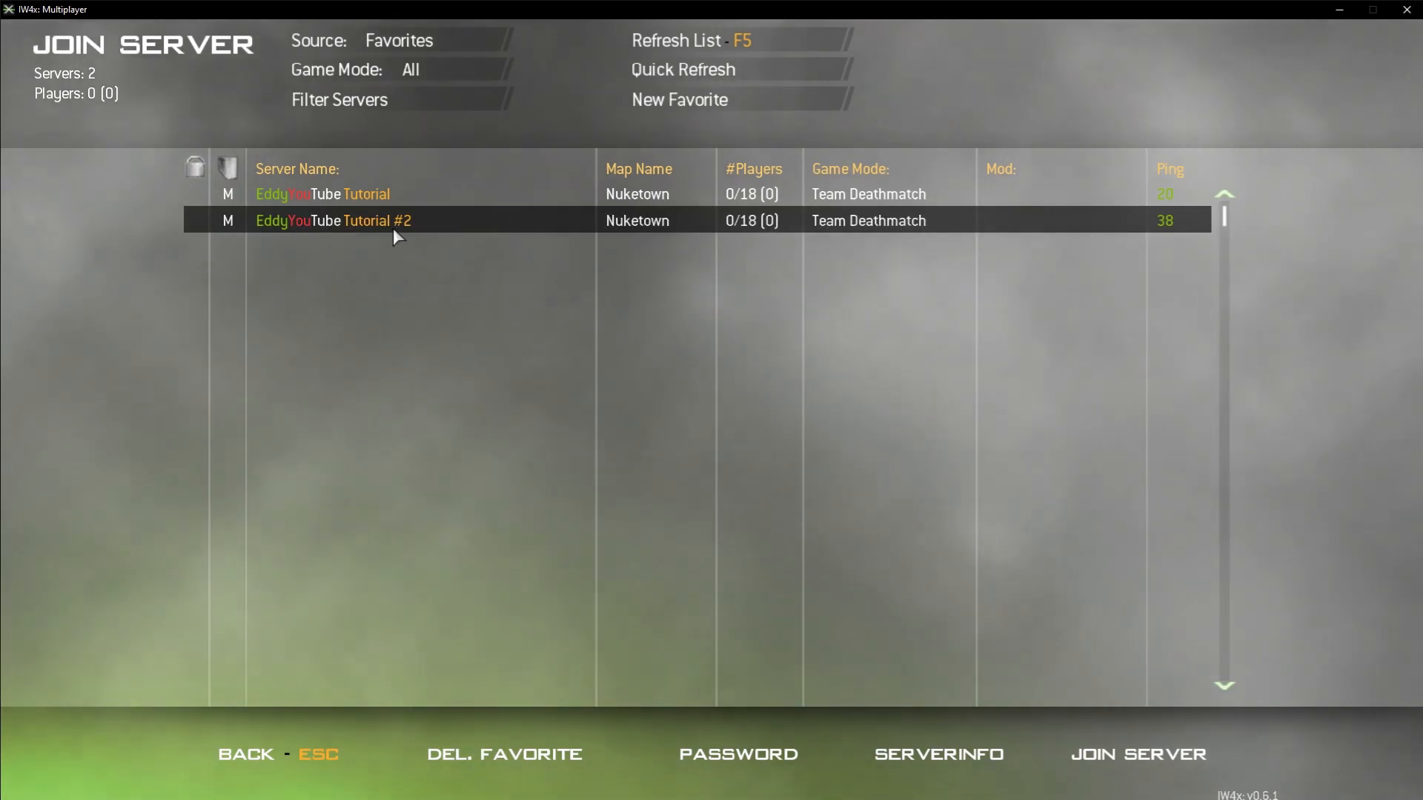
double_click(393, 230)
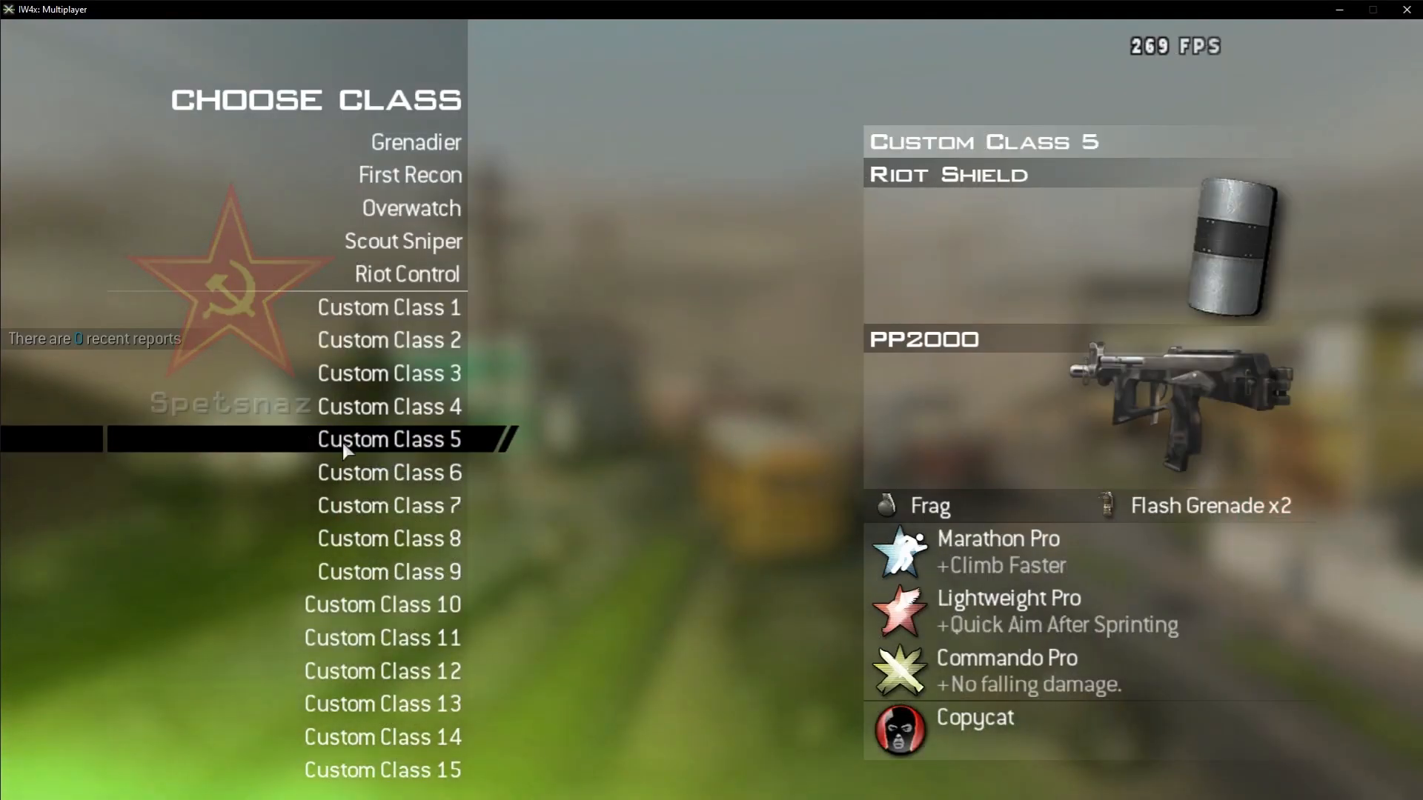
Step: Spawn with custom class 5 and run through Nuketown to the porch, swapping between MP5K and SPAS-12
left_click(408, 557)
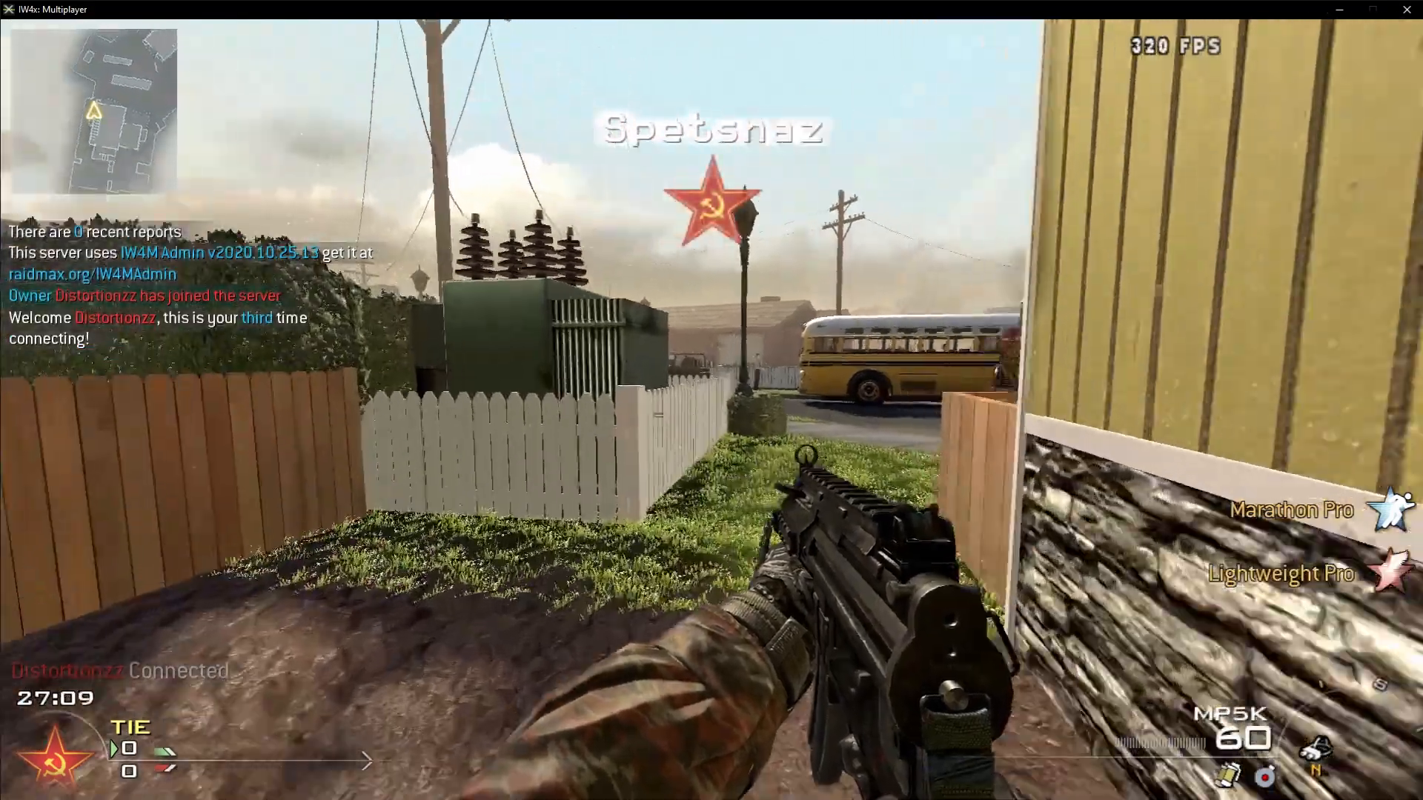
key("w")
key("1")
key("1")
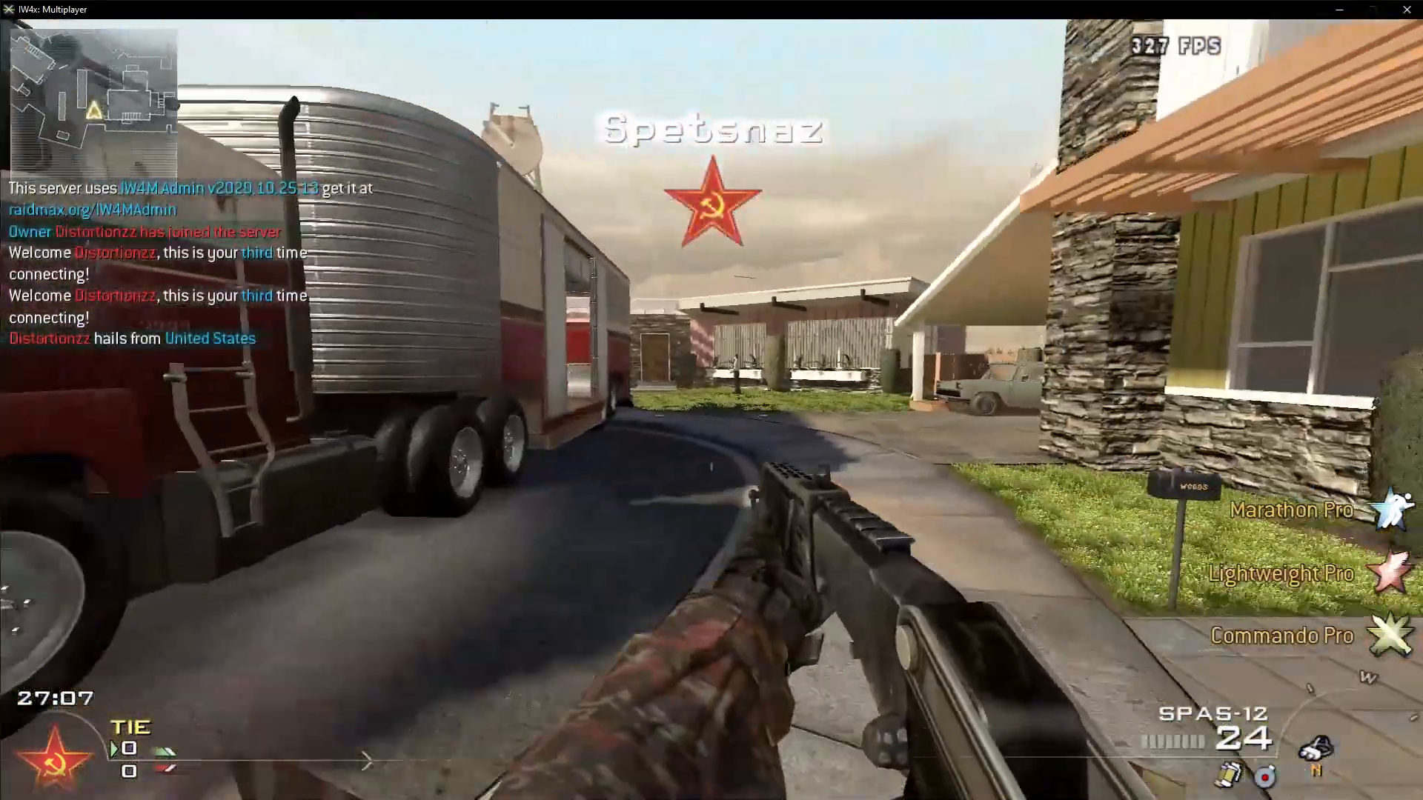
key("w")
key("space")
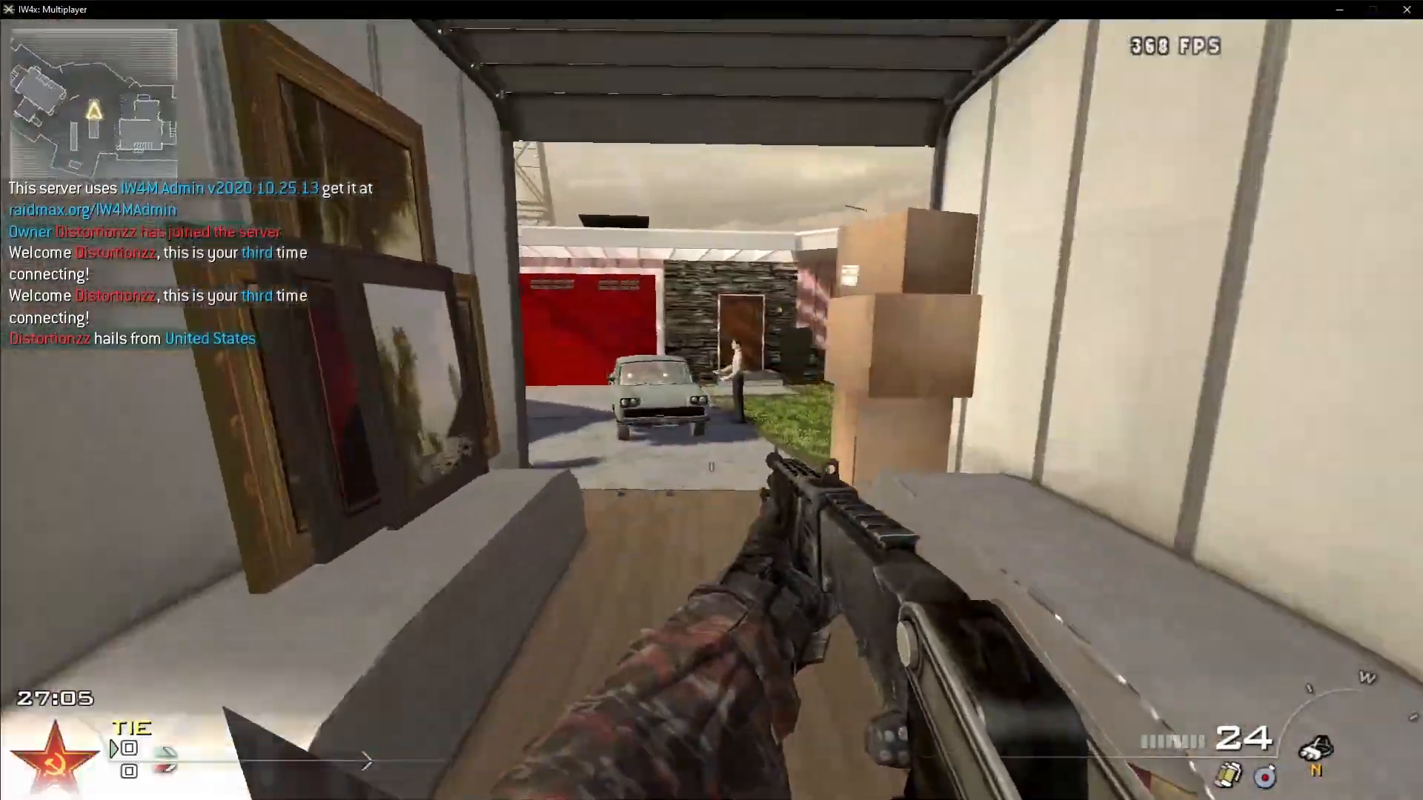
key("w")
key("space")
key("1")
key("1")
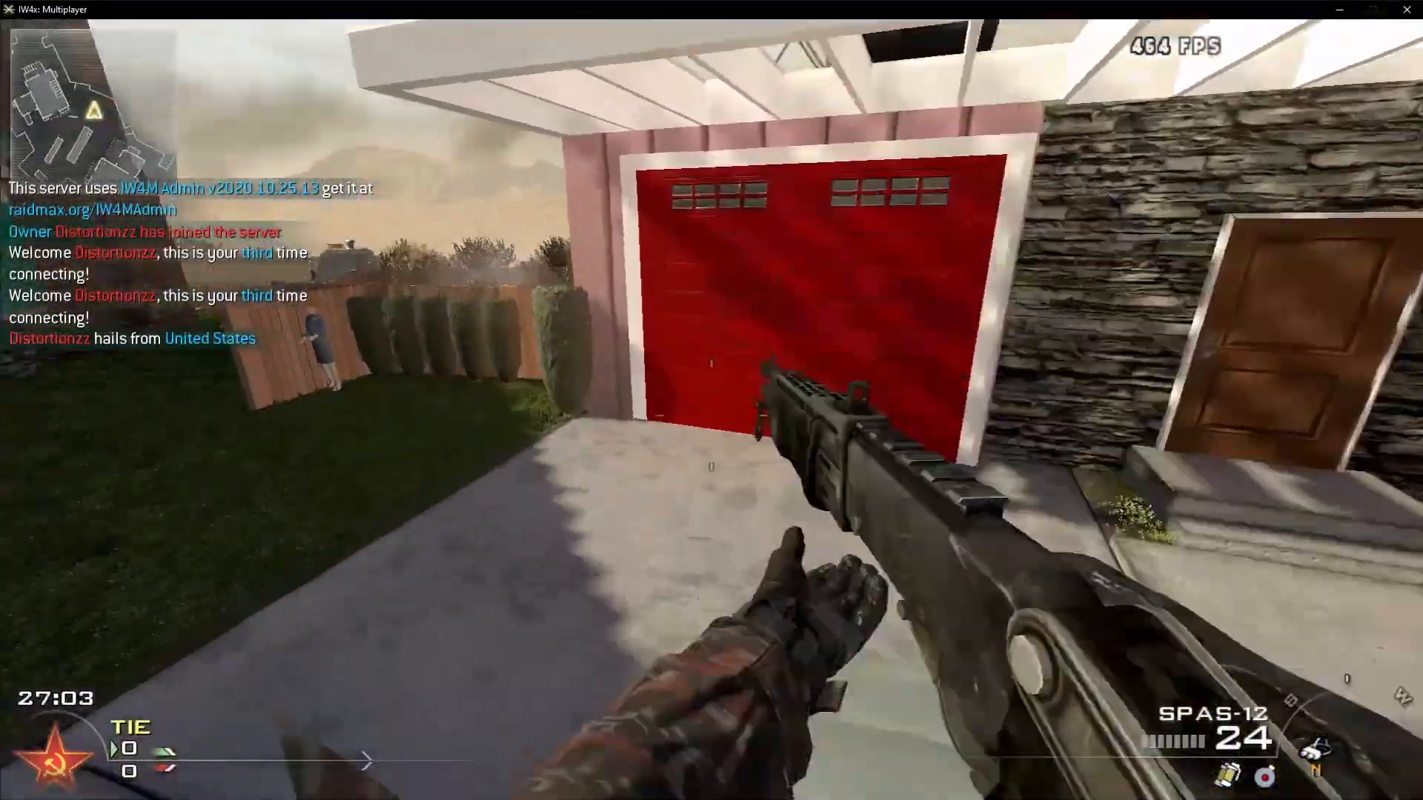
key("1")
key("1")
key("w")
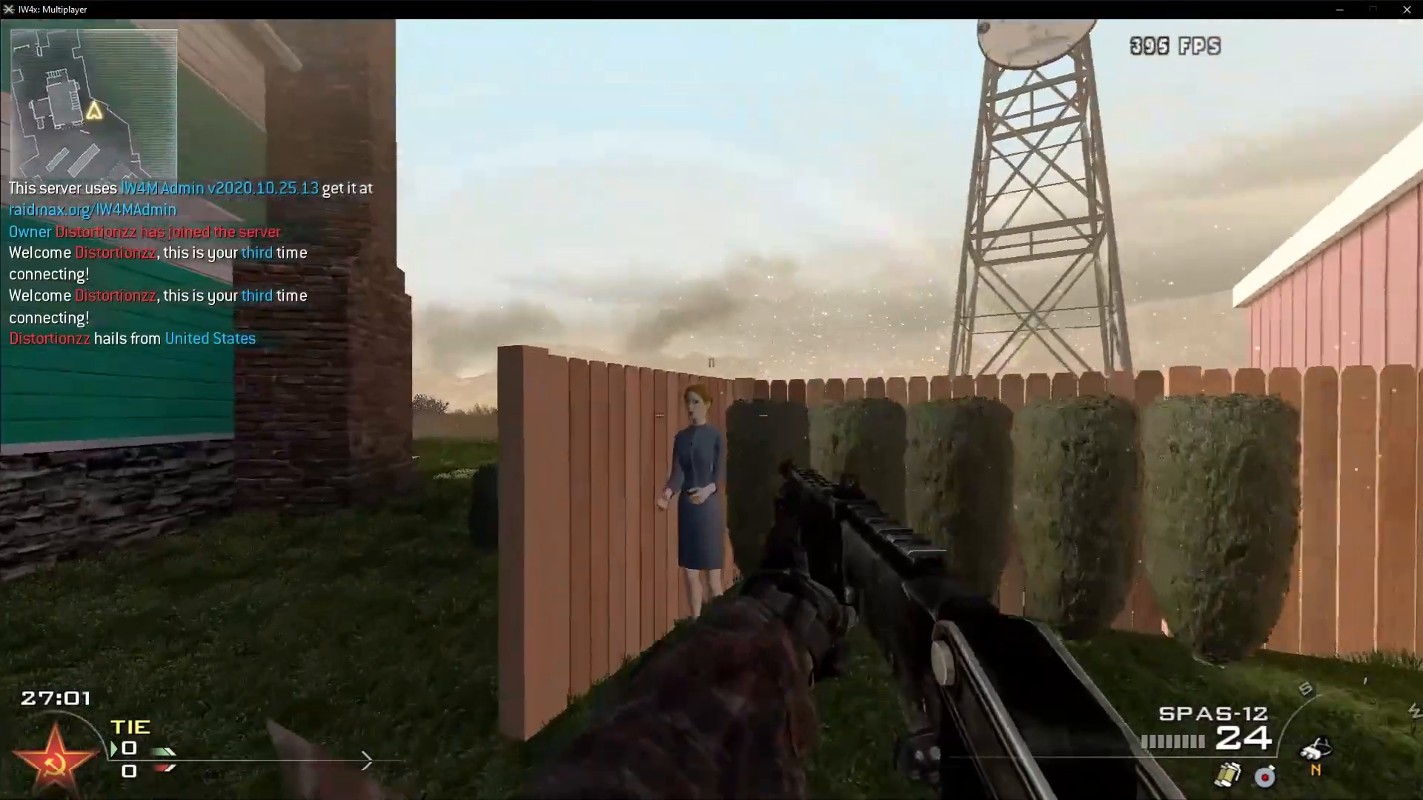
key("w")
key("1")
key("1")
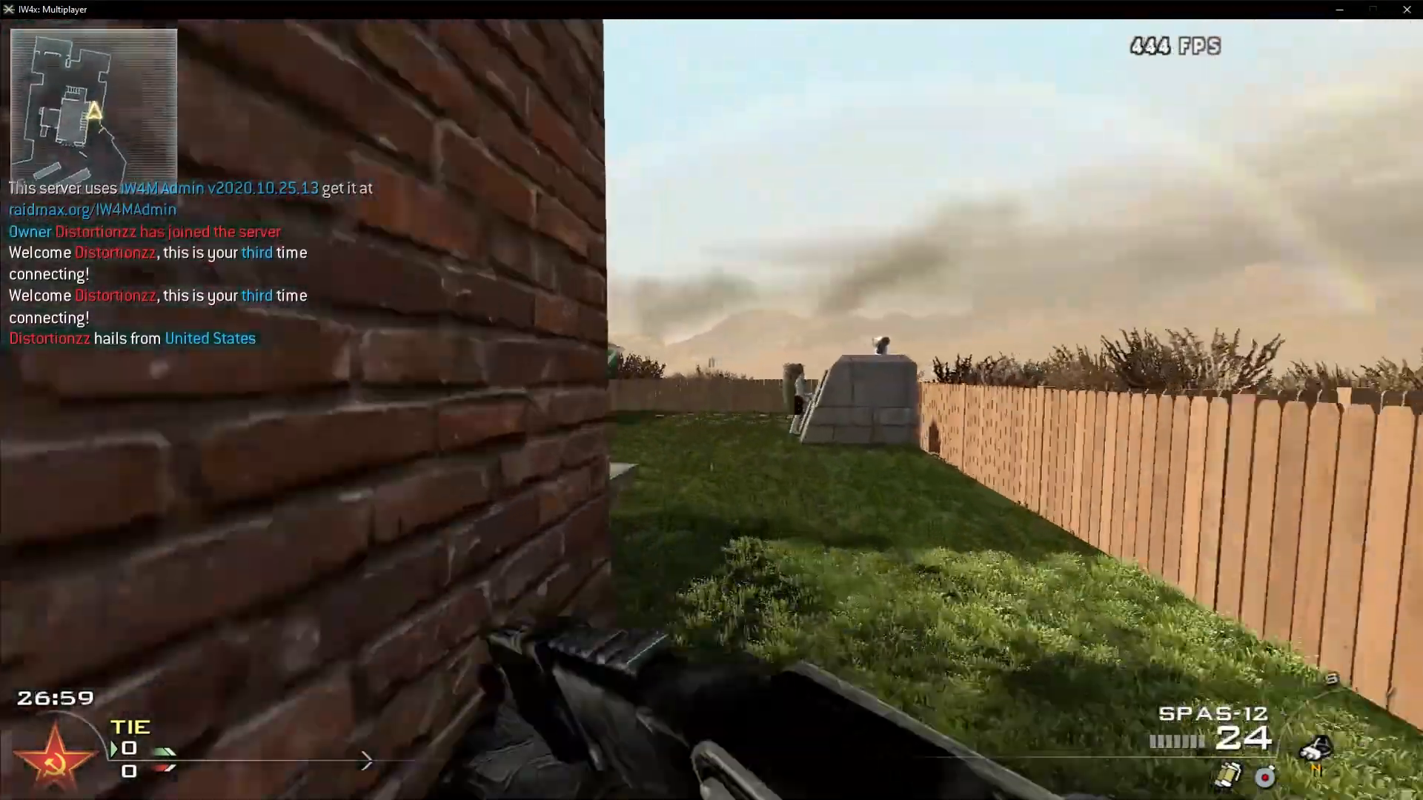
key("w")
key("1")
key("1")
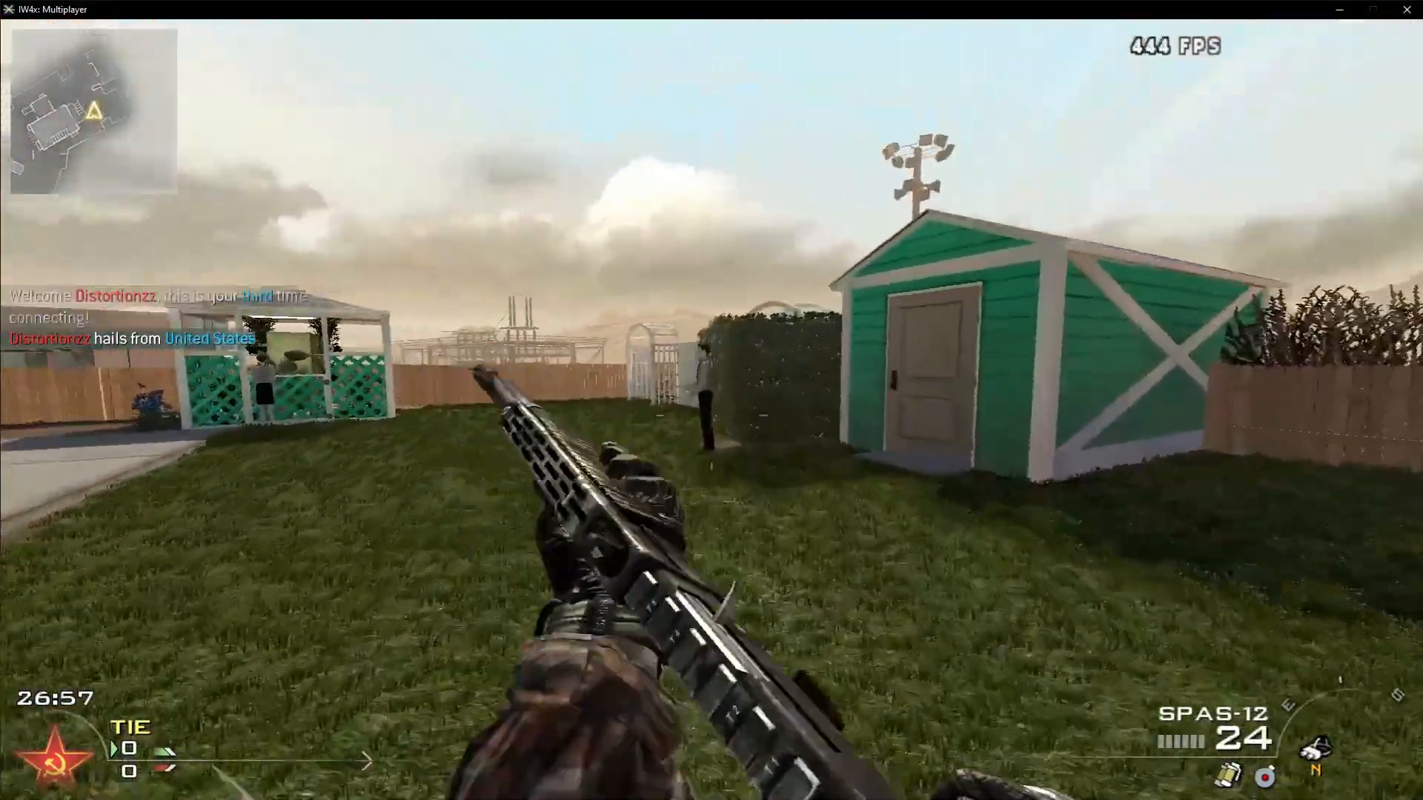
key("1")
key("1")
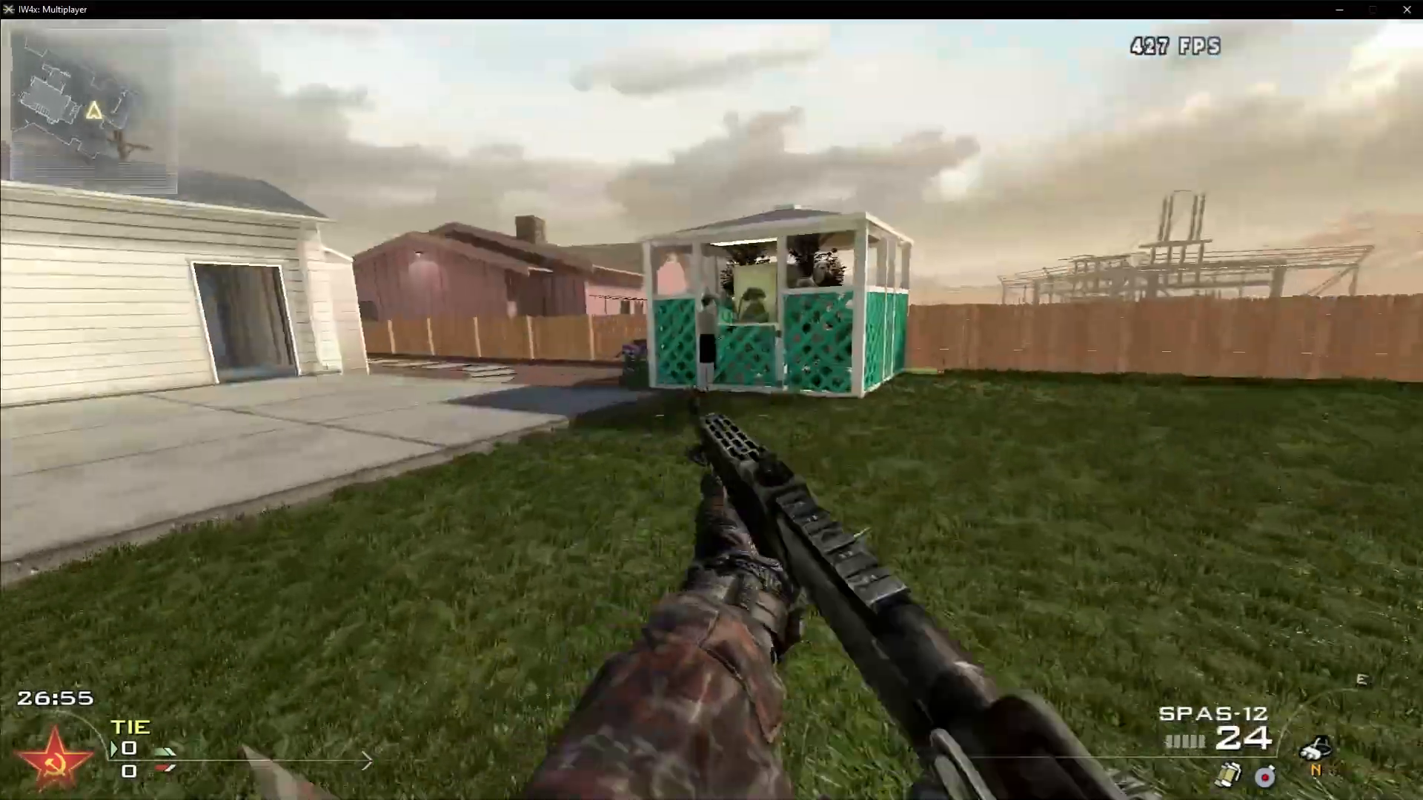
key("w")
Step: Check the scoreboard, explore the house, smash out the window, and run through the truck to the yellow house
key("Tab")
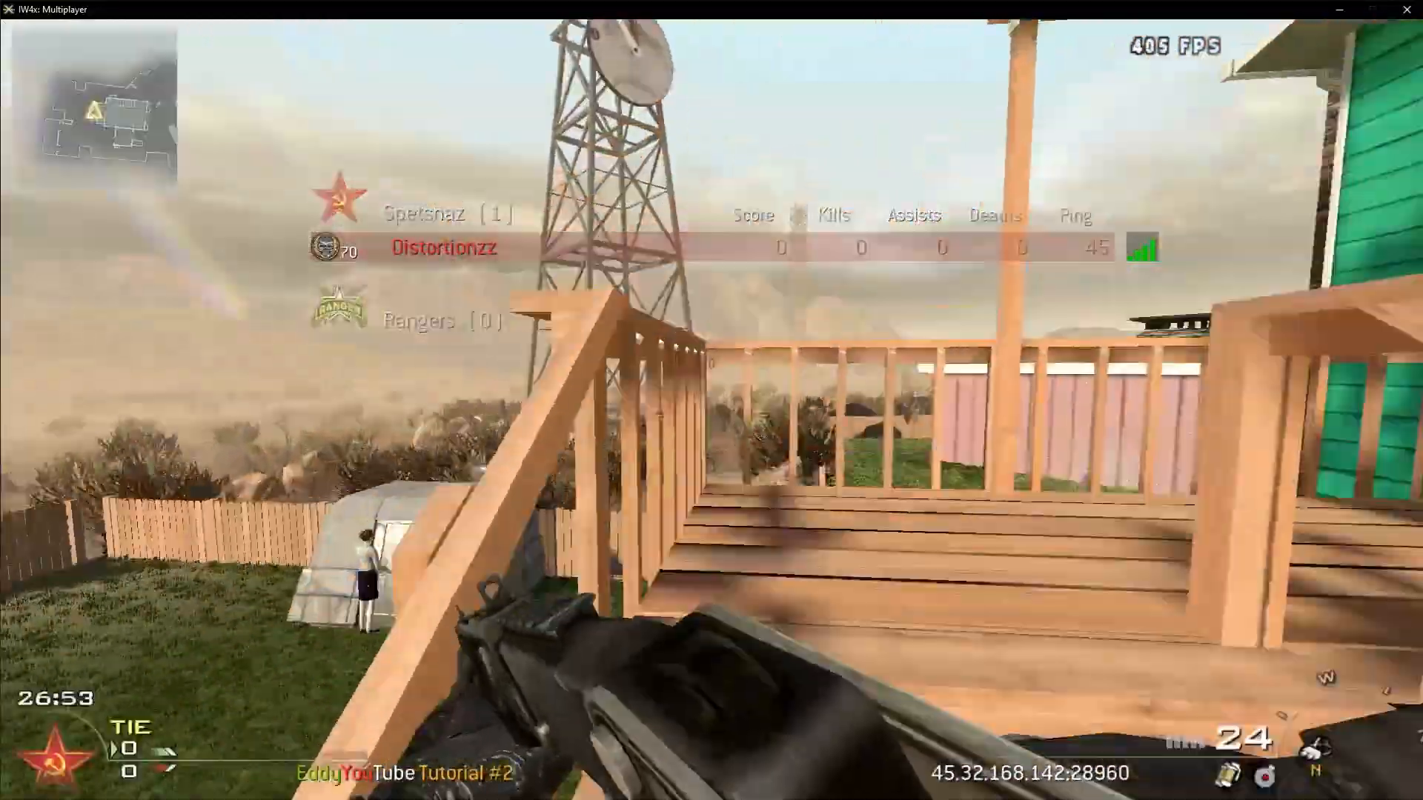
key("1")
key("w")
key("1")
key("1")
key("1")
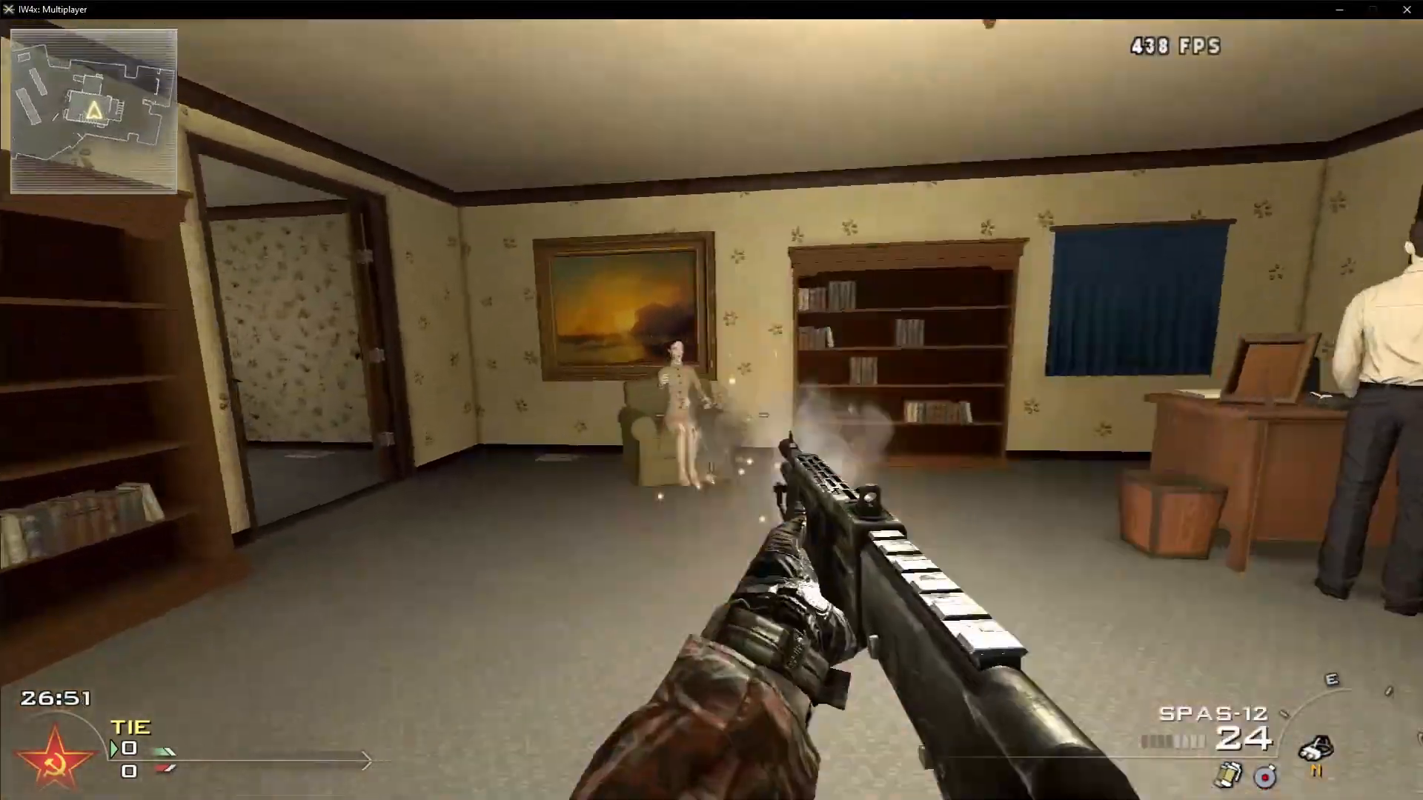
key("w")
key("1")
key("1")
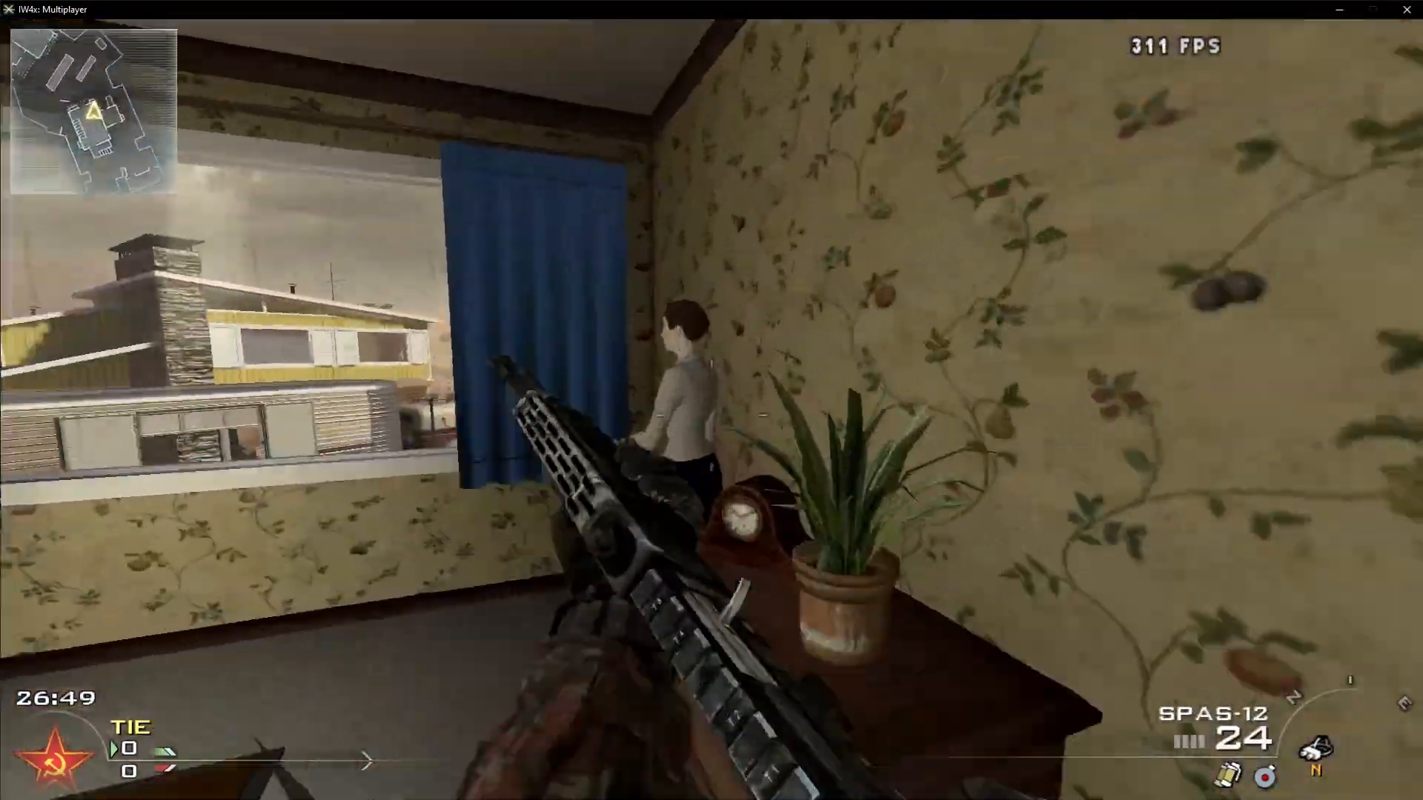
key("1")
key("w")
key("1")
key("e")
key("space")
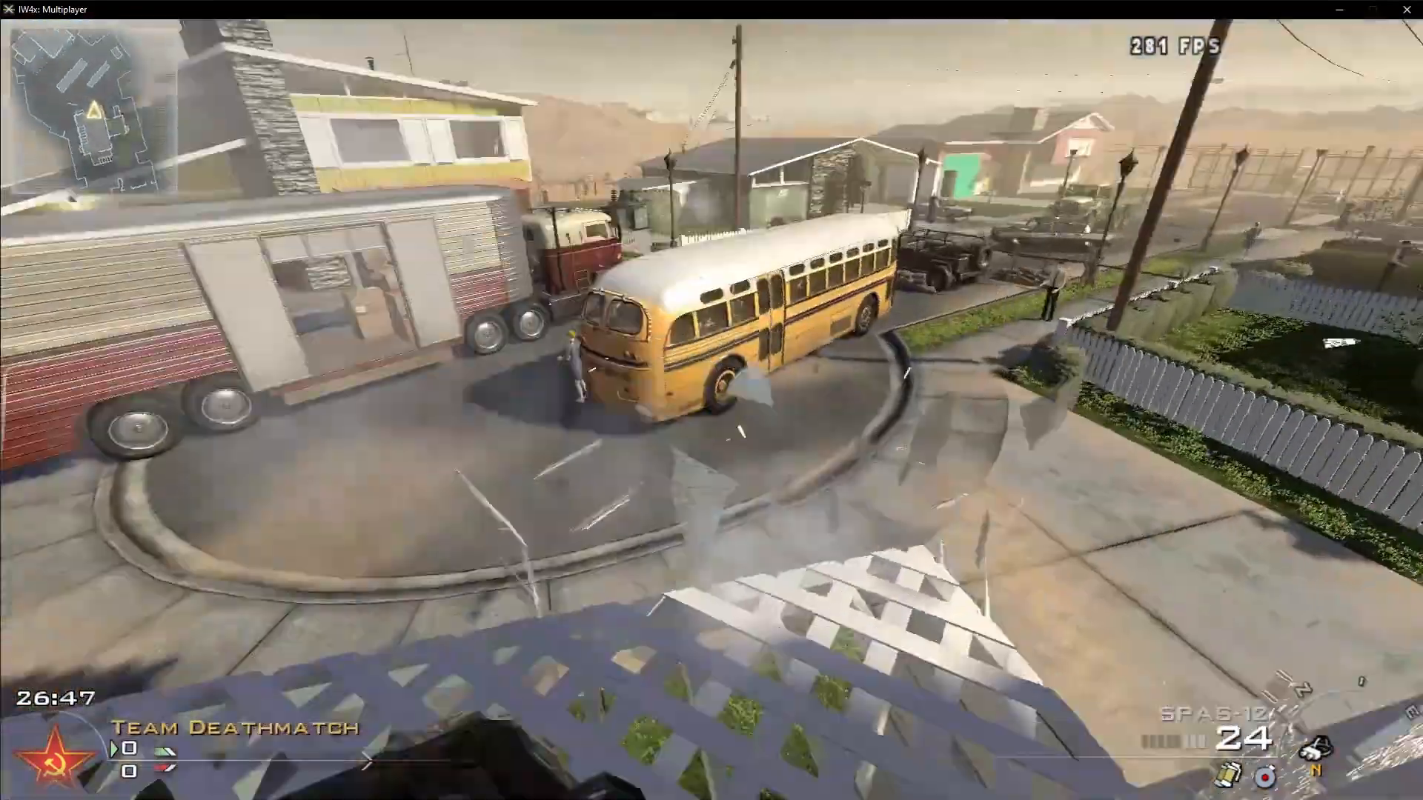
key("w")
key("1")
key("1")
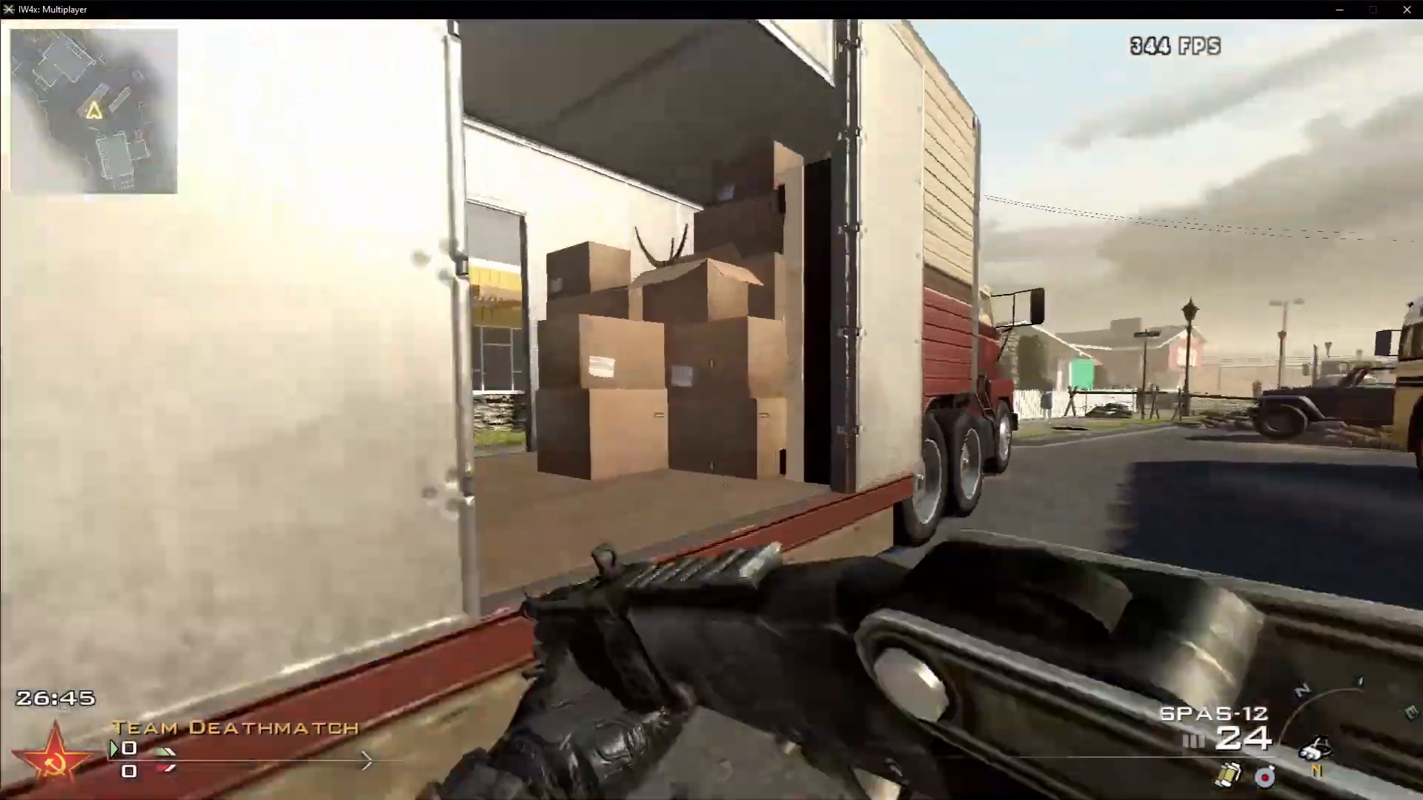
key("space")
key("1")
key("w")
key("1")
key("1")
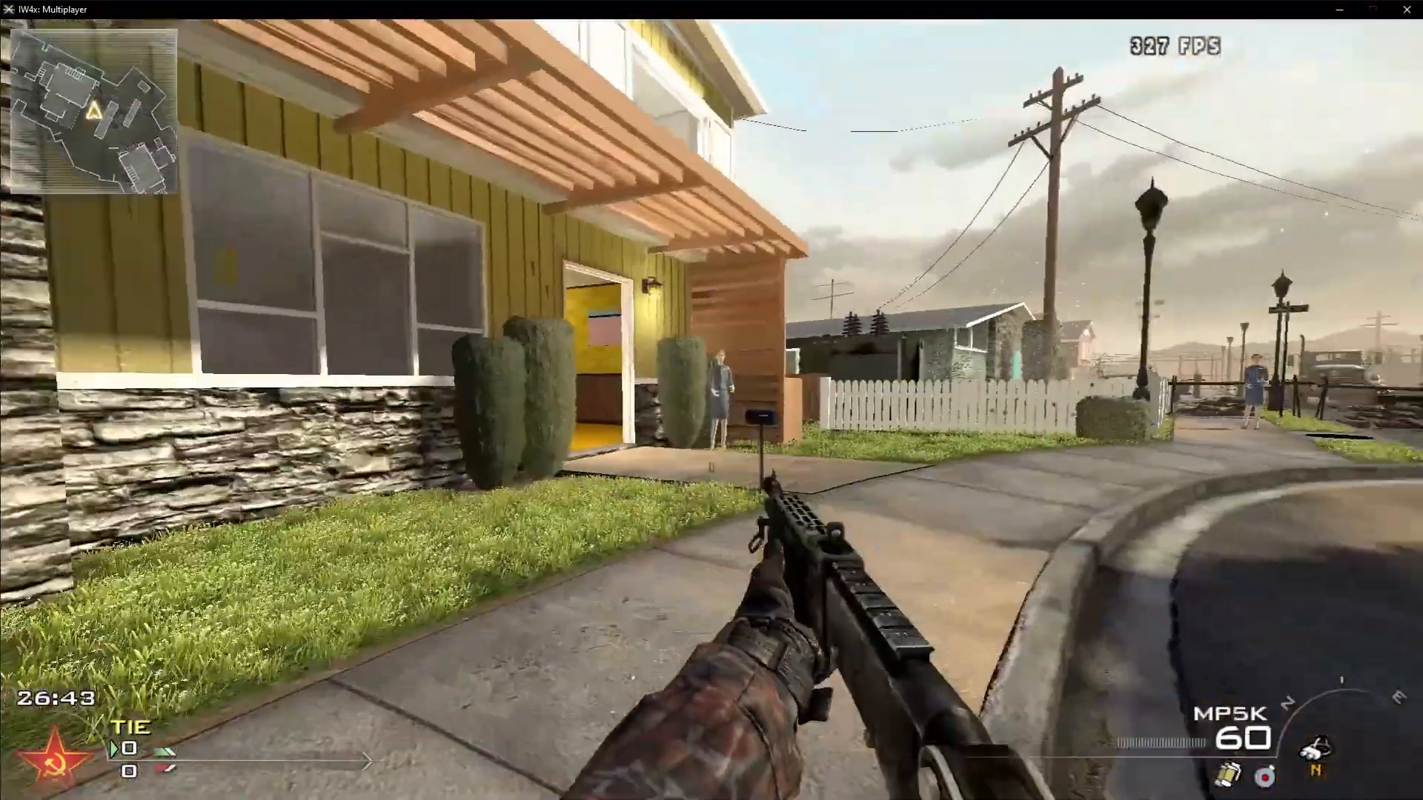
key("1")
key("w")
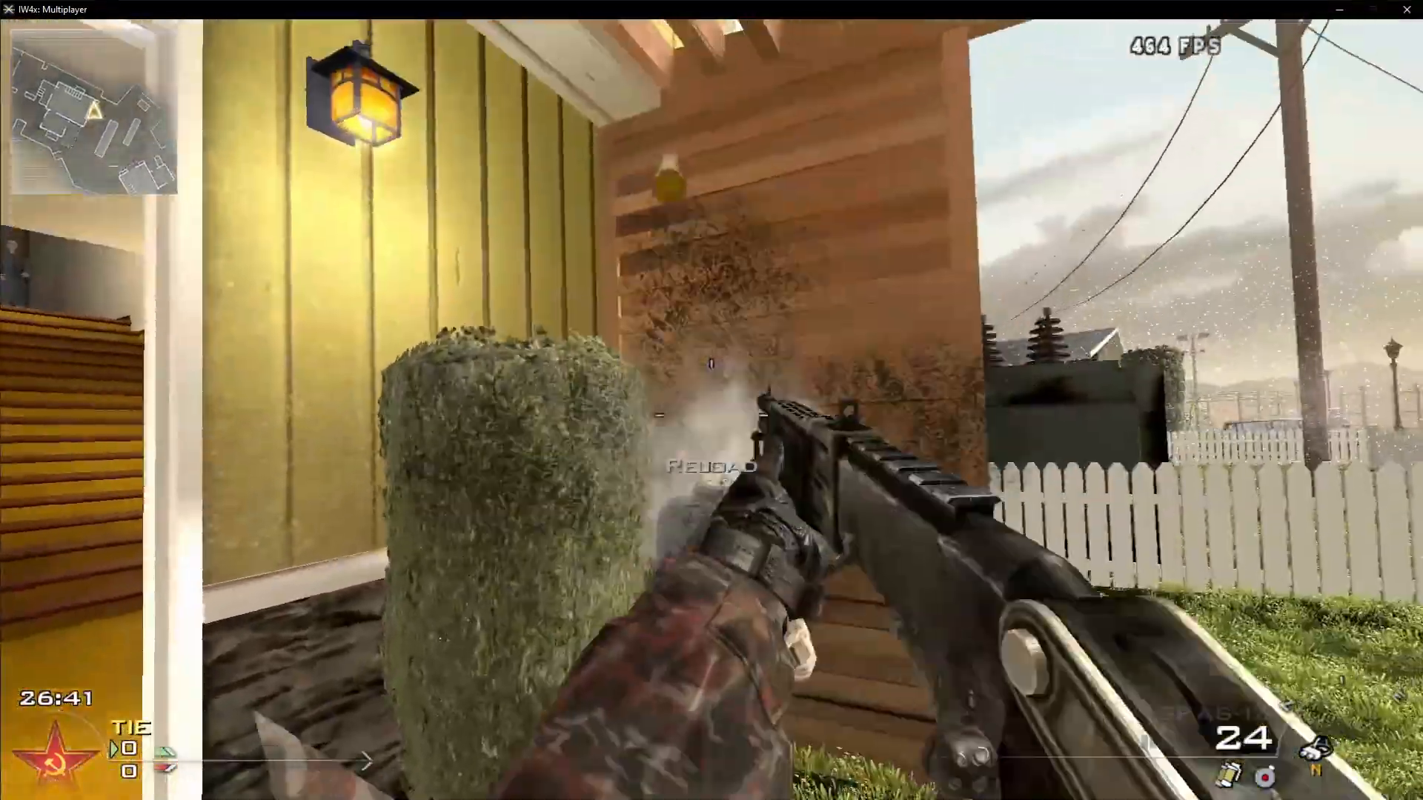
Step: Leave the Nuketown match and confirm quitting IW4x
key("alt+Tab")
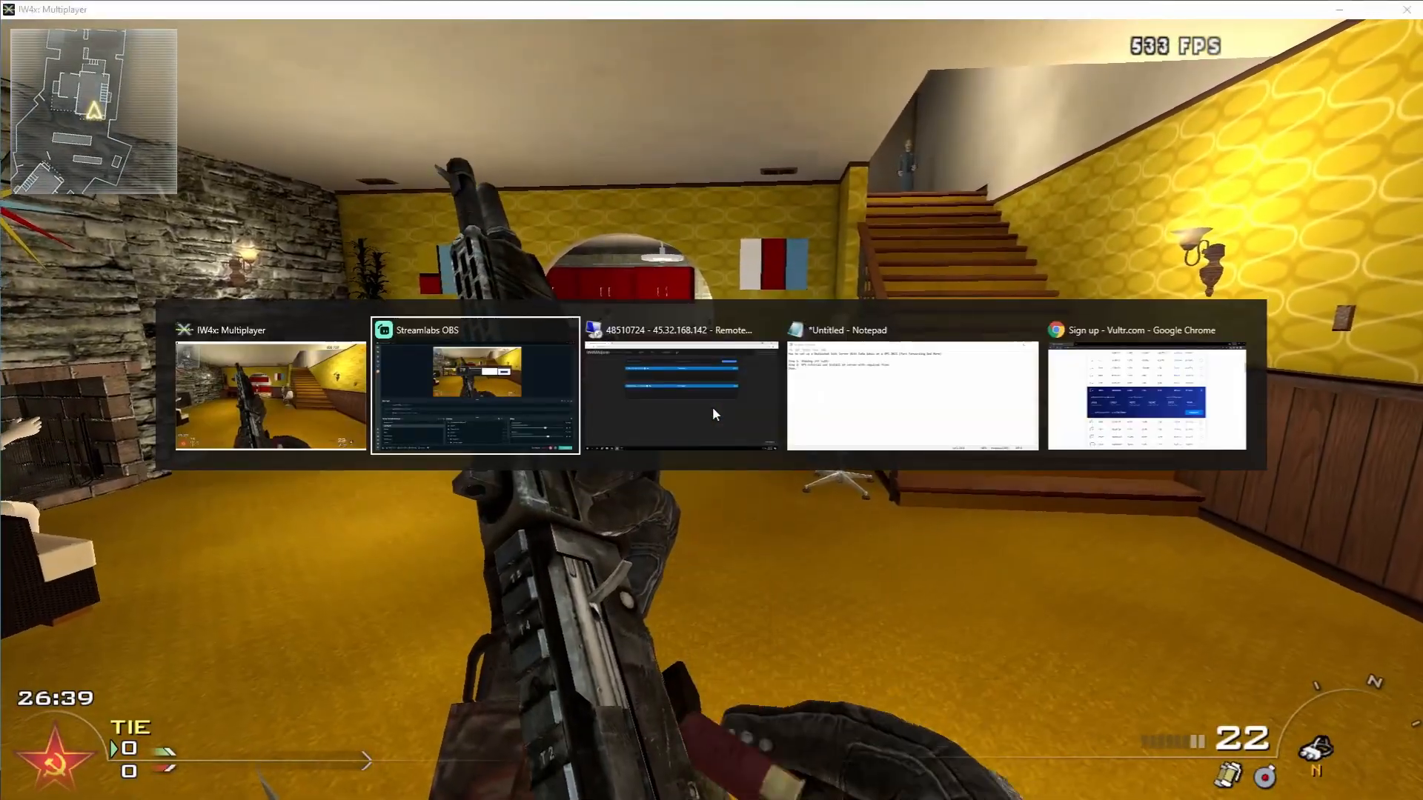
key("Escape")
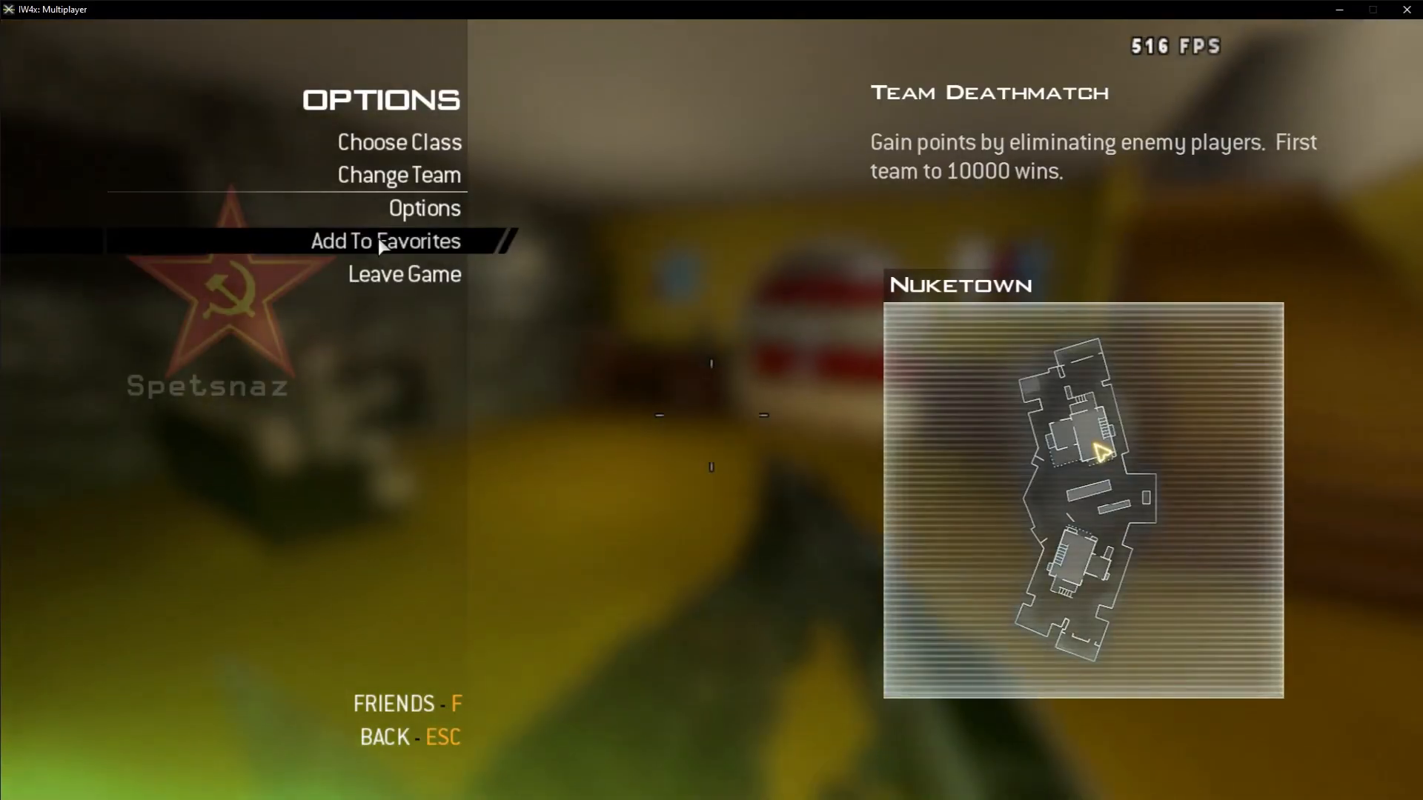
left_click(386, 275)
left_click(908, 369)
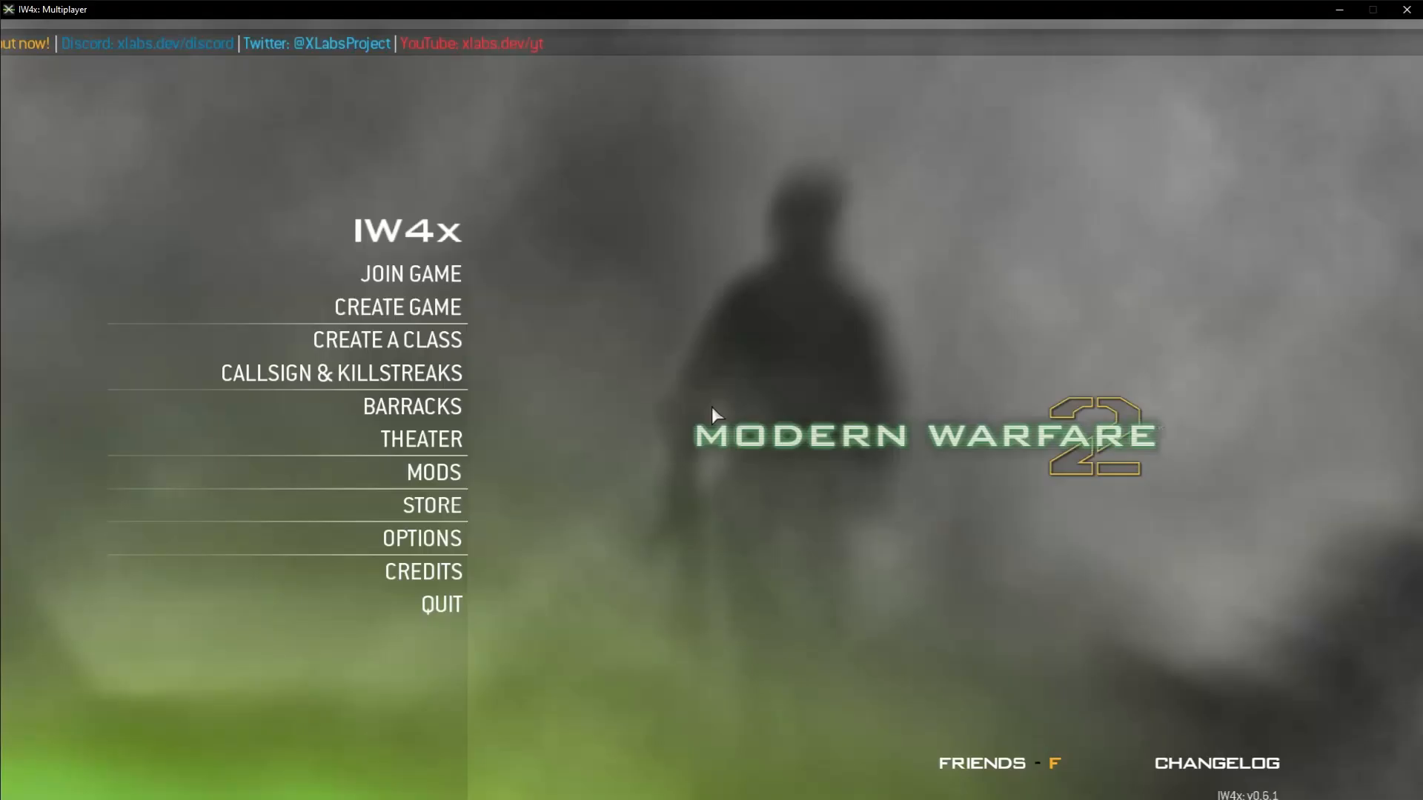
left_click(308, 605)
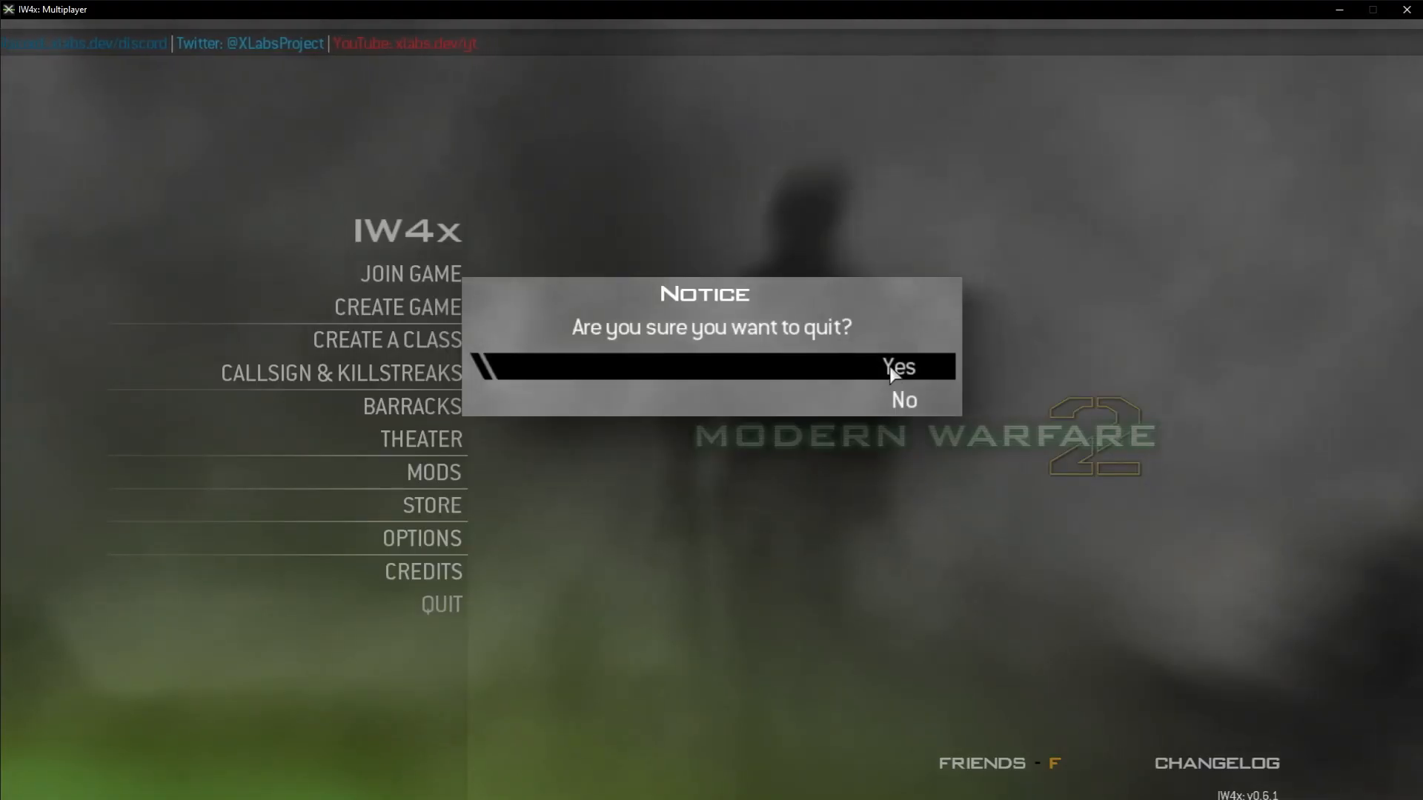
left_click(889, 367)
Step: On the server, Google 'iw4x sniper mod' in a new tab and open the reactiongaming.us mod page
left_click(452, 787)
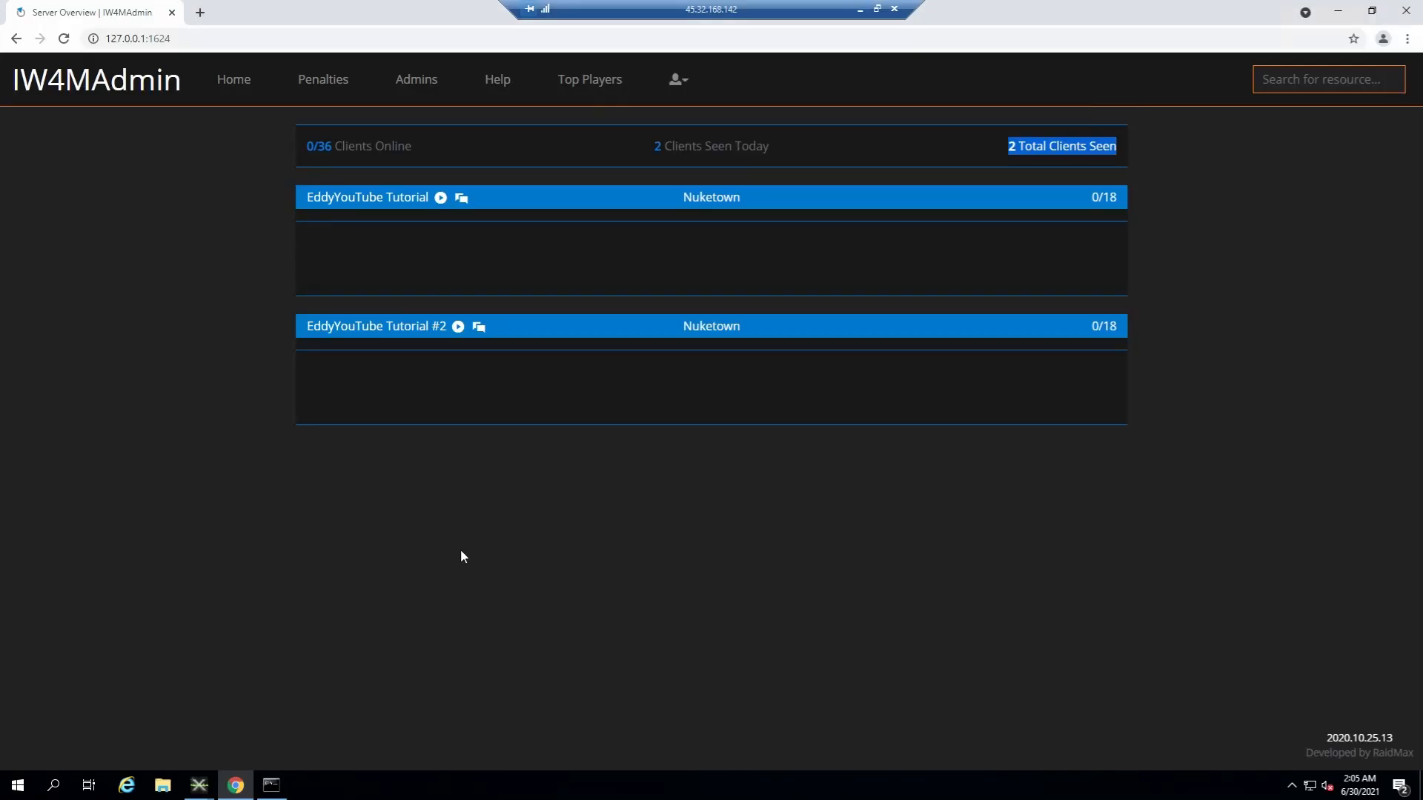
left_click(200, 12)
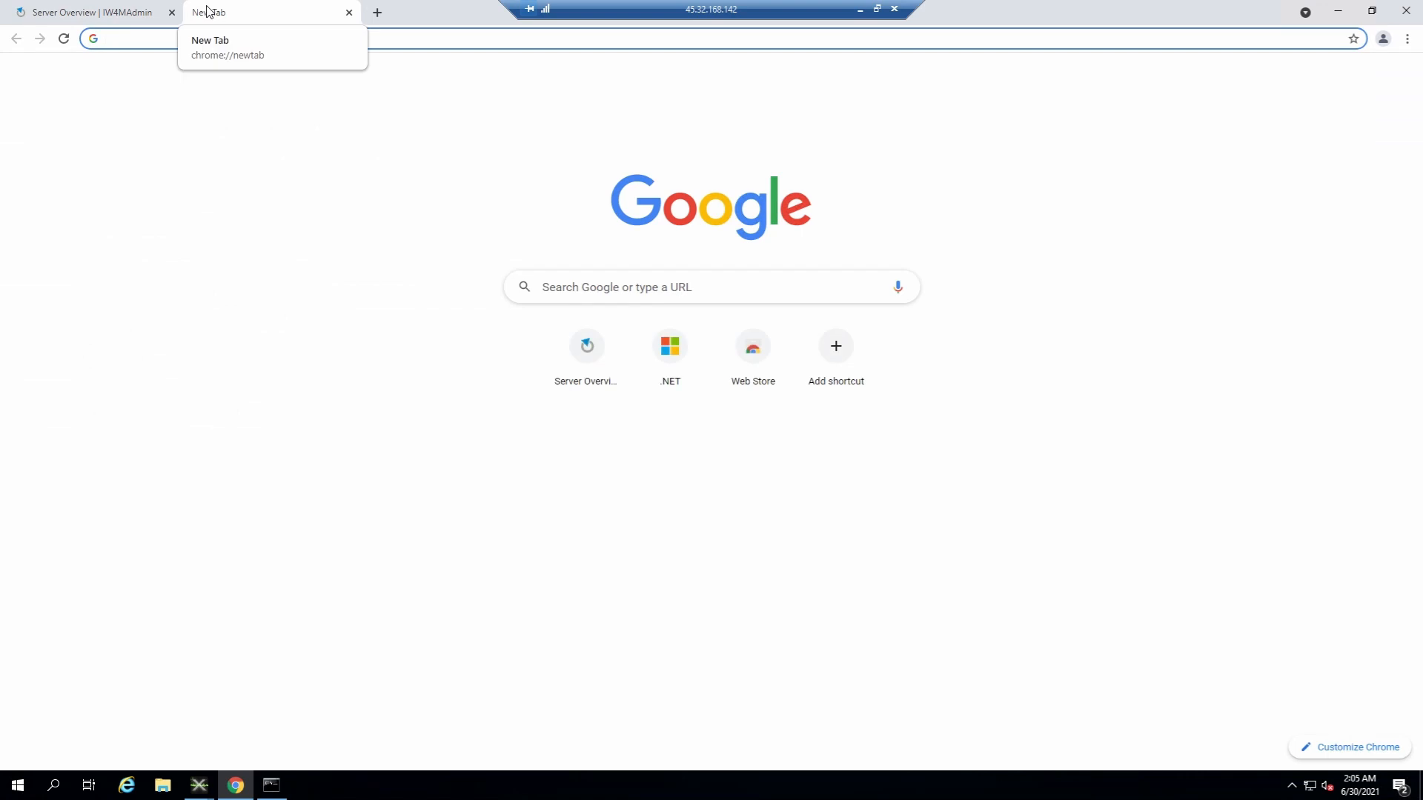
type("iw")
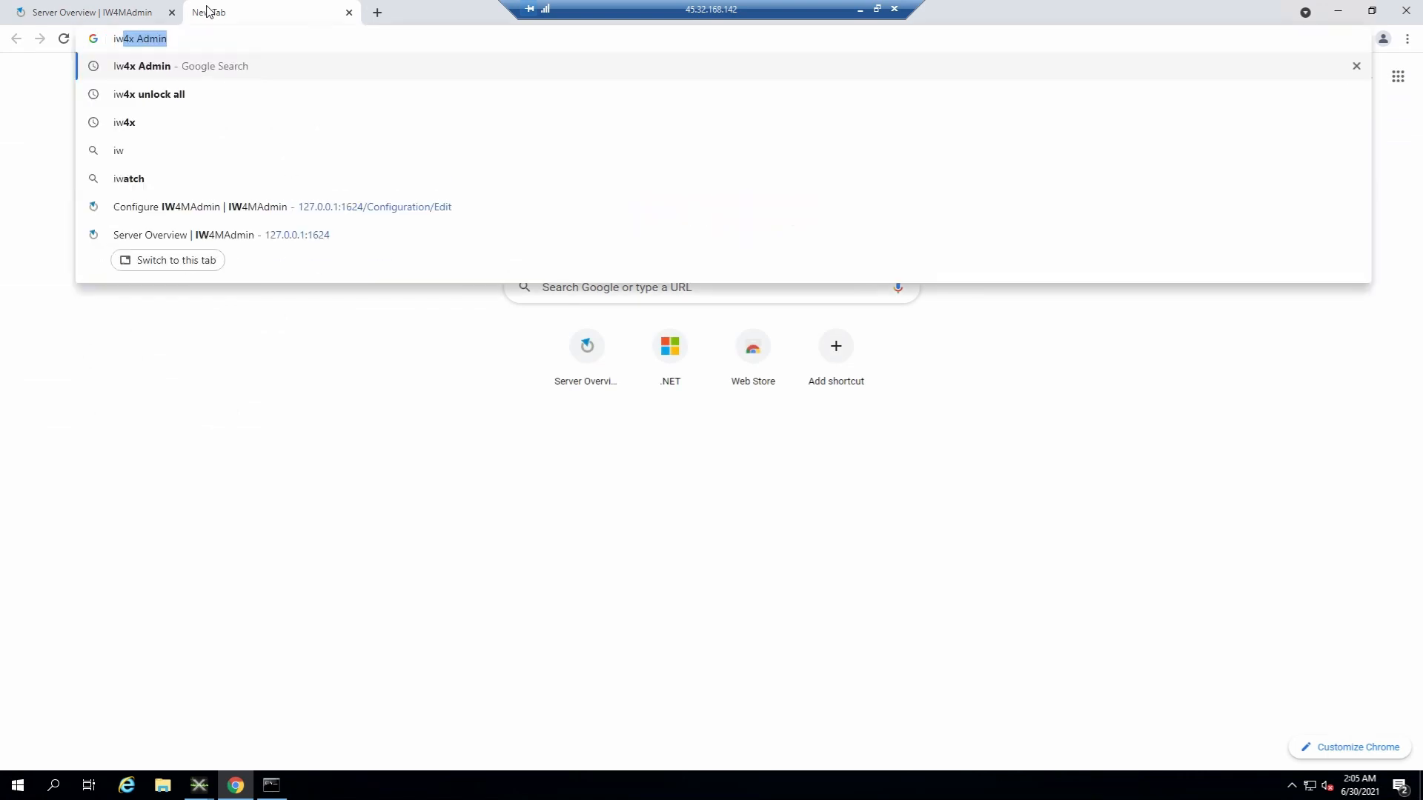
type("4x sniper")
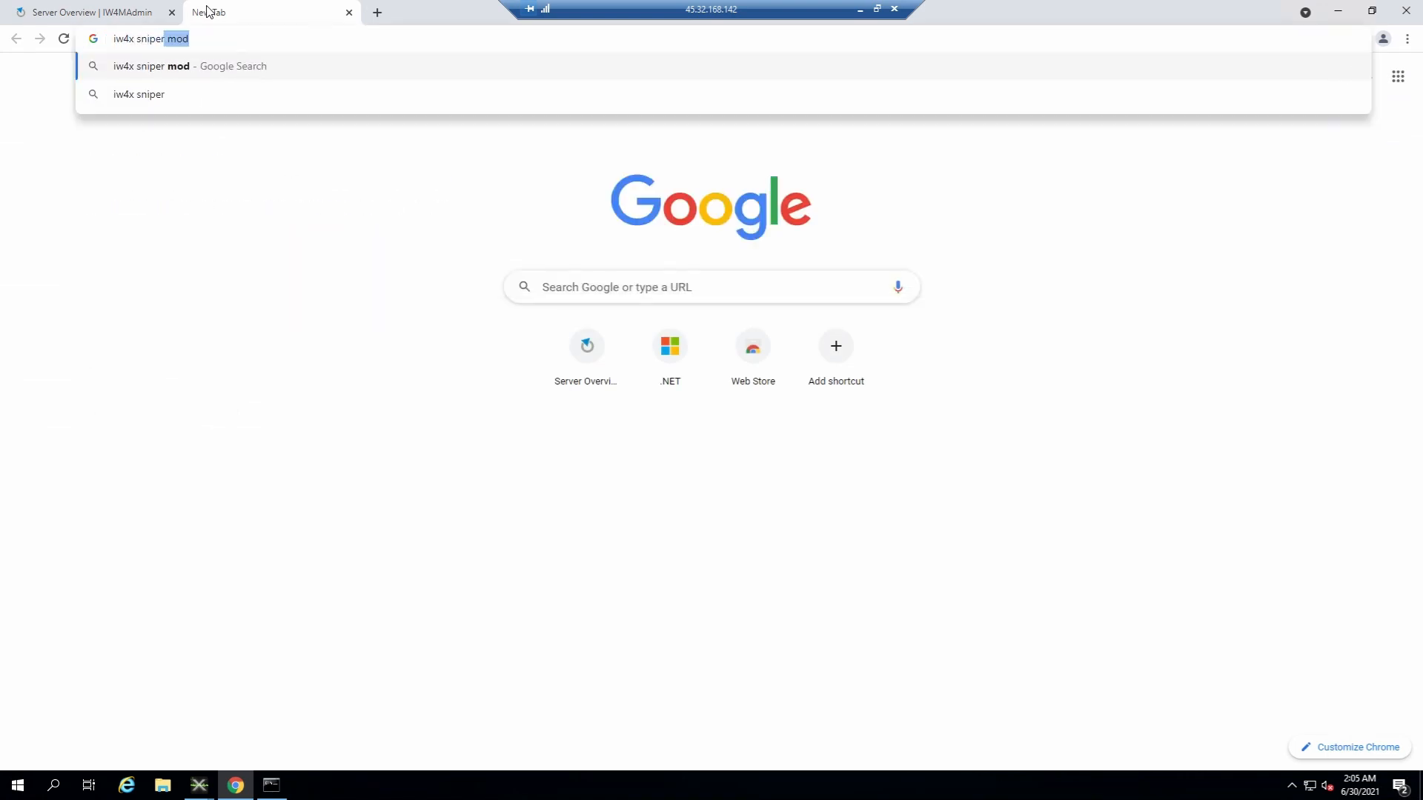
type(" mod")
key("Return")
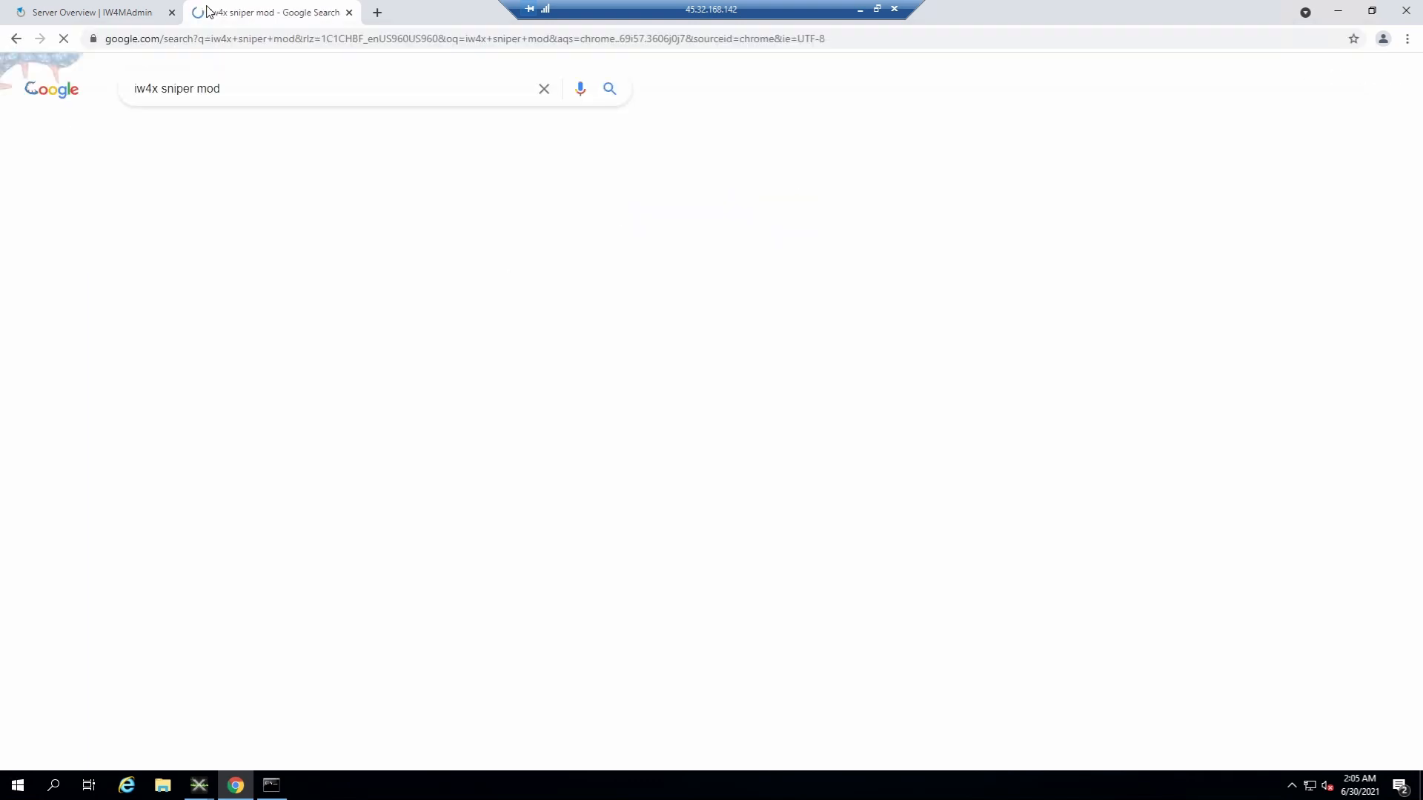
scroll(26, 381, "down", 2)
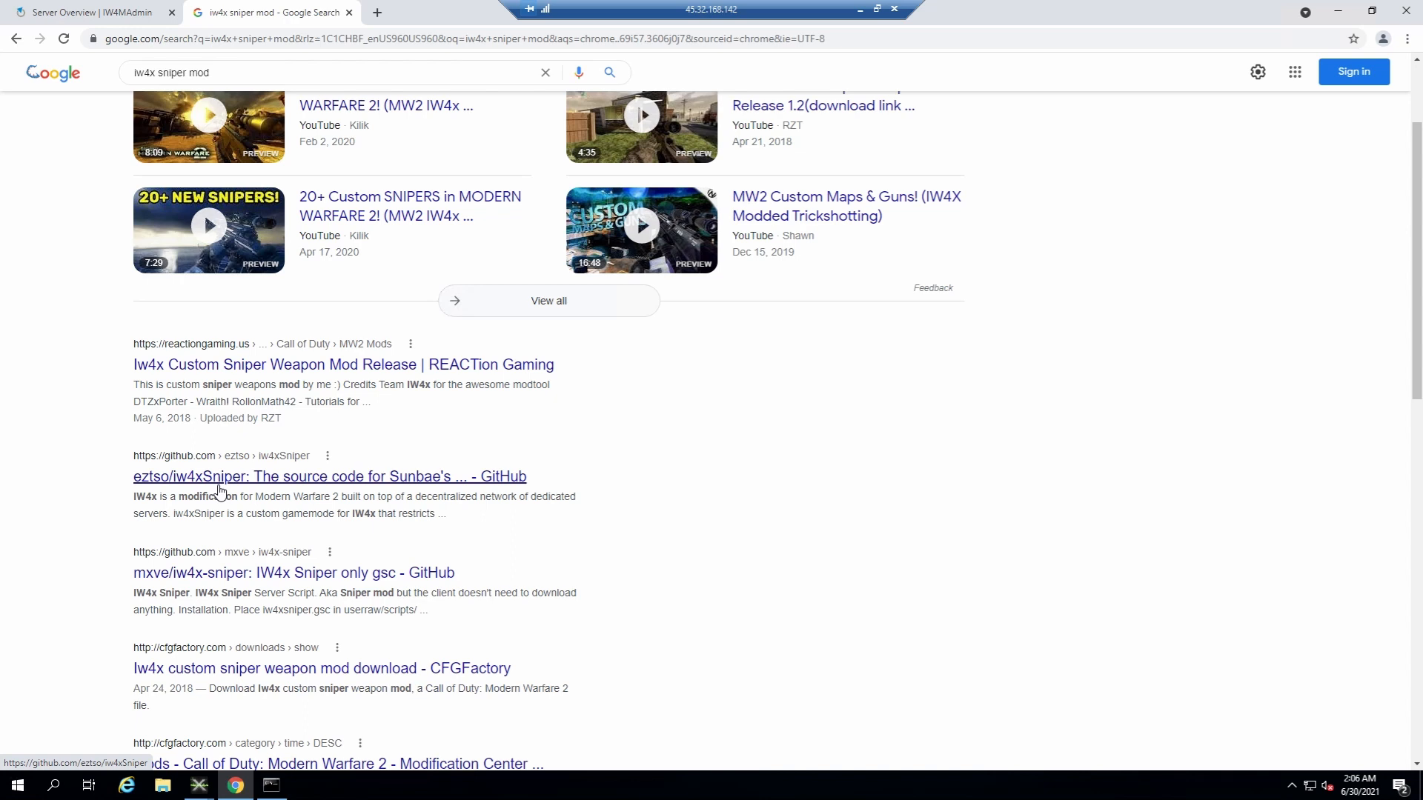
left_click(224, 366)
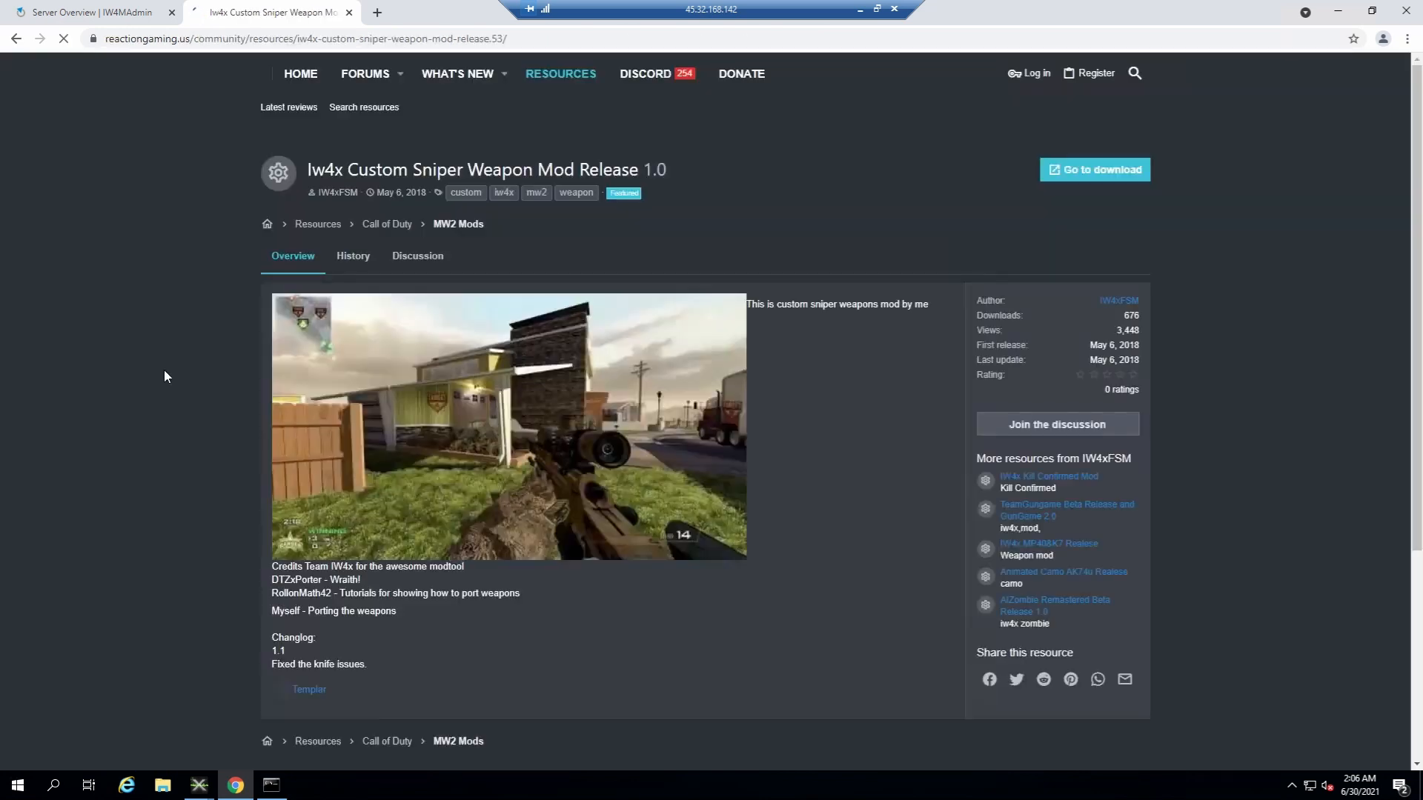
Step: Play the sniper mod's preview video and skip ahead through it
left_click(444, 392)
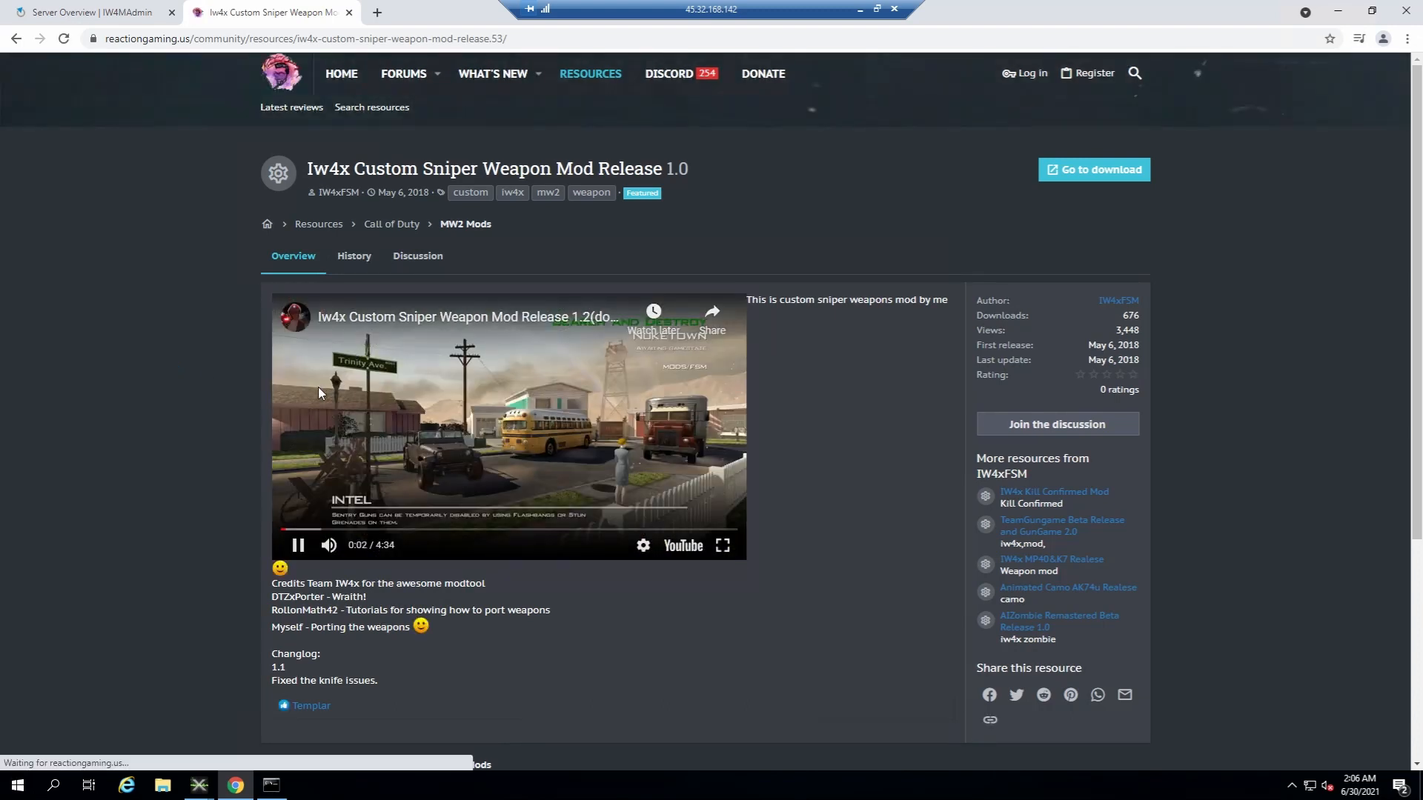
left_click(387, 529)
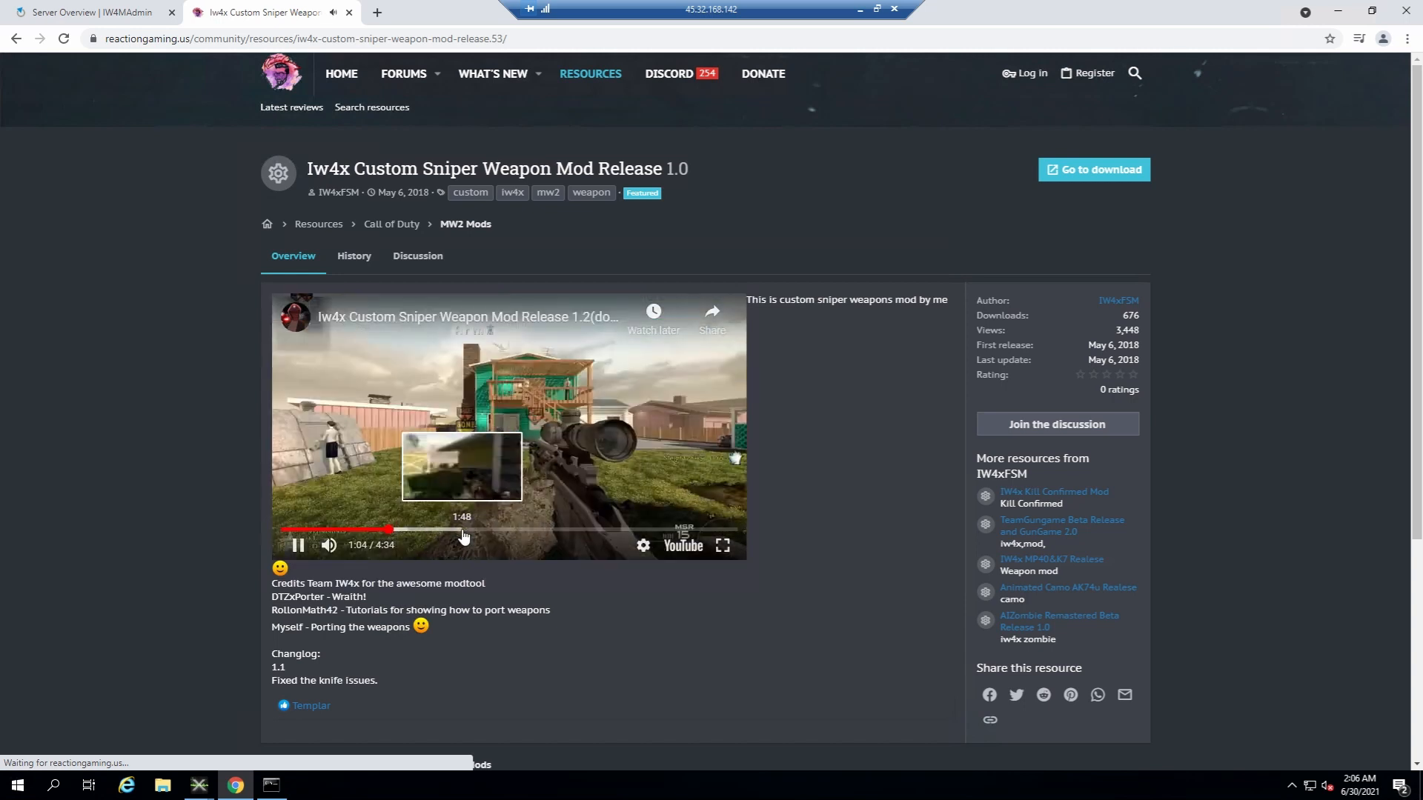
left_click(463, 529)
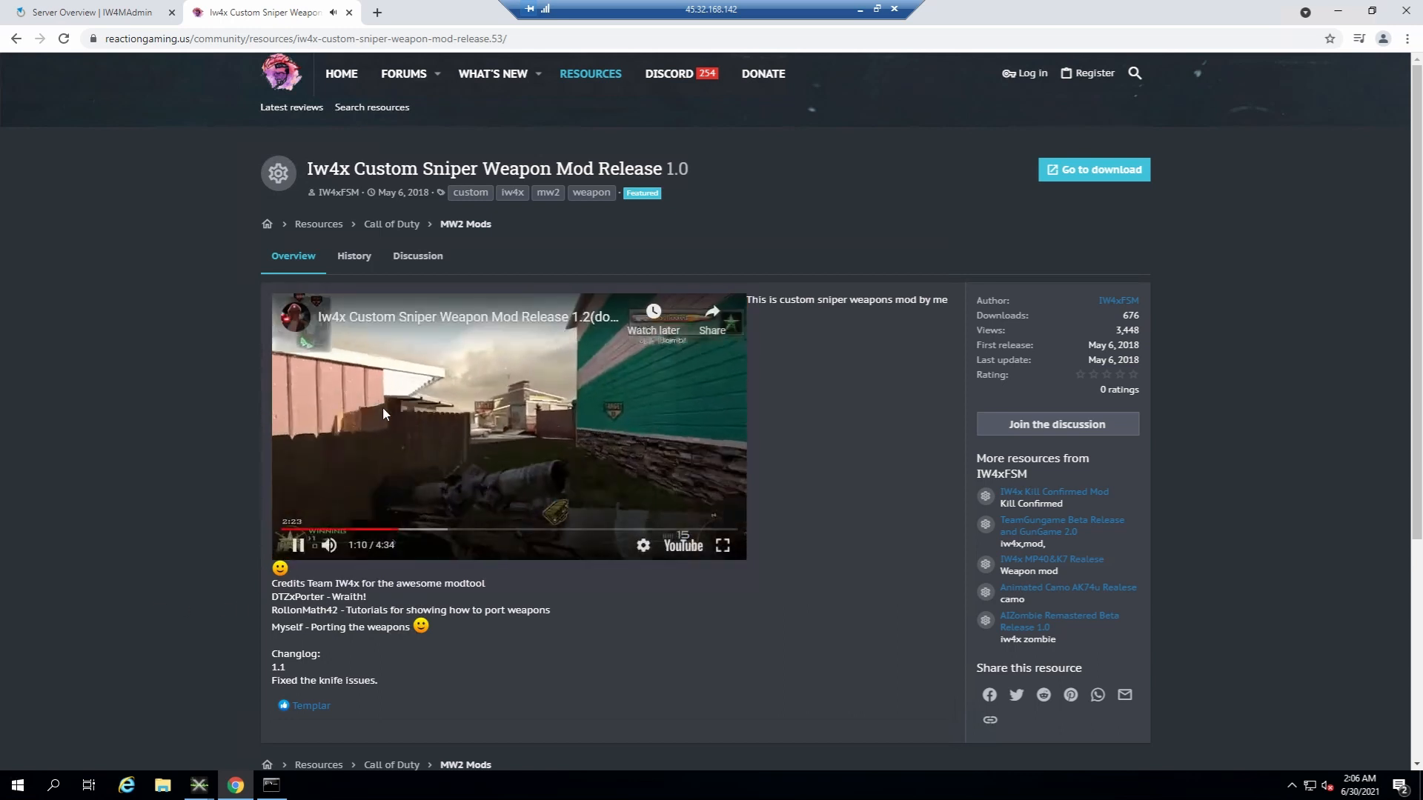
Step: Download fsm_1.1.rar from MediaFire and open it, bringing up the app chooser
left_click(1094, 170)
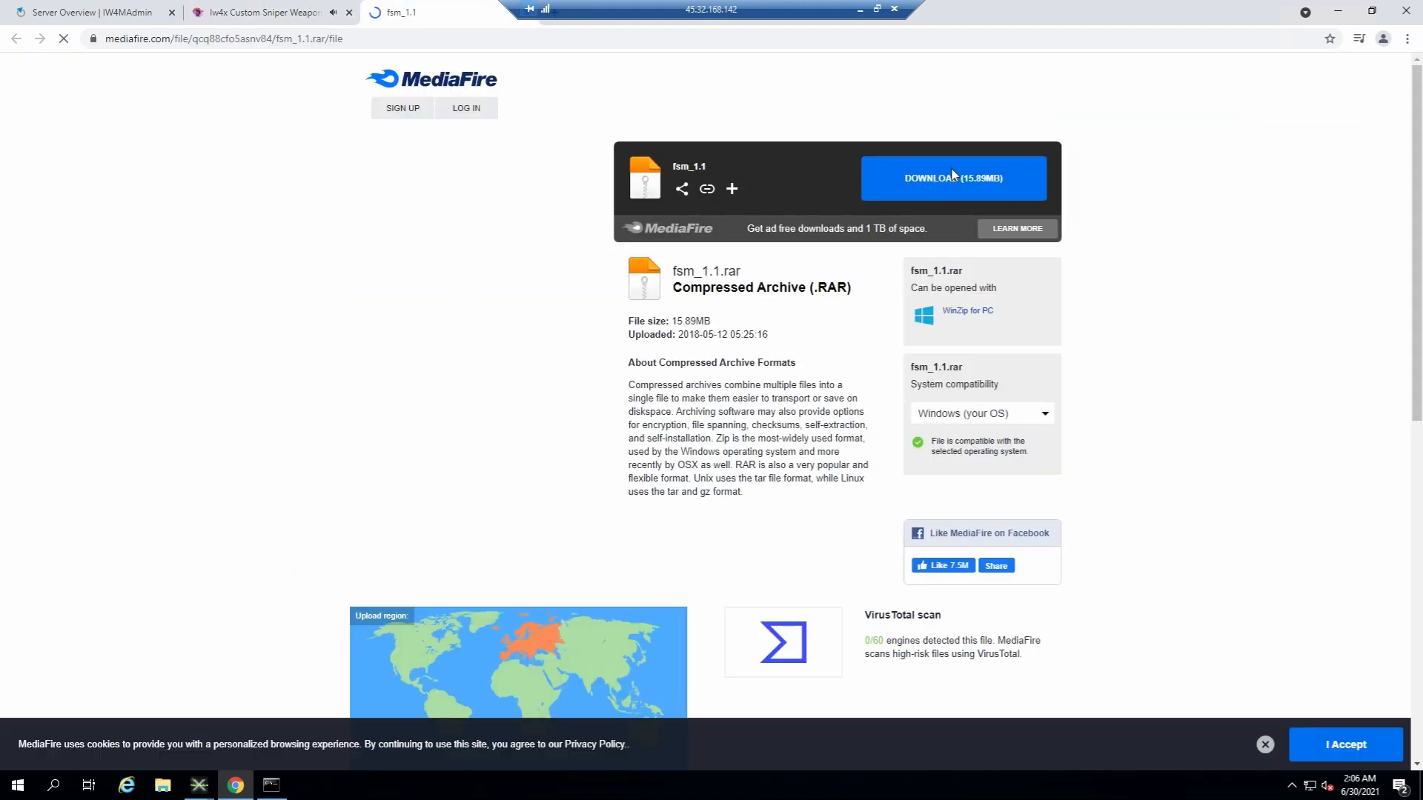
left_click(954, 176)
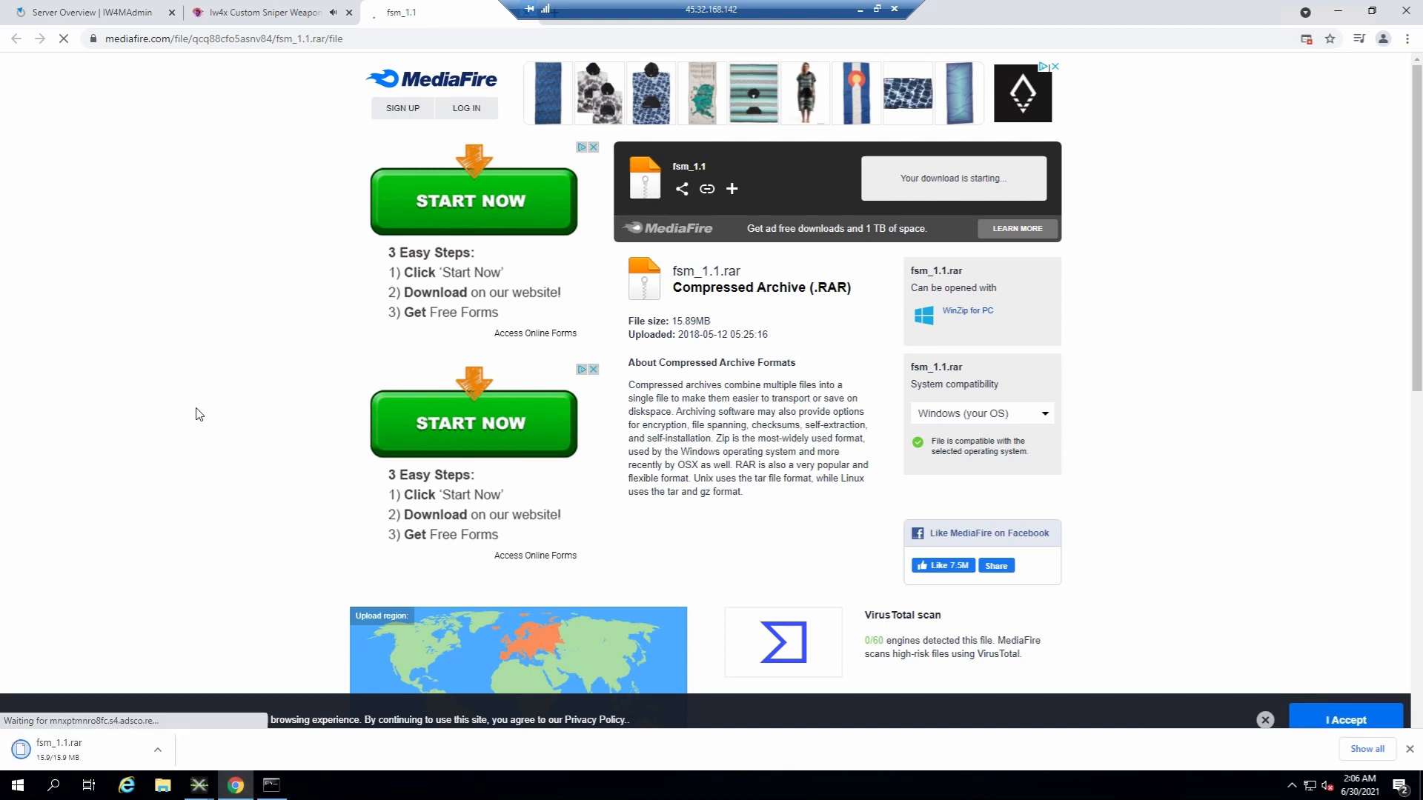
left_click(56, 751)
left_click(641, 282)
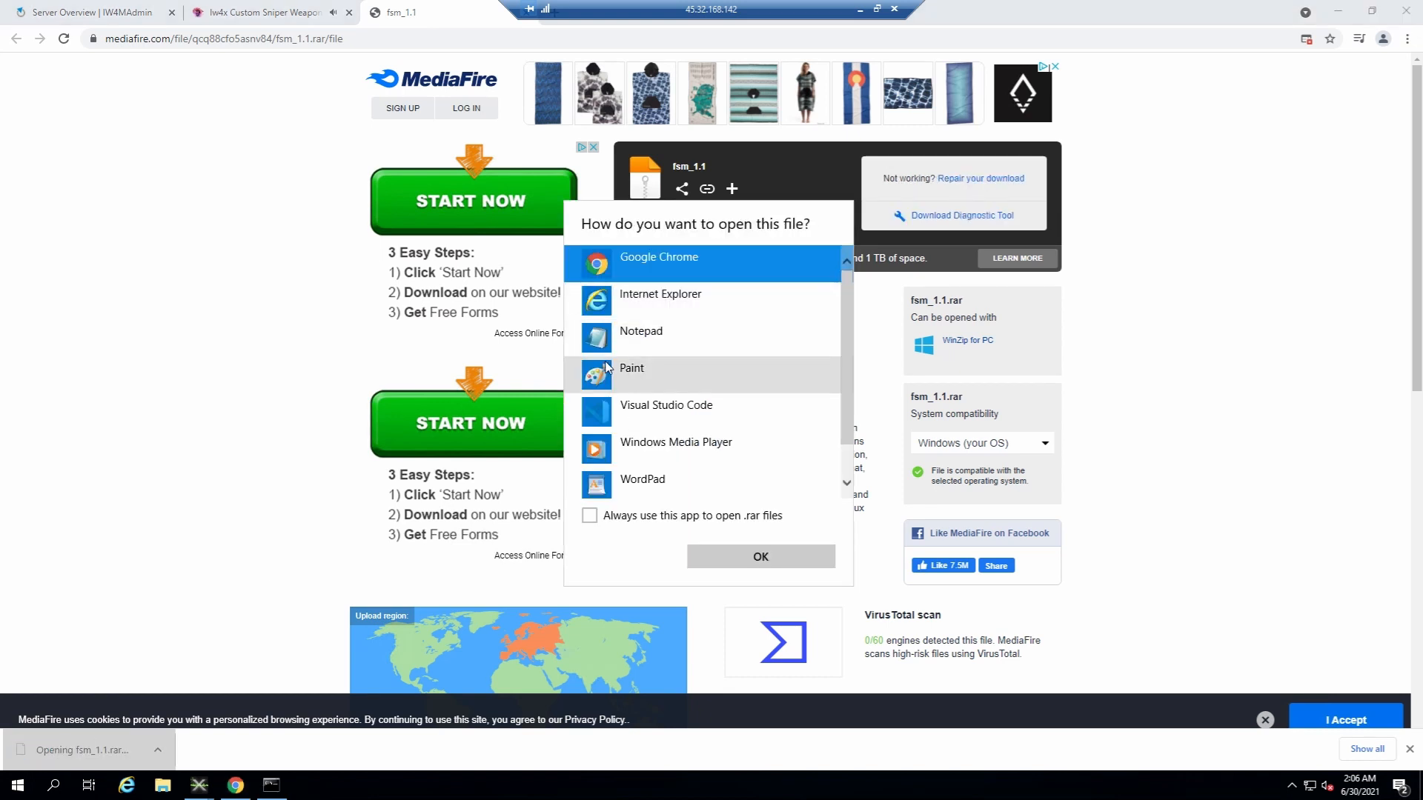
Step: Open fsm_1.1.rar with 7zFM from the Program Files\7-Zip folder
scroll(668, 443, "down", 1)
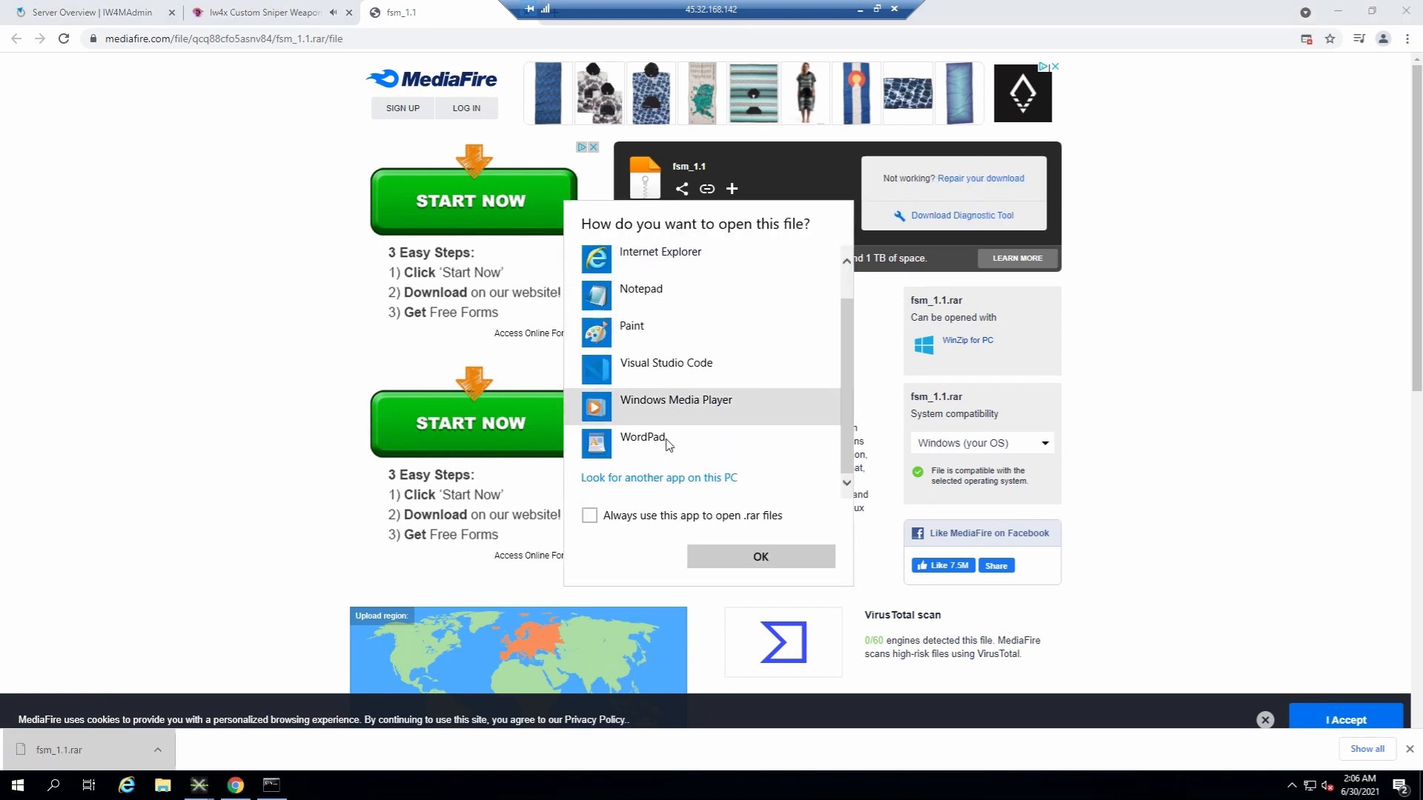
left_click(662, 478)
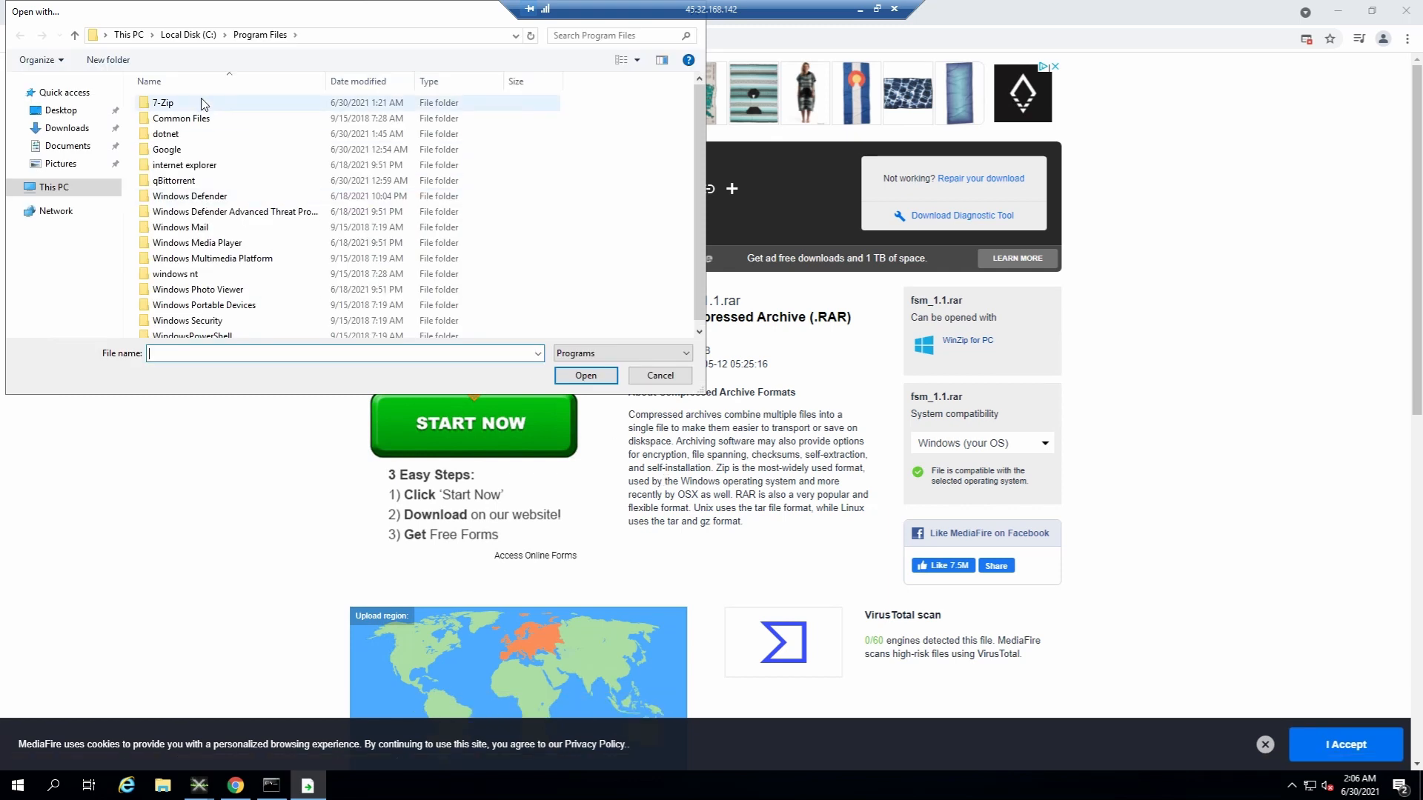
double_click(196, 103)
left_click(204, 135)
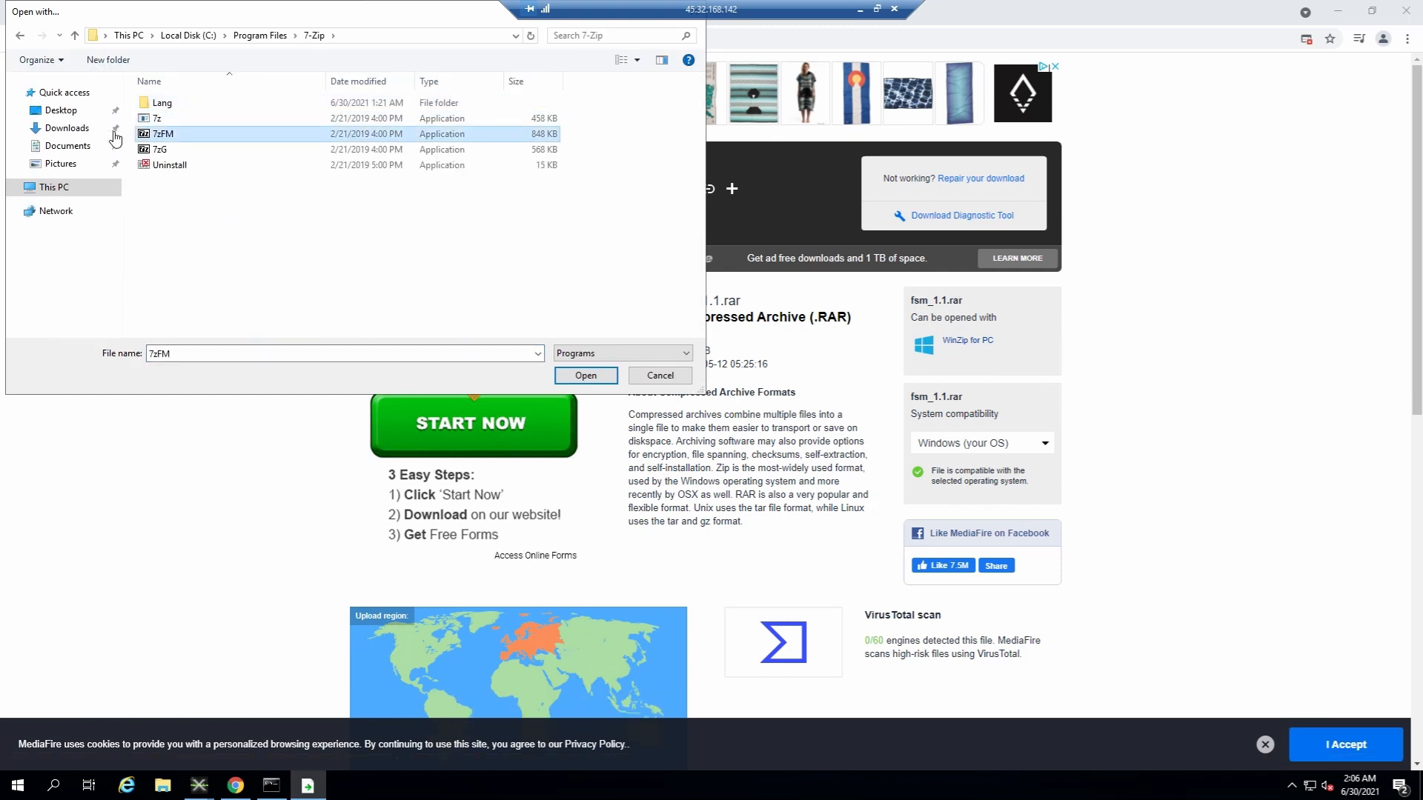
left_click(601, 383)
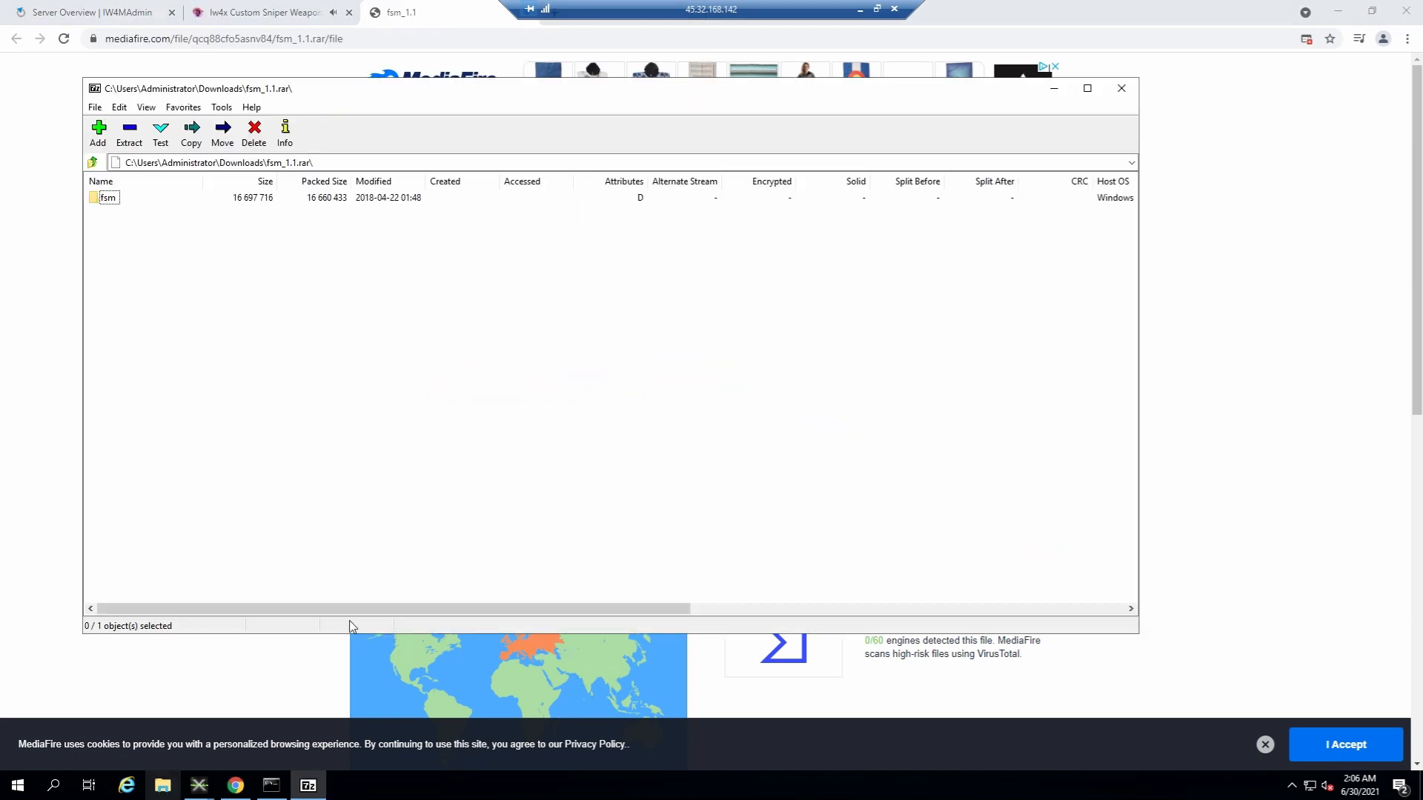
Step: Close Chrome and minimize the two server consoles and the IW4MAdmin console
left_click(1411, 9)
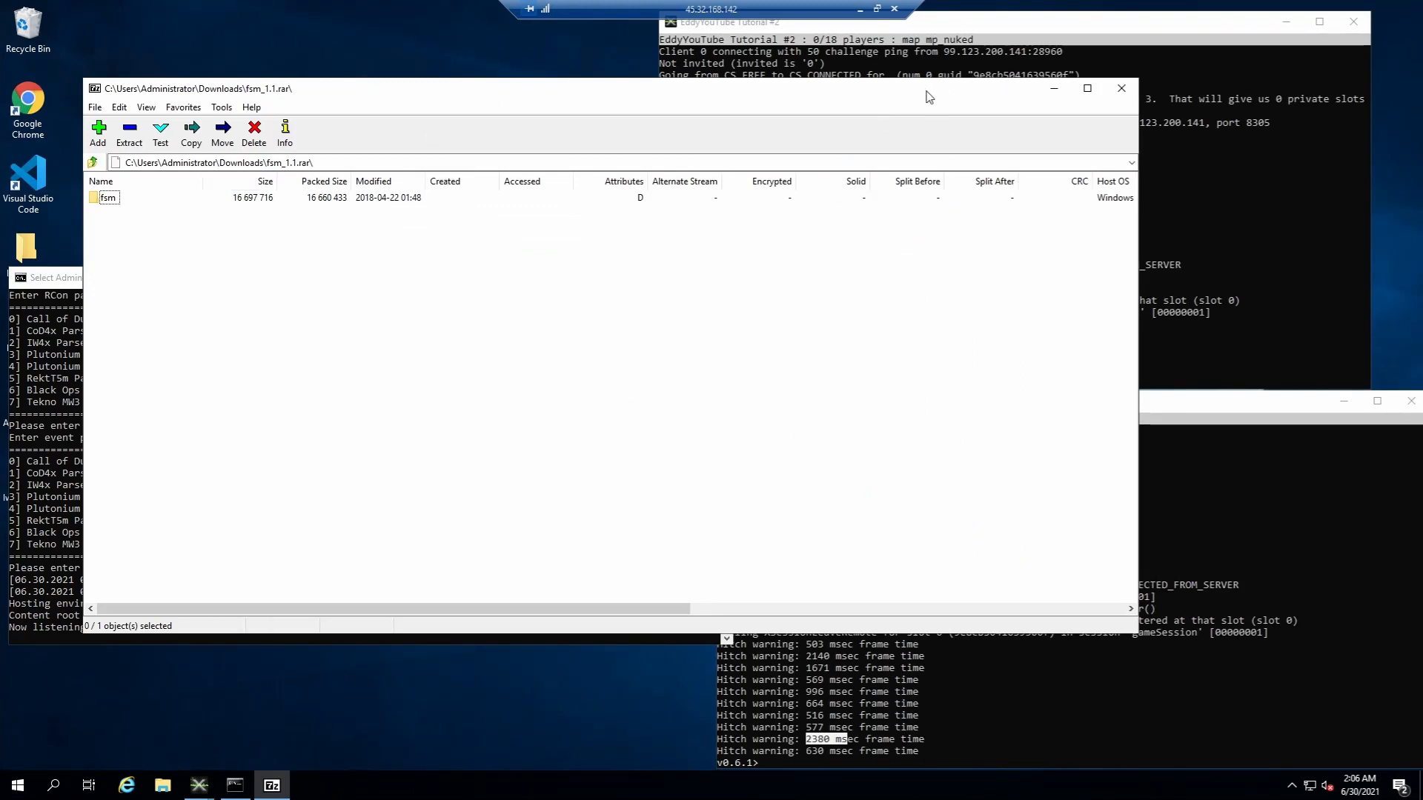
left_click(1131, 21)
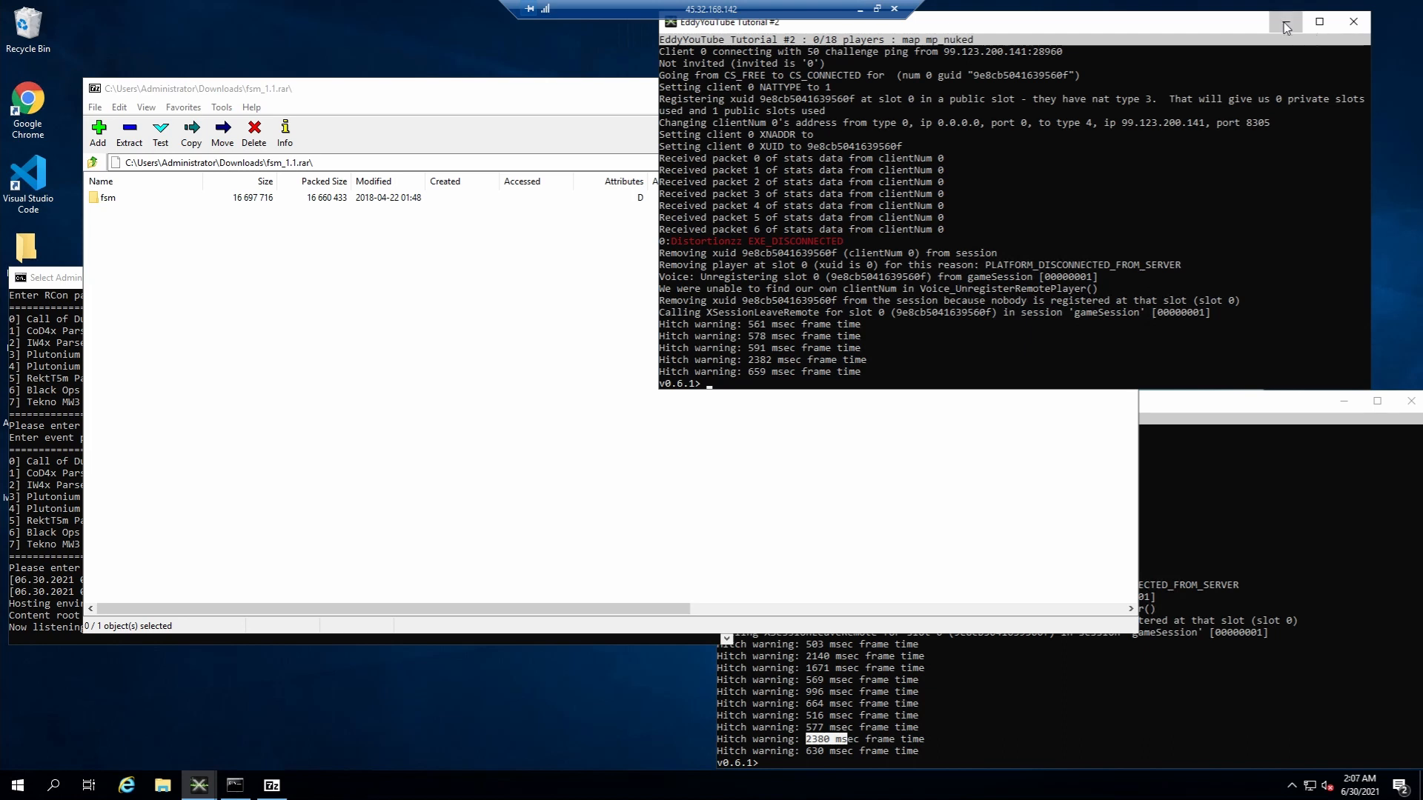
left_click(1286, 24)
left_click(1338, 407)
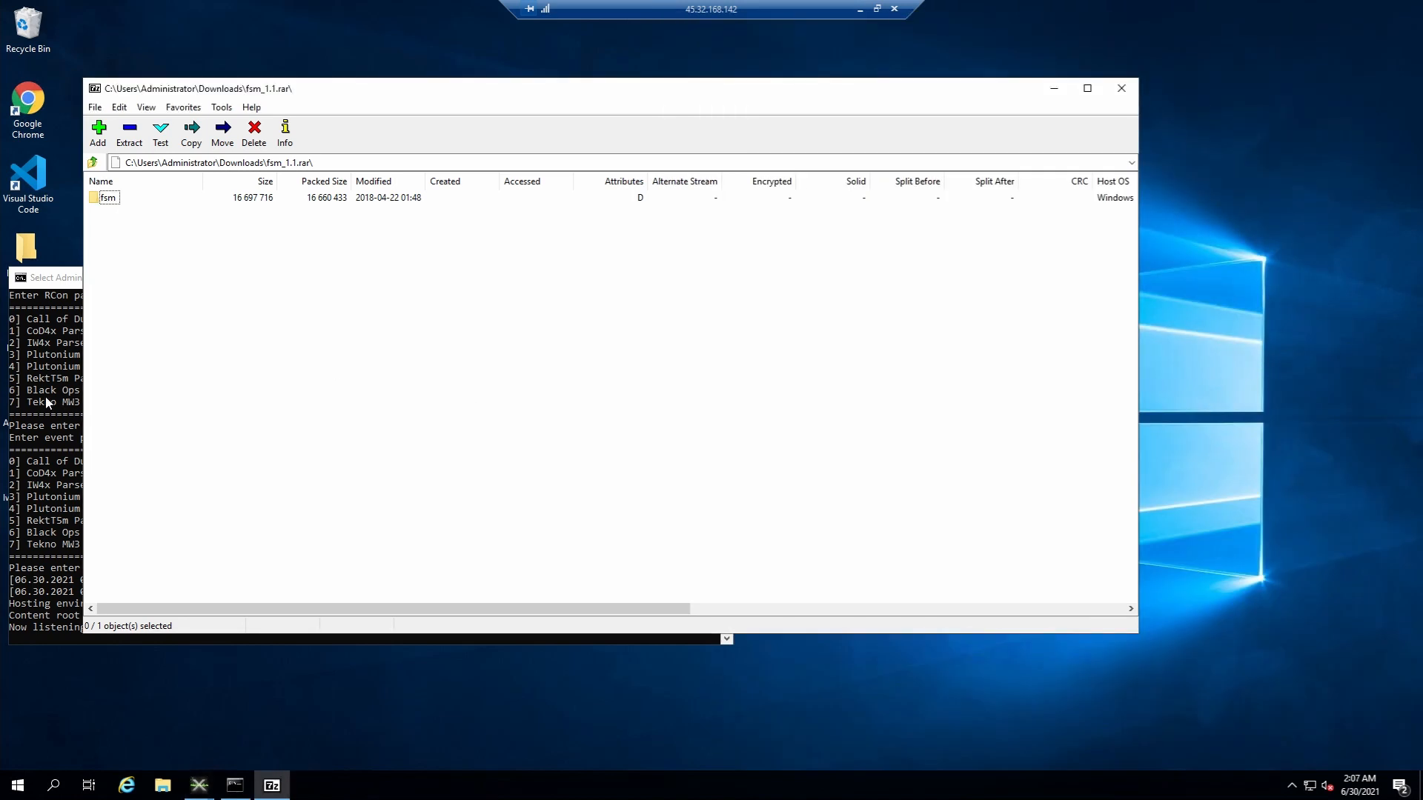
left_click(46, 403)
left_click(648, 278)
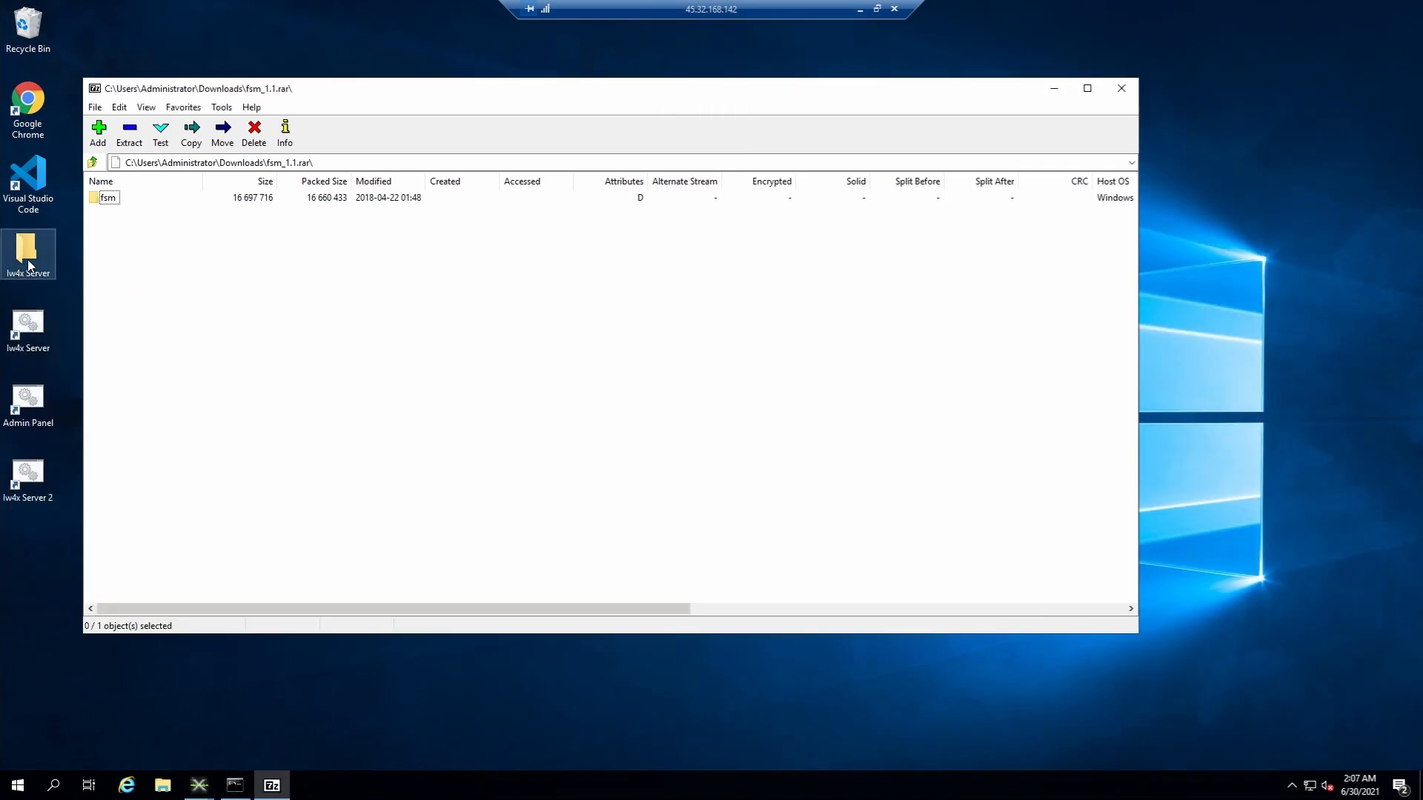
Step: Extract the fsm folder from the archive into Iw4x Server\mods and close 7-Zip
double_click(30, 266)
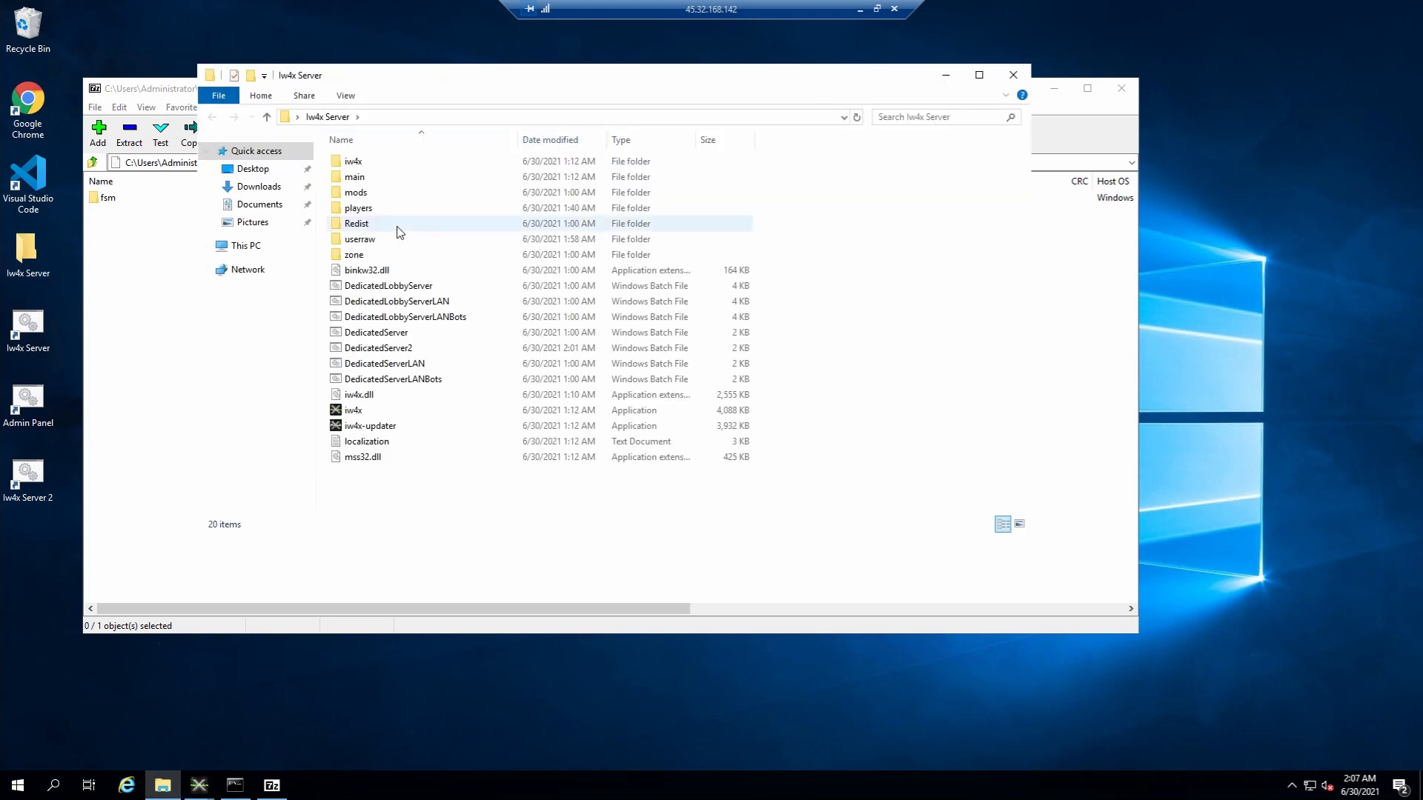
double_click(396, 194)
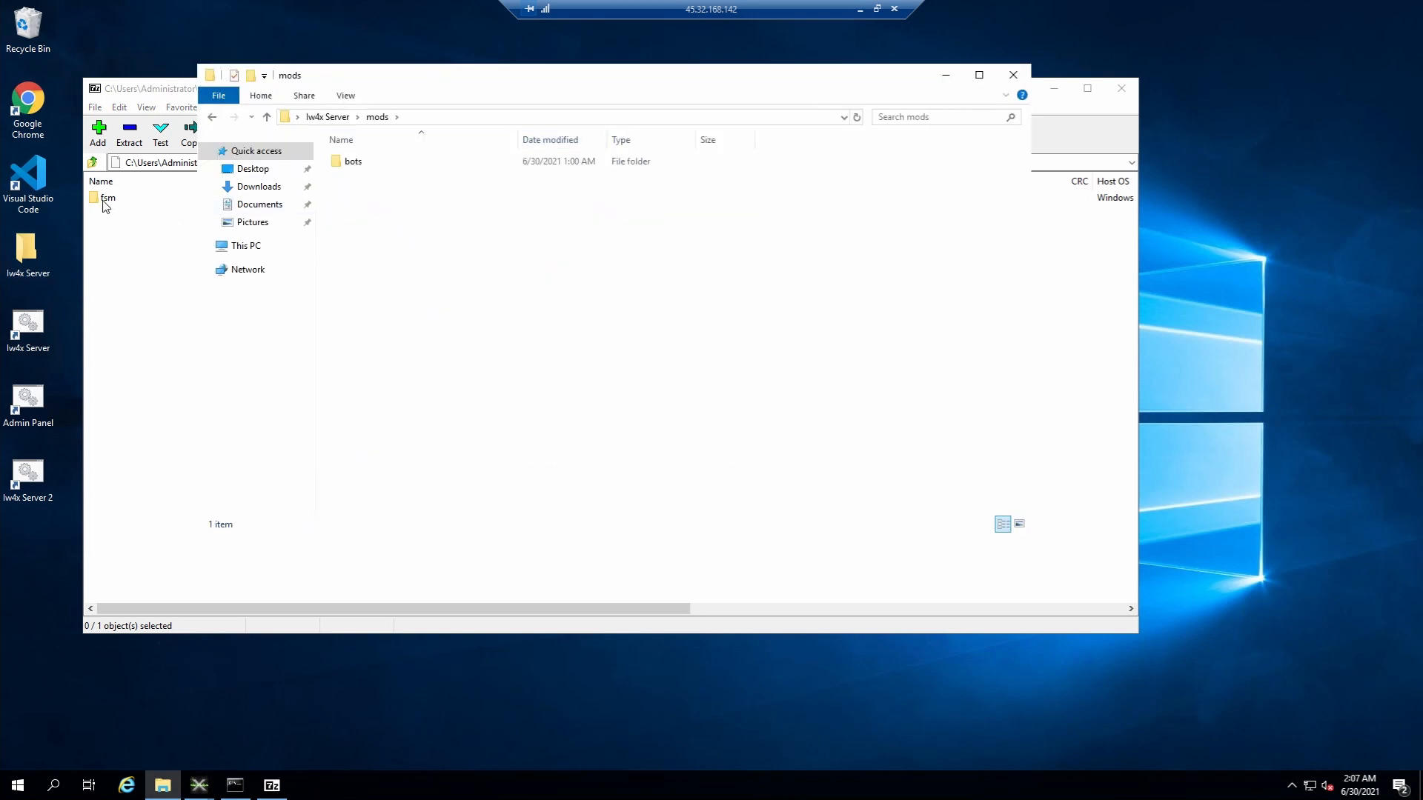
left_click_drag(104, 201, 150, 203)
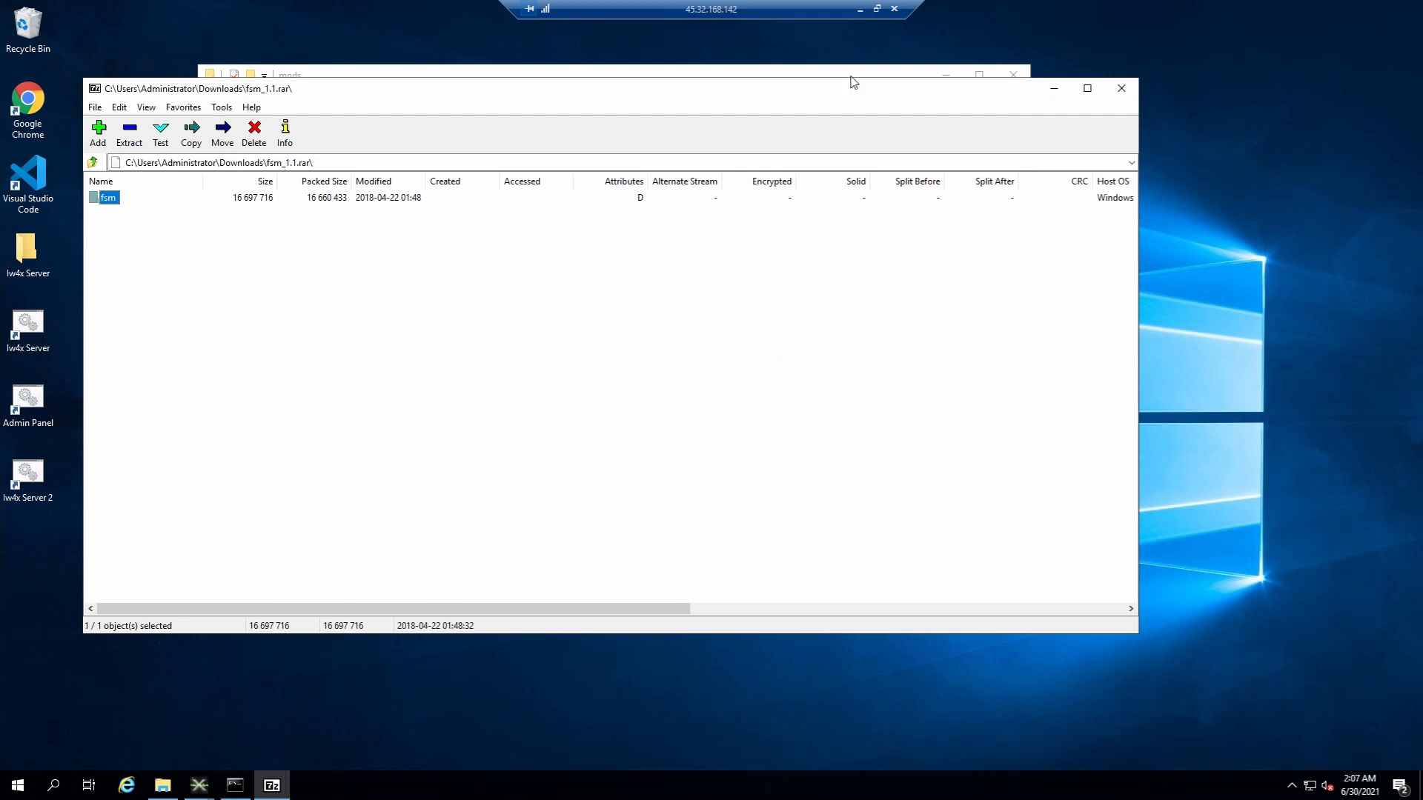
left_click_drag(854, 82, 1154, 292)
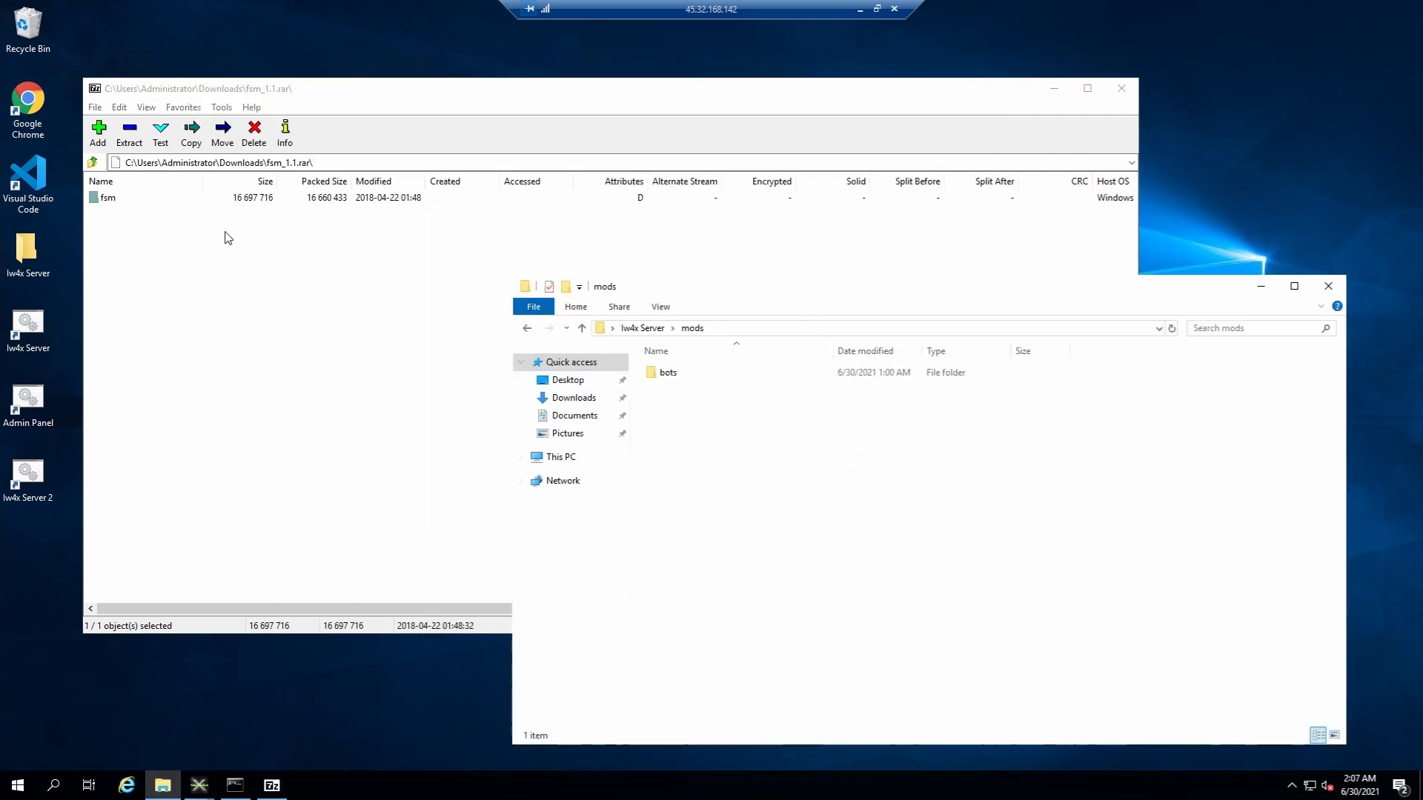
left_click(129, 203)
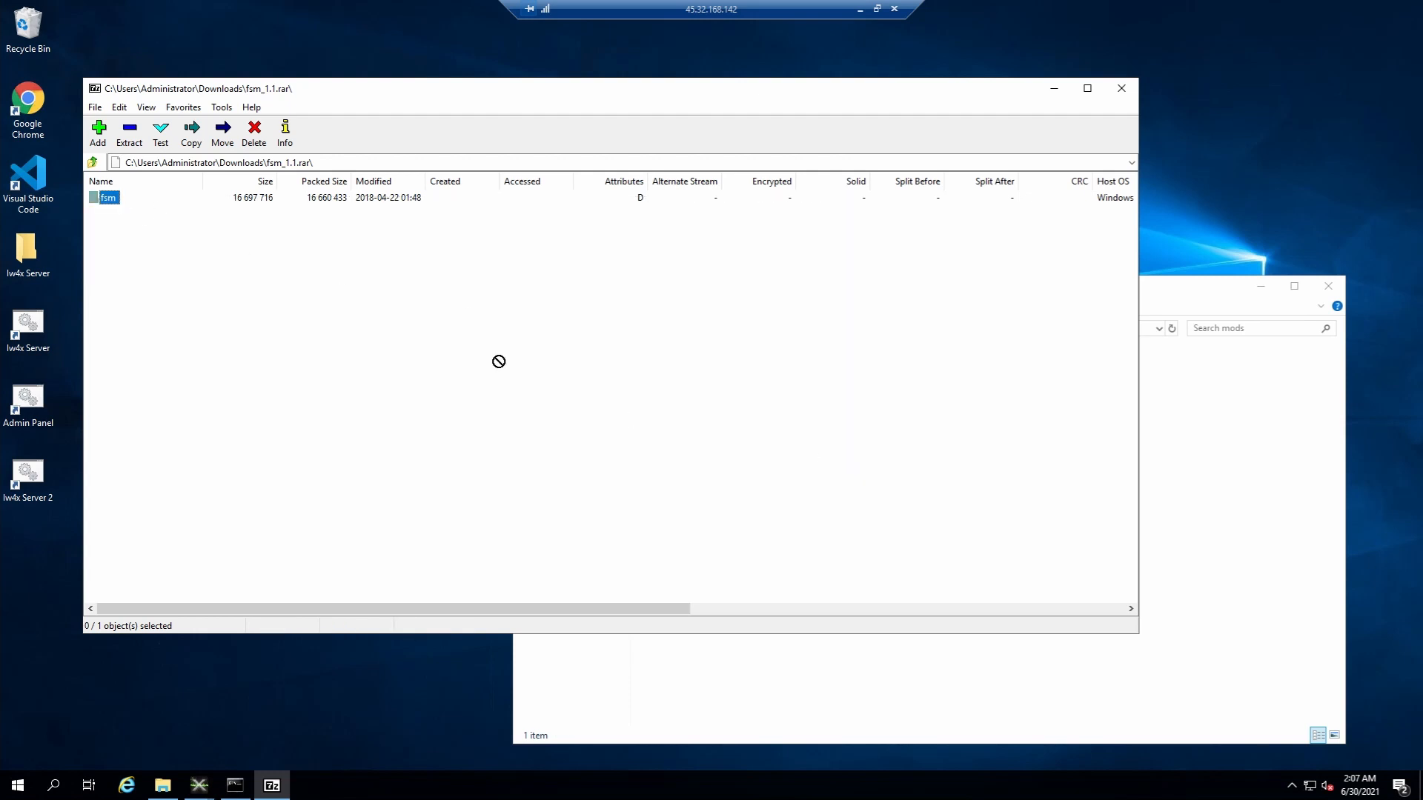
left_click_drag(1196, 561, 1195, 560)
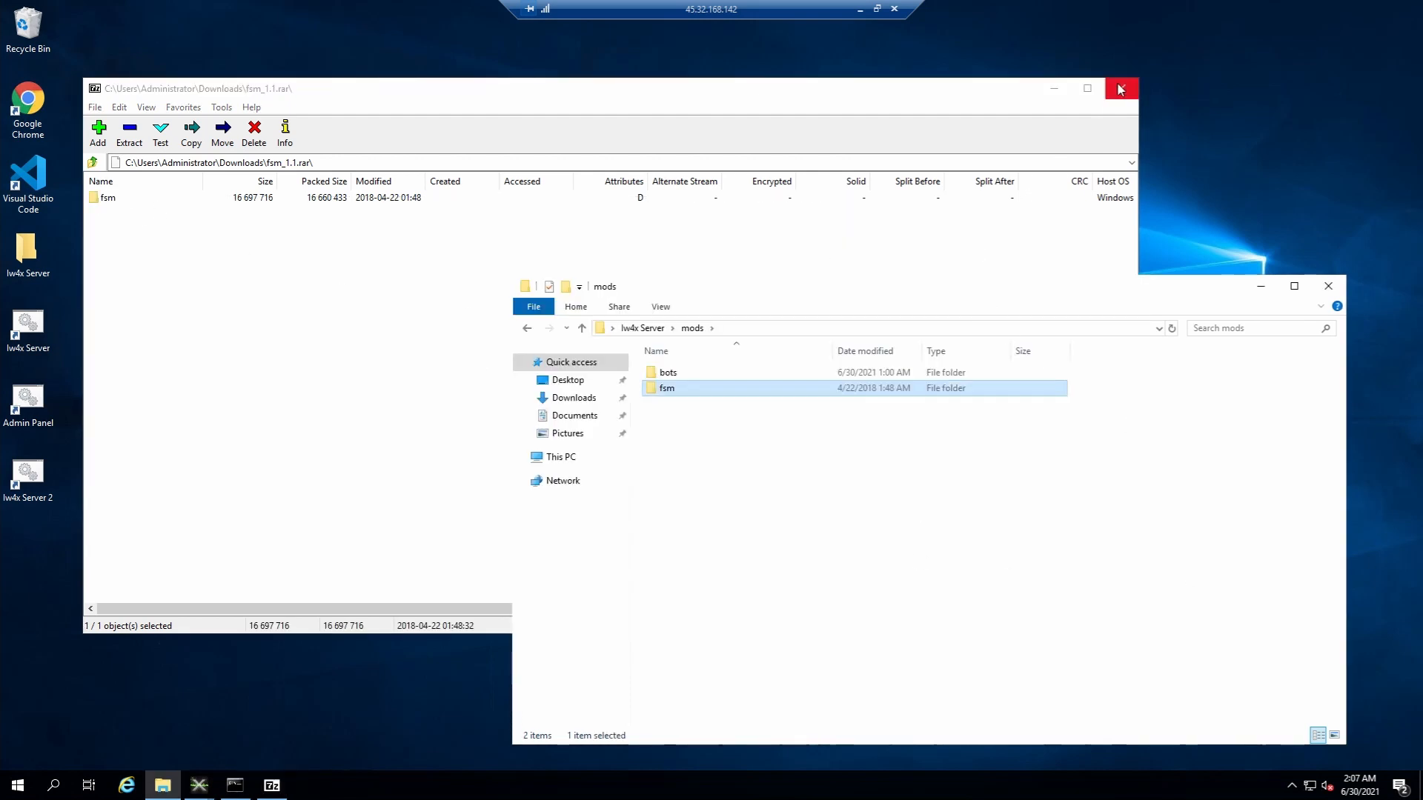
left_click(1121, 88)
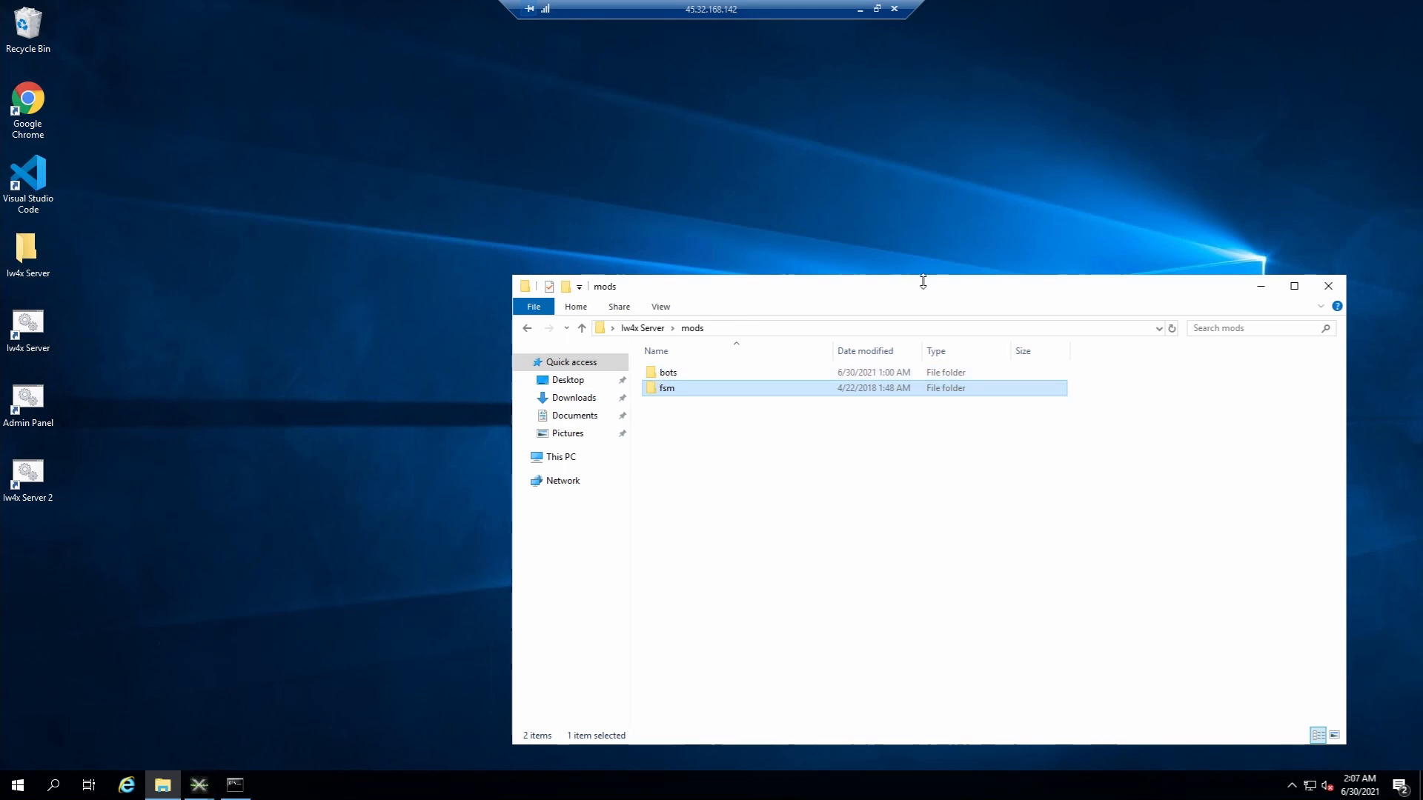
left_click_drag(924, 300, 916, 96)
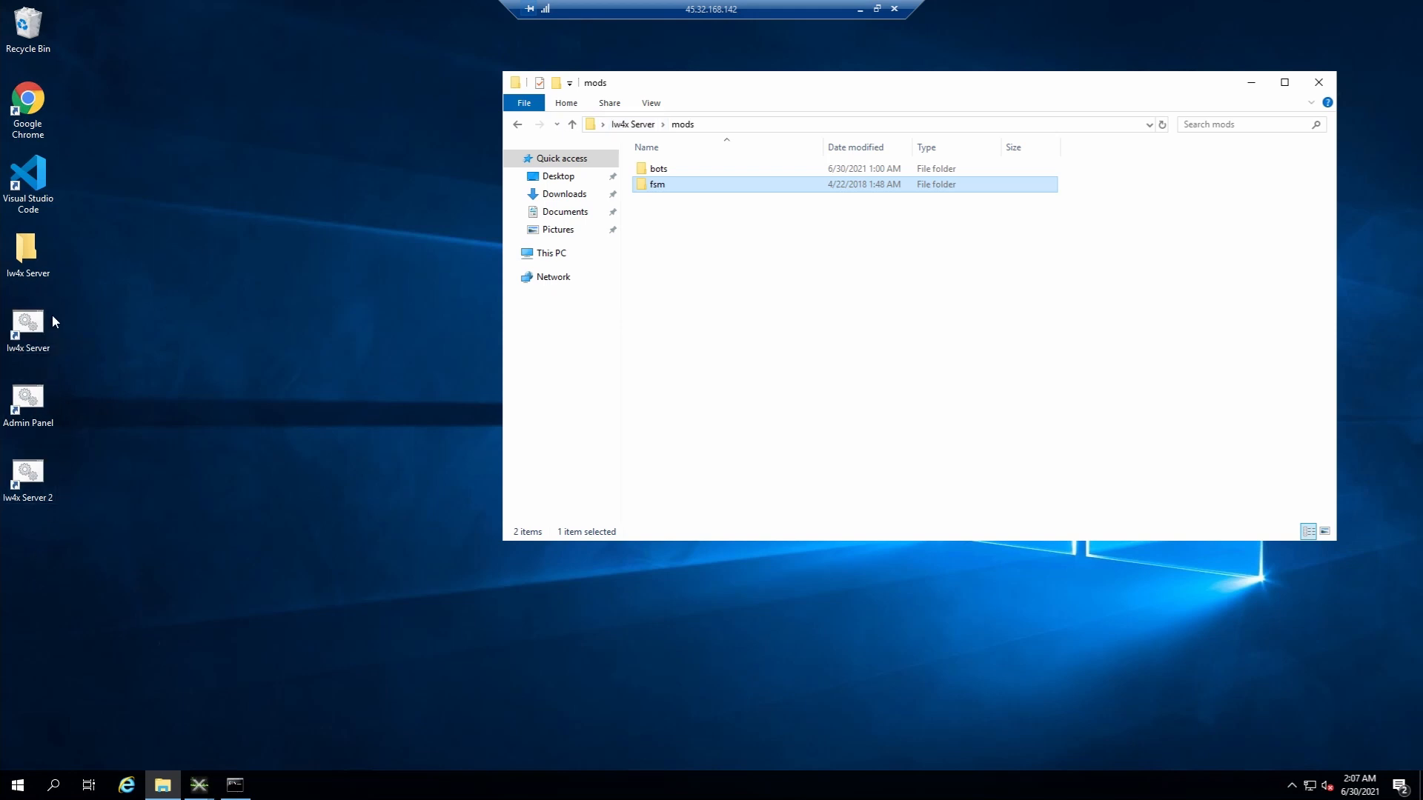
Step: Change line 31 of DedicatedServer2.bat to ModFolderName=mods/fsm, save, and close VS Code
double_click(32, 181)
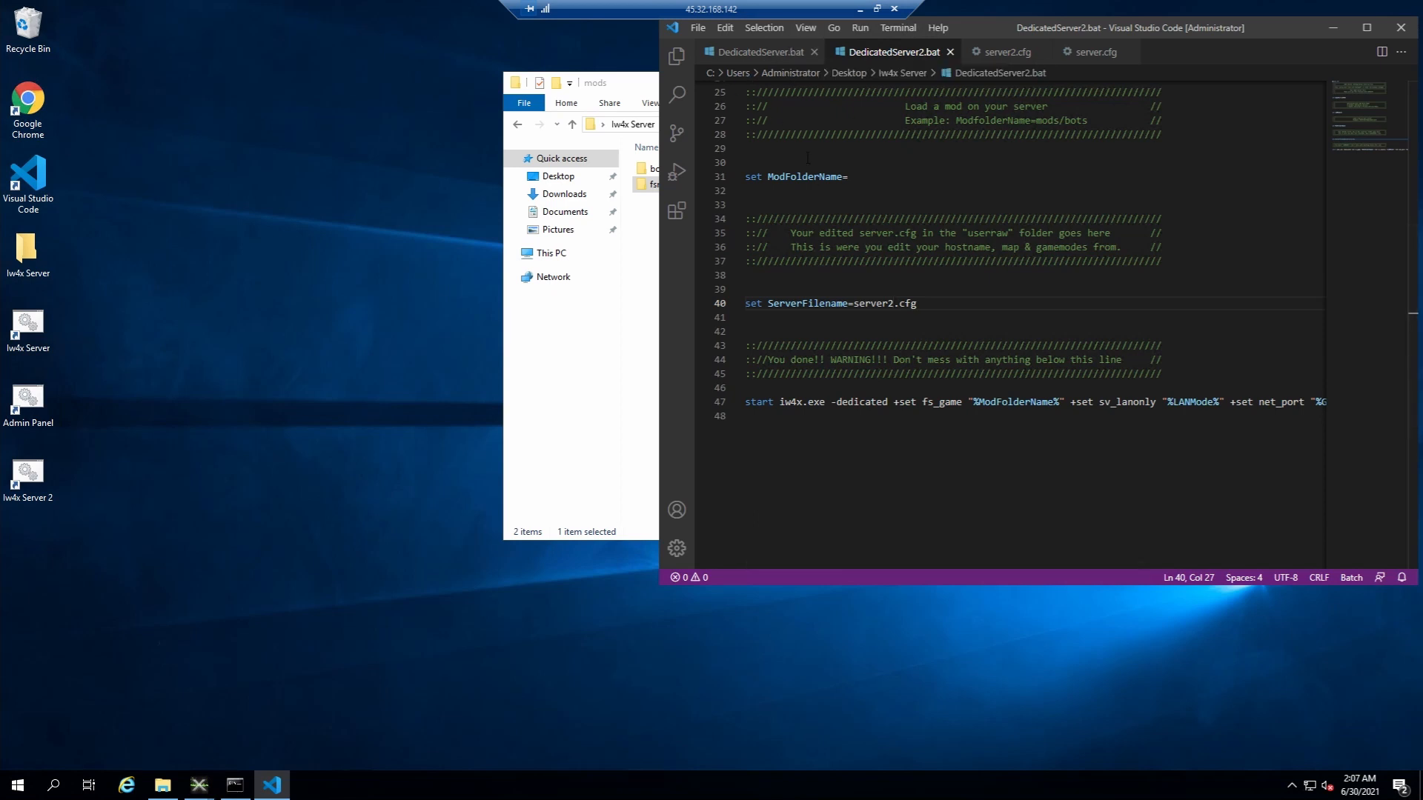
left_click(872, 178)
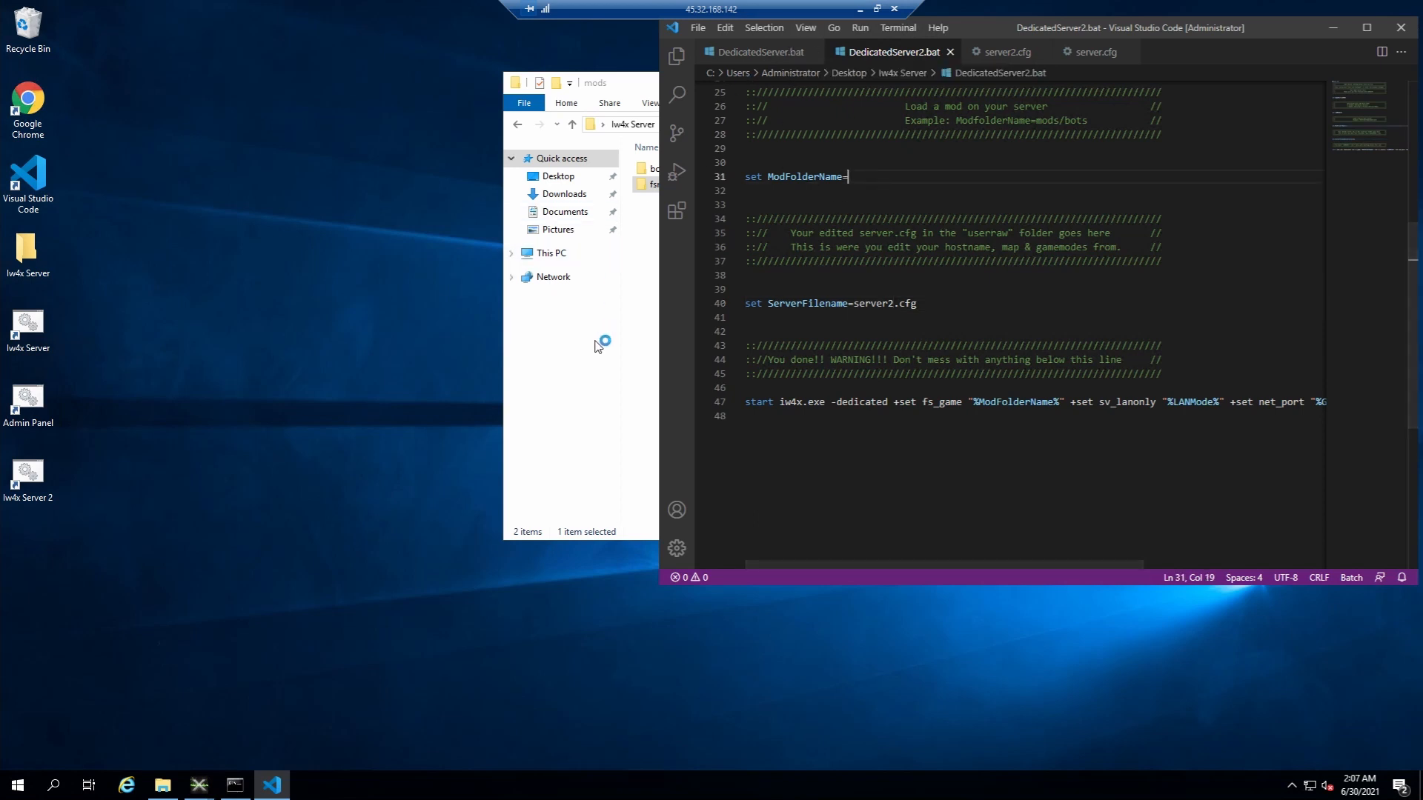
left_click(615, 335)
left_click_drag(797, 86, 457, 135)
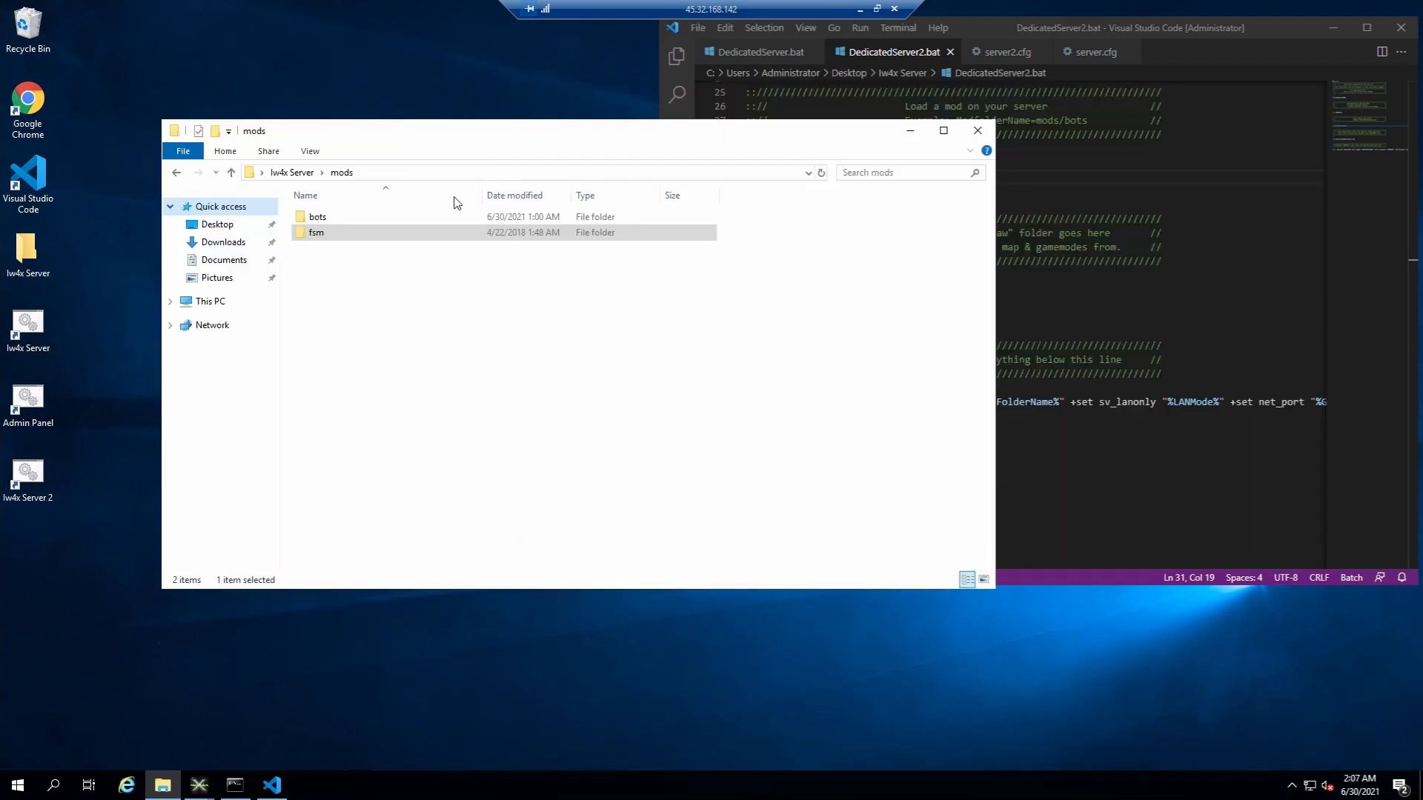
left_click(818, 165)
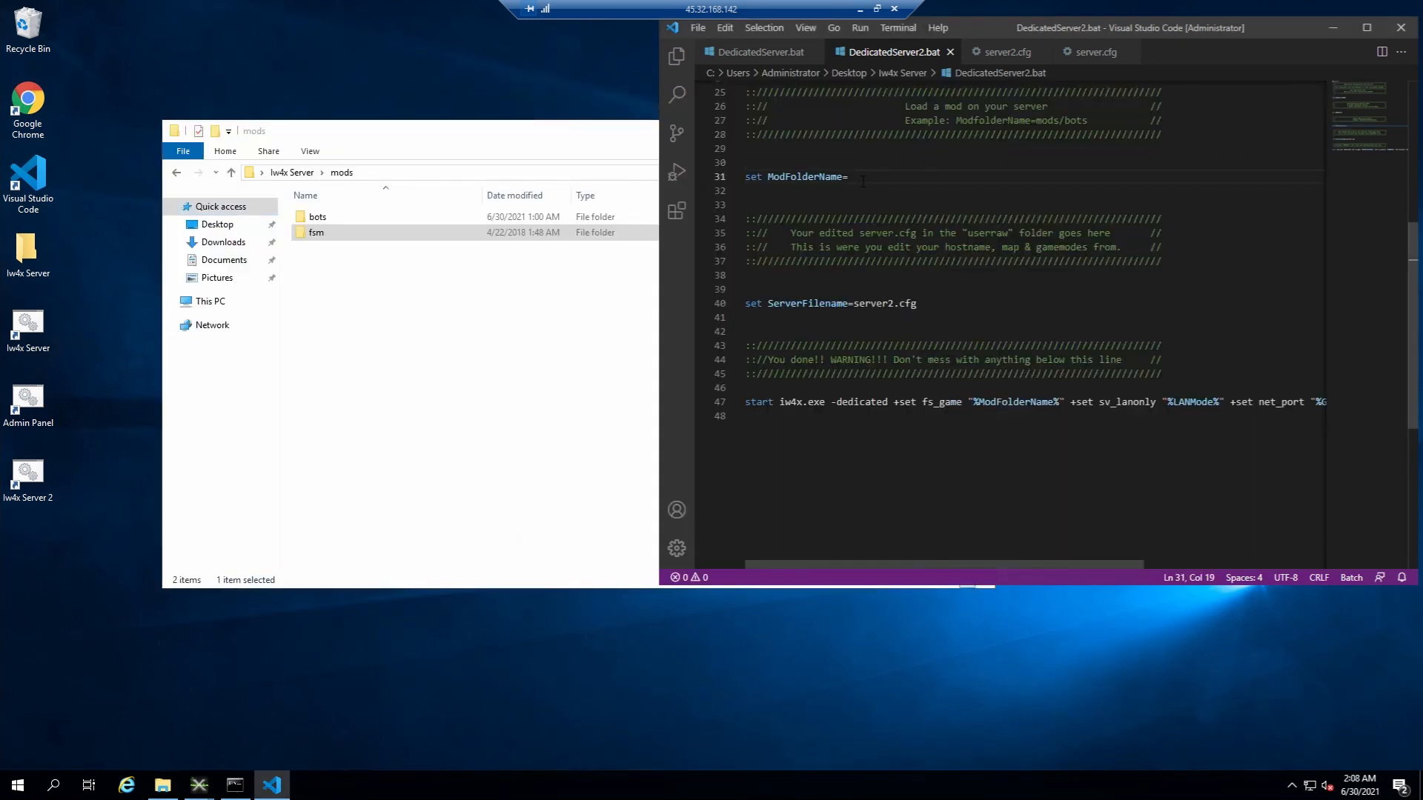
type("mods/")
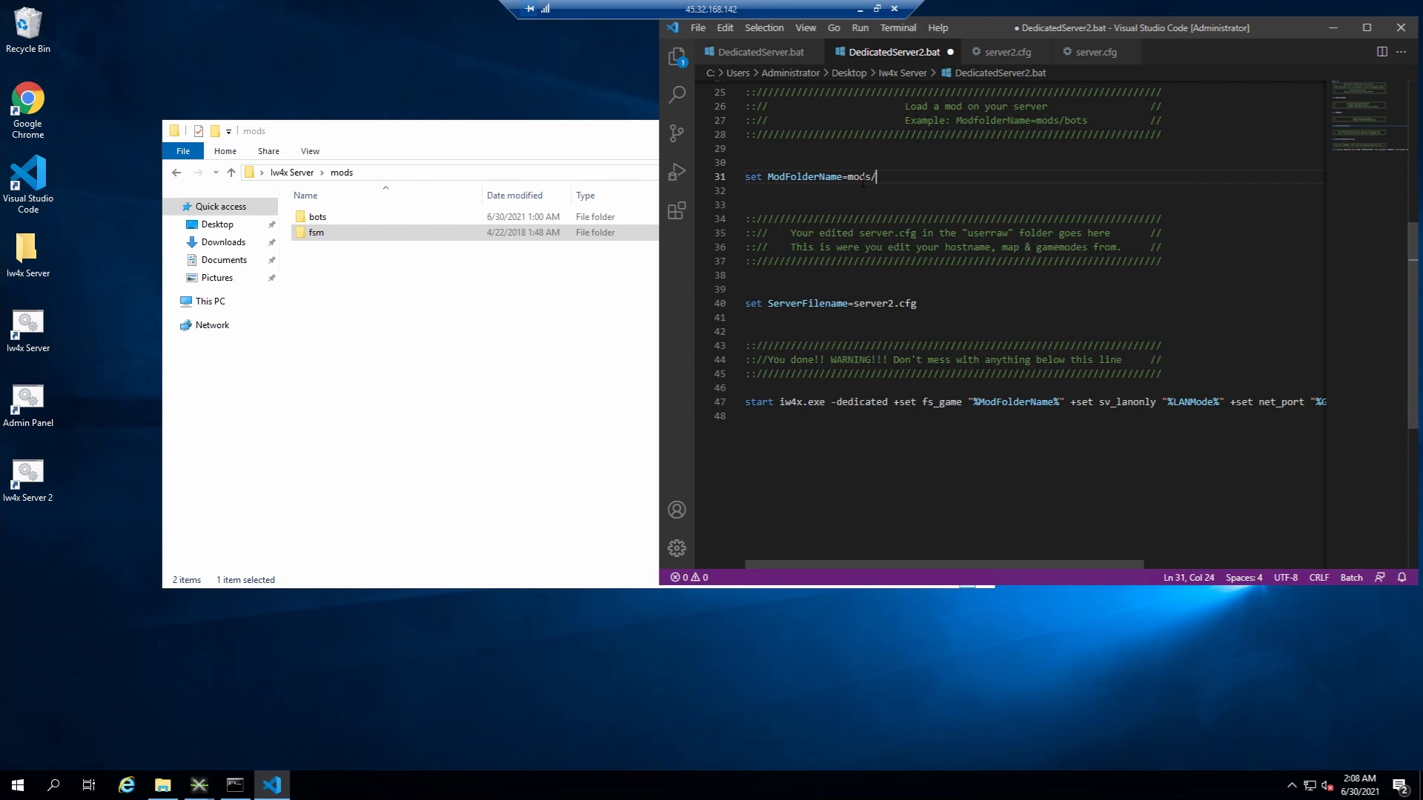
type("fsm")
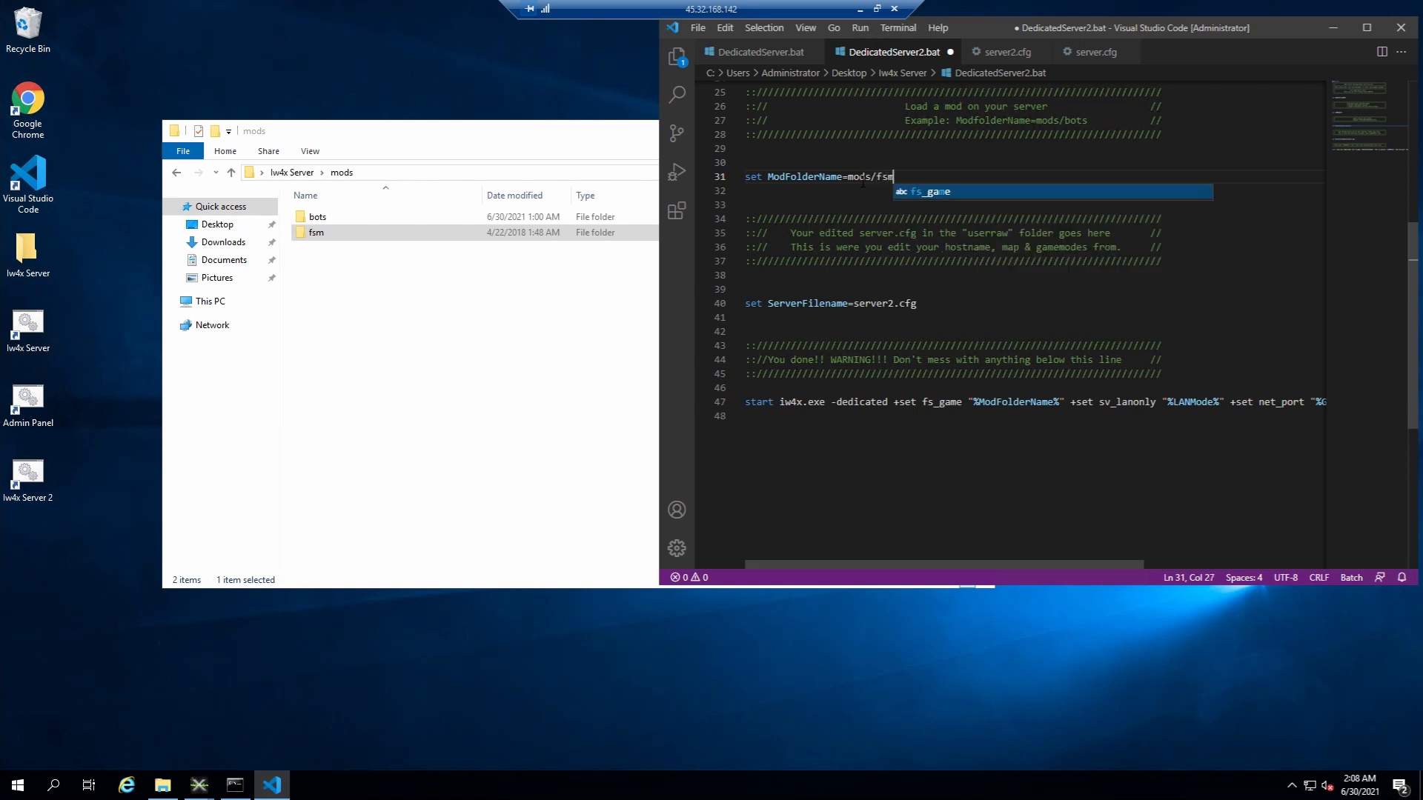
key("ctrl+s")
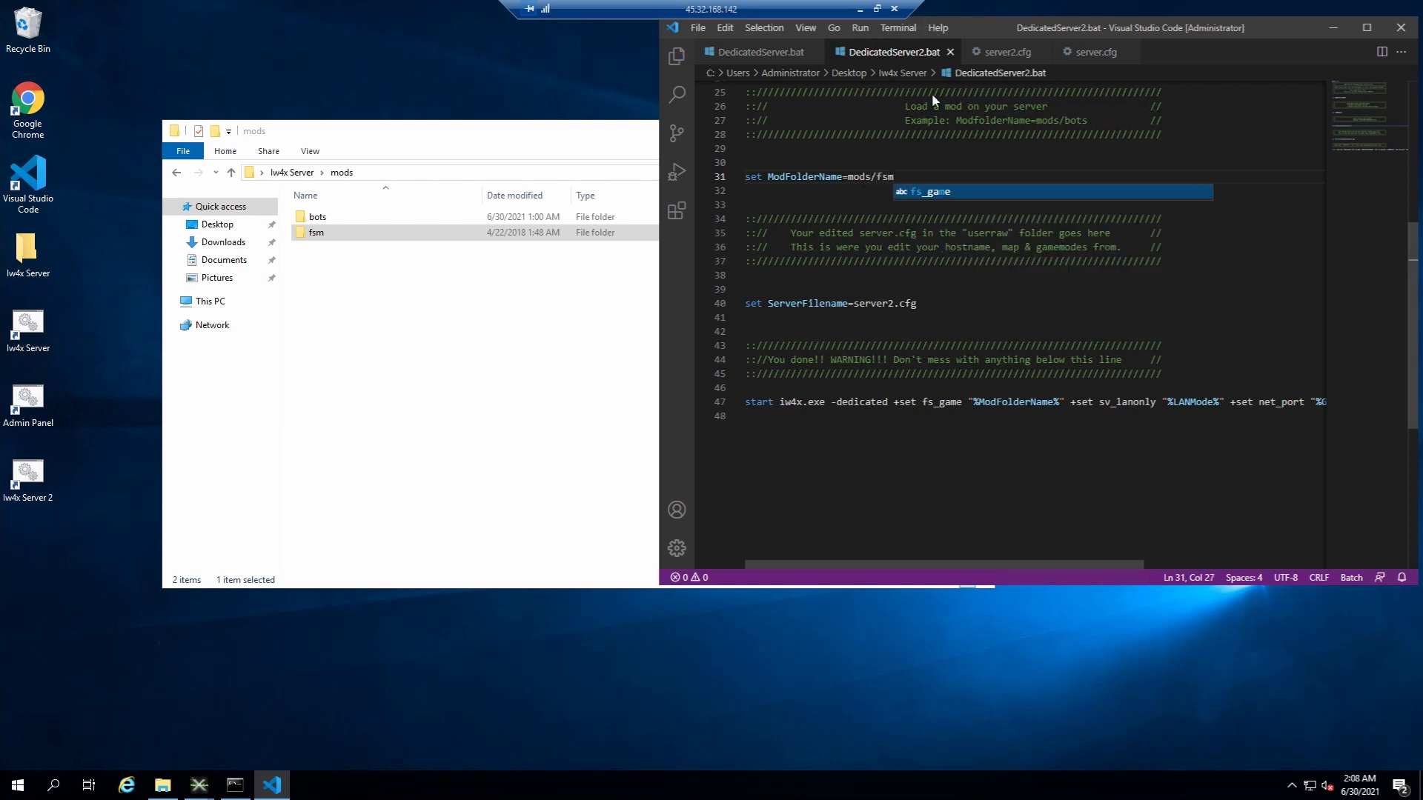
left_click(1401, 27)
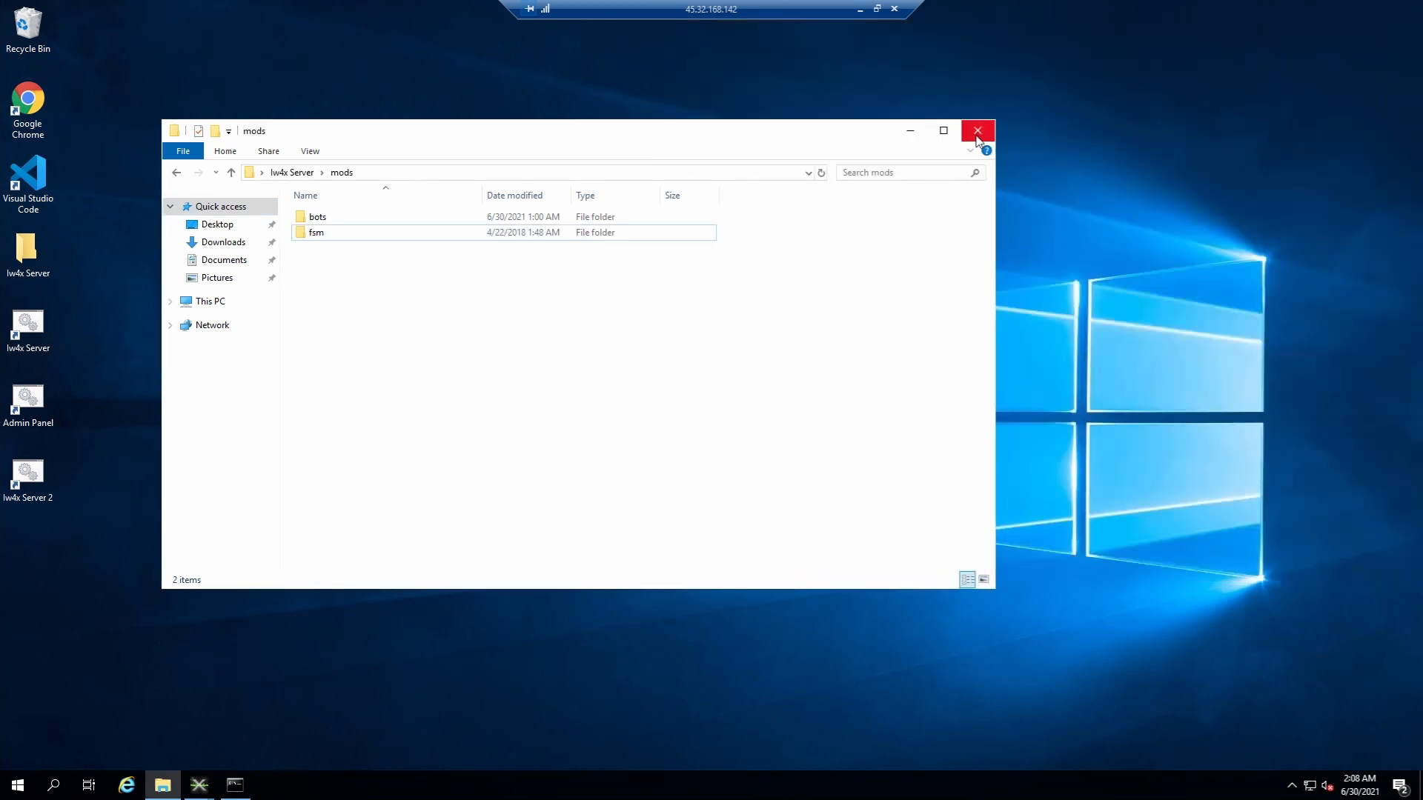
Step: Close the mods folder, shut down the Tutorial #2 console, and restart it via the Iw4x Server 2 shortcut
left_click(978, 129)
mouse_move(207, 780)
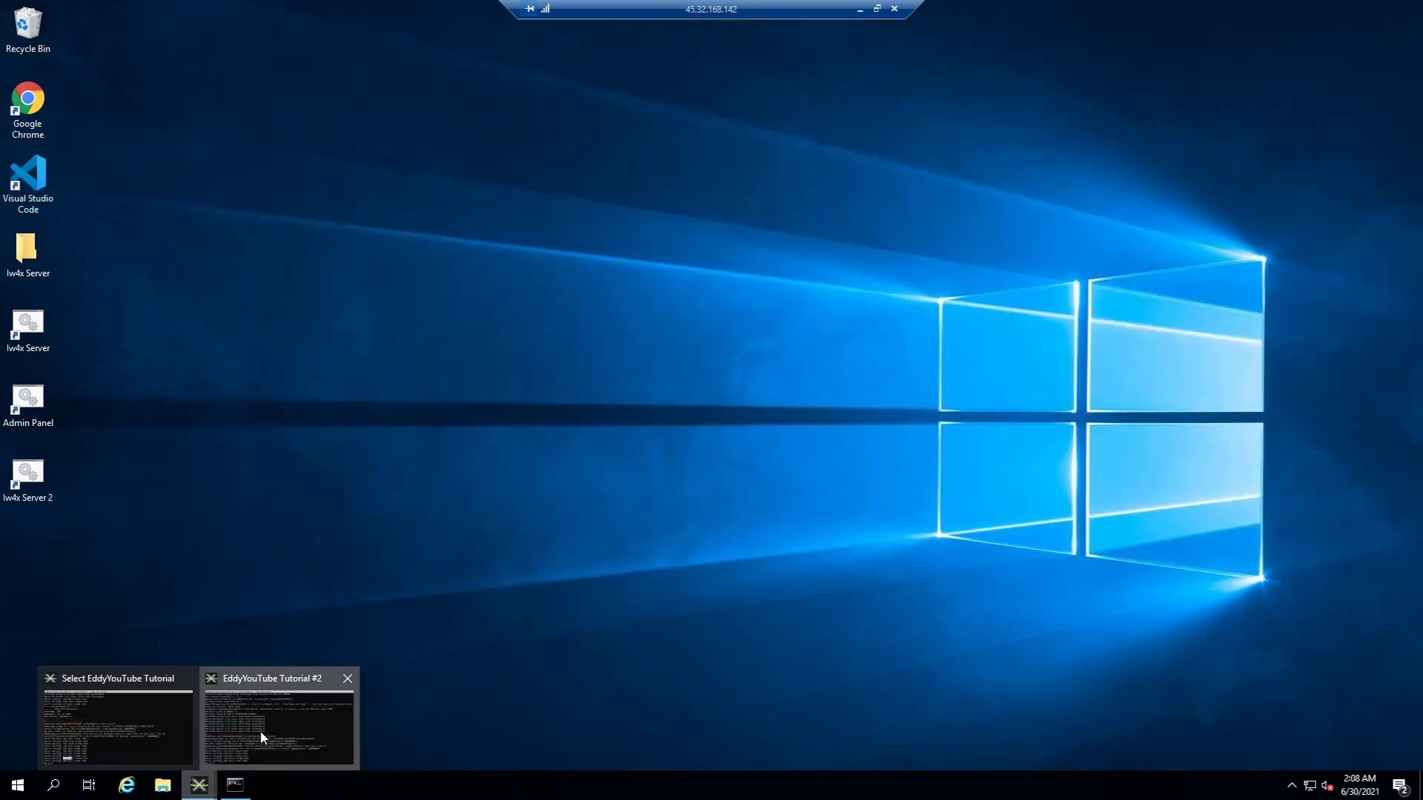
left_click(261, 730)
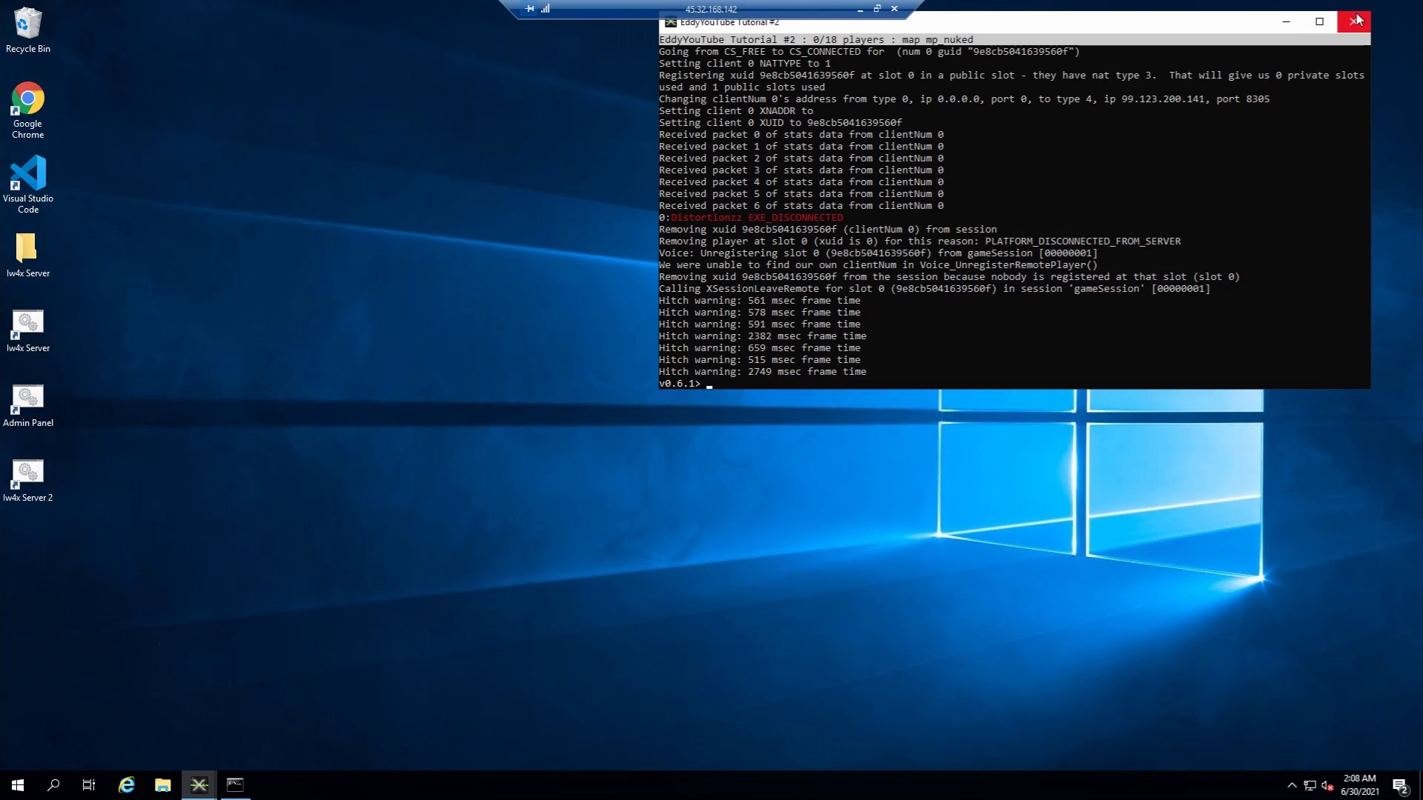
left_click(1357, 23)
double_click(27, 473)
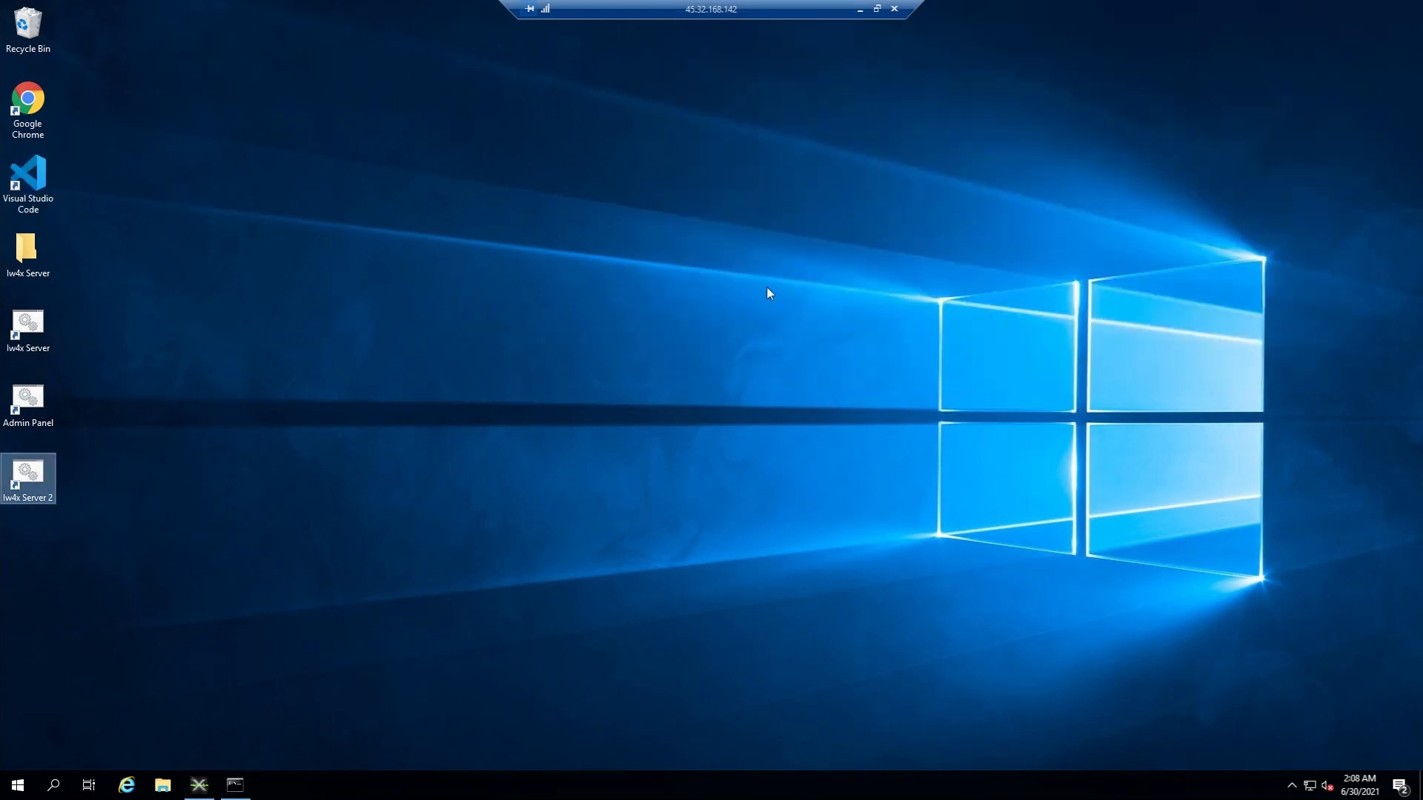
left_click_drag(615, 153, 1136, 329)
Step: Check the IW4MAdmin console picks up Tutorial #2, then minimize Remote Desktop
left_click(245, 787)
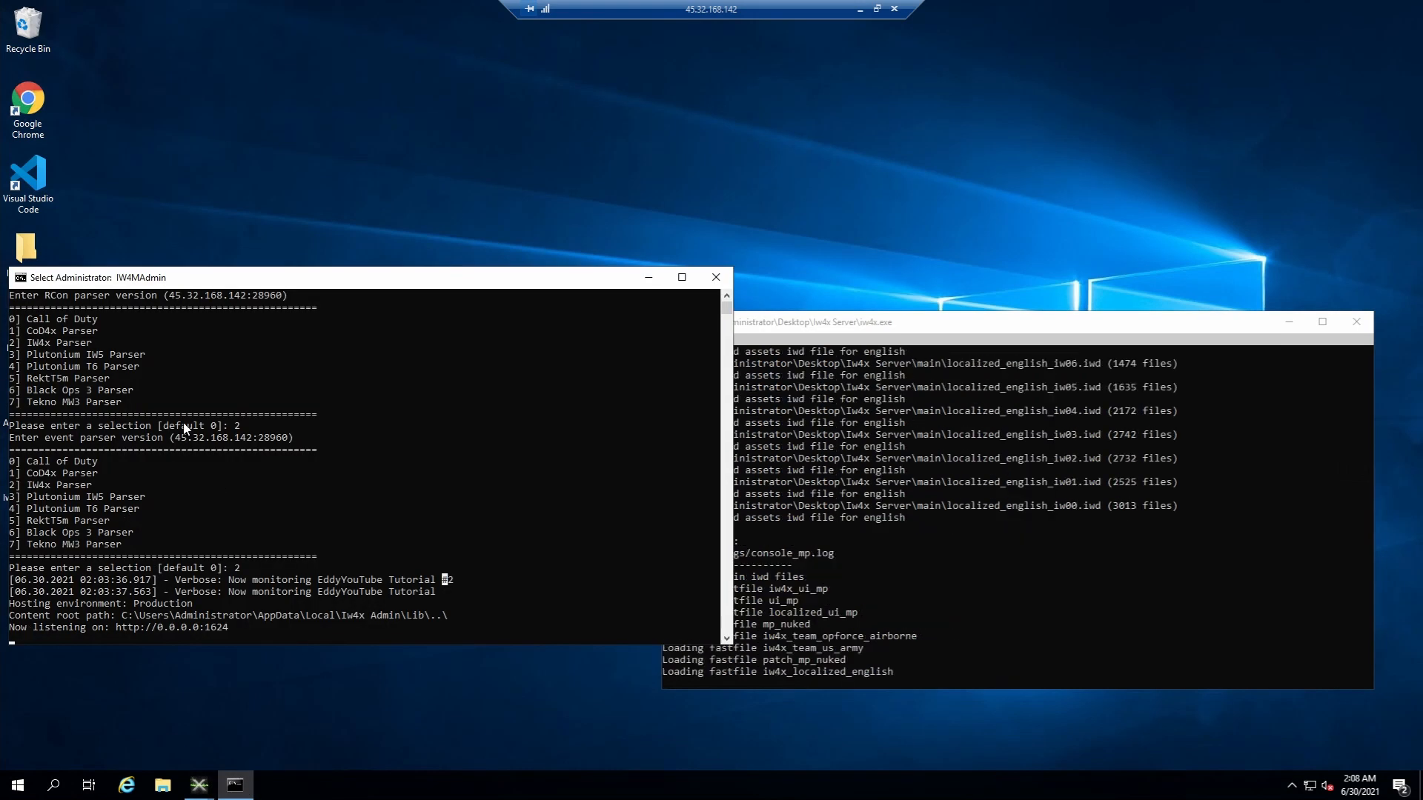
left_click(160, 355)
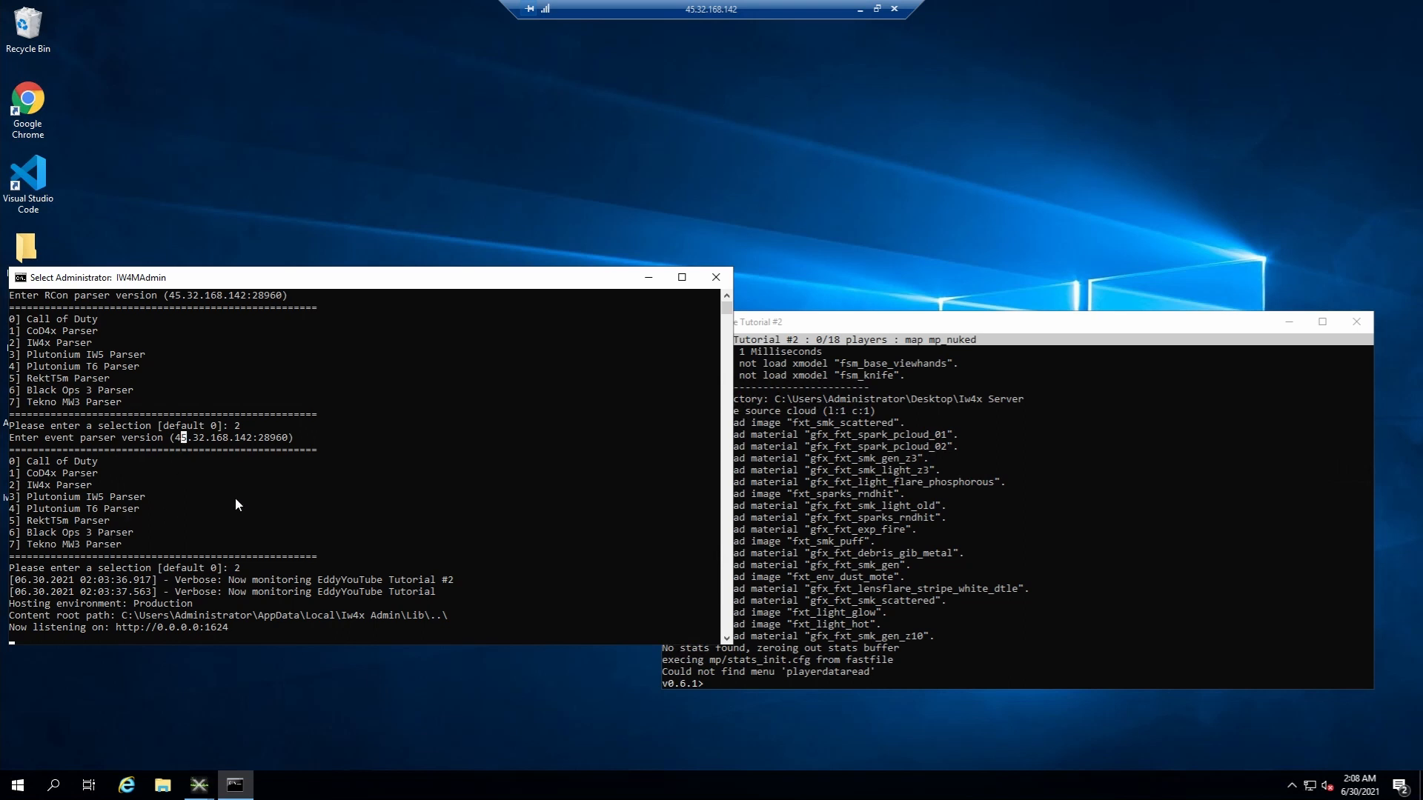
left_click(308, 498)
left_click(386, 472)
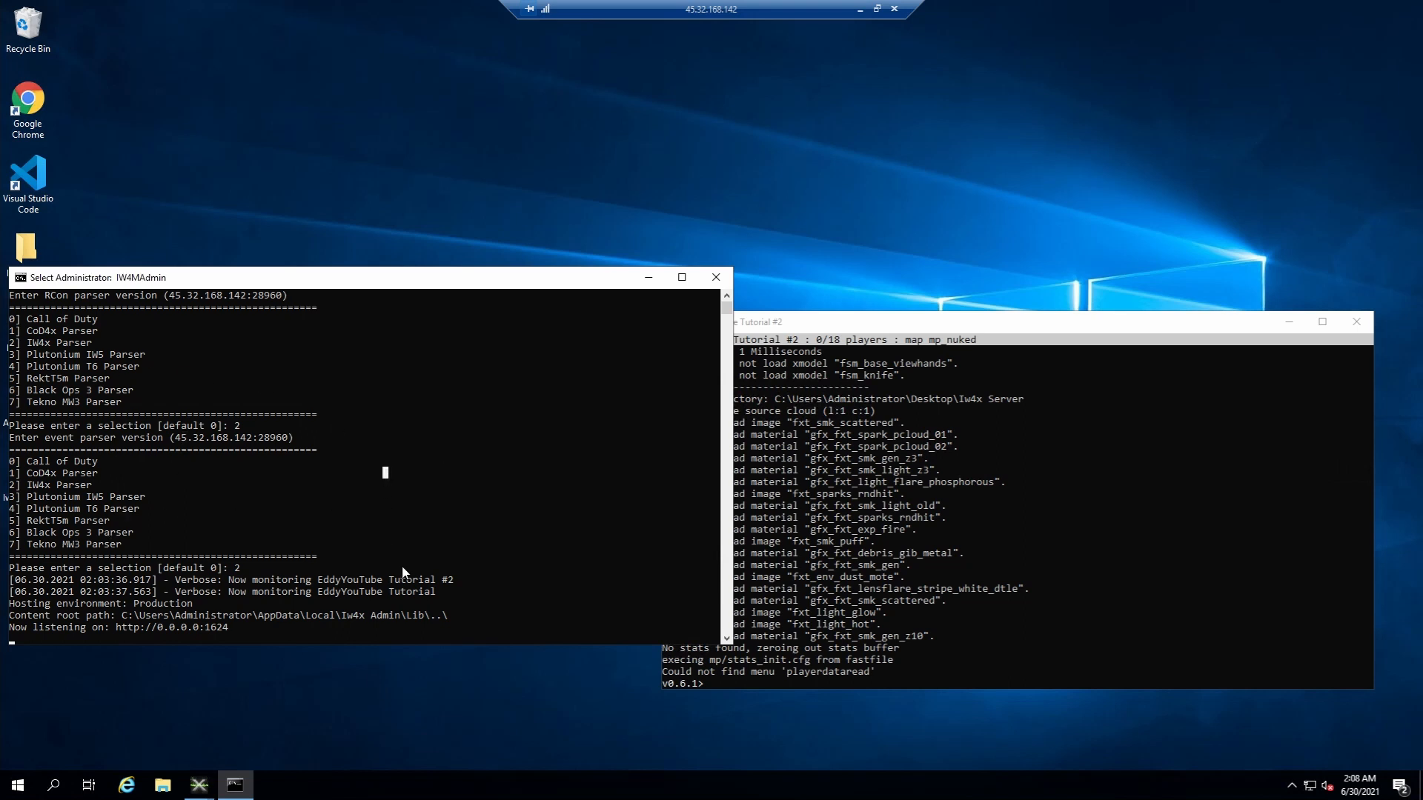
right_click(489, 567)
scroll(489, 567, "down", 2)
scroll(489, 566, "up", 1)
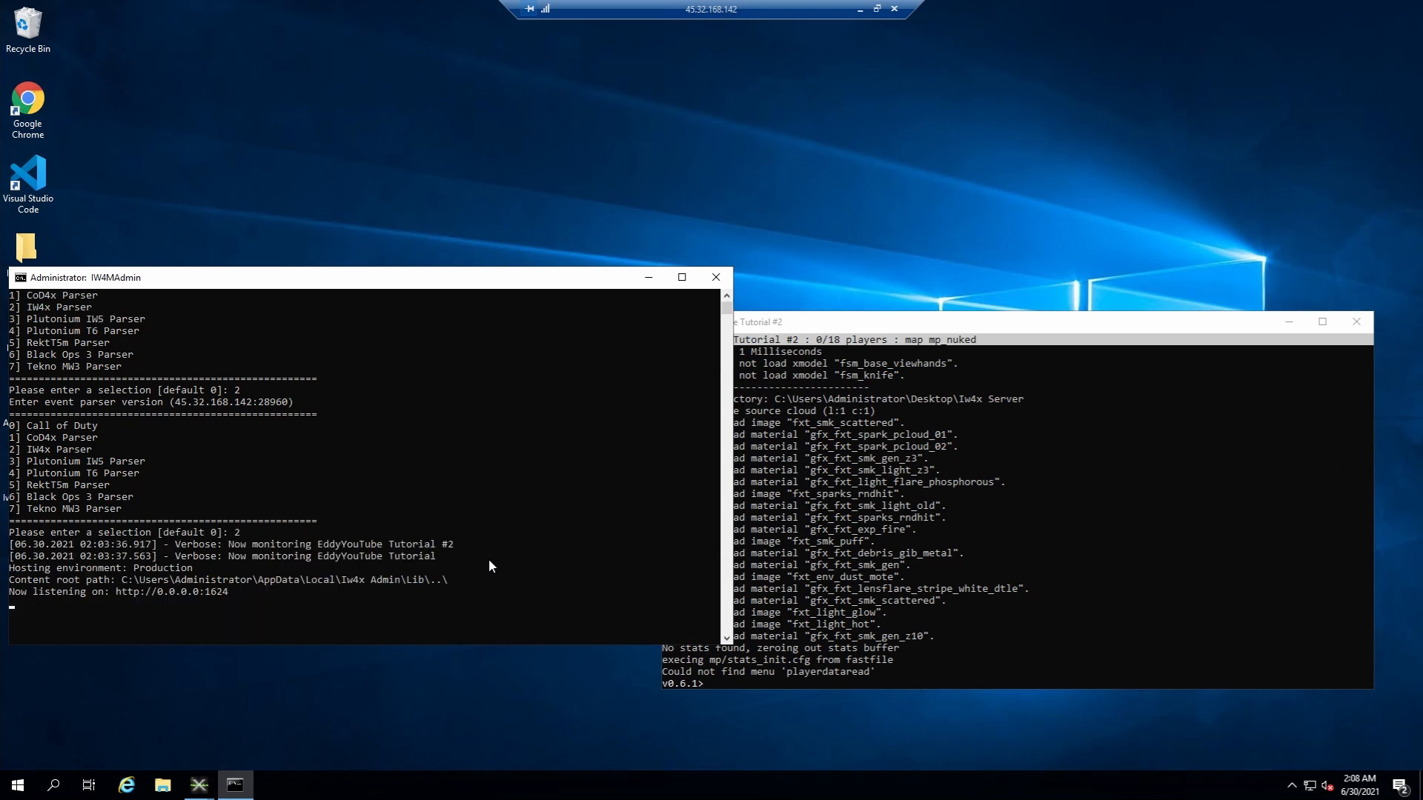
left_click(862, 9)
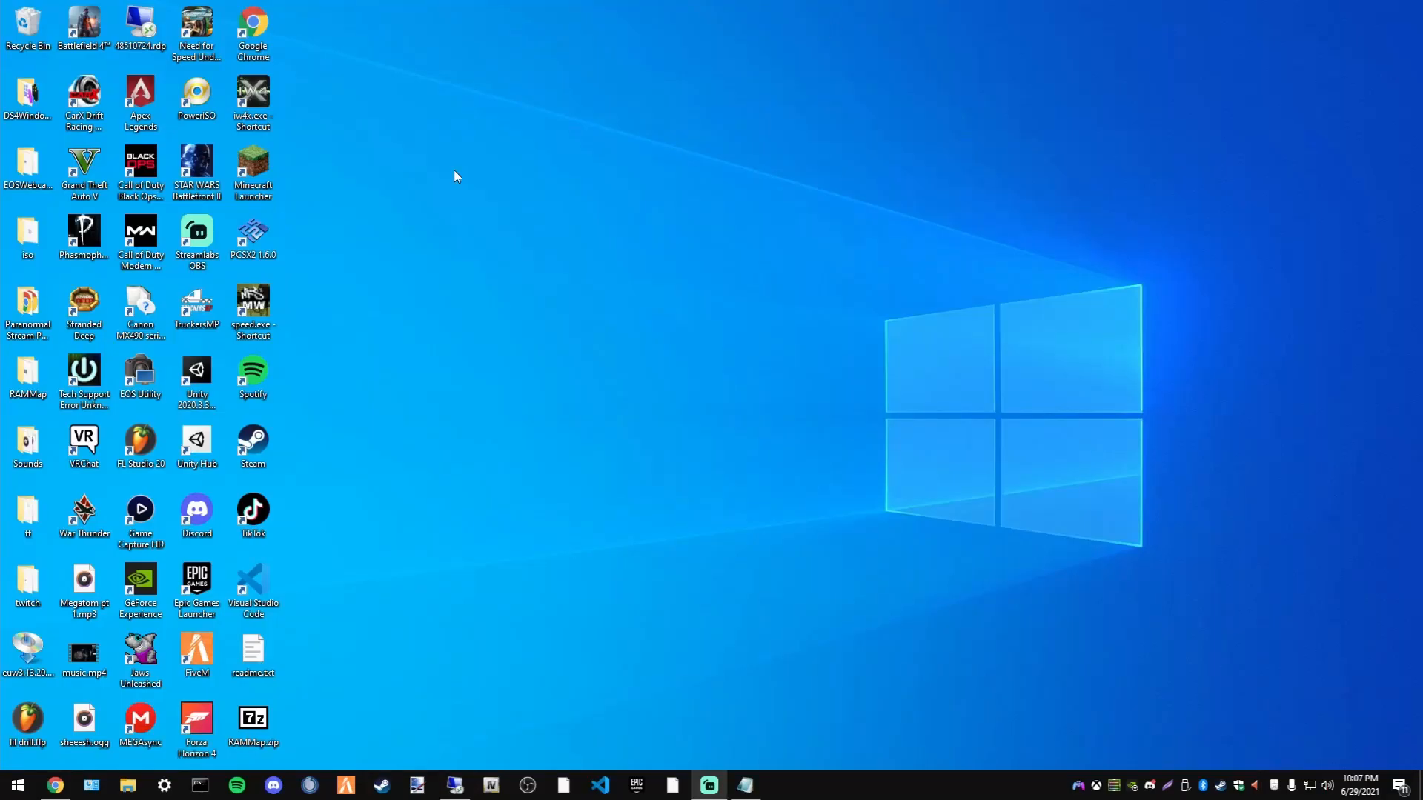
Step: Launch iw4x.exe locally, go to JOIN GAME, and select the Tutorial #2 fsm server
double_click(253, 95)
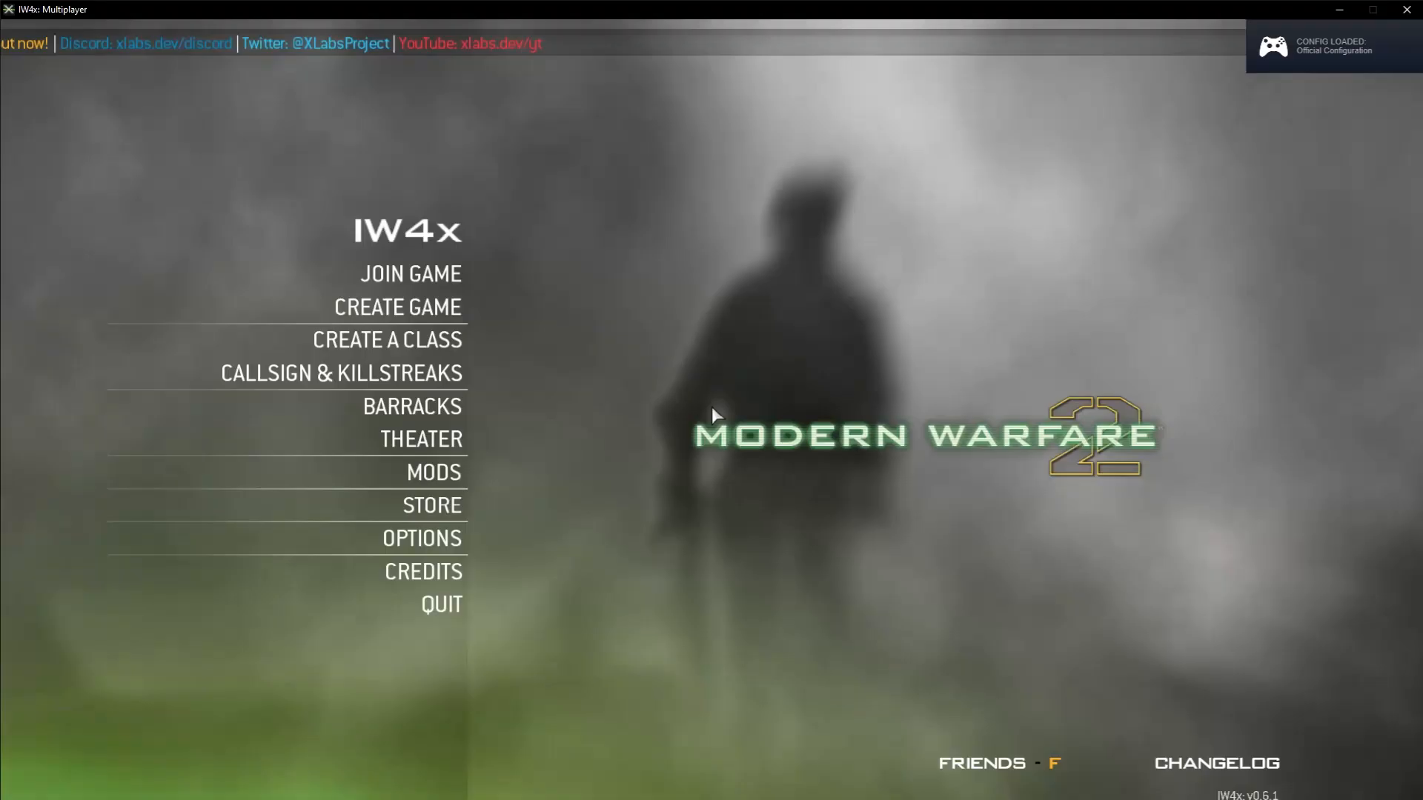
left_click(359, 281)
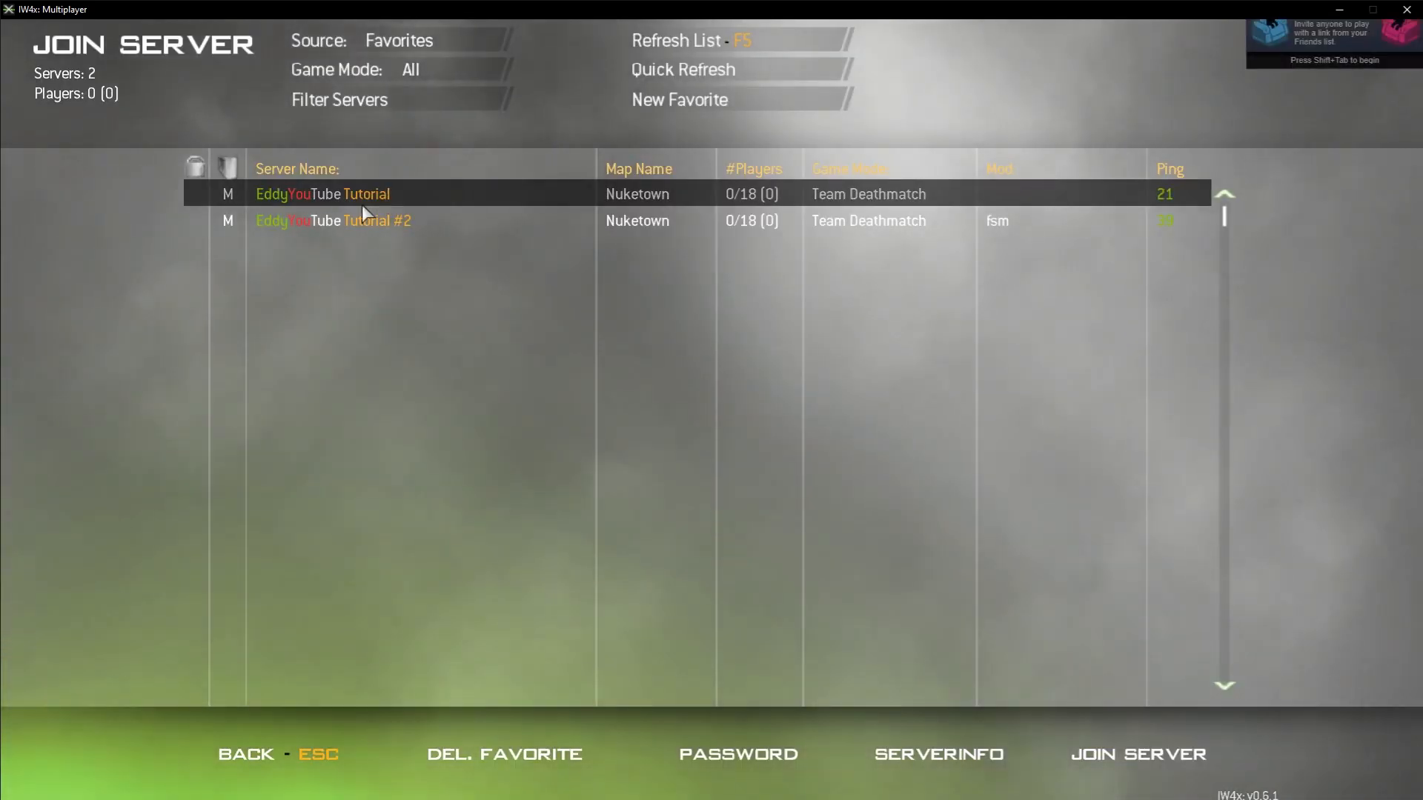
left_click(335, 222)
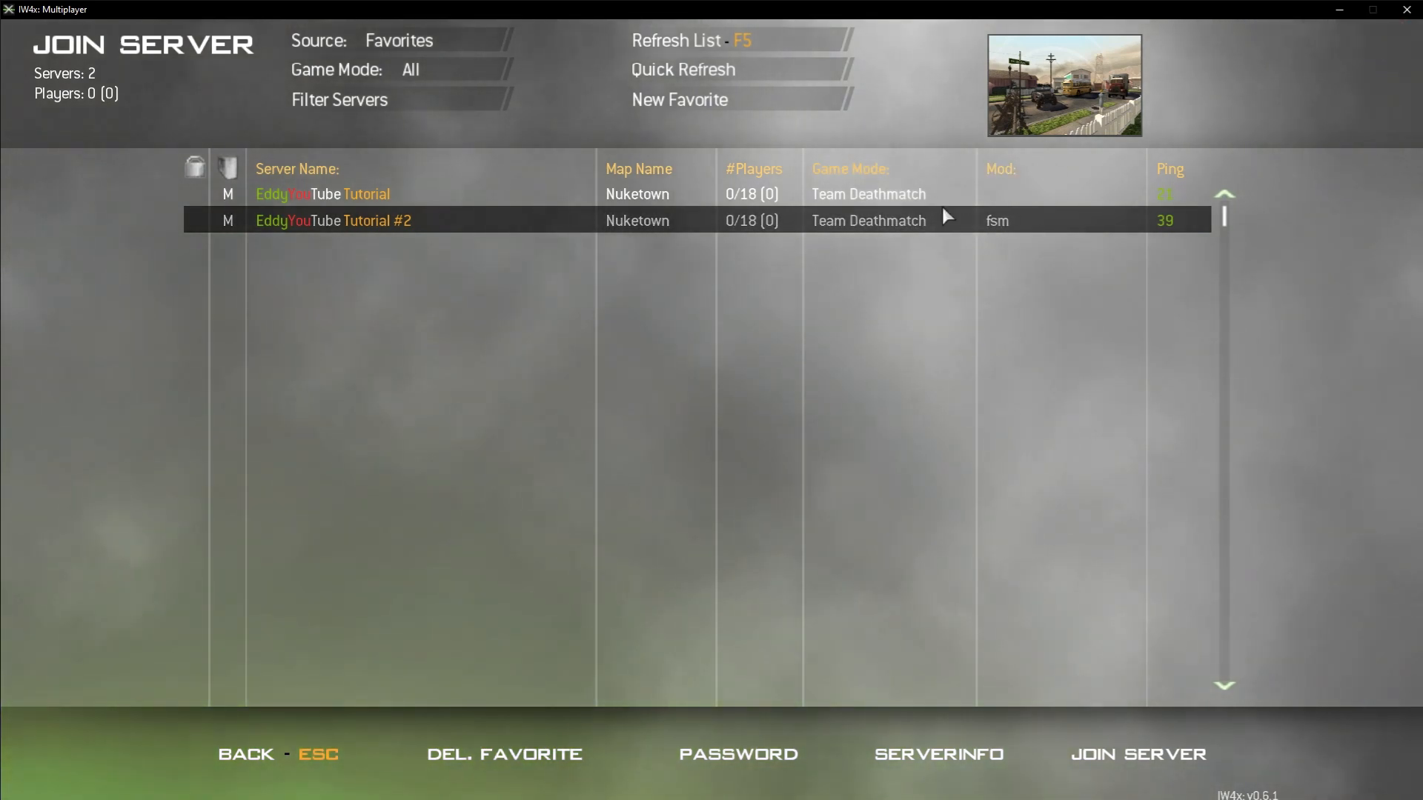
Step: Join Tutorial #2, auto-assign a team, spawn, then switch to Custom Class 1
double_click(990, 220)
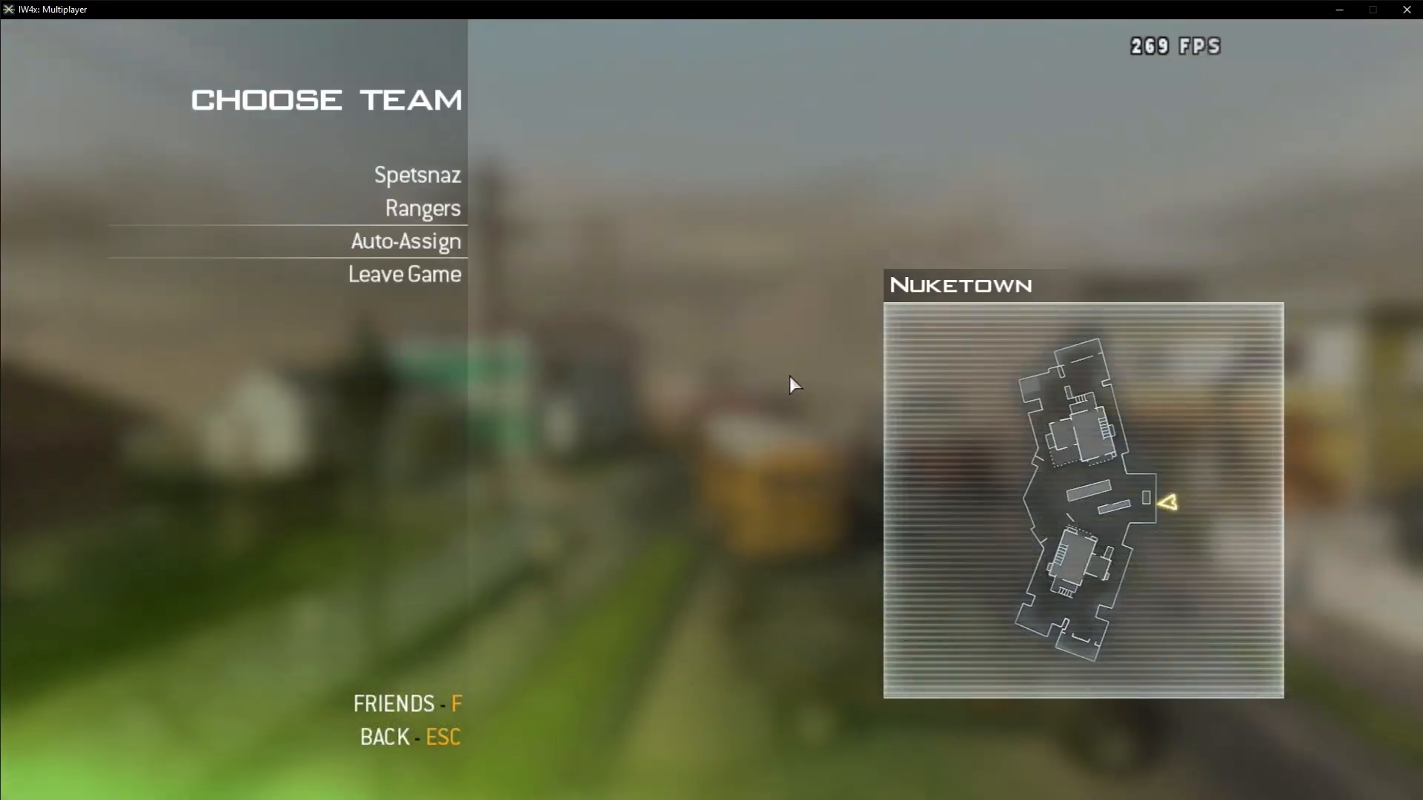
left_click(415, 241)
left_click(393, 340)
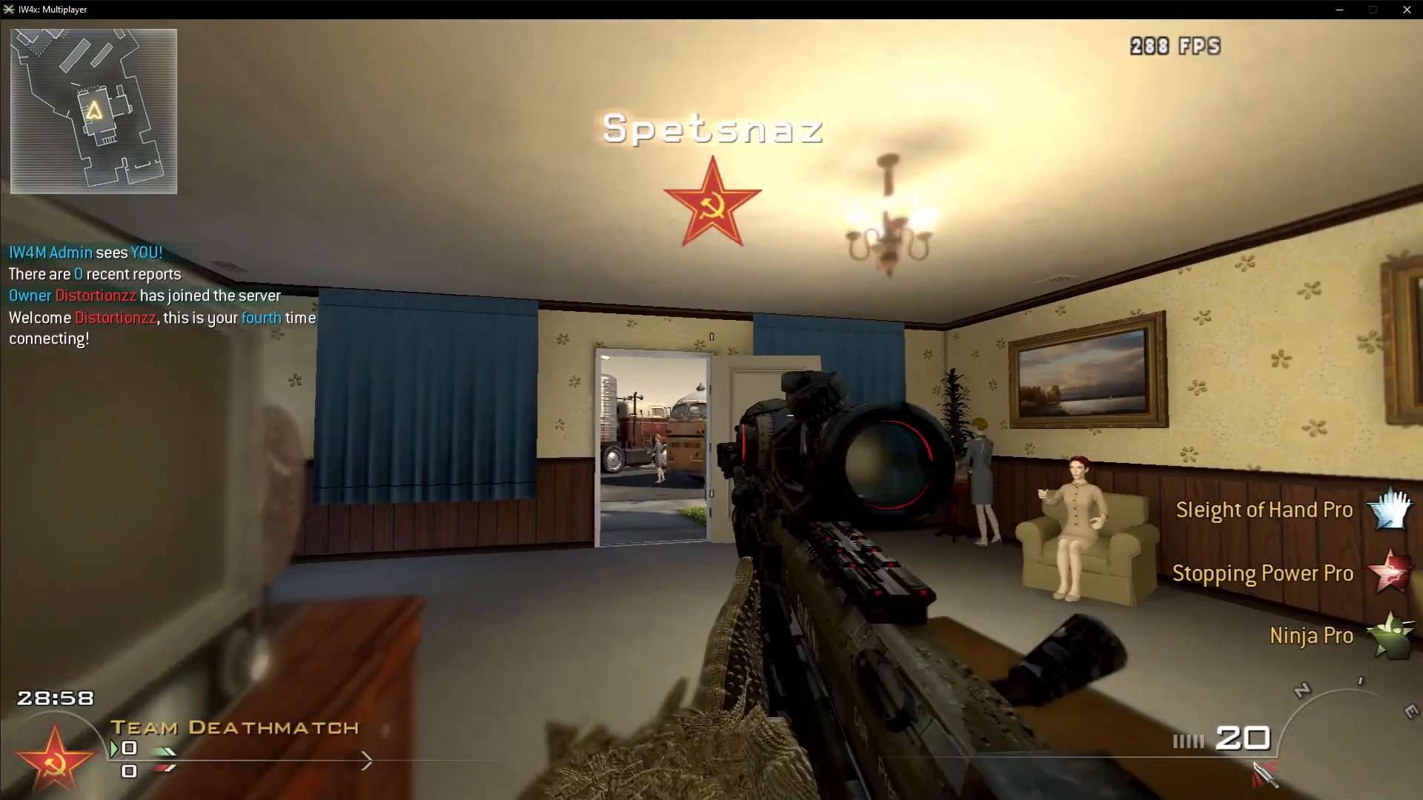
key("Escape")
left_click(428, 148)
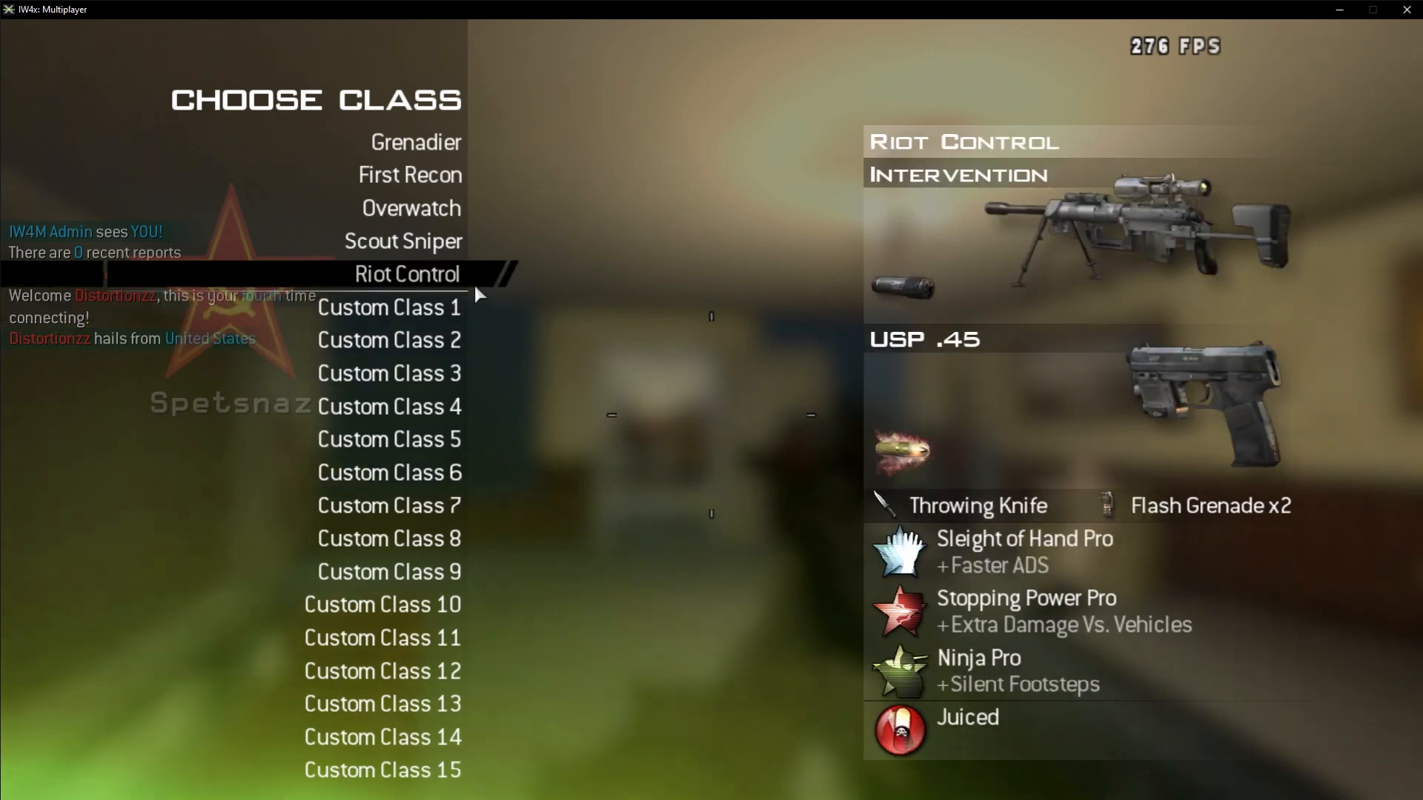
left_click(465, 315)
Step: Test the custom sniper: fire a shot, scope onto mannequins, and reload before entering the truck
key("w")
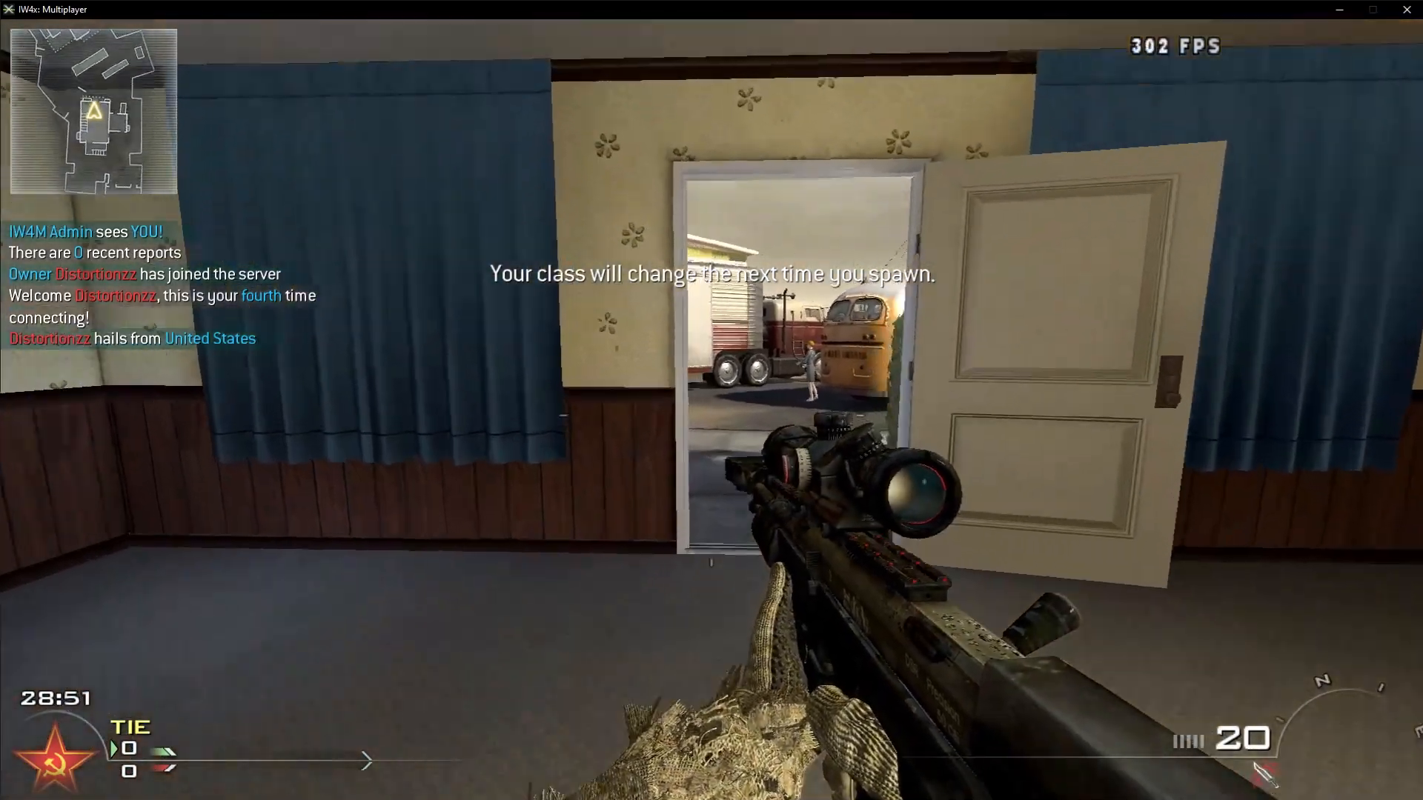
key("w")
right_click(711, 415)
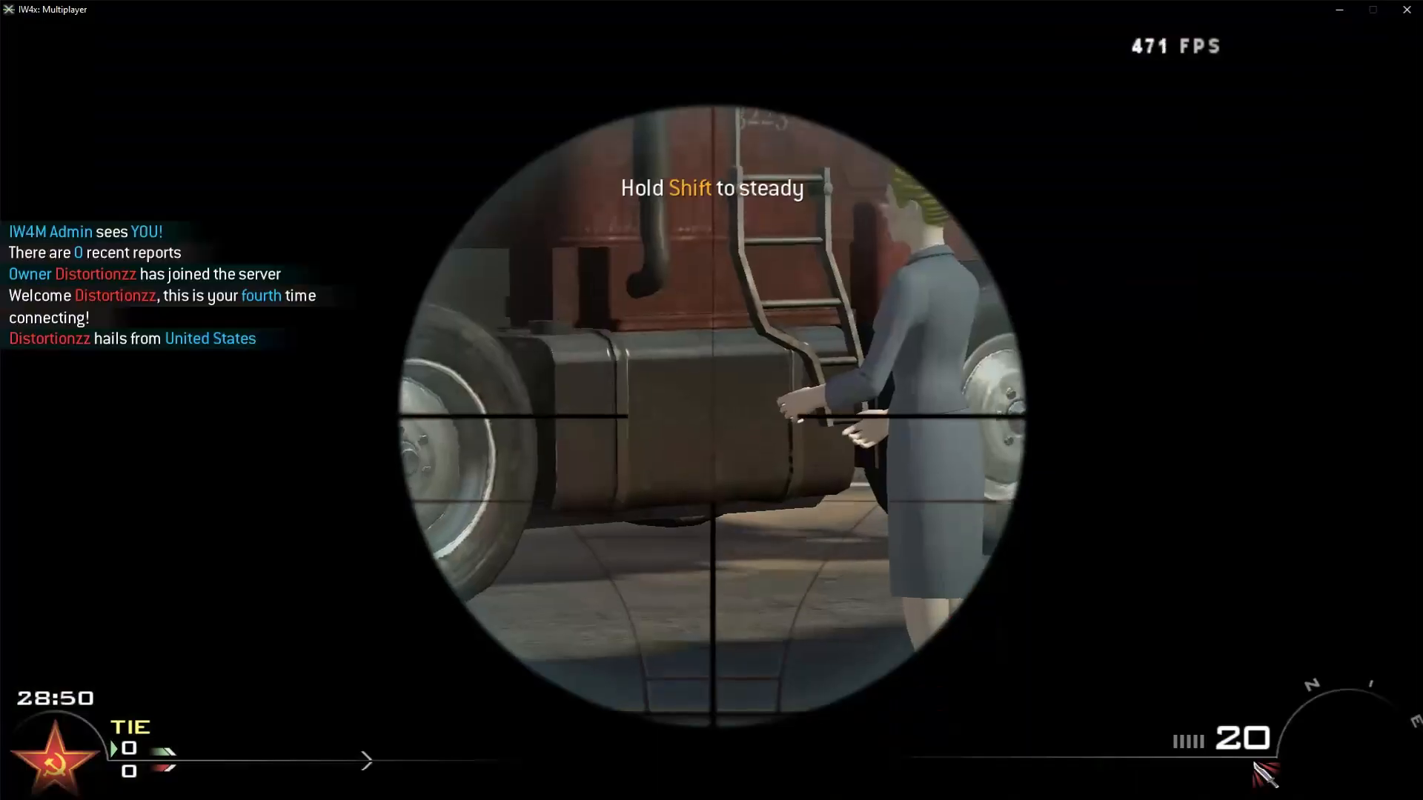
left_click(711, 415)
key("w")
right_click(712, 410)
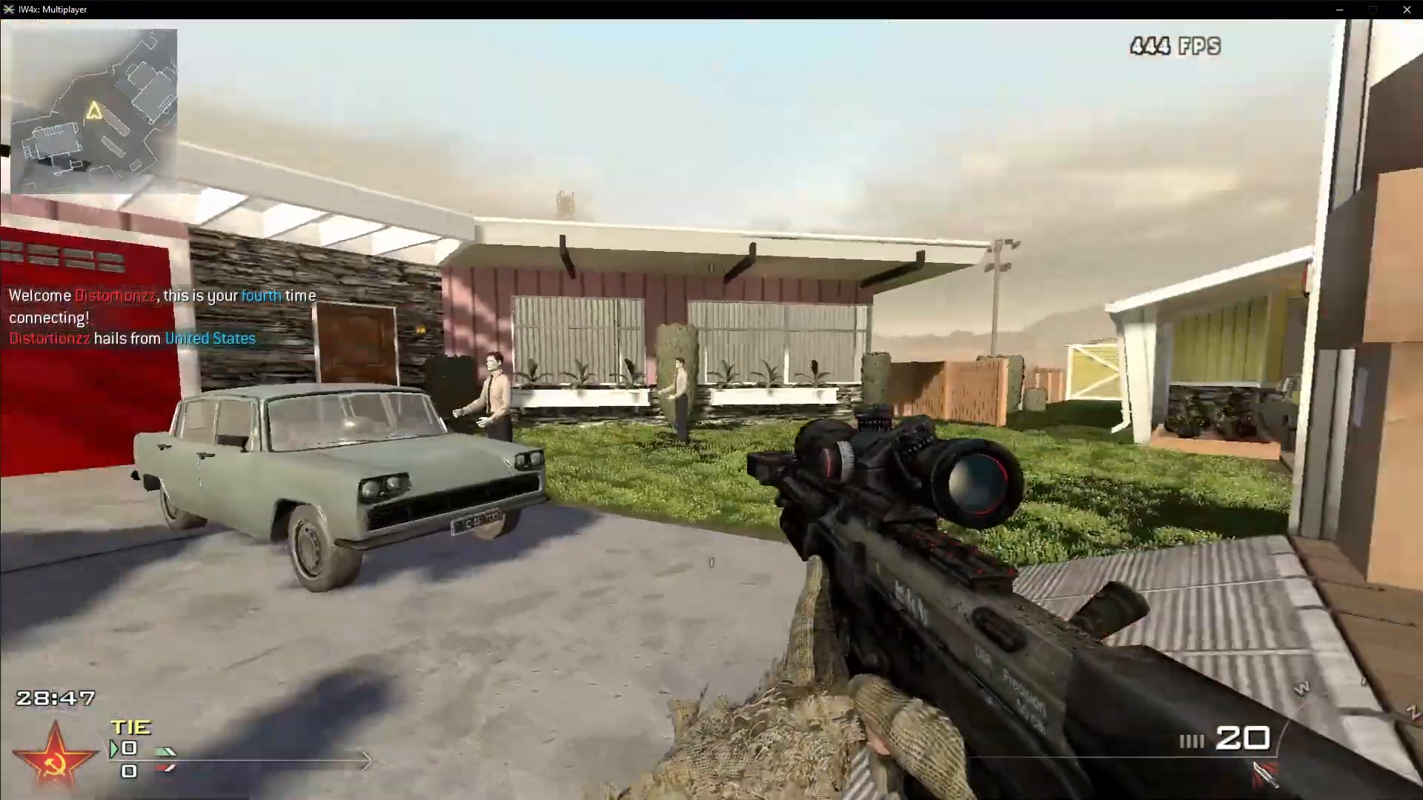
right_click(712, 415)
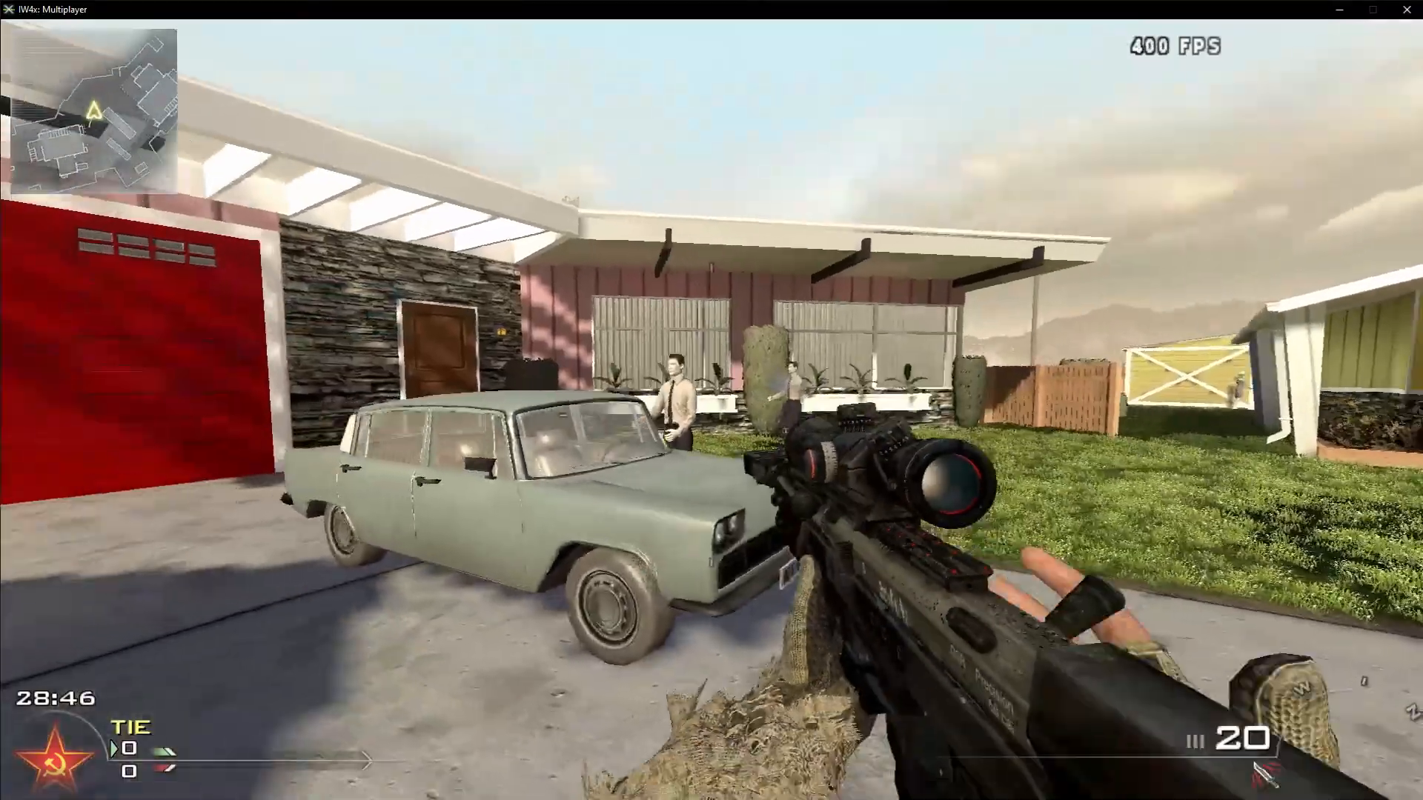
key("w")
key("w")
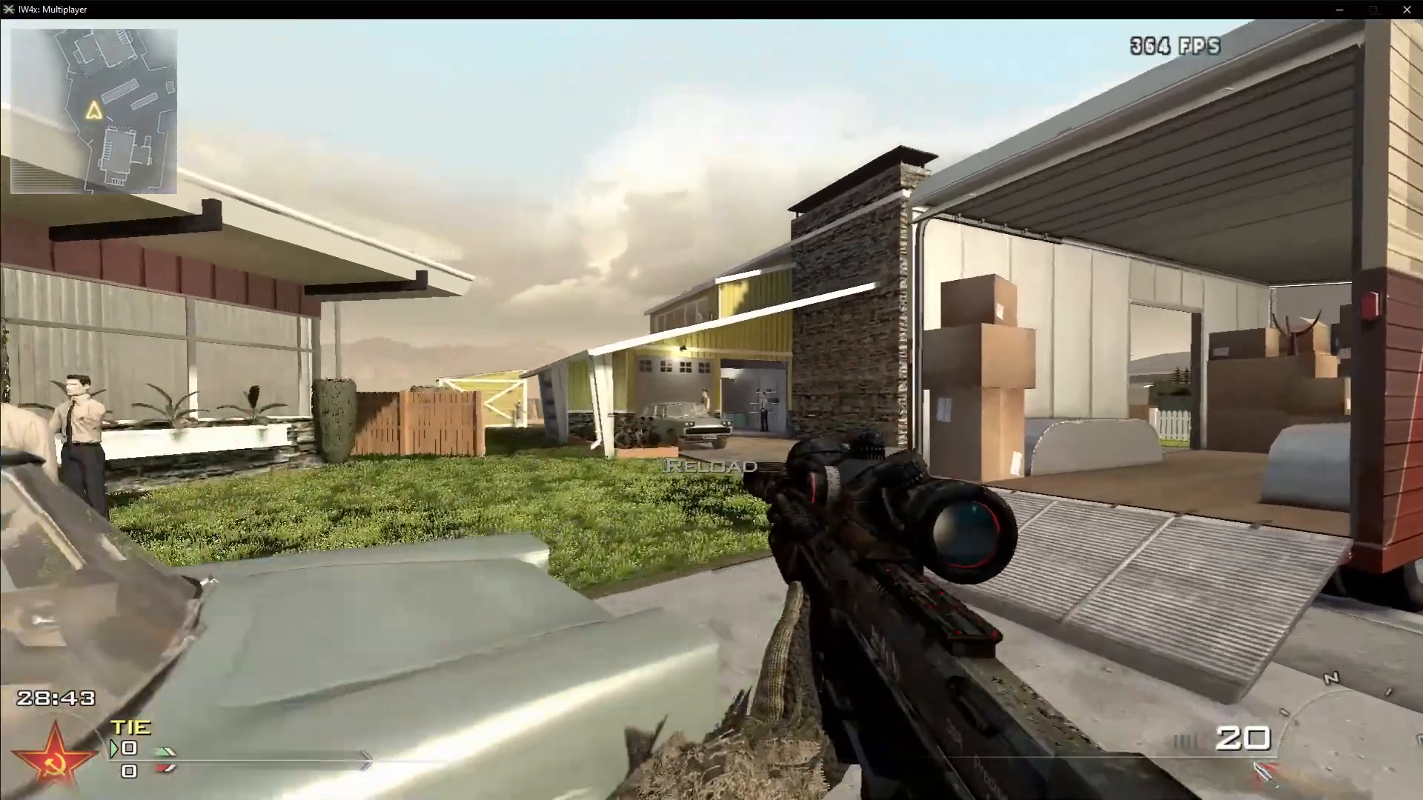
right_click(711, 400)
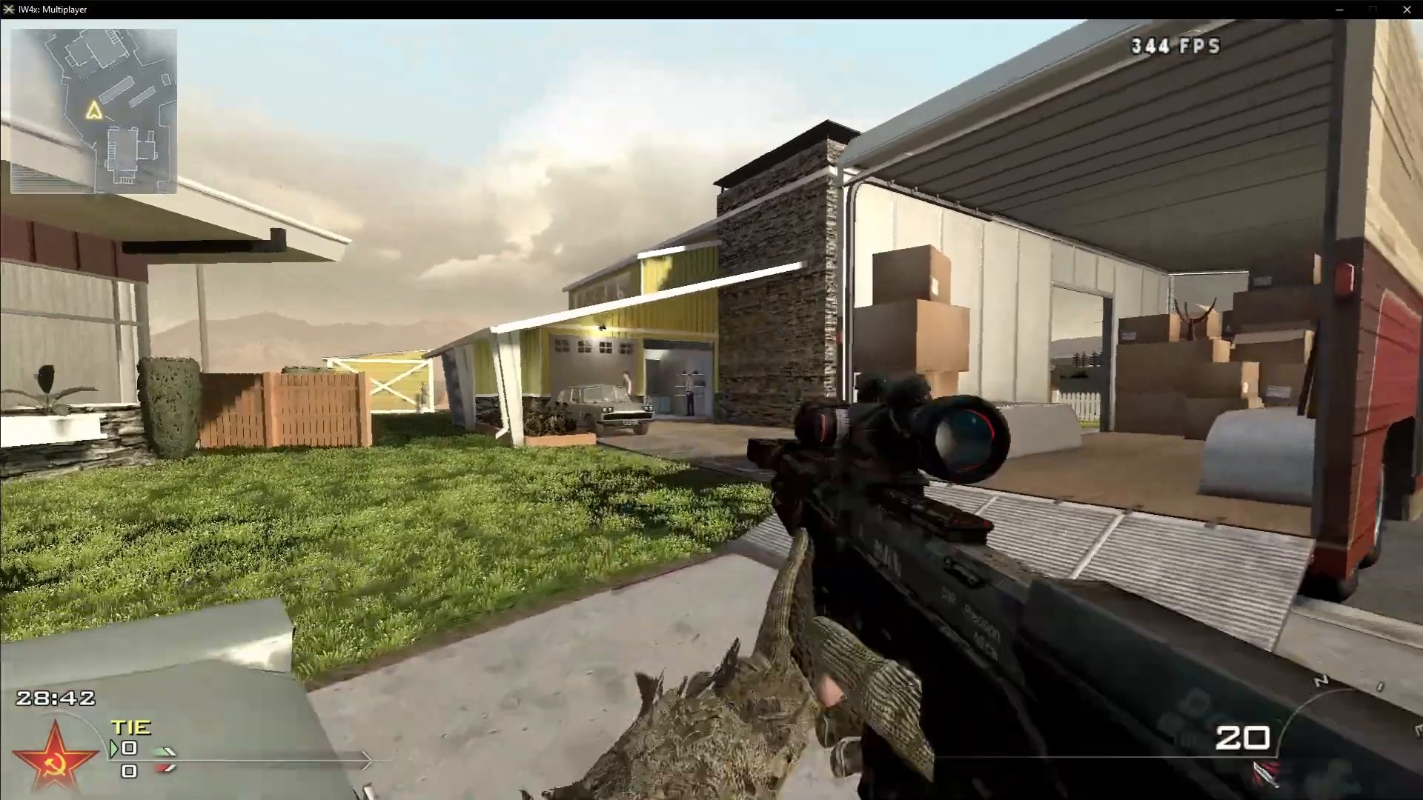
key("r")
key("w")
key("w")
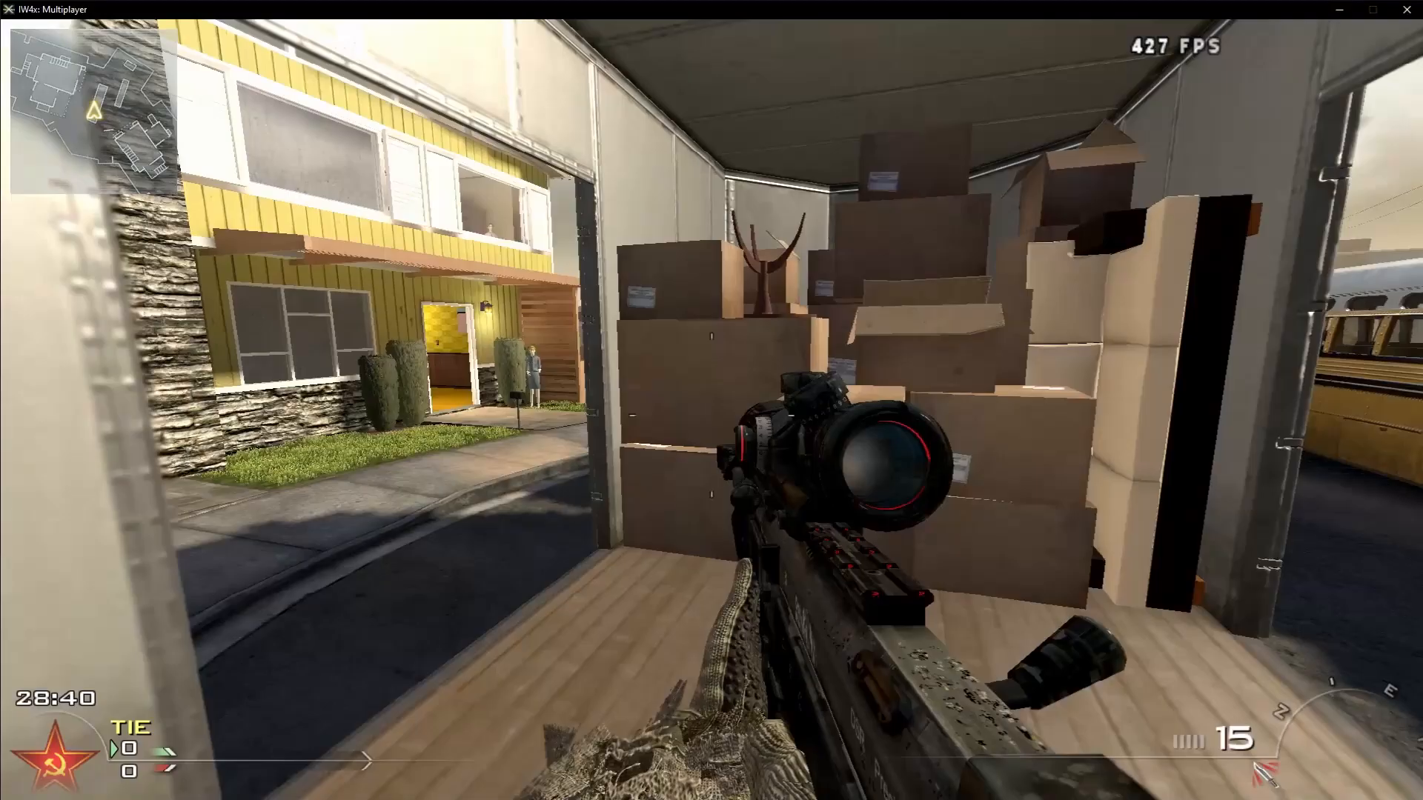
key("alt+Tab")
key("alt+Tab")
key("alt+Tab")
key("alt+Tab")
key("alt+Tab")
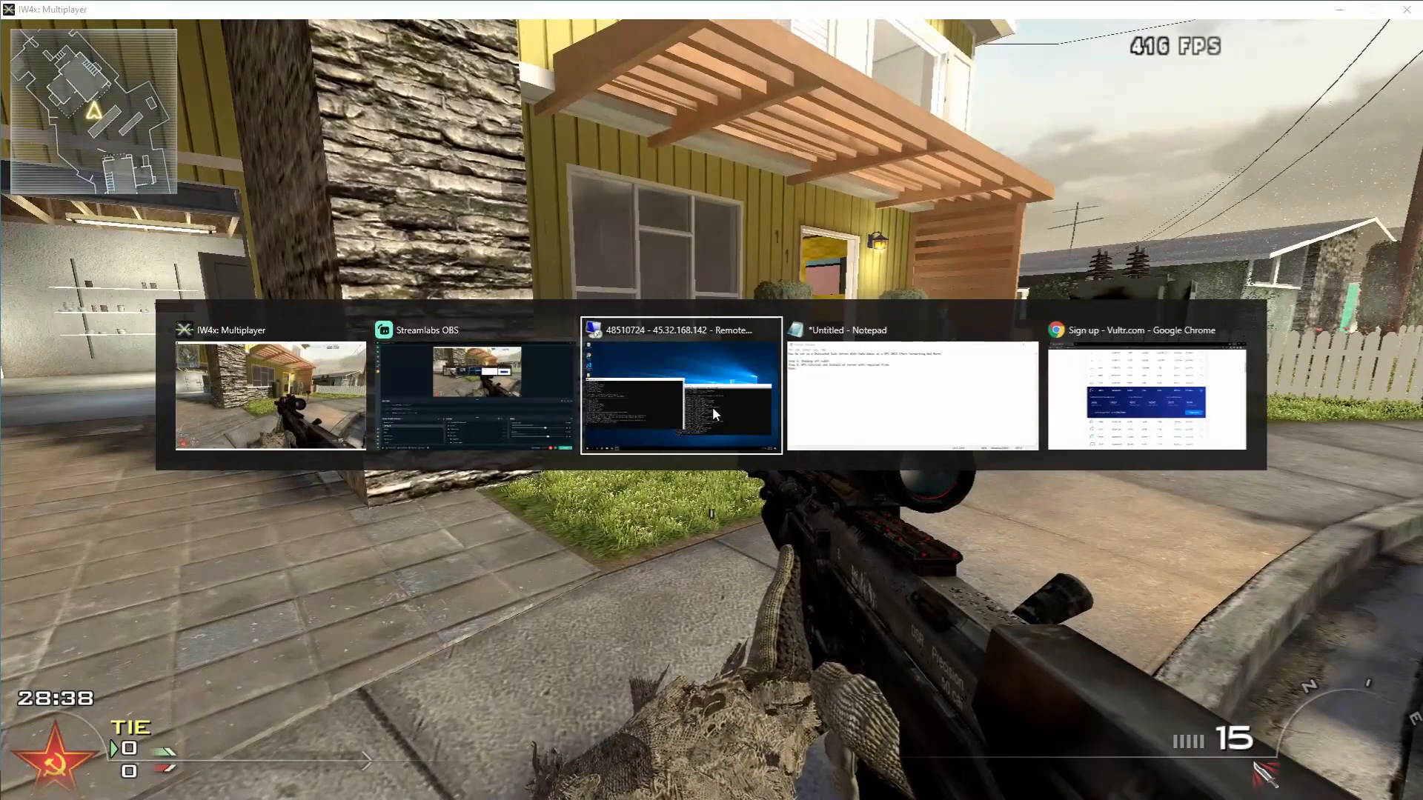
Step: Launch Chrome on the server and reopen the Iw4x Custom Sniper Weapon Mod Release page from history
key("alt+Tab")
key("alt+Tab")
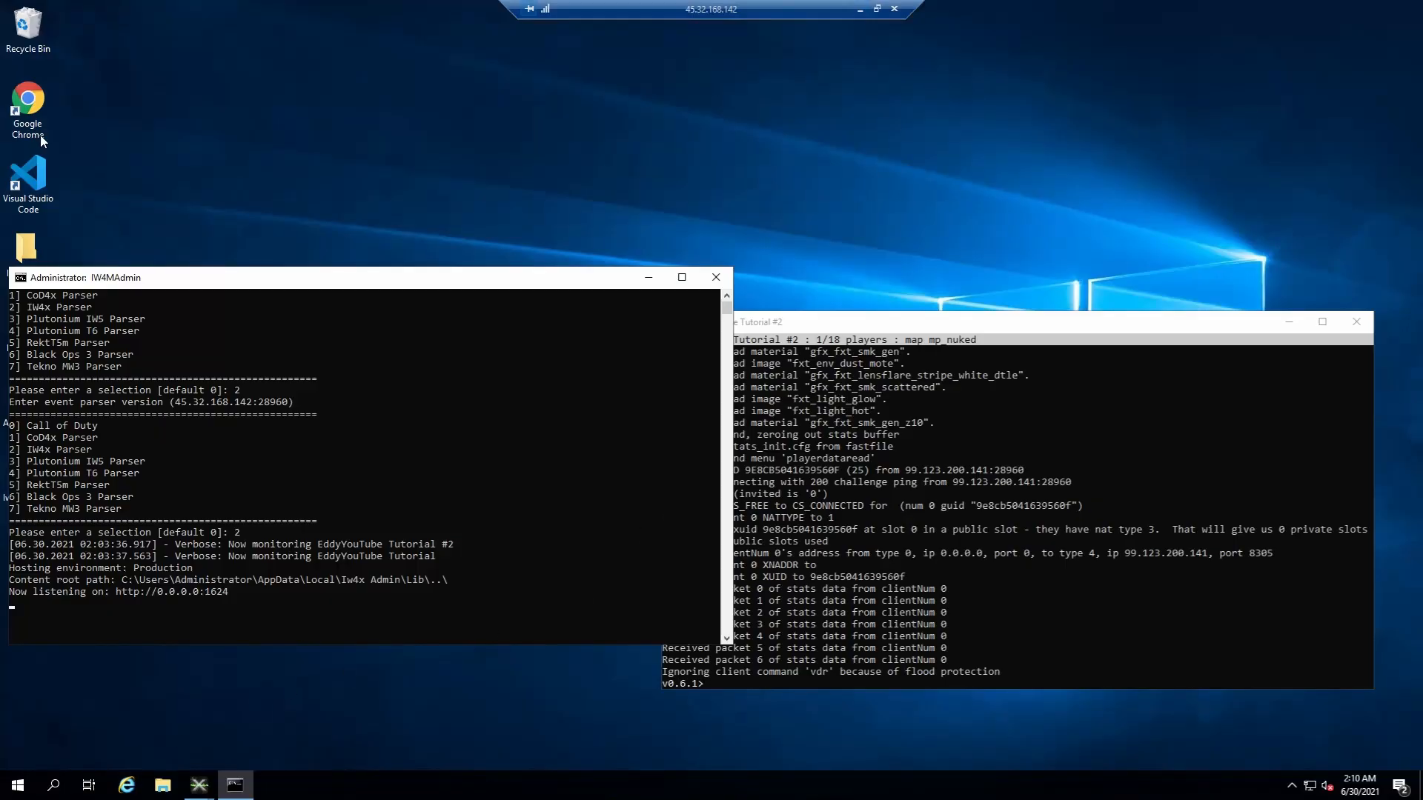
double_click(33, 107)
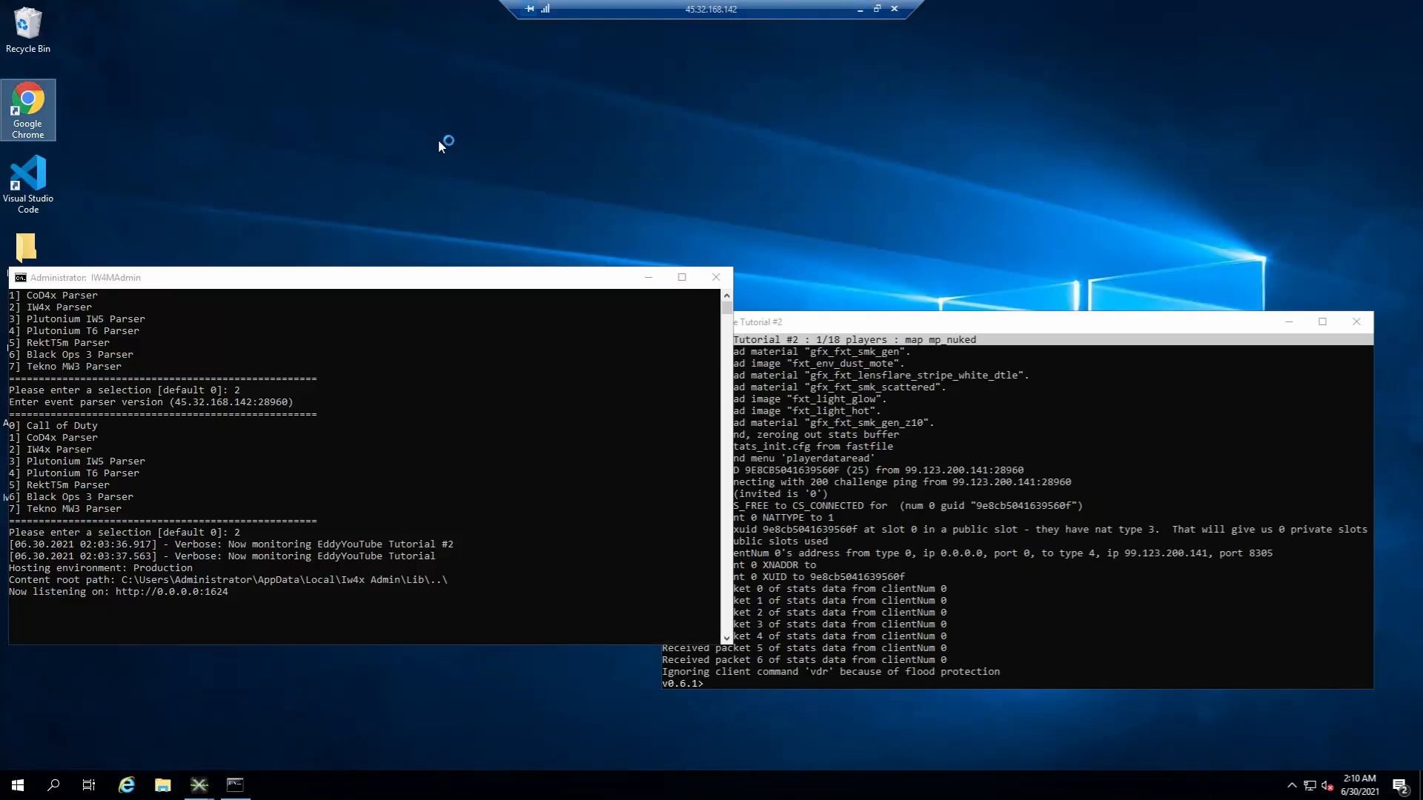
key("ctrl+h")
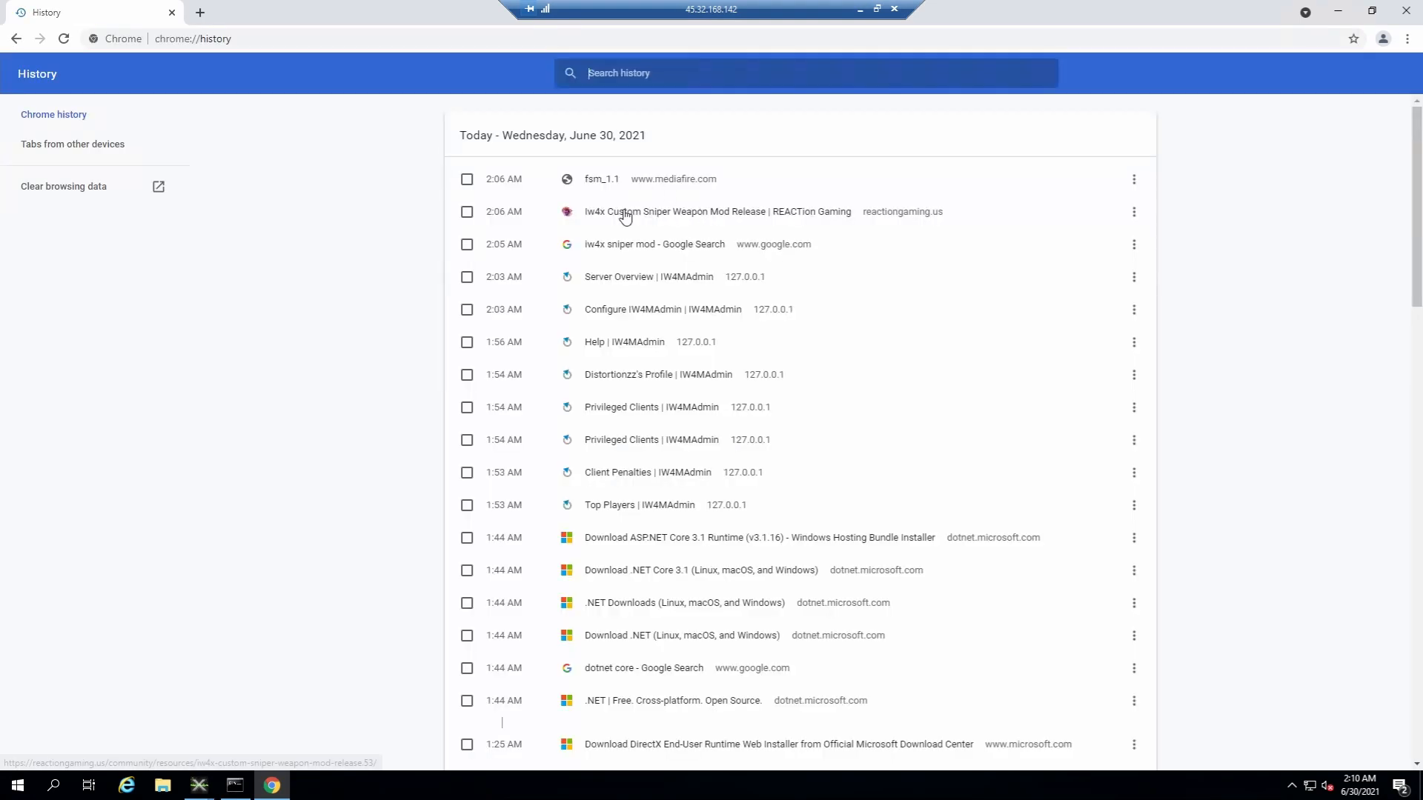
left_click(624, 215)
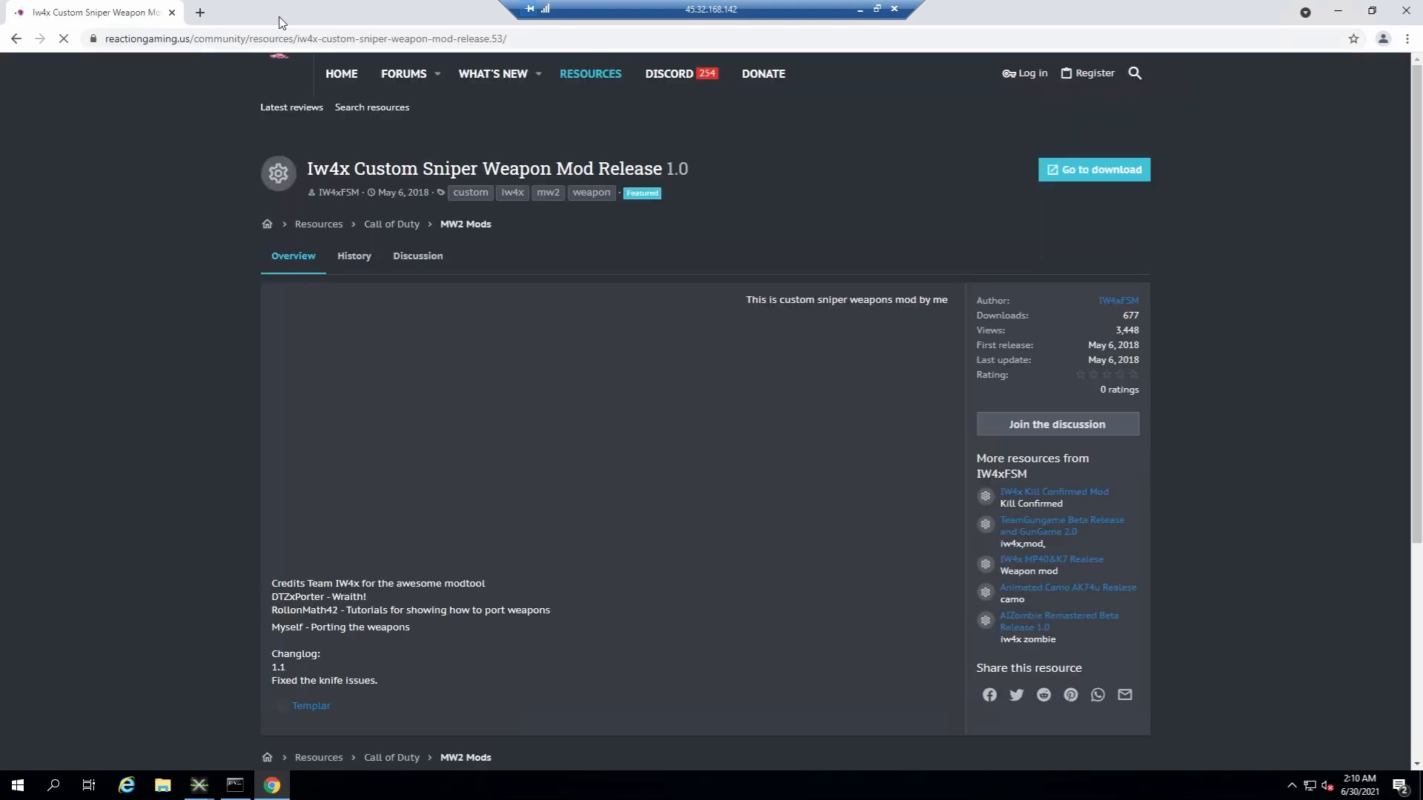
Step: Play the page's YouTube preview video fullscreen at 1080p60 quality
scroll(112, 309, "down", 1)
scroll(112, 308, "down", 3)
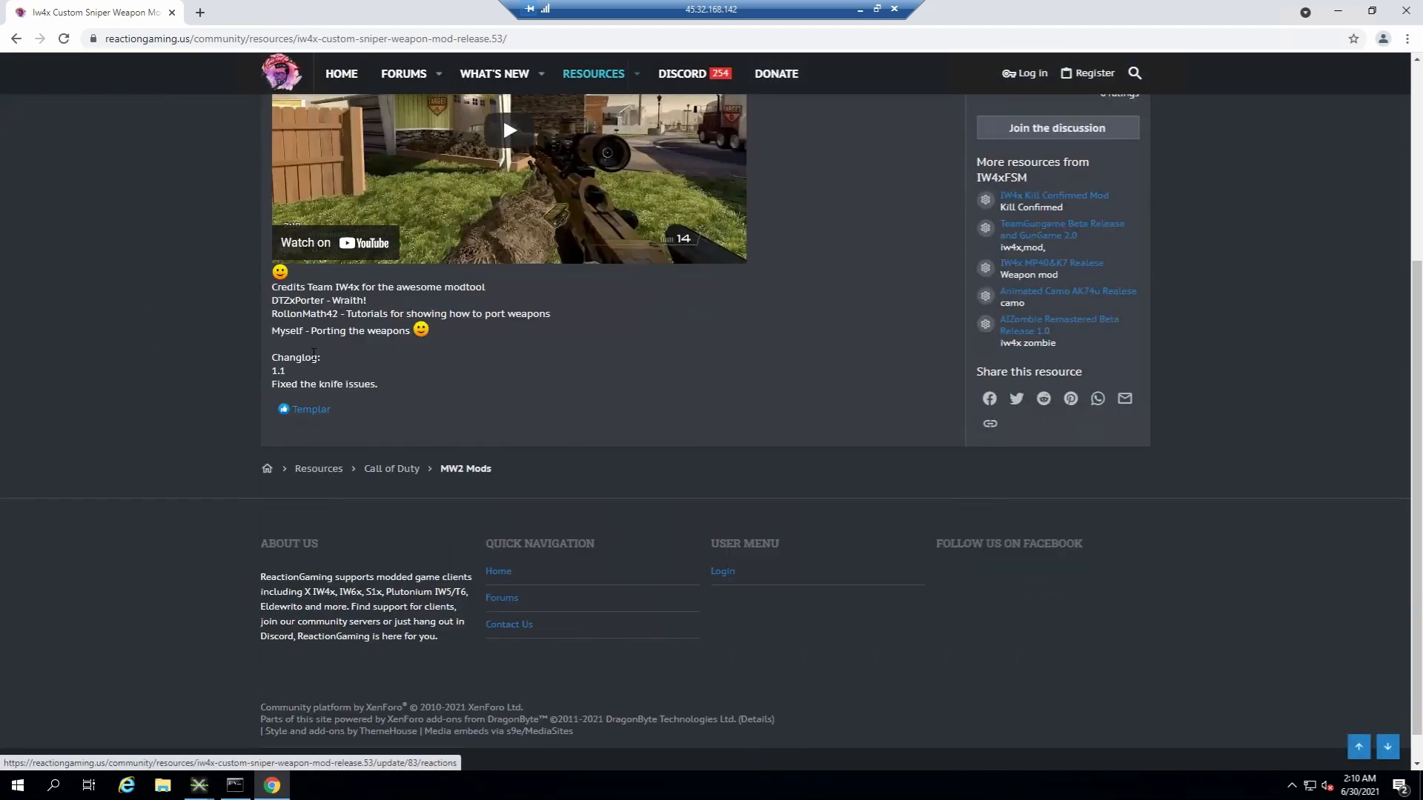
scroll(229, 326, "up", 4)
left_click(511, 403)
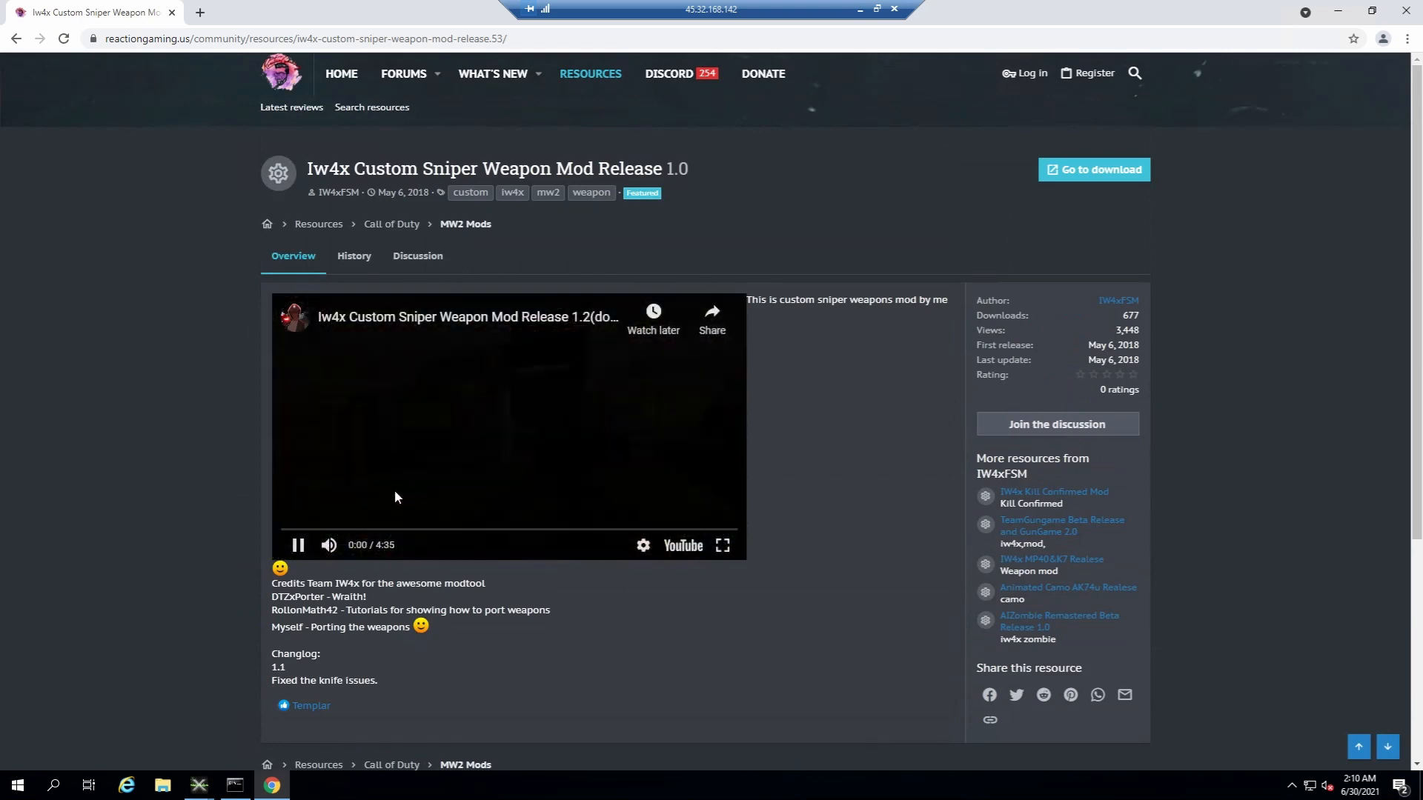
left_click(730, 552)
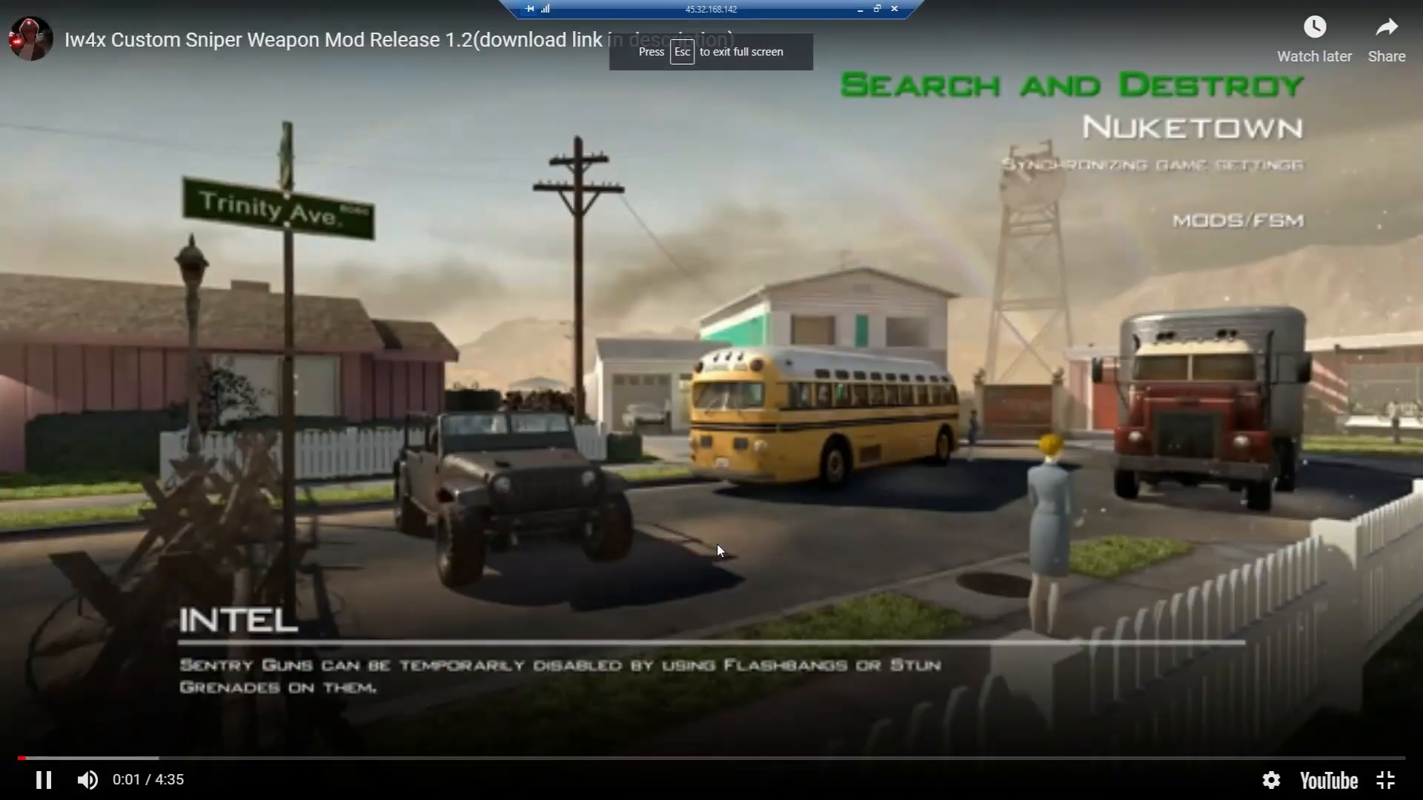
left_click(1274, 782)
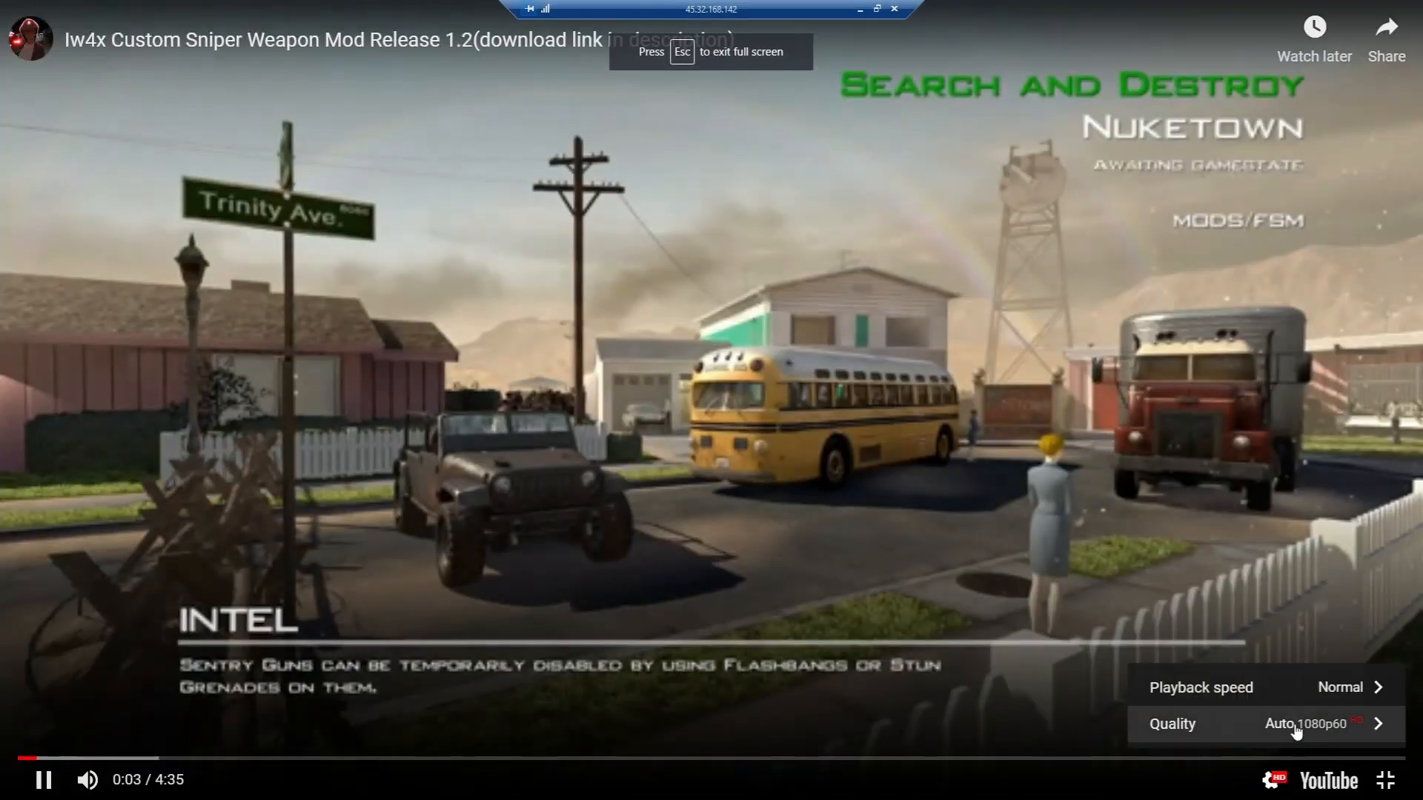
left_click(1293, 734)
left_click(1286, 508)
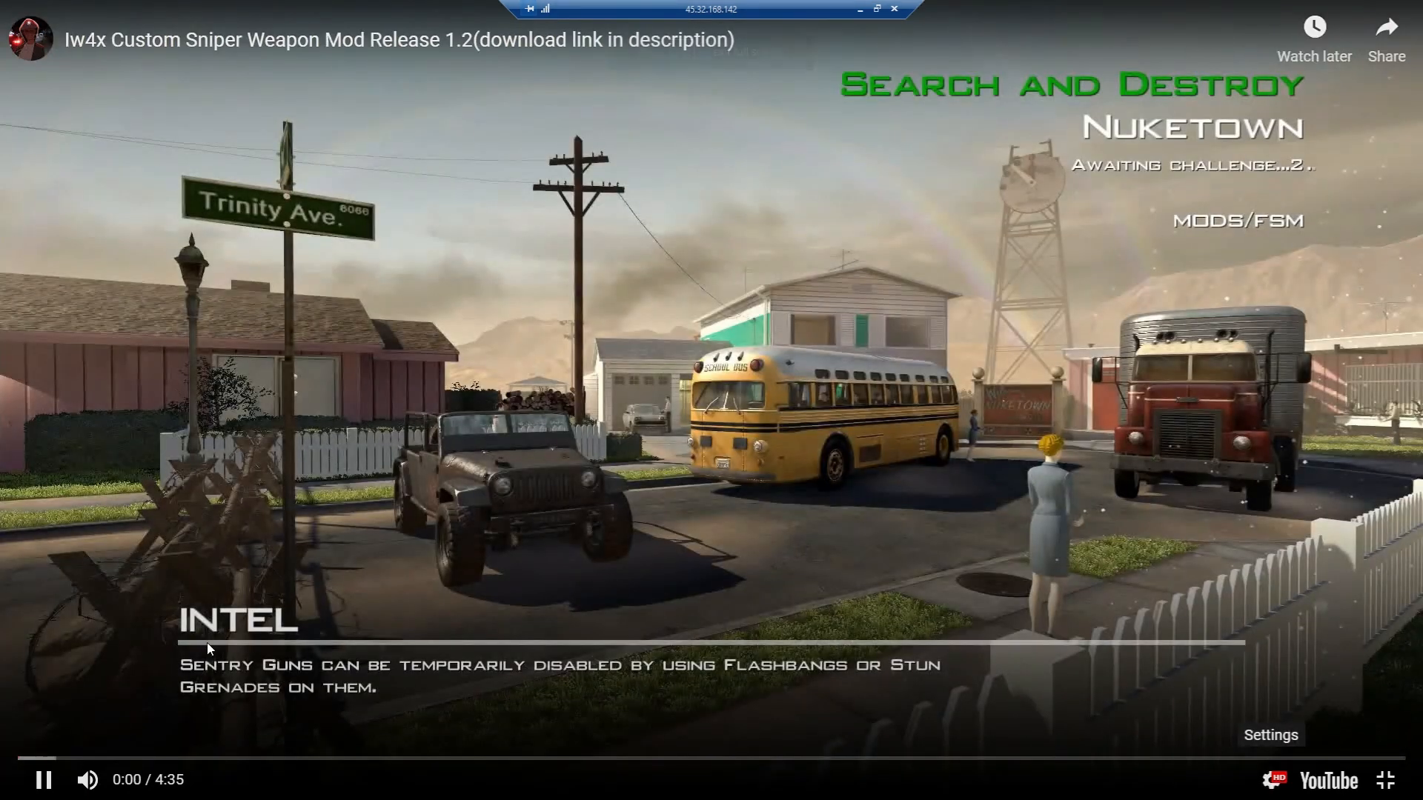
Step: Skip ahead in the preview, exit fullscreen and close Chrome
left_click(52, 757)
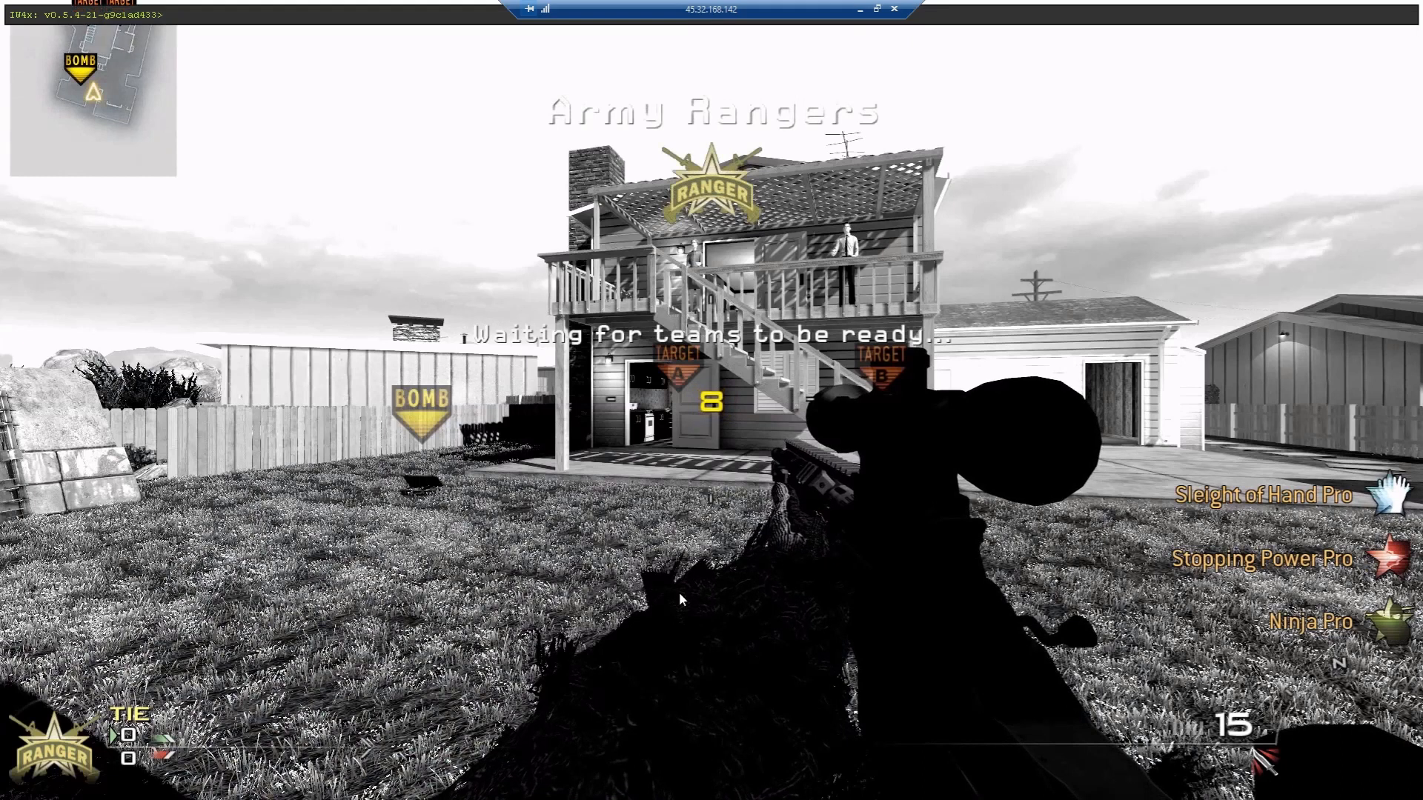
mouse_move(815, 449)
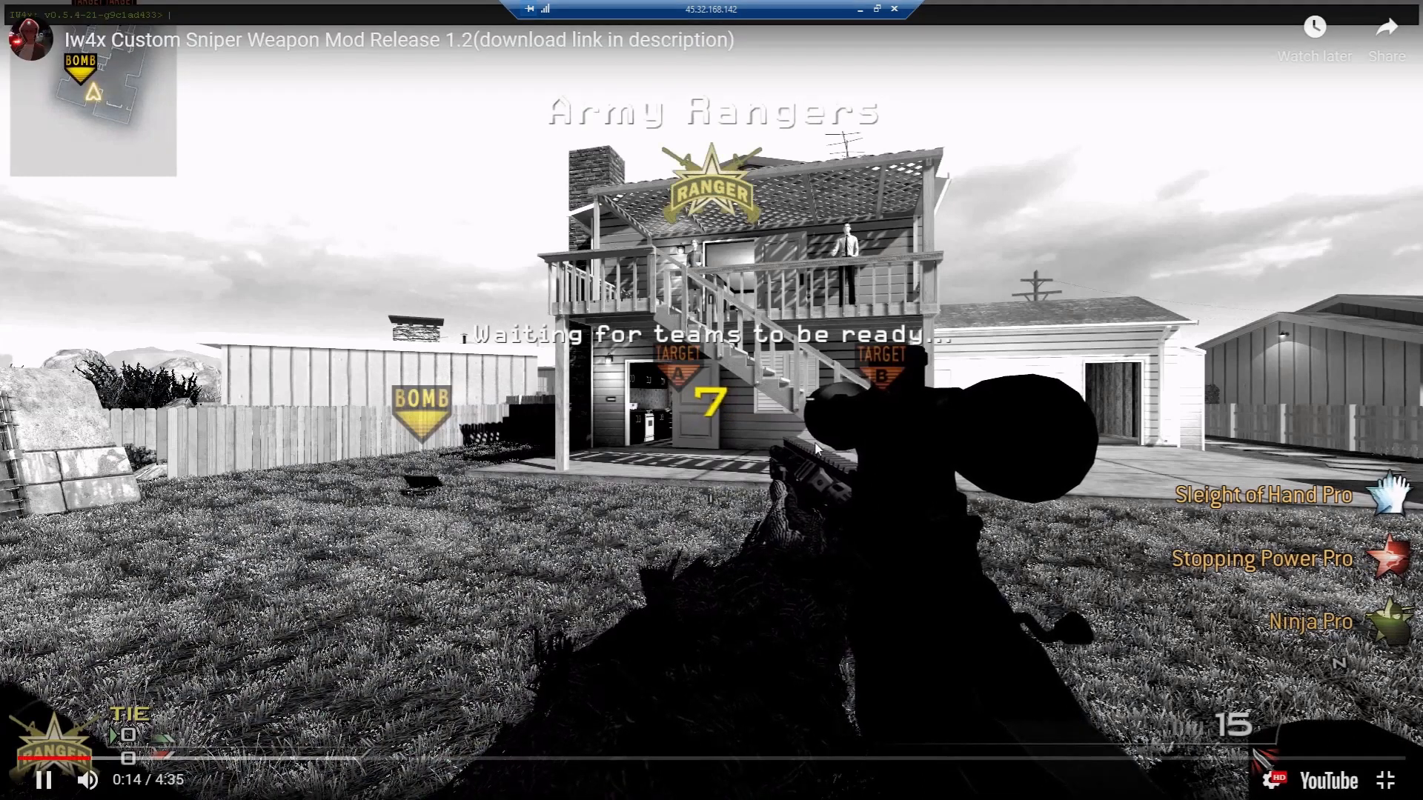
left_click(1385, 781)
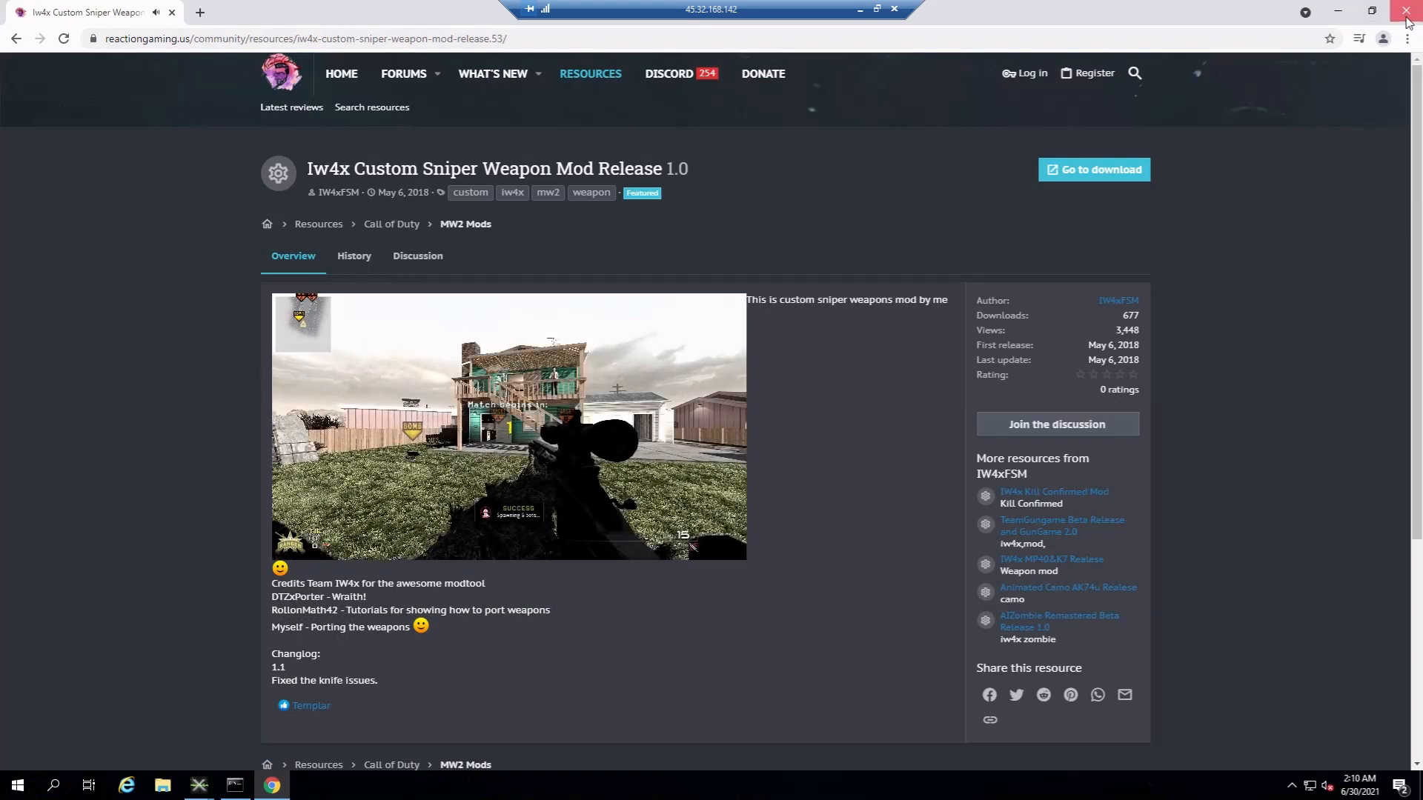
left_click(1407, 15)
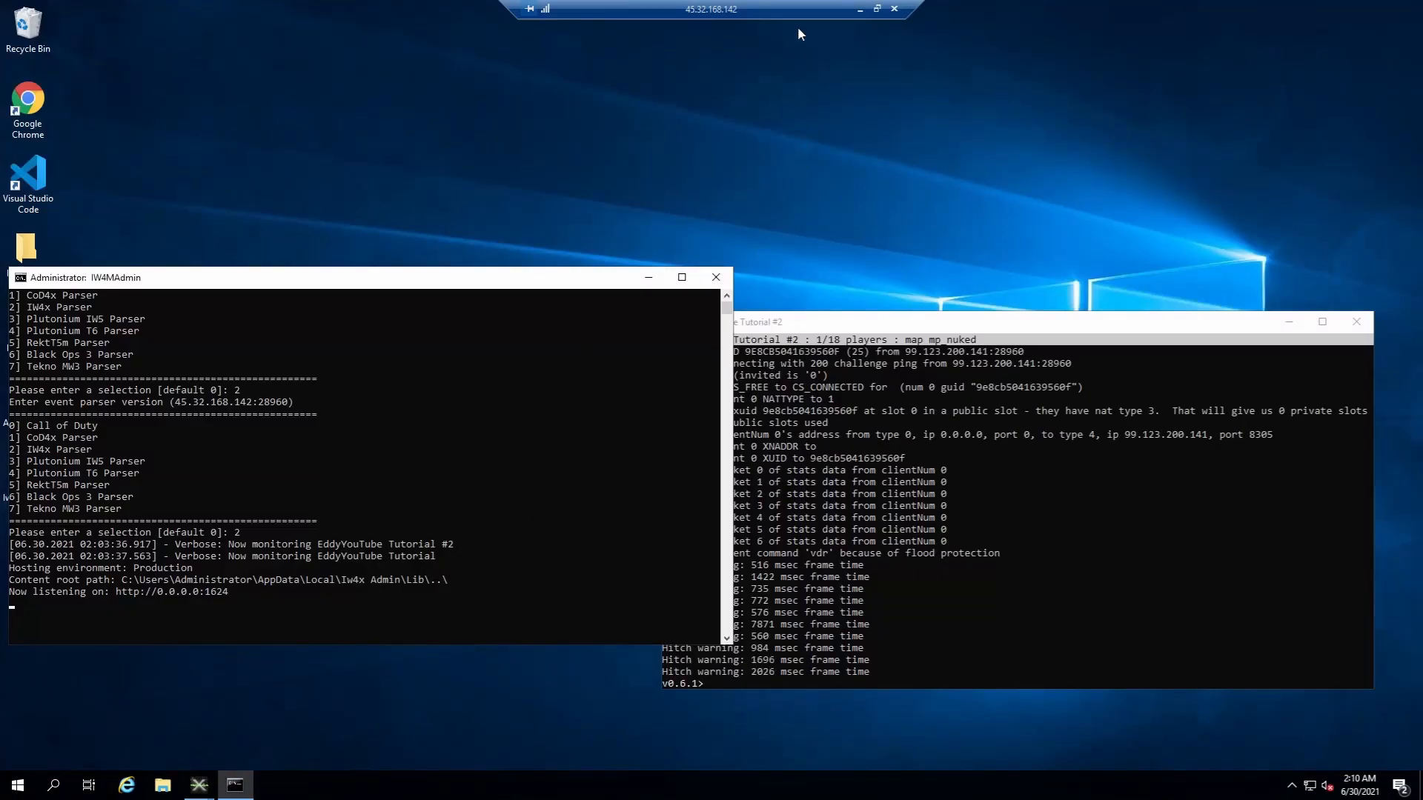
Step: Return to the Team Deathmatch match, check the scoreboard and swap from the TMP to the DSR sniper
left_click(860, 9)
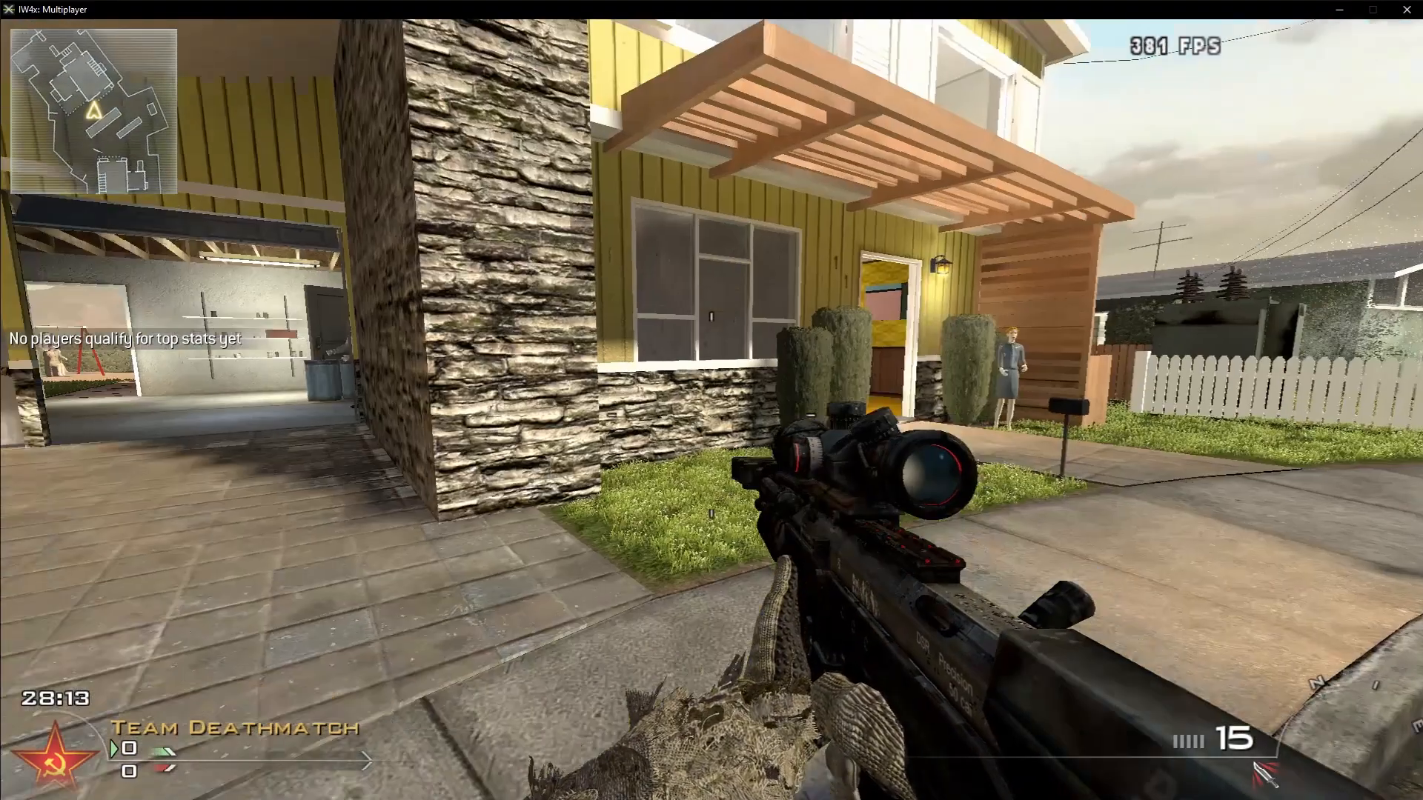
key("Tab")
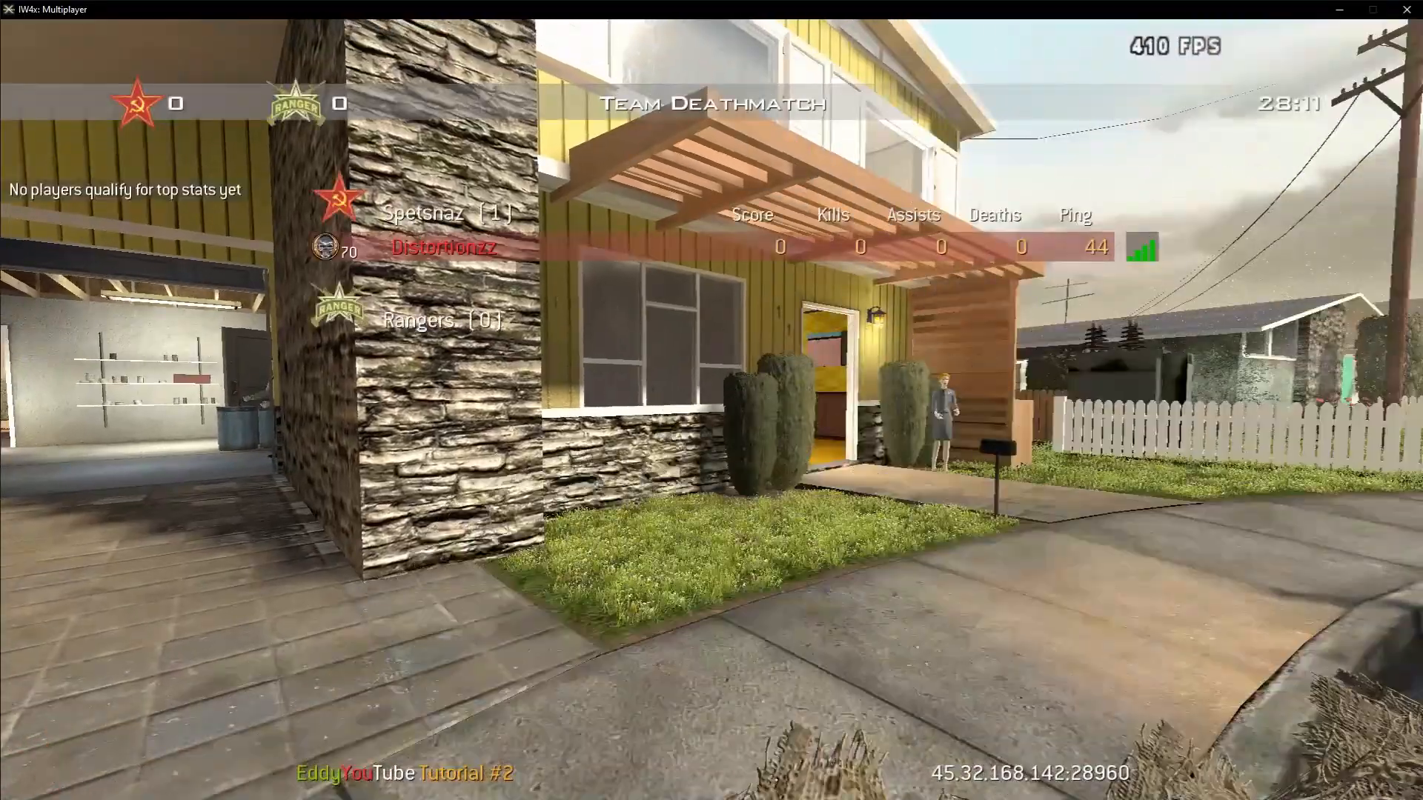
key("1")
key("1")
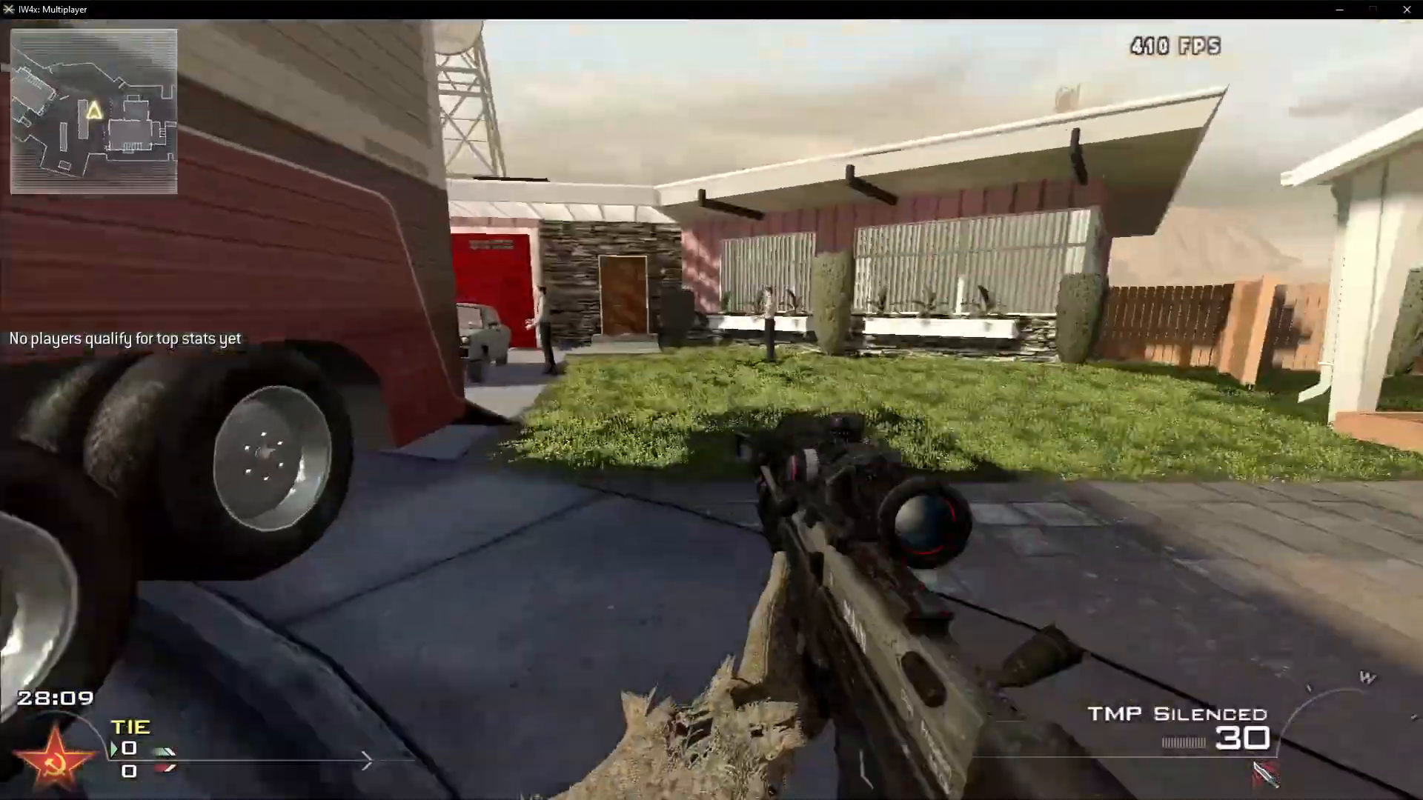
key("w")
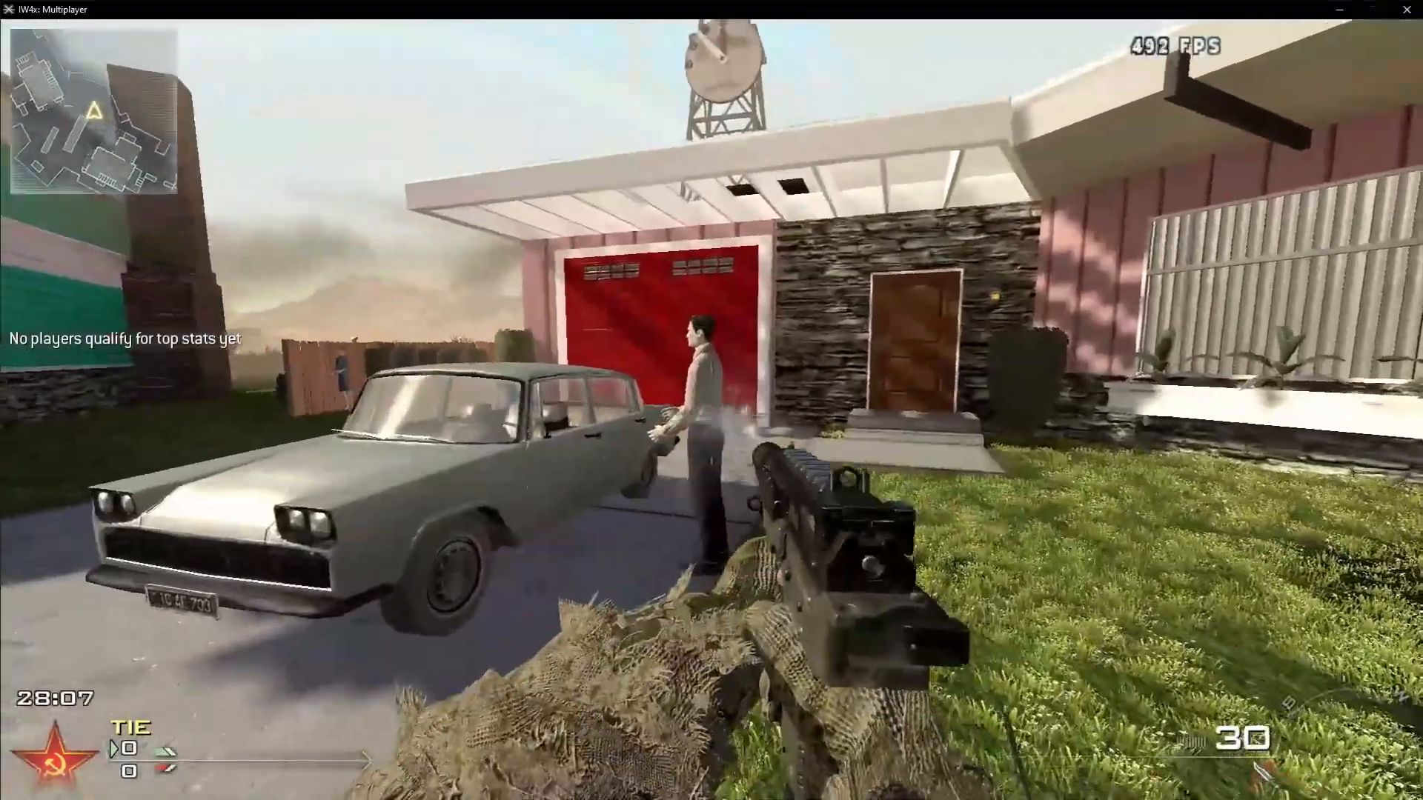
key("g")
key("1")
key("w")
key("space")
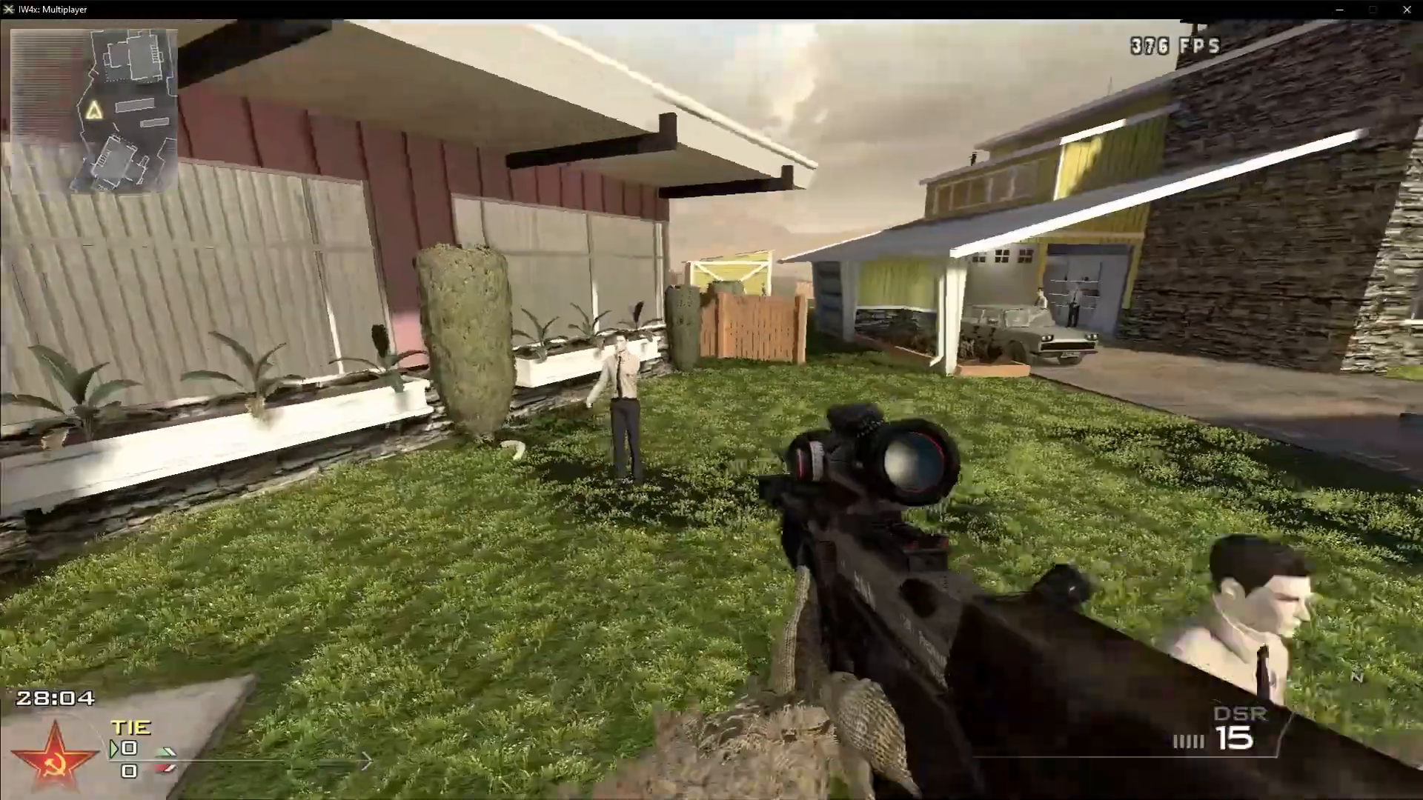
Step: Fire two scoped DSR shots from the lawn, then bring up the in-game chat
right_click(711, 409)
left_click(712, 410)
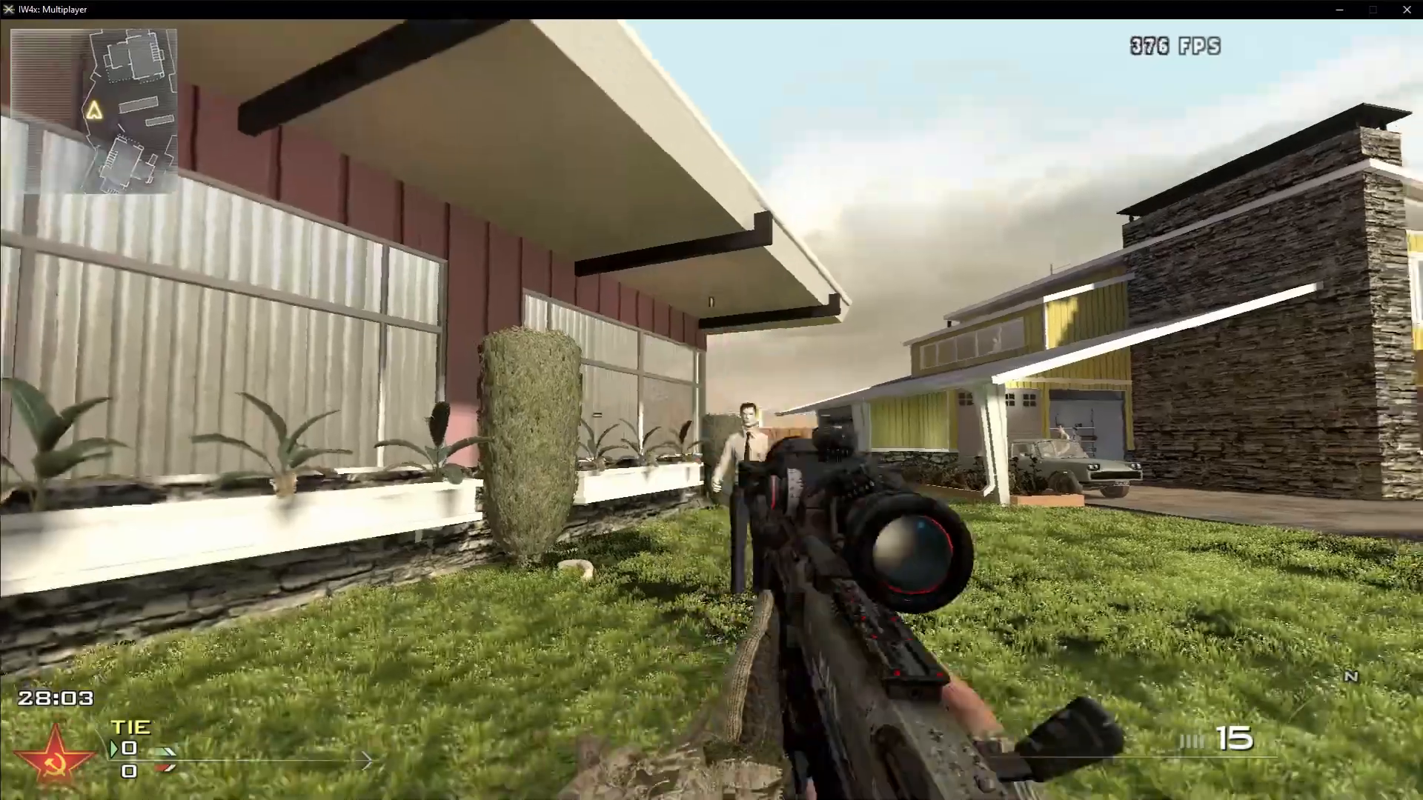
right_click(712, 410)
left_click(712, 410)
key("t")
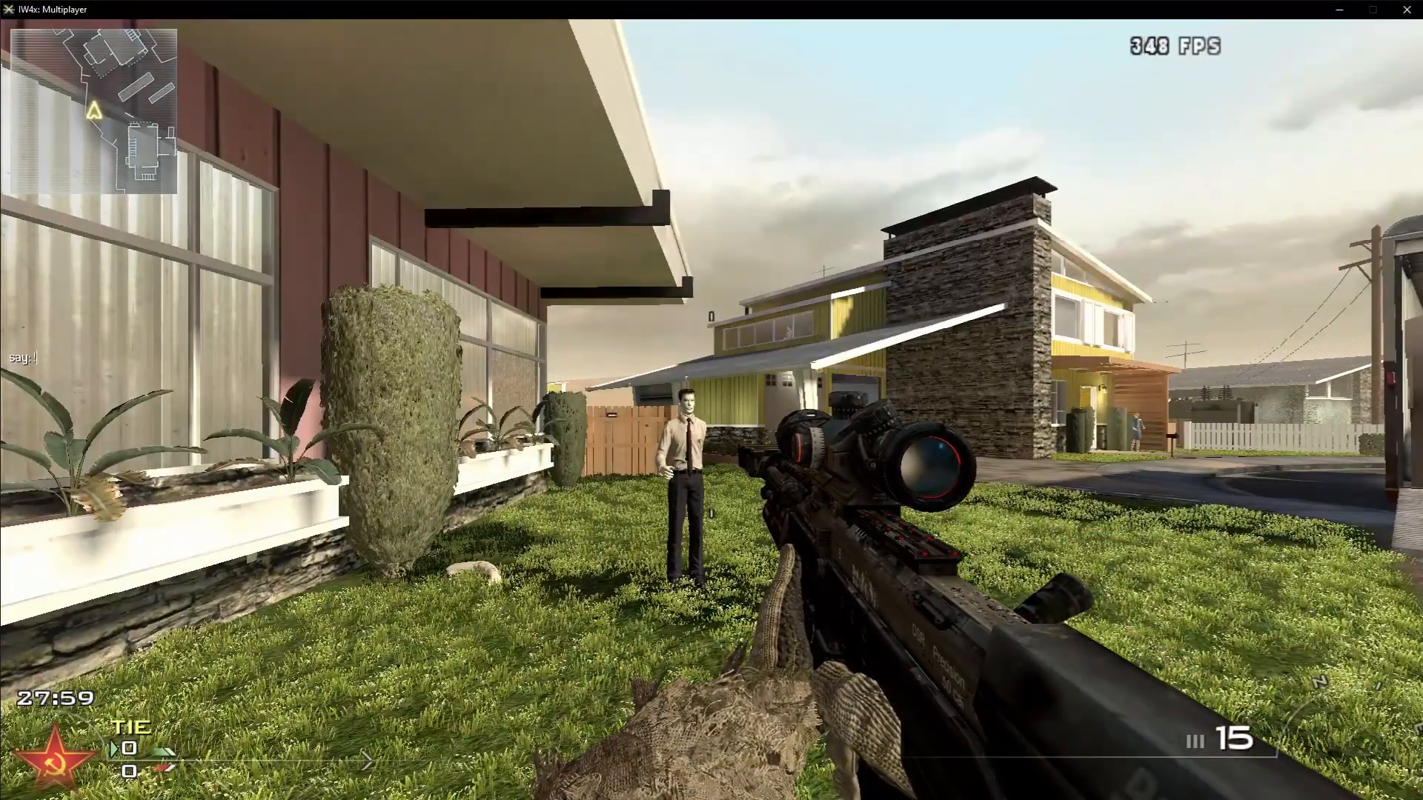
Step: Sprint past the truck, shoot a mannequin by the garage and reload, leaving 11 rounds
key("w")
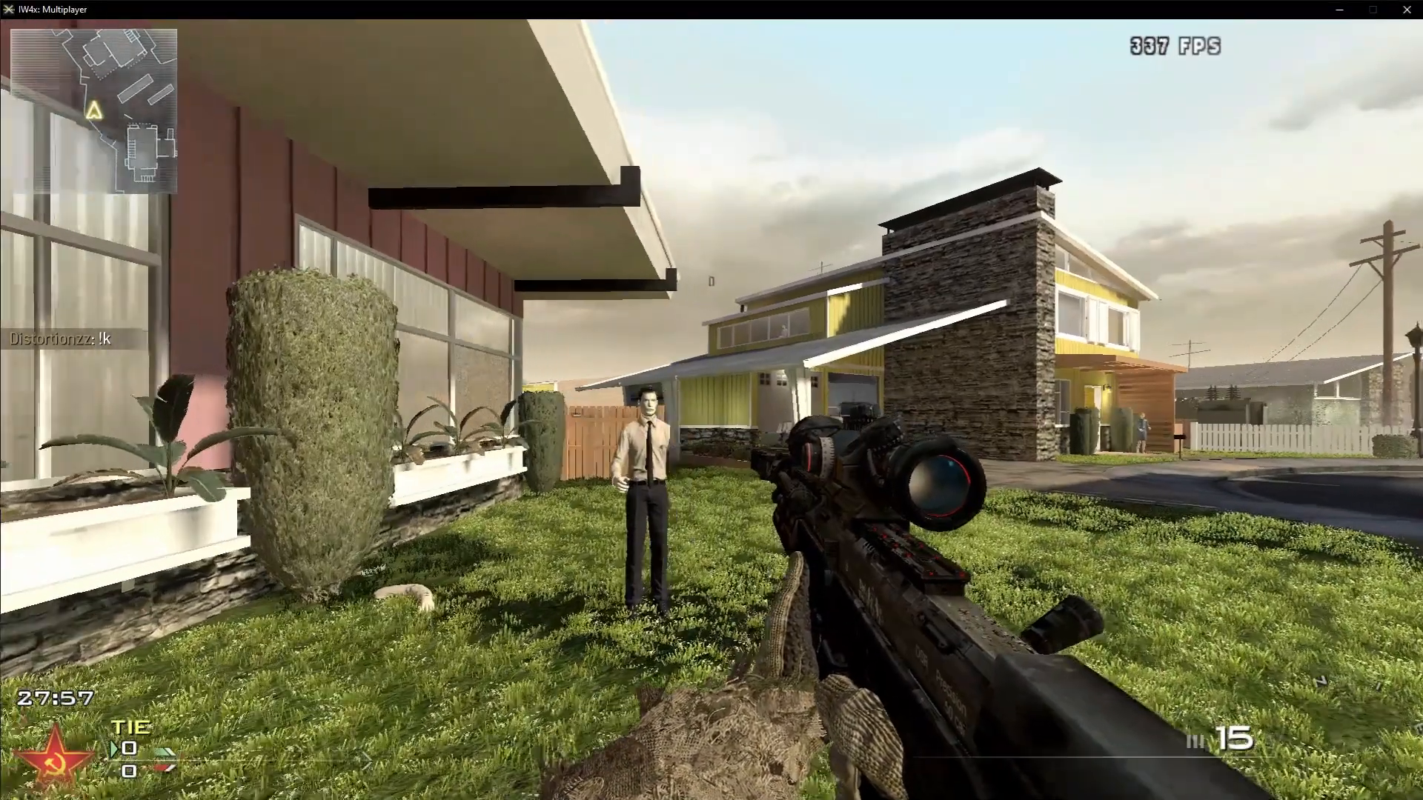
key("shift")
key("w")
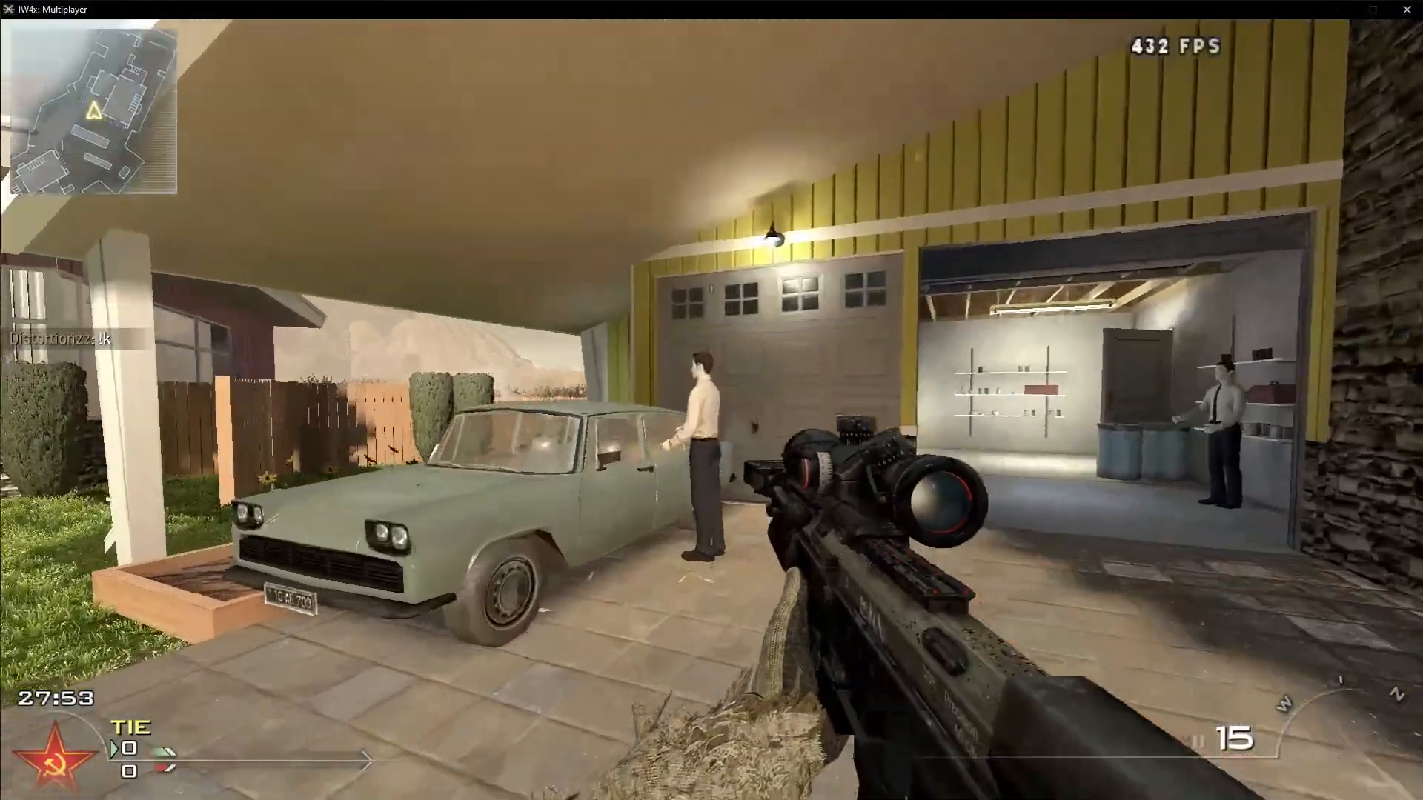
right_click(711, 400)
left_click(712, 401)
key("w")
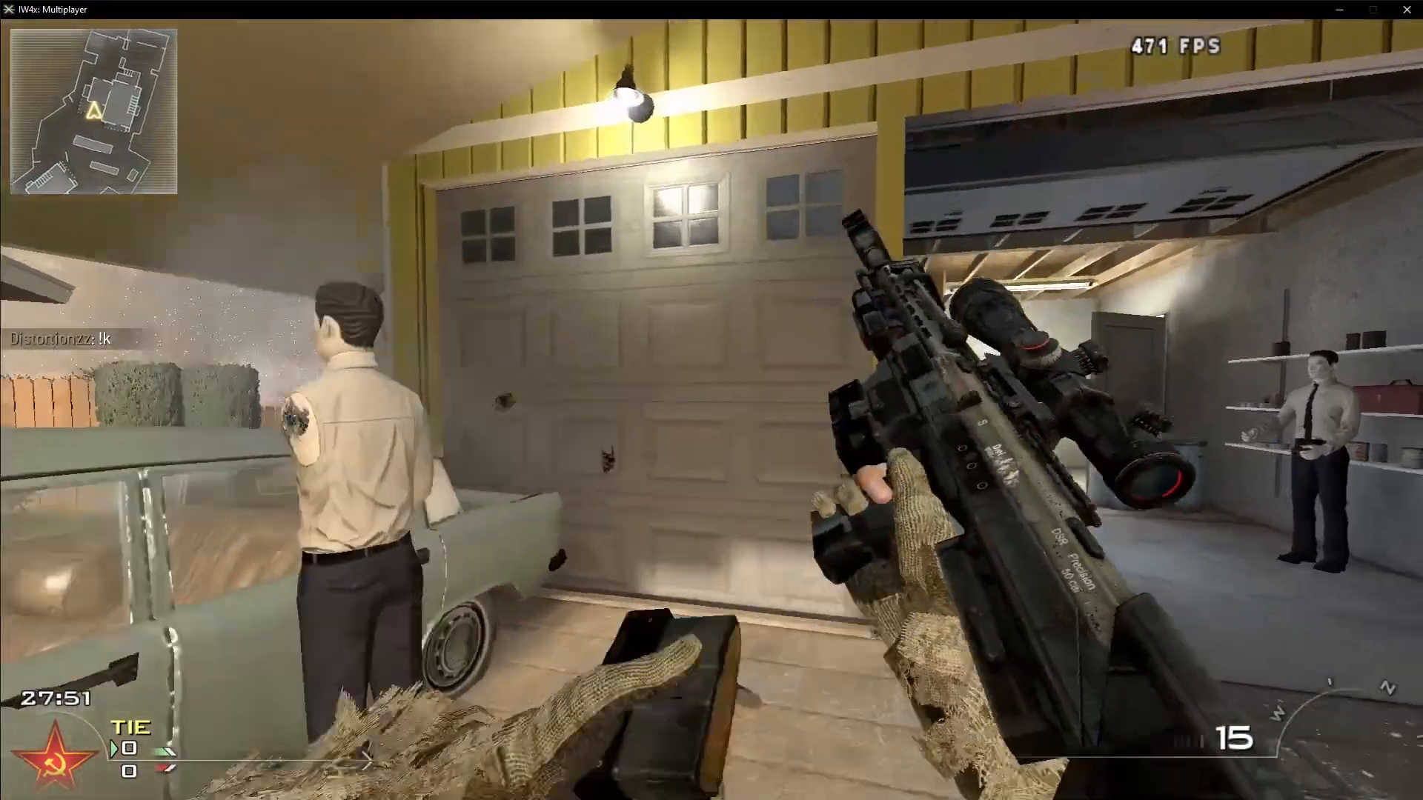
key("r")
right_click(712, 400)
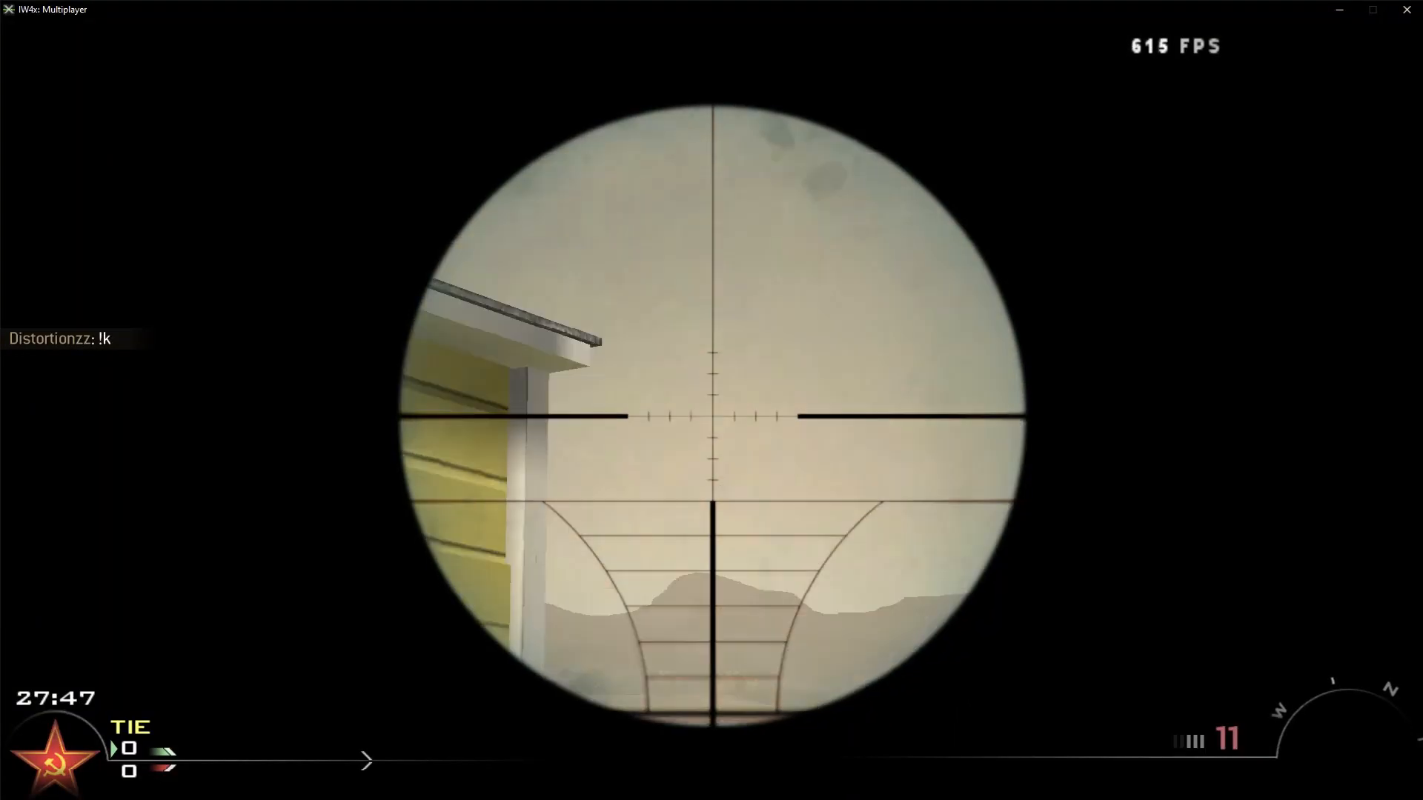
right_click(712, 400)
key("alt+Tab")
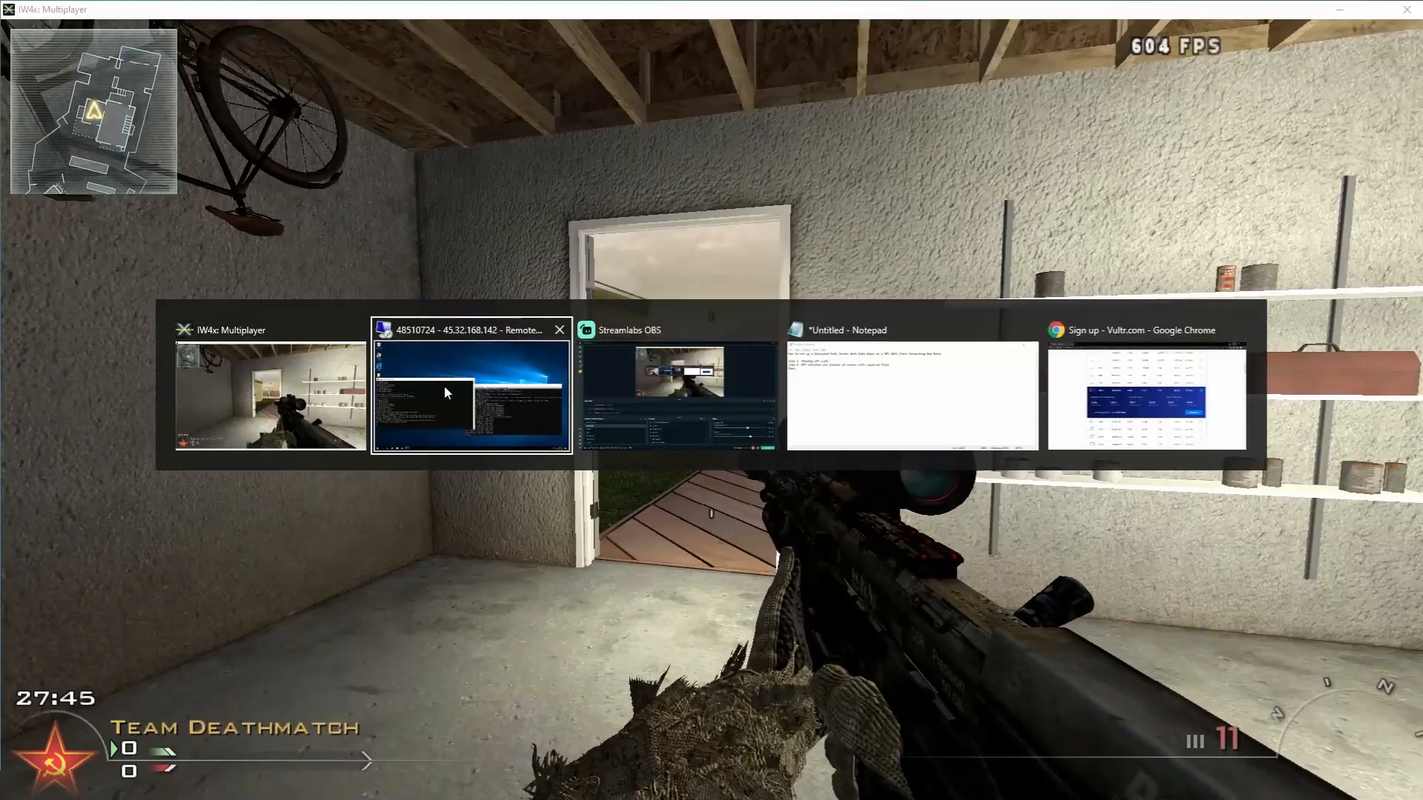
Step: Close IW4MAdmin and relaunch it from the Admin Panel shortcut on port 1624, then minimize the game server console
left_click(444, 386)
left_click(193, 588)
left_click_drag(118, 580, 124, 573)
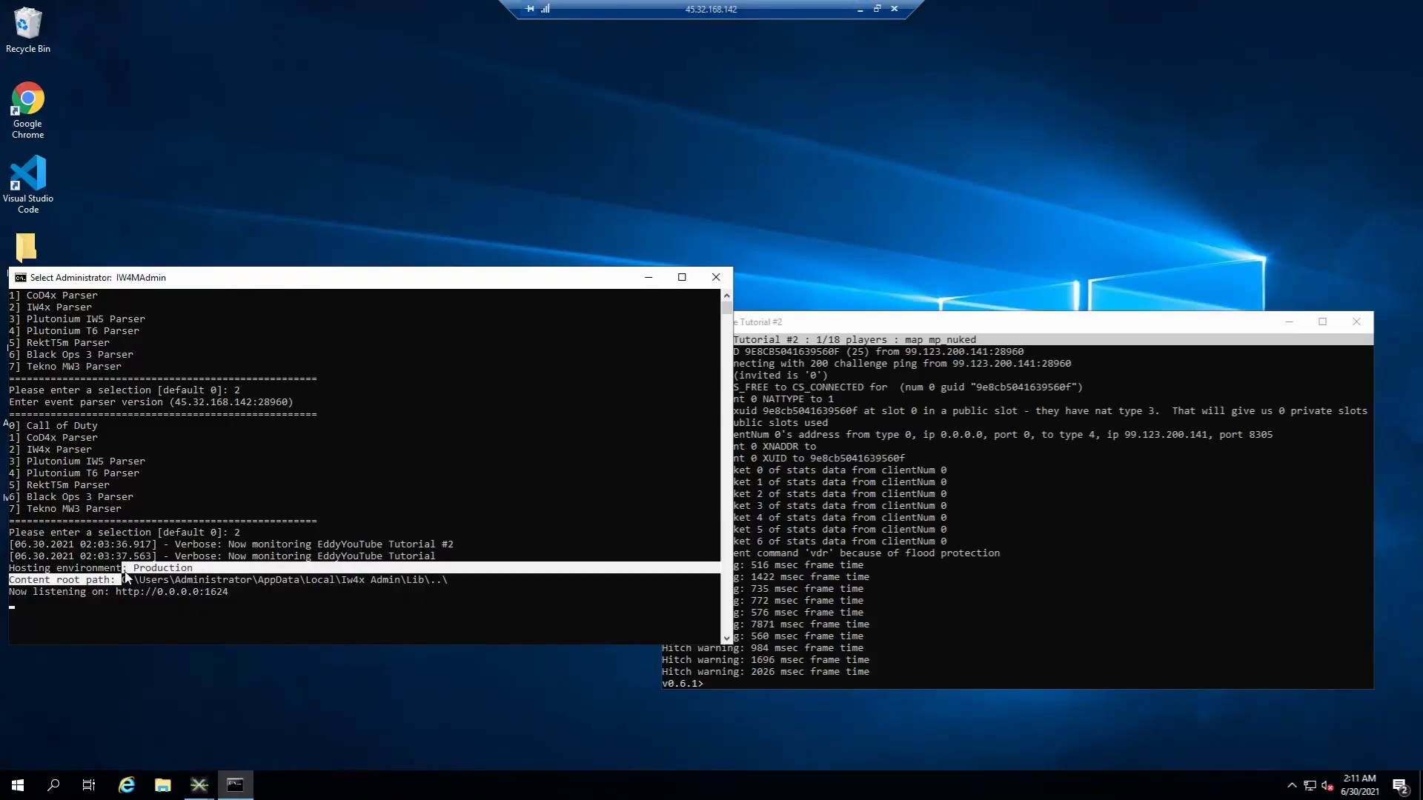
left_click(714, 278)
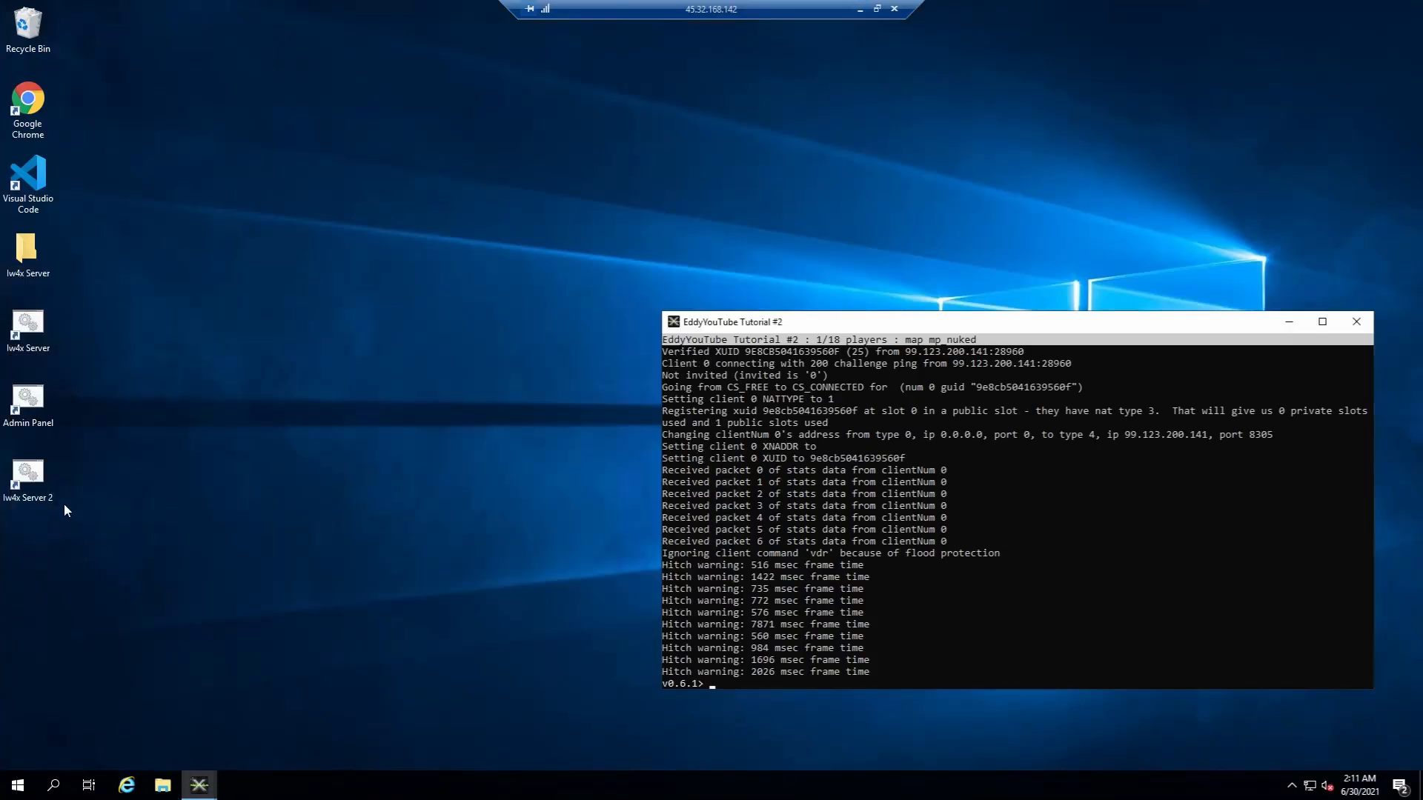
double_click(46, 406)
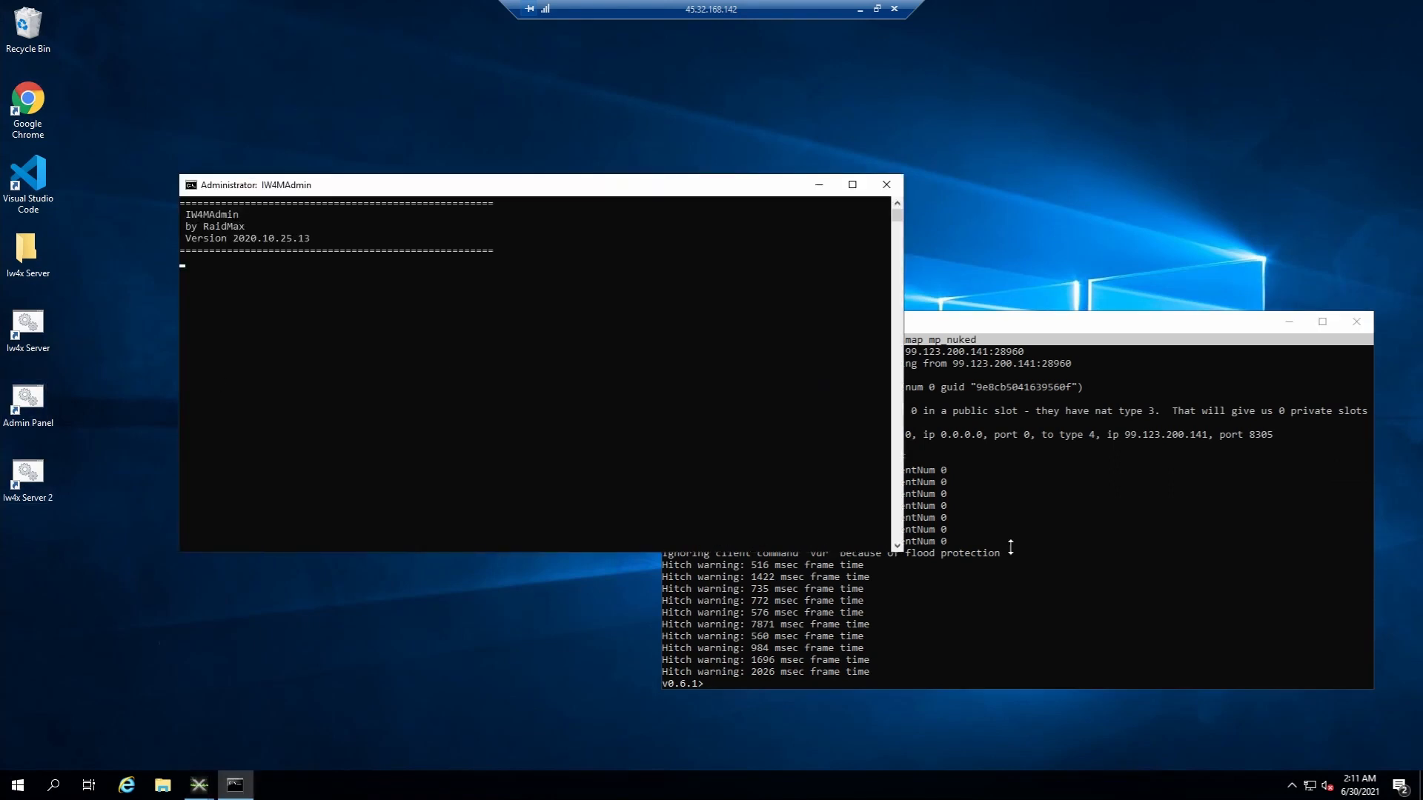
left_click(1289, 324)
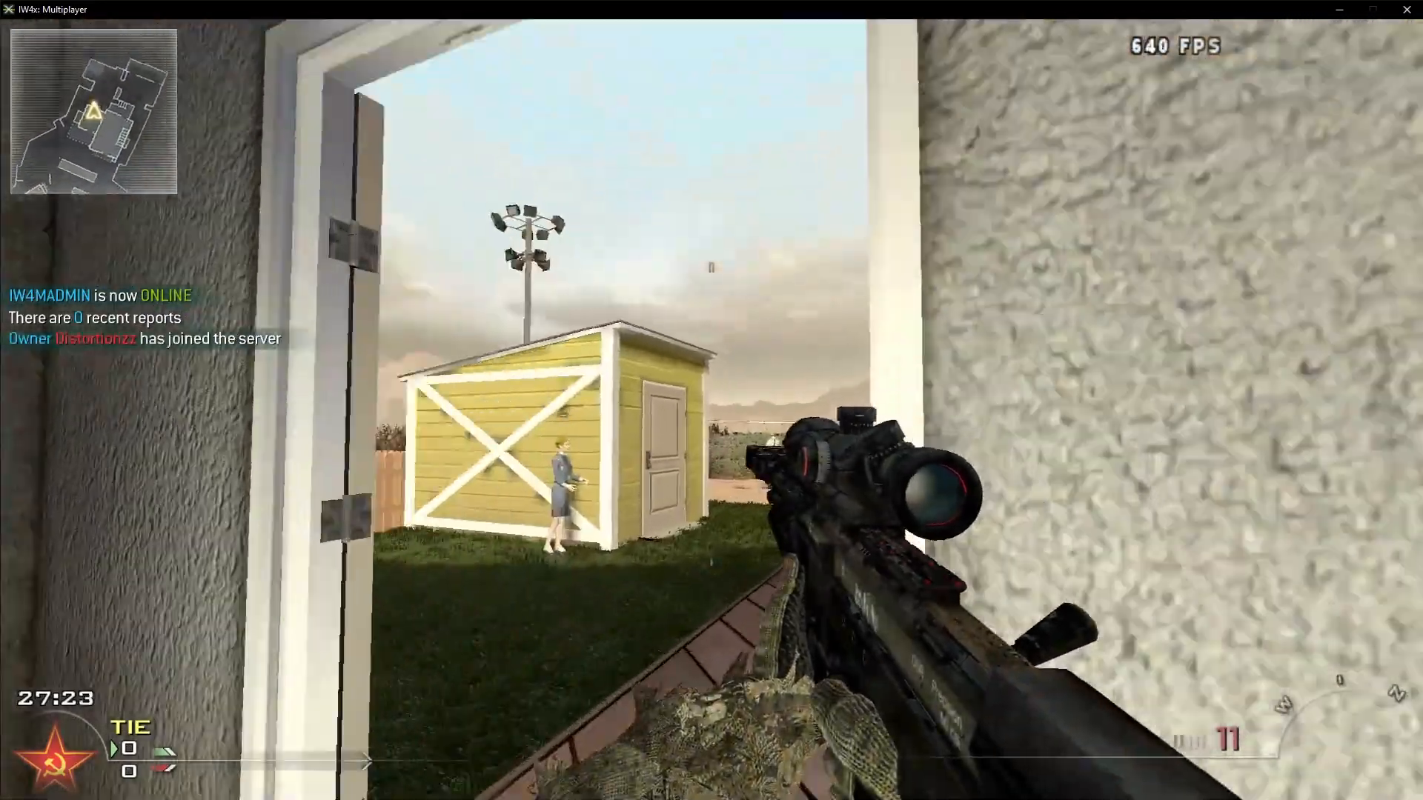
Step: Run out to the brick wall and send !k in chat, which returns a syntax error
key("w")
key("Tab")
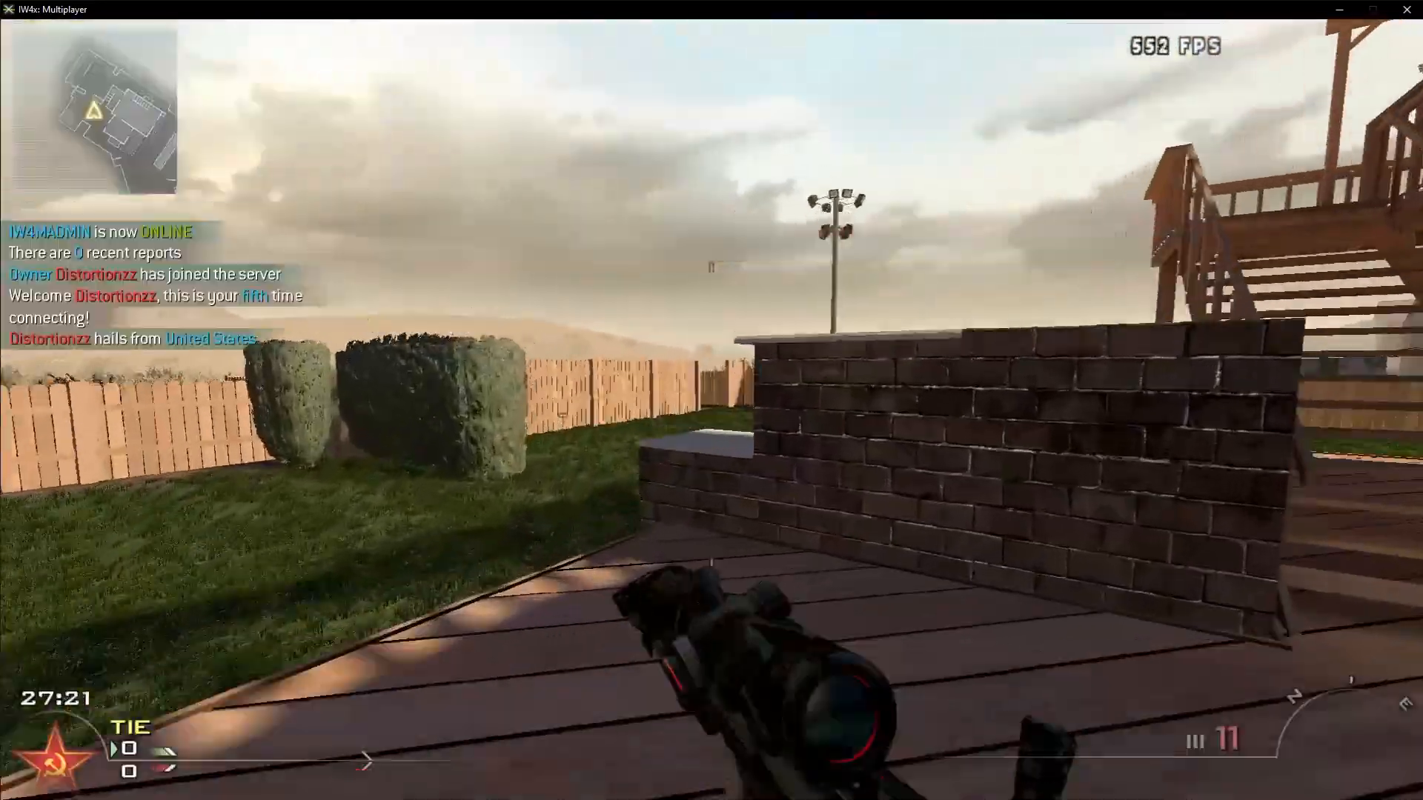
key("space")
key("t")
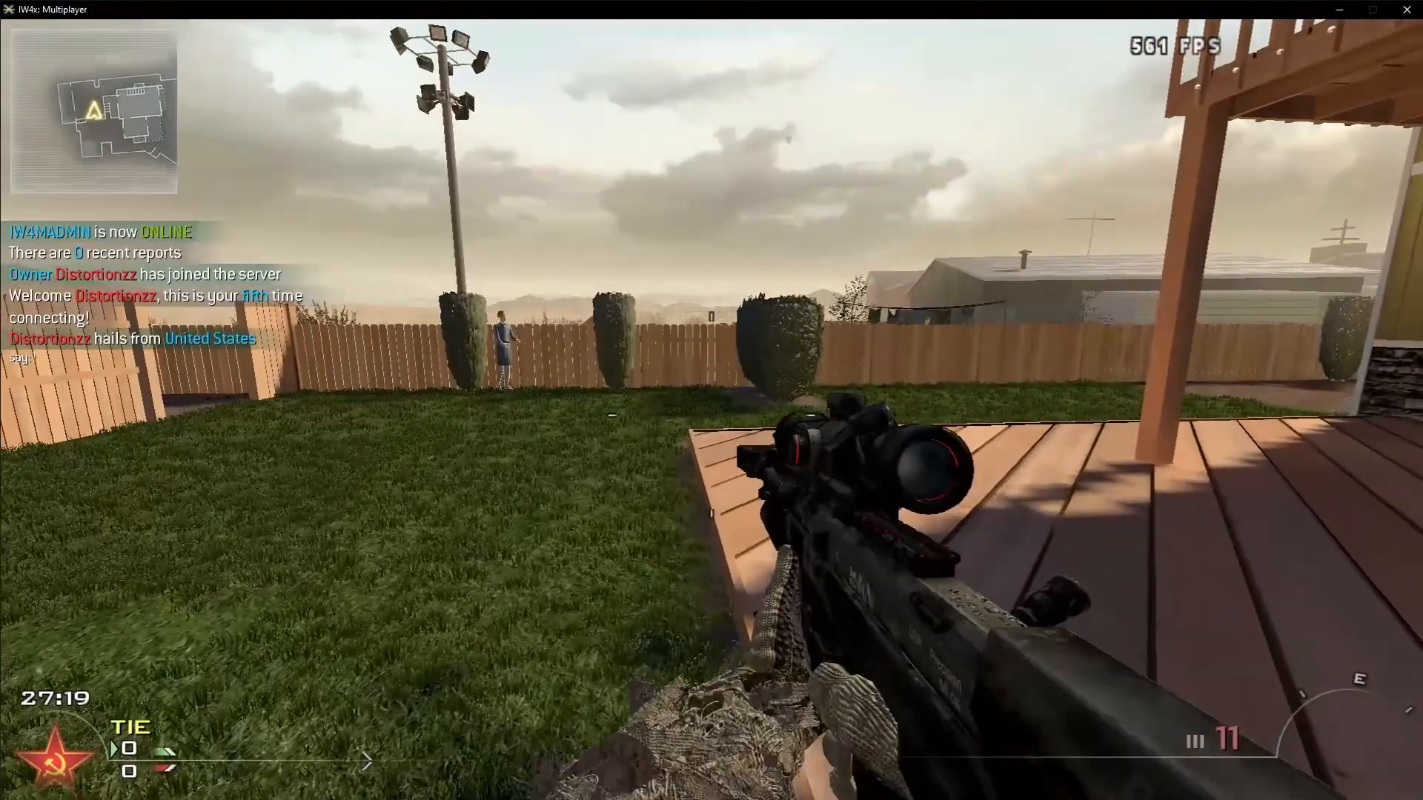
key("w")
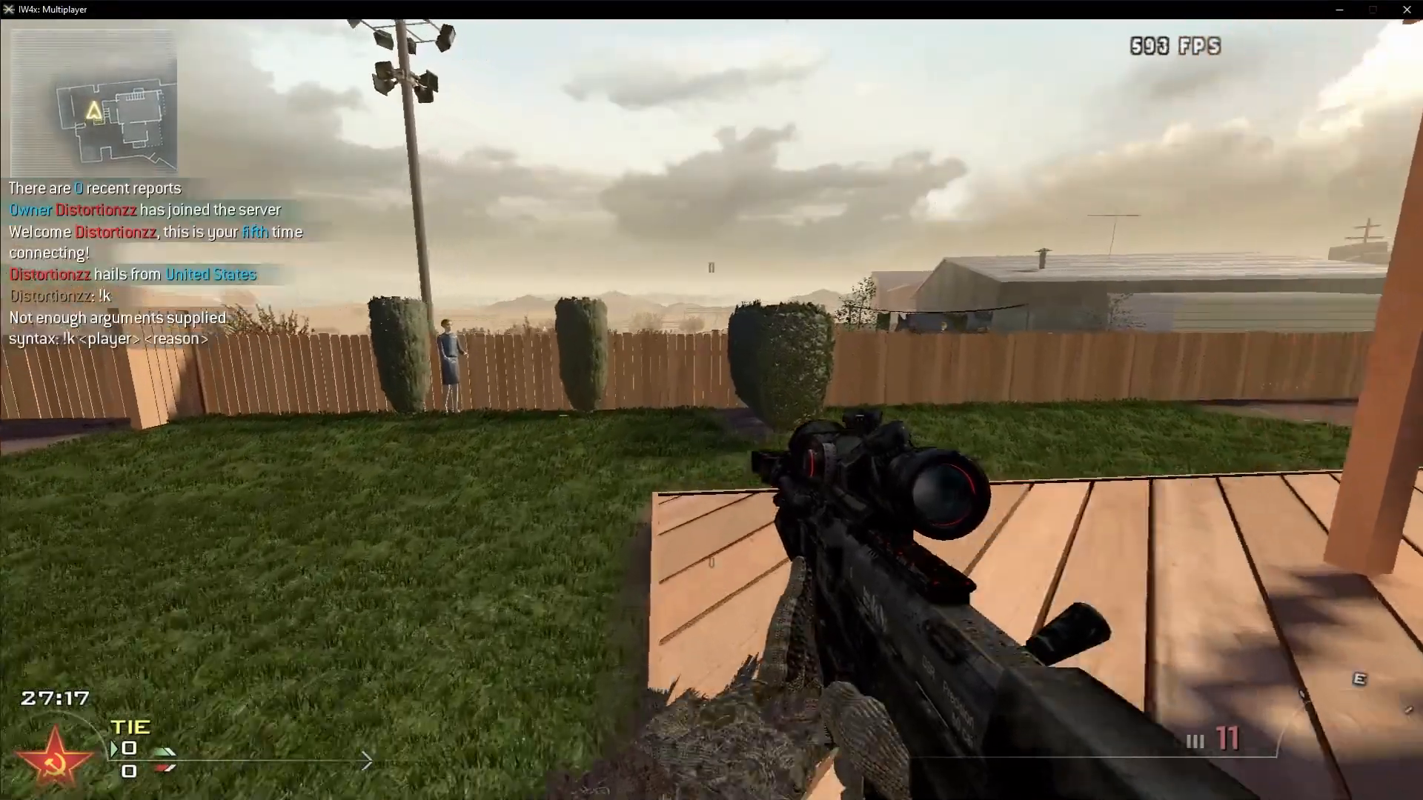
Step: Send !ban and then !help in chat to list all available admin commands
key("w")
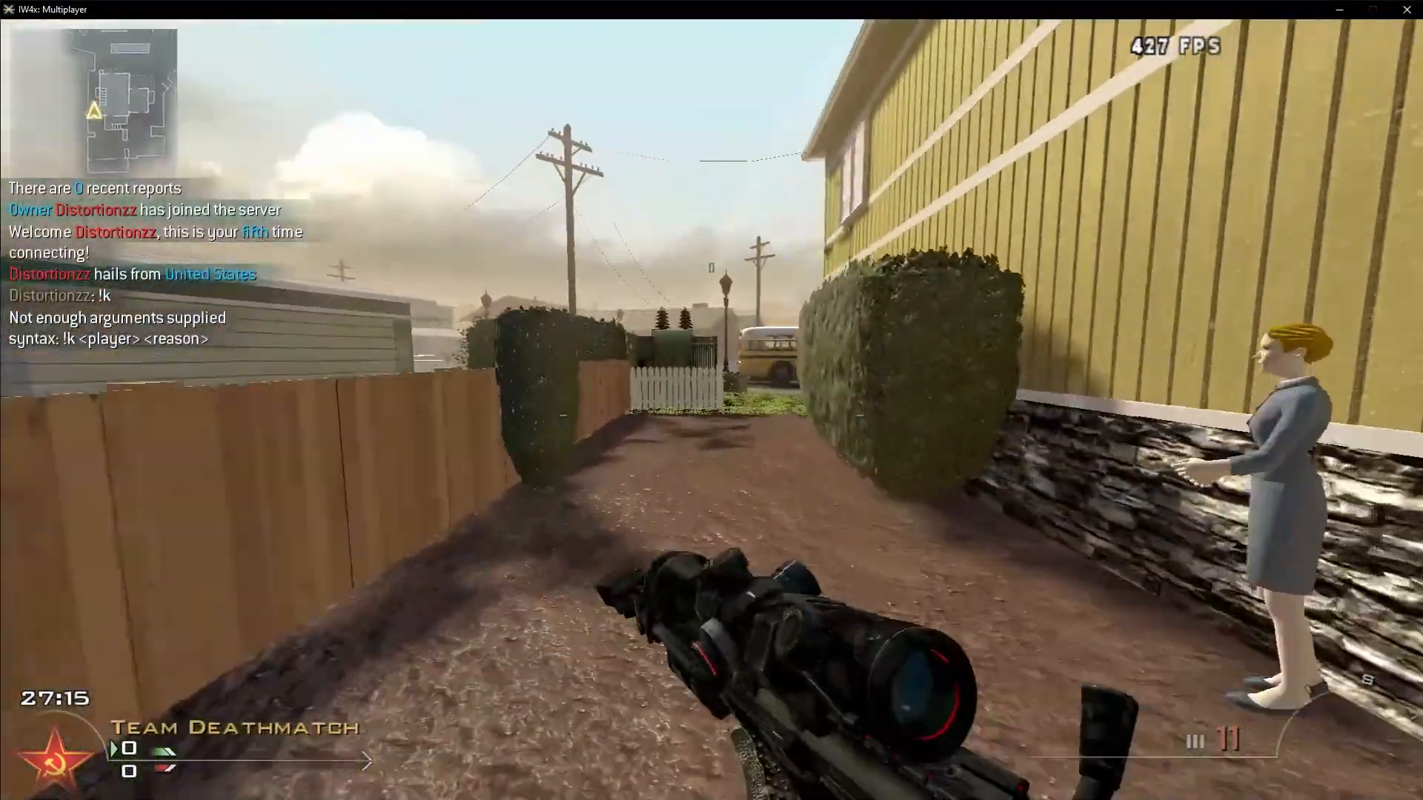
key("t")
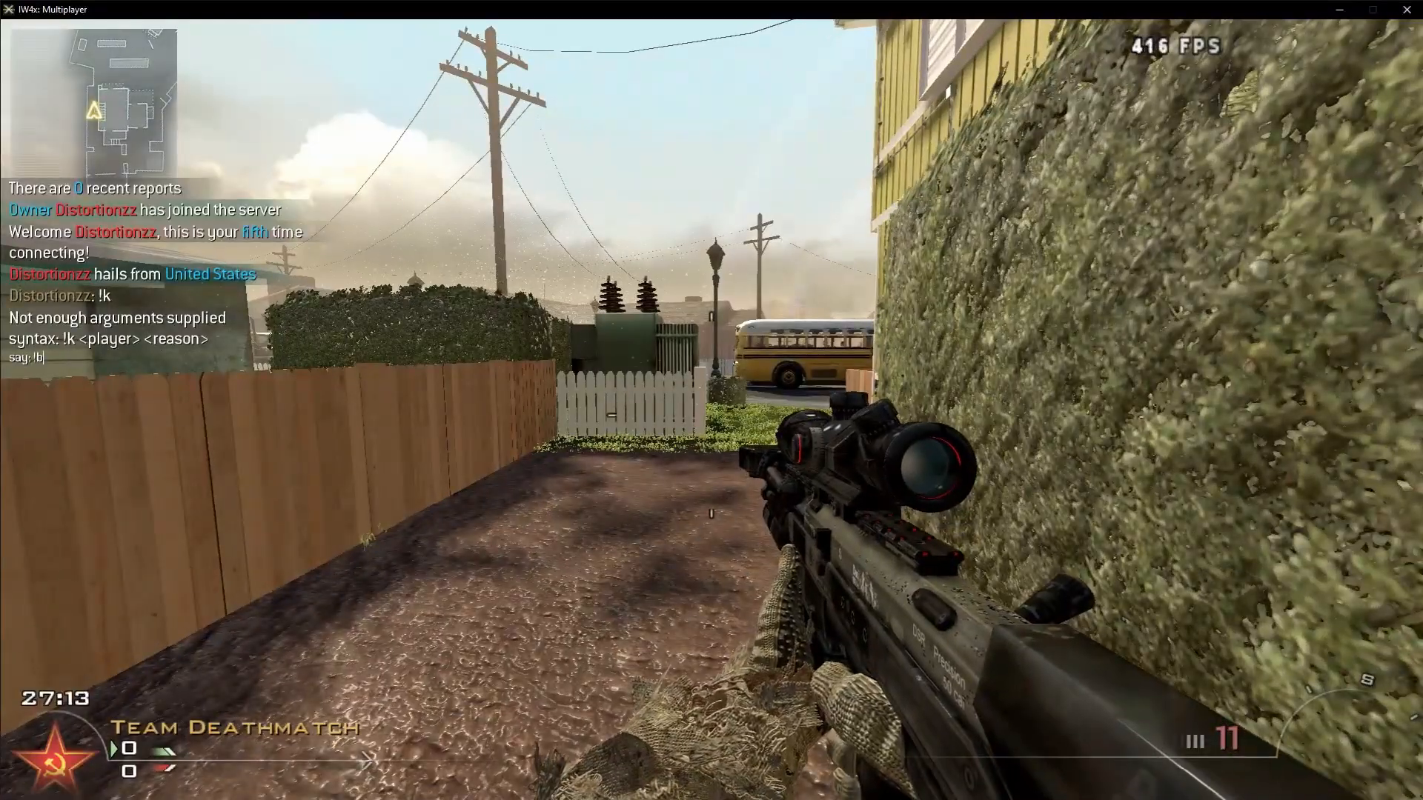
key("w")
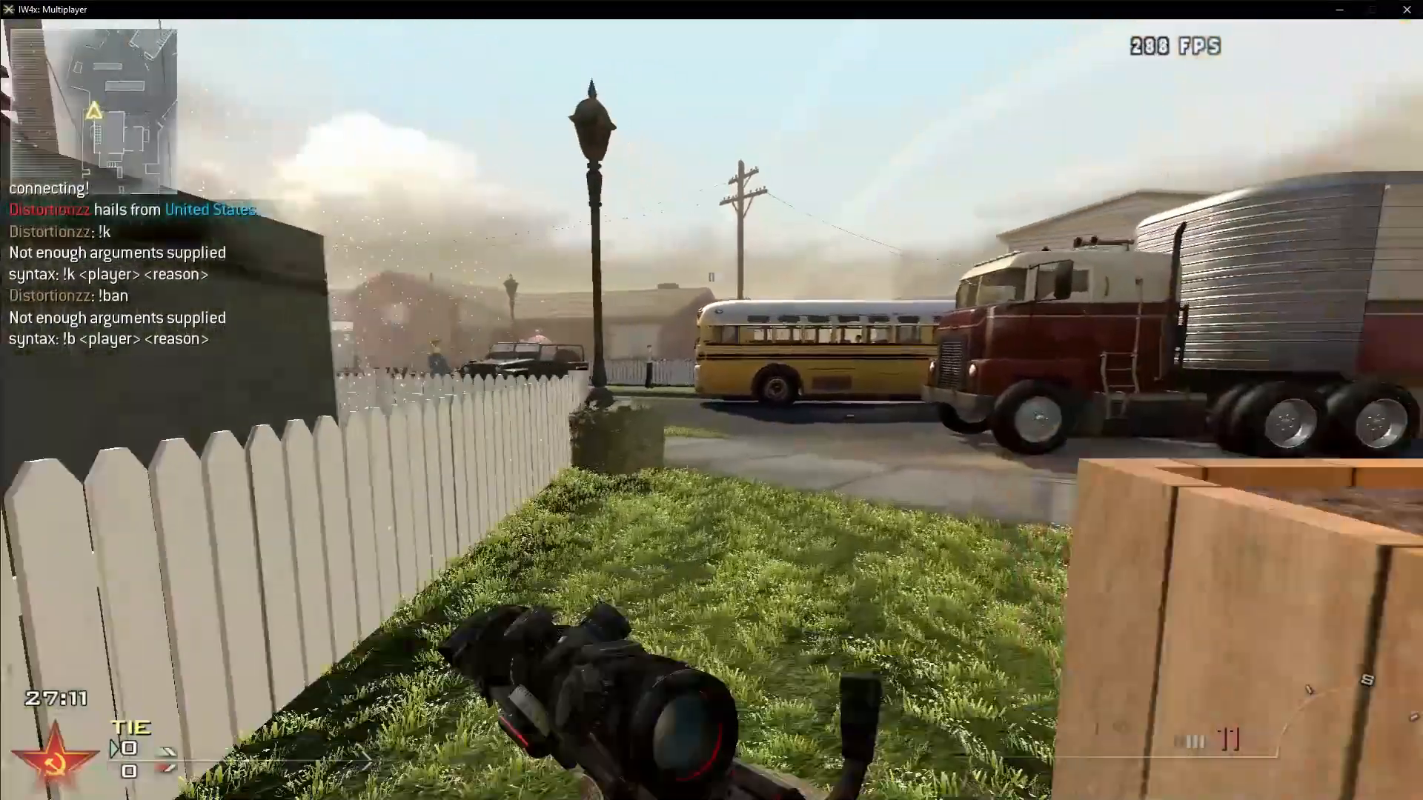
key("t")
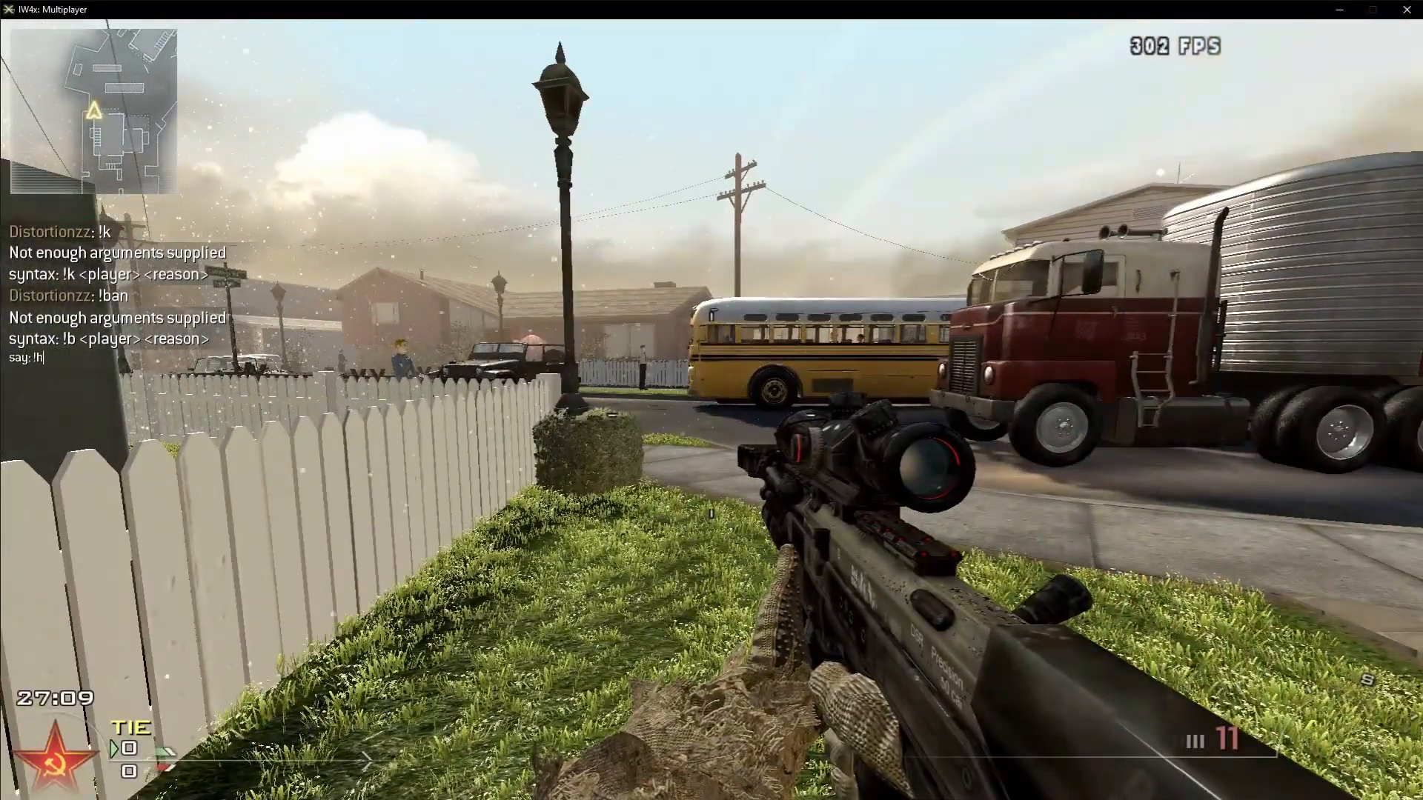
key("w")
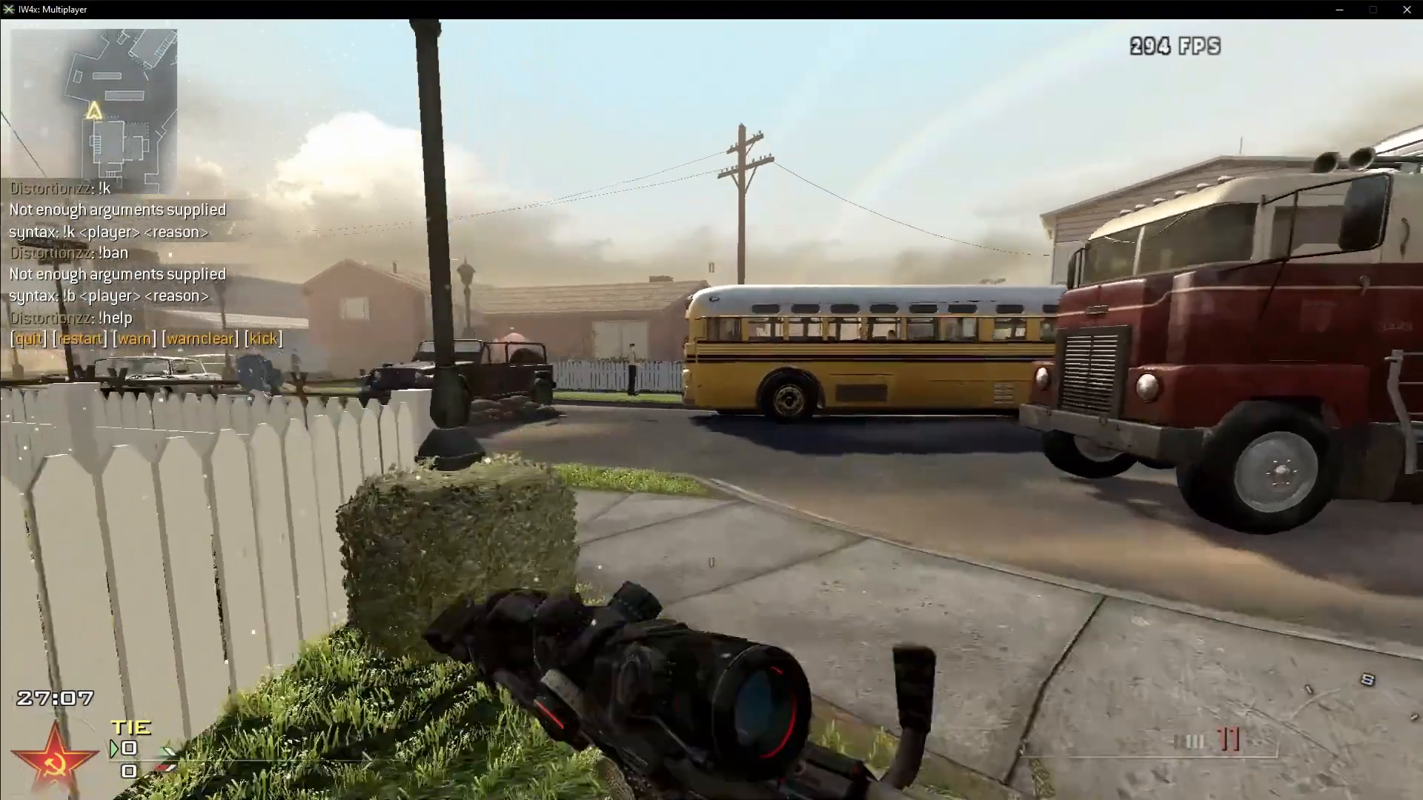
Step: Run through the truck trailer, over the parked car and across the lawn into the backyard
key("w")
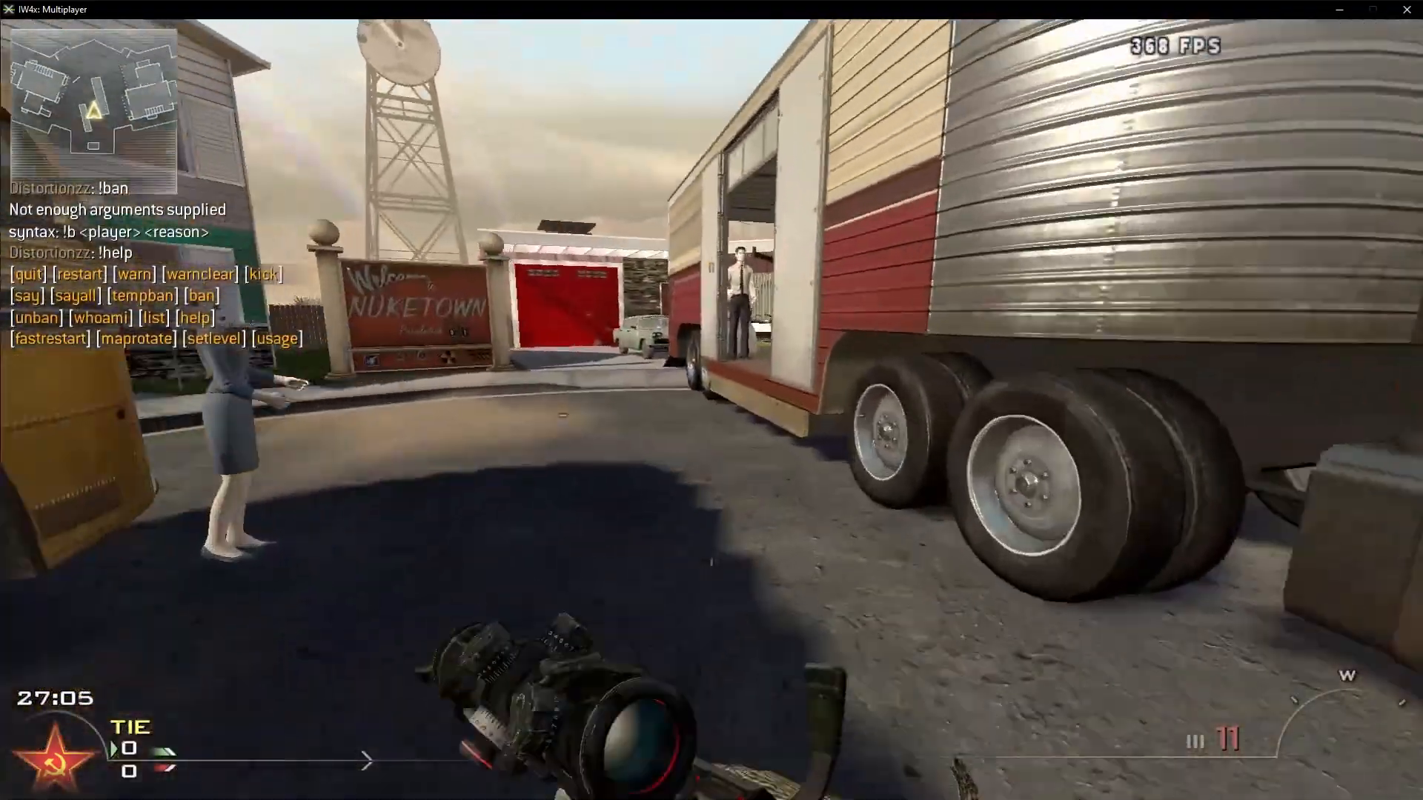
key("1")
key("space")
key("w")
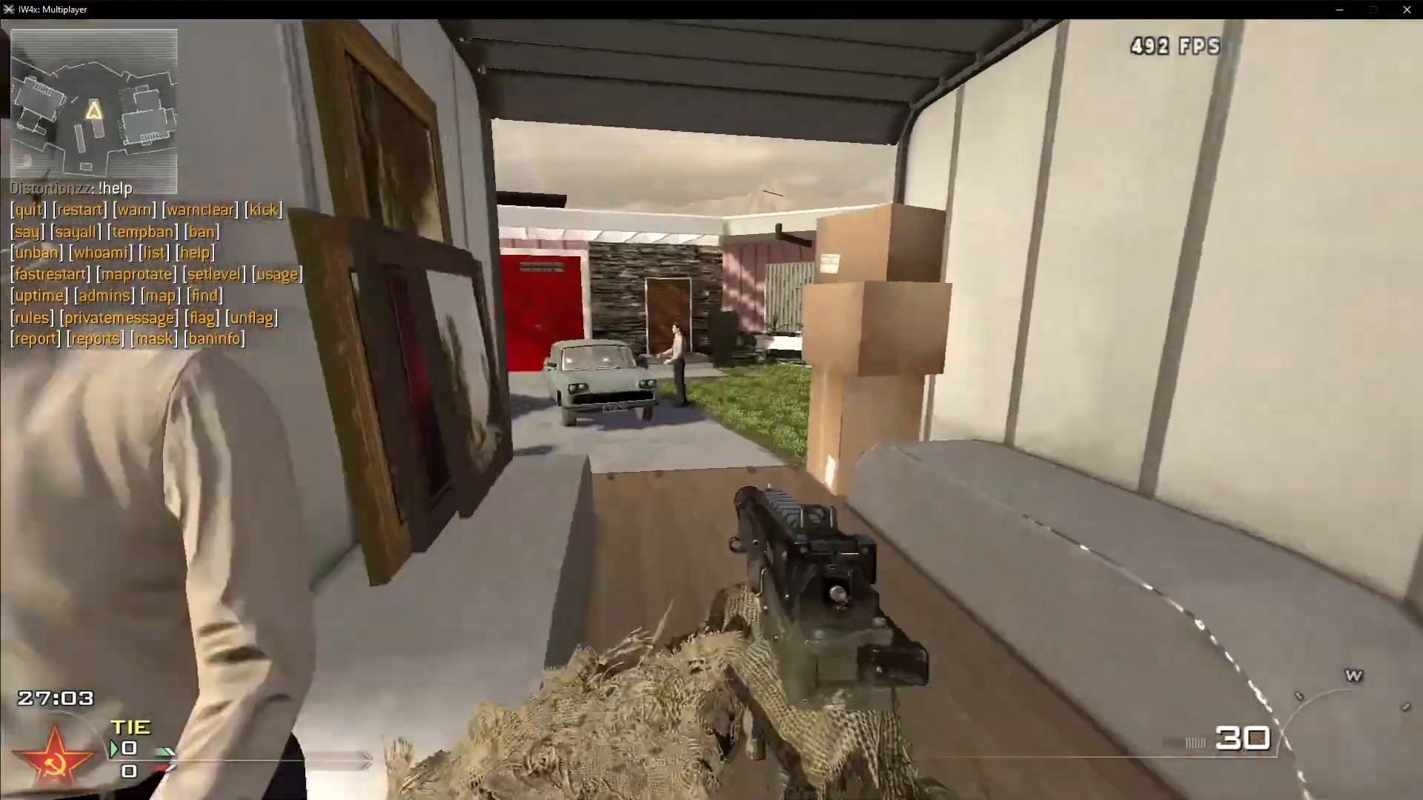
key("1")
key("space")
key("w")
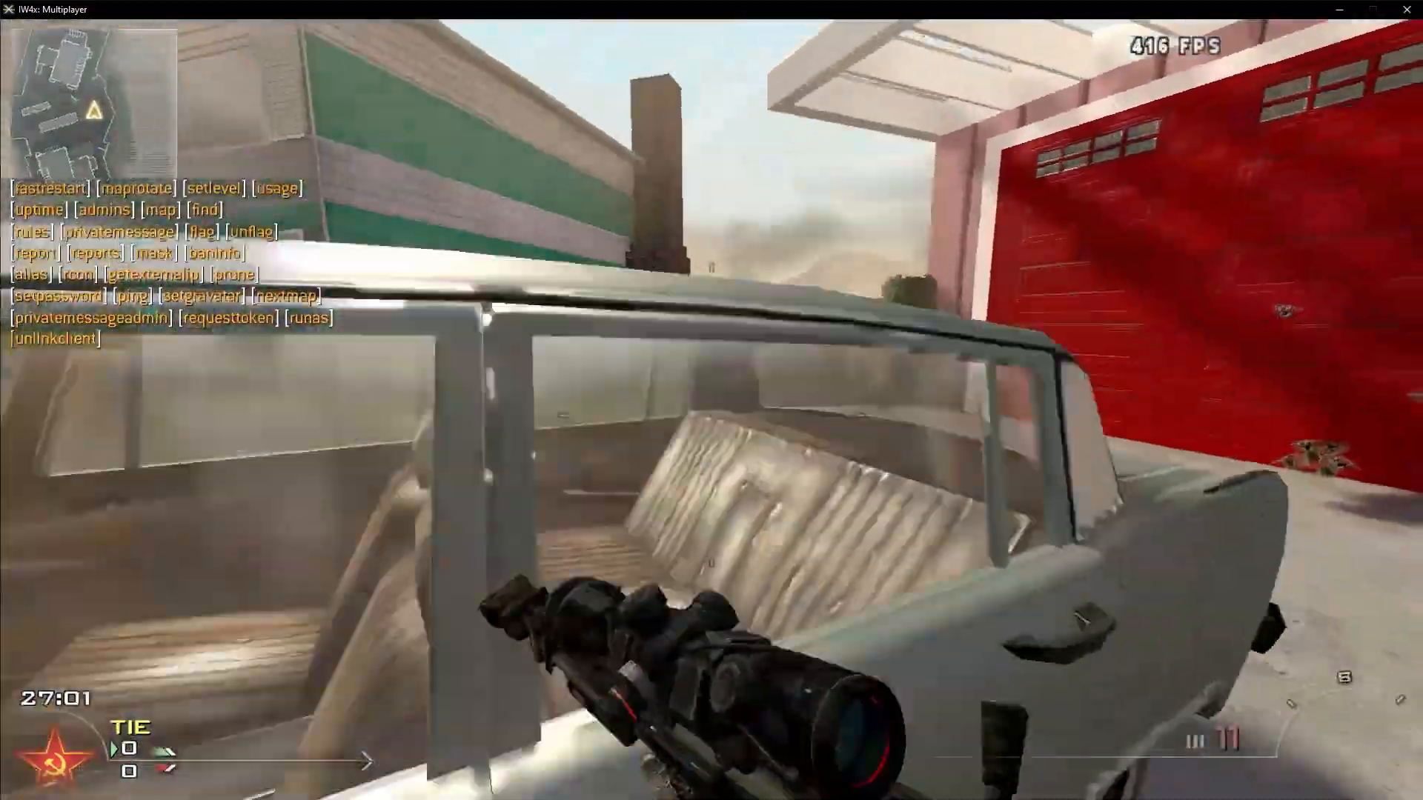
key("space")
key("w")
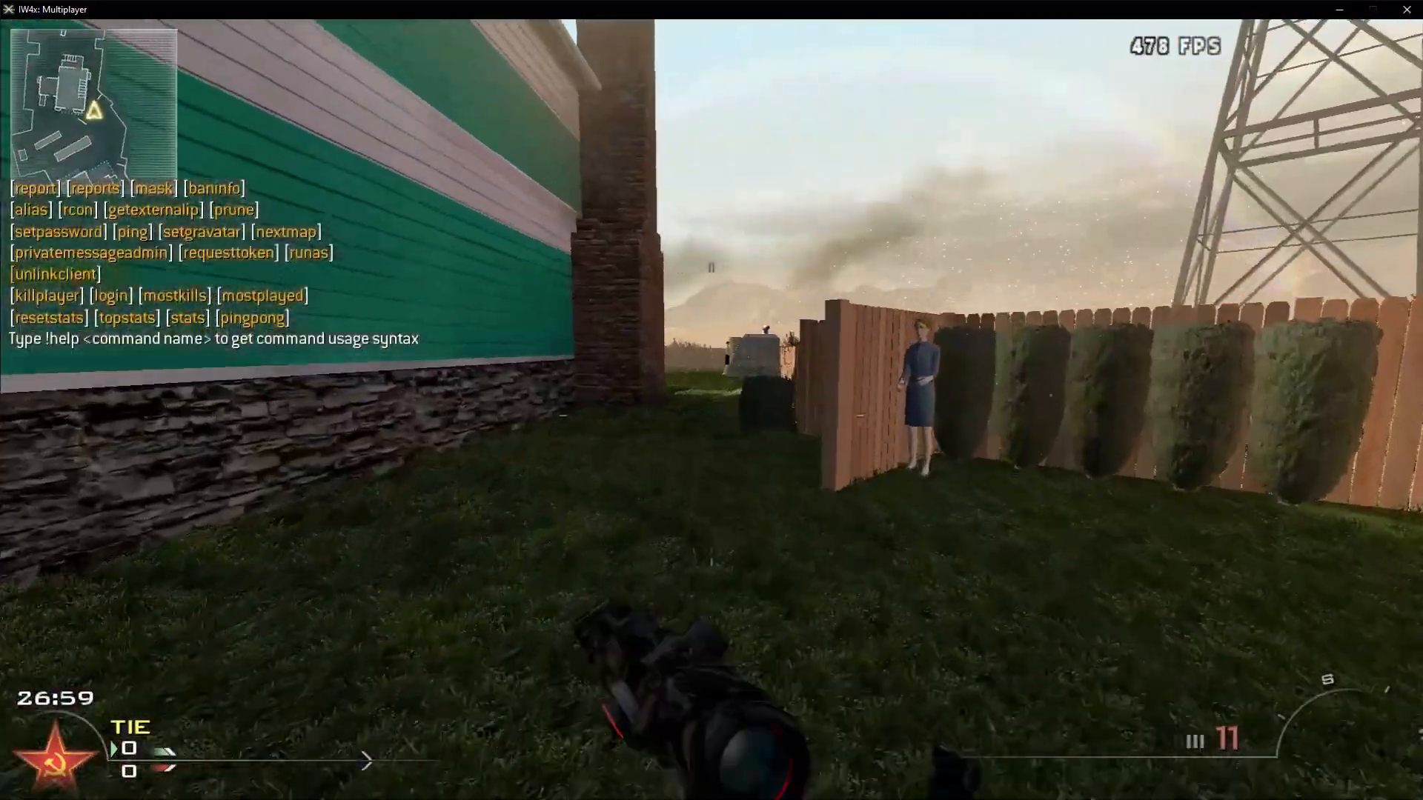
key("w")
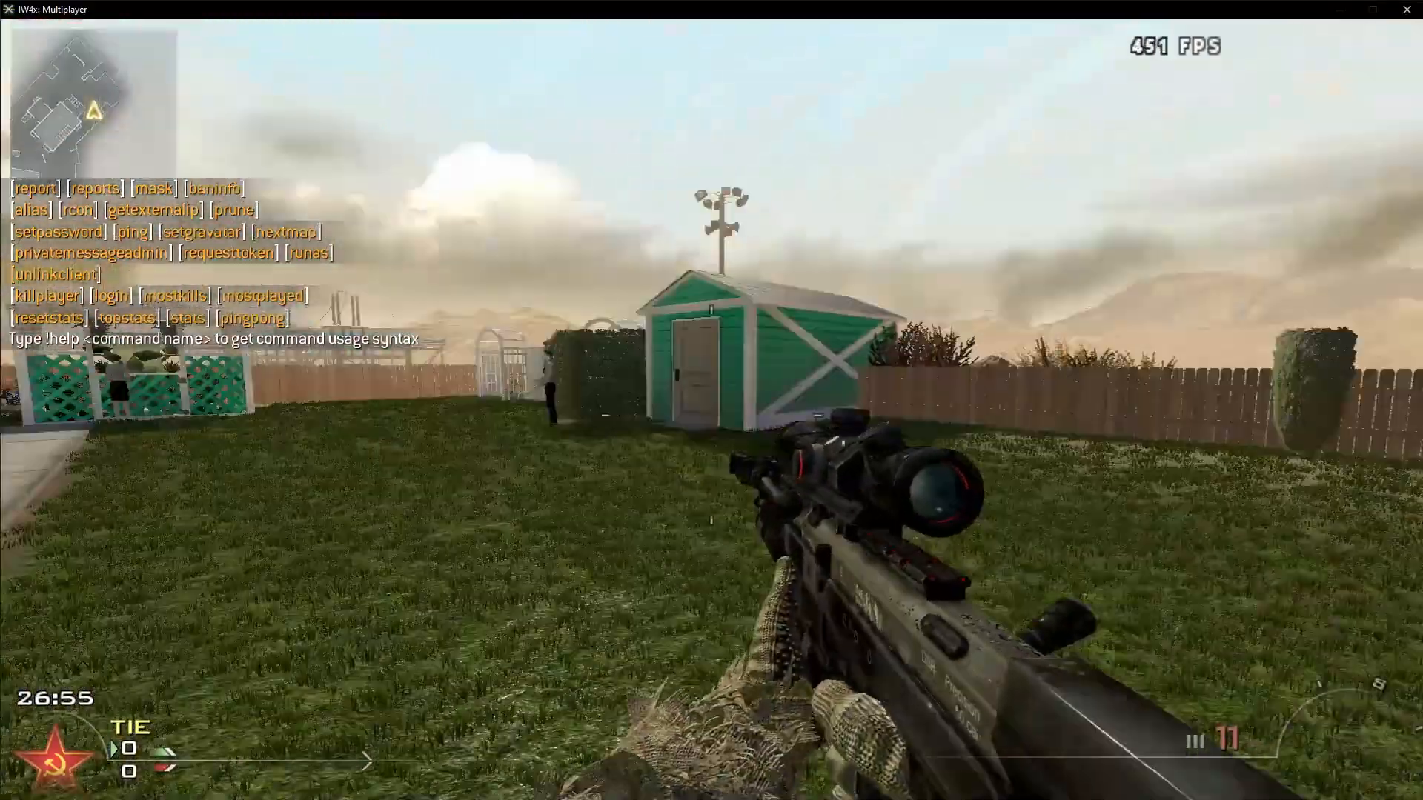
key("Escape")
Step: Choose the Scout Sniper class, then join the Rangers team with the Overwatch class
left_click(341, 143)
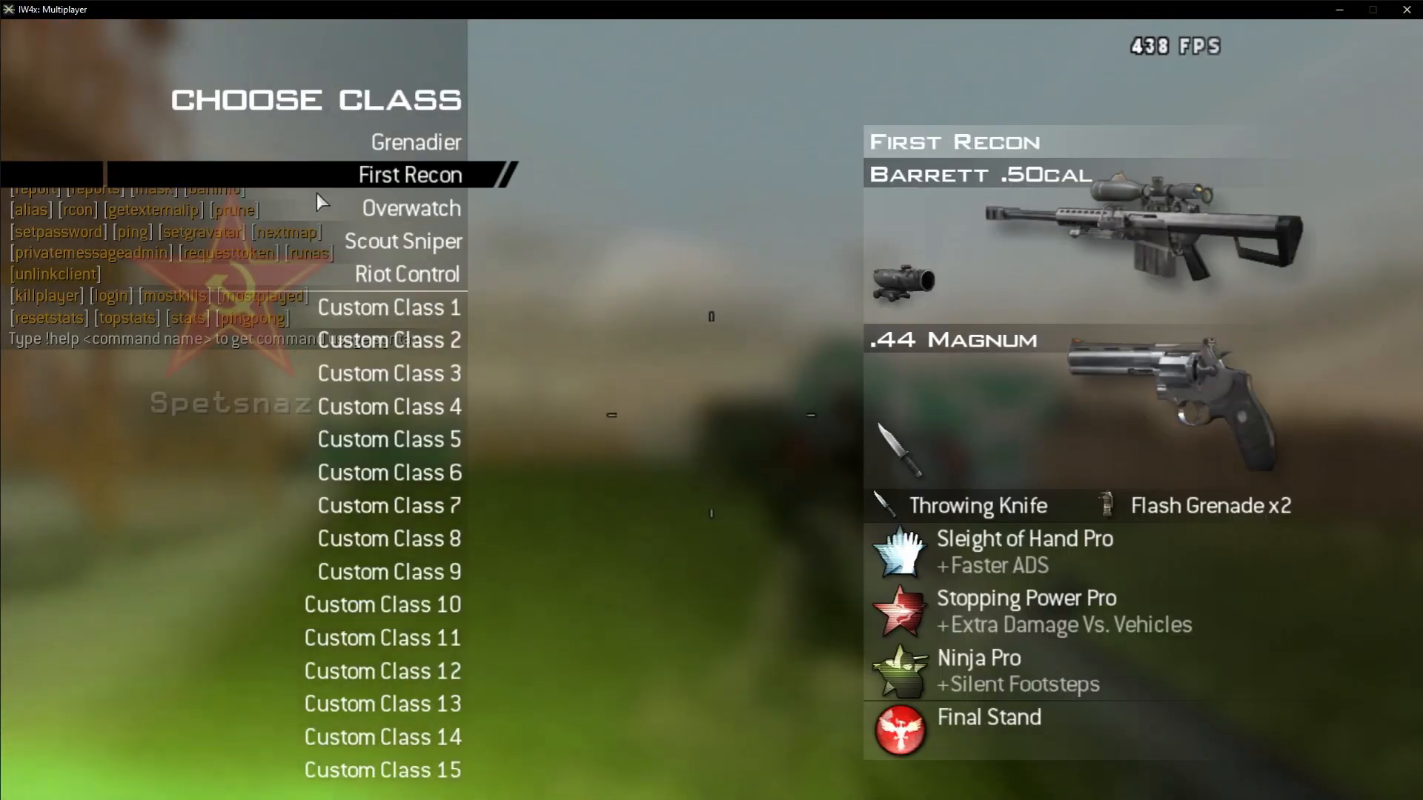
left_click(304, 251)
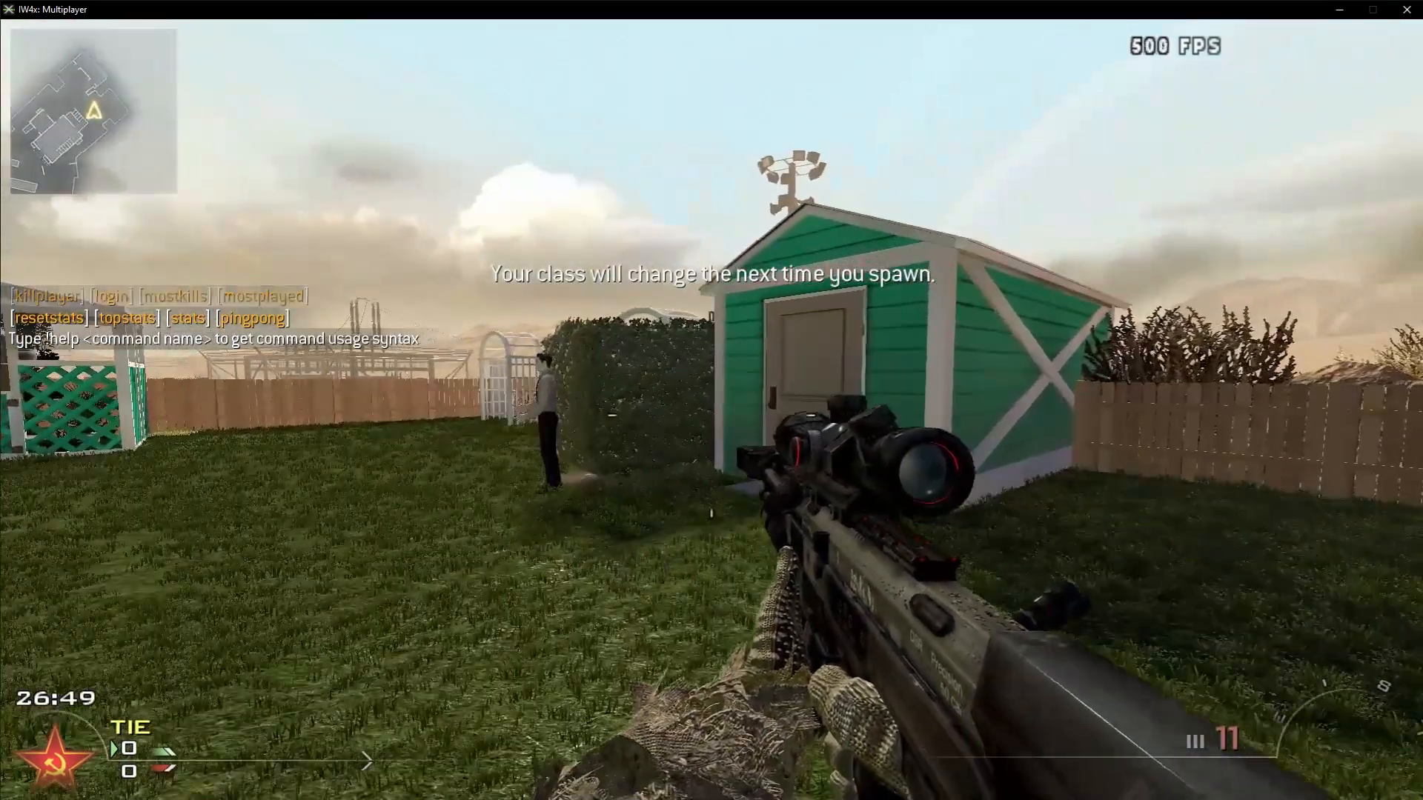
key("Escape")
left_click(470, 173)
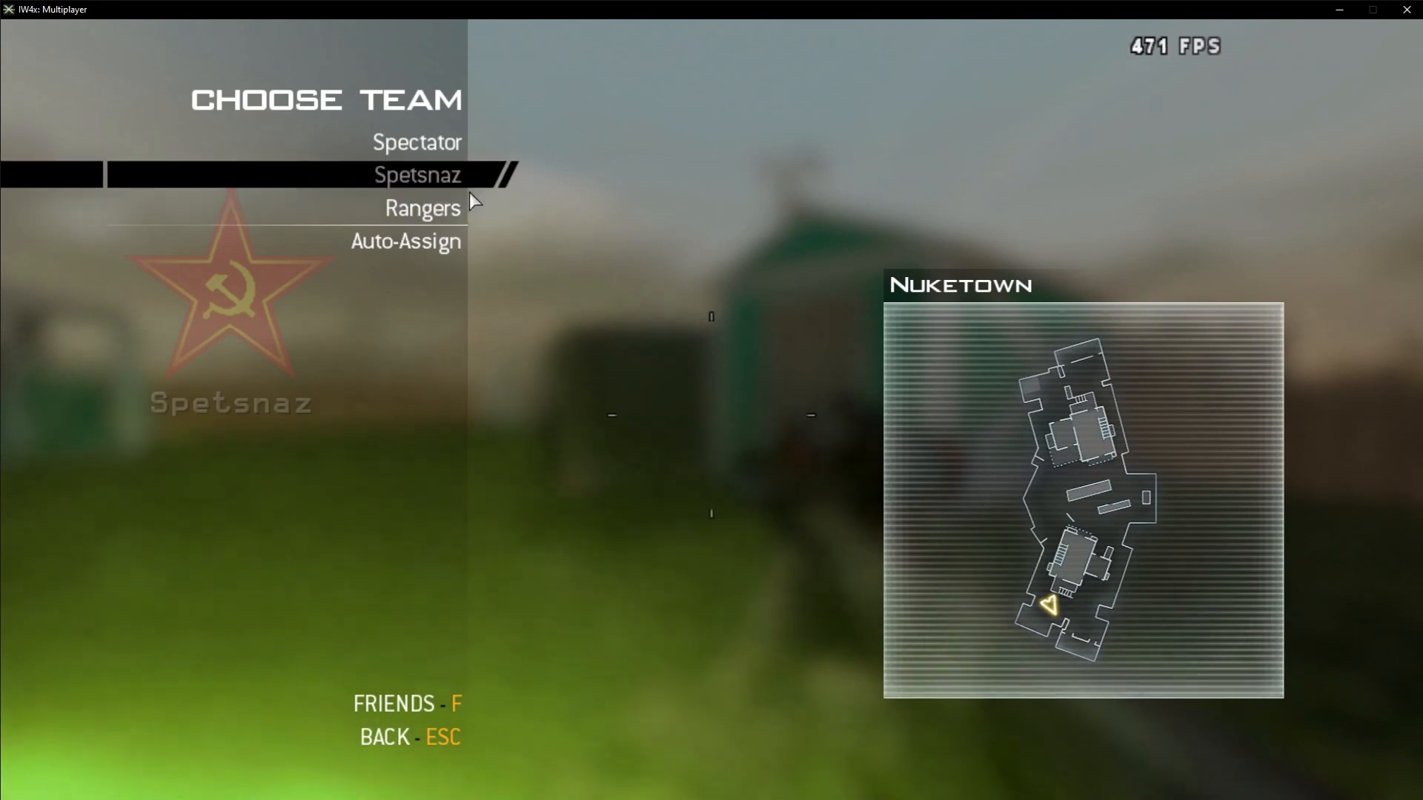
left_click(465, 205)
left_click(445, 204)
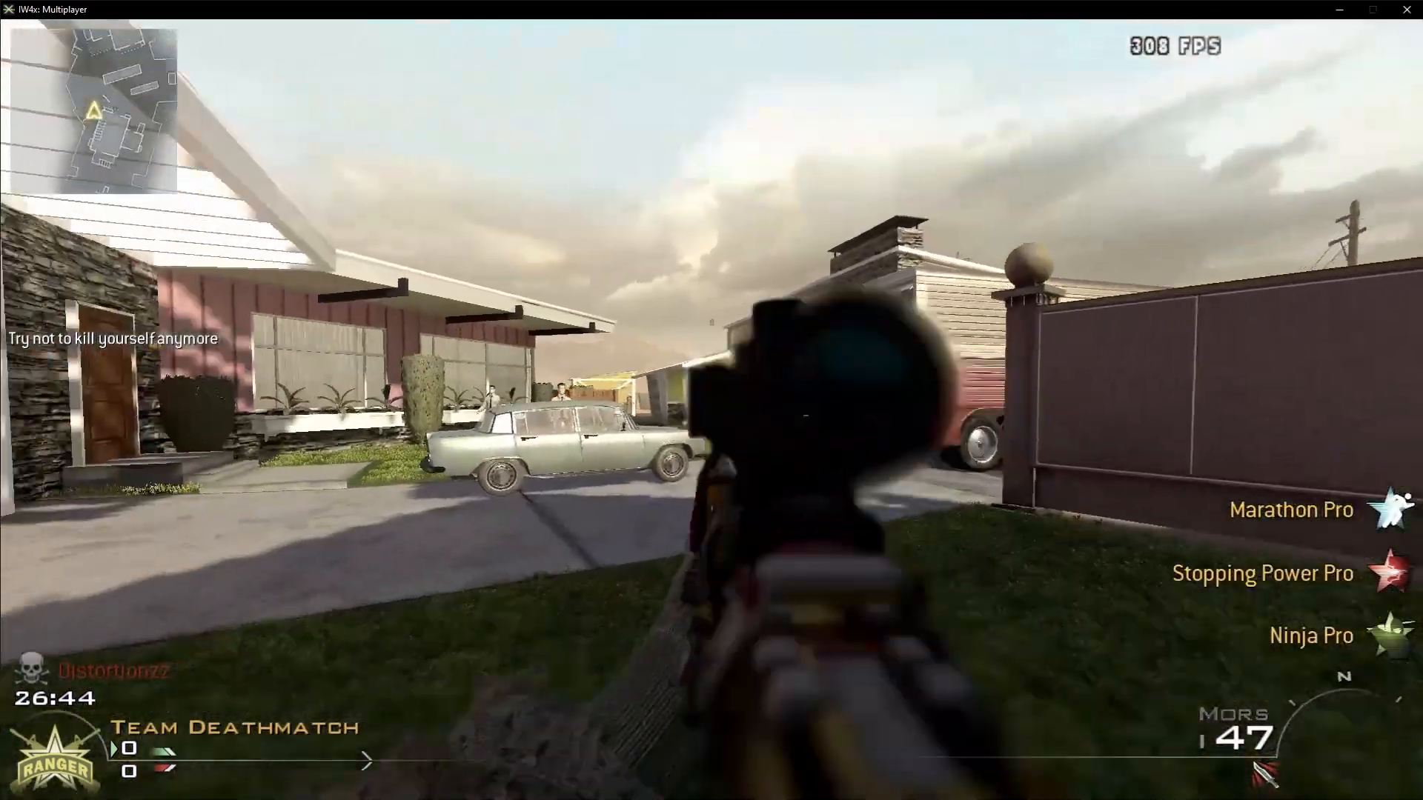
Step: Advance past the parked car toward the truck, firing scoped sniper shots
key("w")
left_click(712, 410)
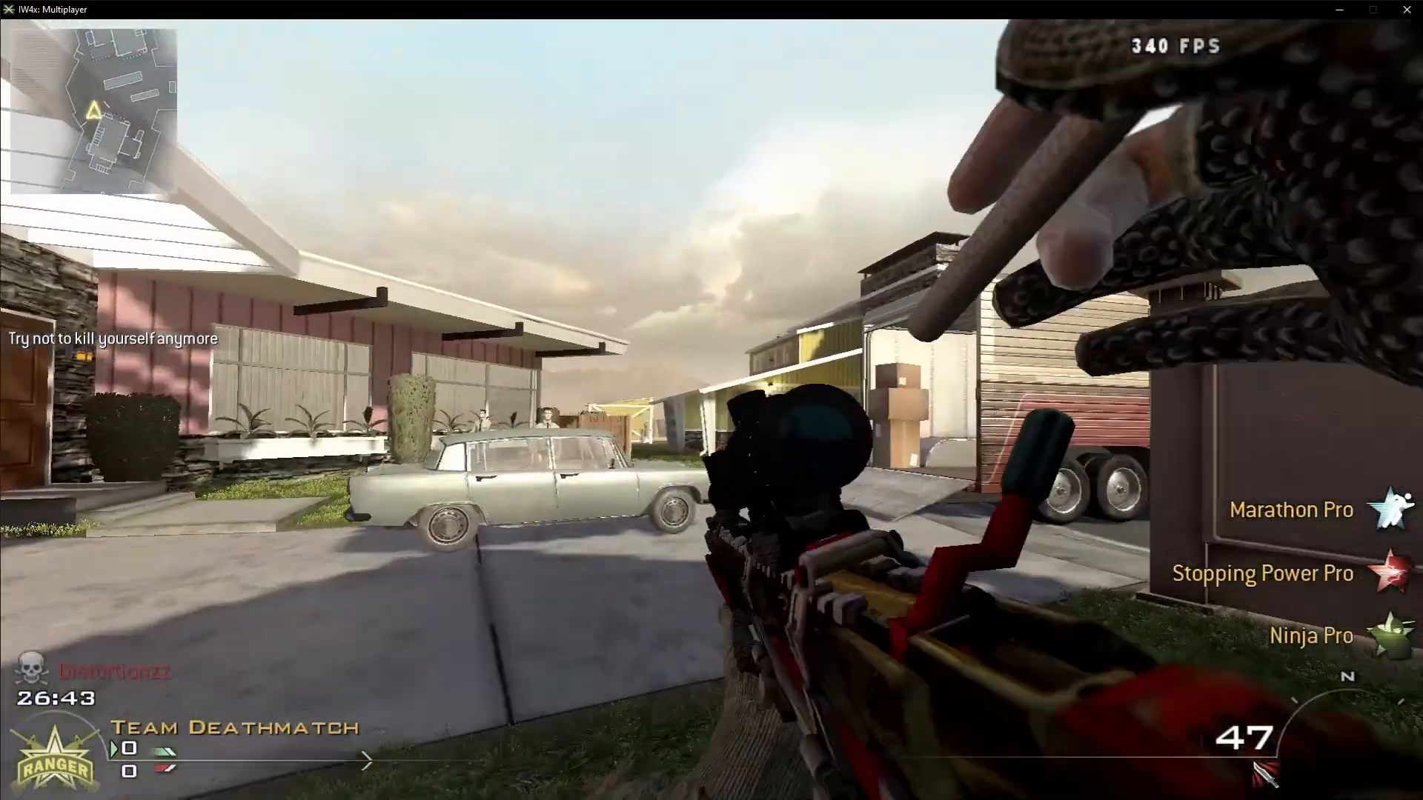
right_click(712, 409)
left_click(711, 410)
key("w")
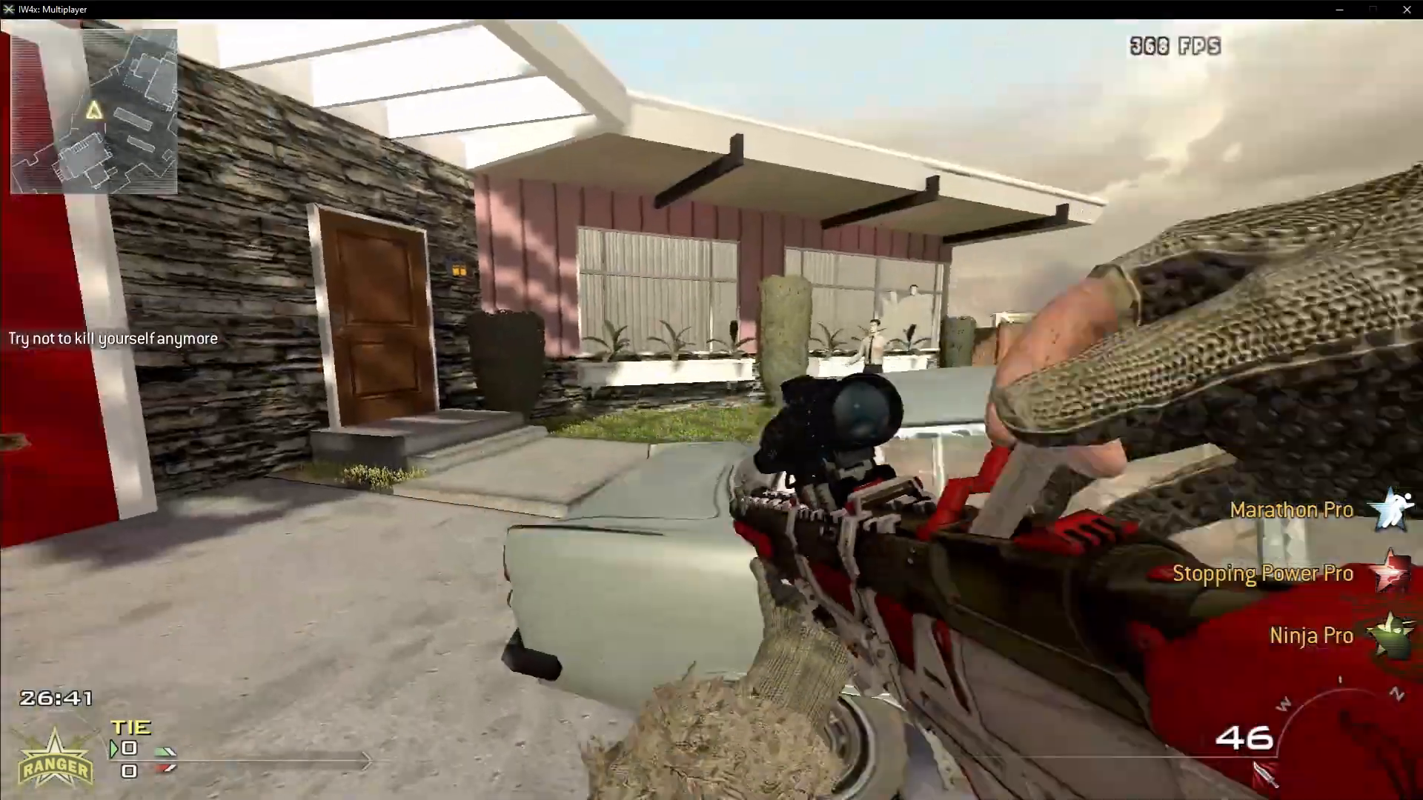
right_click(711, 410)
left_click(712, 410)
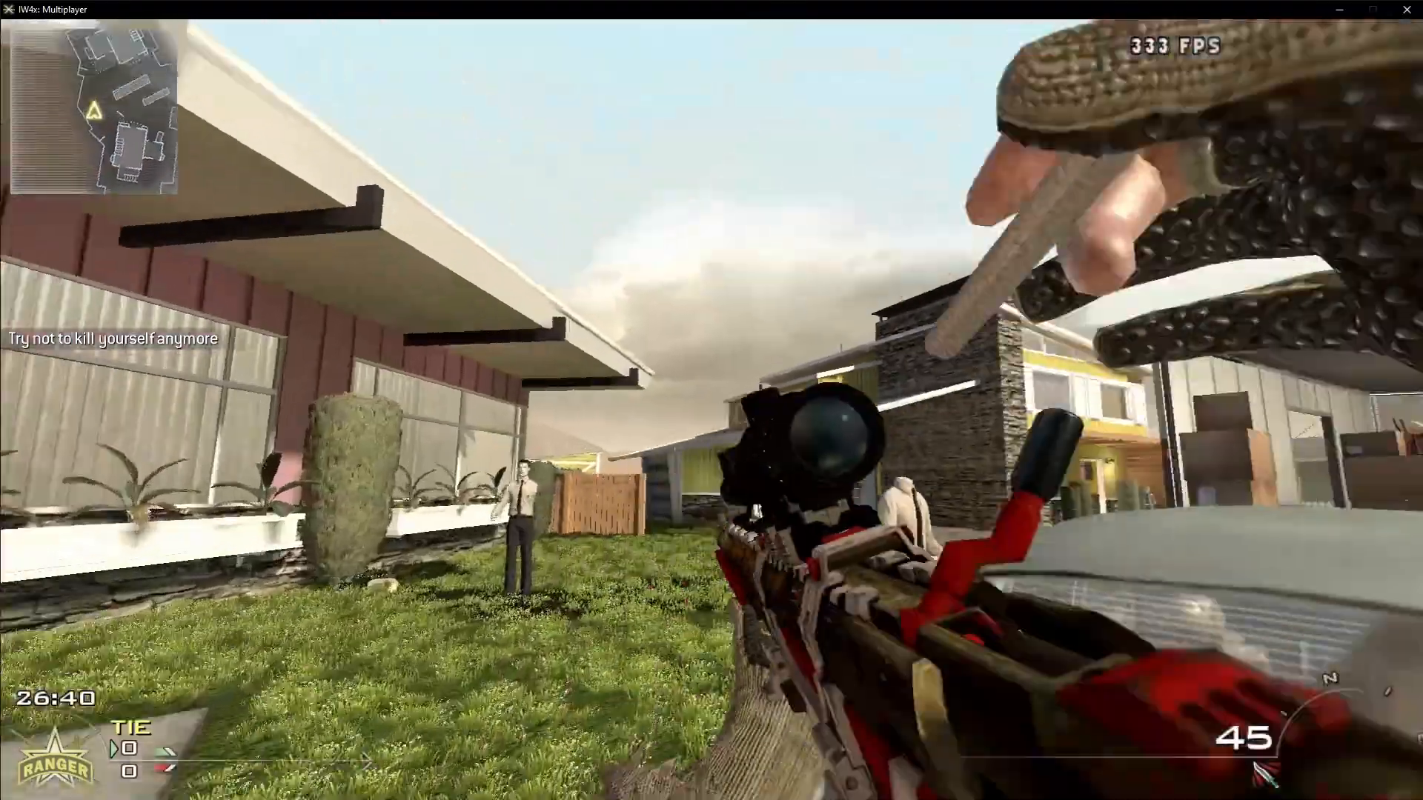
key("w")
right_click(712, 410)
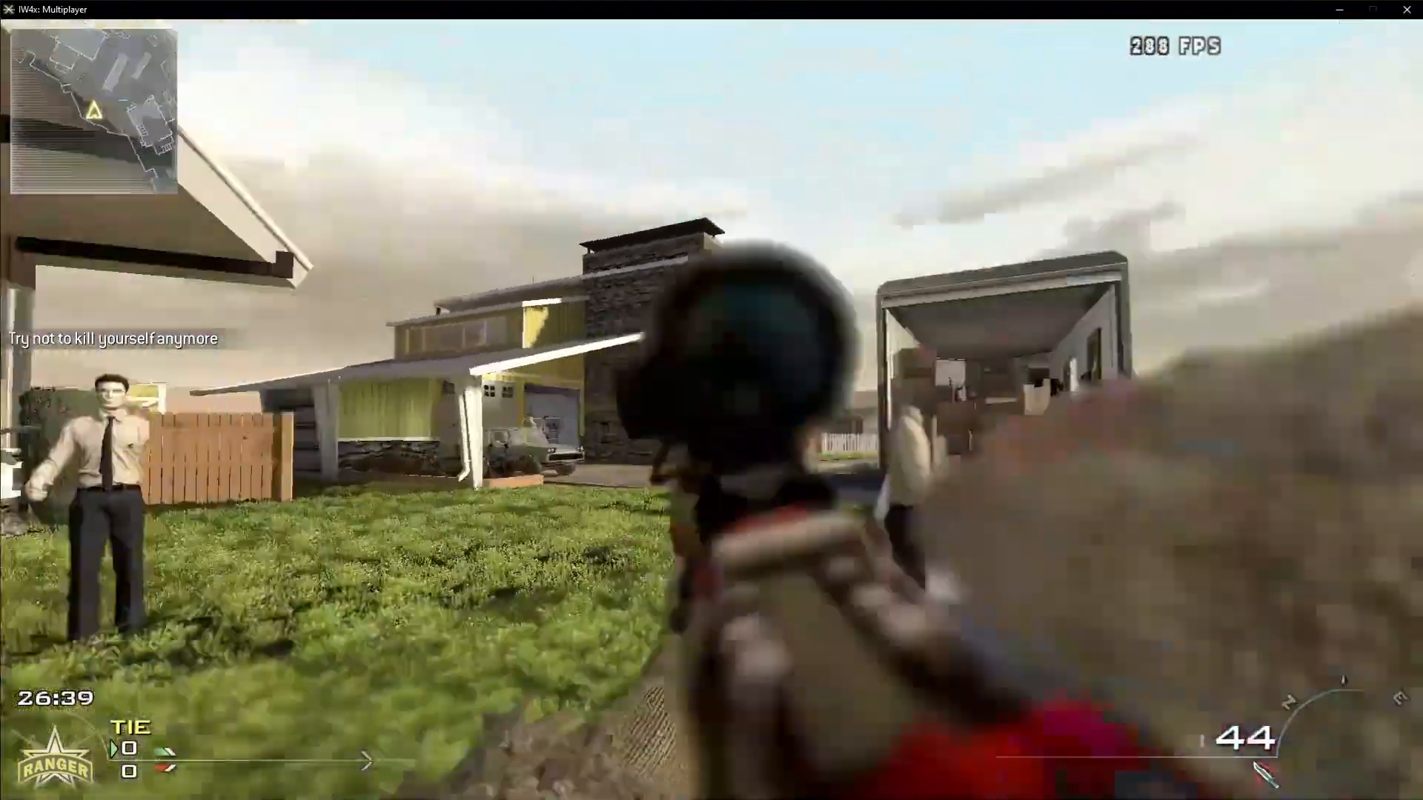
left_click(712, 410)
Step: Keep firing scoped shots past the yellow house and truck until the sniper has 40 rounds
key("w")
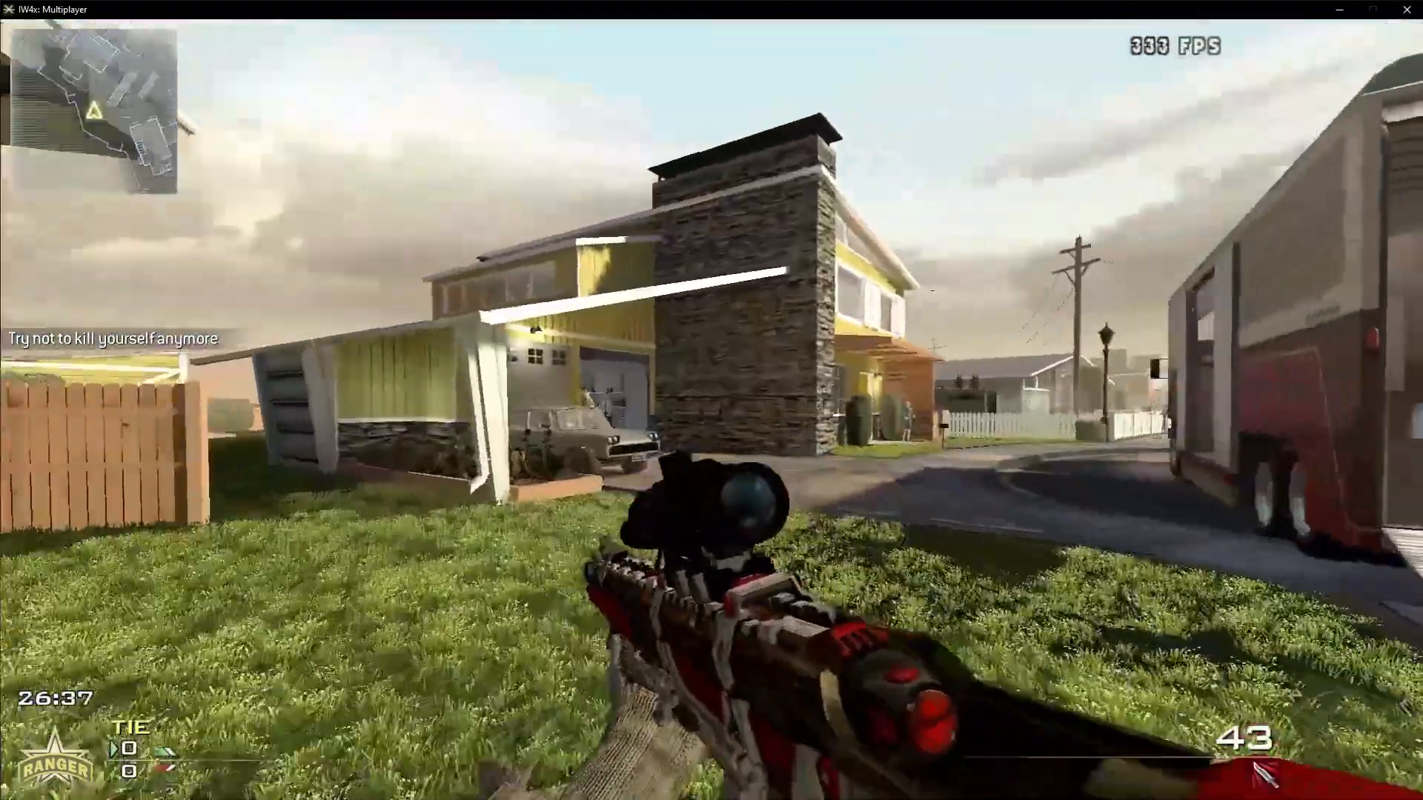
right_click(712, 410)
left_click(712, 410)
right_click(712, 410)
key("w")
left_click(712, 410)
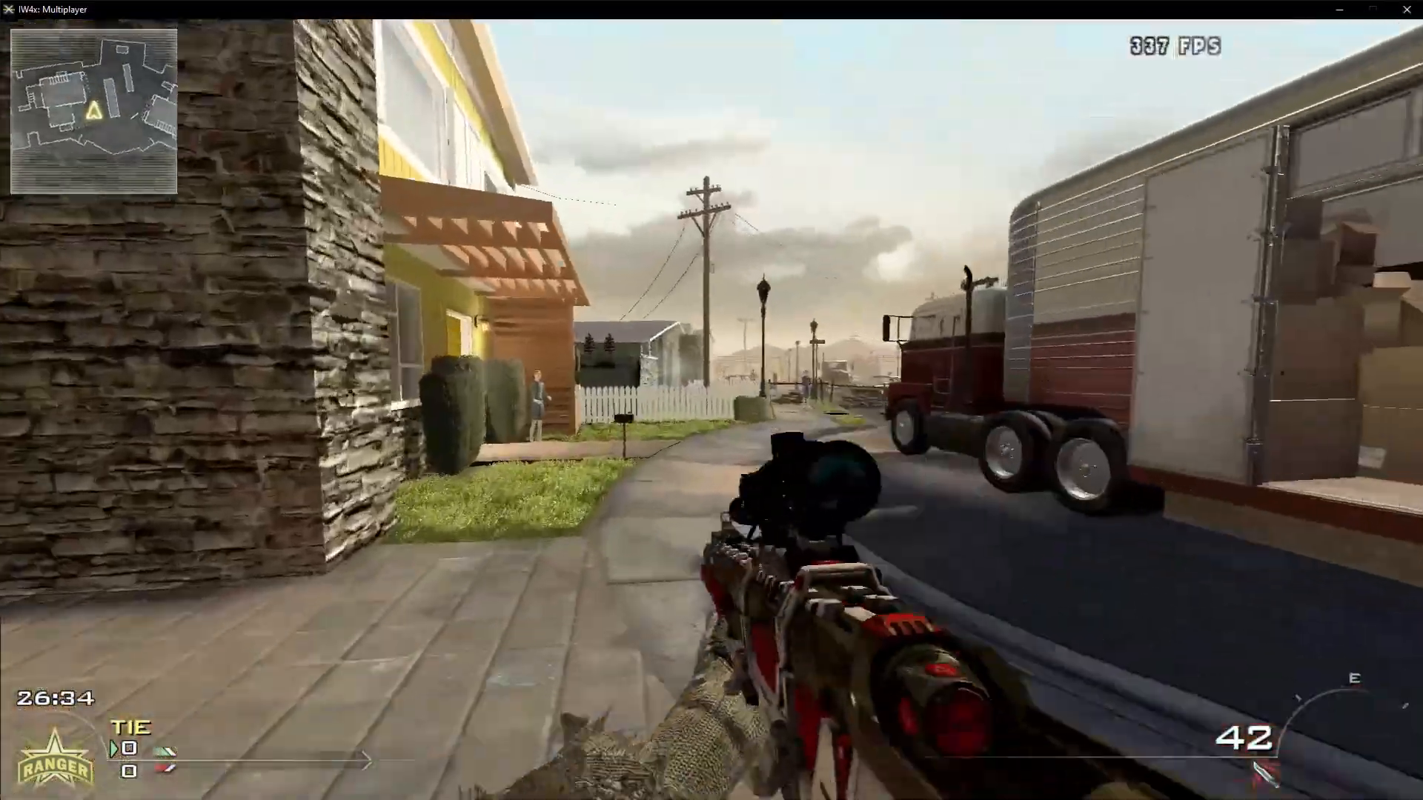
right_click(712, 410)
key("w")
left_click(711, 410)
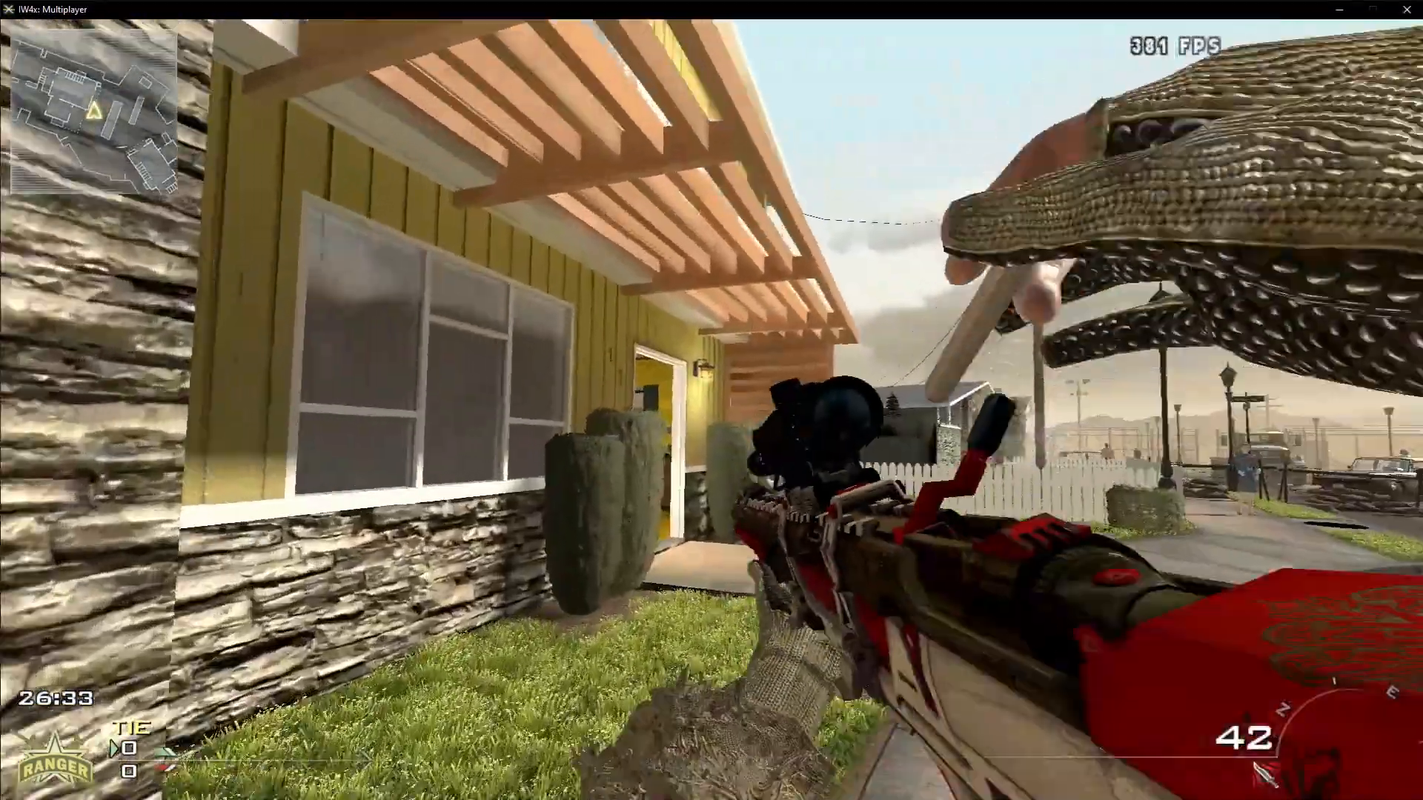
right_click(712, 410)
left_click(712, 410)
key("w")
right_click(711, 410)
left_click(712, 410)
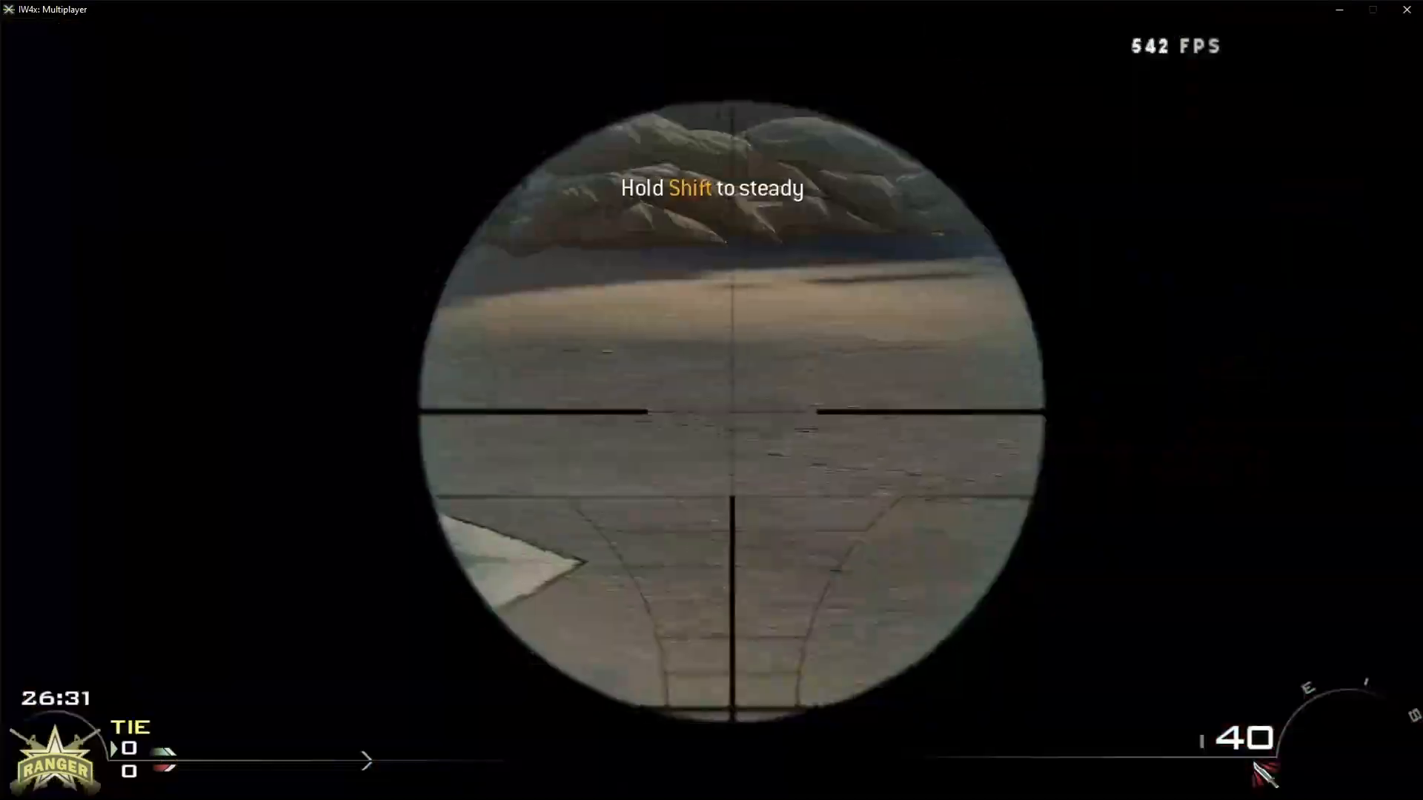
Step: Pick a new class and fire the rifle twice at the jeep up the street
key("Escape")
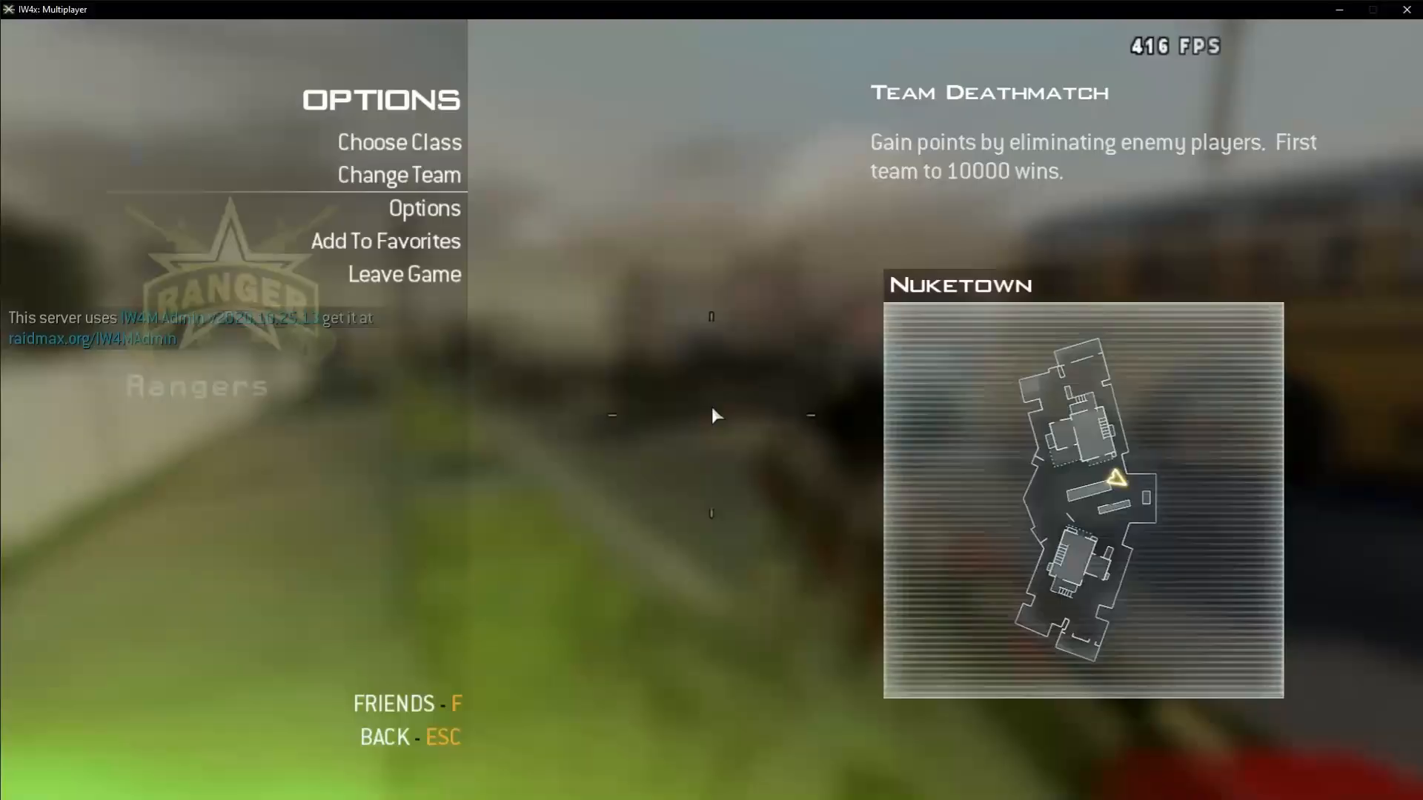
left_click(233, 152)
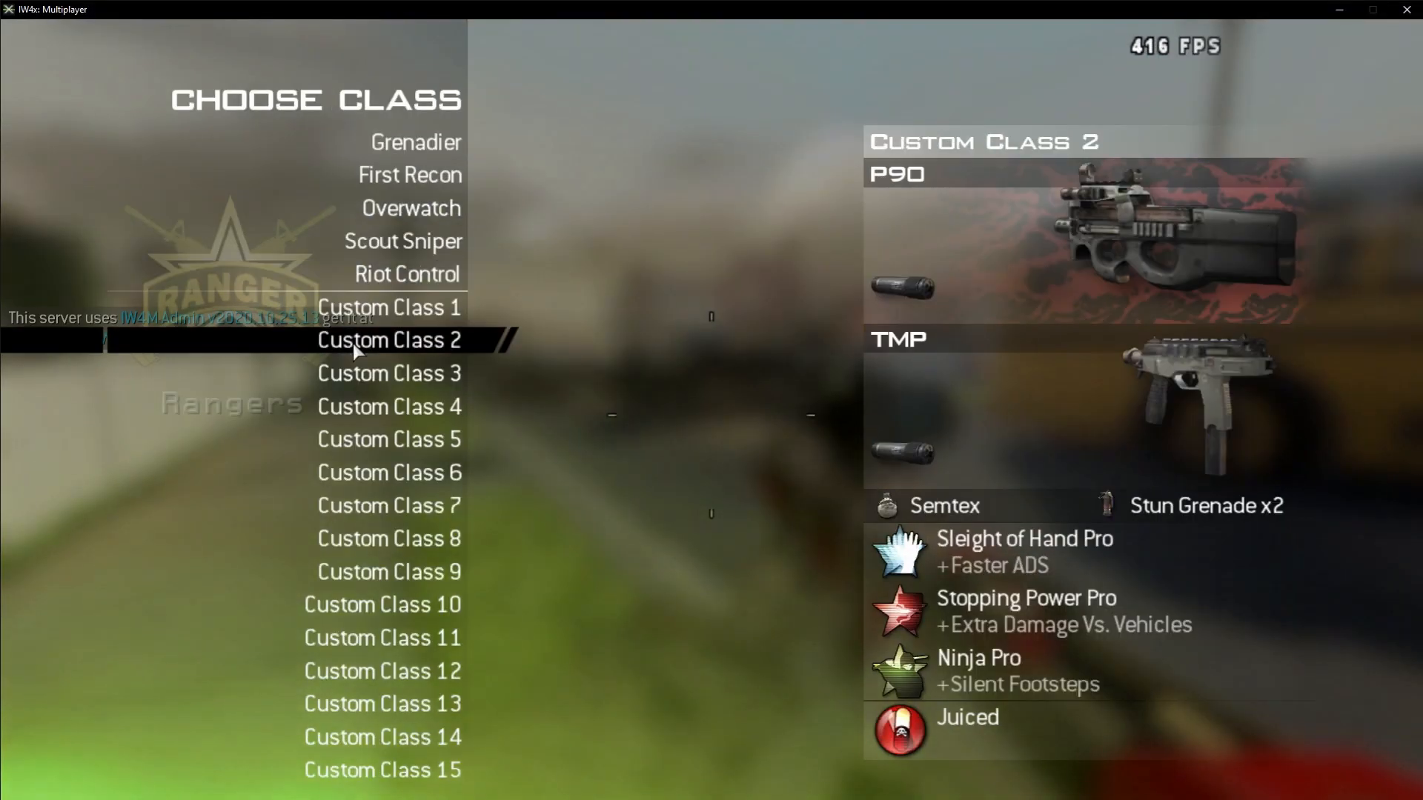
left_click(410, 276)
key("w")
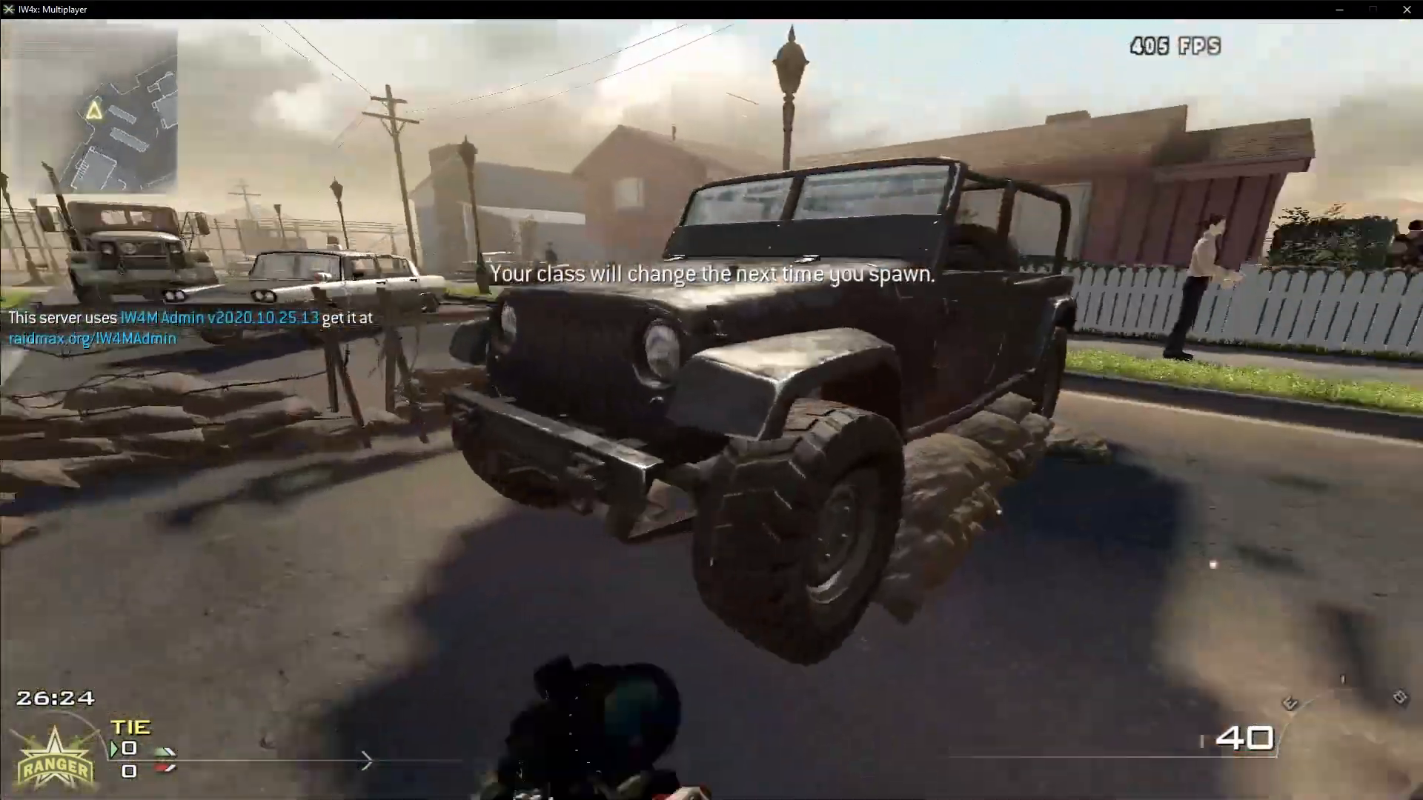
left_click(712, 410)
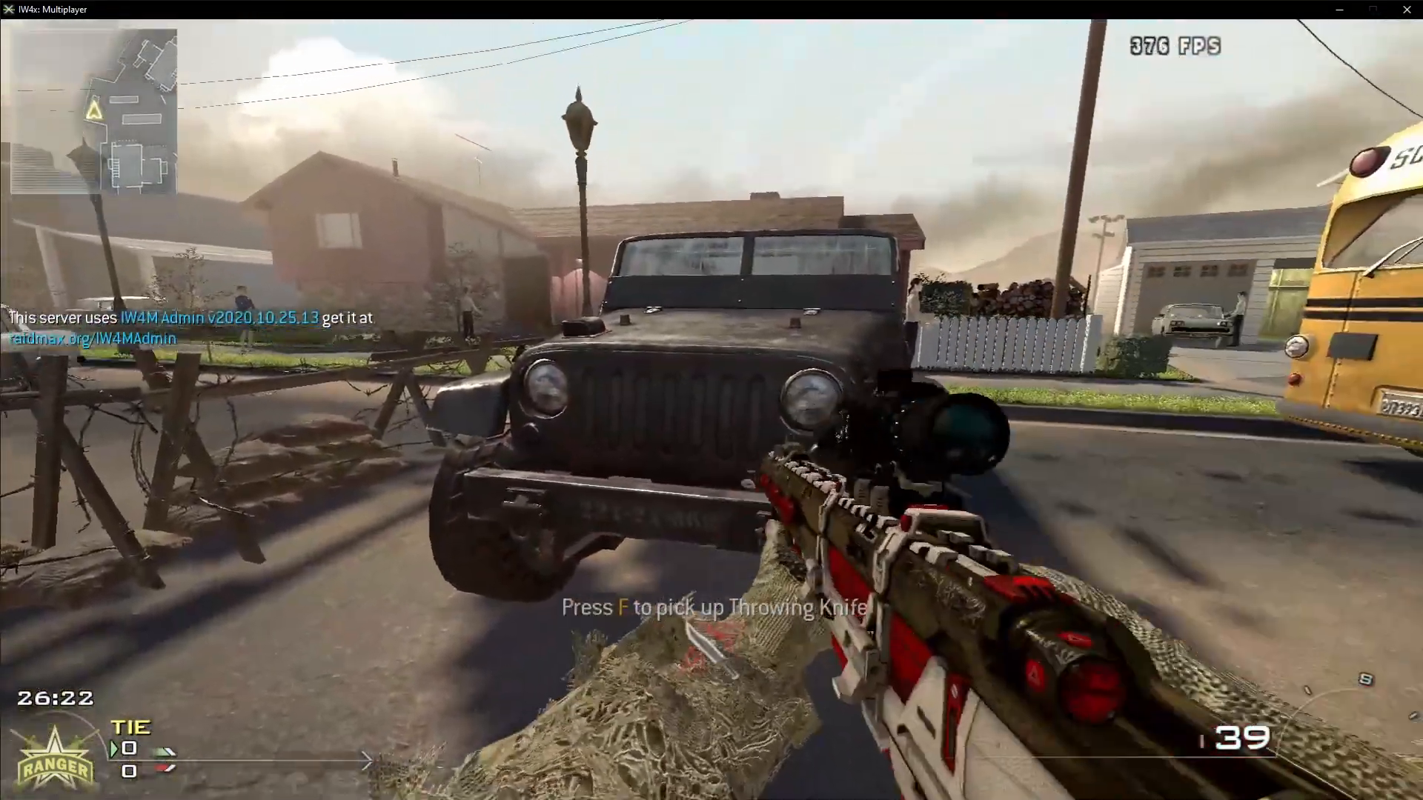
left_click(712, 410)
Step: Switch to the Spetsnaz team, choose a class and spawn in
key("Escape")
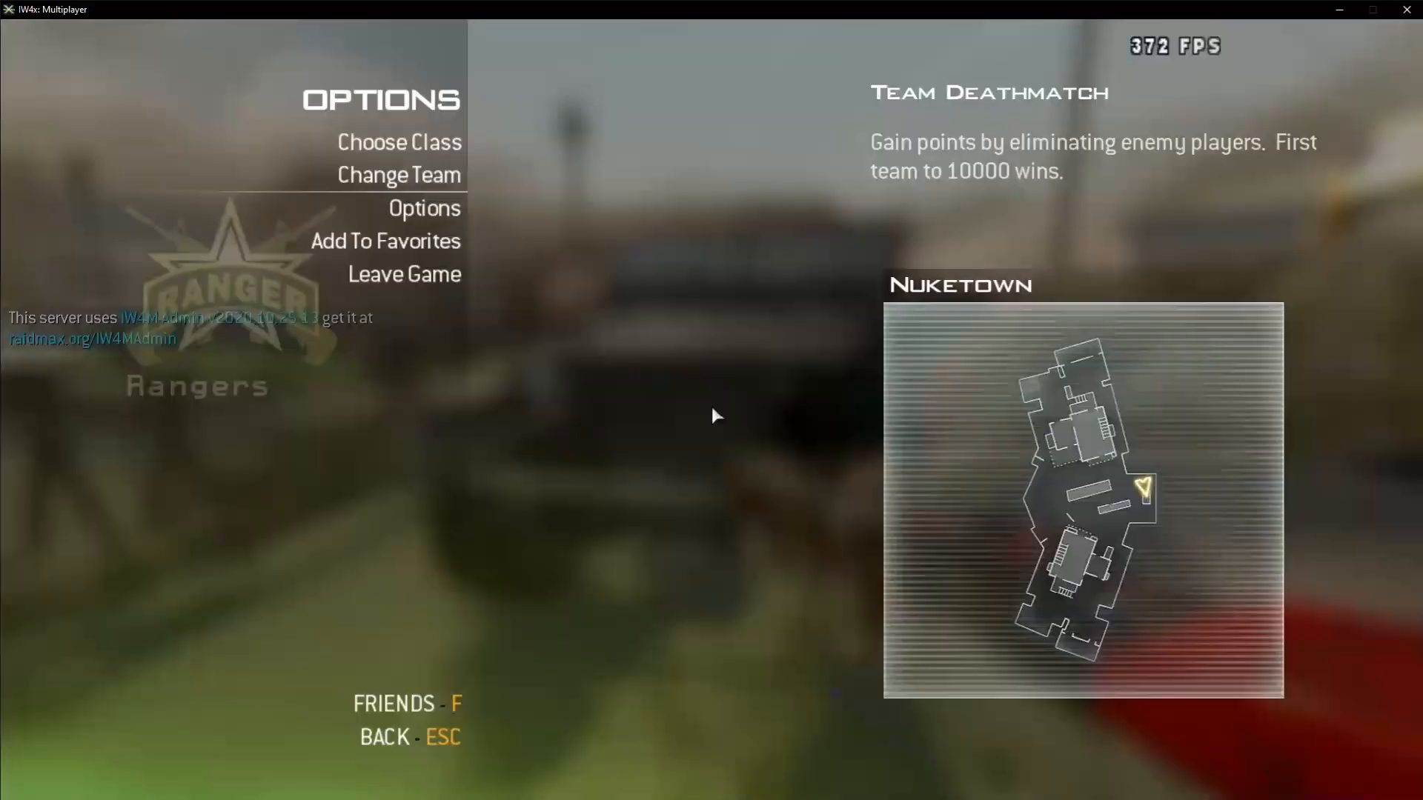
left_click(362, 192)
left_click(428, 179)
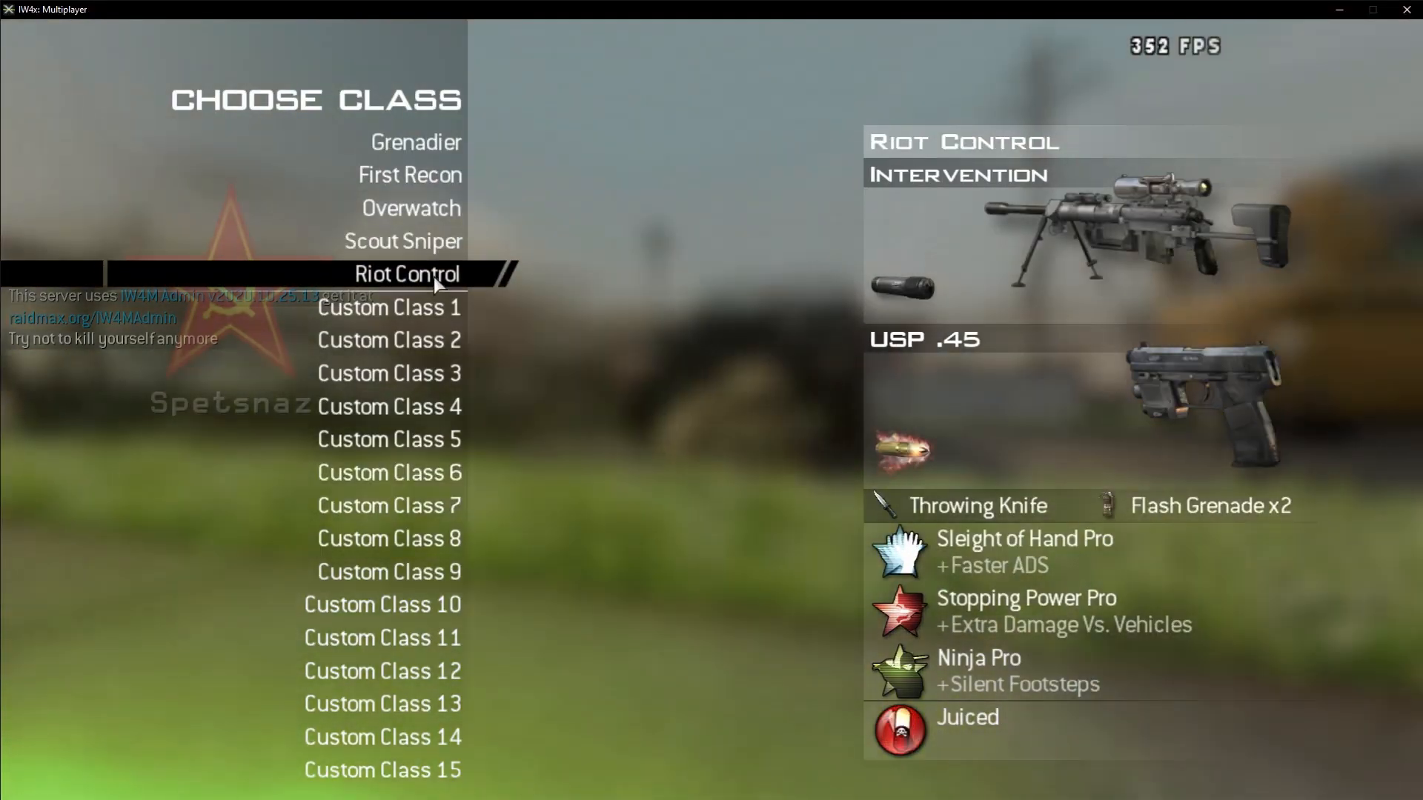
left_click(433, 276)
key("w")
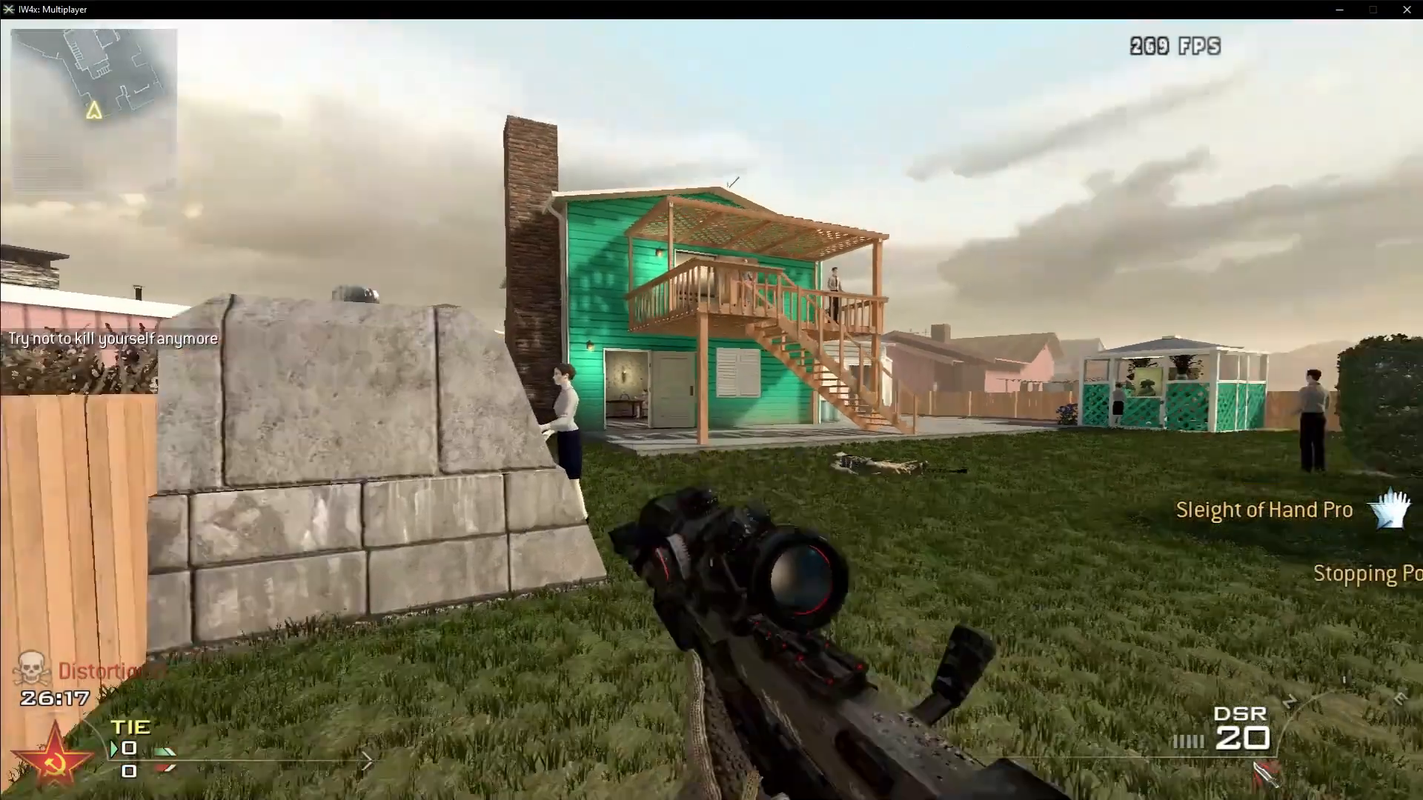
Step: Fire scoped sniper shots at the mannequin by the bunker, then reload
right_click(711, 415)
left_click(712, 415)
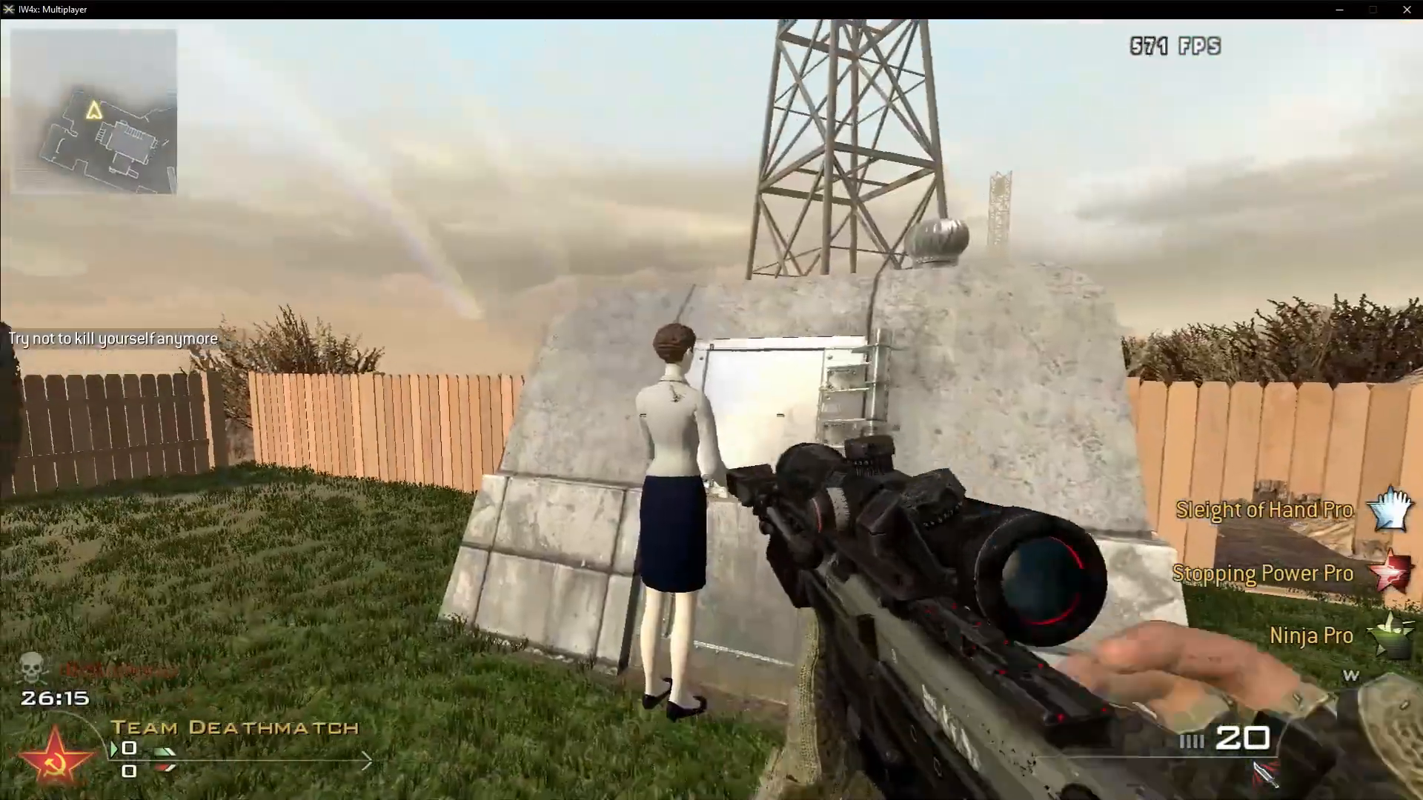
right_click(712, 415)
left_click(712, 415)
right_click(711, 415)
left_click(711, 415)
key("r")
key("w")
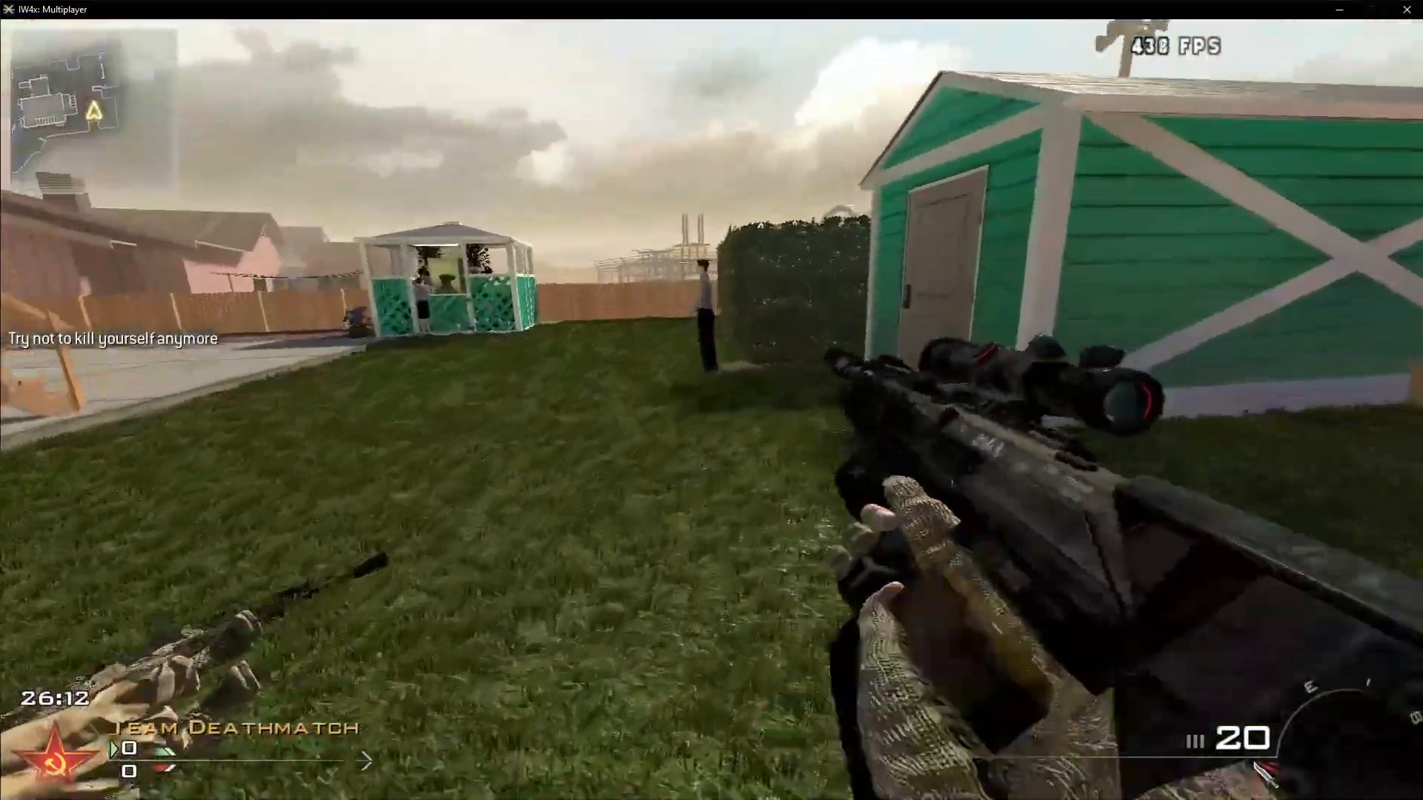
right_click(712, 415)
Step: Leave the Nuketown match and confirm with Yes
key("Escape")
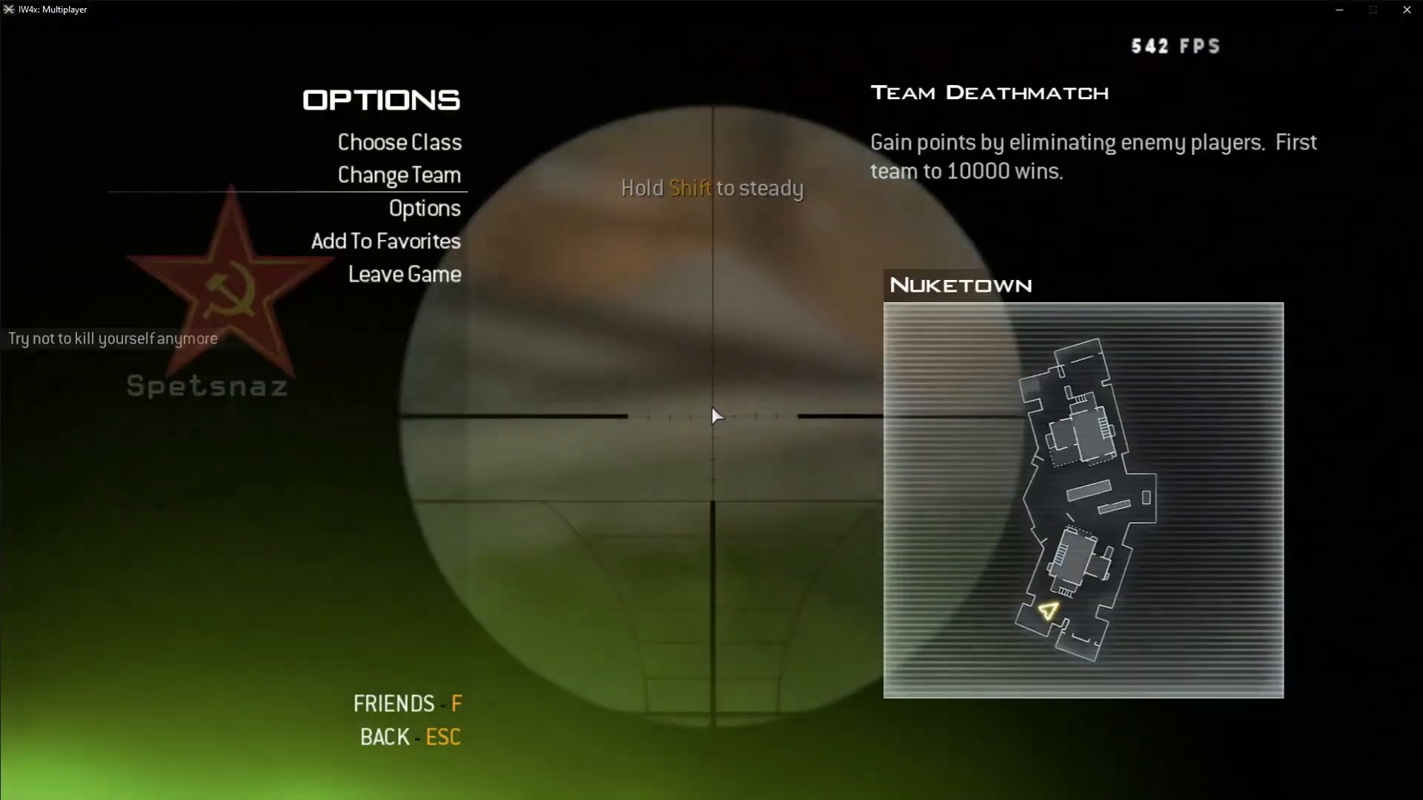
left_click(385, 285)
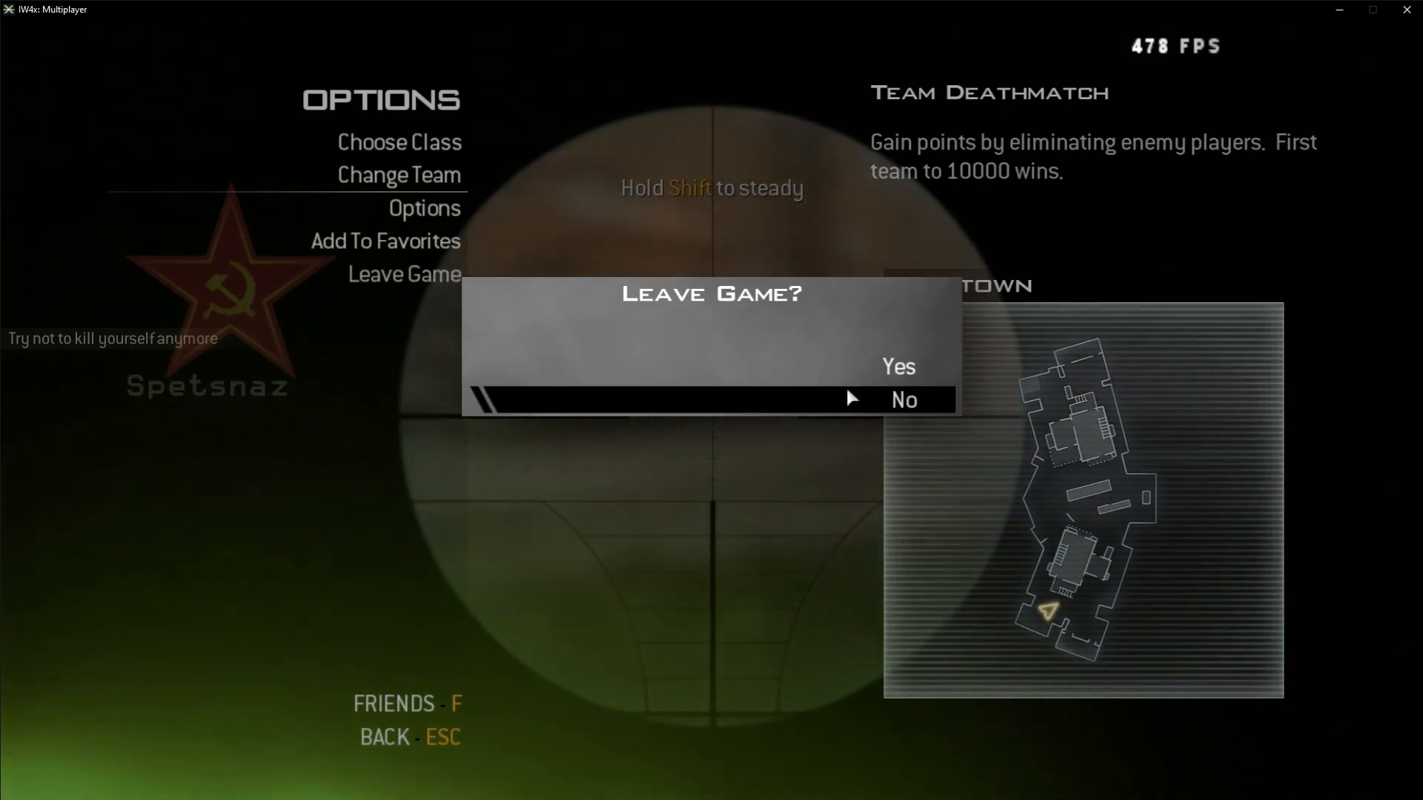
left_click(833, 372)
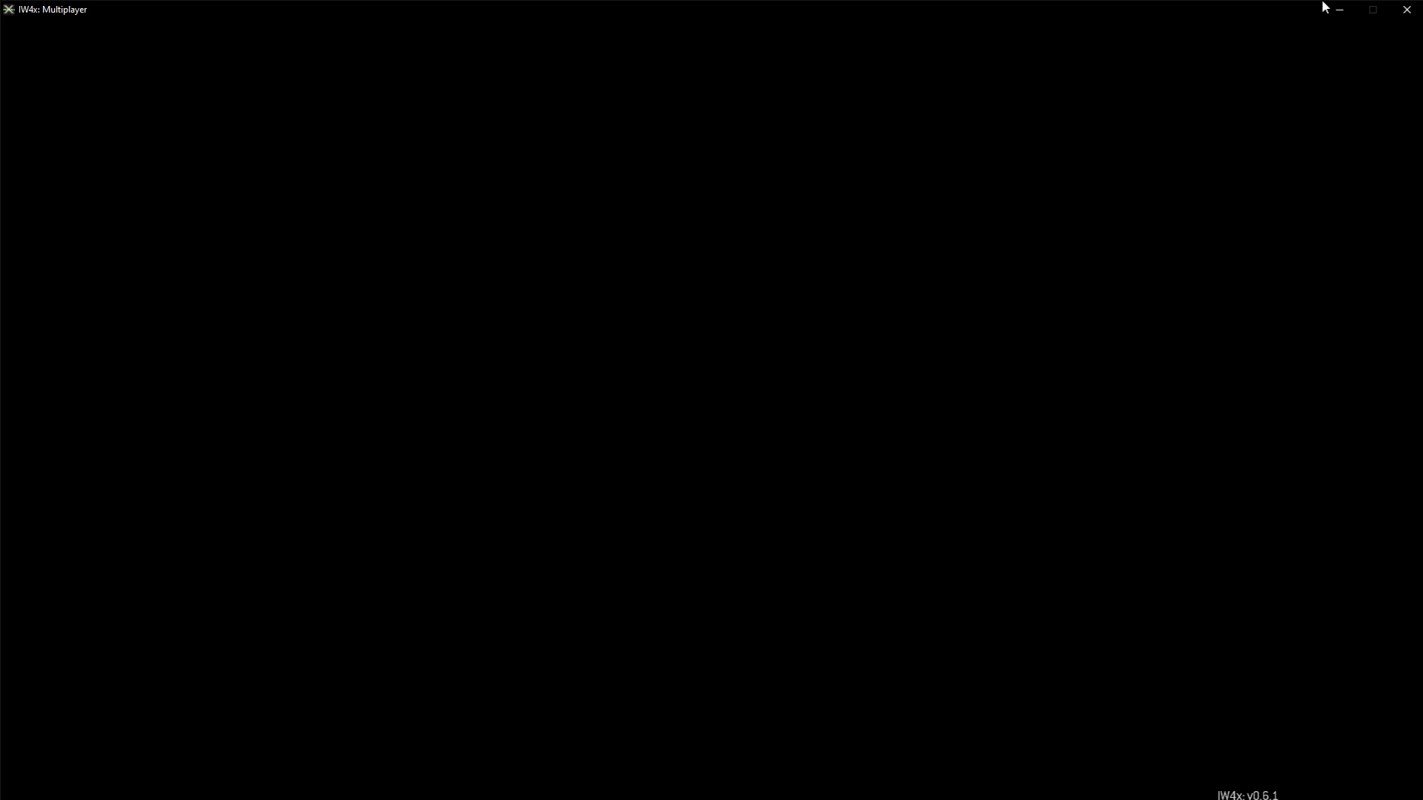
Step: Close the game and bring both game server consoles forward, moving the first one higher
left_click(1413, 20)
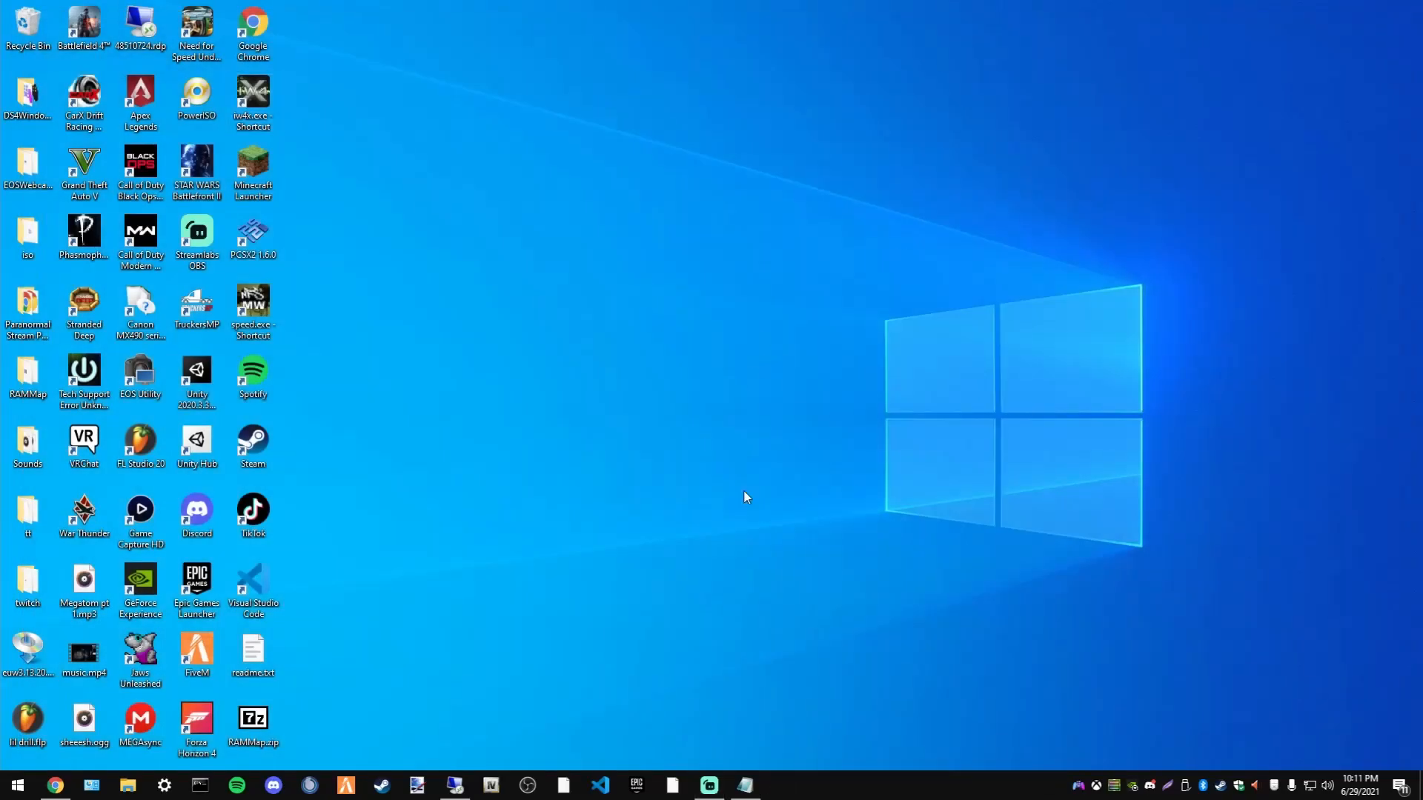
left_click(454, 785)
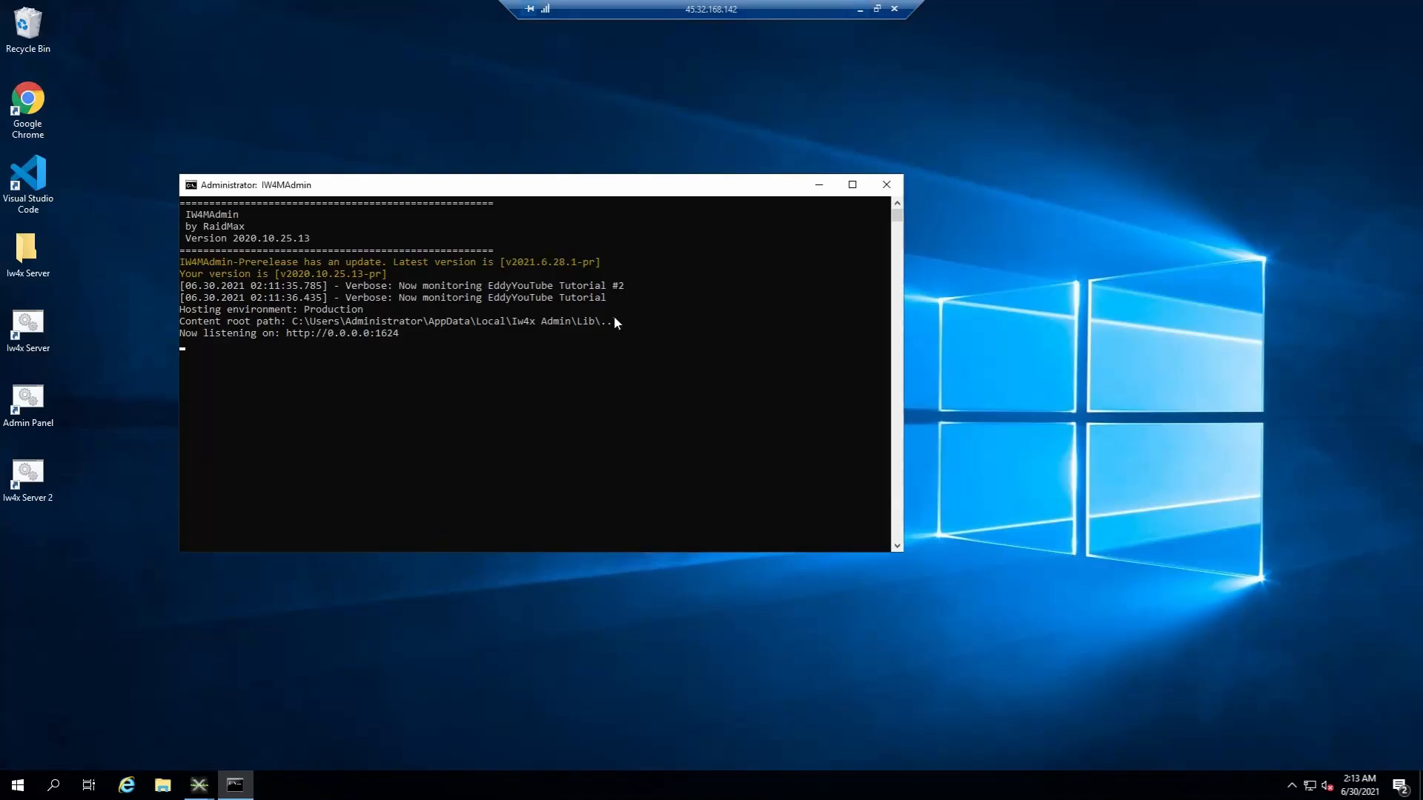
mouse_move(199, 785)
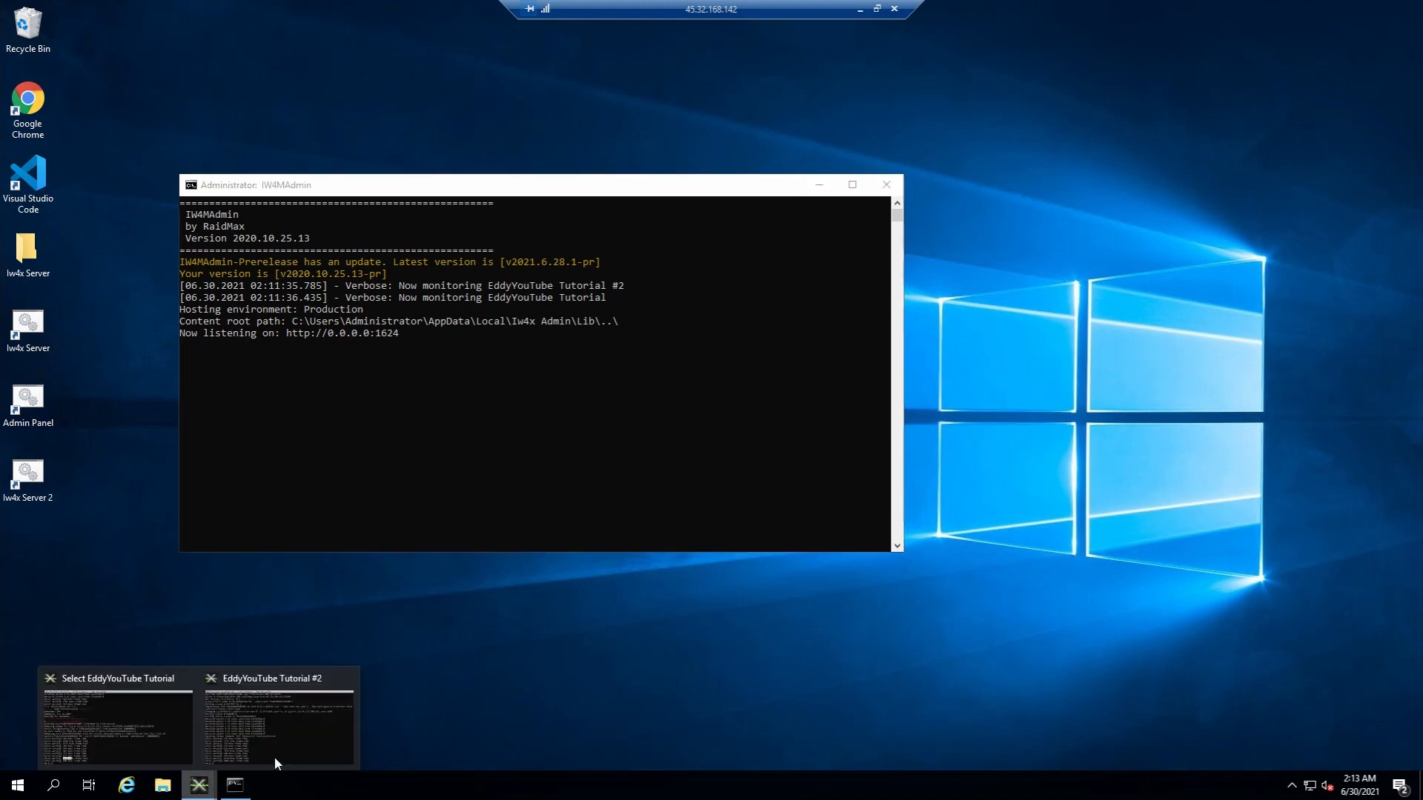
left_click(207, 736)
left_click(144, 716)
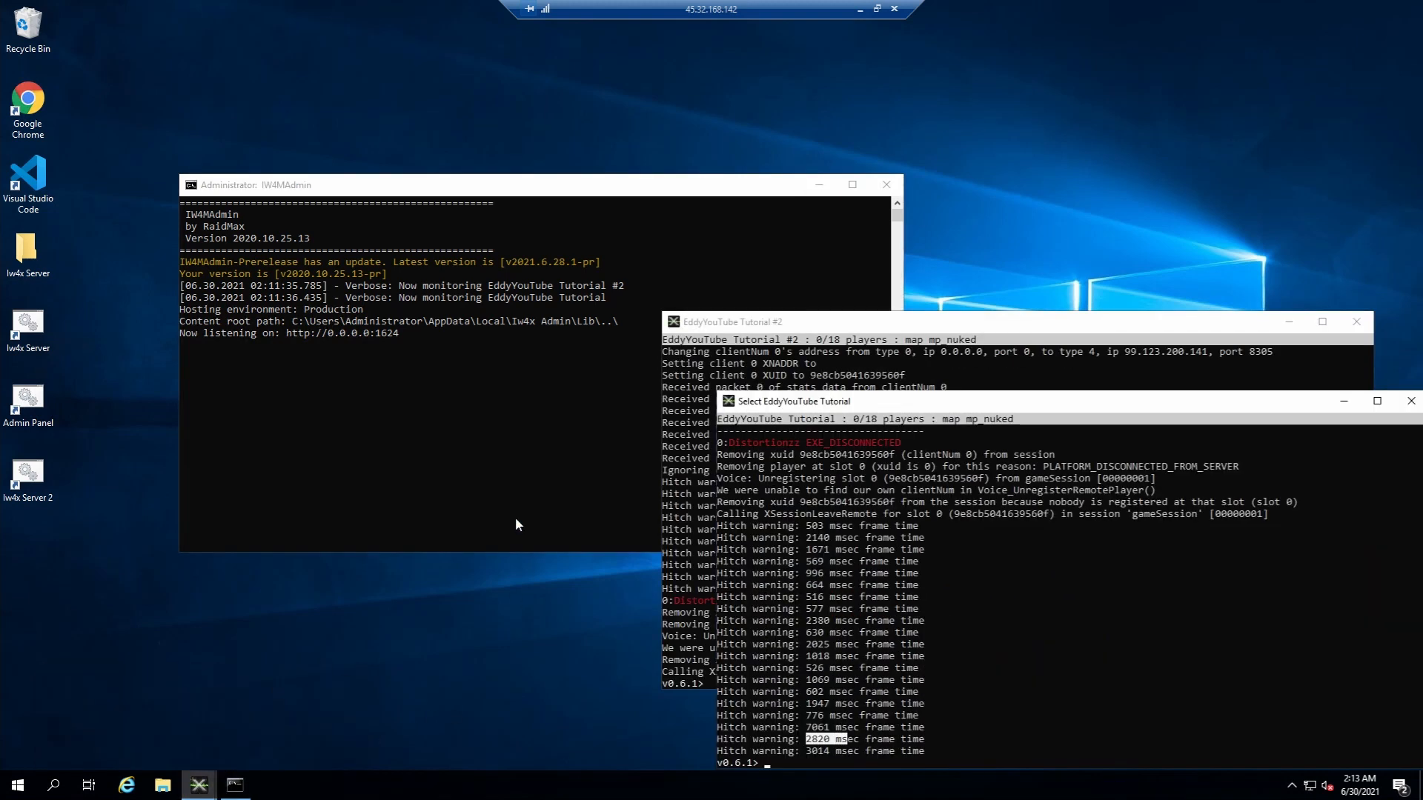
left_click_drag(882, 404, 808, 48)
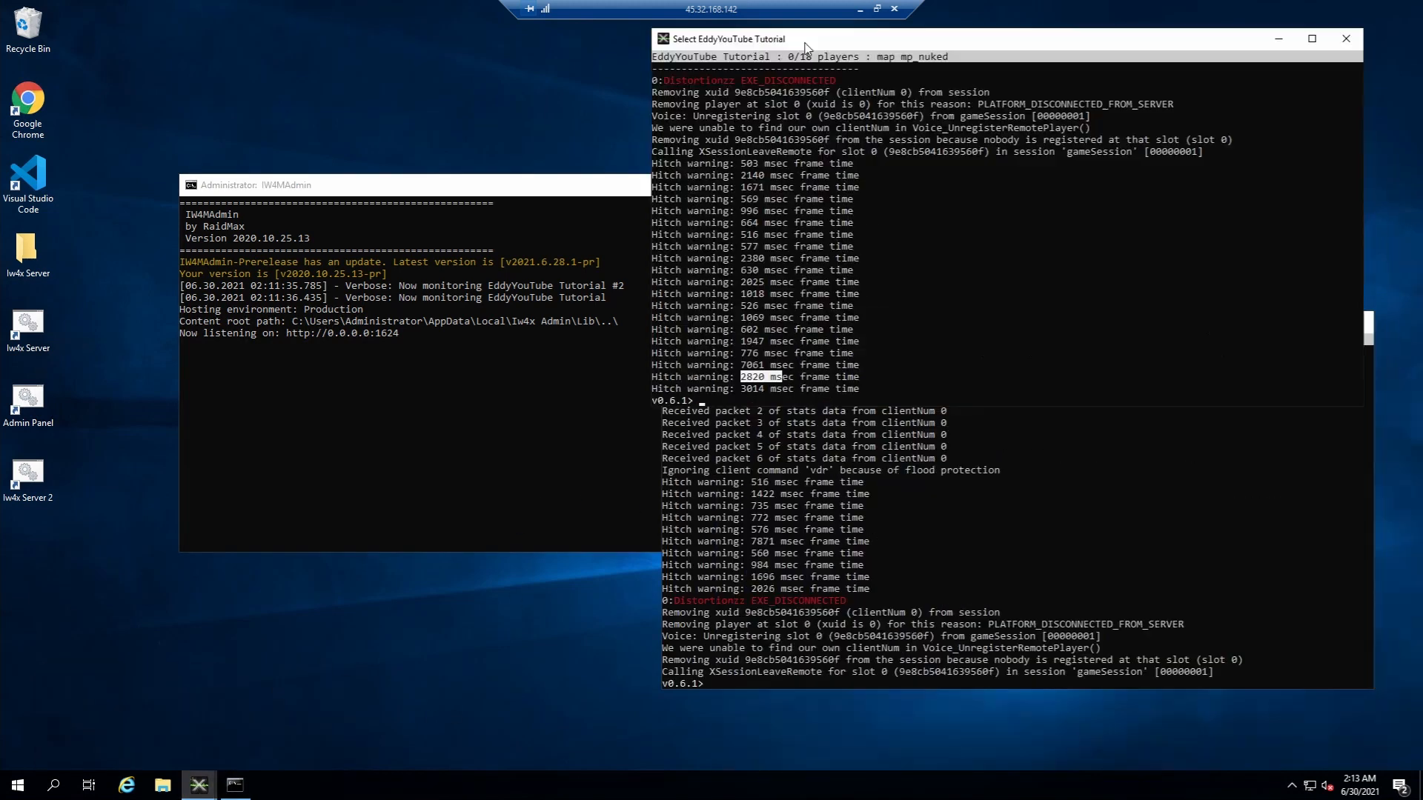
Step: Check the IW4MAdmin console, then disconnect the Remote Desktop session and confirm with OK
left_click(496, 194)
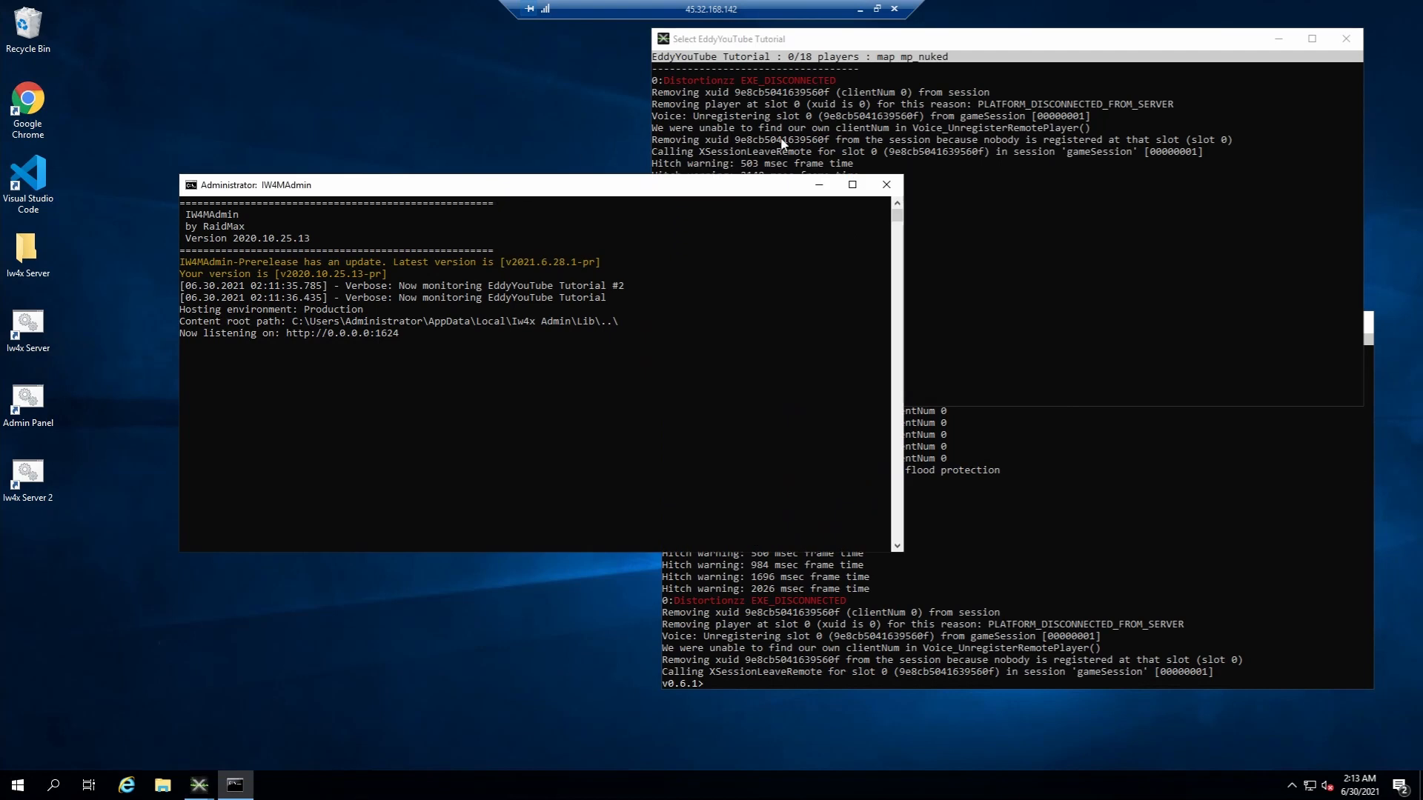
left_click(895, 9)
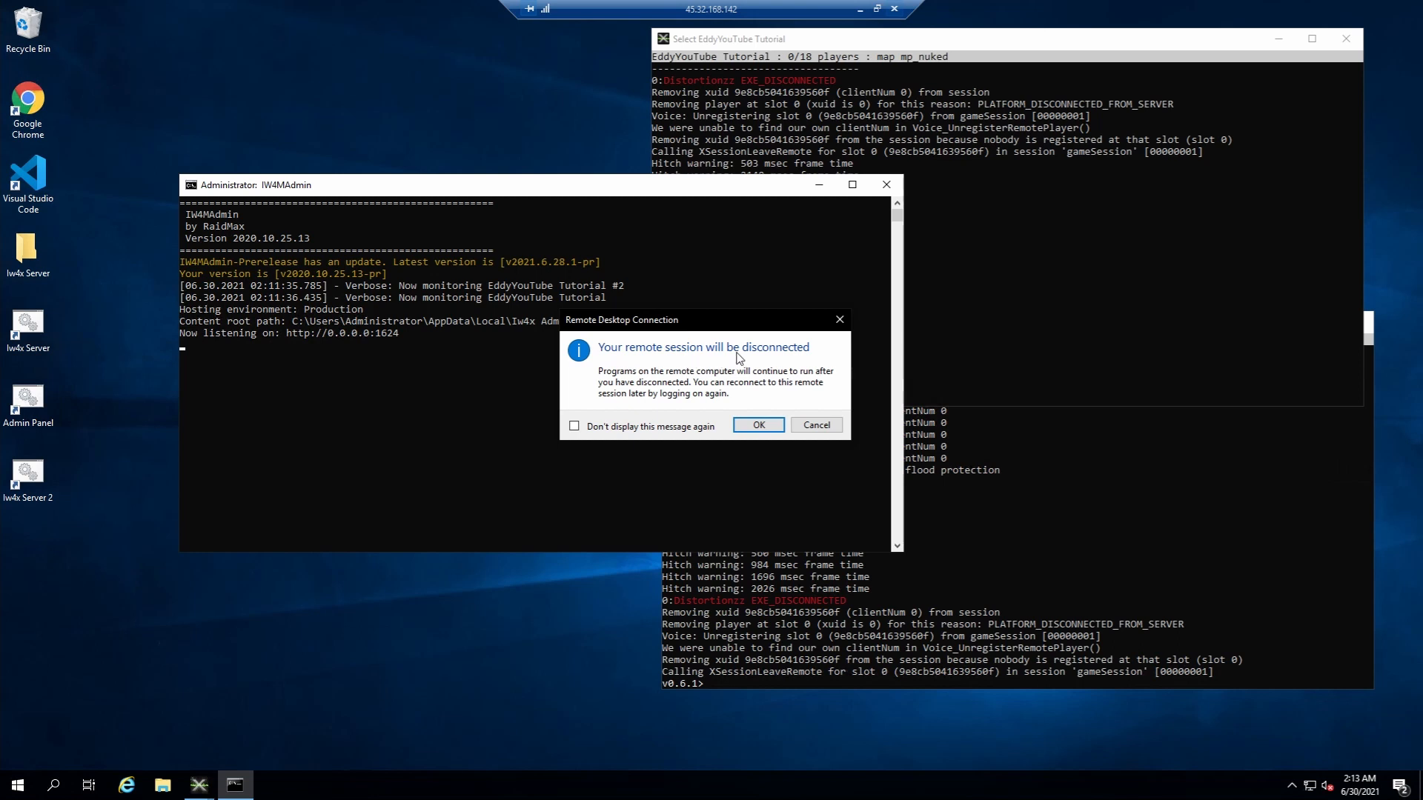
left_click(755, 425)
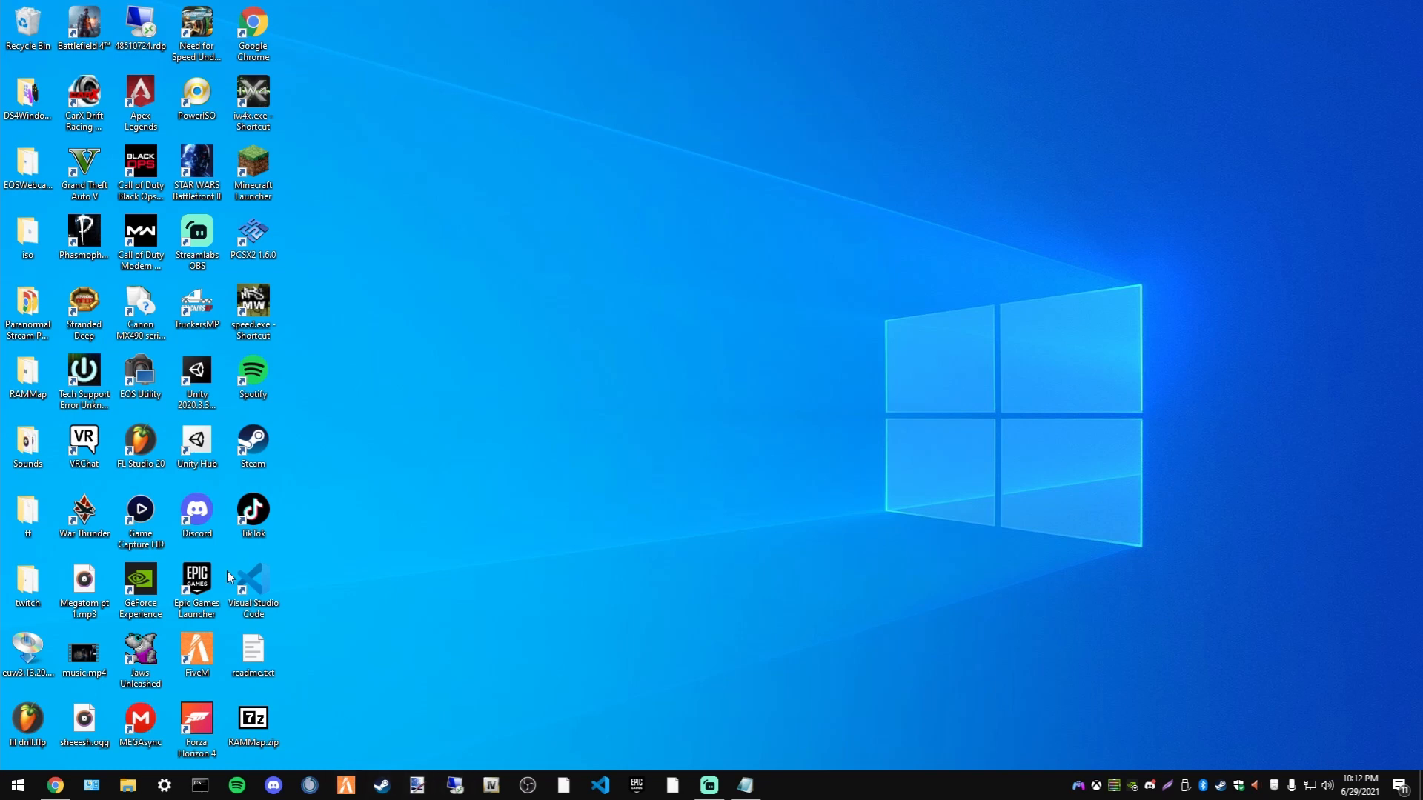
double_click(140, 30)
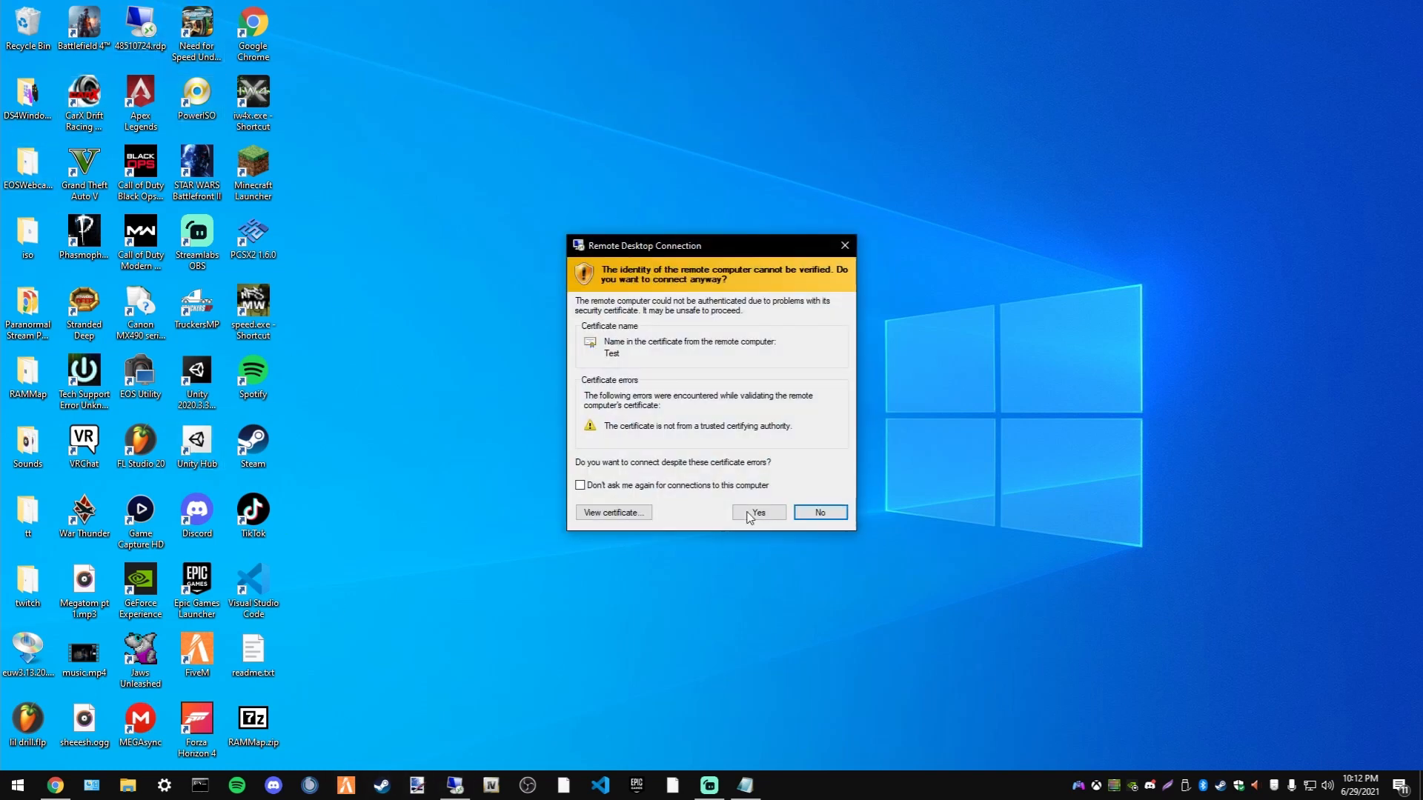
left_click(758, 513)
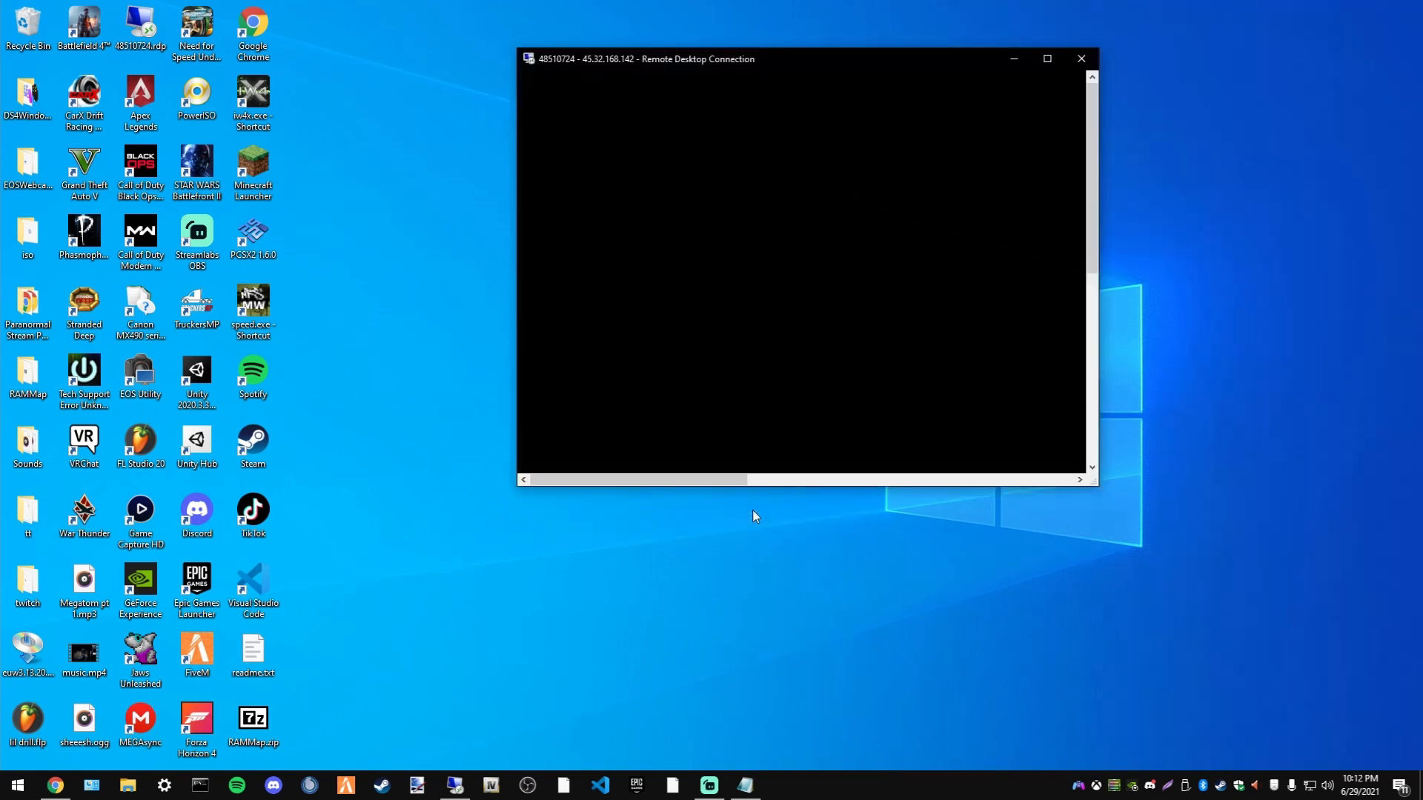
left_click(1047, 59)
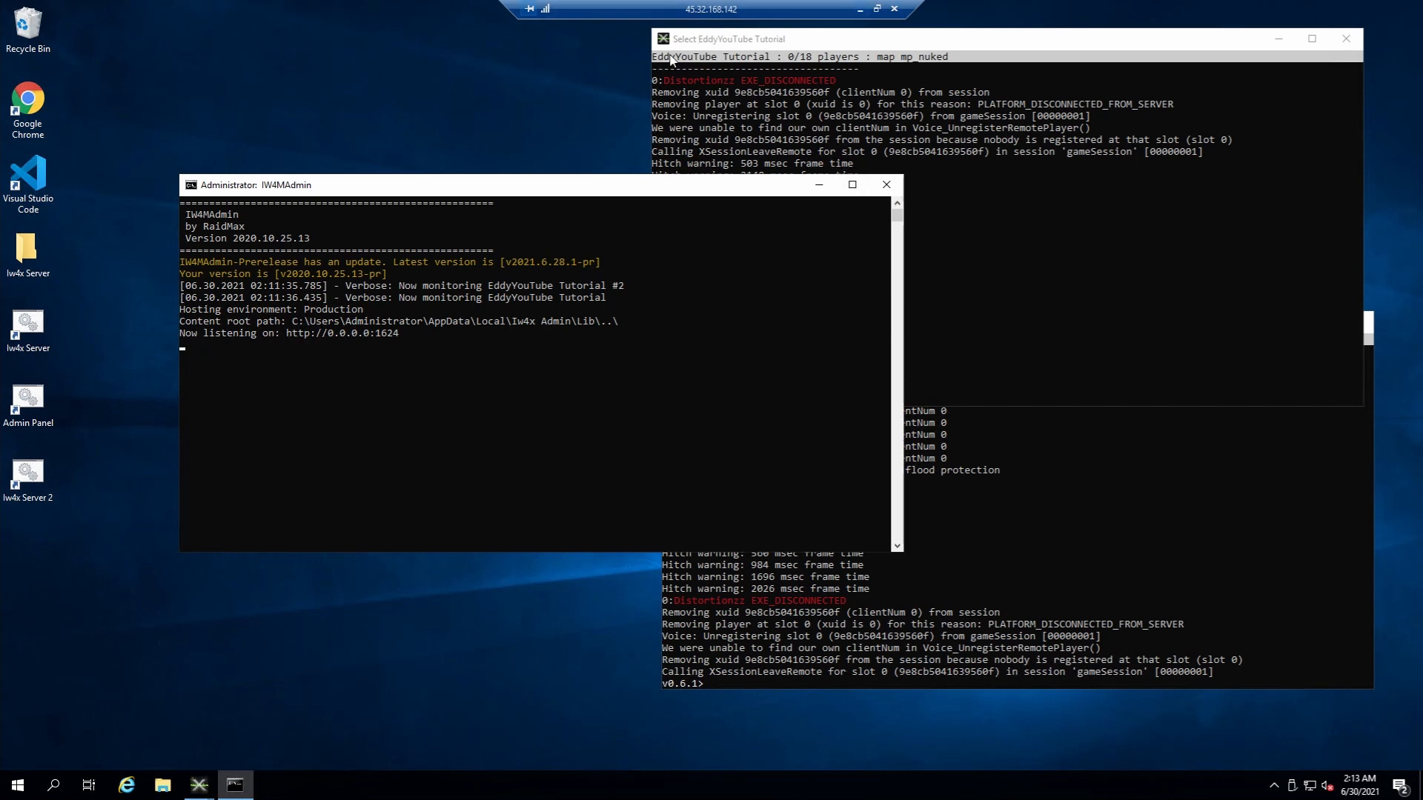
left_click(738, 70)
left_click(984, 511)
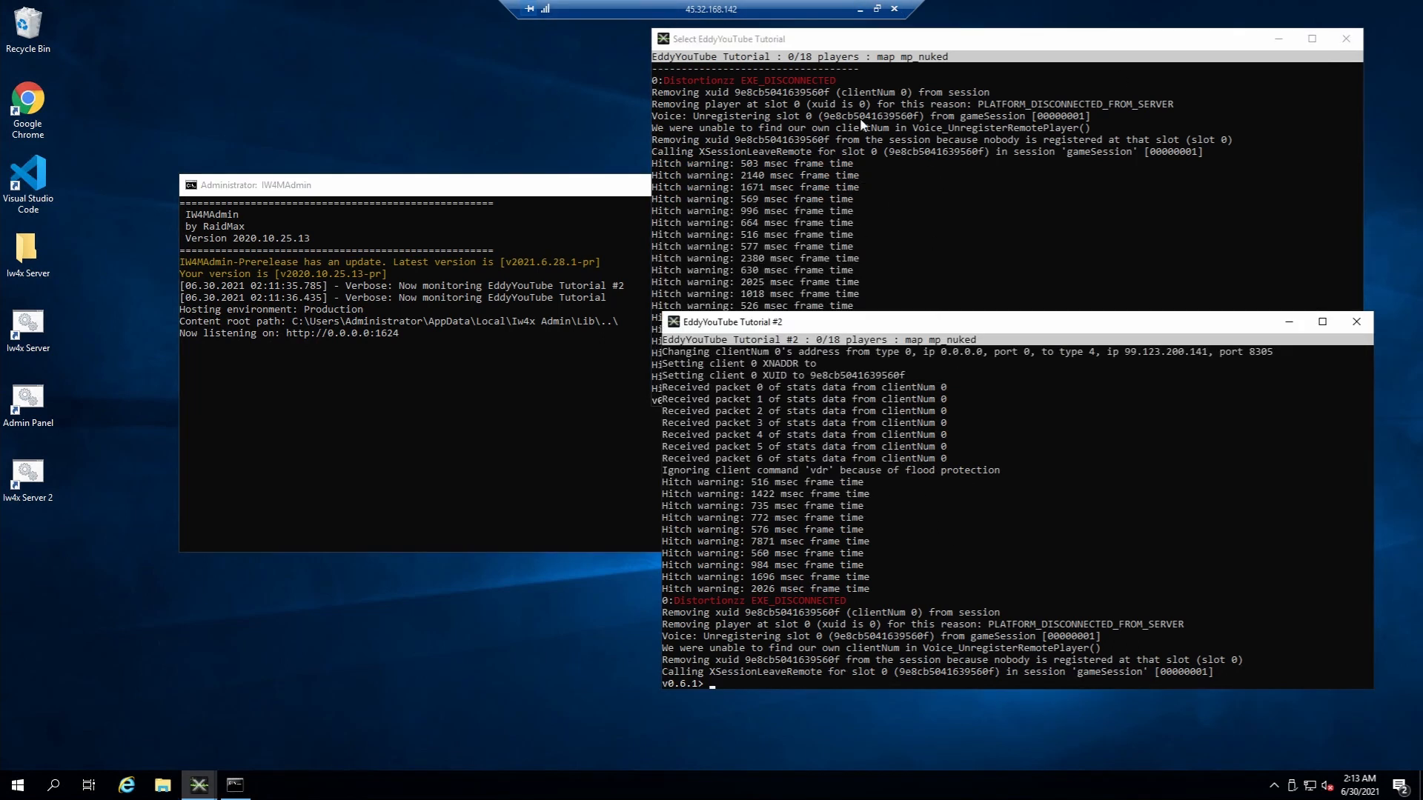
left_click(895, 184)
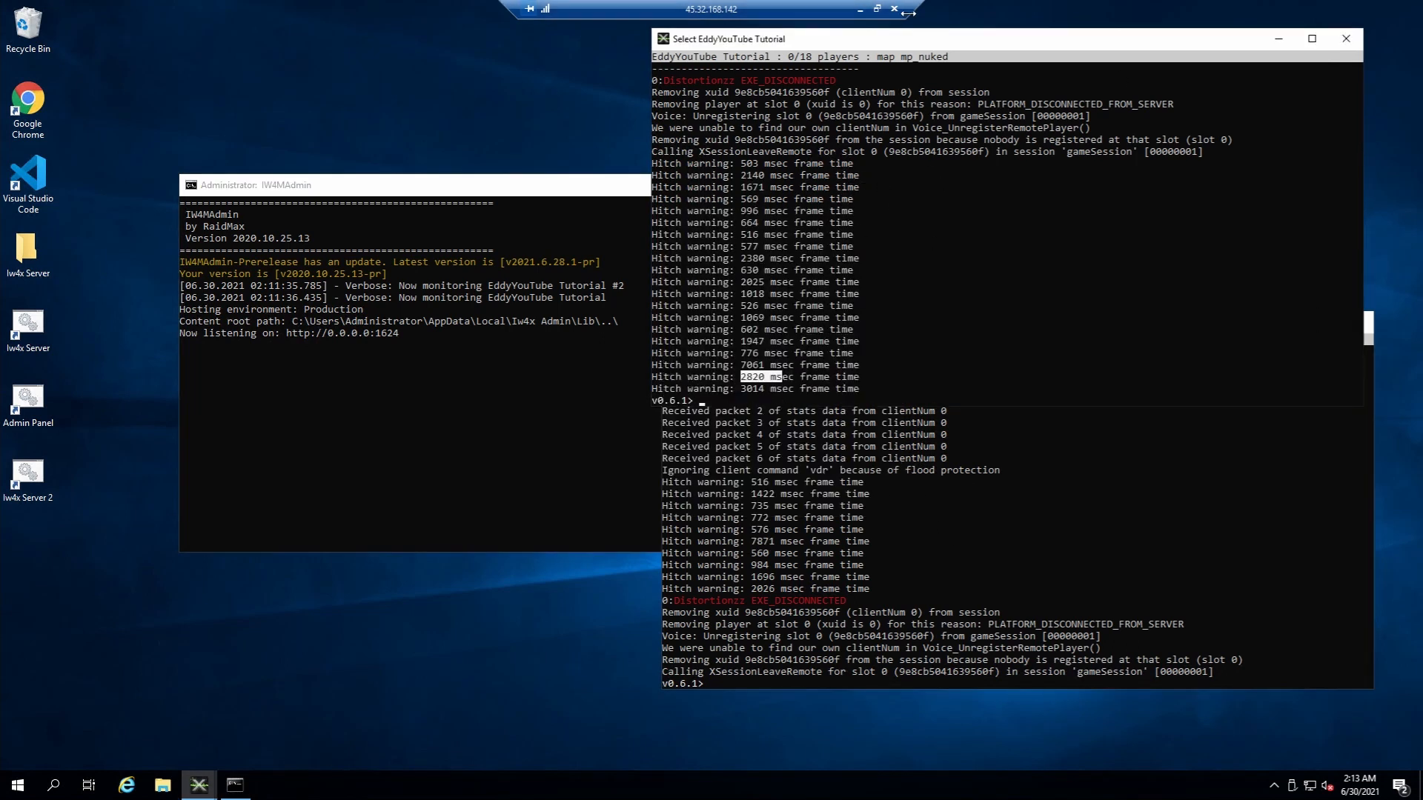
left_click(894, 10)
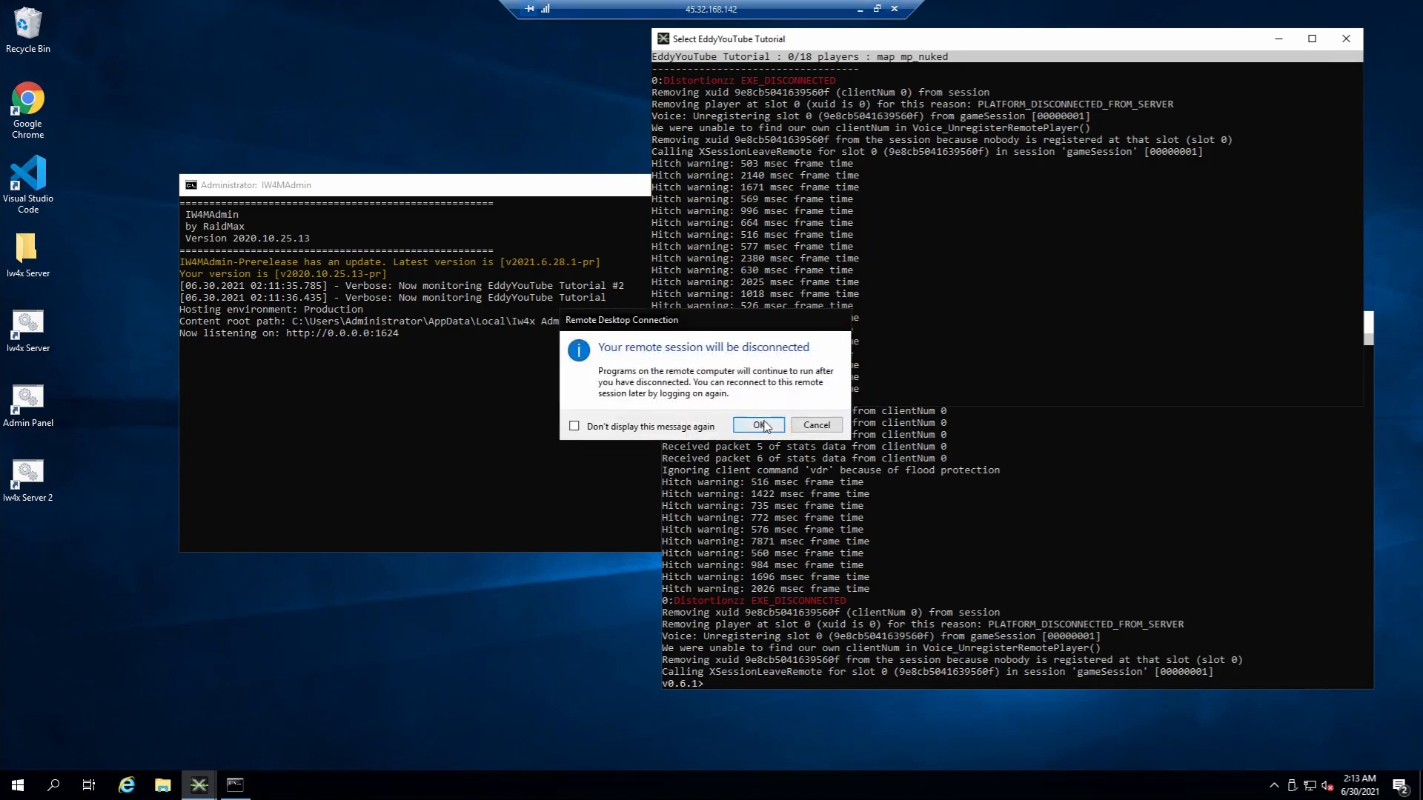
left_click(764, 422)
right_click(765, 421)
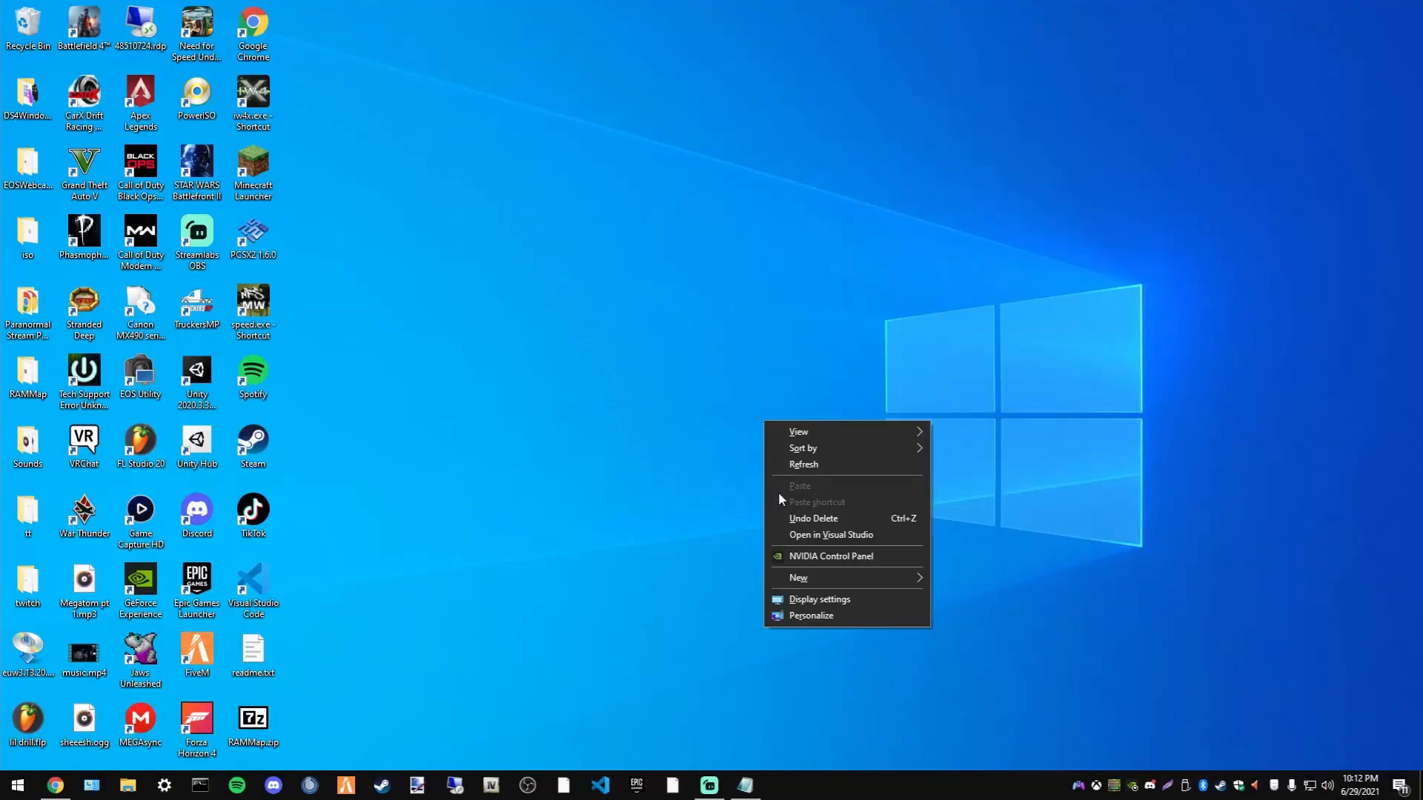
left_click(842, 469)
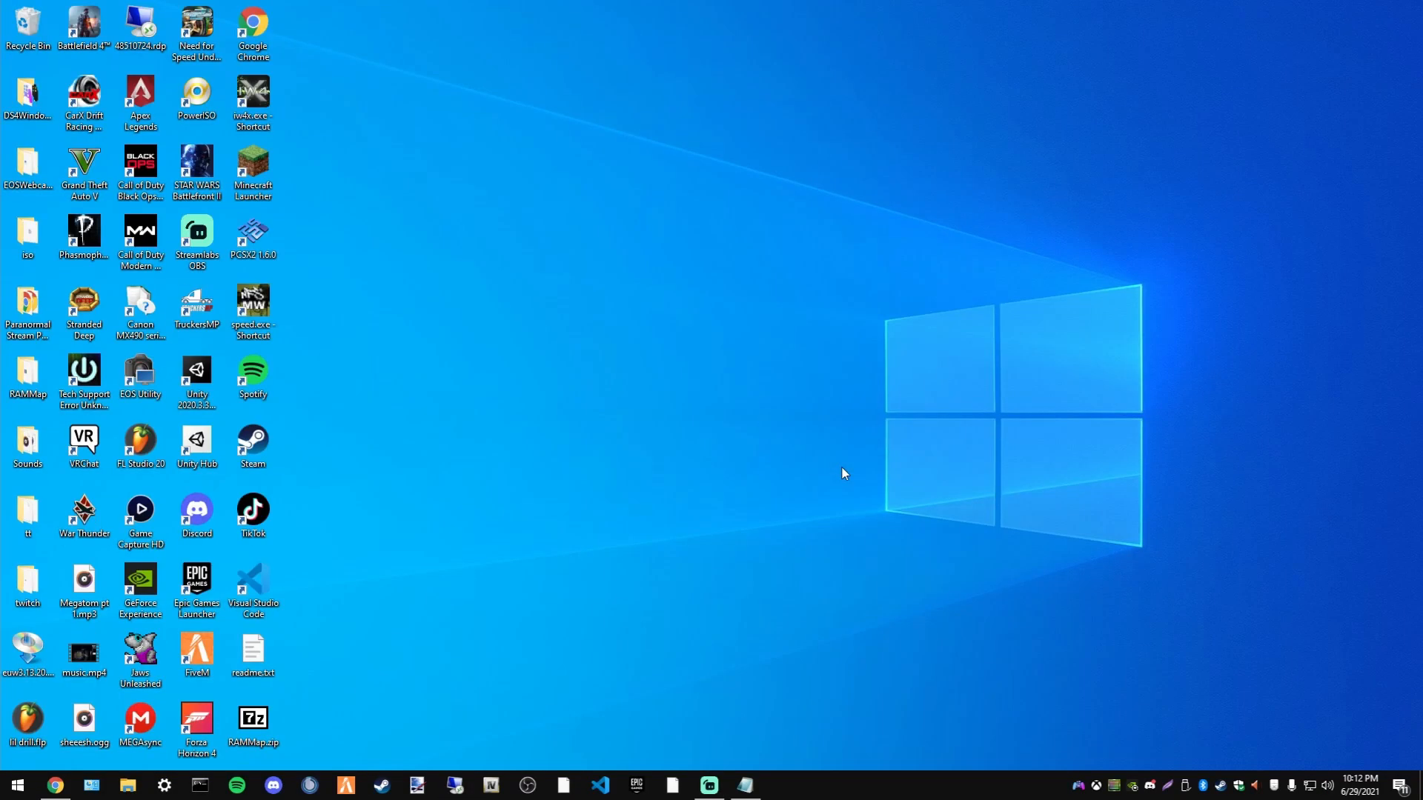